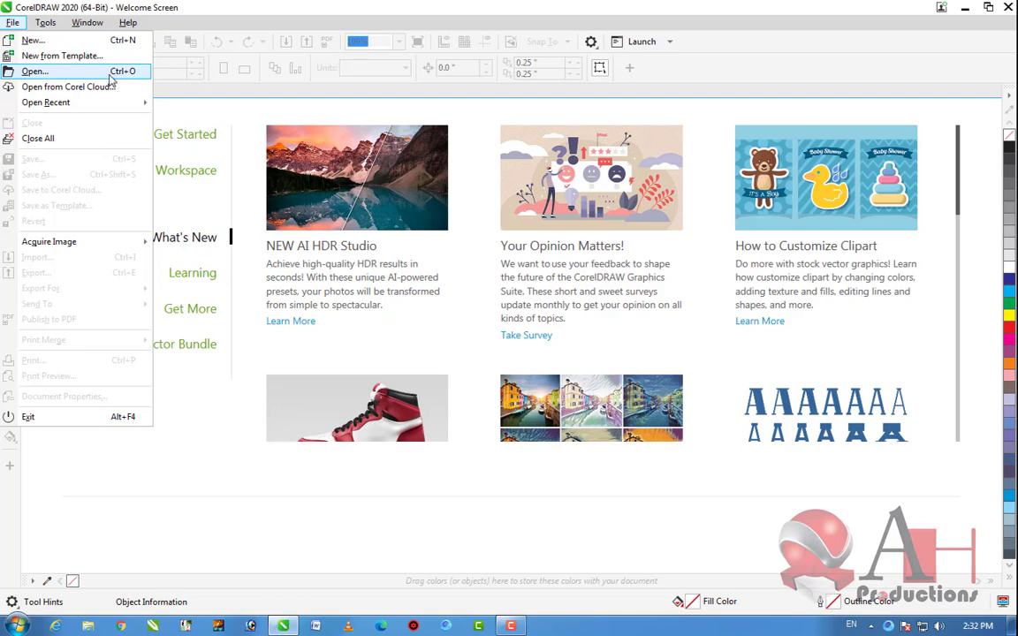
Browse the Desktop files in the Open Drawing dialog and leave it without opening a drawing
click(110, 76)
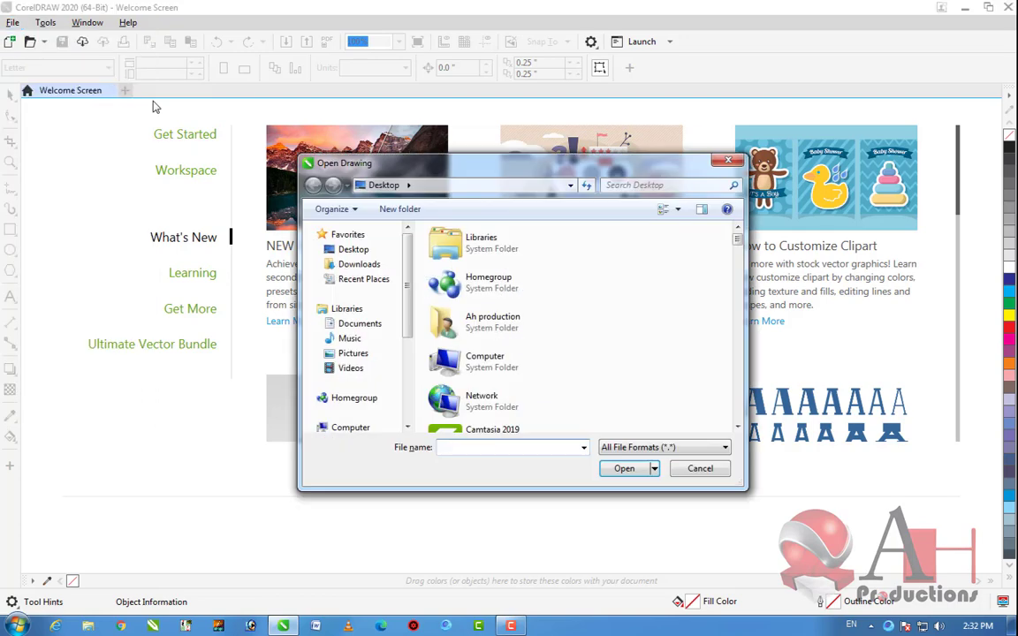
drag(541, 376, 393, 296)
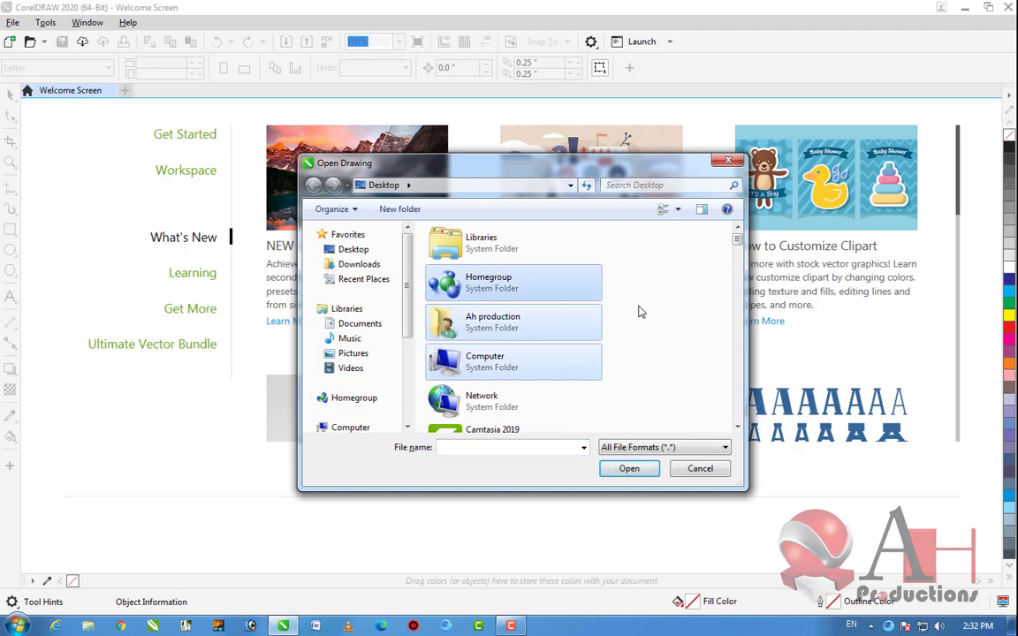
click(607, 307)
drag(738, 238, 739, 306)
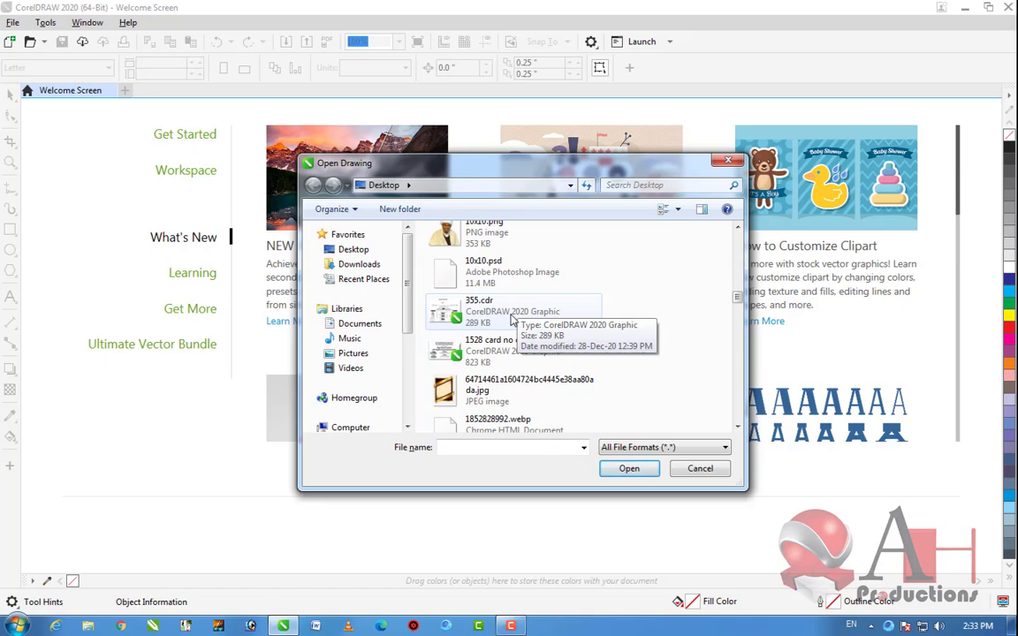
click(704, 472)
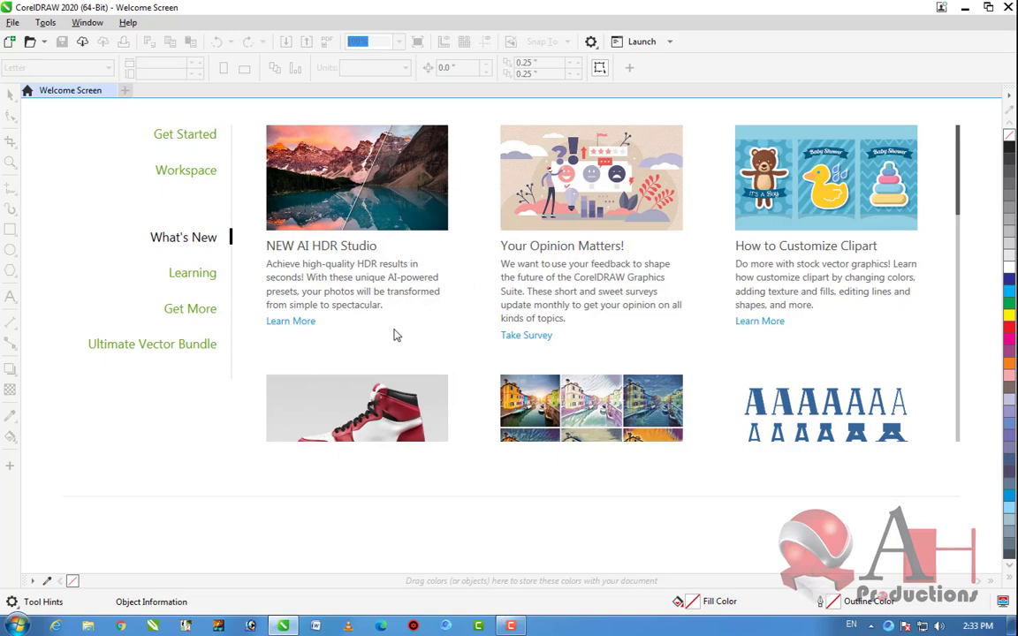
Create a new blank Letter-size document
click(13, 22)
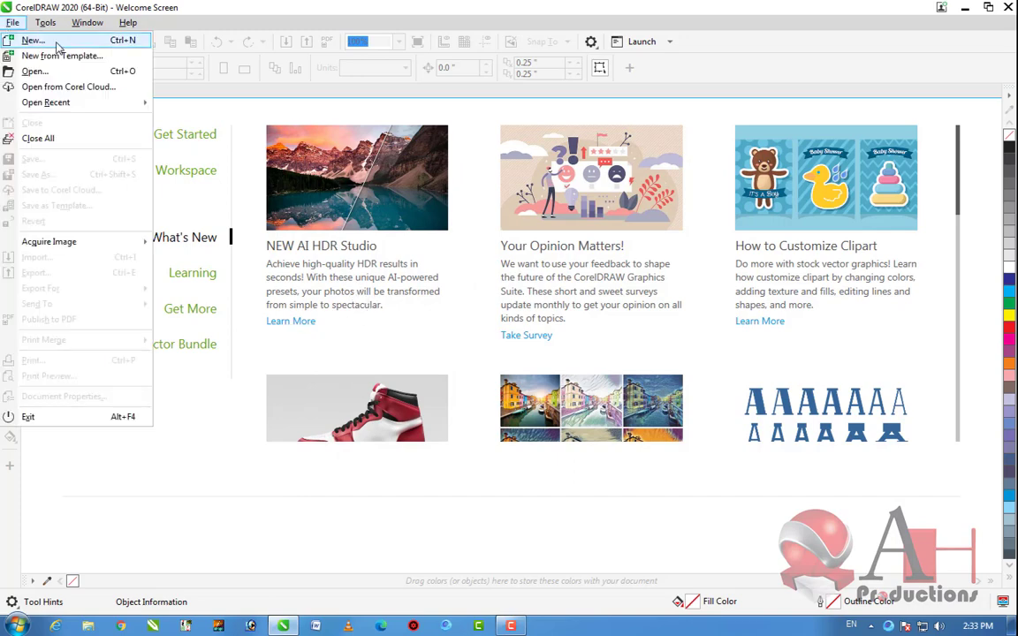
click(56, 44)
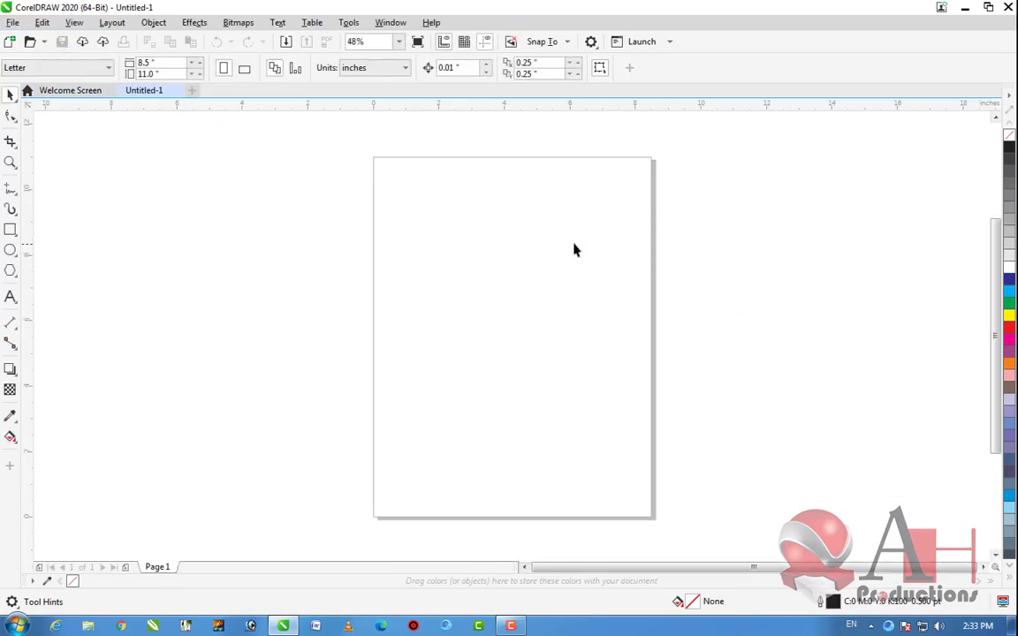
scroll(573, 250, down, 3)
scroll(606, 231, up, 3)
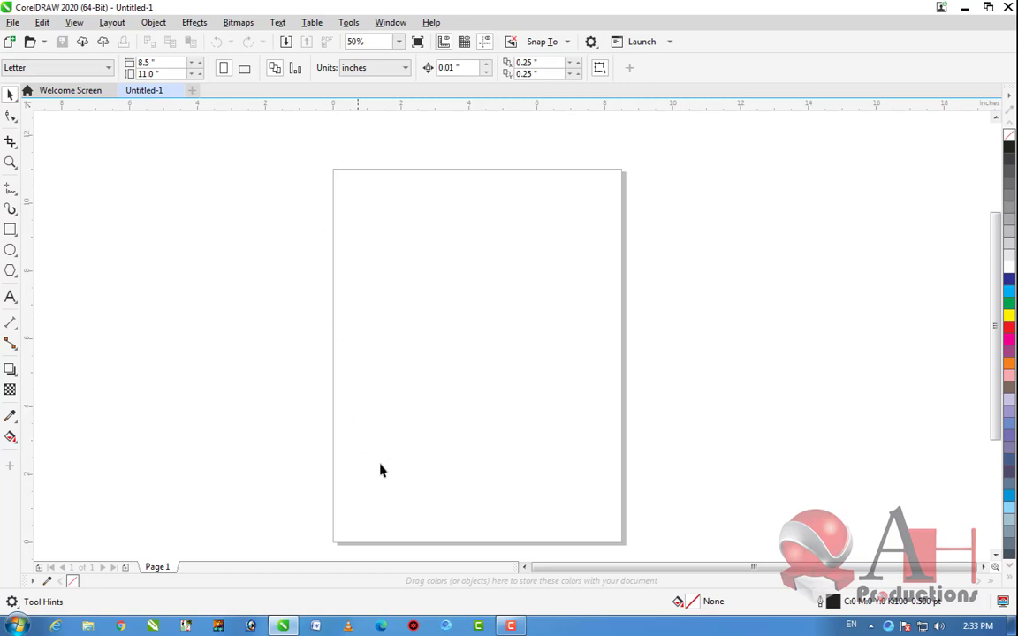
scroll(466, 260, down, 2)
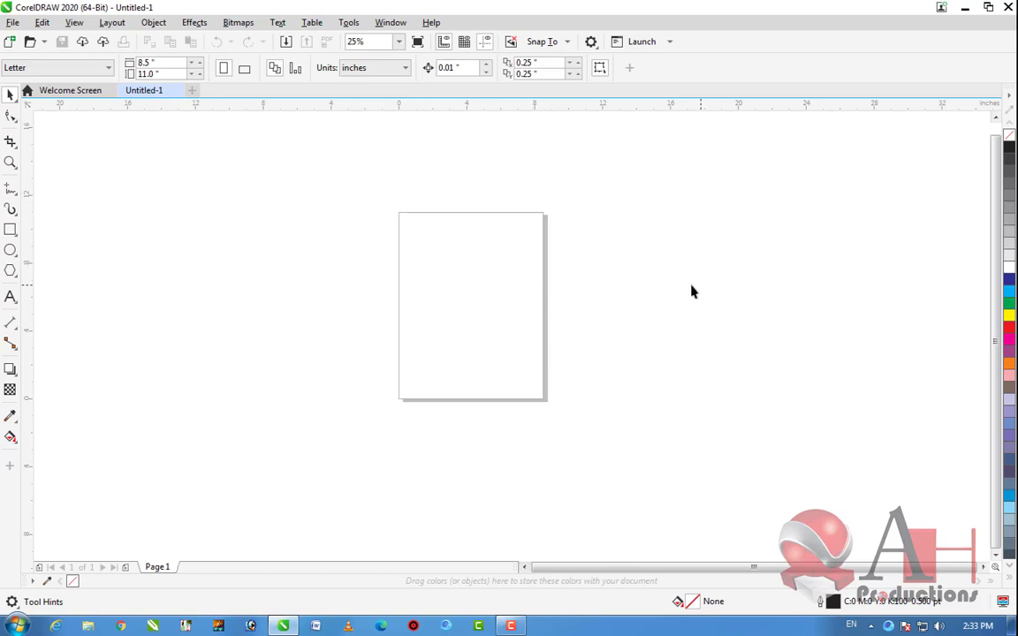
scroll(455, 222, up, 1)
scroll(455, 222, down, 1)
Draw a rectangle about 8.5 by 11 inches that covers the page
click(11, 229)
scroll(450, 302, up, 1)
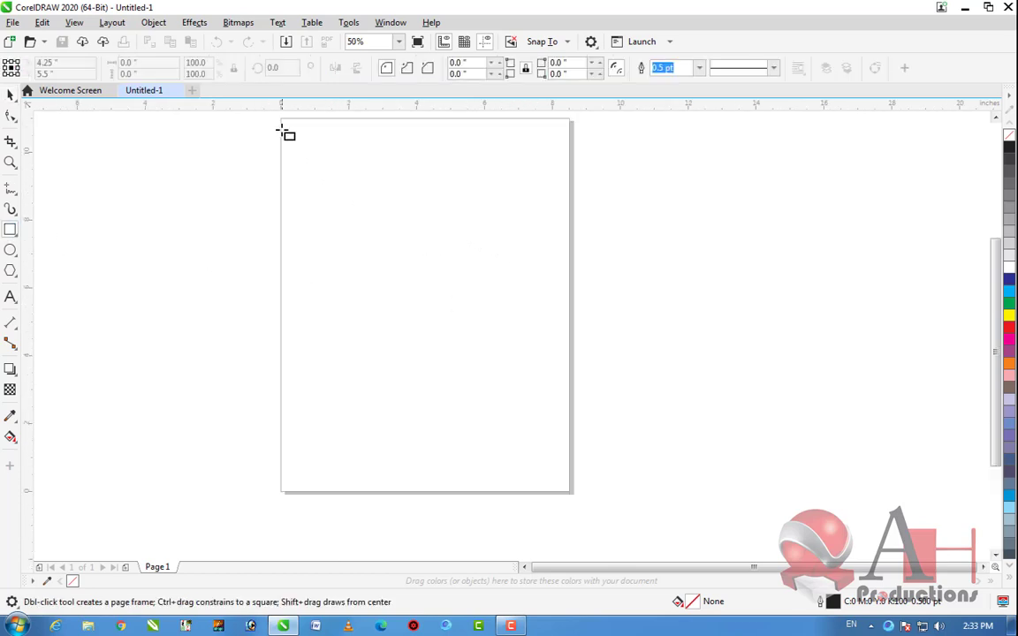
drag(281, 117, 574, 496)
scroll(575, 496, down, 2)
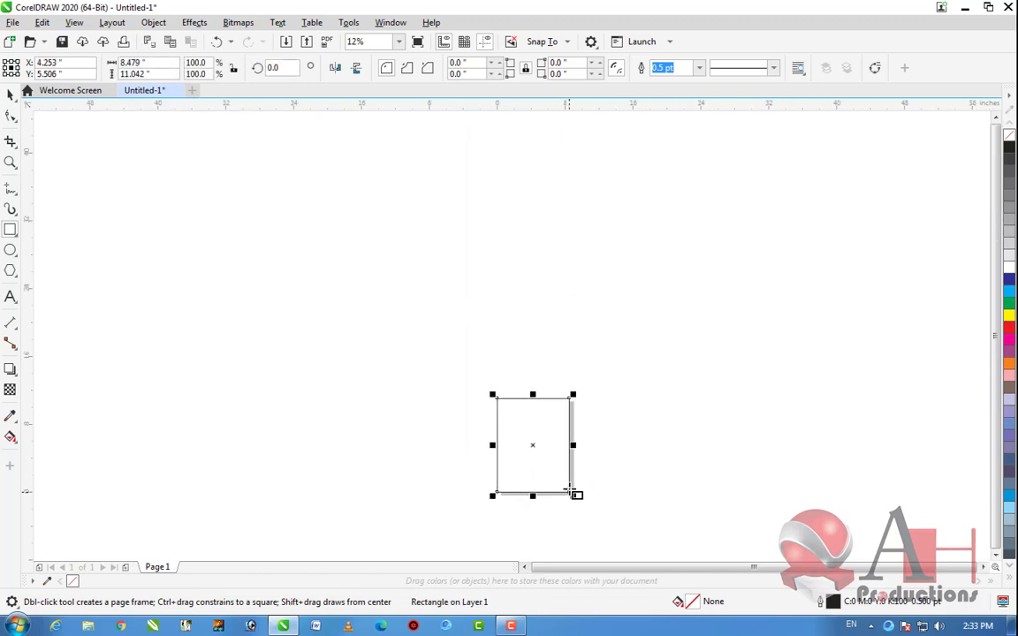
scroll(563, 458, up, 1)
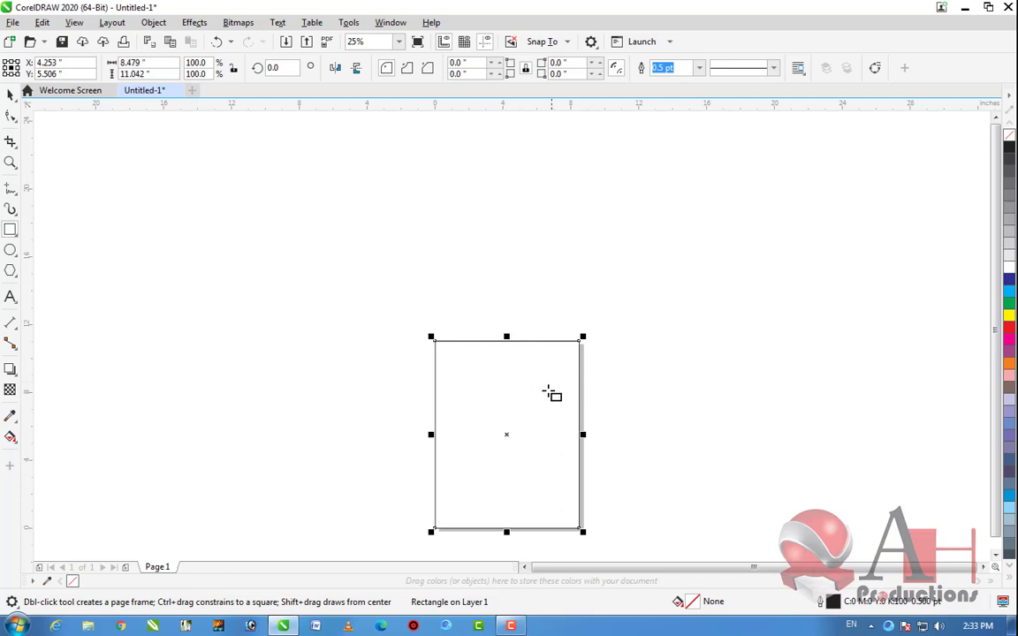
Draw two more rectangles outside the page, one on each side, the right one about 8 by 9.5 inches
drag(749, 211, 884, 372)
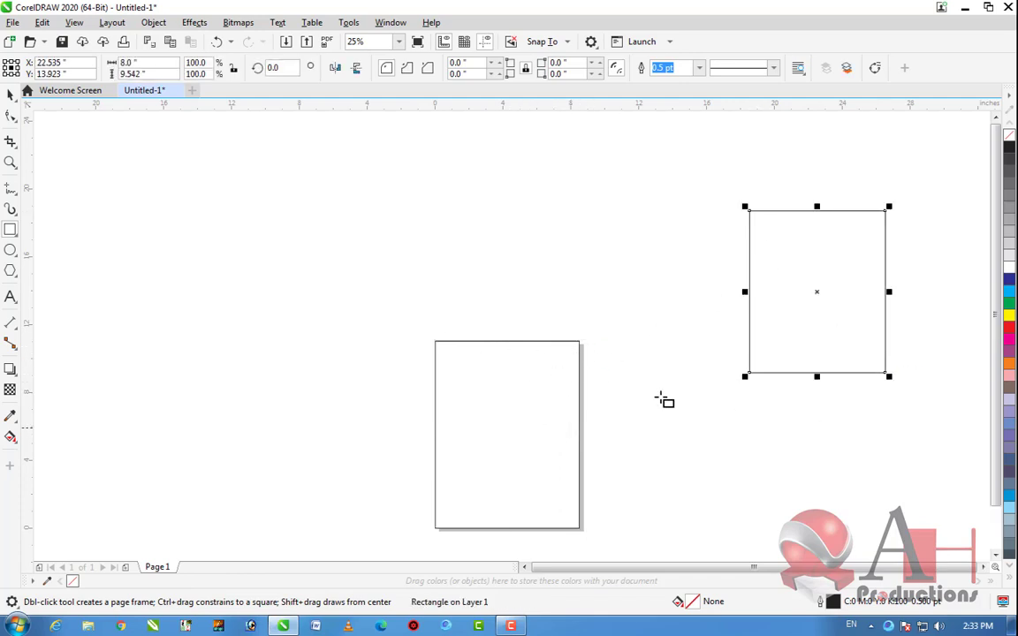
drag(160, 193, 301, 391)
scroll(462, 274, down, 1)
Move the rectangles to separate spots on the empty area around the page
click(10, 93)
drag(363, 284, 76, 253)
drag(656, 291, 287, 190)
click(698, 301)
key(ctrl+v)
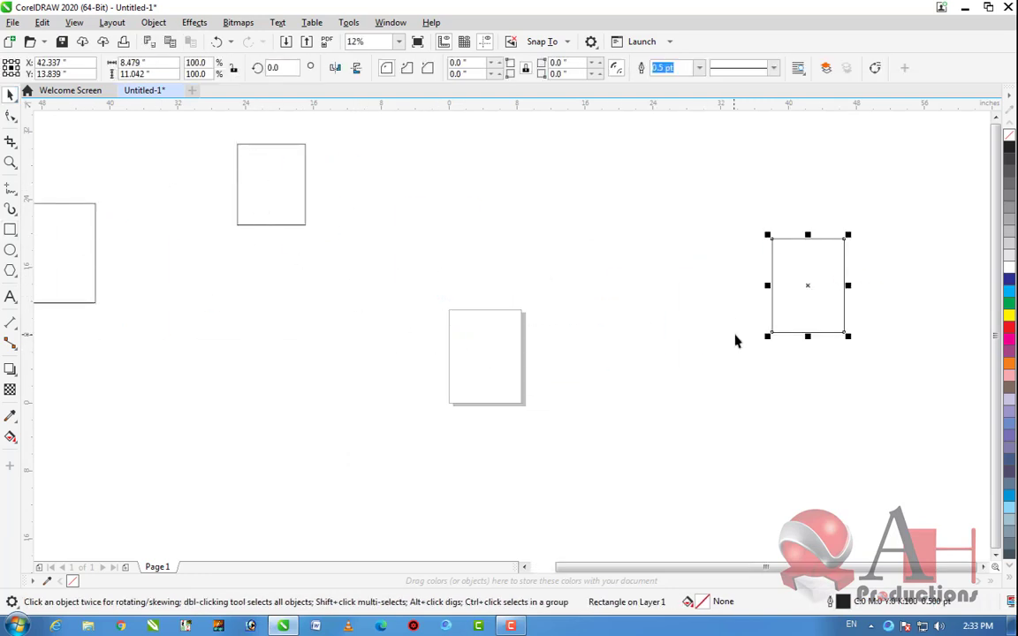
click(733, 341)
Select all the rectangles and delete them
scroll(604, 329, down, 2)
scroll(604, 331, up, 1)
key(ctrl+a)
key(Delete)
scroll(553, 339, up, 2)
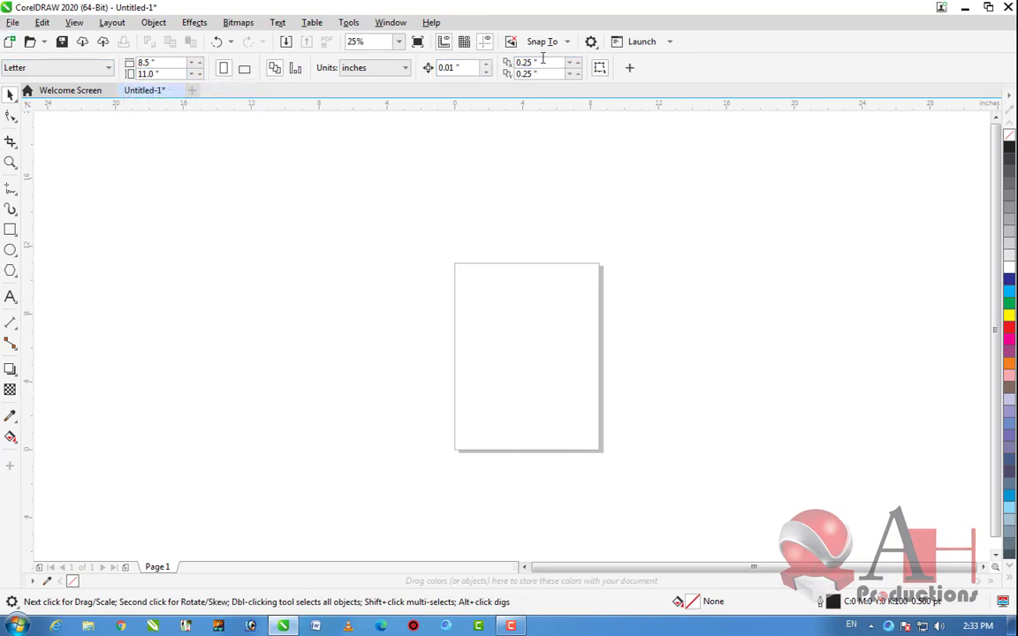
Look through the workspace, docker and toolbar options, and hide the status bar
click(394, 24)
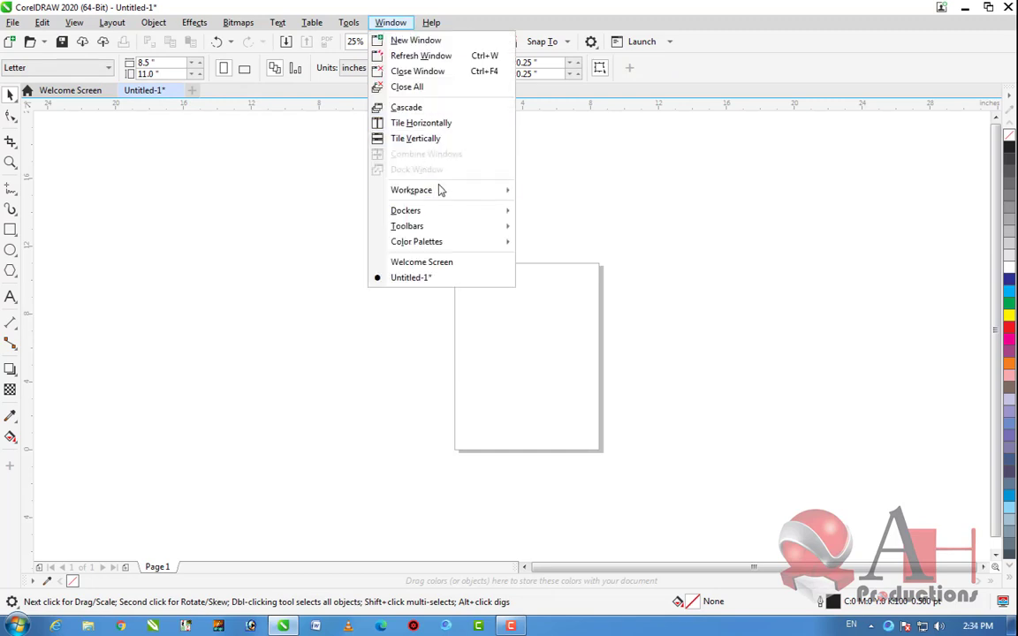
mouse_move(443, 192)
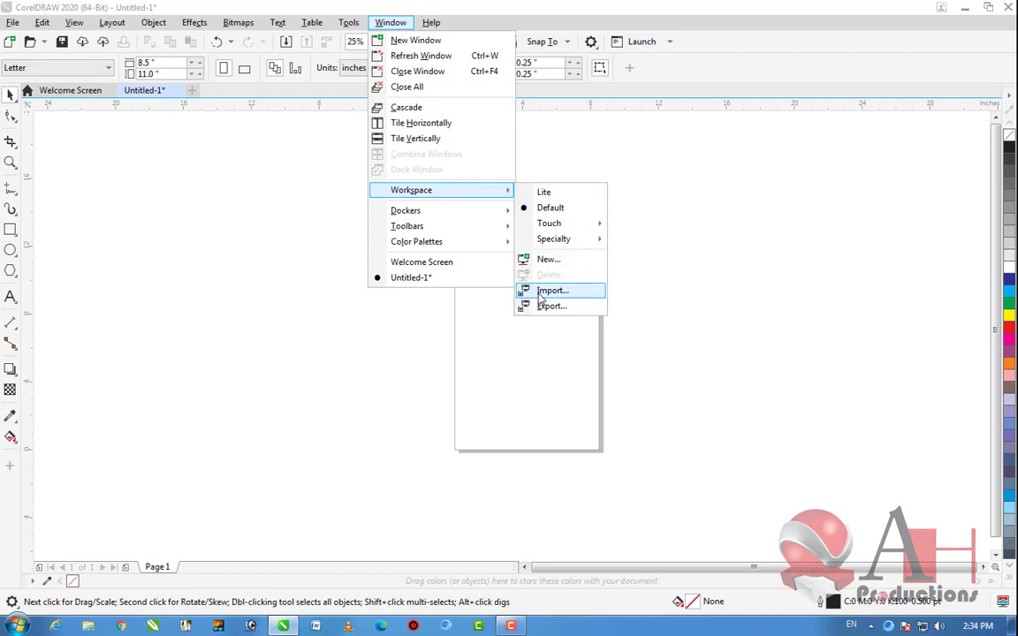
mouse_move(469, 212)
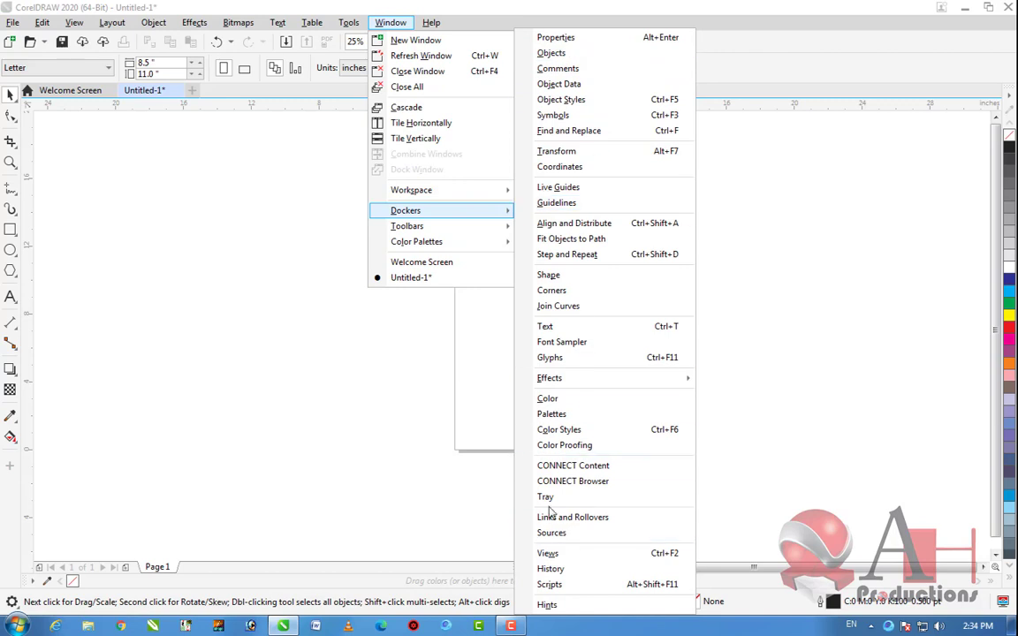
mouse_move(442, 226)
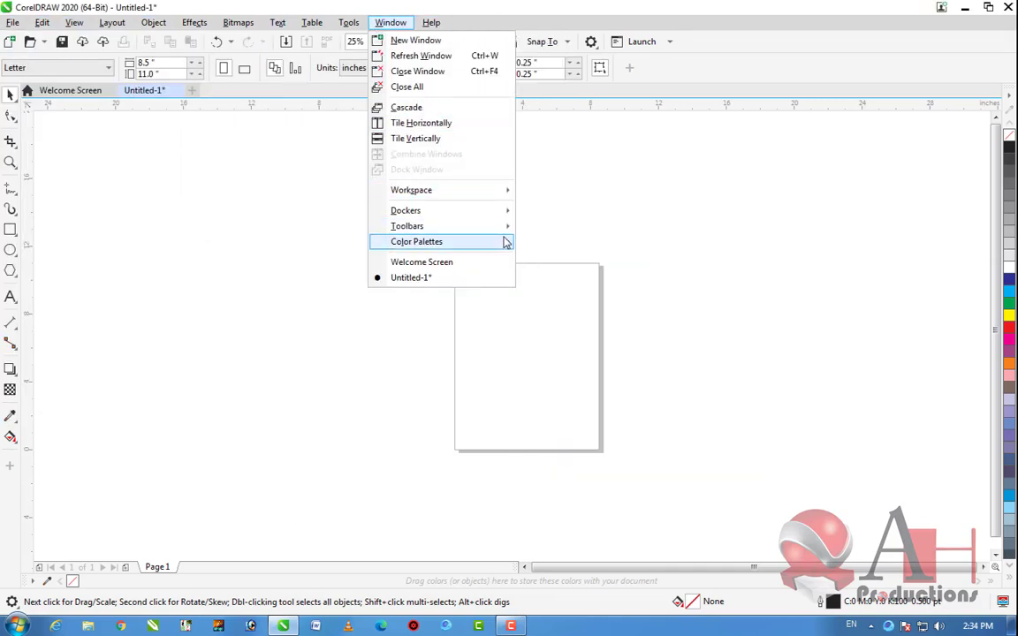
mouse_move(506, 227)
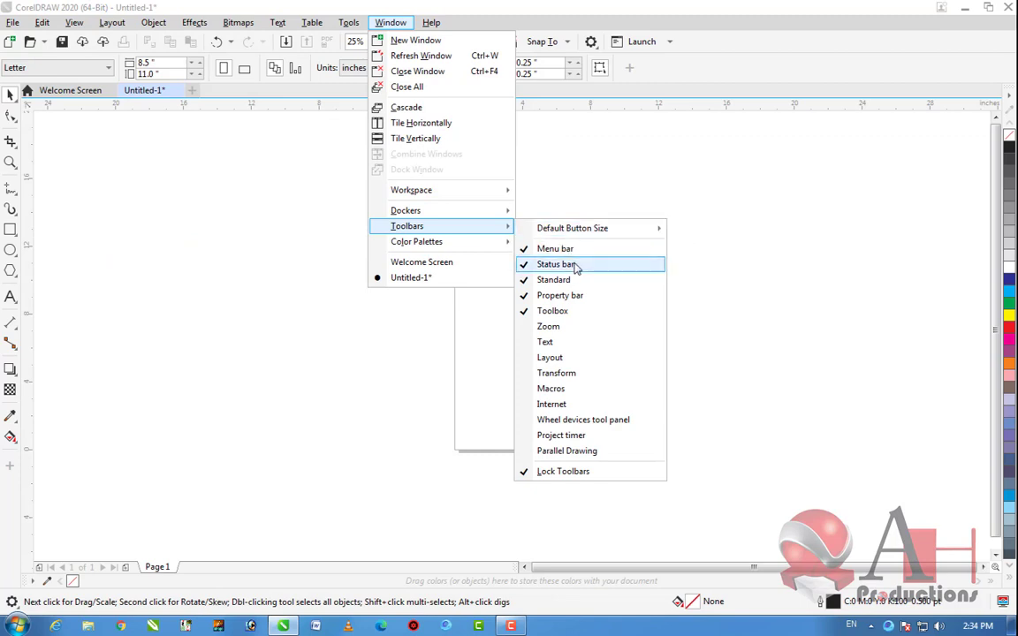
click(577, 266)
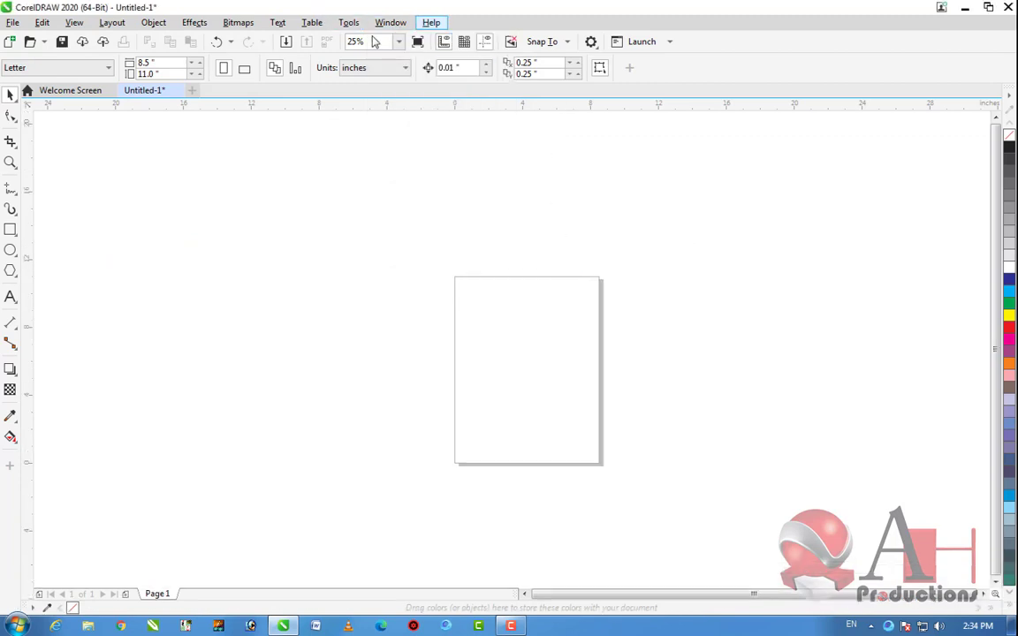
Show the status bar again
click(376, 26)
mouse_move(493, 231)
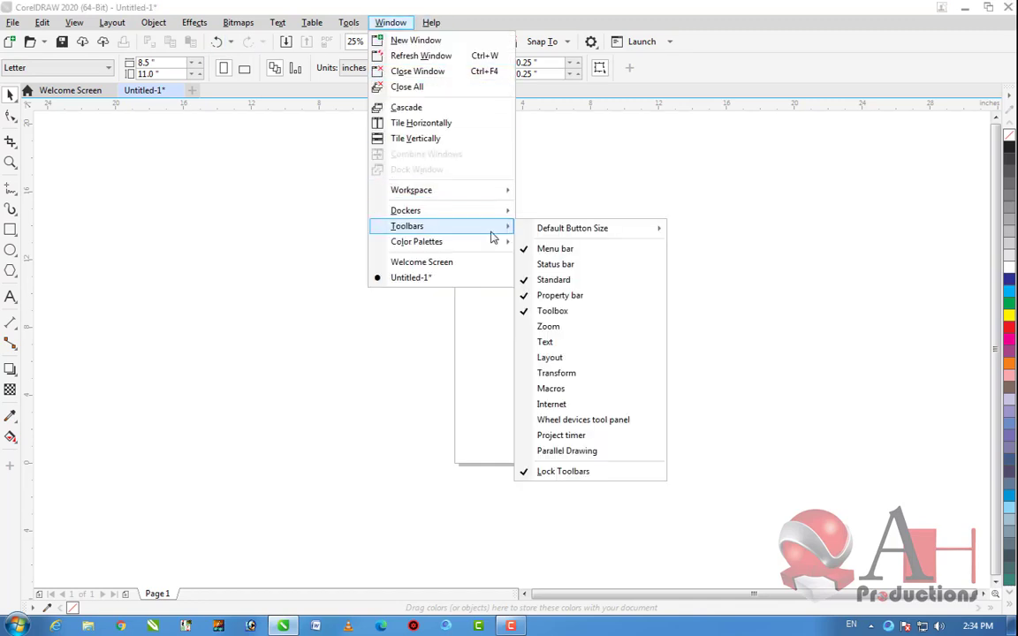
click(555, 265)
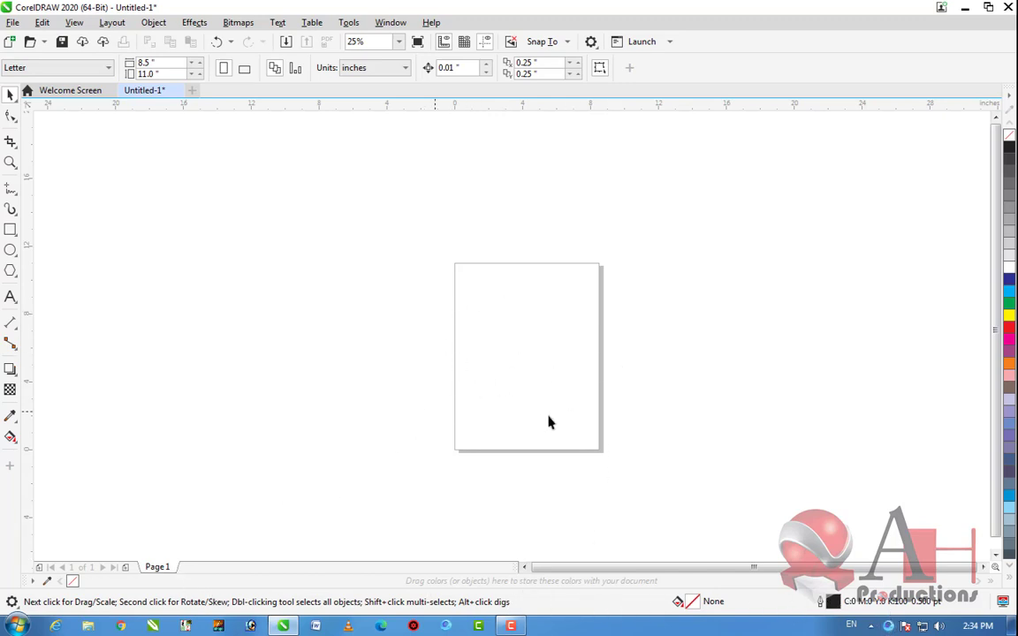
Hide the Standard toolbar
click(389, 22)
mouse_move(477, 226)
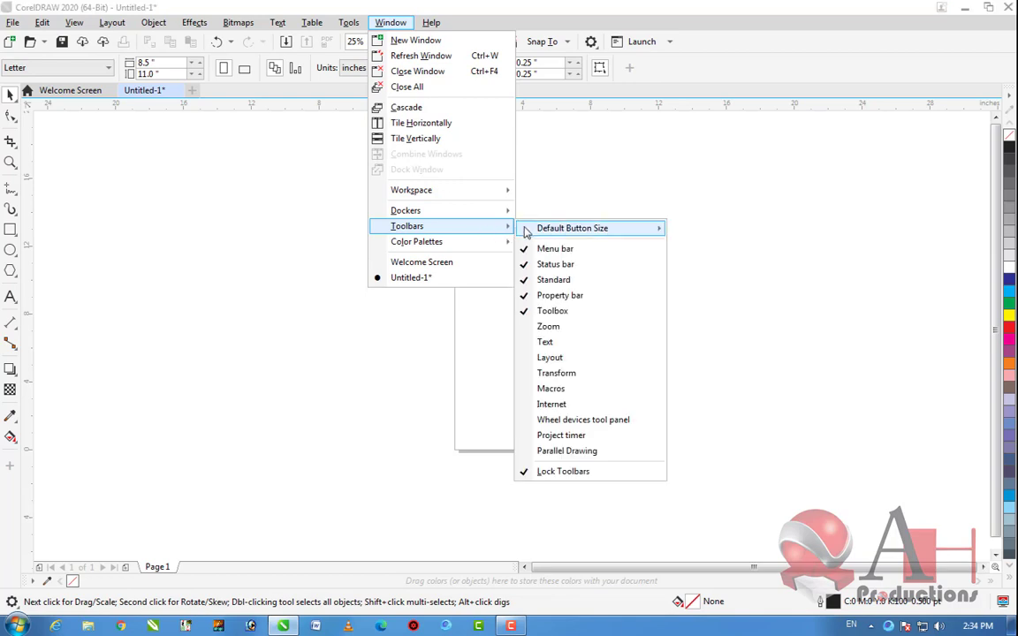
click(557, 282)
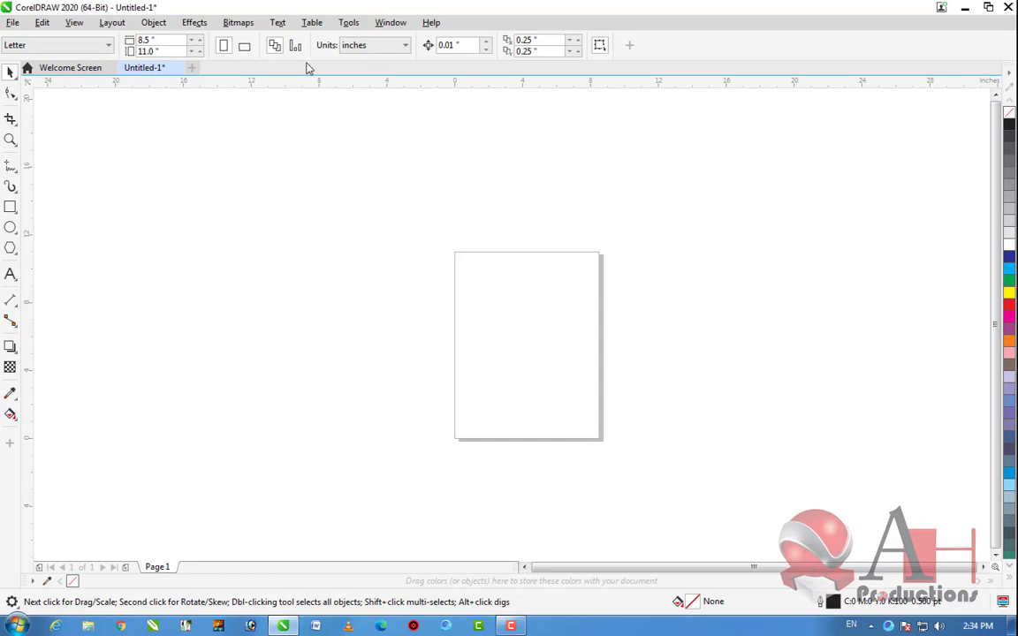
Turn the Standard toolbar back on
click(387, 25)
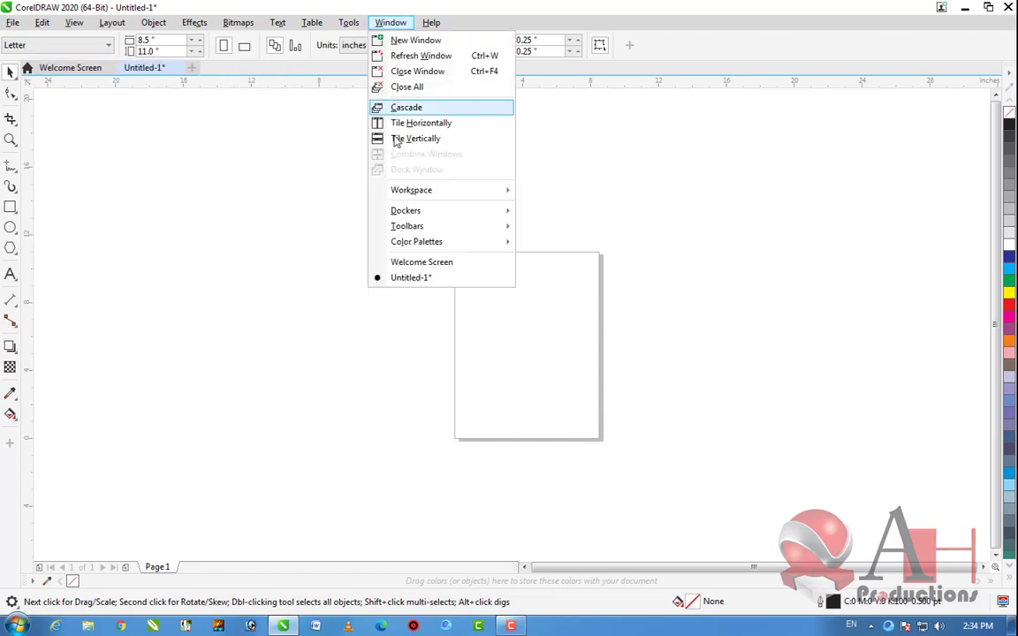
mouse_move(466, 228)
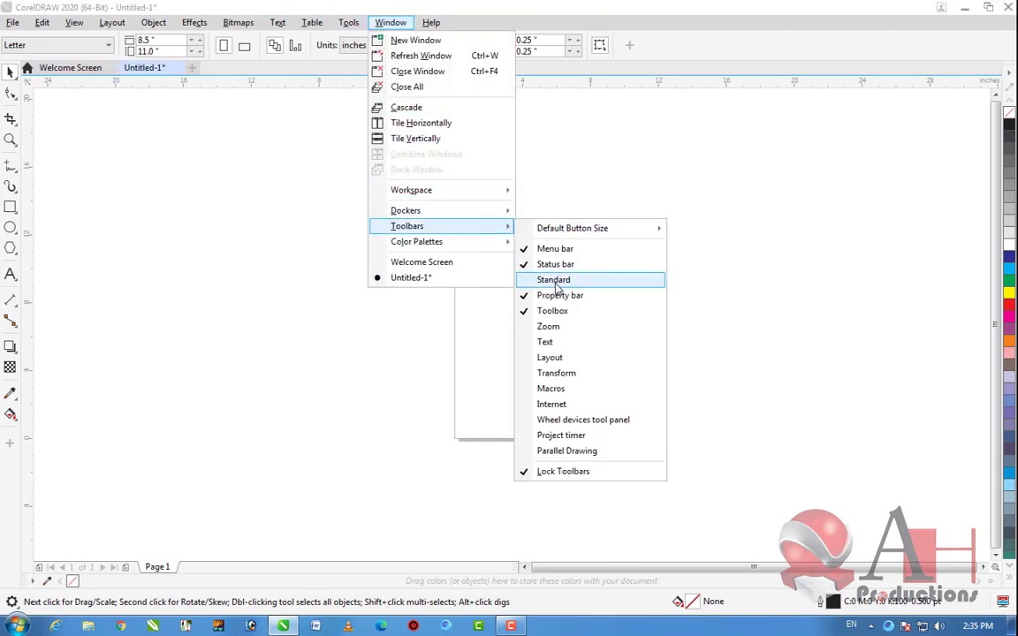
click(556, 281)
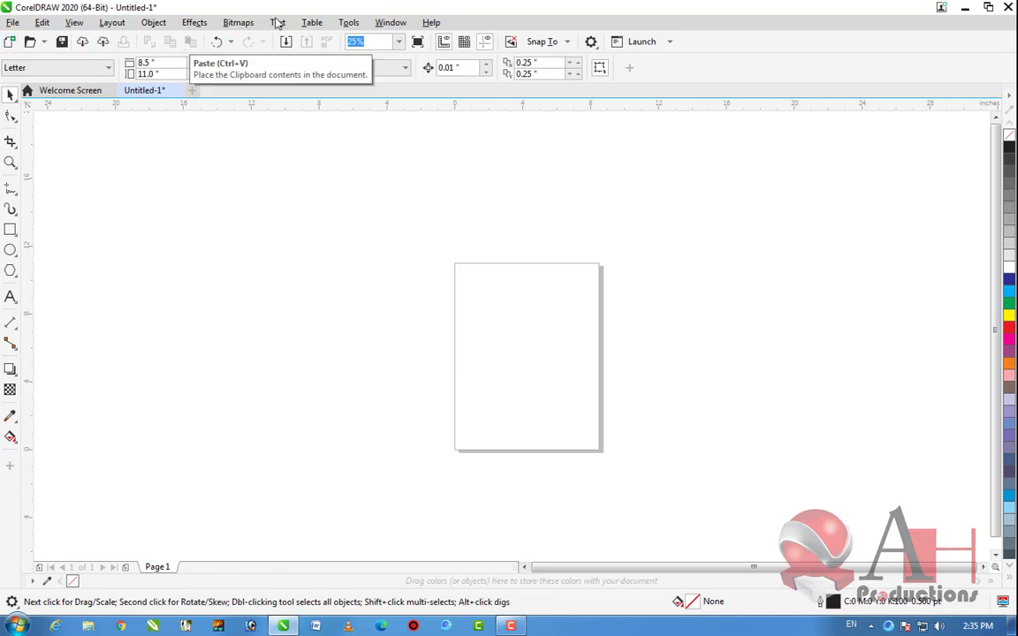
click(392, 24)
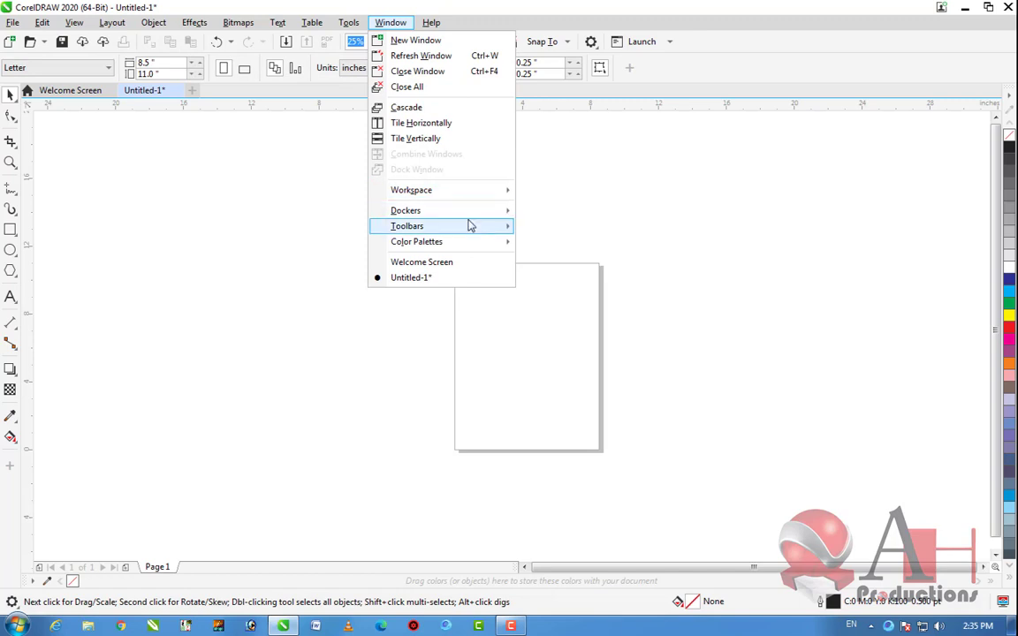
mouse_move(470, 226)
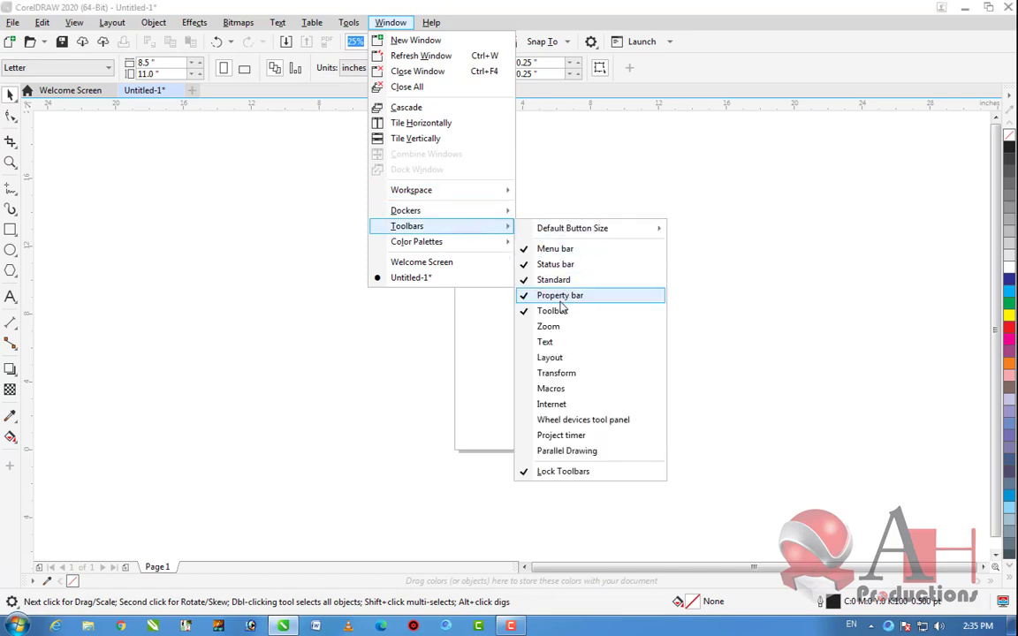
click(752, 234)
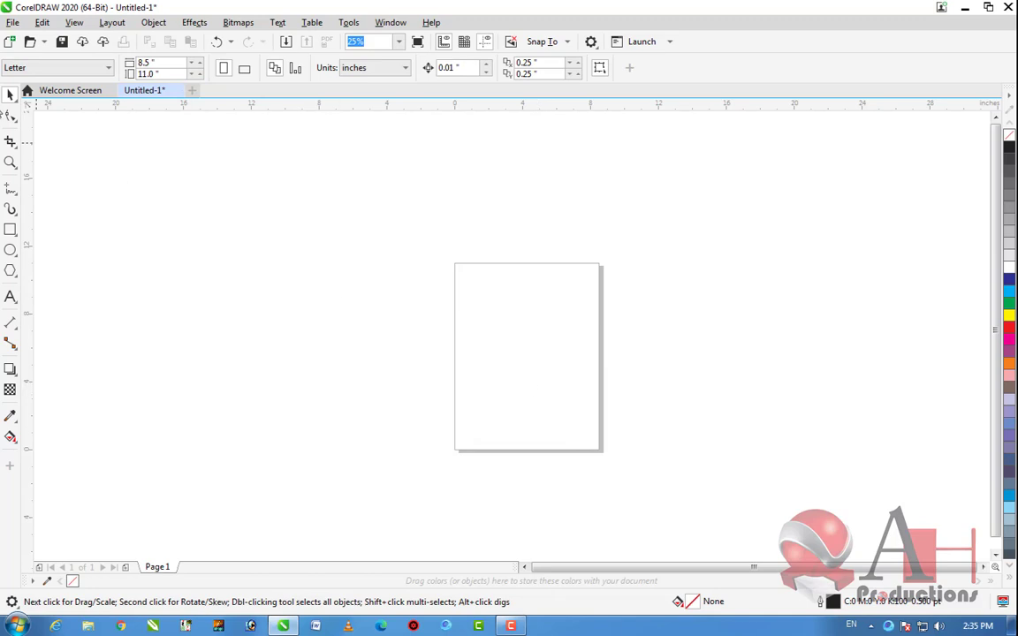
Look through the page size presets and set the page size to A4
click(46, 70)
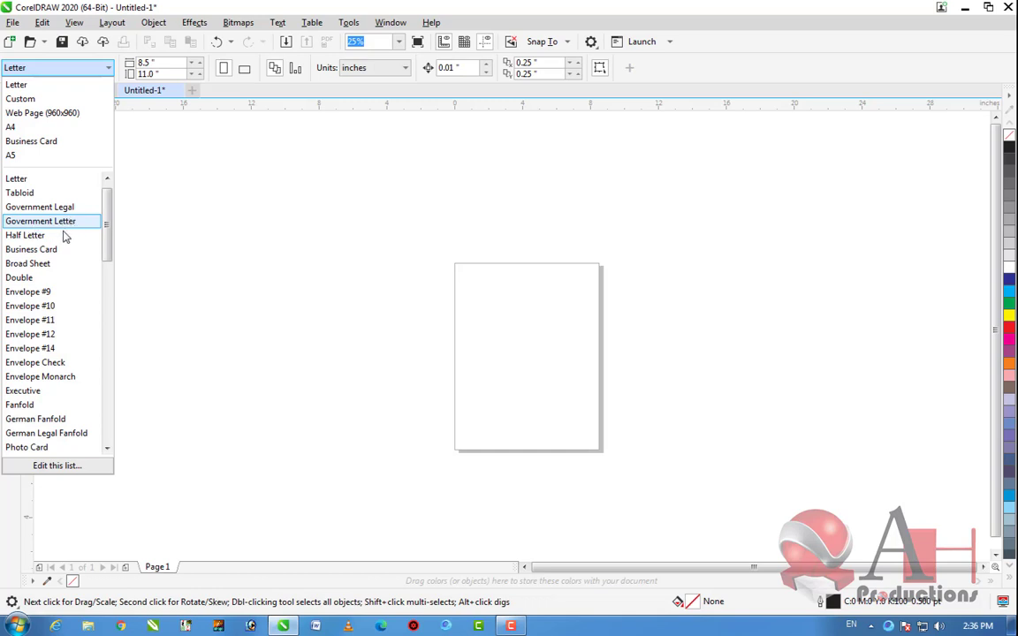
drag(110, 256, 109, 356)
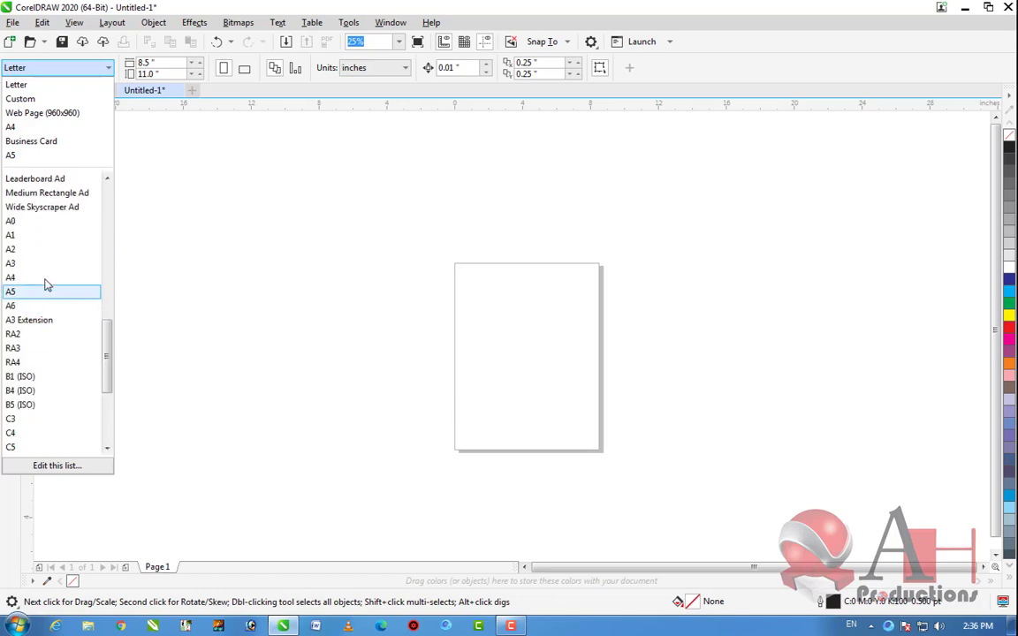
drag(113, 346, 124, 191)
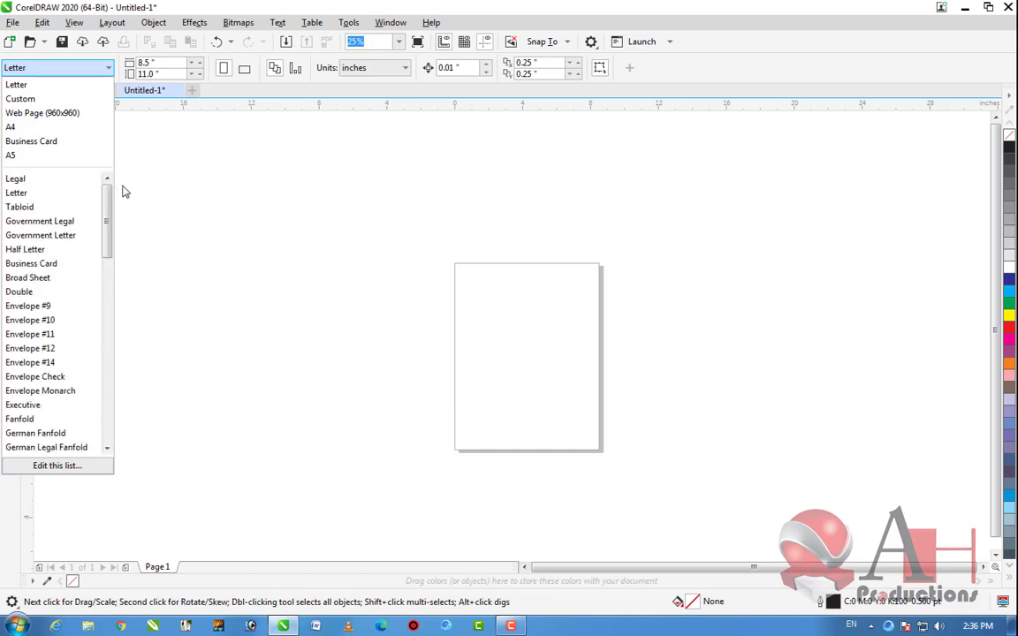
click(25, 126)
scroll(540, 289, down, 2)
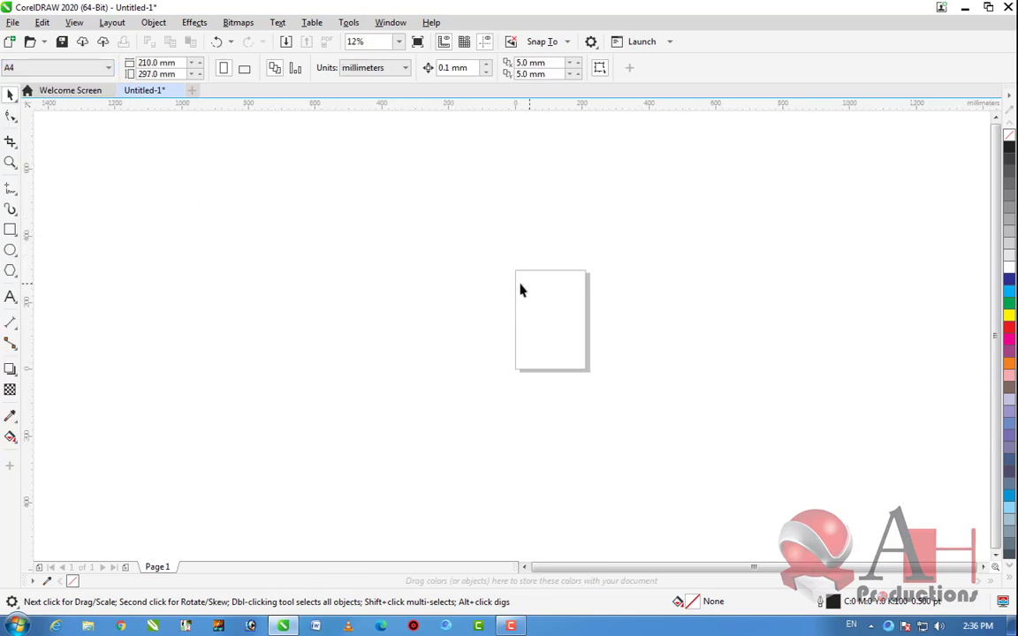
scroll(545, 281, up, 2)
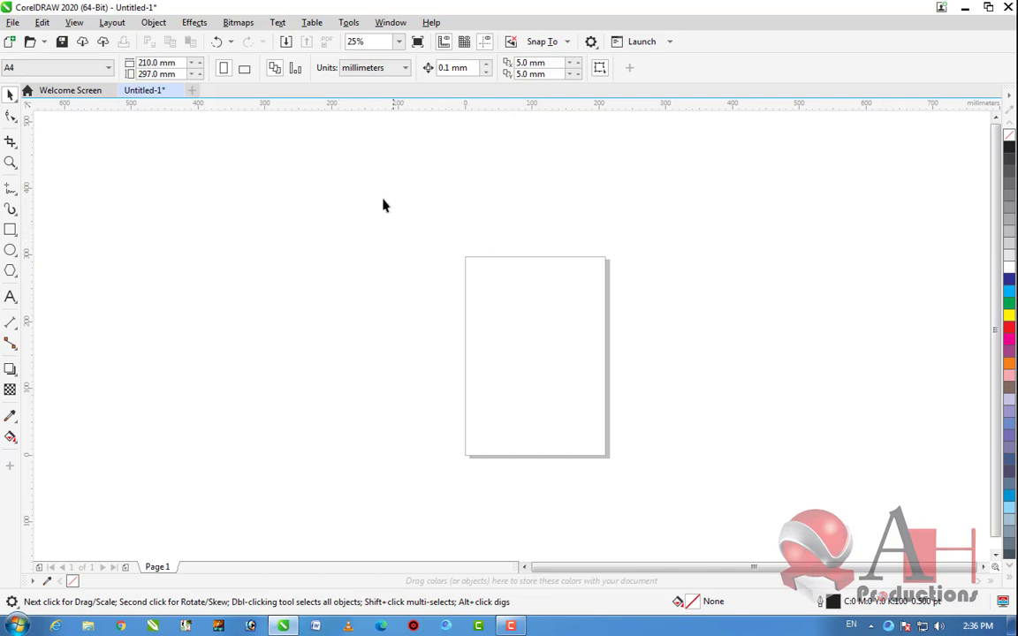
Set the document's measurement units to inches
click(358, 71)
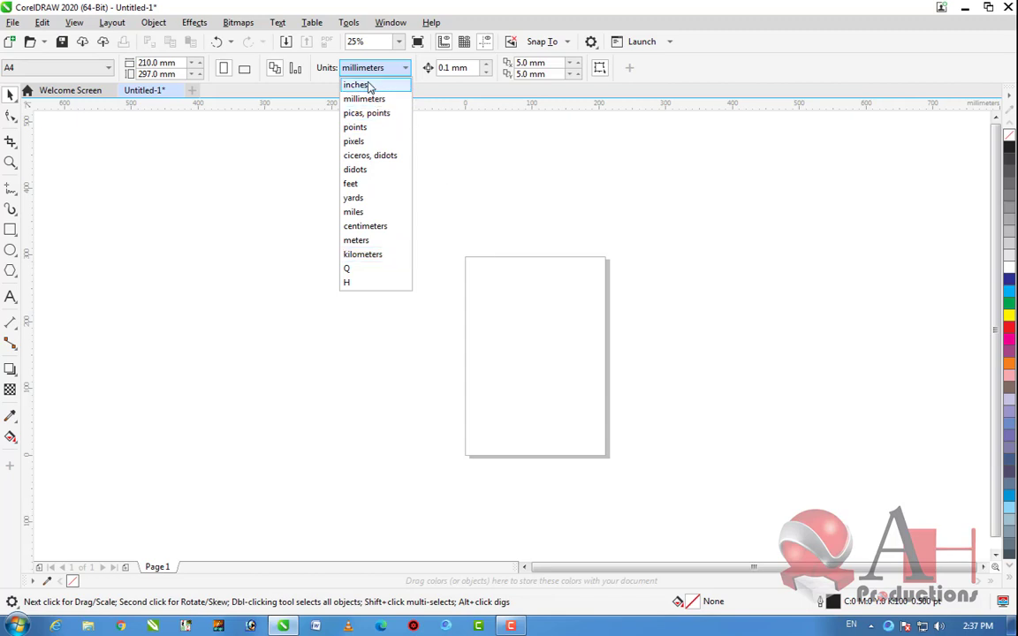
click(338, 83)
scroll(448, 180, down, 2)
scroll(441, 202, up, 2)
scroll(451, 209, down, 3)
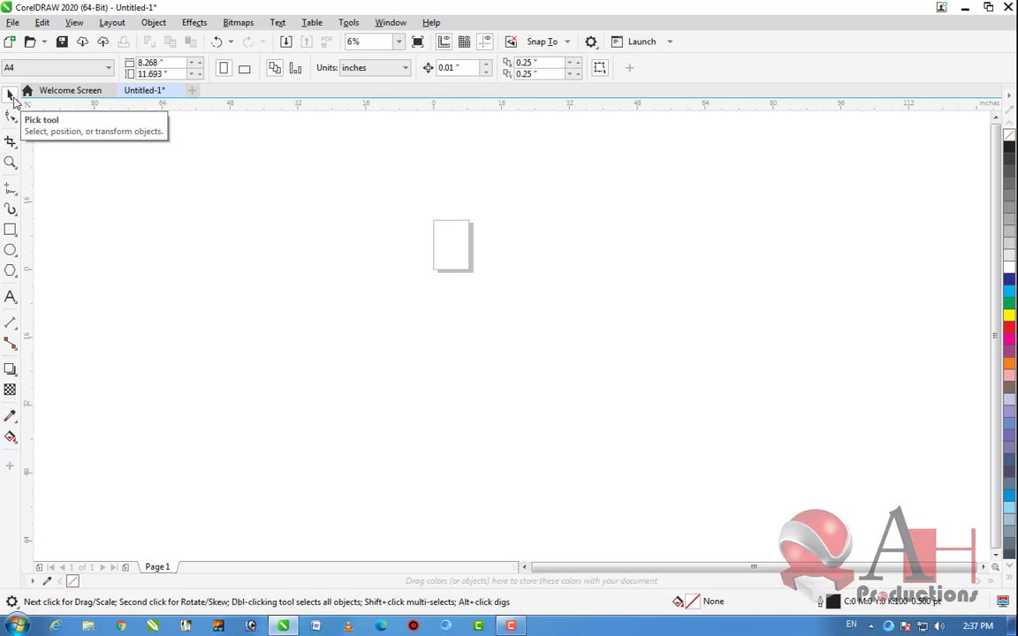
Draw four rectangles around the page, including one about 71.5 × 53 inches and a flat one about 51 × 7 inches
click(11, 230)
drag(263, 198, 425, 343)
mouse_move(582, 237)
mouse_down()
mouse_move(918, 479)
mouse_move(885, 461)
mouse_up()
drag(610, 146, 788, 251)
drag(368, 268, 142, 229)
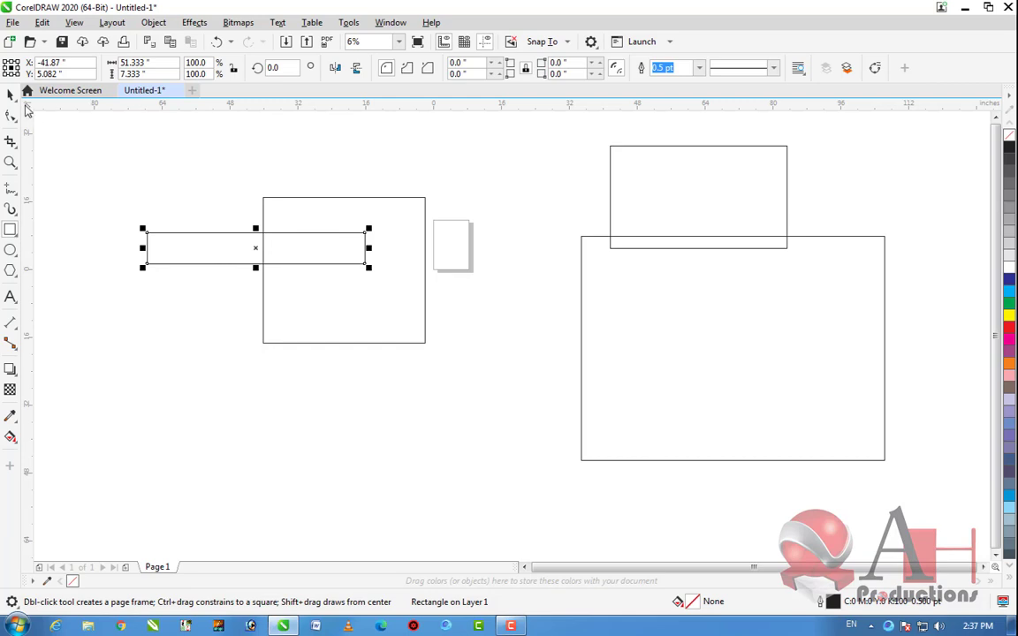
Move the four rectangles apart with the Pick tool so that none overlap, placing one of them over the page
click(10, 97)
click(199, 152)
click(235, 232)
drag(344, 227, 322, 227)
click(207, 241)
drag(208, 241, 215, 451)
click(330, 282)
drag(329, 282, 172, 249)
drag(661, 203, 356, 255)
drag(742, 245, 737, 202)
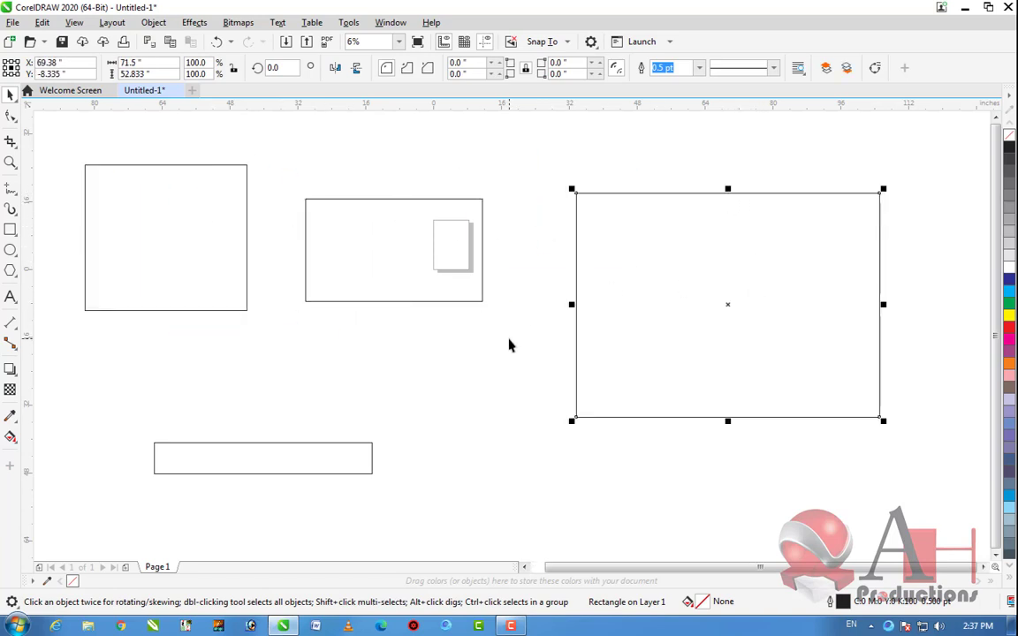
Draw another rectangle about 47 × 21 inches below the one covering the page and return to the Pick tool
click(11, 229)
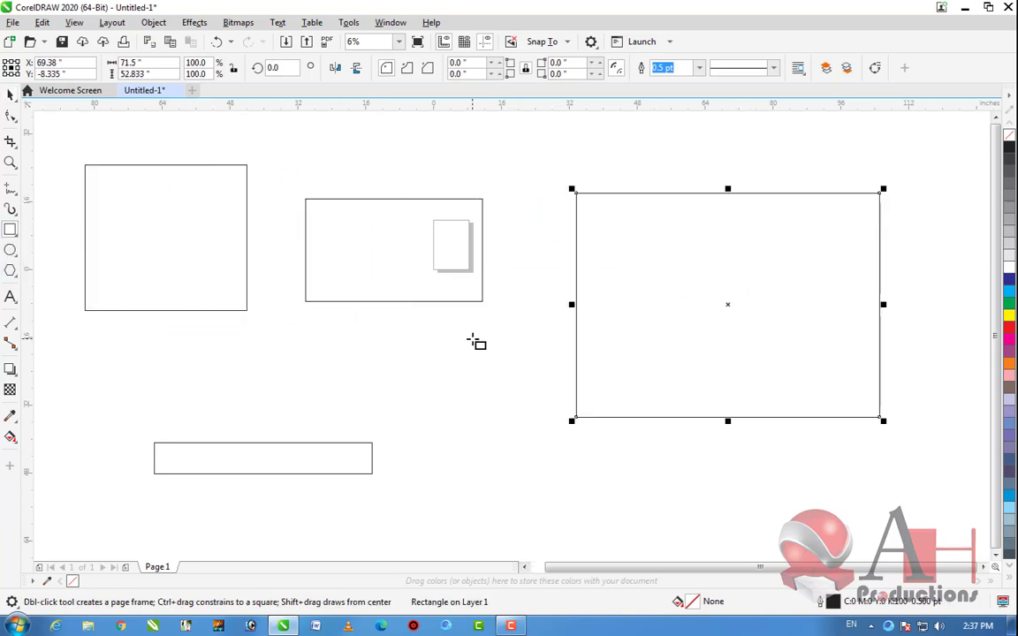
key(space)
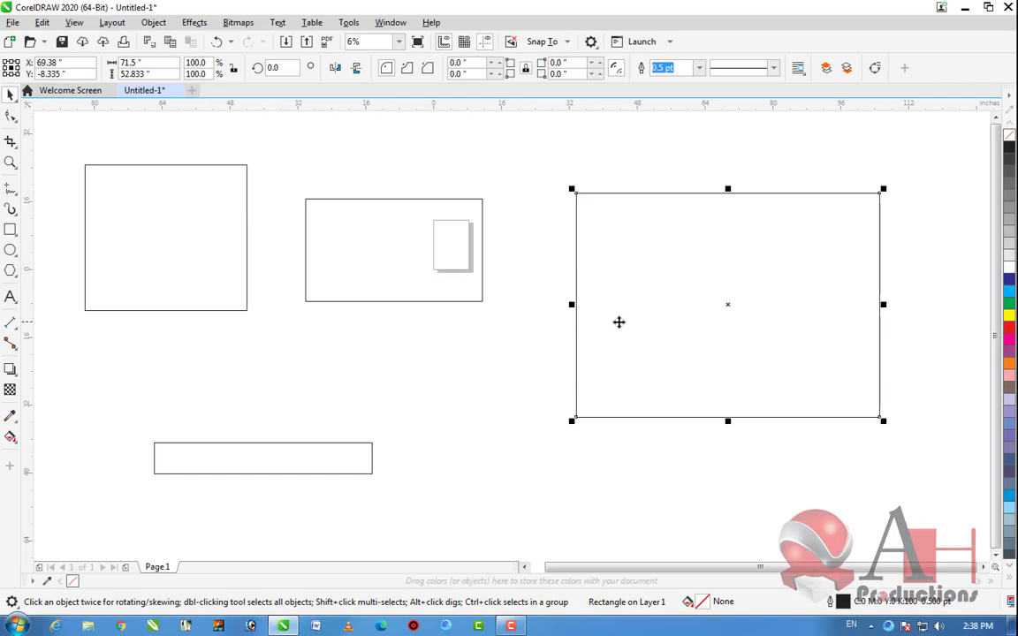
click(10, 231)
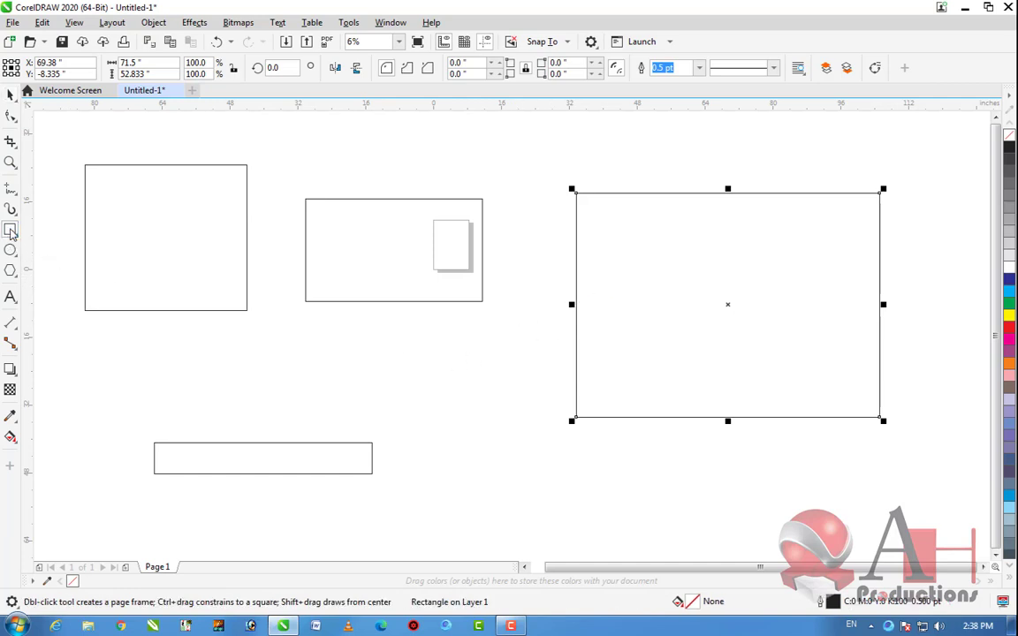
drag(304, 326, 504, 412)
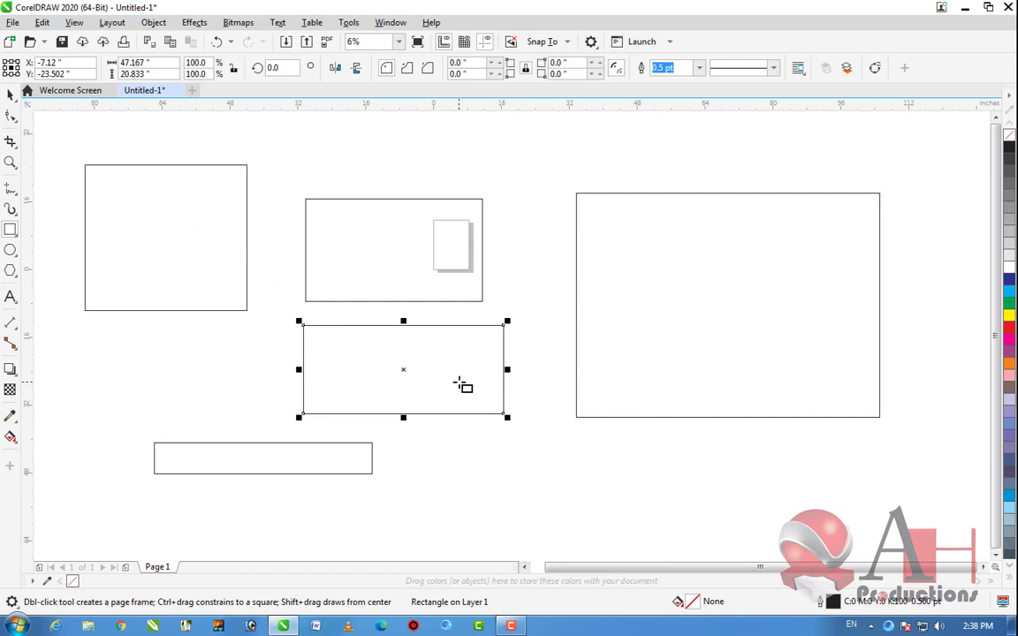
key(space)
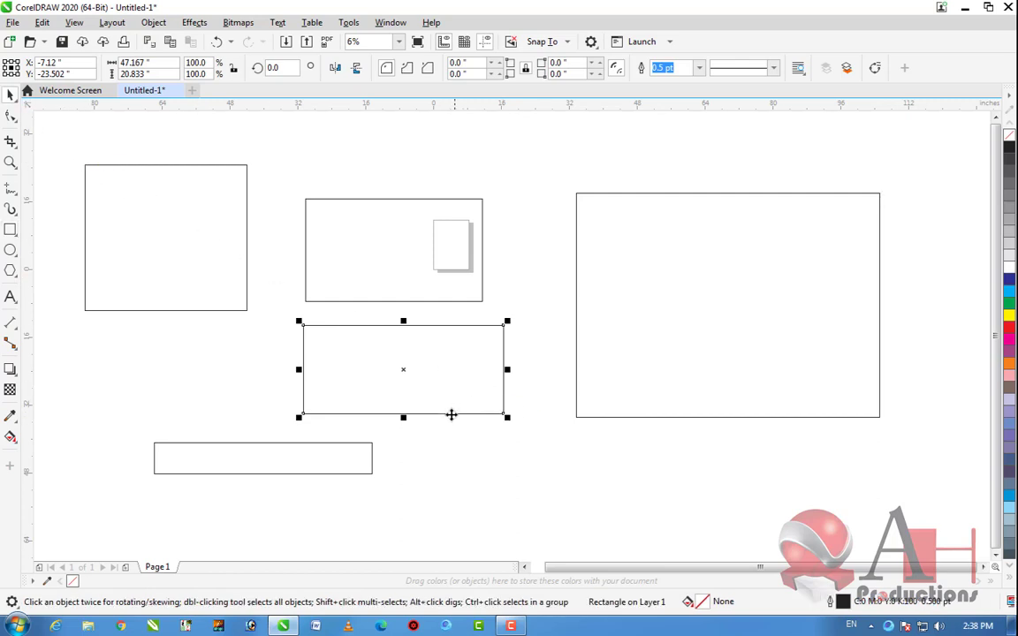
Move the new 47 × 21 inch rectangle into the empty area above and left of the other rectangles, and deselect it
drag(454, 388, 741, 141)
scroll(554, 250, down, 4)
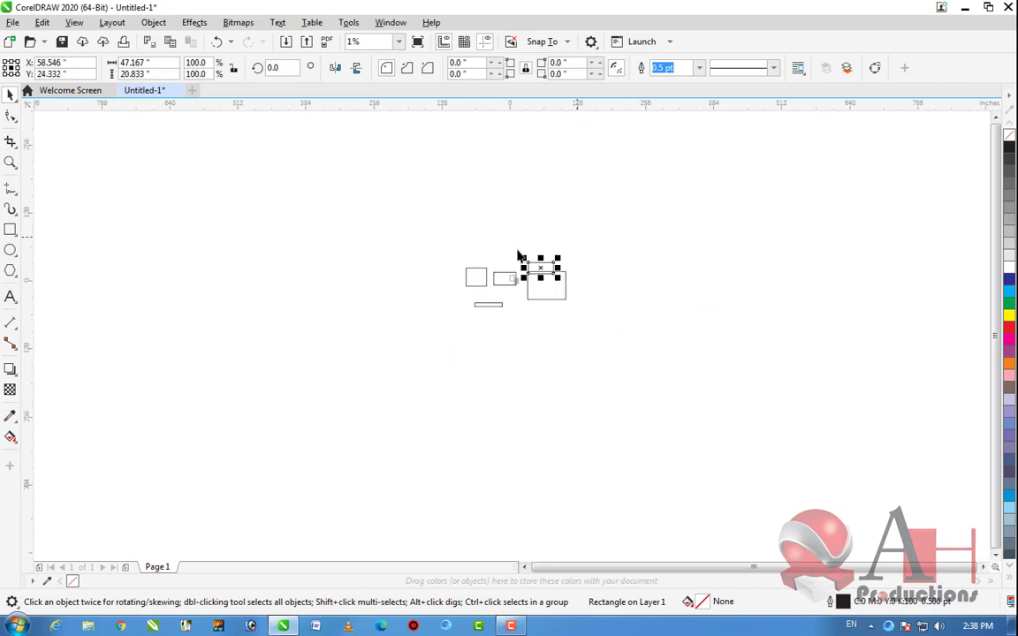
scroll(676, 307, up, 3)
drag(798, 304, 293, 241)
scroll(493, 290, down, 2)
scroll(568, 282, up, 4)
click(509, 299)
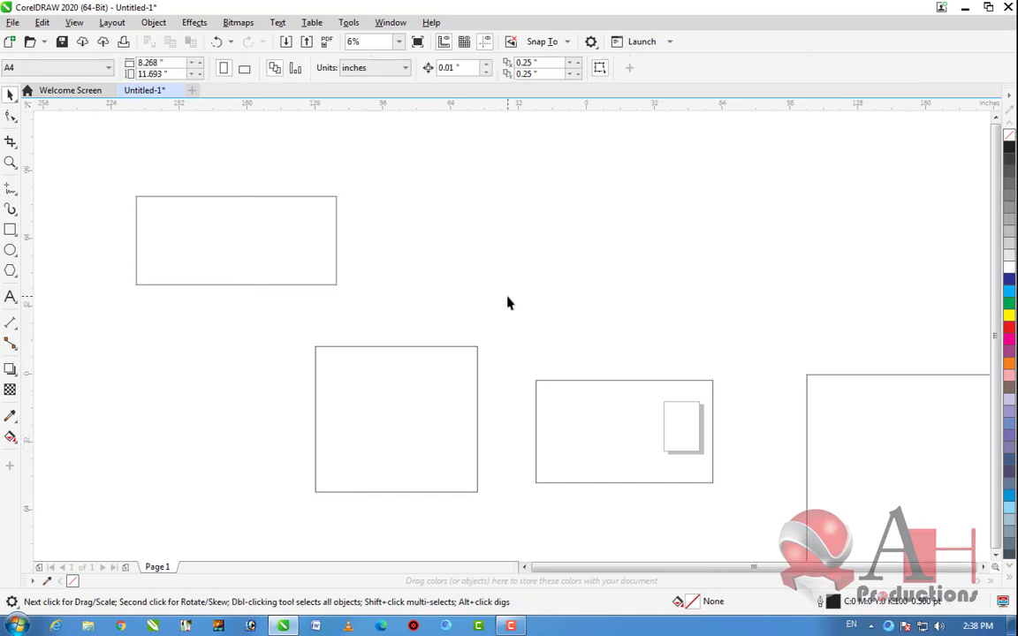
scroll(438, 286, down, 3)
scroll(440, 291, up, 3)
drag(439, 292, 387, 234)
click(545, 302)
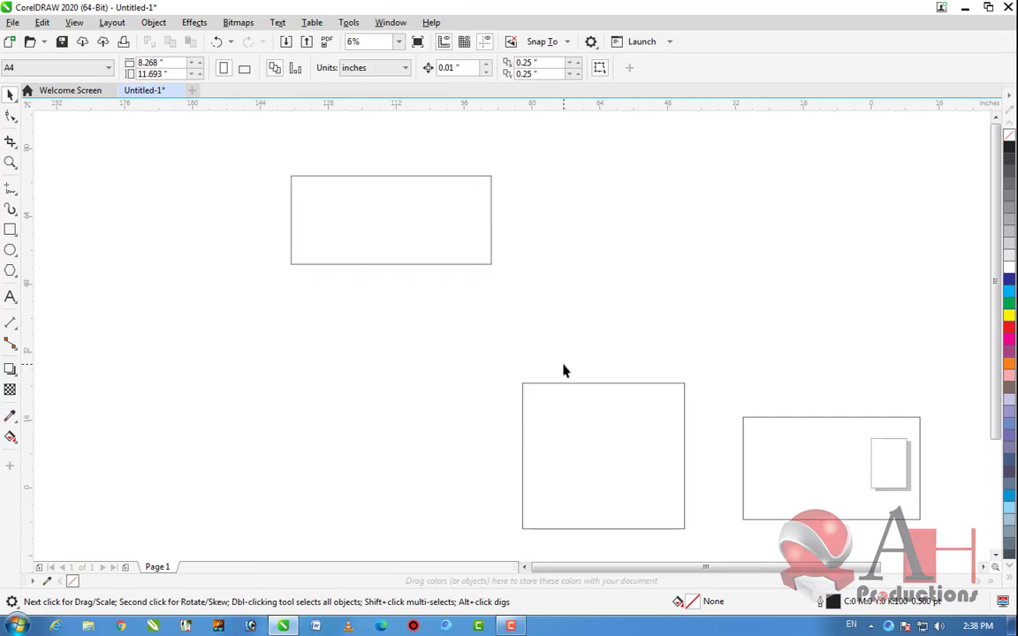
Look through the tools grouped with the Shape tool
click(15, 122)
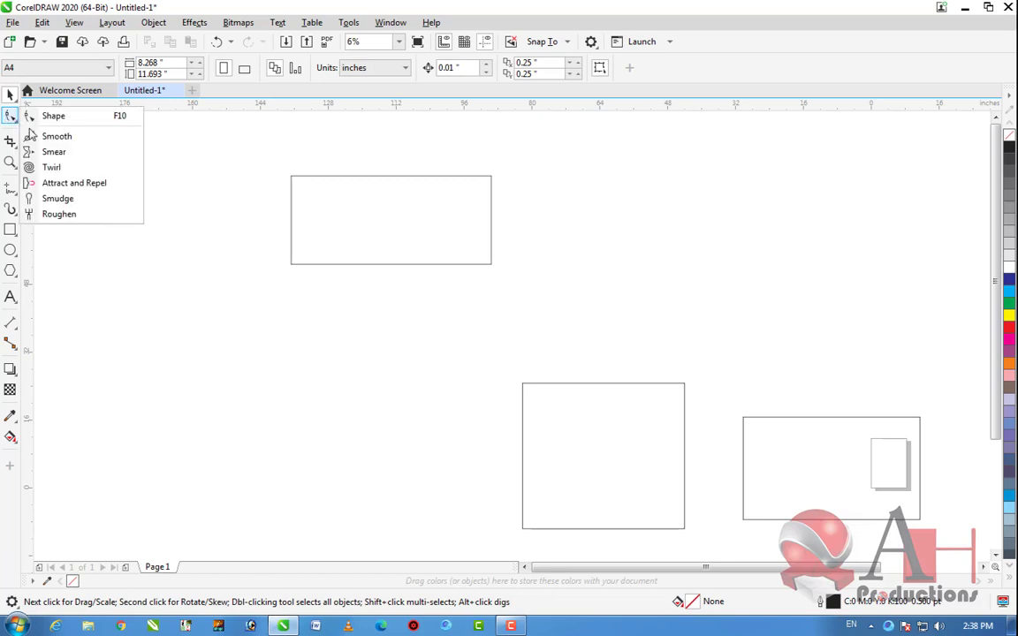
click(187, 173)
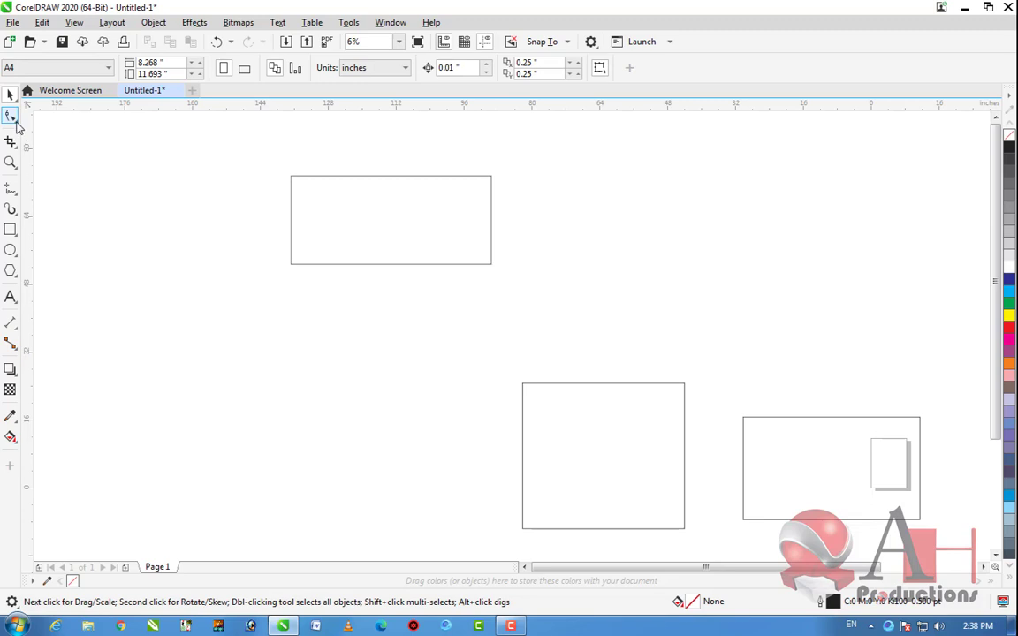
click(12, 116)
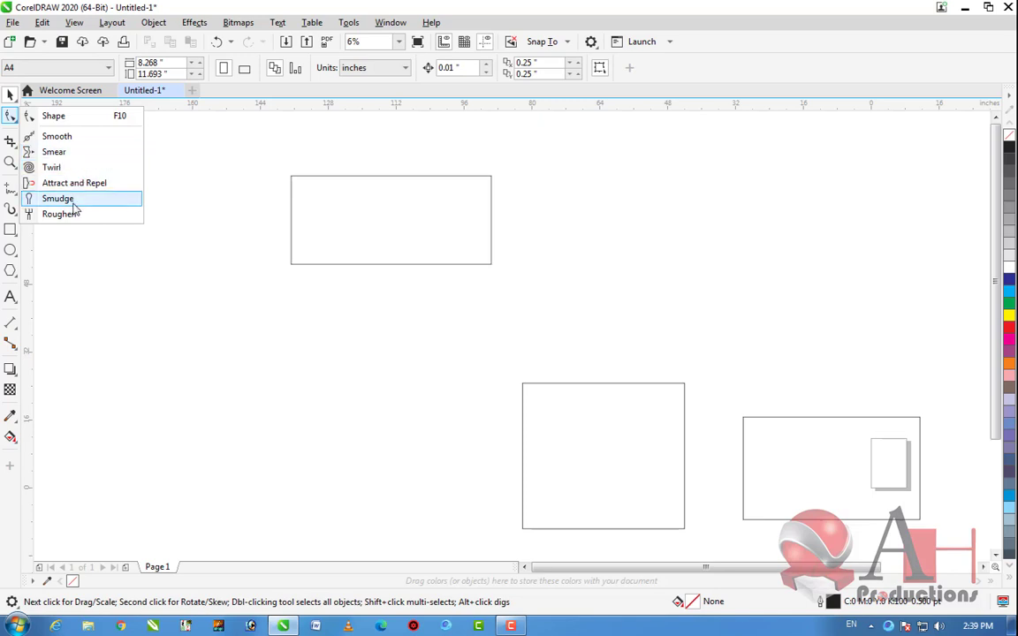
click(168, 244)
Move the 47 × 21 inch rectangle farther left and slightly down, away from the other rectangles
drag(397, 177, 248, 204)
key(shift+F2)
scroll(358, 199, down, 2)
scroll(386, 232, up, 1)
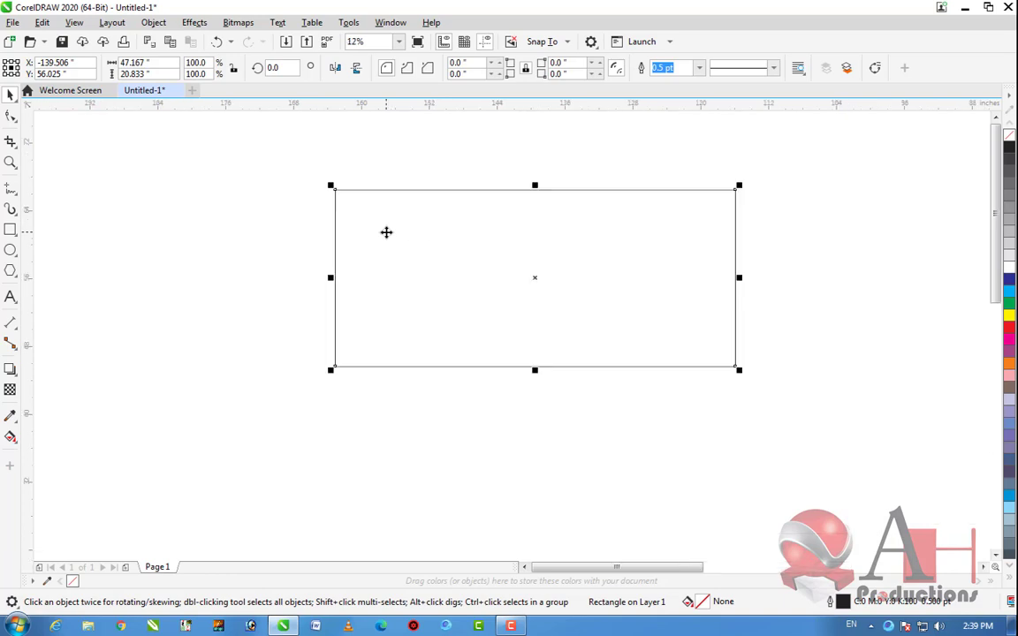
Try rounding all corners of the 47 × 21 inch rectangle to a radius of about 2.9 inches with the Shape tool
click(495, 174)
click(502, 227)
key(shift+F2)
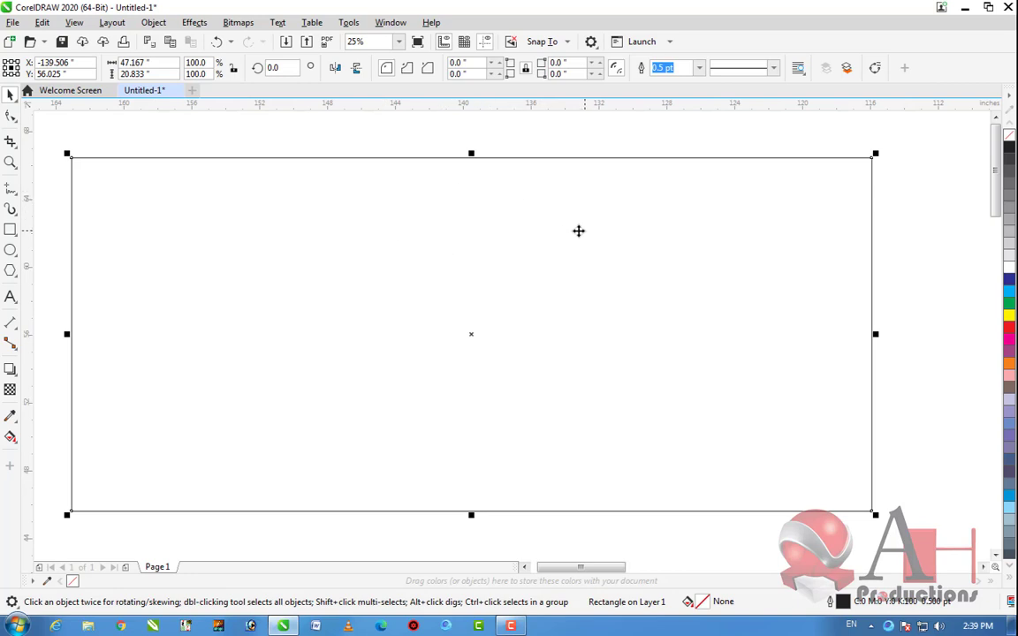
click(10, 116)
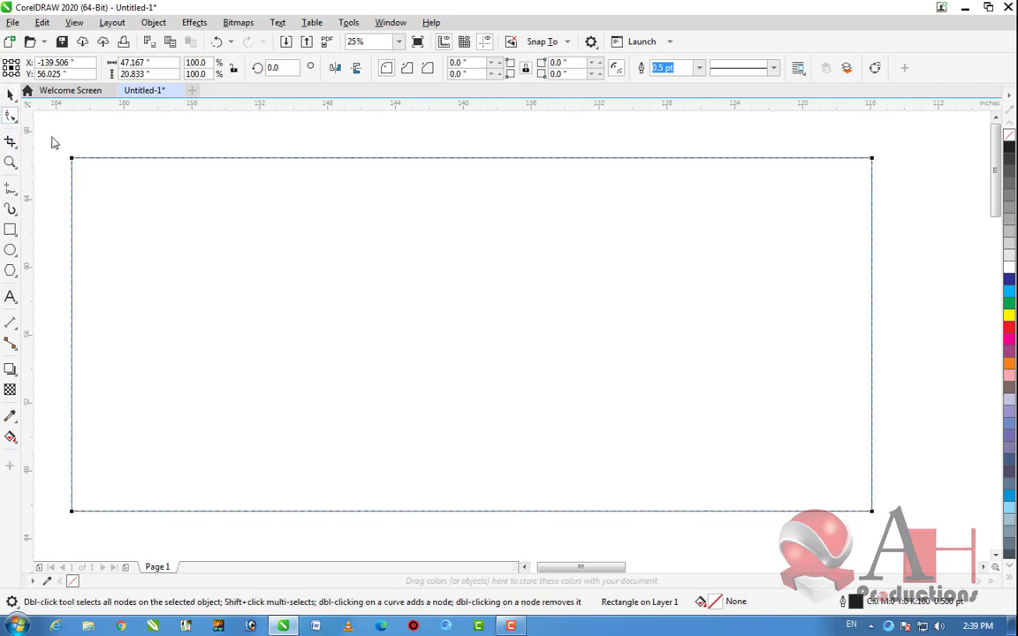
drag(75, 162, 107, 178)
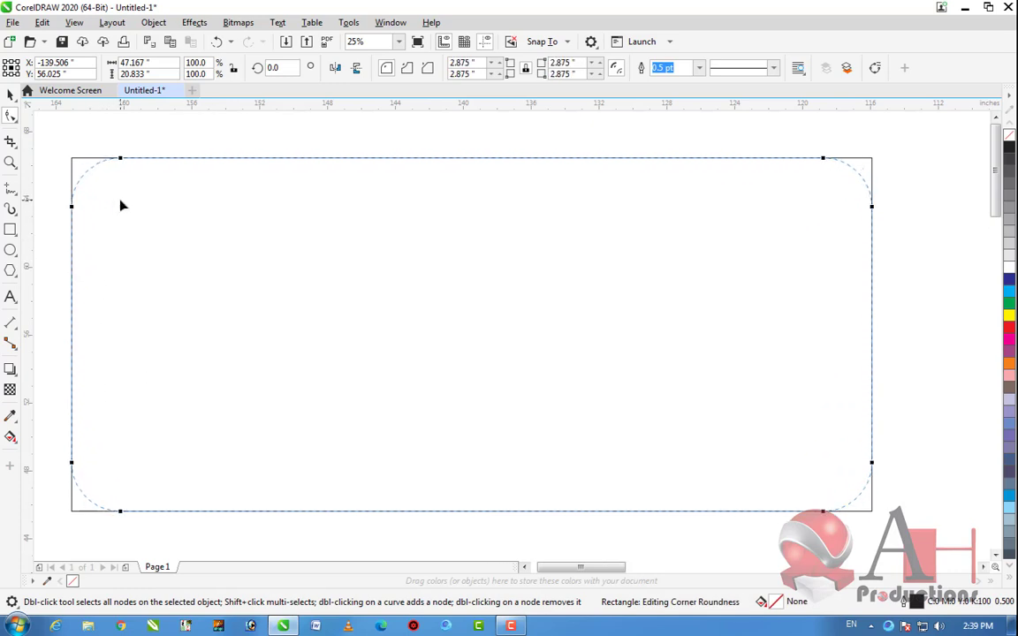
scroll(384, 187, down, 2)
scroll(171, 177, up, 2)
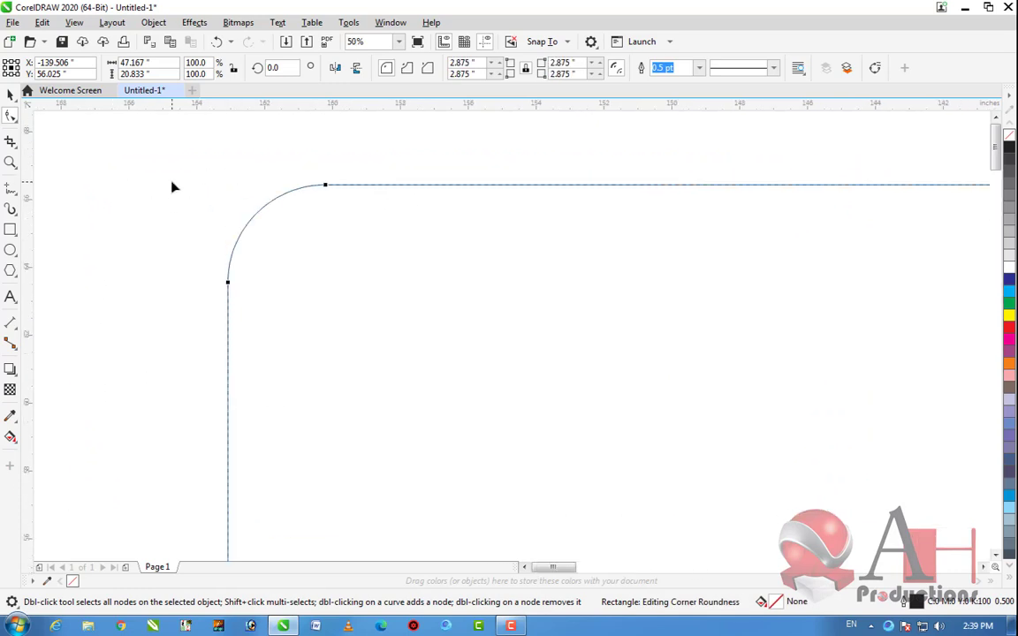
scroll(173, 184, down, 2)
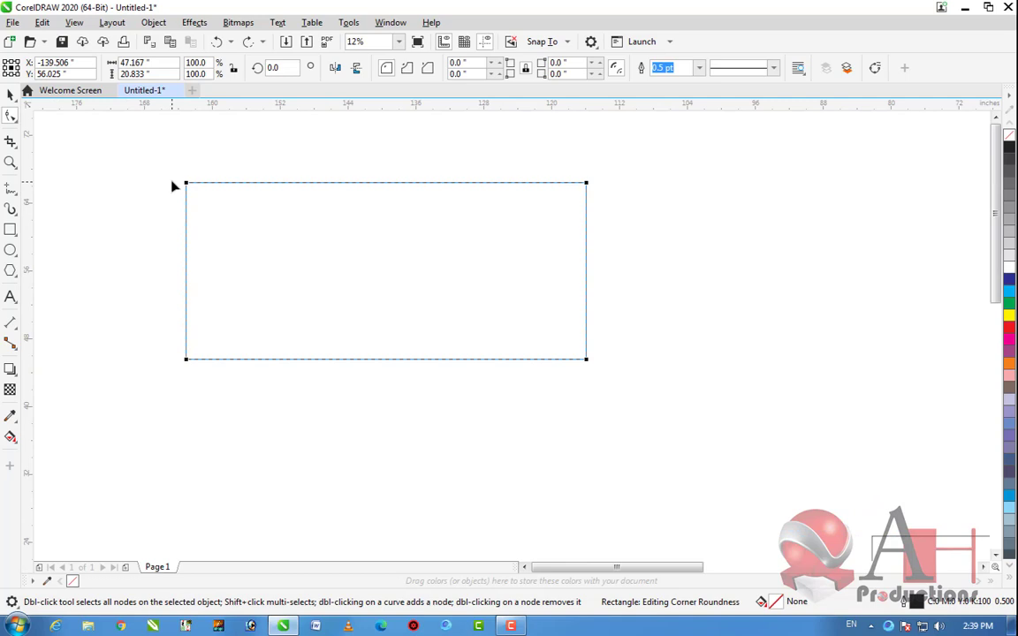
Round all four corners of the rectangle with the Shape tool, adjusting the radius to about 2.4 inches
click(11, 95)
click(11, 115)
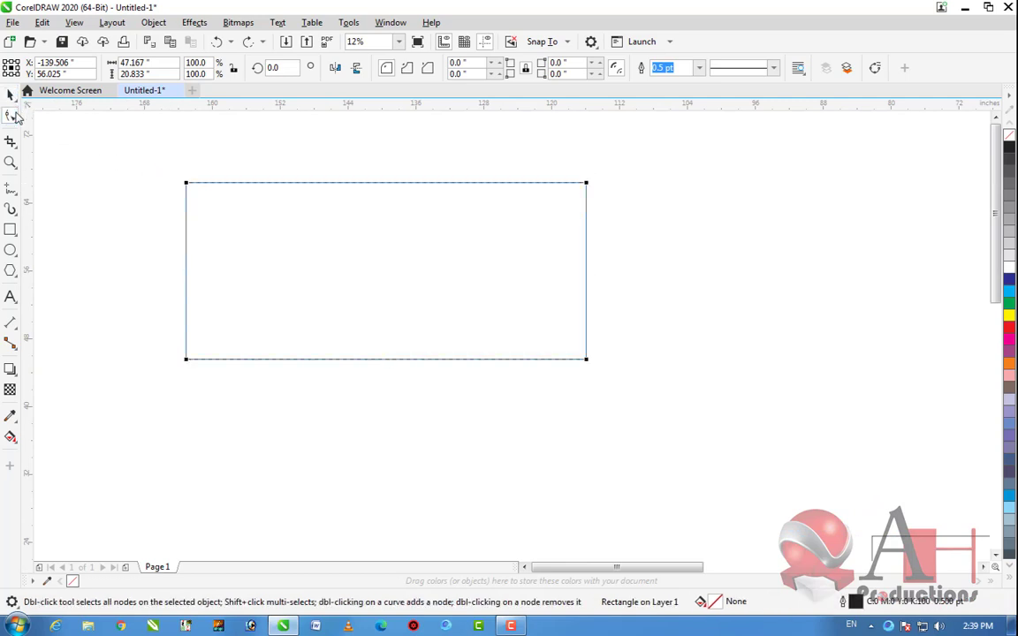
scroll(180, 187, up, 1)
scroll(195, 190, down, 1)
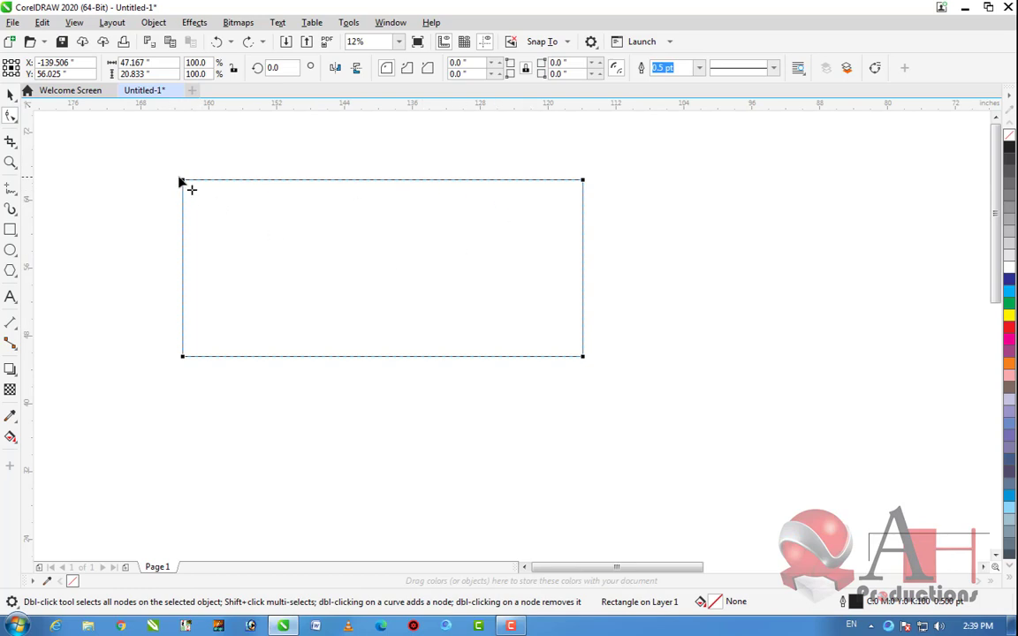
drag(183, 181, 212, 210)
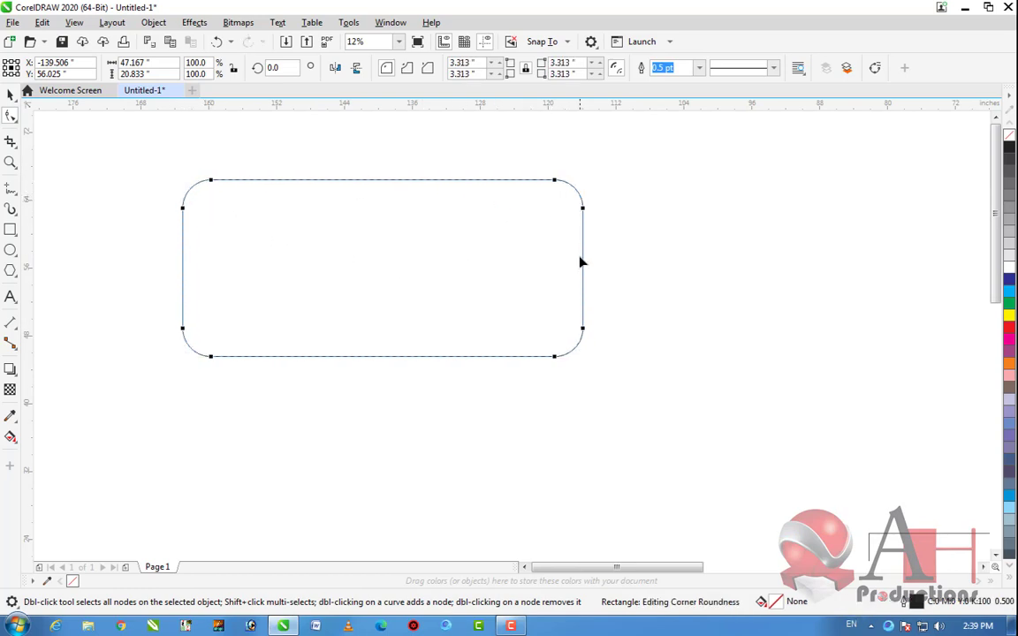
drag(555, 359, 345, 357)
drag(270, 180, 204, 185)
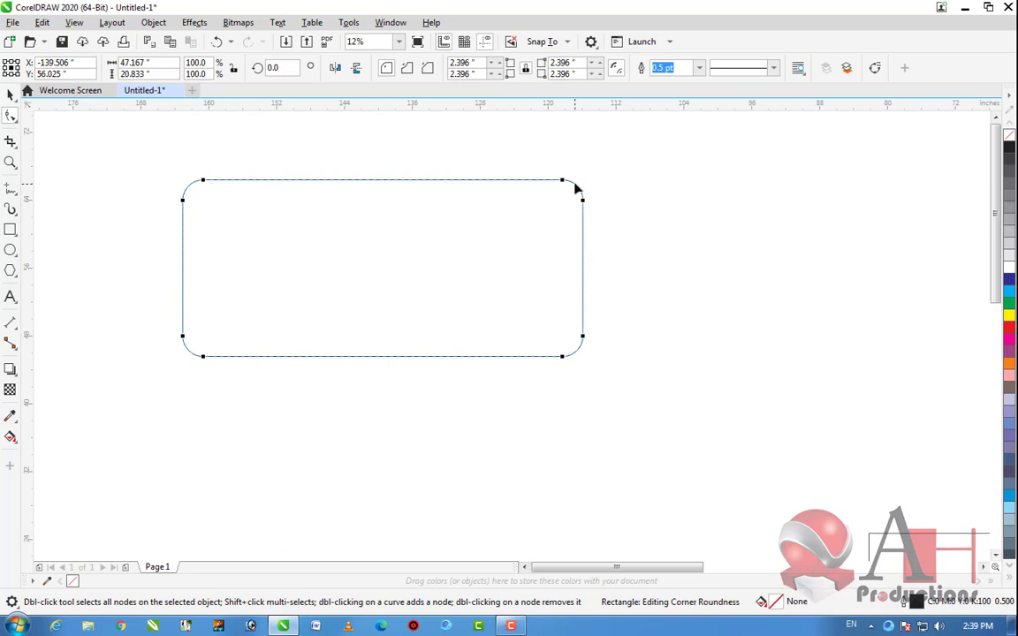
click(10, 94)
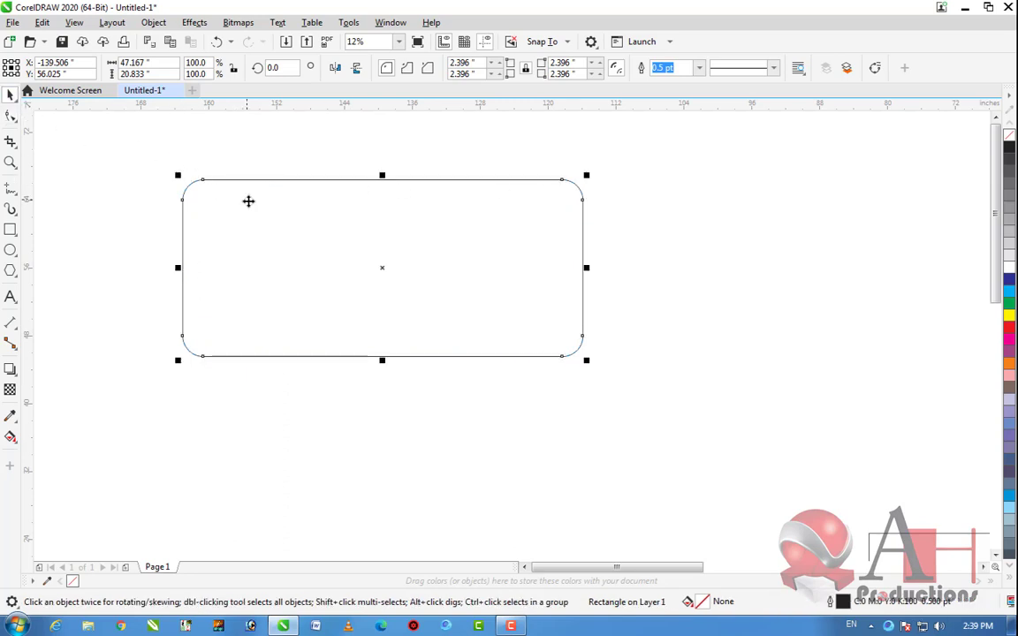
scroll(314, 203, down, 1)
scroll(307, 198, up, 1)
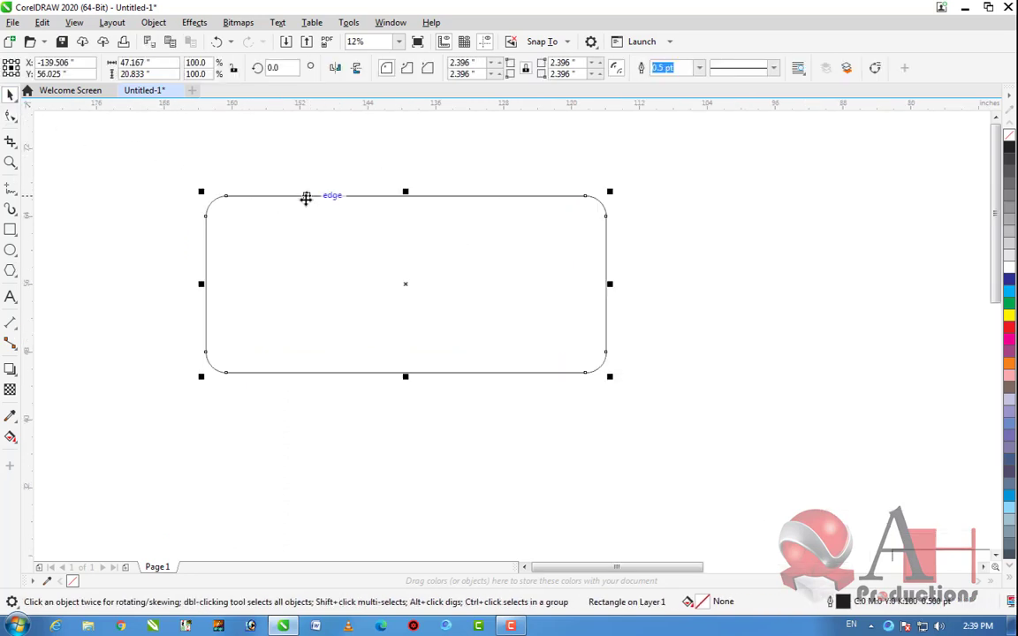
scroll(207, 200, up, 1)
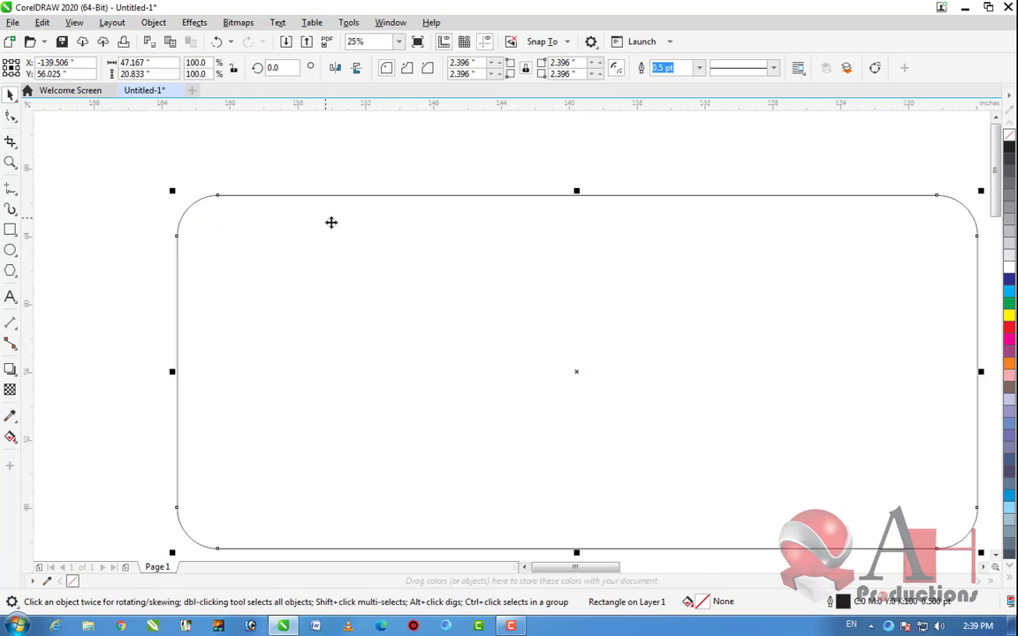
scroll(310, 219, down, 1)
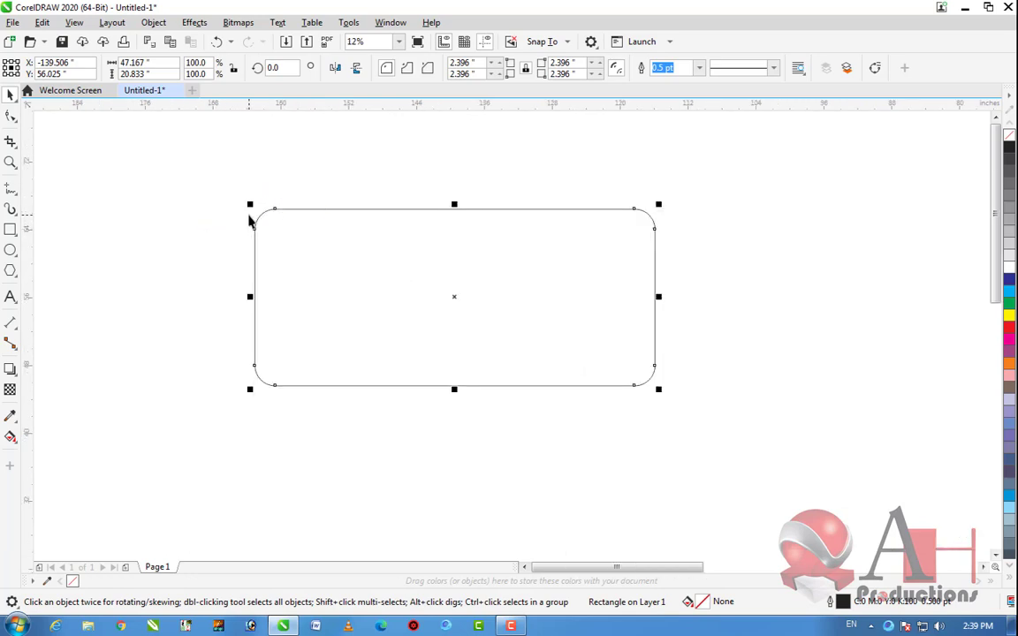
Undo the rounding of the rectangle's four corners
key(ctrl+z)
key(ctrl+z)
key(ctrl+z)
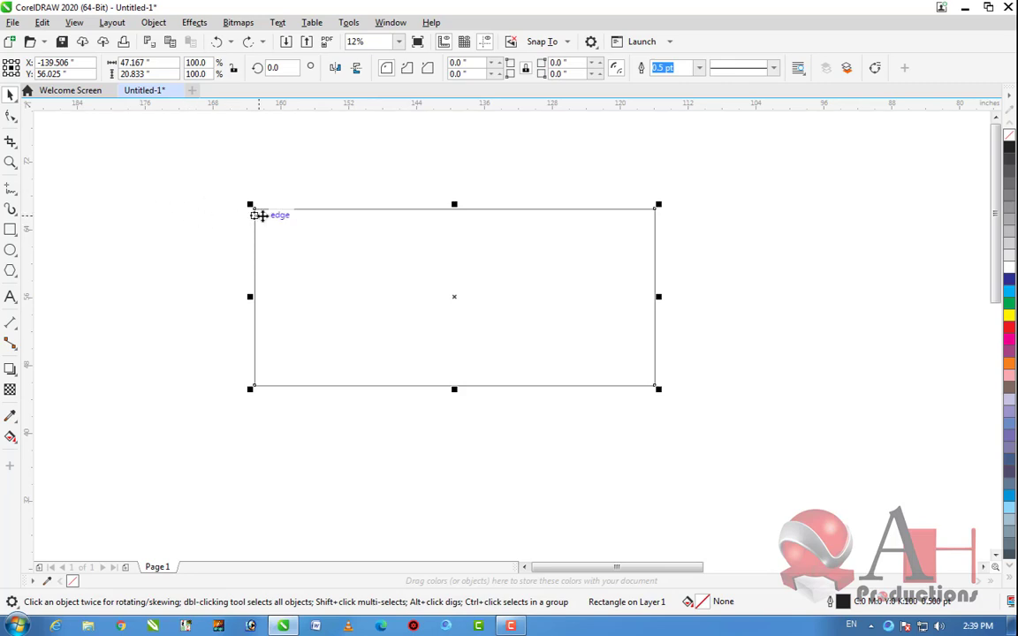
Round only the rectangle's upper-left corner to a radius of about 5.9 inches with the Shape tool
key(F10)
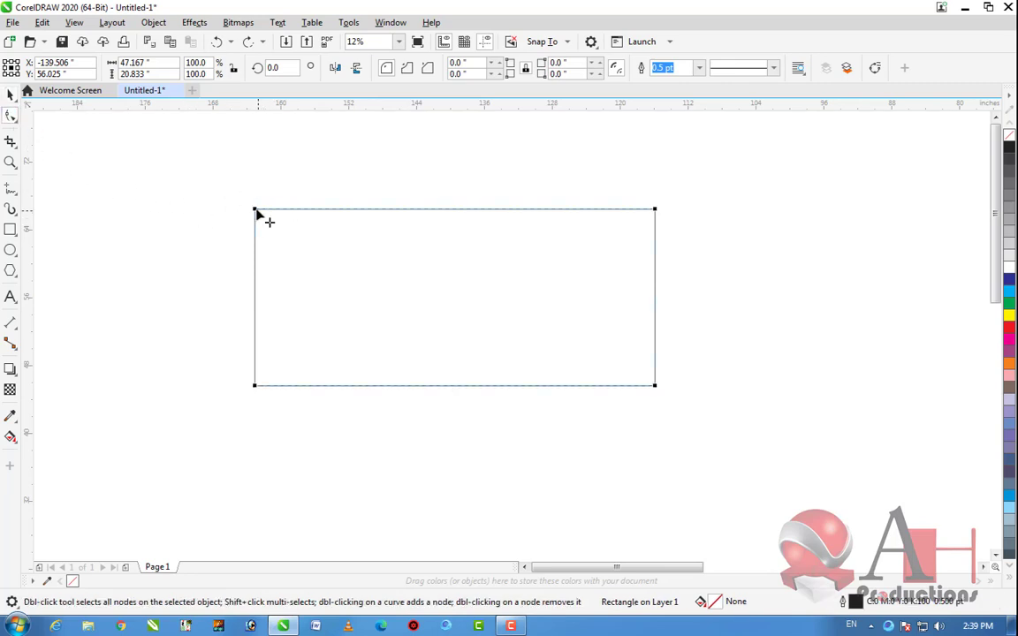
drag(254, 212, 275, 241)
scroll(273, 239, up, 1)
scroll(226, 221, down, 2)
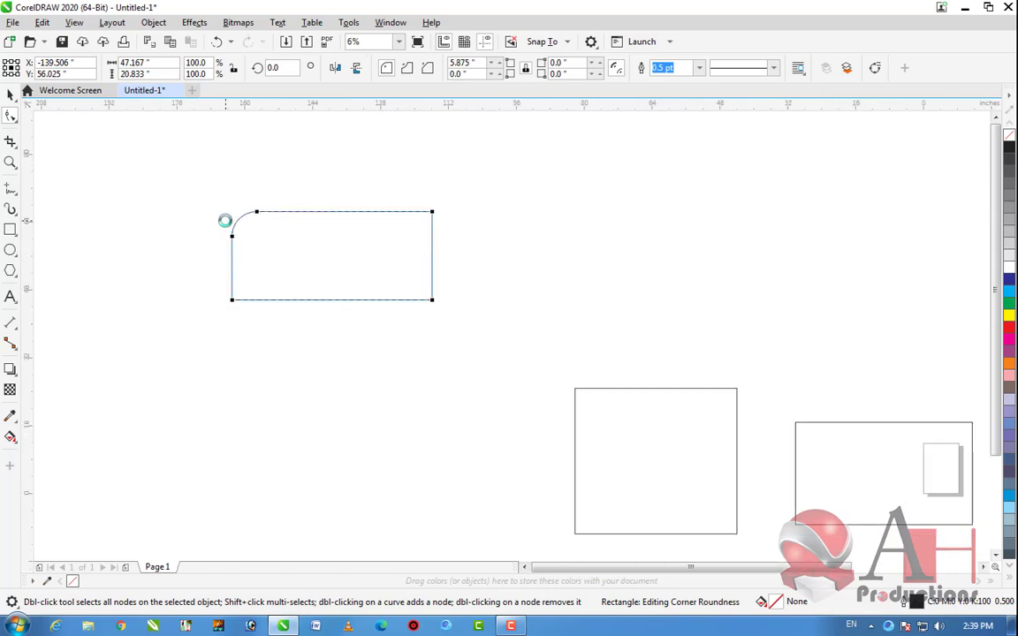
scroll(238, 218, up, 1)
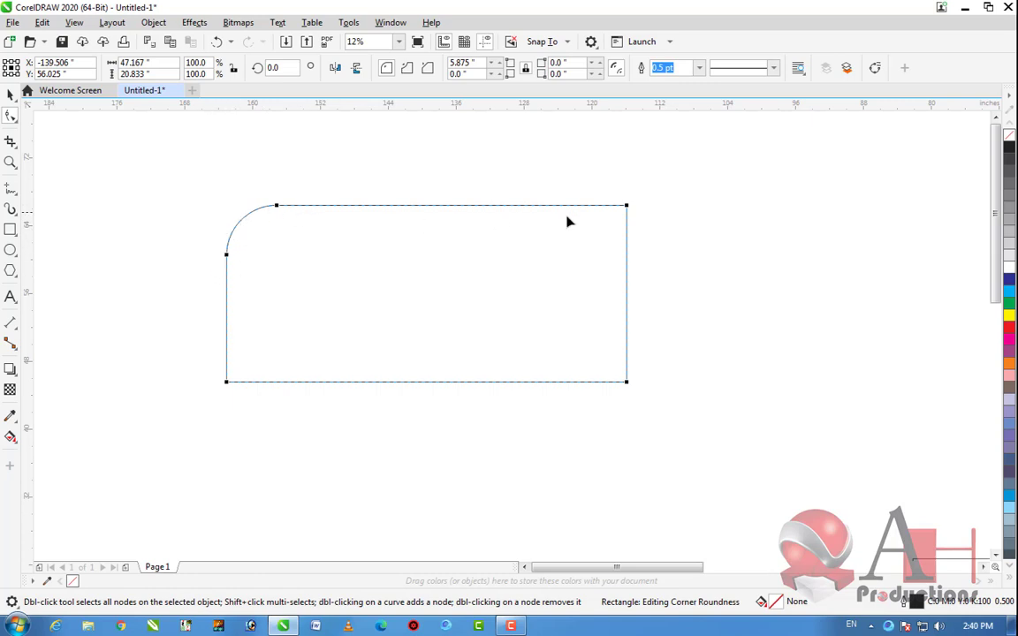
Round only the rectangle's lower-right corner to a radius of about 8.4 inches and deselect the rectangle
drag(627, 383, 580, 330)
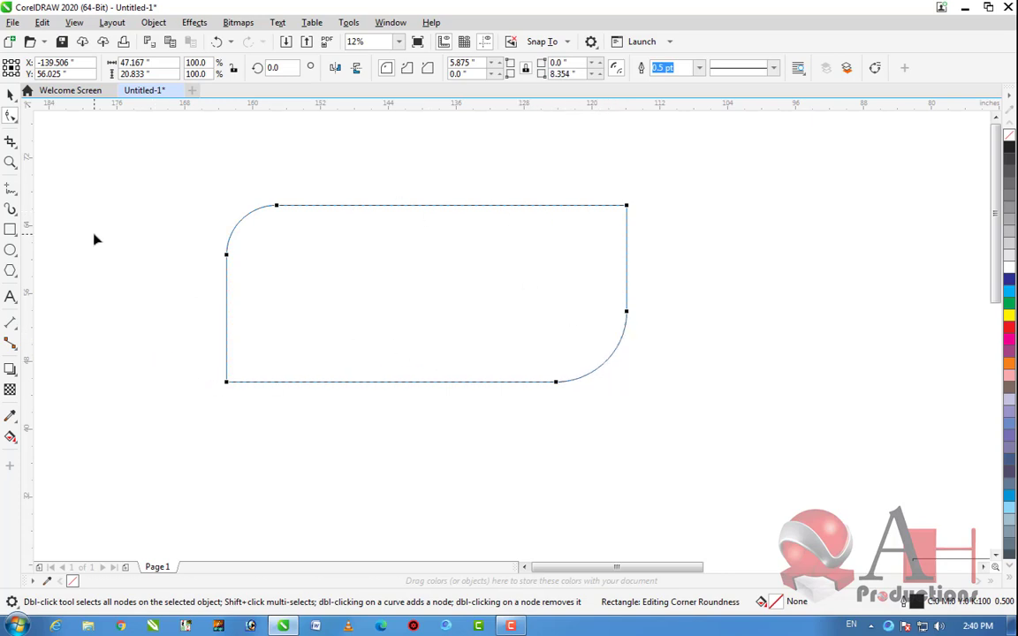
key(space)
click(421, 264)
scroll(421, 263, down, 1)
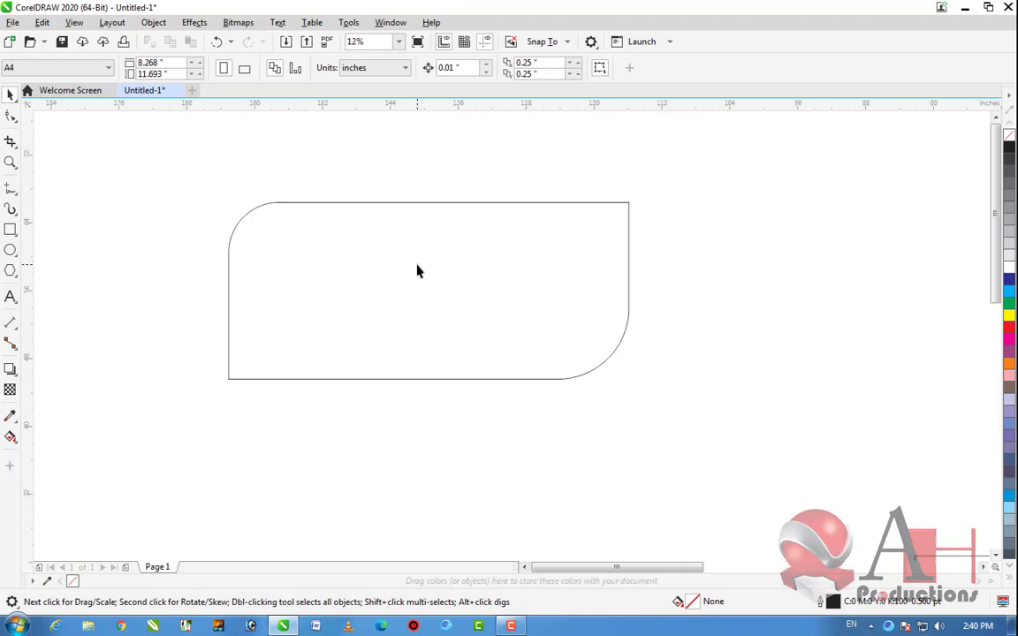
Move the 38.167 by 34.333 inch rectangle to just below the rounded rectangle, centred at about X -181.8, Y 63.6 inches
scroll(418, 277, down, 1)
click(431, 279)
drag(431, 279, 368, 293)
click(368, 294)
click(600, 382)
drag(600, 382, 352, 242)
scroll(308, 205, up, 1)
mouse_move(325, 291)
mouse_down()
mouse_move(300, 302)
mouse_move(318, 295)
mouse_up()
scroll(309, 251, up, 1)
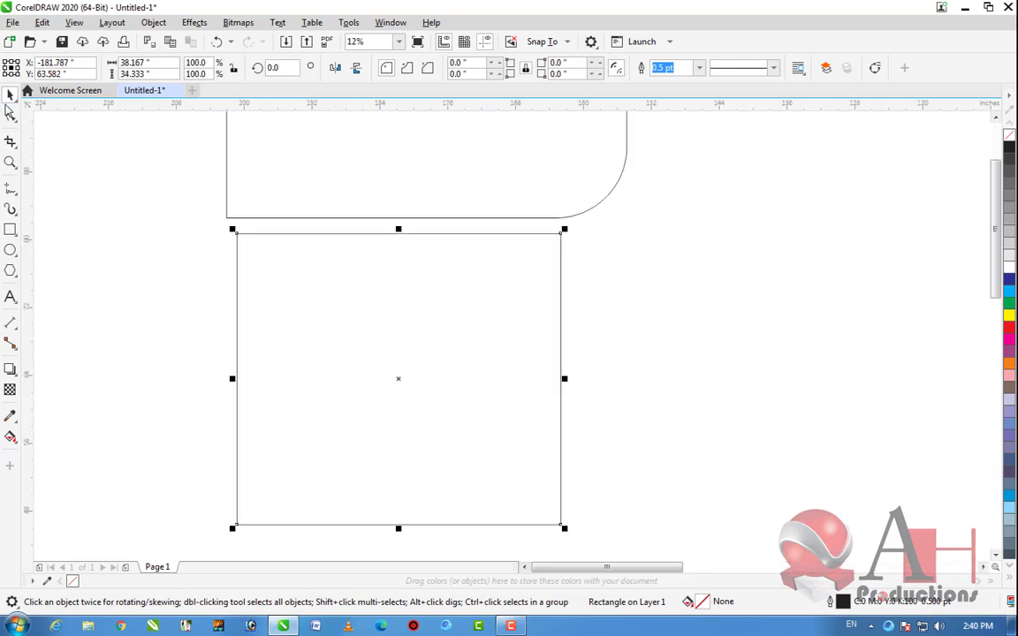
Round all four corners of the moved rectangle with the Shape tool to a radius of about 6.9 inches
click(11, 115)
drag(238, 236, 280, 297)
scroll(437, 346, down, 1)
scroll(423, 331, up, 1)
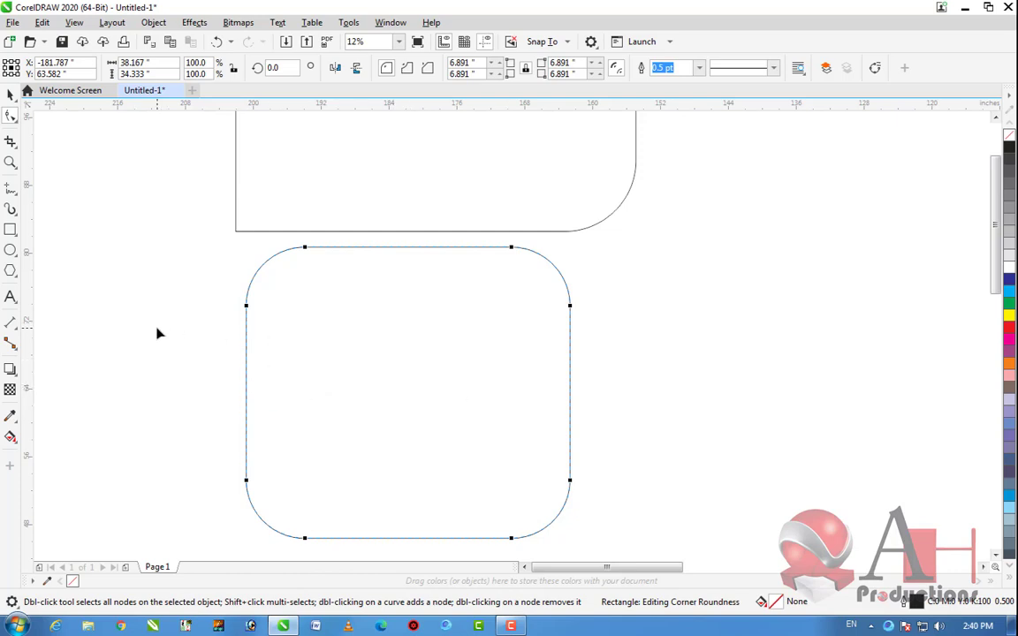
Convert the evenly rounded rectangle to curves and examine the node at its upper-right corner
right_click(395, 340)
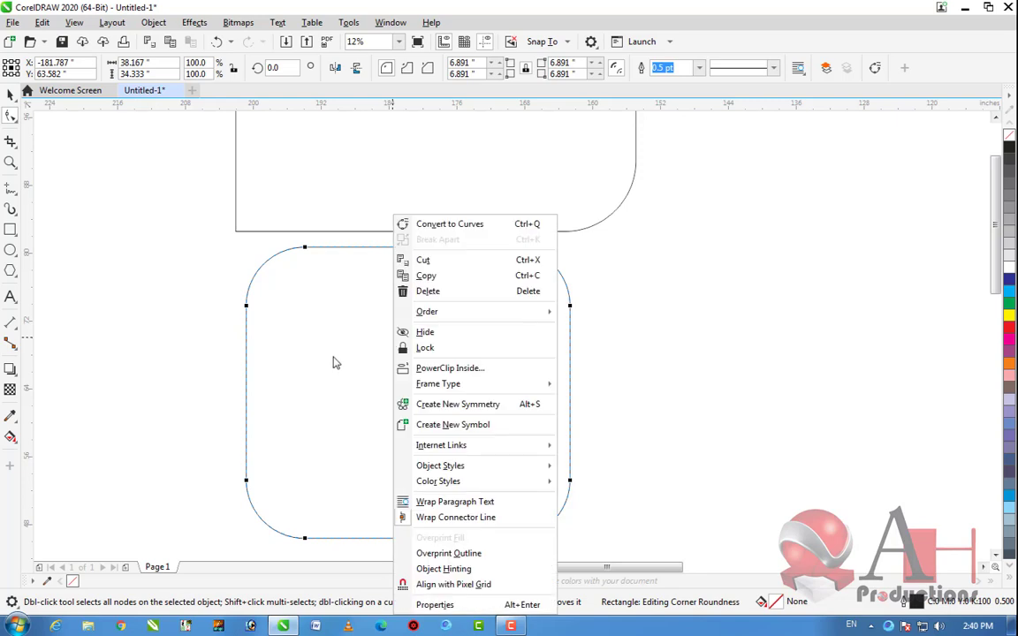
click(584, 407)
key(ctrl+q)
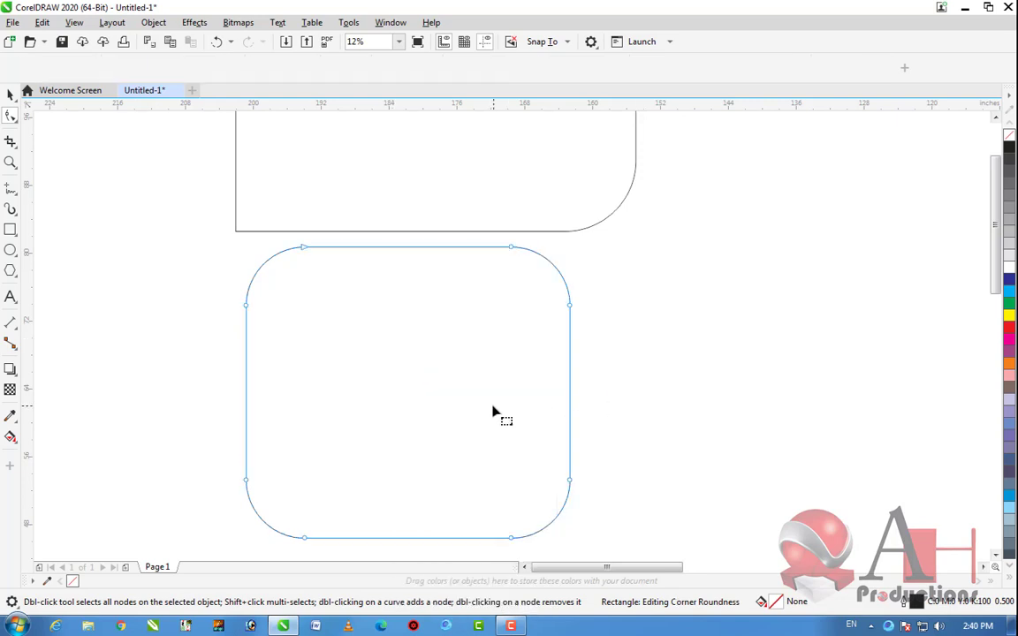
scroll(279, 273, up, 1)
scroll(279, 273, down, 1)
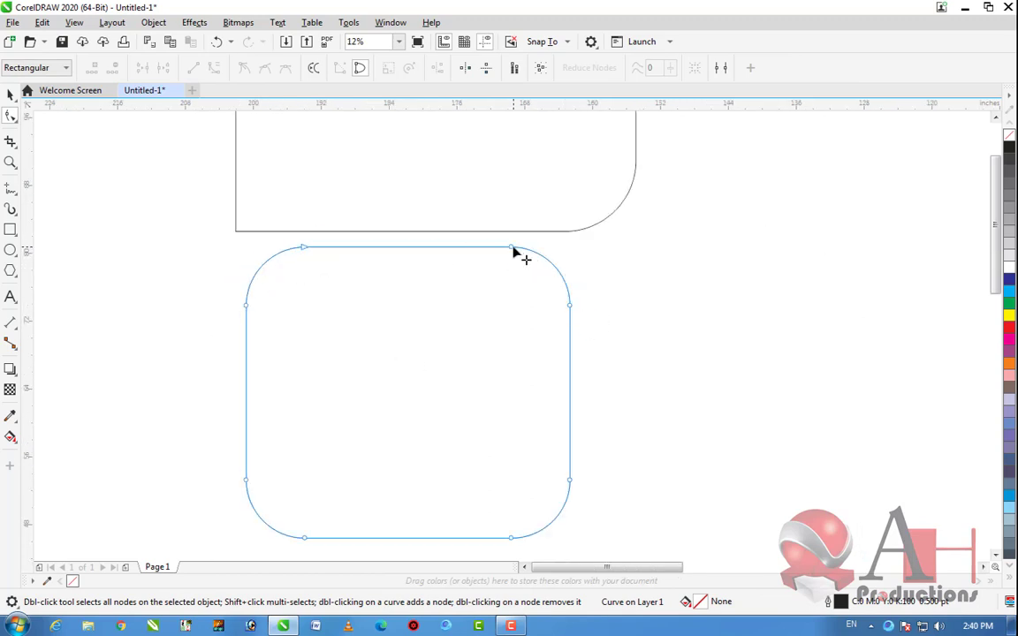
scroll(509, 253, up, 4)
scroll(496, 239, up, 2)
scroll(566, 232, down, 2)
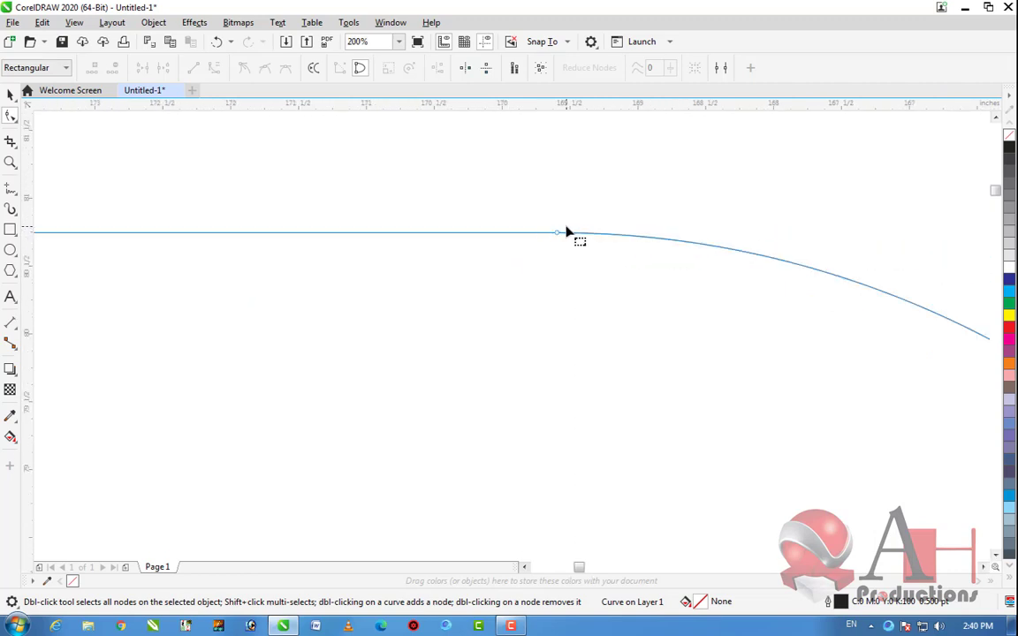
scroll(566, 233, down, 5)
scroll(470, 297, up, 1)
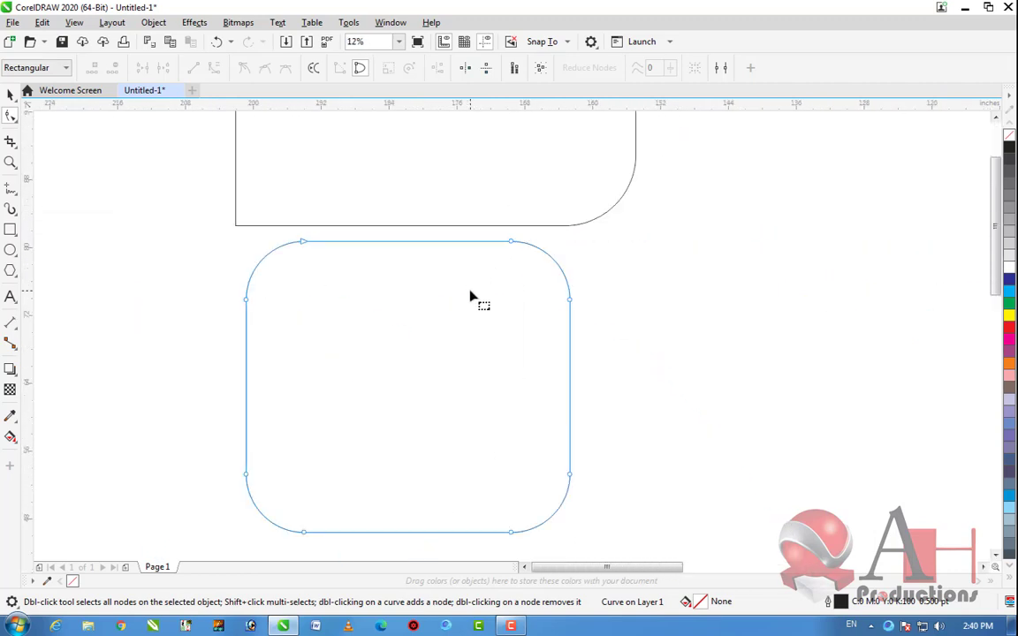
Undo the conversion to curves and examine the rounded rectangle's upper-left corner node
key(ctrl+z)
scroll(279, 262, up, 1)
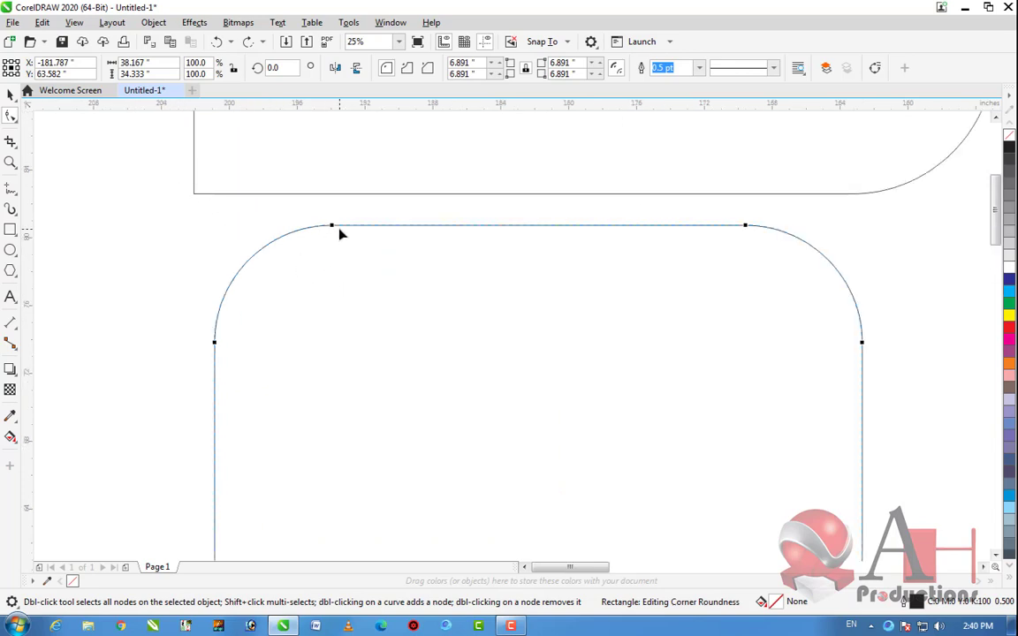
scroll(336, 230, up, 4)
scroll(334, 231, down, 3)
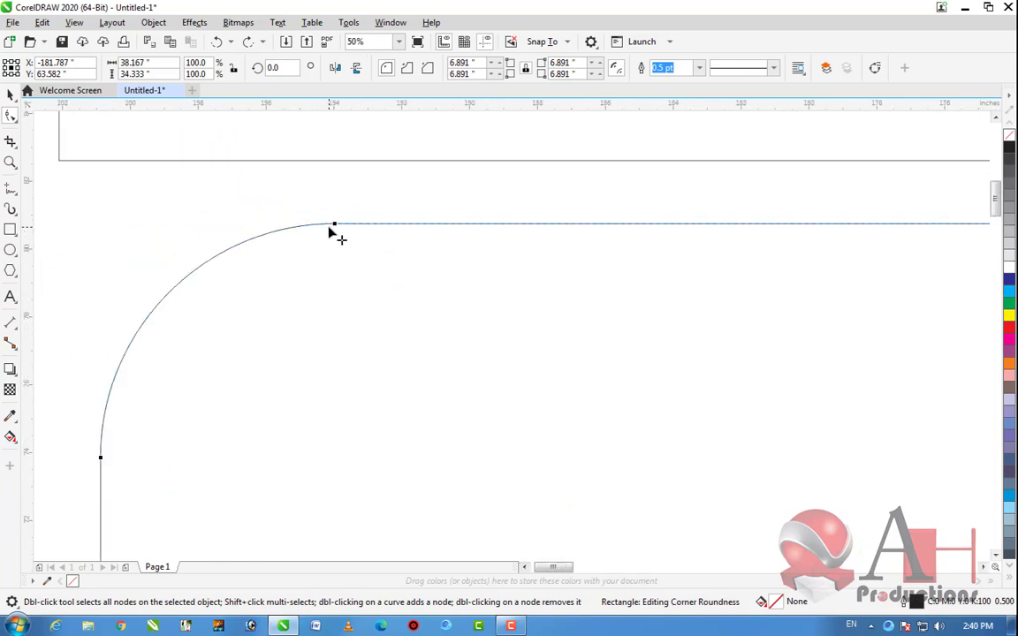
scroll(329, 229, down, 1)
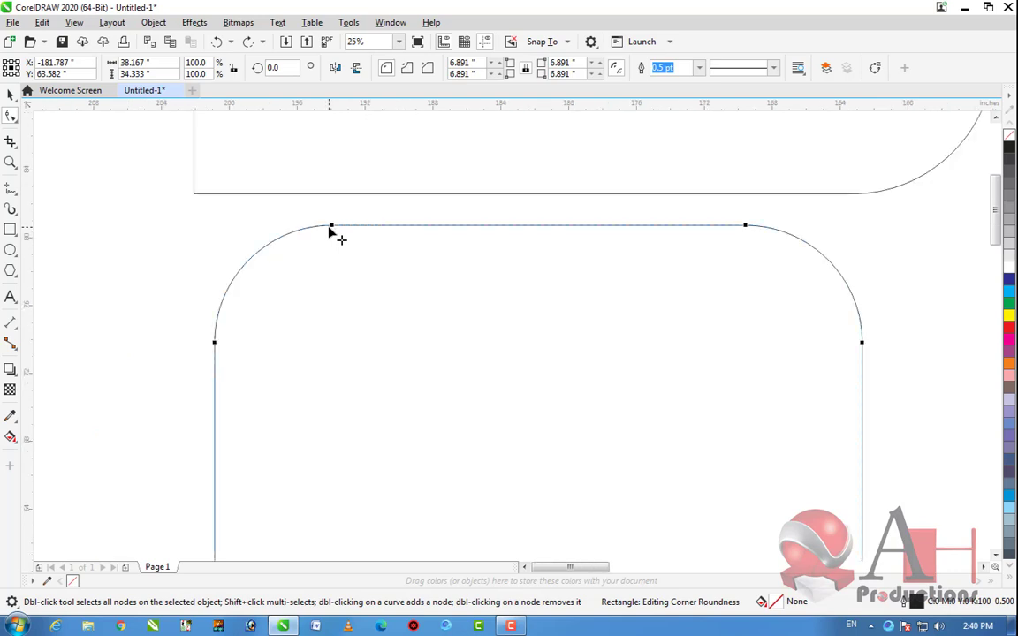
Convert the rounded rectangle to curves, turning its straight left side into a curve segment bent deeply inward
key(ctrl+q)
scroll(444, 241, down, 1)
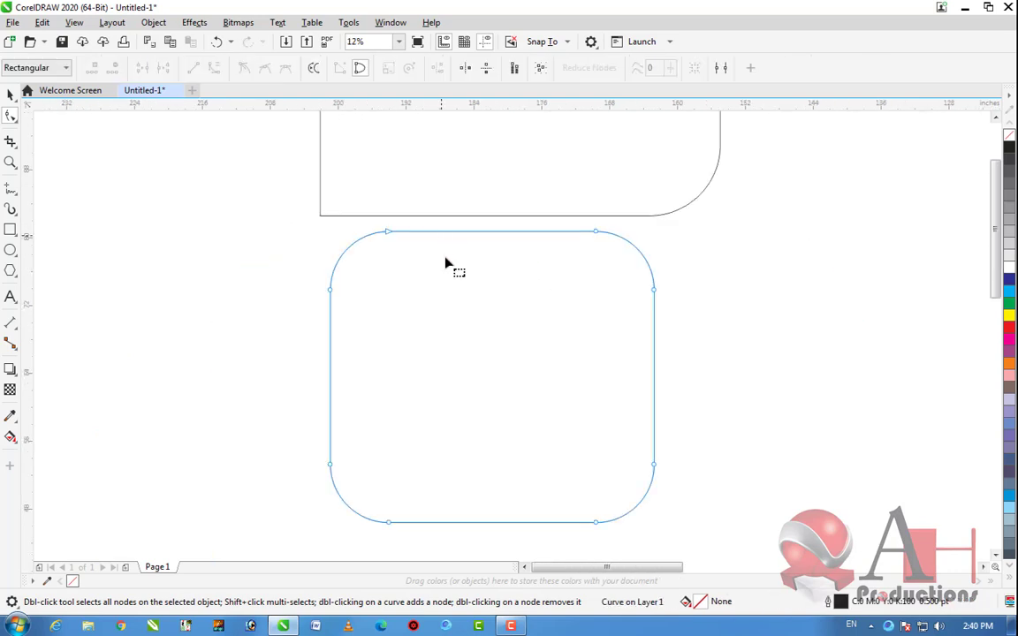
click(330, 370)
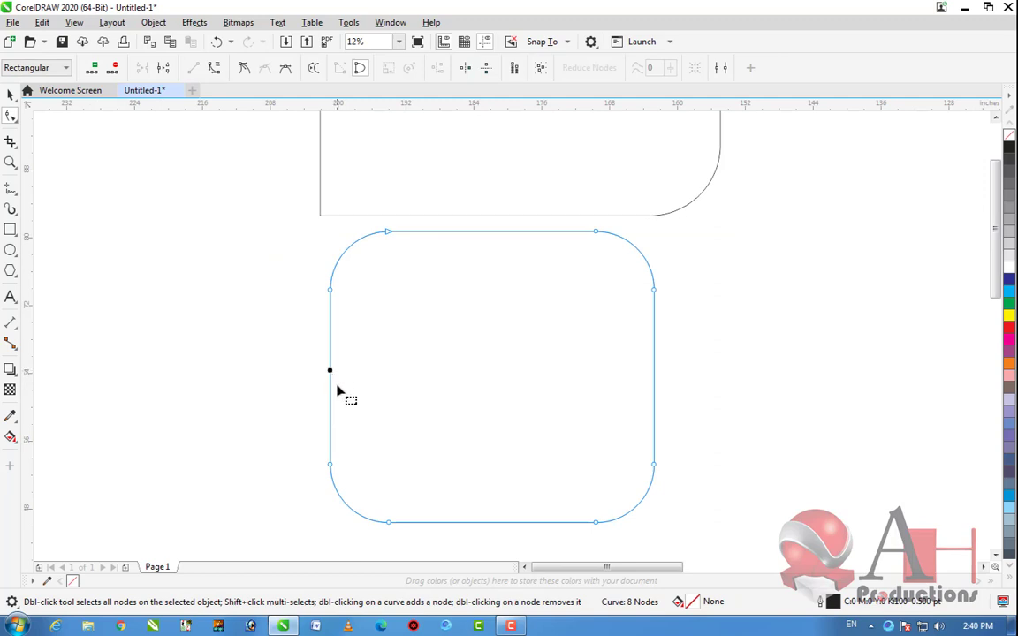
scroll(289, 370, up, 1)
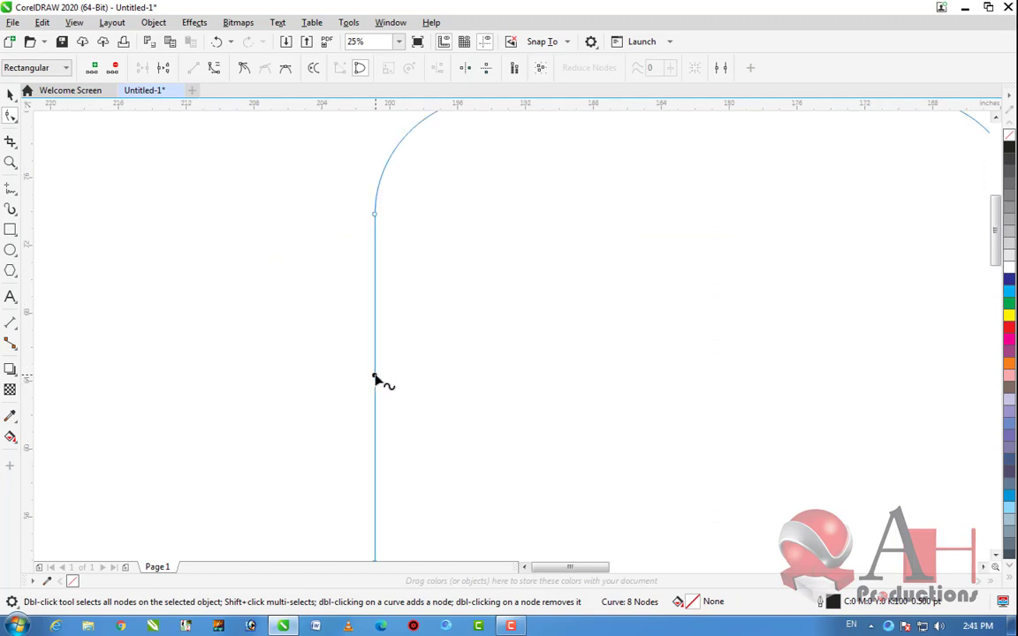
scroll(375, 380, down, 1)
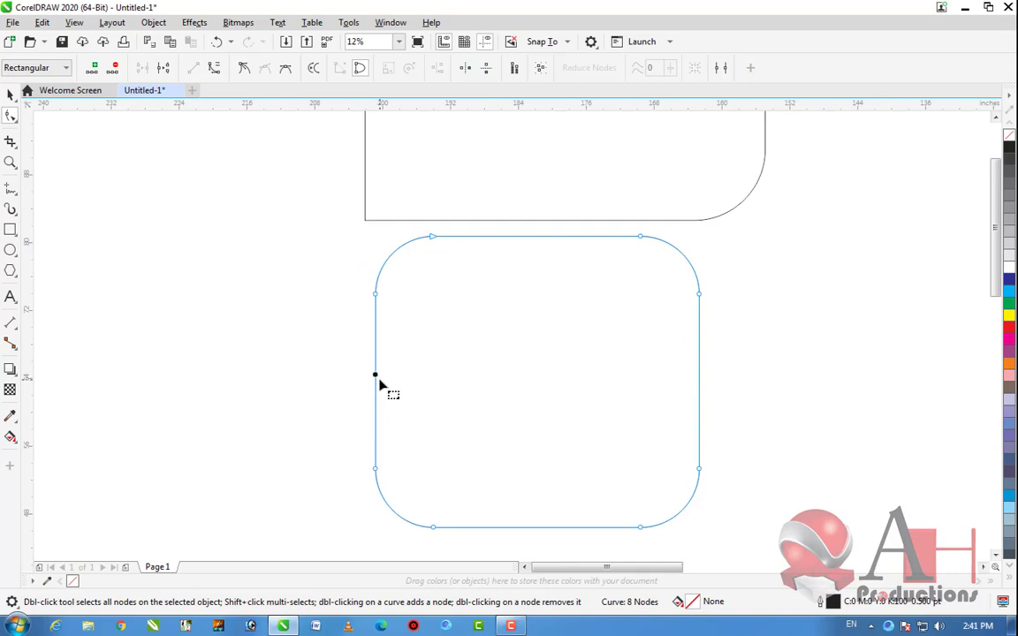
click(375, 375)
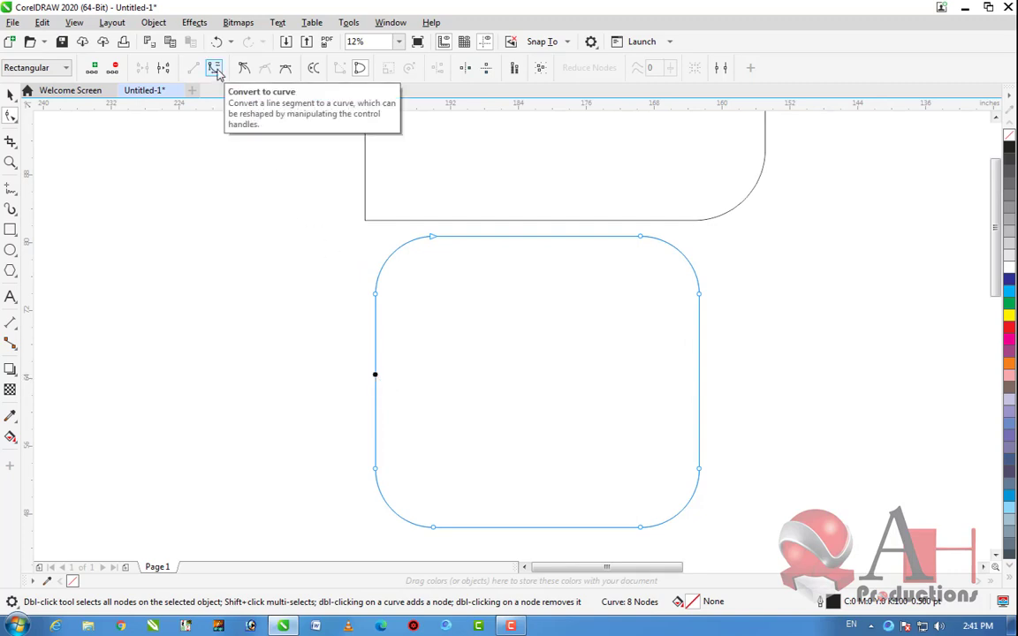
click(215, 70)
drag(377, 375, 465, 382)
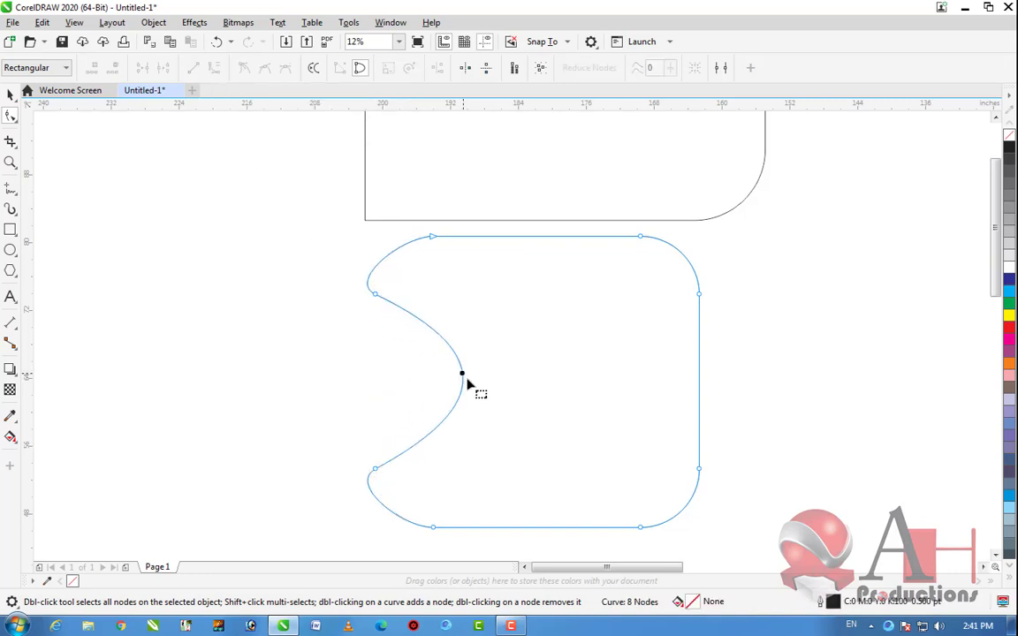
Turn the shape's straight right side into a curve segment and bend it inward below its middle
scroll(463, 379, down, 2)
scroll(535, 406, up, 2)
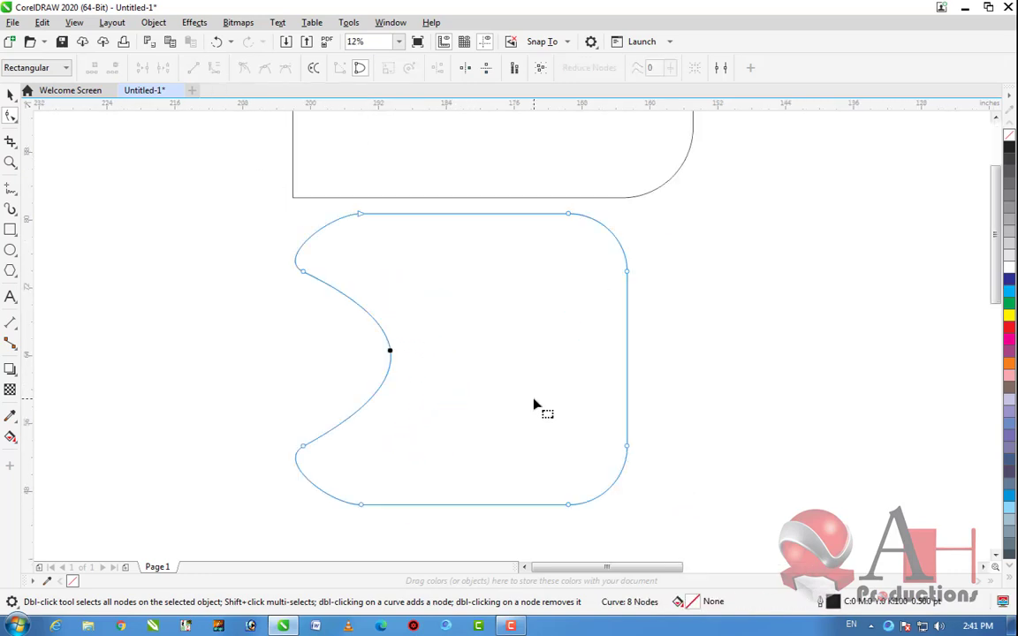
click(627, 355)
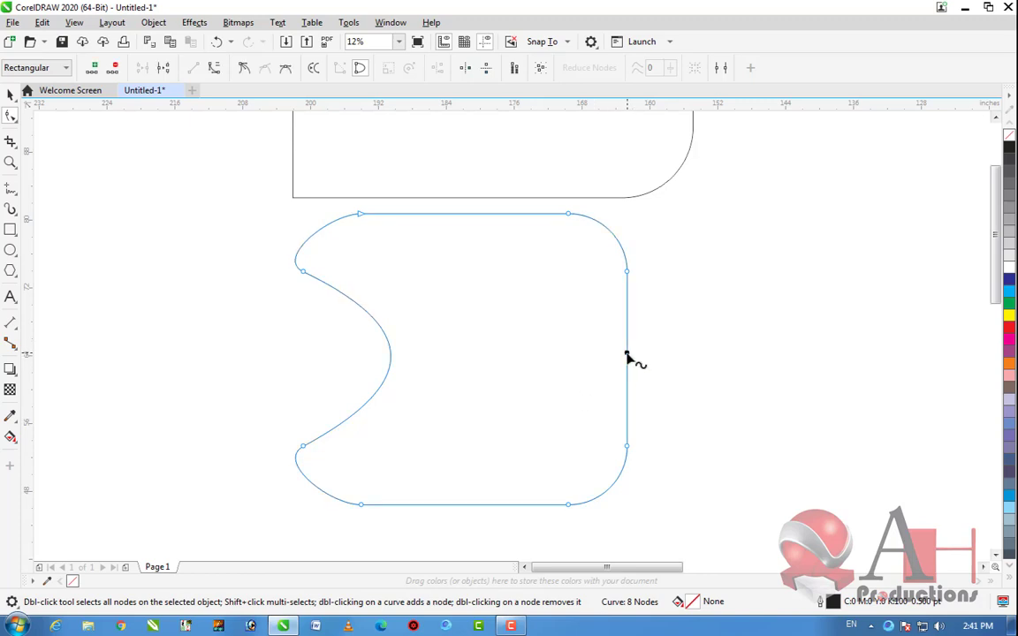
click(213, 68)
click(616, 346)
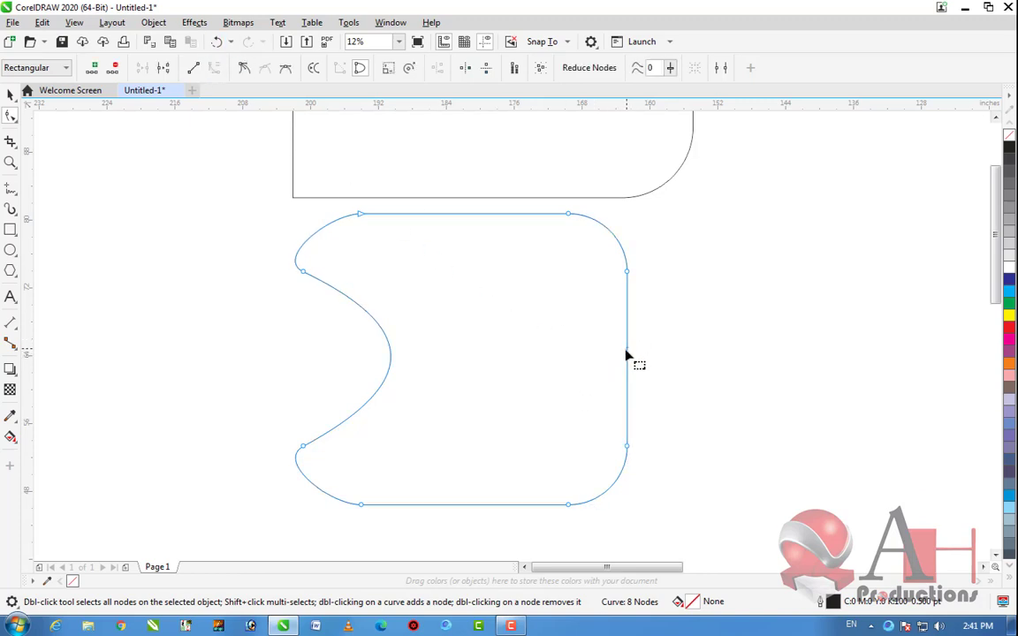
drag(626, 370, 565, 396)
Move the curved shape to the left of the rounded rectangle with the Pick tool, at about X -243.4, Y 94.6 inches
scroll(509, 275, down, 2)
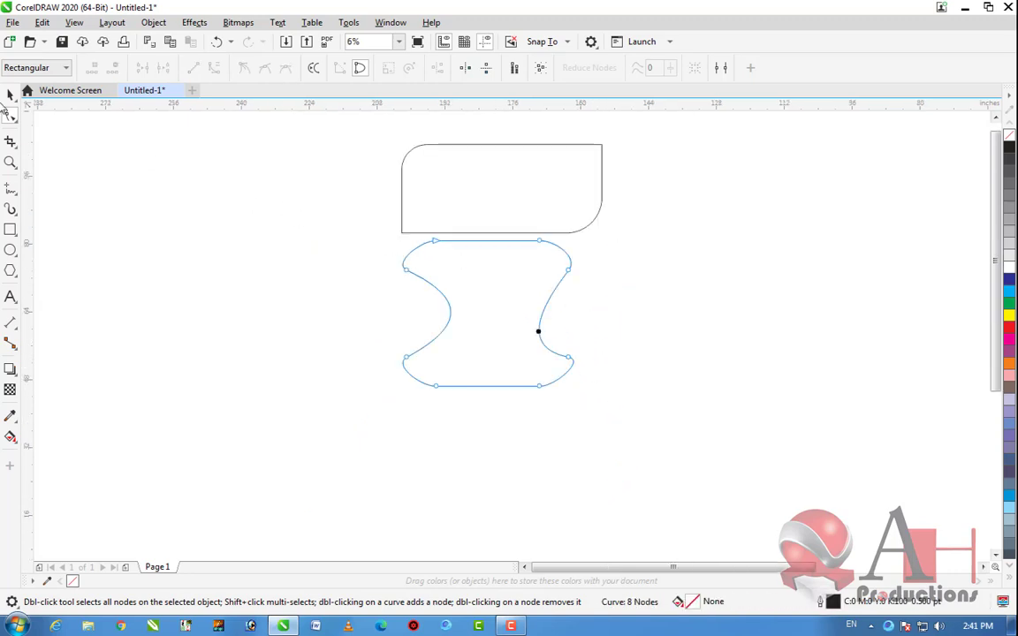
click(10, 95)
drag(459, 277, 292, 262)
scroll(392, 284, down, 3)
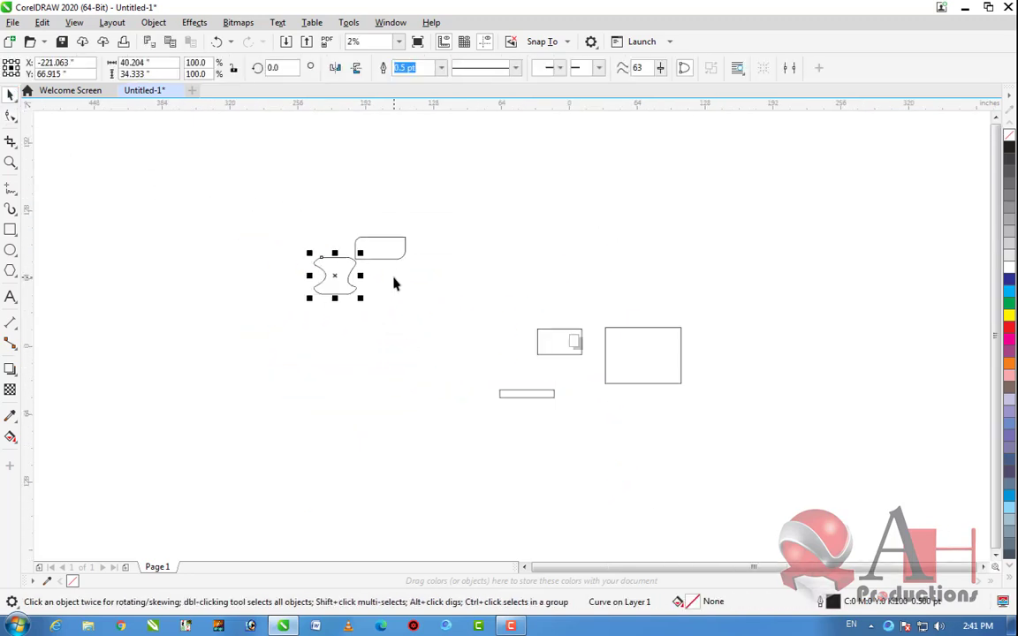
scroll(292, 247, up, 2)
drag(418, 304, 369, 249)
scroll(345, 234, up, 2)
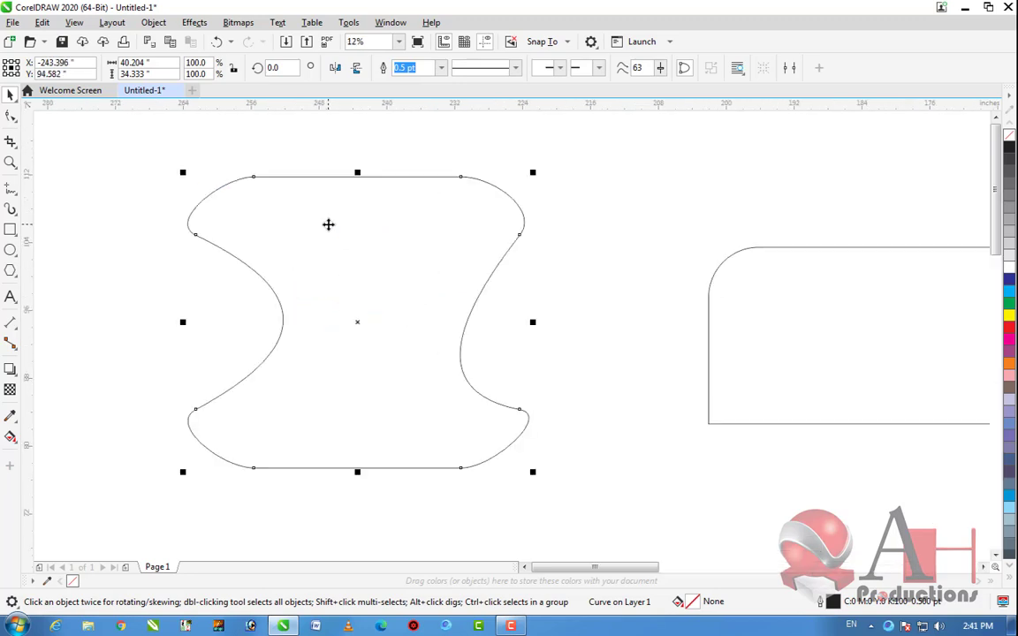
Move the curved shape closer to the rounded rectangle and align the bottom edges of the two objects
scroll(370, 240, down, 2)
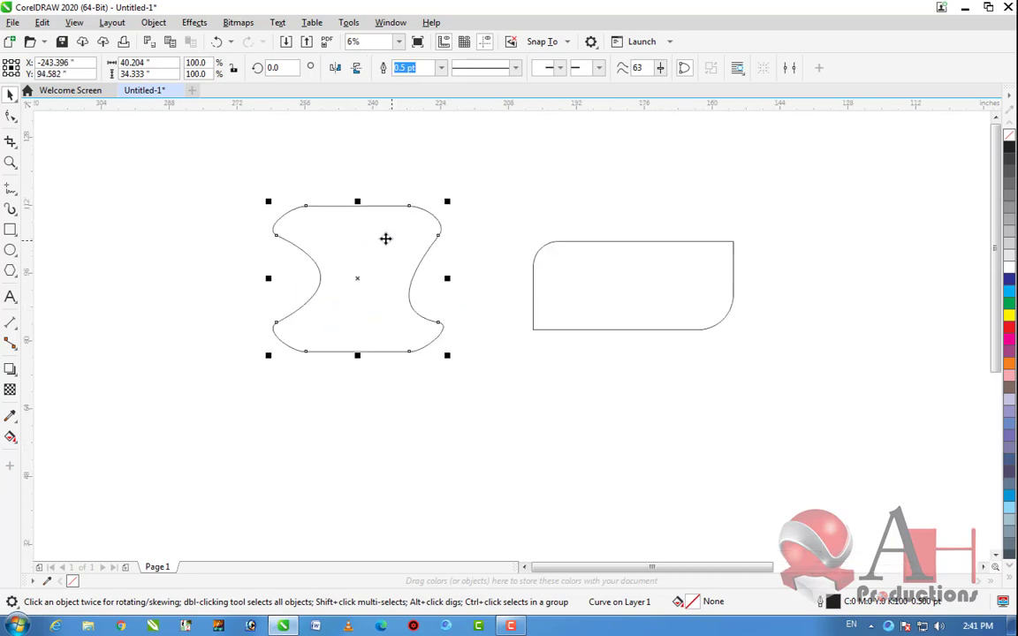
scroll(392, 241, up, 2)
scroll(387, 299, down, 2)
click(393, 307)
scroll(391, 299, down, 2)
scroll(405, 290, up, 2)
drag(405, 300, 466, 291)
shift+click(620, 373)
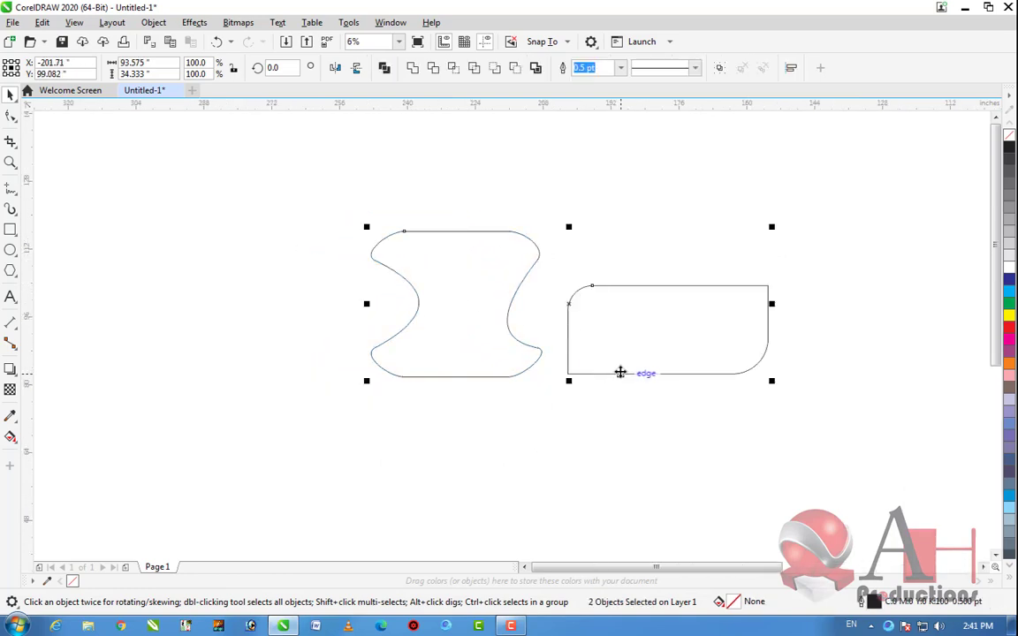
click(616, 423)
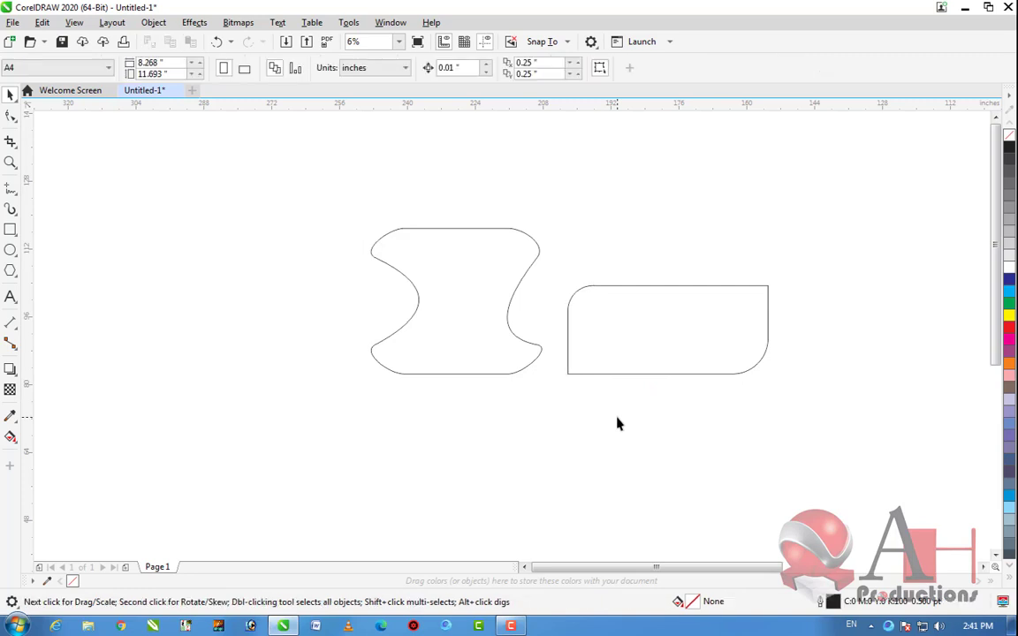
Move the long thin rectangle from near the page to below the two shapes, at about X -218.2, Y 67.7 inches
scroll(419, 344, down, 2)
scroll(449, 354, up, 1)
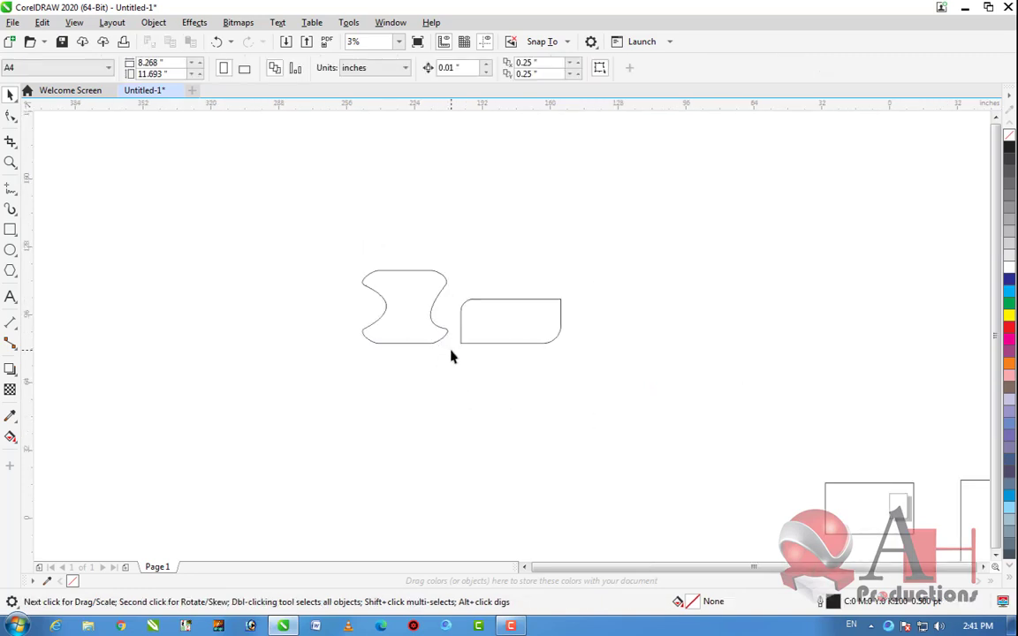
scroll(421, 336, down, 1)
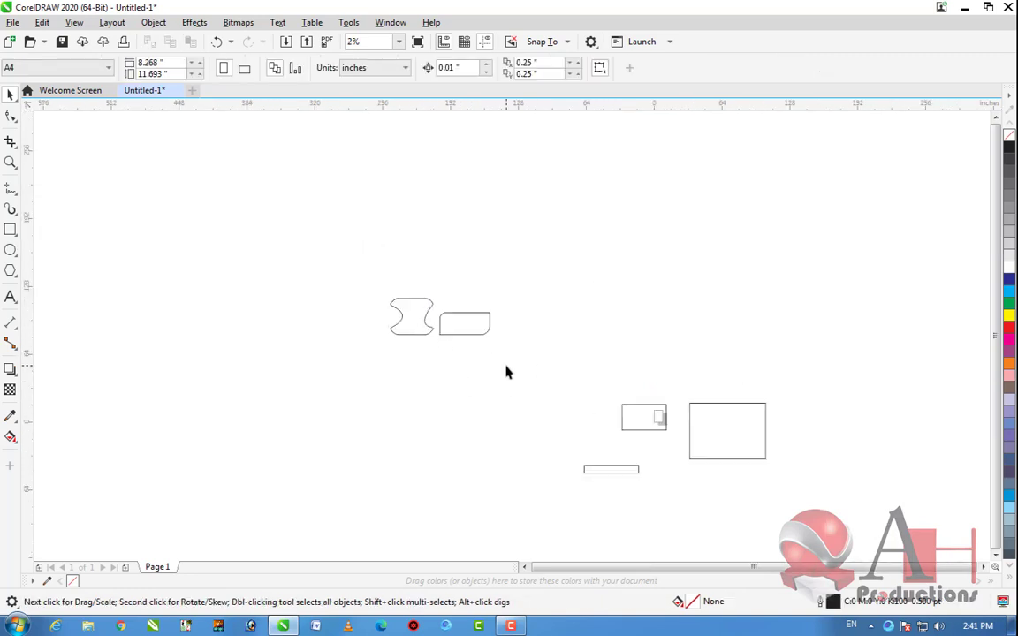
scroll(505, 371, up, 1)
scroll(608, 415, down, 1)
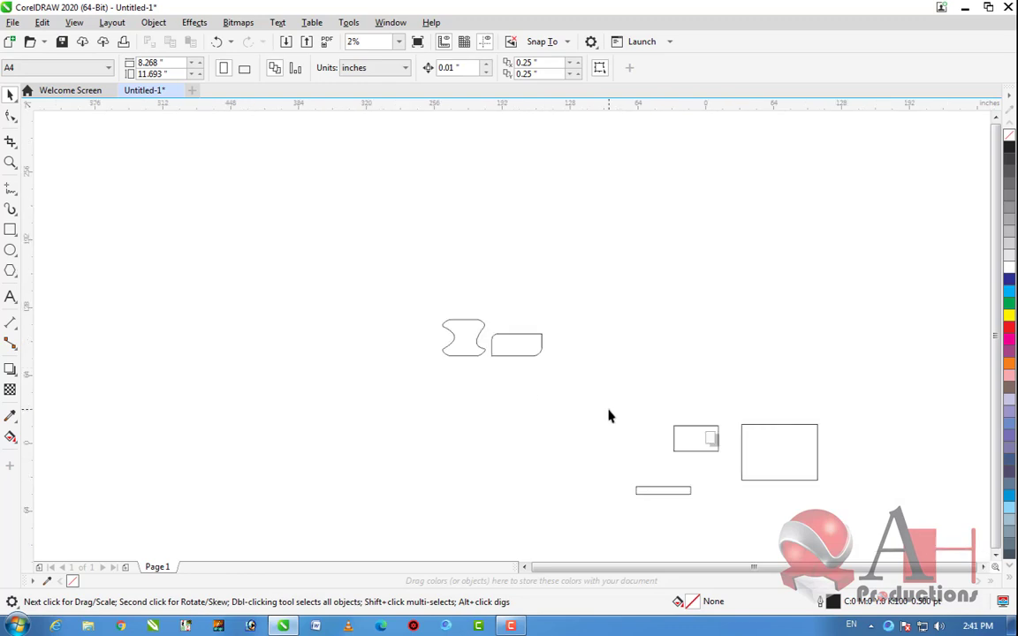
click(648, 492)
drag(658, 490, 468, 368)
scroll(465, 366, up, 2)
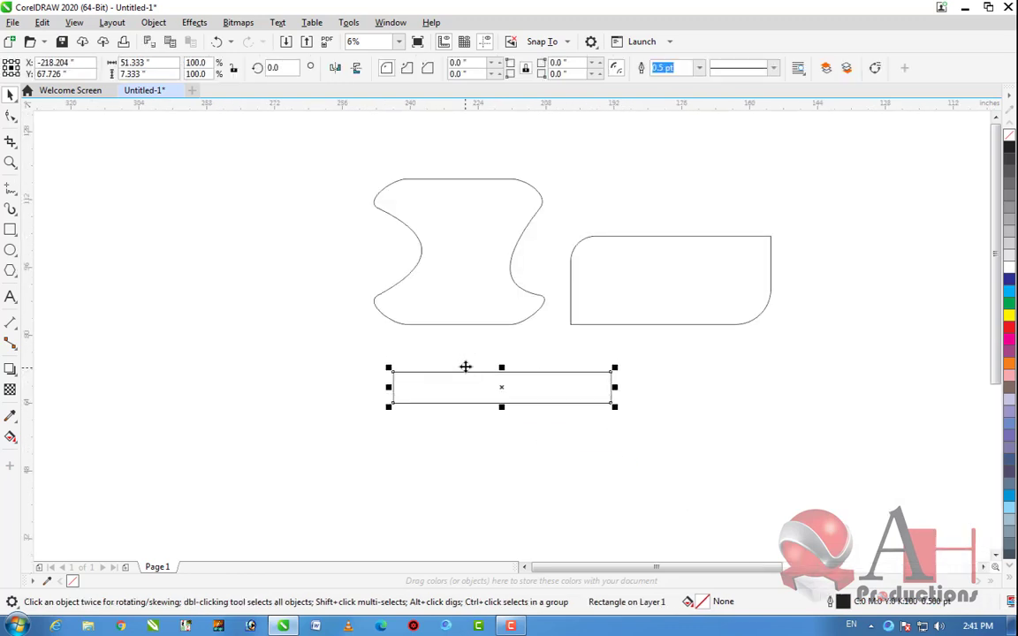
click(472, 271)
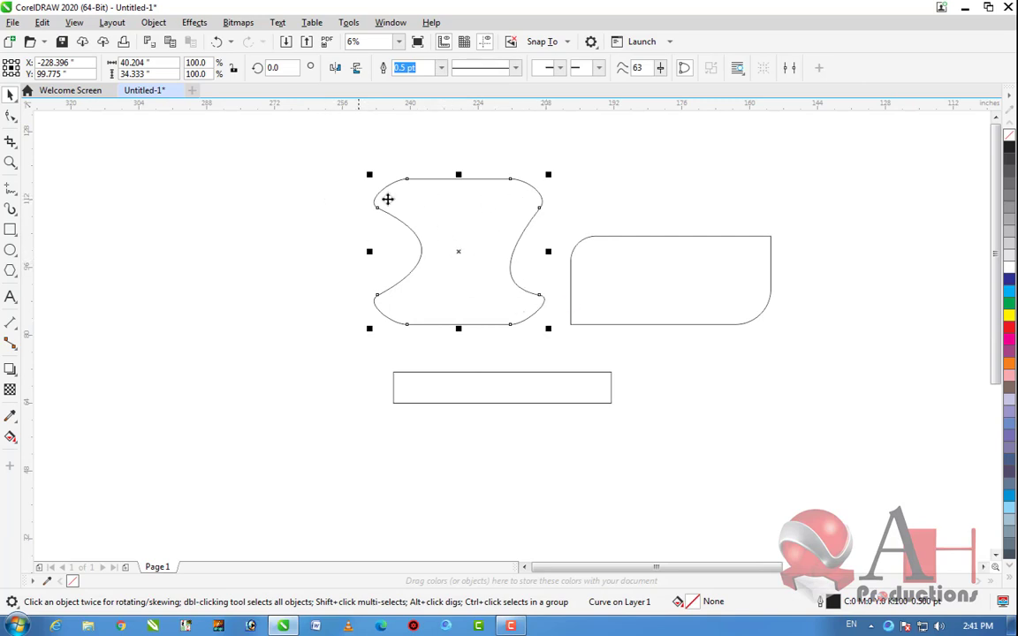
scroll(455, 278, up, 1)
scroll(457, 305, down, 1)
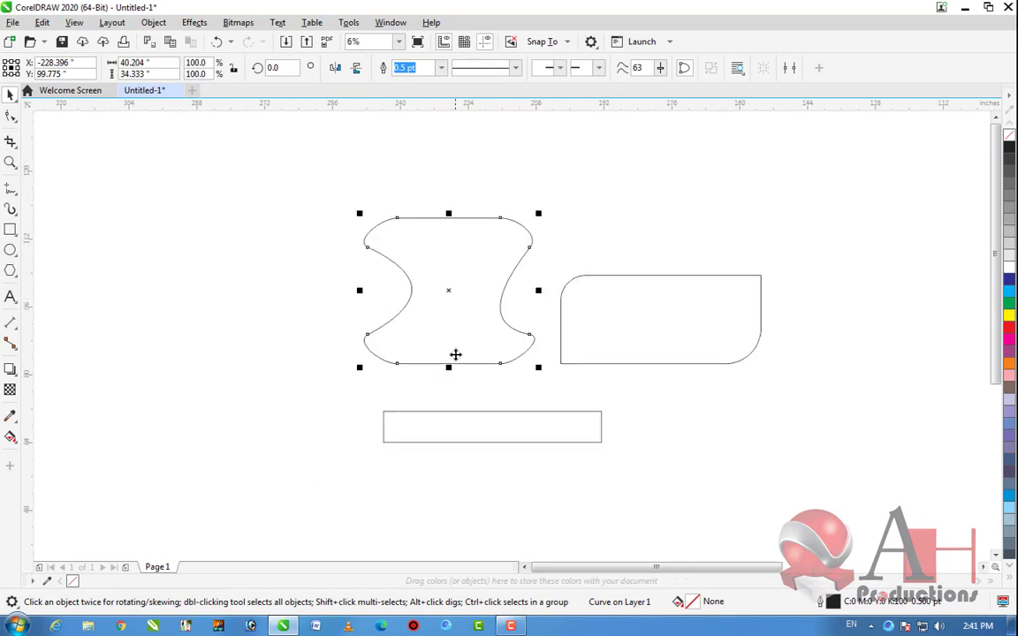
Convert the long thin rectangle to curves and bend its top edge upward into an arc with the Shape tool
scroll(477, 436, up, 1)
click(474, 437)
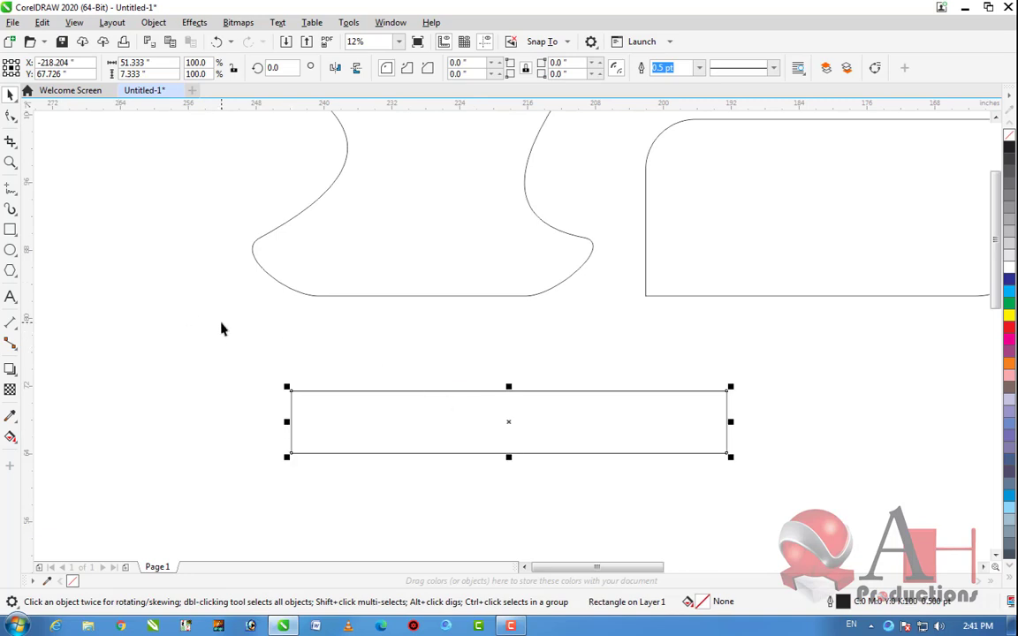
key(ctrl+q)
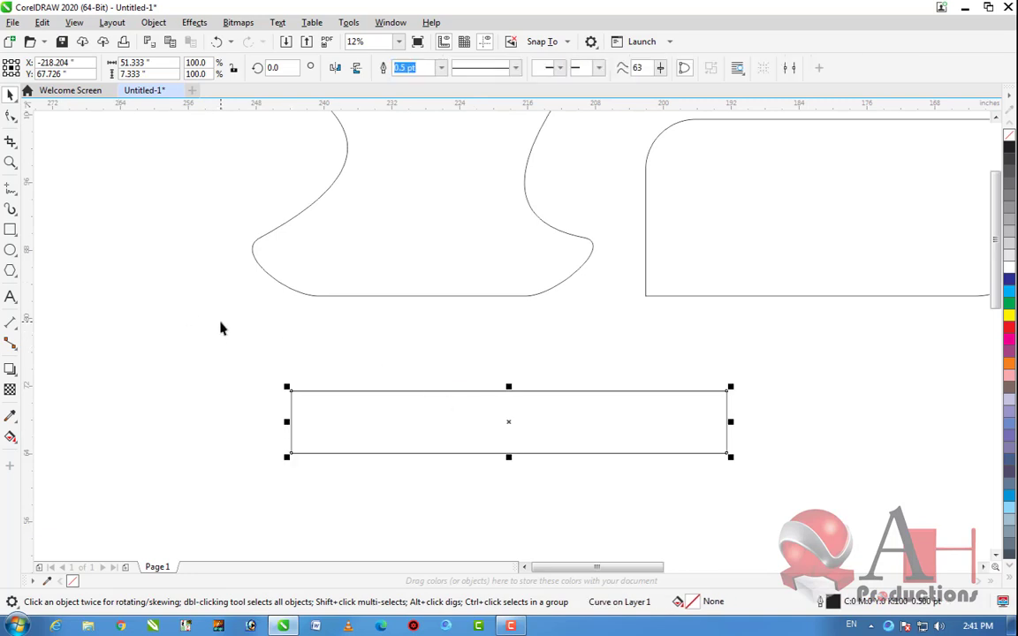
click(13, 115)
click(508, 392)
click(214, 68)
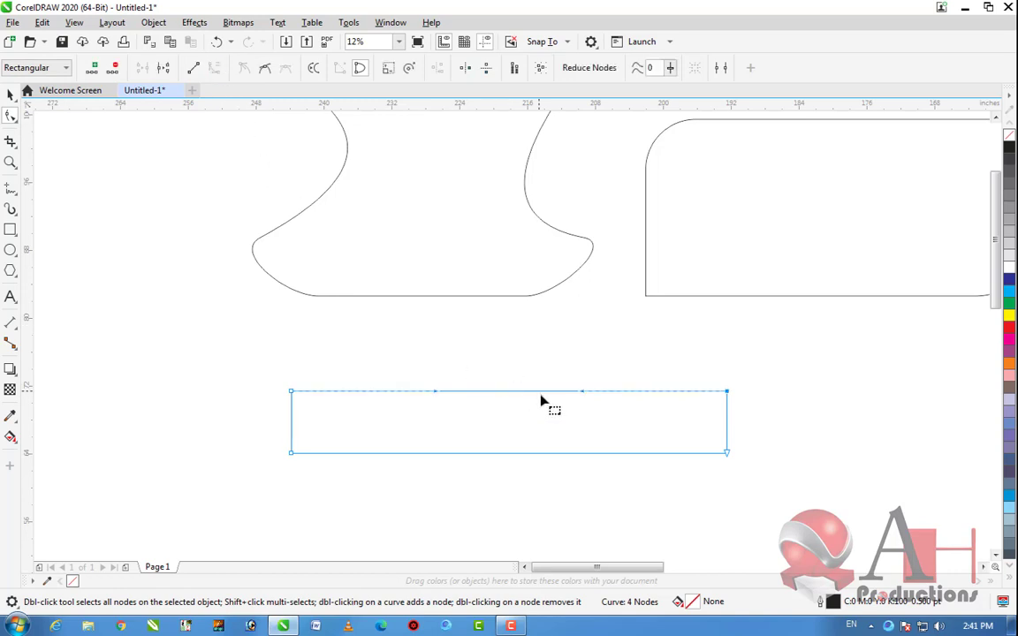
drag(505, 394, 506, 363)
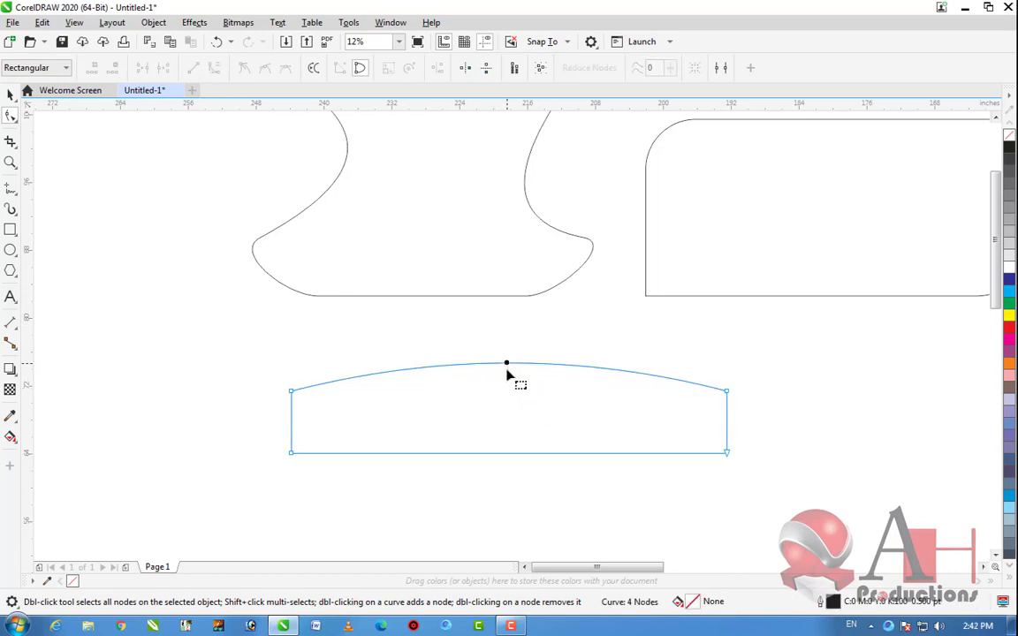
Convert the bottom edge of the long thin shape to a curve and bend it upward into an arc parallel to the top edge
click(511, 453)
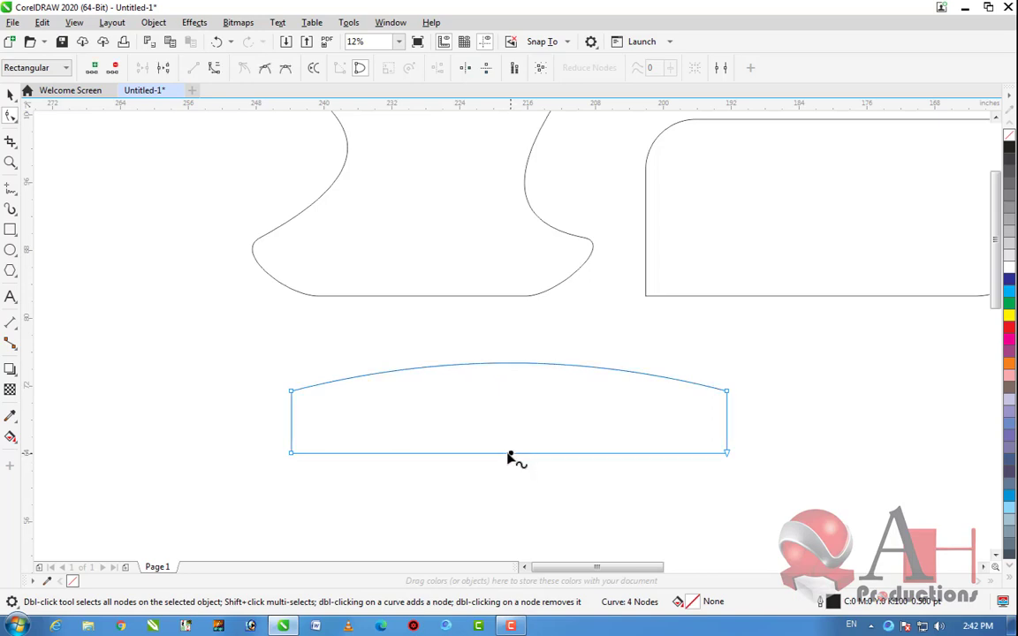
click(214, 68)
drag(517, 459, 516, 431)
scroll(604, 408, down, 4)
scroll(603, 408, up, 4)
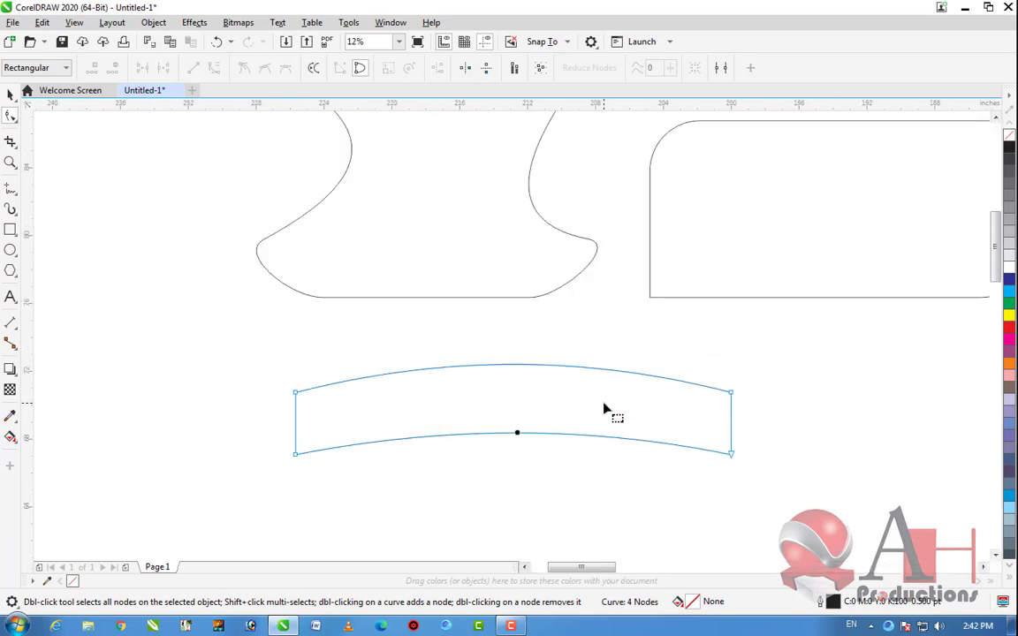
Shorten the arched banner to about 46.3 inches wide by moving the node pairs at its right and left ends inward
drag(781, 509, 697, 325)
drag(727, 432, 729, 459)
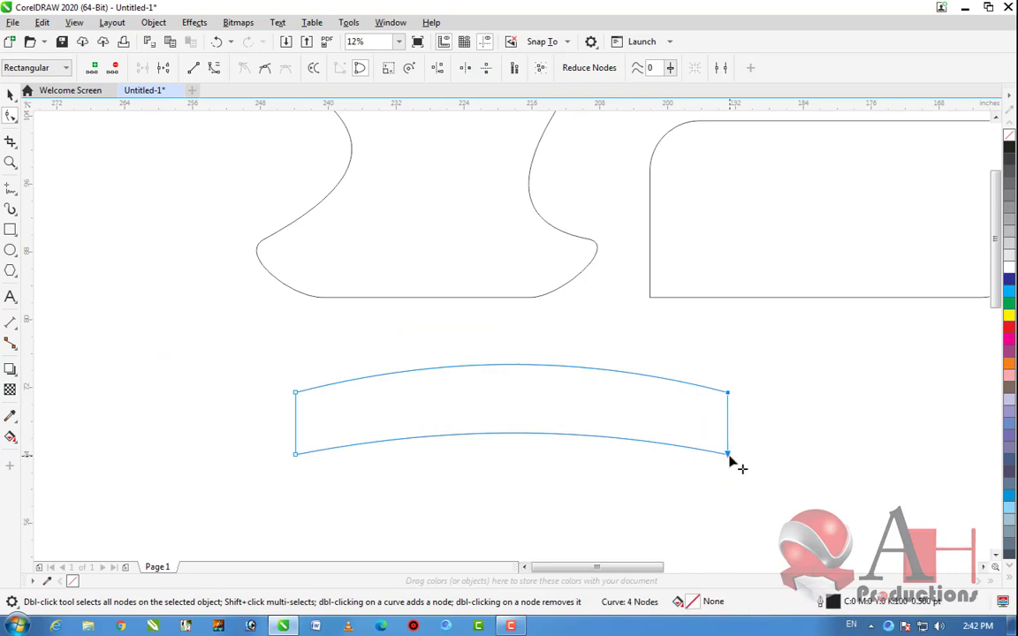
scroll(685, 430, up, 2)
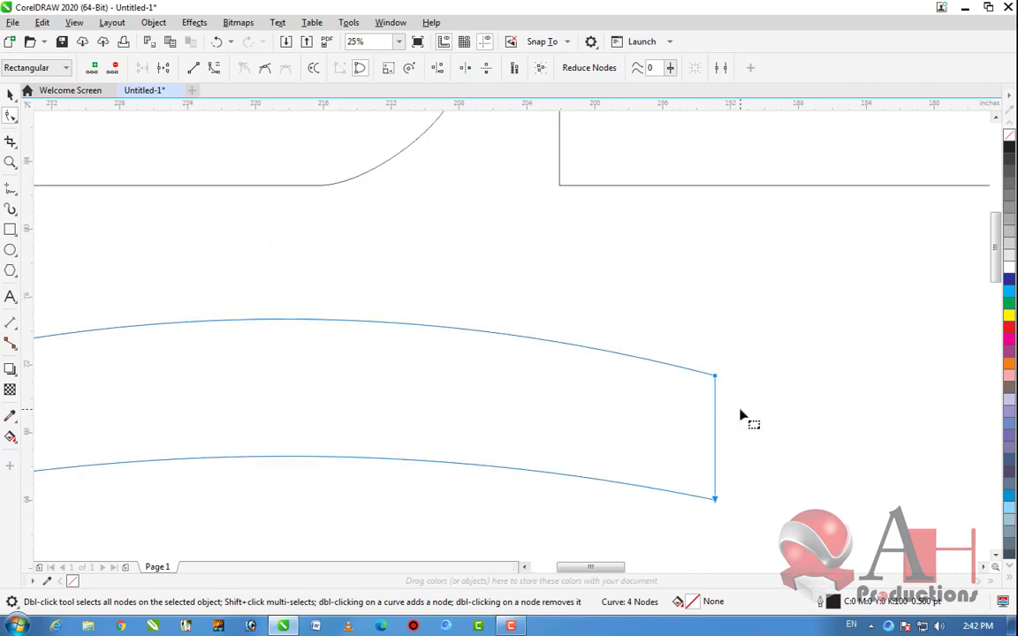
scroll(653, 330, down, 1)
scroll(668, 345, up, 1)
scroll(643, 340, down, 1)
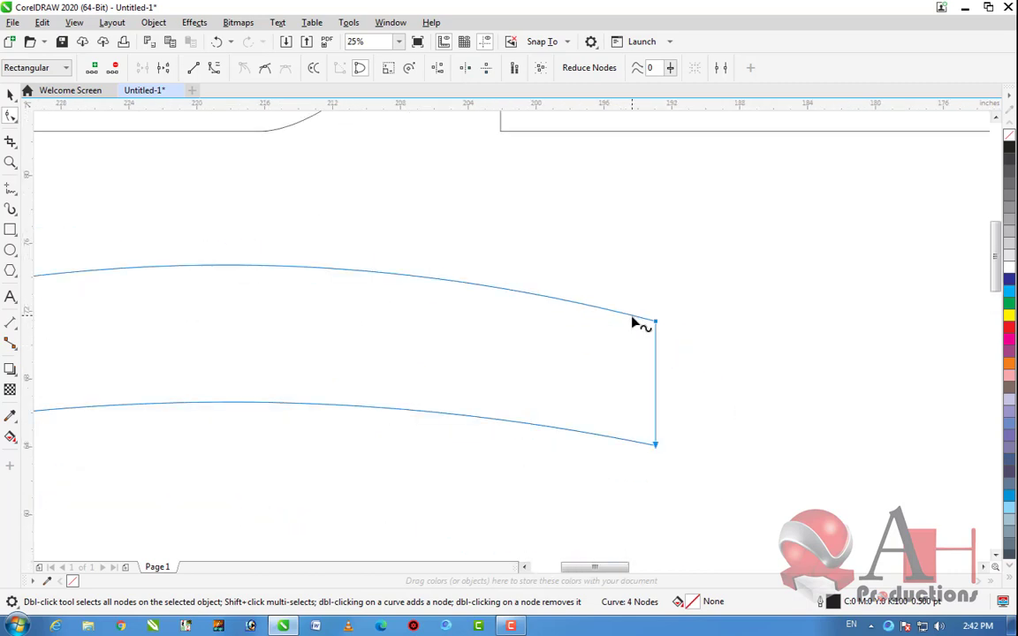
drag(701, 482, 621, 252)
scroll(652, 452, up, 1)
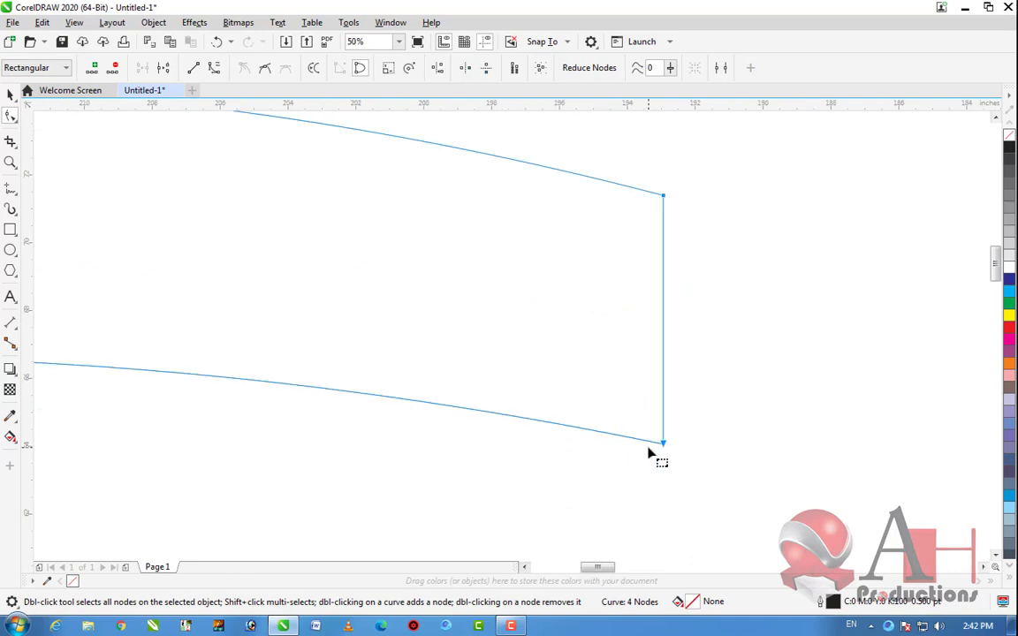
scroll(728, 457, down, 2)
mouse_move(709, 449)
mouse_down()
mouse_move(584, 427)
mouse_move(696, 452)
mouse_up()
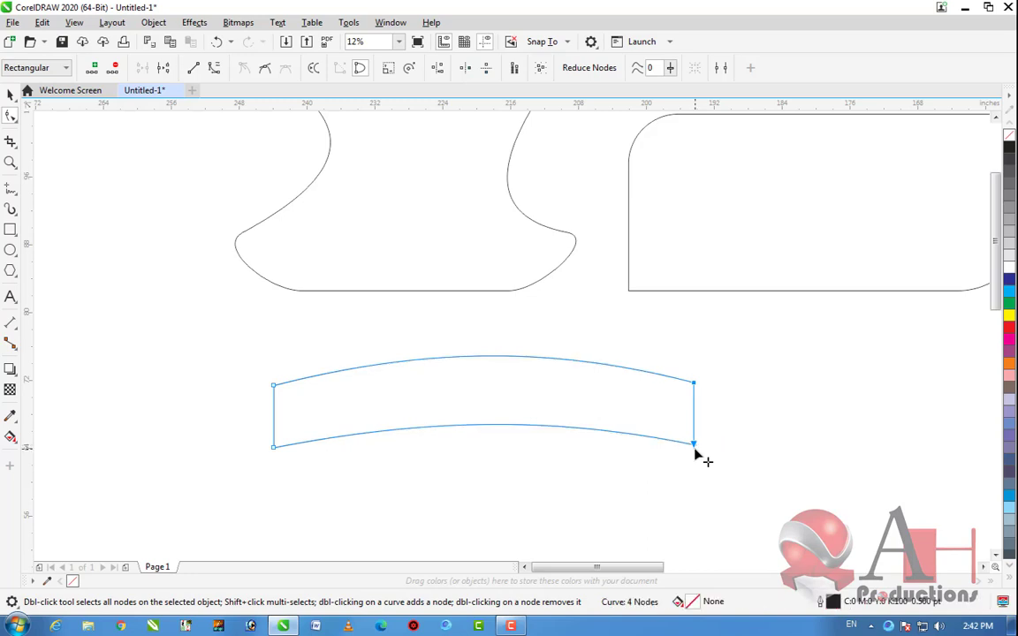
drag(231, 333, 302, 454)
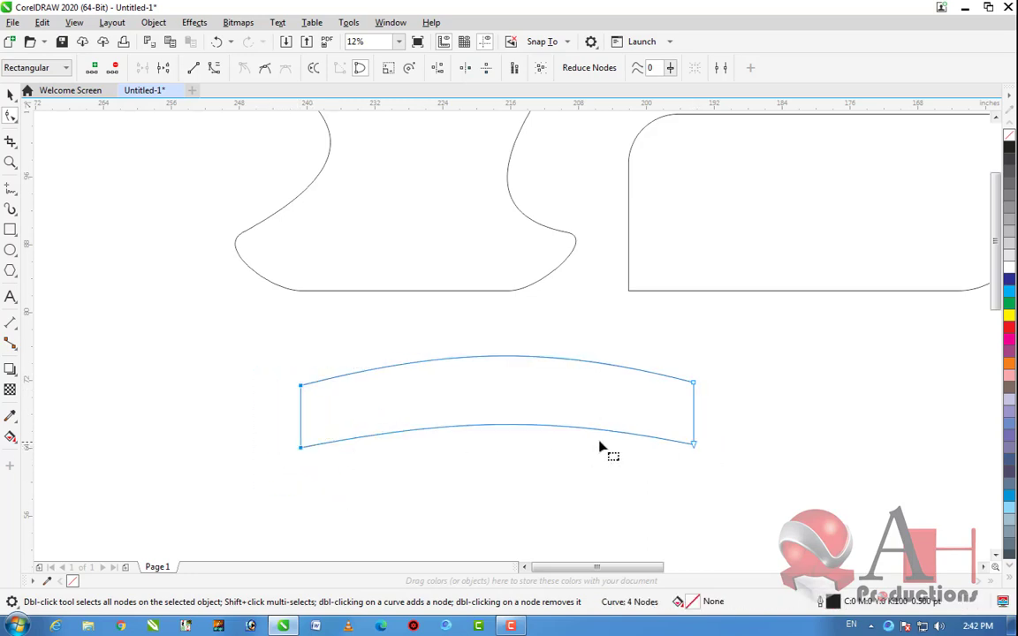
scroll(601, 447, down, 1)
Move the arched banner to the empty area left of the curved shape, at about X -285.8, Y 95.8 inches, and deselect it
click(10, 95)
click(370, 305)
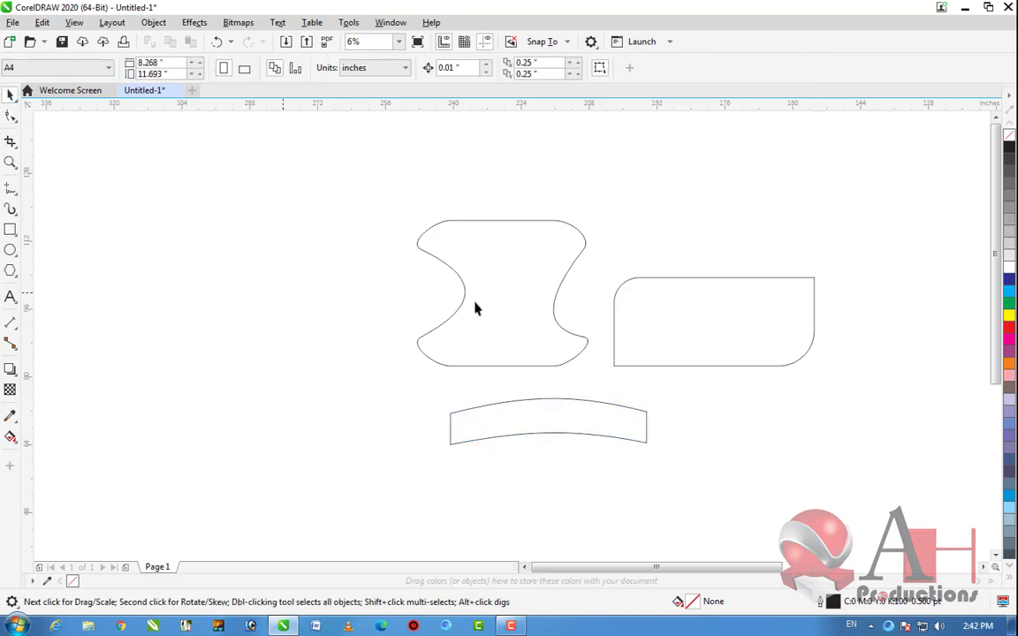
scroll(511, 354, down, 1)
scroll(521, 368, up, 1)
drag(453, 373, 323, 374)
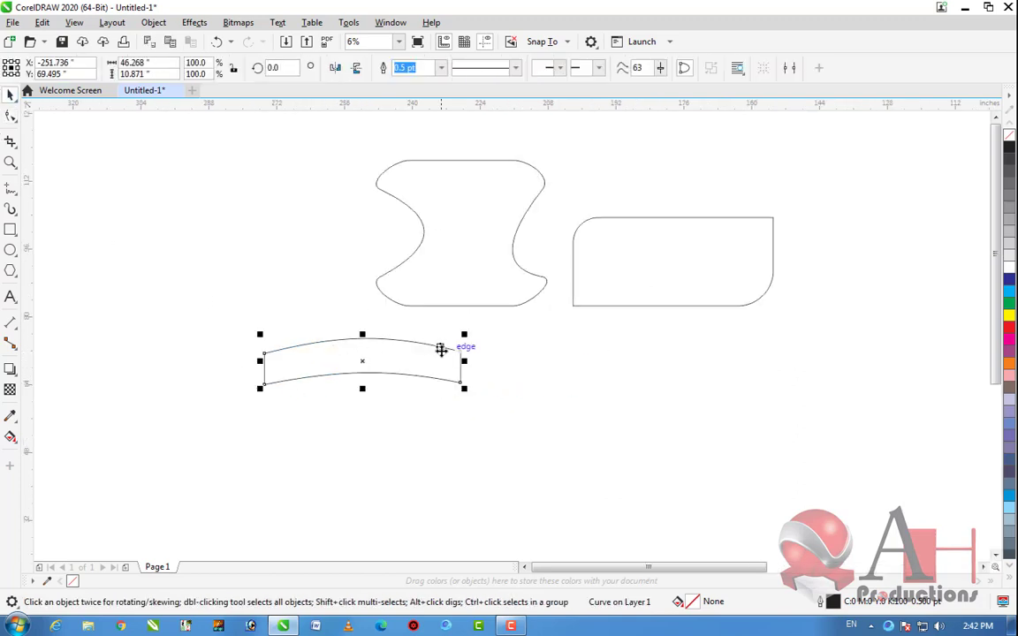
scroll(373, 360, up, 1)
scroll(475, 367, down, 1)
drag(424, 357, 513, 347)
scroll(414, 355, up, 1)
scroll(454, 329, down, 1)
scroll(623, 411, up, 1)
drag(656, 415, 438, 266)
scroll(431, 281, down, 1)
scroll(395, 229, up, 1)
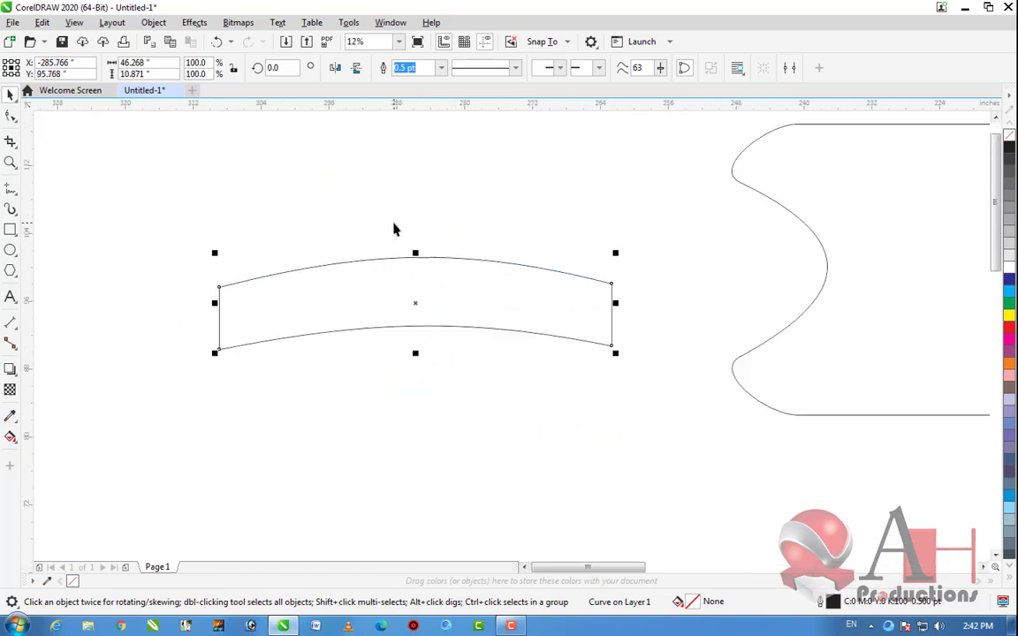
scroll(371, 261, up, 1)
scroll(362, 262, down, 1)
click(329, 236)
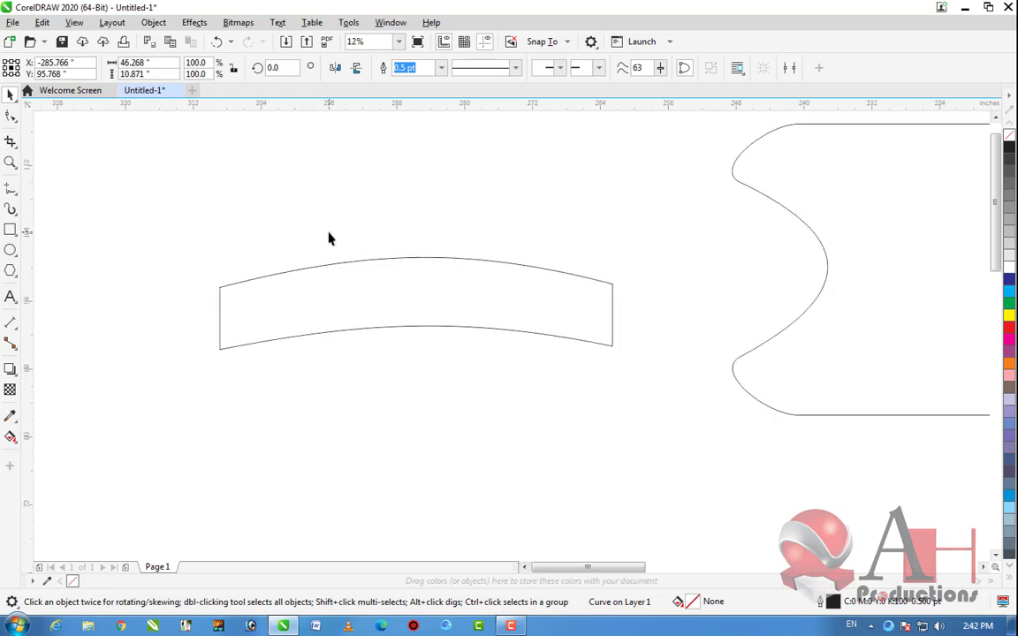
Draw a small rectangle about 11.1 by 4.8 inches overlapping the left end of the arched banner
click(10, 230)
mouse_move(147, 296)
mouse_down()
mouse_move(182, 336)
mouse_move(243, 340)
mouse_up()
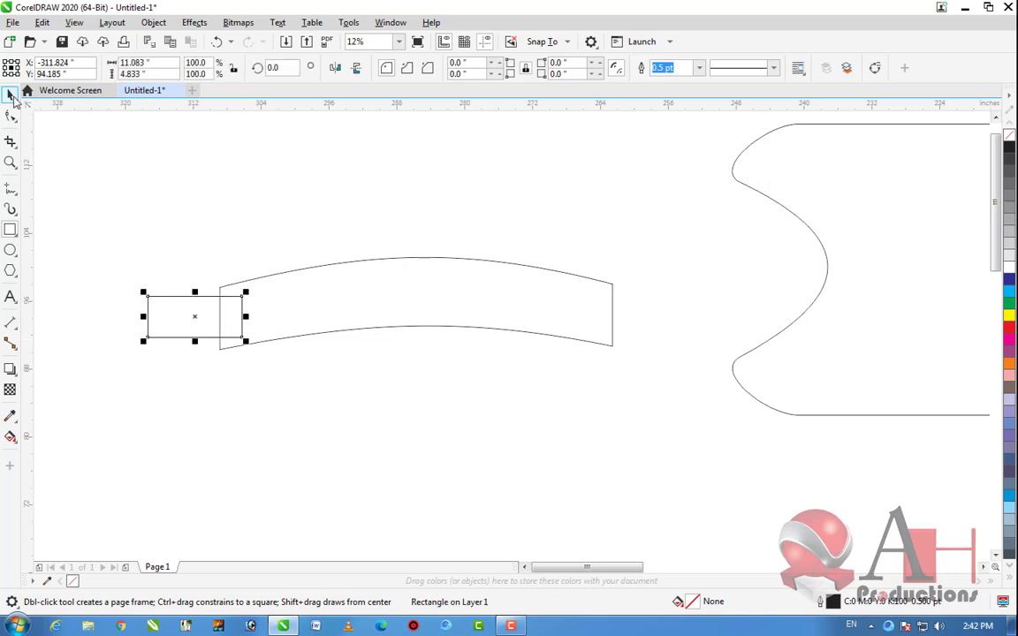
click(10, 96)
Adjust the small rectangle's vertical position so it lies between the banner's top and bottom corners at the left end
scroll(153, 300, up, 2)
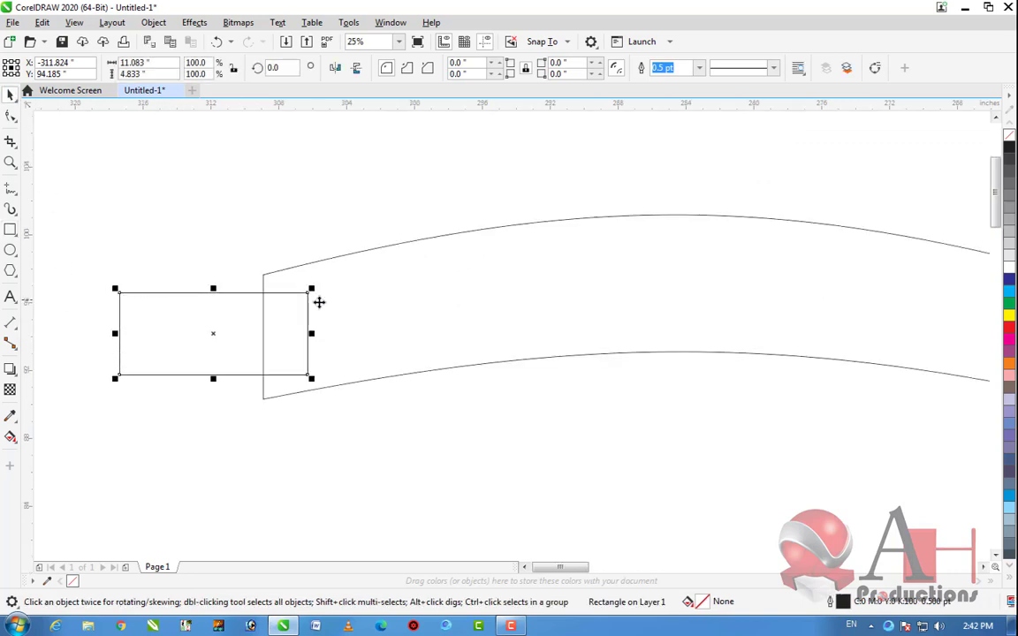
shift+click(353, 304)
drag(308, 292, 312, 263)
click(236, 297)
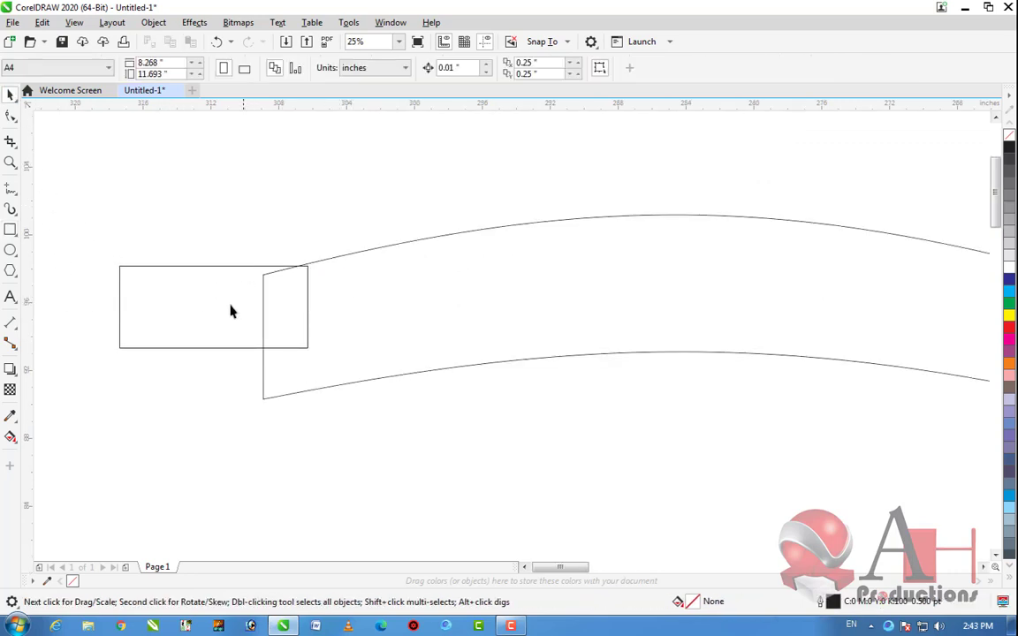
drag(212, 304, 211, 330)
scroll(282, 377, down, 2)
click(196, 318)
scroll(198, 318, up, 2)
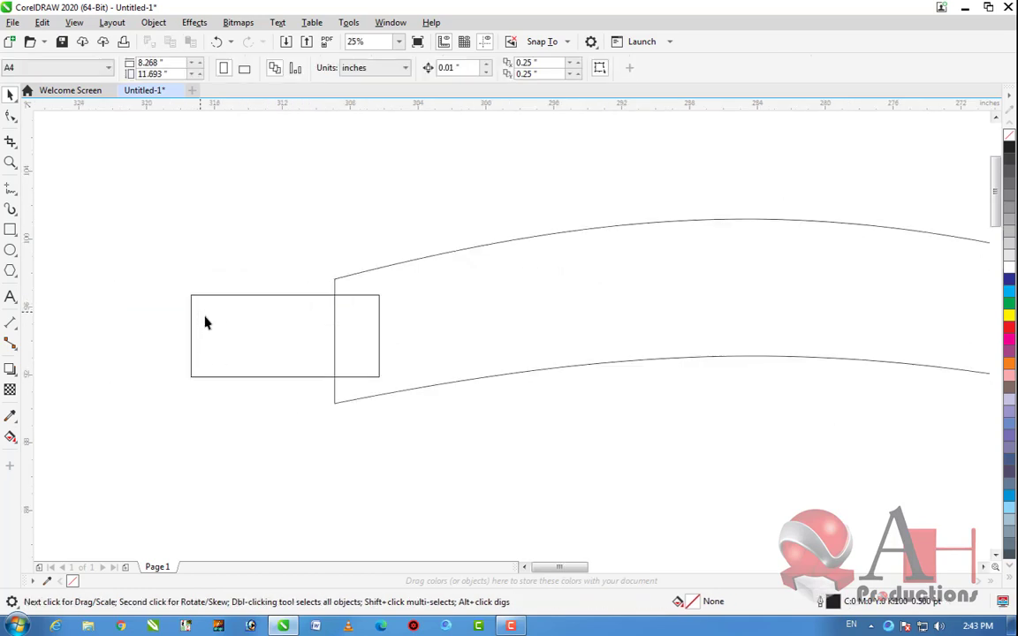
Narrow the small rectangle from its right side until that side meets the banner's left edge
click(311, 340)
drag(380, 336, 341, 336)
click(375, 379)
scroll(334, 325, down, 2)
scroll(332, 326, up, 2)
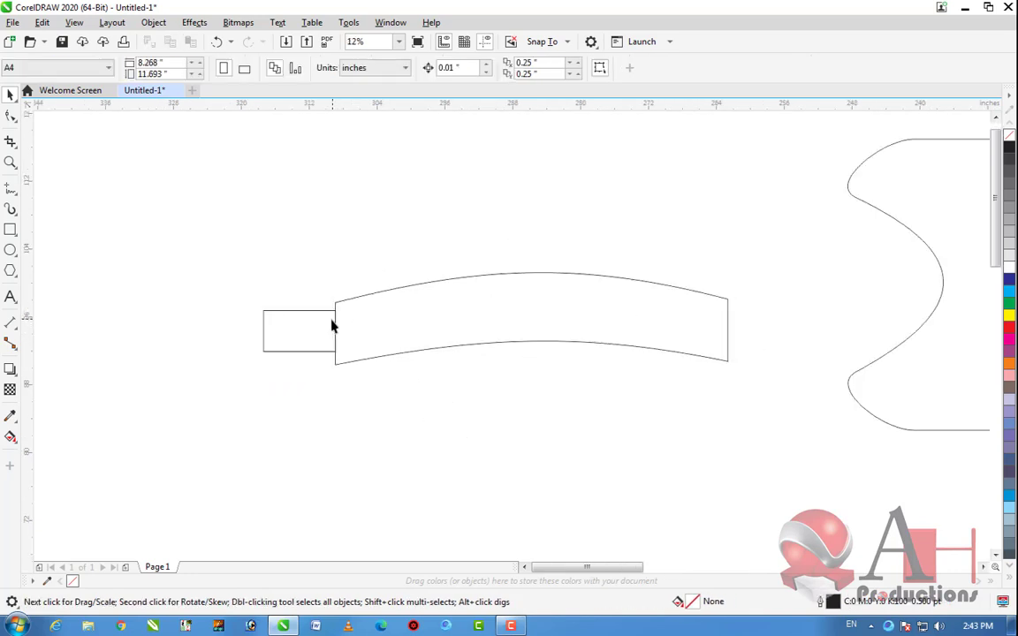
scroll(272, 323, down, 2)
scroll(256, 335, up, 2)
Rotate the small rectangle counterclockwise by about 7.4 degrees and move it so it overlaps the banner's left end
click(218, 357)
click(218, 357)
drag(183, 390, 230, 409)
click(263, 339)
drag(287, 337, 326, 363)
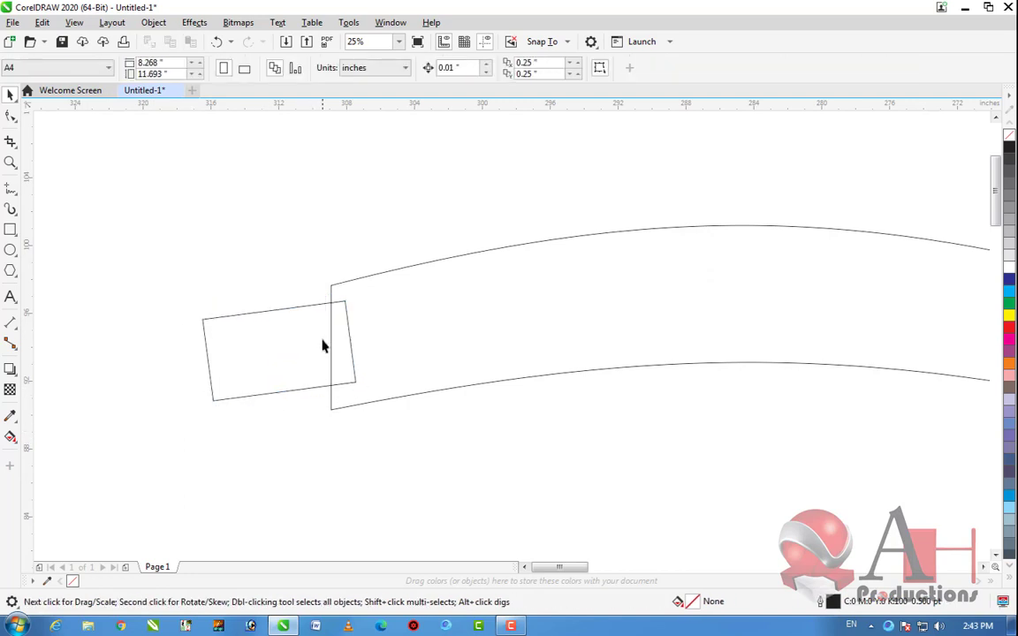
scroll(316, 329, down, 2)
scroll(314, 390, up, 2)
Convert the tilted rectangle to curves and move its two right corner nodes onto the banner's left edge
click(313, 390)
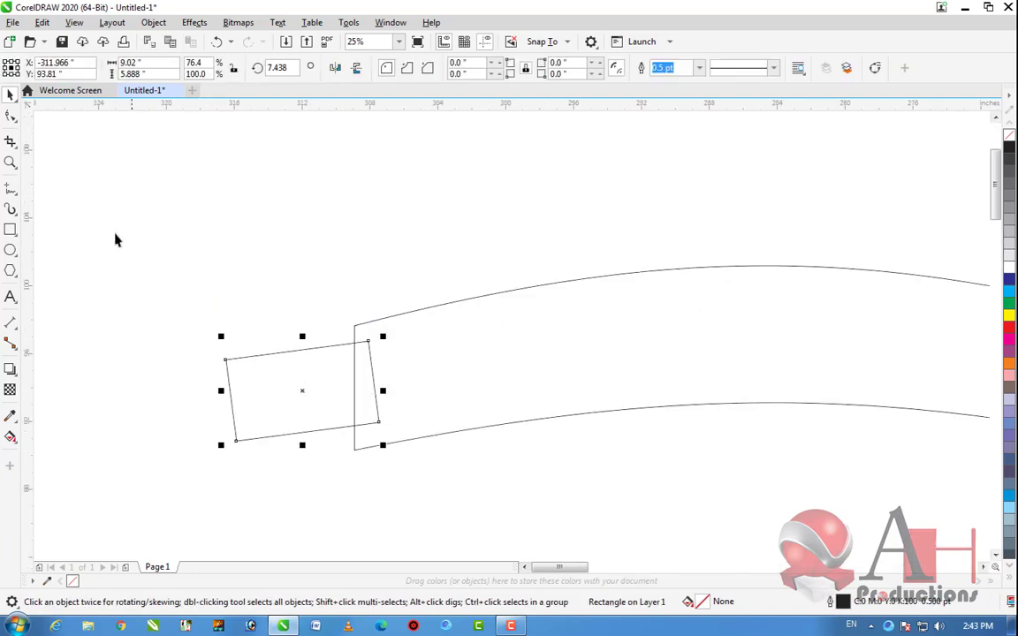
click(10, 117)
scroll(305, 394, up, 1)
key(ctrl+q)
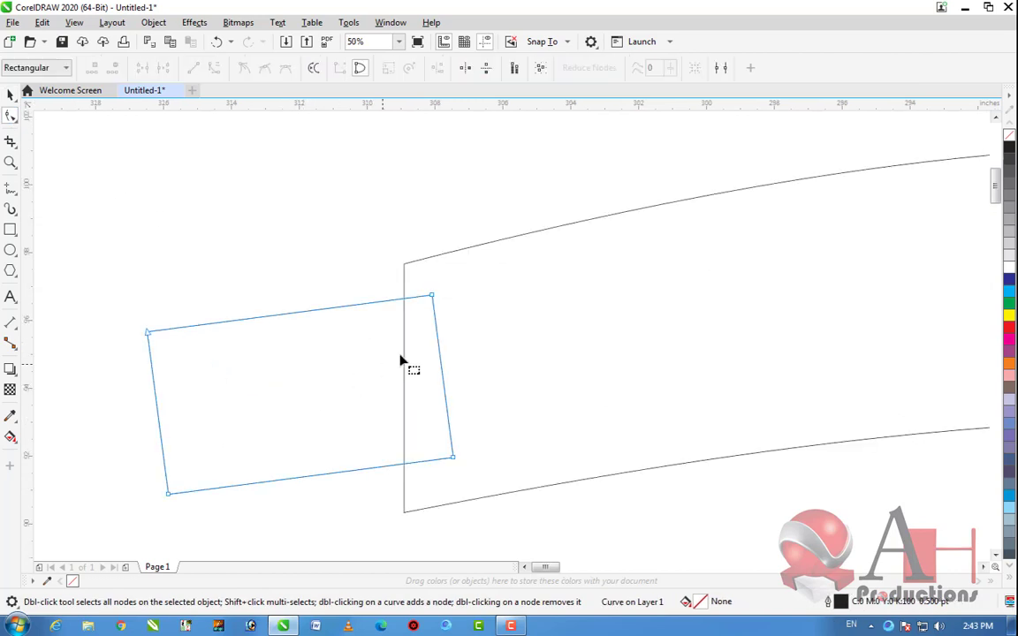
drag(432, 298, 408, 307)
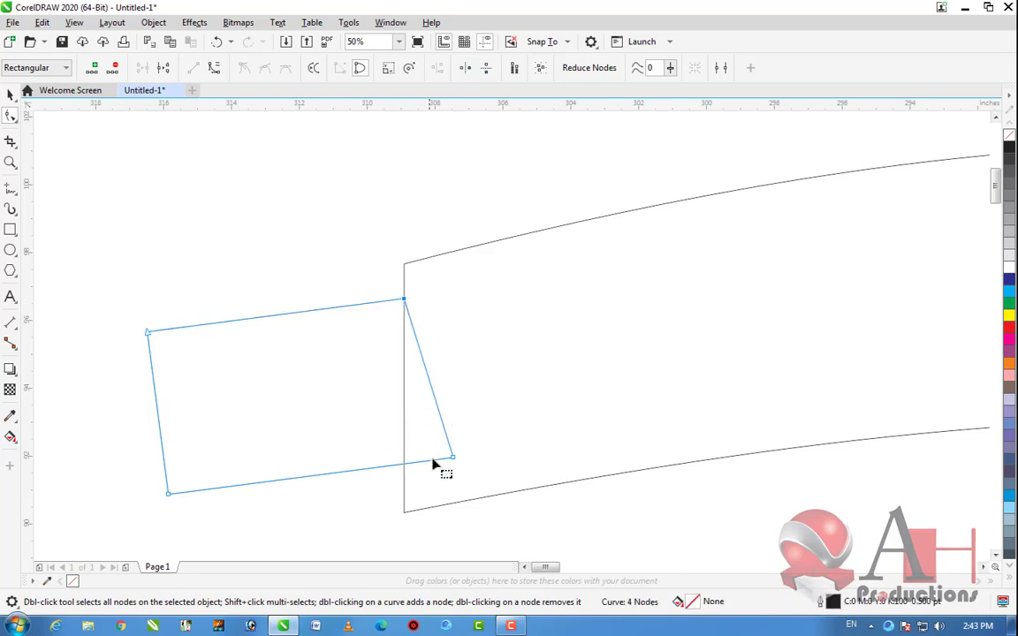
drag(453, 461, 405, 466)
scroll(415, 390, down, 2)
click(8, 96)
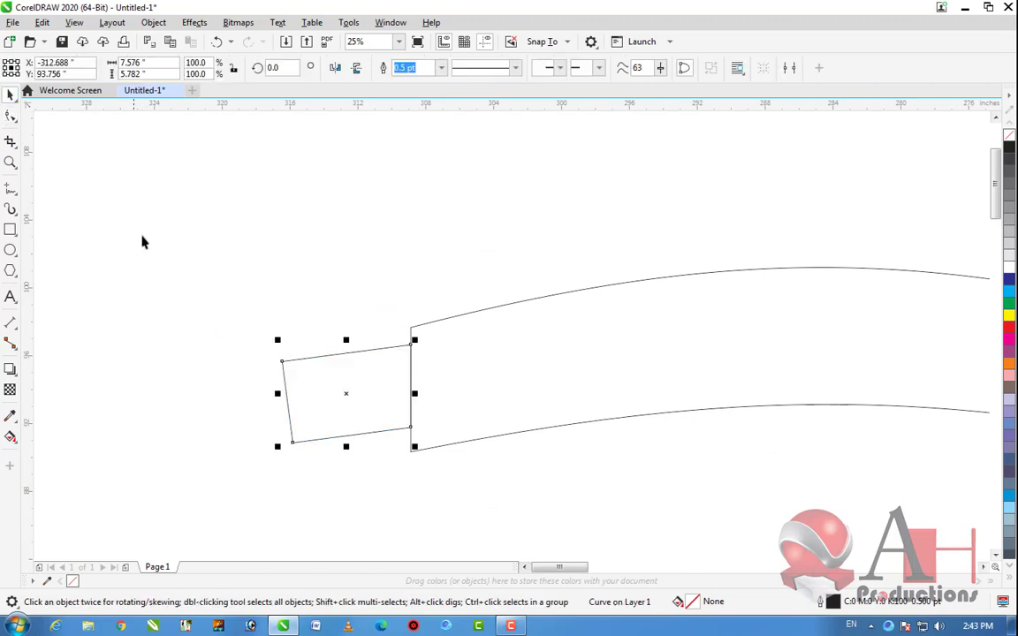
scroll(215, 265, down, 4)
scroll(263, 283, up, 2)
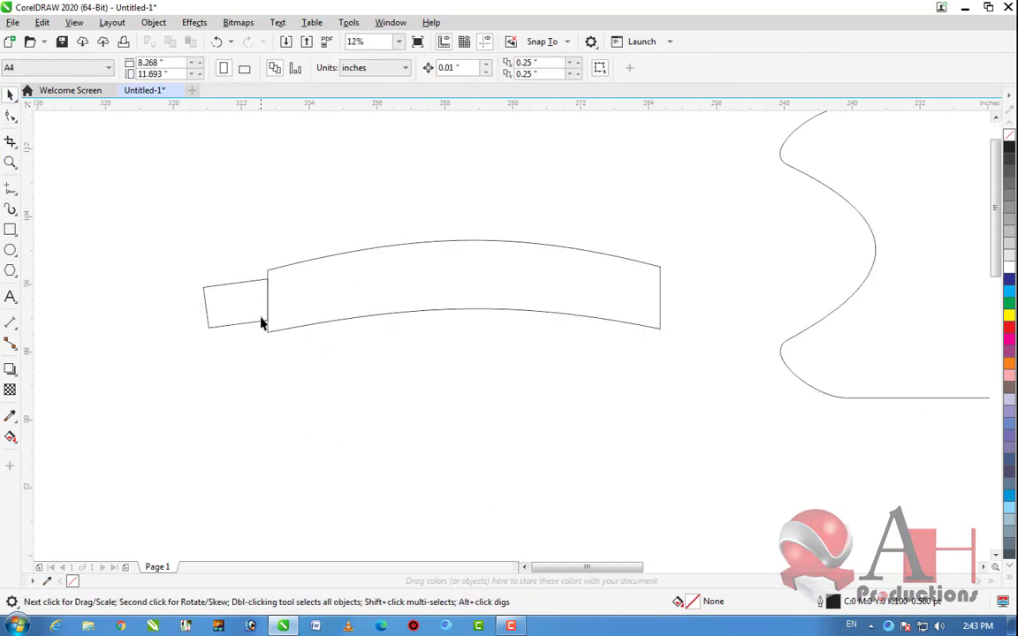
Add a node midway on the tail piece's left side and pull it inward to form a V-shaped notch
click(209, 290)
scroll(209, 290, up, 2)
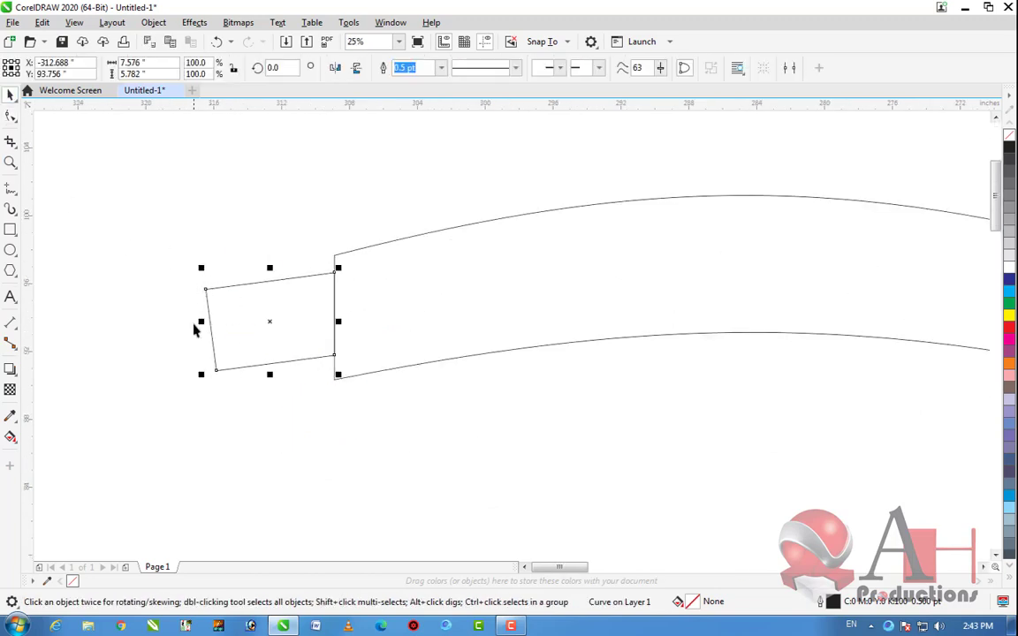
click(11, 116)
scroll(211, 336, up, 4)
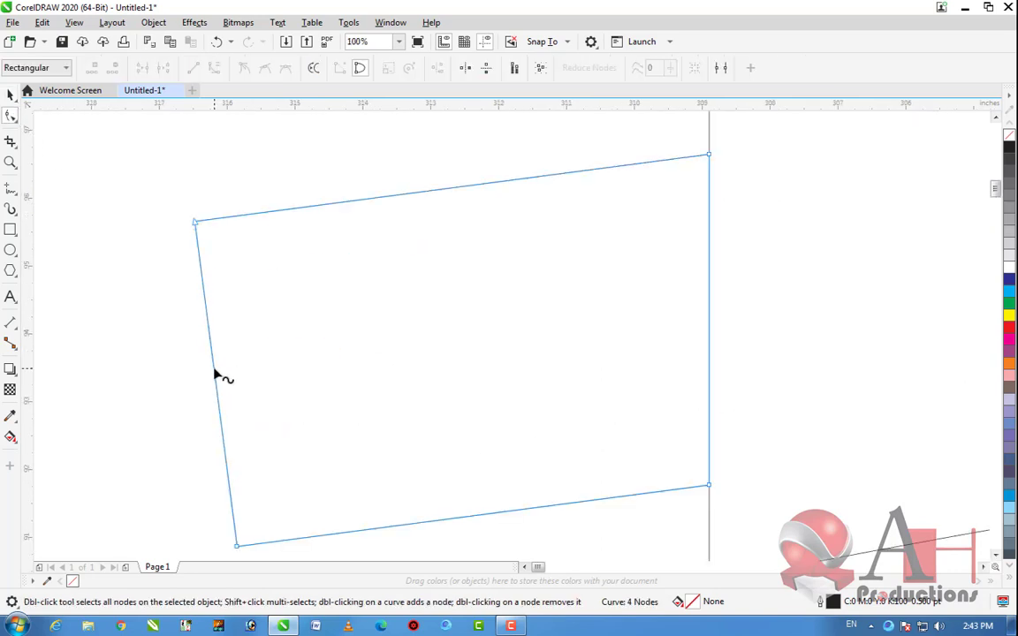
double_click(215, 370)
drag(215, 372, 473, 355)
scroll(325, 318, down, 4)
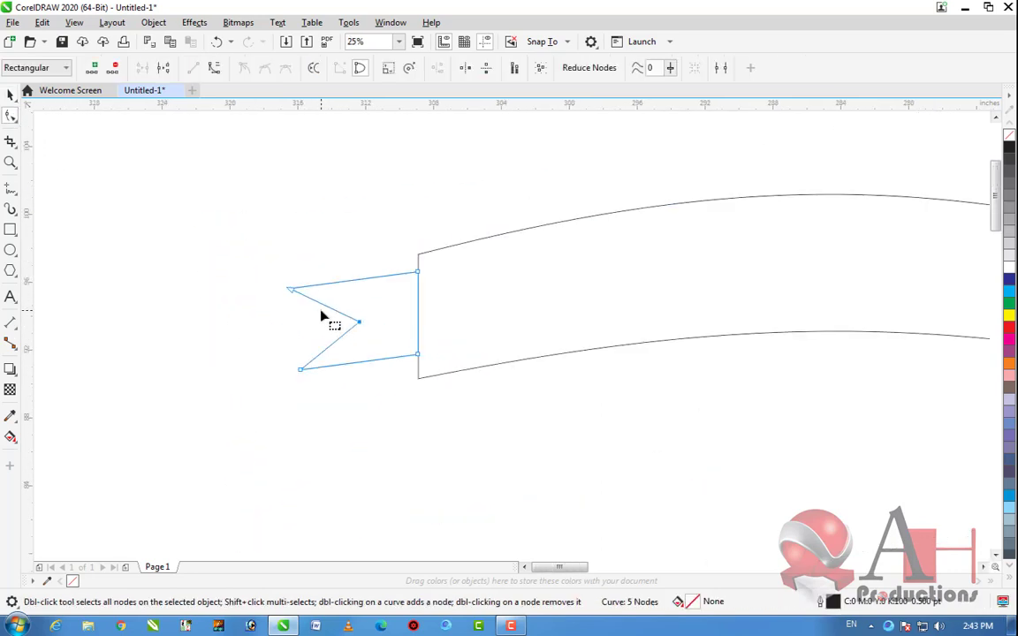
click(10, 95)
click(150, 268)
scroll(179, 267, down, 6)
scroll(200, 263, up, 4)
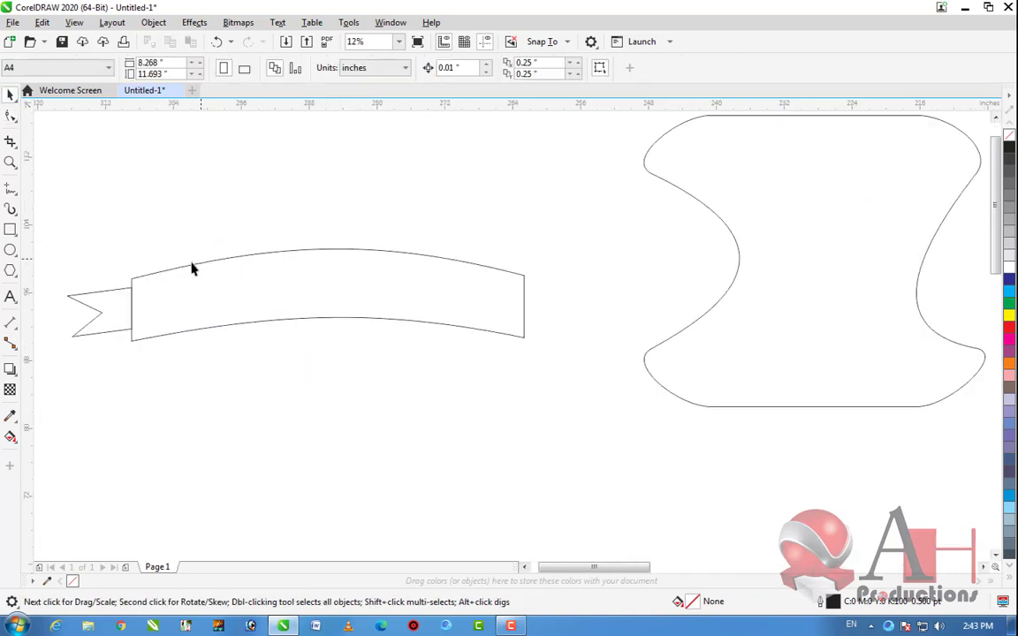
Extend the tail's upper tip outward, lower its bottom tip, and move the notch node left to make the notch shallower
click(114, 307)
scroll(172, 318, down, 2)
scroll(114, 316, up, 4)
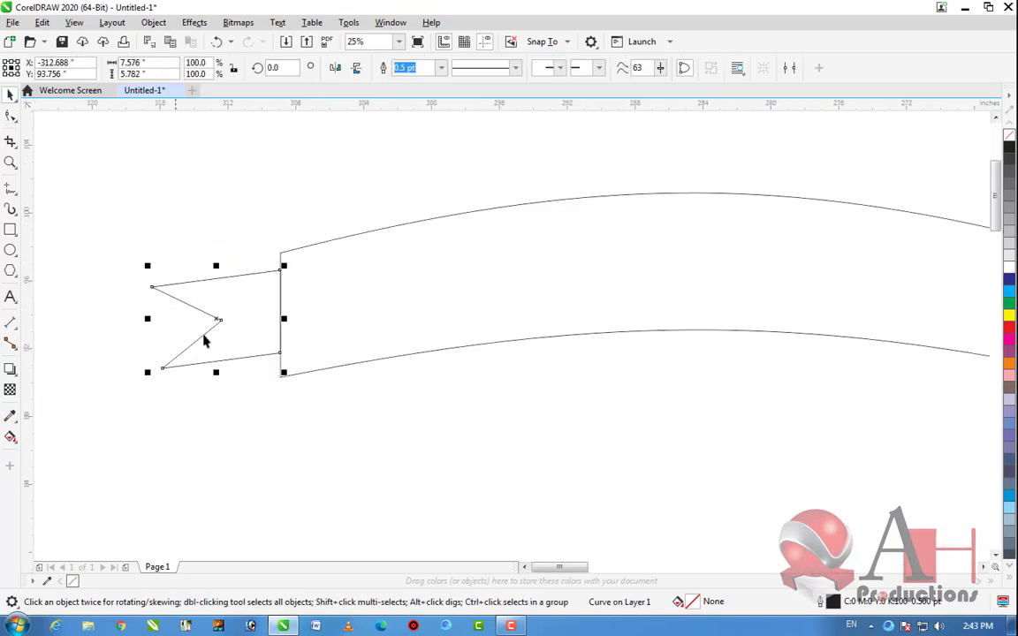
click(11, 116)
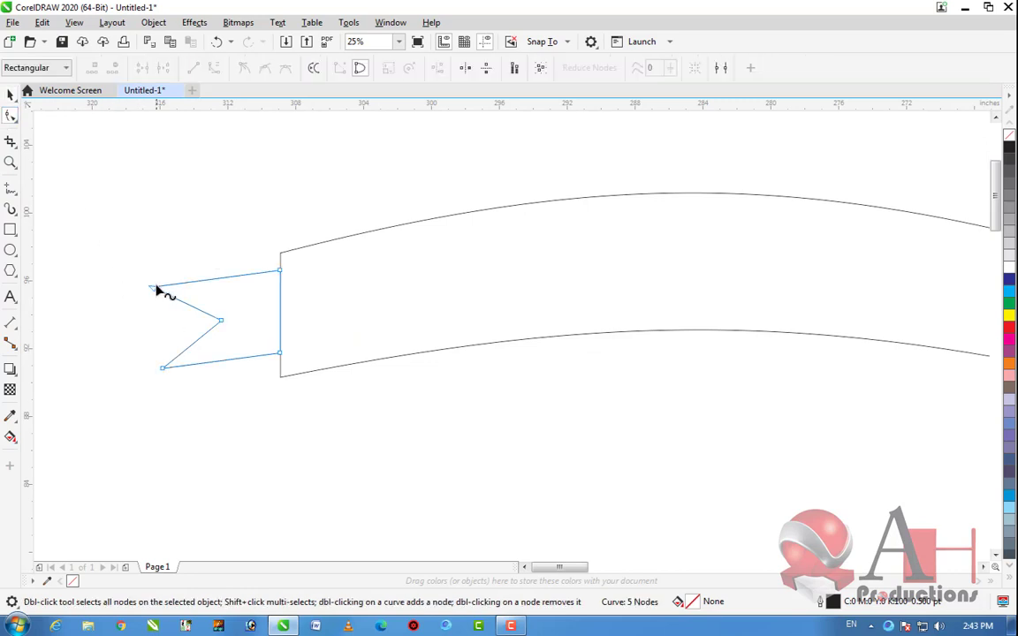
mouse_move(156, 289)
mouse_down()
mouse_move(153, 304)
mouse_move(146, 290)
mouse_up()
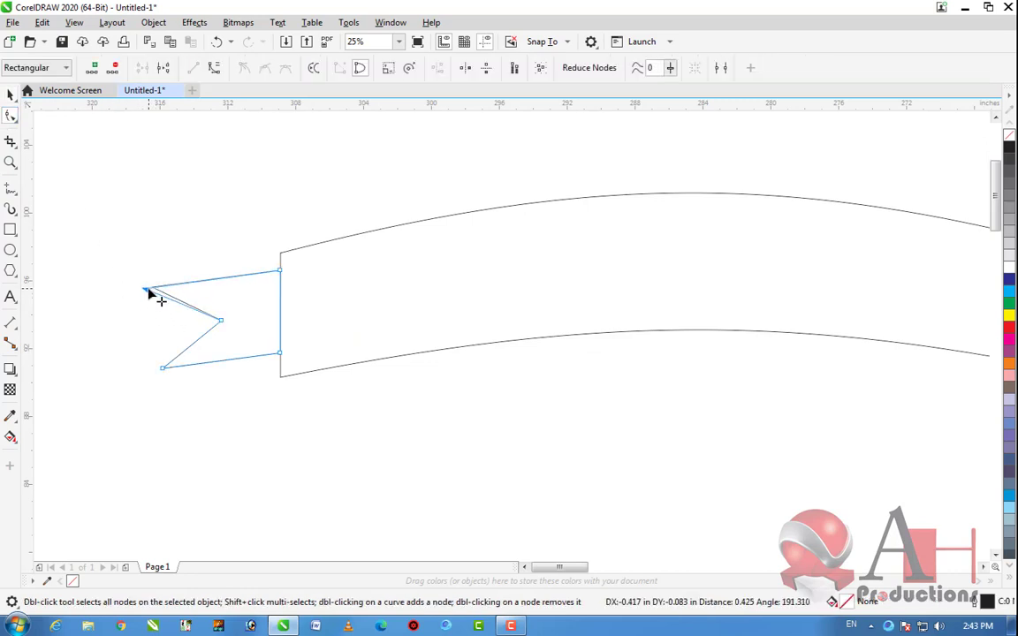
drag(163, 370, 165, 380)
scroll(159, 295, down, 3)
scroll(159, 295, up, 3)
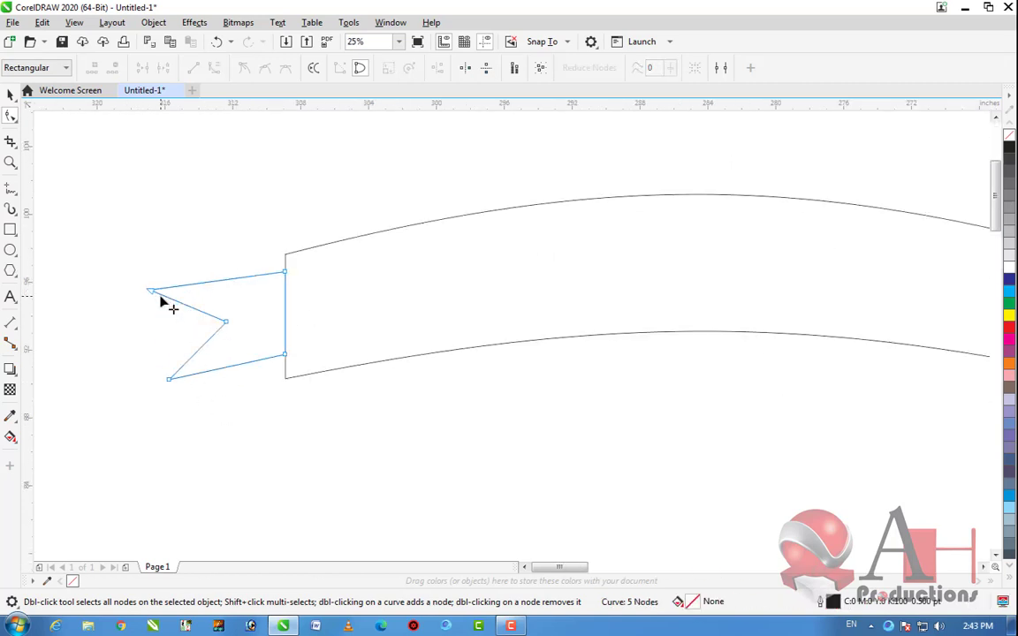
drag(227, 326, 211, 326)
click(12, 94)
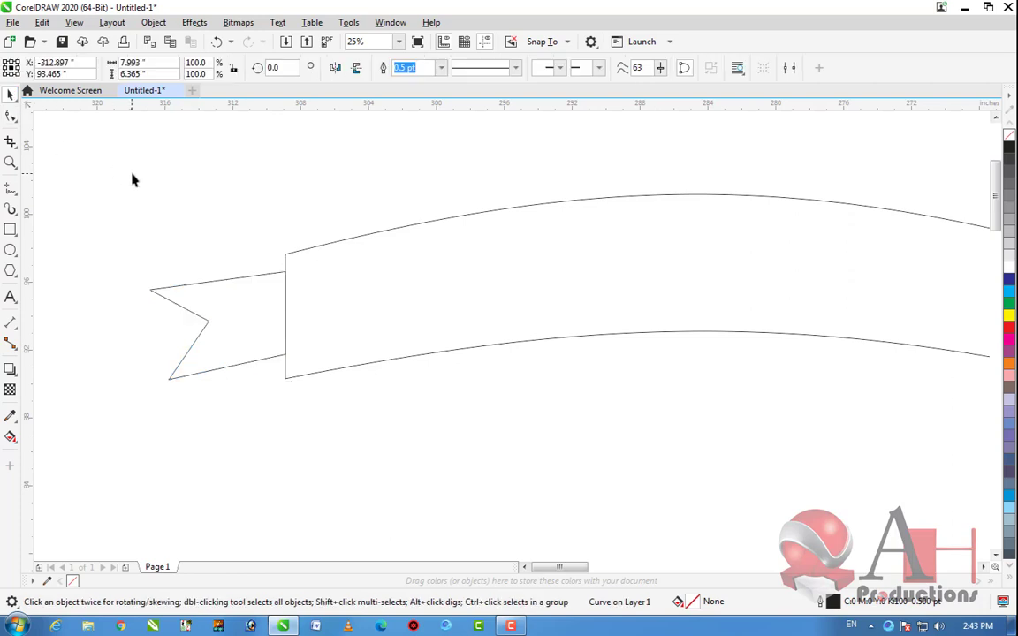
click(133, 182)
Lower the tail's upper tip slightly and shift the notch node down and to the left with the Shape tool
scroll(136, 185, down, 2)
scroll(163, 195, up, 1)
click(157, 225)
scroll(156, 219, up, 2)
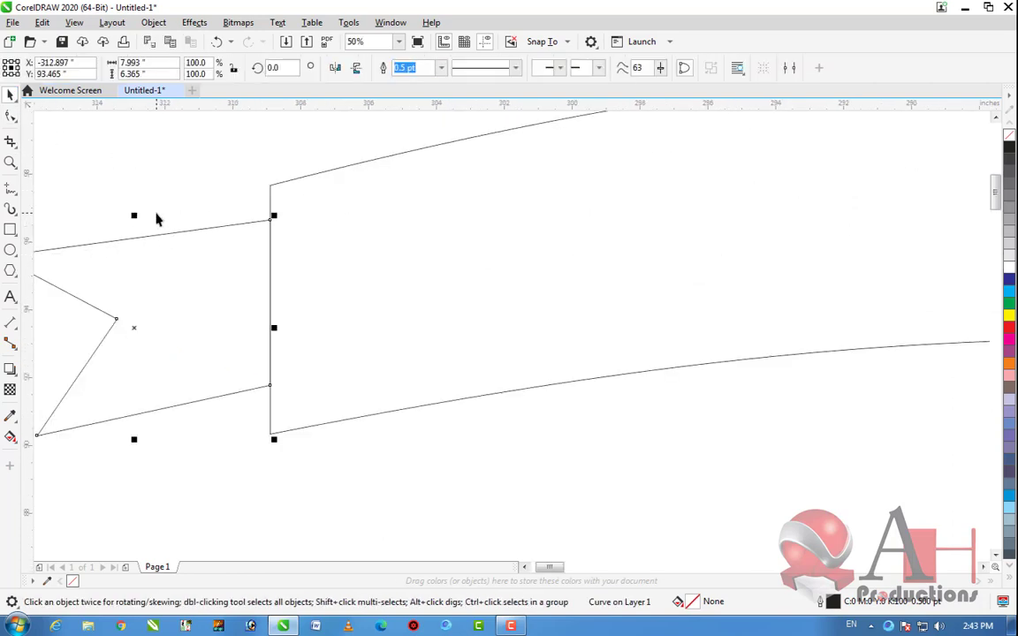
scroll(152, 212, down, 1)
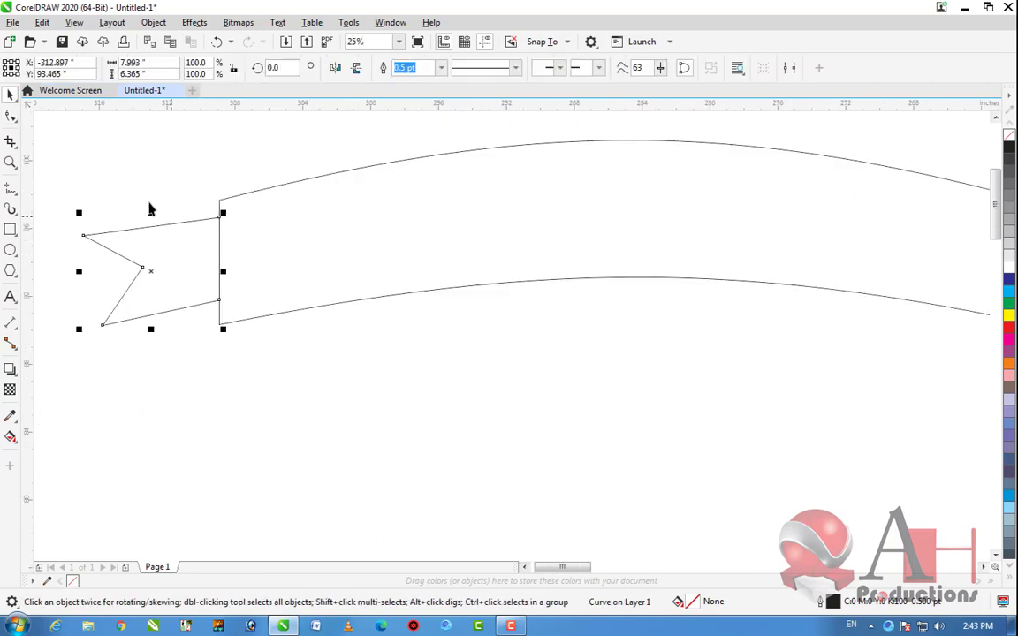
click(11, 116)
drag(86, 238, 86, 245)
drag(144, 268, 136, 279)
scroll(192, 290, down, 2)
scroll(190, 279, up, 1)
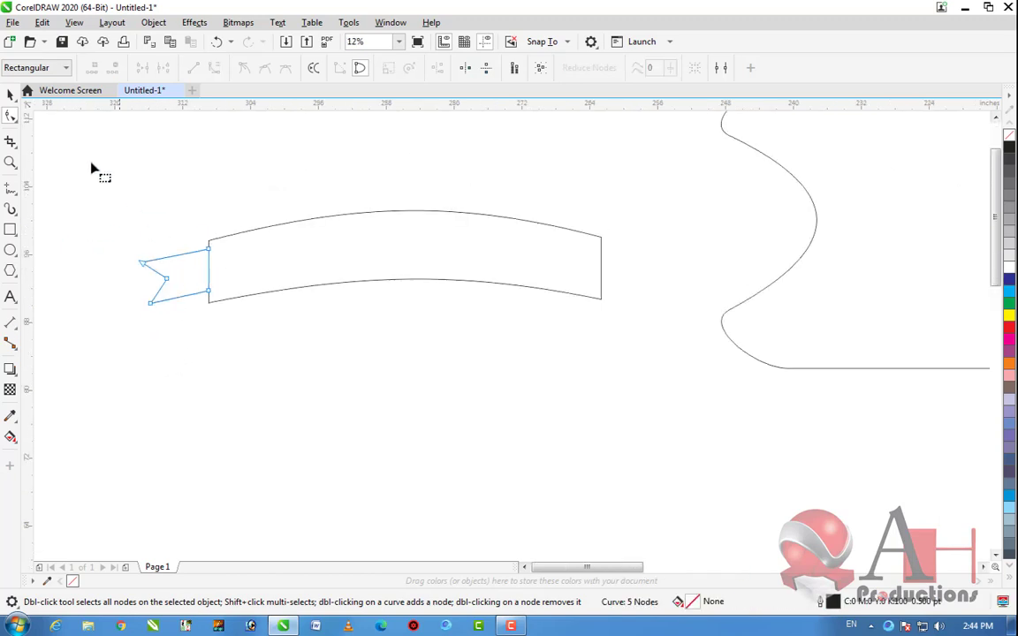
Move the tail's bottom tip slightly down and to the right with the Shape tool
click(11, 94)
click(172, 181)
scroll(172, 183, down, 2)
scroll(172, 181, up, 2)
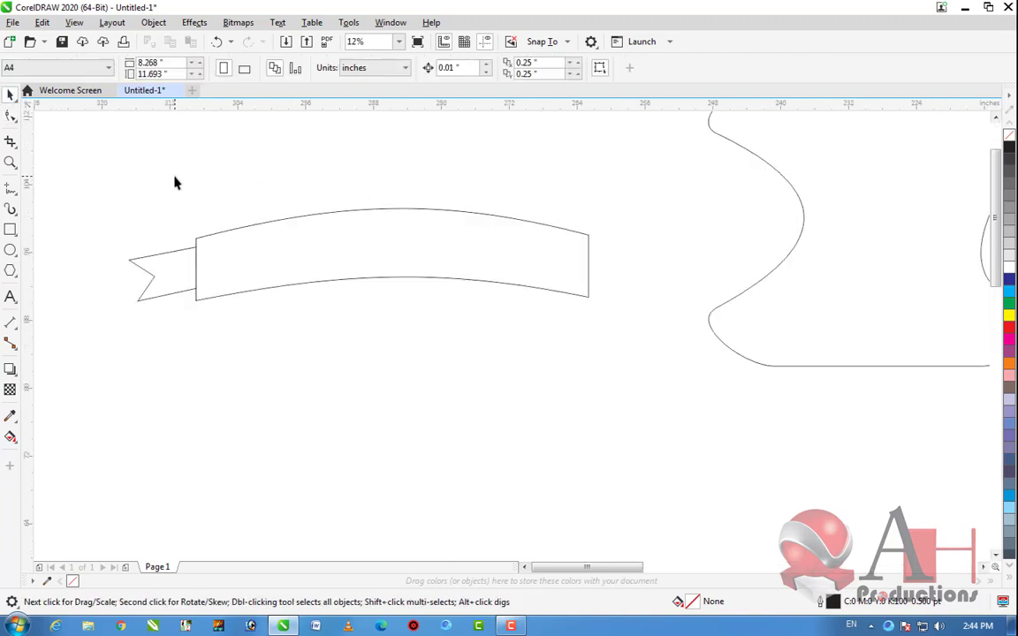
click(152, 289)
click(10, 115)
scroll(101, 281, up, 2)
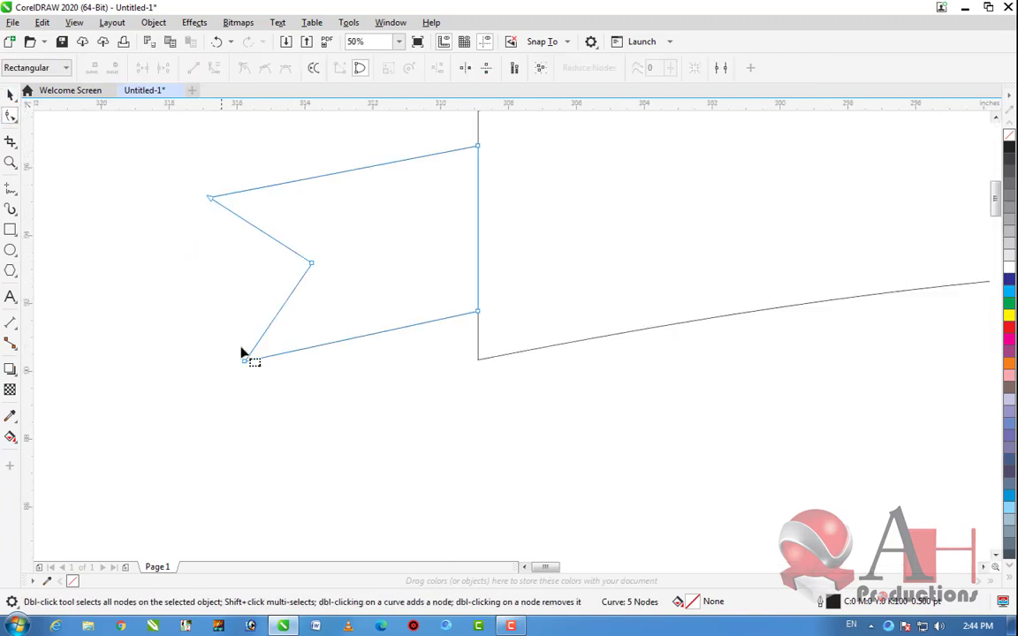
drag(248, 367, 264, 391)
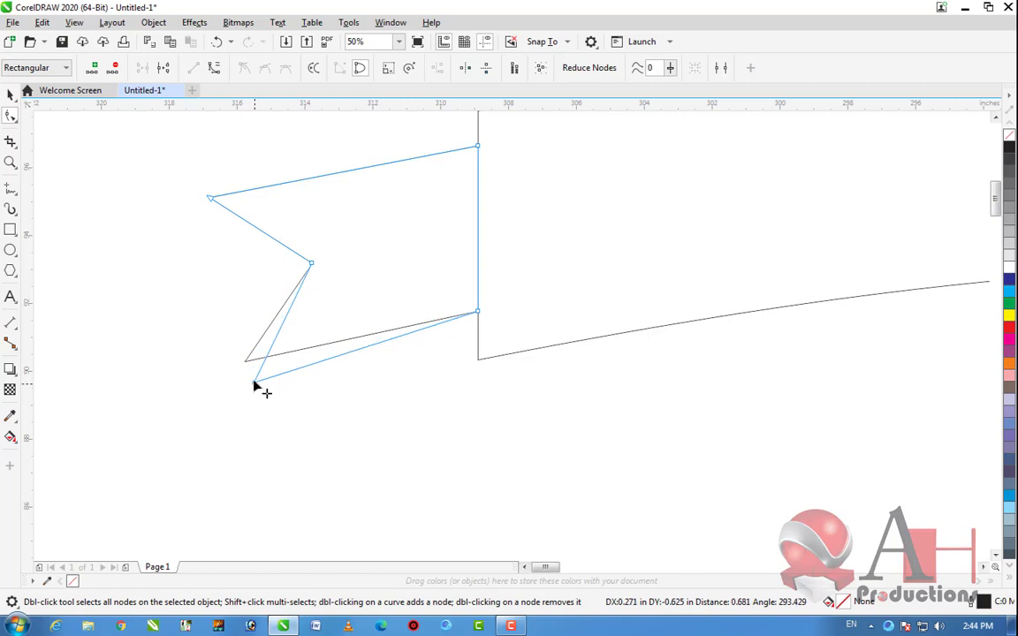
scroll(235, 309, down, 2)
click(11, 94)
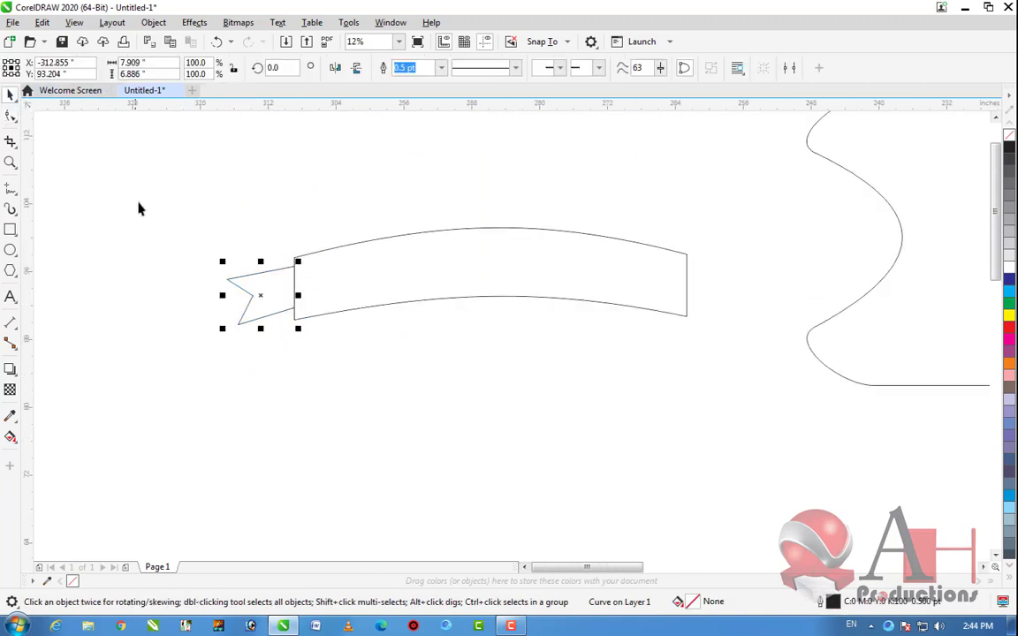
Shift the tail's notch node down and to the left, and move its upper tip slightly inward with the Shape tool
click(252, 296)
scroll(252, 297, up, 2)
click(257, 307)
click(11, 116)
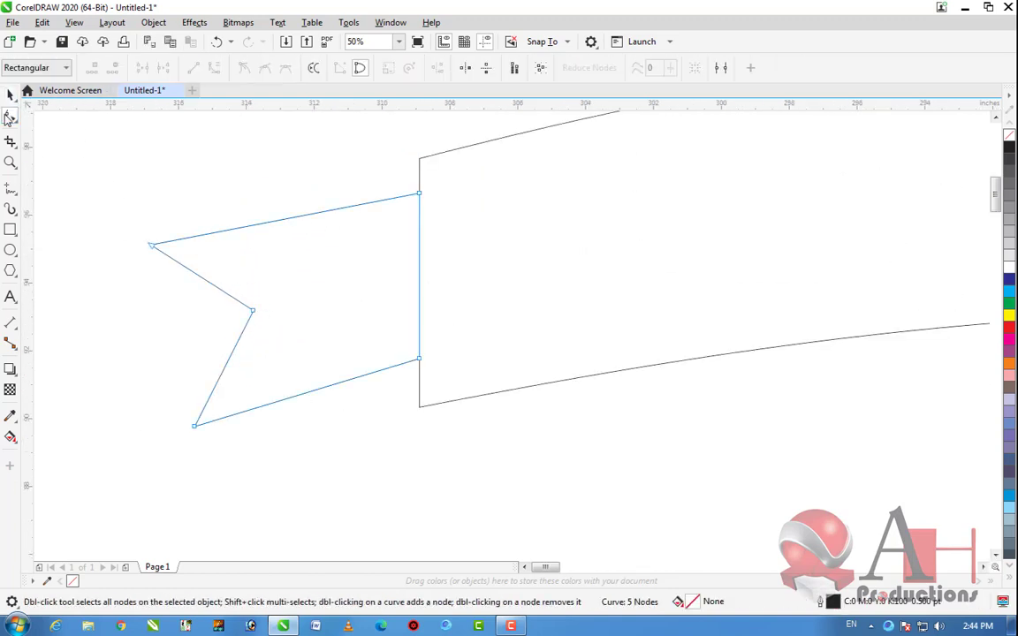
mouse_move(256, 313)
mouse_down()
mouse_move(207, 332)
mouse_move(143, 326)
mouse_move(177, 329)
mouse_move(423, 278)
mouse_move(258, 286)
mouse_move(246, 322)
mouse_up()
mouse_move(151, 247)
mouse_down()
mouse_move(72, 234)
mouse_move(156, 239)
mouse_move(172, 309)
mouse_move(171, 252)
mouse_move(158, 245)
mouse_up()
scroll(252, 225, down, 5)
click(9, 93)
scroll(354, 268, down, 1)
scroll(343, 236, up, 1)
key(Escape)
scroll(310, 230, up, 1)
scroll(212, 257, down, 1)
click(187, 279)
drag(190, 278, 420, 257)
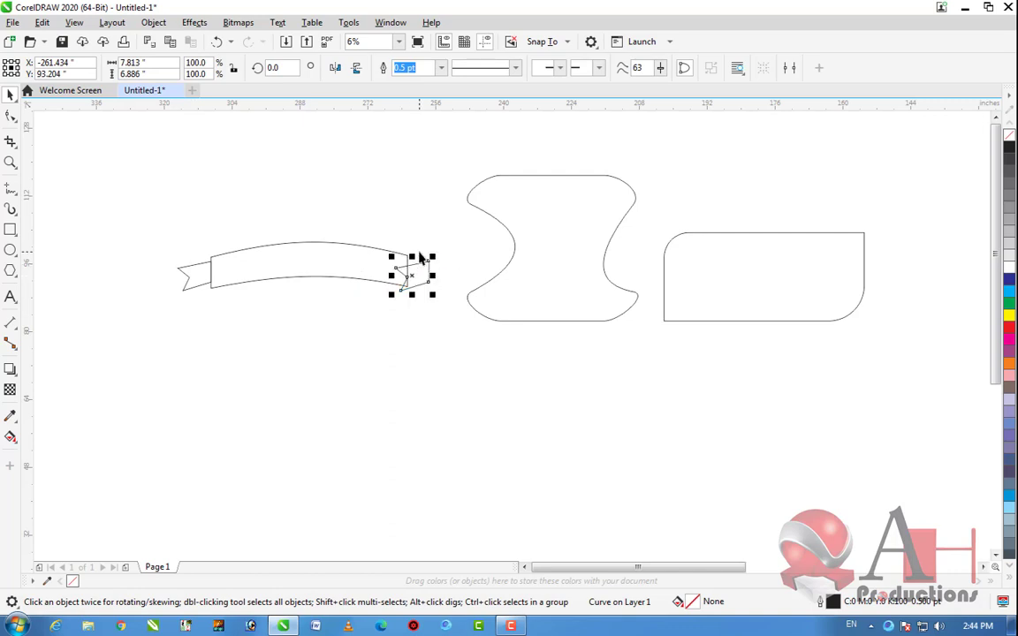
scroll(420, 257, up, 3)
scroll(344, 265, down, 3)
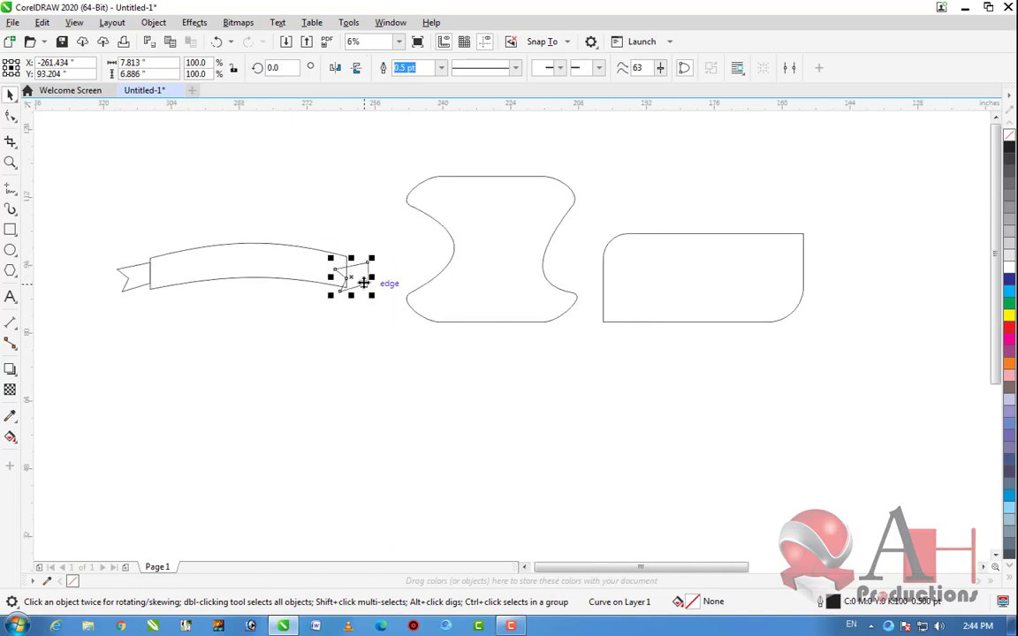
key(Delete)
click(140, 264)
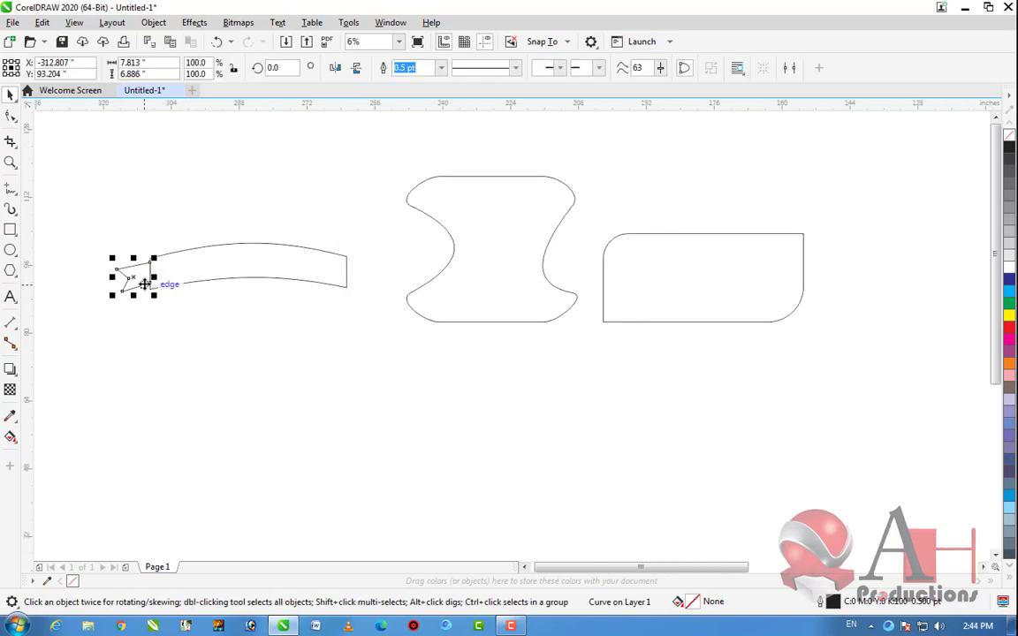
drag(144, 283, 259, 357)
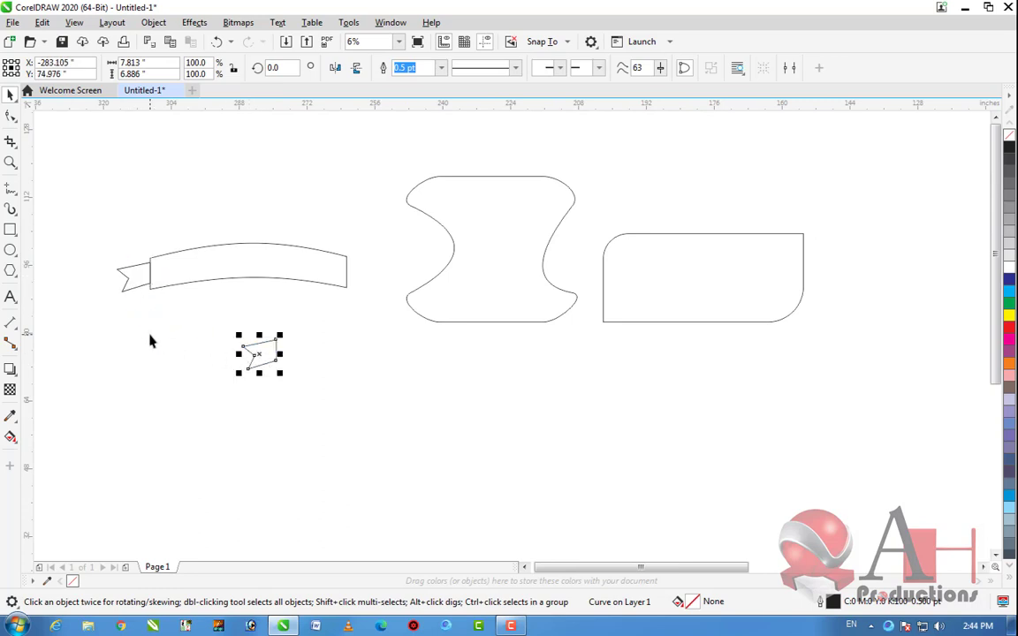
key(Delete)
Duplicate the left tail horizontally onto the banner's right end, keeping it at the same height
scroll(136, 268, up, 4)
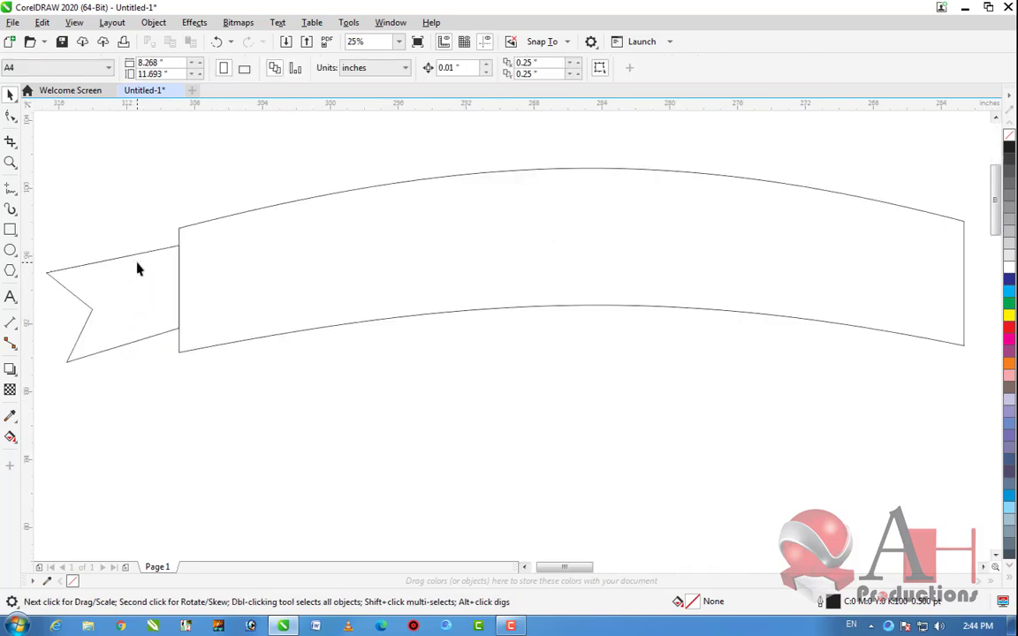
click(137, 270)
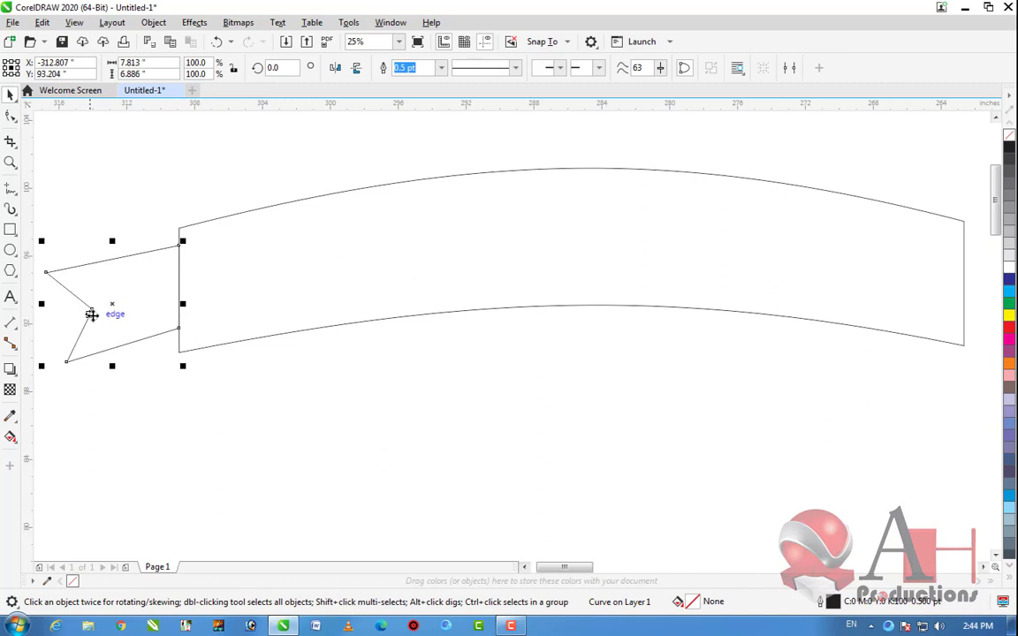
drag(92, 313, 881, 334)
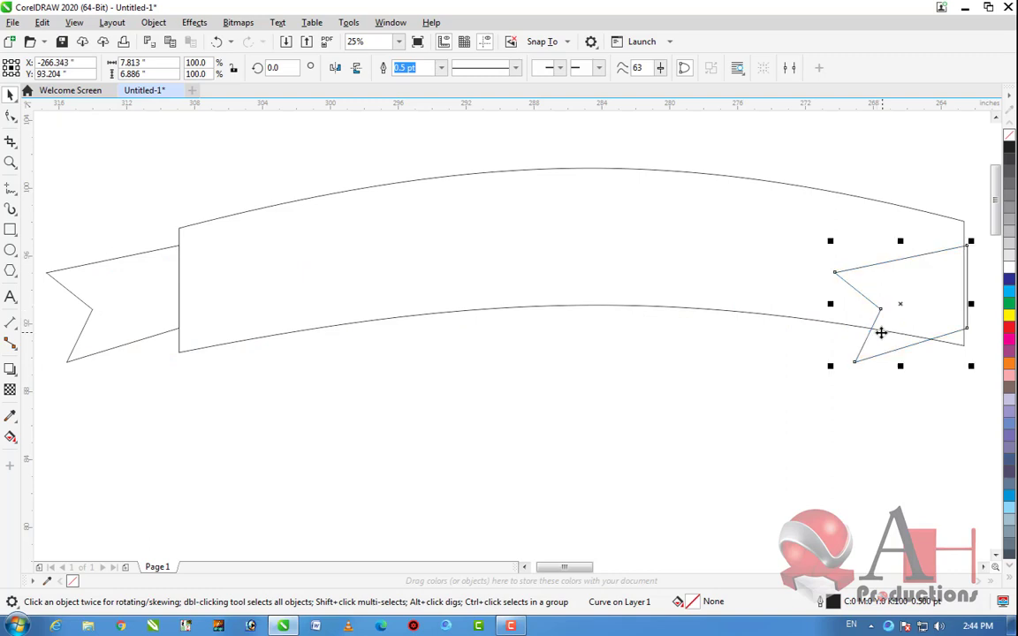
scroll(619, 309, down, 4)
scroll(752, 303, up, 4)
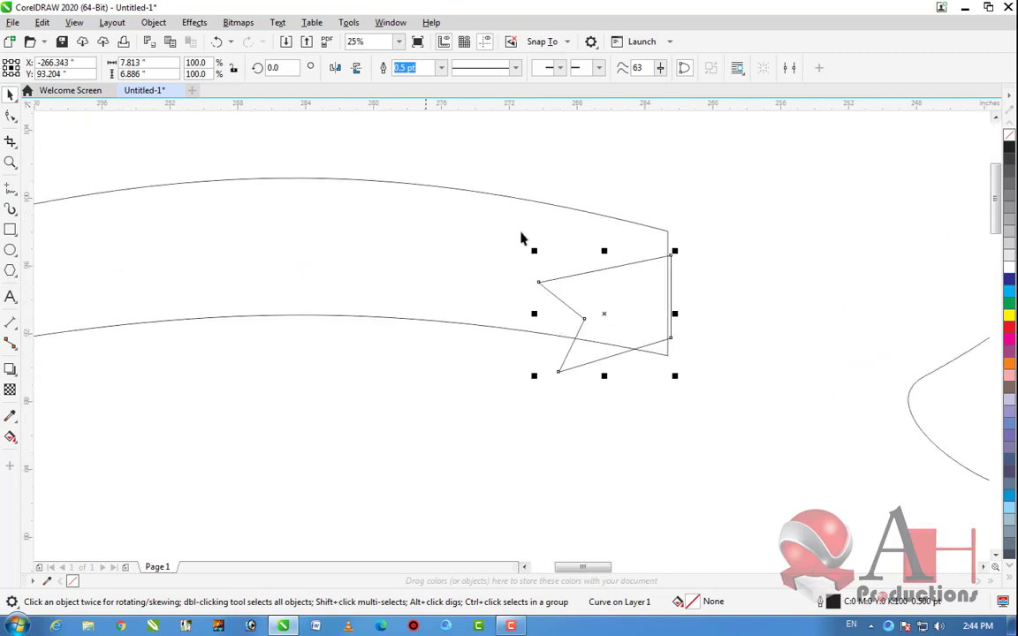
scroll(620, 306, down, 2)
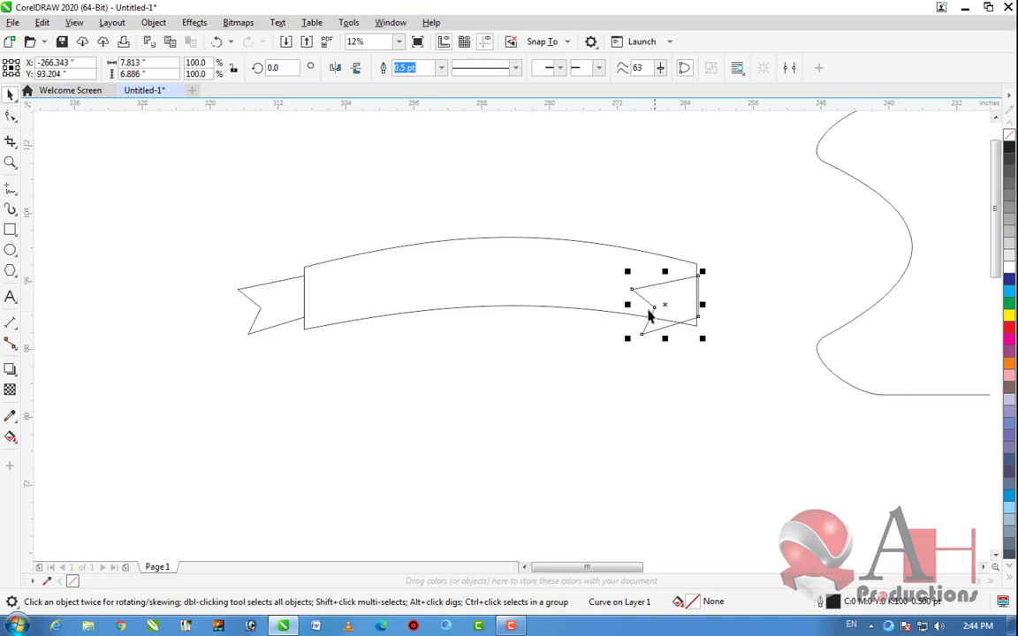
Mirror the copied tail horizontally and move it outward so its straight side meets the banner's right edge
click(335, 74)
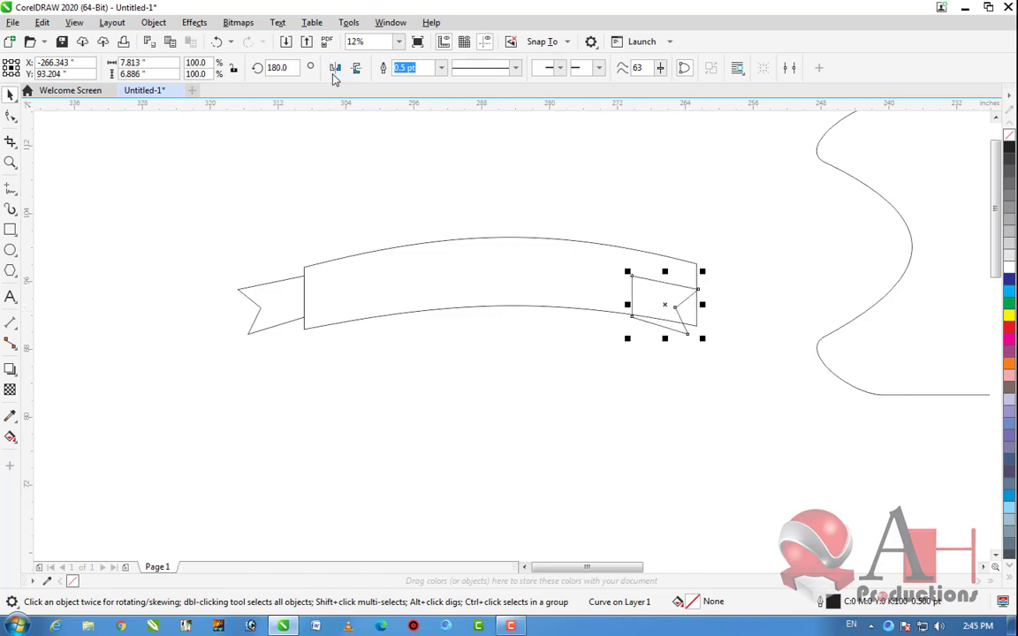
scroll(726, 248, up, 2)
drag(600, 367, 718, 331)
scroll(736, 422, down, 4)
click(737, 422)
scroll(721, 333, up, 1)
scroll(720, 334, up, 1)
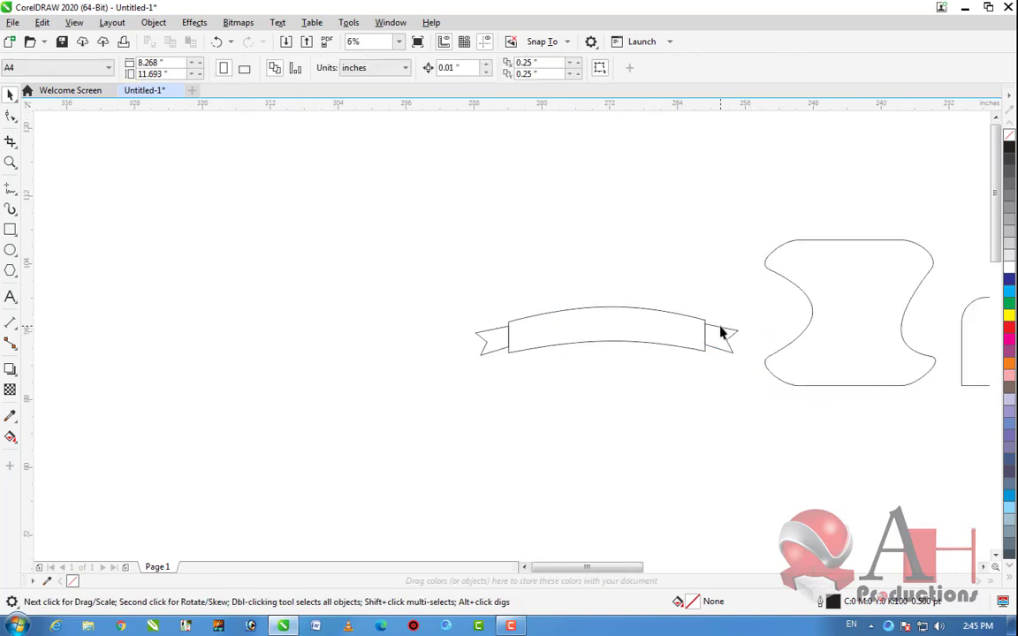
scroll(600, 324, down, 1)
scroll(613, 368, up, 1)
Select the banner and both of its tails and flip them vertically so the ribbon curves downward
click(613, 365)
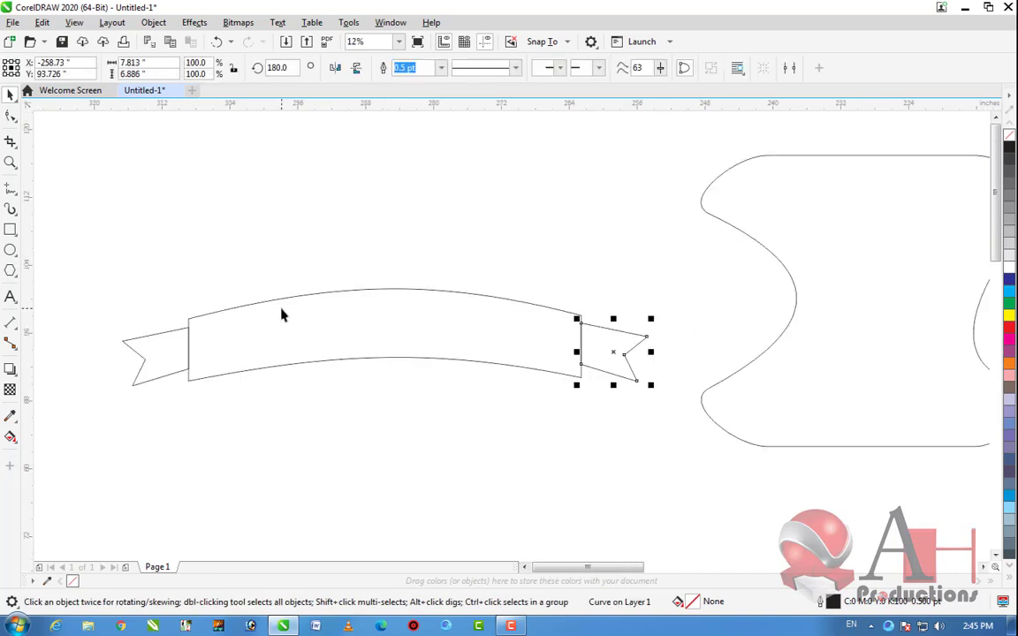
scroll(334, 291, down, 1)
click(457, 371)
drag(275, 292, 135, 251)
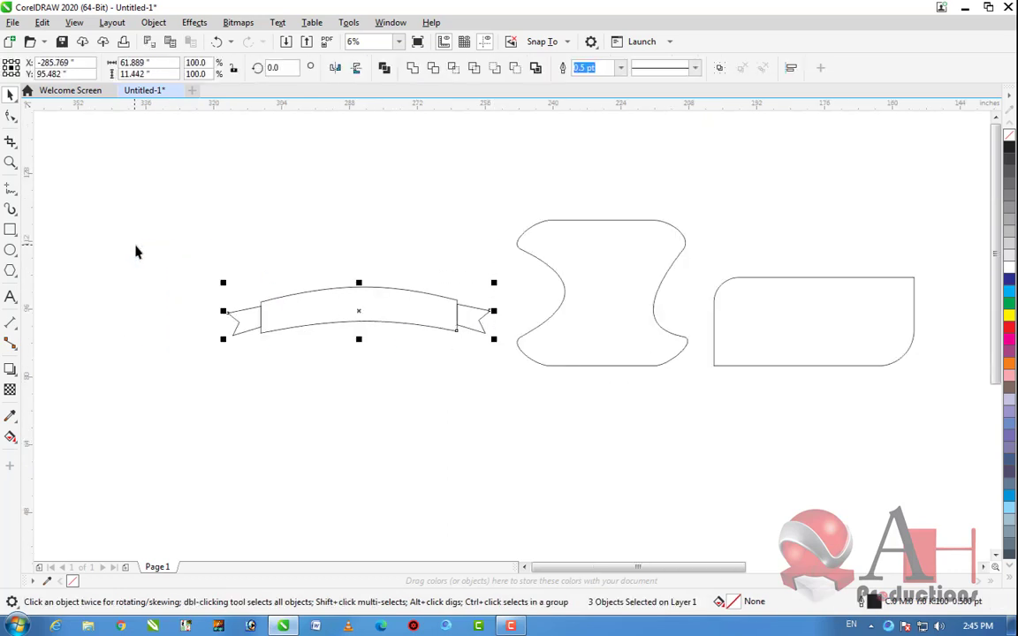
click(357, 70)
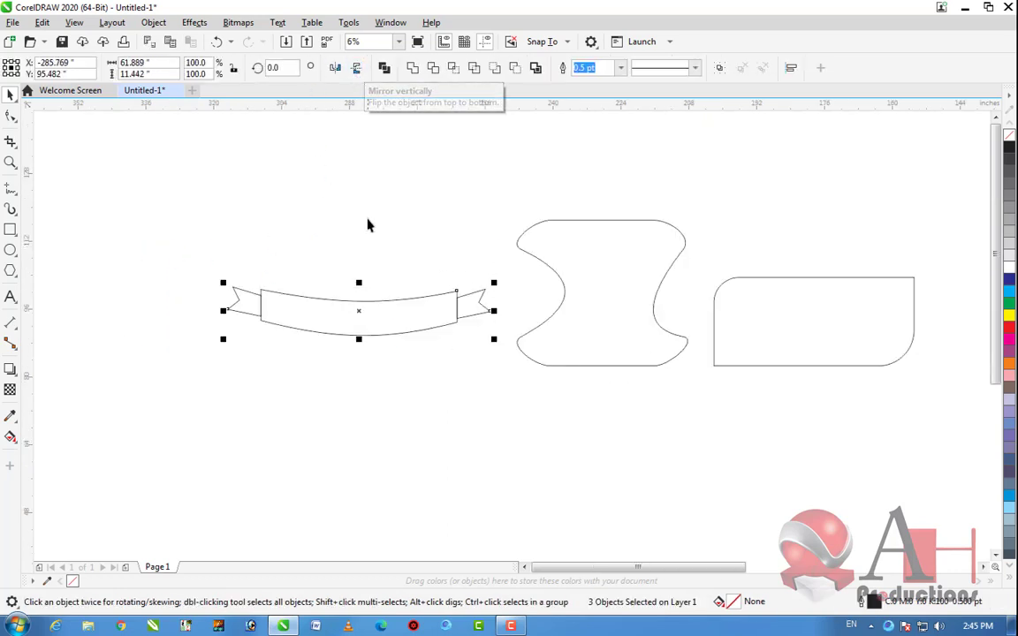
click(372, 265)
scroll(368, 302, up, 1)
scroll(368, 301, down, 1)
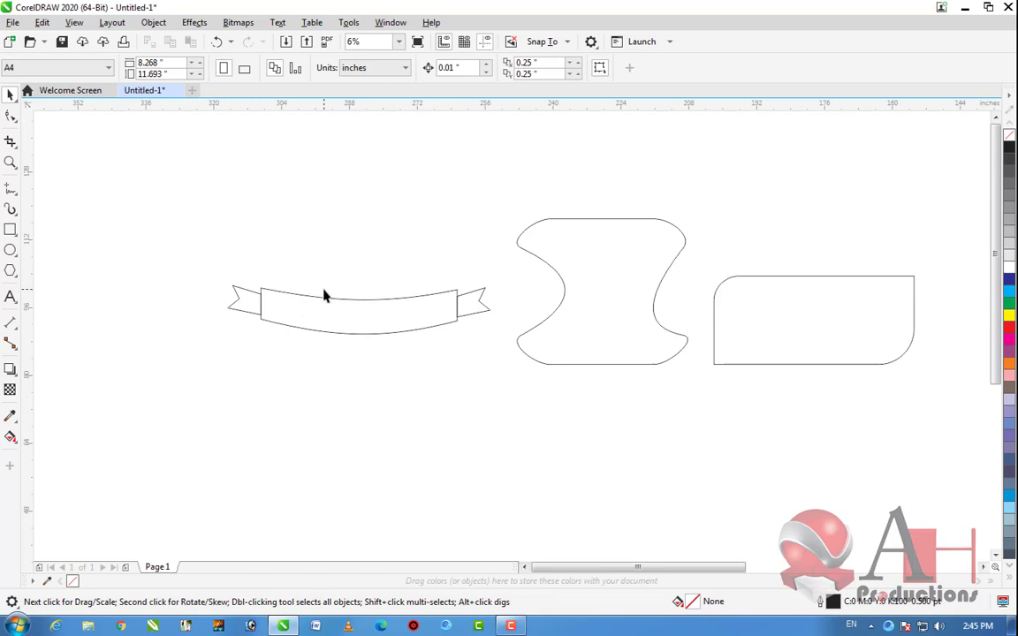
scroll(244, 281, up, 1)
scroll(230, 309, down, 1)
scroll(246, 338, up, 1)
Select all three ribbon pieces and move them above the hourglass-like shape
click(378, 312)
scroll(519, 320, down, 1)
drag(585, 371, 212, 228)
drag(427, 315, 636, 190)
click(525, 278)
scroll(370, 284, down, 2)
scroll(451, 260, up, 2)
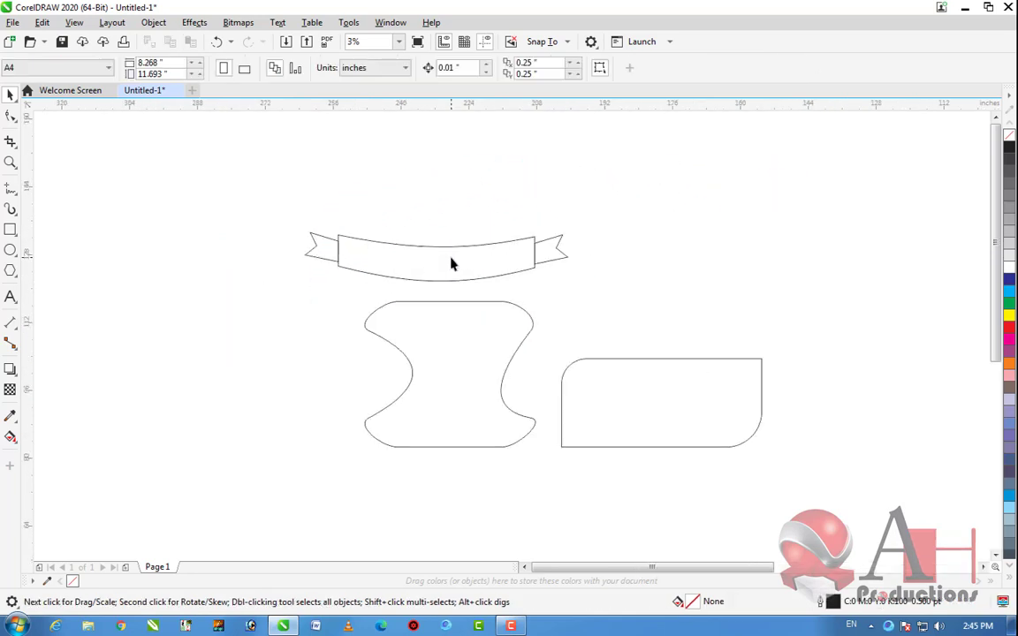
Group the ribbon pieces and centre the ribbon horizontally over the hourglass-like shape
drag(271, 190, 677, 292)
key(ctrl+g)
key(Tab)
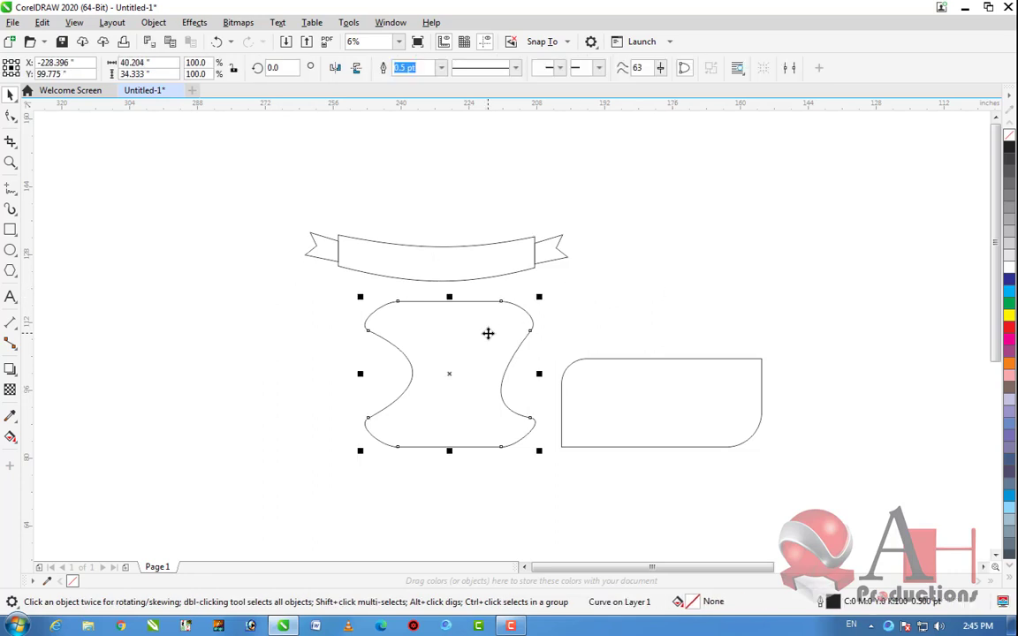
key(shift+Tab)
shift+click(467, 313)
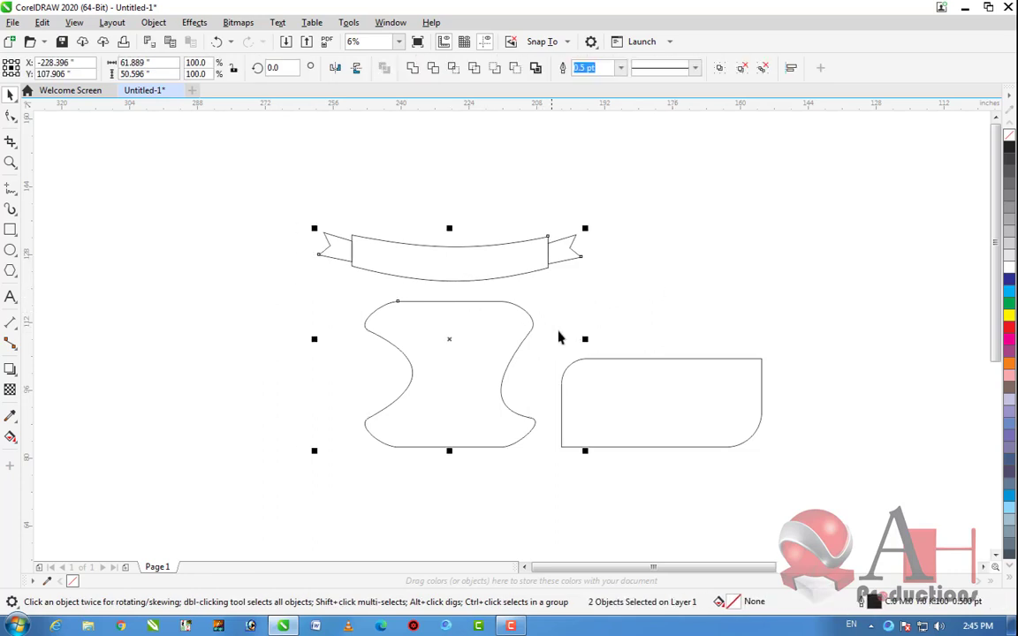
click(664, 323)
Move the small and large rectangles beneath the hourglass-like shape, with the large one under the small one
scroll(609, 321, down, 3)
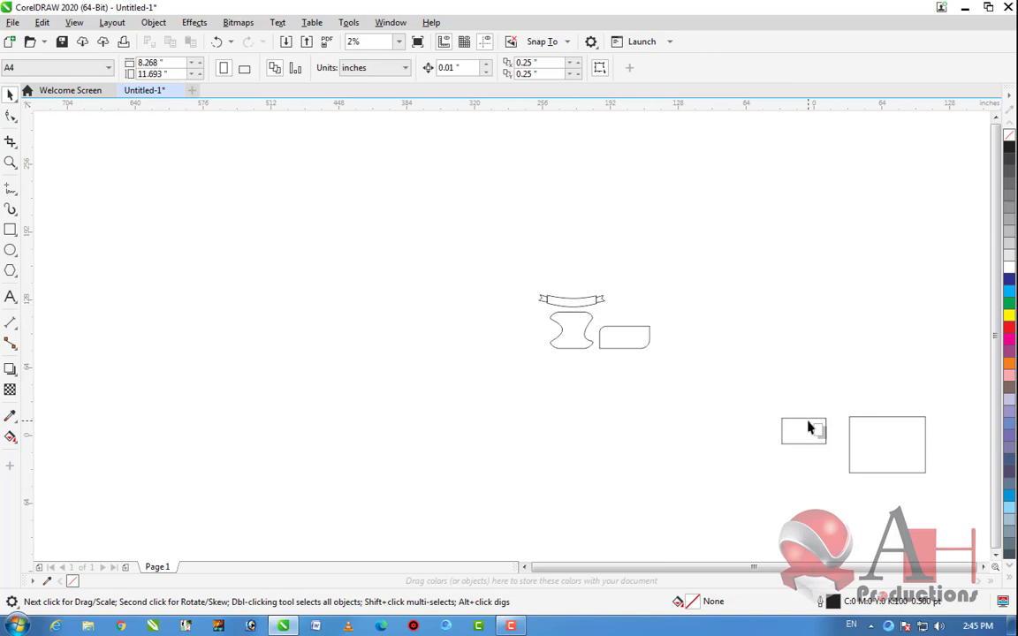
scroll(808, 428, up, 2)
drag(804, 432, 313, 352)
click(891, 451)
drag(955, 448, 320, 398)
click(570, 360)
scroll(570, 360, down, 2)
scroll(334, 330, down, 1)
scroll(350, 341, up, 1)
scroll(349, 340, up, 1)
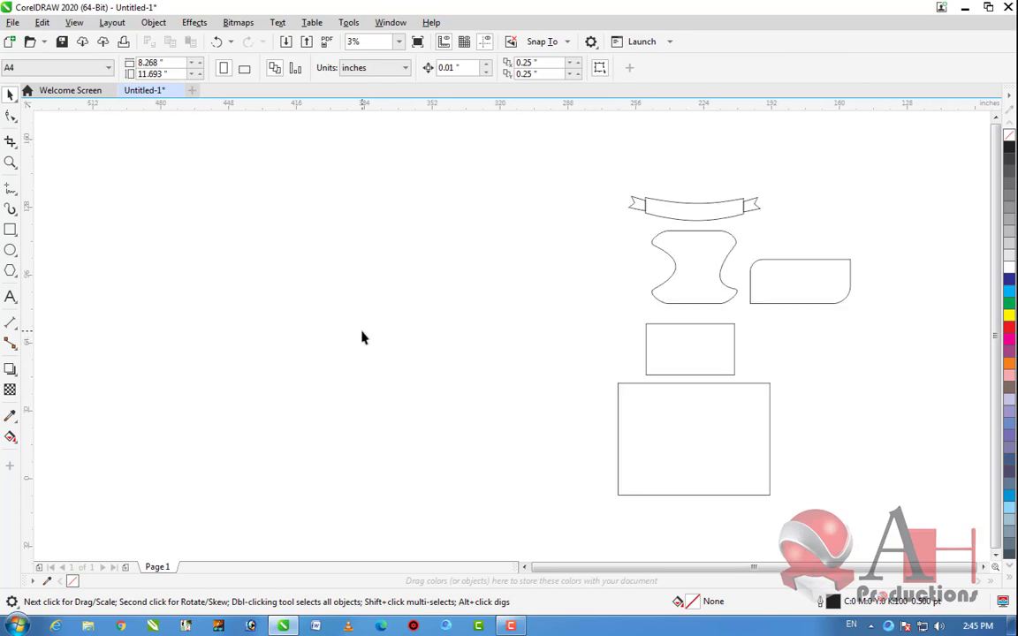
Apply the Smooth tool along the hourglass-like shape's upper corners and right side, using a 1.5" nib and rate 20
click(17, 124)
click(41, 134)
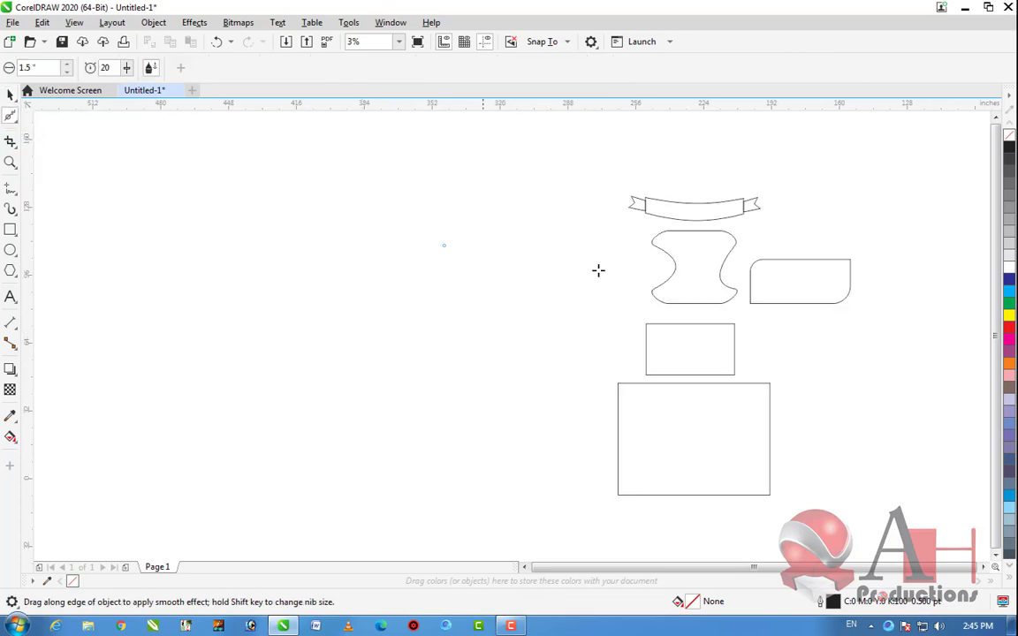
scroll(711, 234, up, 1)
click(714, 236)
scroll(747, 220, up, 3)
mouse_move(748, 220)
mouse_down()
mouse_move(757, 227)
mouse_move(424, 196)
mouse_move(351, 207)
mouse_move(375, 256)
mouse_move(347, 208)
mouse_move(290, 205)
mouse_move(264, 252)
mouse_move(246, 259)
mouse_move(259, 277)
mouse_move(243, 257)
mouse_move(227, 325)
mouse_move(231, 266)
mouse_move(311, 311)
mouse_move(802, 336)
mouse_move(886, 325)
mouse_move(872, 326)
mouse_up()
scroll(620, 236, down, 4)
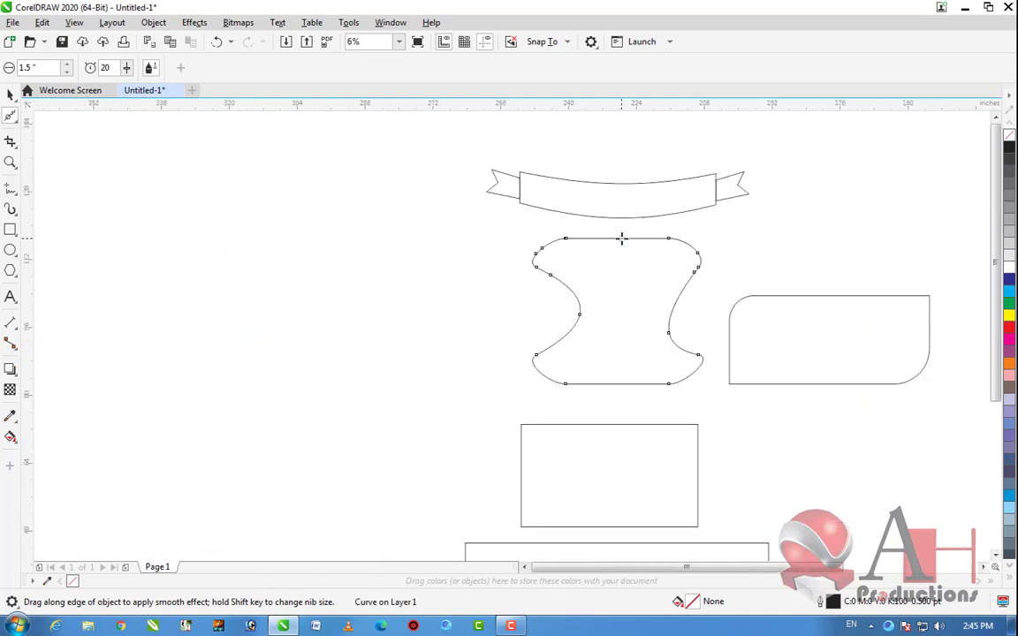
scroll(671, 279, up, 2)
mouse_move(669, 277)
mouse_down()
mouse_move(645, 337)
mouse_move(648, 312)
mouse_move(678, 276)
mouse_move(633, 353)
mouse_up()
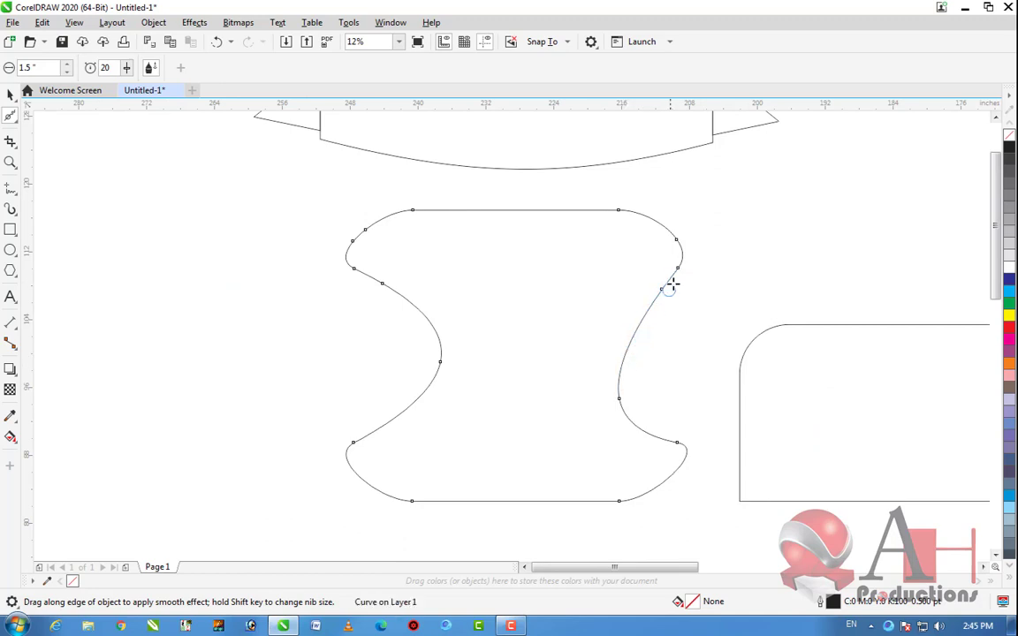
scroll(684, 239, up, 2)
scroll(441, 349, down, 2)
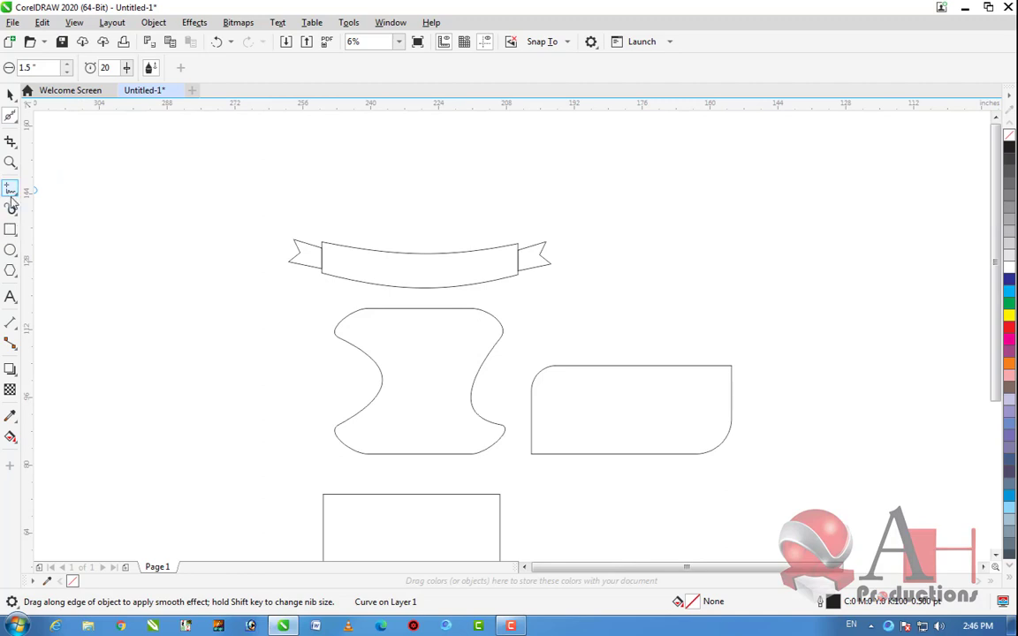
Select the rectangle with two rounded corners and convert it to curves for node editing with the Shape tool
click(9, 95)
scroll(635, 354, up, 2)
click(592, 357)
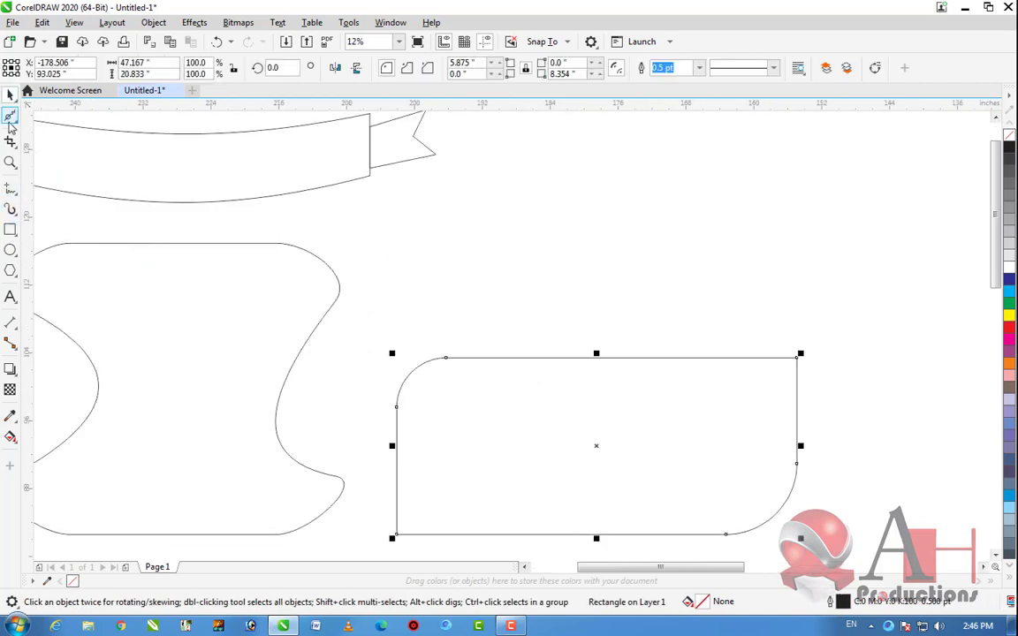
click(9, 116)
click(14, 121)
click(50, 113)
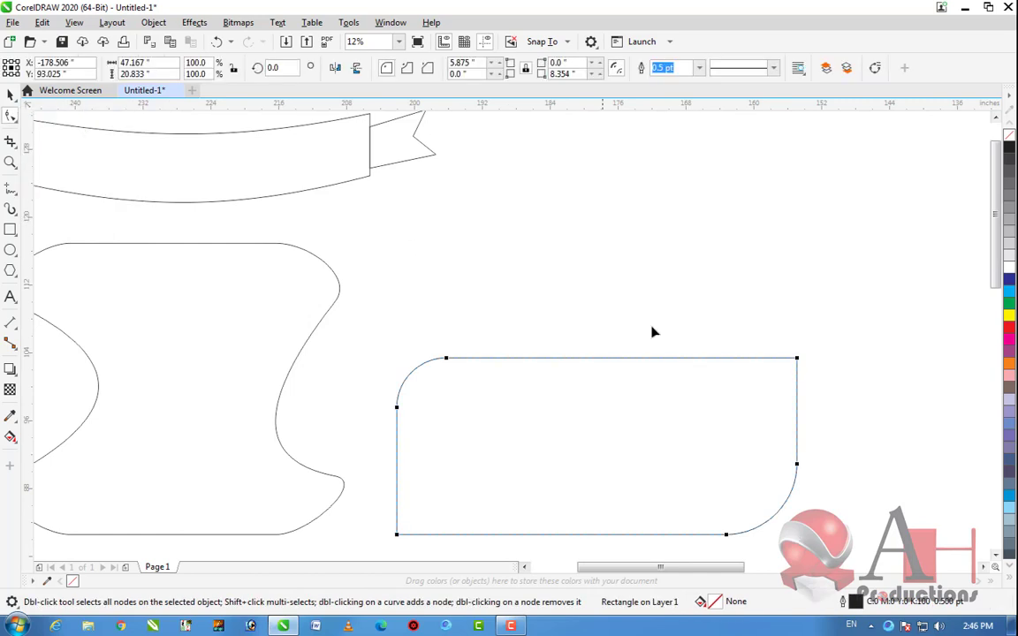
click(619, 360)
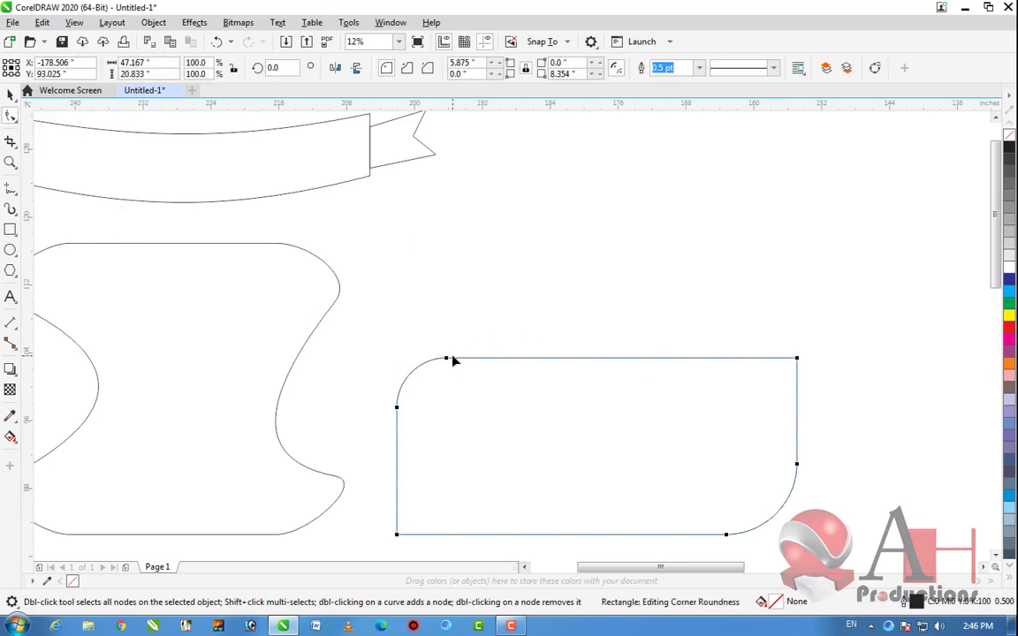
key(ctrl+q)
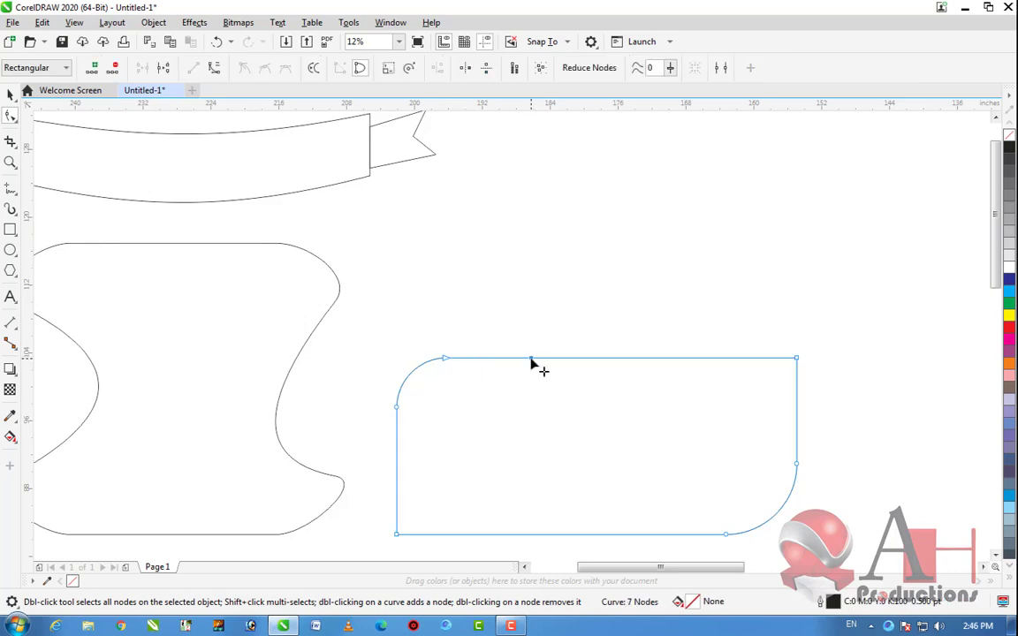
Add a node on the converted rectangle's top edge and pull it upward to form a peak
double_click(546, 359)
drag(547, 360, 555, 301)
Round the pulled-up peak of the converted rectangle with the Smooth tool, using a 1.5" nib and rate 20
scroll(561, 306, up, 8)
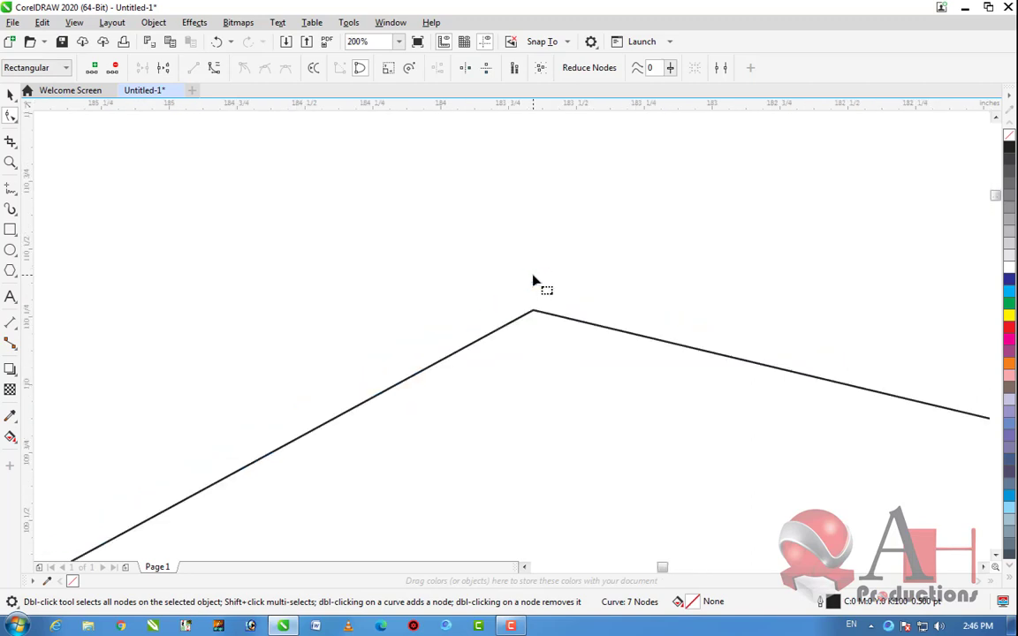
click(15, 118)
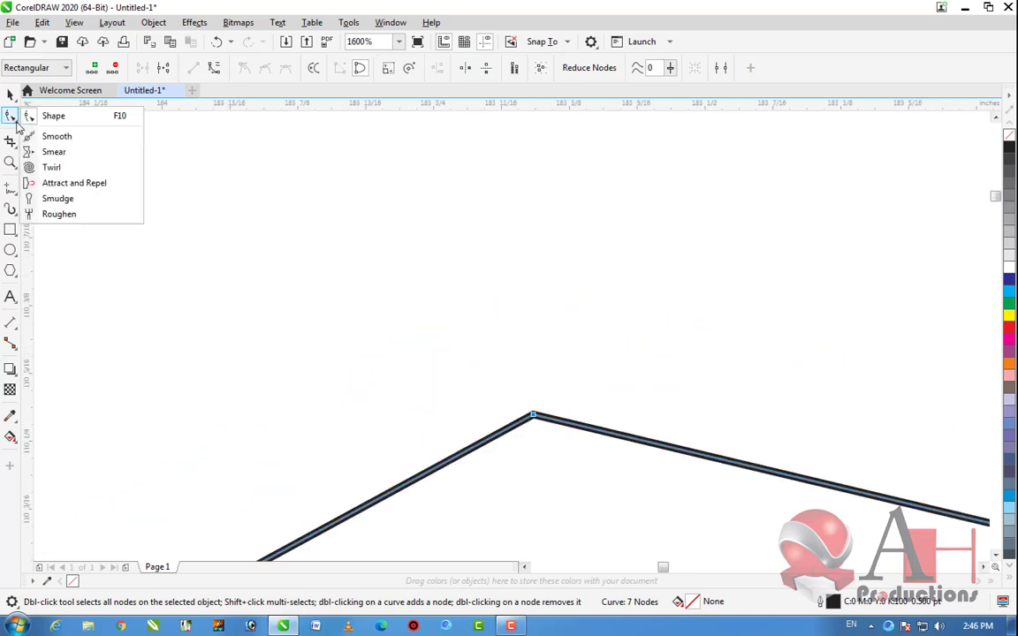
click(49, 134)
drag(523, 425, 560, 418)
scroll(559, 418, down, 5)
scroll(539, 390, up, 2)
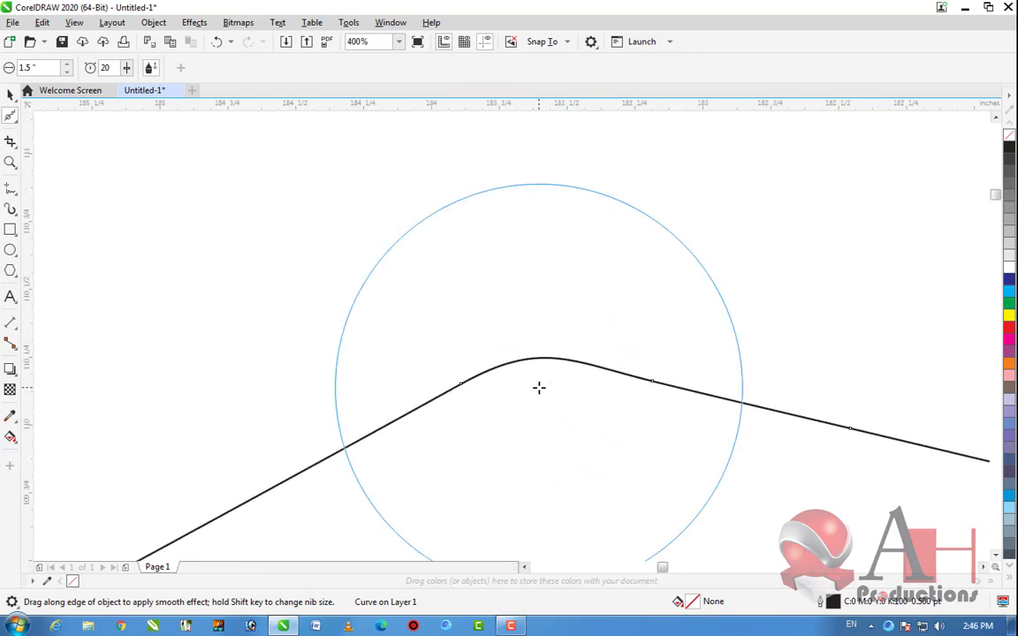
drag(472, 386, 406, 407)
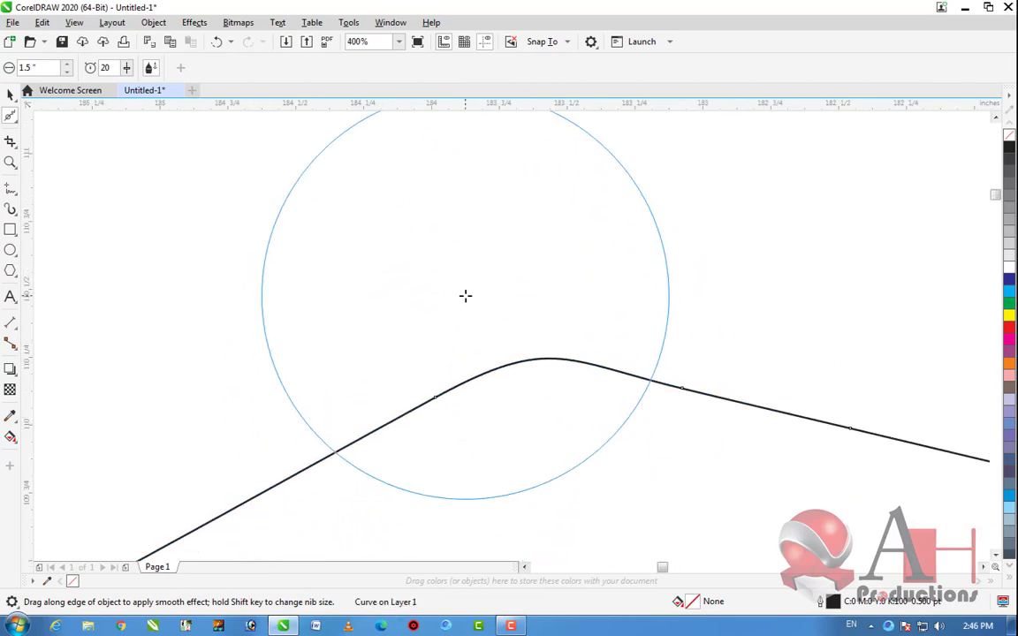
Set the Smooth tool's nib to 1.41" and rate to 11, and smooth the outline around the peak again
drag(126, 70, 106, 78)
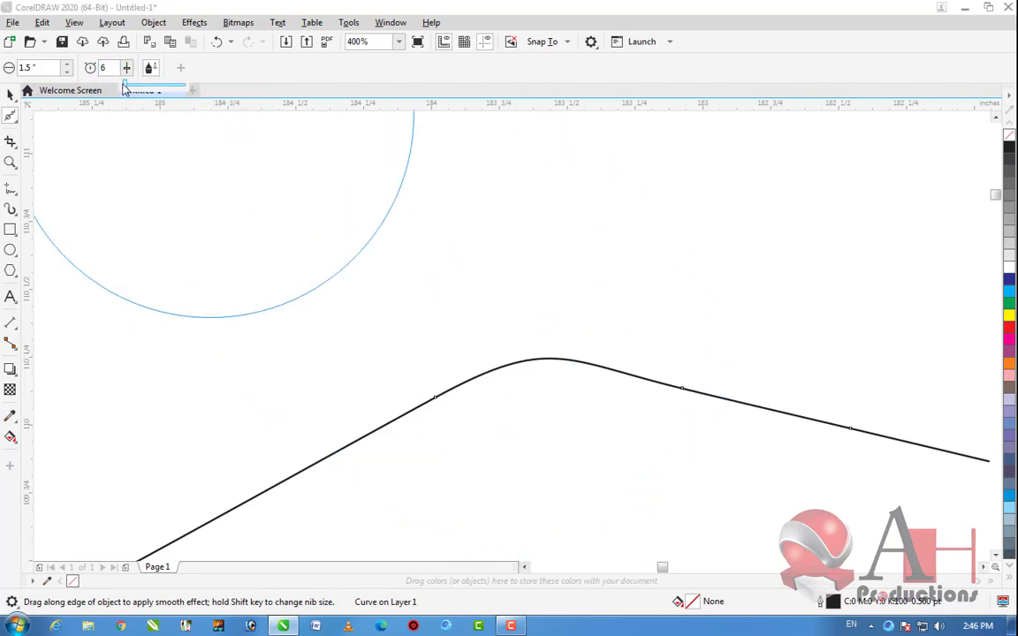
drag(127, 68, 125, 84)
click(68, 72)
click(67, 71)
click(67, 71)
mouse_move(478, 340)
mouse_down()
mouse_move(717, 393)
mouse_move(805, 425)
mouse_move(695, 398)
mouse_move(713, 325)
mouse_move(697, 400)
mouse_move(768, 370)
mouse_move(731, 396)
mouse_move(759, 375)
mouse_move(624, 371)
mouse_move(438, 393)
mouse_up()
scroll(522, 247, down, 3)
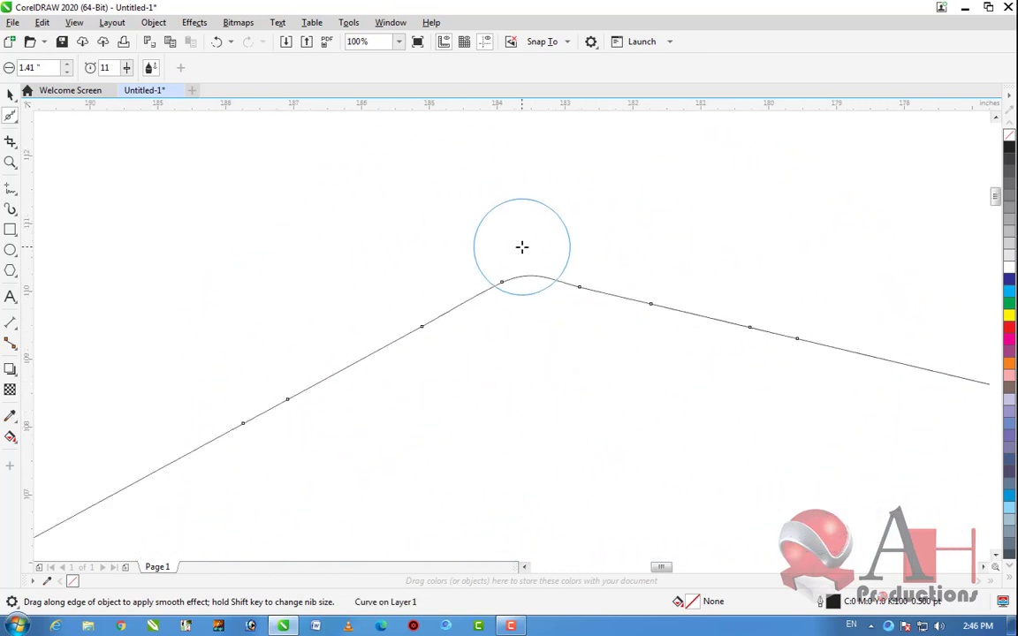
Smooth along the long slope running down from the peak and round the sharp corner where it meets the right edge
scroll(539, 265, down, 4)
scroll(566, 274, up, 3)
mouse_move(829, 344)
mouse_down()
mouse_move(956, 387)
mouse_move(864, 376)
mouse_move(909, 364)
mouse_move(966, 434)
mouse_move(941, 382)
mouse_up()
scroll(963, 407, up, 2)
scroll(886, 305, up, 1)
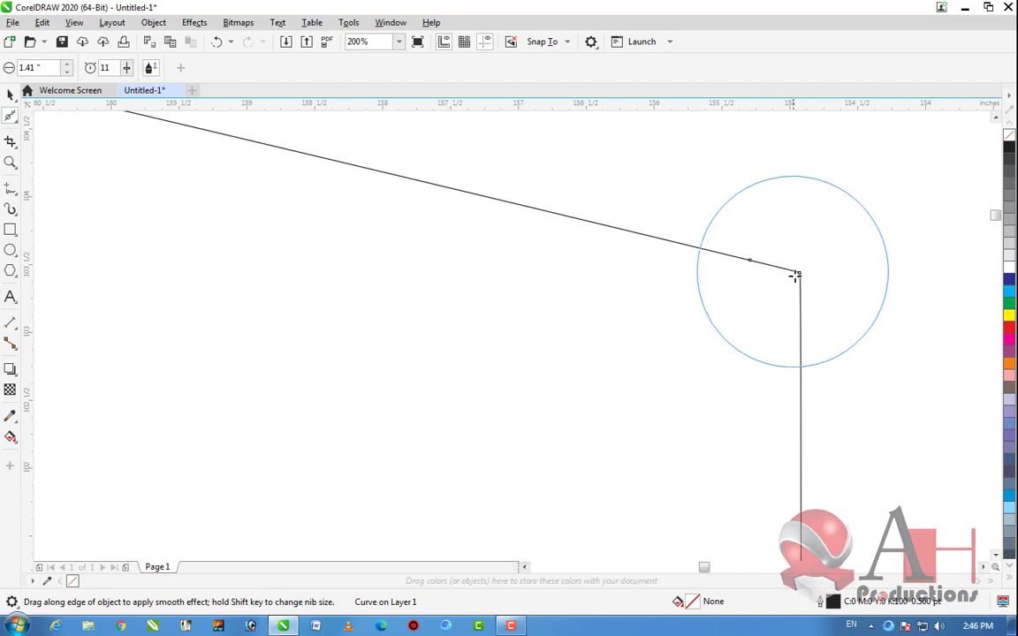
scroll(809, 289, up, 3)
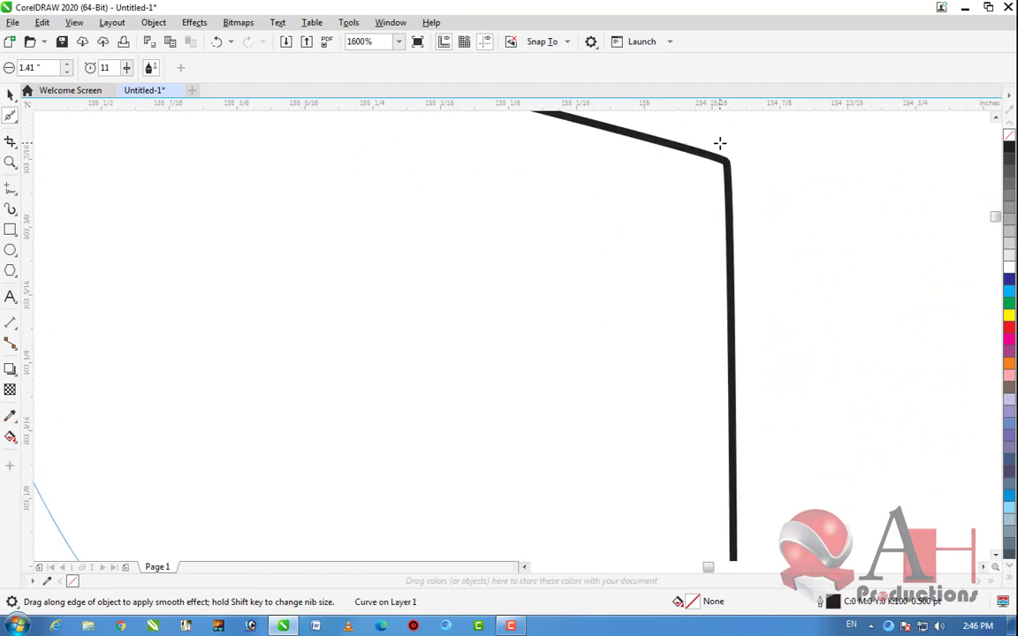
scroll(720, 143, up, 2)
scroll(743, 264, down, 7)
scroll(766, 273, up, 3)
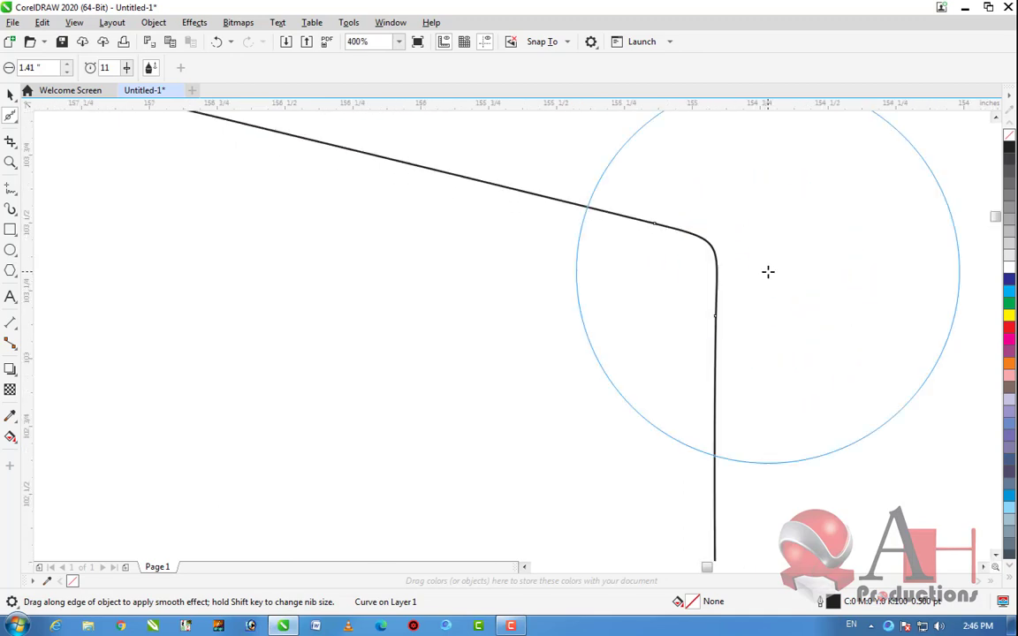
scroll(768, 271, down, 6)
scroll(620, 296, up, 1)
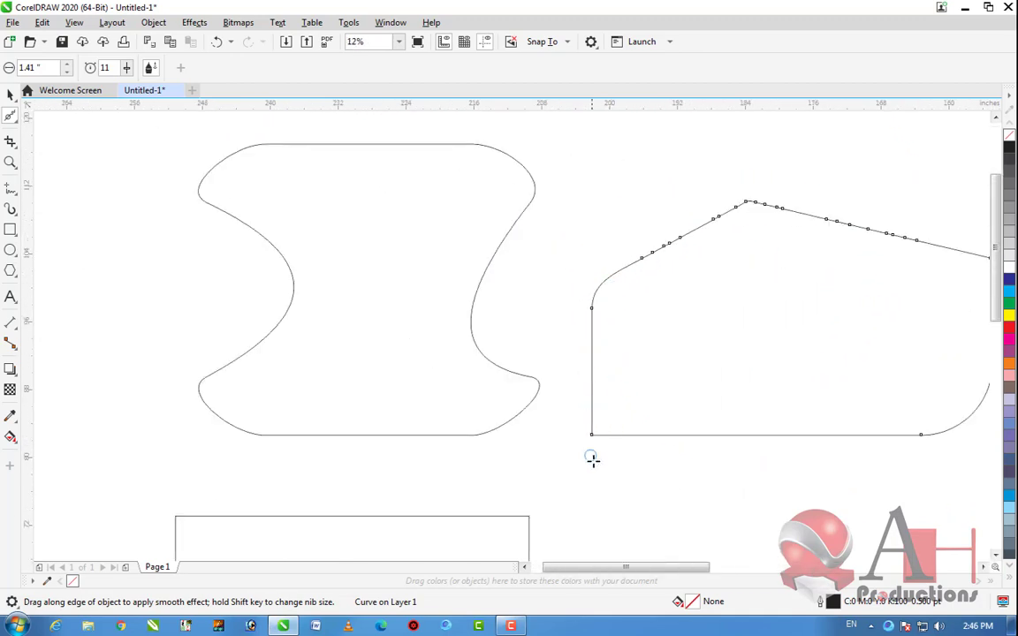
Smooth the peaked shape's sharp lower-left corner with the same nib and rate
scroll(591, 458, up, 3)
mouse_move(512, 345)
mouse_down()
mouse_move(537, 305)
mouse_move(515, 344)
mouse_move(517, 301)
mouse_move(512, 339)
mouse_move(537, 358)
mouse_move(512, 336)
mouse_move(567, 333)
mouse_move(517, 345)
mouse_up()
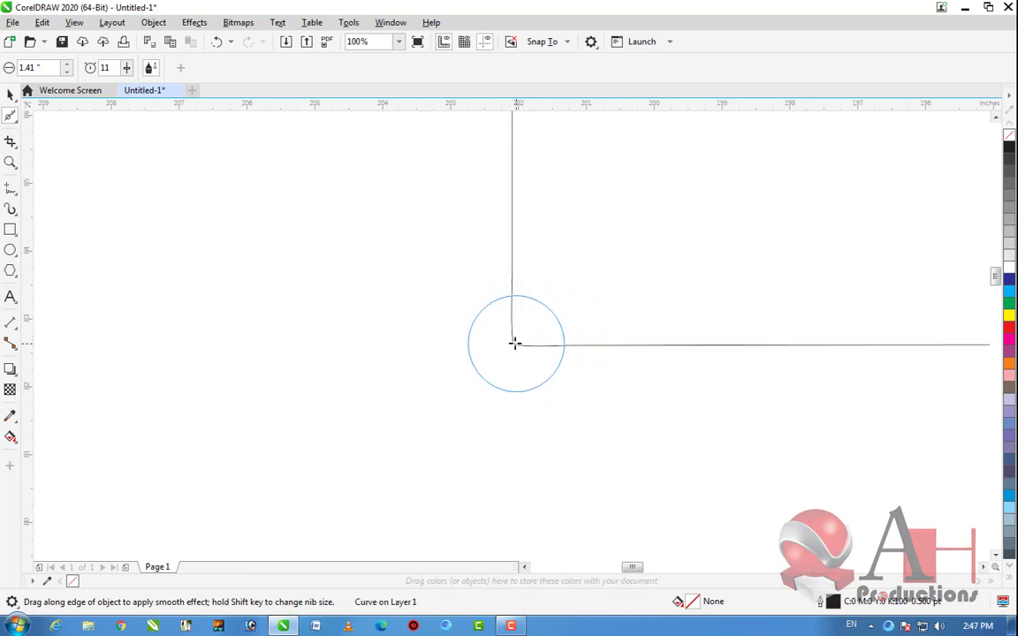
scroll(442, 357, down, 3)
scroll(929, 287, up, 2)
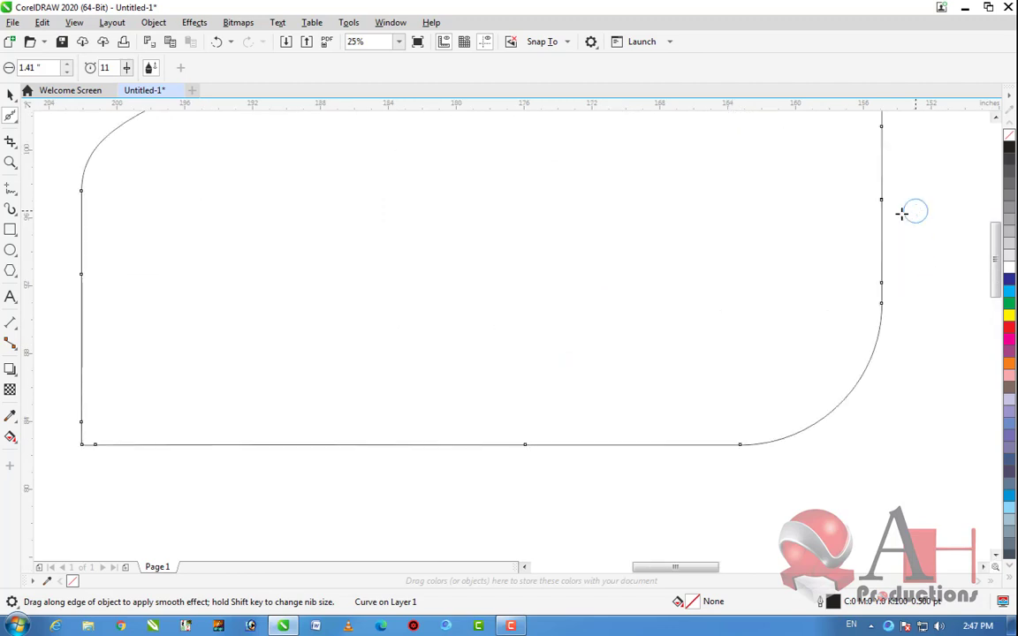
scroll(915, 211, down, 3)
Move the peaked shape into the empty space left of the hourglass-like shape and deselect it
click(11, 95)
scroll(789, 312, up, 1)
scroll(725, 278, down, 1)
scroll(729, 278, up, 1)
click(730, 279)
scroll(730, 278, down, 1)
drag(704, 291, 273, 246)
scroll(177, 199, up, 1)
scroll(341, 241, down, 1)
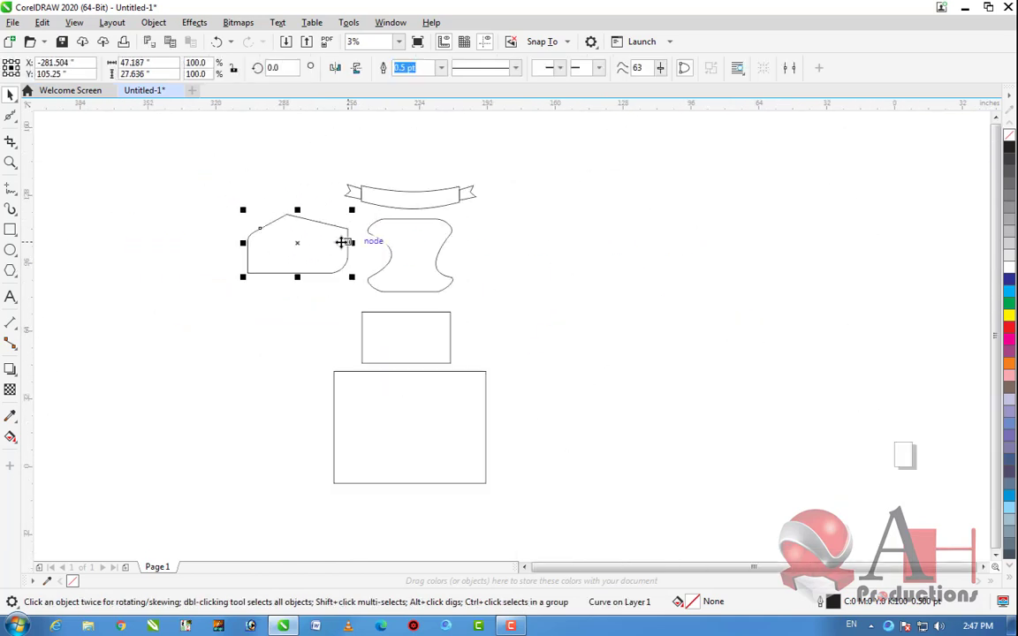
click(619, 331)
scroll(455, 321, down, 2)
scroll(351, 312, up, 1)
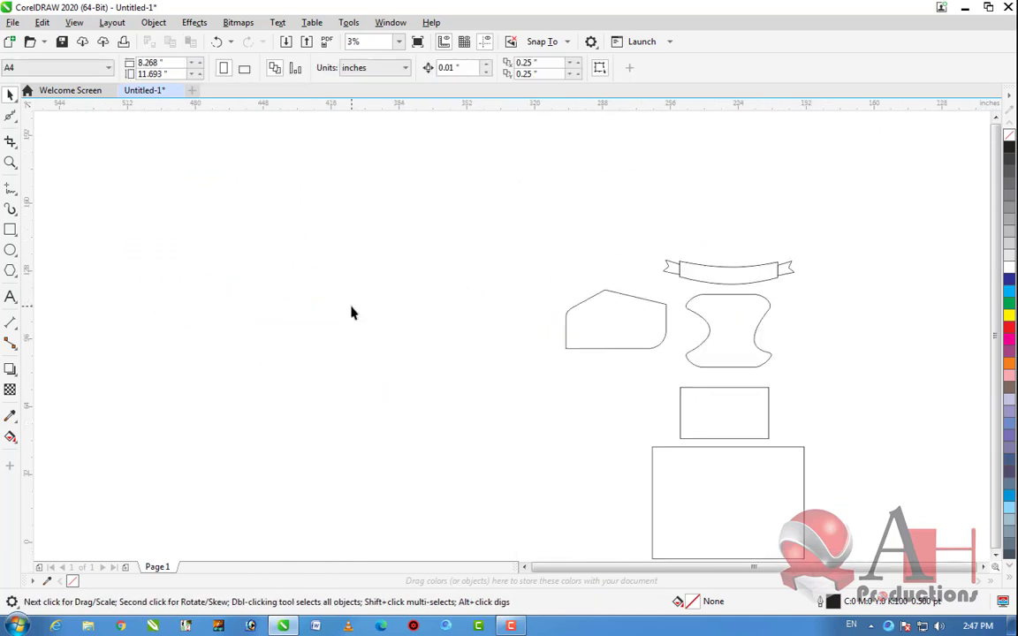
Apply the Smear tool to the peaked shape, pulling small spikes along its long upper slope and the upper right edge
click(15, 123)
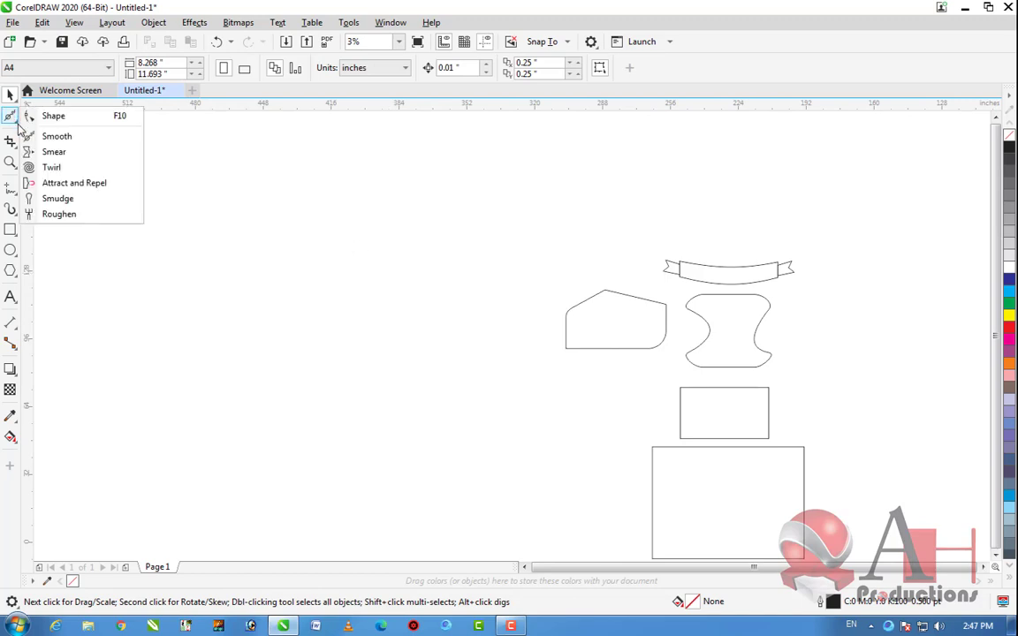
click(53, 151)
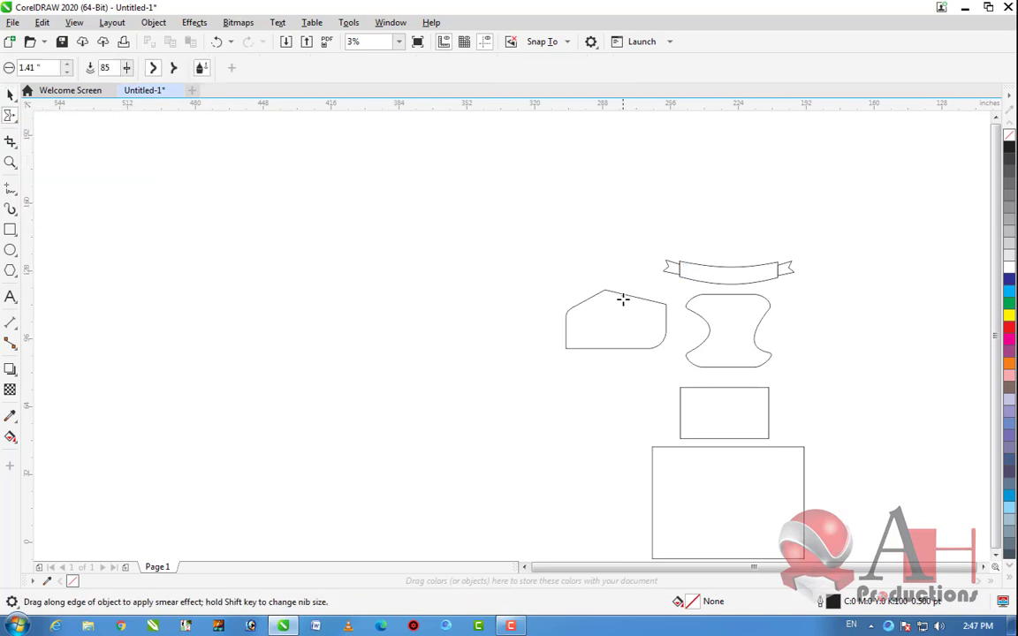
scroll(624, 298, up, 2)
click(547, 259)
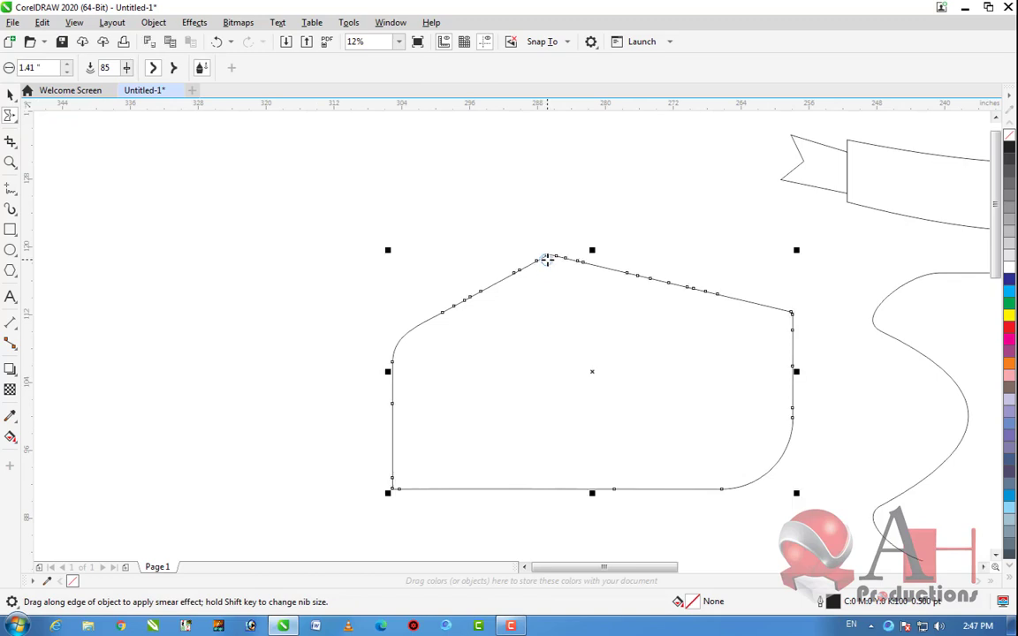
mouse_move(563, 257)
mouse_down()
mouse_move(633, 273)
mouse_move(696, 305)
mouse_move(674, 285)
mouse_move(742, 326)
mouse_move(711, 293)
mouse_move(806, 341)
mouse_move(750, 306)
mouse_move(833, 351)
mouse_move(798, 336)
mouse_move(799, 368)
mouse_up()
Smear a row of outward spikes along the peaked shape's right edge
scroll(825, 466, up, 3)
drag(730, 389, 747, 409)
drag(722, 336, 771, 359)
drag(725, 252, 845, 261)
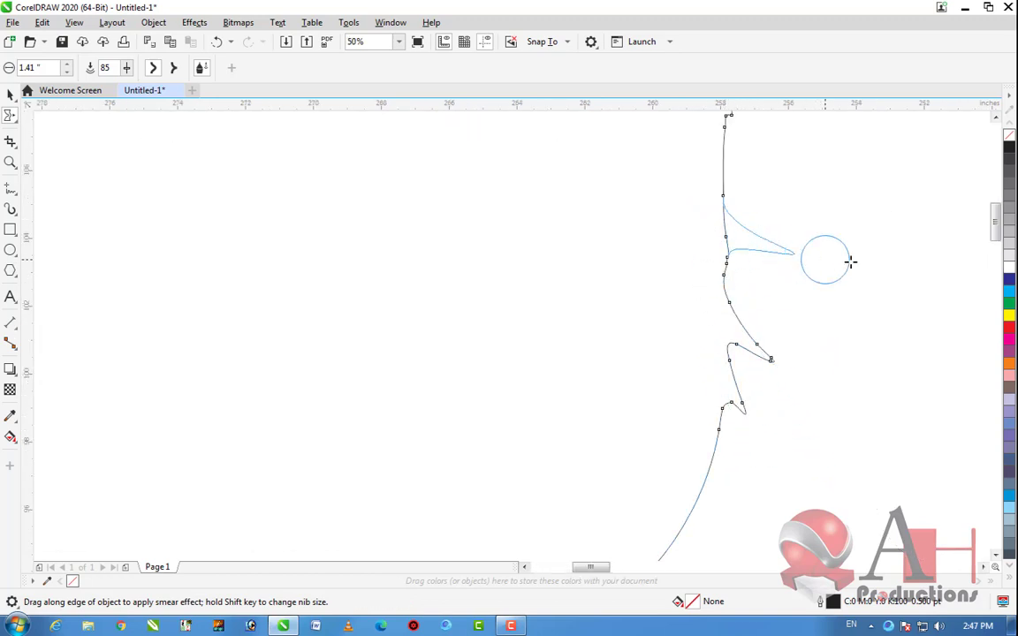
drag(731, 175, 873, 221)
scroll(858, 230, down, 3)
Smear outward spikes around the rounded lower-right corner and along the whole bottom edge
drag(817, 298, 855, 337)
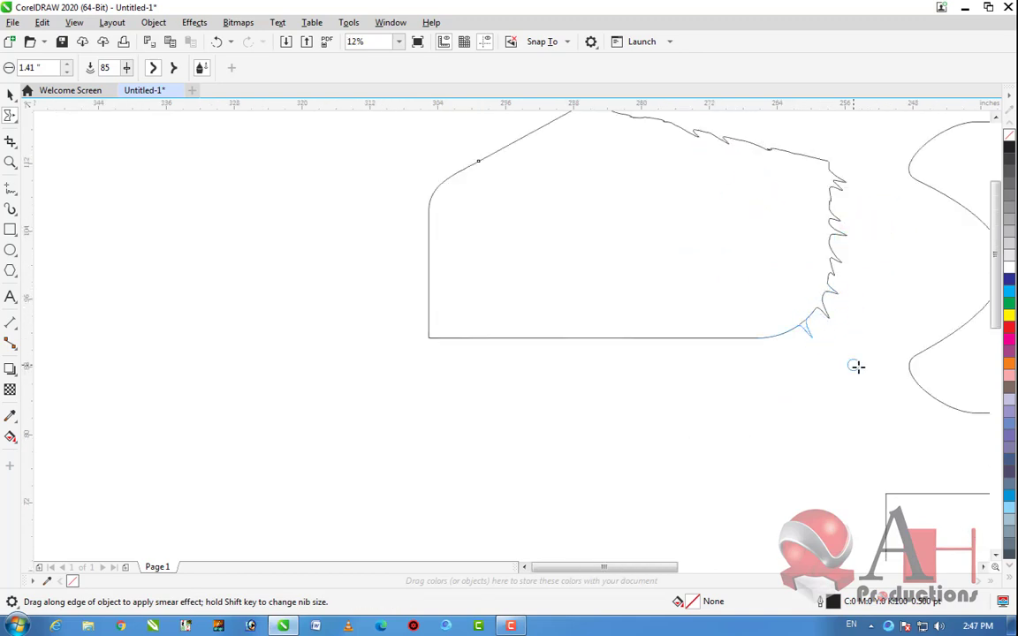
mouse_move(702, 348)
mouse_down()
mouse_move(614, 353)
mouse_move(659, 339)
mouse_move(604, 353)
mouse_move(601, 344)
mouse_move(675, 338)
mouse_move(642, 362)
mouse_move(621, 337)
mouse_move(582, 343)
mouse_up()
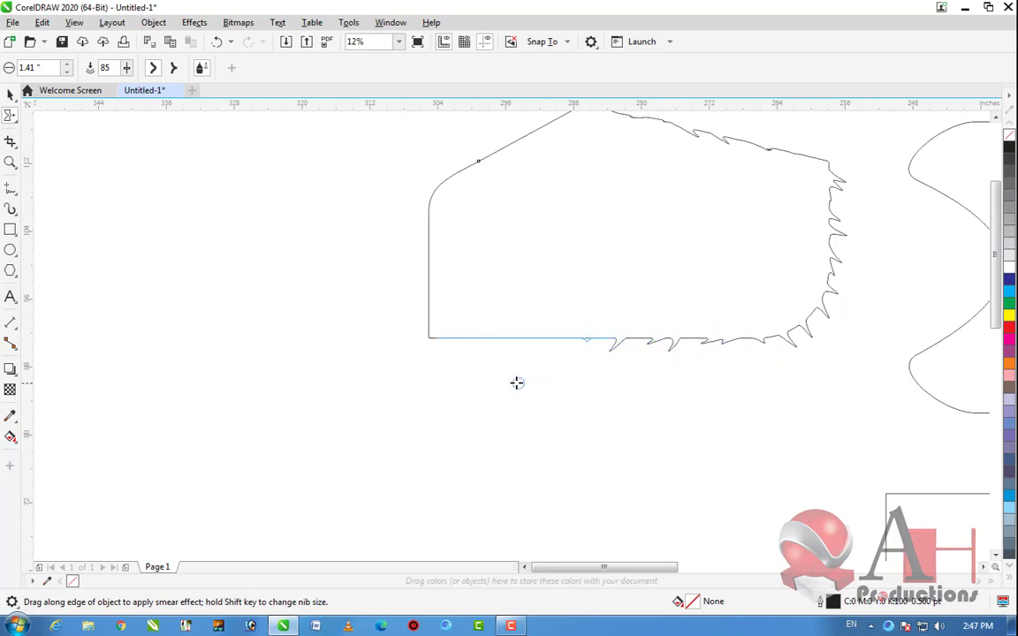
scroll(541, 336, up, 2)
mouse_move(586, 336)
mouse_down()
mouse_move(506, 378)
mouse_move(572, 344)
mouse_move(459, 350)
mouse_move(475, 340)
mouse_move(383, 339)
mouse_move(291, 353)
mouse_up()
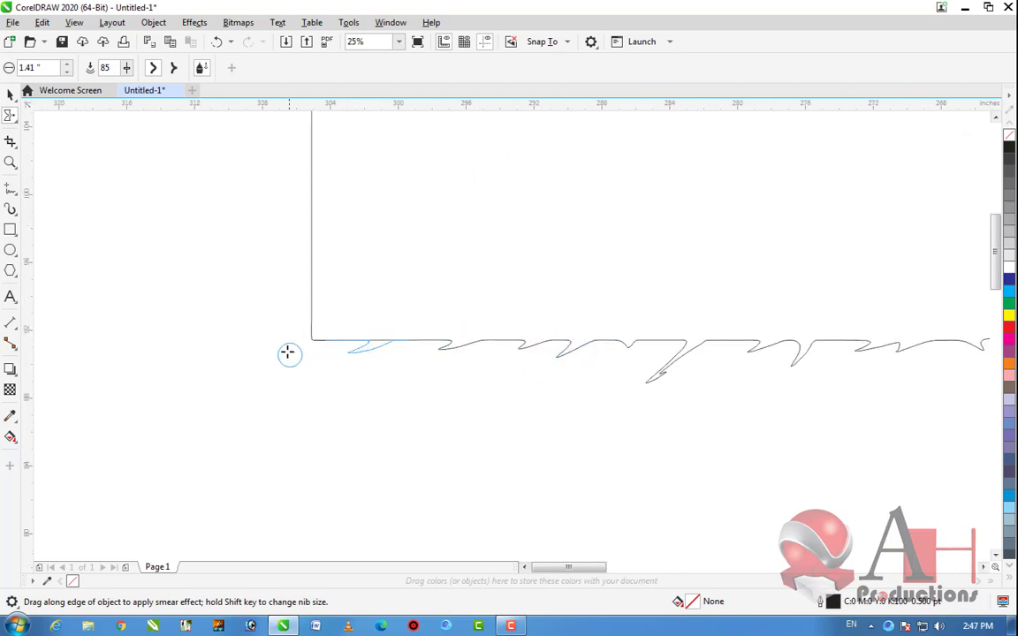
Smear outward spikes up the peaked shape's left edge
drag(313, 310, 284, 235)
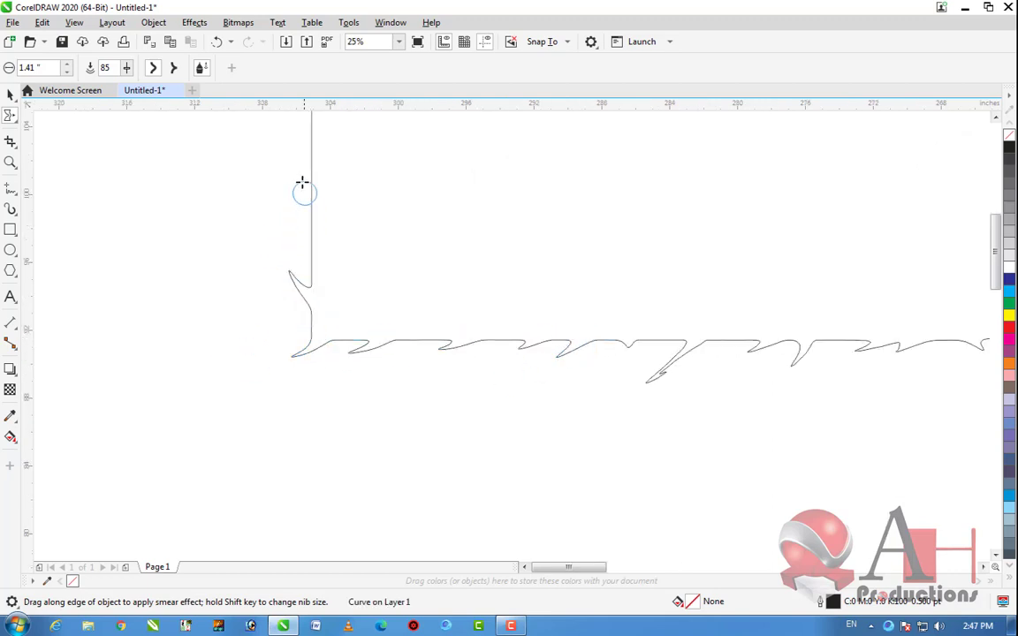
drag(327, 220, 286, 193)
drag(318, 159, 270, 132)
scroll(410, 314, down, 4)
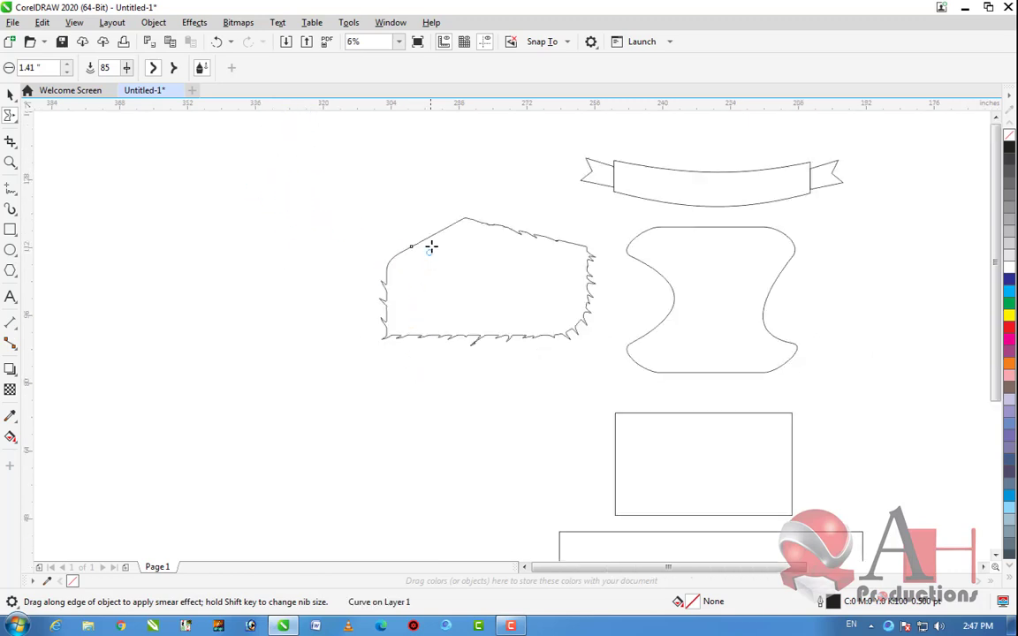
Smear spikes along the rounded upper-left corner and short slope, over the peak and down the long slope to the right corner
scroll(429, 250, up, 2)
mouse_move(344, 290)
mouse_down()
mouse_move(332, 253)
mouse_move(364, 264)
mouse_move(398, 233)
mouse_up()
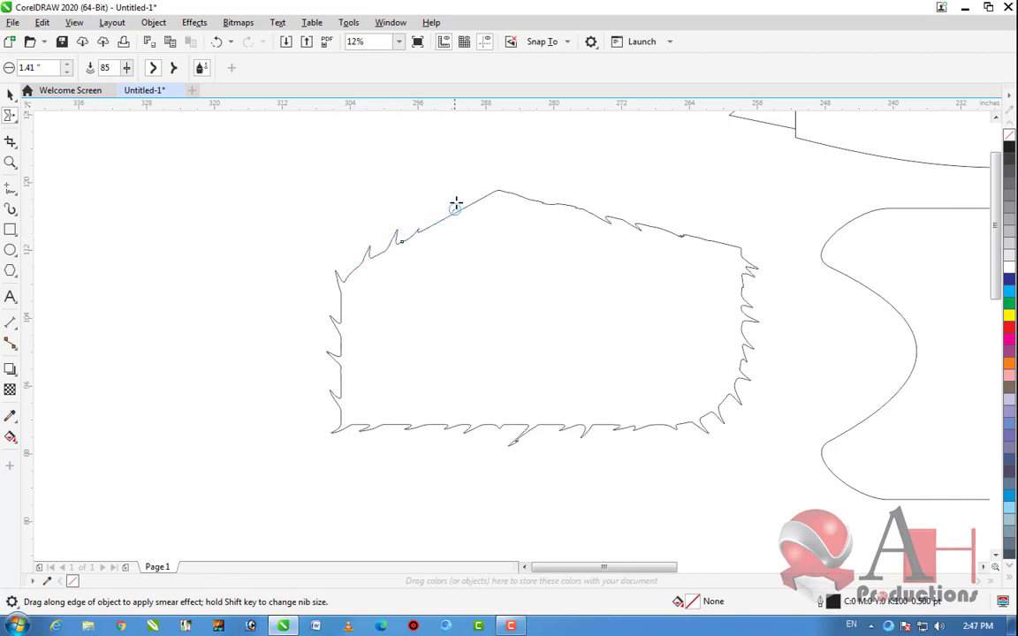
mouse_move(476, 195)
mouse_down()
mouse_move(554, 193)
mouse_move(561, 213)
mouse_up()
scroll(450, 279, down, 3)
scroll(507, 263, up, 3)
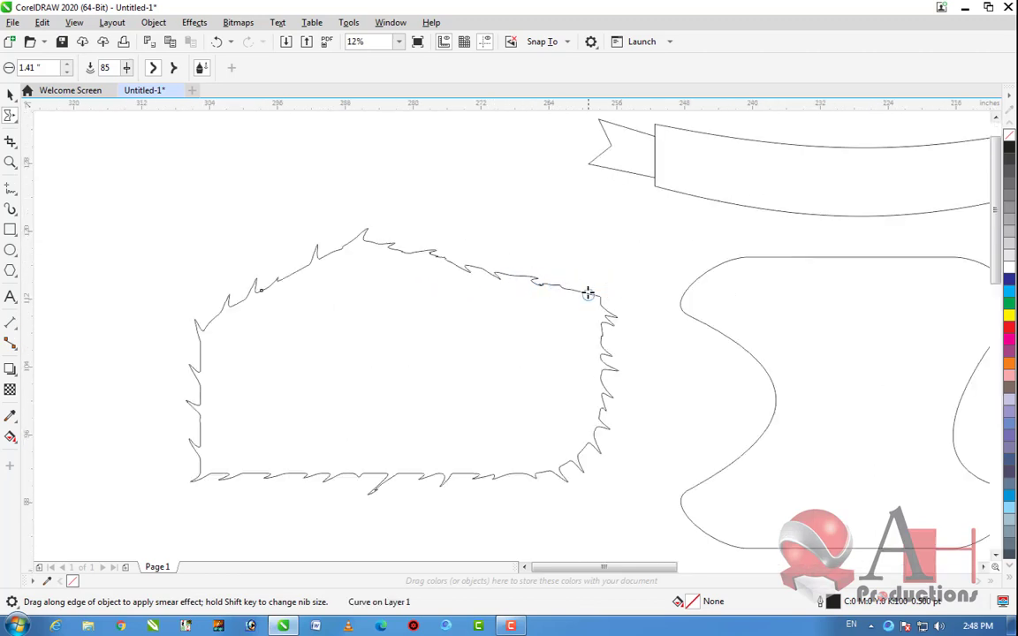
scroll(501, 298, down, 2)
scroll(513, 300, up, 1)
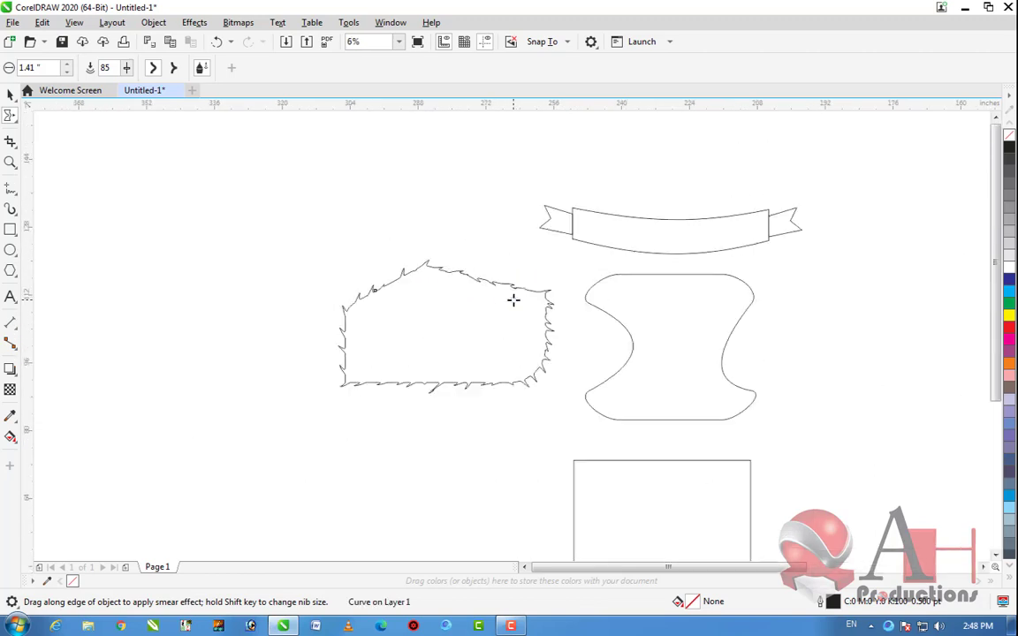
Move the spiky shape farther left and upward, away from the banner and the other shapes
click(11, 94)
drag(467, 358, 350, 307)
scroll(302, 268, up, 1)
scroll(522, 297, up, 1)
scroll(451, 254, down, 2)
scroll(638, 297, up, 1)
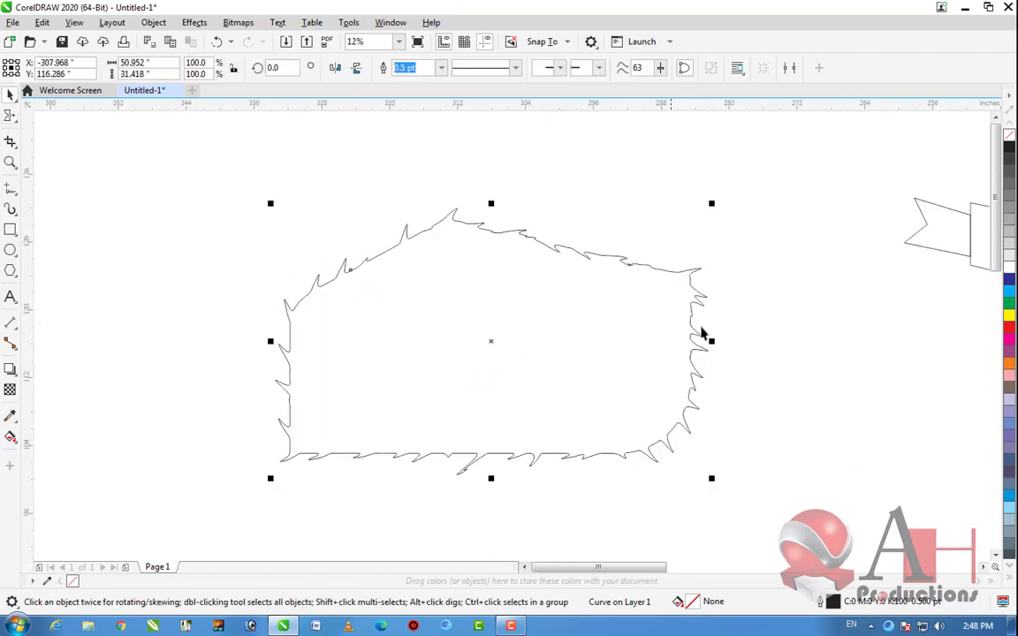
drag(455, 350, 363, 325)
scroll(541, 325, down, 1)
scroll(511, 295, up, 1)
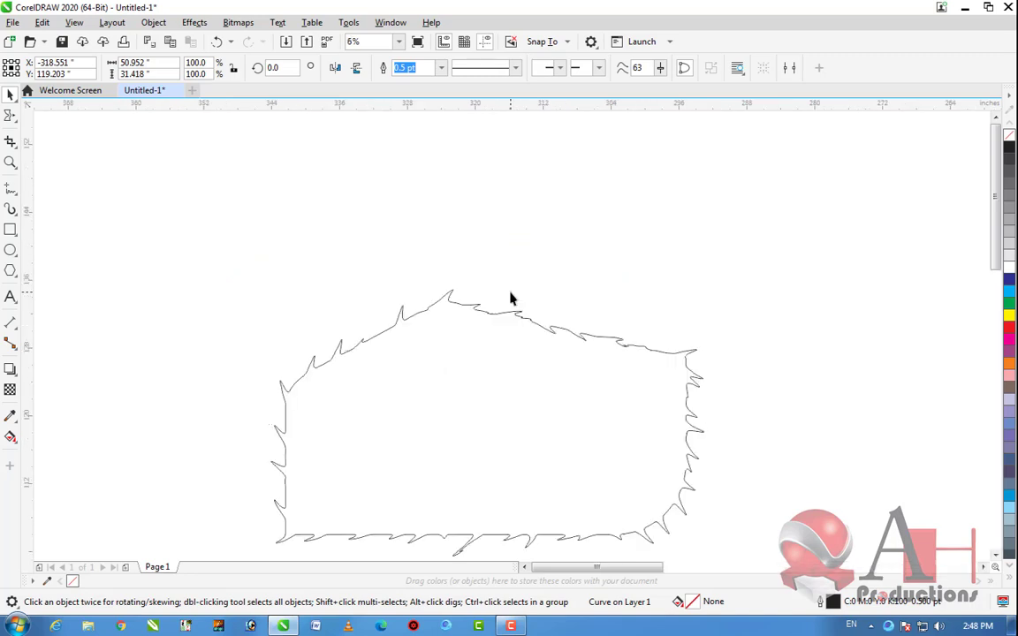
drag(513, 404, 516, 323)
scroll(453, 317, down, 2)
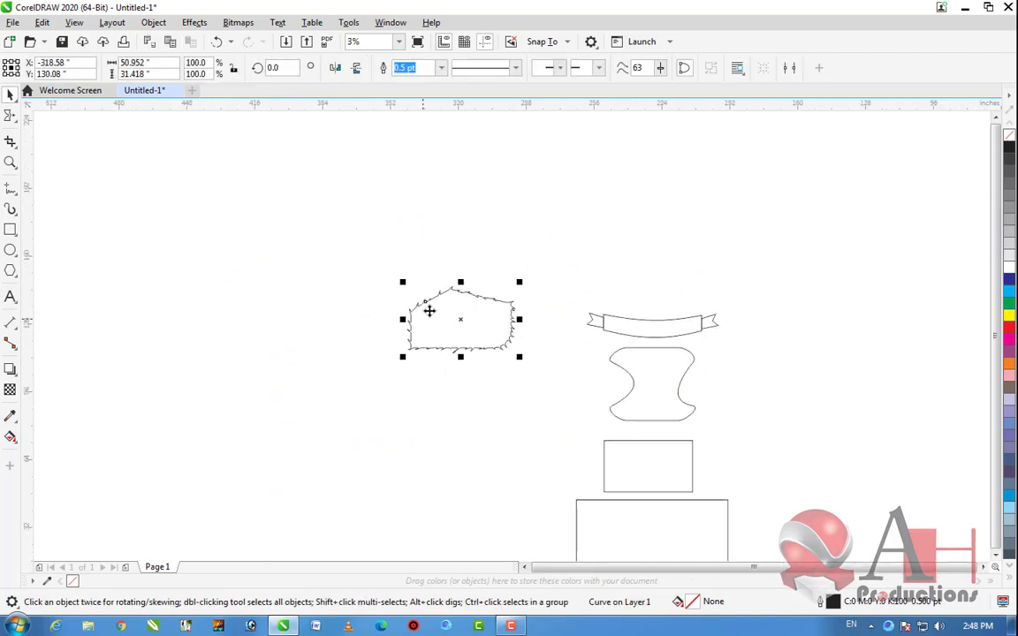
scroll(493, 296, up, 1)
scroll(387, 353, up, 1)
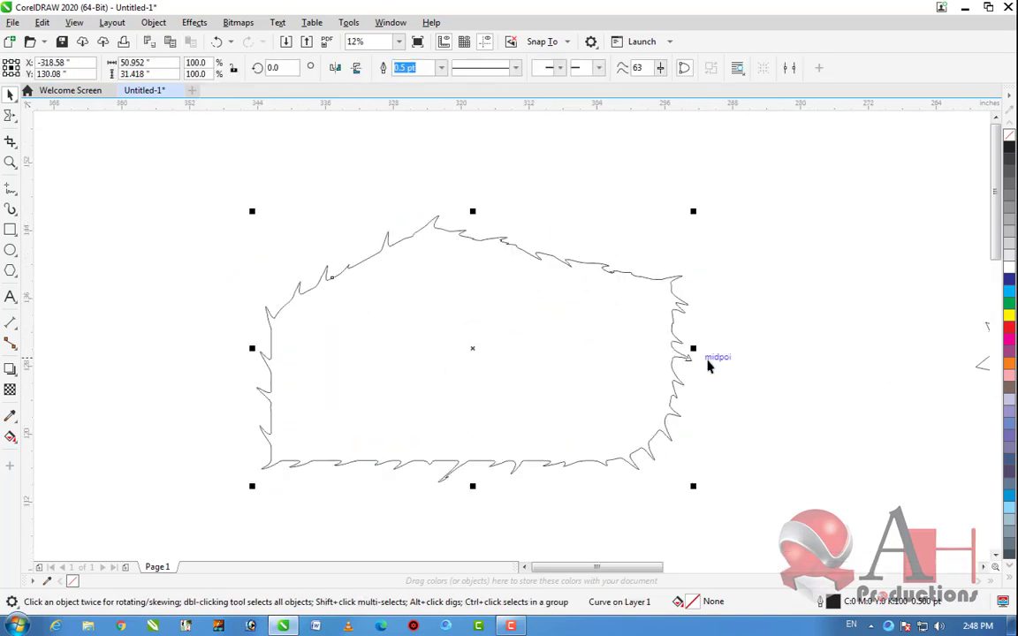
Try a yellow fill with no outline on the spiky shape, and undo both changes
click(1009, 315)
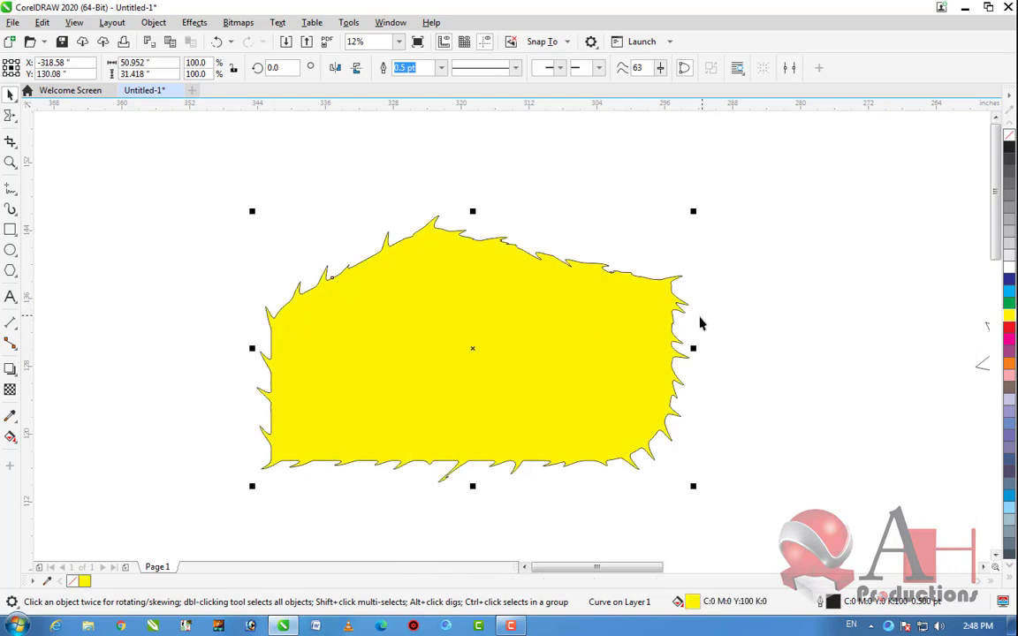
right_click(1009, 134)
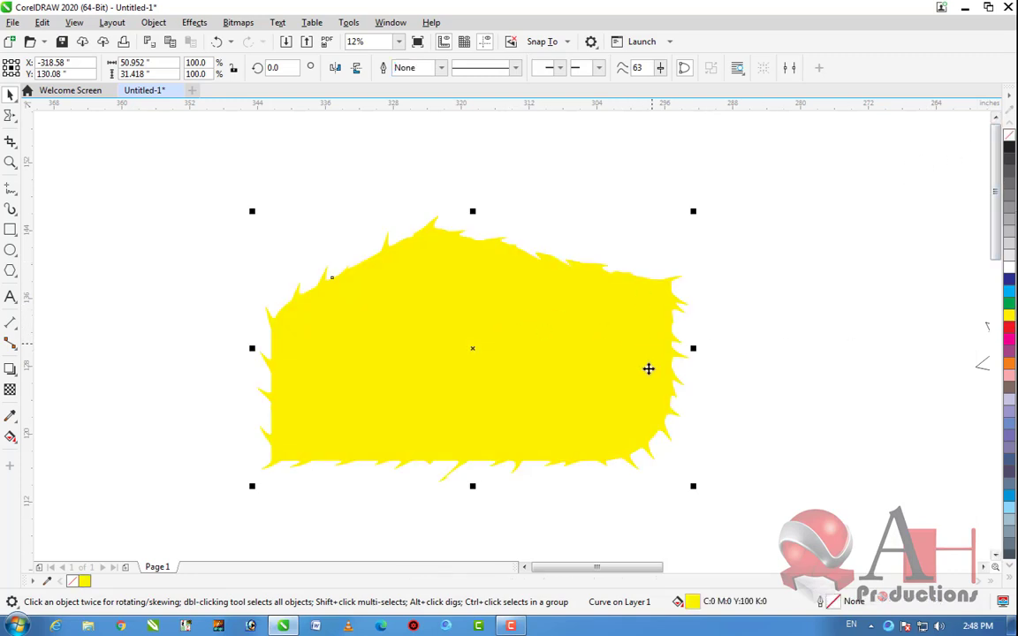
key(ctrl+z)
key(ctrl+z)
Move the spiky shape directly above the ribbon banner, in line with the other shapes
scroll(454, 329, down, 2)
drag(454, 328, 647, 271)
scroll(653, 256, up, 2)
scroll(654, 256, down, 2)
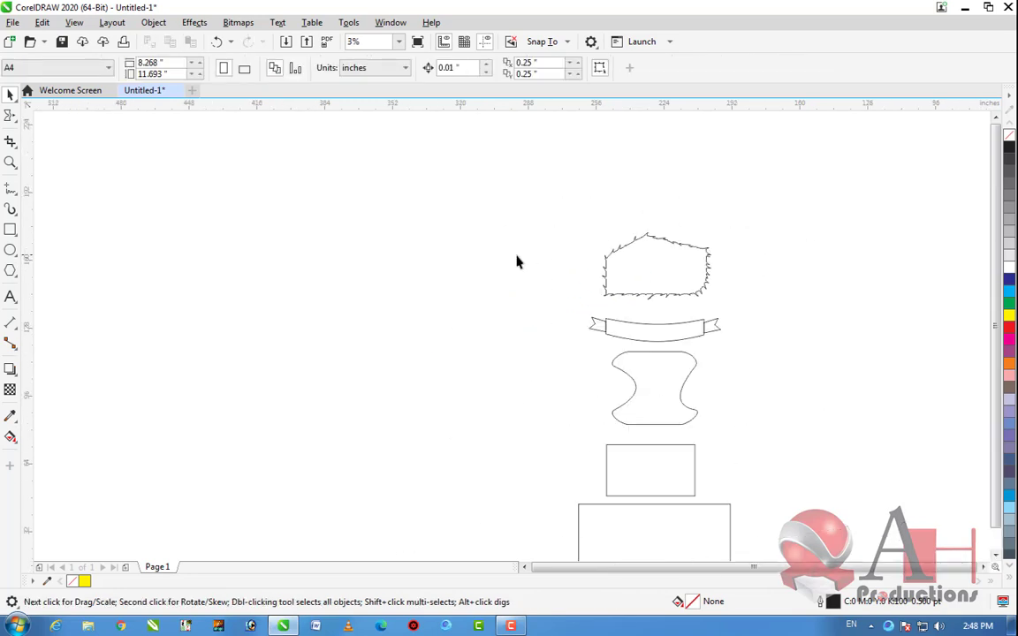
click(17, 121)
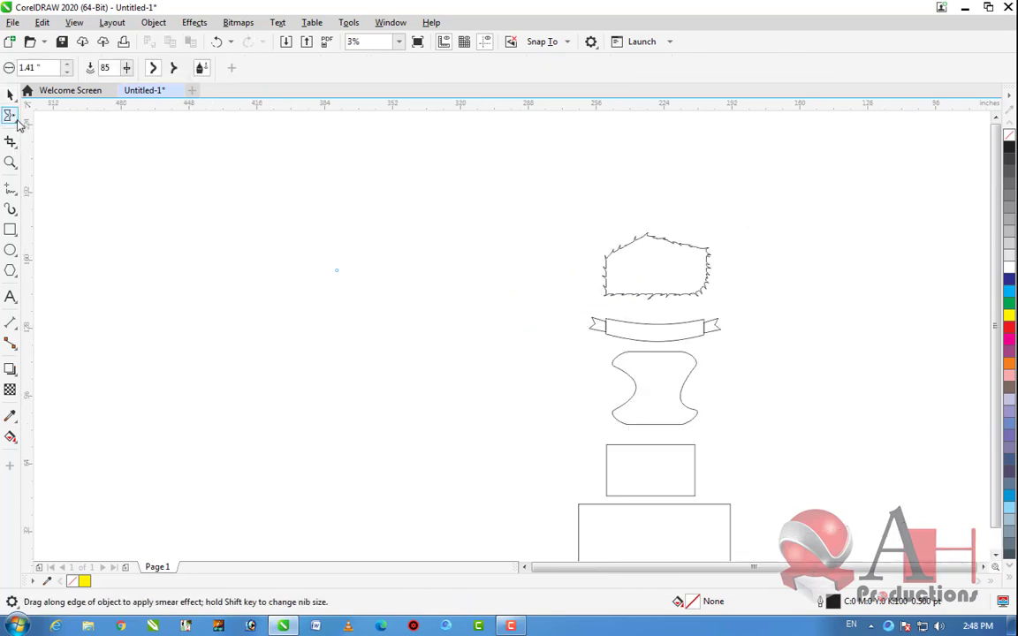
click(17, 121)
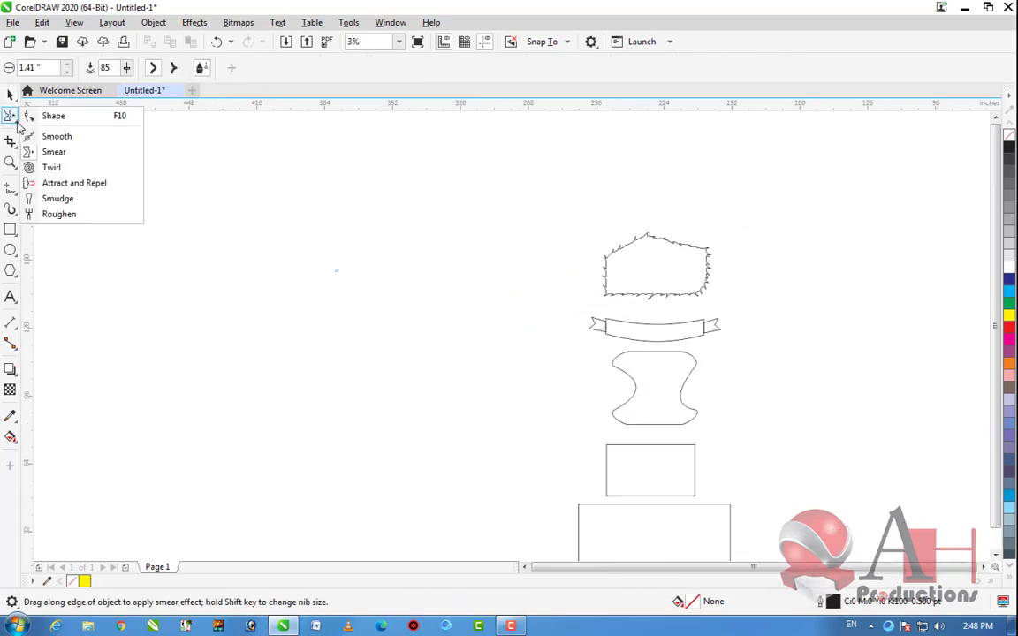
click(50, 168)
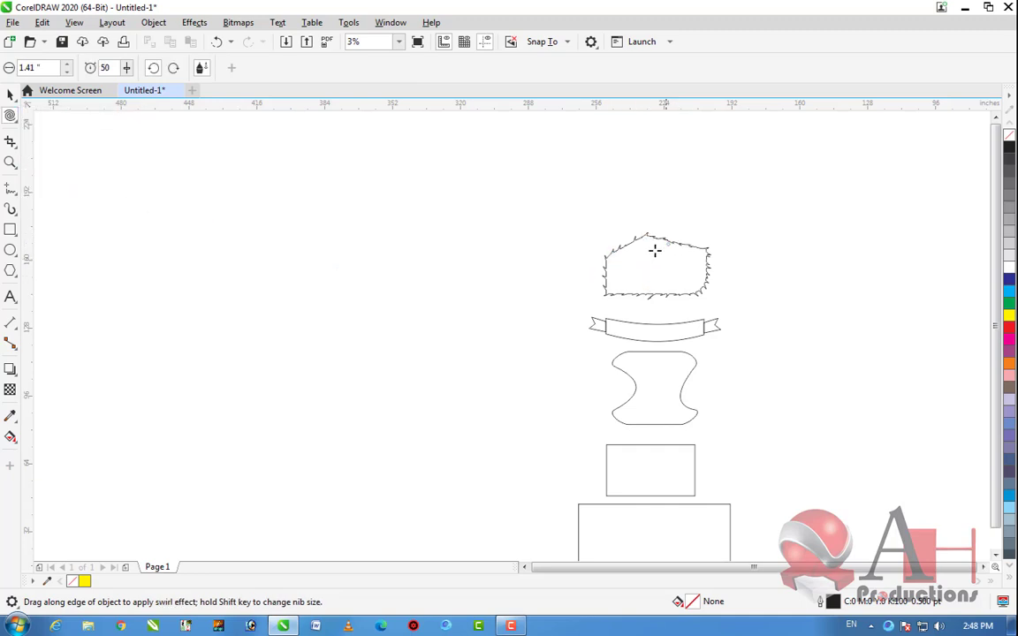
scroll(676, 242, up, 5)
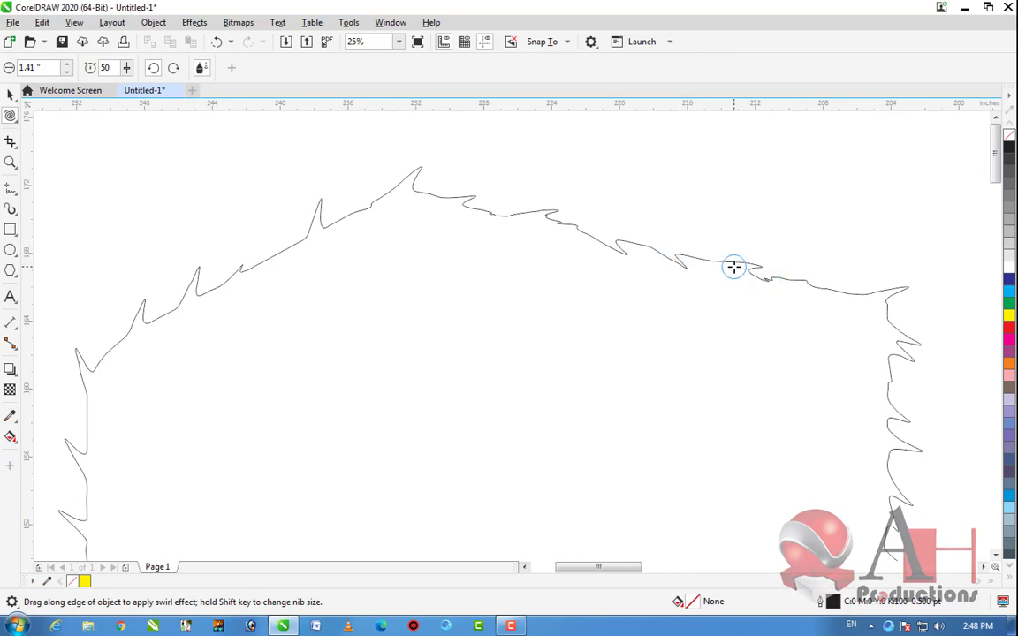
scroll(752, 271, down, 3)
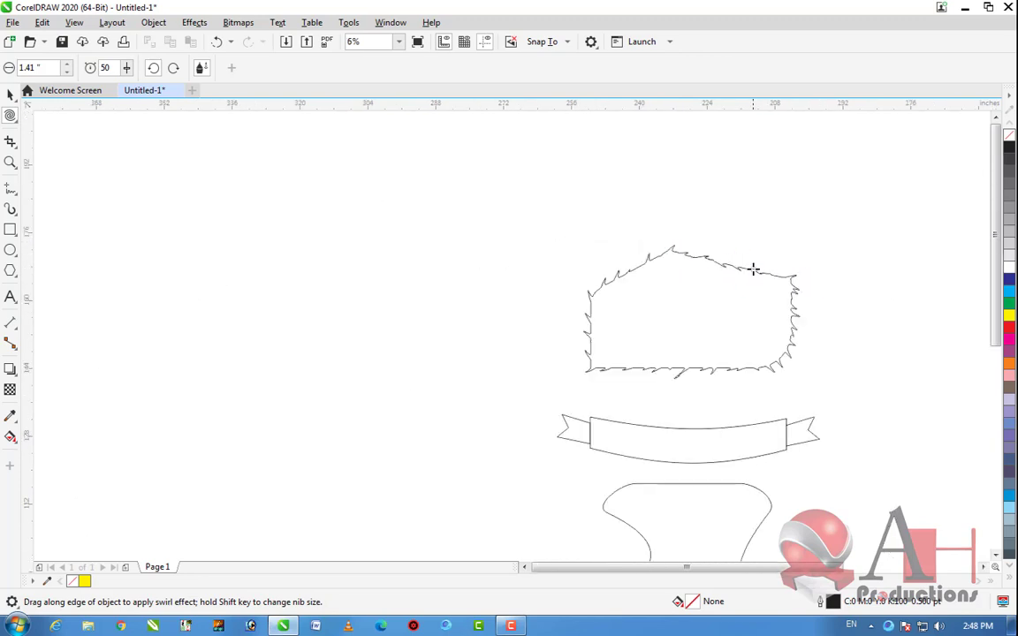
scroll(762, 270, up, 4)
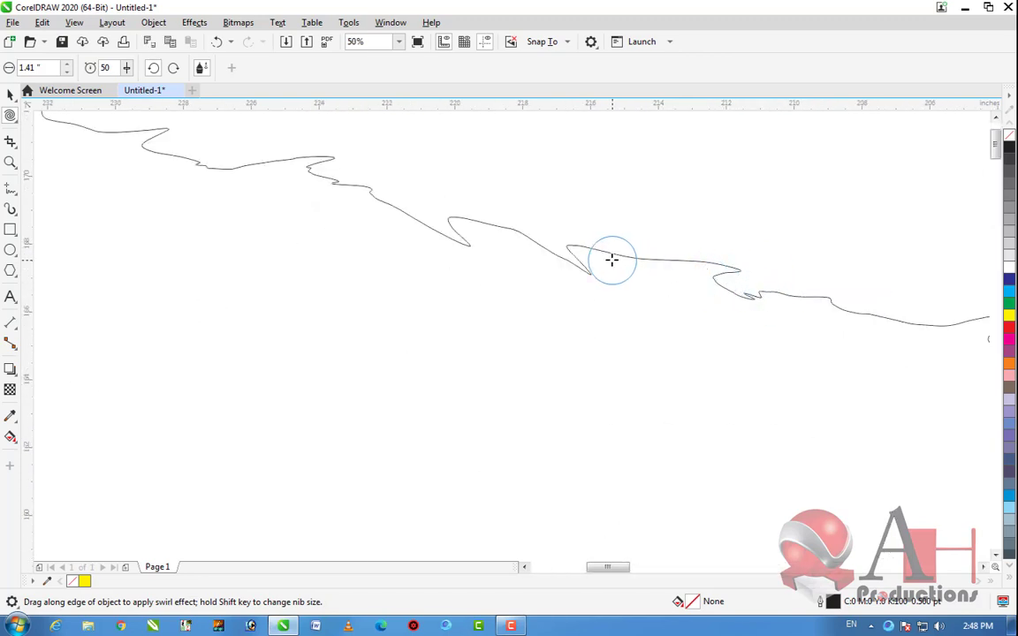
scroll(611, 256, down, 3)
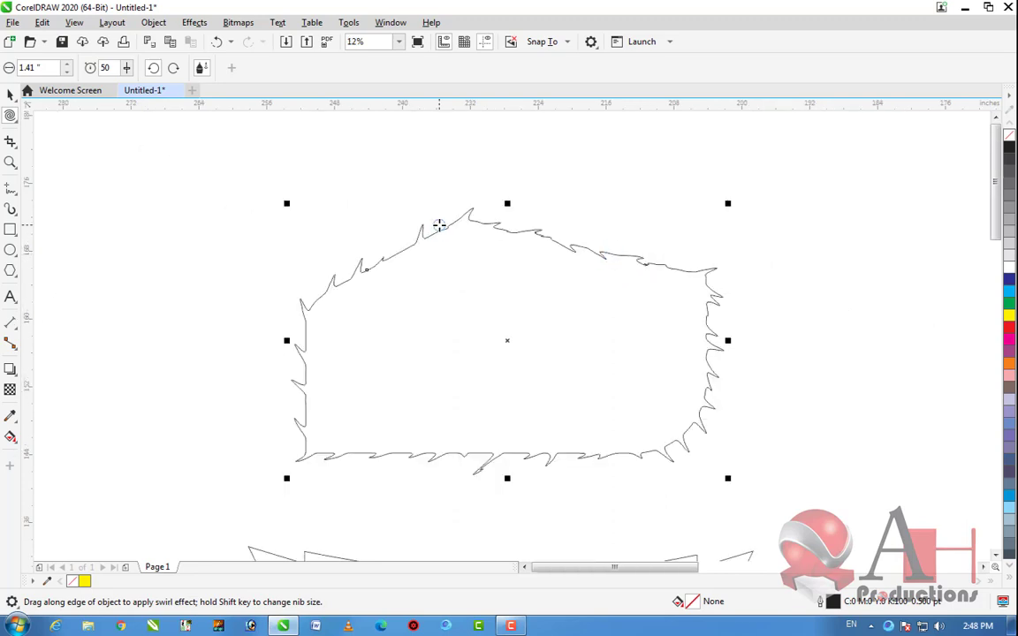
key(Escape)
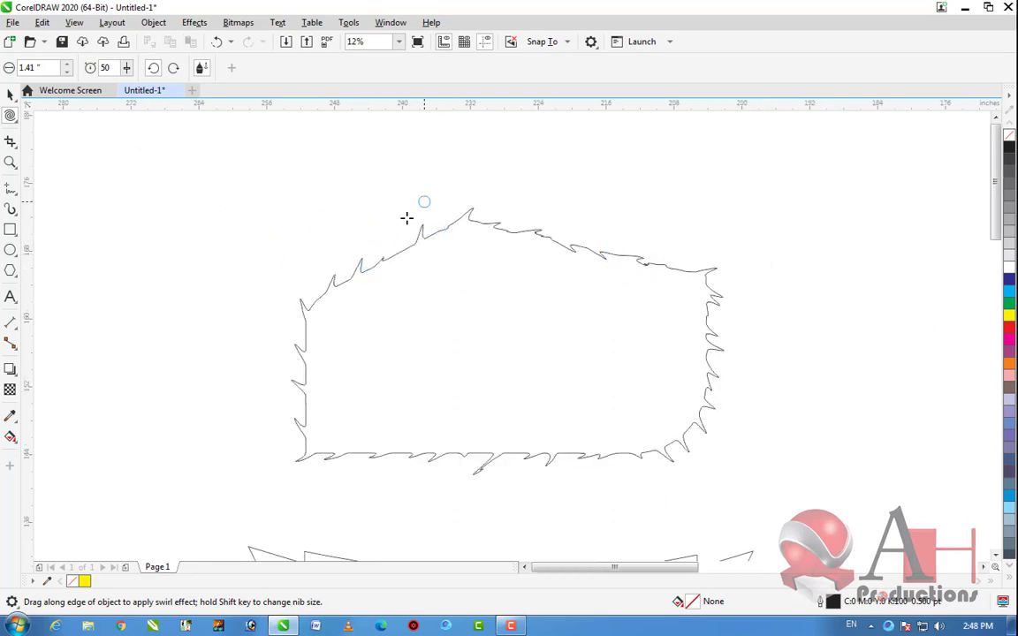
click(11, 115)
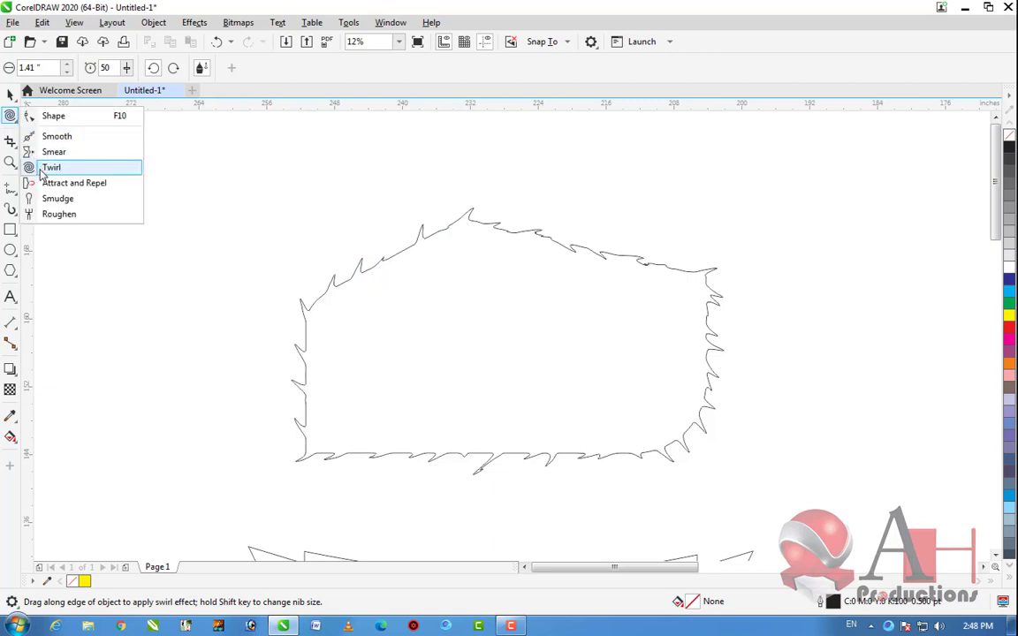
click(54, 199)
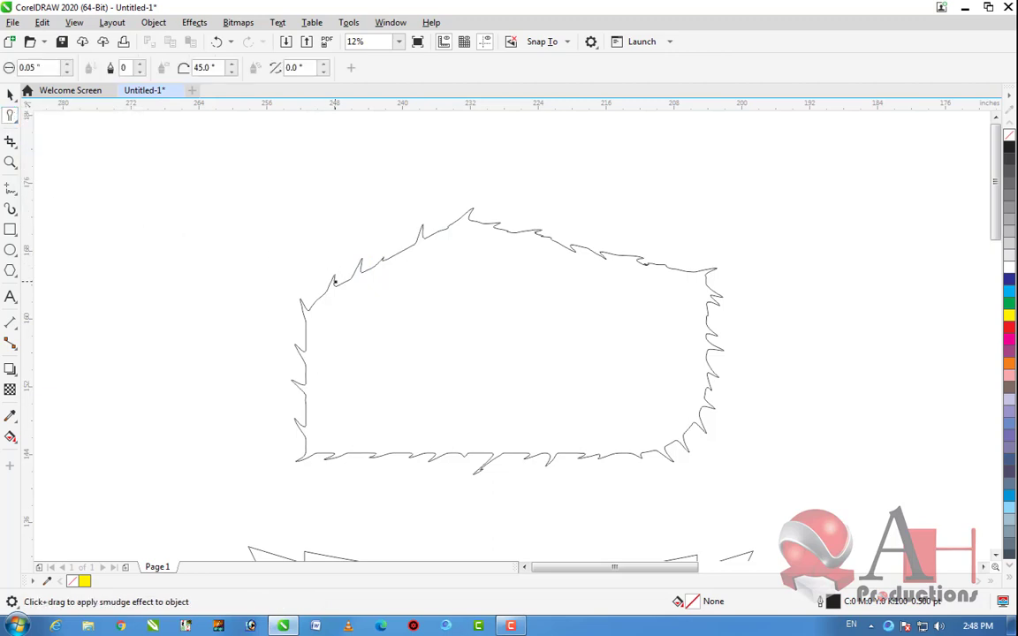
click(11, 95)
Try to crop the unfilled spiky shape to a rectangle over its right half with the Crop tool
click(15, 151)
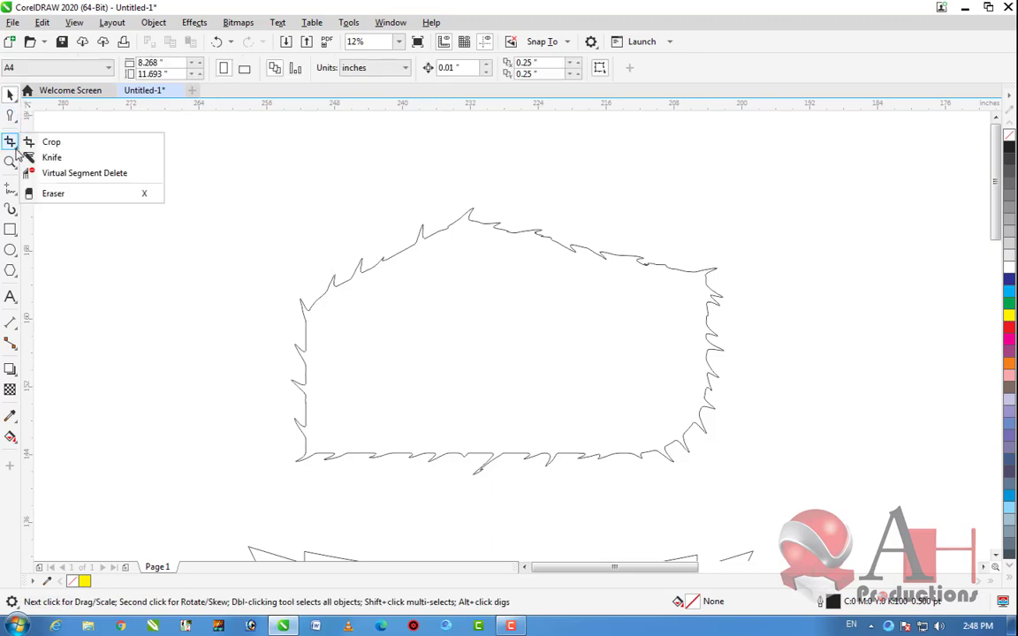
click(52, 143)
scroll(265, 214, down, 3)
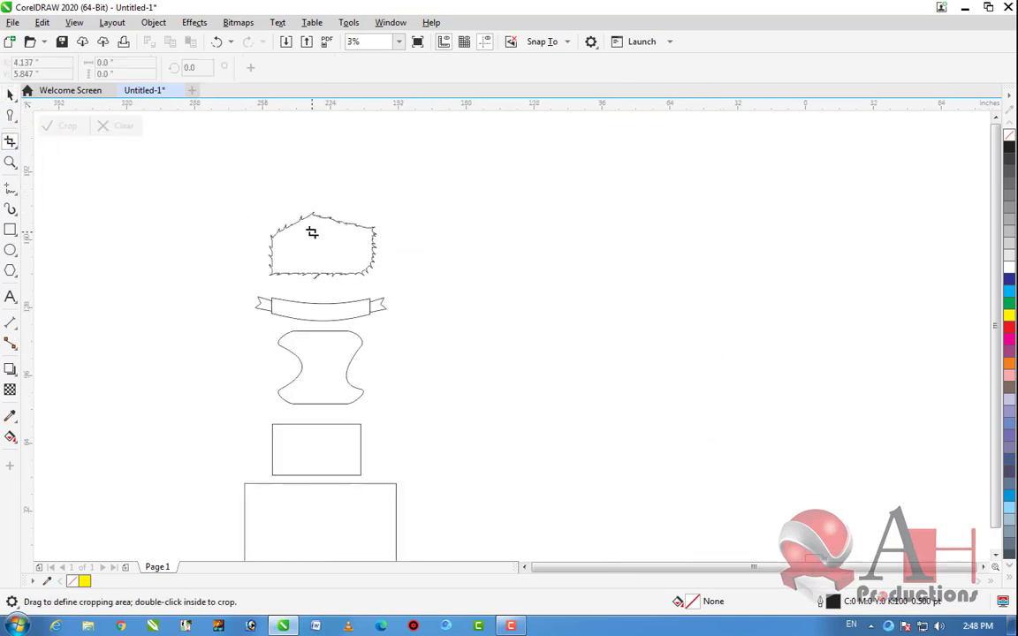
drag(387, 243, 461, 252)
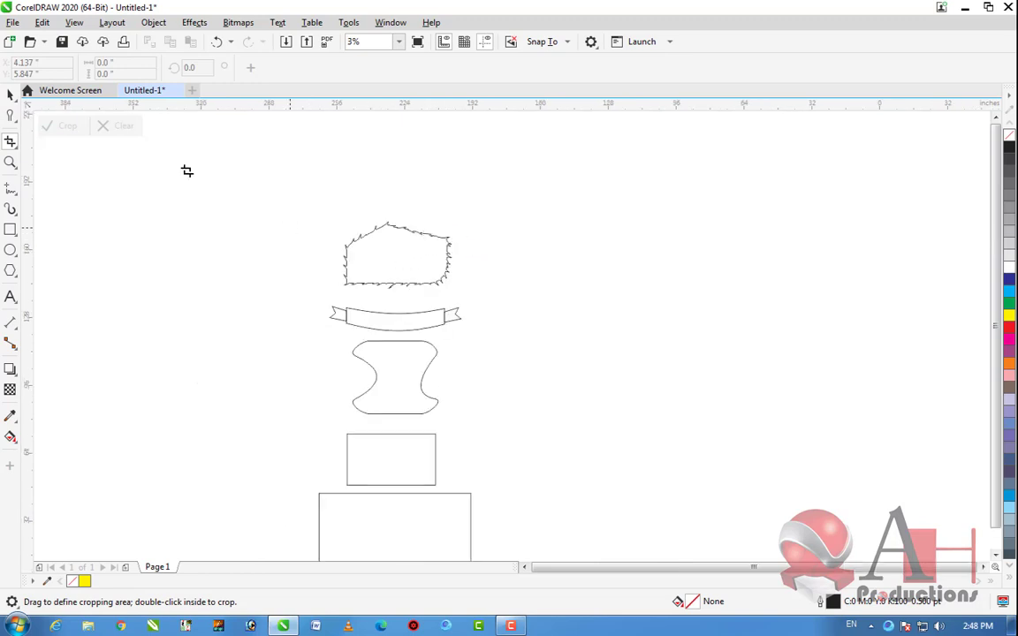
click(10, 95)
click(451, 258)
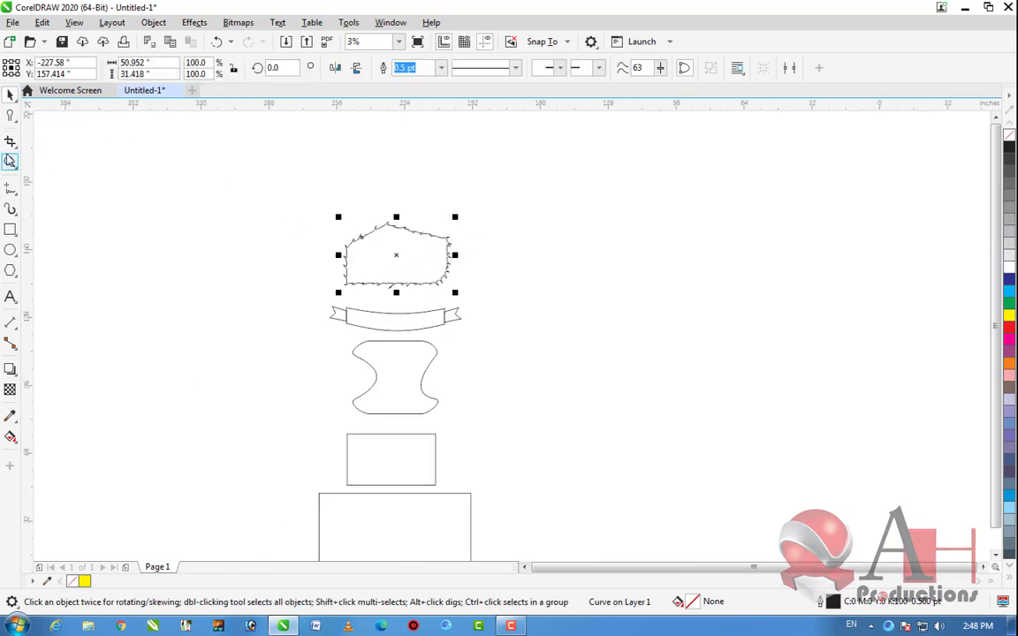
click(10, 142)
drag(402, 217, 488, 289)
double_click(439, 261)
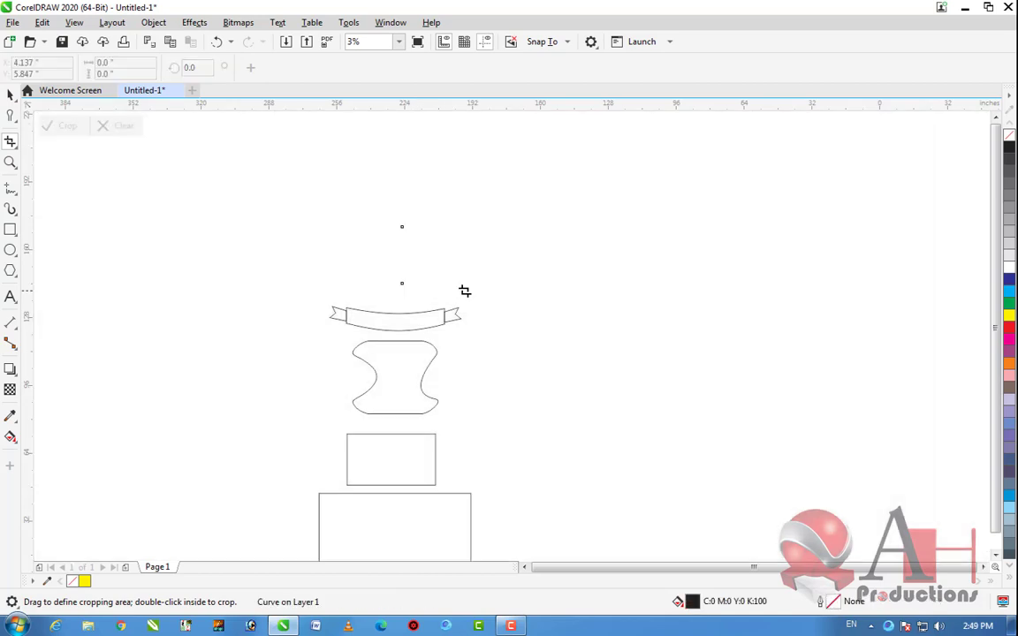
Undo the crop of the spiky shape
scroll(402, 256, up, 2)
scroll(466, 273, down, 3)
scroll(427, 357, up, 3)
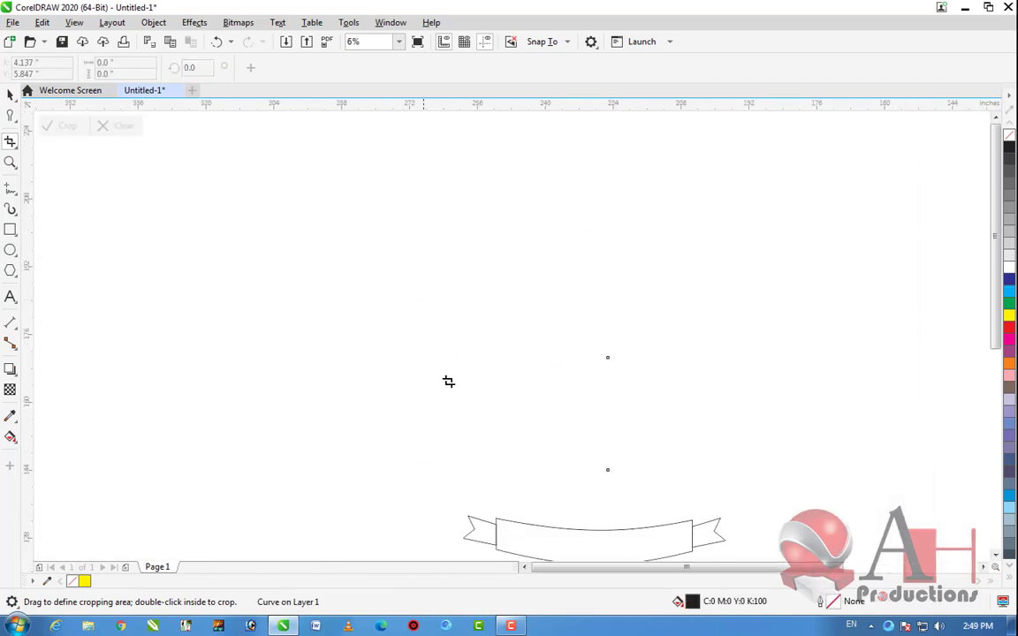
scroll(672, 420, down, 1)
key(ctrl+z)
scroll(503, 351, down, 2)
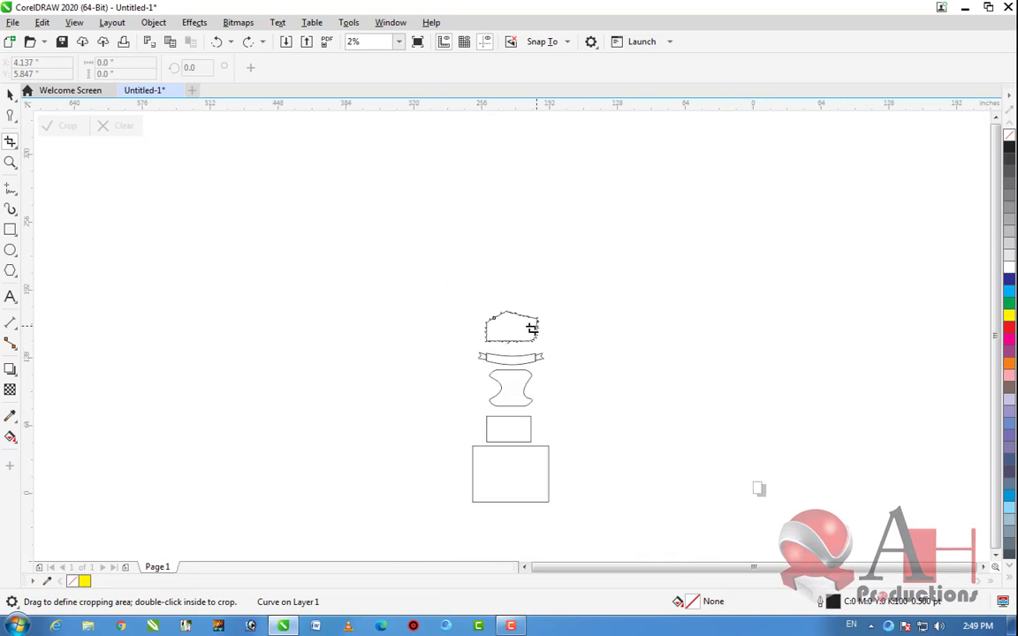
Select the spiky shape above the banner and fill it with yellow
click(7, 95)
scroll(533, 353, up, 2)
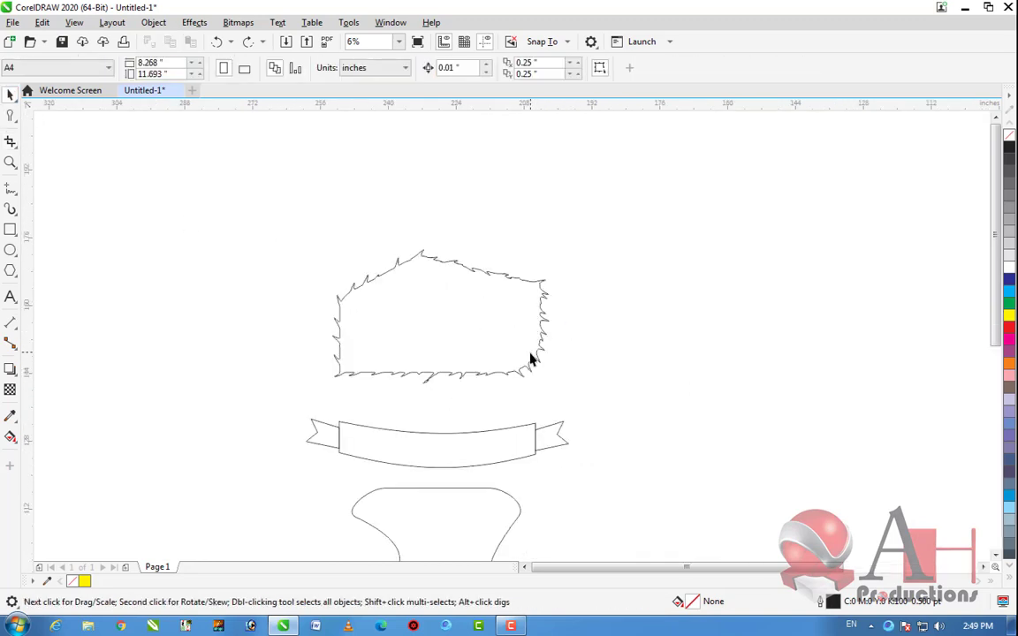
click(533, 359)
click(1008, 318)
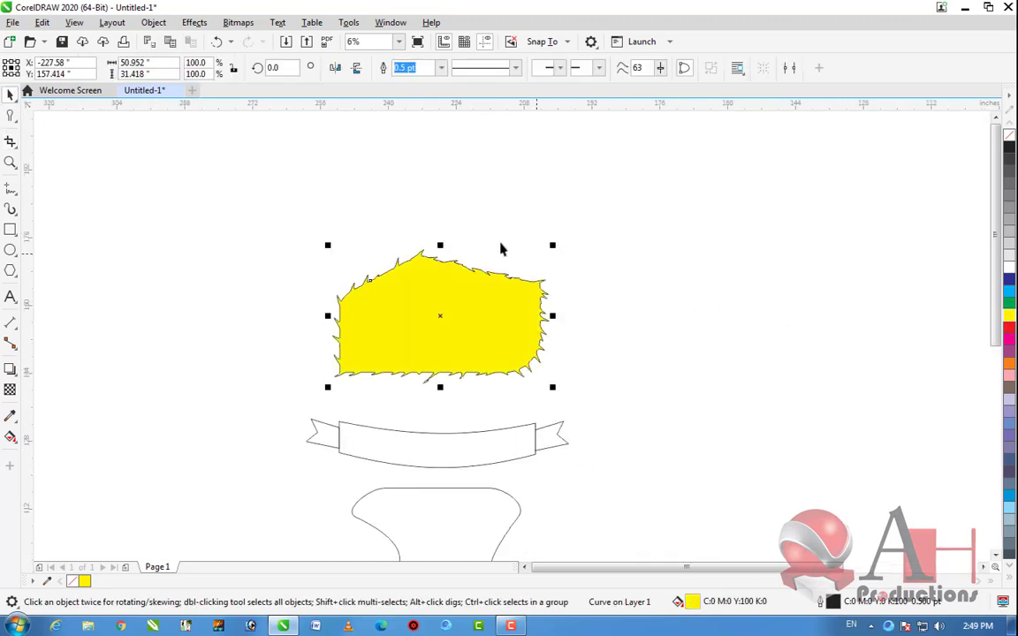
Crop the yellow shape to an area of about 30.7 by 24.5 inches around its peak, and undo the crop
click(11, 141)
drag(360, 239, 490, 344)
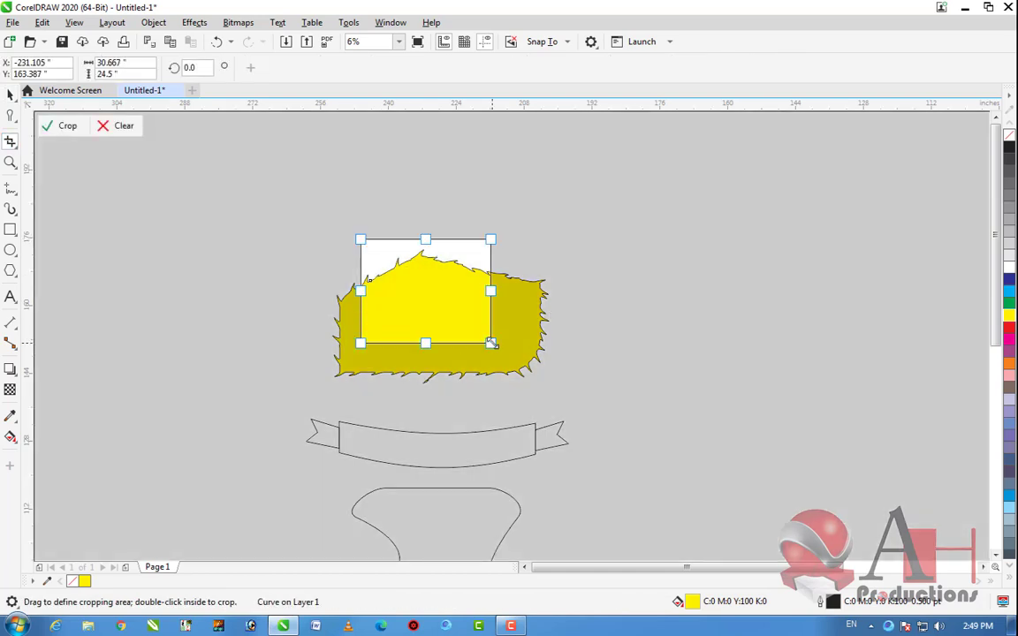
key(Return)
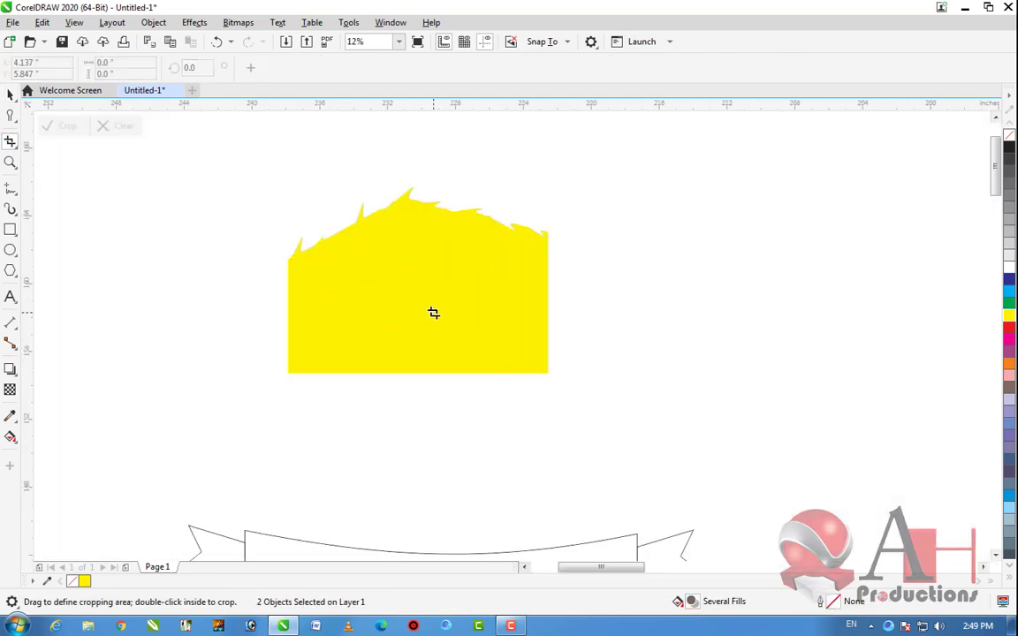
scroll(449, 305, up, 2)
key(ctrl+z)
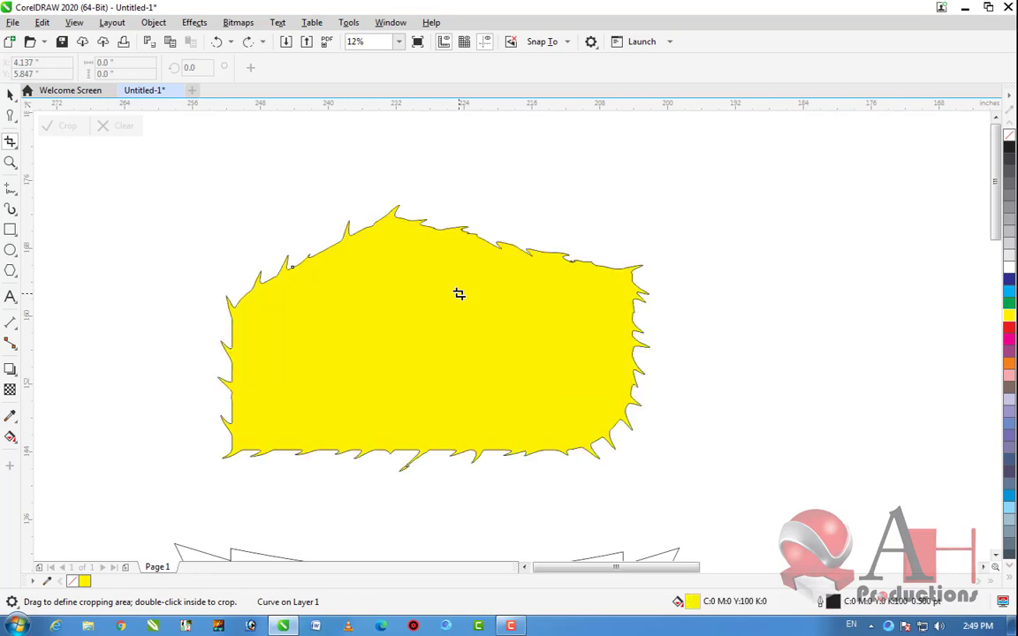
click(11, 96)
scroll(311, 204, down, 4)
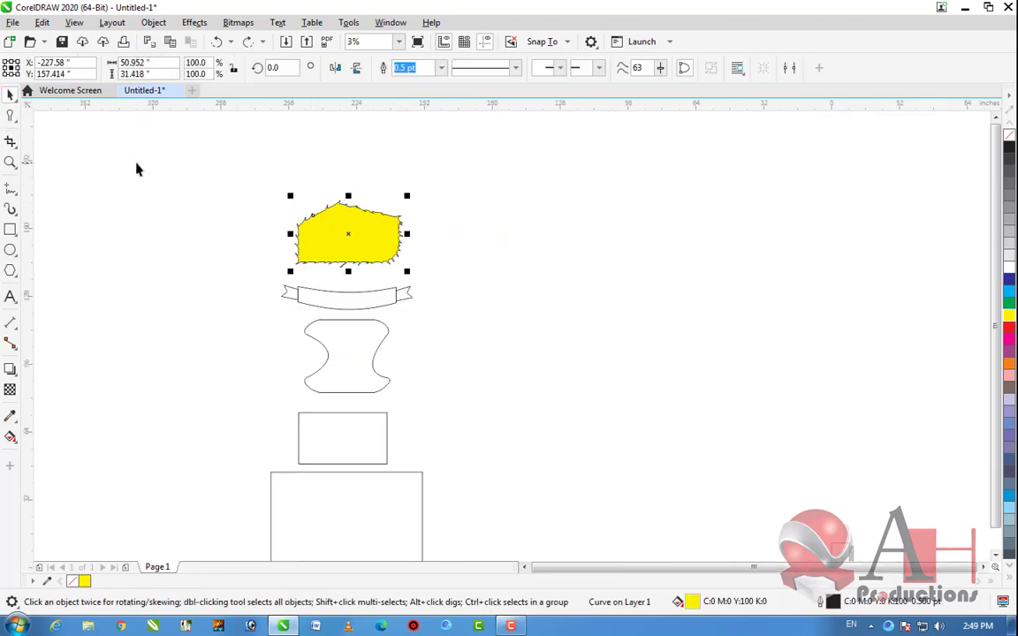
Slice the yellow spiky shape with several straight Knife cuts running from its upper-left slope and right edge across the body
click(14, 147)
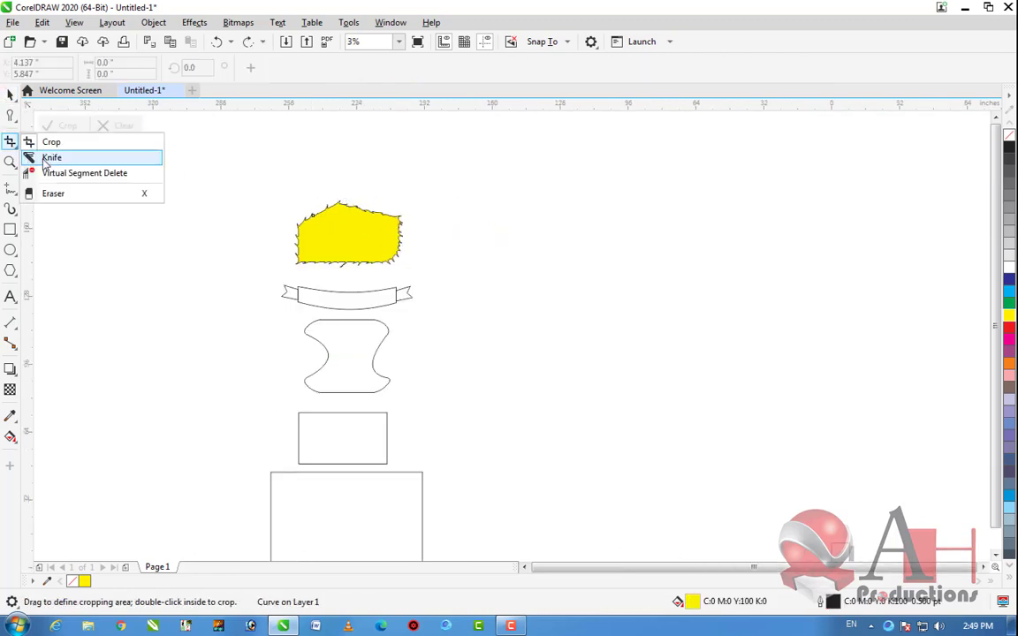
click(37, 156)
drag(325, 221, 393, 258)
scroll(305, 185, up, 5)
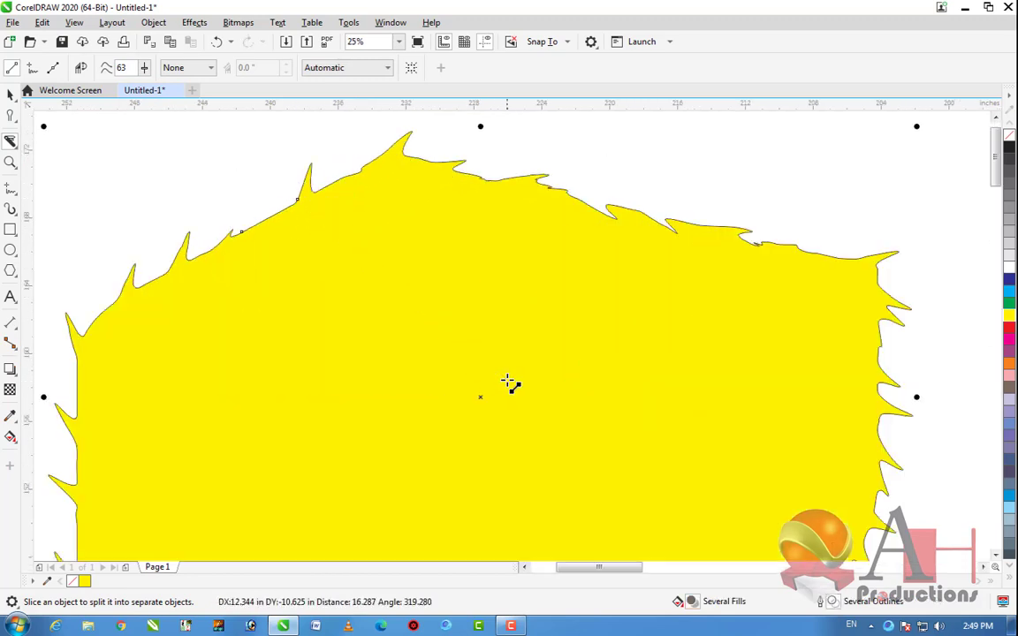
drag(275, 210, 520, 370)
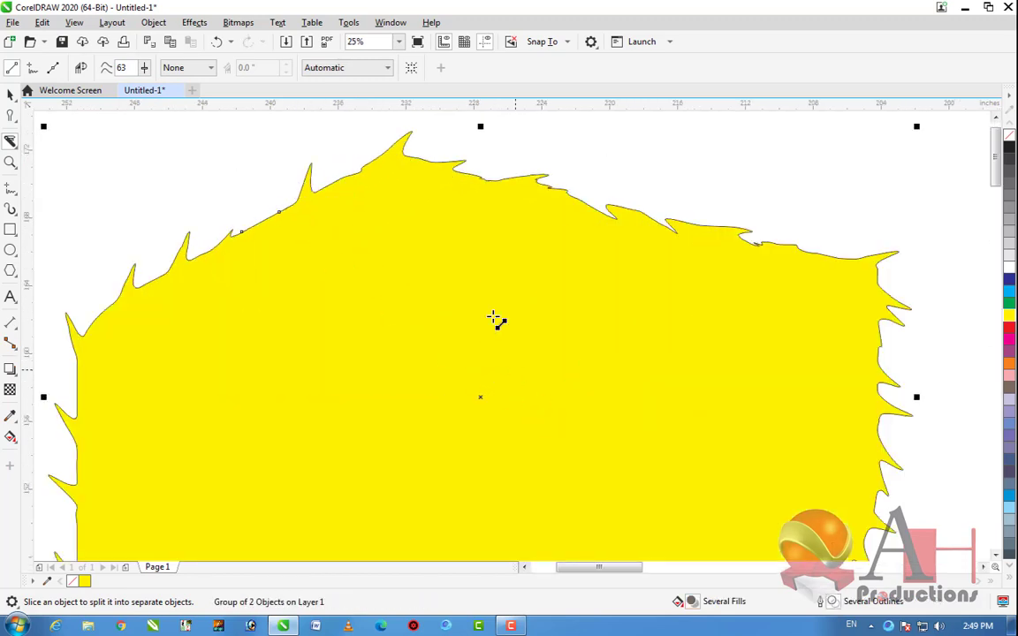
drag(279, 212, 971, 445)
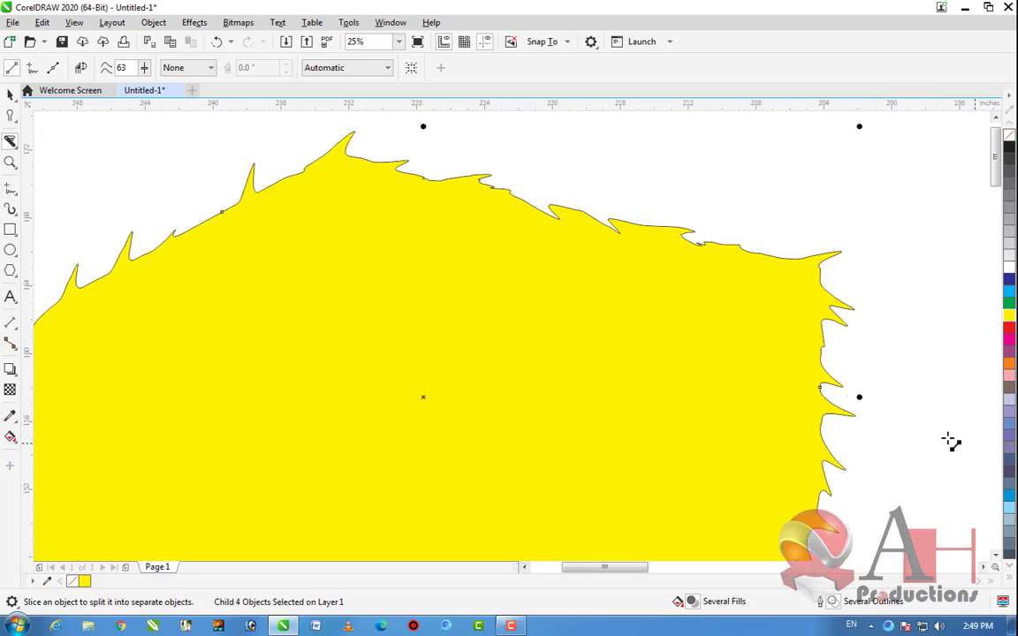
mouse_move(821, 386)
mouse_down()
mouse_move(529, 391)
mouse_move(624, 461)
mouse_move(636, 332)
mouse_move(629, 370)
mouse_up()
scroll(625, 461, down, 3)
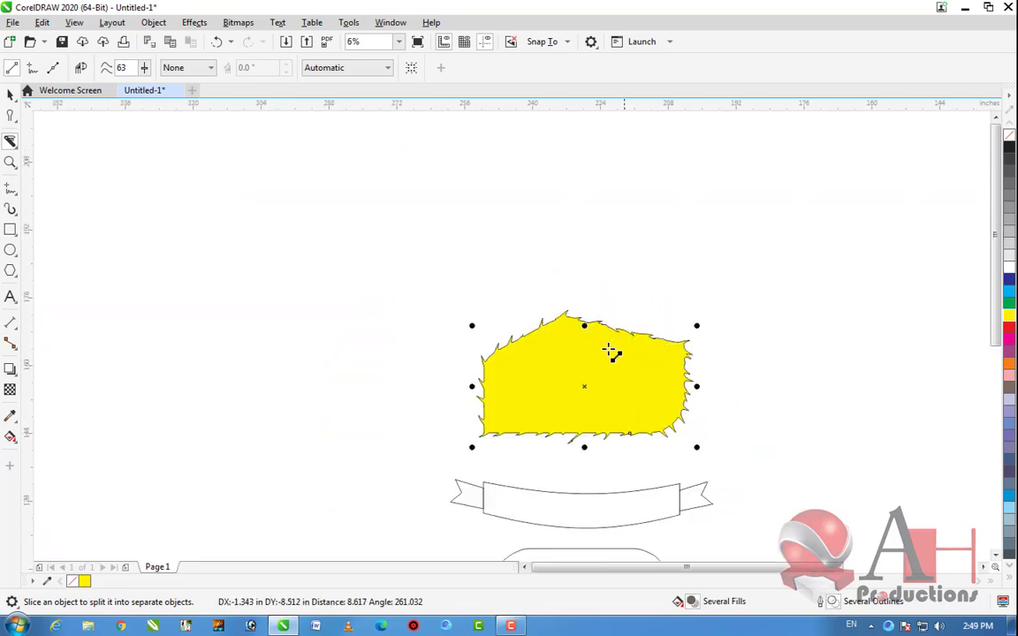
Move the sliced group up and to the left, away from the banner, and ungroup its pieces
key(Delete)
click(609, 405)
click(10, 94)
click(336, 303)
drag(630, 416, 548, 370)
ctrl+click(643, 341)
click(717, 352)
key(ctrl+u)
Pull the sliced outline and yellow fill pieces apart to separate places around the canvas
click(609, 389)
drag(609, 389, 928, 385)
click(672, 351)
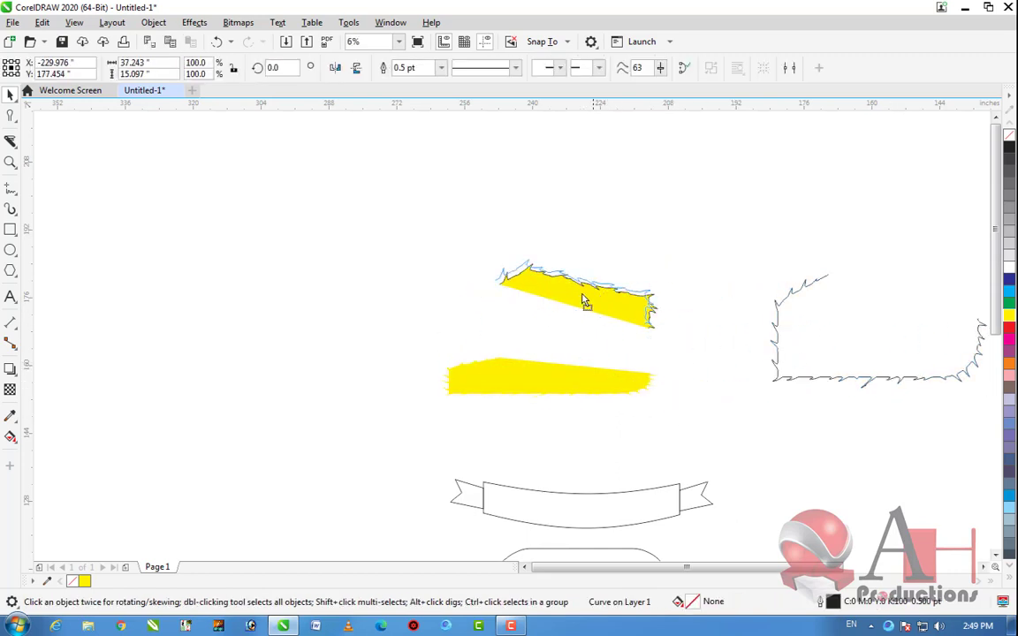
drag(596, 305, 435, 246)
drag(539, 376, 384, 379)
mouse_move(592, 299)
mouse_down()
mouse_move(580, 282)
mouse_move(667, 198)
mouse_up()
drag(466, 228, 563, 279)
Undo the piece moves, the ungrouping, the Knife cuts and the yellow fill of the spiky shape
key(ctrl+z)
key(ctrl+z)
key(ctrl+z)
key(ctrl+z)
key(ctrl+z)
key(ctrl+z)
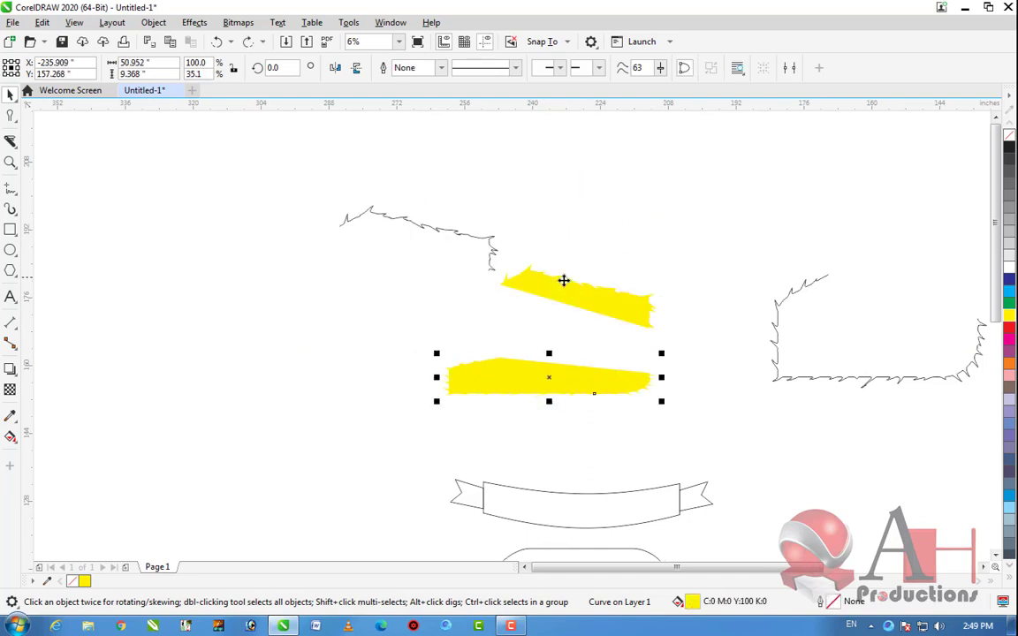
key(ctrl+z)
key(ctrl+z)
key(ctrl+z)
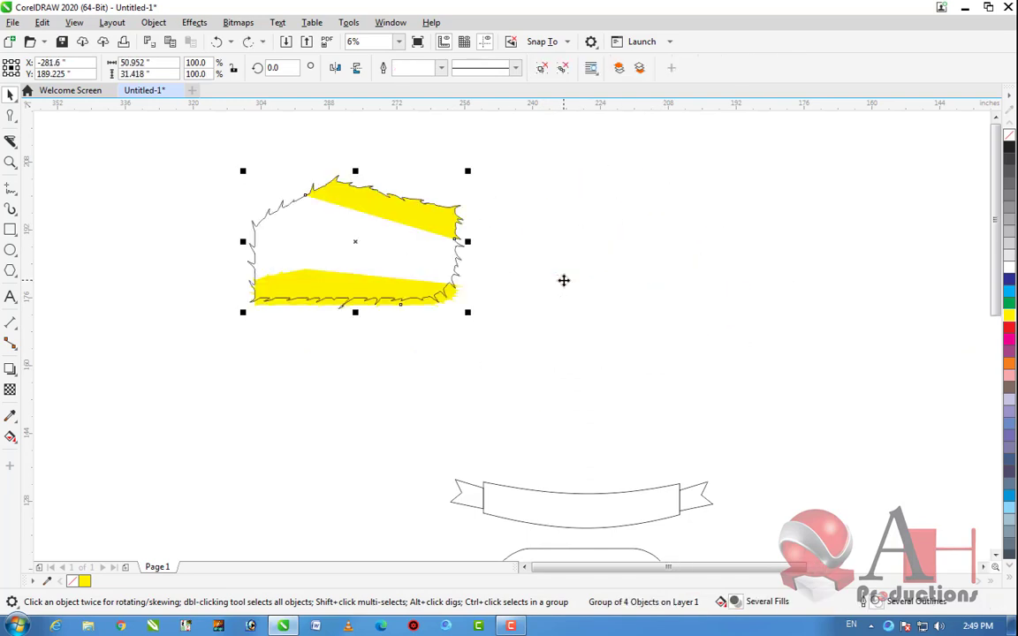
key(ctrl+z)
key(ctrl+z)
key(ctrl+z)
key(ctrl+z)
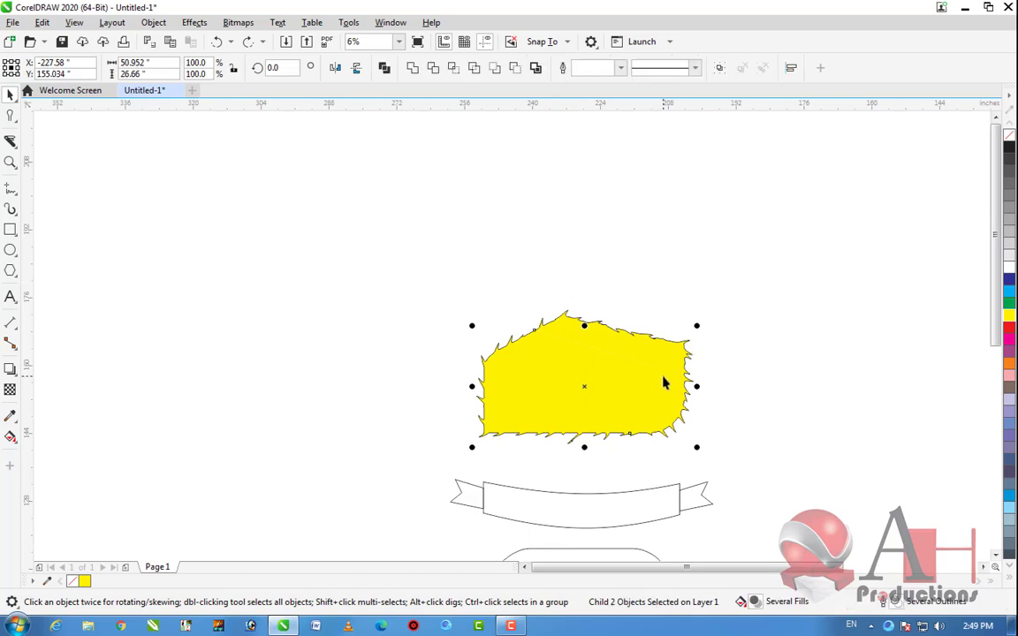
key(ctrl+z)
key(ctrl+z)
Reposition the whole spiky shape above the ribbon banner and fill it with yellow
drag(680, 402, 671, 278)
drag(591, 236, 588, 380)
click(1009, 316)
scroll(646, 327, up, 1)
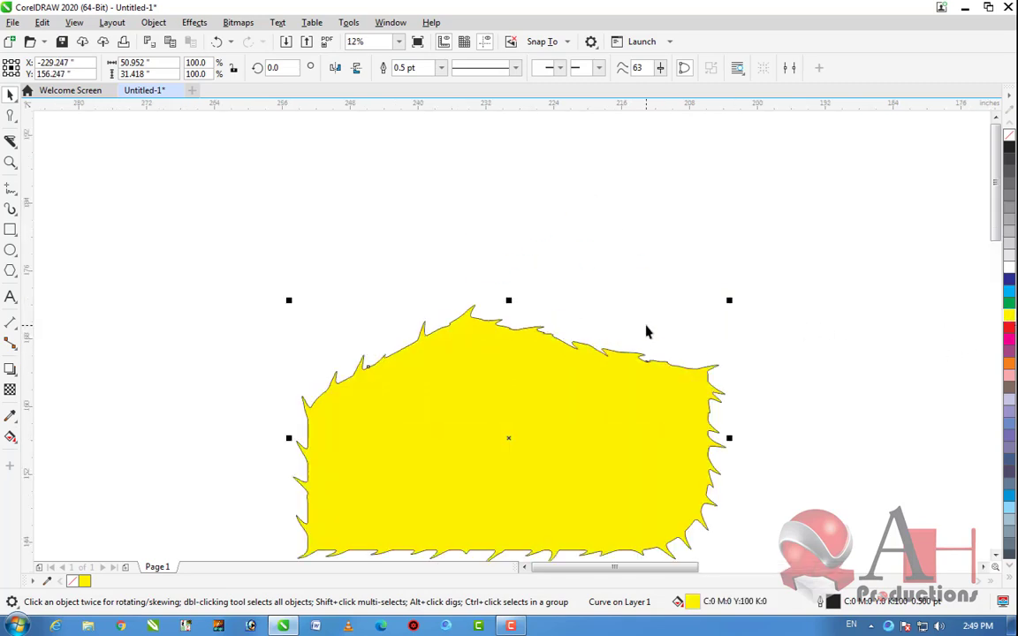
Cut the yellow shape in two with a straight Knife line from its upper-left slope to the upper part of its right edge
click(10, 140)
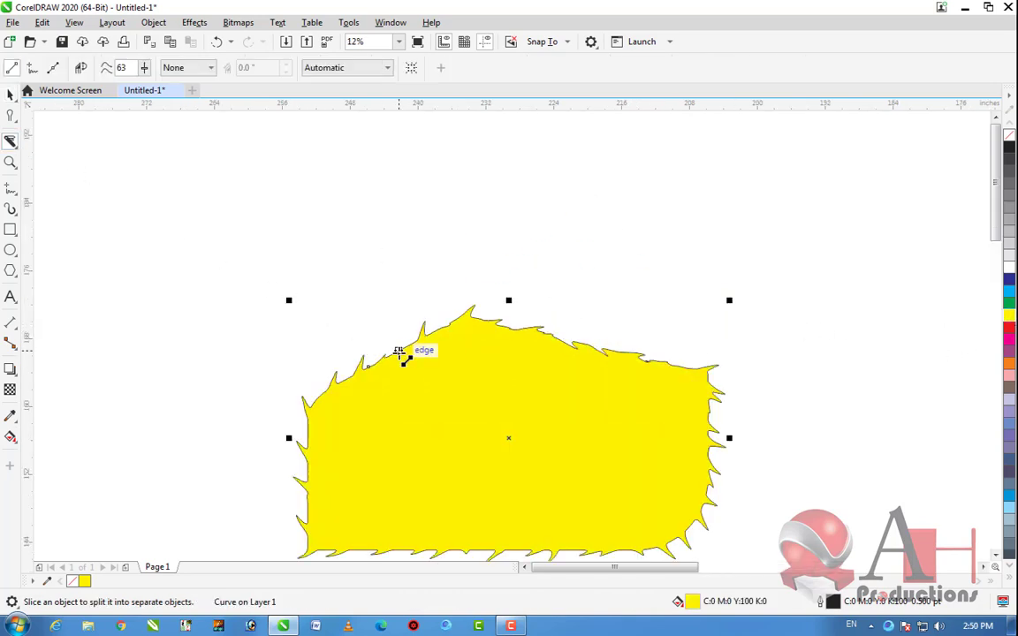
drag(367, 367, 720, 402)
click(11, 95)
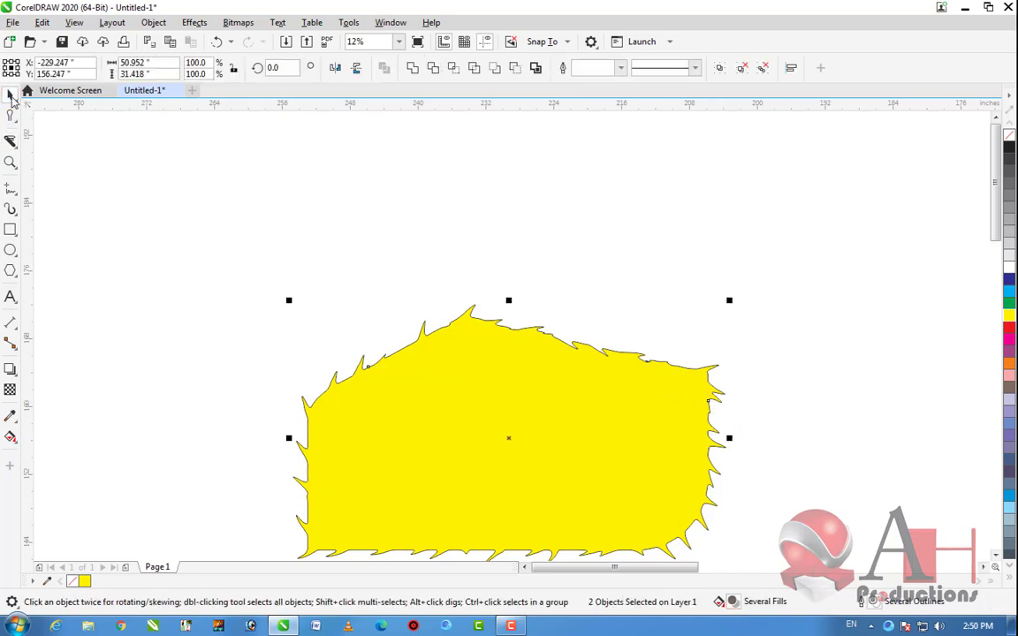
Pull the cut-off upper piece away from the yellow shape, and undo both that move and the Knife cut
drag(488, 323, 534, 204)
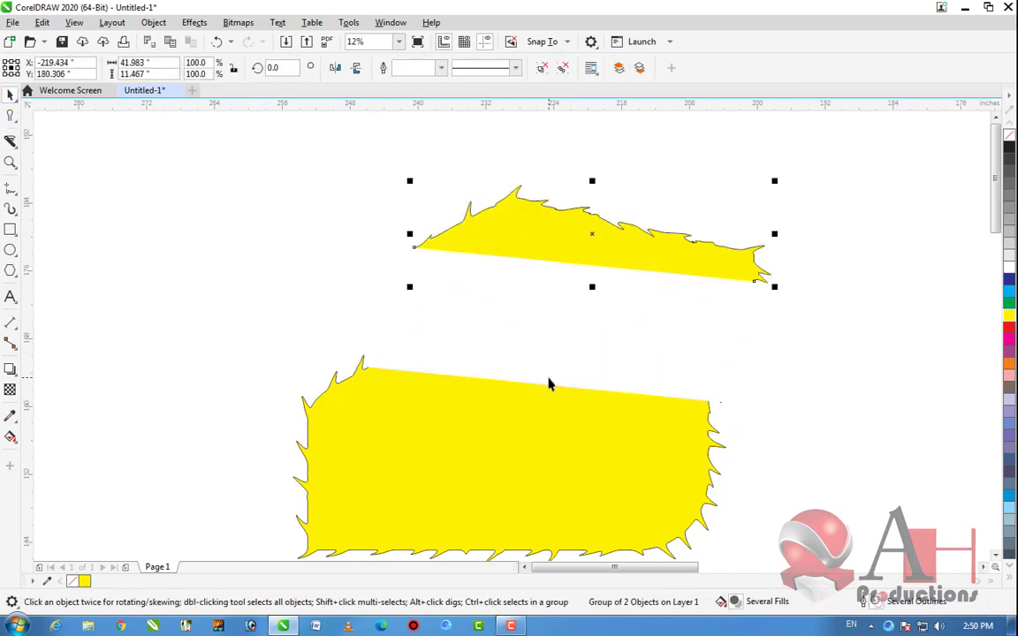
key(ctrl+z)
key(ctrl+z)
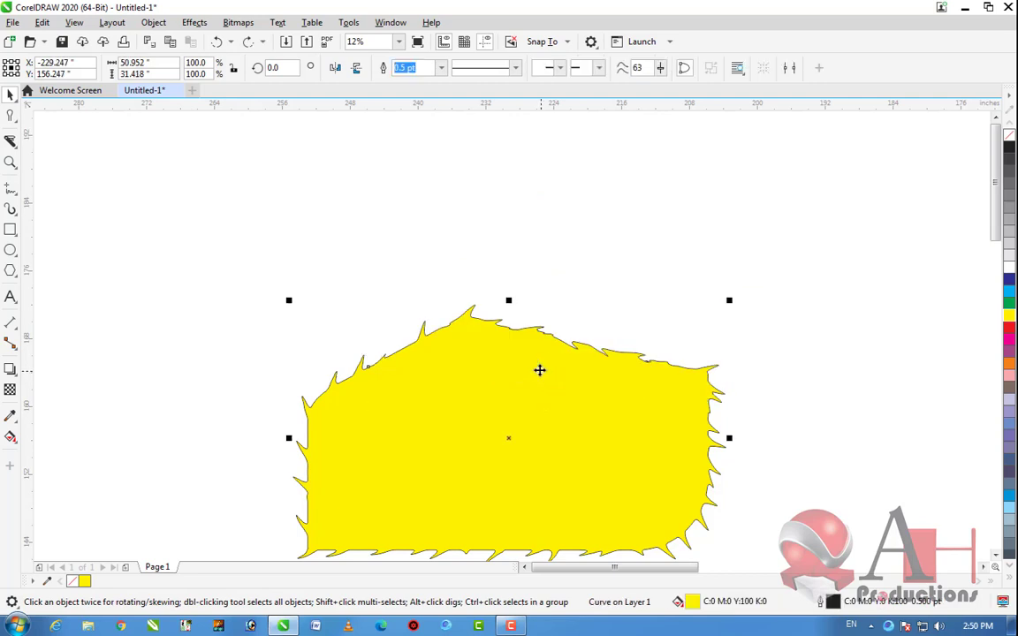
Try moving the whole yellow shape diagonally upward away from the ribbon banner, and undo the move
click(510, 283)
scroll(511, 296, down, 2)
drag(511, 303, 587, 227)
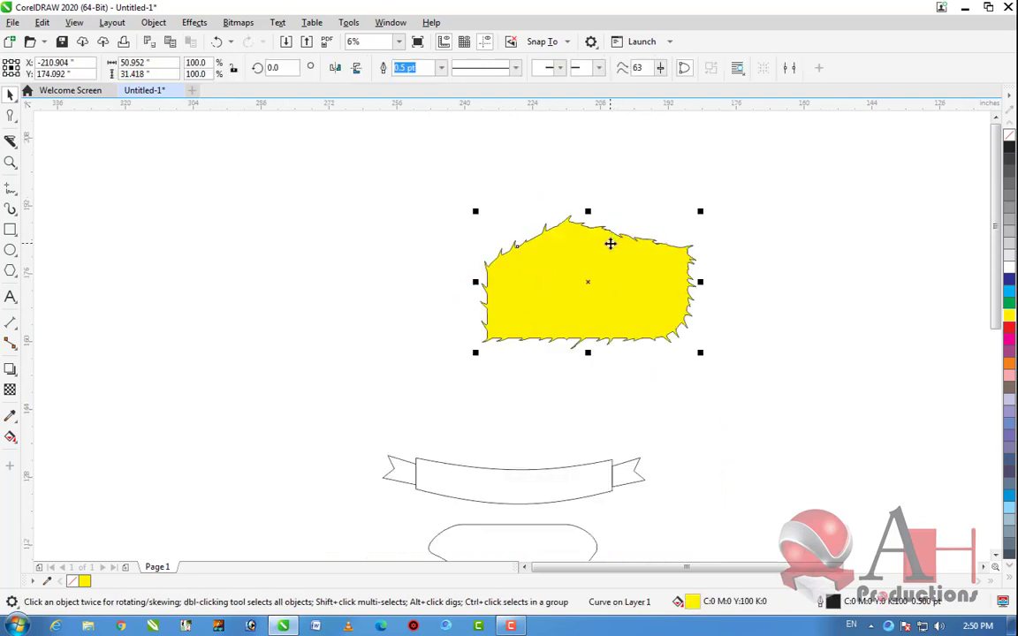
key(ctrl+z)
Try an Eraser stroke diagonally across the yellow shape with the 0.25-inch round nib, and undo it
click(10, 142)
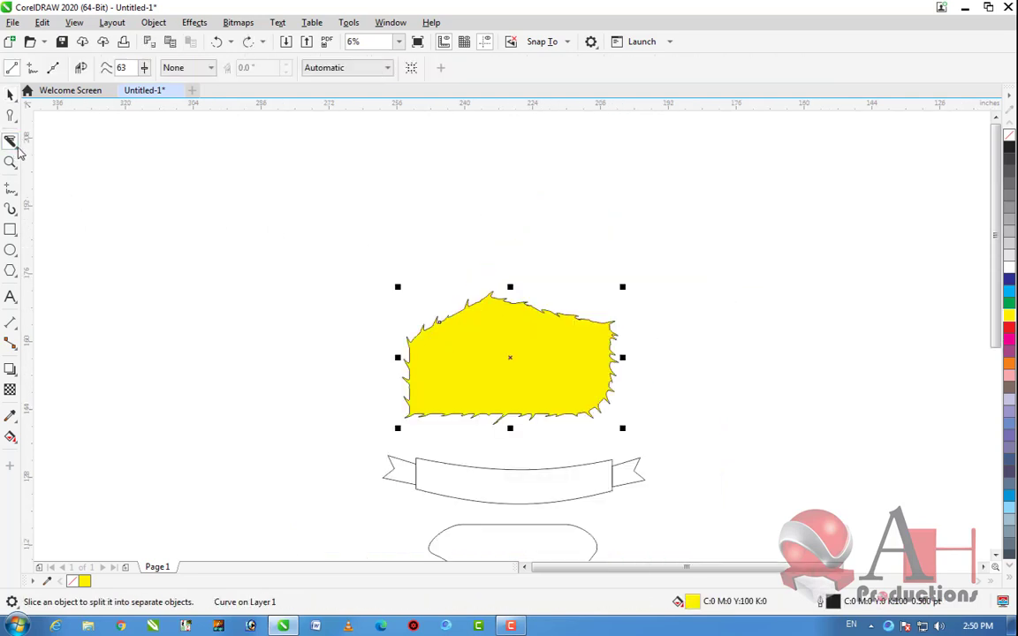
click(14, 145)
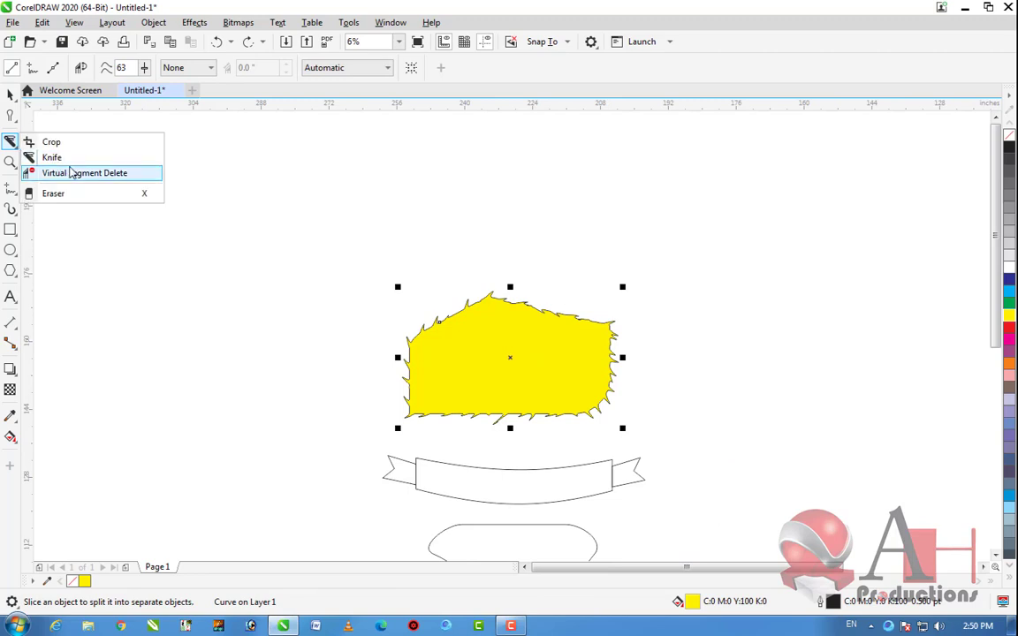
click(81, 195)
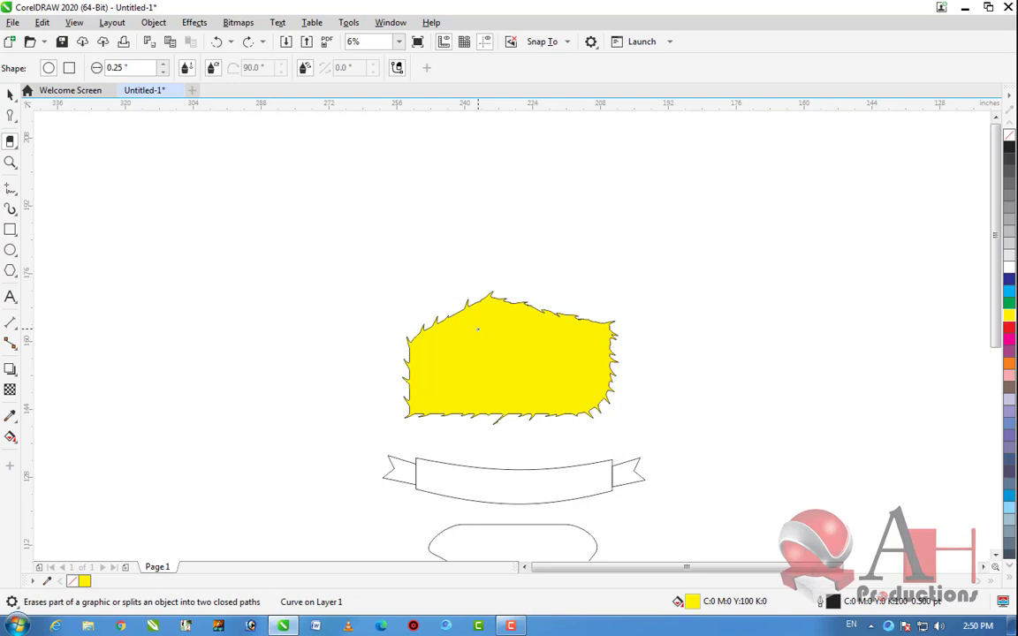
key(space)
scroll(477, 329, up, 5)
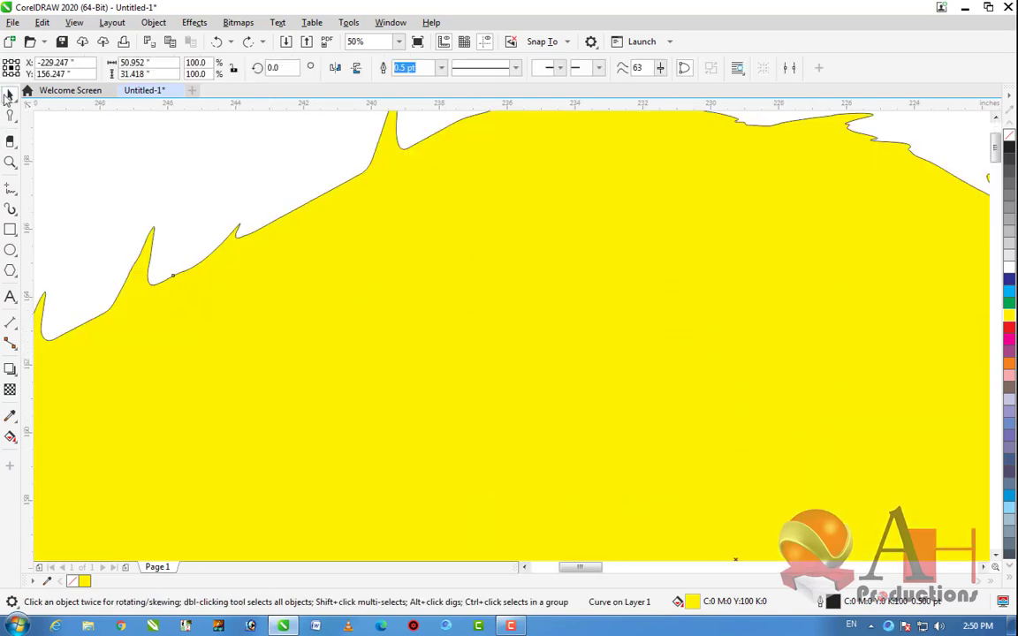
click(11, 143)
mouse_move(363, 283)
mouse_down()
mouse_move(420, 280)
mouse_move(395, 309)
mouse_move(433, 288)
mouse_move(464, 347)
mouse_move(581, 273)
mouse_move(724, 252)
mouse_move(674, 334)
mouse_move(366, 335)
mouse_move(656, 331)
mouse_move(601, 256)
mouse_move(413, 252)
mouse_move(388, 219)
mouse_move(268, 258)
mouse_move(166, 372)
mouse_move(316, 392)
mouse_move(665, 379)
mouse_up()
scroll(386, 229, down, 2)
key(ctrl+z)
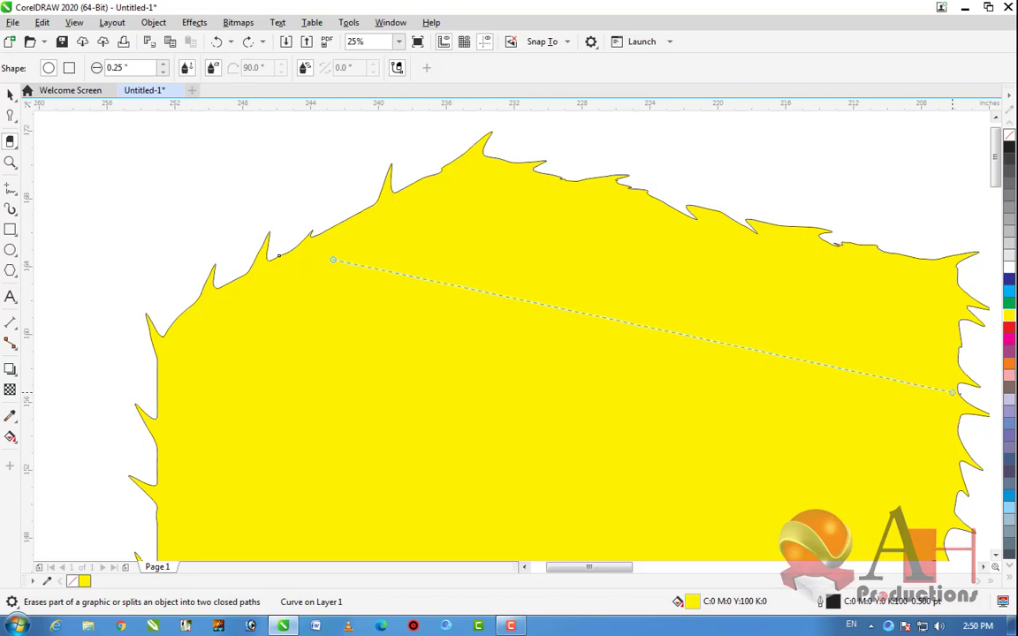
Erase a straight slot from the yellow shape's upper-left slope almost to its right edge, and undo it
click(941, 395)
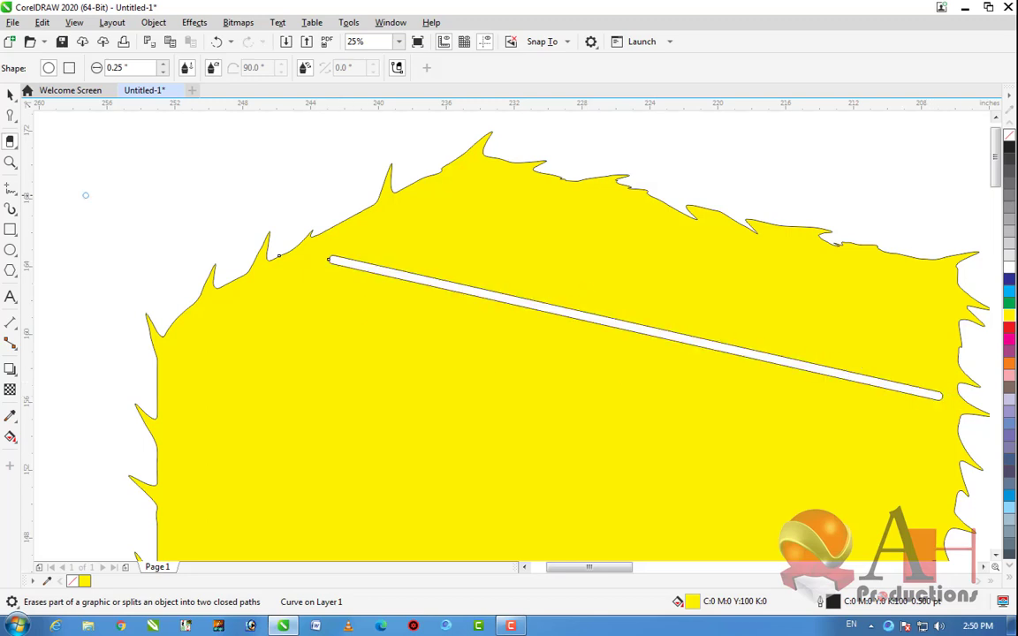
click(10, 93)
scroll(442, 334, down, 2)
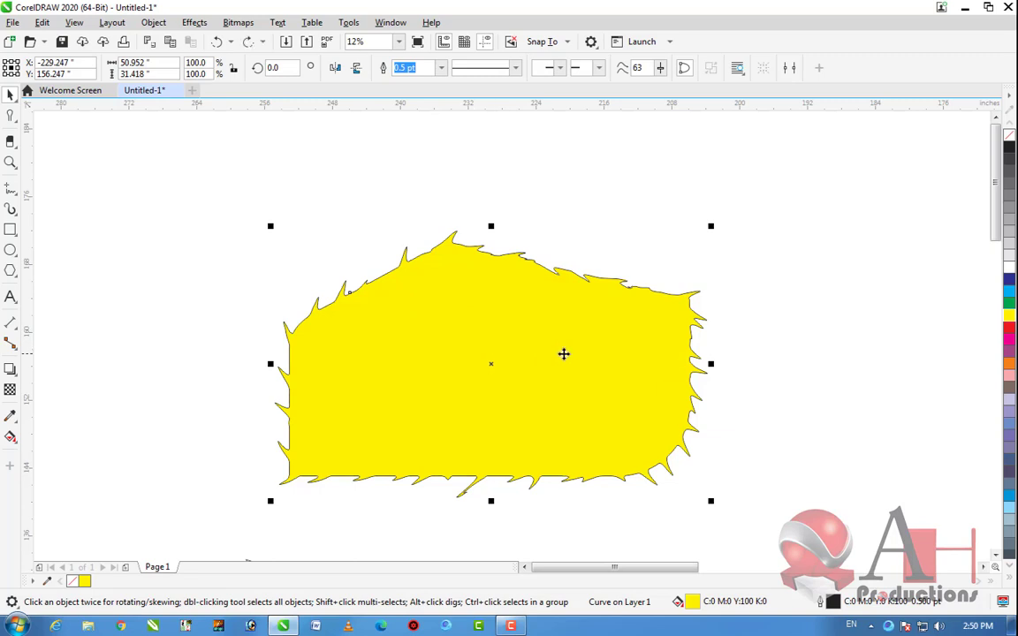
Set the Eraser nib to 0.36 inch and erase four parallel straight diagonal slots across the upper part of the yellow shape
click(11, 143)
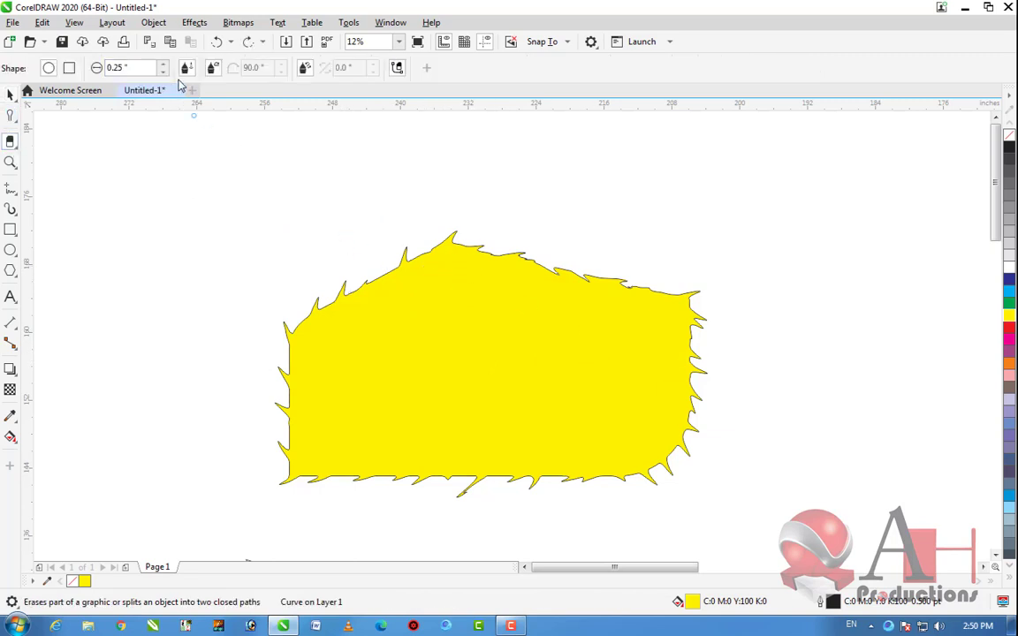
scroll(440, 266, up, 2)
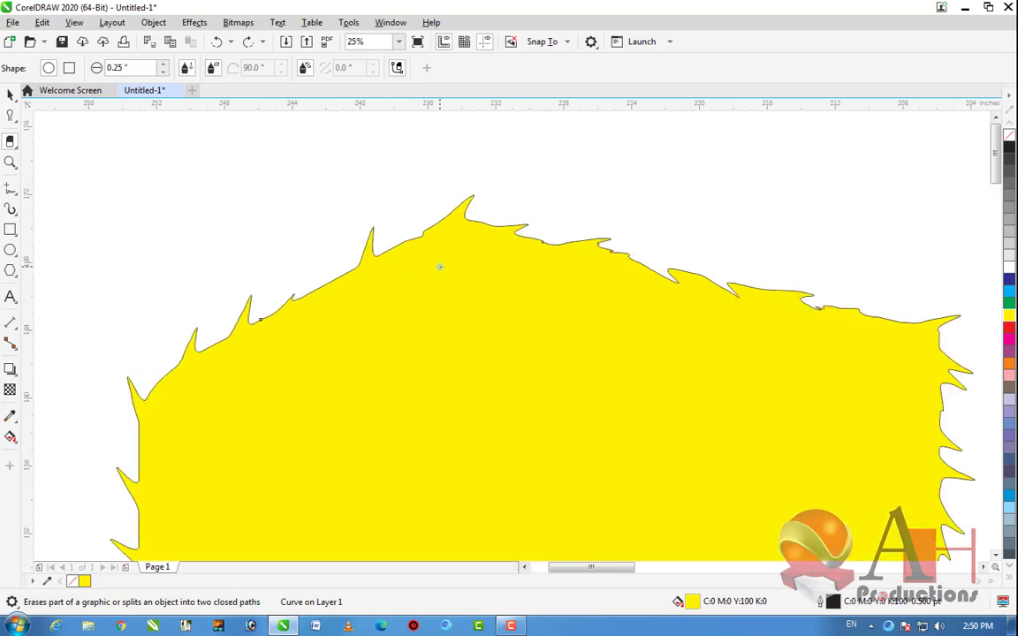
click(162, 64)
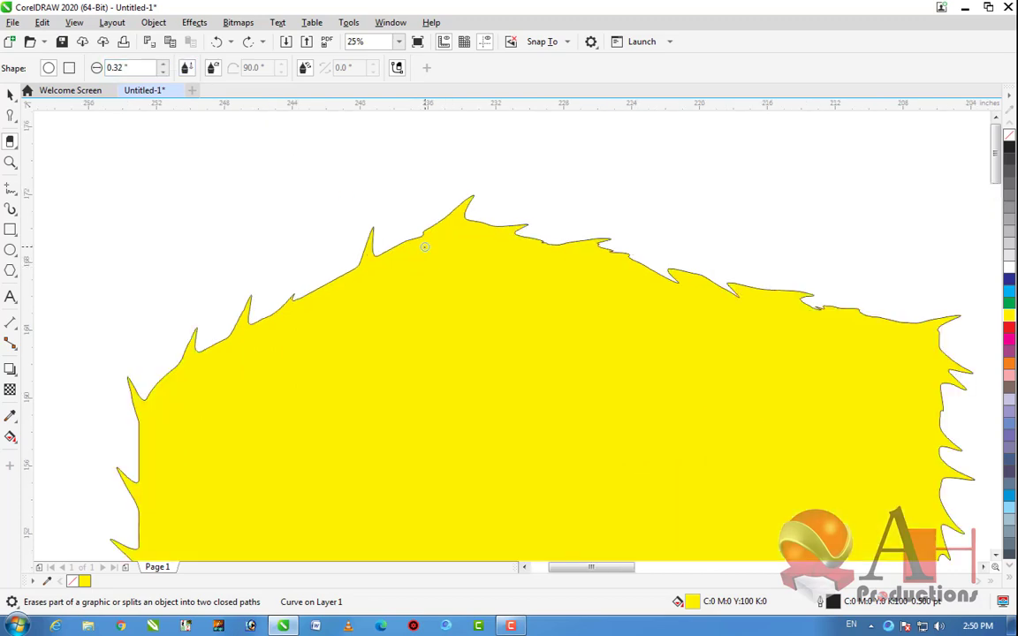
click(162, 64)
click(894, 385)
scroll(630, 300, down, 2)
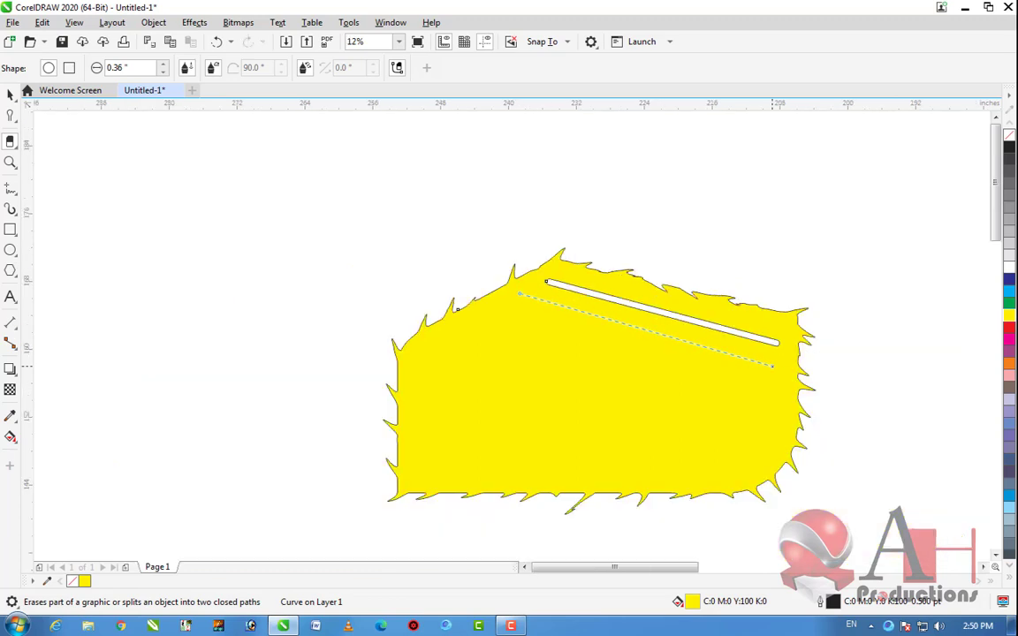
click(773, 366)
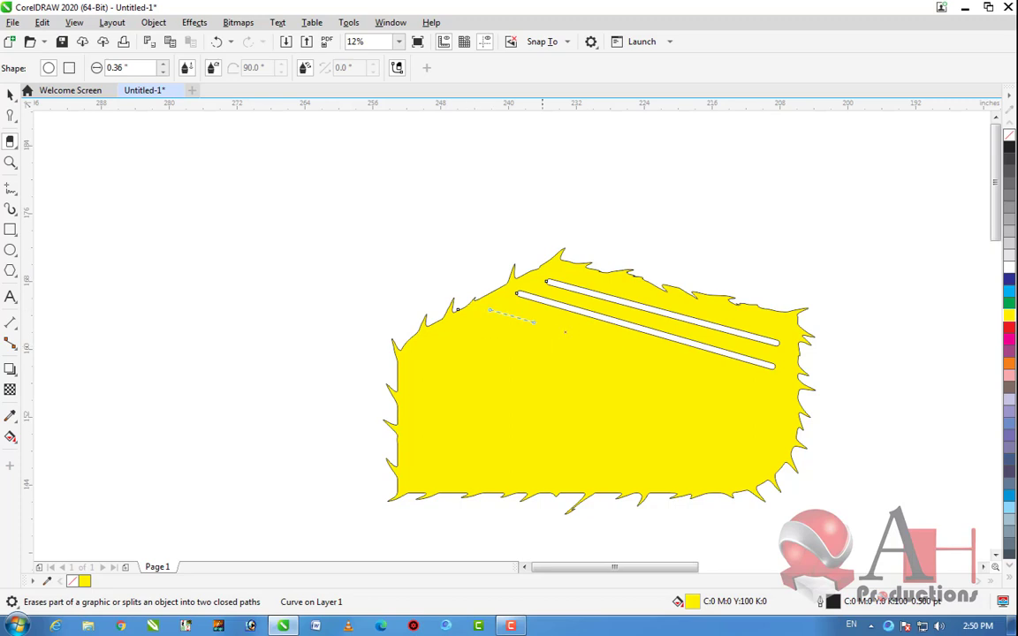
click(767, 388)
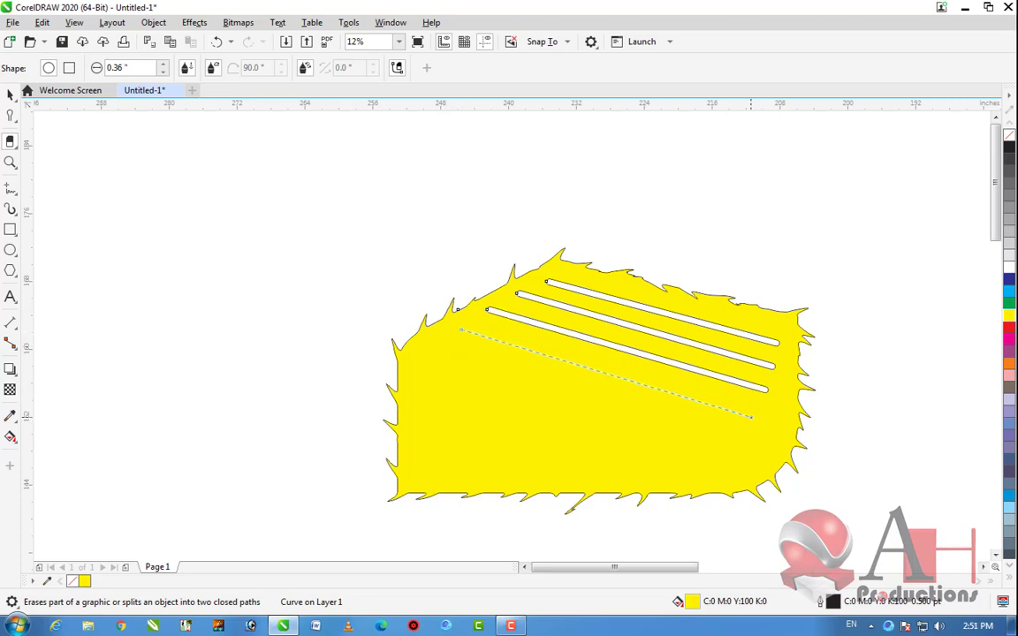
click(751, 415)
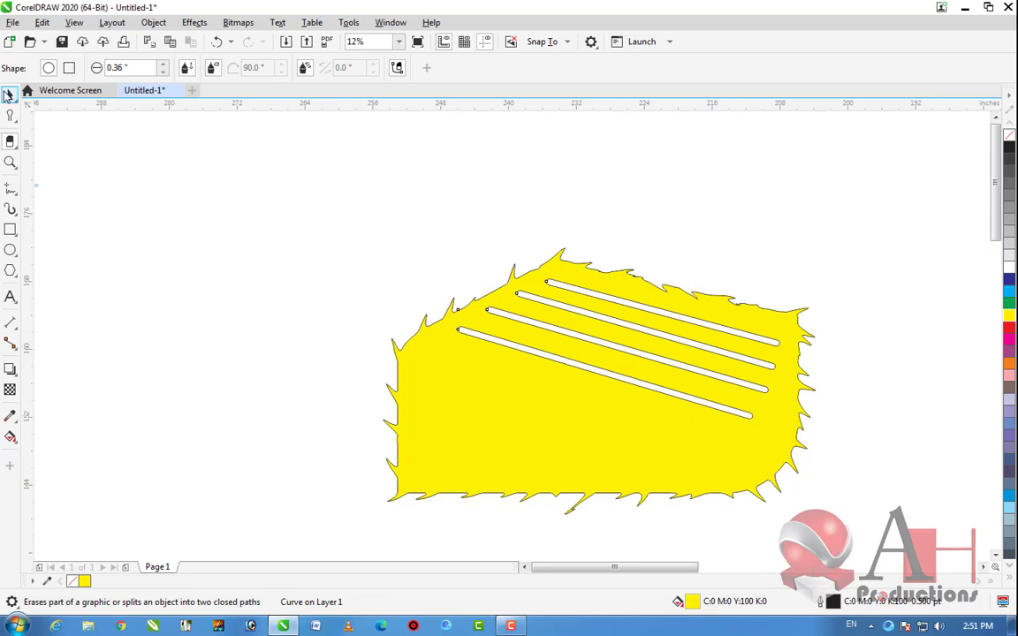
Remove the outline from the slotted yellow shape and deselect it
click(10, 93)
scroll(447, 329, down, 2)
click(534, 367)
scroll(534, 367, up, 1)
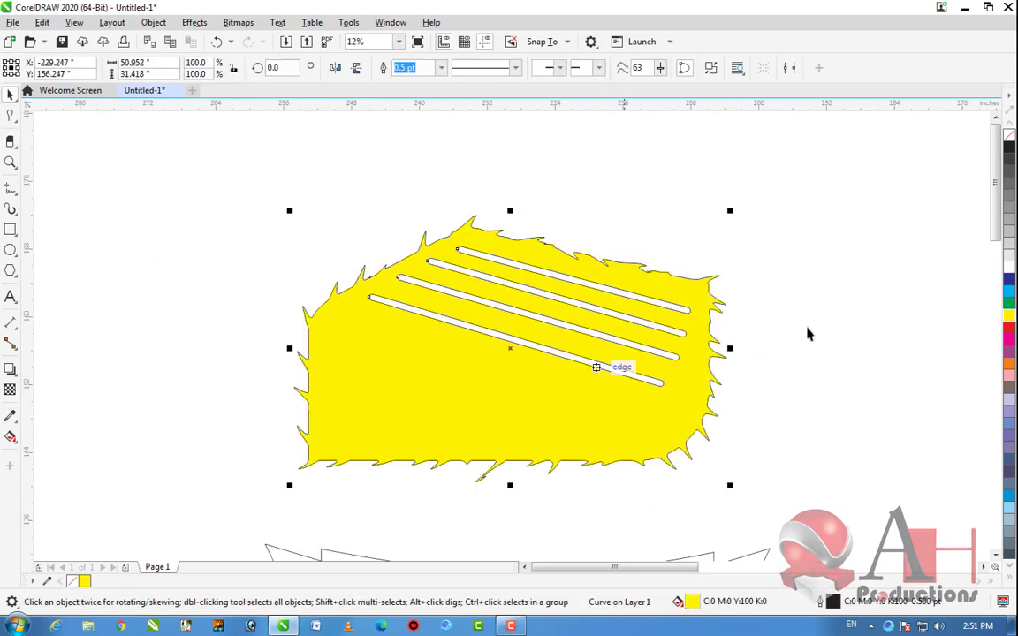
right_click(1009, 135)
key(Escape)
scroll(619, 268, down, 1)
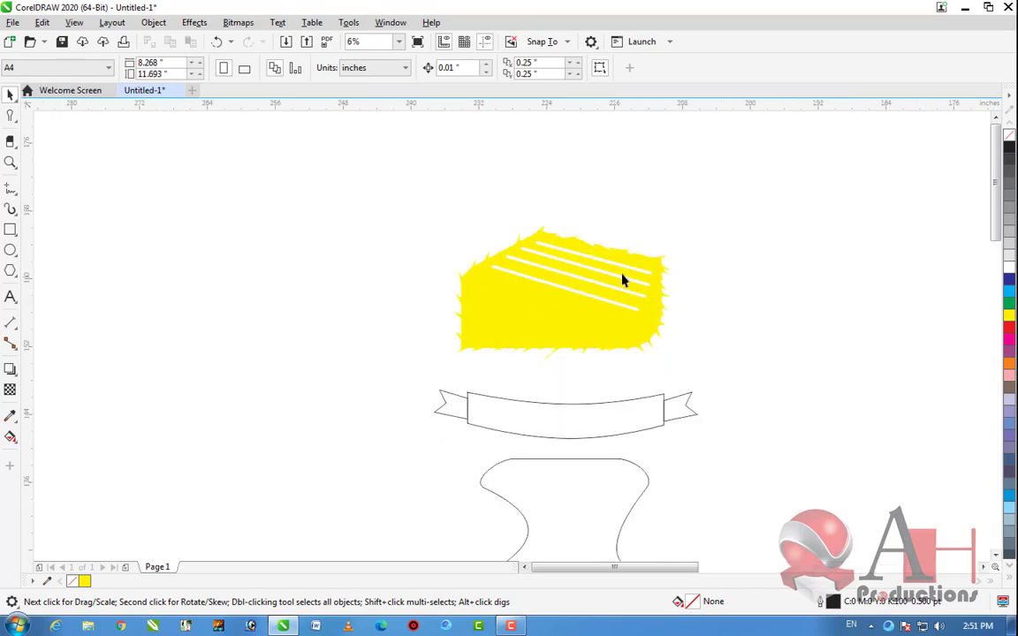
Fill the slotted spiky shape with red and deselect it
scroll(584, 363, up, 1)
click(584, 363)
click(1008, 331)
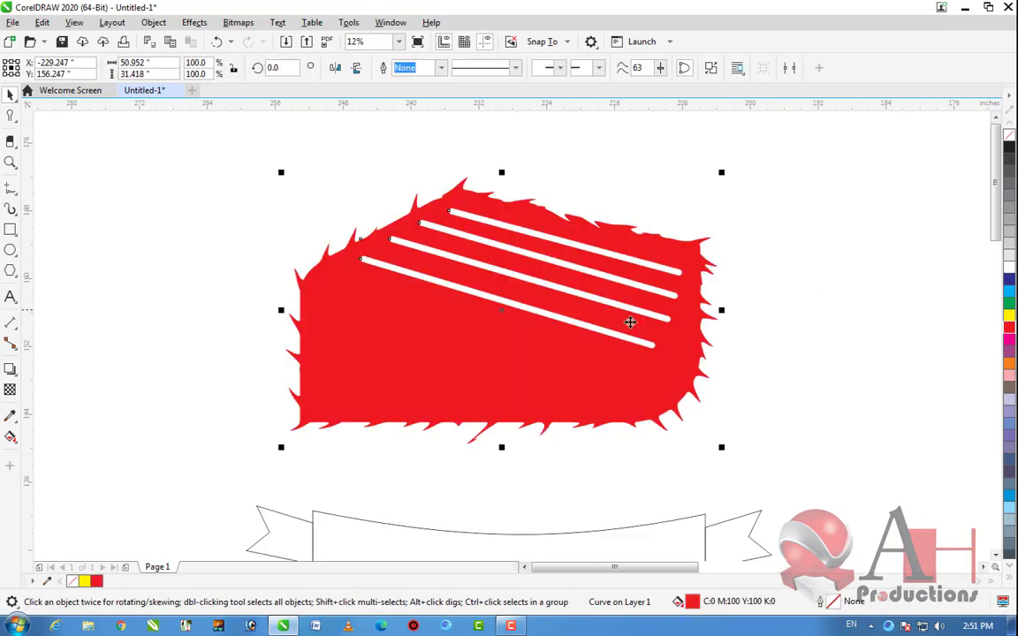
click(569, 299)
scroll(450, 257, down, 1)
key(Escape)
scroll(482, 245, up, 1)
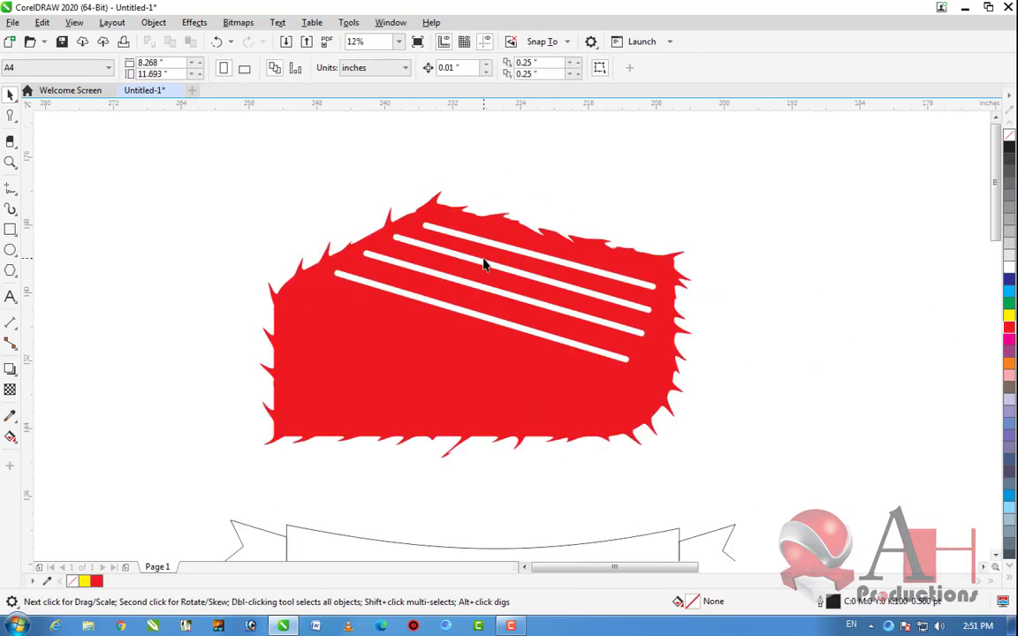
scroll(482, 261, up, 2)
scroll(483, 262, down, 3)
scroll(508, 318, up, 1)
click(505, 316)
scroll(505, 316, down, 1)
click(632, 334)
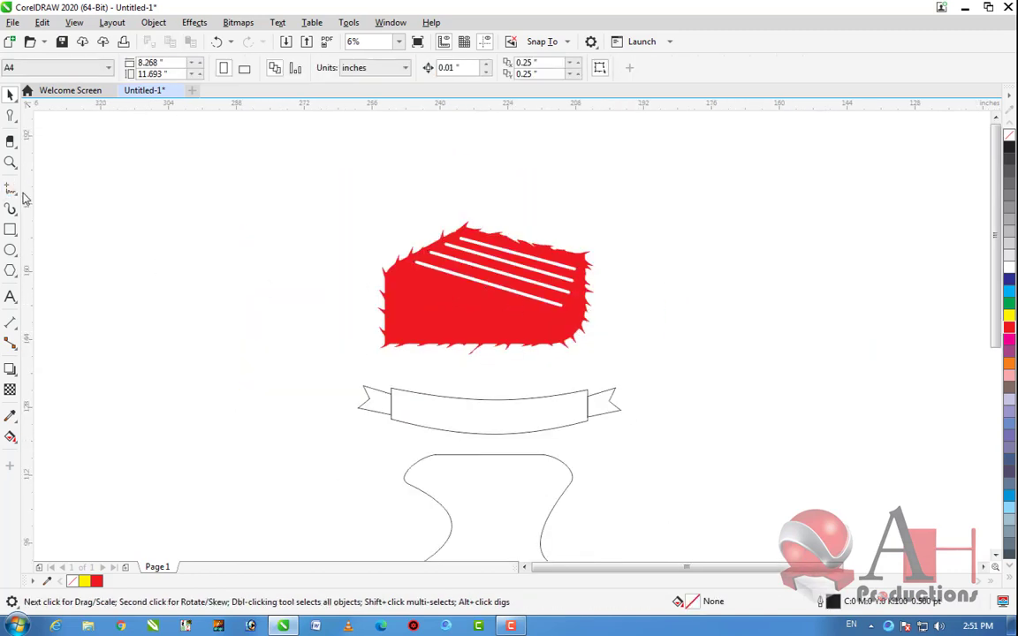
Use the Zoom tool to magnify the red shape's left edge to 50%, and zoom back out to 25%
click(13, 145)
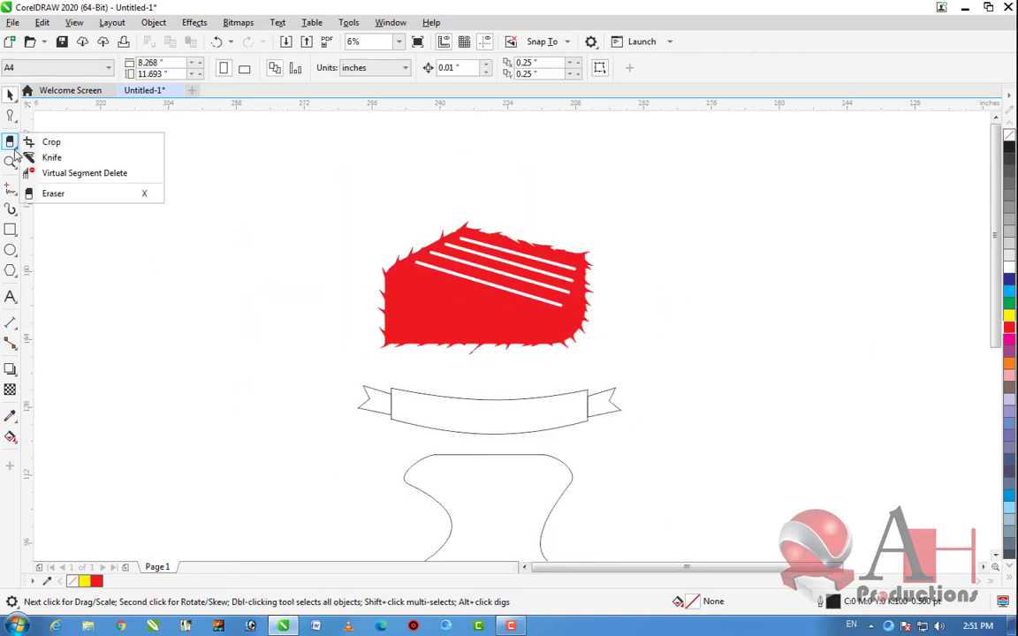
click(11, 162)
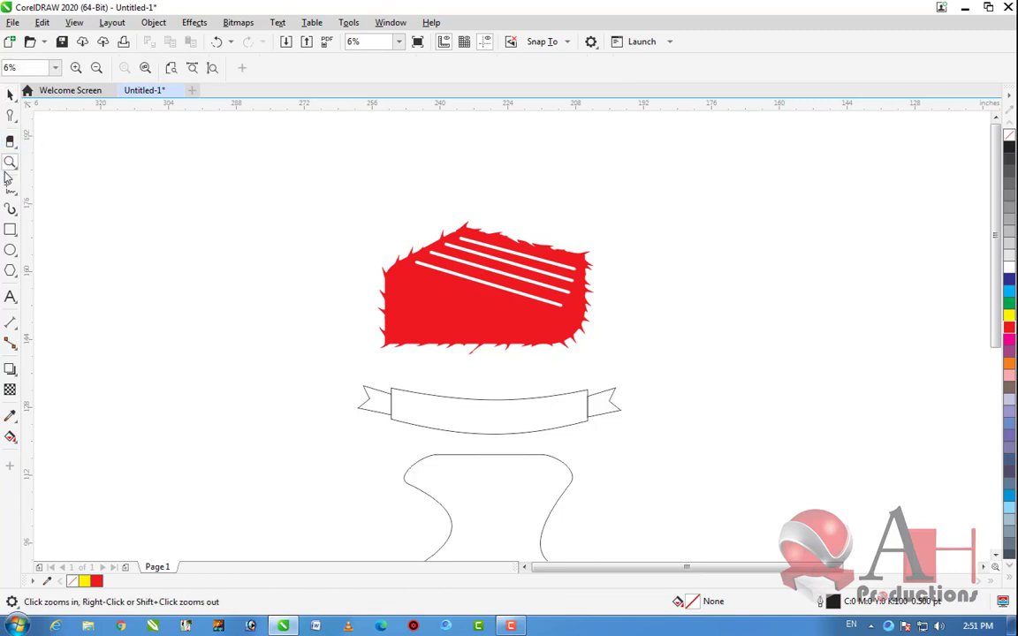
click(410, 301)
click(502, 311)
click(502, 314)
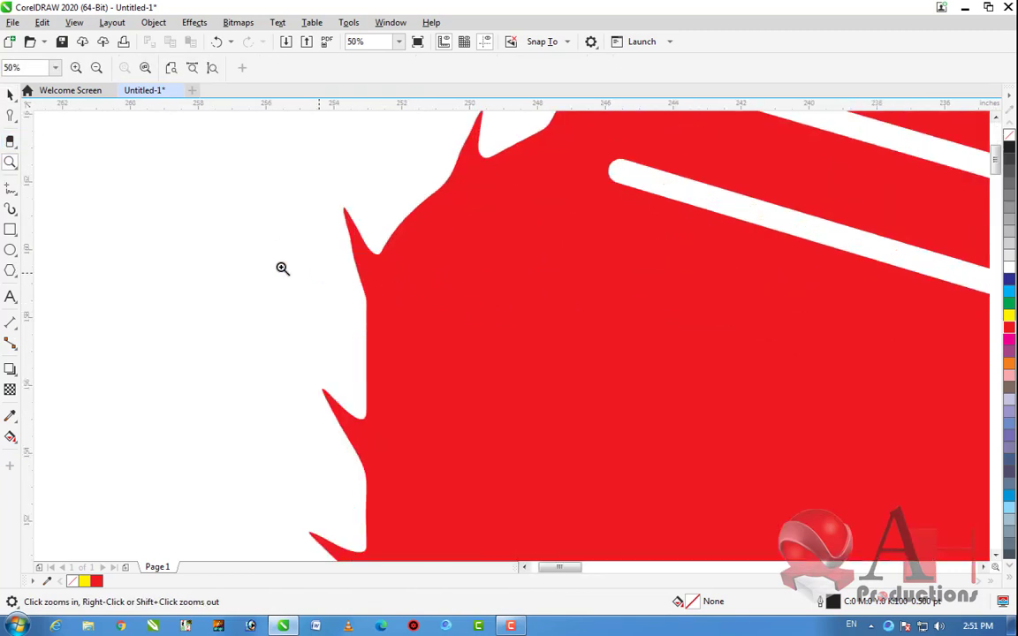
right_click(146, 237)
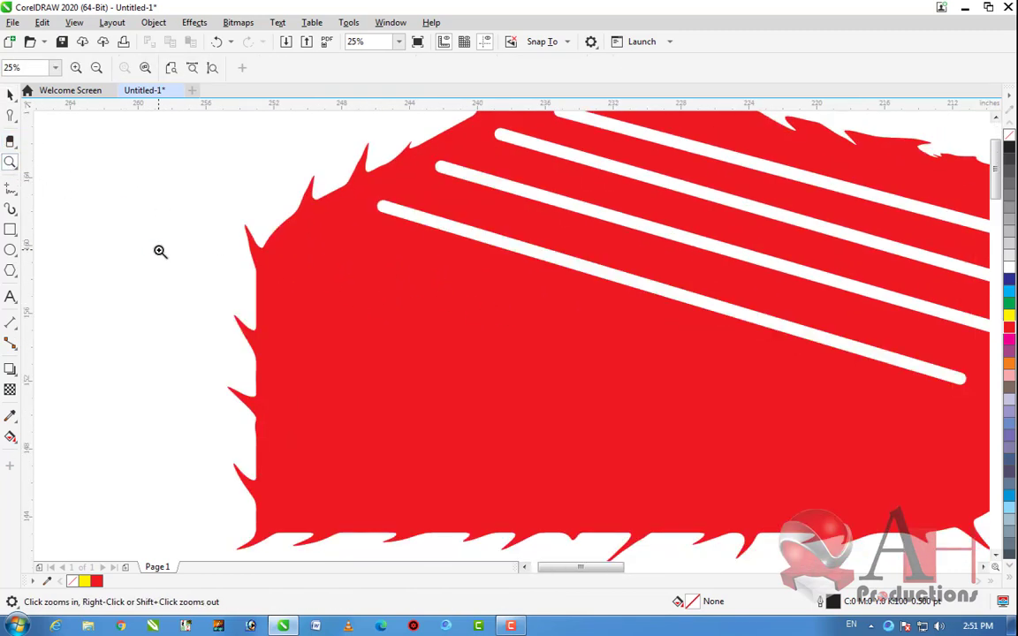
Examine the whole stack of drawn shapes and the erased slots in the red shape at several magnifications
click(10, 94)
scroll(265, 221, down, 5)
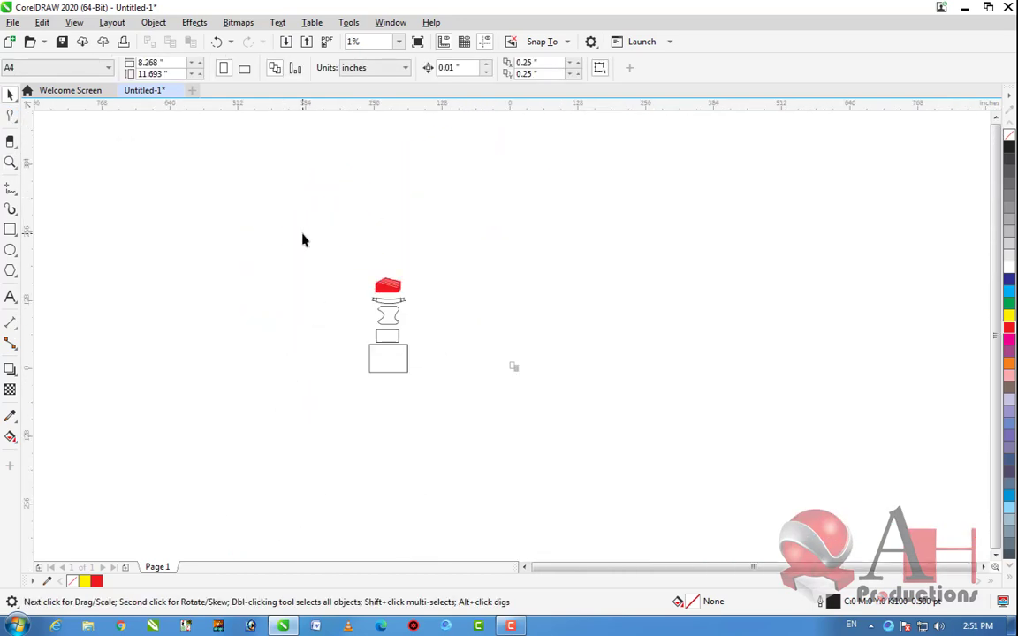
scroll(415, 300, up, 2)
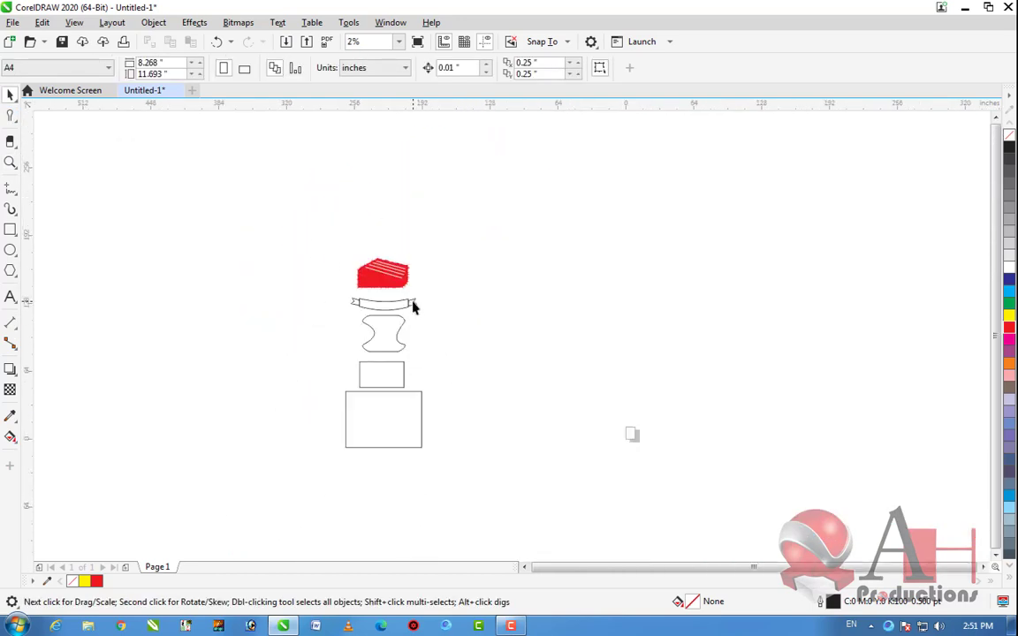
scroll(380, 277, up, 3)
scroll(372, 277, up, 1)
scroll(372, 277, down, 2)
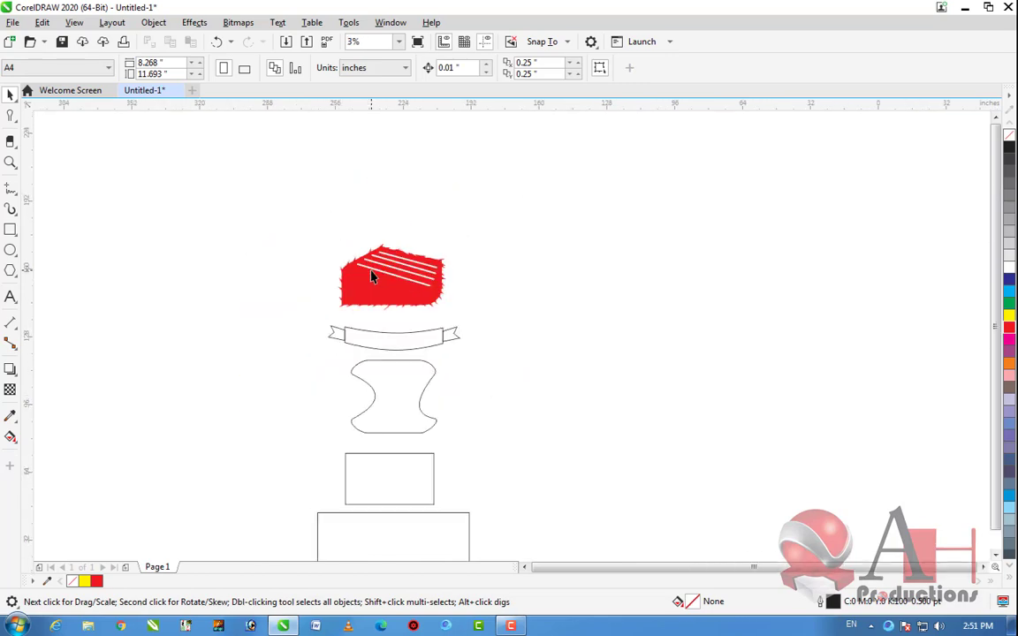
scroll(370, 277, up, 1)
scroll(370, 277, up, 2)
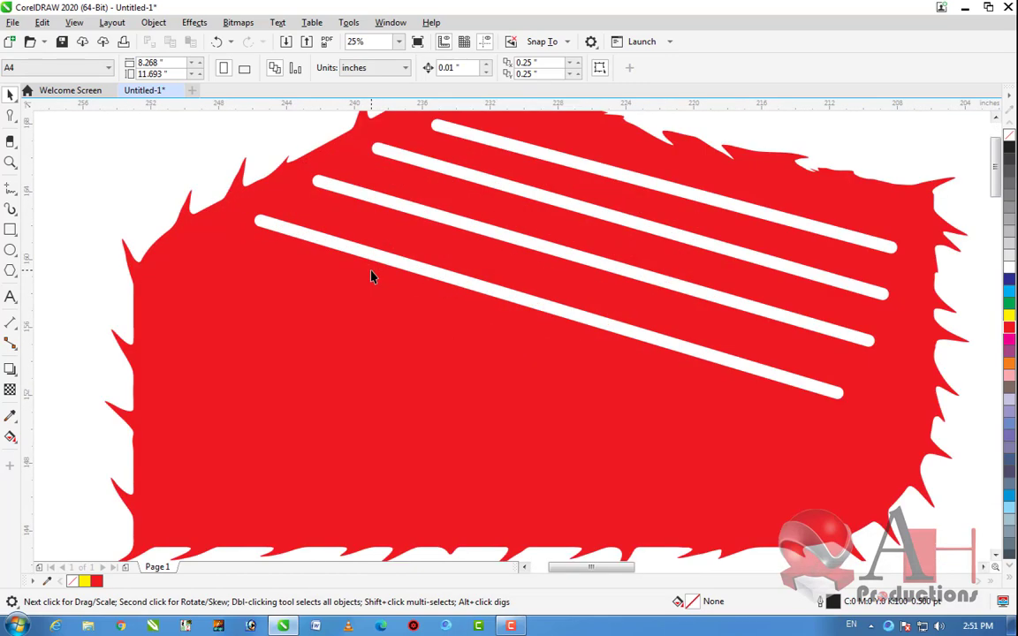
scroll(370, 277, down, 2)
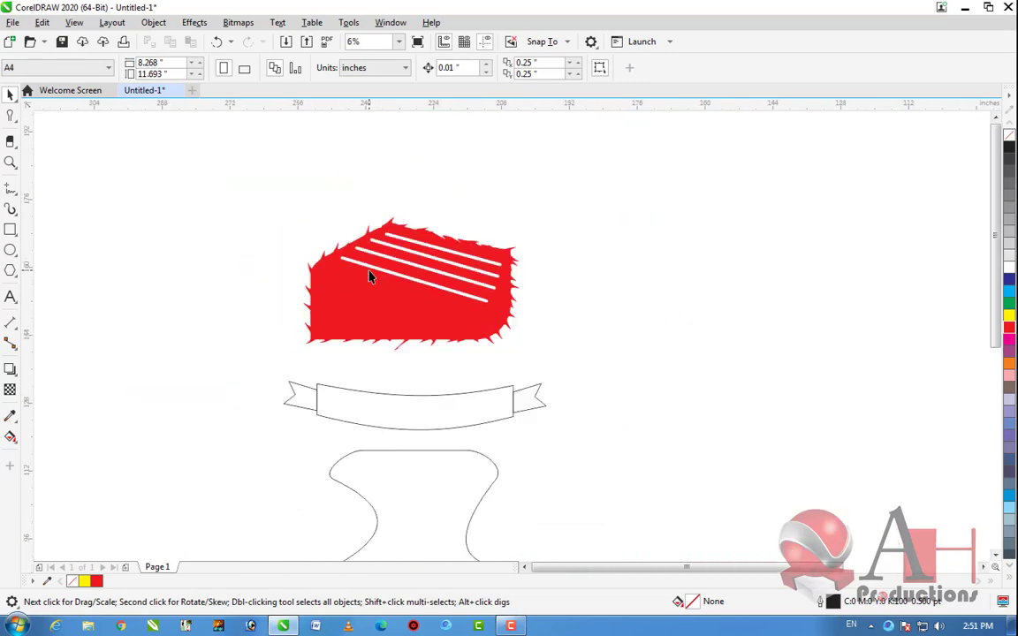
scroll(370, 276, up, 2)
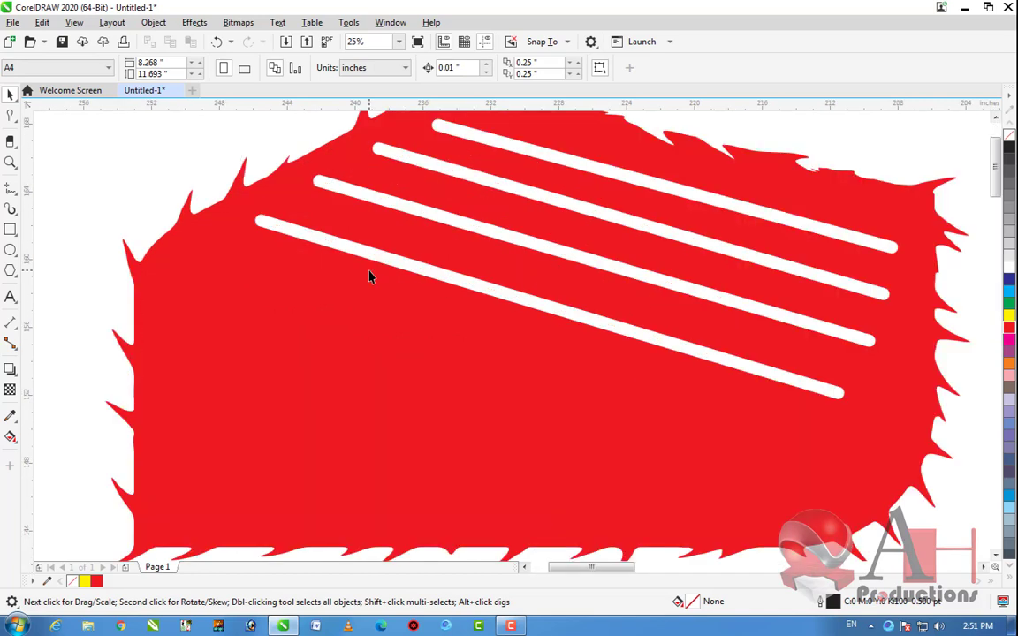
scroll(370, 276, down, 3)
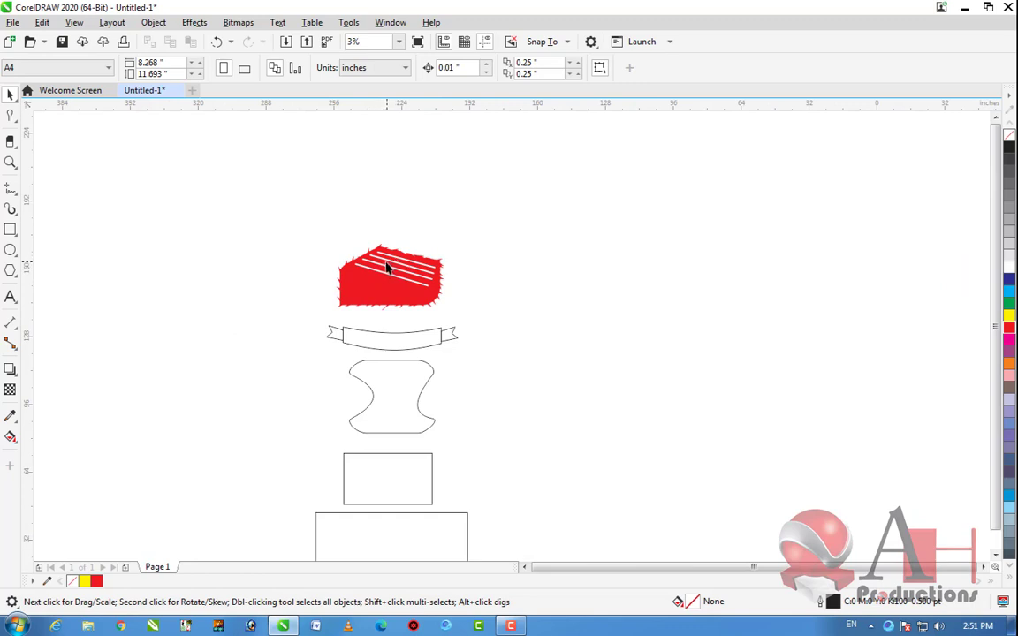
scroll(386, 269, up, 1)
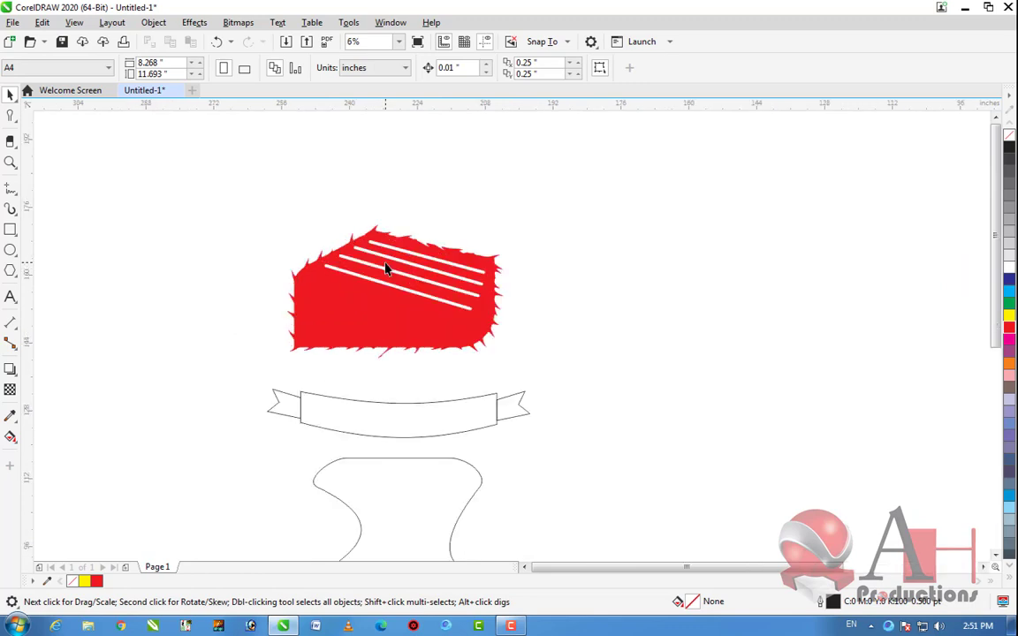
scroll(387, 269, up, 4)
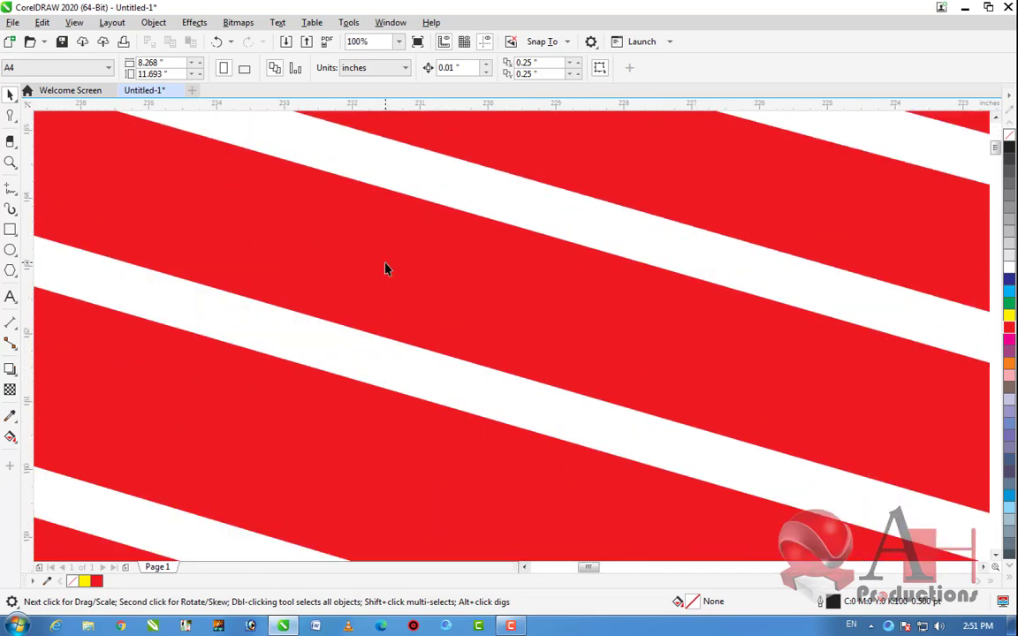
Inspect the red shape's slots and jagged edges up close, and compare it with the outlined shapes below it
scroll(386, 267, down, 4)
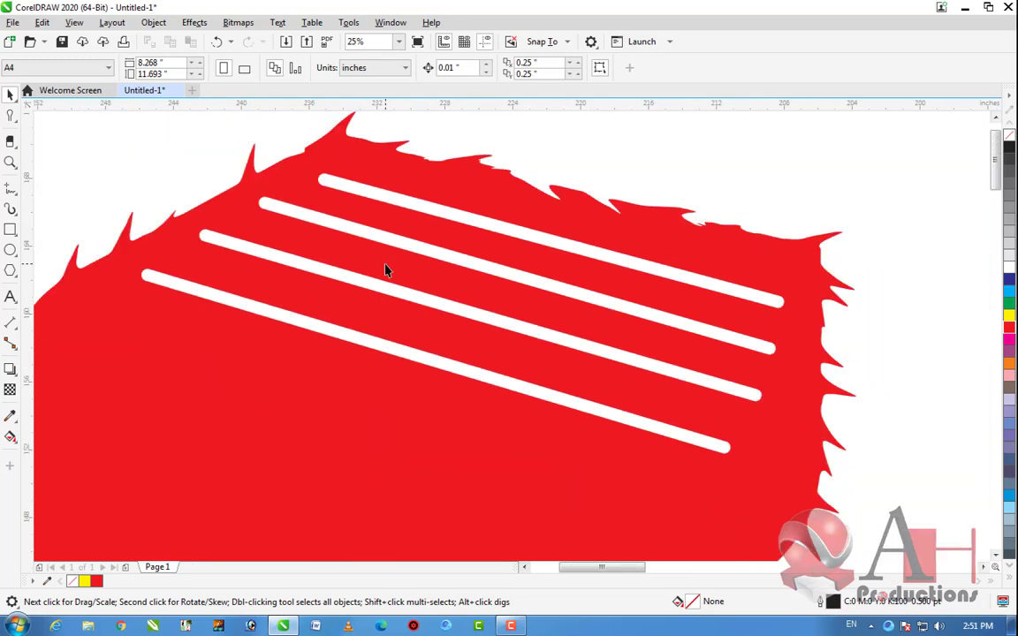
scroll(395, 293, down, 2)
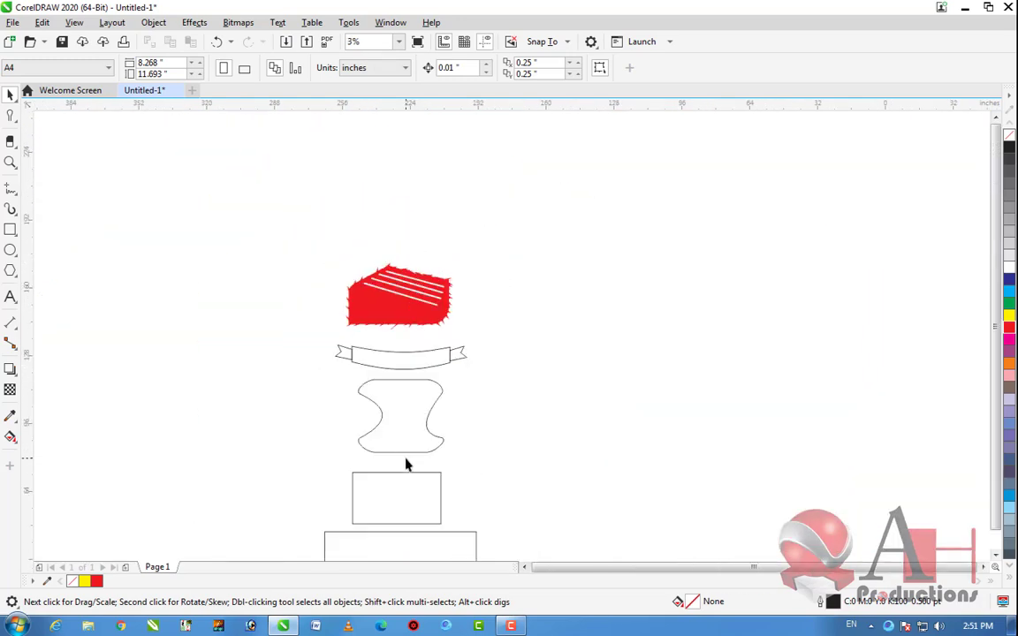
scroll(410, 458, up, 2)
scroll(378, 356, up, 3)
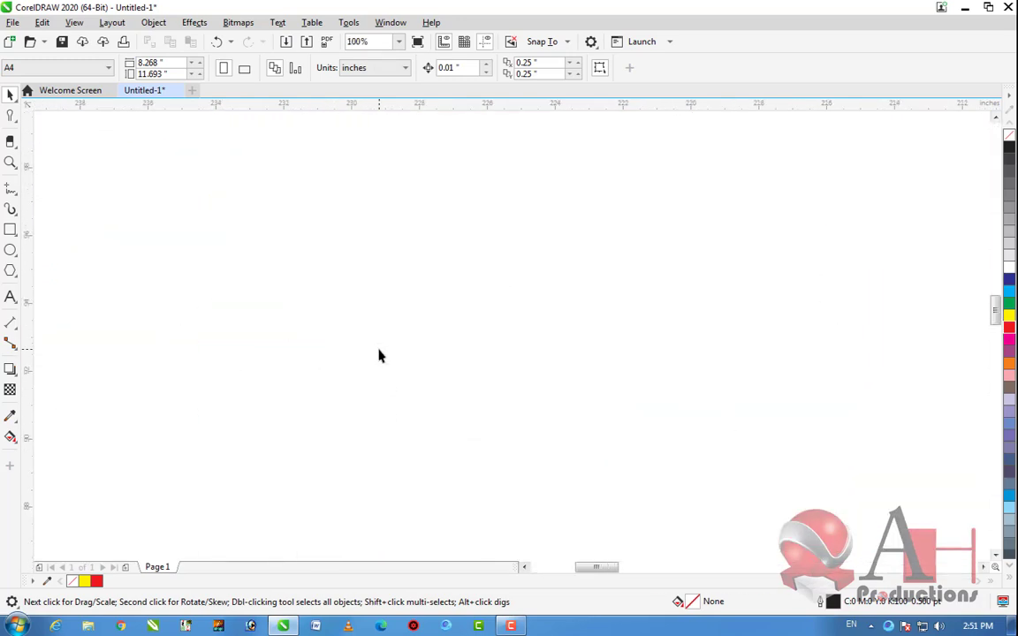
scroll(379, 355, down, 6)
scroll(374, 284, up, 4)
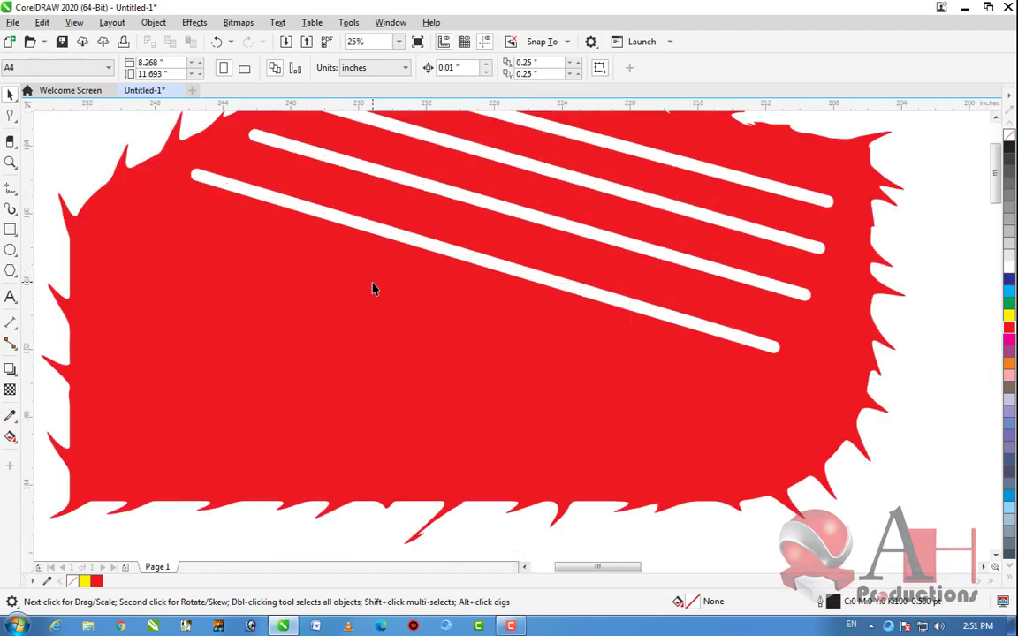
scroll(375, 289, down, 5)
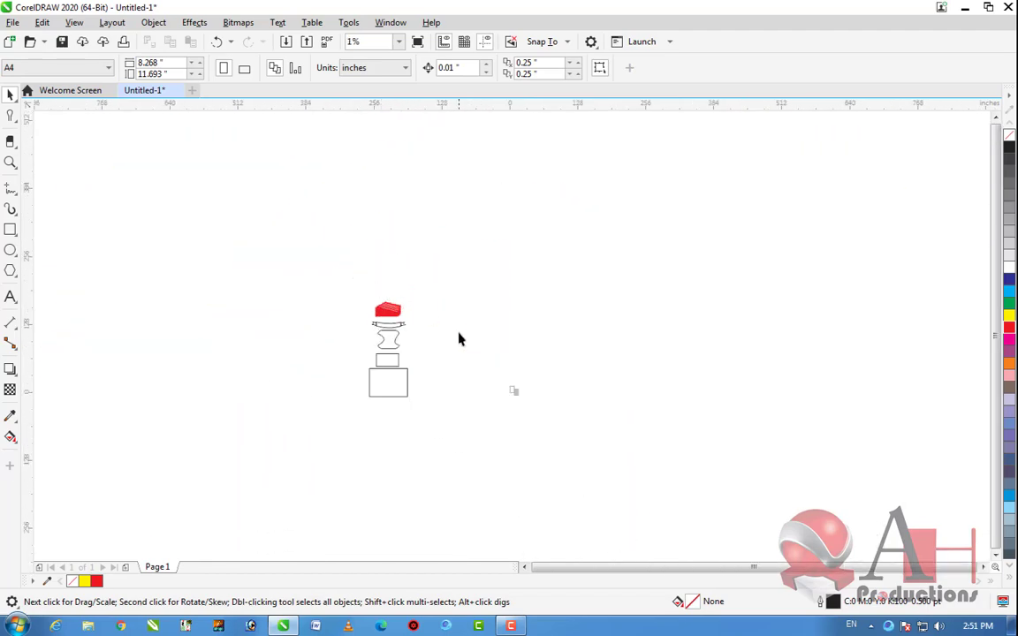
scroll(383, 316, up, 2)
scroll(561, 378, up, 2)
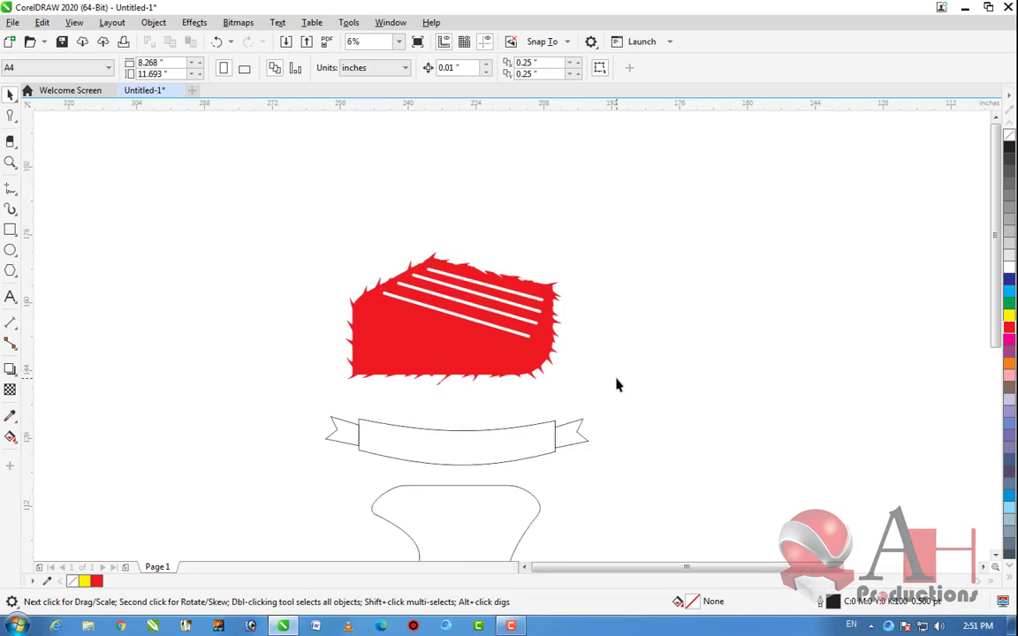
Move the red slotted shape up, farther from the ribbon banner, and deselect it
click(447, 368)
drag(447, 368, 418, 256)
click(493, 294)
scroll(477, 273, down, 3)
scroll(495, 353, down, 1)
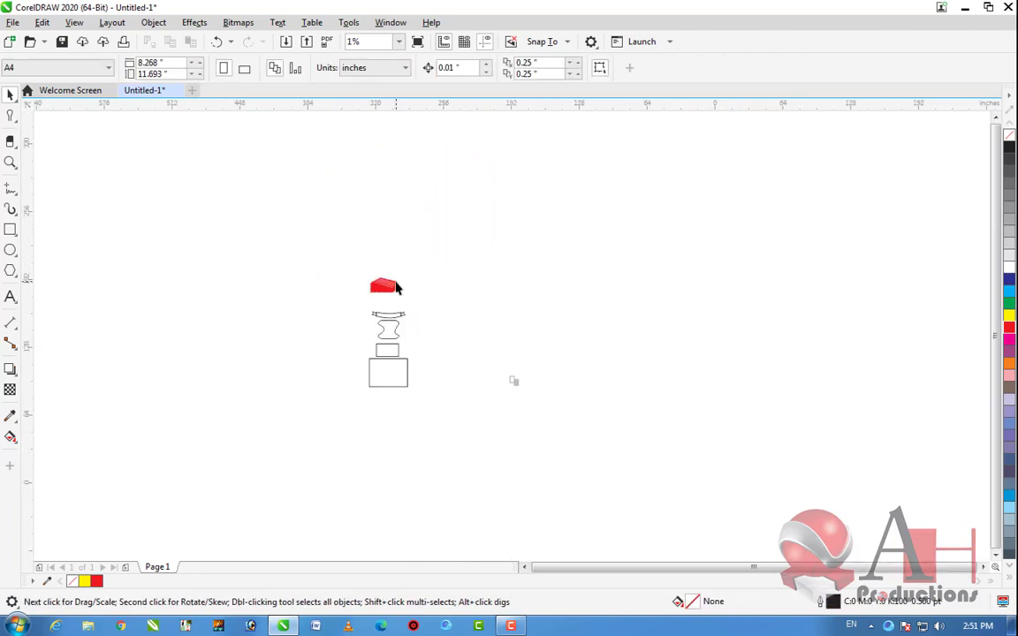
scroll(359, 283, up, 2)
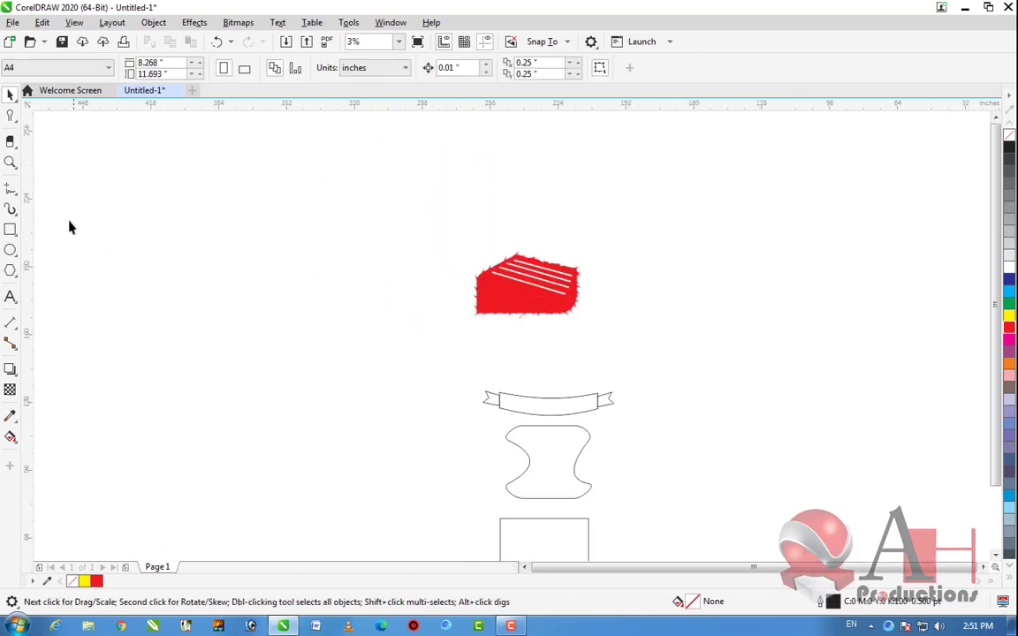
click(19, 197)
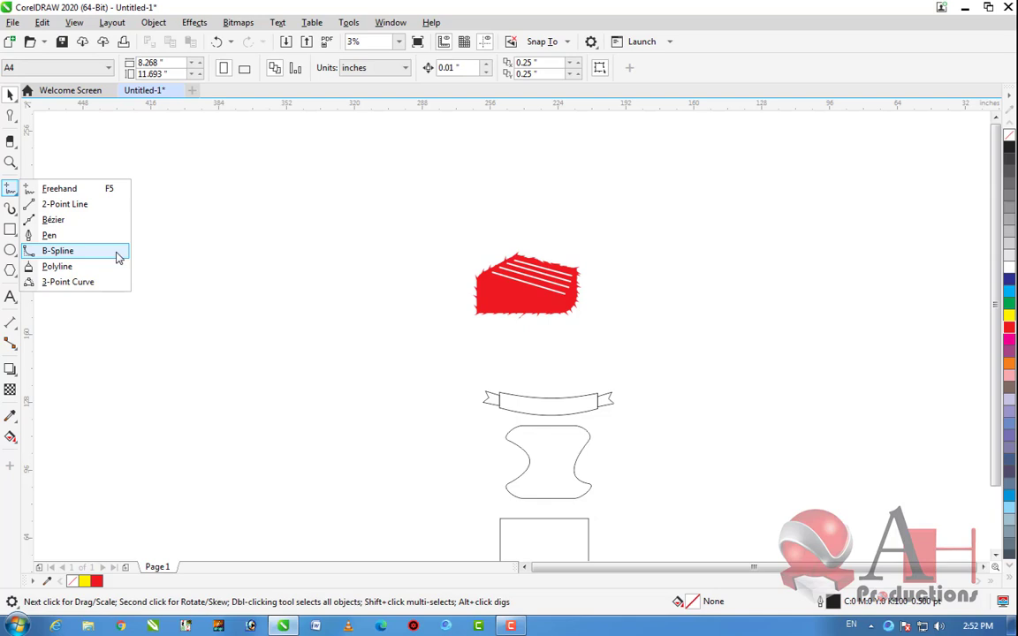
click(11, 187)
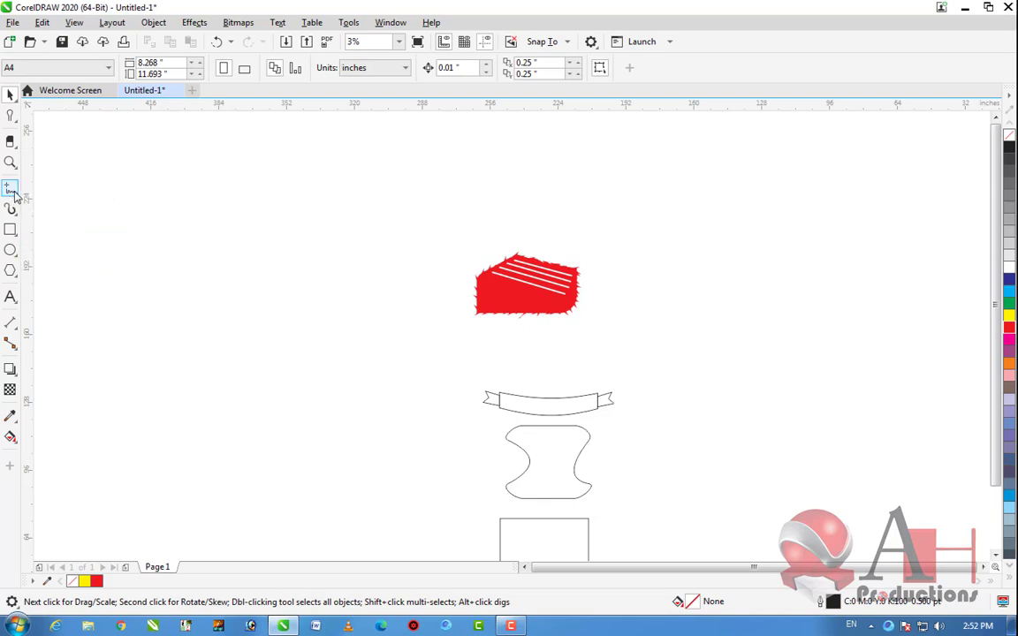
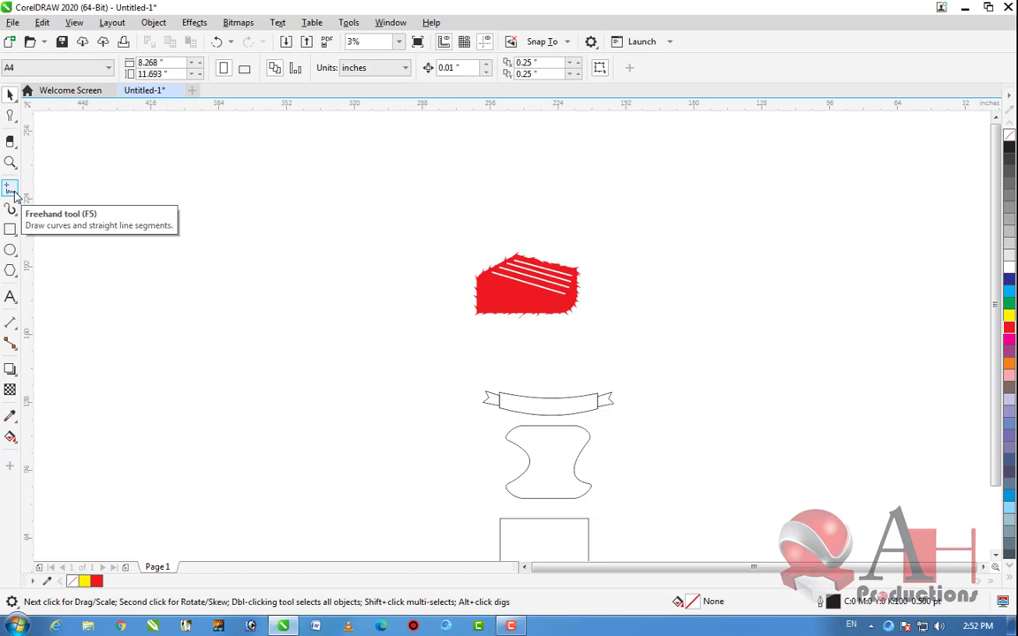
click(11, 191)
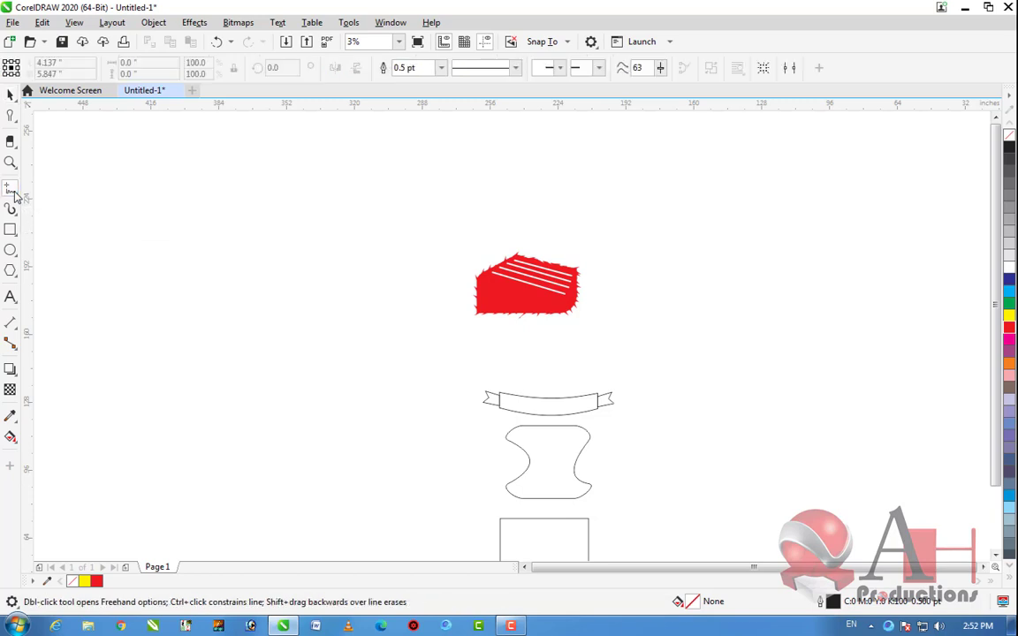
click(11, 189)
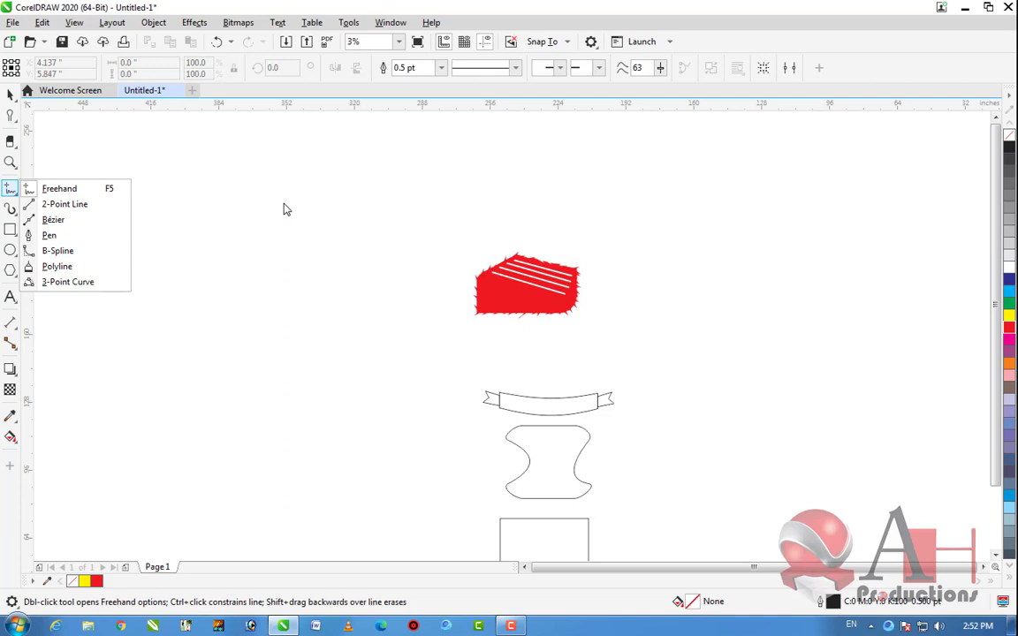
click(11, 95)
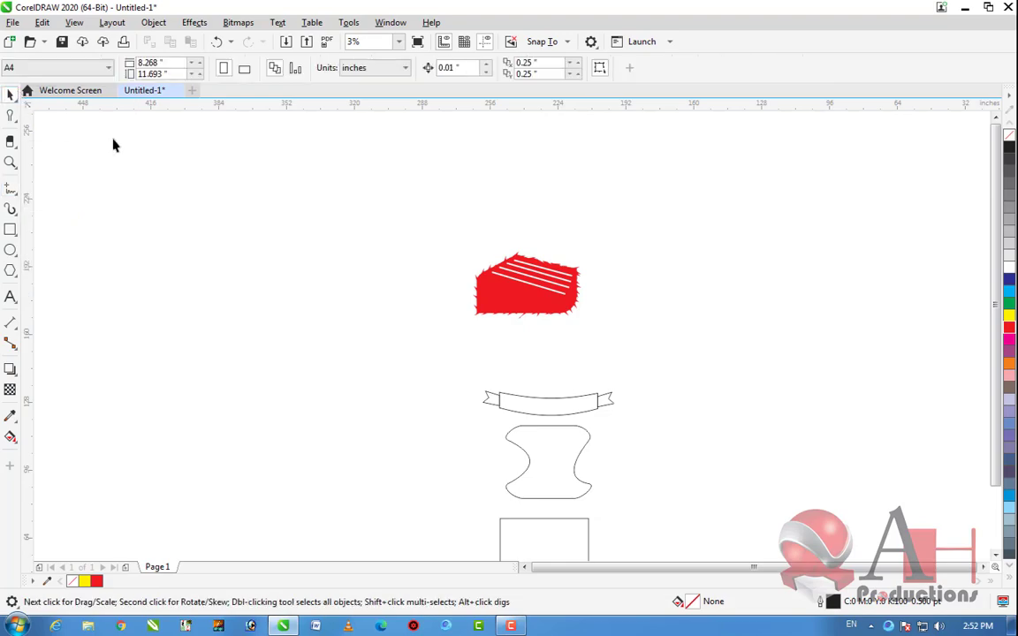
Import the Windows and Office activator JPG from the desktop into the drawing, on the empty area left of the red shape
click(966, 9)
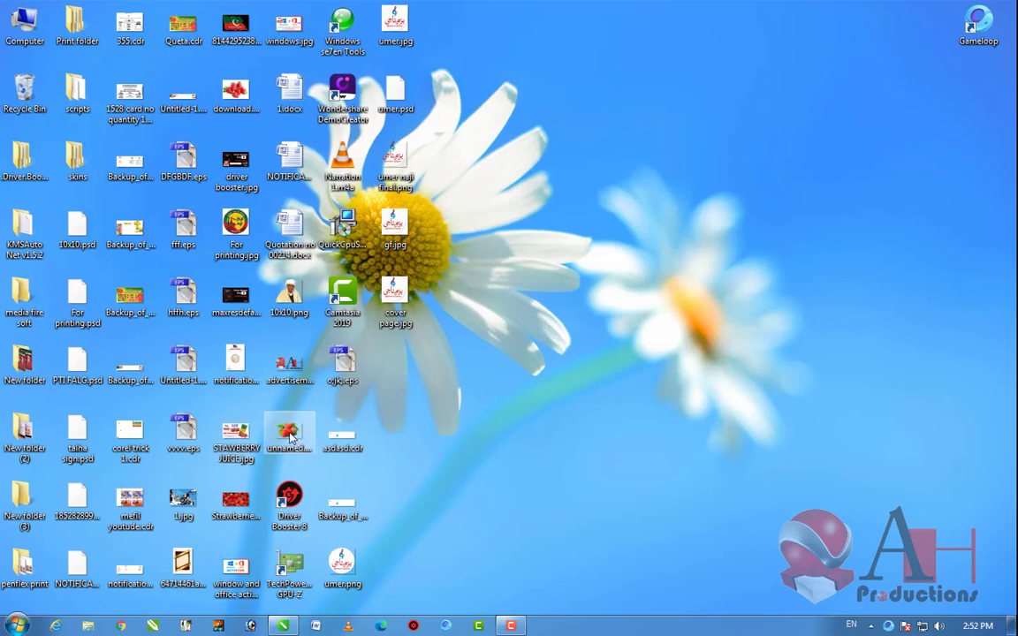
drag(235, 570, 723, 526)
scroll(391, 322, up, 3)
scroll(503, 324, down, 1)
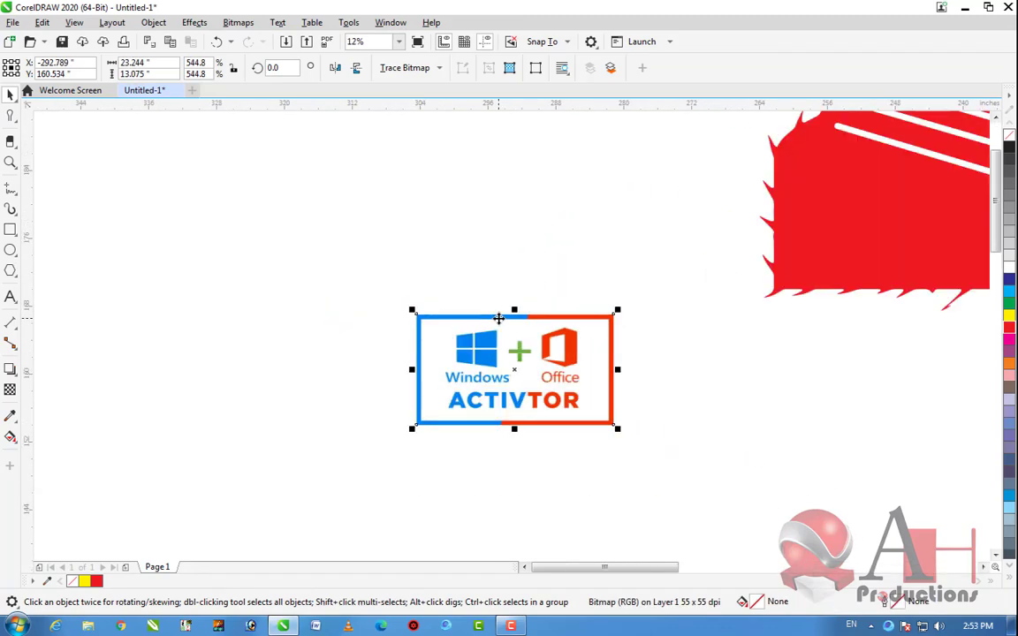
Move the imported Windows and Office image farther left of the red shape and deselect it
scroll(555, 392, up, 1)
drag(561, 393, 408, 338)
click(686, 351)
scroll(541, 291, down, 1)
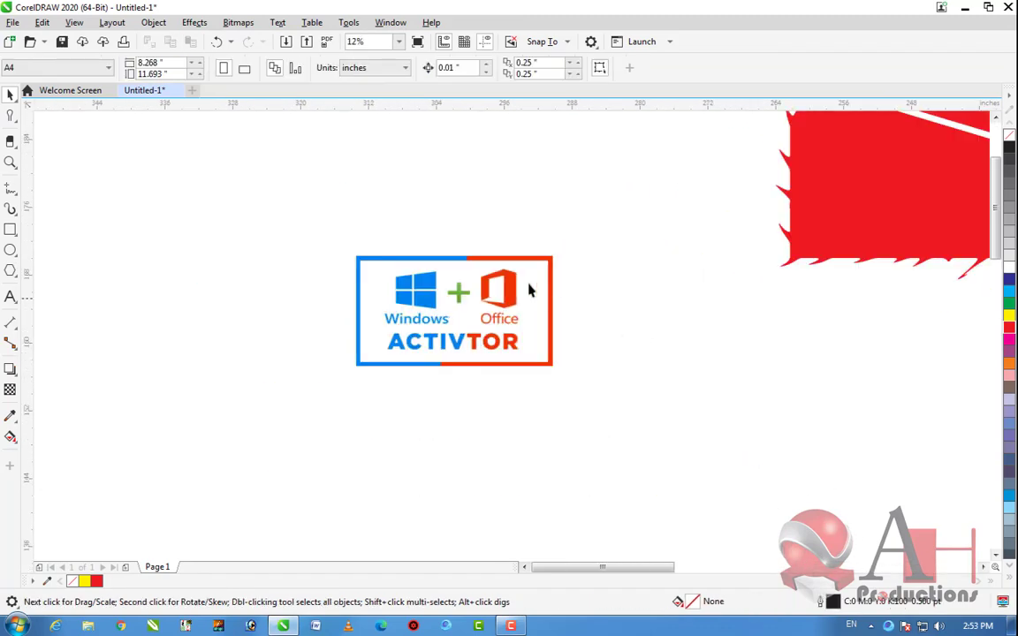
Examine the logos, lettering and frame of the imported Windows and Office image at several magnifications
scroll(484, 283, up, 2)
scroll(507, 271, down, 1)
scroll(343, 312, up, 1)
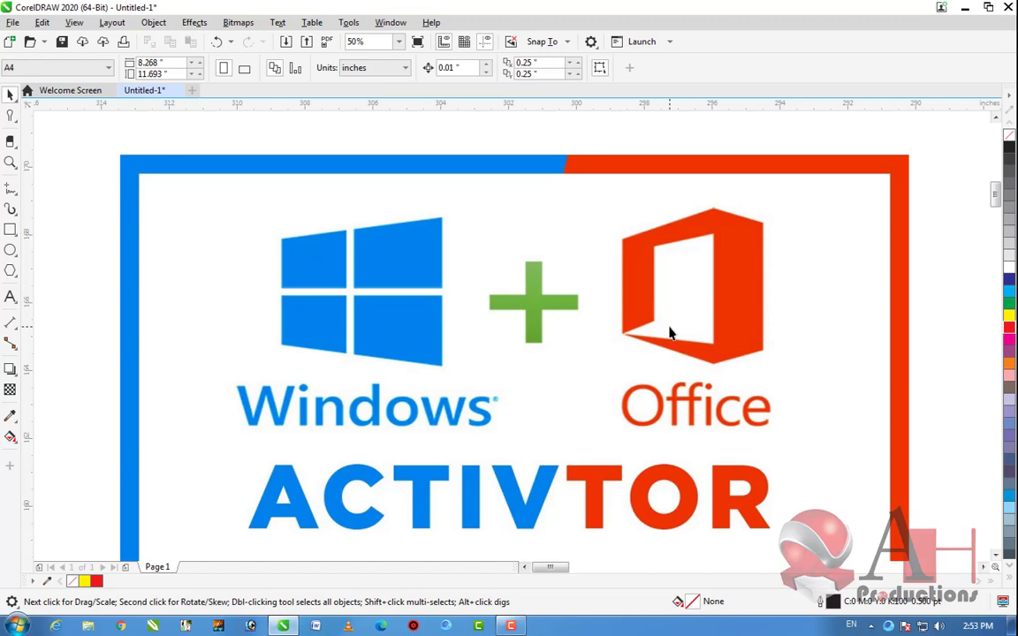
scroll(669, 333, down, 3)
scroll(651, 298, up, 3)
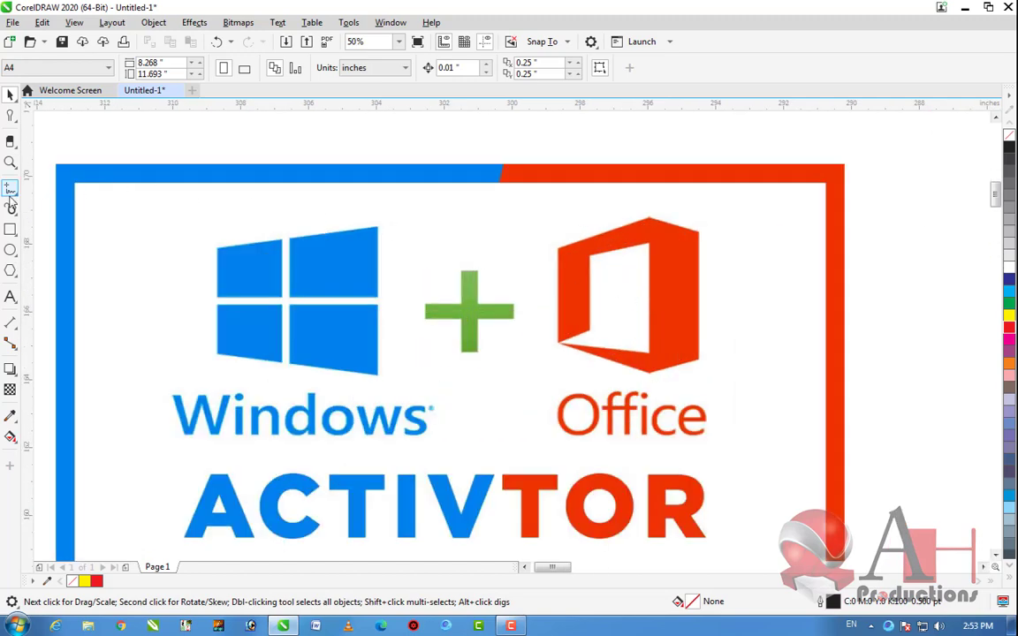
scroll(495, 220, down, 2)
scroll(498, 217, up, 1)
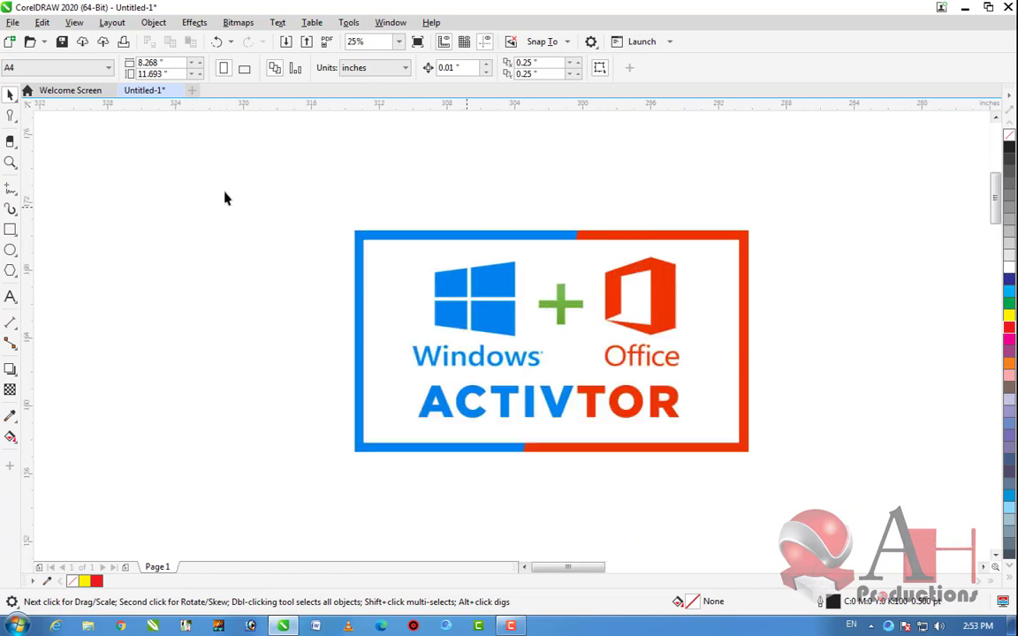
Draw an irregular Freehand curve about 19.6 by 15.4 inches left of the imported image, and delete it
click(10, 187)
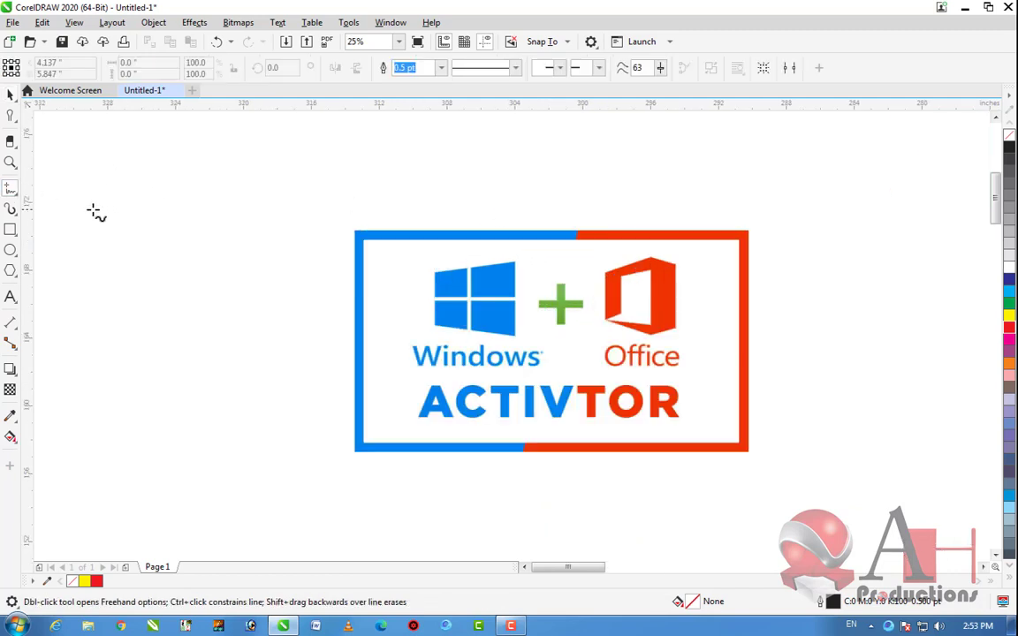
scroll(63, 186, up, 1)
scroll(354, 195, down, 2)
scroll(278, 185, up, 1)
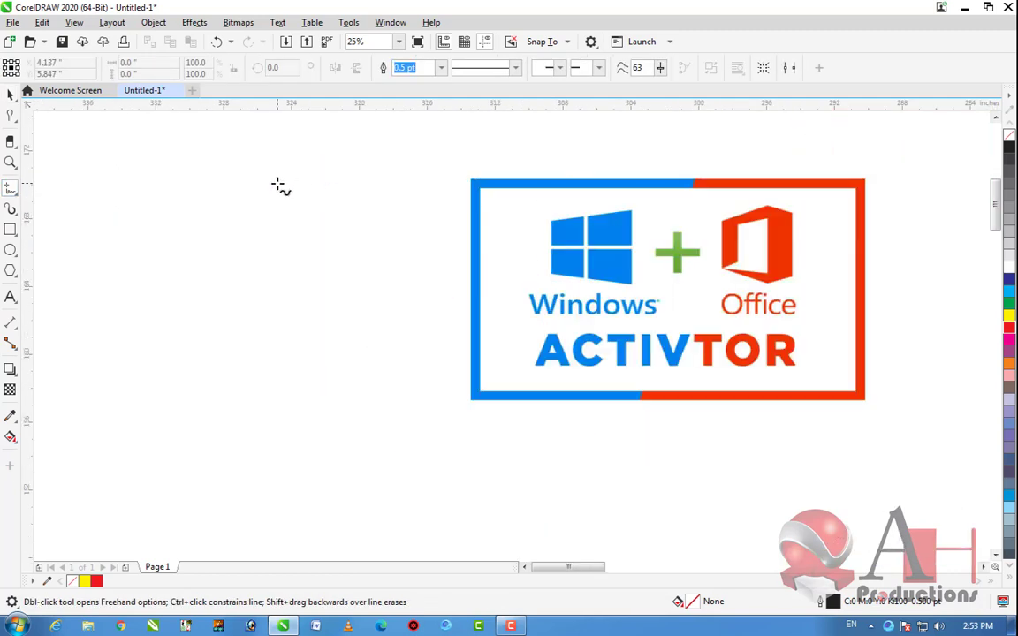
mouse_move(150, 222)
mouse_down()
mouse_move(158, 181)
mouse_move(189, 180)
mouse_move(225, 204)
mouse_move(347, 224)
mouse_move(337, 257)
mouse_move(364, 316)
mouse_move(365, 370)
mouse_move(224, 345)
mouse_move(68, 391)
mouse_move(100, 244)
mouse_move(150, 222)
mouse_up()
scroll(347, 222, down, 1)
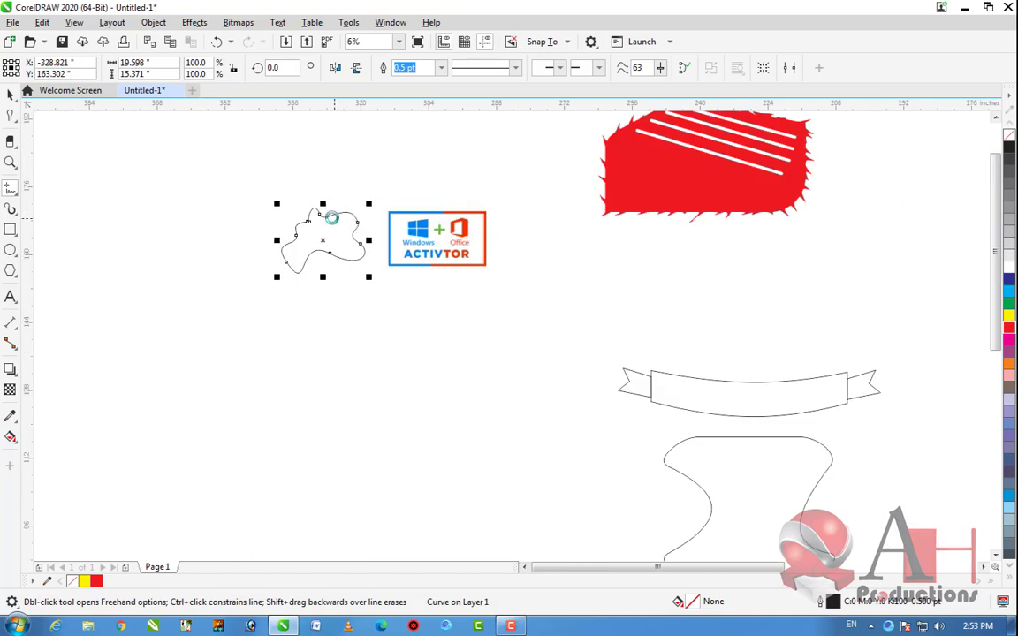
scroll(341, 216, up, 1)
key(Delete)
Draw a larger-lobed Freehand outline about 16.5 by 13.9 inches left of the imported image, ending near its starting point
mouse_move(175, 208)
mouse_down()
mouse_move(189, 181)
mouse_move(350, 167)
mouse_move(342, 189)
mouse_move(398, 210)
mouse_move(423, 249)
mouse_move(384, 260)
mouse_move(362, 288)
mouse_move(419, 293)
mouse_move(428, 333)
mouse_move(340, 362)
mouse_move(299, 397)
mouse_move(242, 364)
mouse_move(191, 364)
mouse_move(164, 267)
mouse_up()
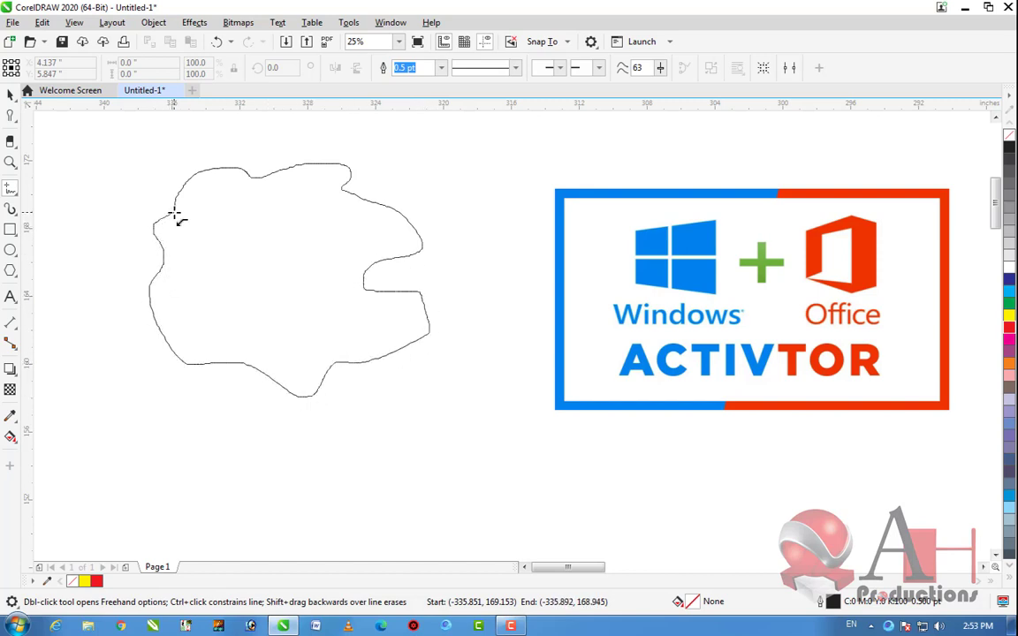
drag(178, 225, 178, 212)
scroll(178, 211, up, 8)
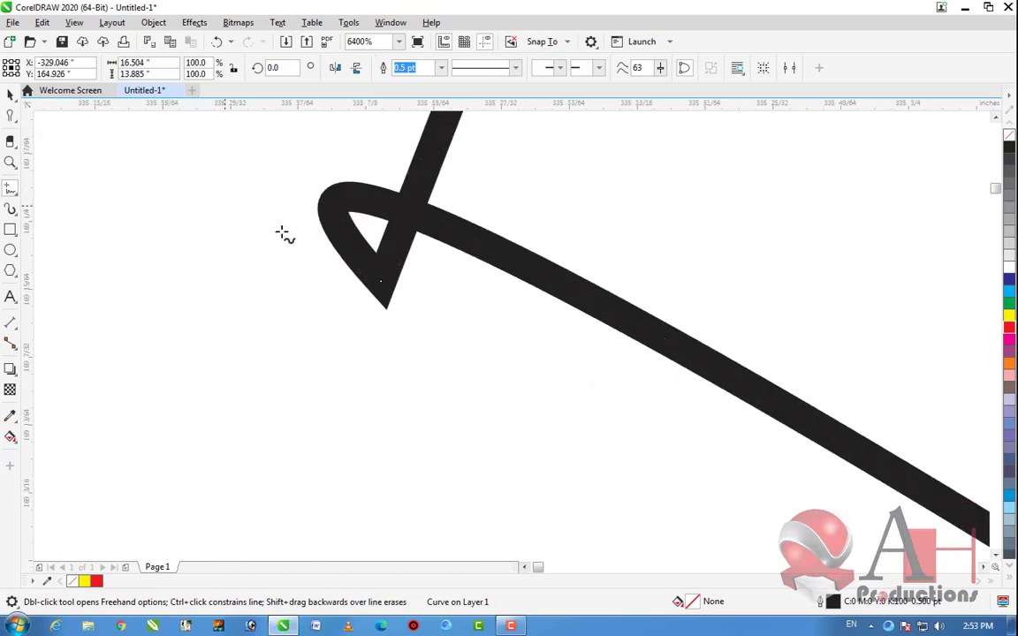
Fill the freehand outline with cyan, and delete the shape
click(1009, 290)
scroll(301, 186, down, 8)
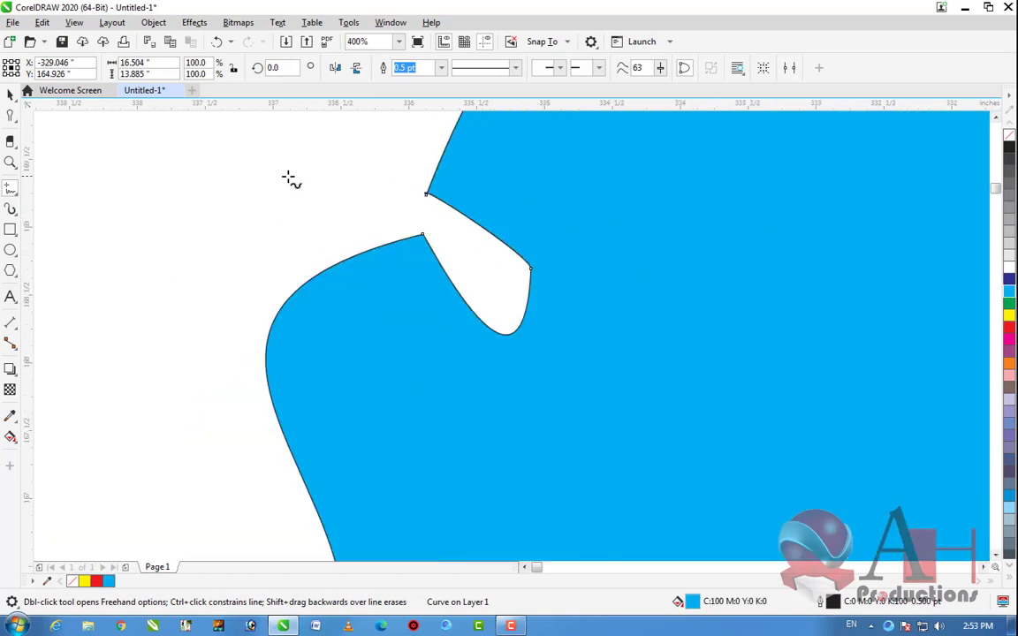
scroll(420, 180, up, 1)
key(Delete)
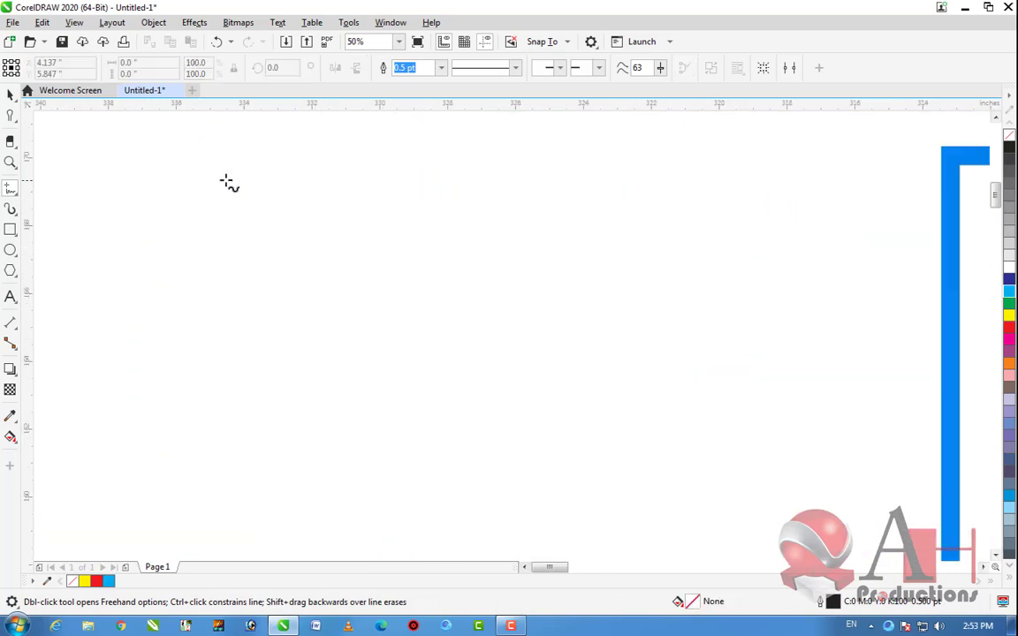
Draw a 2-Point Line about 0.93 by 0.4 inches along the Office logo's lower-left slanted edge, from its outer to its inner corner
click(16, 194)
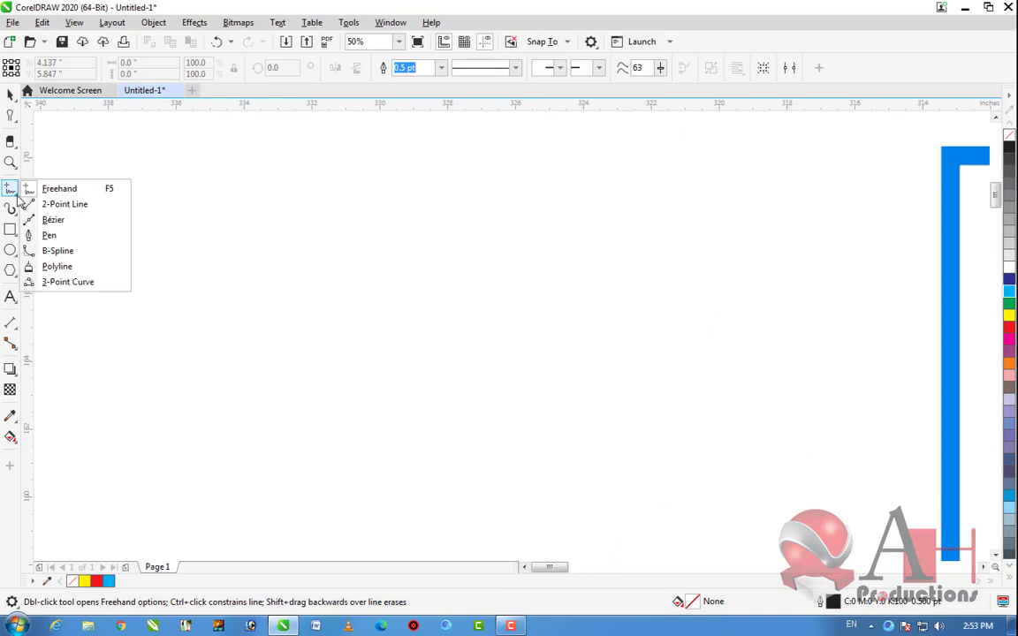
click(40, 204)
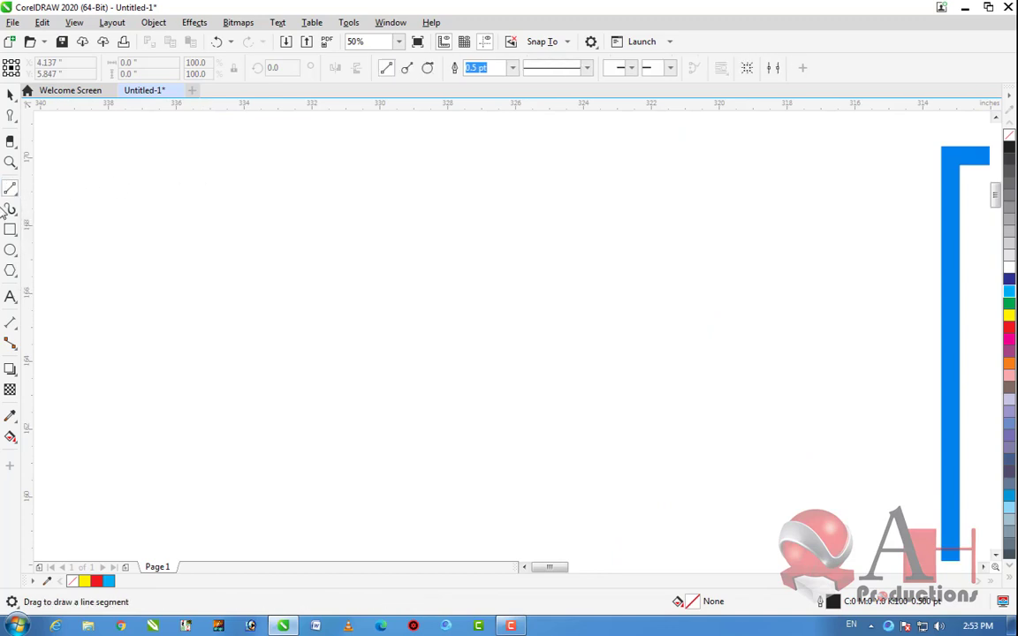
click(16, 194)
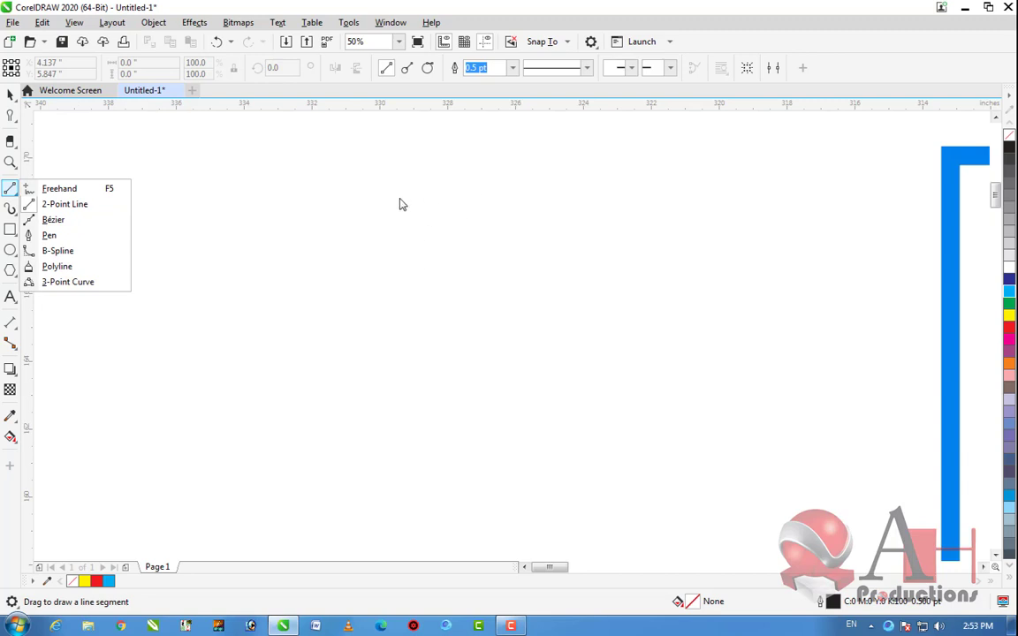
click(73, 207)
scroll(305, 183, down, 3)
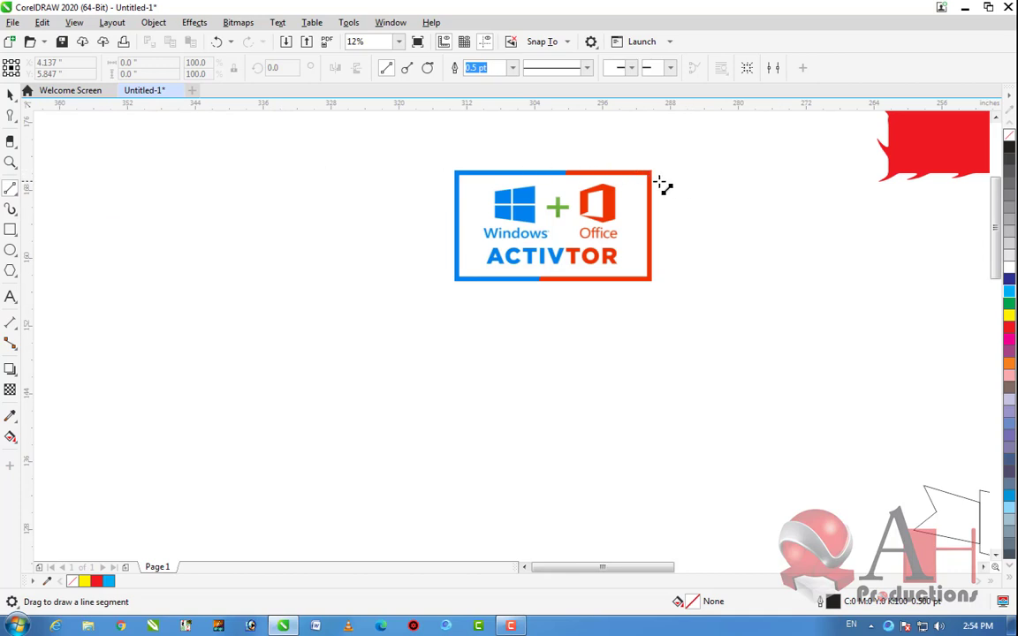
scroll(657, 184, up, 3)
scroll(409, 256, up, 2)
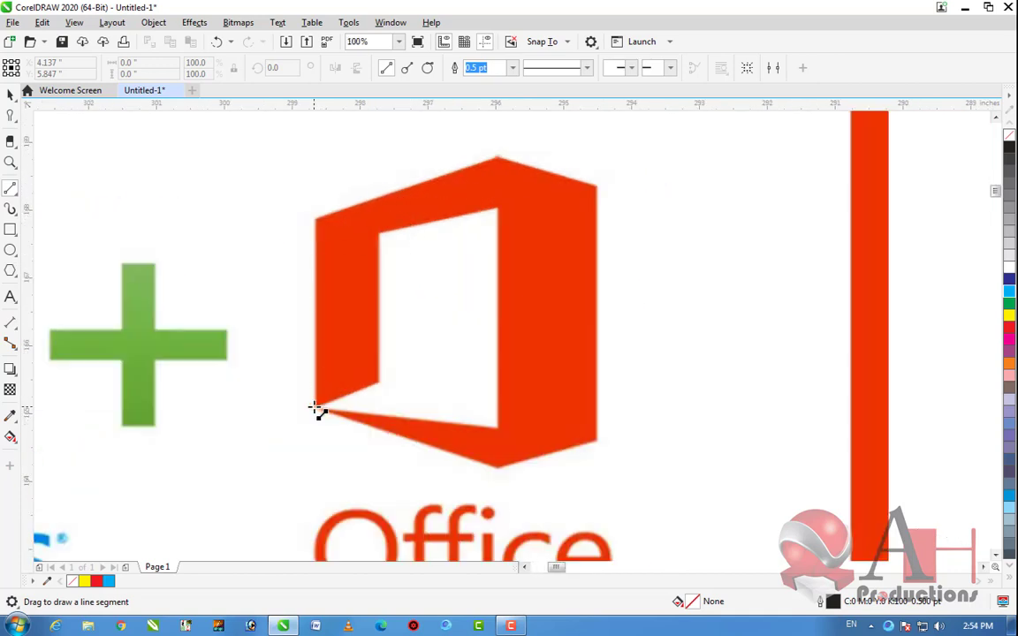
drag(317, 407, 382, 380)
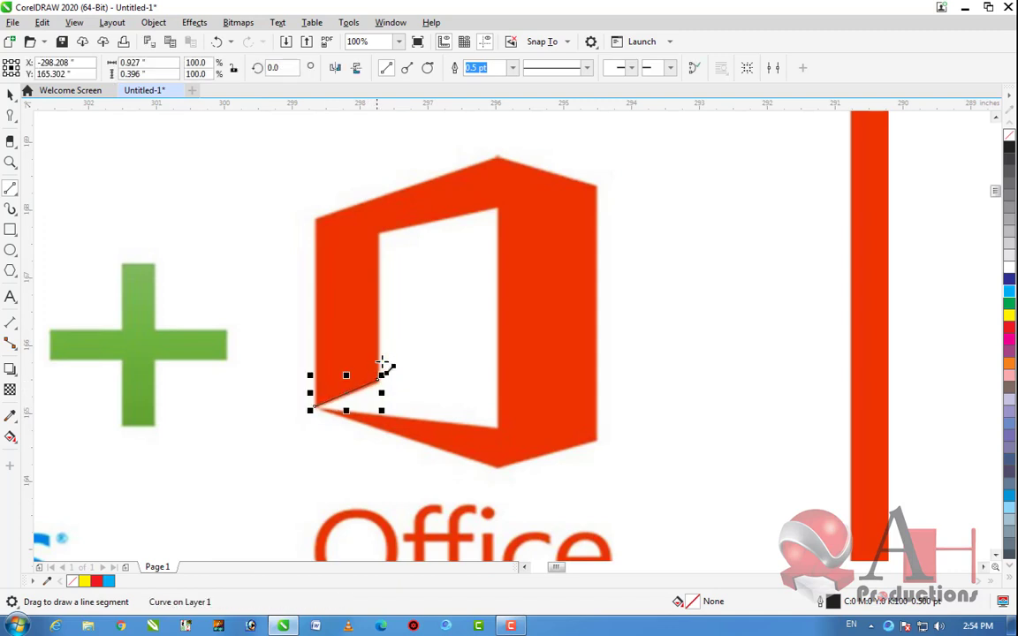
Continue the 2-Point Line around the Office logo's inner opening and close it at the outer corner, about 2.68 by 3.2 inches
scroll(336, 408, up, 3)
scroll(353, 420, up, 2)
scroll(424, 411, down, 5)
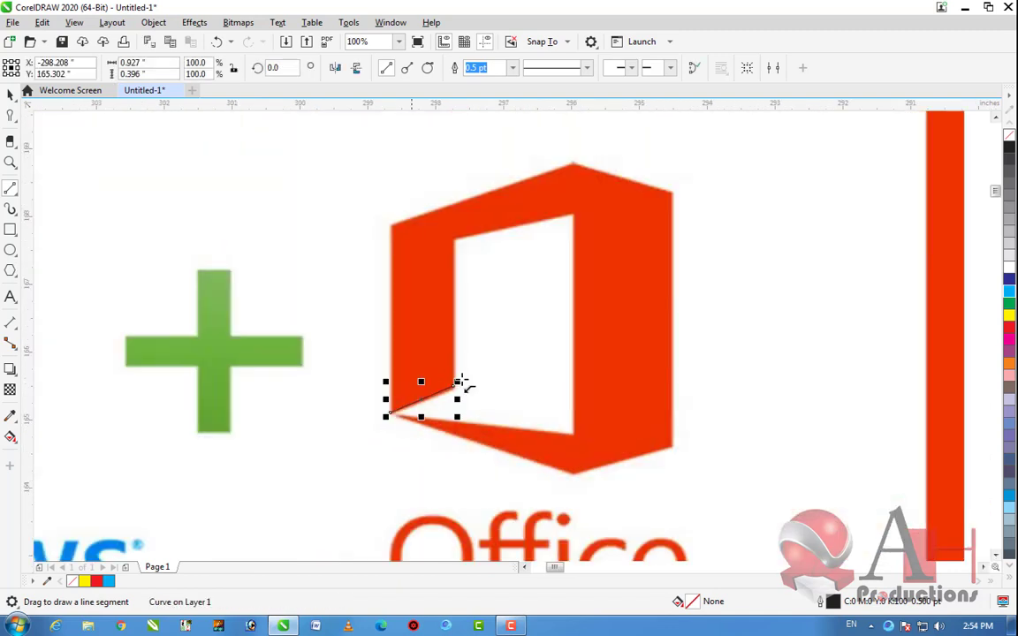
scroll(439, 395, up, 2)
scroll(443, 433, up, 3)
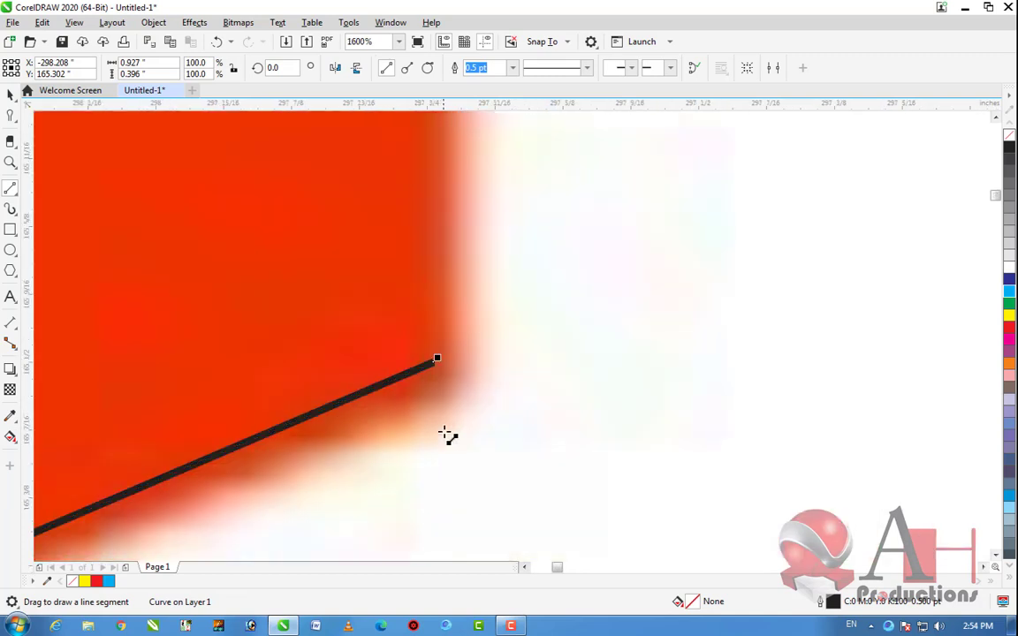
scroll(438, 370, down, 2)
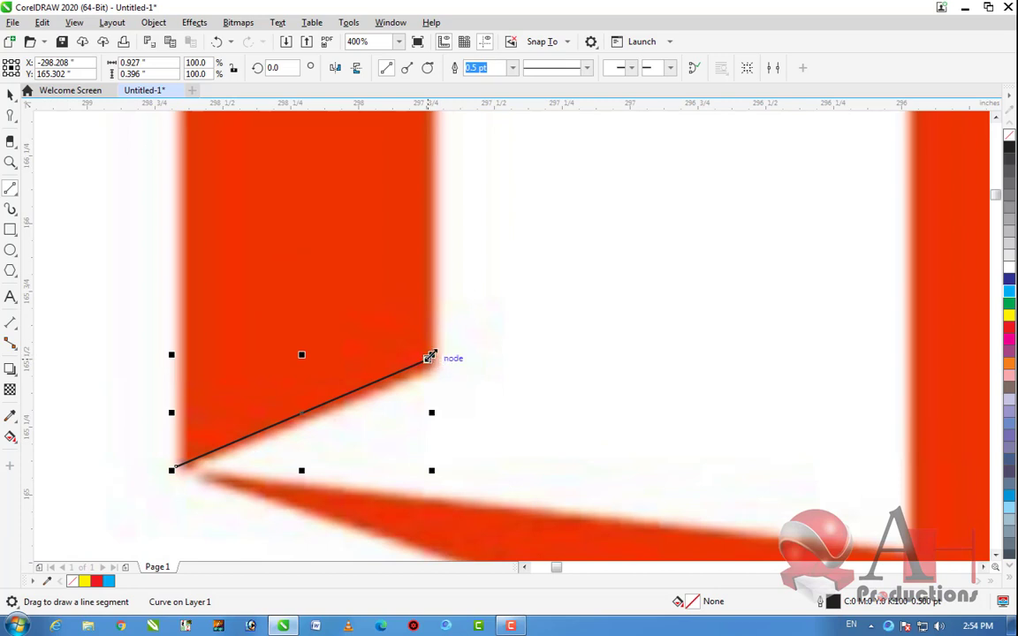
scroll(428, 358, down, 2)
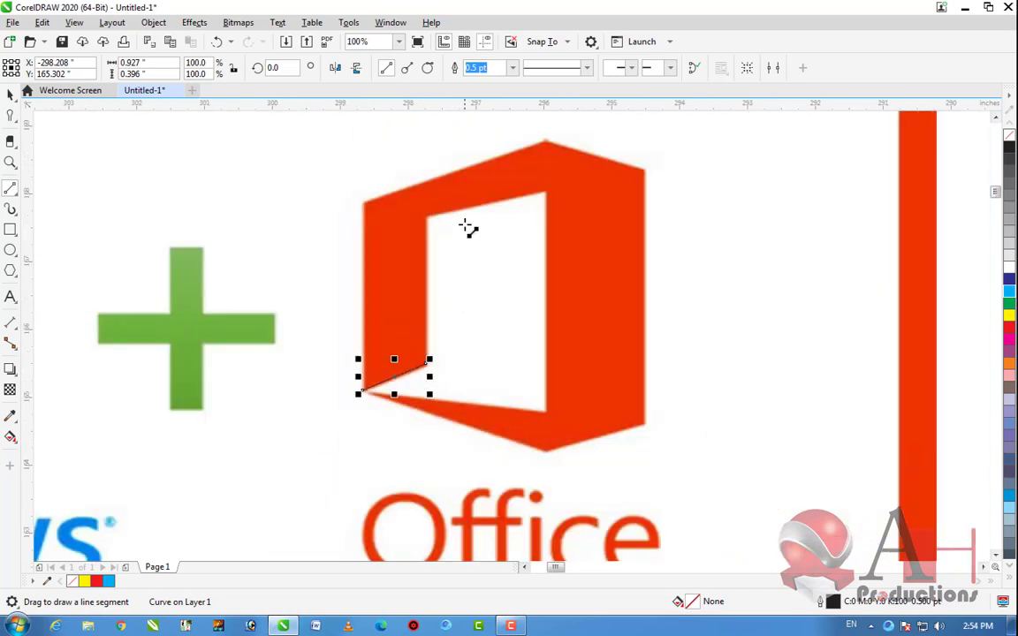
drag(429, 358, 363, 390)
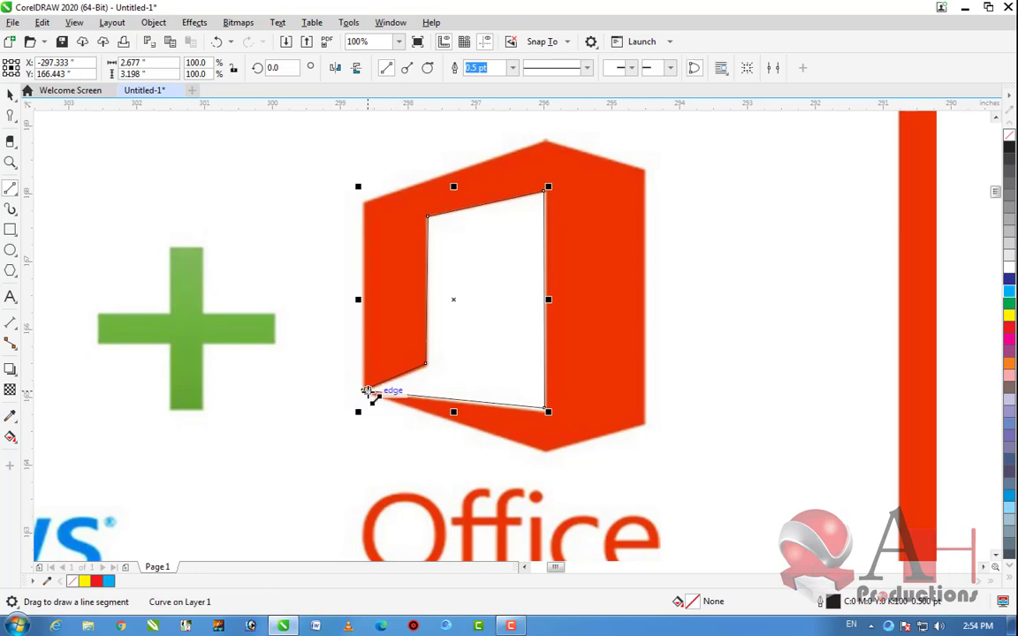
scroll(368, 392, up, 4)
scroll(362, 348, up, 2)
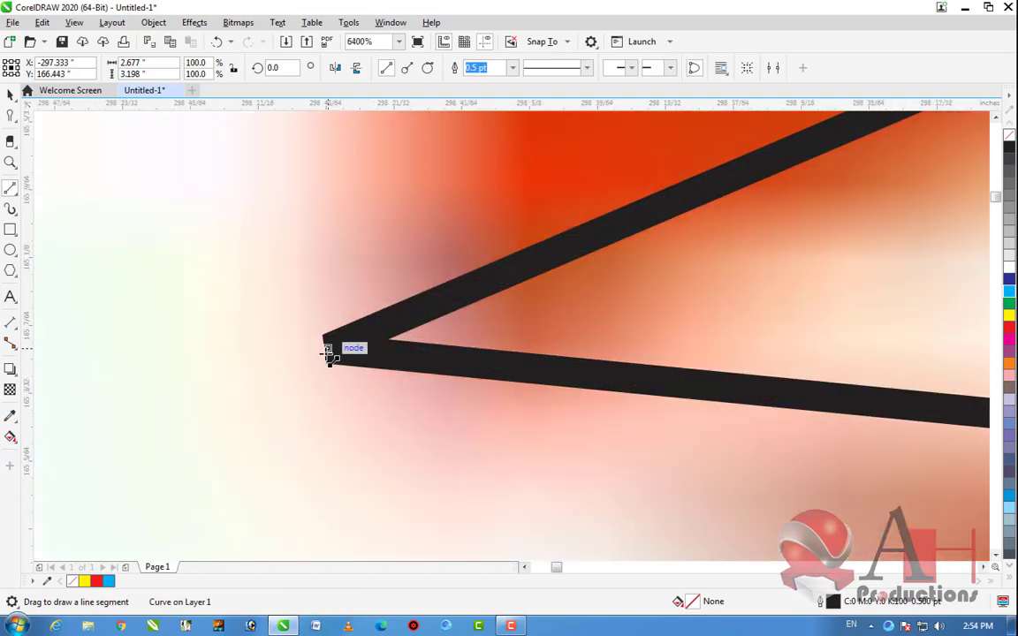
scroll(332, 354, up, 1)
scroll(334, 355, down, 8)
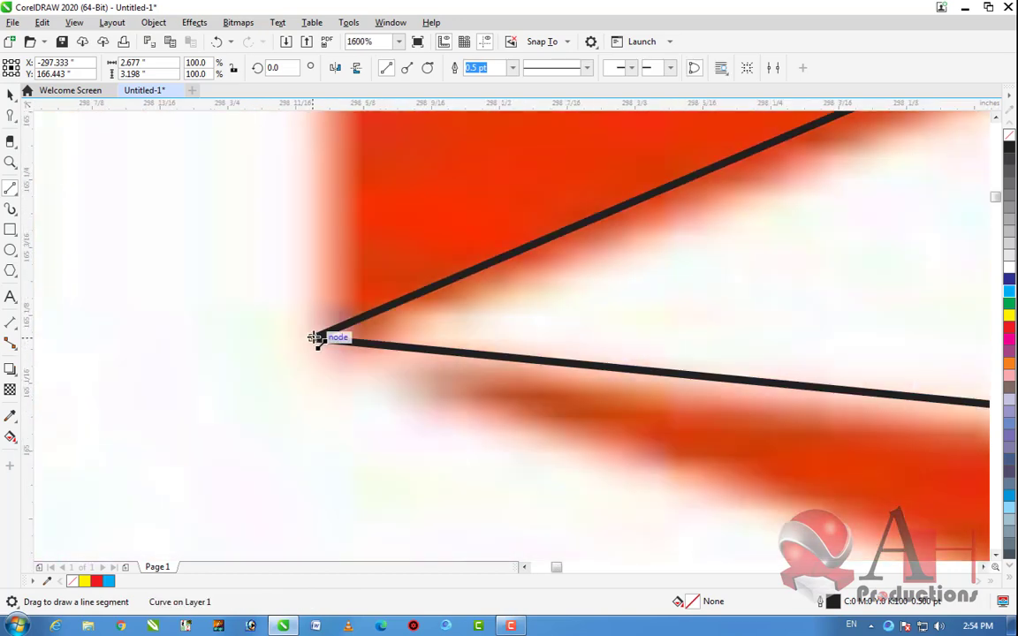
scroll(328, 318, up, 1)
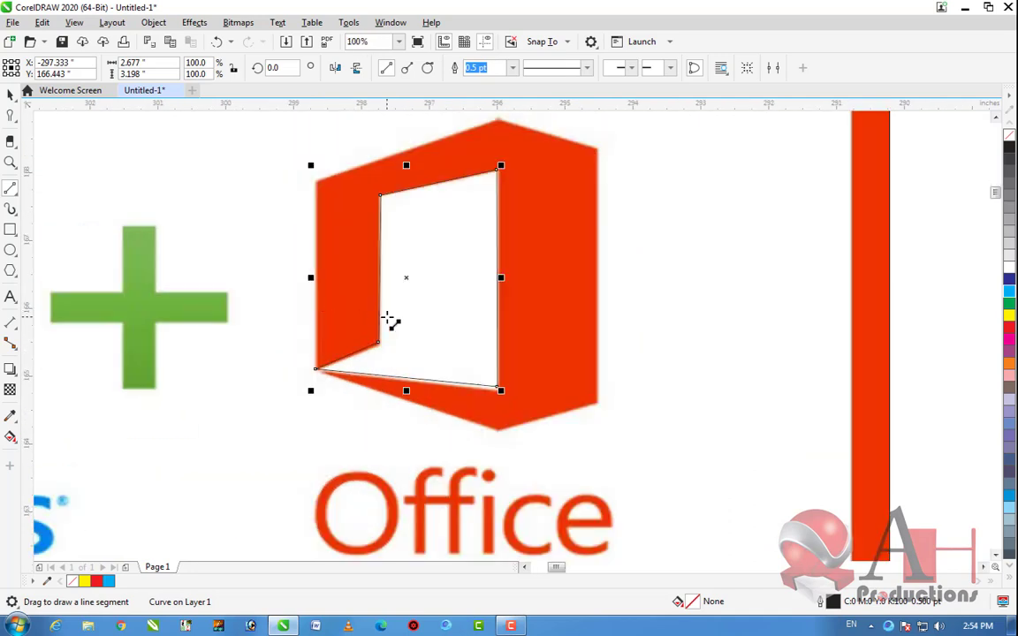
Try white and cyan fills on the closed inner outline, and undo them together with the closing segment
click(1008, 276)
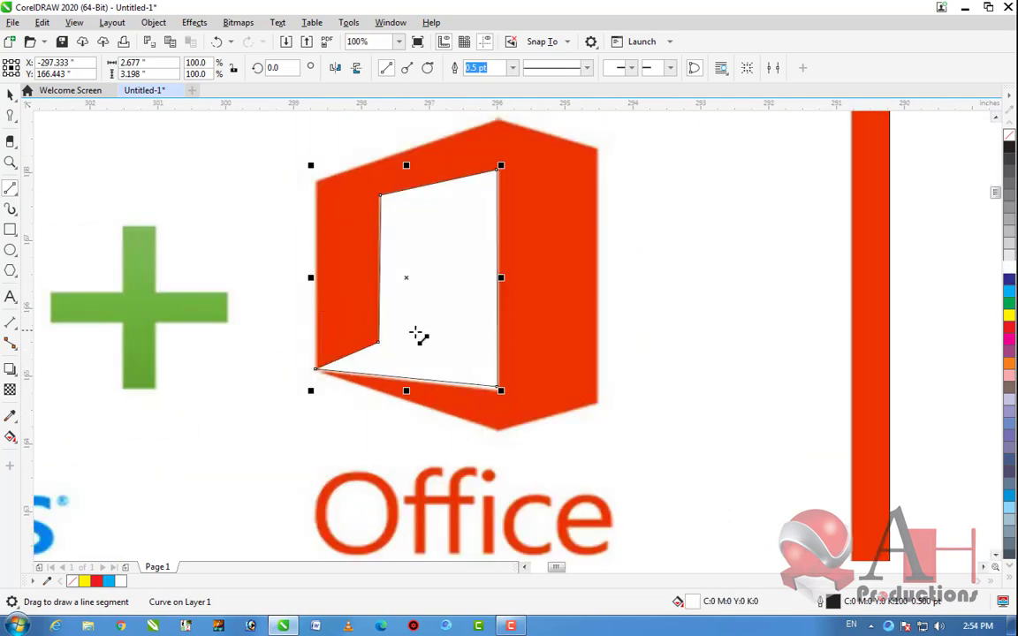
click(1009, 291)
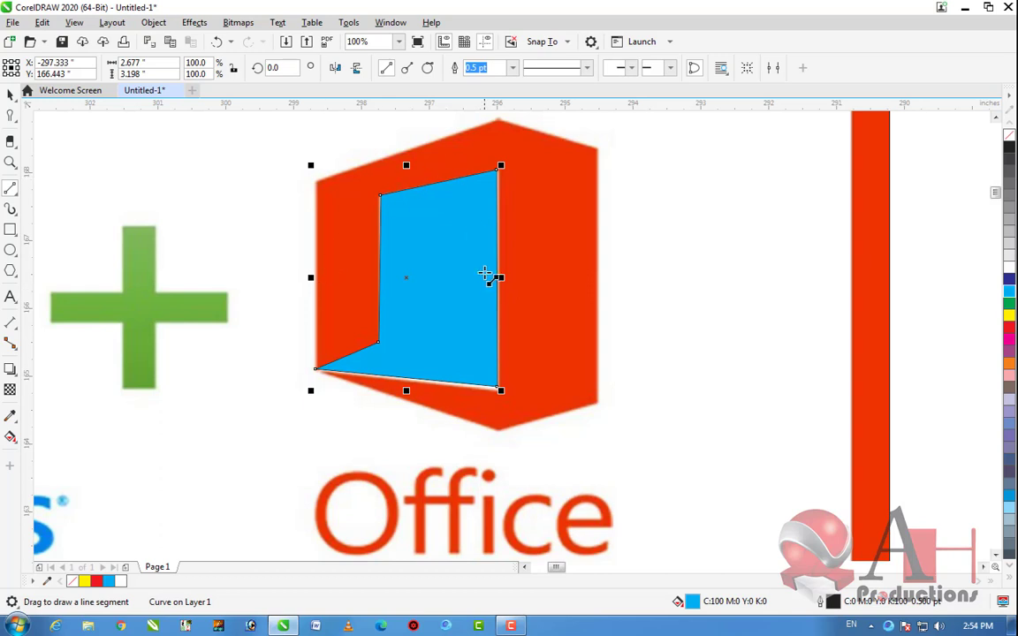
scroll(482, 278, up, 1)
scroll(445, 289, down, 2)
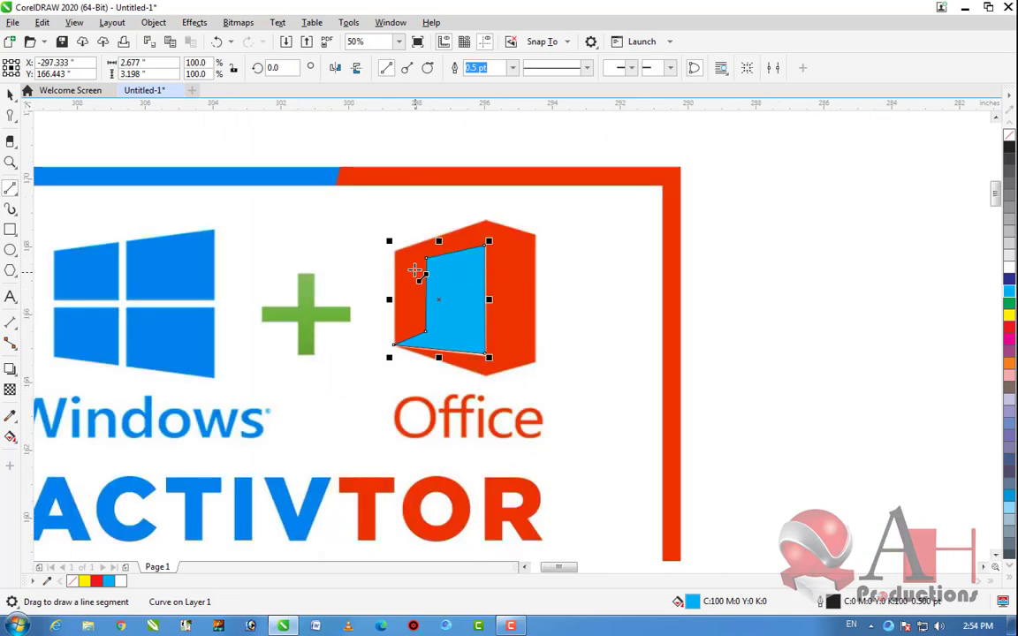
key(ctrl+z)
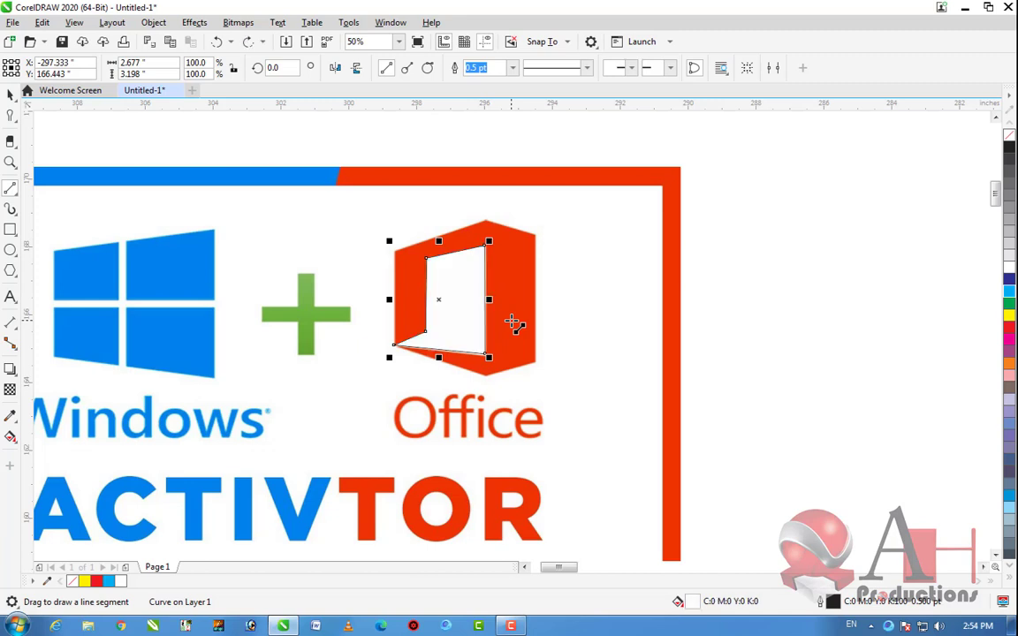
scroll(444, 344, up, 1)
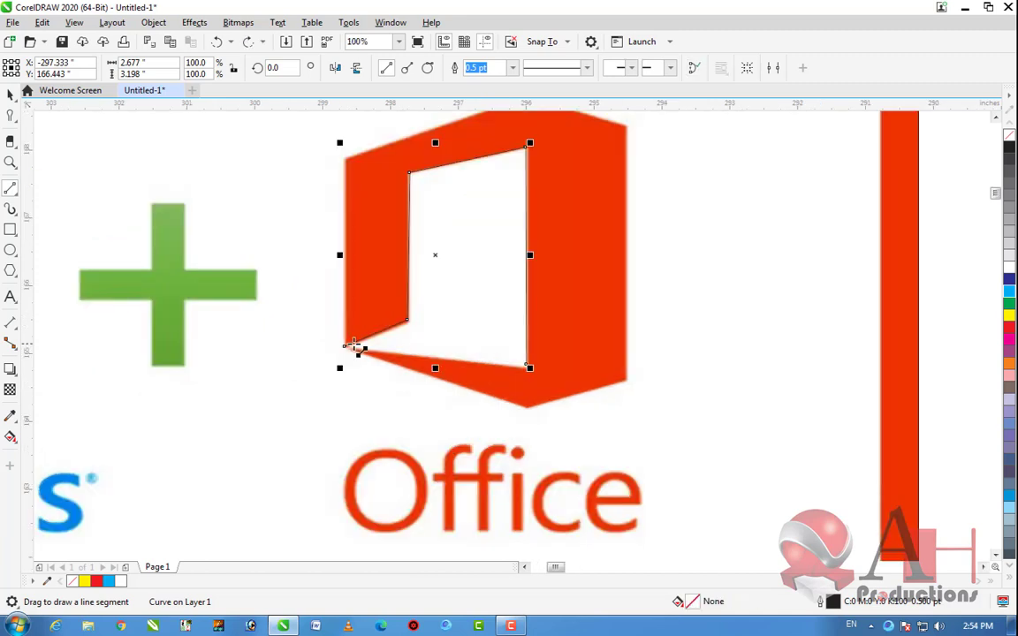
Redraw the inner opening's lower edge to just short of the outer corner, and extend the outline along the logo's lower outer edges
scroll(393, 347, up, 1)
drag(703, 387, 347, 356)
scroll(343, 356, up, 2)
scroll(309, 334, down, 2)
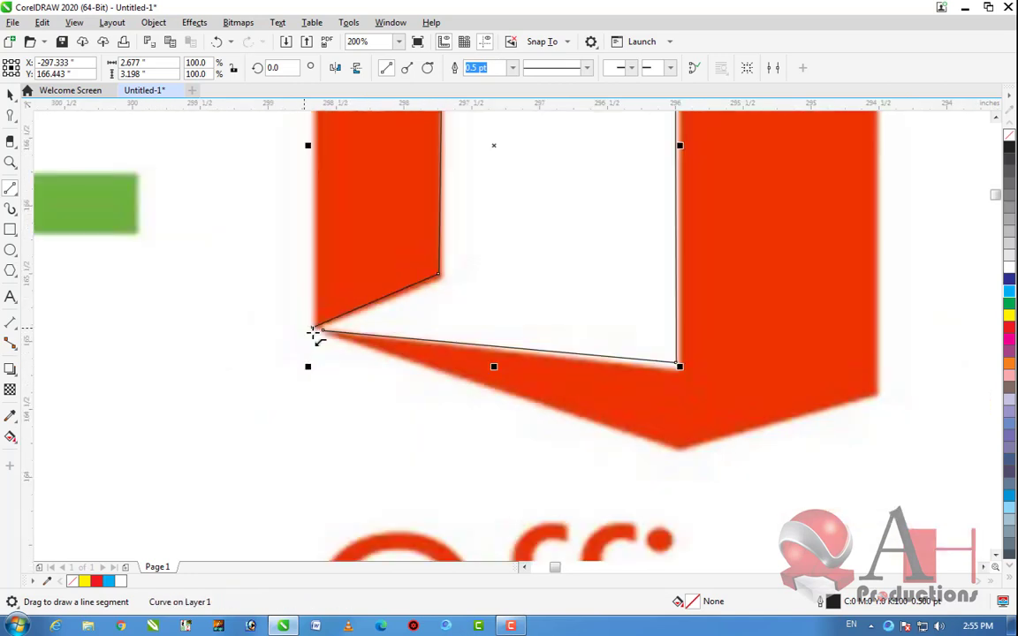
drag(317, 329, 876, 398)
scroll(689, 491, down, 3)
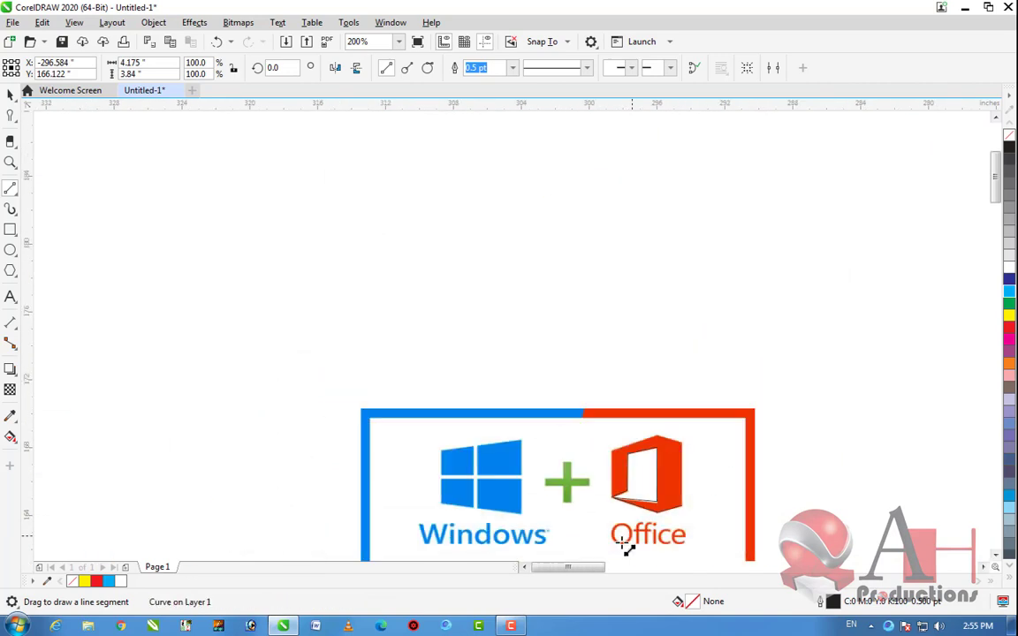
Continue the outline up the logo's right edge, across its top and down its left edge until it closes, about 4.18 by 4.58 inches
scroll(689, 491, up, 1)
drag(681, 522, 511, 354)
scroll(681, 399, up, 2)
scroll(511, 354, down, 2)
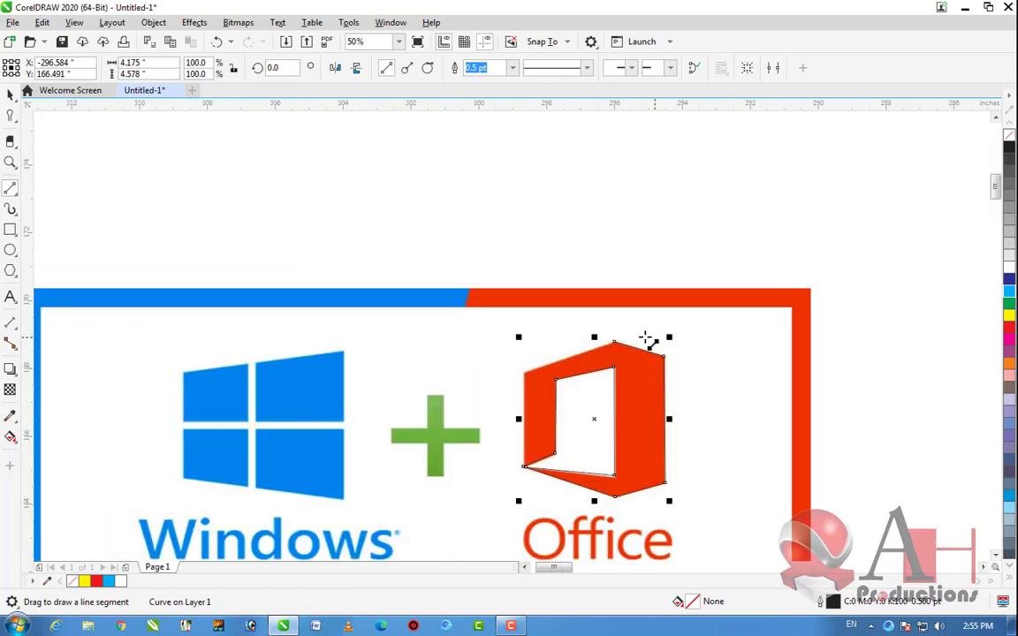
scroll(514, 364, up, 1)
drag(698, 334, 536, 383)
scroll(552, 350, down, 2)
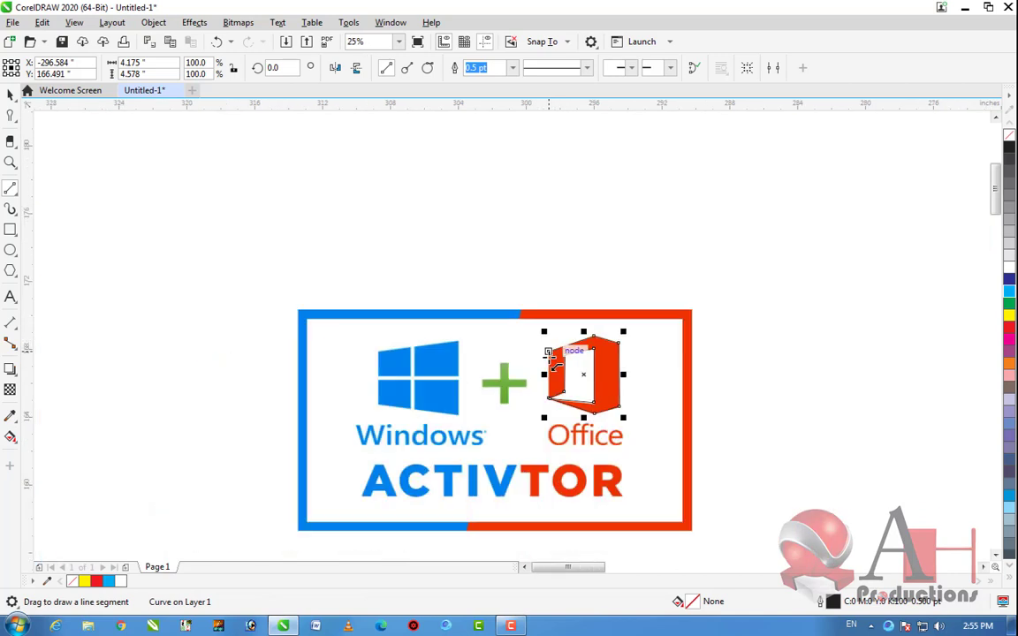
scroll(550, 354, up, 2)
drag(547, 351, 549, 466)
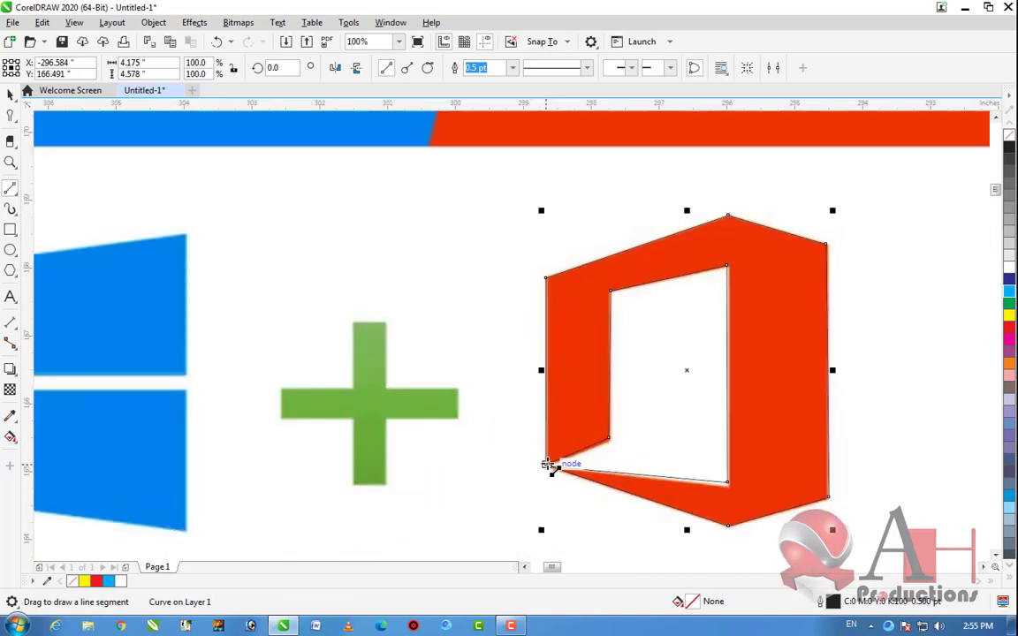
scroll(552, 466, up, 3)
scroll(513, 455, down, 2)
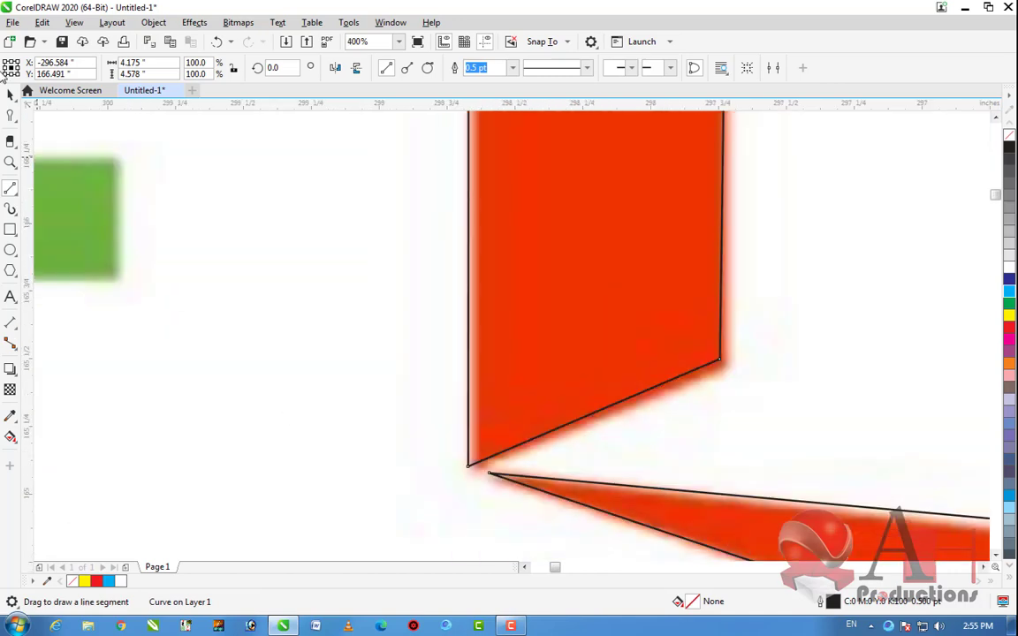
Switch to the Pick tool and fill the closed Office logo tracing with dark blue (C100 M100 Y0 K0)
click(11, 94)
scroll(606, 346, down, 2)
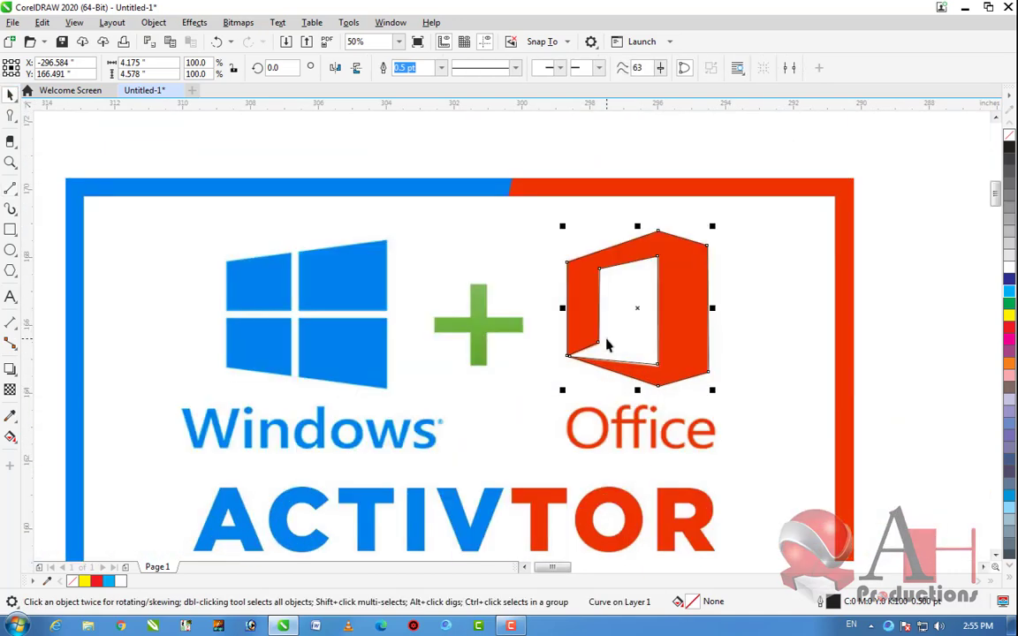
click(1010, 279)
scroll(609, 406, down, 1)
scroll(626, 397, up, 1)
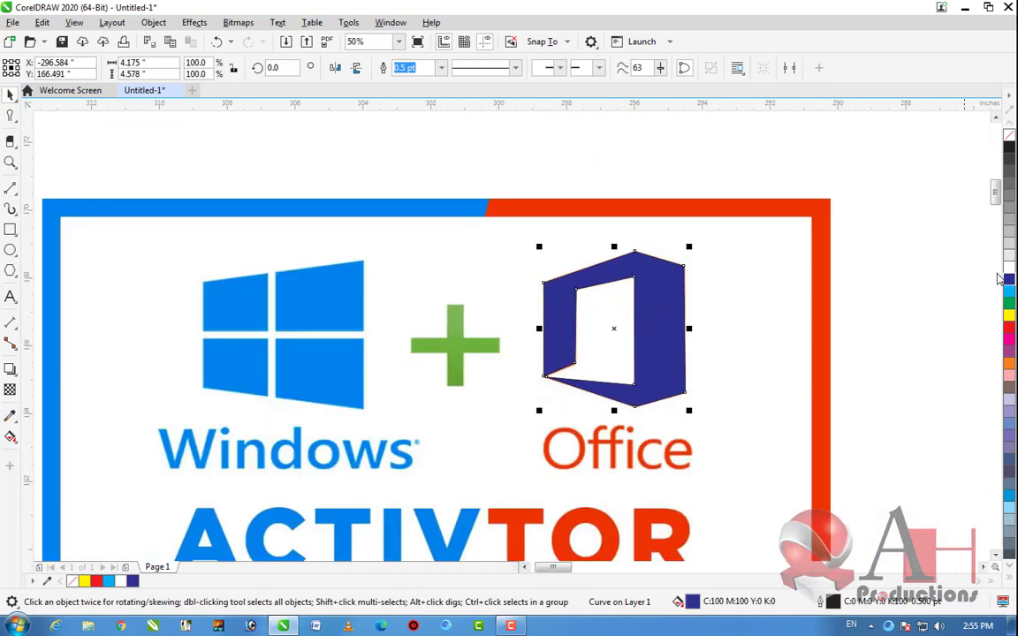
Try a cyan fill without an outline on the traced logo, undo the outline removal, and restore the dark blue fill
click(1010, 294)
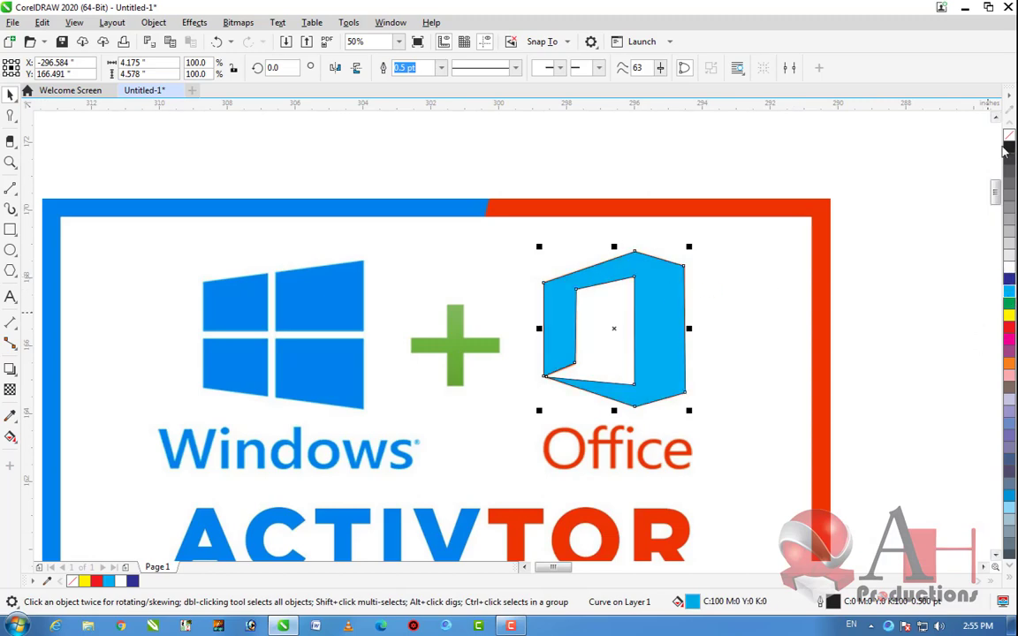
right_click(1009, 136)
scroll(658, 318, down, 1)
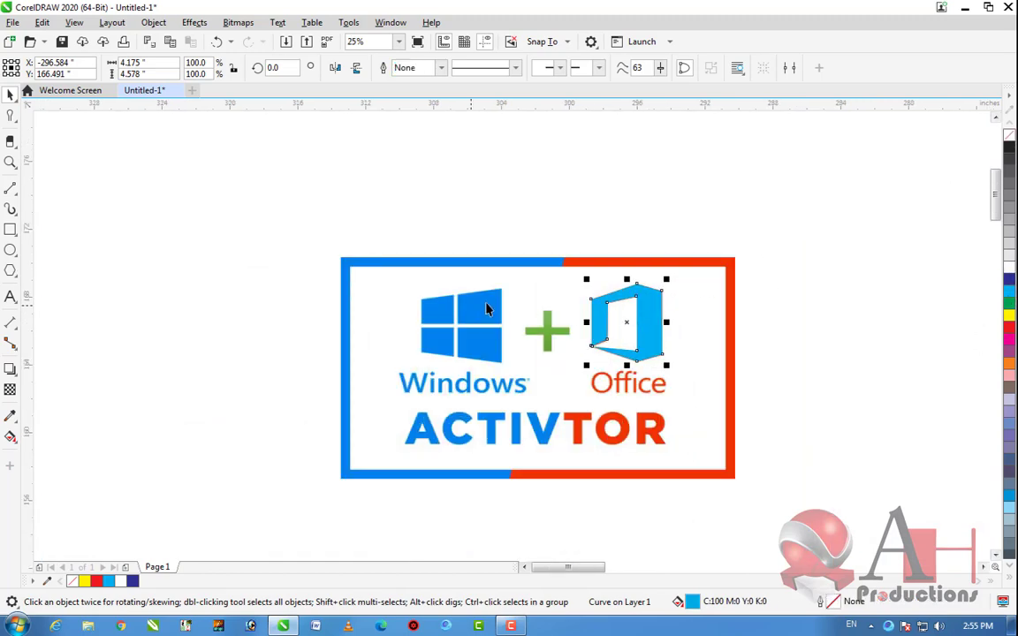
scroll(633, 308, up, 1)
key(ctrl+z)
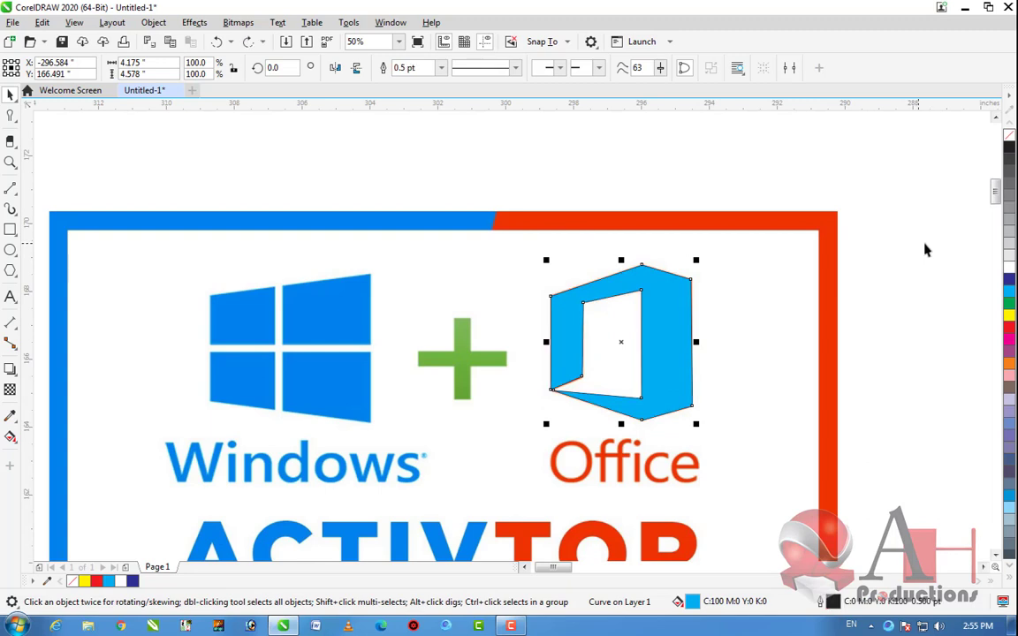
click(1010, 281)
scroll(755, 299, down, 1)
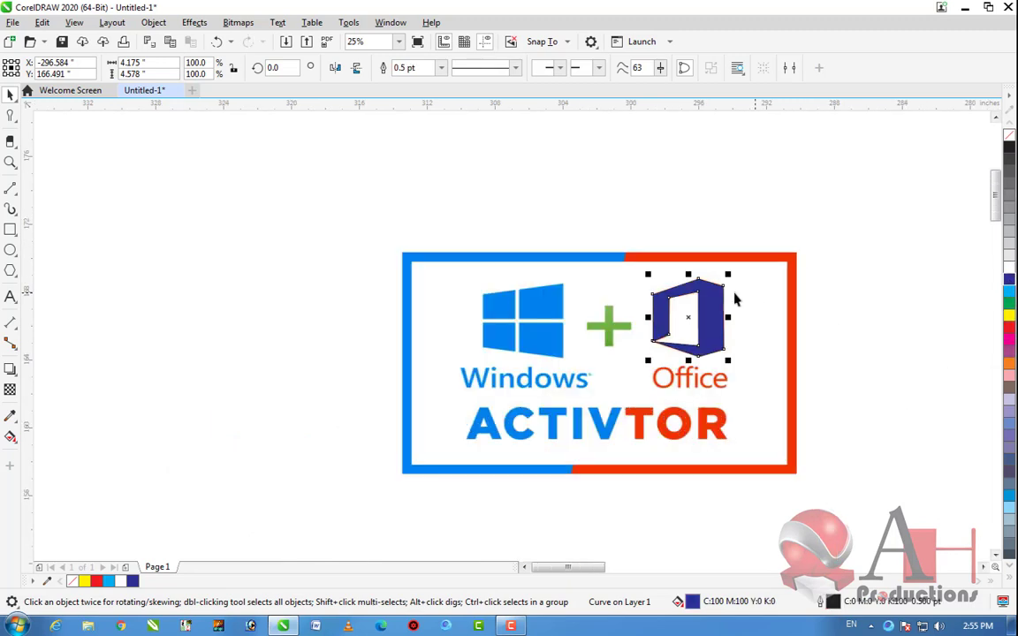
Move the traced logo off the imported image, first to its left and finally just outside its right edge
drag(656, 299, 168, 263)
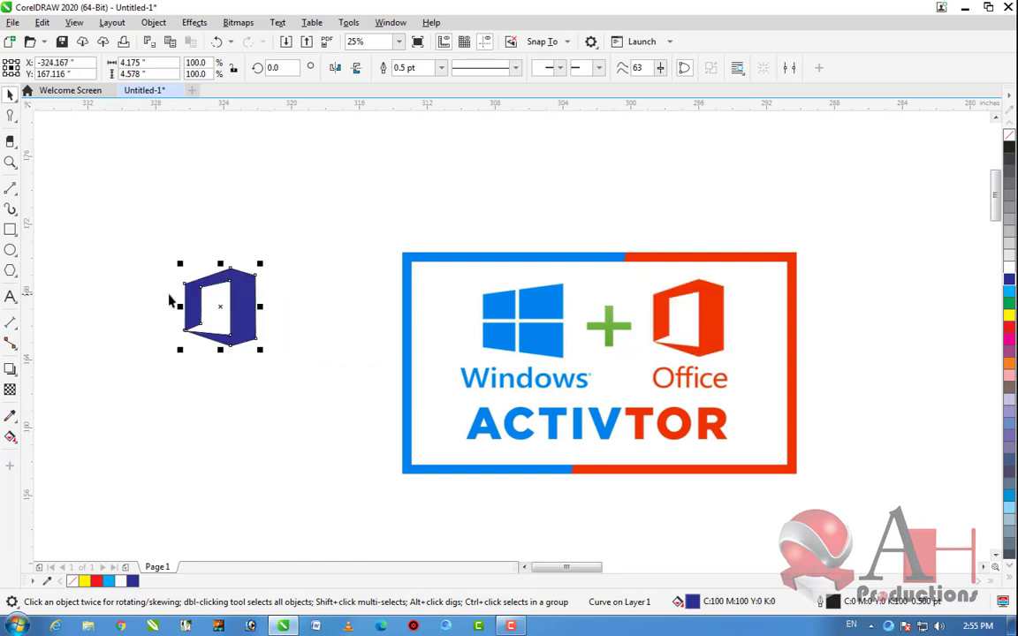
scroll(116, 297, up, 2)
click(736, 427)
scroll(465, 341, down, 4)
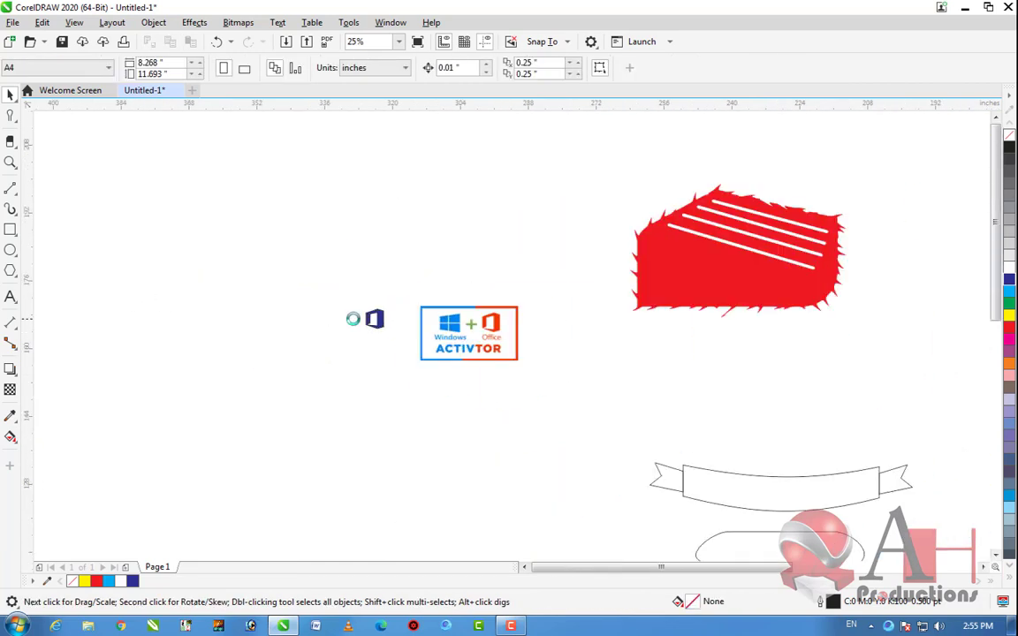
scroll(386, 326, up, 1)
drag(381, 324, 687, 320)
scroll(687, 320, up, 1)
Sample the original Office logo's orange-red (#EE3300) into the document palette, fill the traced logo with it, and remove its outline
click(47, 581)
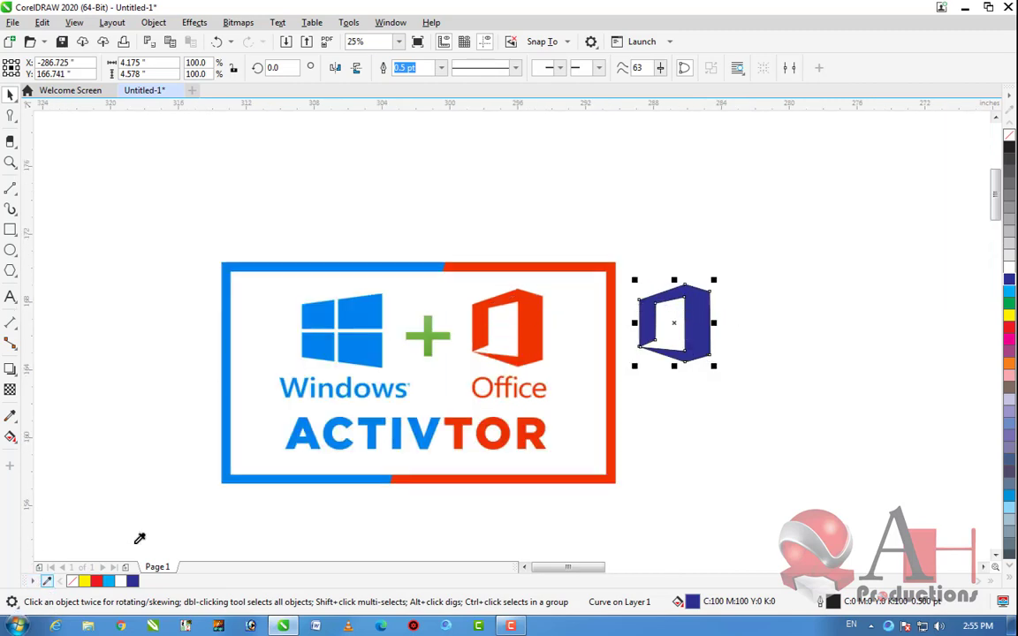
click(531, 342)
click(144, 581)
click(760, 380)
click(702, 345)
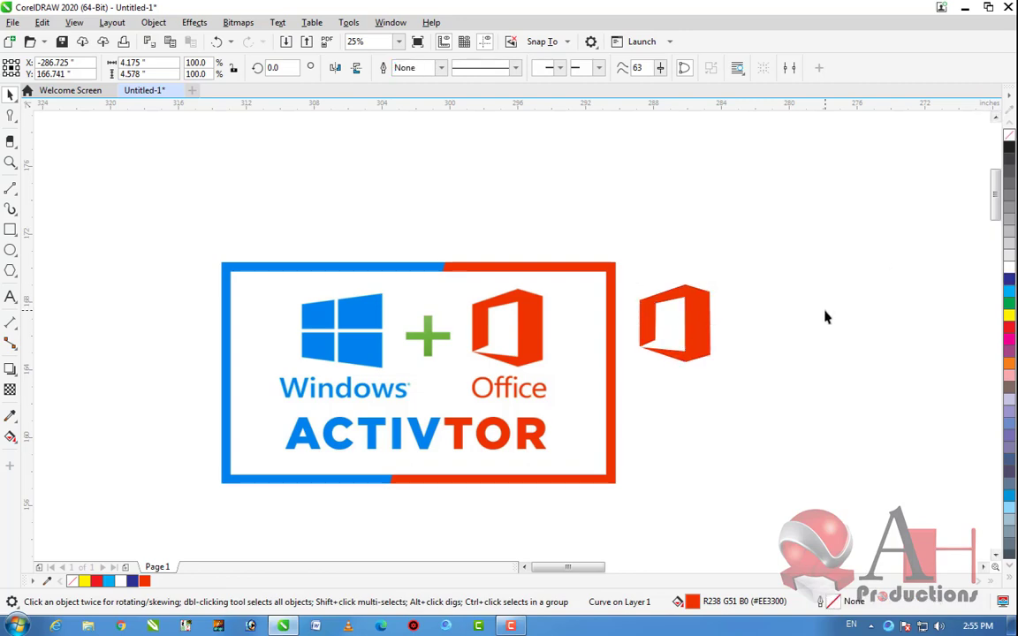
click(778, 314)
Compare the traced Office logo with the original in the imported image at several magnifications, selecting each in turn
scroll(760, 308, up, 1)
scroll(665, 343, down, 2)
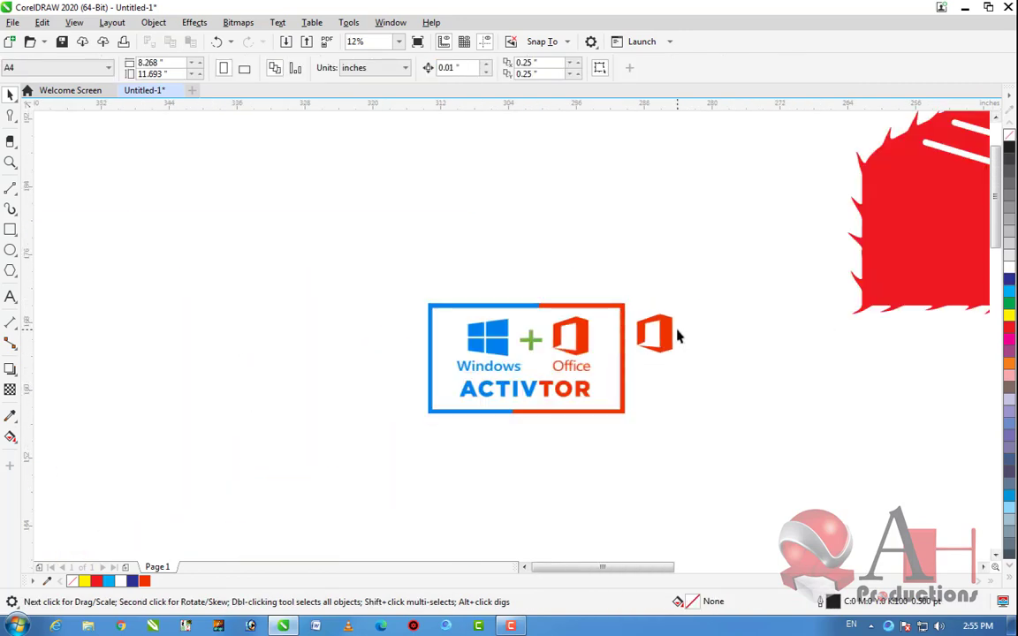
scroll(677, 337, up, 2)
scroll(675, 347, down, 2)
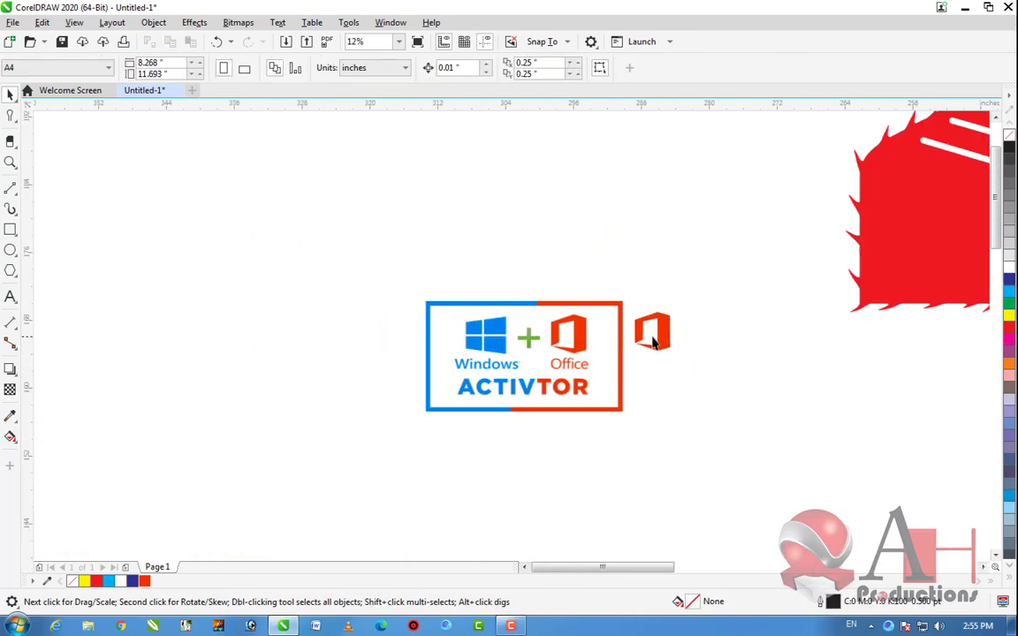
scroll(672, 341, up, 1)
click(679, 347)
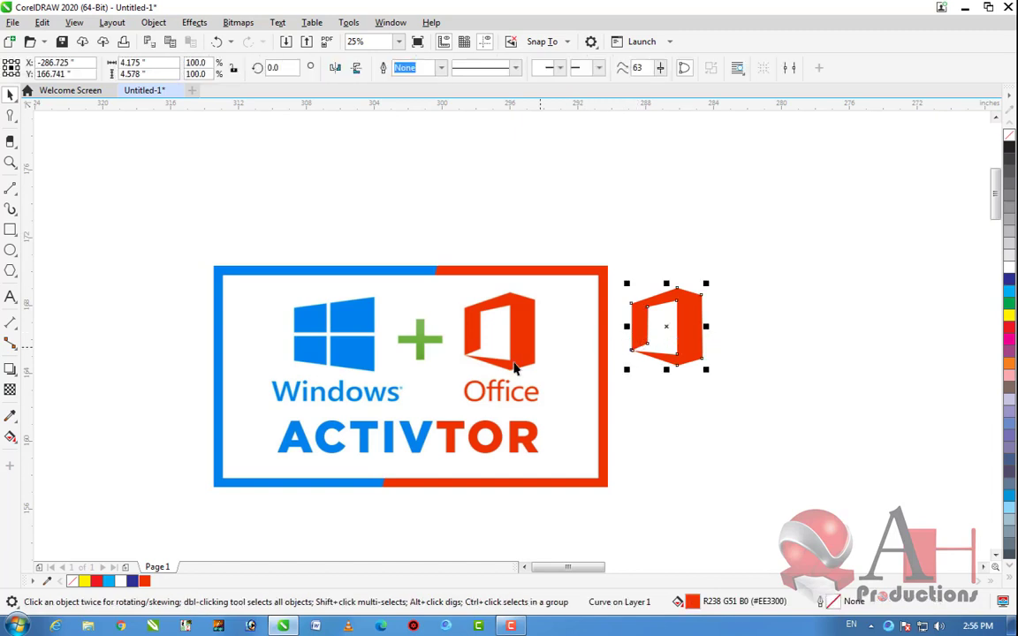
click(337, 377)
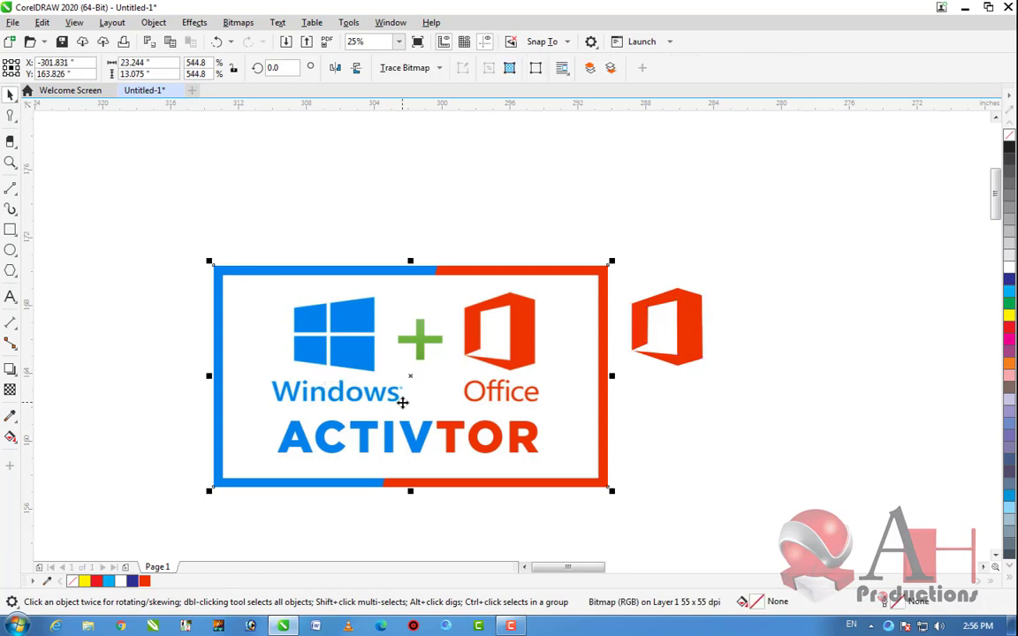
click(795, 432)
scroll(671, 296, down, 1)
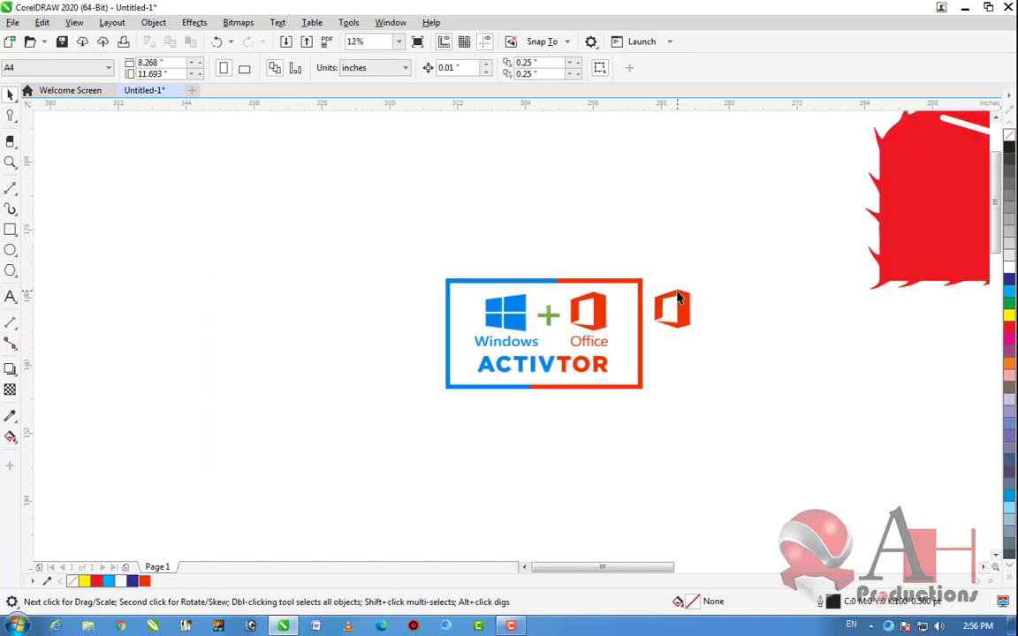
scroll(555, 396, up, 1)
click(638, 312)
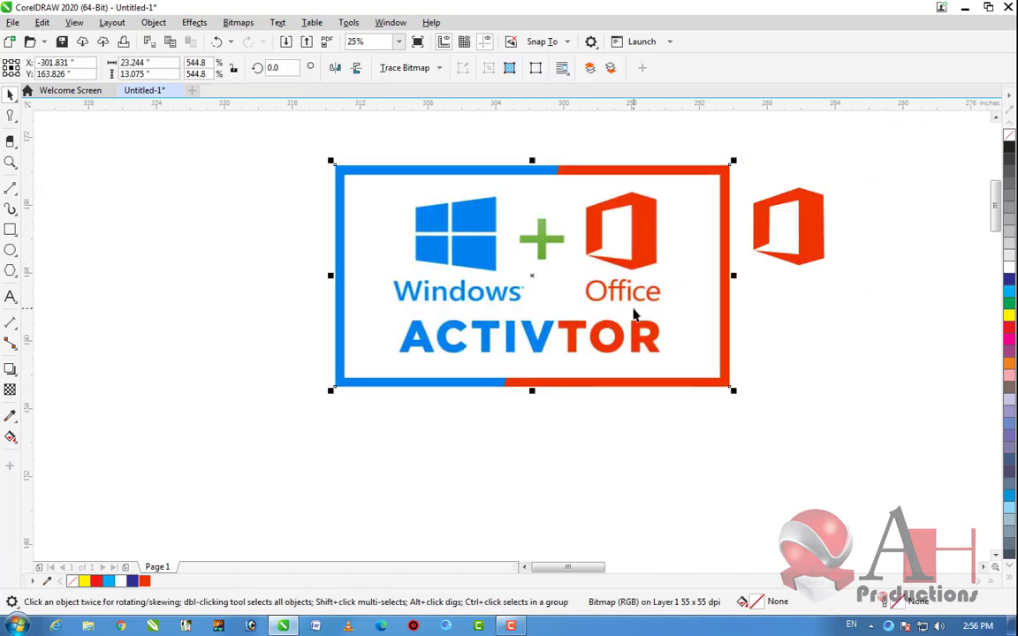
Delete the imported Windows and Office image from the drawing and switch to the desktop
key(Delete)
click(964, 7)
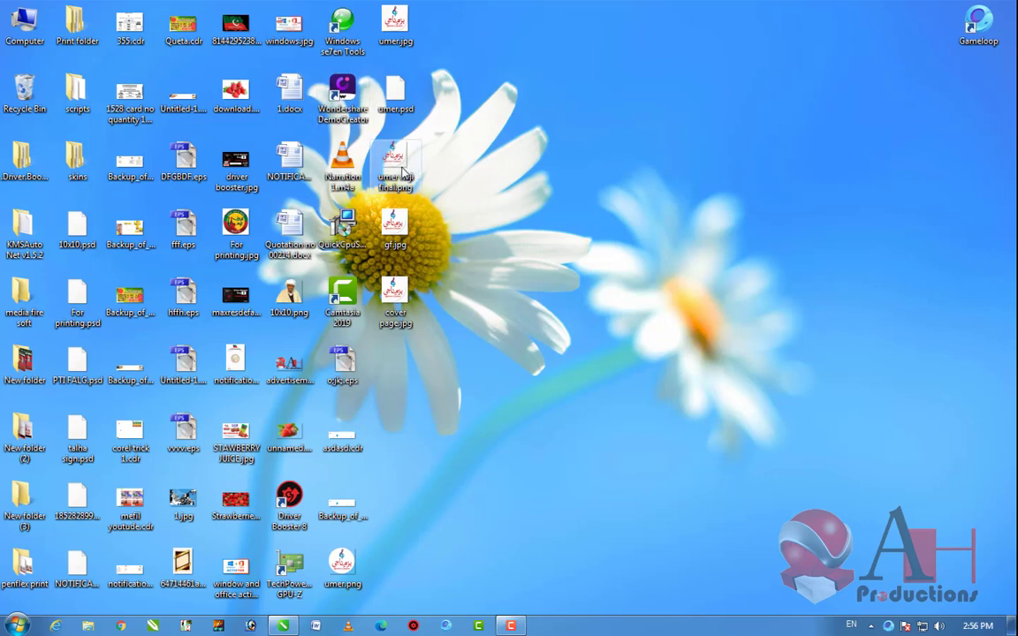
click(181, 565)
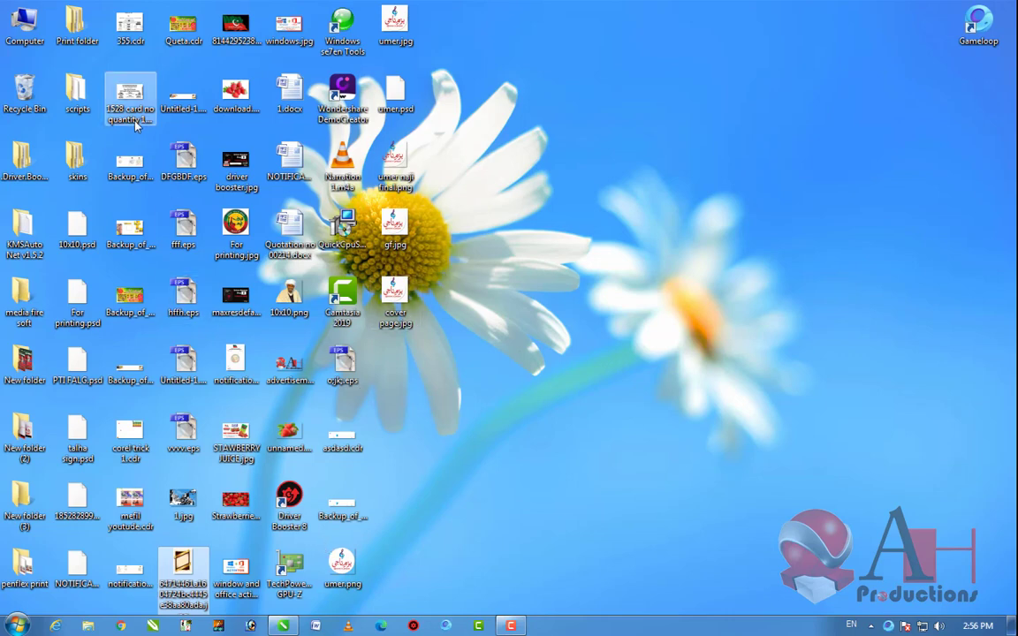
Look through the photos and tournament folders on the coral record (J:) drive for another sample image
click(20, 35)
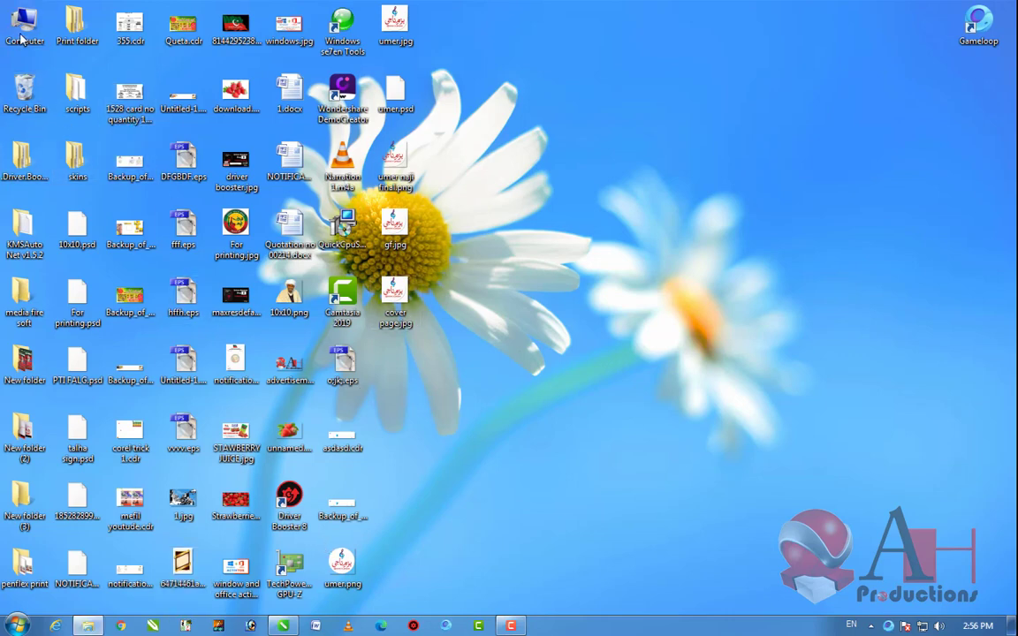
double_click(19, 35)
double_click(414, 156)
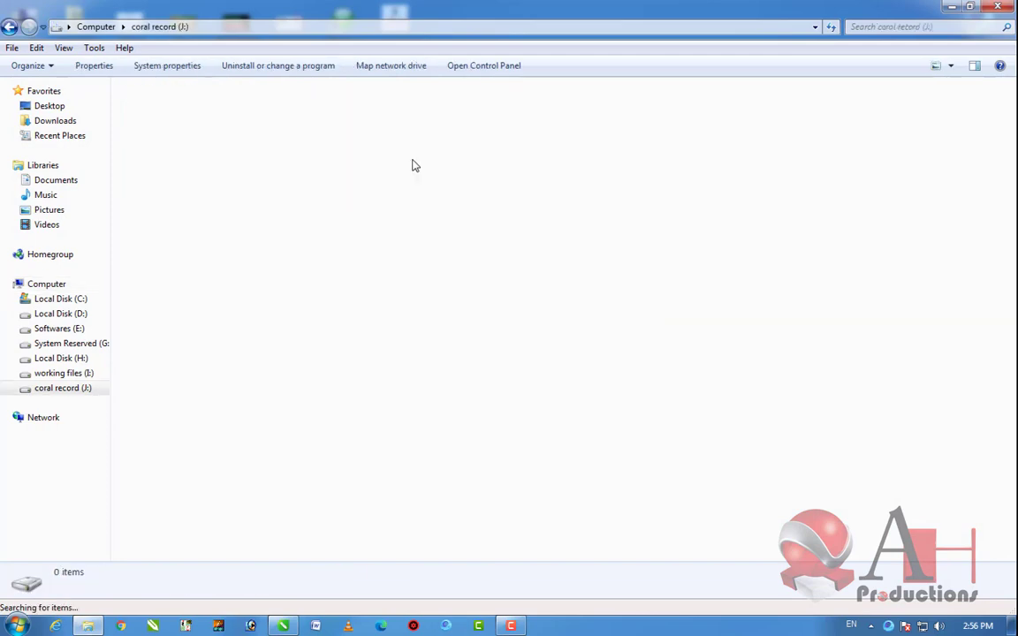
double_click(422, 146)
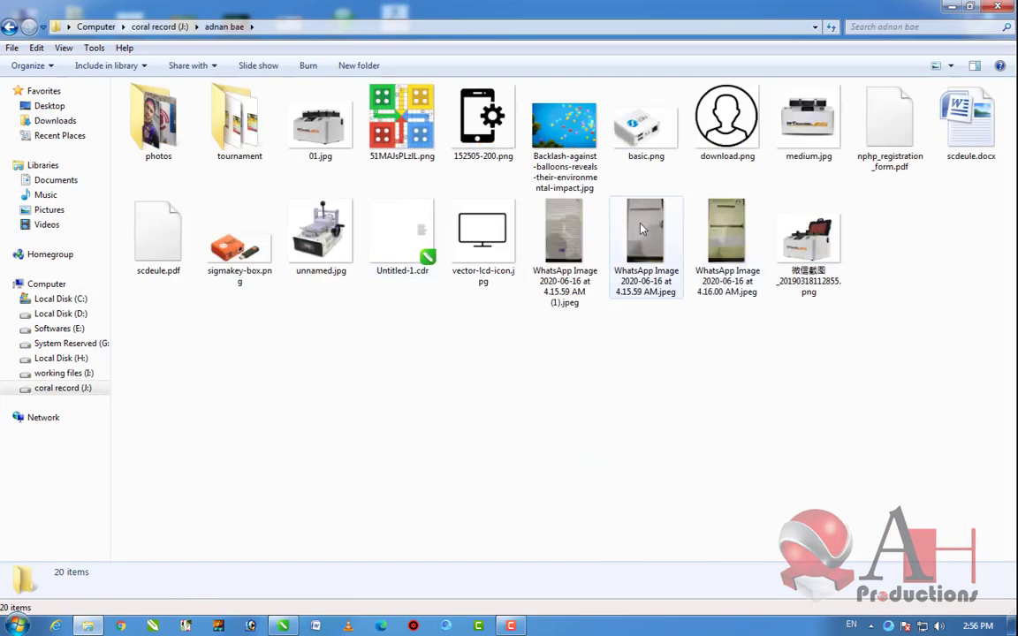
double_click(235, 140)
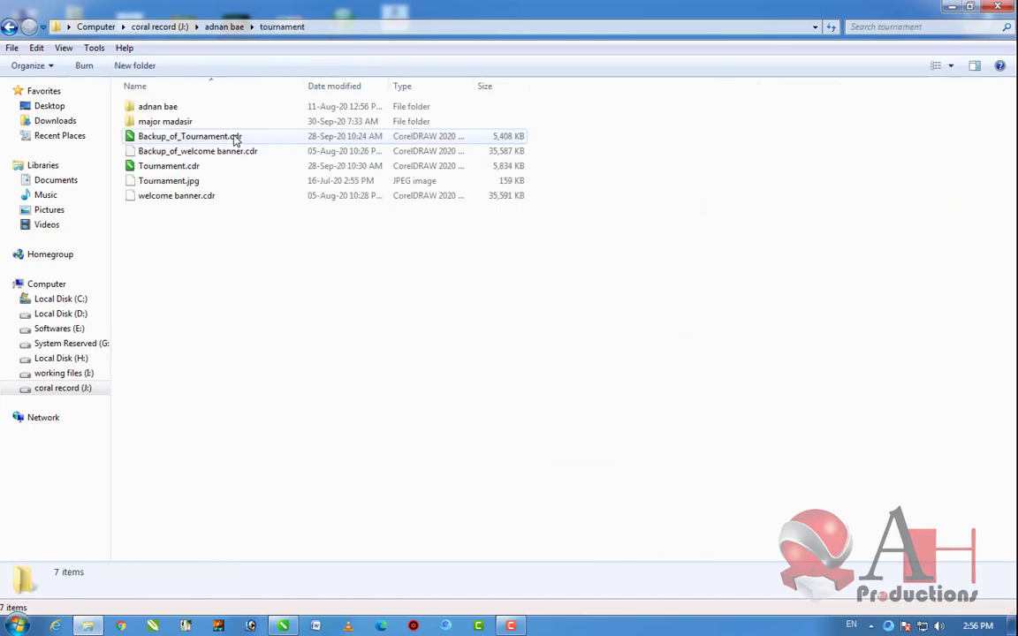
key(BackSpace)
double_click(173, 113)
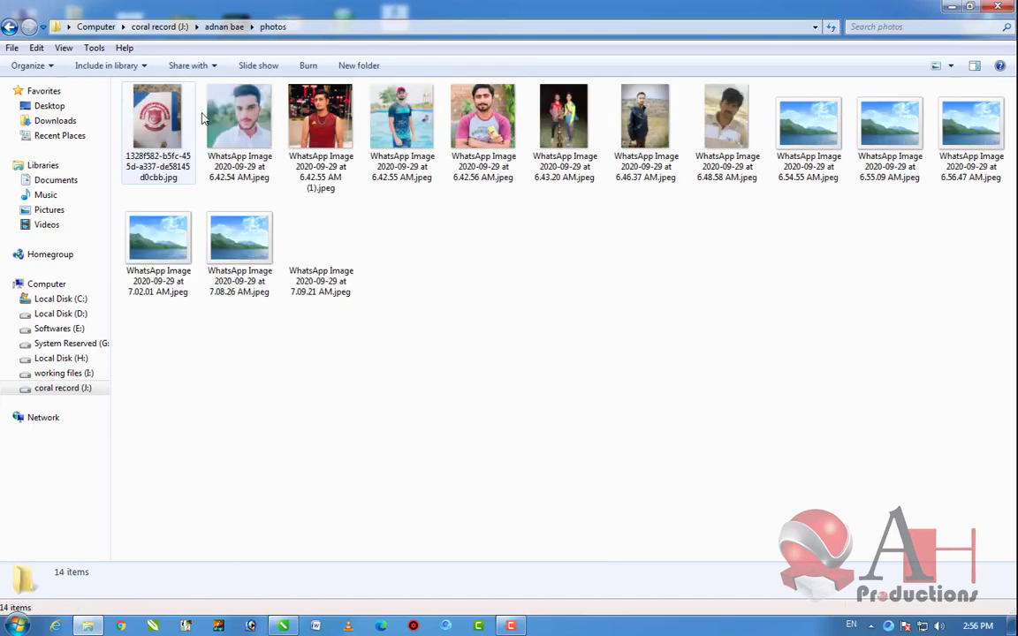
key(BackSpace)
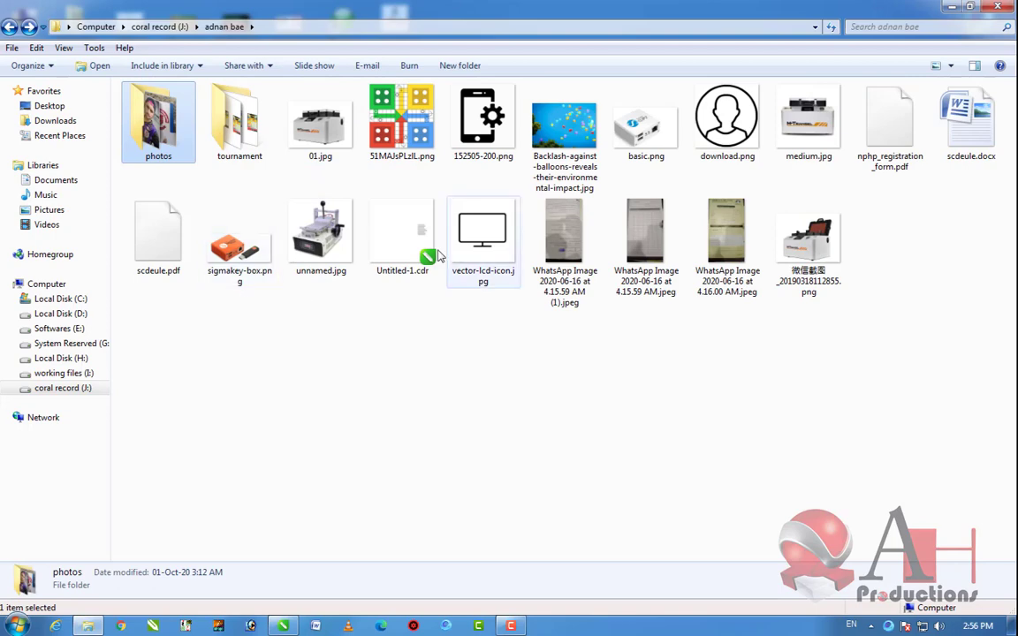
double_click(239, 124)
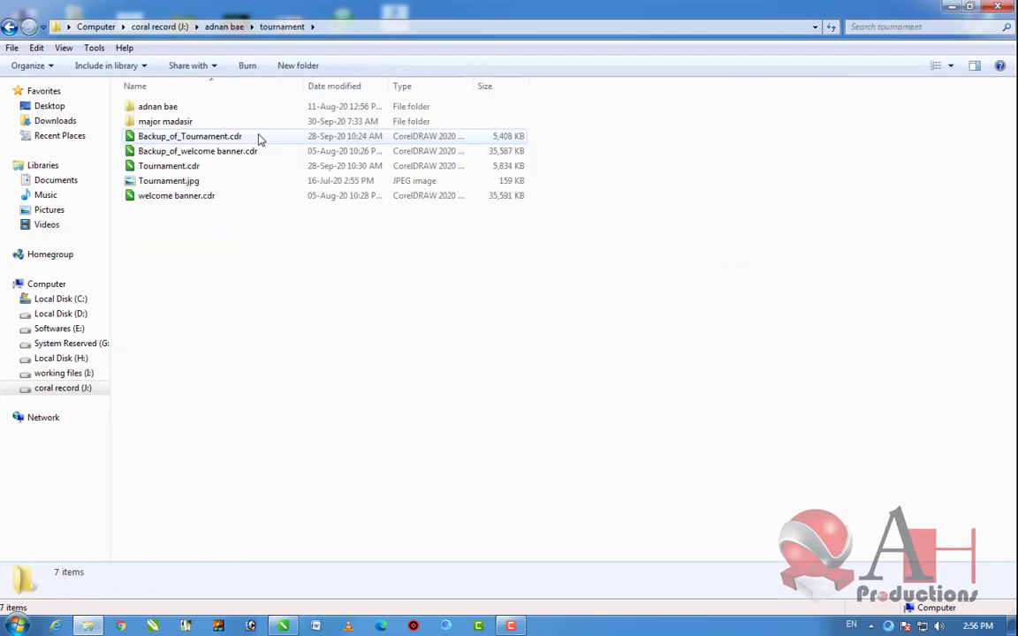
double_click(188, 108)
key(BackSpace)
key(BackSpace)
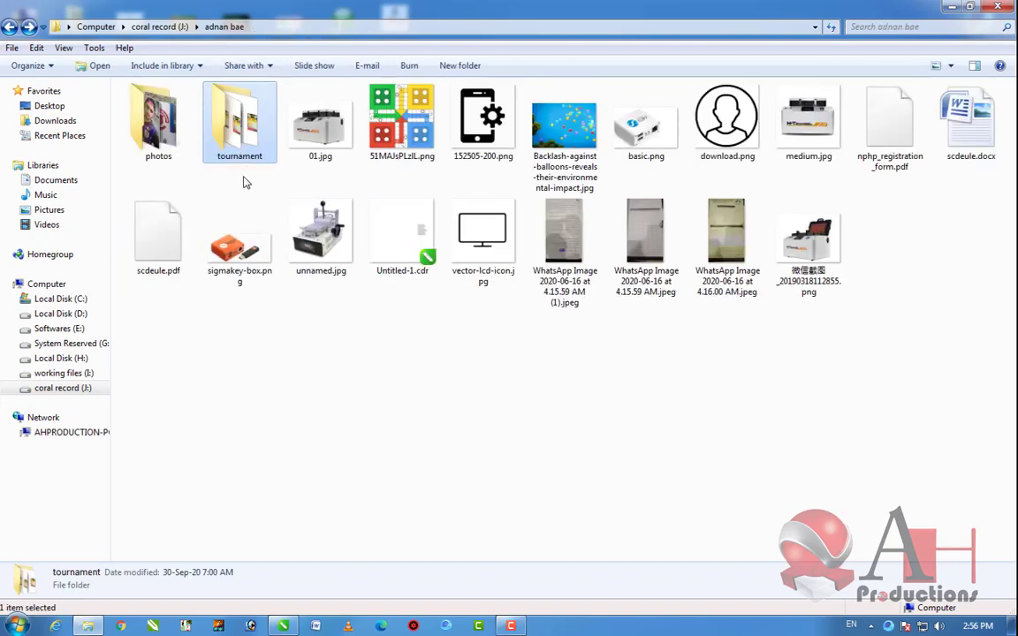
key(BackSpace)
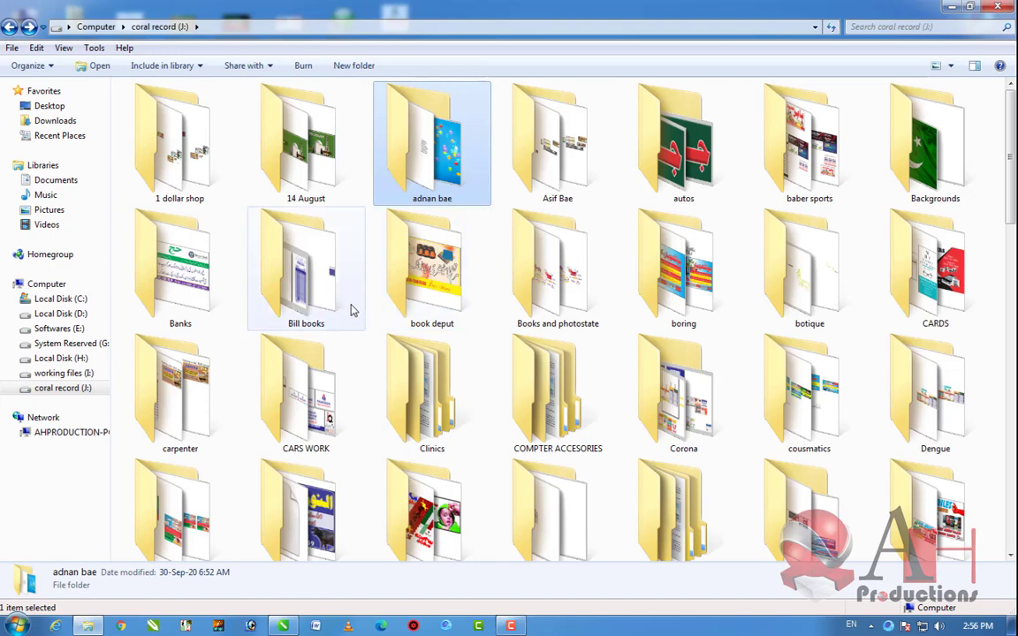
Check the CARDS and baber sports folders on the coral record (J:) drive and close the file browser
scroll(340, 310, down, 1)
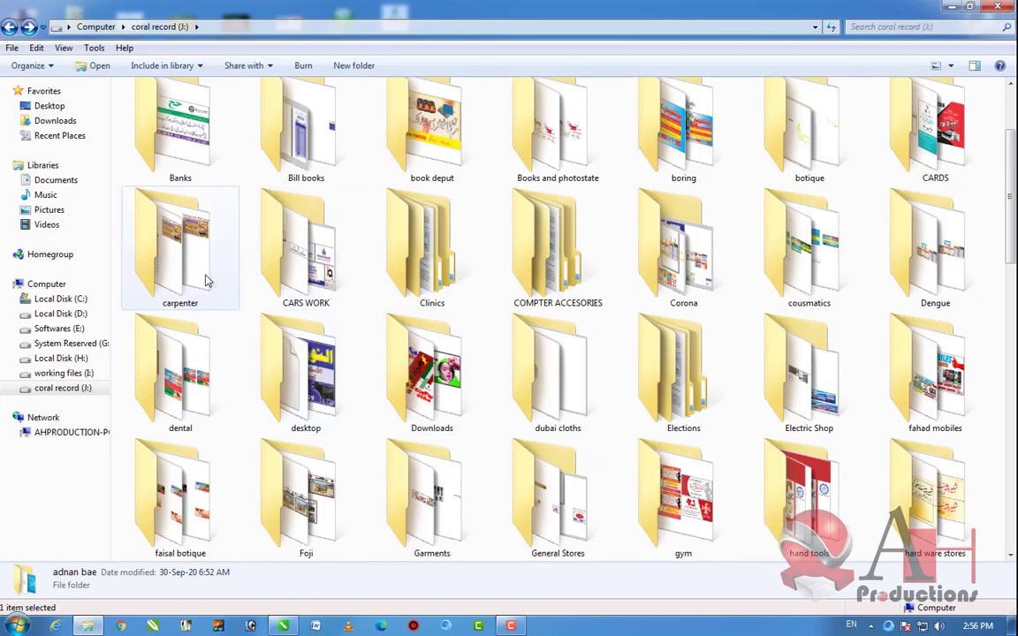
double_click(930, 131)
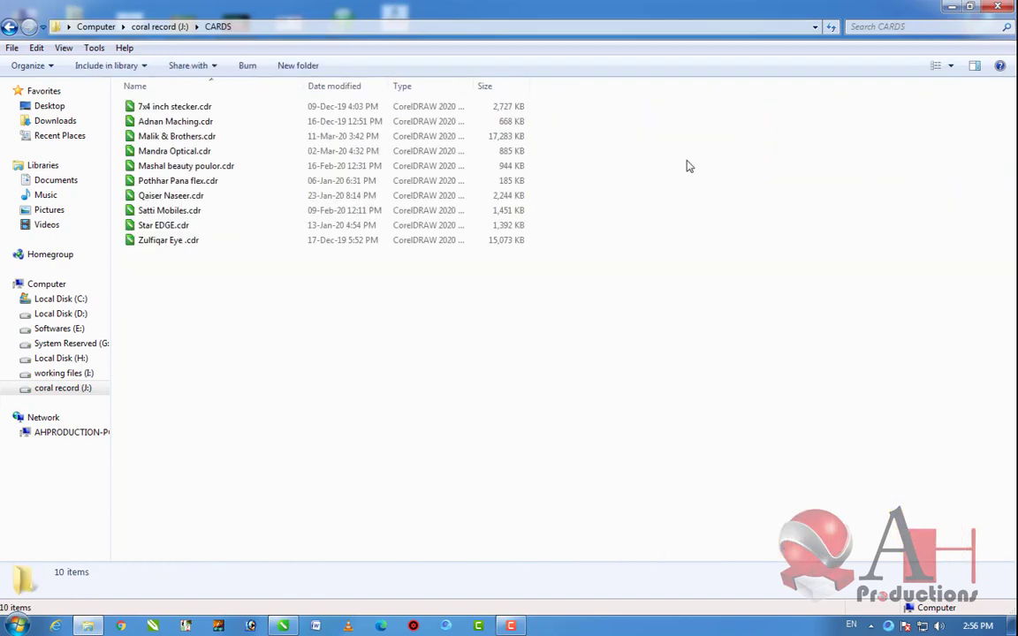
key(BackSpace)
double_click(853, 156)
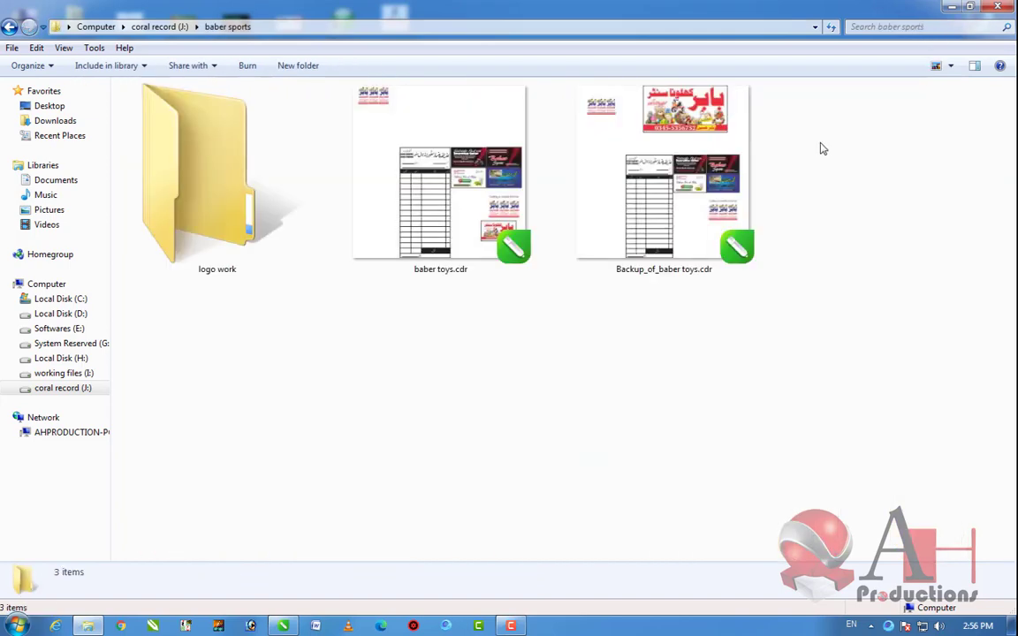
click(1011, 8)
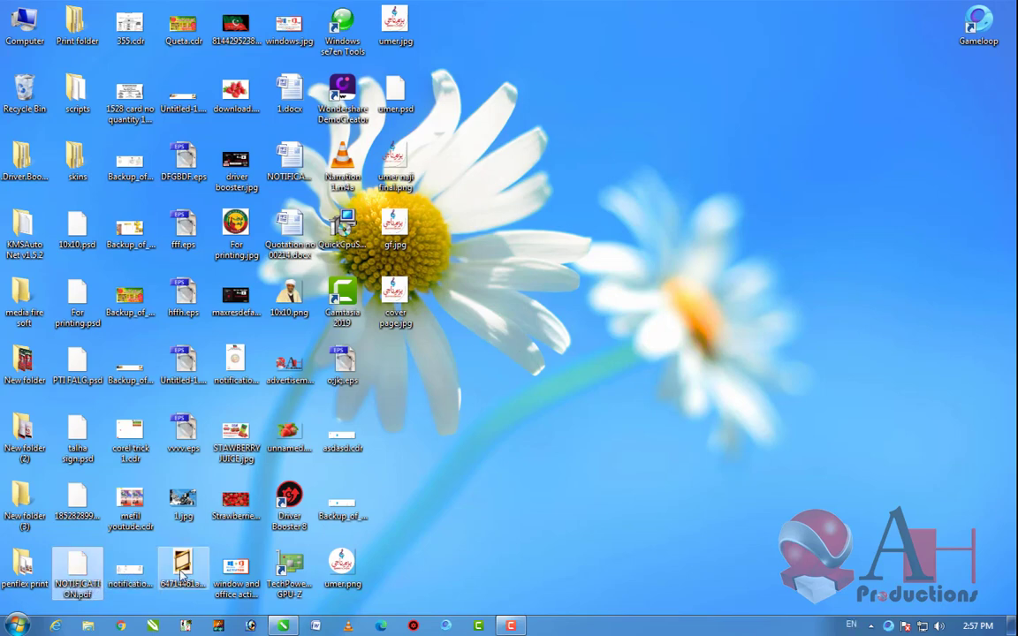
Import STAWBERRY JUICE.jpg from the desktop into the CorelDRAW drawing, beside the traced Office logo
click(235, 433)
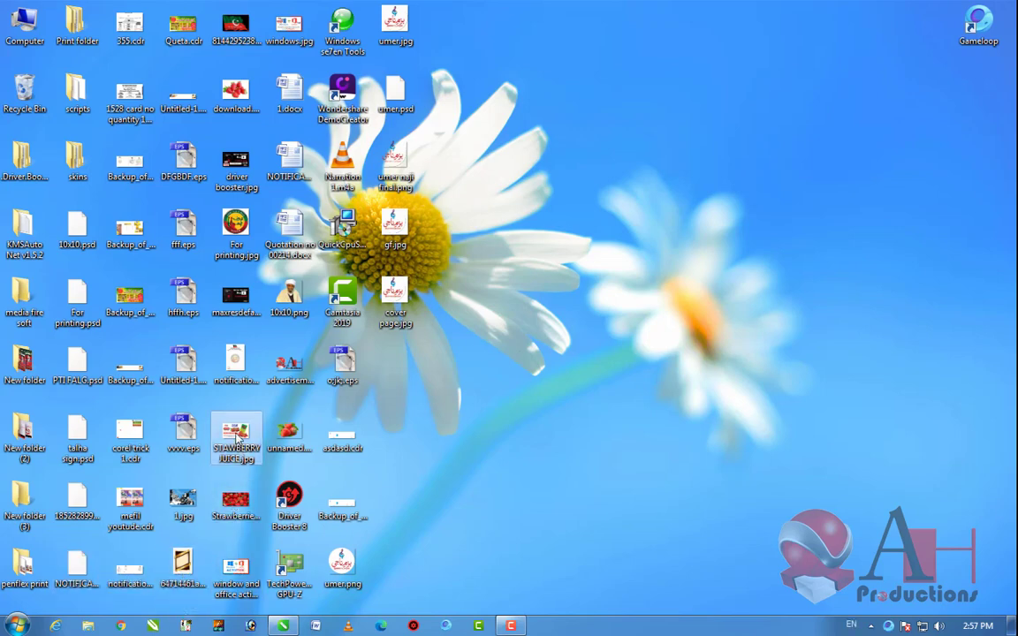
drag(235, 433, 523, 411)
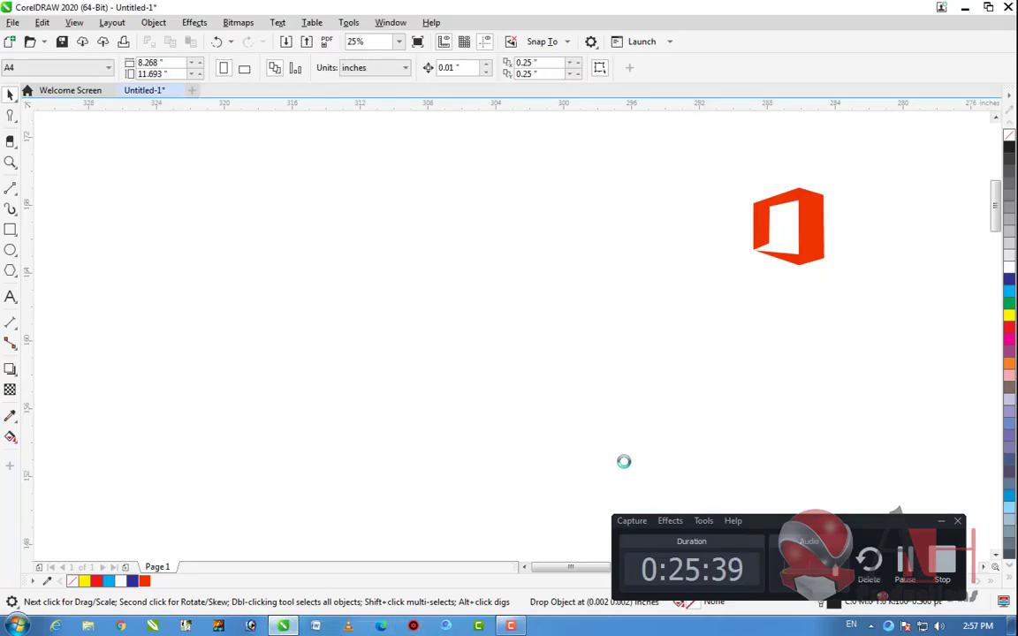
scroll(461, 348, up, 1)
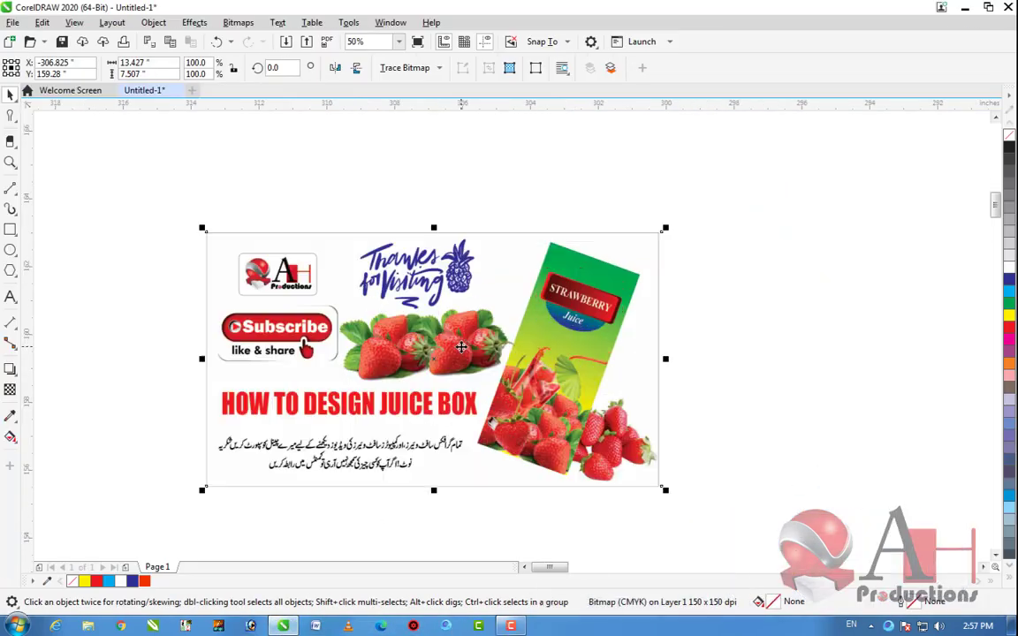
scroll(174, 322, up, 1)
scroll(389, 294, down, 1)
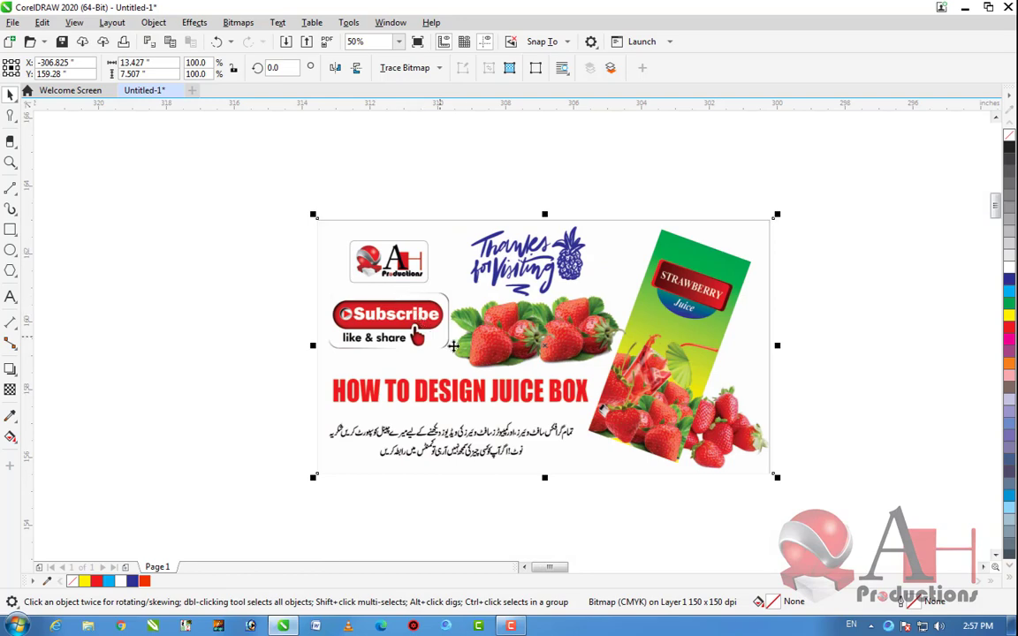
Examine the AH Productions logo, the lettering and the juice box artwork in the imported image at several magnifications
scroll(681, 408, up, 1)
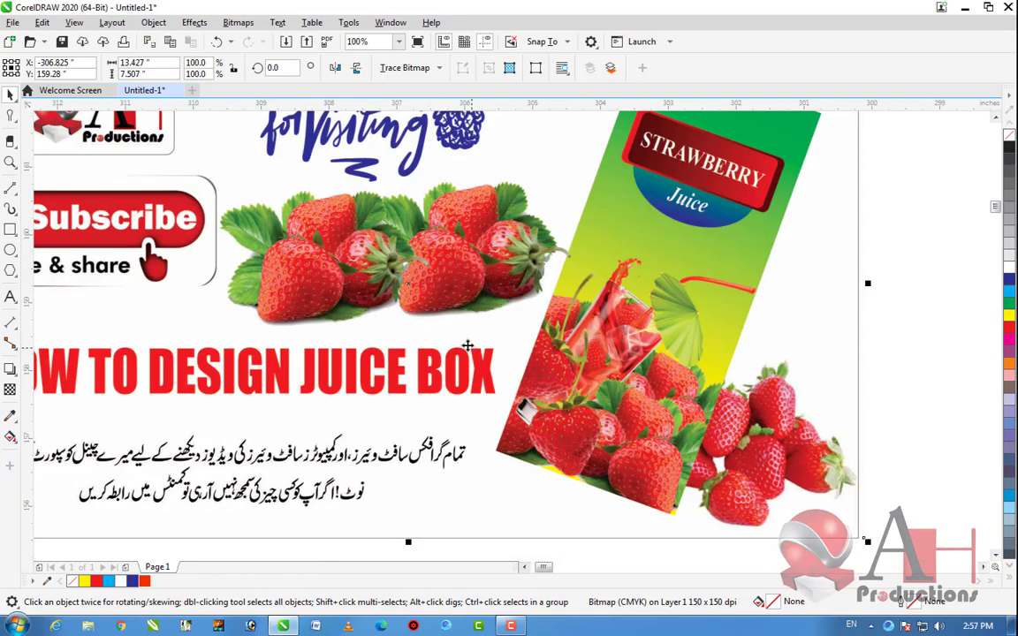
scroll(471, 348, down, 2)
scroll(364, 336, up, 1)
scroll(371, 256, up, 1)
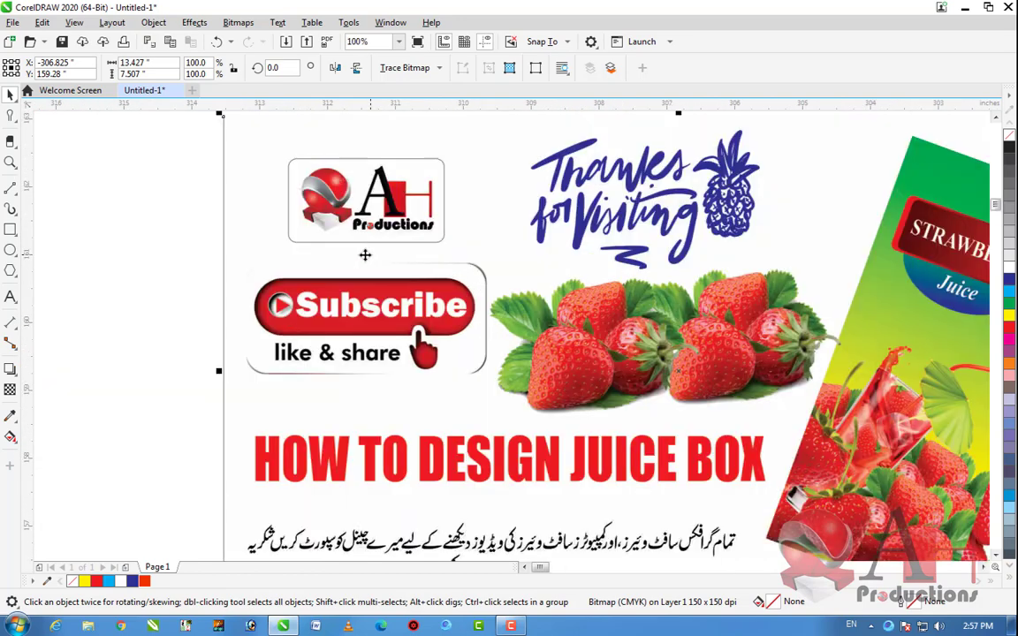
scroll(371, 256, down, 1)
scroll(662, 216, up, 1)
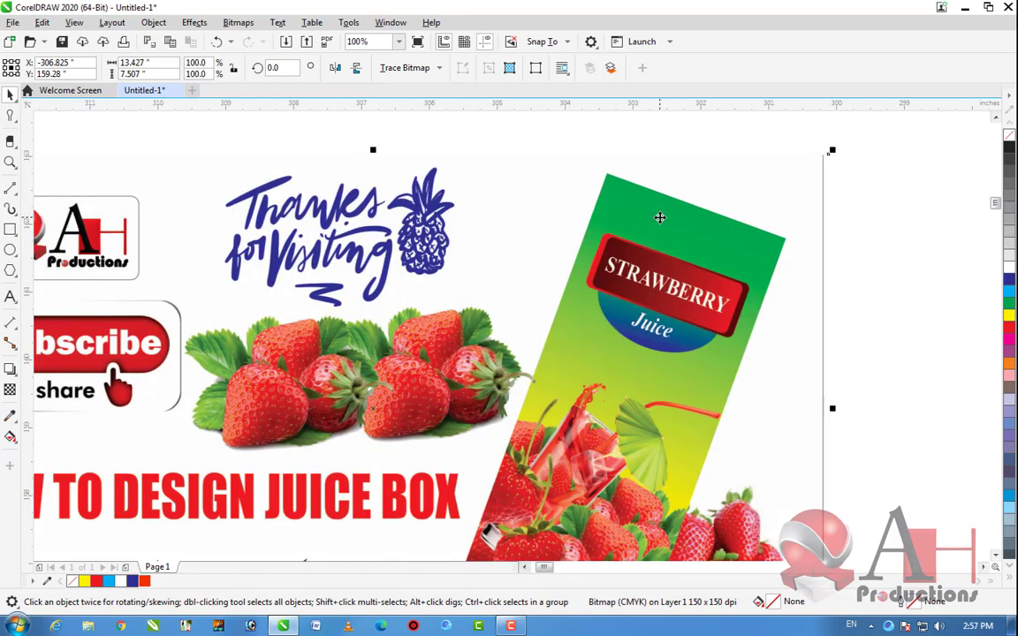
scroll(659, 217, down, 1)
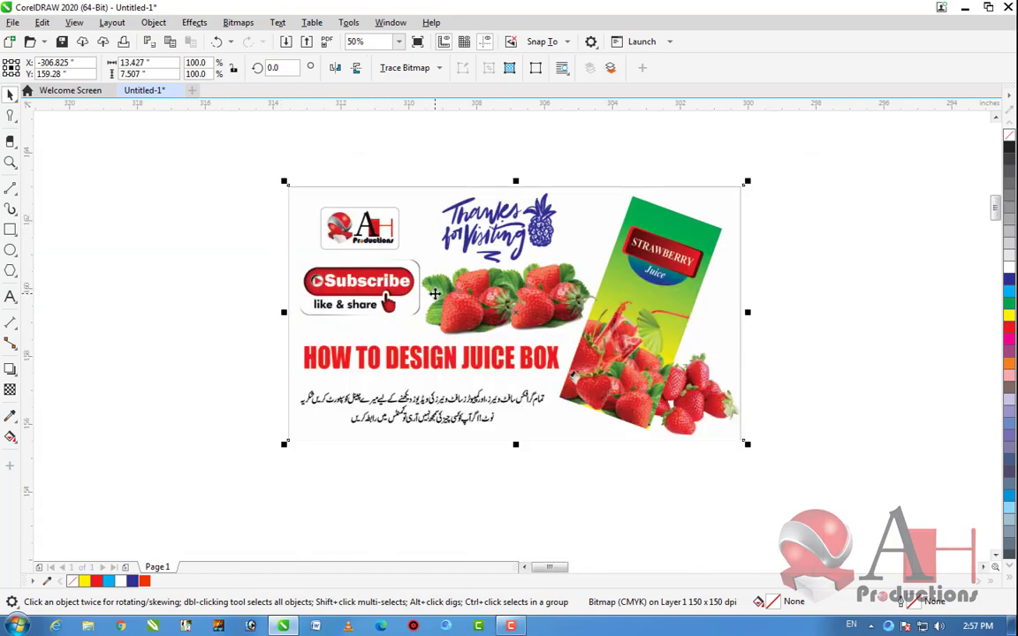
scroll(444, 357, down, 1)
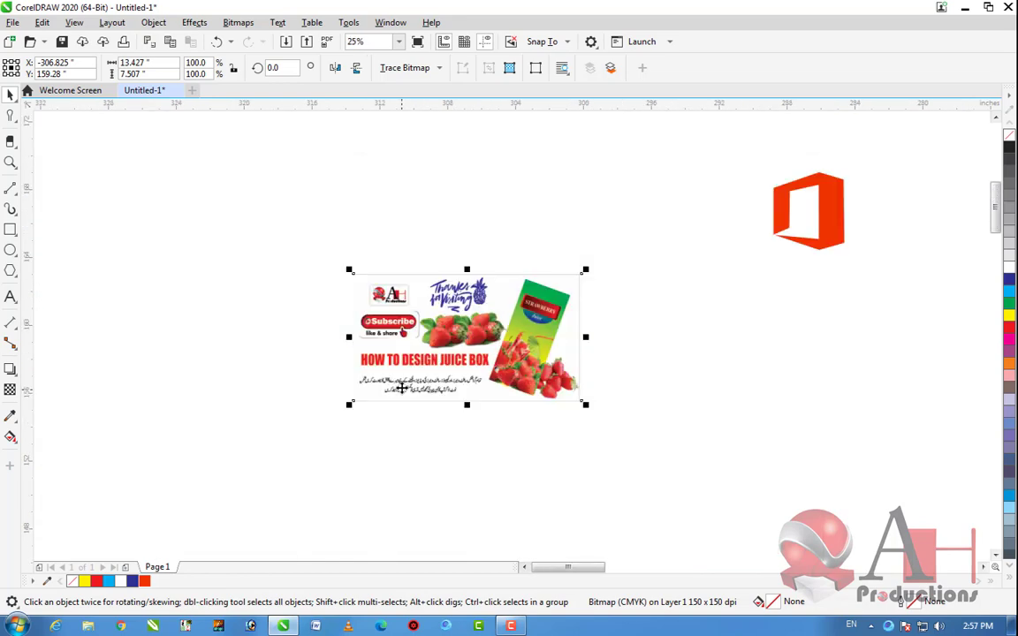
scroll(364, 293, up, 4)
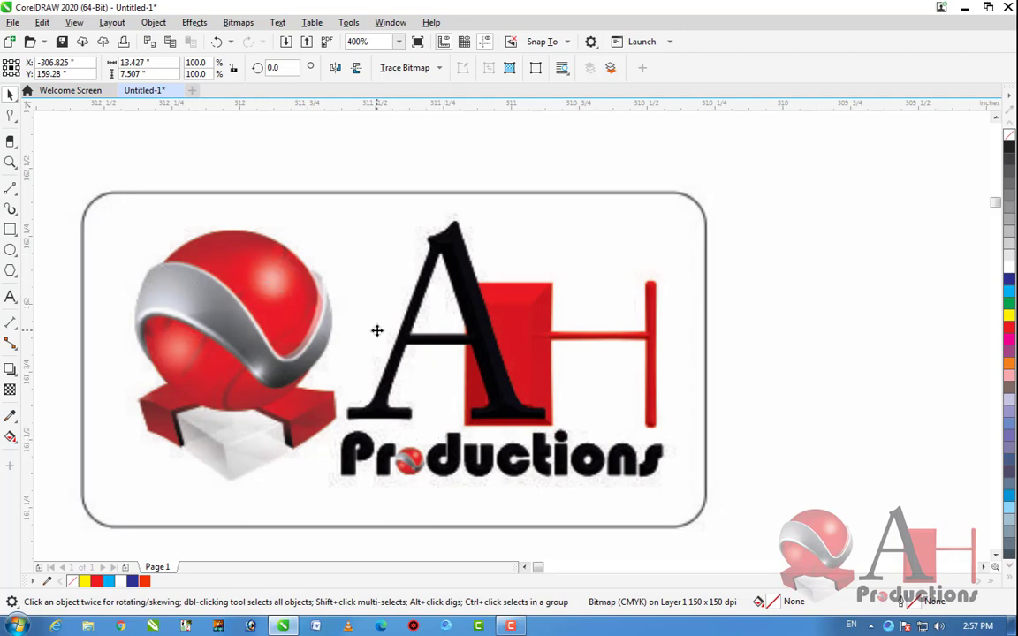
scroll(378, 330, down, 1)
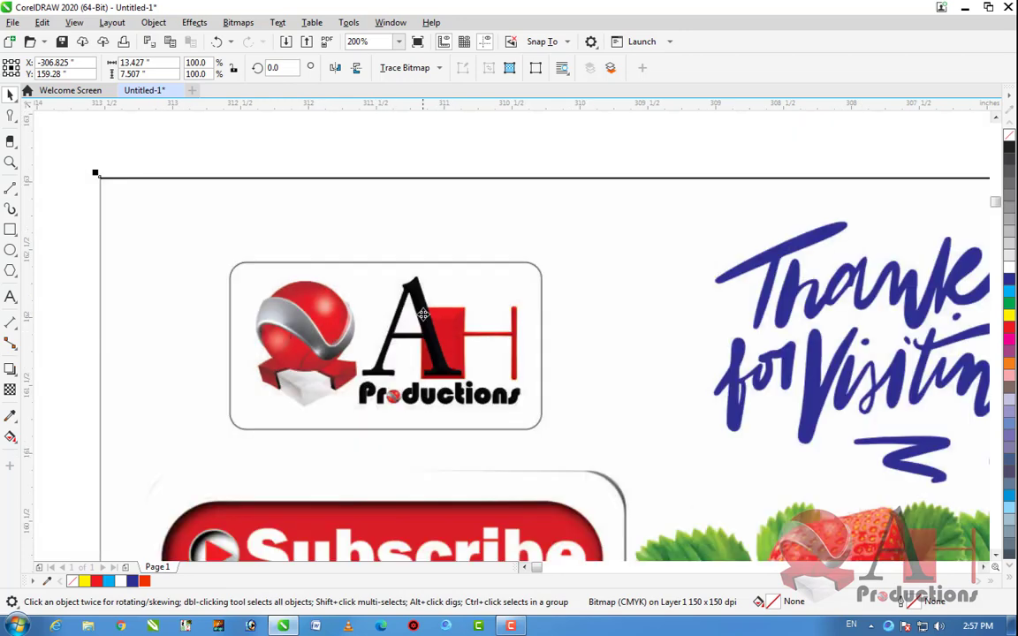
scroll(424, 314, up, 1)
scroll(424, 315, down, 3)
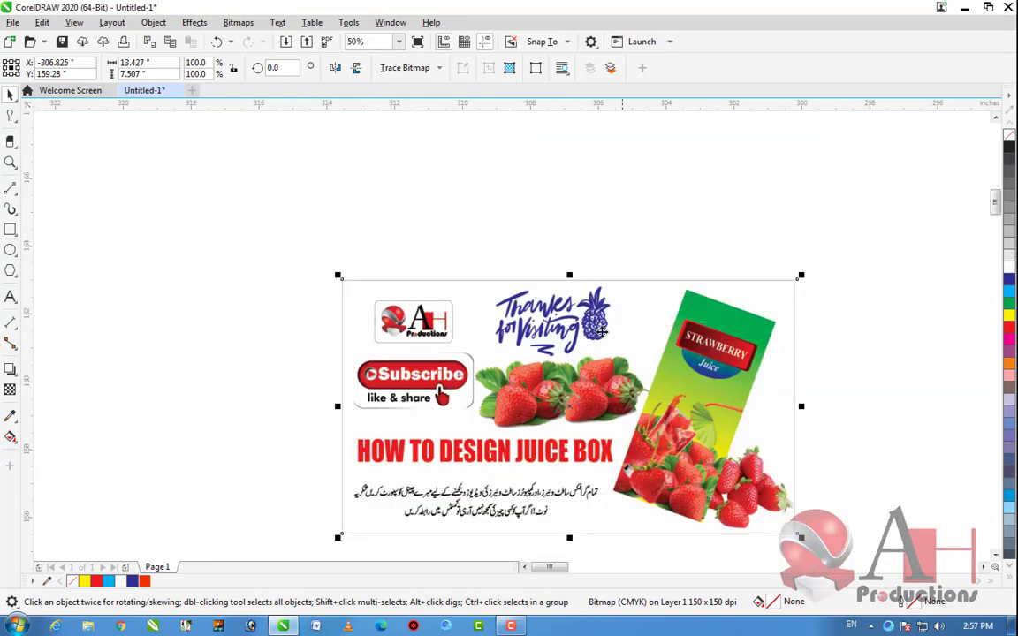
Delete the imported strawberry juice image from the drawing
scroll(622, 335, down, 2)
click(540, 347)
key(Delete)
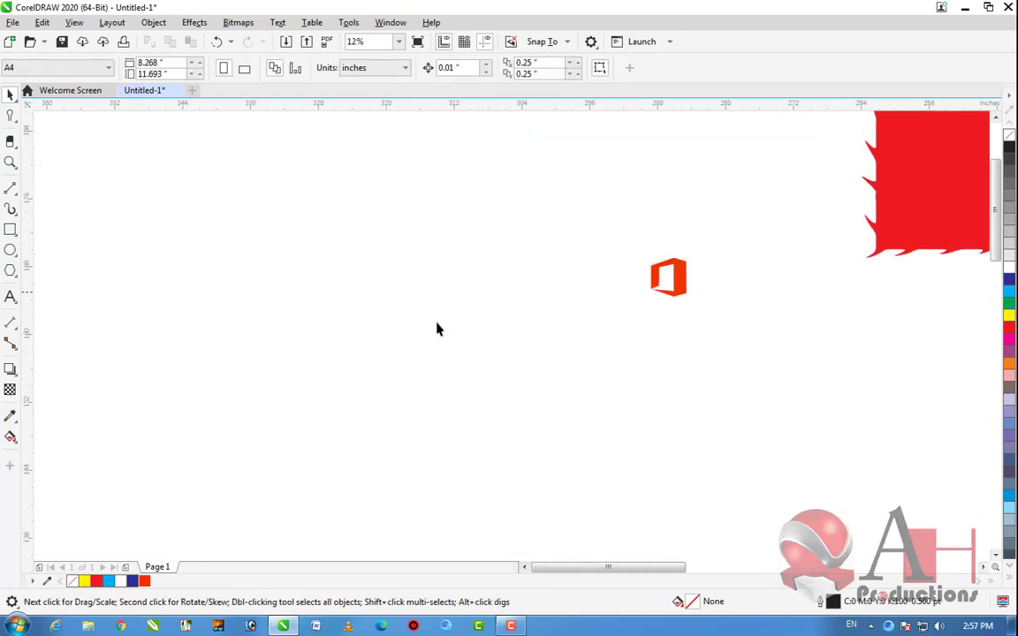
scroll(417, 334, down, 2)
scroll(693, 264, up, 1)
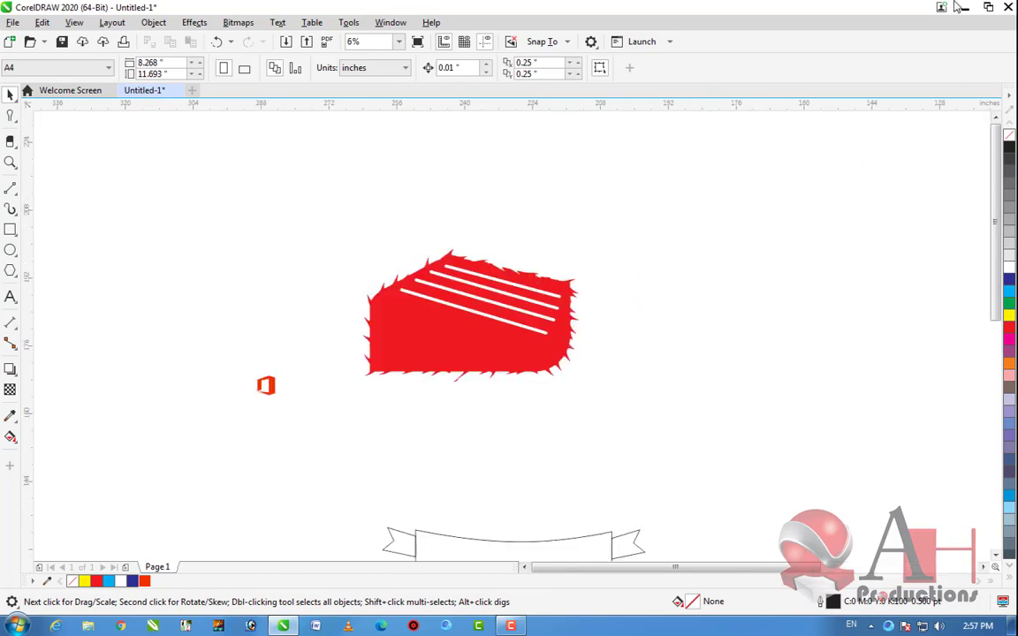
Import the green and red flag picture from the desktop into the drawing
key(super+d)
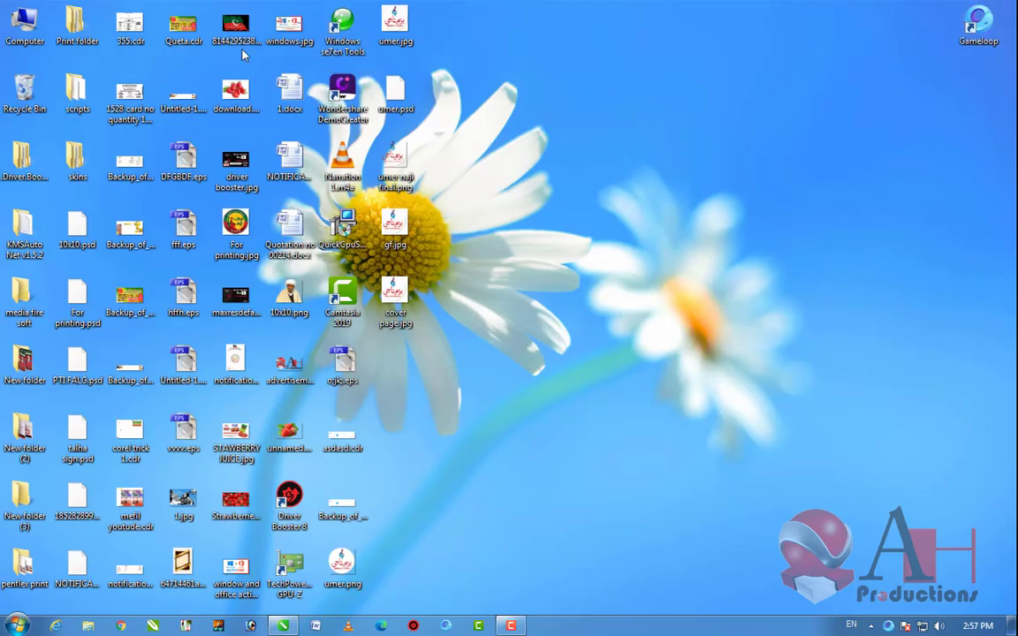
drag(235, 26, 676, 331)
scroll(580, 261, up, 5)
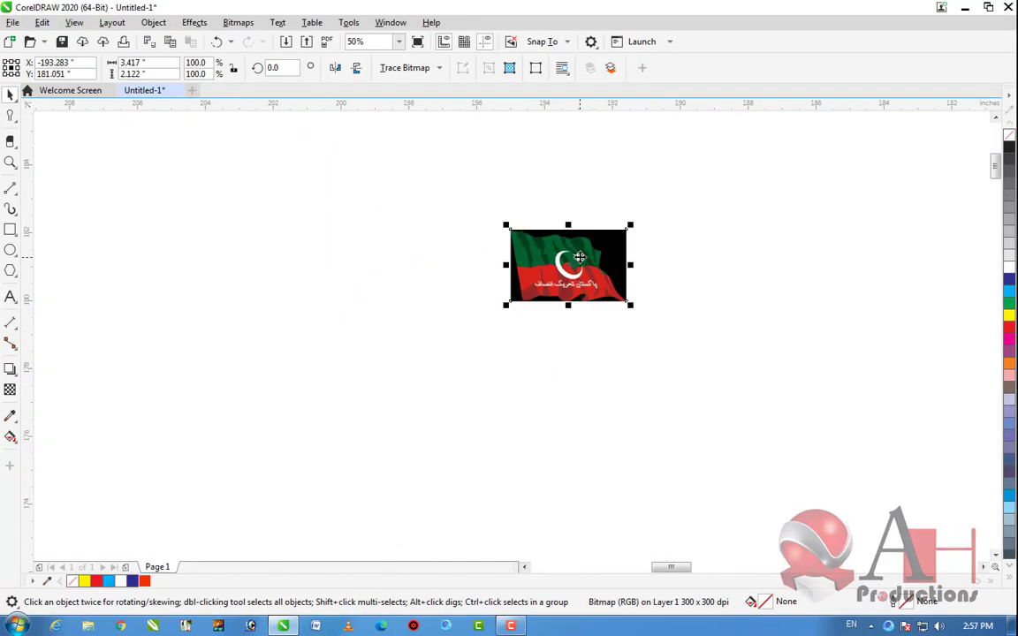
scroll(556, 278, down, 3)
scroll(563, 278, up, 2)
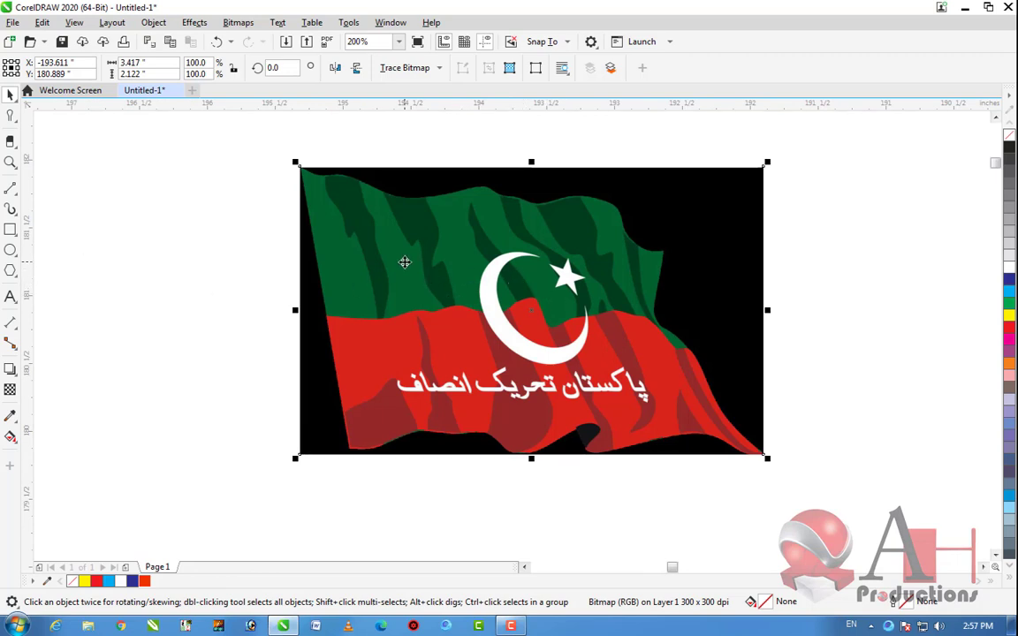
Trace the flag with connected straight lines from its lower-left corner, up the left edge and along the wavy top edge
click(10, 190)
drag(351, 448, 934, 263)
scroll(300, 167, up, 1)
scroll(657, 250, down, 2)
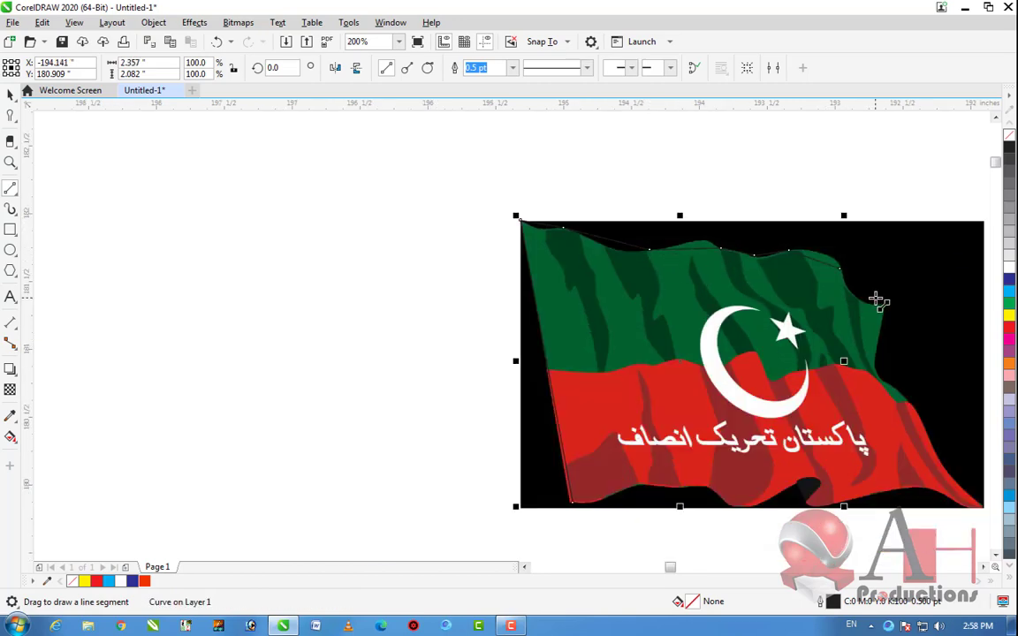
Continue the straight-line outline down the flag's right edge to the lower-right tip and back along the bottom to the dark fold
scroll(893, 301, up, 3)
drag(735, 182, 913, 326)
scroll(625, 182, down, 2)
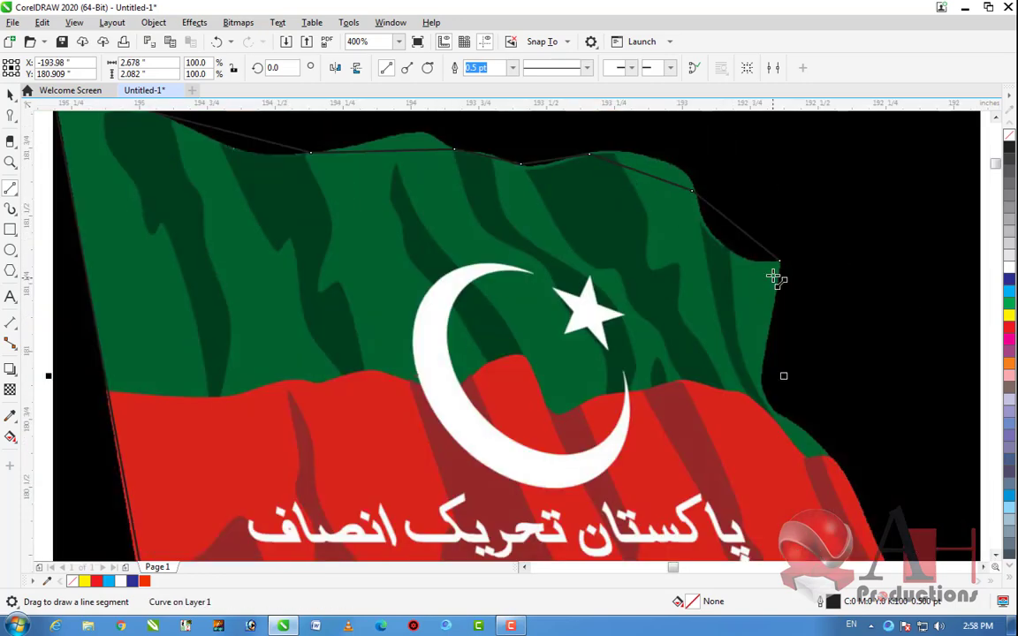
drag(781, 265, 798, 430)
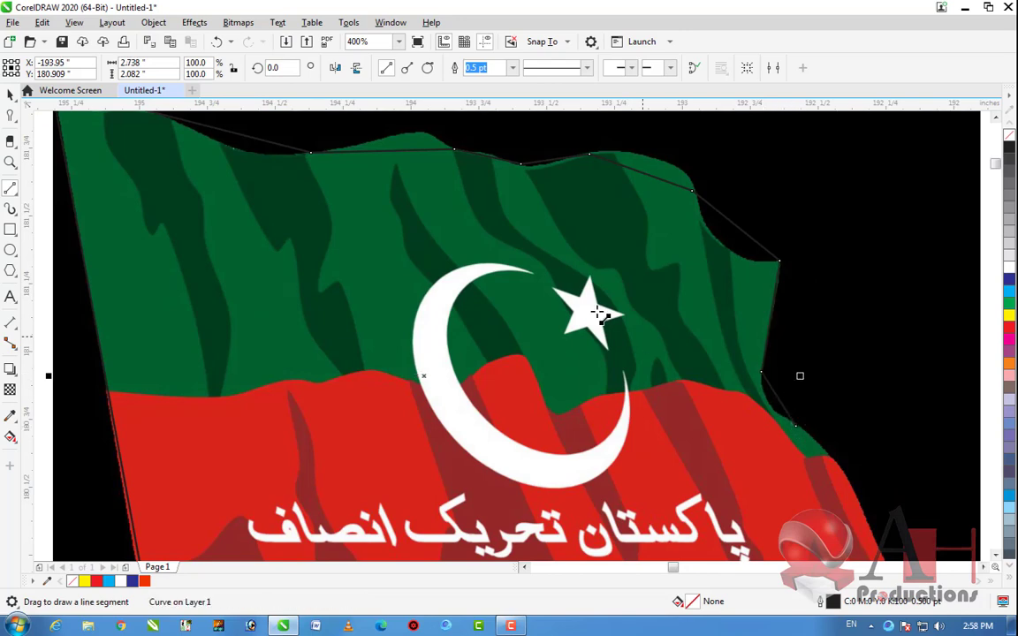
scroll(643, 336, down, 4)
scroll(644, 347, up, 4)
drag(642, 291, 463, 477)
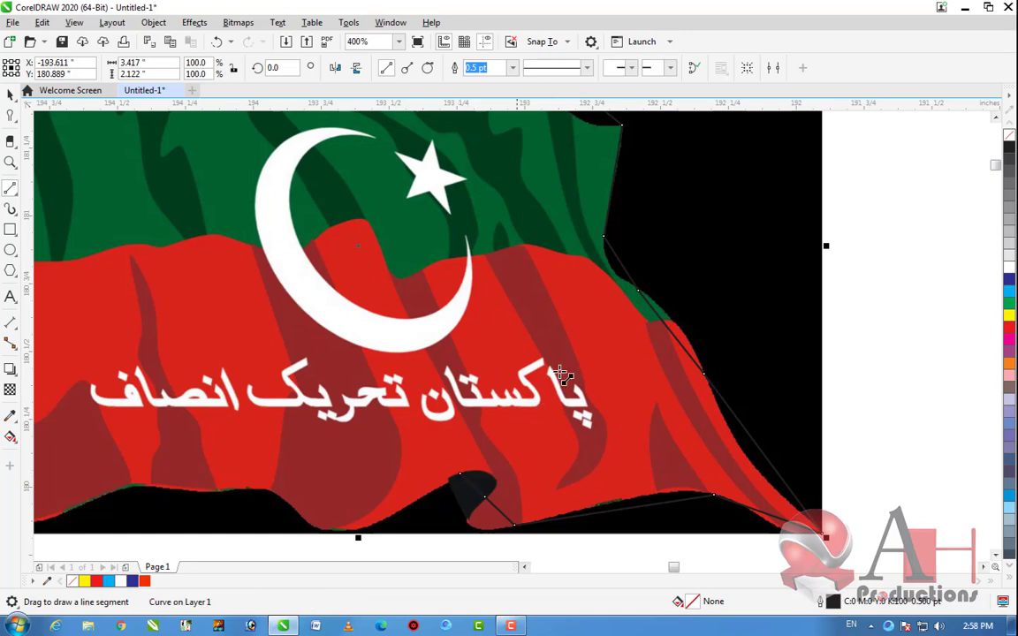
Trace the remaining bottom edge from the dark fold and close the outline at the flag's lower-left corner
scroll(478, 486, down, 2)
scroll(485, 446, up, 3)
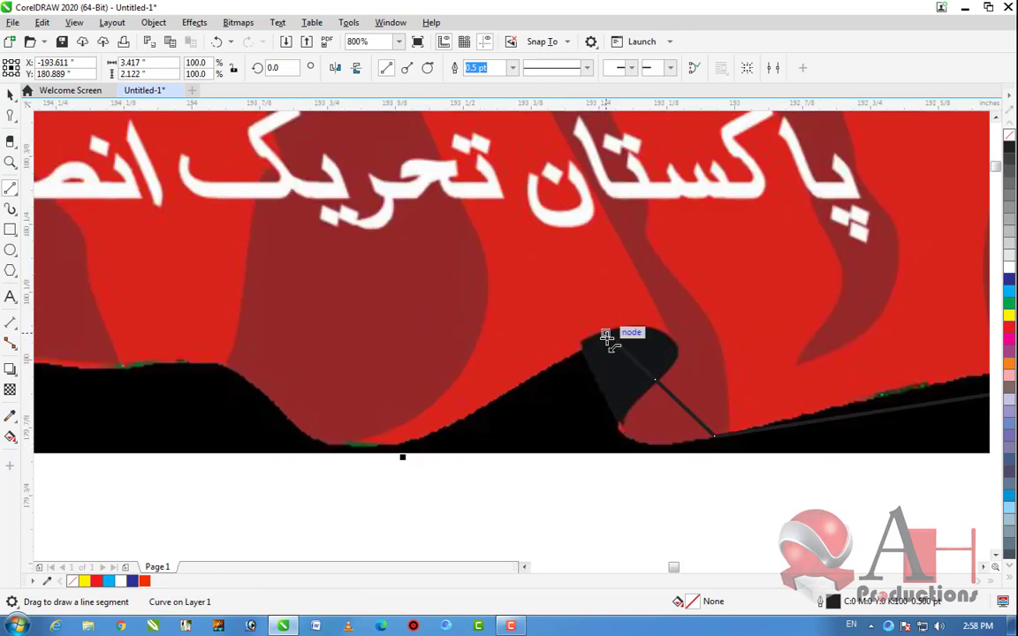
drag(605, 334, 159, 365)
scroll(541, 363, down, 4)
scroll(548, 381, up, 3)
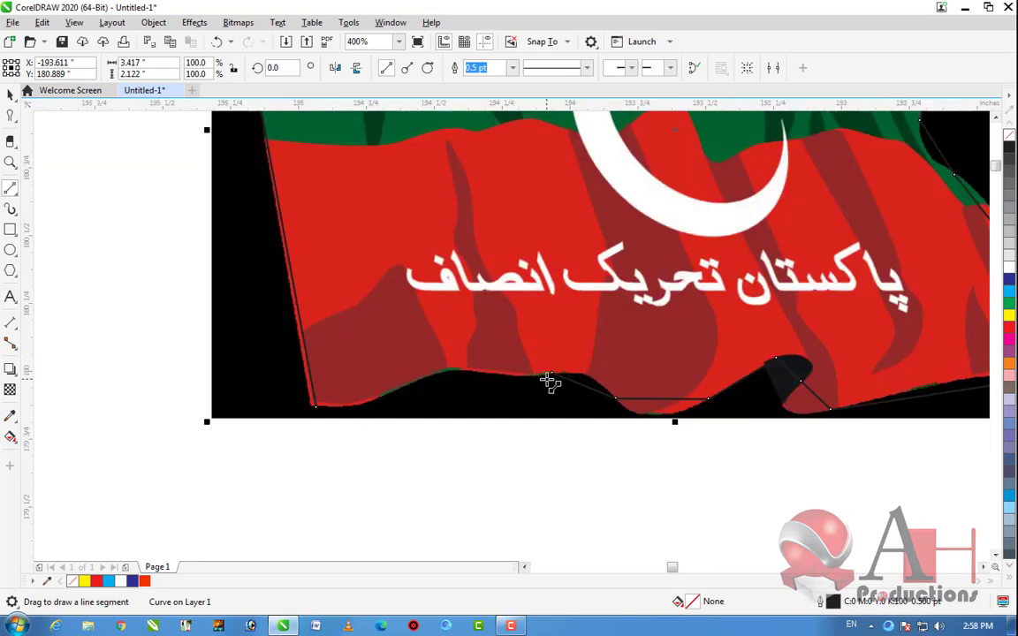
drag(552, 374, 315, 405)
Try moving the closed outline off the flag picture, and undo the move
click(11, 94)
scroll(319, 356, down, 4)
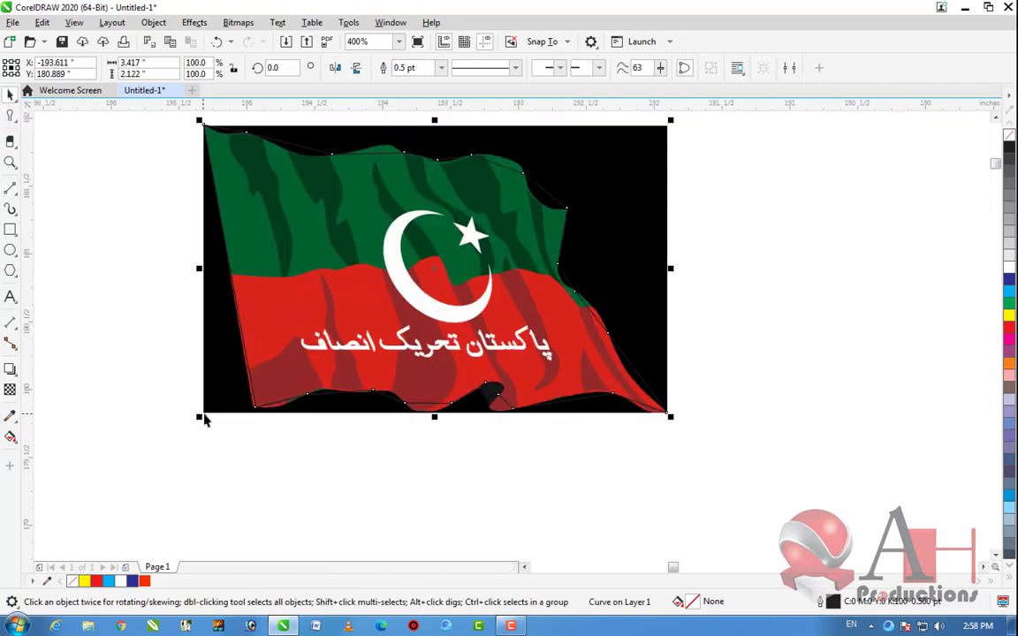
mouse_move(267, 366)
mouse_down()
mouse_move(548, 301)
mouse_move(666, 303)
mouse_up()
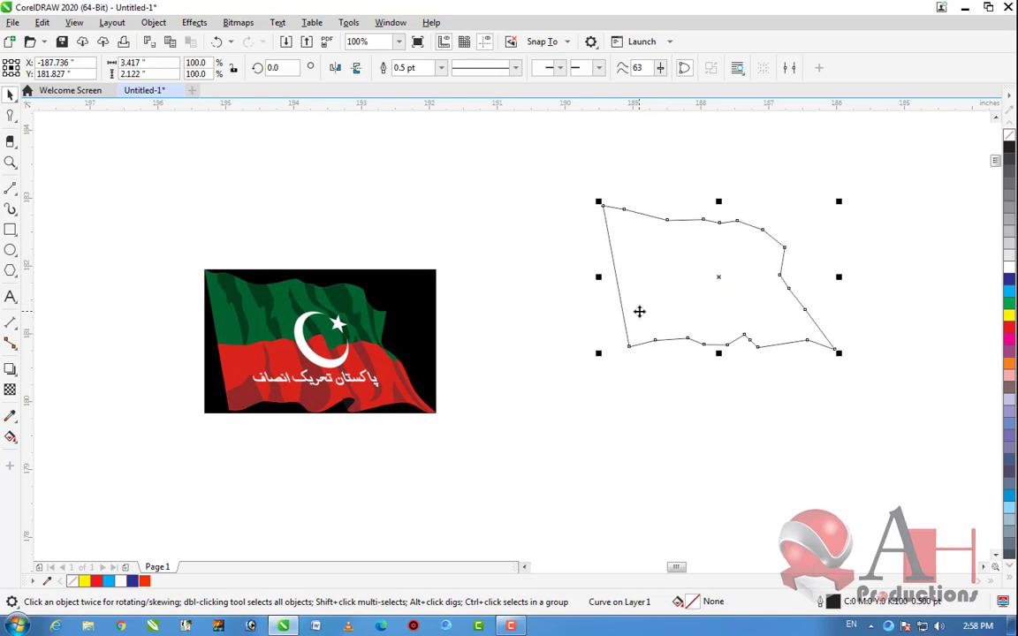
key(ctrl+z)
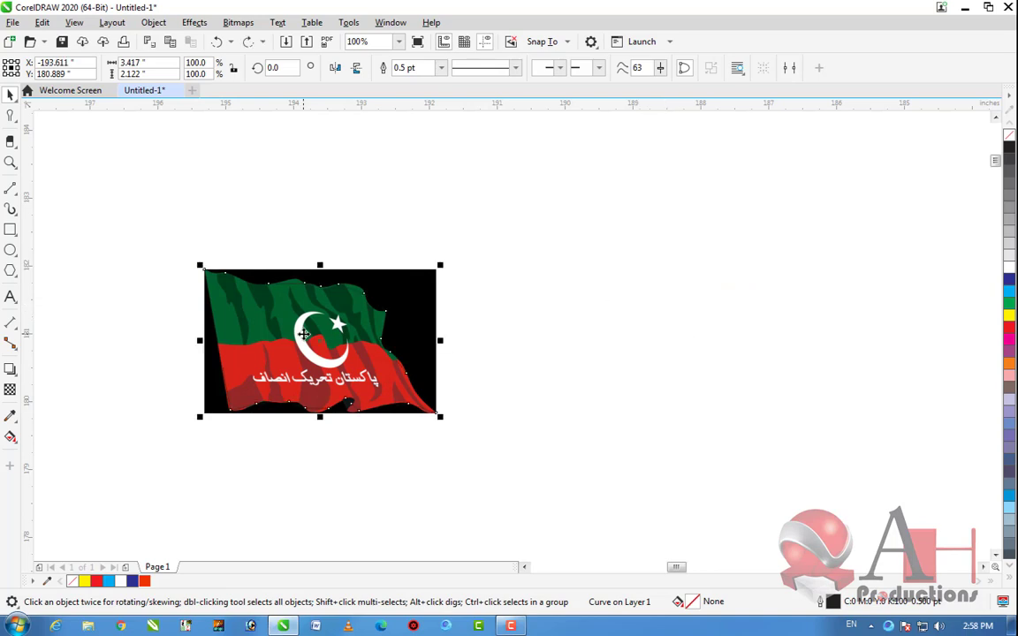
Try filling the closed flag outline with green, and undo the fill
scroll(303, 334, up, 2)
click(1009, 310)
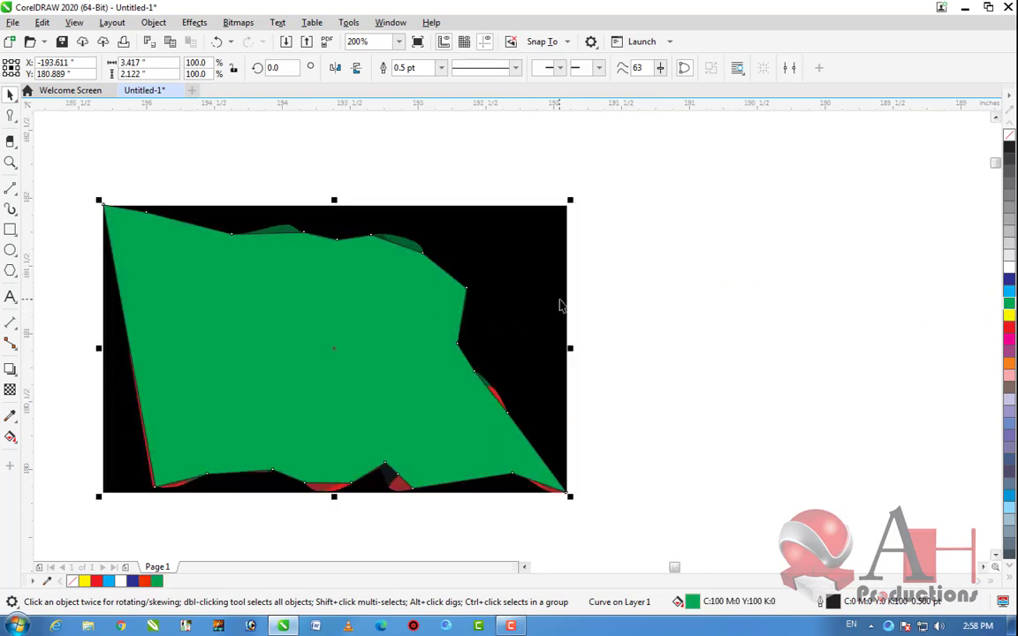
key(ctrl+z)
scroll(461, 279, down, 1)
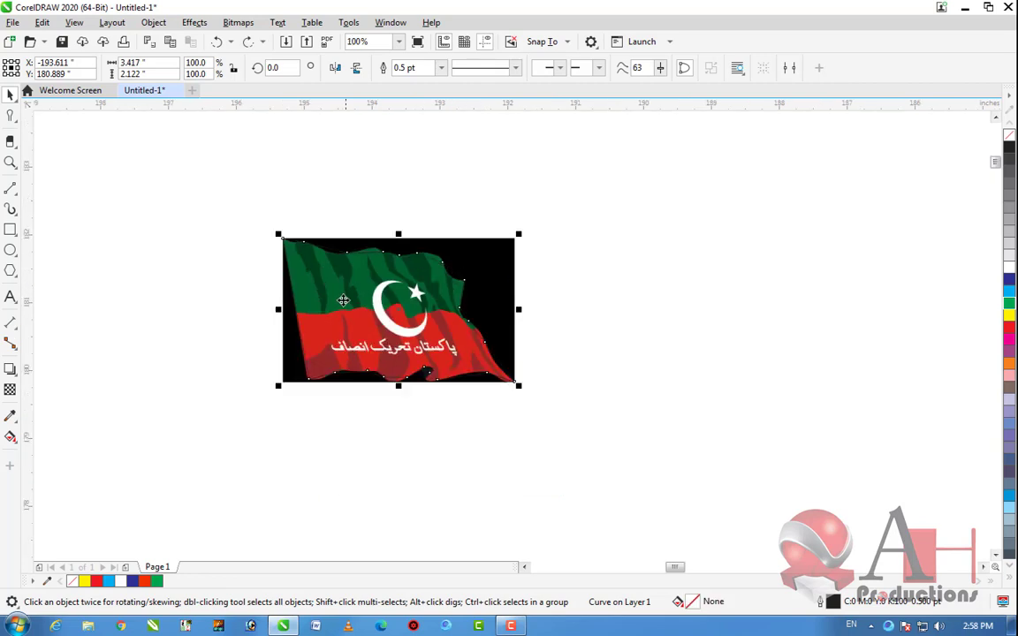
Activate the Shape tool for editing the nodes of the traced flag outline
scroll(340, 370, up, 2)
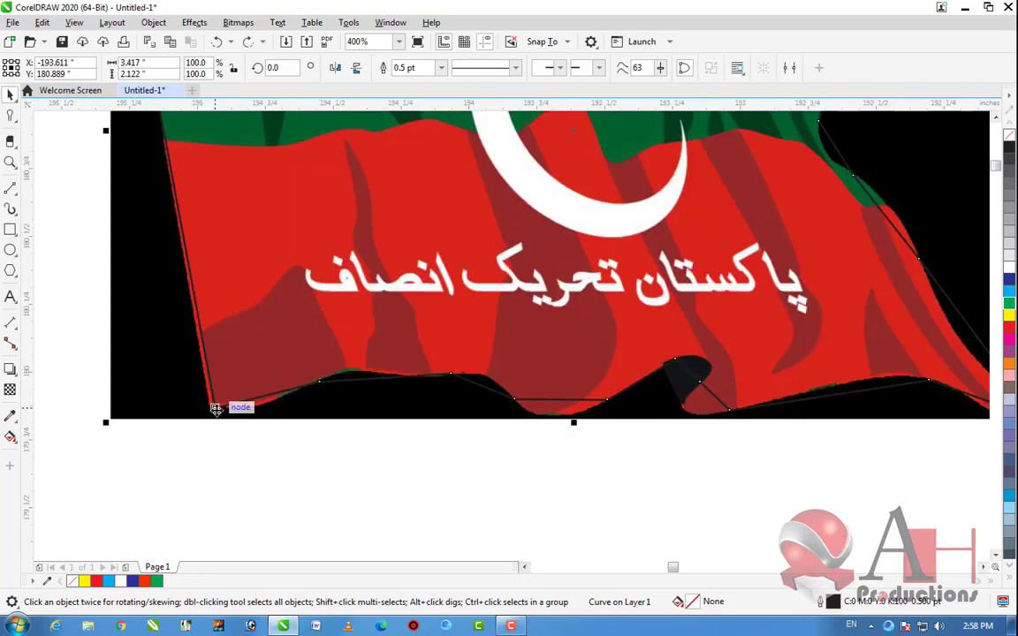
scroll(212, 409, up, 2)
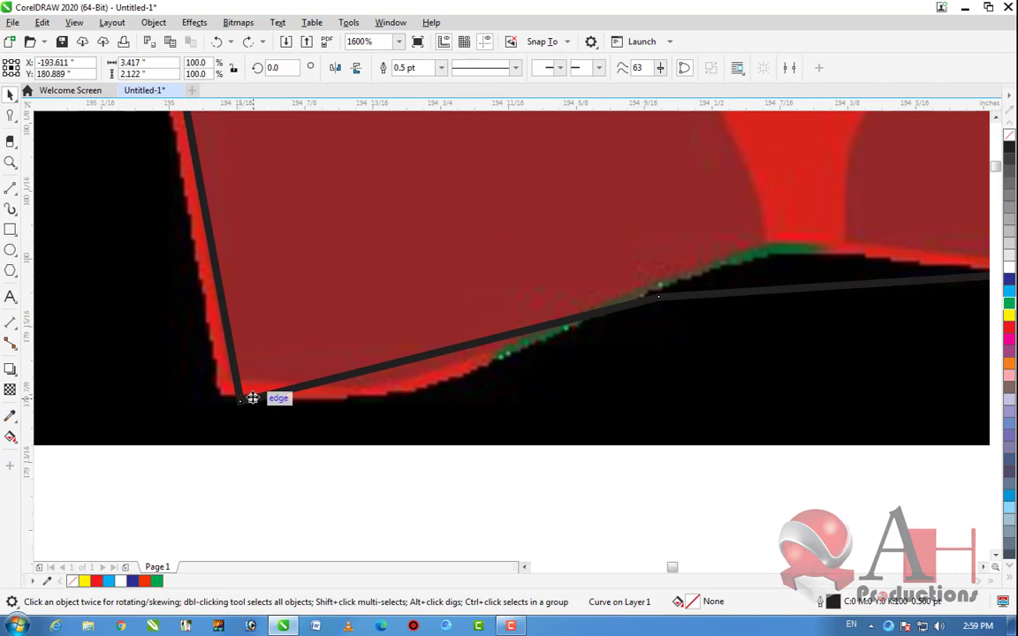
scroll(252, 399, down, 3)
scroll(352, 215, down, 1)
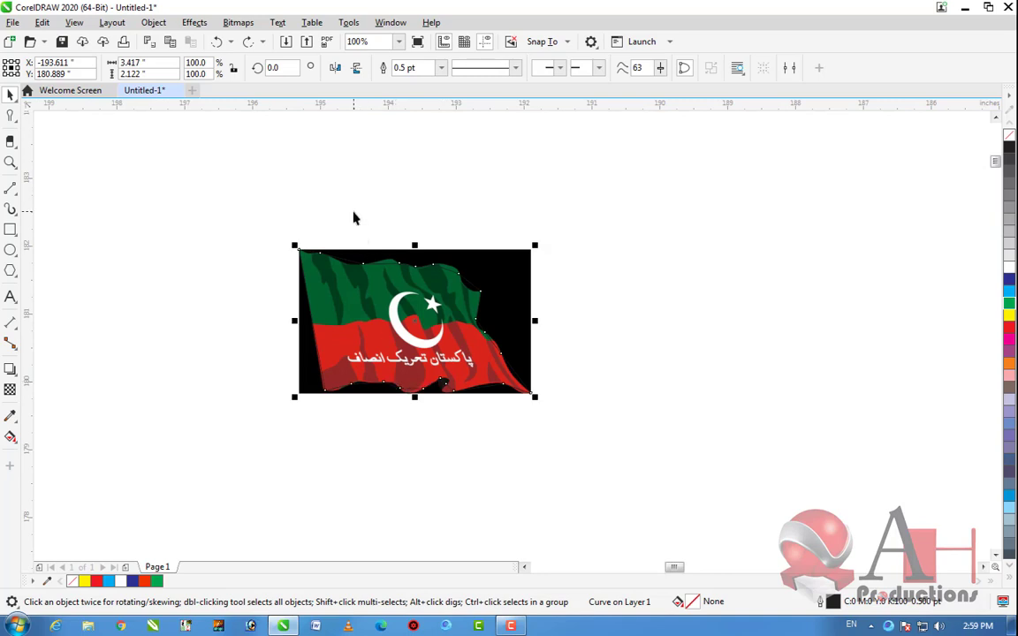
scroll(325, 273, up, 2)
scroll(204, 285, up, 2)
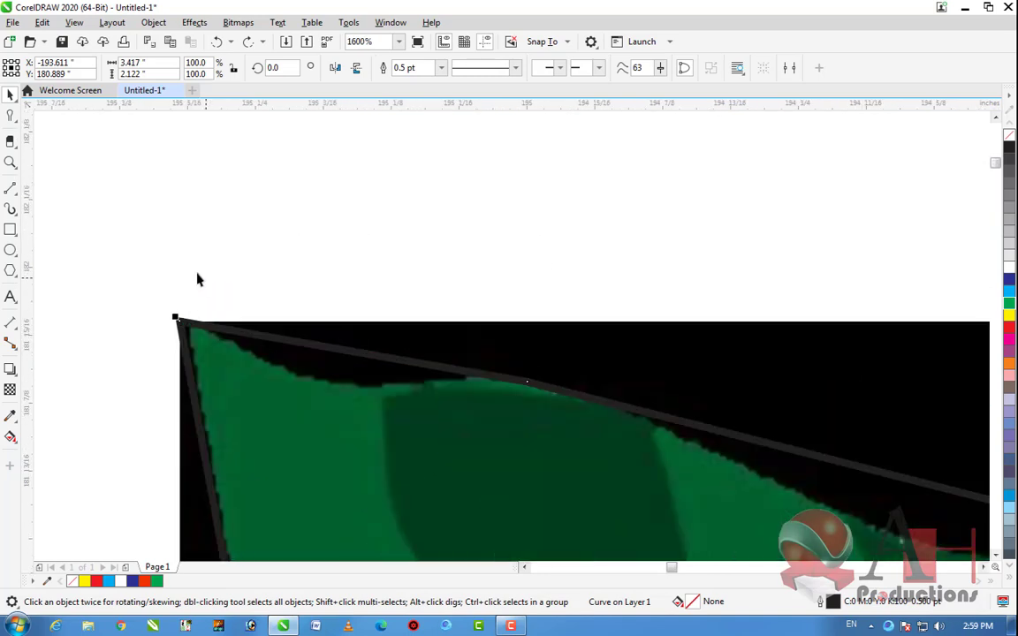
click(16, 120)
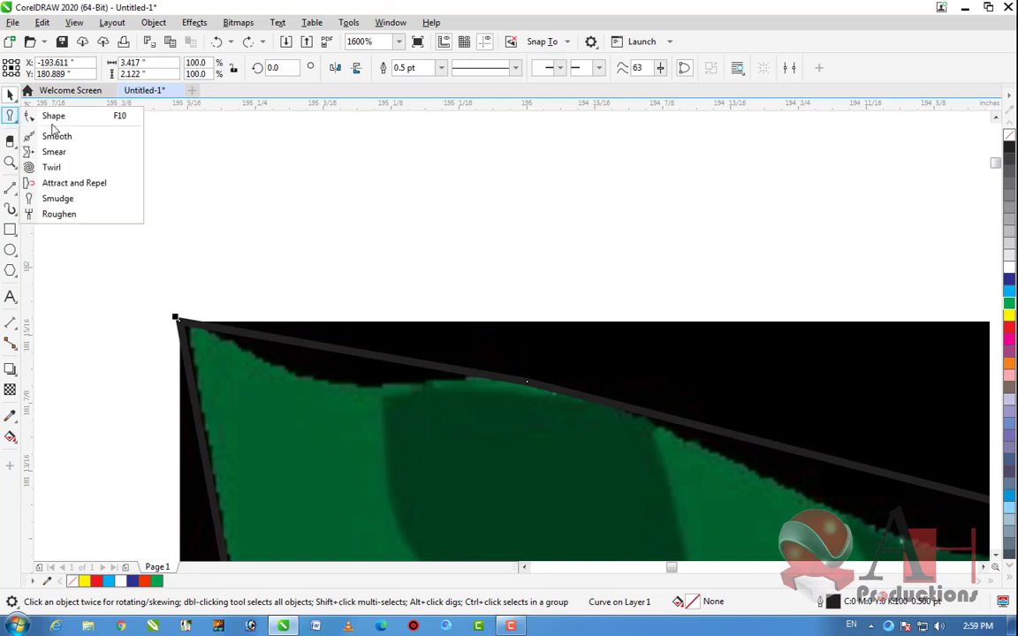
click(57, 113)
Examine how the straight outline segments follow the flag's wavy top edge, especially near the upper-left corner
scroll(280, 235, down, 1)
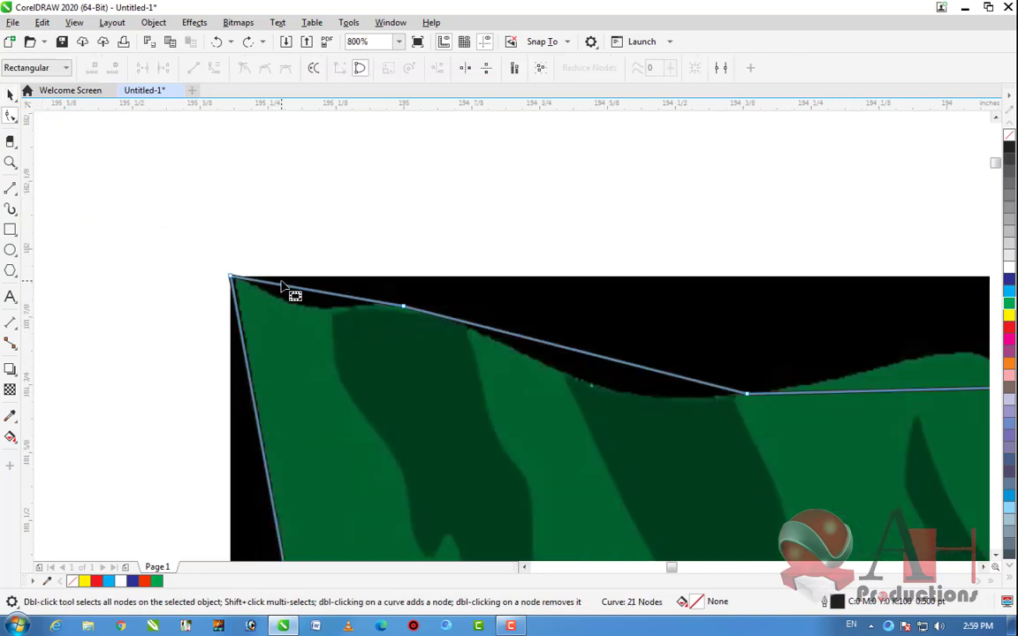
scroll(280, 285, up, 1)
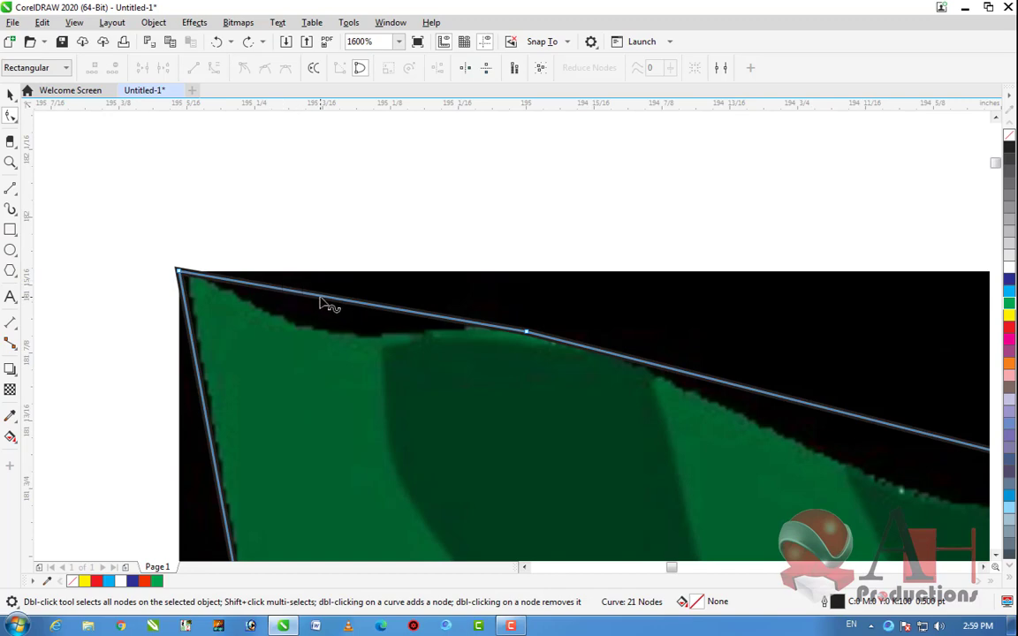
scroll(217, 278, up, 1)
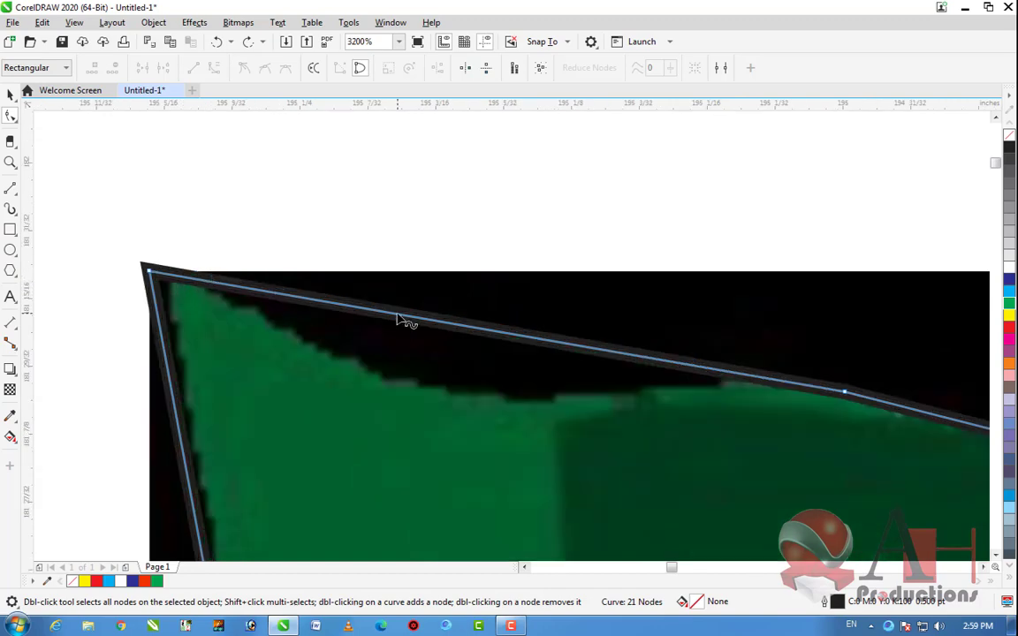
scroll(168, 260, down, 2)
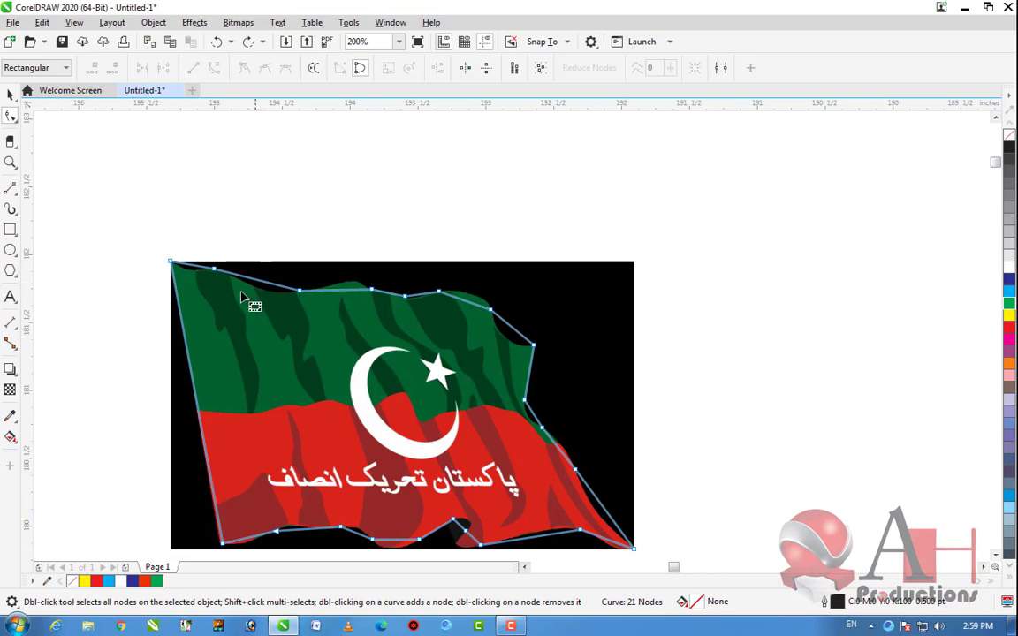
scroll(180, 265, up, 2)
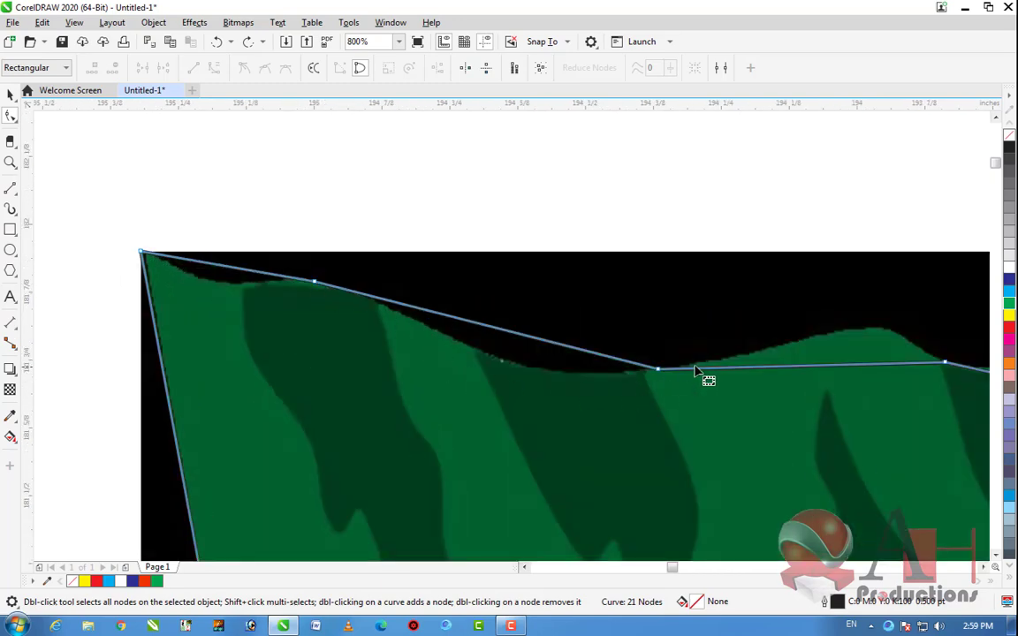
scroll(363, 284, down, 2)
scroll(509, 321, up, 1)
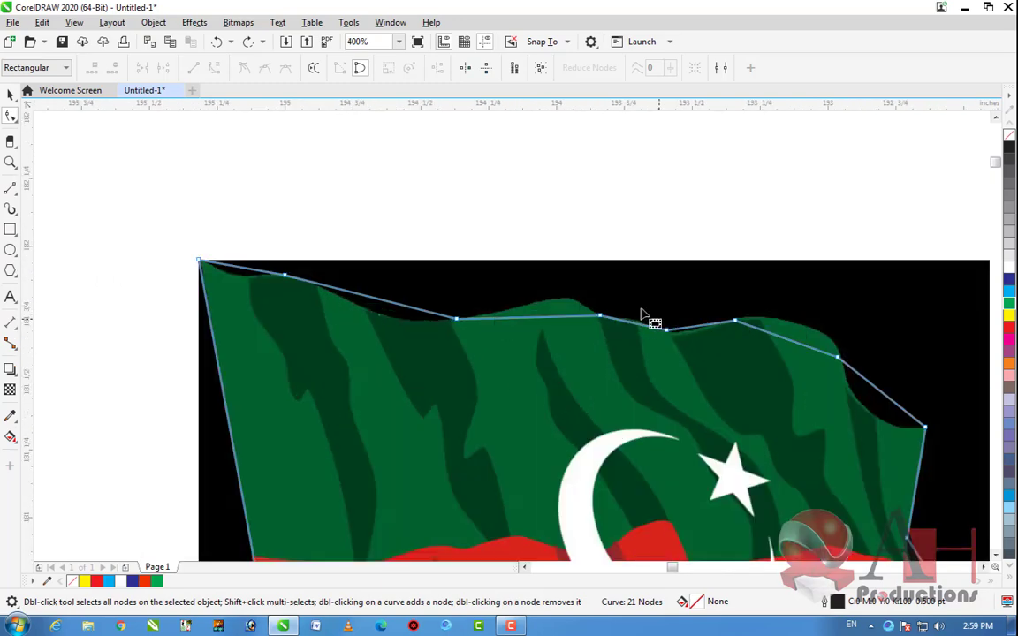
scroll(577, 297, down, 2)
scroll(586, 302, up, 1)
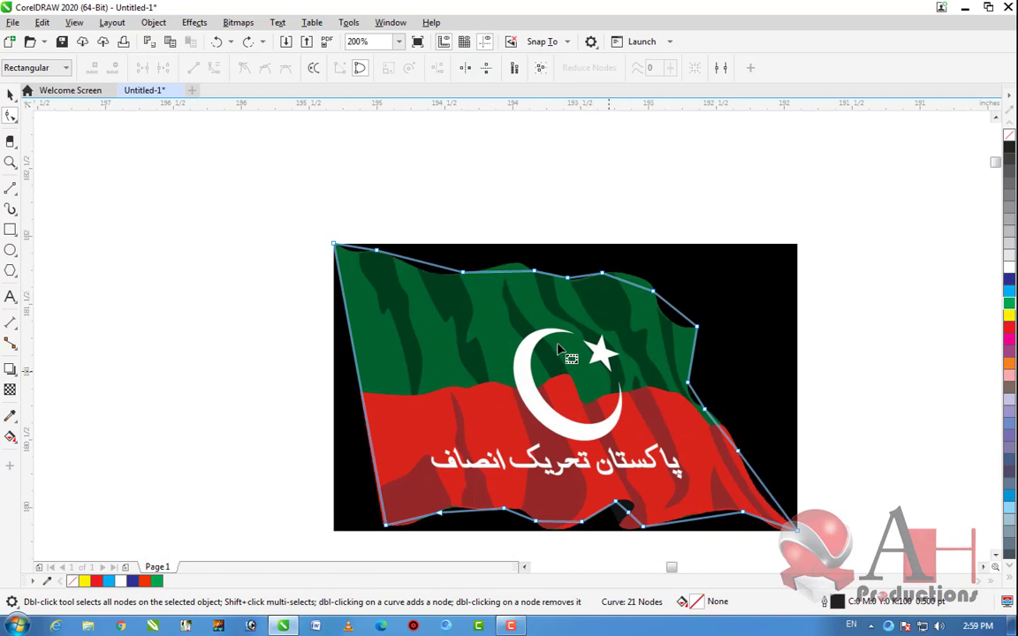
scroll(387, 250, up, 1)
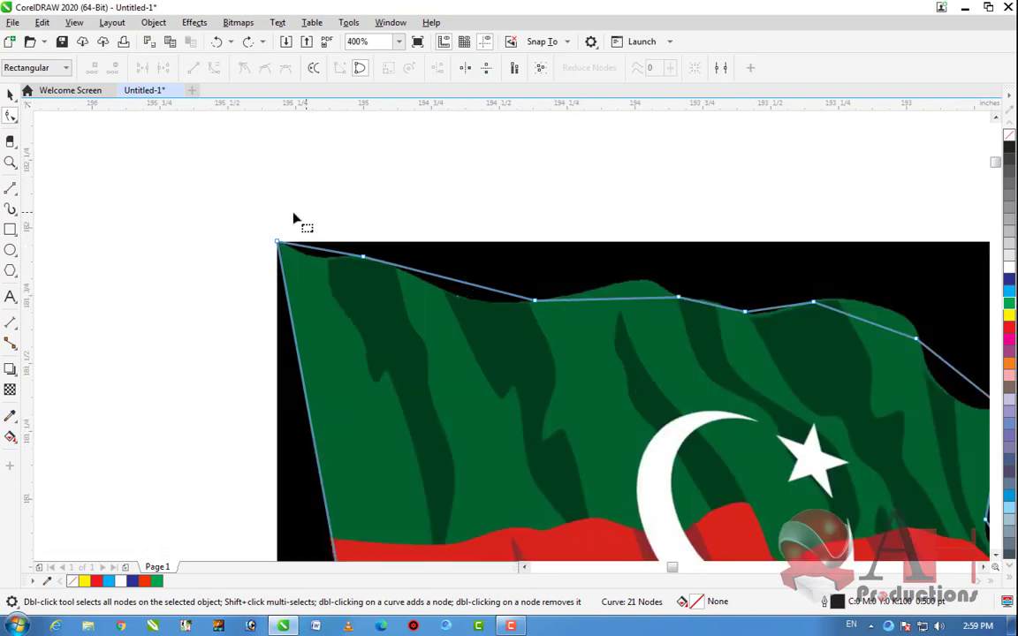
scroll(301, 250, up, 2)
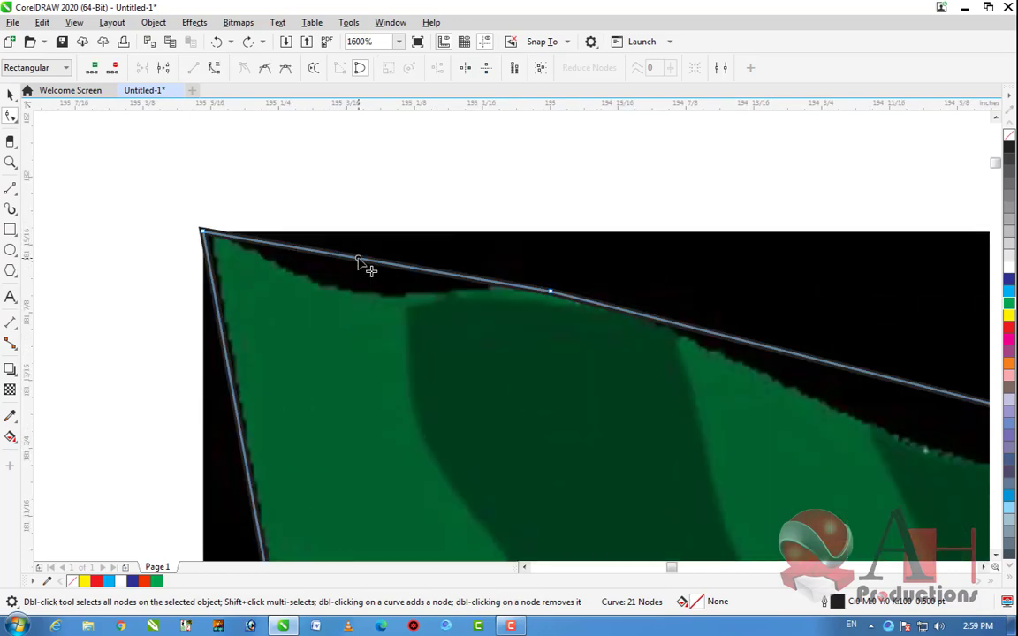
scroll(358, 250, down, 1)
scroll(243, 225, up, 1)
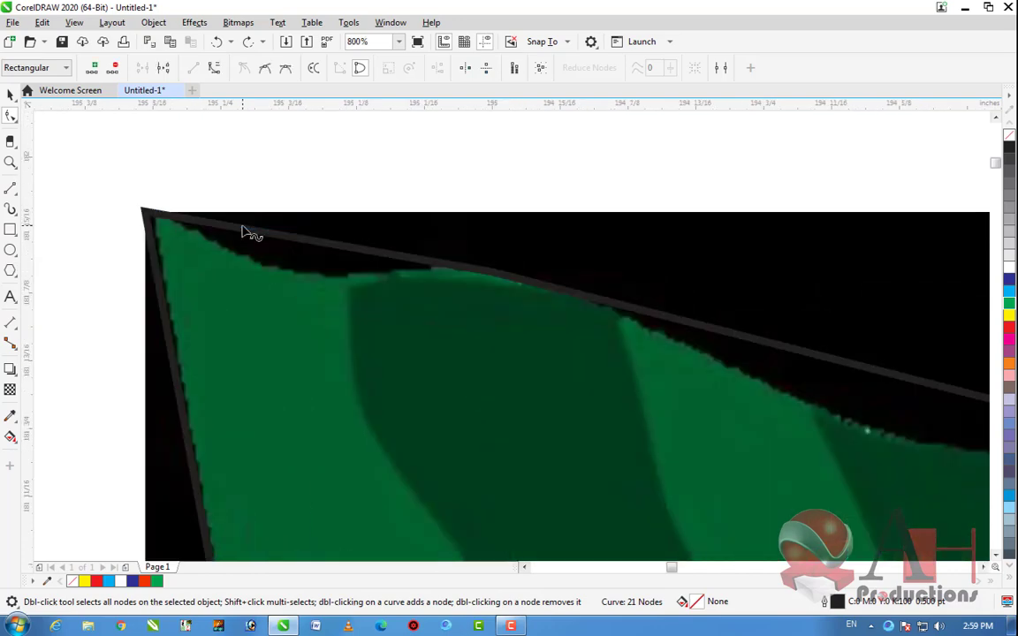
Mark a point midway along the first top segment, between the outline's upper-left corner and the next node
scroll(336, 256, up, 1)
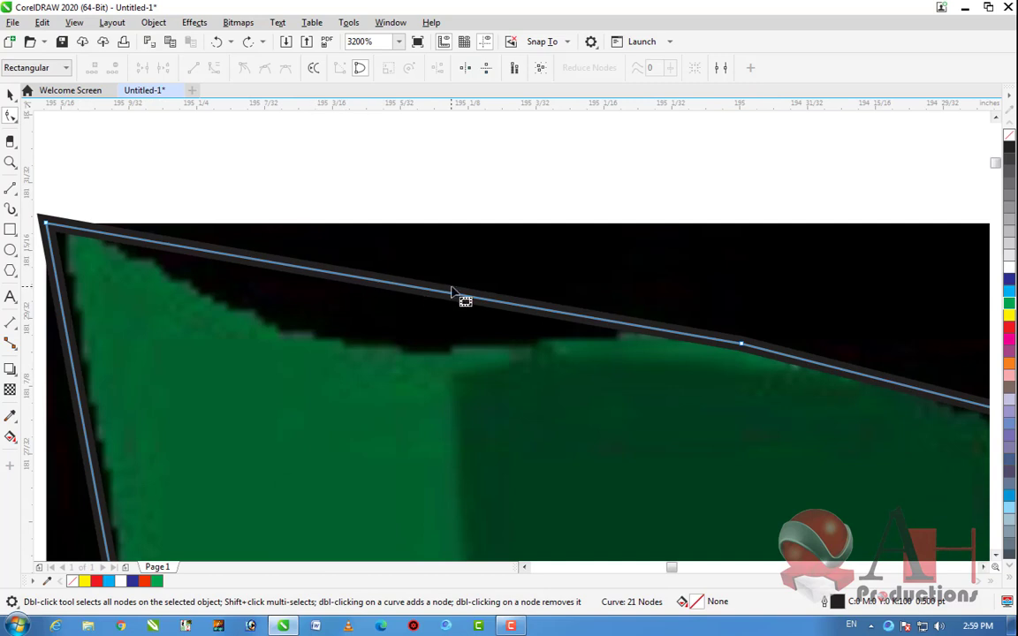
scroll(424, 283, down, 1)
scroll(415, 289, up, 1)
click(403, 282)
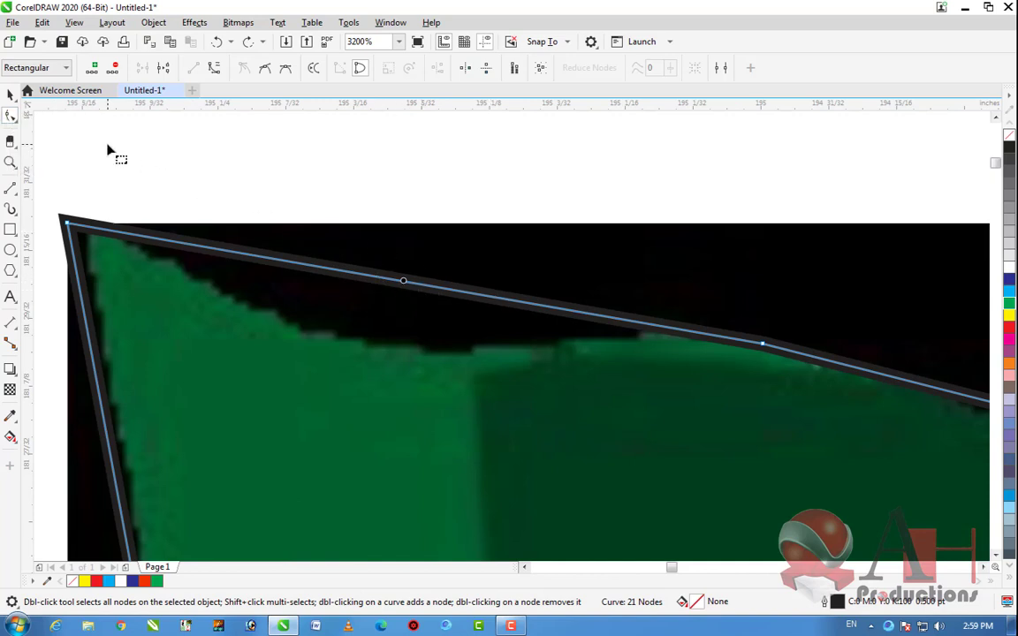
scroll(393, 261, down, 1)
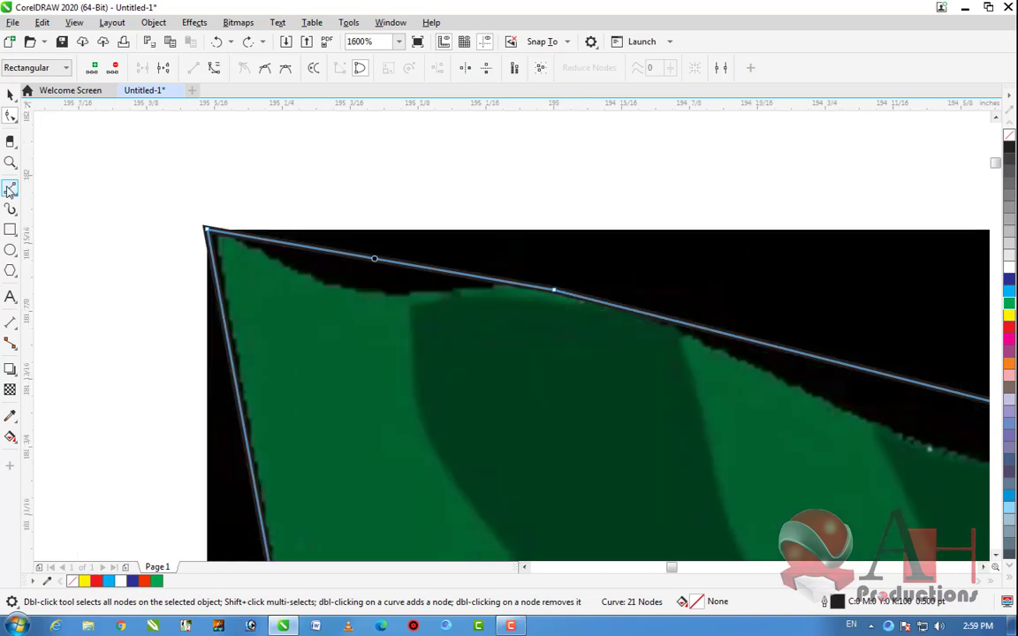
scroll(180, 209, down, 3)
scroll(272, 240, up, 1)
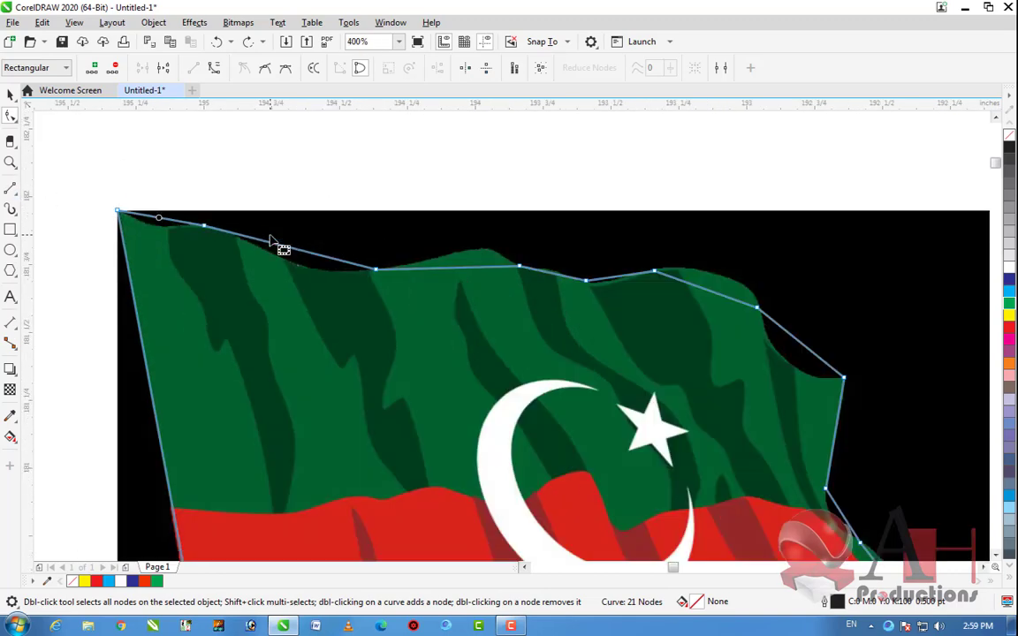
scroll(80, 186, up, 2)
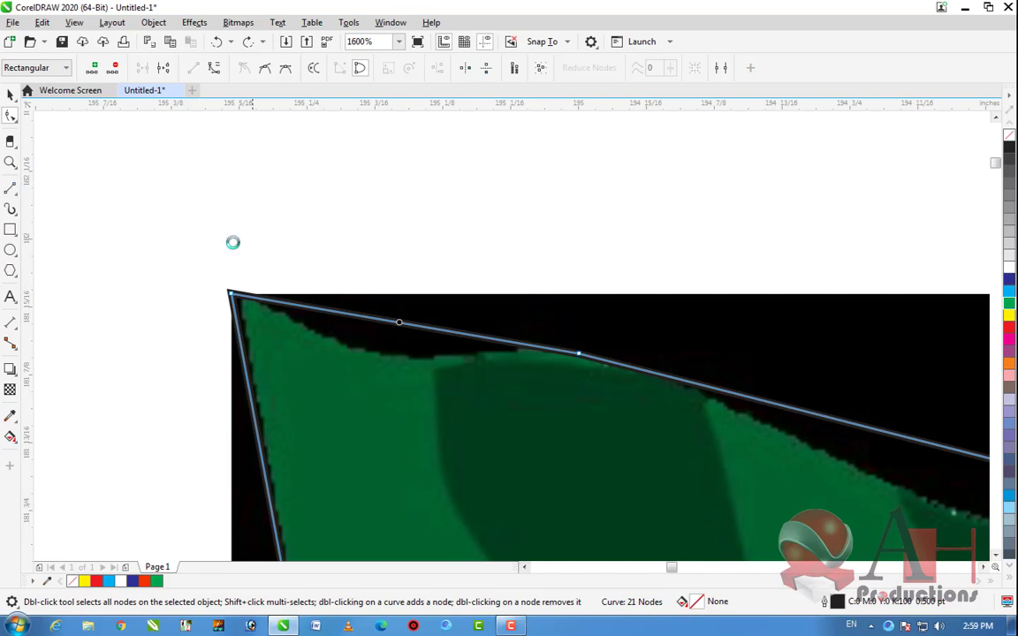
scroll(228, 241, down, 4)
scroll(273, 237, up, 1)
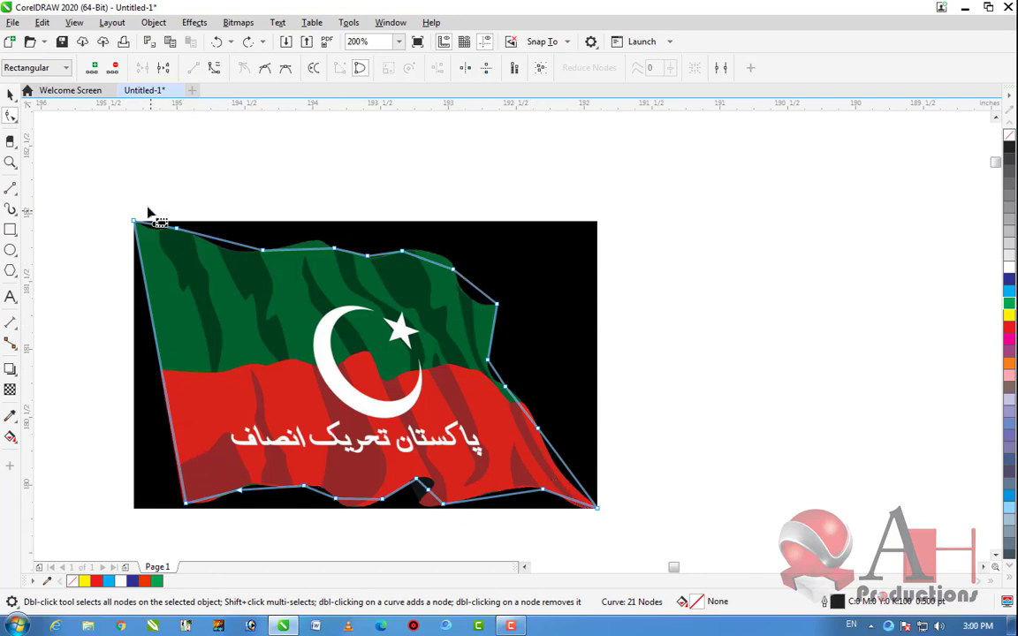
Convert the first top segment beside the outline's upper-left corner to a curve and bend it down along the flag's edge
scroll(152, 218, up, 3)
scroll(221, 270, down, 3)
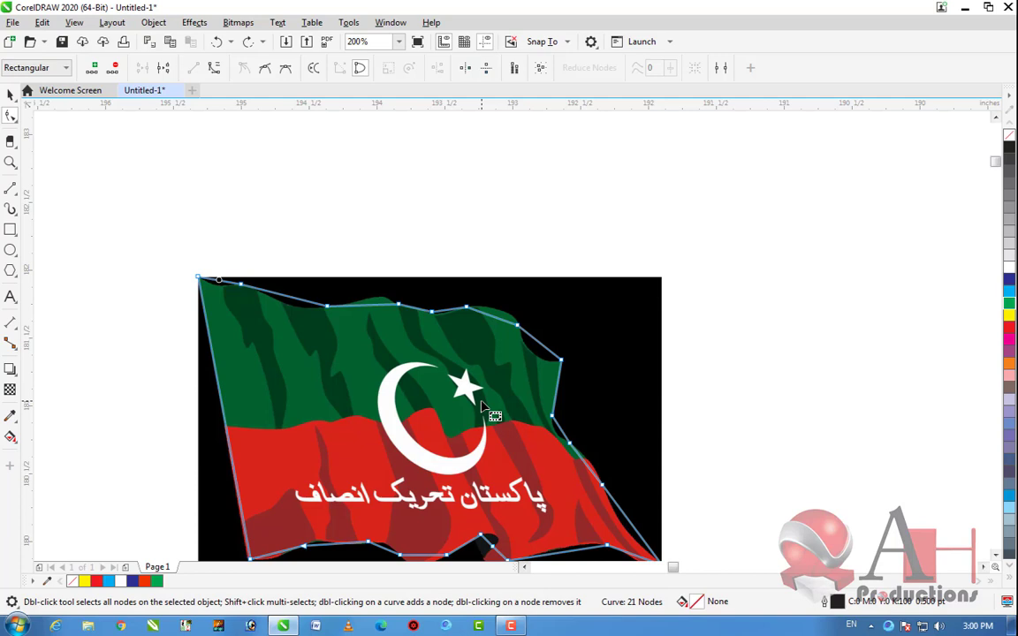
scroll(183, 258, up, 2)
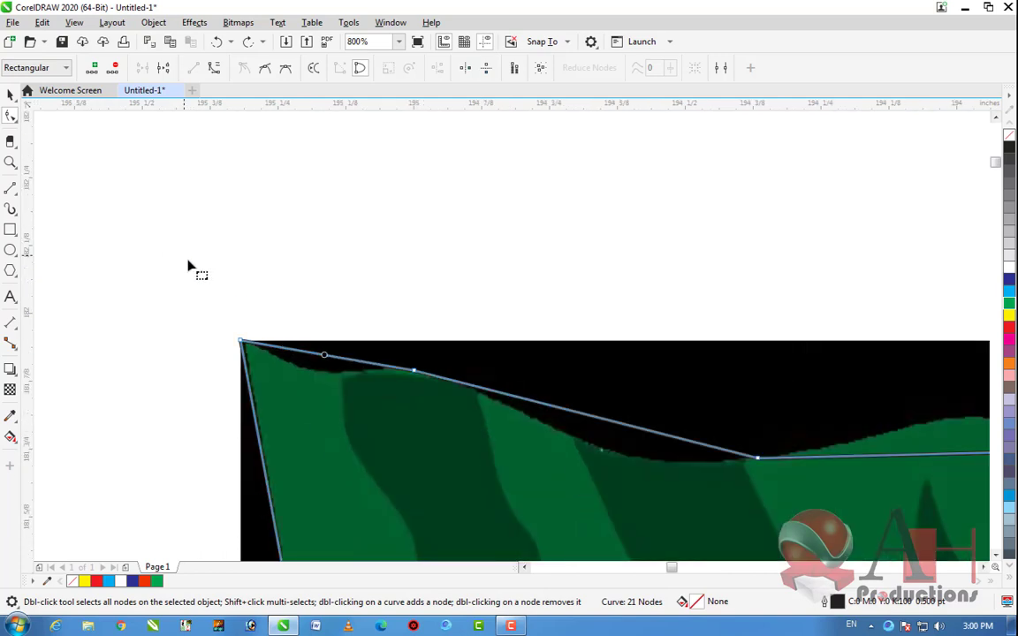
scroll(349, 392, up, 1)
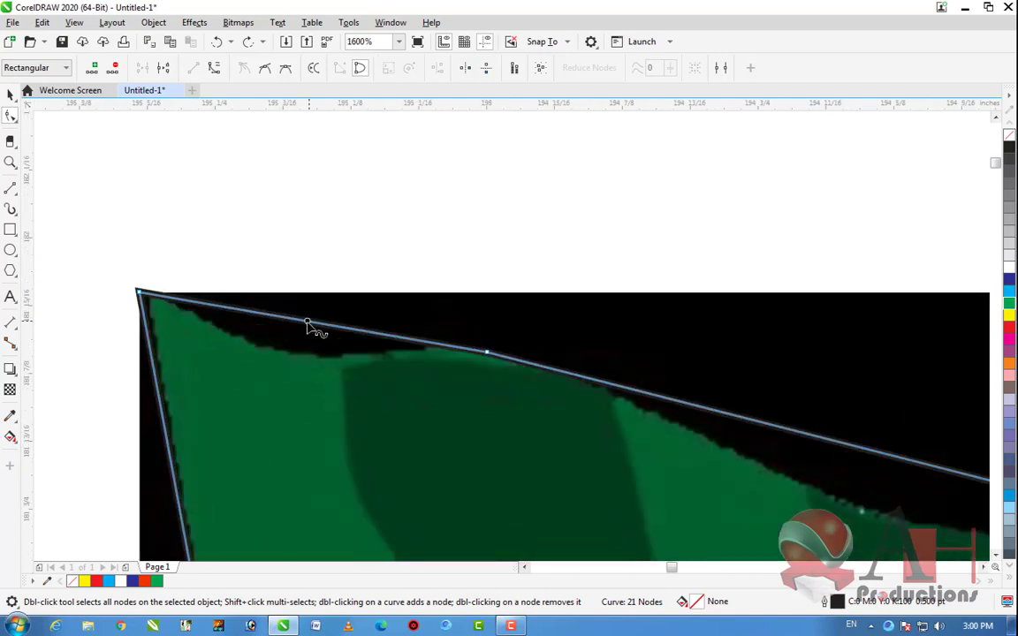
scroll(308, 326, up, 1)
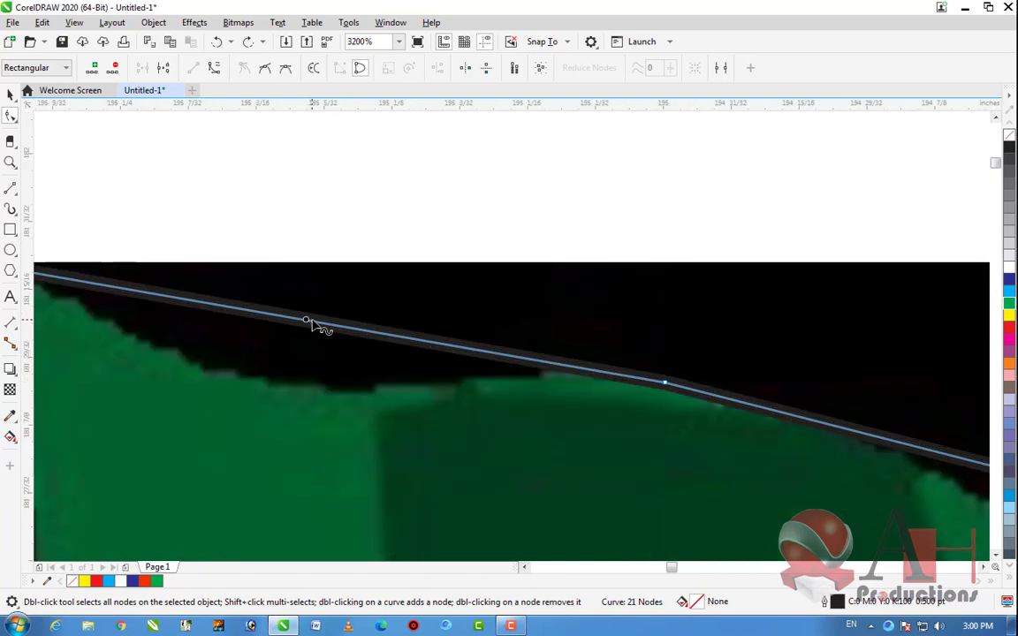
scroll(316, 326, down, 1)
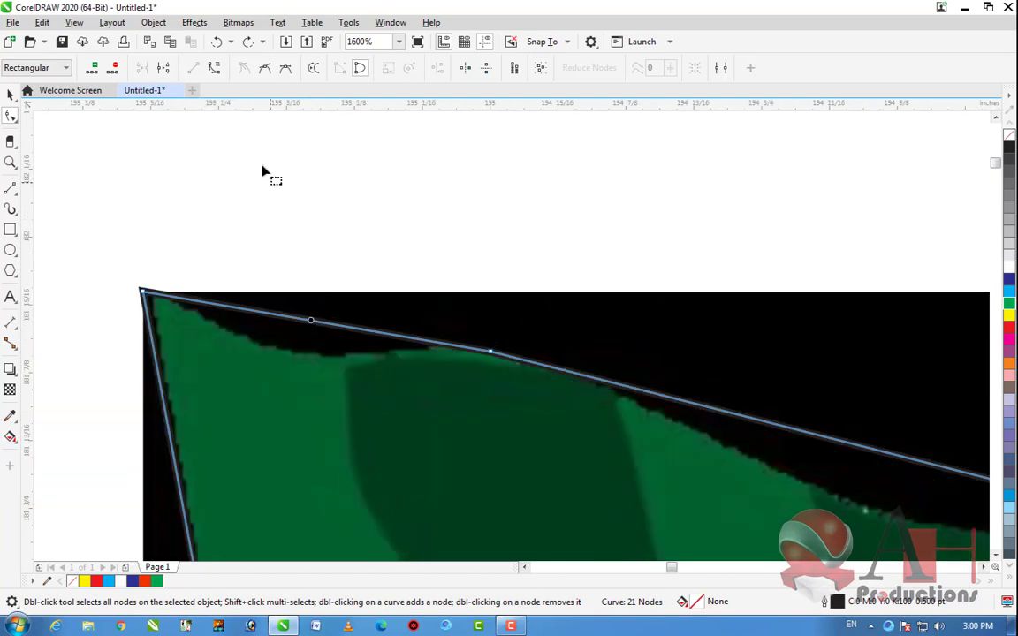
click(213, 69)
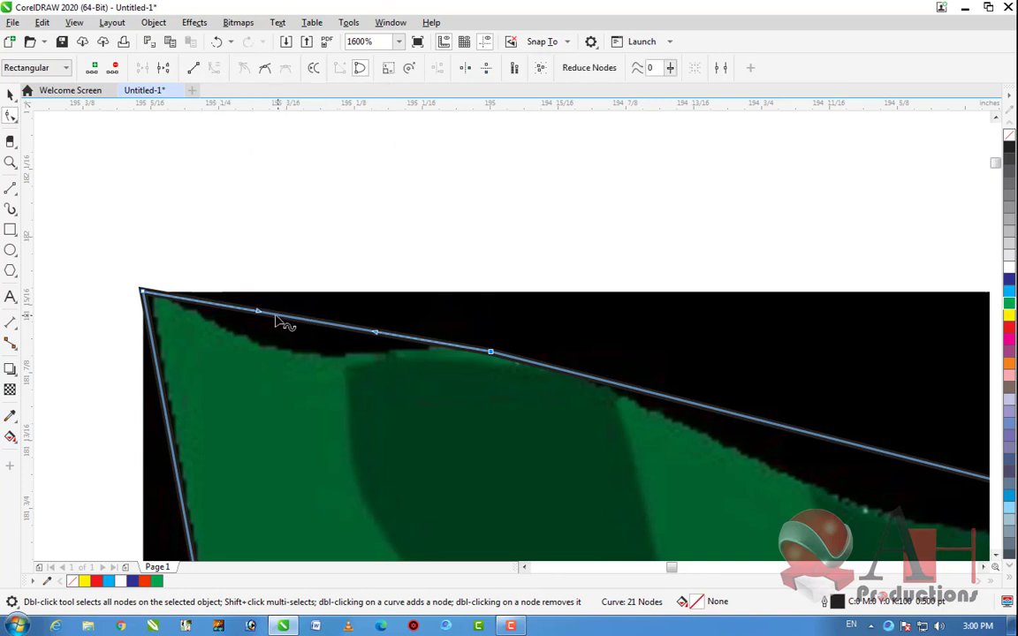
drag(259, 312, 353, 402)
Convert the second top segment to a curve and shape it along the wide dip in the flag's top edge
scroll(236, 215, down, 2)
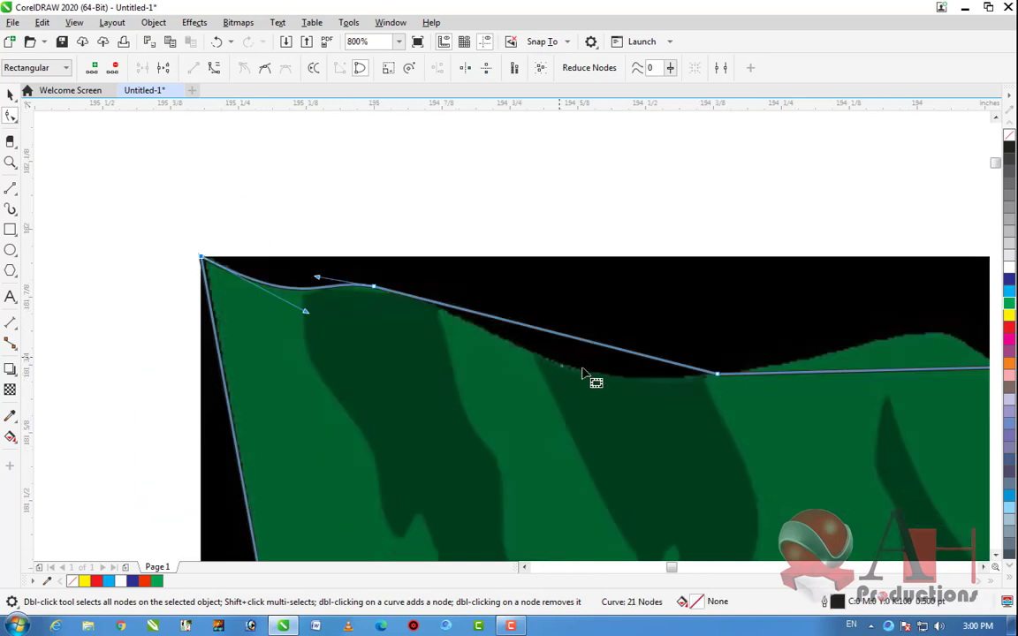
scroll(597, 361, up, 2)
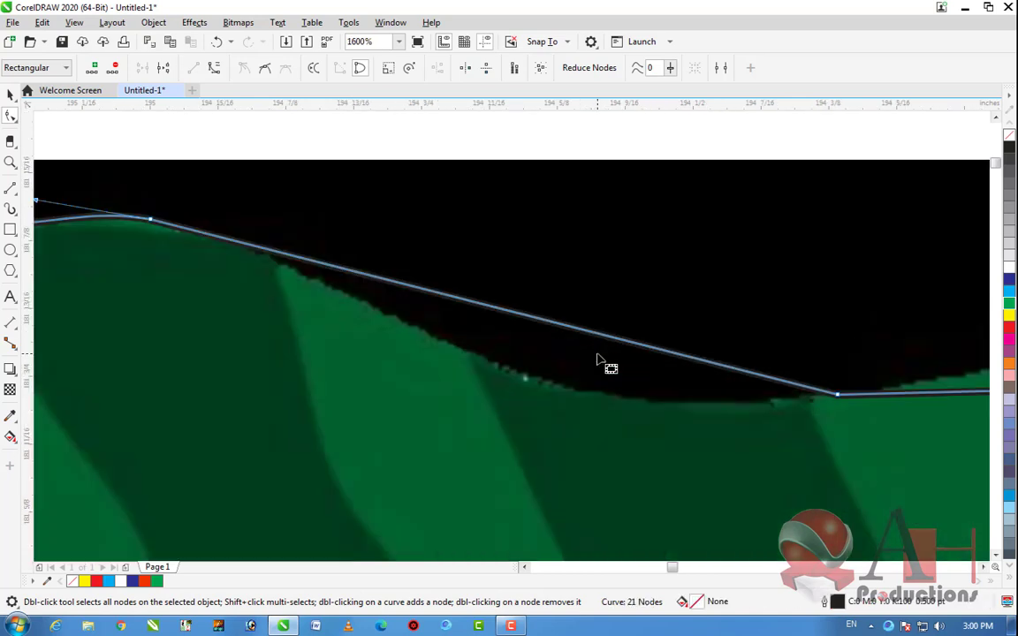
click(542, 325)
scroll(416, 318, down, 2)
scroll(444, 315, up, 1)
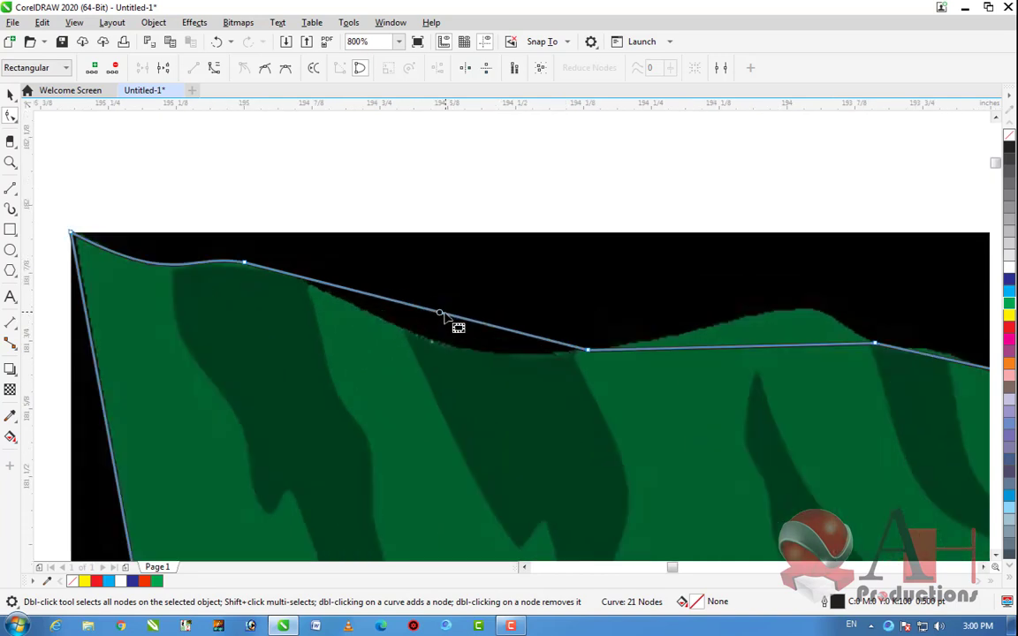
click(213, 68)
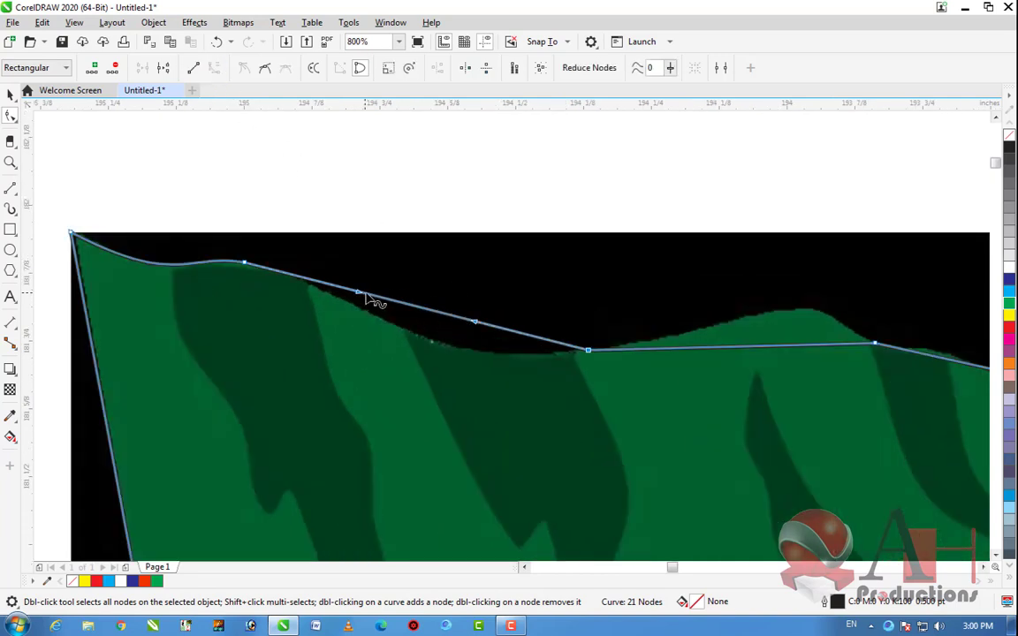
drag(476, 328, 420, 373)
Convert the third top segment to a curve and pull both its handles to arch it over the flag's crest
scroll(135, 222, down, 1)
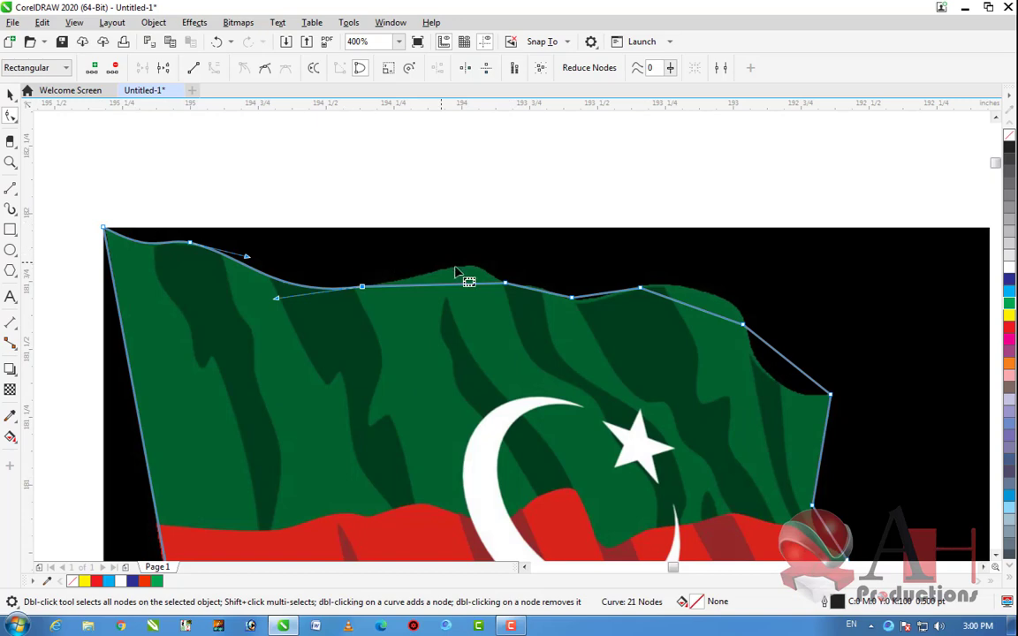
scroll(455, 272, up, 1)
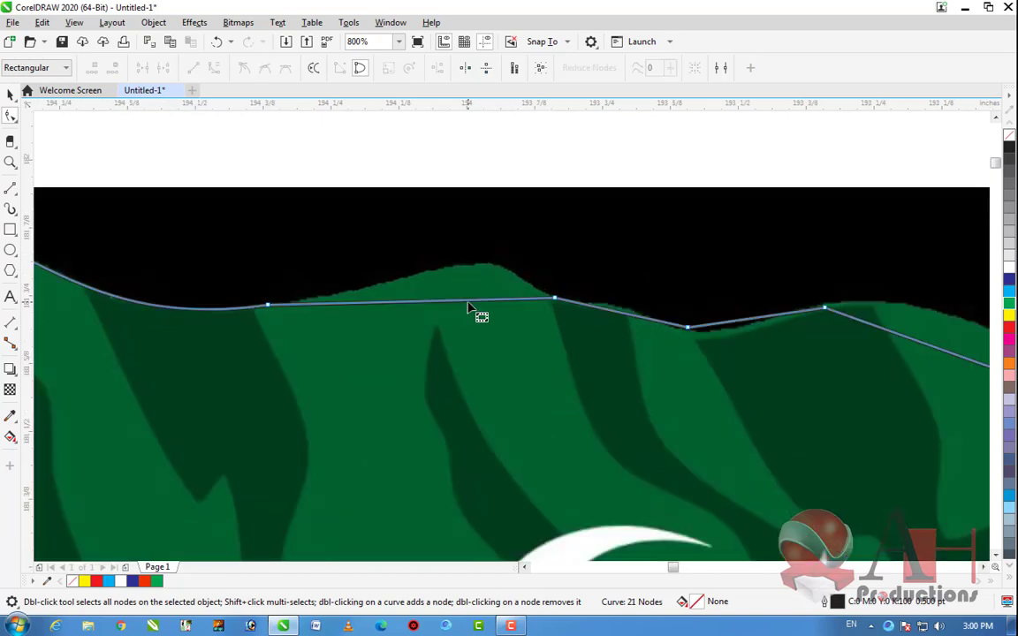
click(464, 301)
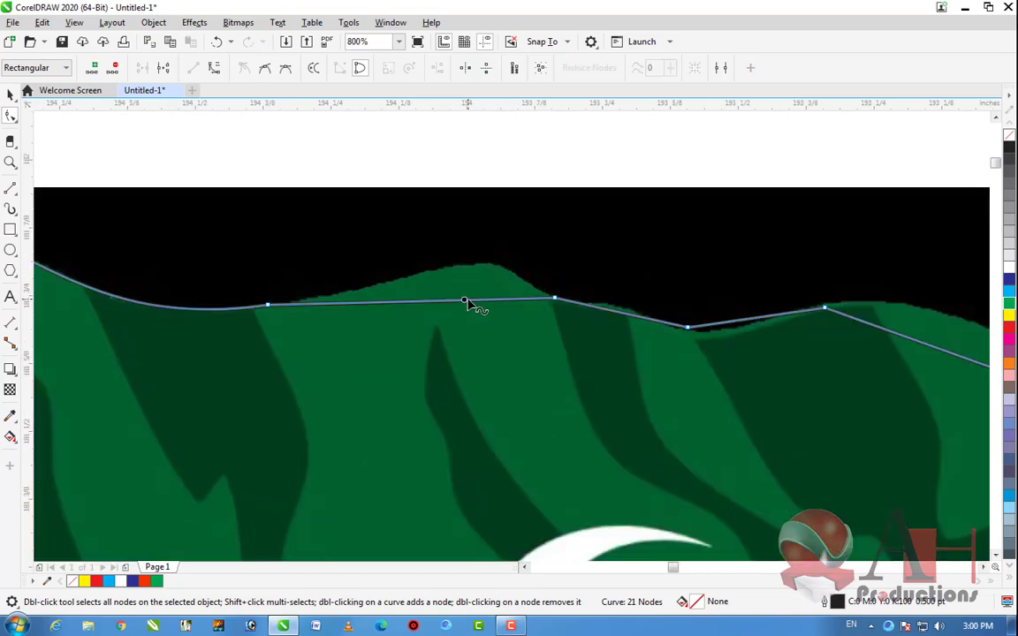
click(214, 71)
drag(460, 302, 434, 209)
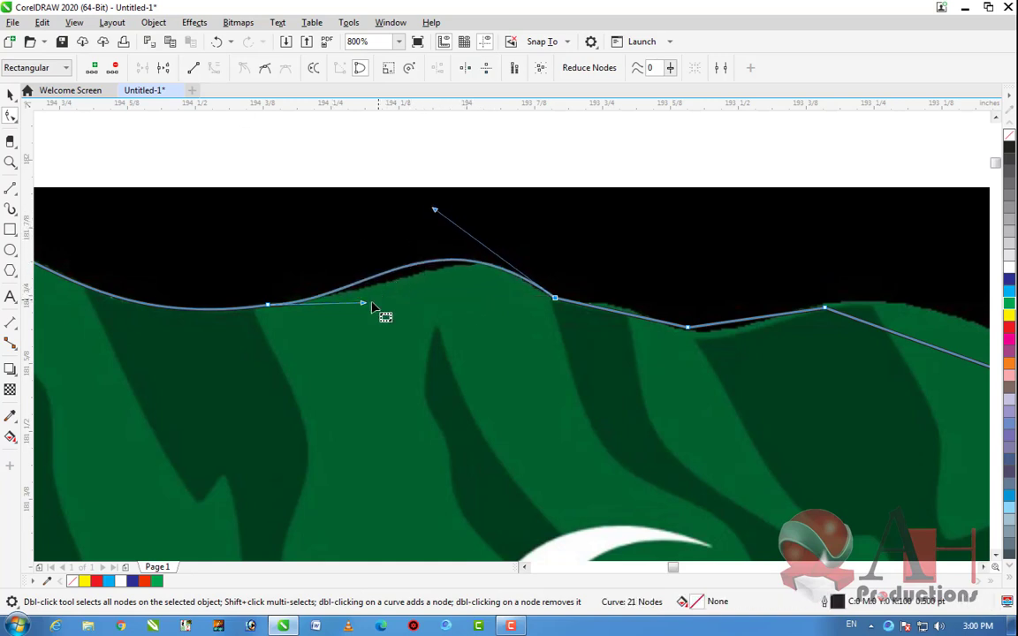
drag(364, 304, 423, 308)
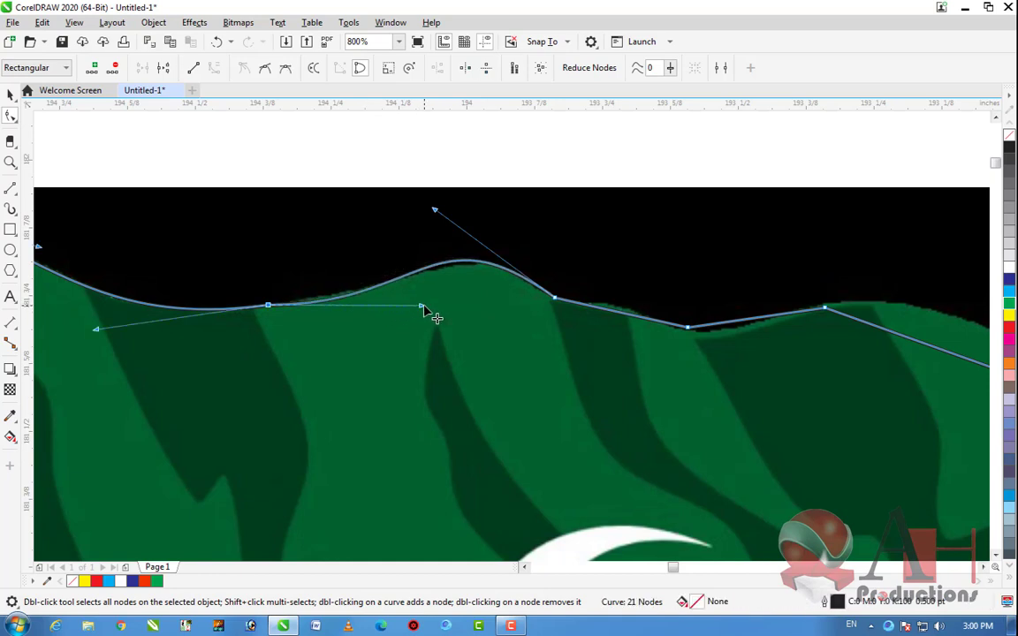
Try deleting the node joining the second and third top segments, and undo the deletion
double_click(268, 305)
scroll(404, 292, down, 2)
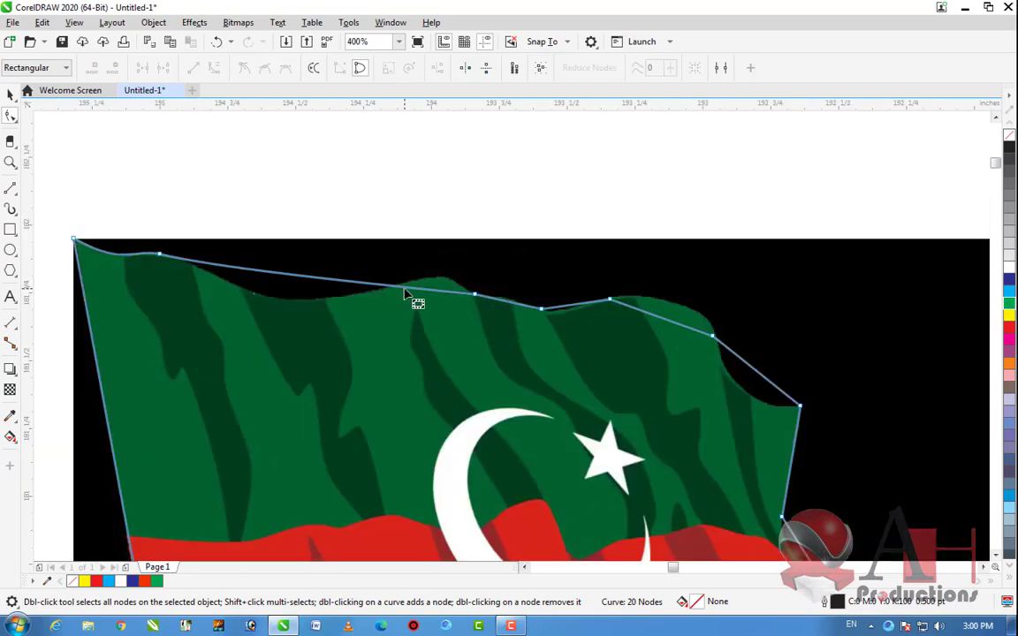
double_click(375, 275)
Refine both curve handles of the third top segment to fit the rise and crest of the flag's edge more closely
scroll(363, 273, up, 2)
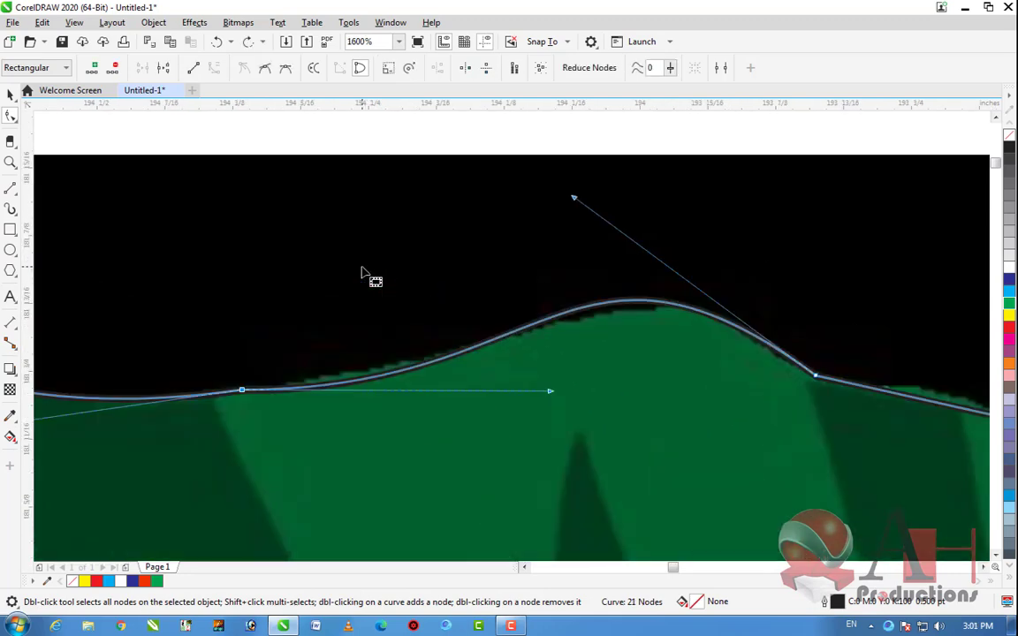
drag(574, 202, 585, 219)
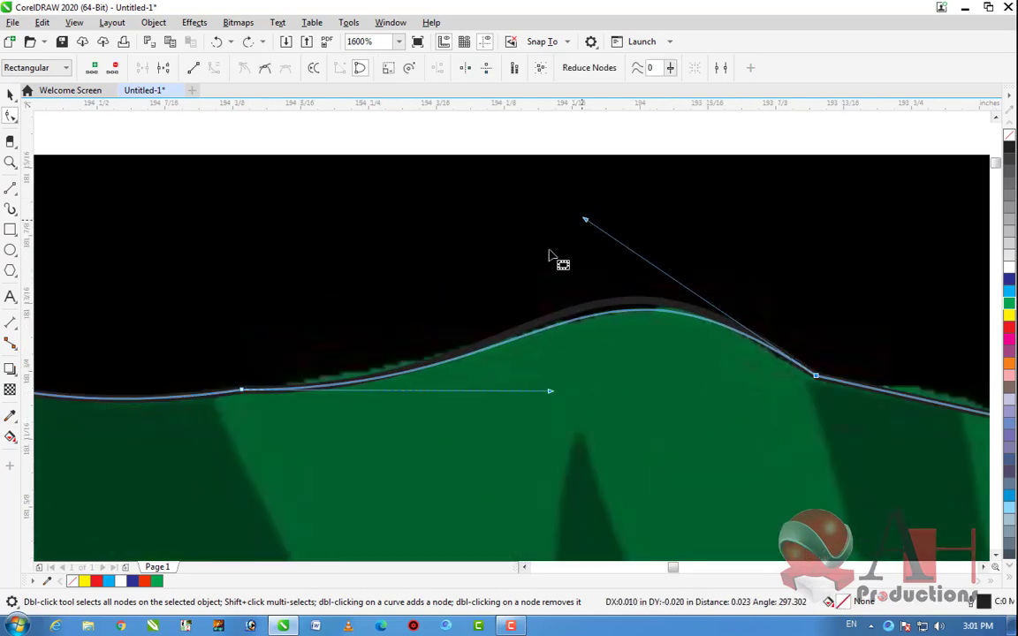
scroll(391, 347, down, 1)
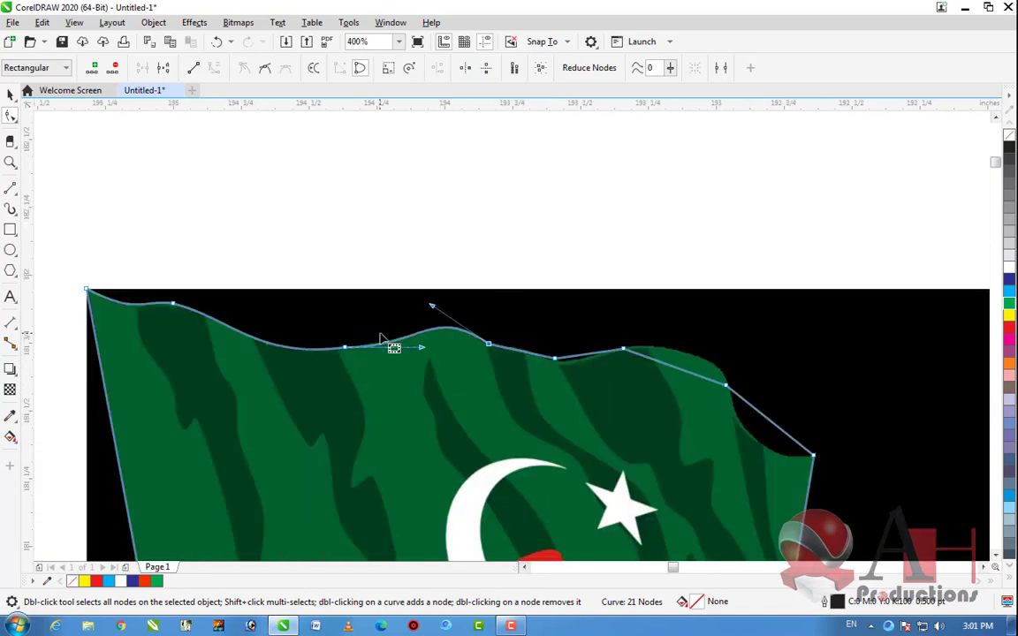
scroll(382, 345, up, 1)
drag(583, 389, 640, 348)
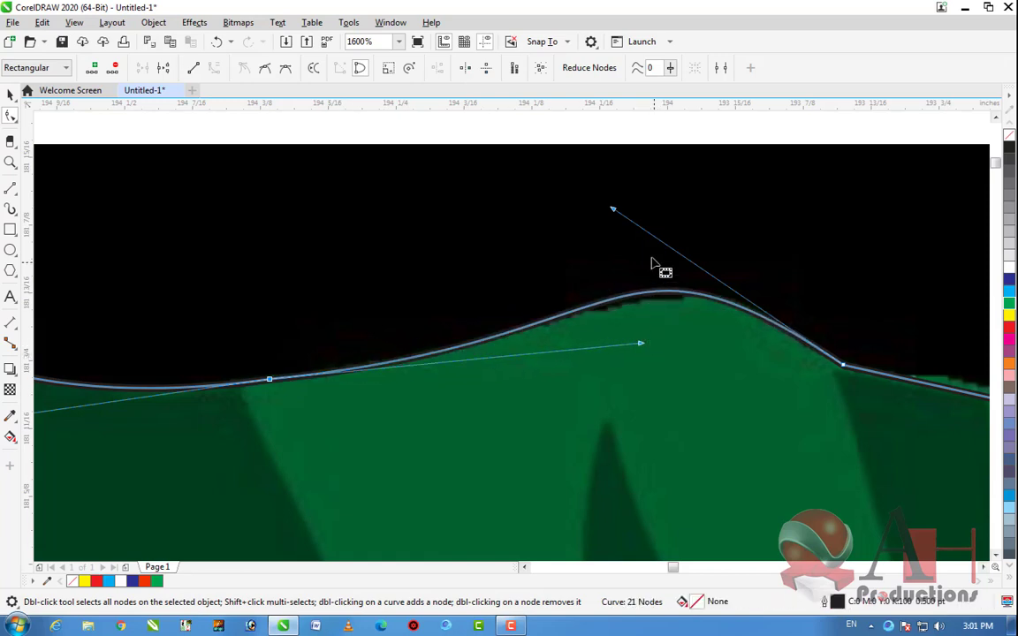
drag(613, 212, 628, 225)
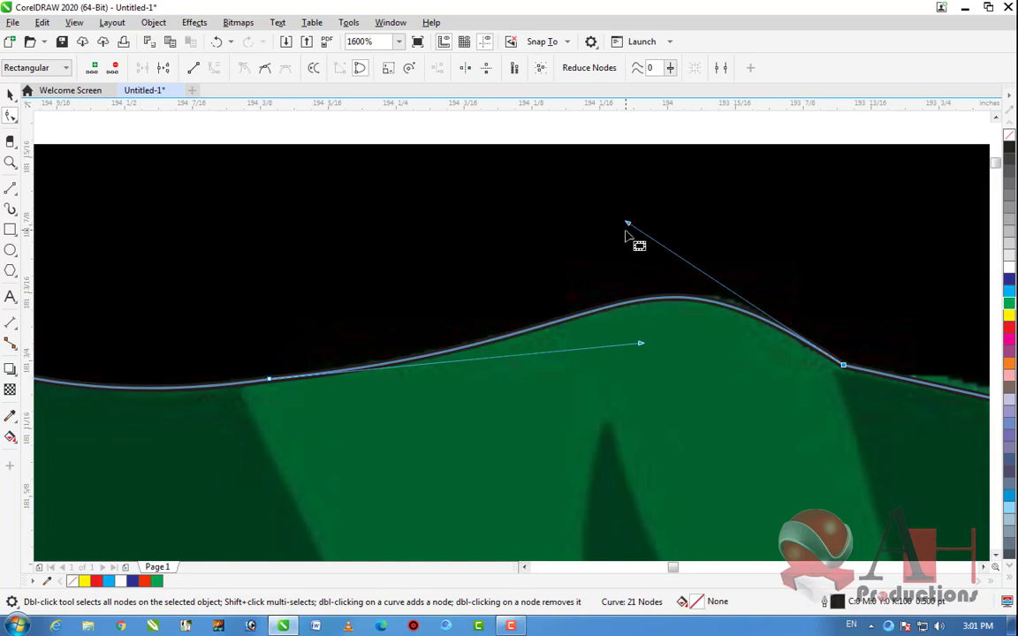
Add a node at the lowest point of the wide dip and delete the neighbouring node on the rise toward the crest
scroll(626, 227, down, 1)
scroll(446, 302, up, 1)
scroll(395, 325, down, 1)
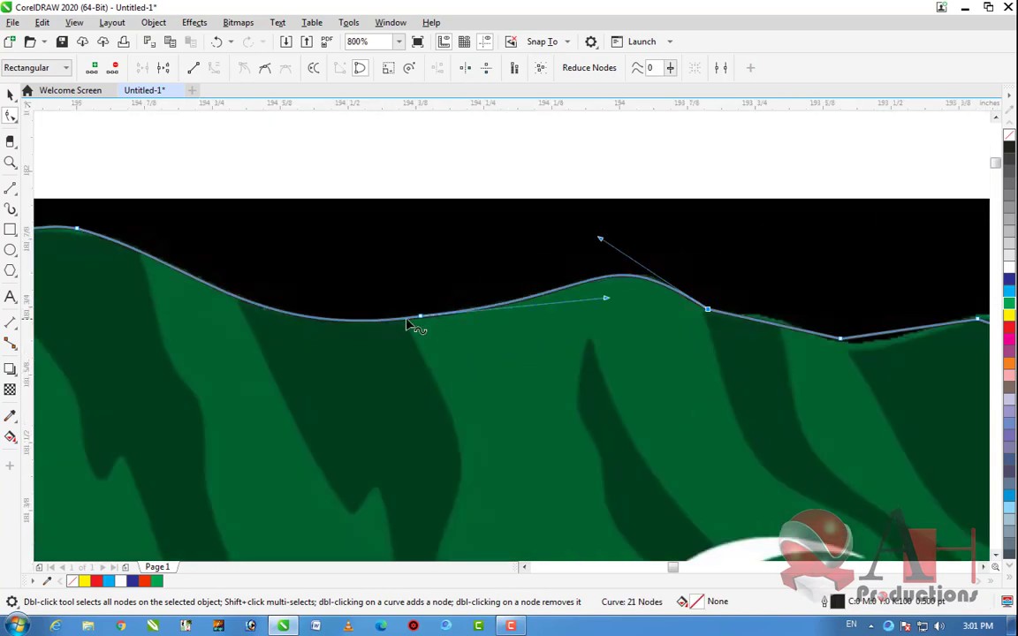
double_click(361, 322)
scroll(362, 323, up, 1)
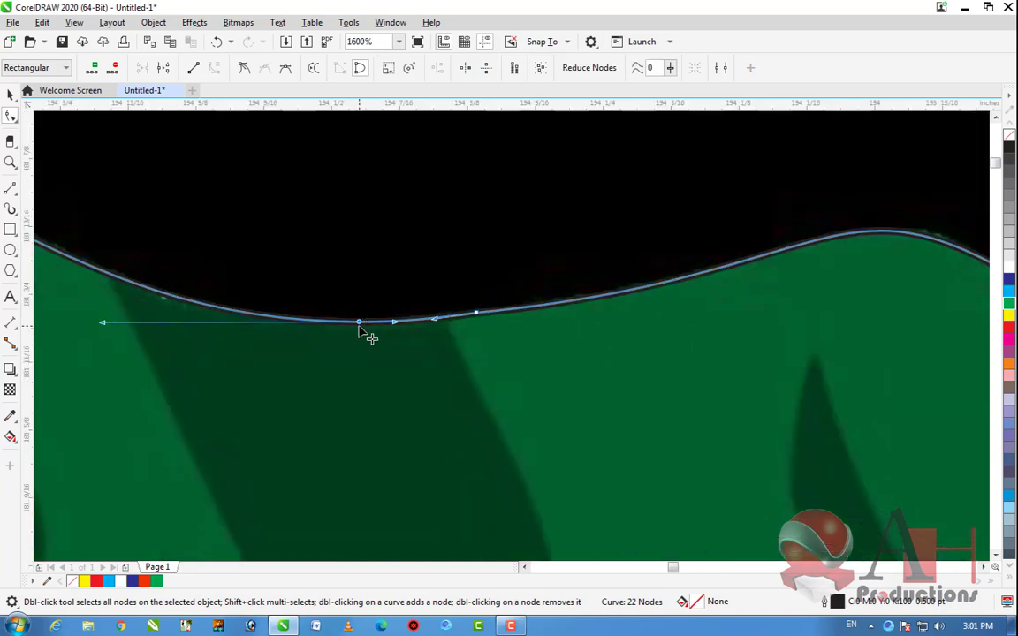
double_click(477, 317)
Readjust the curve handles at the dip node and the node after the crest to fit the merged segment to the flag's edge
scroll(484, 321, down, 1)
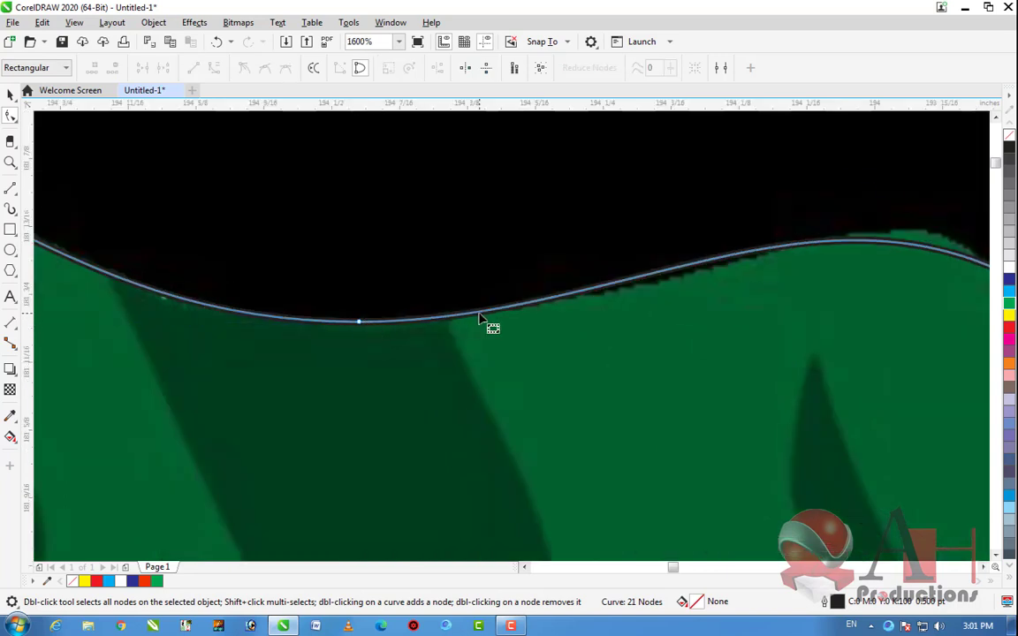
scroll(515, 315, down, 1)
scroll(559, 292, up, 1)
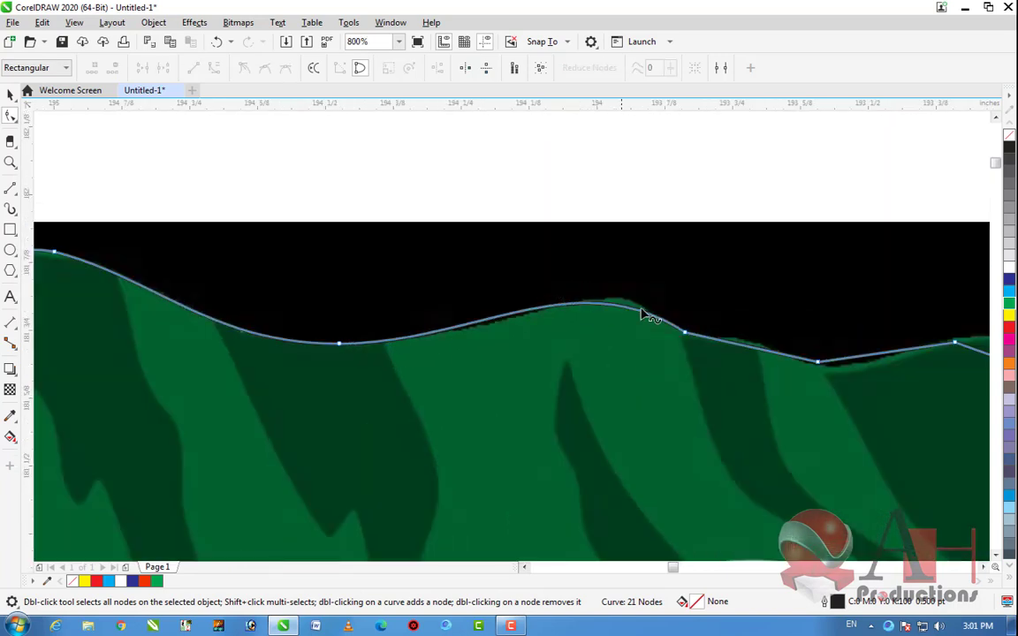
click(685, 335)
mouse_move(578, 264)
mouse_down()
mouse_move(590, 259)
mouse_move(588, 246)
mouse_up()
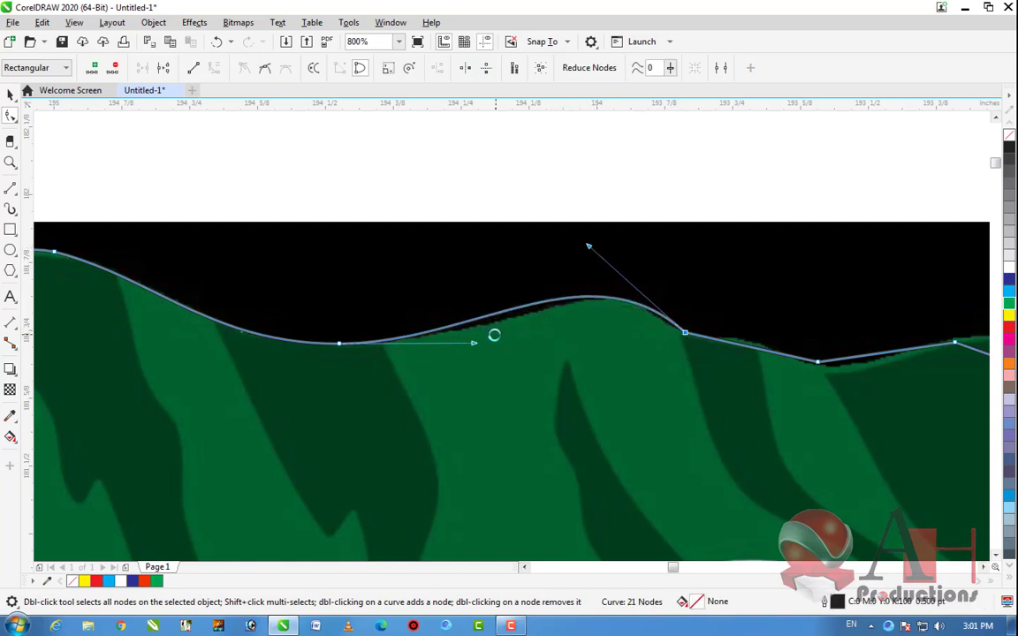
scroll(498, 336, up, 1)
drag(454, 355, 530, 373)
Move the node in the small valley after the crest slightly right and down onto the flag's edge
scroll(592, 332, down, 1)
scroll(436, 318, down, 1)
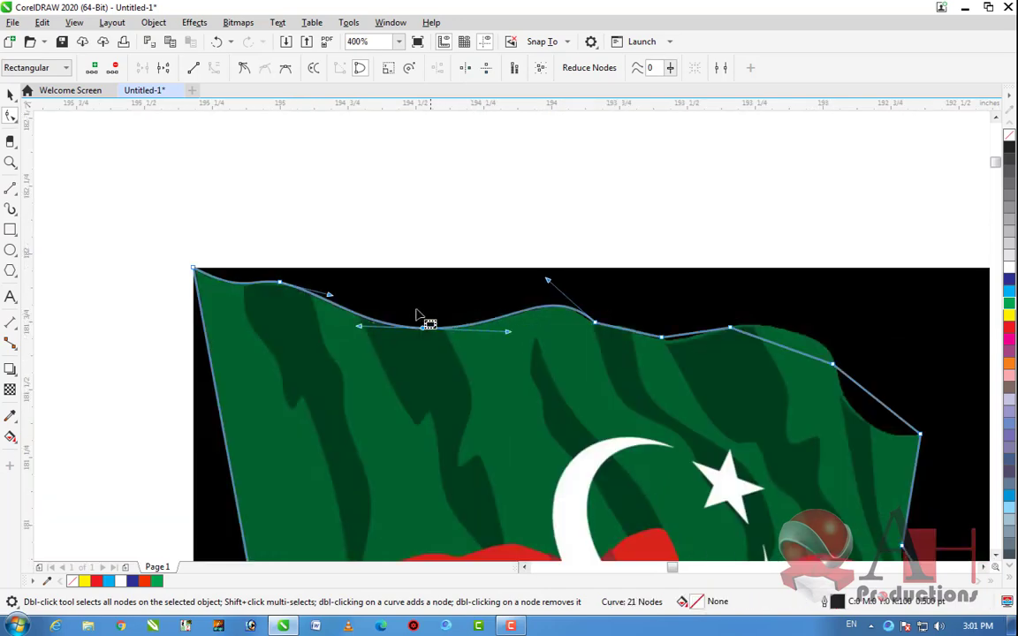
scroll(530, 322, down, 2)
scroll(477, 304, up, 3)
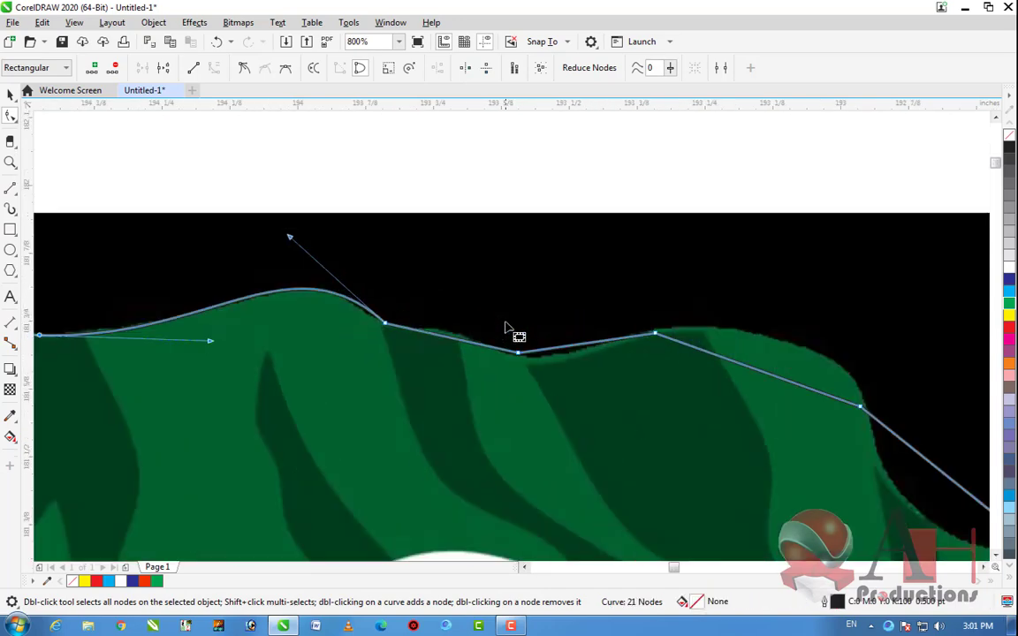
scroll(513, 353, up, 1)
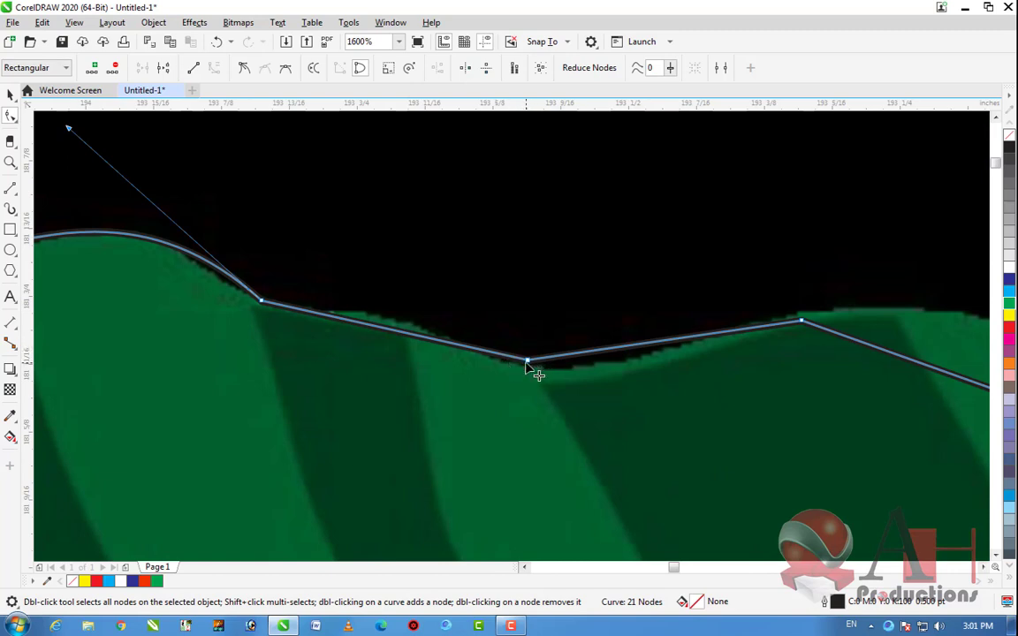
drag(528, 362, 555, 367)
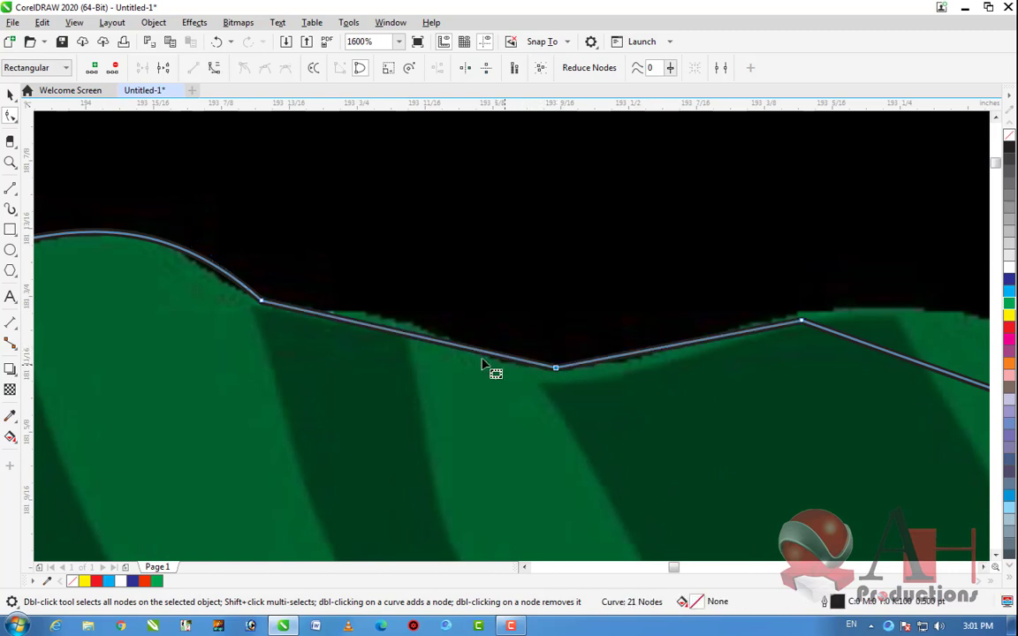
Try converting the straight segment between the crest and the small valley to a curve and bending it, and undo that
click(389, 333)
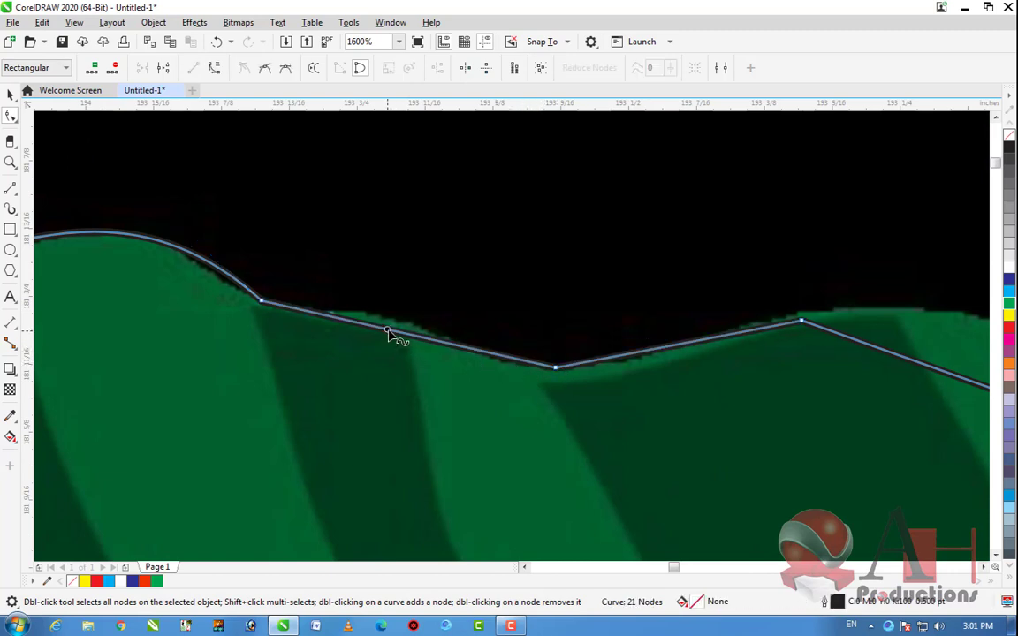
click(216, 71)
drag(389, 333, 386, 314)
key(ctrl+z)
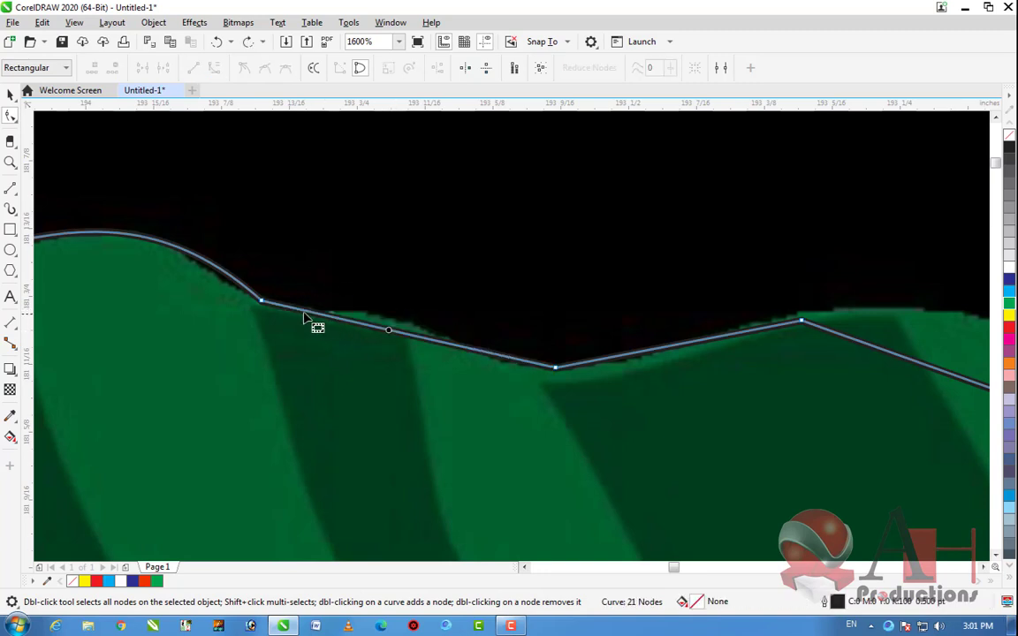
Replace the corner node at the foot of the crest with two nodes, one on the crest's slope and one toward the small valley
double_click(144, 237)
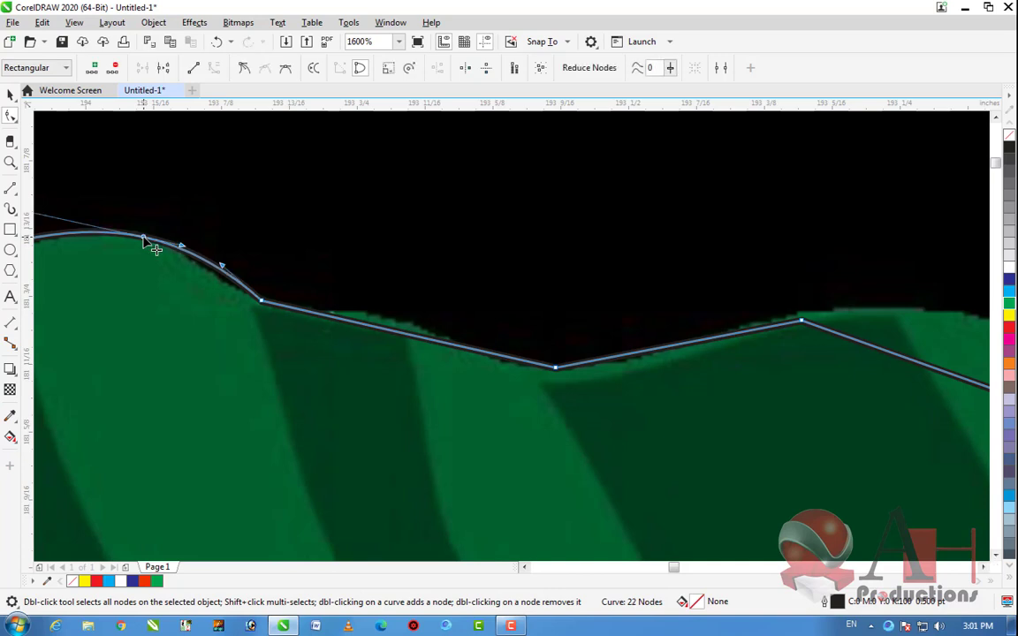
double_click(263, 304)
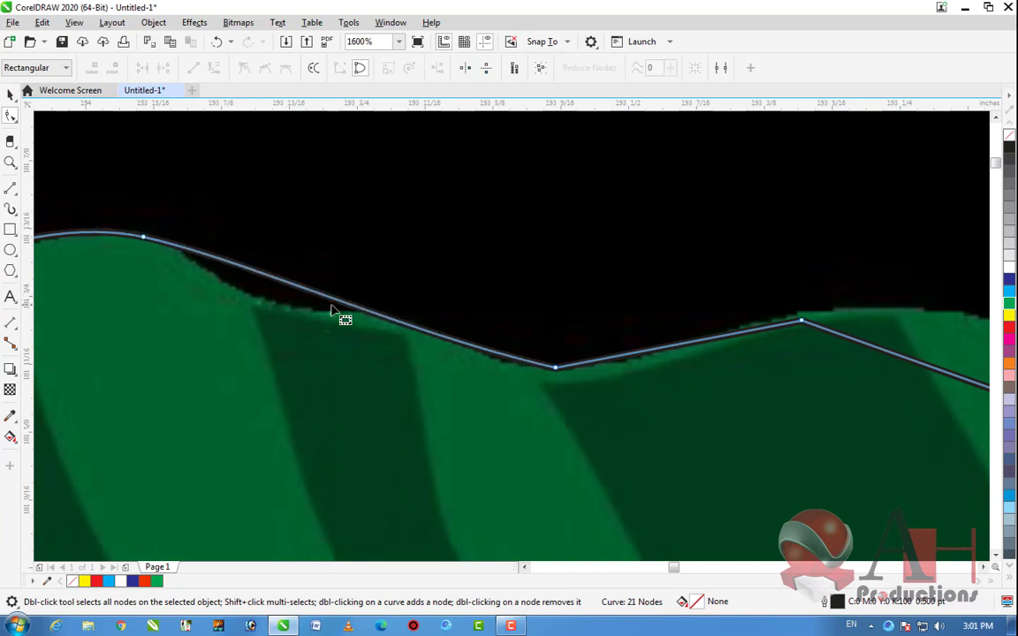
double_click(387, 317)
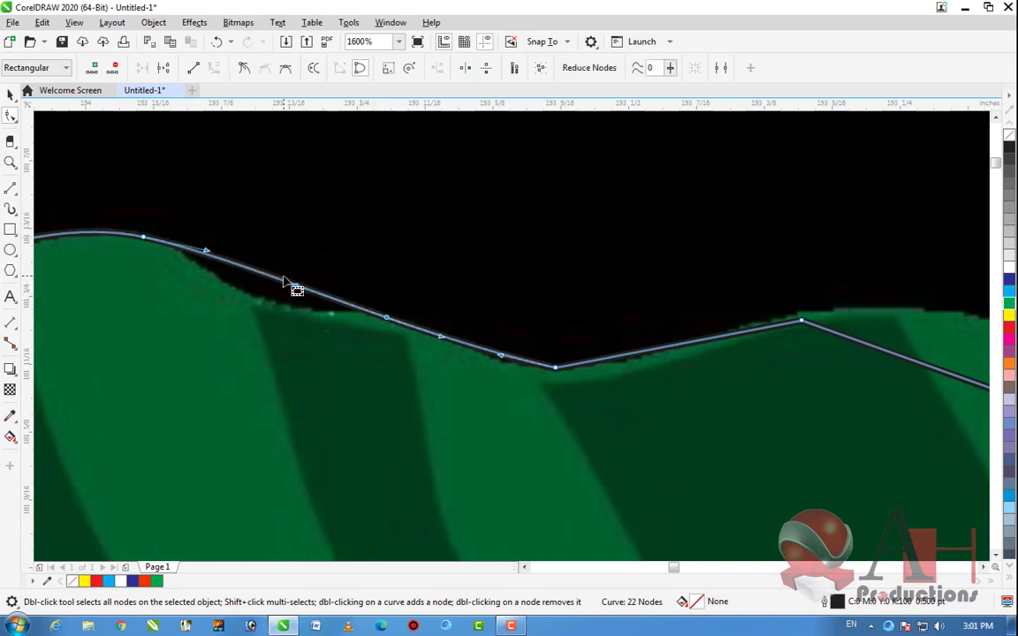
Try bending the slope segment after the crest, and undo that together with the last node added on the slope
drag(234, 263, 252, 281)
key(ctrl+z)
key(ctrl+z)
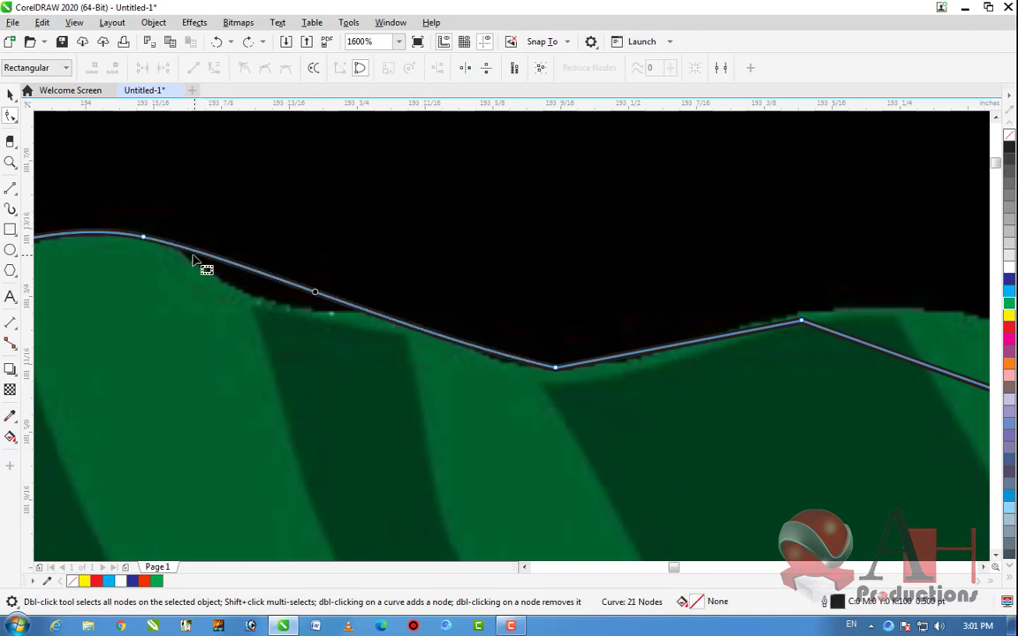
Add one node lower on the slope and one just past the crest, and bend the segment between them onto the flag's edge
scroll(274, 258, down, 1)
scroll(270, 256, up, 1)
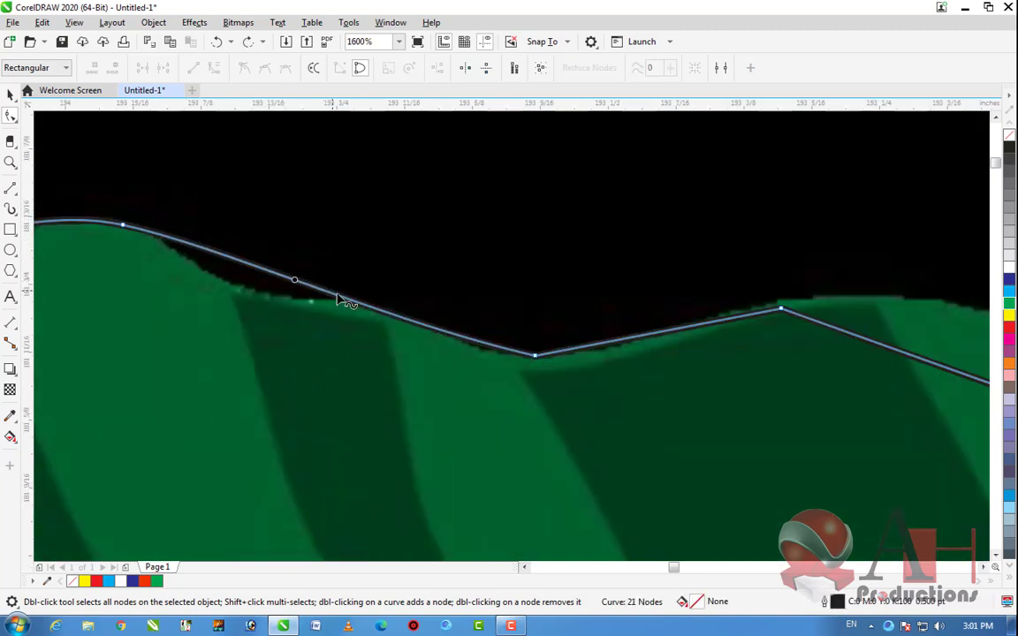
click(380, 313)
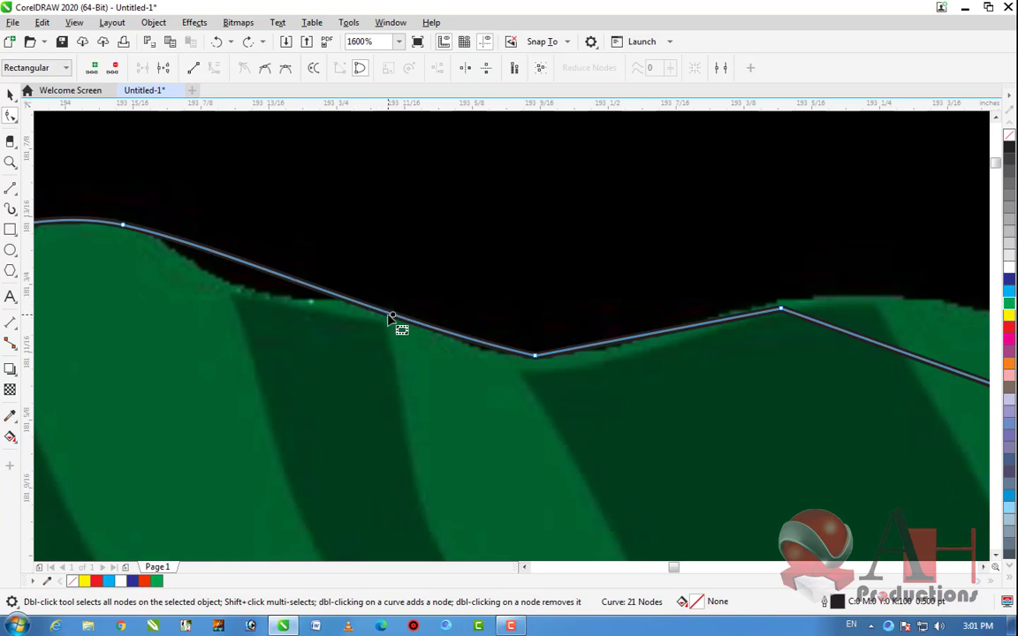
double_click(373, 309)
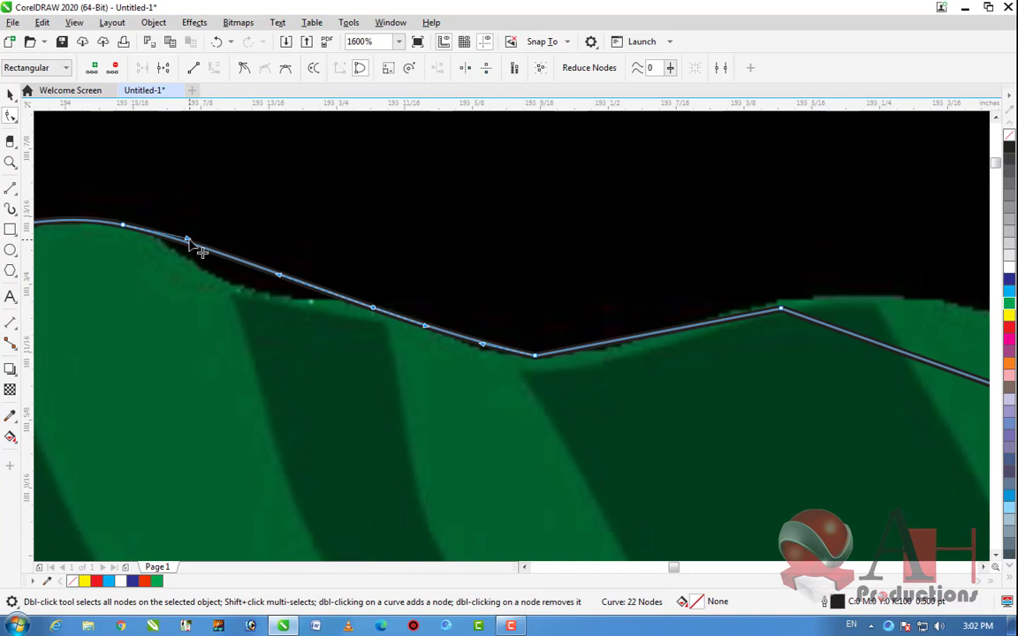
double_click(134, 229)
drag(202, 245, 289, 341)
scroll(389, 315, down, 1)
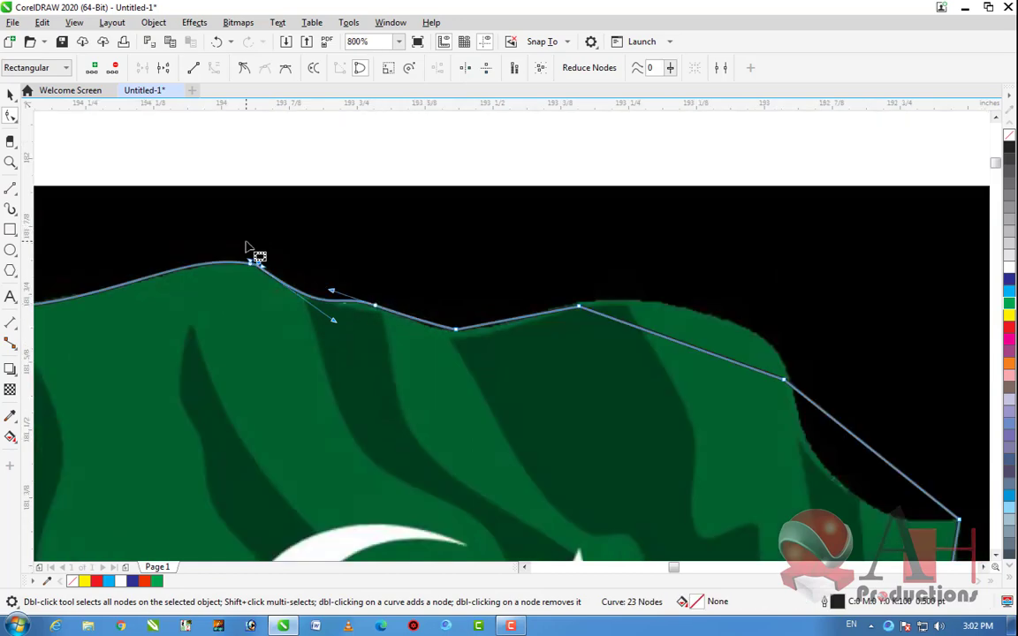
Delete the old crest node beside the newly added one
scroll(247, 249, up, 3)
double_click(287, 385)
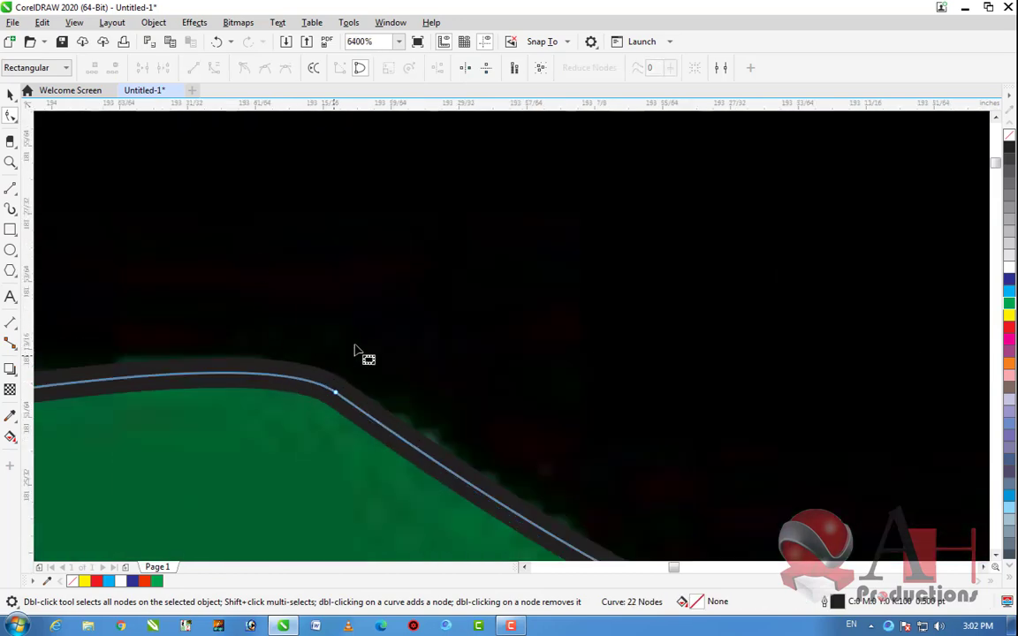
scroll(352, 345, down, 4)
scroll(350, 336, up, 2)
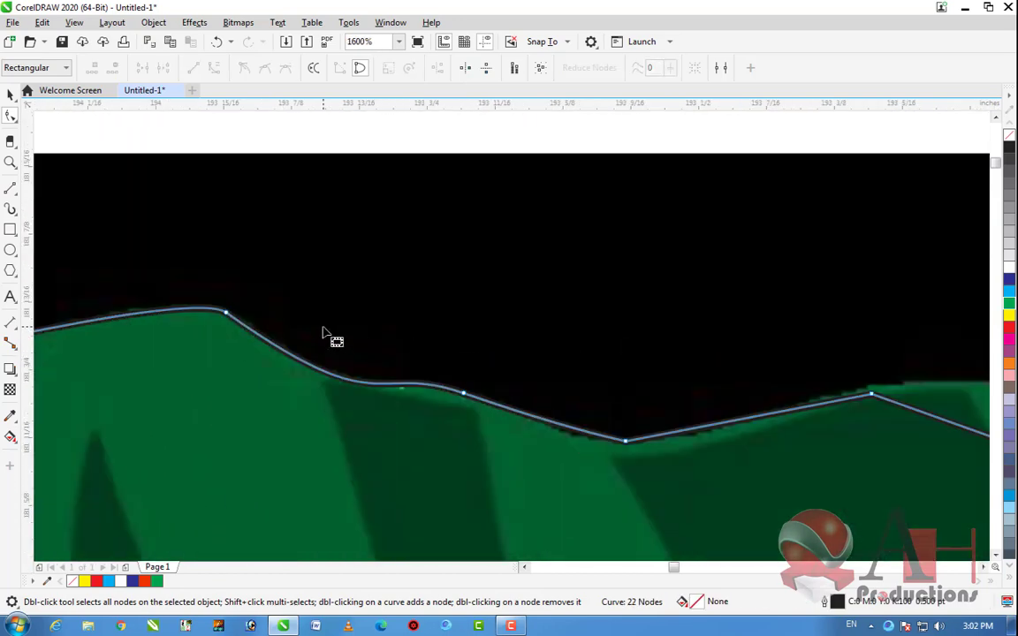
Delete the node at the bottom of the small valley and adjust the slope node so the merged curve follows the flag's edge
scroll(474, 400, down, 1)
scroll(438, 363, up, 1)
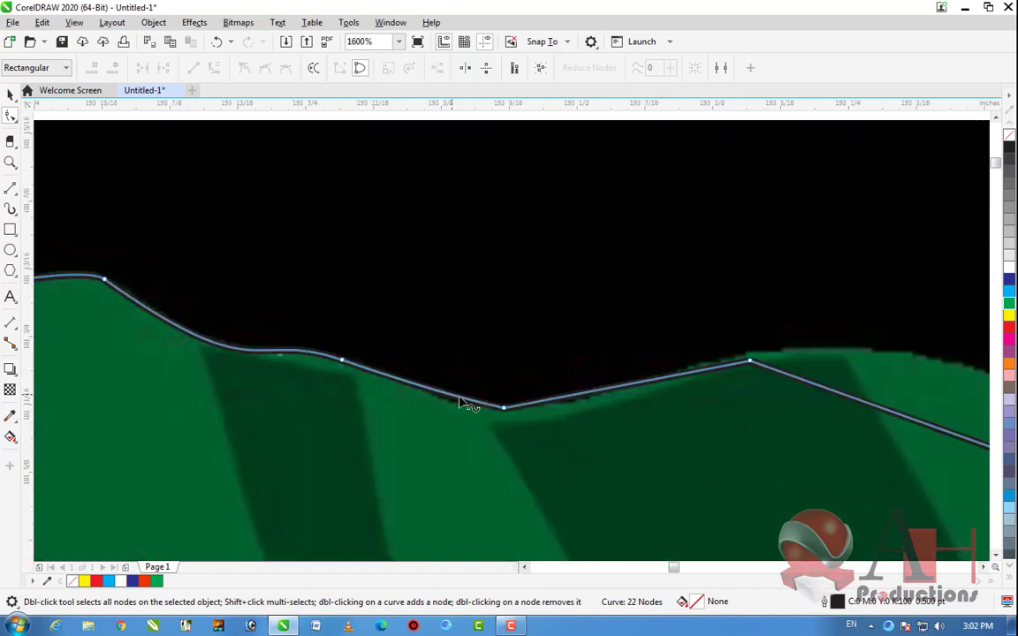
double_click(504, 410)
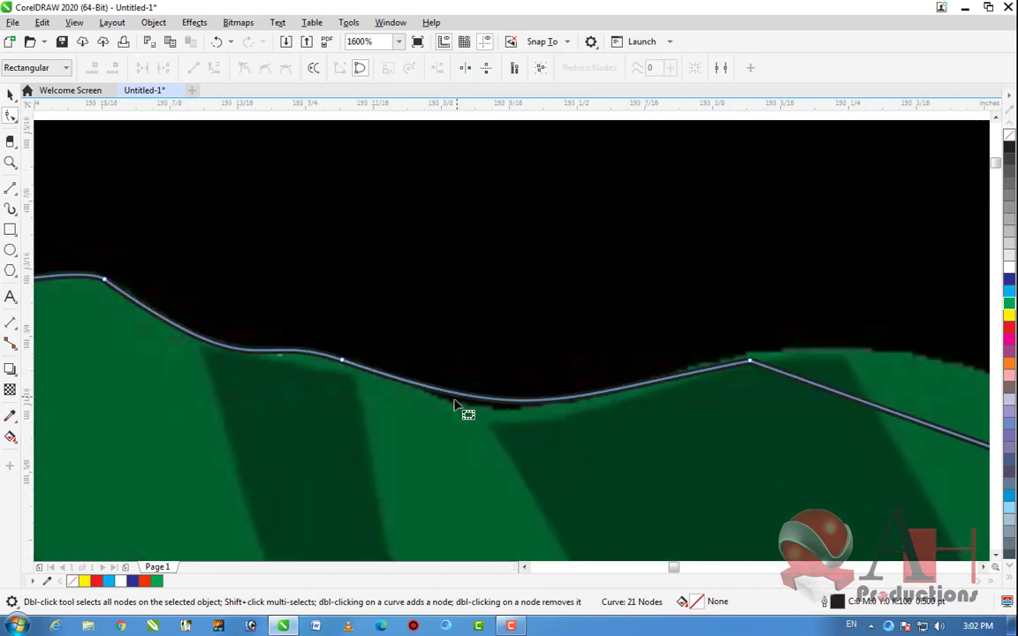
drag(478, 405, 460, 407)
scroll(391, 352, down, 2)
scroll(359, 352, up, 4)
drag(372, 366, 397, 371)
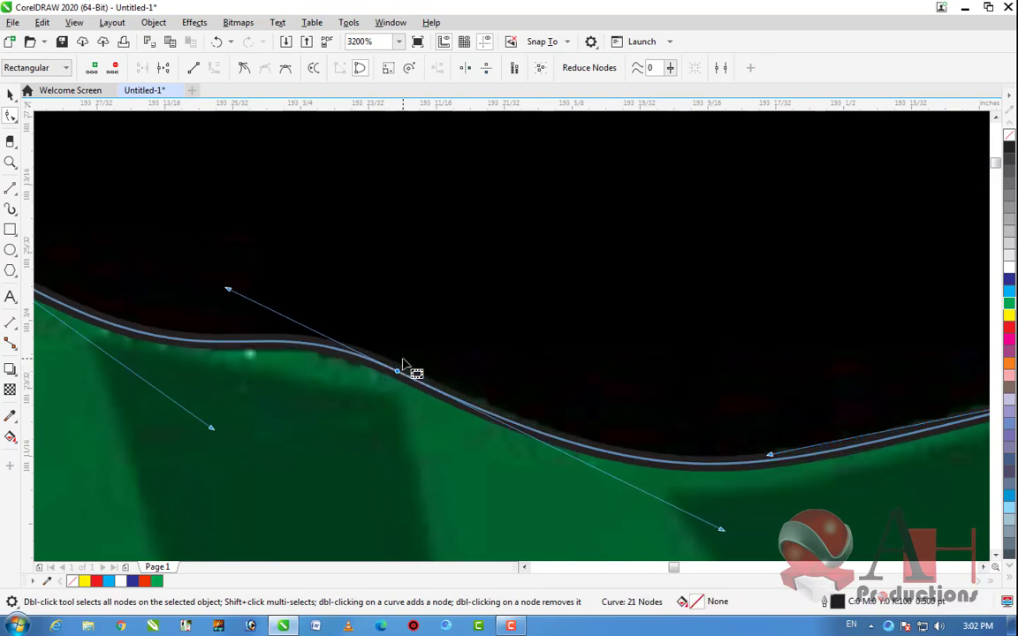
scroll(402, 364, down, 3)
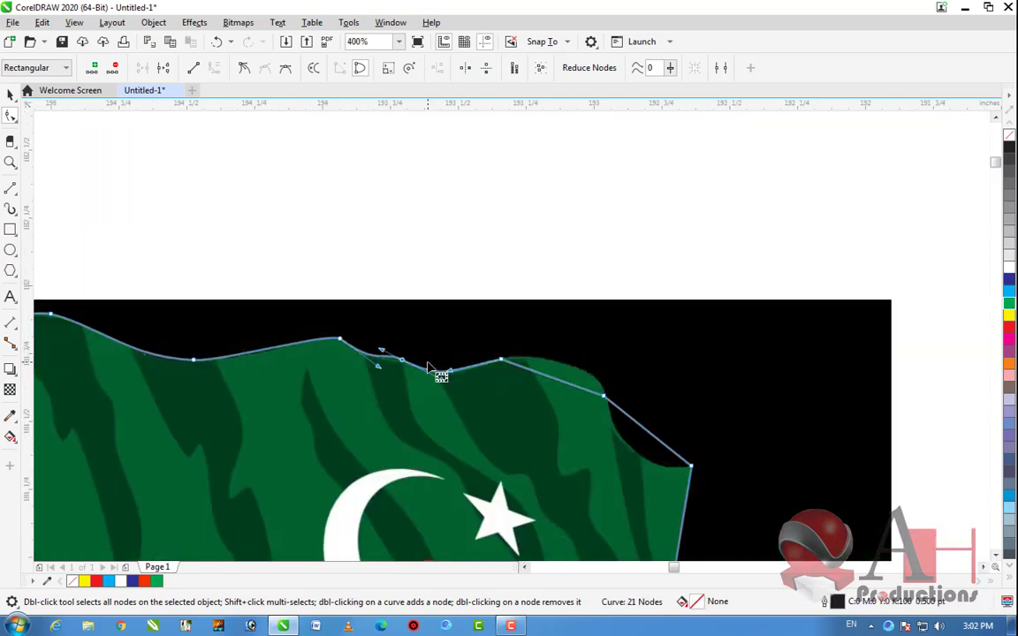
Move the node at the start of the last hump slightly up onto the flag's edge
scroll(428, 366, down, 2)
scroll(425, 358, up, 4)
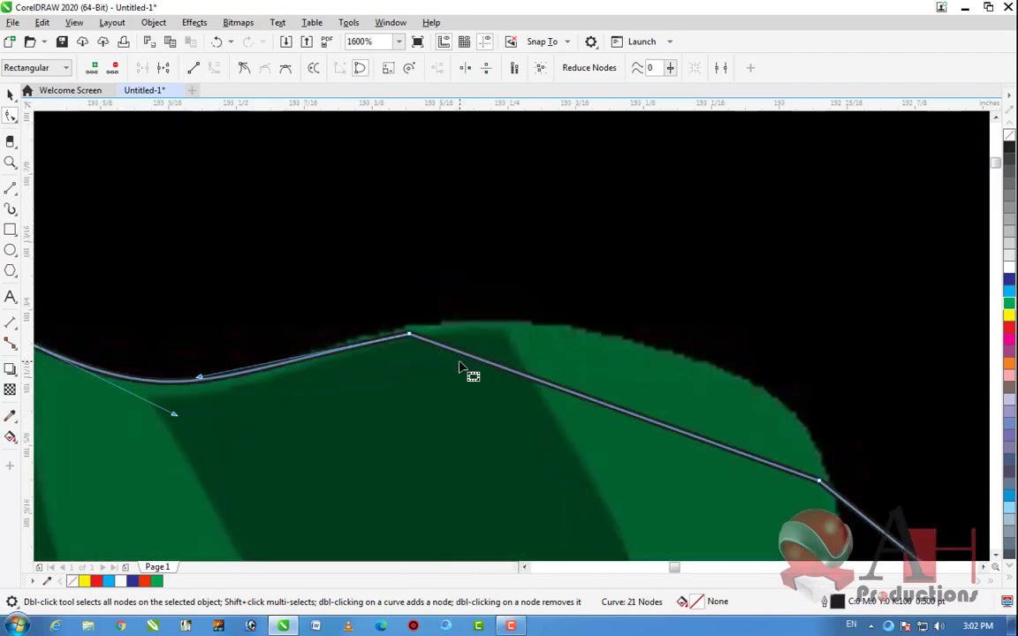
drag(408, 335, 415, 325)
Convert the straight segment across the last hump to a curve and pull both handles to match its rounded edge
scroll(435, 326, down, 2)
click(481, 342)
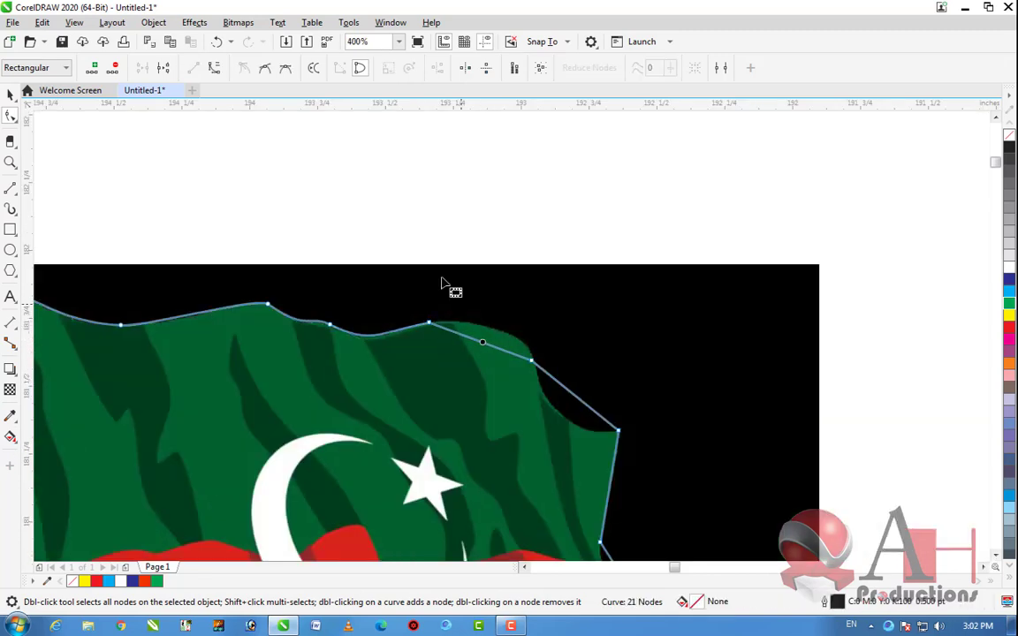
scroll(505, 347, up, 3)
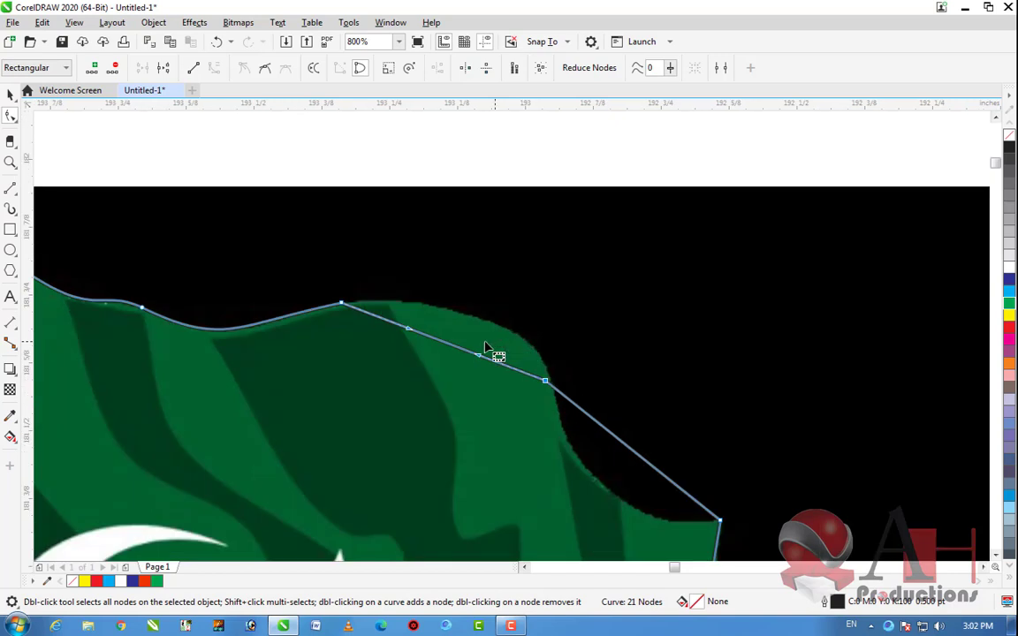
scroll(454, 366, down, 2)
drag(443, 387, 499, 331)
drag(372, 362, 326, 328)
drag(327, 337, 318, 336)
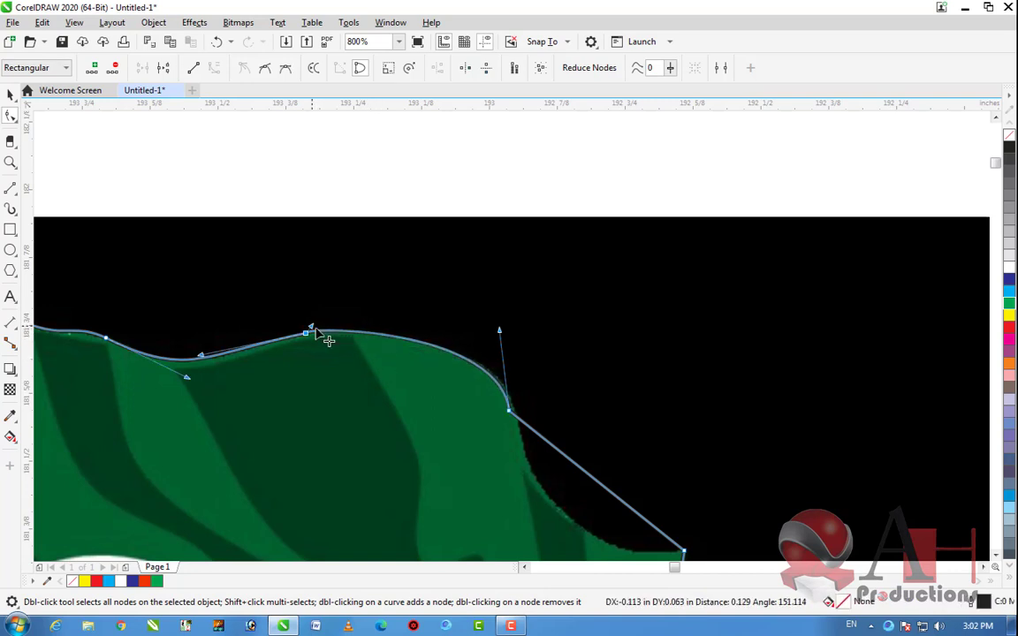
Try deleting the node at the start of the last hump
scroll(329, 345, up, 1)
double_click(332, 337)
scroll(382, 345, down, 3)
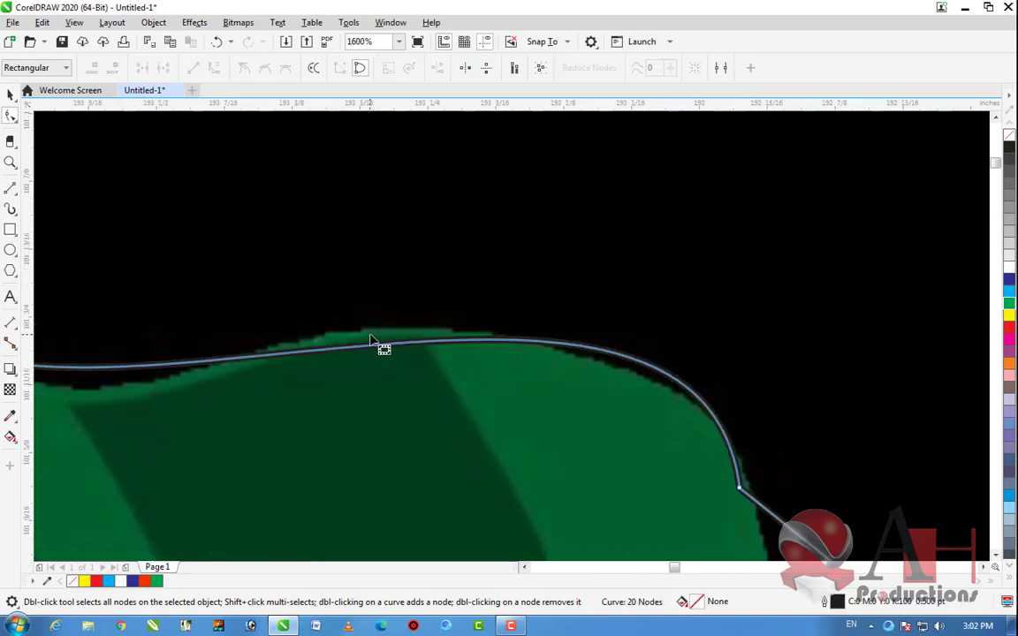
Restore a node at the start of the last hump and adjust the outline there to join the hump smoothly
scroll(378, 333, up, 1)
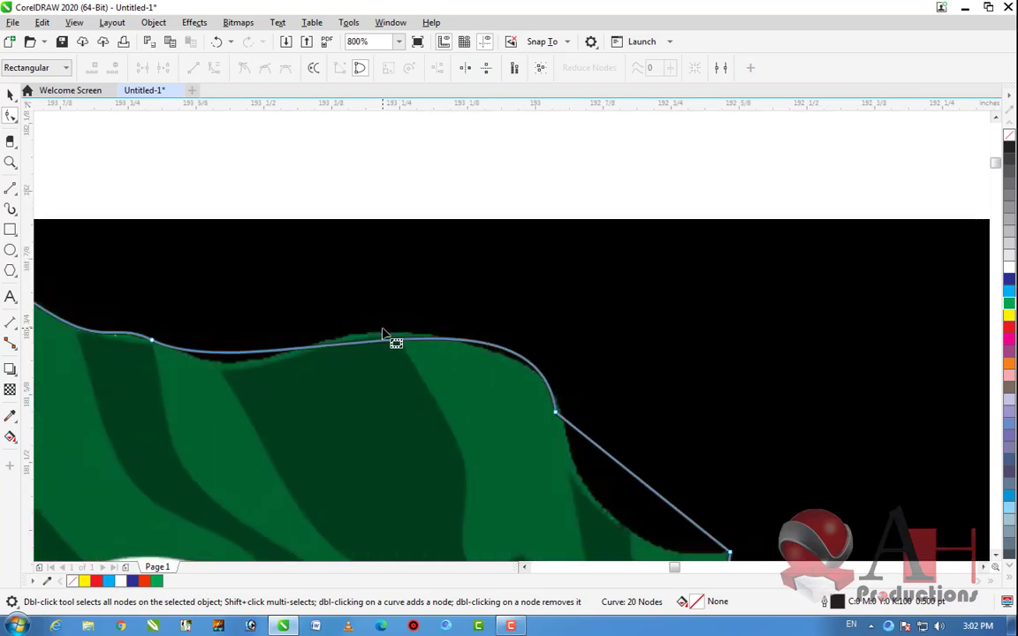
double_click(351, 338)
scroll(352, 341, up, 2)
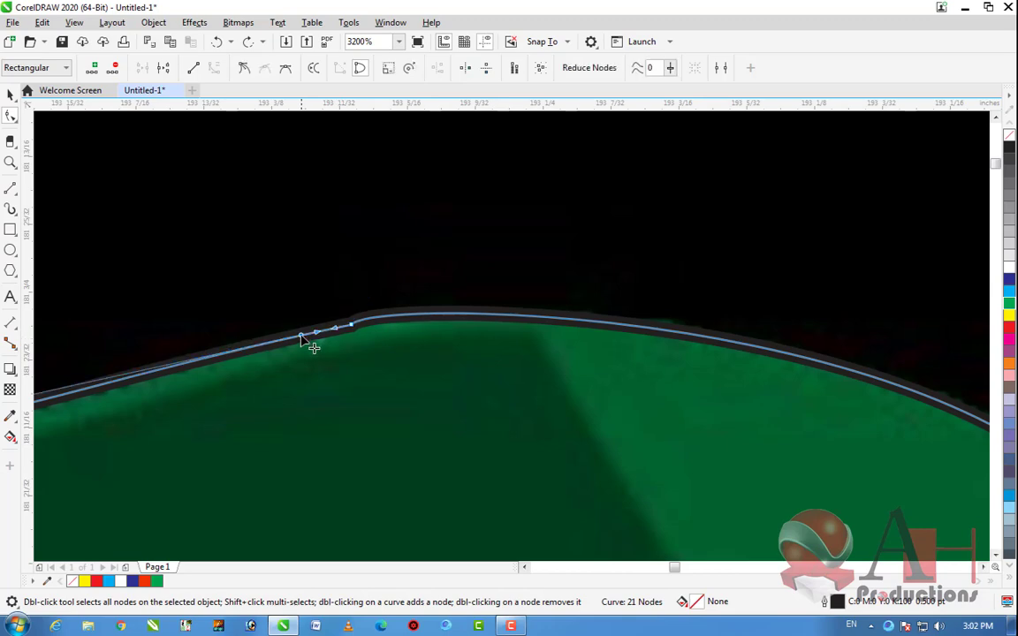
drag(363, 336, 394, 304)
scroll(394, 304, down, 3)
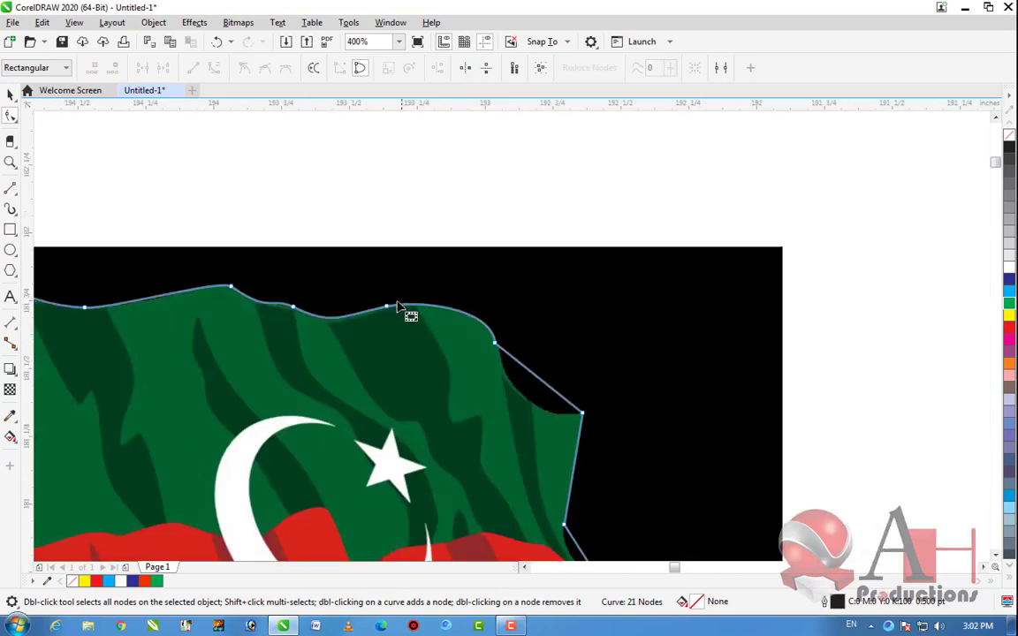
Convert the segment from the hump's end to the flag's upper-right corner to a curve and bend it into the concave edge
scroll(416, 311, up, 1)
scroll(377, 327, down, 2)
scroll(433, 332, up, 2)
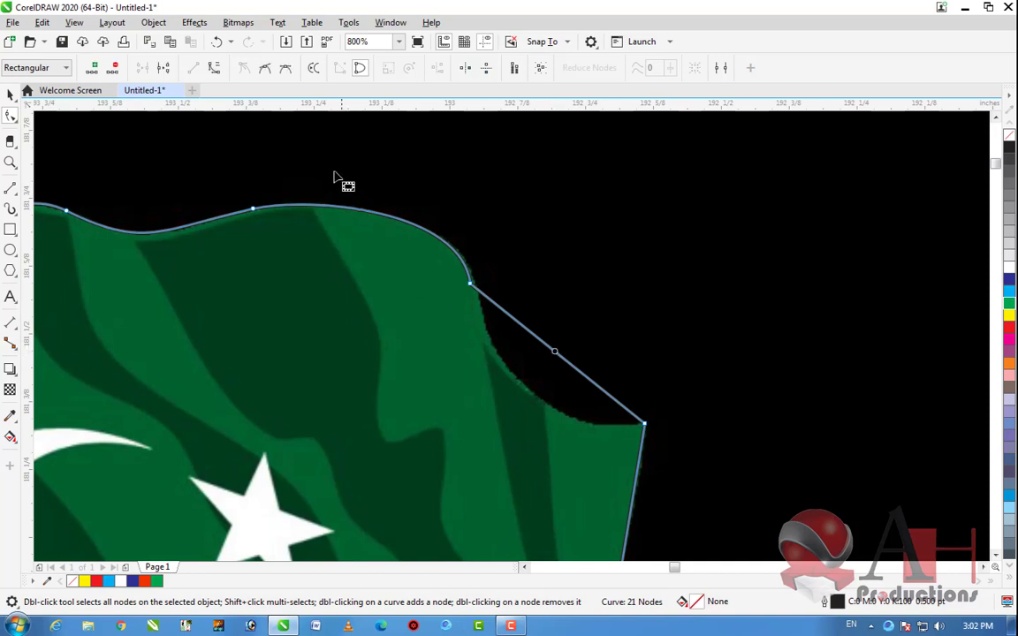
click(216, 70)
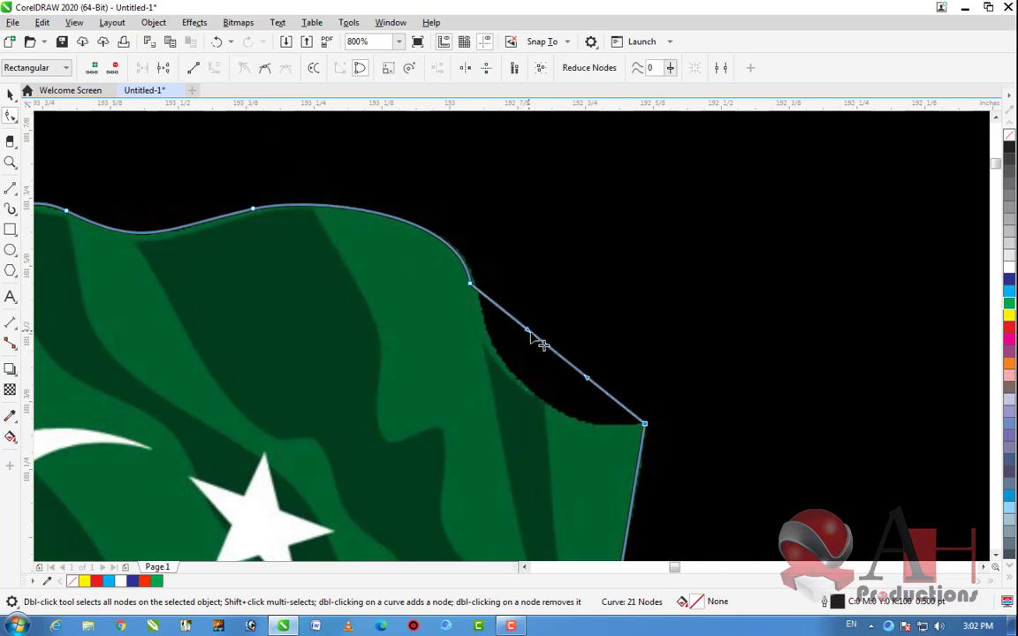
drag(537, 338, 532, 395)
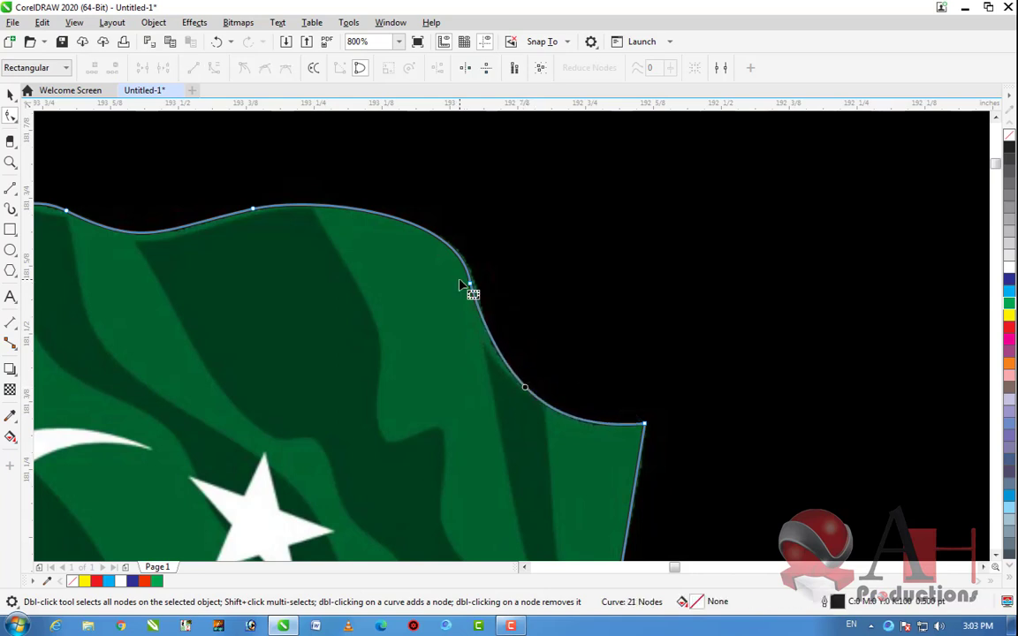
Replace the node at the hump's steep end with one higher on its shoulder and refit the curve to the edge
scroll(465, 283, up, 1)
drag(422, 211, 413, 212)
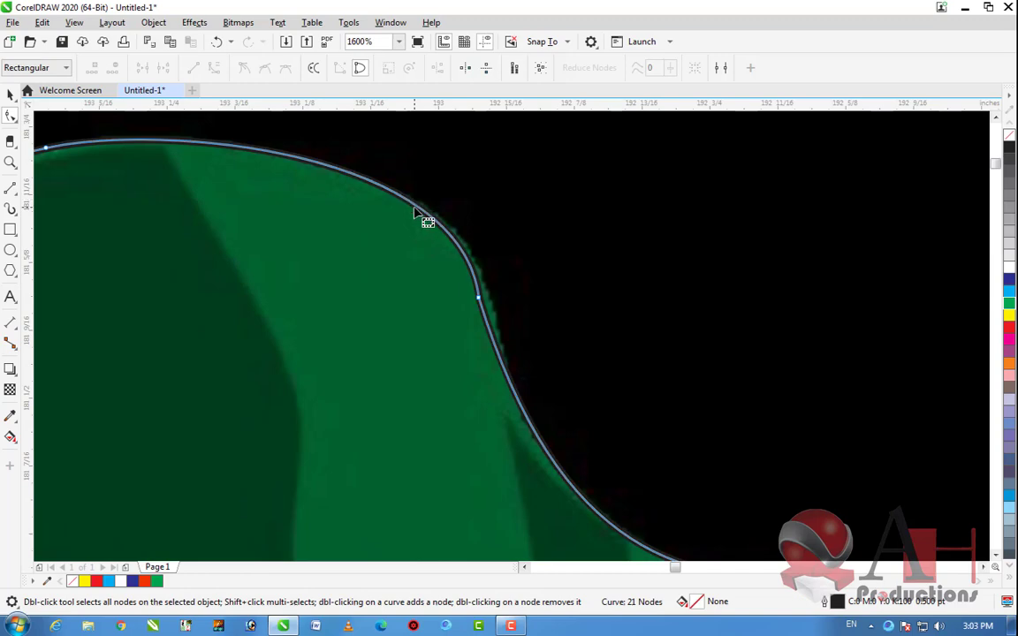
click(411, 207)
mouse_move(481, 311)
mouse_down()
mouse_move(482, 302)
mouse_move(491, 320)
mouse_up()
scroll(512, 322, down, 4)
scroll(520, 327, up, 2)
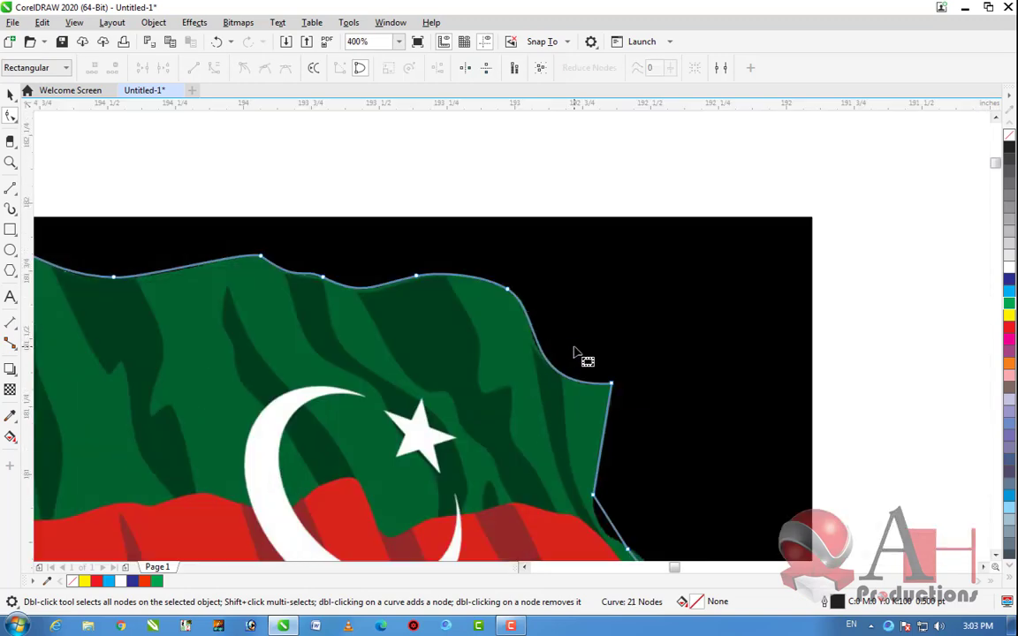
Move the node below the concave notch on the flag's right side slightly right onto the edge
scroll(616, 380, down, 2)
scroll(616, 397, up, 2)
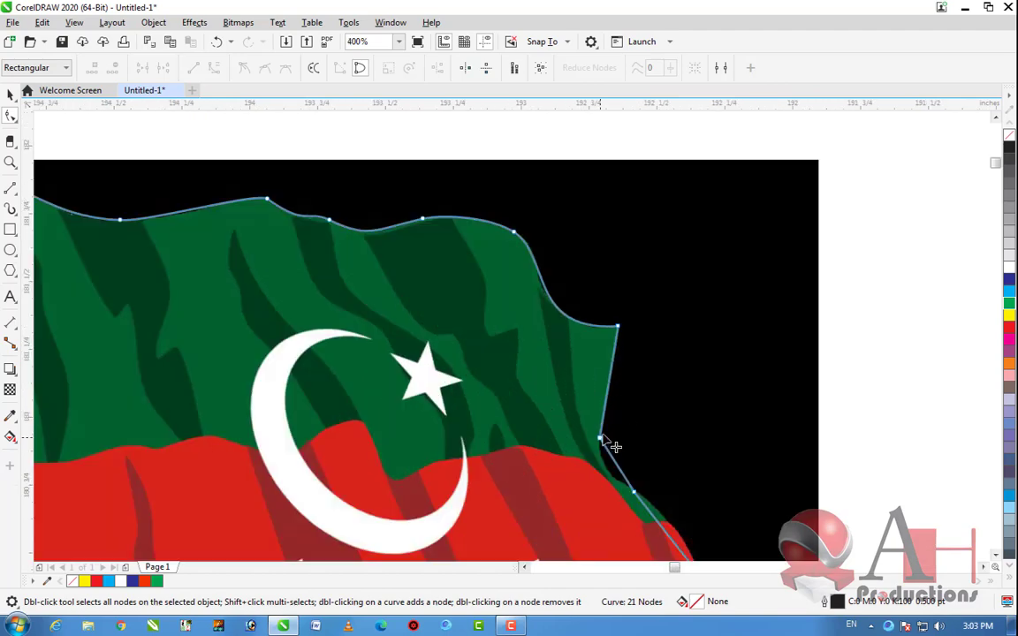
scroll(601, 439, down, 2)
scroll(612, 437, up, 3)
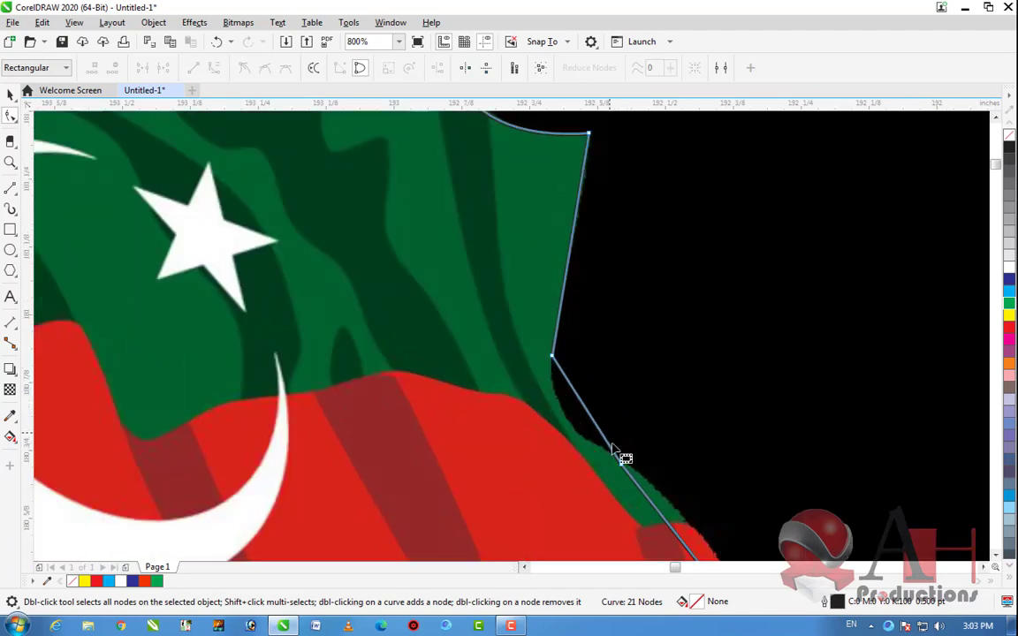
mouse_move(621, 465)
mouse_down()
mouse_move(637, 473)
mouse_move(630, 465)
mouse_up()
Convert the segment across the right side's concave notch to a curve and bend it along the green edge
click(593, 416)
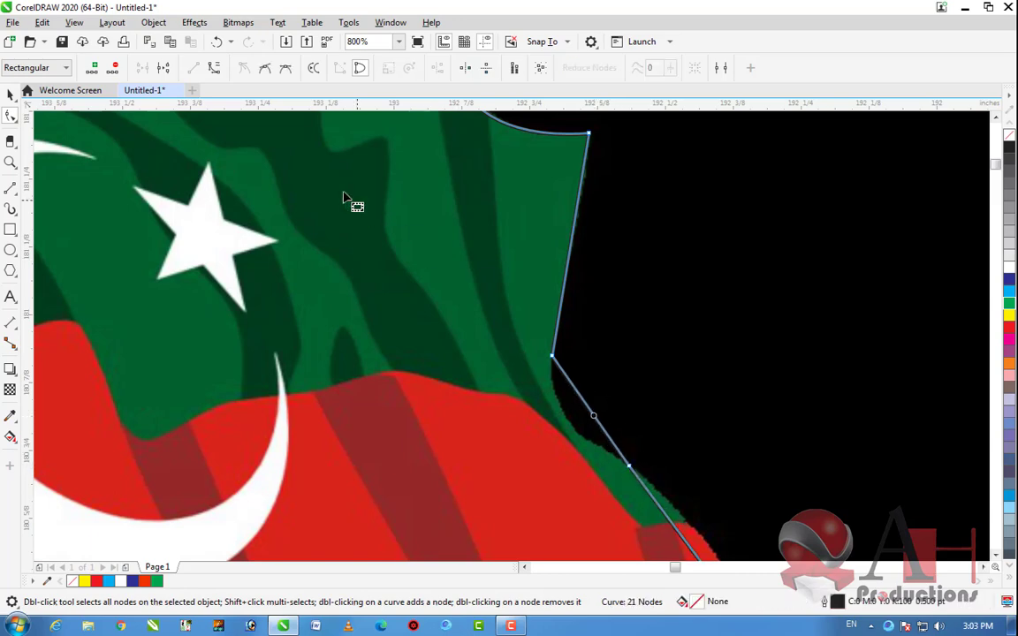
click(591, 398)
scroll(627, 467, up, 1)
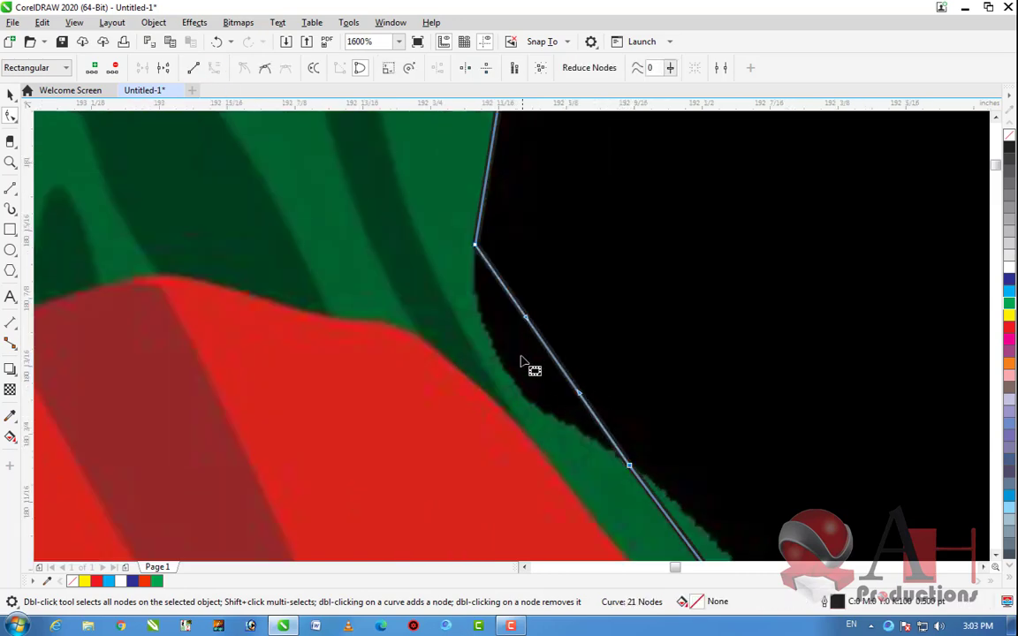
drag(527, 323, 462, 417)
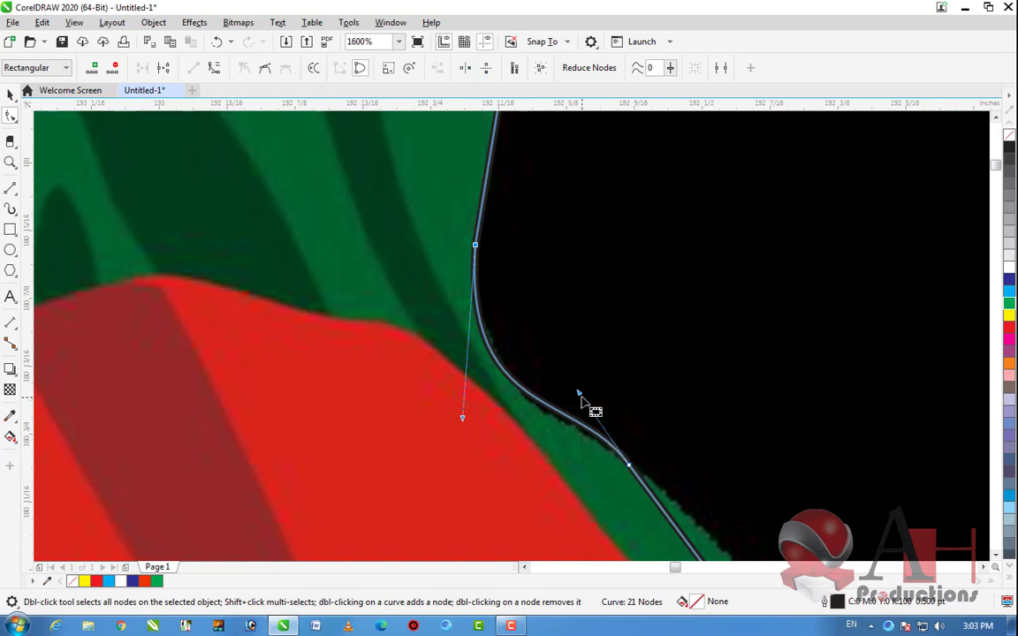
key(Escape)
click(629, 466)
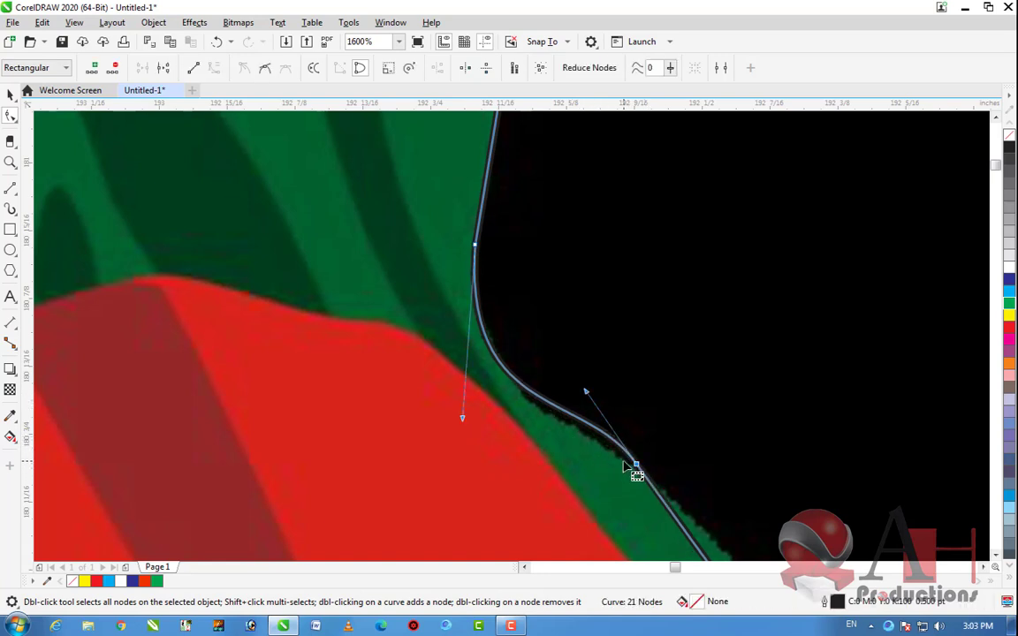
scroll(552, 409, down, 2)
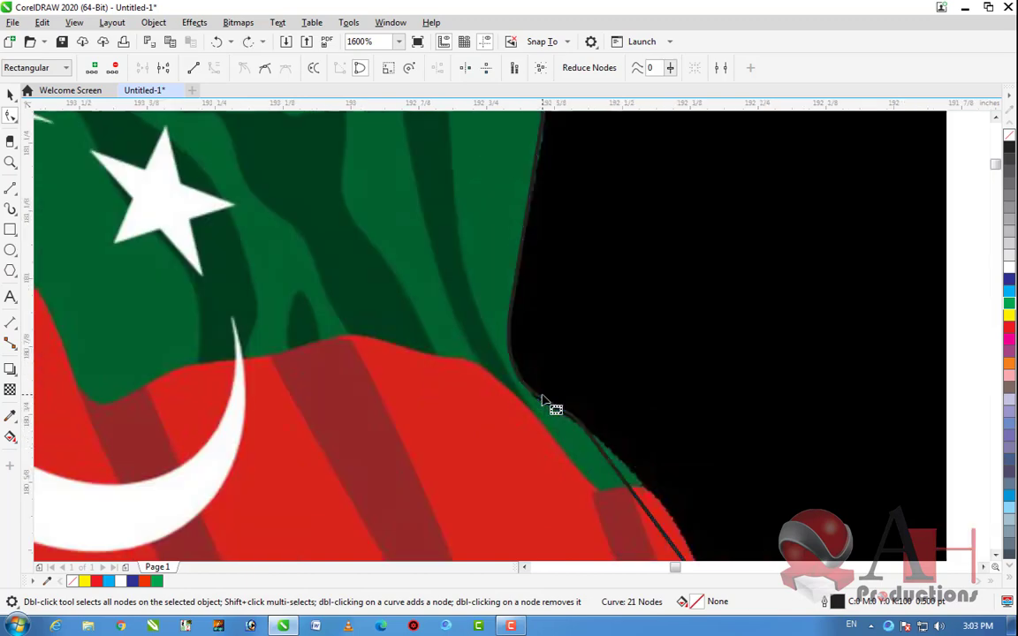
Replace the node at the top of the right side's notch with one higher on the straight edge
double_click(518, 263)
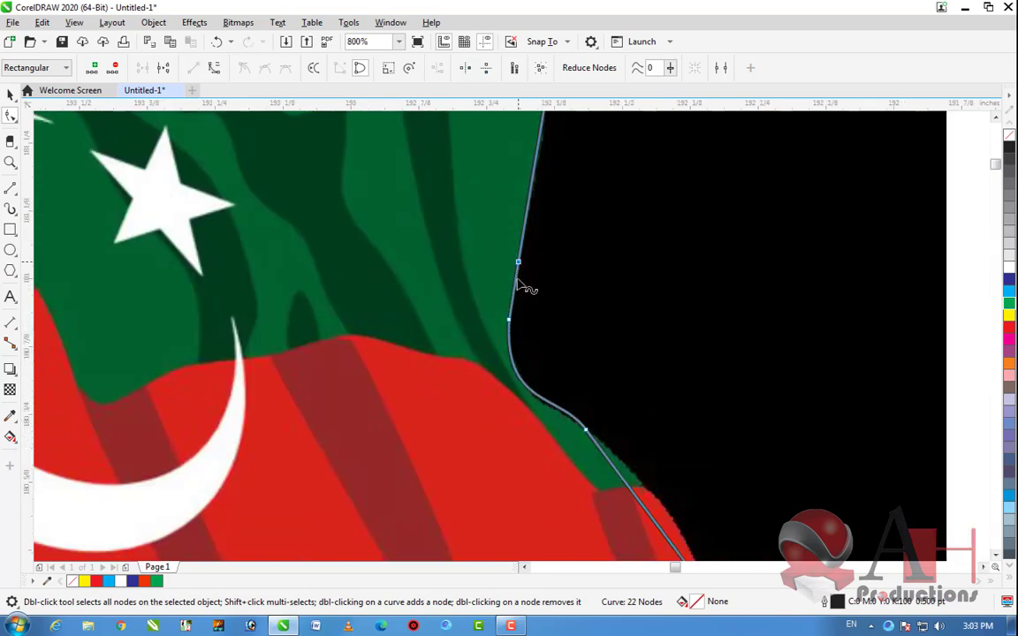
double_click(512, 328)
scroll(481, 327, down, 3)
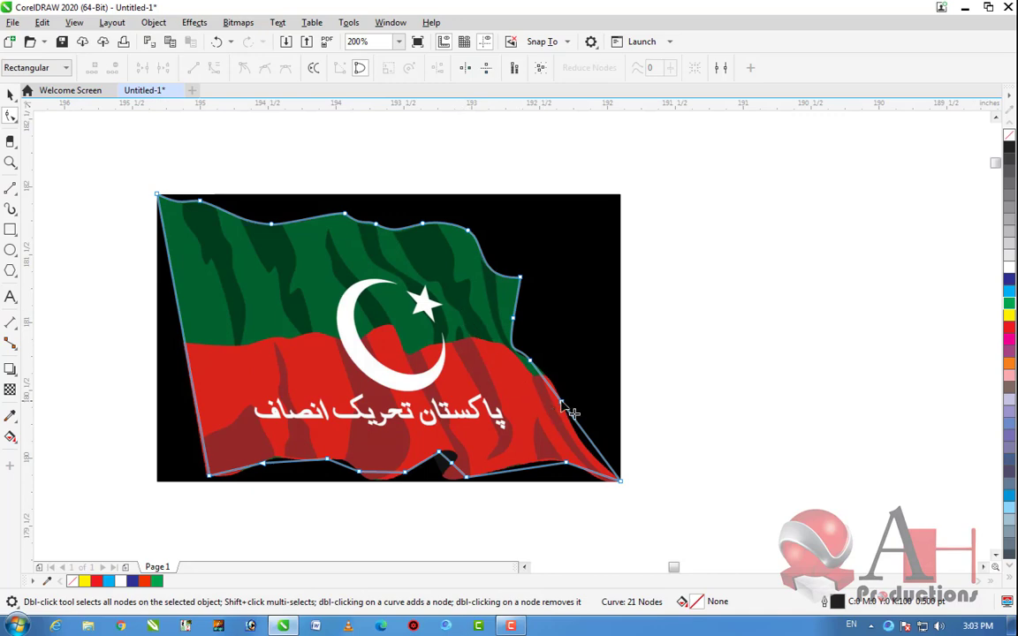
Delete the node at the lower end of the right side's notch, merging its two neighbouring segments
scroll(583, 442, up, 2)
scroll(530, 349, up, 2)
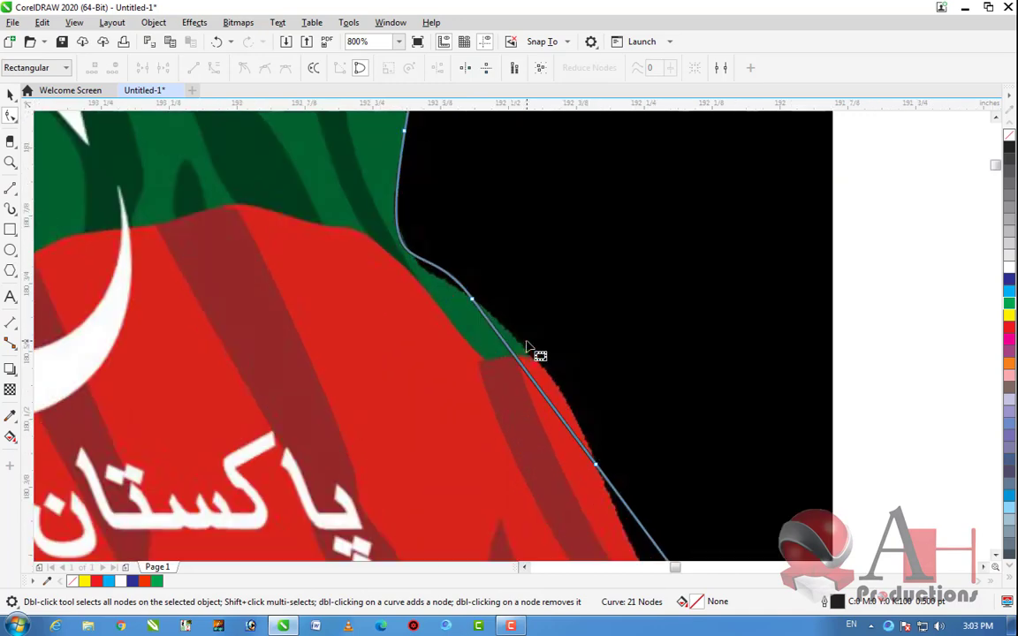
double_click(472, 302)
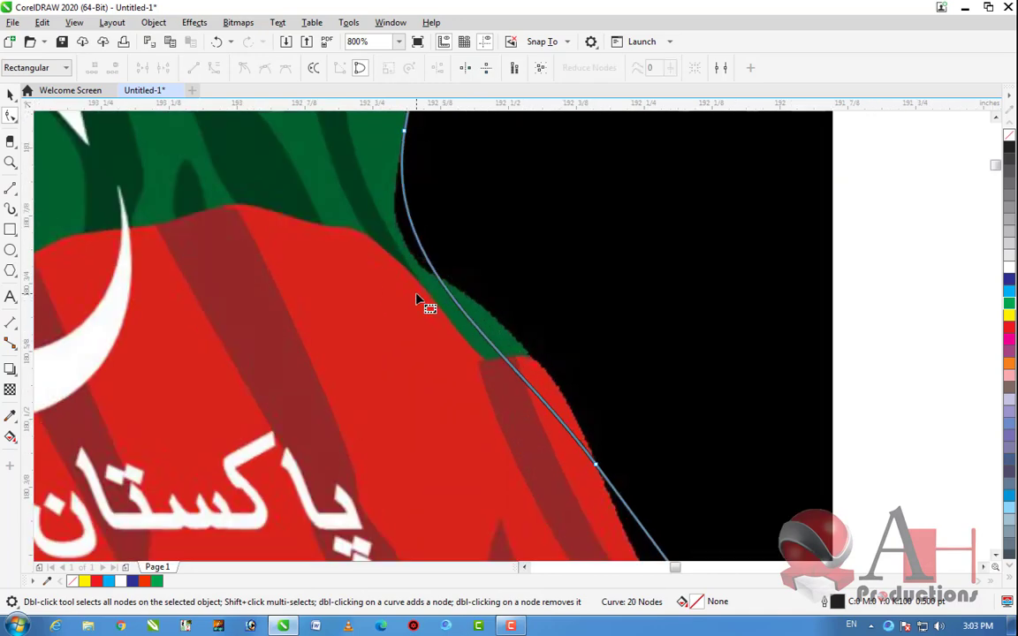
Add a node on the green edge below the right side's notch and shape the segments above and below it along the flag
scroll(441, 294, down, 2)
scroll(459, 290, up, 2)
double_click(433, 300)
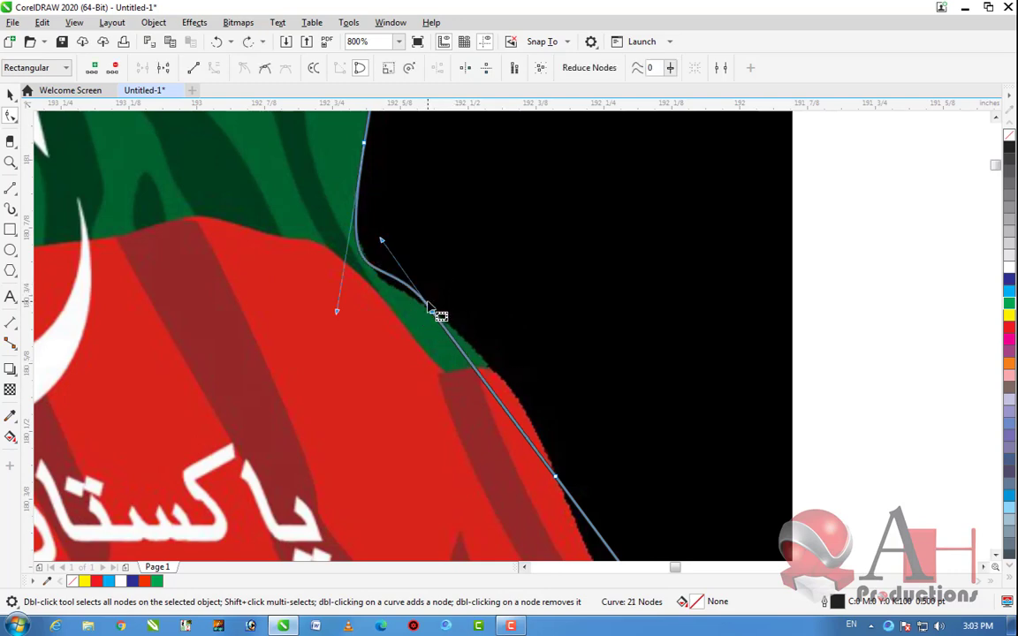
mouse_move(381, 238)
mouse_down()
mouse_move(386, 264)
mouse_move(405, 277)
mouse_move(379, 256)
mouse_up()
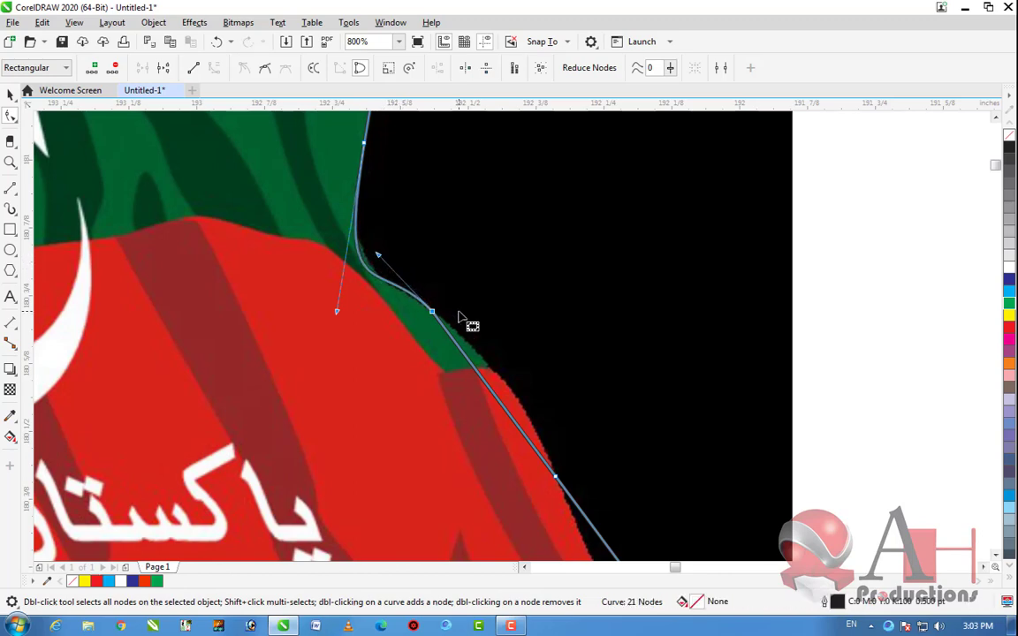
click(521, 433)
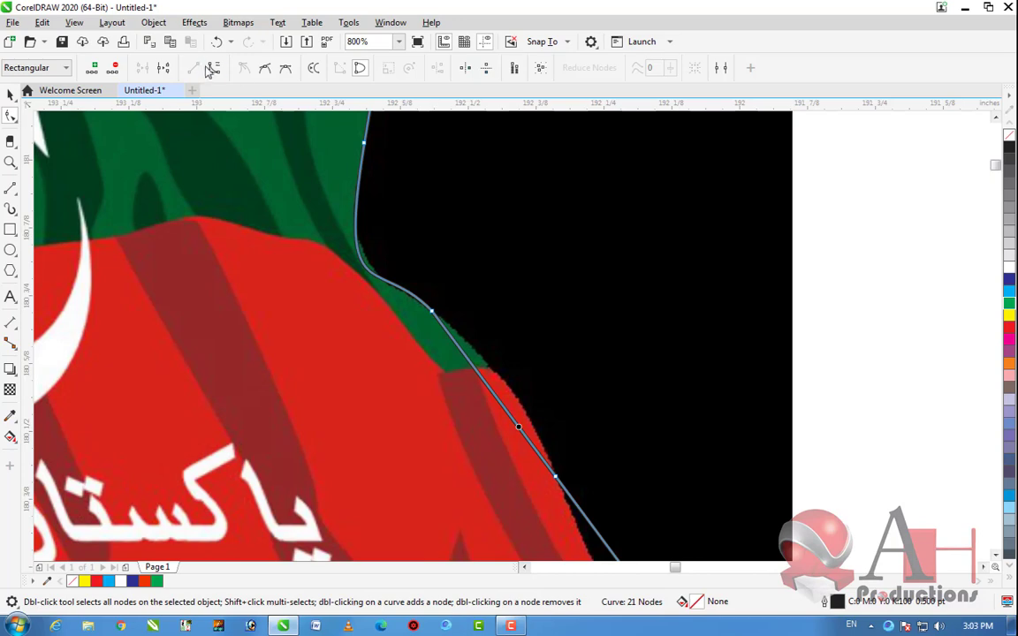
drag(495, 404, 509, 396)
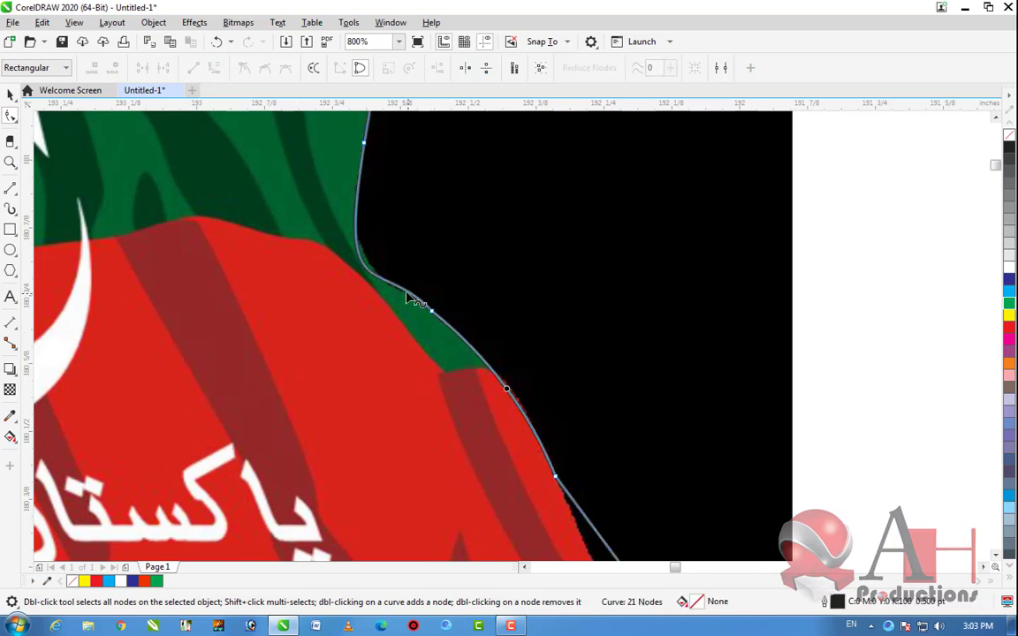
Remove the nodes between the notch and the red edge, then bend the merged curve onto the green edge
double_click(408, 294)
double_click(431, 310)
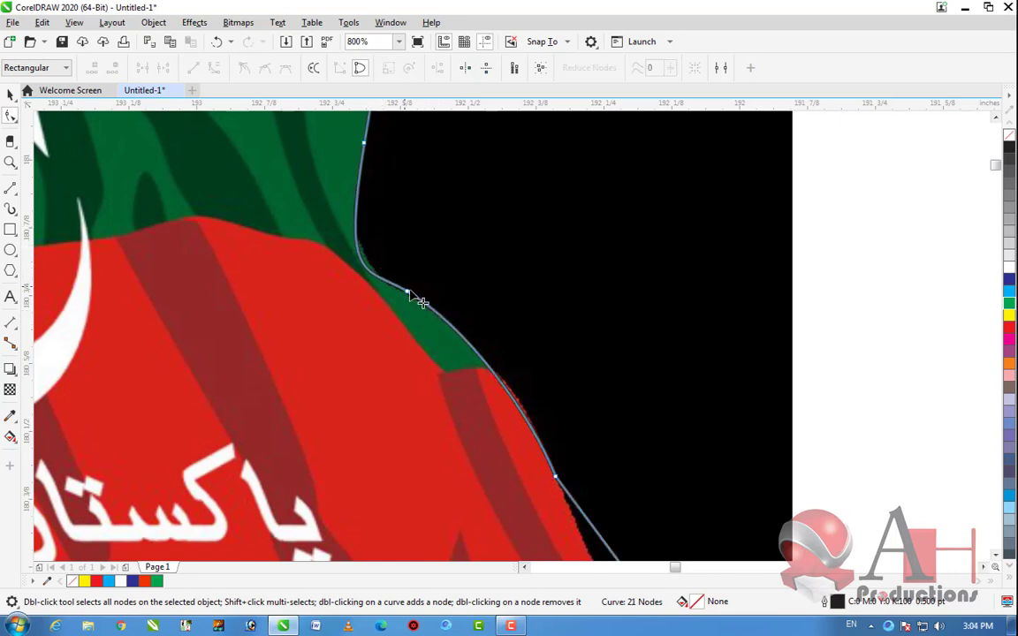
double_click(407, 293)
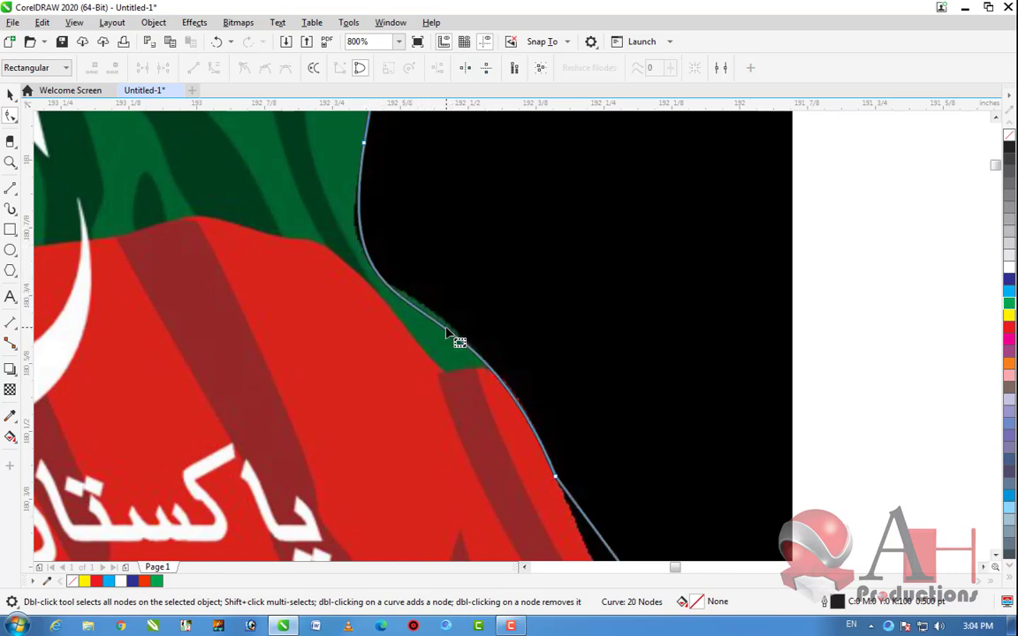
drag(446, 334, 445, 330)
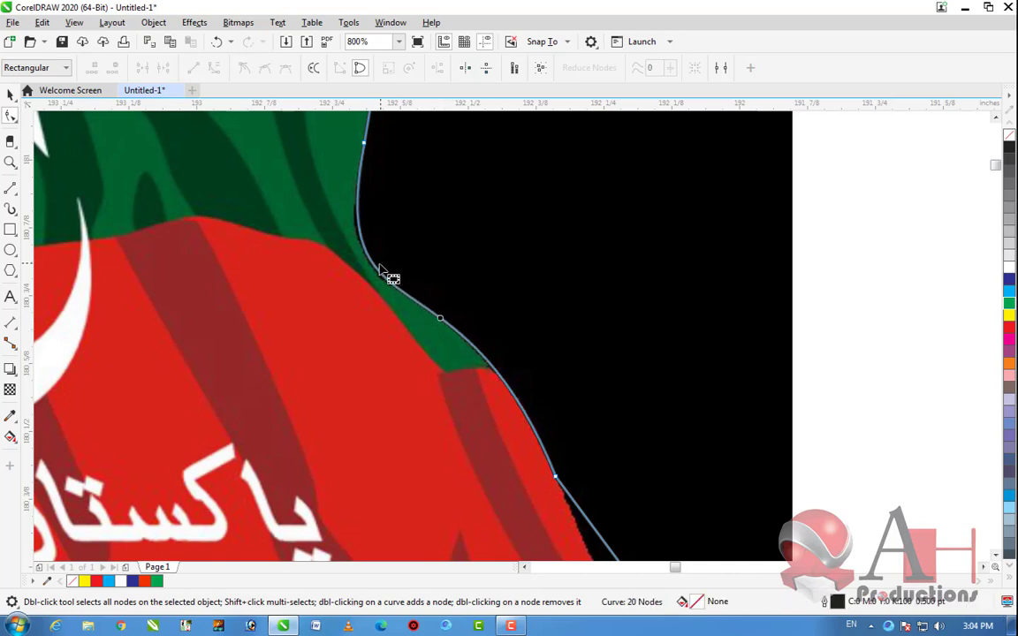
drag(378, 272, 382, 279)
Convert the straight segment running down to the flag's lower-right tip to a curve and bend it inward along the red edge
scroll(477, 325, down, 2)
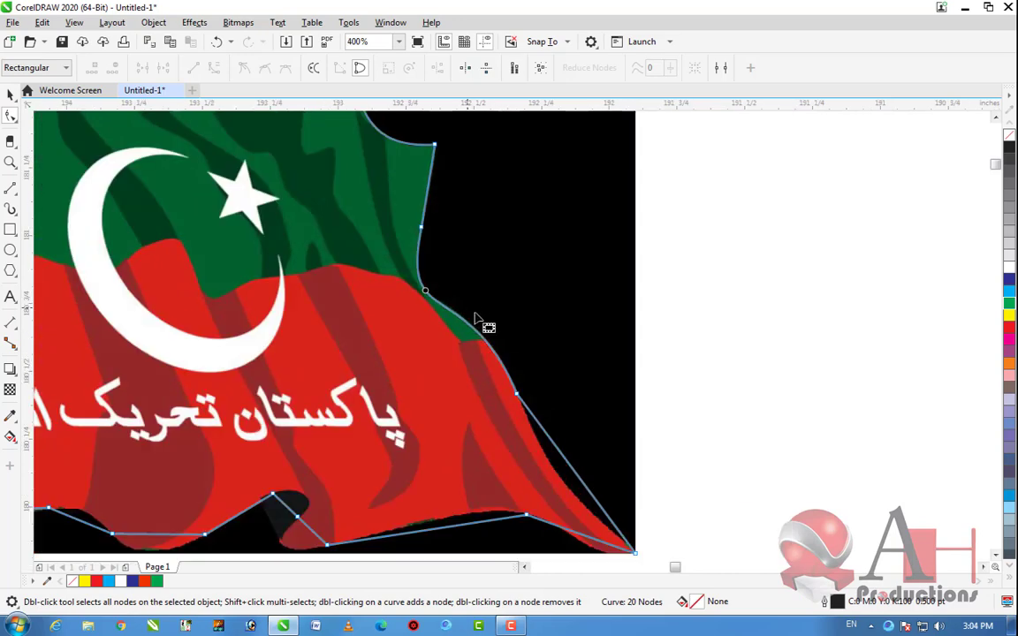
scroll(534, 409, up, 1)
click(534, 395)
click(536, 391)
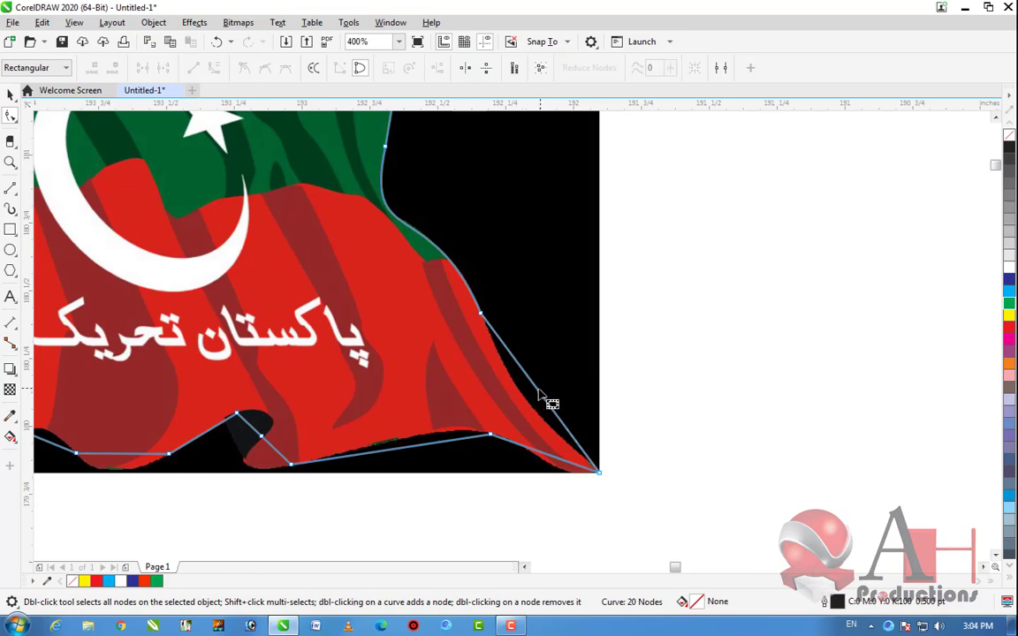
drag(535, 396, 527, 400)
Move the outline's lower-right corner node slightly up and inward onto the flag's tip
scroll(584, 416, down, 3)
scroll(578, 425, up, 3)
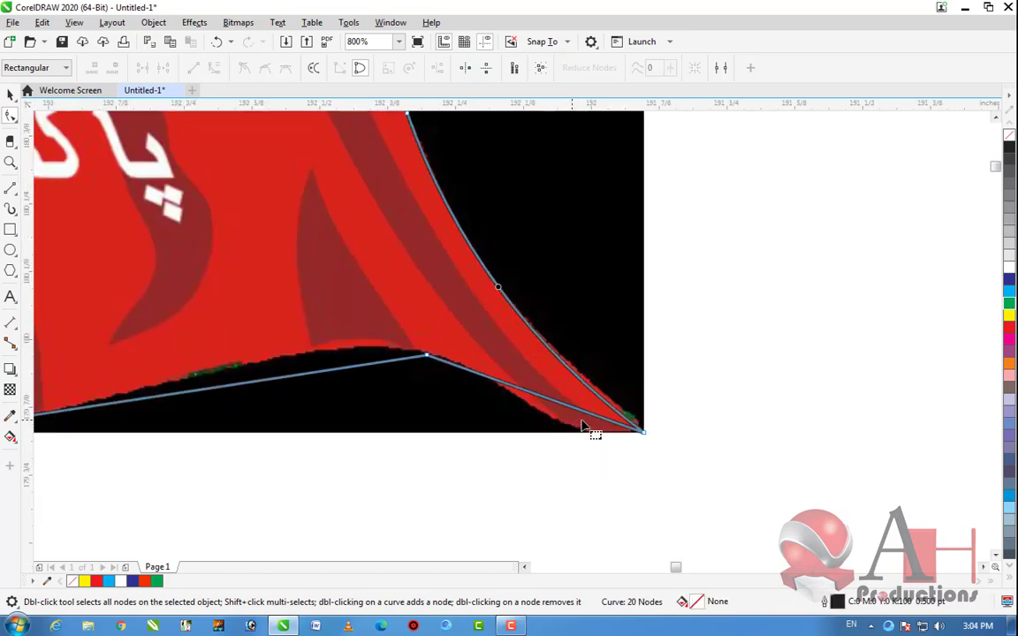
mouse_move(645, 436)
mouse_down()
mouse_move(637, 433)
mouse_move(651, 431)
mouse_up()
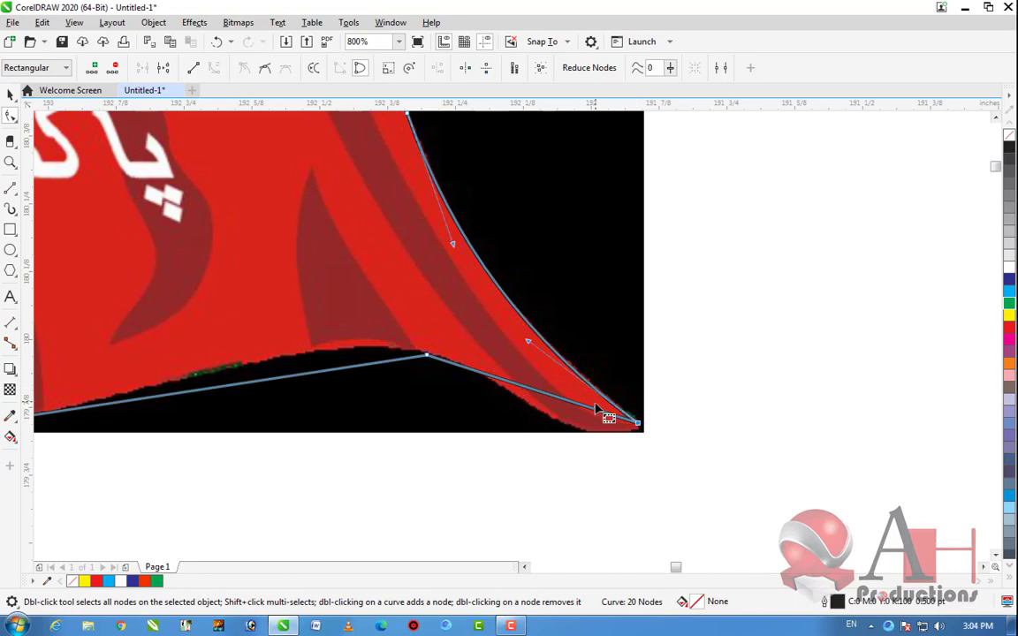
Convert the bottom segment next to the lower-right tip to a curve and shape it with its handles along the red edge
click(558, 400)
key(ctrl+a)
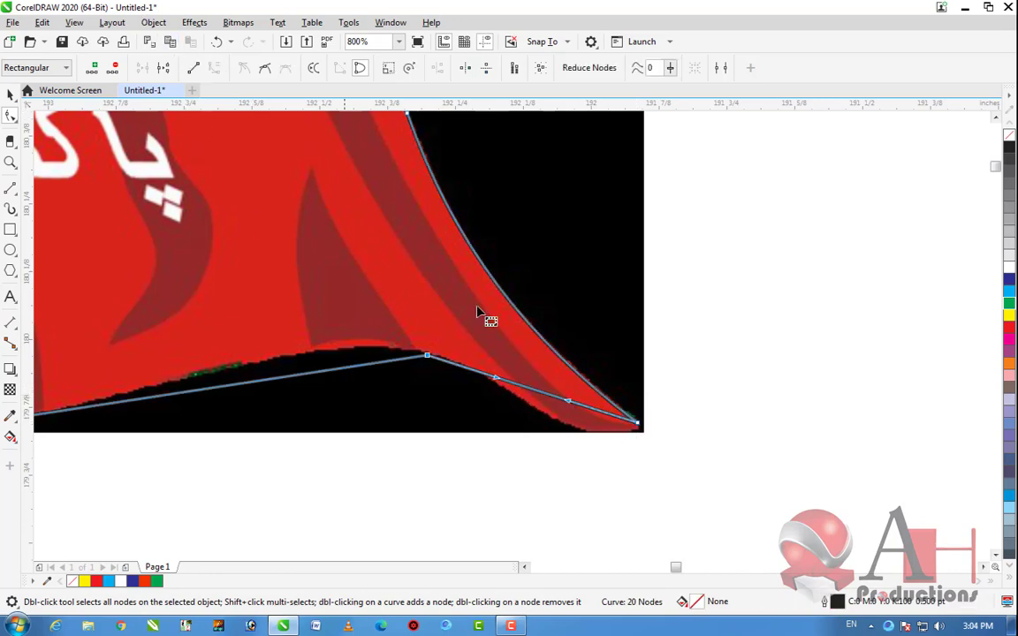
drag(566, 402, 588, 459)
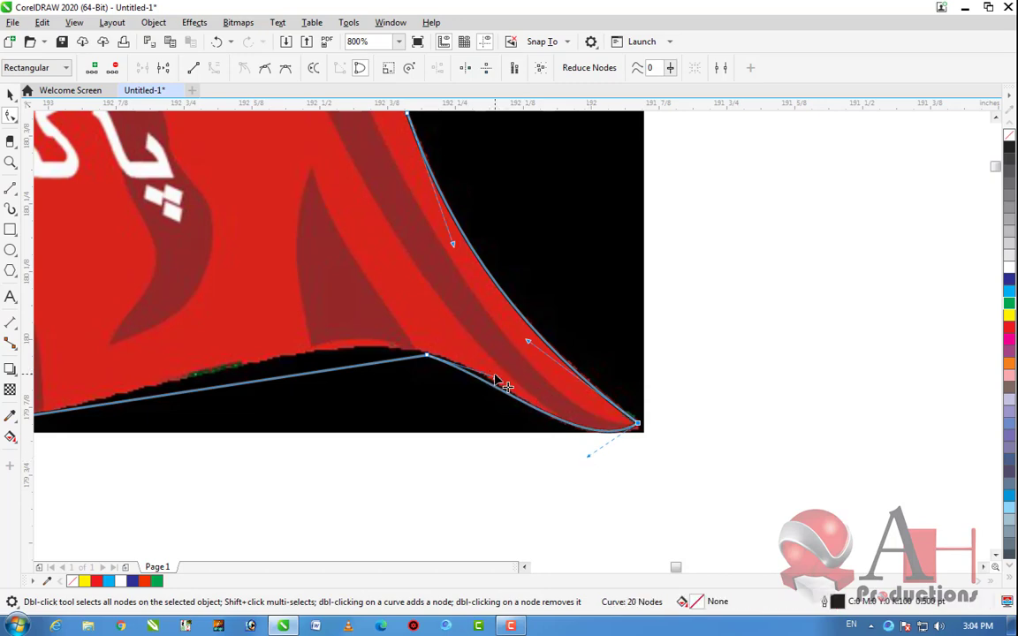
drag(498, 382, 484, 359)
Convert the long bottom segment right of the dark fold to a curve and arch its right part up to the flag's edge
scroll(621, 367, down, 1)
scroll(618, 370, down, 1)
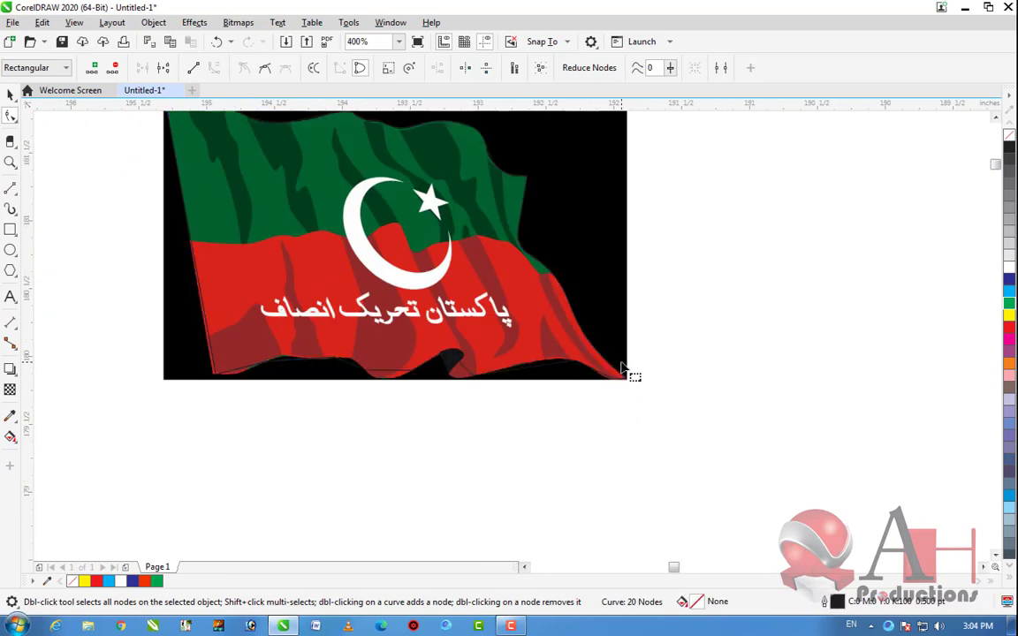
scroll(520, 369, up, 1)
scroll(563, 376, up, 1)
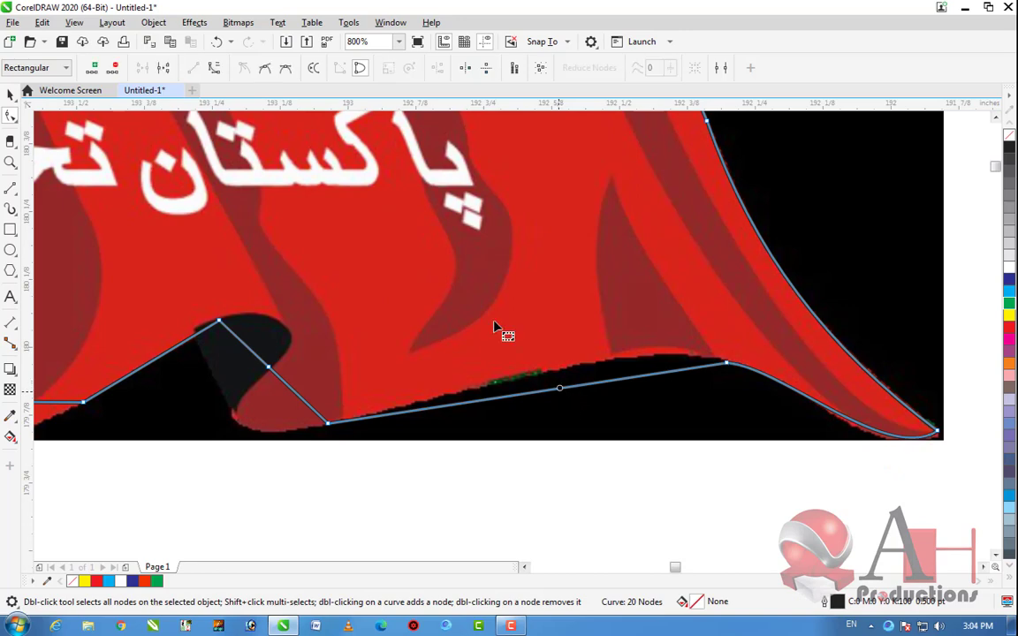
click(214, 67)
click(568, 389)
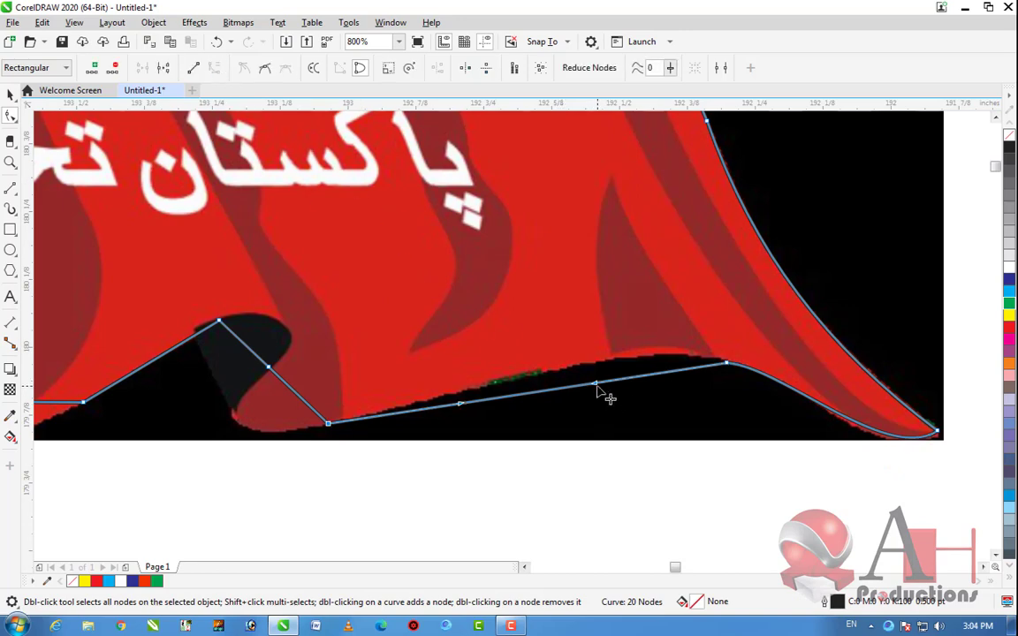
drag(597, 385, 621, 333)
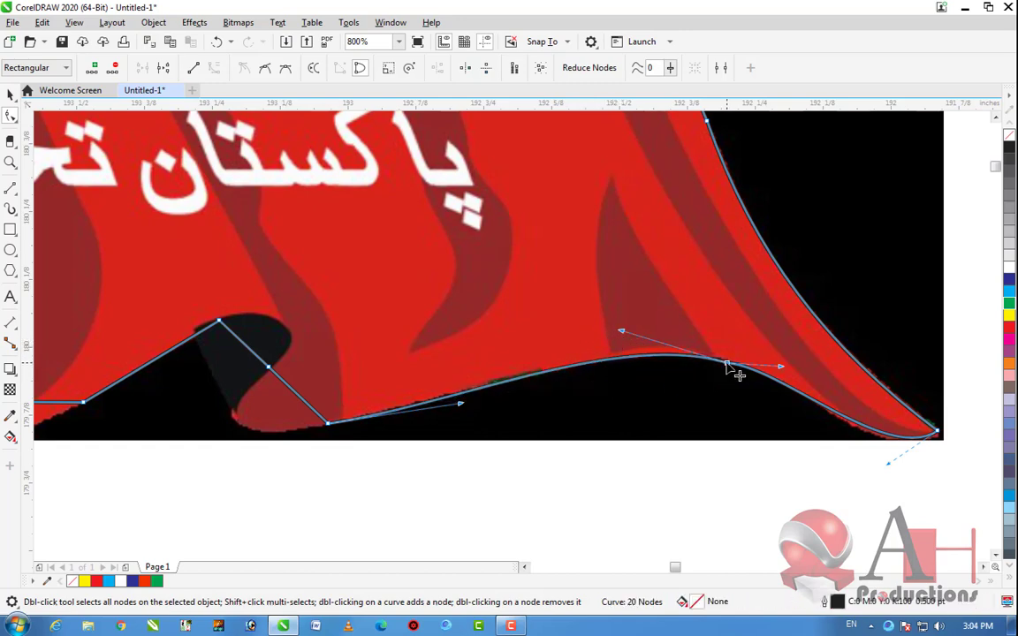
Try deleting the node at the right end of the bottom edge's wide arch, and undo the deletion
double_click(727, 364)
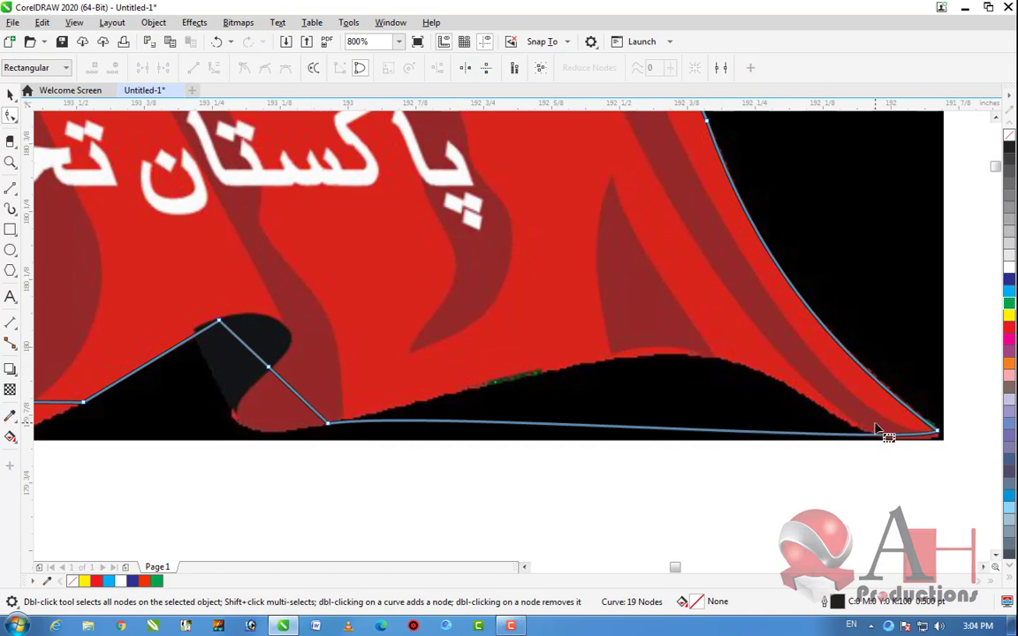
double_click(613, 428)
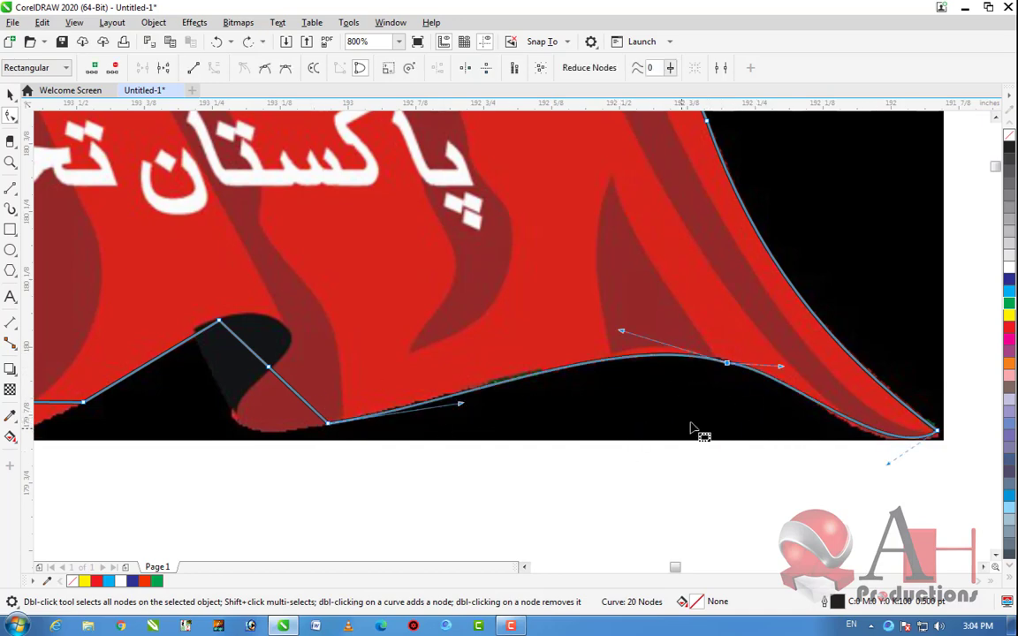
Replace the node at the right end of the bottom arch with one slightly further right to smooth the kink
scroll(726, 362, up, 2)
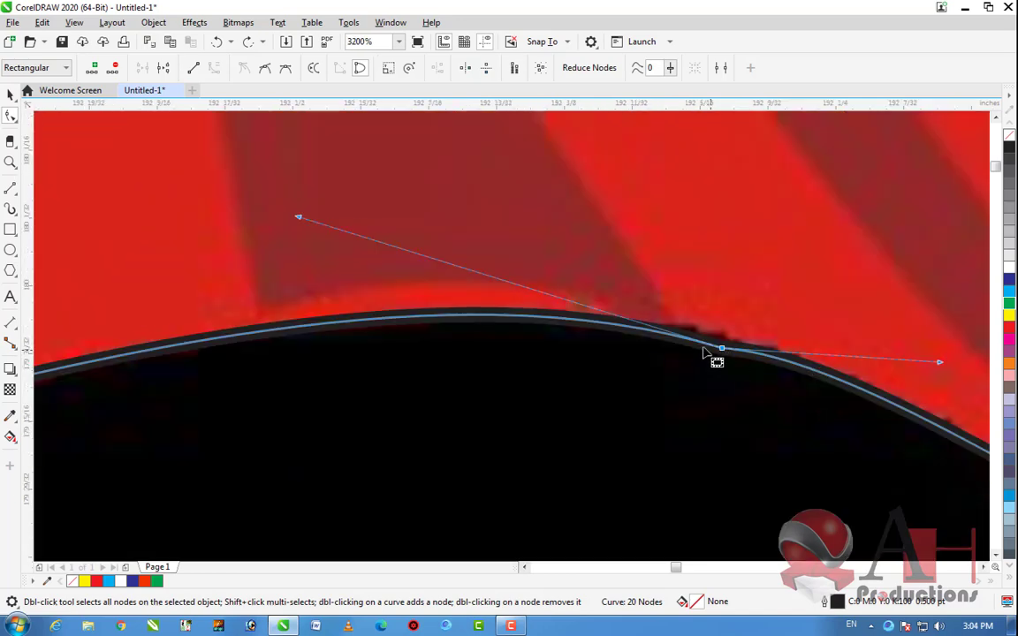
scroll(713, 355, down, 1)
scroll(713, 351, up, 3)
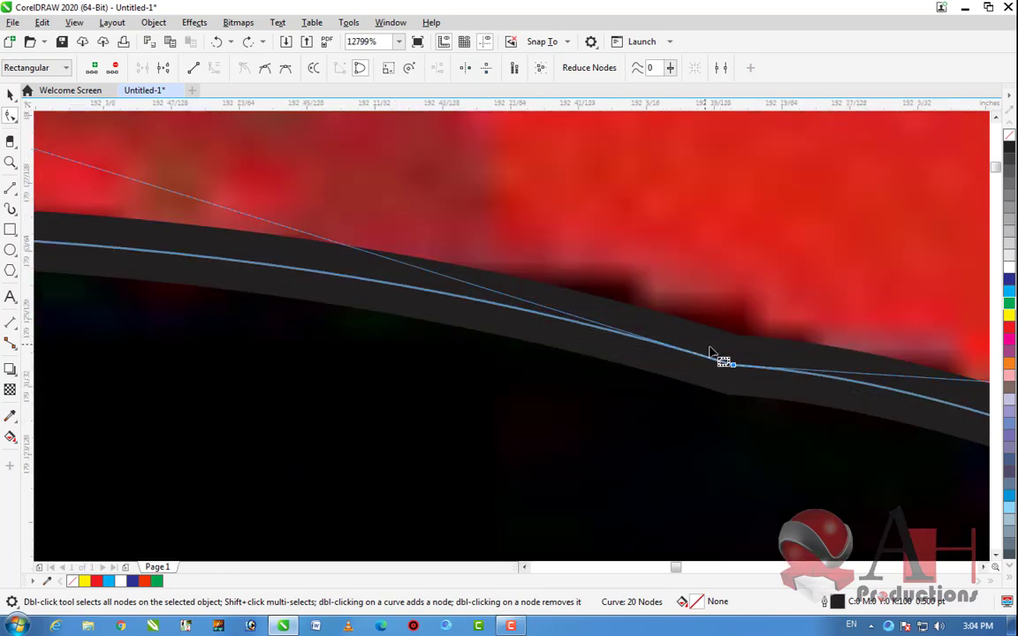
scroll(720, 373, down, 3)
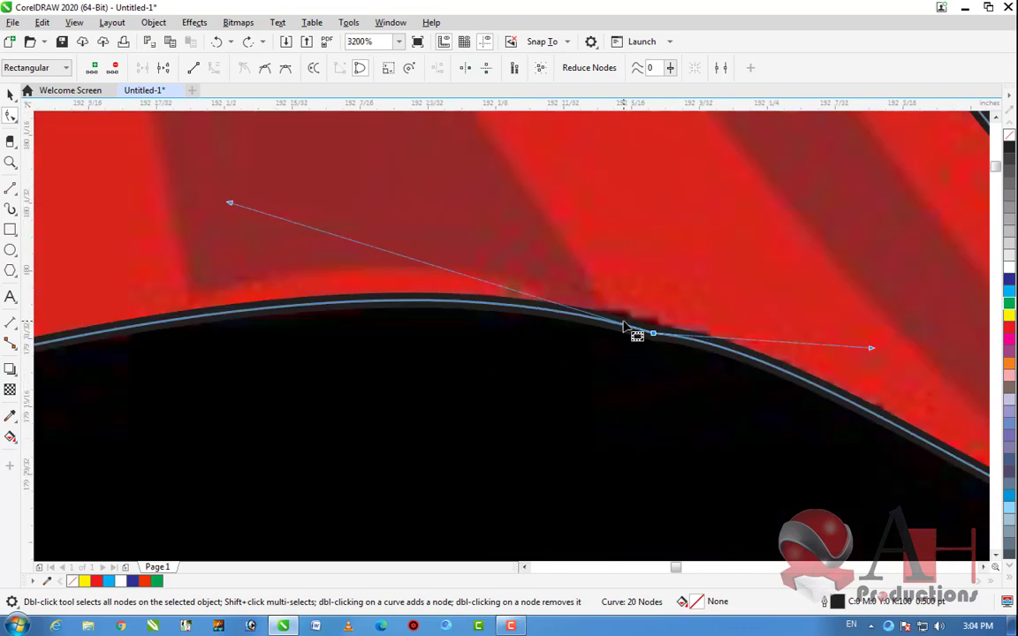
scroll(653, 343, down, 2)
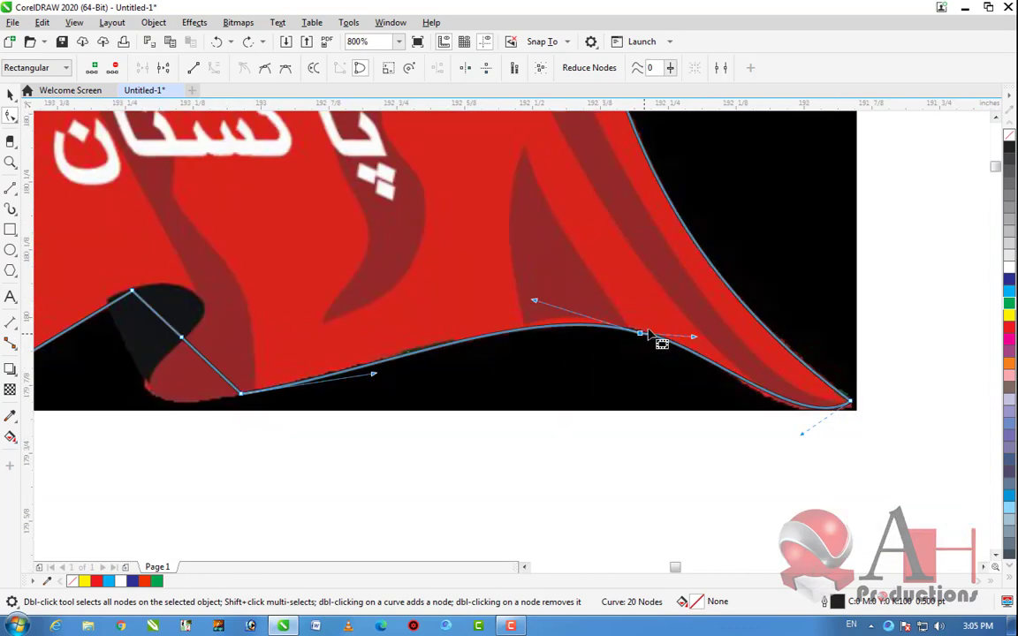
scroll(654, 341, up, 2)
double_click(686, 358)
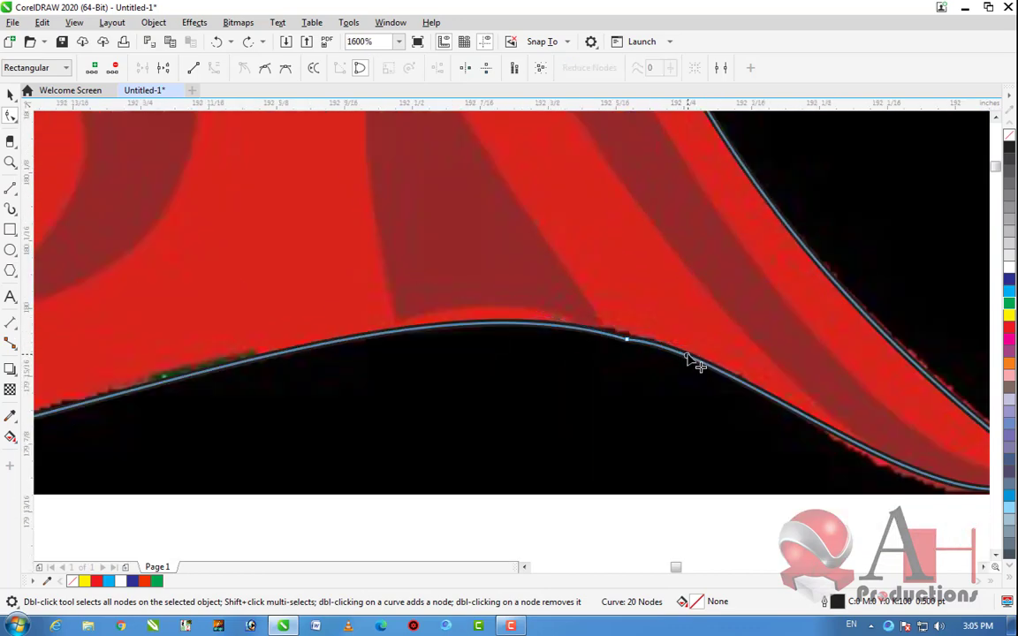
double_click(627, 340)
scroll(640, 357, down, 1)
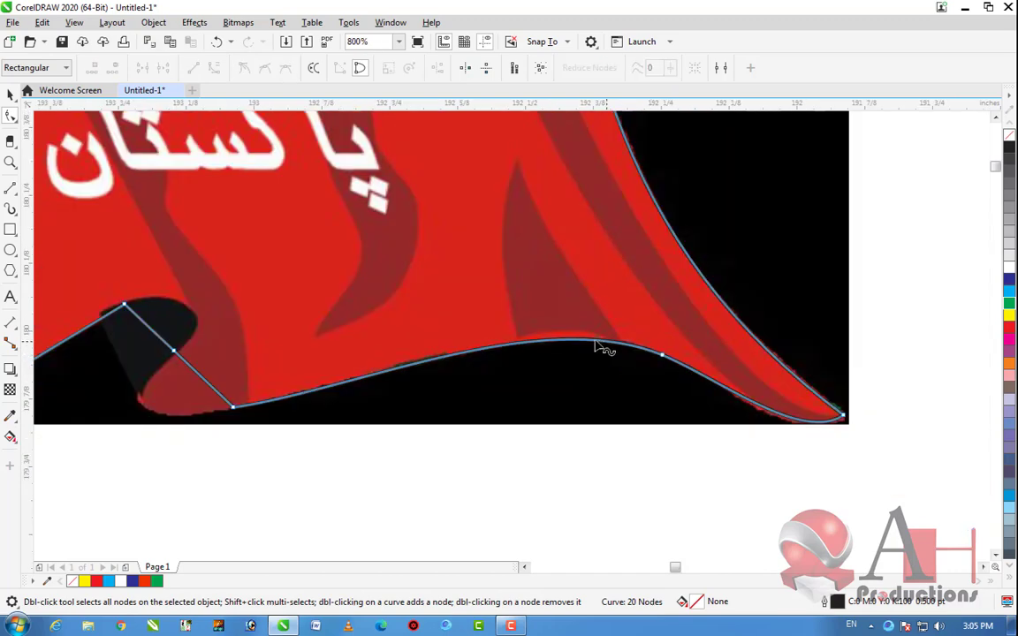
scroll(691, 373, up, 1)
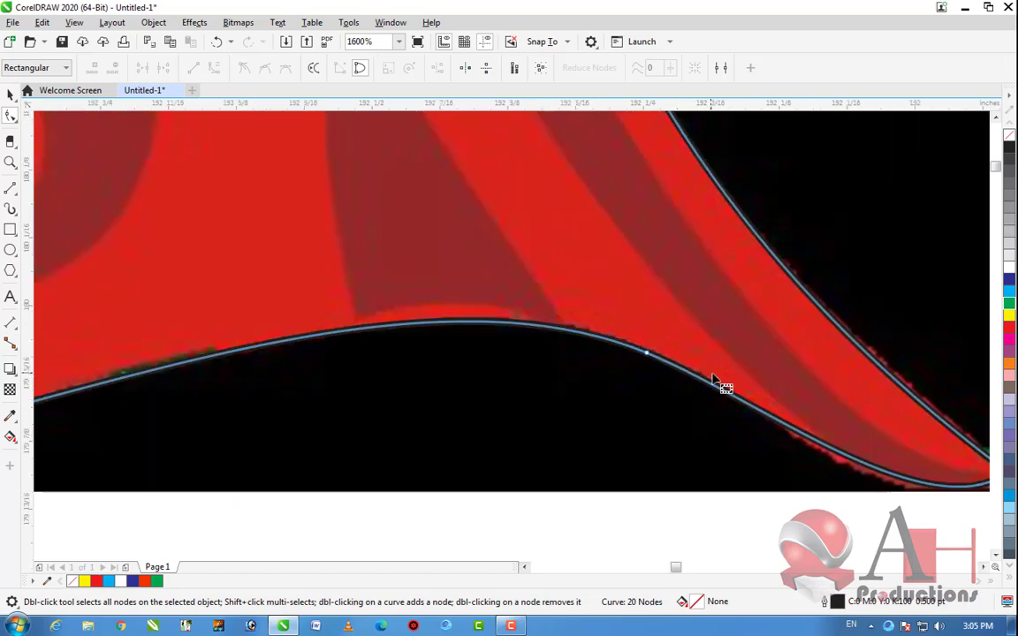
Convert the lower segment at the dark fold to a curve and bend it around the rounded red lobe below
scroll(721, 386, down, 2)
scroll(428, 402, up, 1)
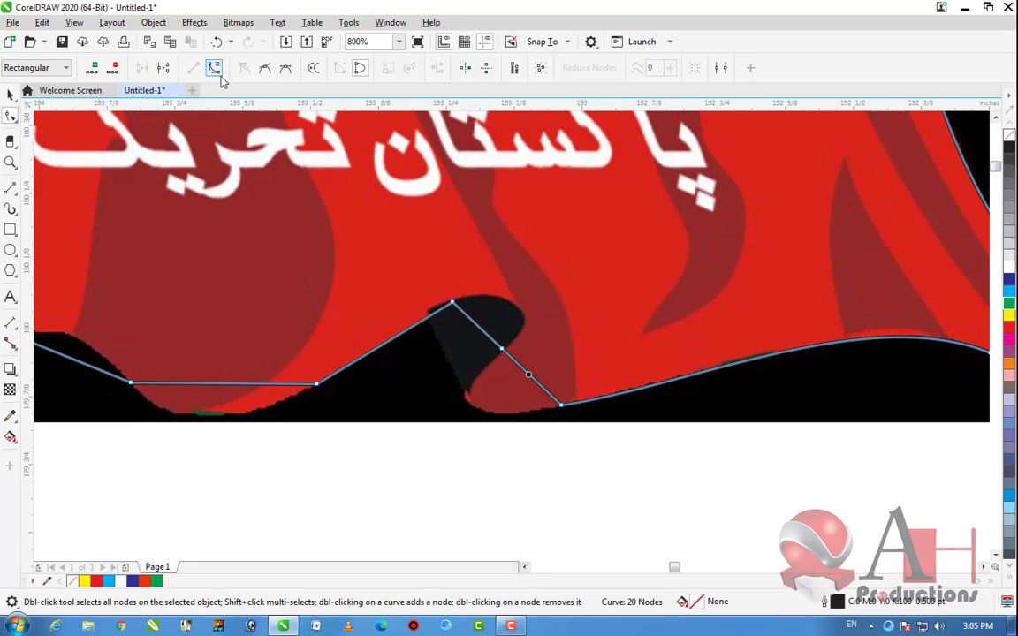
click(213, 69)
scroll(468, 417, up, 1)
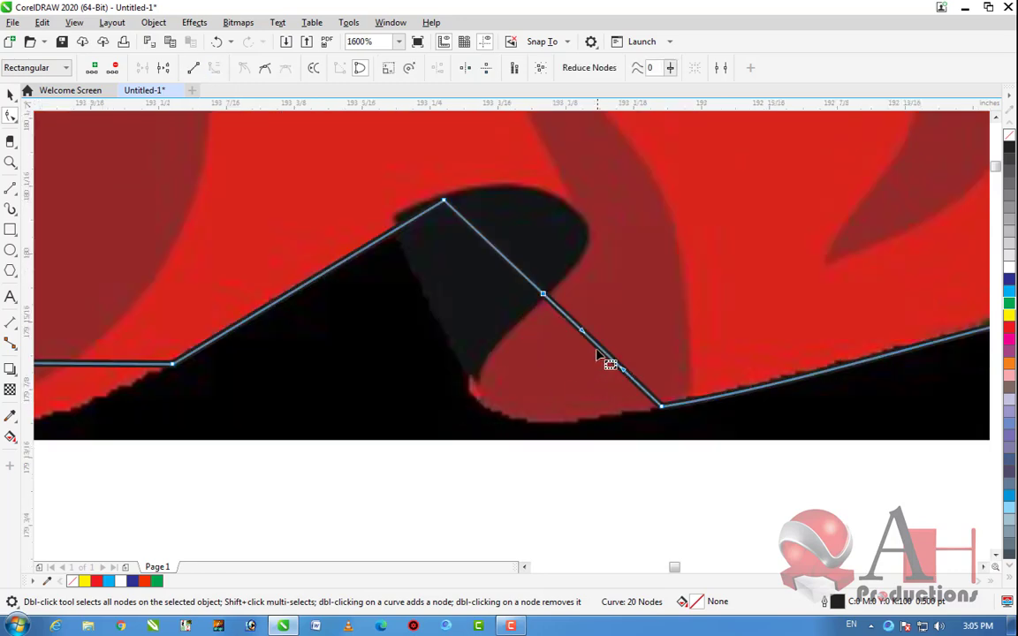
drag(597, 347, 480, 409)
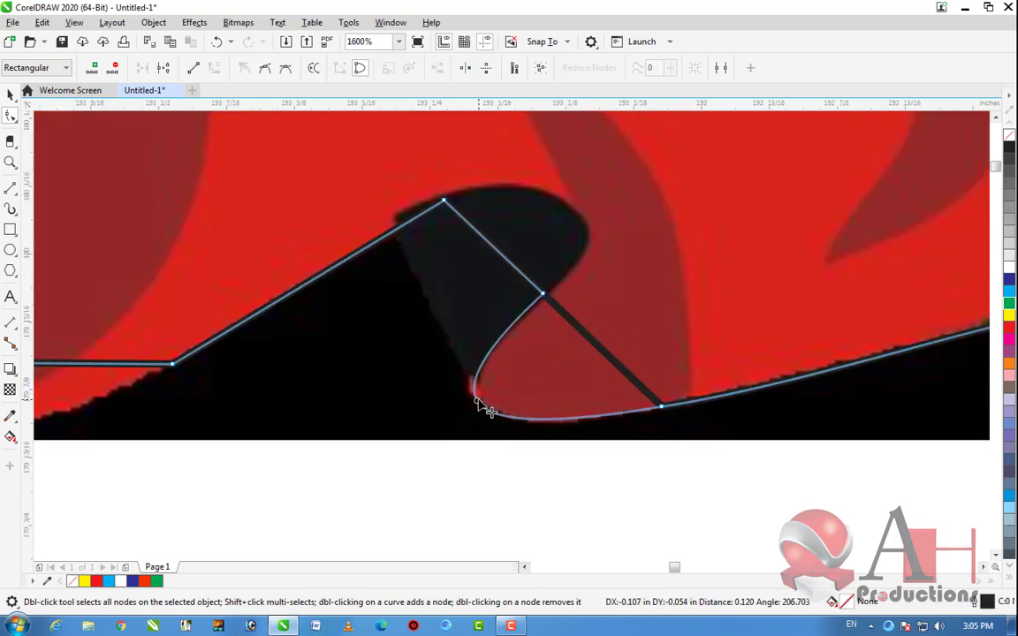
Convert the upper segment across the dark fold to a curve and pull it outward around the fold's rounded end
scroll(608, 372, down, 2)
scroll(597, 314, up, 2)
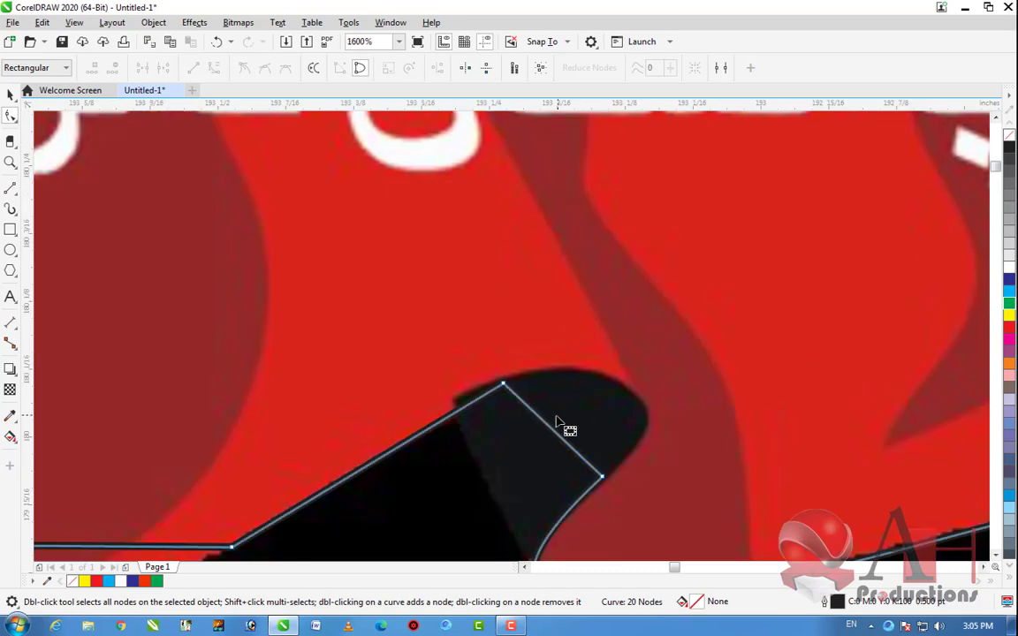
click(555, 433)
click(214, 68)
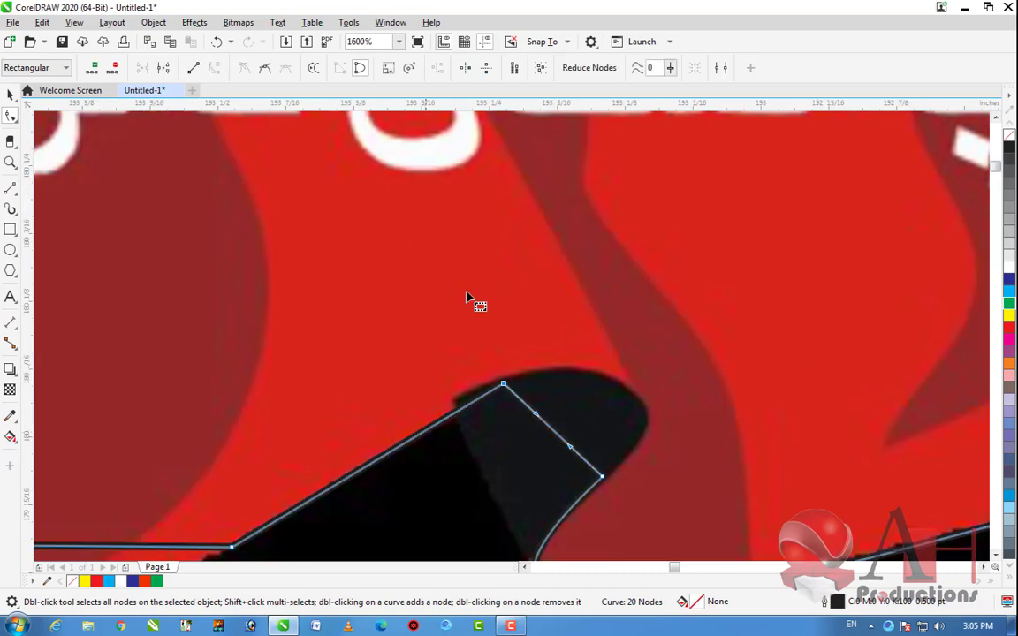
drag(551, 435, 692, 416)
Adjust the fold curve's upper handle so the curve follows the fold's rounded top
click(603, 478)
drag(631, 361, 572, 348)
click(504, 385)
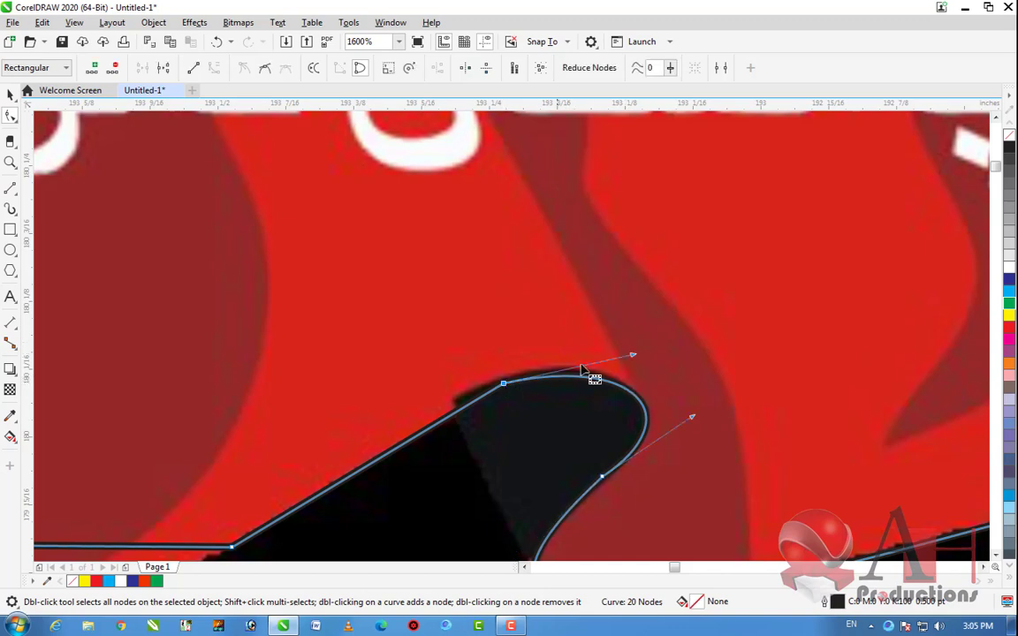
drag(633, 357, 593, 341)
Convert the flat segment beneath the dark red lobe to a curve and bend it down around the lobe's bottom edge
scroll(633, 341, down, 2)
scroll(633, 341, up, 1)
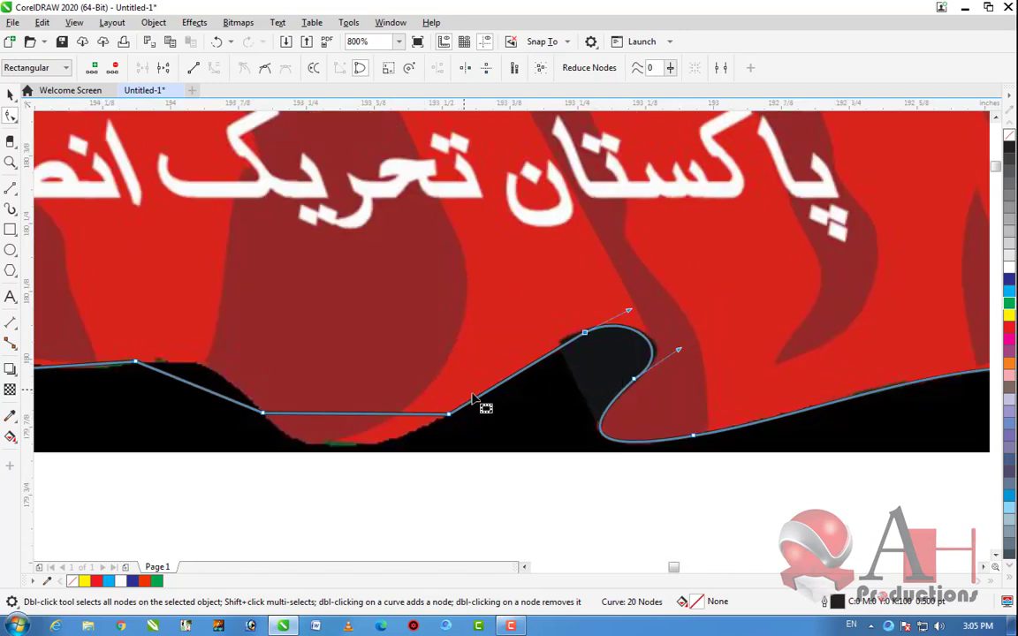
scroll(561, 346, up, 1)
scroll(564, 340, down, 2)
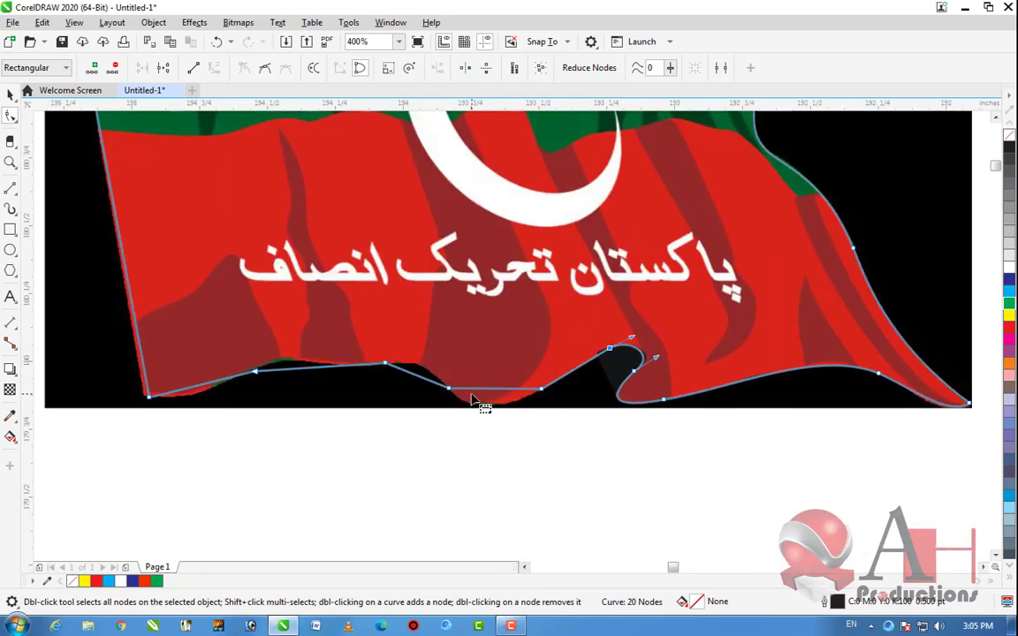
scroll(492, 391, up, 1)
click(493, 386)
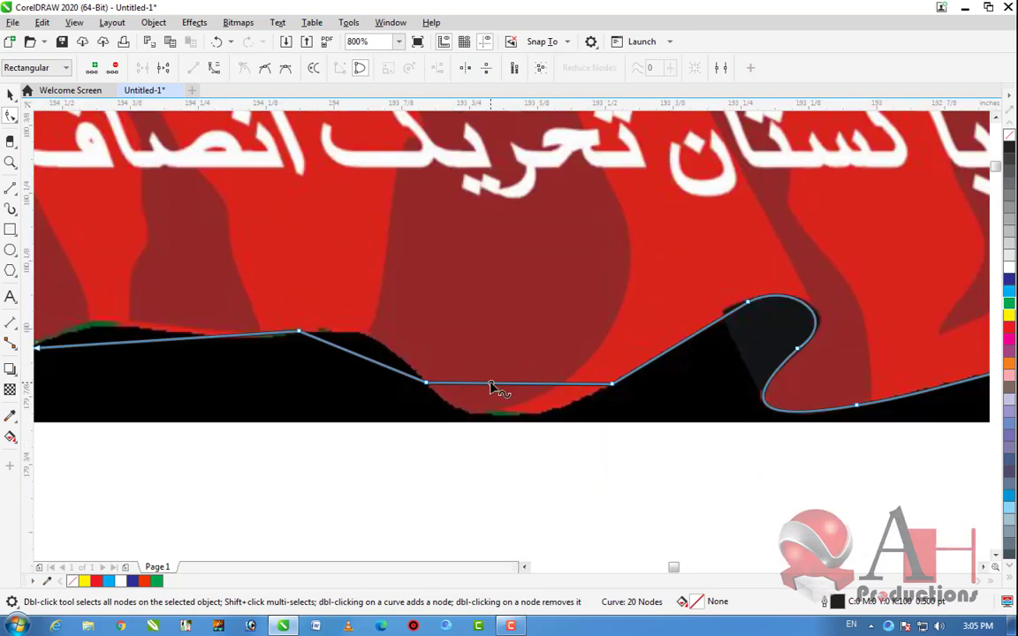
click(213, 70)
drag(505, 388, 509, 427)
scroll(600, 415, down, 1)
scroll(512, 388, up, 1)
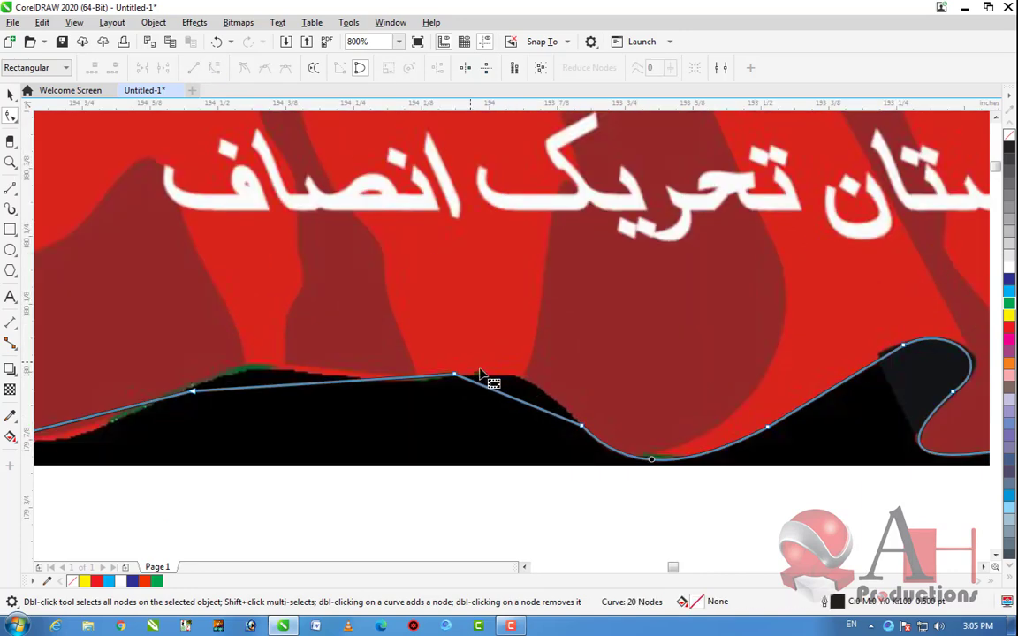
Convert the sloping segment just left of the dark red lobe to a curve and bend it up over the black hump
click(513, 398)
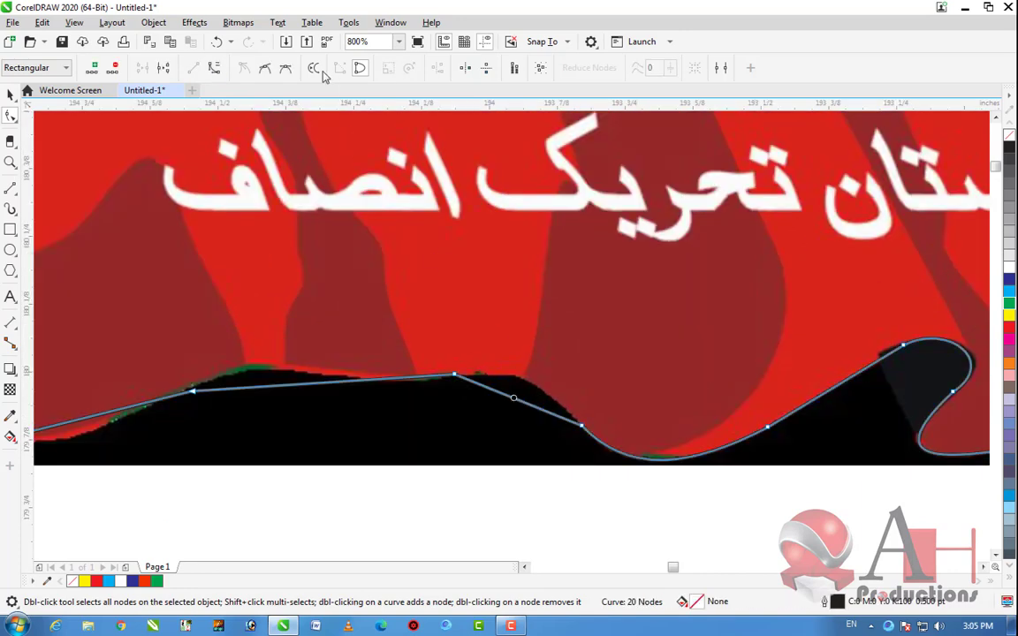
click(213, 68)
scroll(517, 400, up, 1)
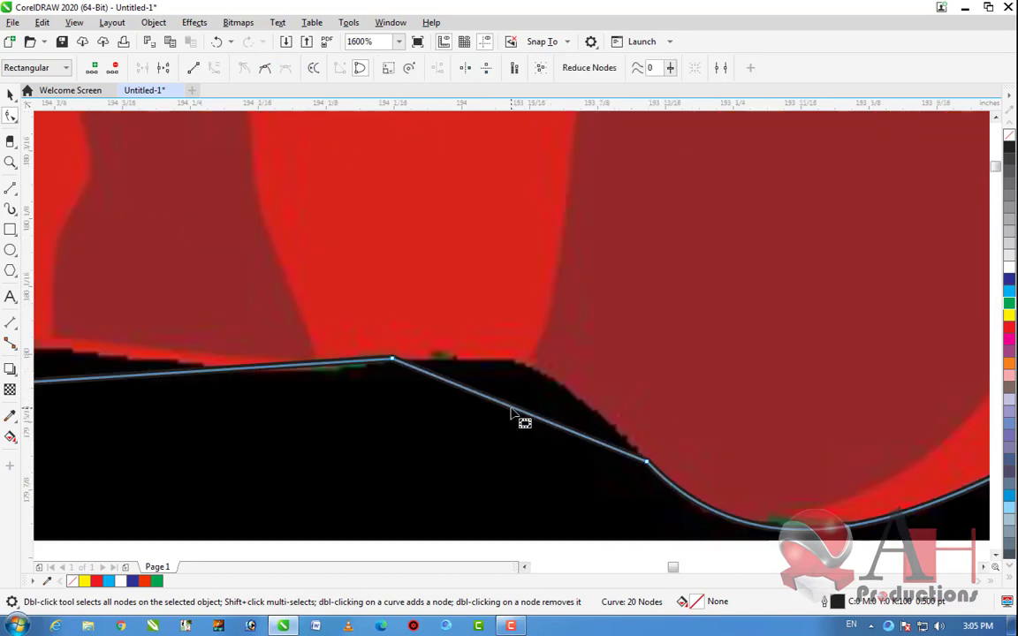
drag(512, 409, 486, 363)
drag(577, 378, 553, 347)
scroll(576, 371, down, 1)
scroll(576, 371, down, 1)
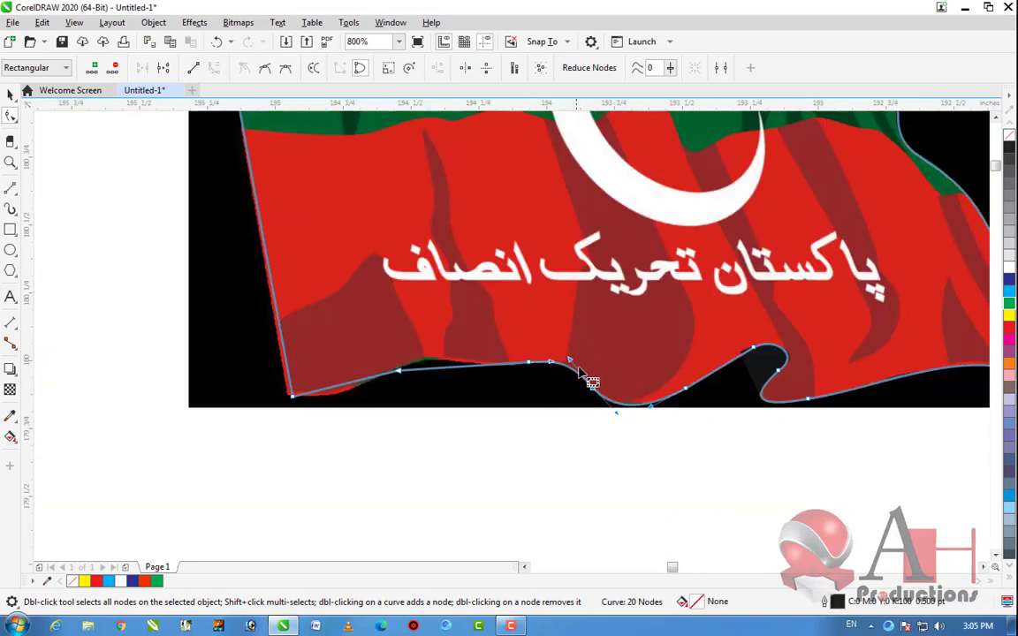
Nudge the node on the bottom edge's left slope, then convert the segment to its right to a curve along the shallow wave
scroll(451, 369, up, 1)
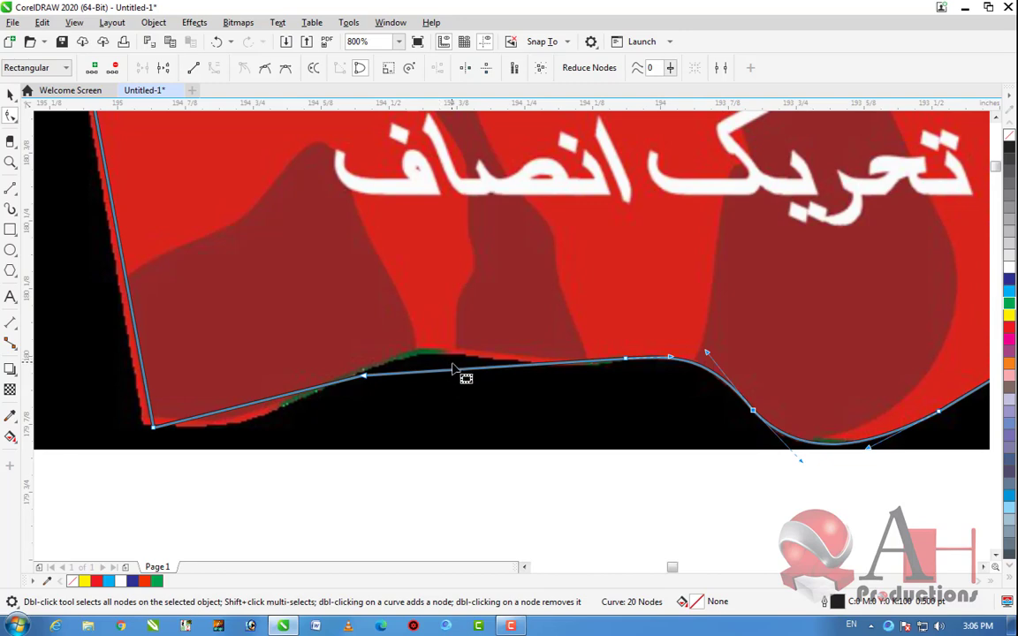
click(363, 376)
drag(363, 377, 357, 377)
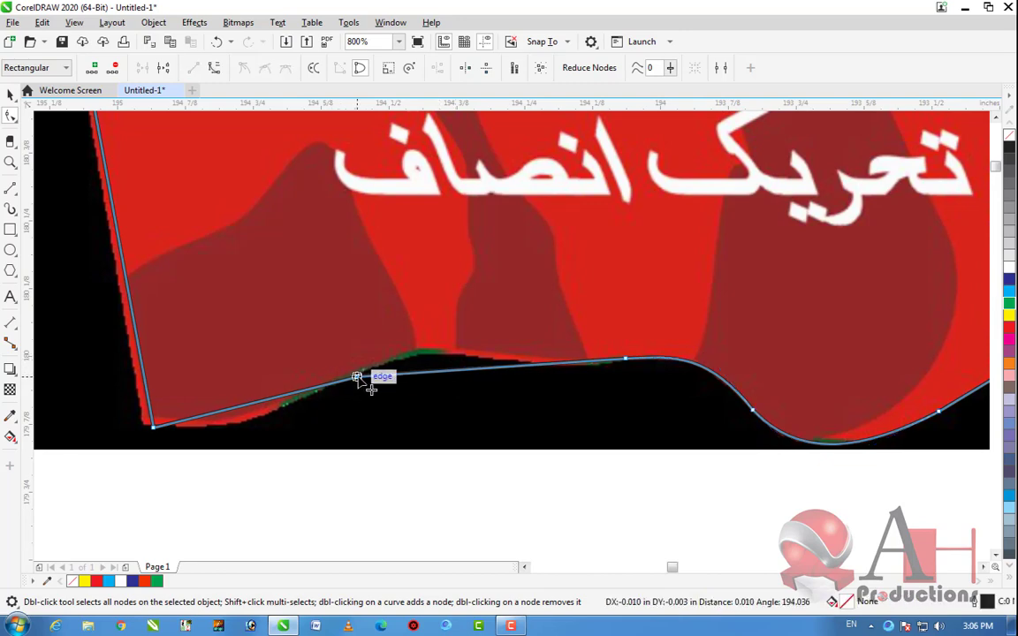
click(496, 369)
scroll(521, 371, up, 1)
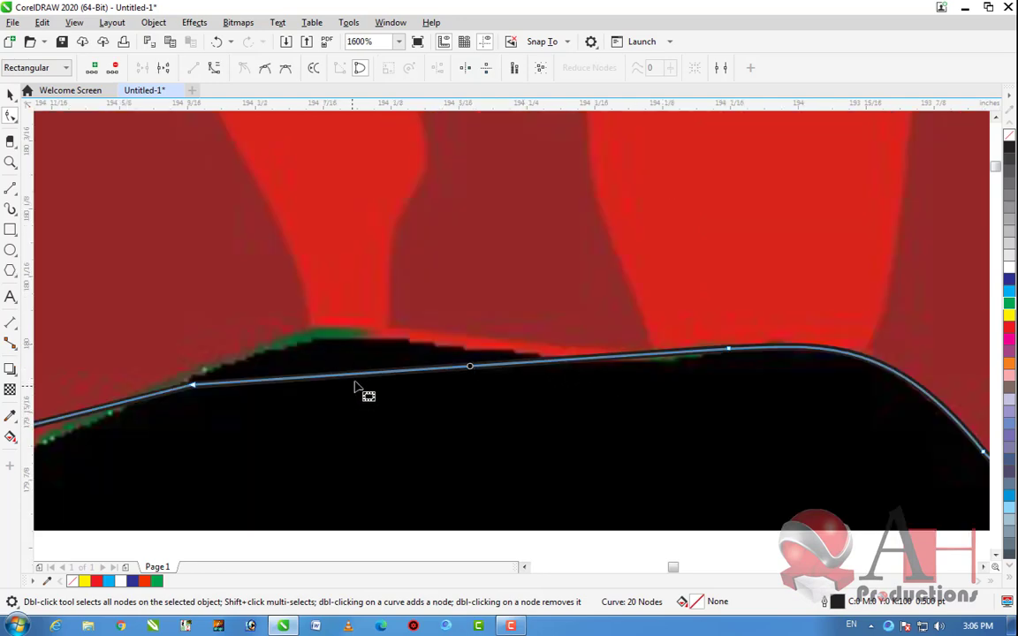
click(214, 68)
drag(557, 359, 570, 384)
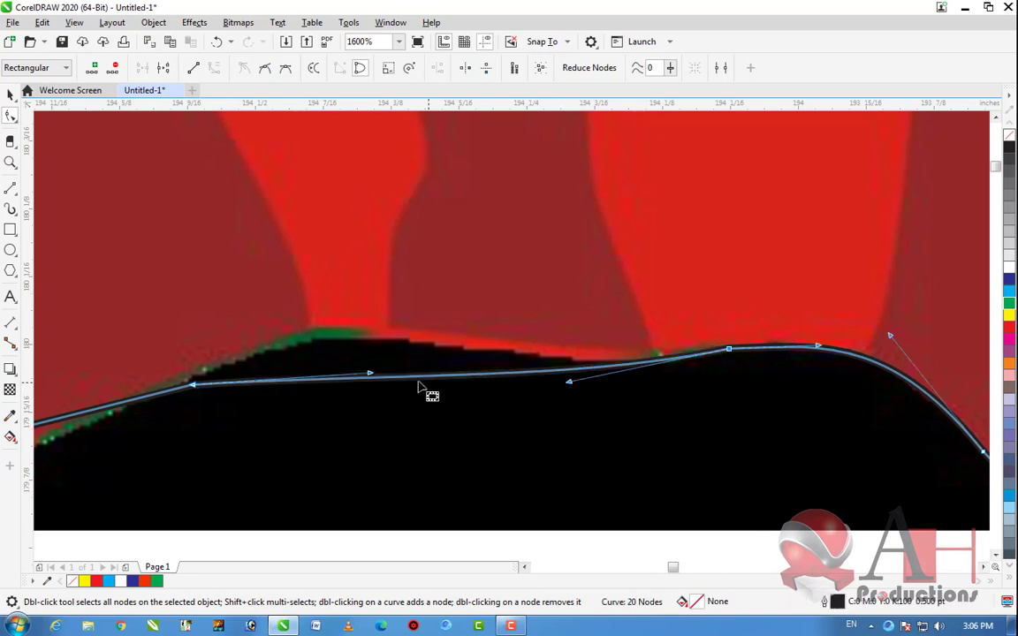
drag(370, 374, 315, 288)
drag(570, 383, 571, 395)
scroll(570, 386, down, 2)
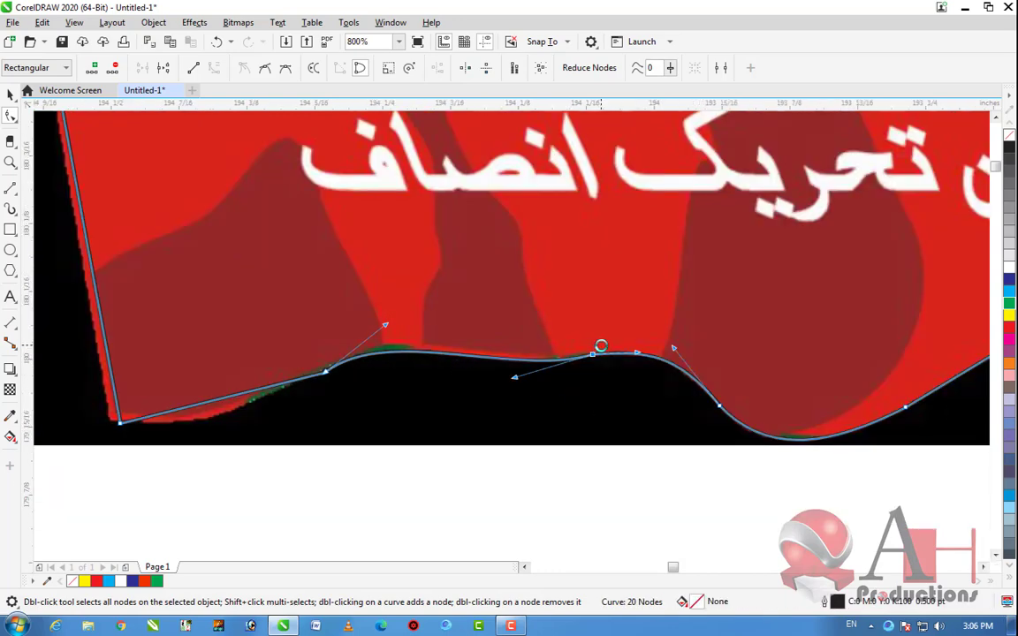
Replace the node at the right end of the shallow wave with one slightly further right
scroll(568, 395, up, 3)
double_click(649, 386)
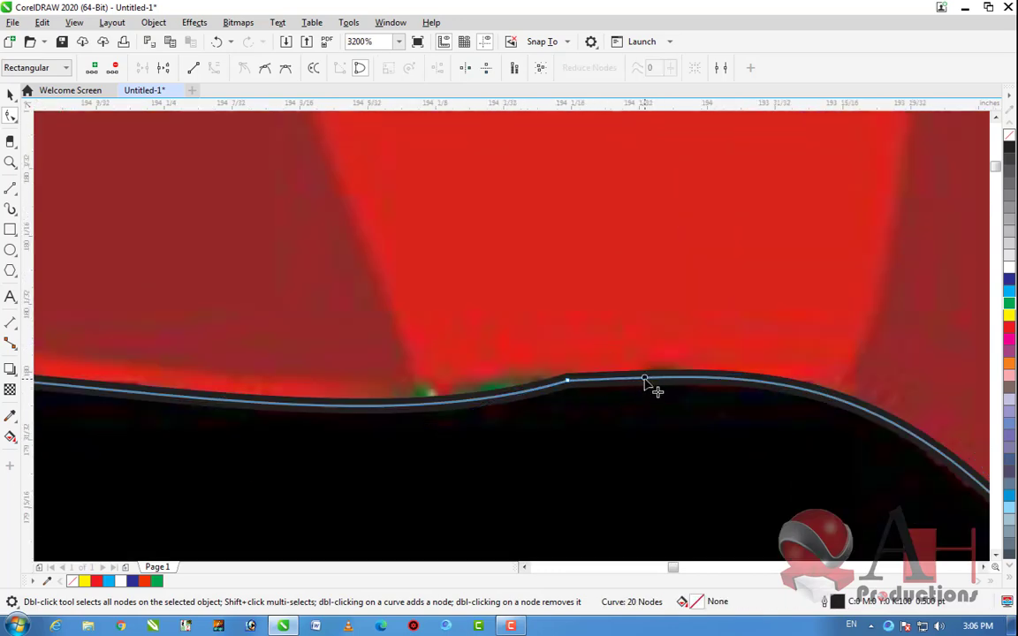
key(Delete)
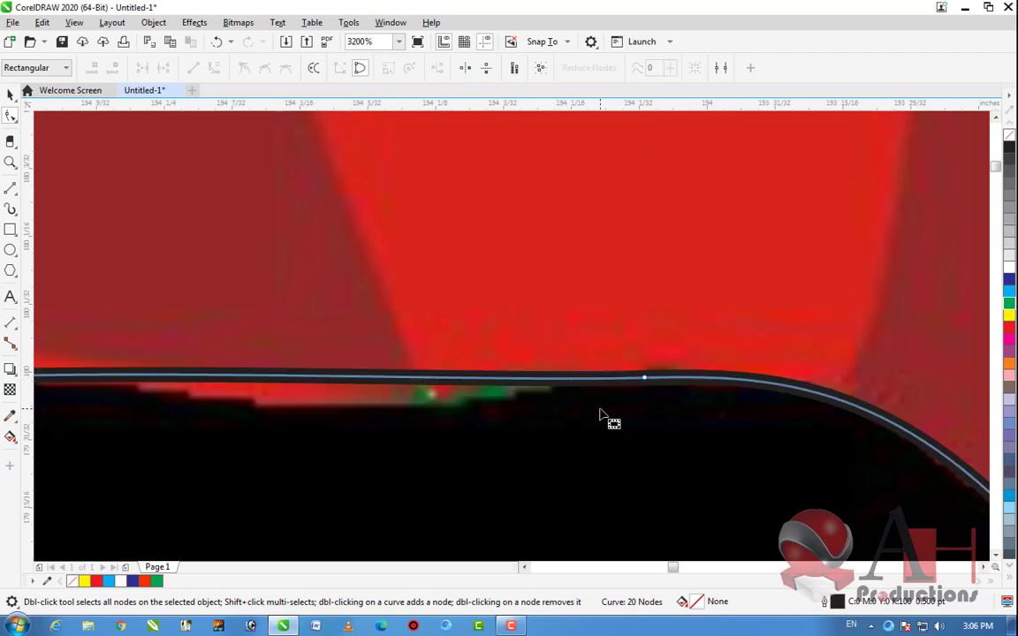
Add a node on the shallow wave just left of the replaced one and pull it down to the dip in the flag's edge
scroll(557, 411, down, 3)
scroll(495, 407, up, 2)
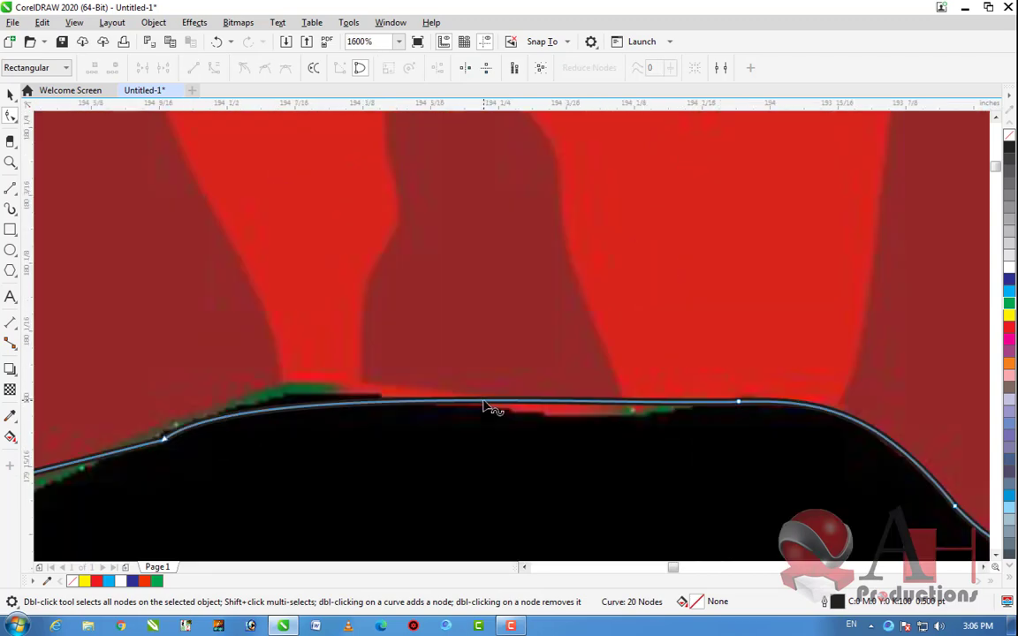
double_click(690, 404)
scroll(664, 425, up, 1)
click(625, 425)
click(699, 451)
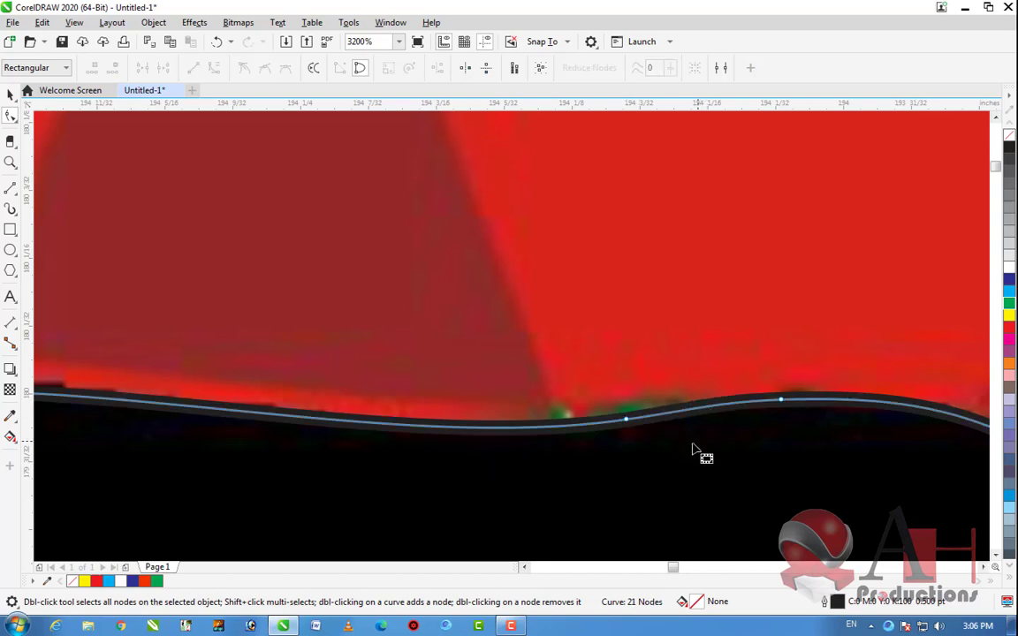
Move the bottom-left corner node onto the flag's corner and convert the adjoining bottom segment to a curve following the red edge
scroll(698, 449, down, 2)
scroll(677, 432, down, 1)
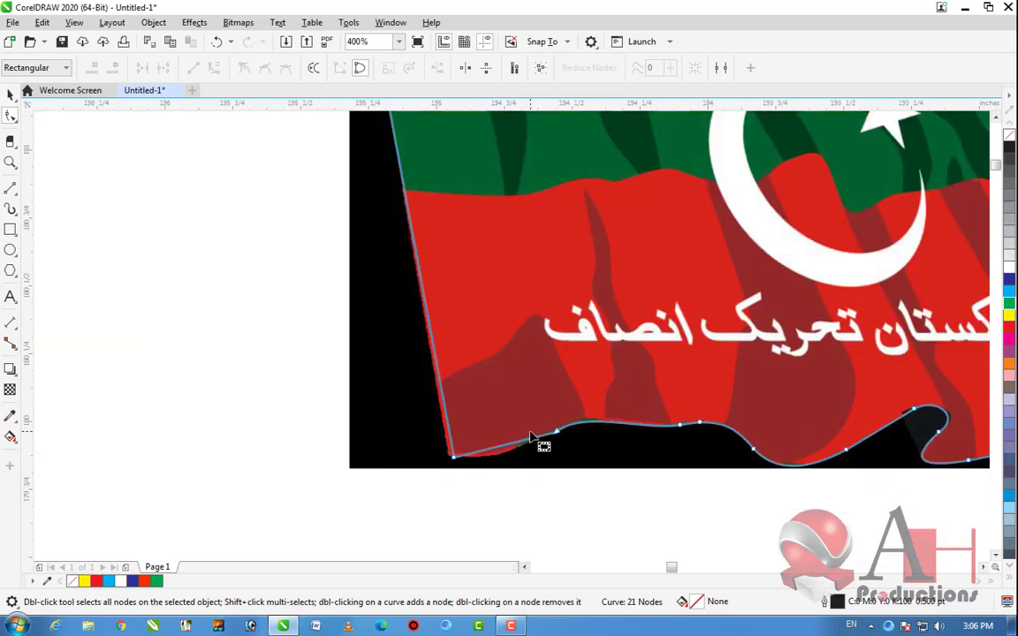
scroll(734, 433, up, 1)
scroll(640, 445, up, 1)
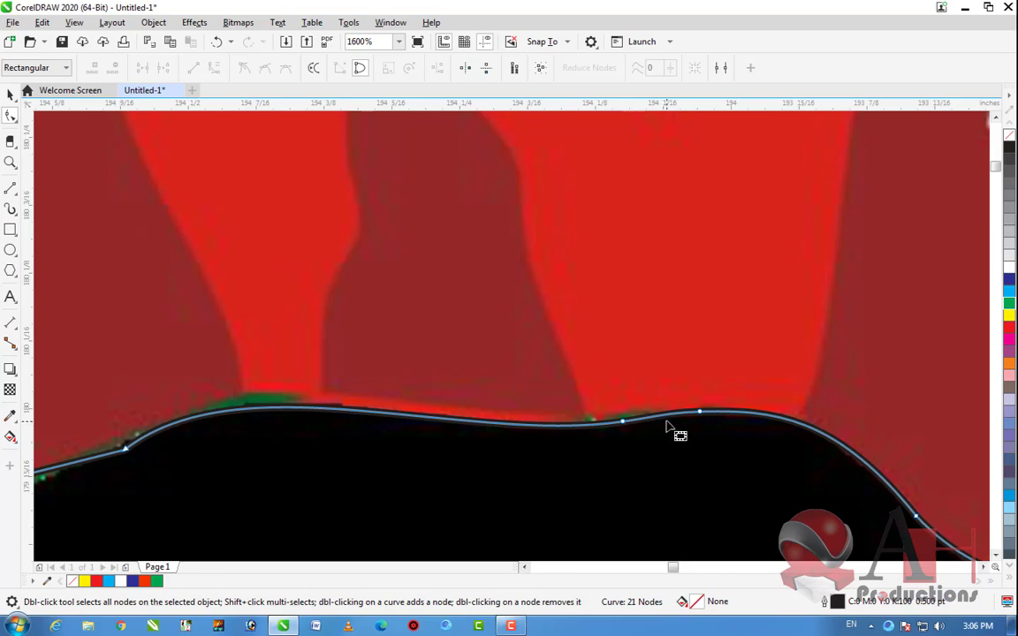
scroll(534, 432, down, 2)
scroll(505, 447, up, 1)
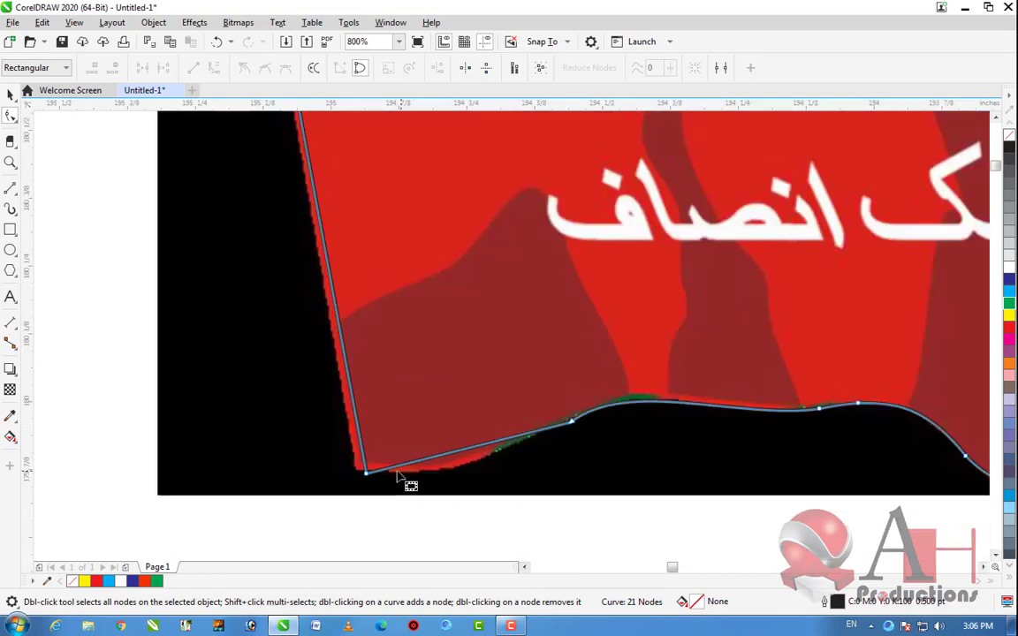
drag(363, 474, 357, 470)
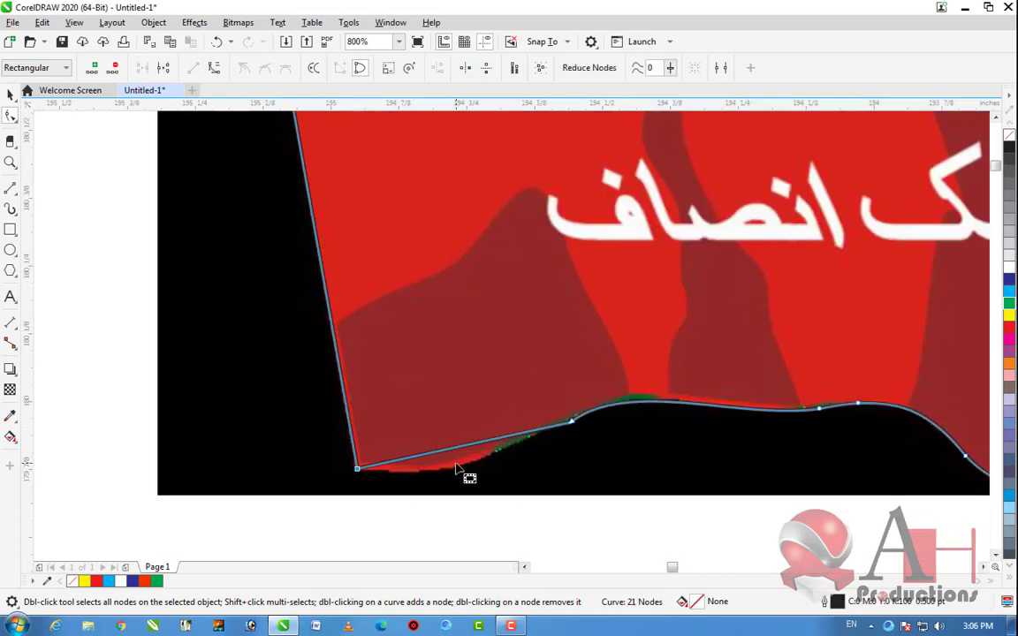
click(455, 449)
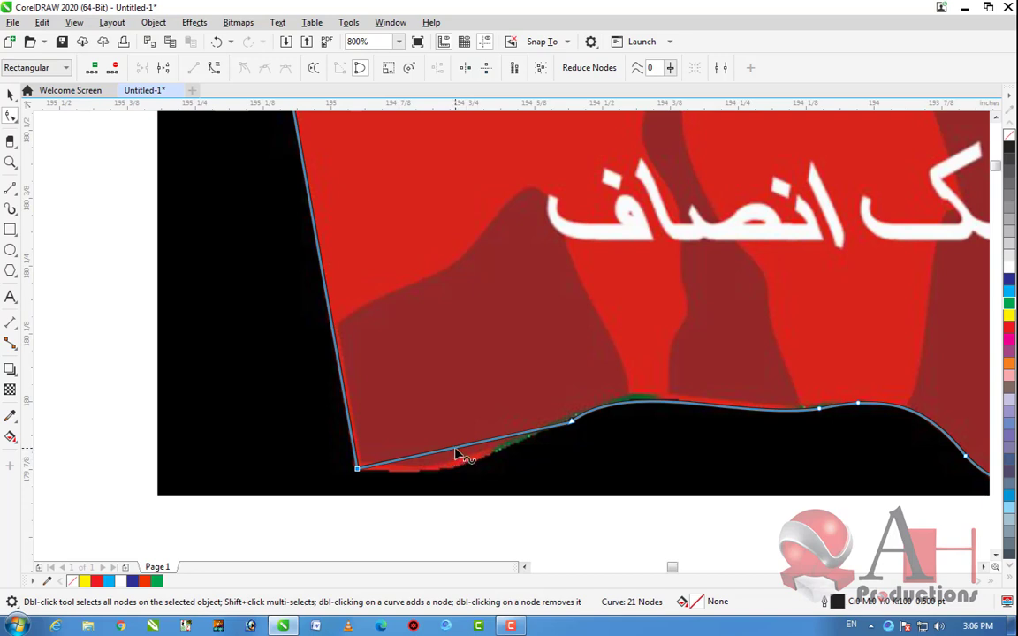
click(215, 69)
drag(429, 455, 480, 481)
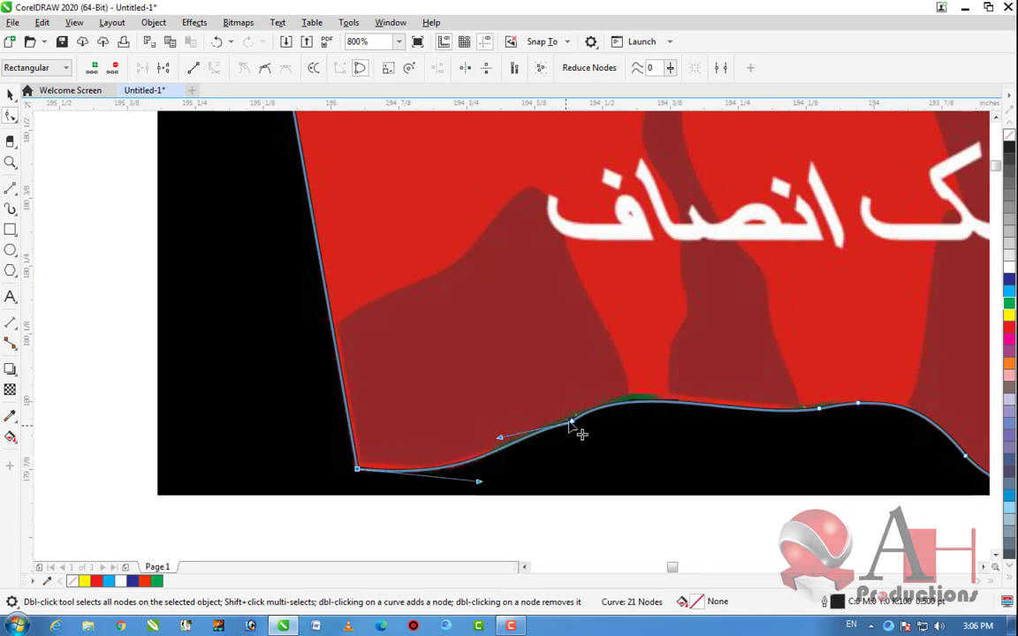
Replace the kinked node on the bottom edge's left slope with one node on either side to smooth the curve
scroll(580, 438, up, 2)
scroll(572, 433, down, 2)
scroll(573, 433, up, 2)
double_click(476, 459)
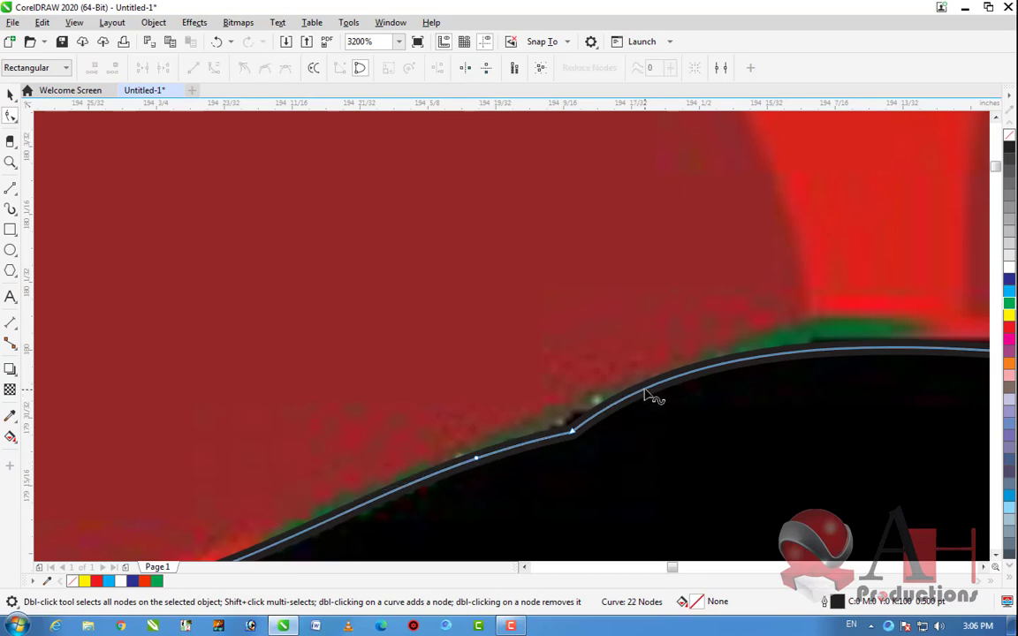
click(641, 401)
click(582, 440)
scroll(584, 436, down, 2)
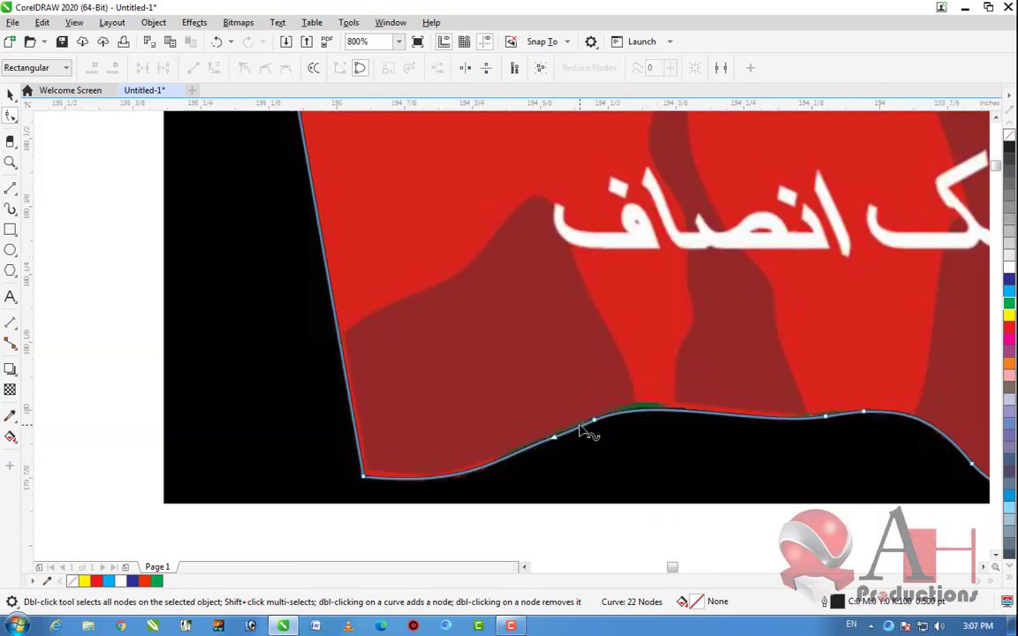
Move the finished outline away from the flag picture to check its shape, and undo the move
scroll(581, 433, down, 4)
click(7, 93)
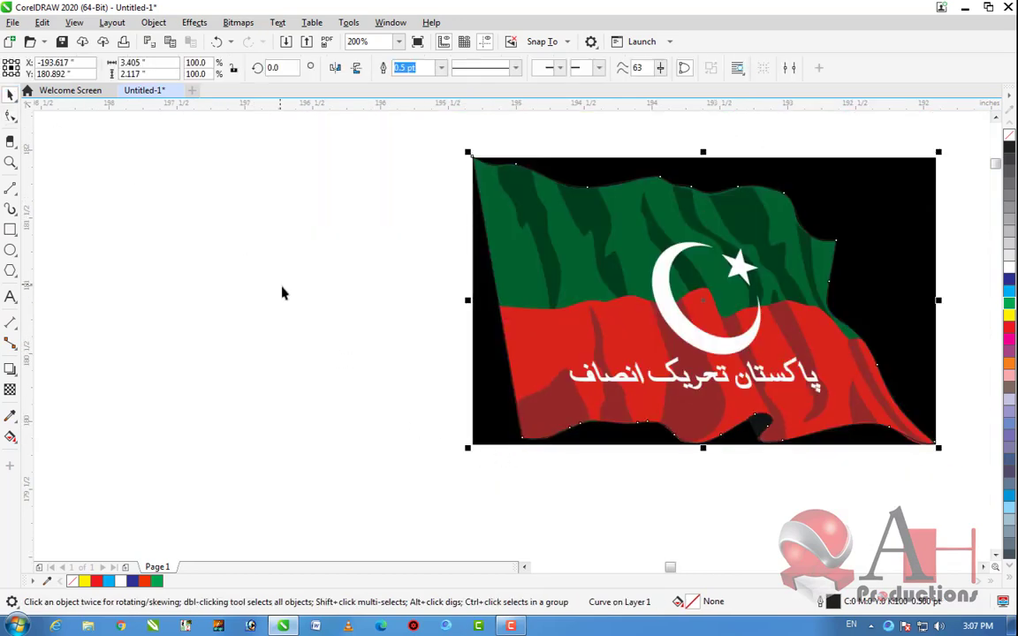
scroll(583, 393, down, 2)
drag(581, 395, 352, 329)
scroll(340, 301, up, 2)
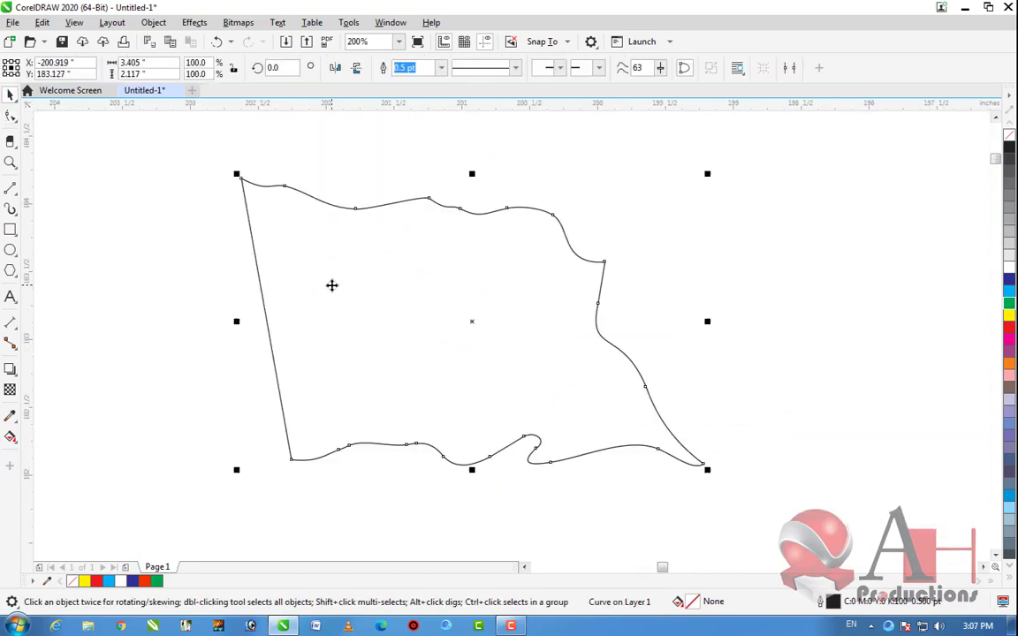
click(832, 427)
scroll(460, 351, down, 2)
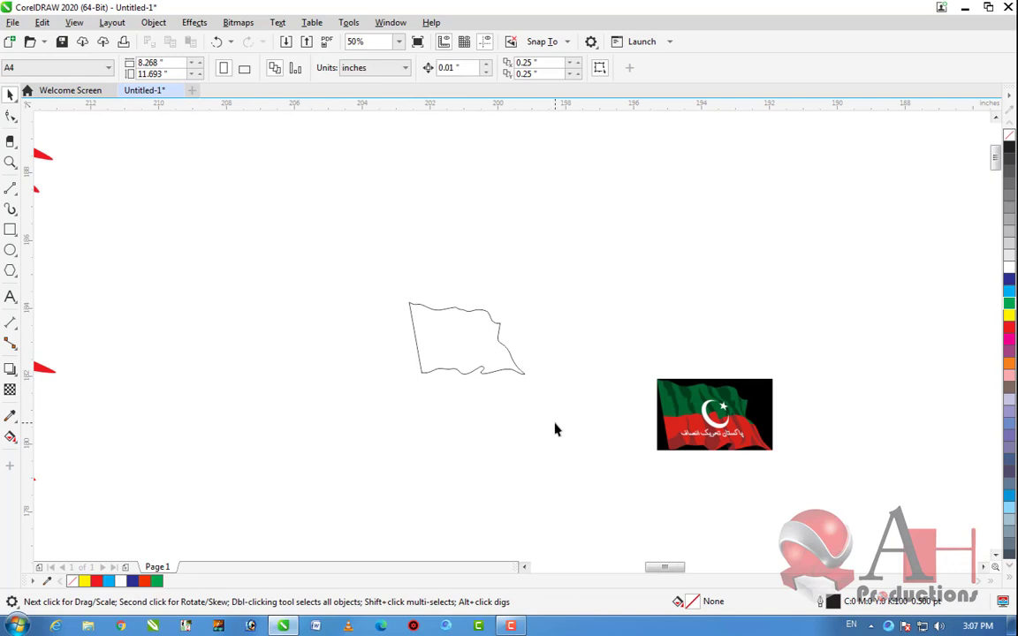
scroll(778, 438, up, 2)
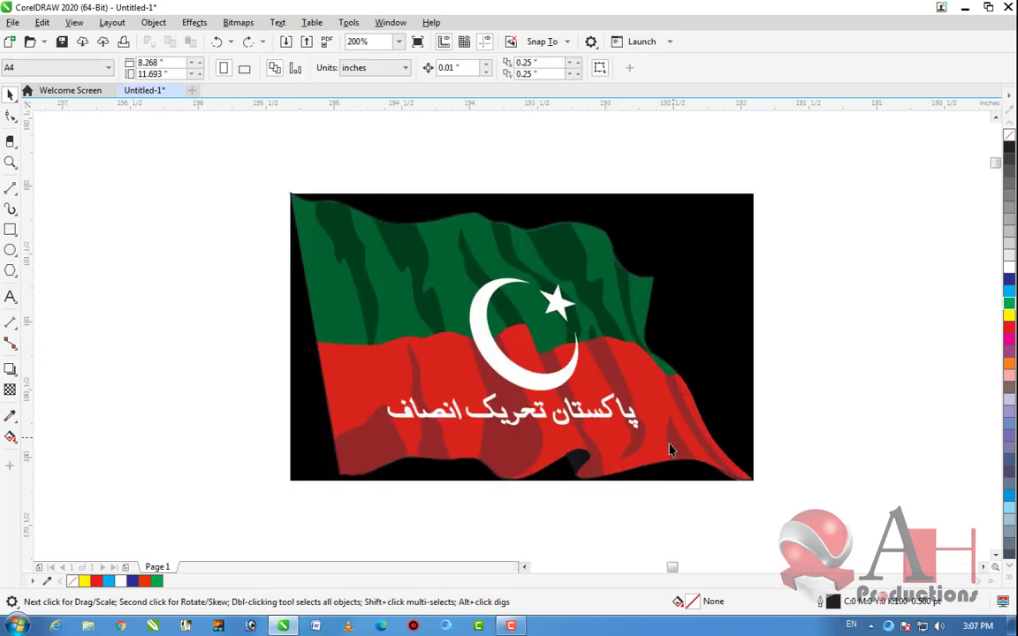
Draw a straight line from the green-red boundary on the flag's left edge to its end on the right edge
click(585, 390)
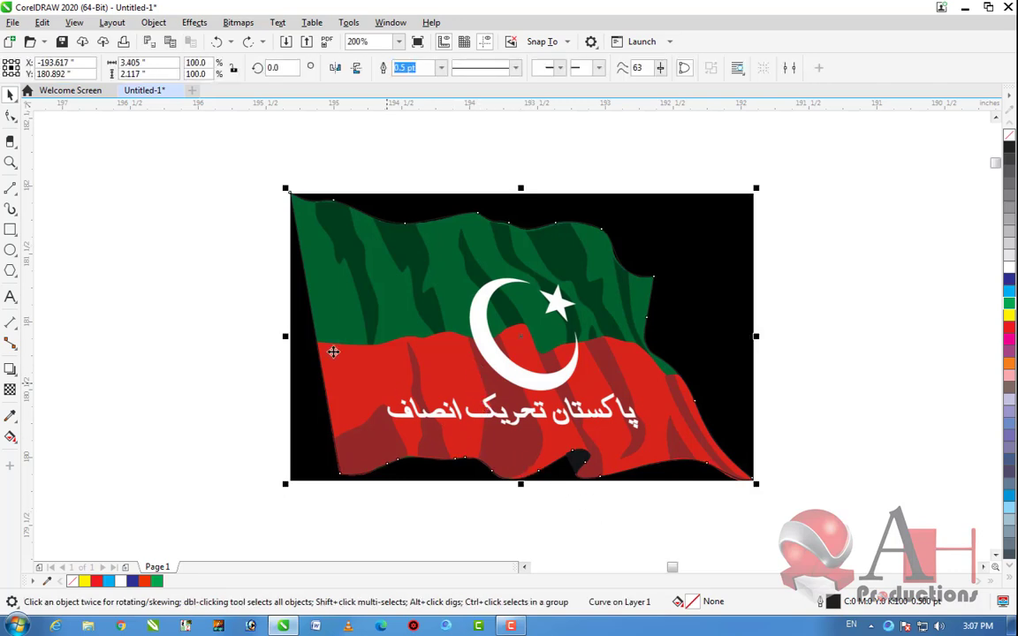
scroll(384, 319, up, 1)
scroll(370, 316, down, 1)
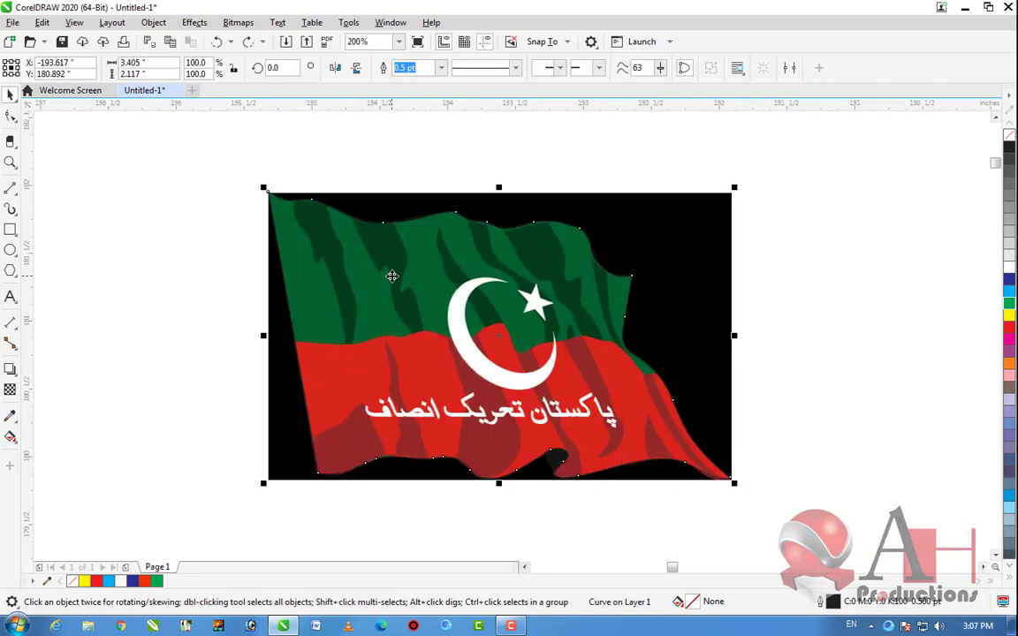
scroll(391, 278, up, 1)
click(10, 188)
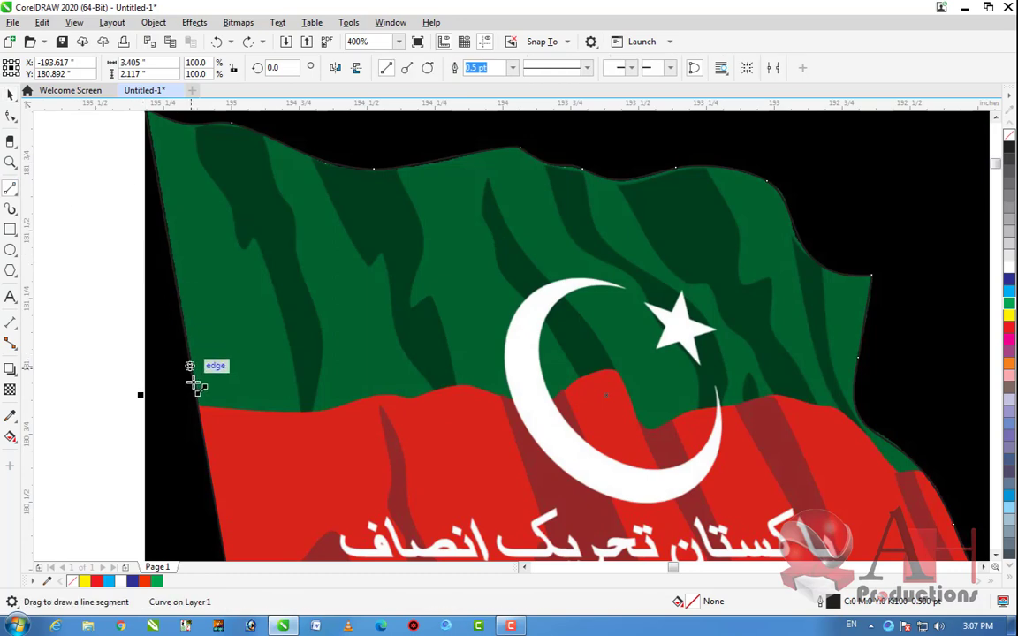
mouse_move(200, 407)
mouse_down()
mouse_move(622, 421)
mouse_move(921, 470)
mouse_up()
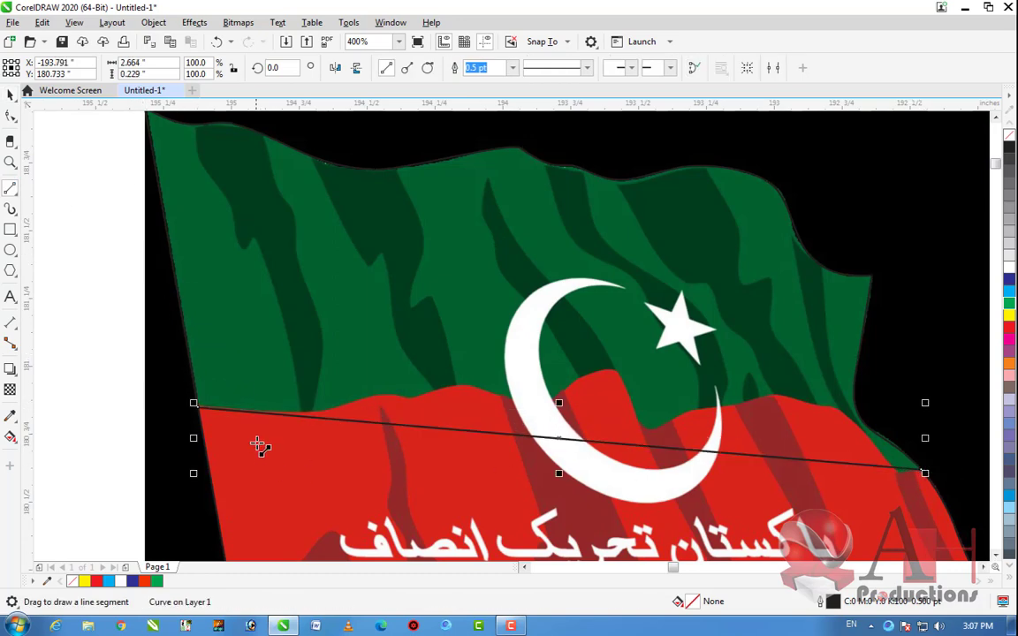
Add three nodes to the dividing line between the flag's left edge and the crescent, placing each on the green-red boundary
scroll(269, 336, down, 1)
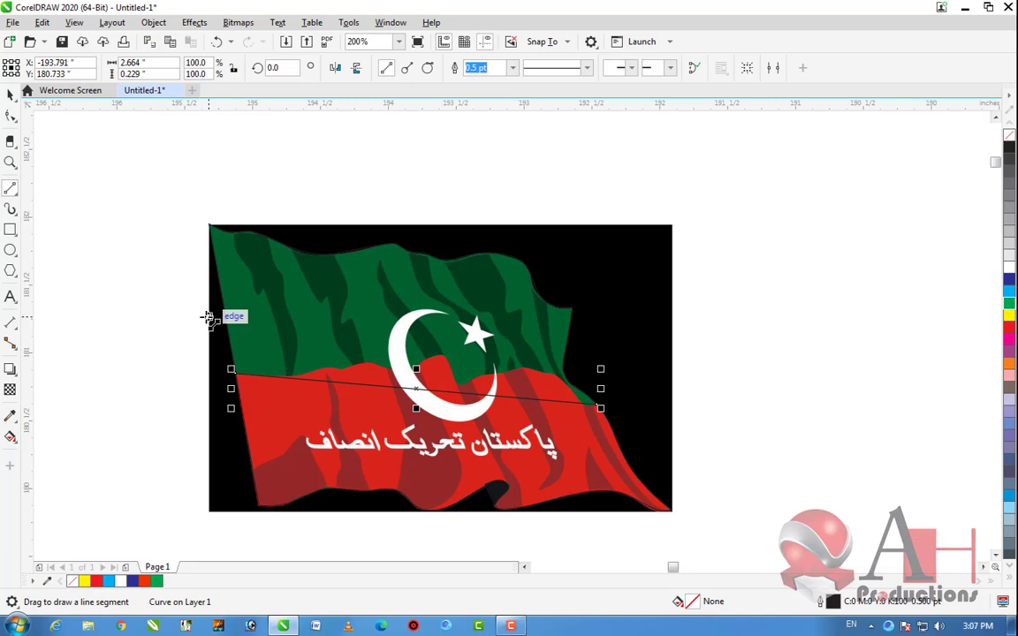
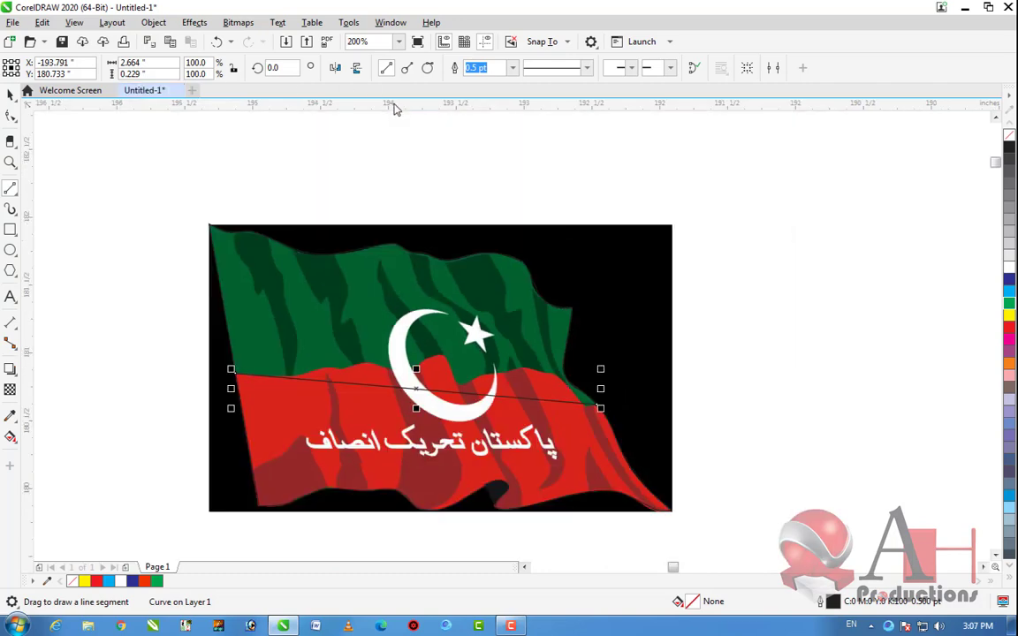
click(11, 115)
scroll(283, 387, up, 2)
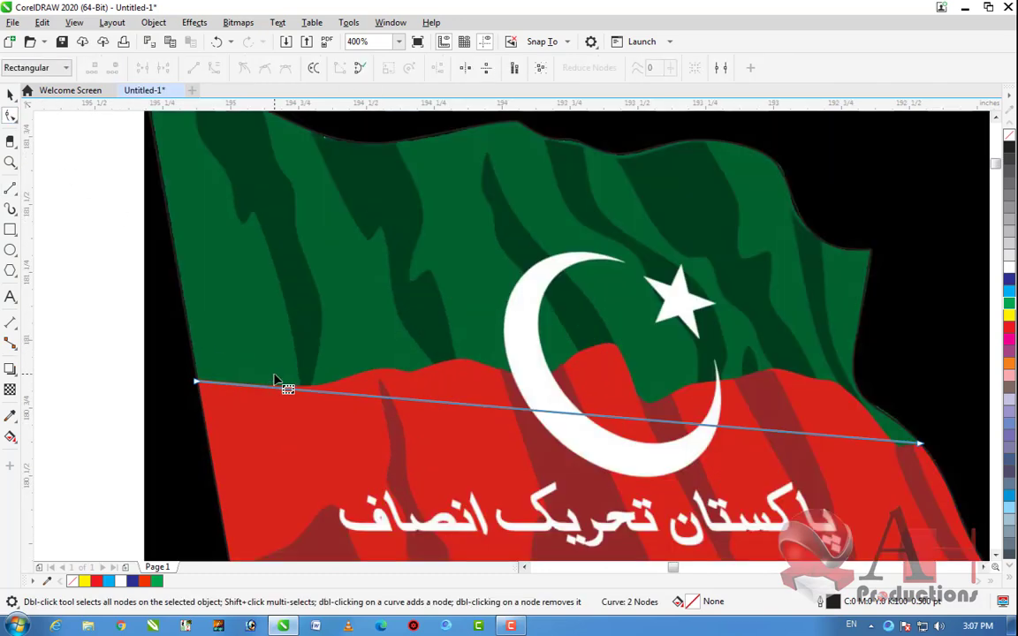
scroll(282, 394, up, 2)
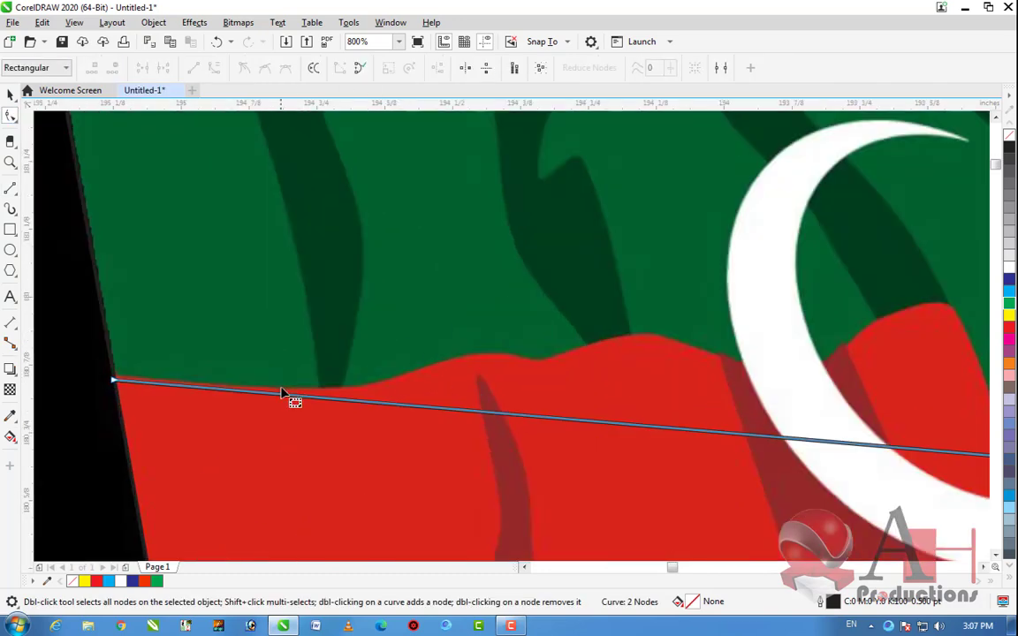
double_click(429, 409)
drag(429, 409, 429, 367)
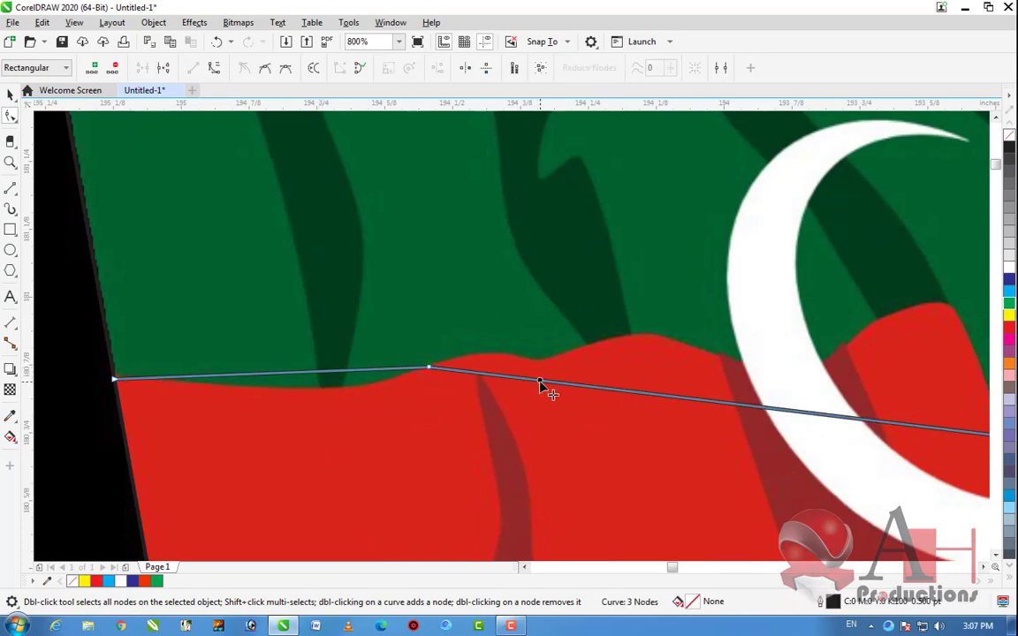
double_click(537, 383)
mouse_move(537, 383)
mouse_down()
mouse_move(550, 362)
mouse_move(538, 363)
mouse_up()
double_click(717, 393)
drag(718, 393, 728, 363)
Add one node where the boundary meets the crescent's inner edge and one on either side of the green dip inside it
scroll(751, 358, down, 2)
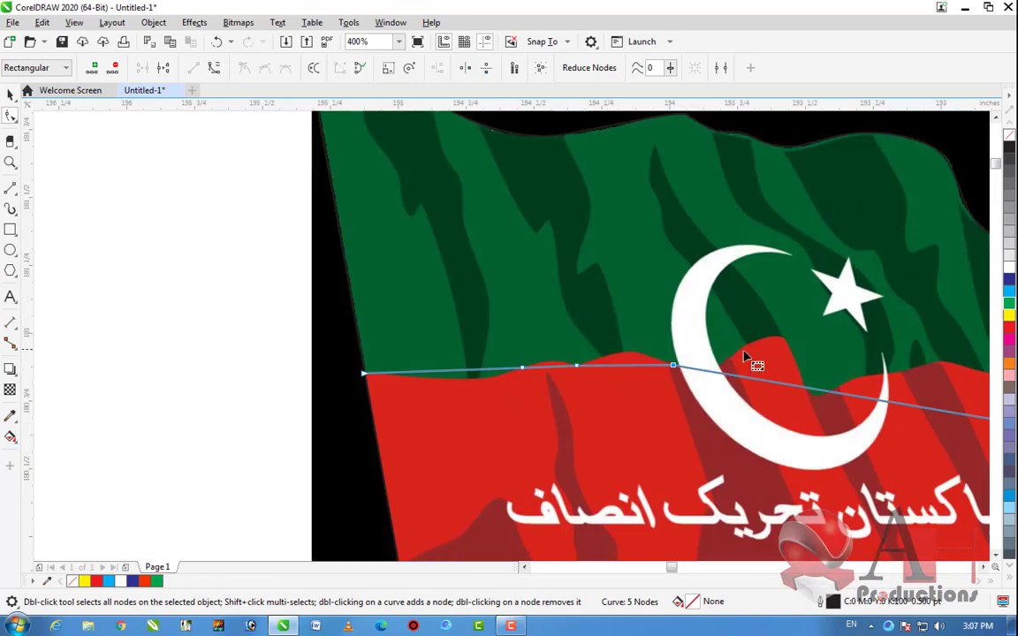
scroll(742, 367, up, 2)
double_click(757, 402)
drag(758, 402, 686, 378)
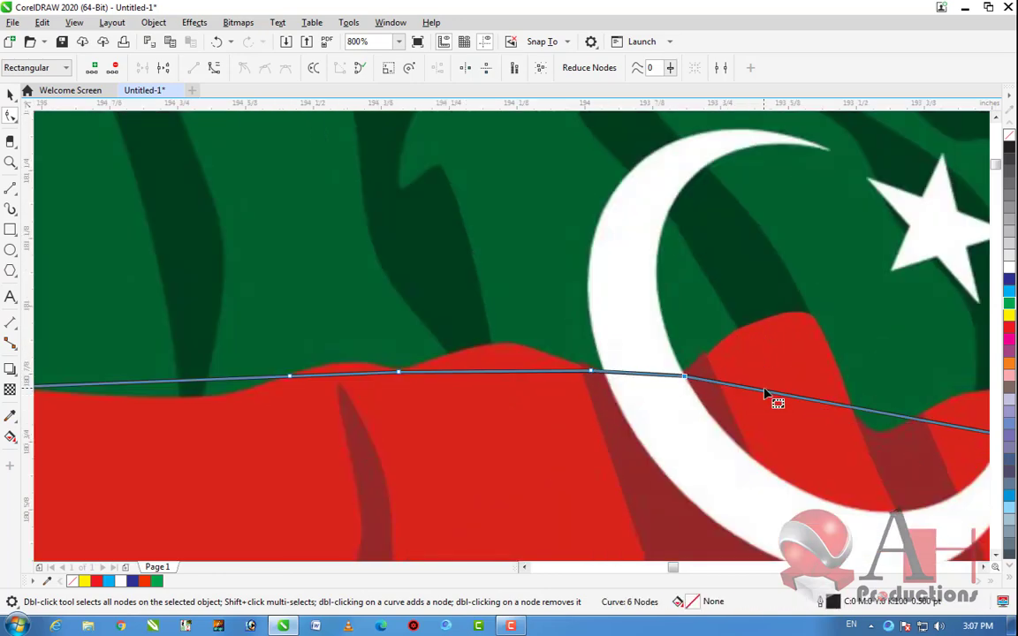
double_click(854, 414)
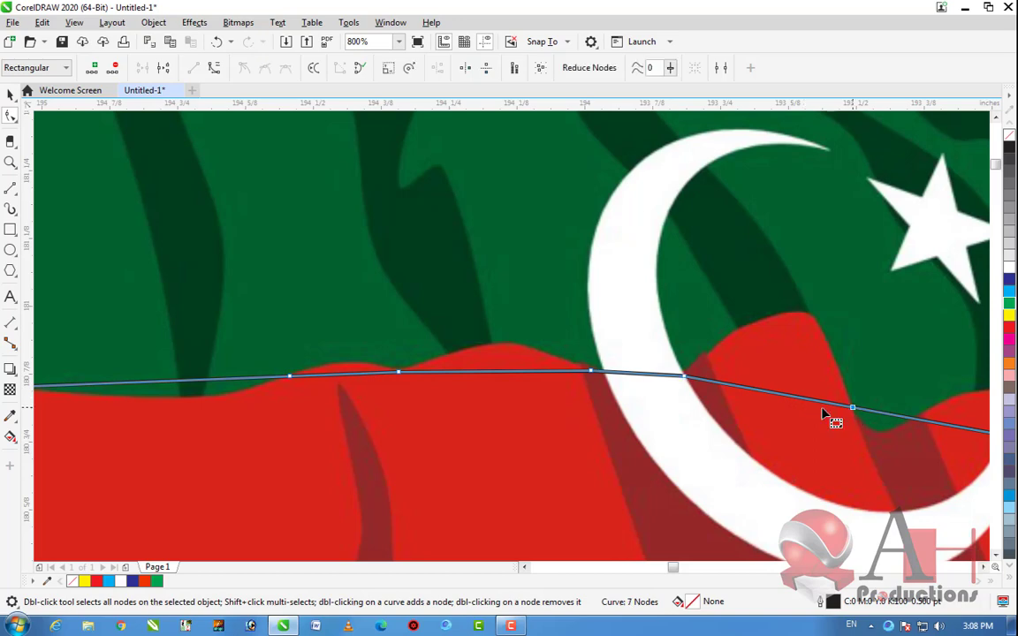
scroll(707, 394, down, 2)
scroll(732, 399, up, 2)
double_click(697, 389)
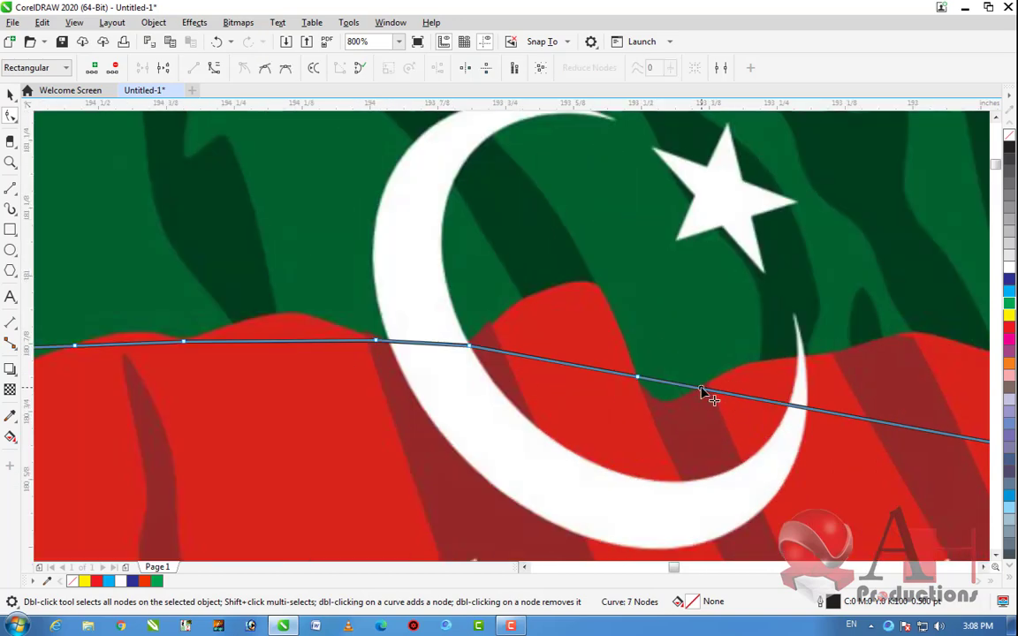
Add two nodes to the dividing line beyond the crescent's tip, placing them on the boundary on either side of the red crest
scroll(696, 390, down, 2)
scroll(716, 375, up, 2)
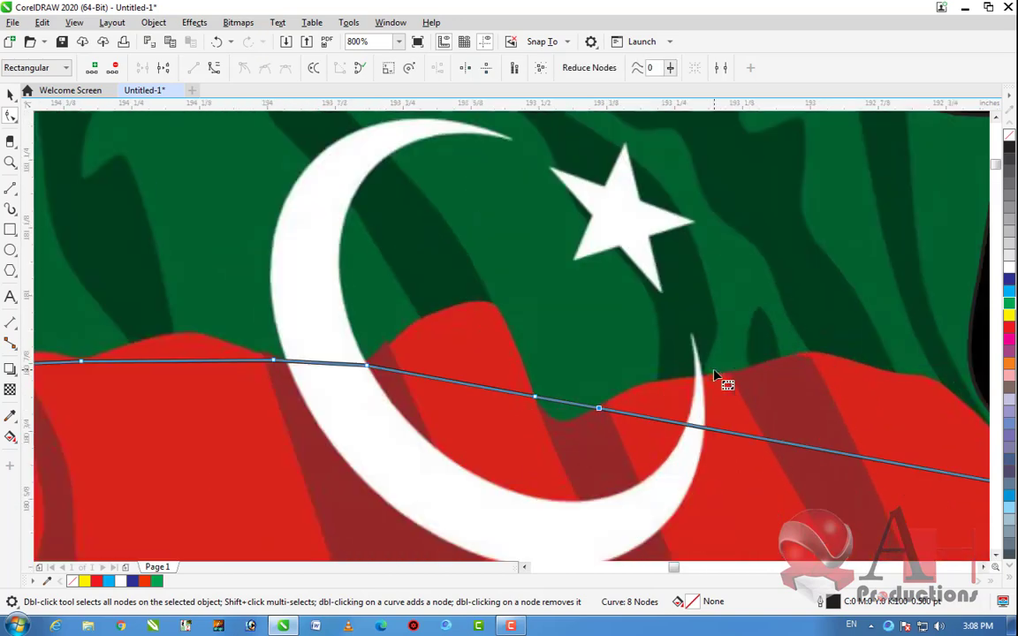
click(712, 426)
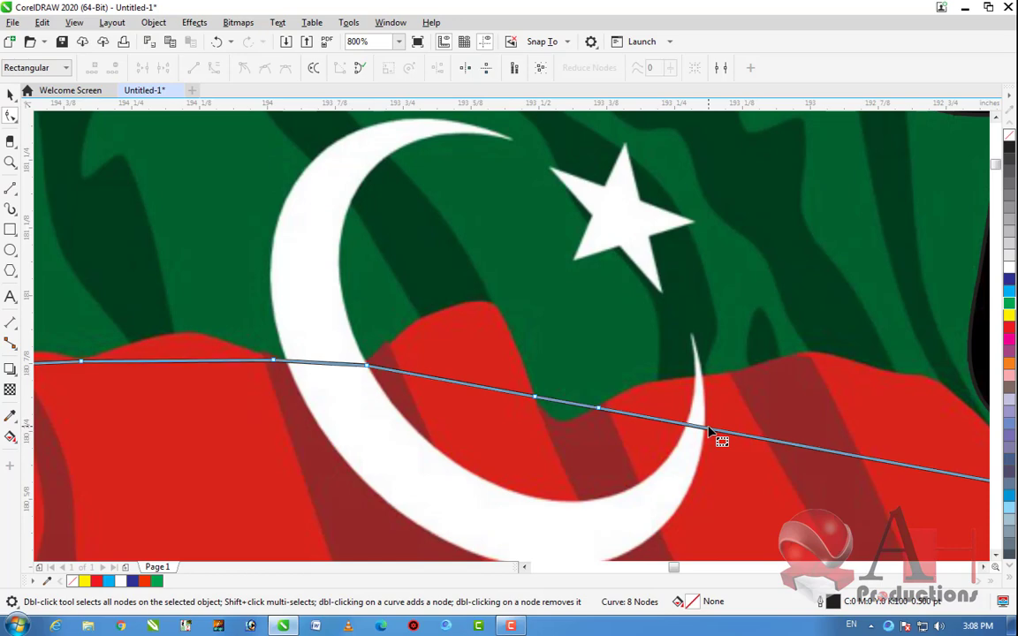
double_click(759, 438)
drag(759, 438, 732, 374)
scroll(677, 383, down, 3)
scroll(730, 395, up, 3)
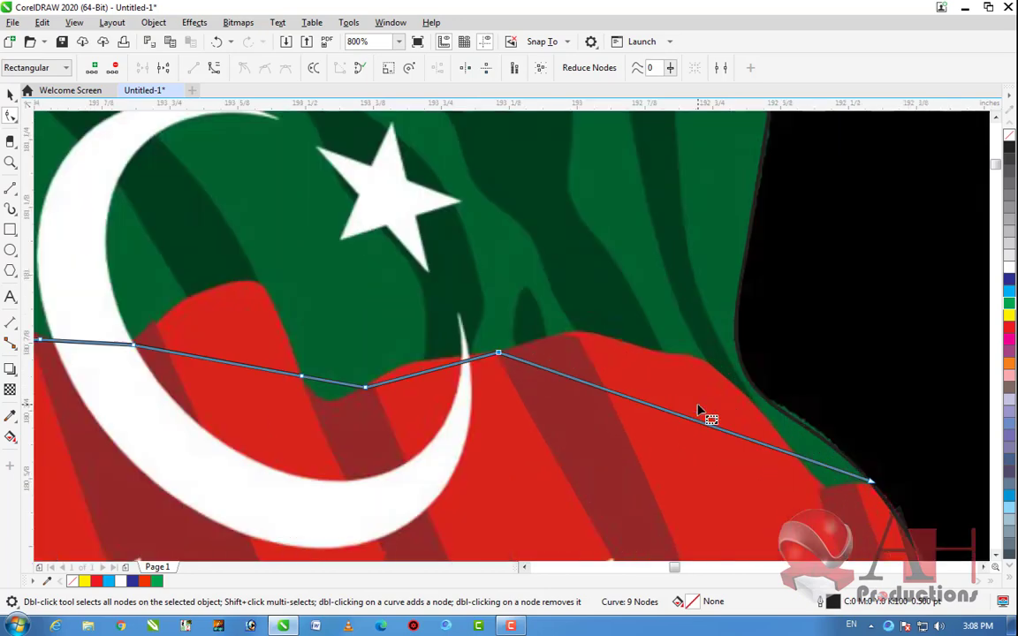
scroll(624, 382, up, 2)
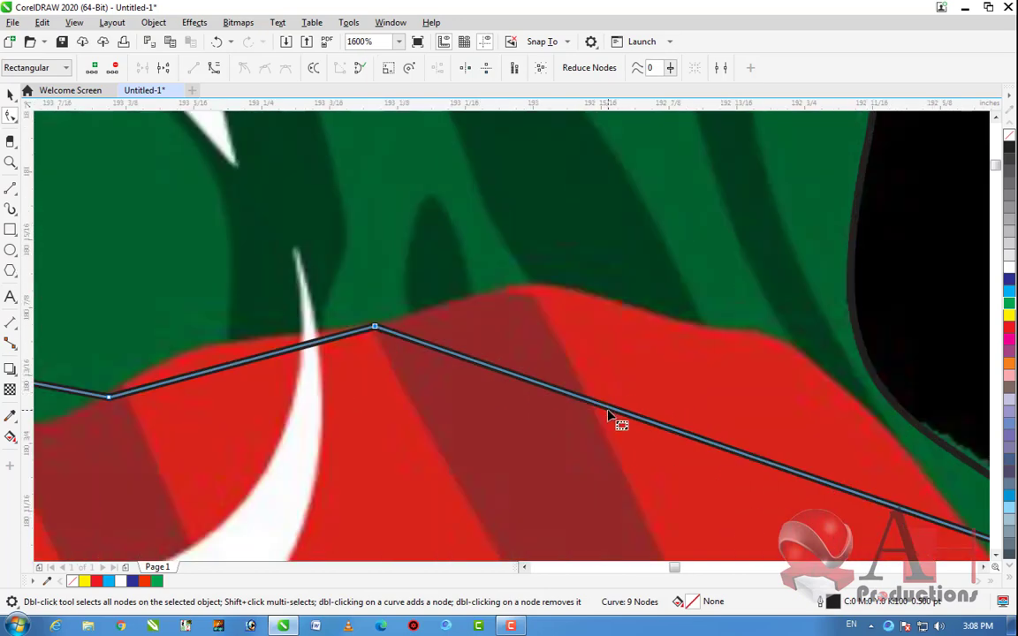
drag(610, 411, 641, 311)
scroll(642, 313, down, 2)
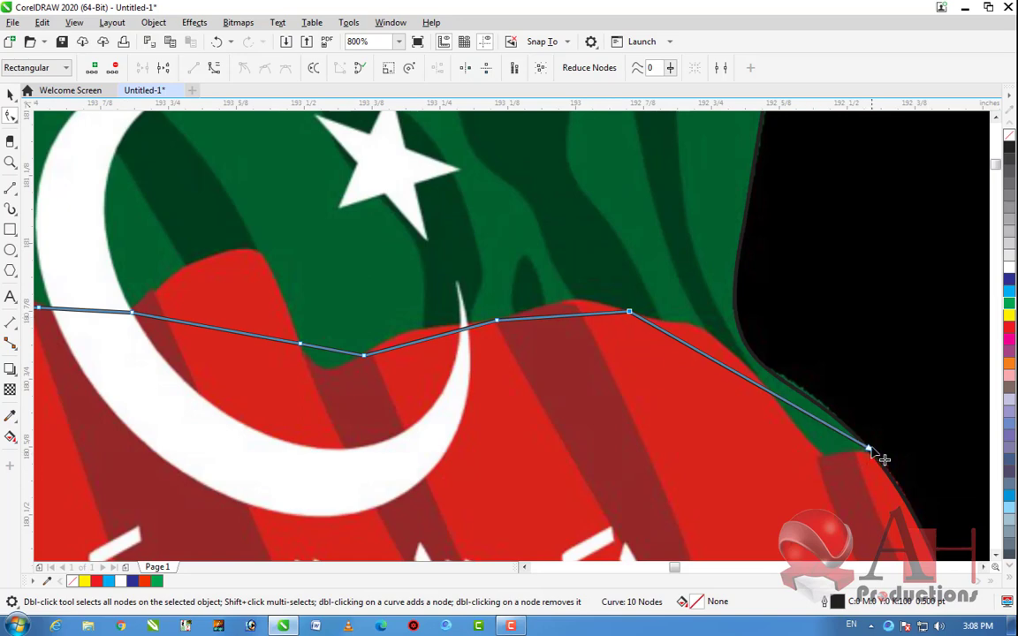
Add two nodes near the line's right end, following the boundary down the slope to the base of the narrow green tip
scroll(777, 383, up, 2)
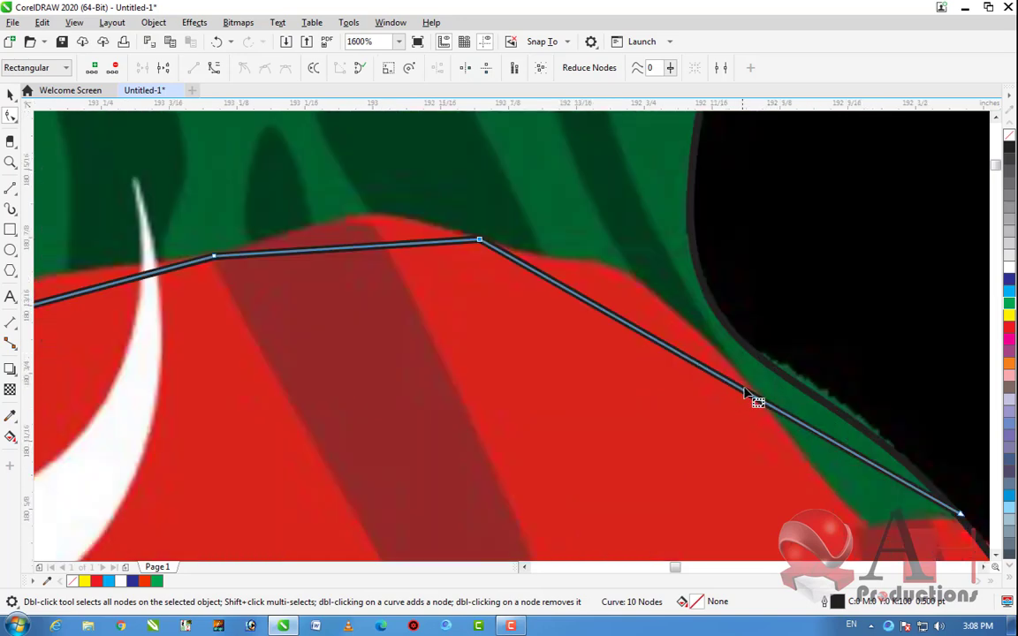
double_click(757, 402)
scroll(746, 404, down, 2)
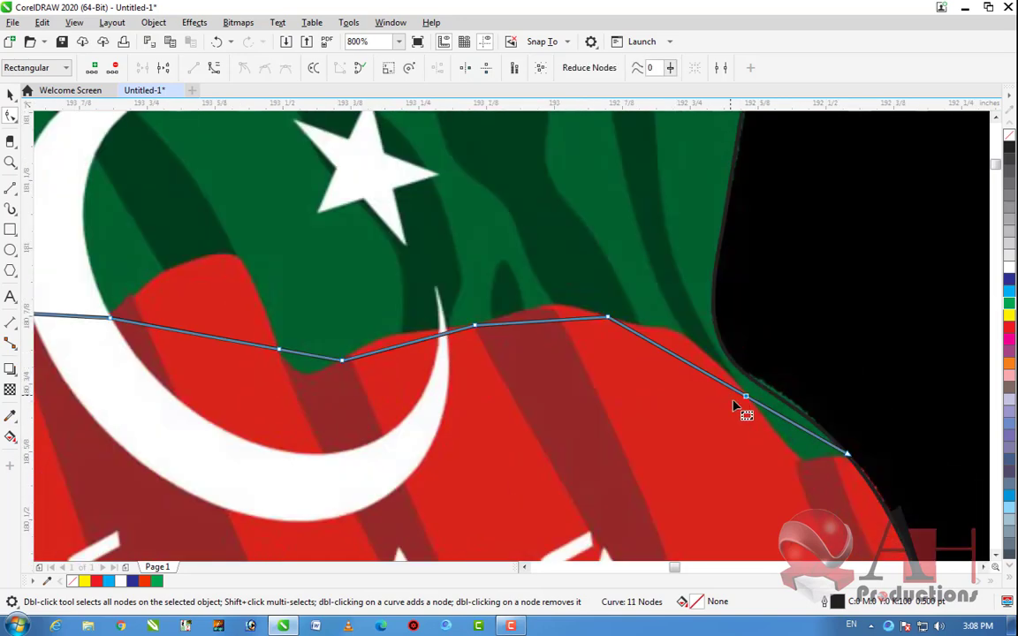
scroll(795, 433, up, 2)
drag(774, 382, 800, 459)
scroll(857, 459, down, 2)
scroll(865, 486, down, 2)
scroll(816, 475, up, 2)
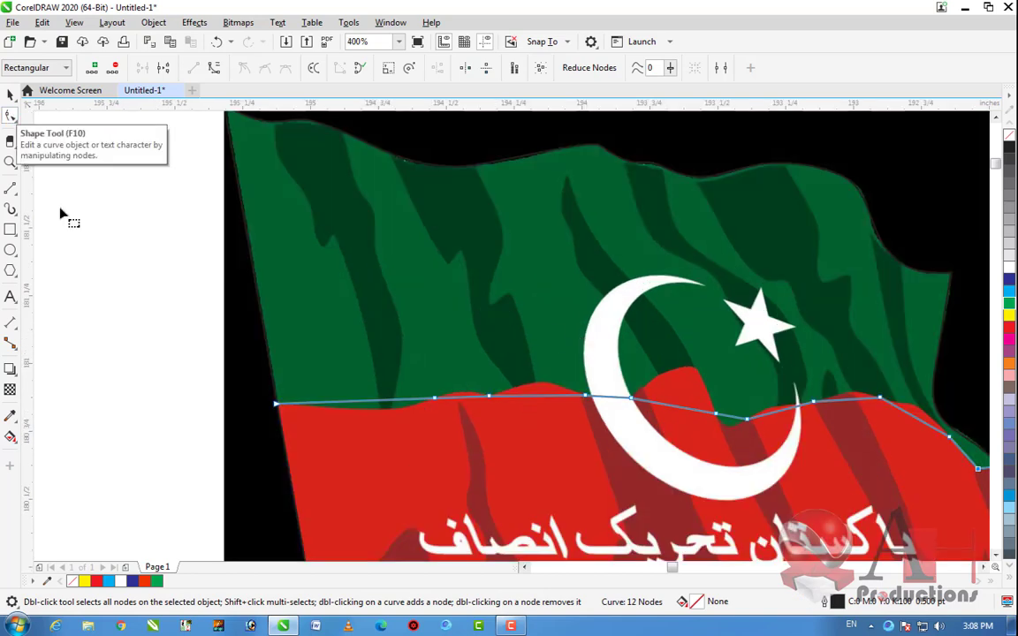
Convert the dividing line's first segment at the flag's left edge to a curve and bend it down along the boundary
scroll(268, 400, up, 1)
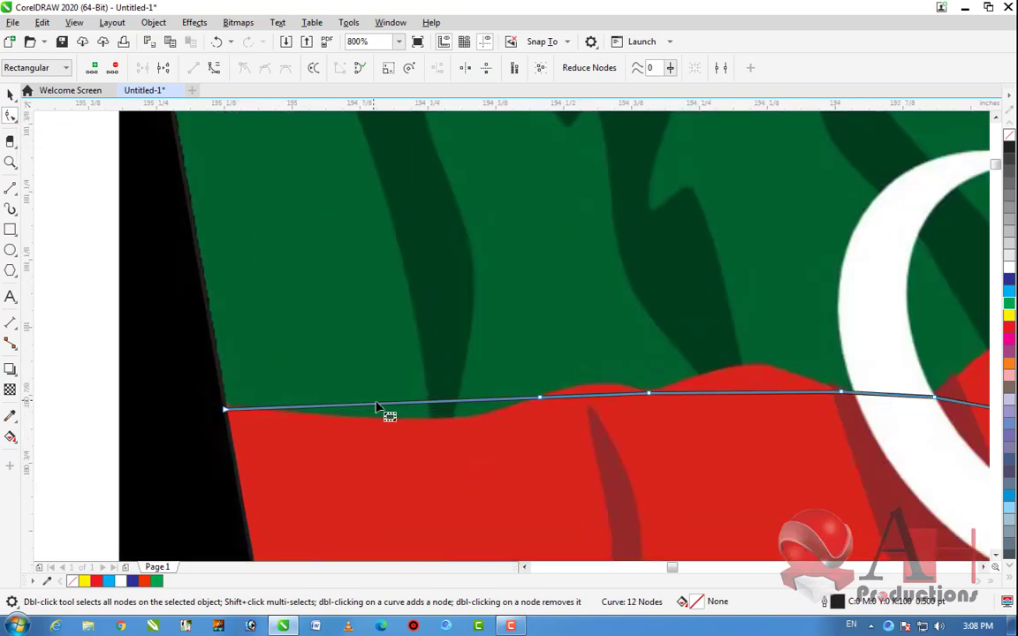
click(213, 69)
scroll(376, 413, up, 1)
drag(498, 399, 477, 474)
scroll(481, 375, down, 2)
scroll(418, 378, up, 1)
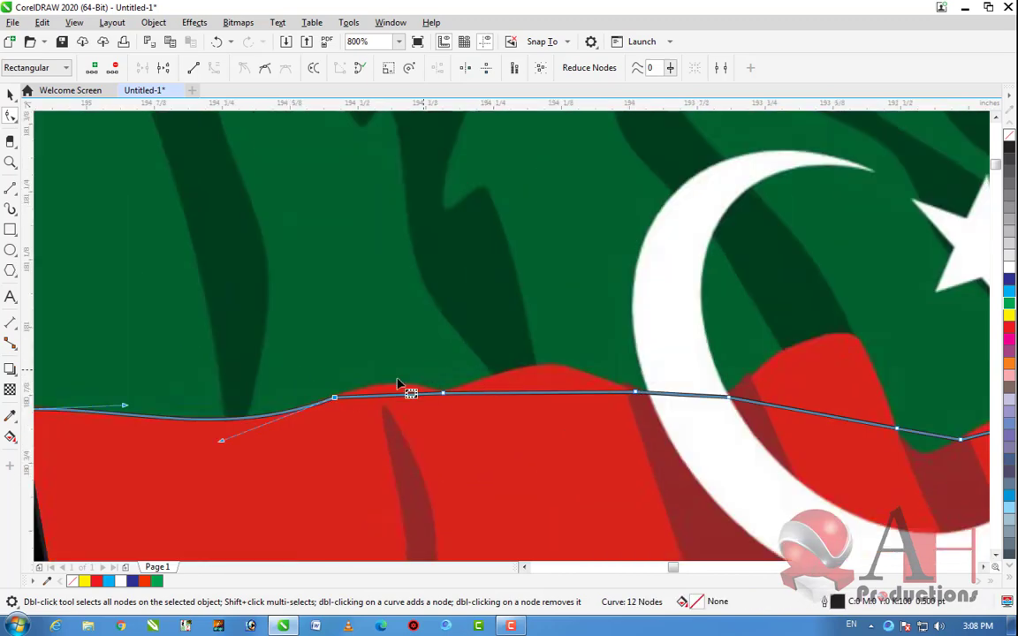
Convert the second segment to a curve and bend it up over the small red hump
scroll(420, 380, up, 1)
click(455, 405)
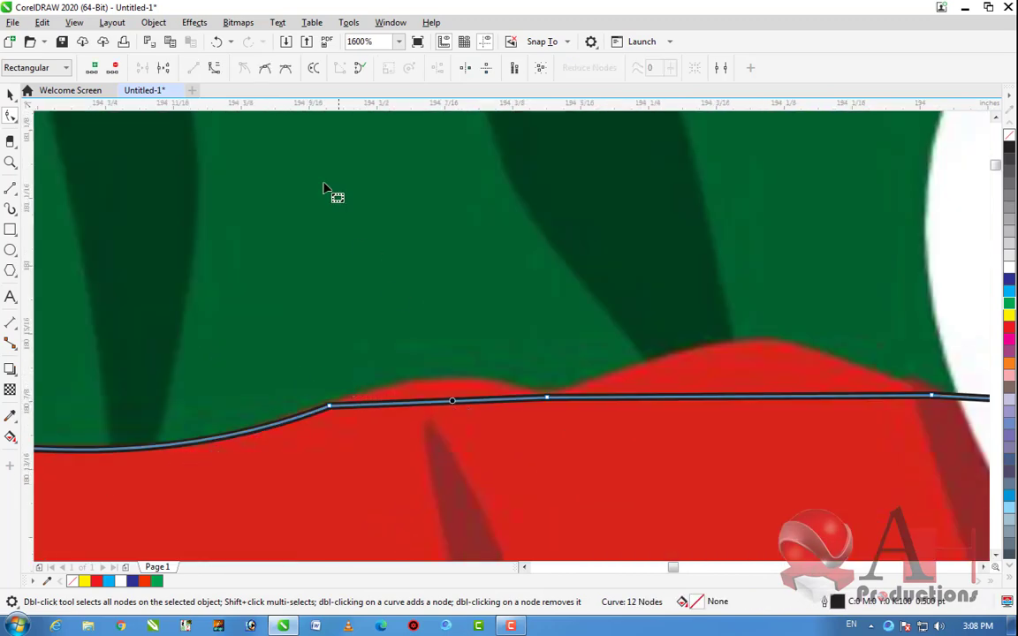
drag(432, 398, 437, 382)
Try deleting the node between the first two curved segments, and undo the deletion
click(334, 410)
key(Delete)
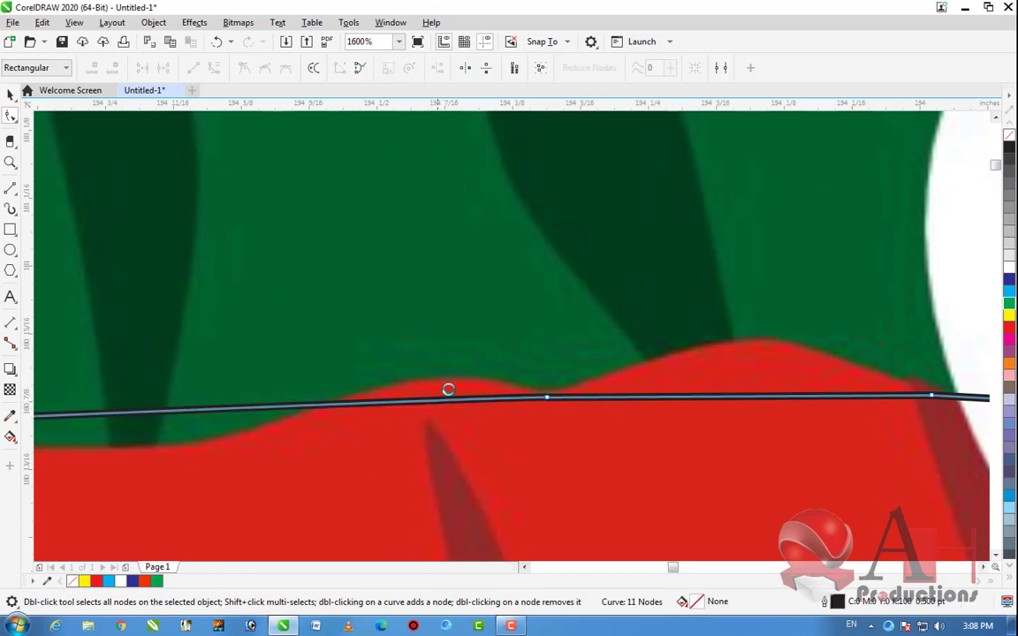
scroll(372, 393, down, 1)
key(ctrl+z)
scroll(380, 402, up, 1)
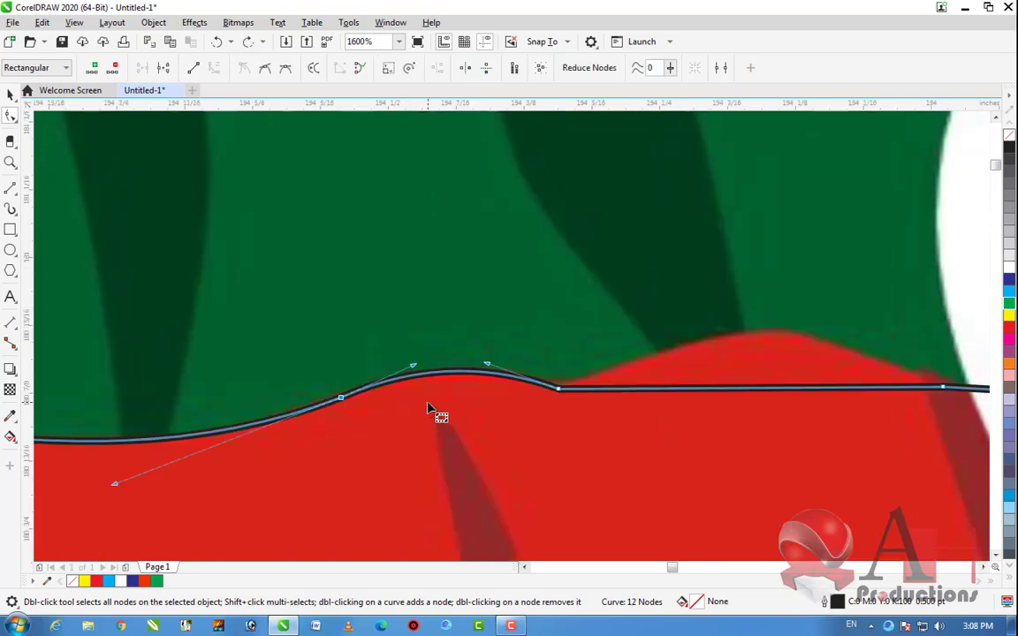
Convert the third segment to a curve and bend it up over the red hump just left of the crescent
scroll(669, 381, down, 1)
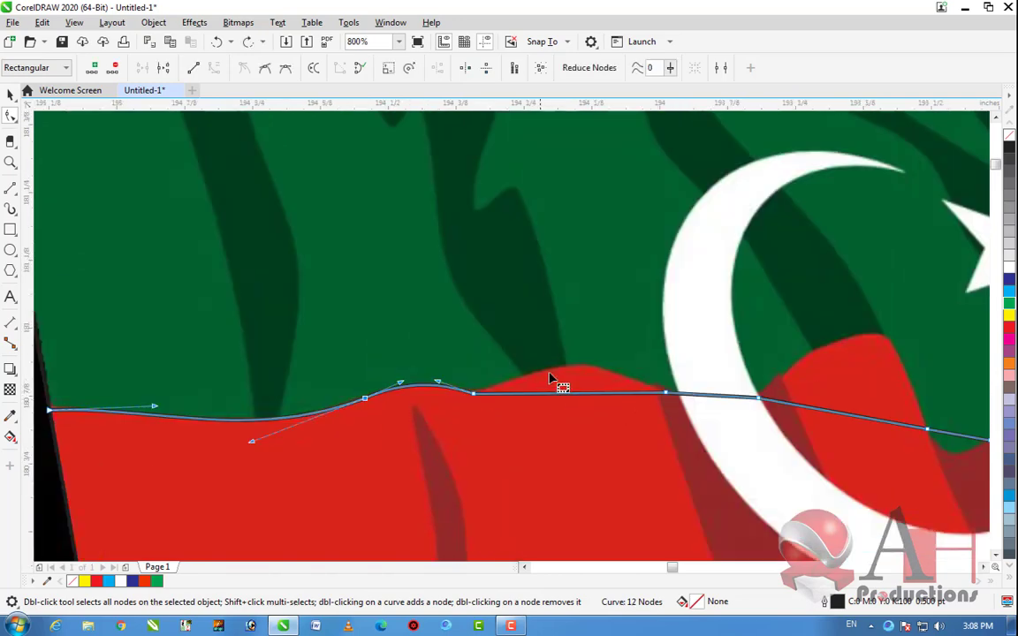
scroll(547, 387, up, 1)
click(547, 427)
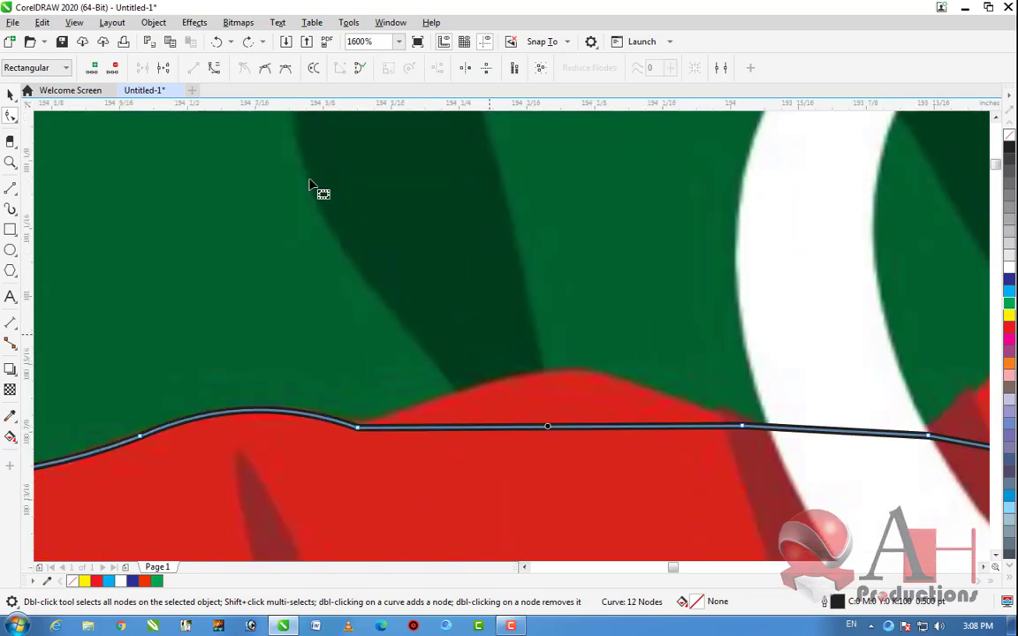
click(216, 70)
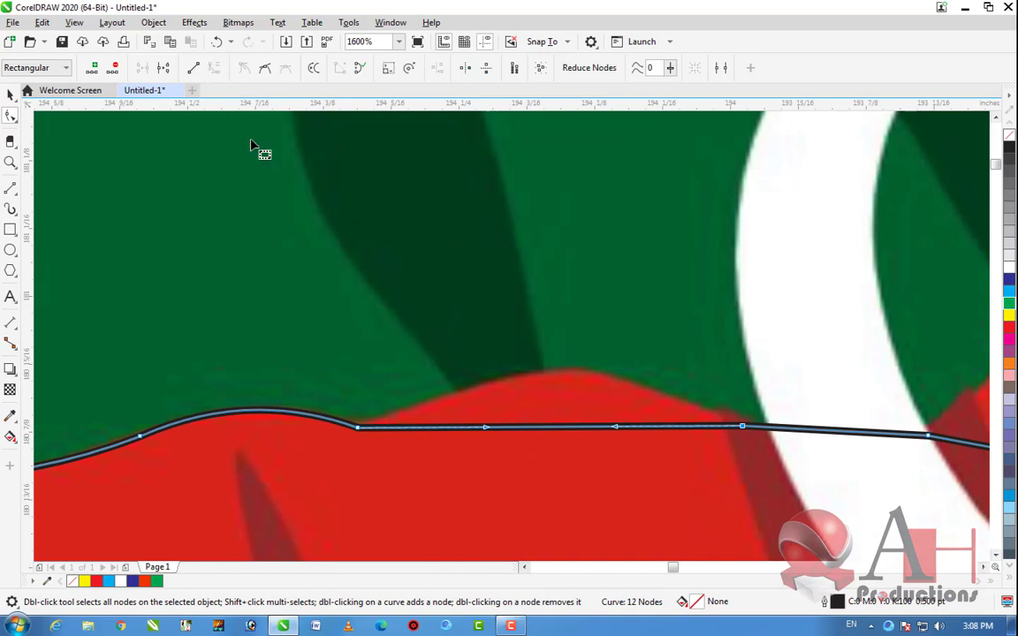
click(554, 427)
drag(555, 430, 561, 373)
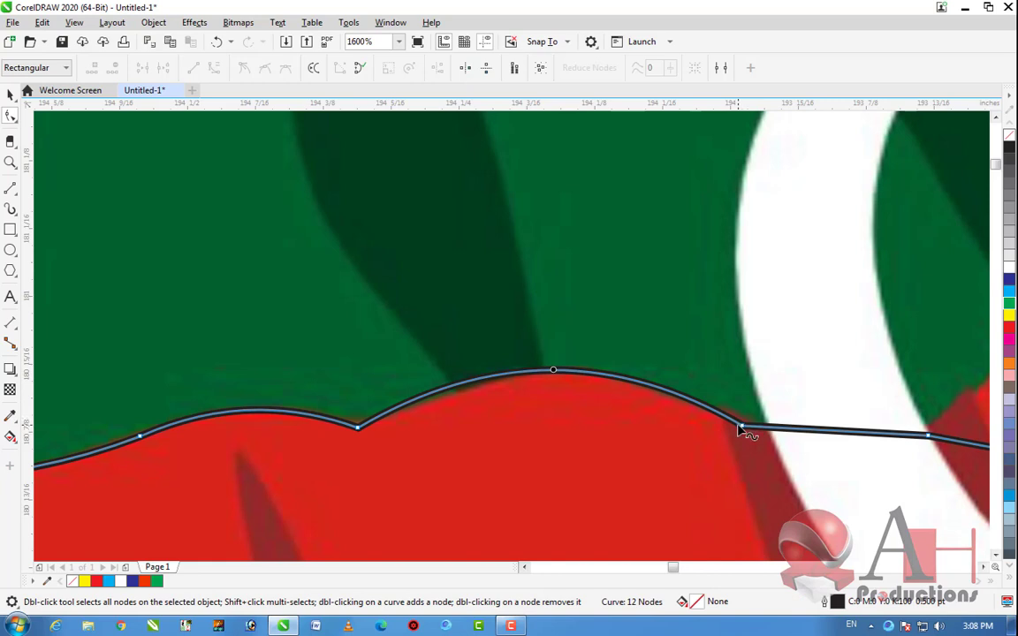
Adjust both curve handles of the third segment so it matches the red hump's outline left of the crescent
click(741, 428)
drag(612, 351, 604, 363)
drag(491, 374, 490, 381)
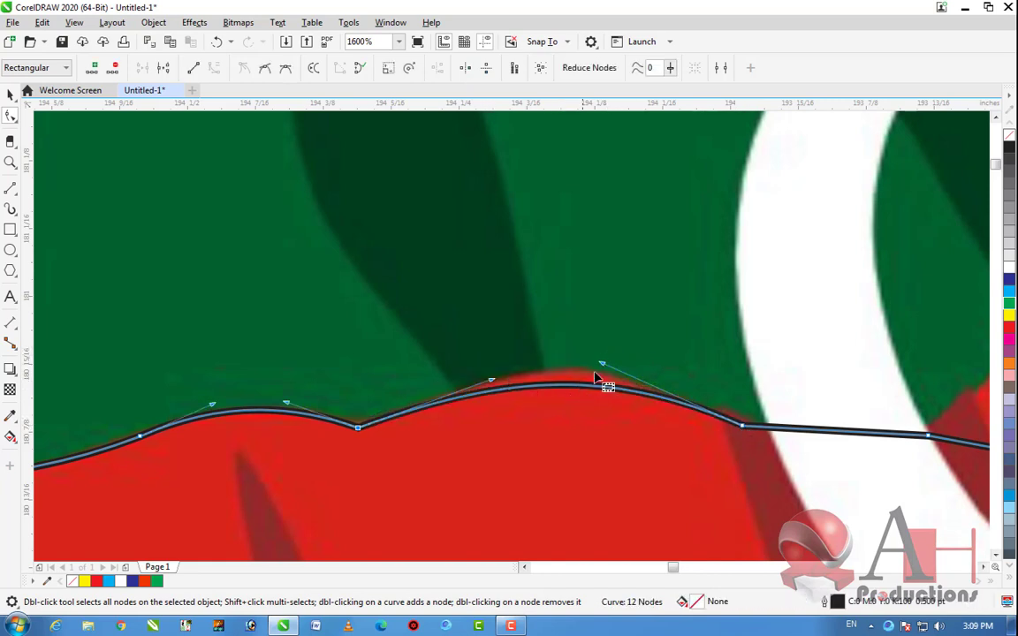
drag(606, 373, 566, 329)
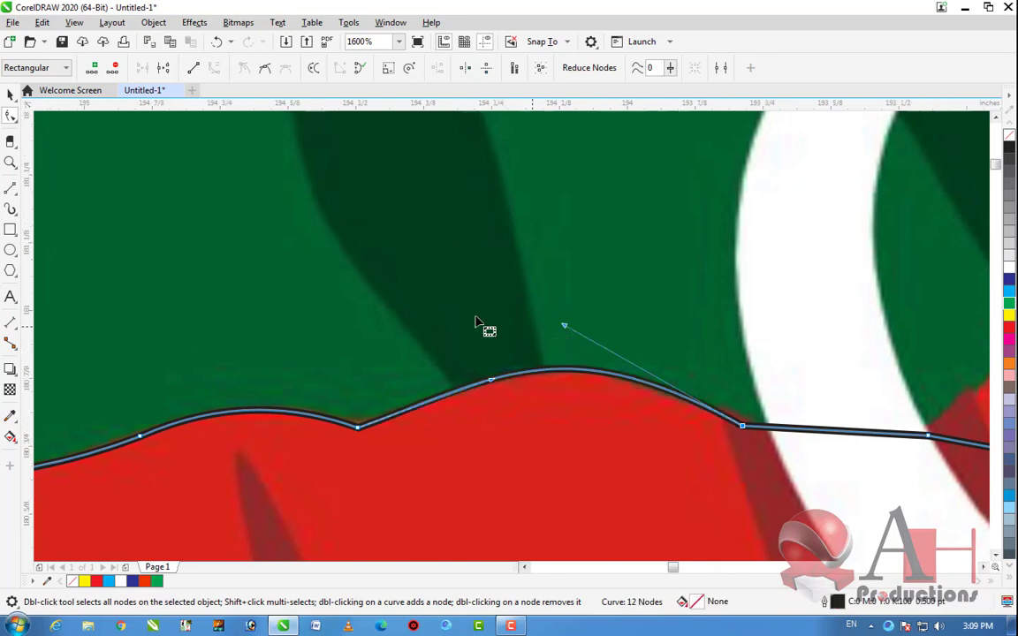
Convert the segment crossing the crescent's left arm to a curve and bend it slightly downward
scroll(549, 327, down, 2)
scroll(649, 347, up, 2)
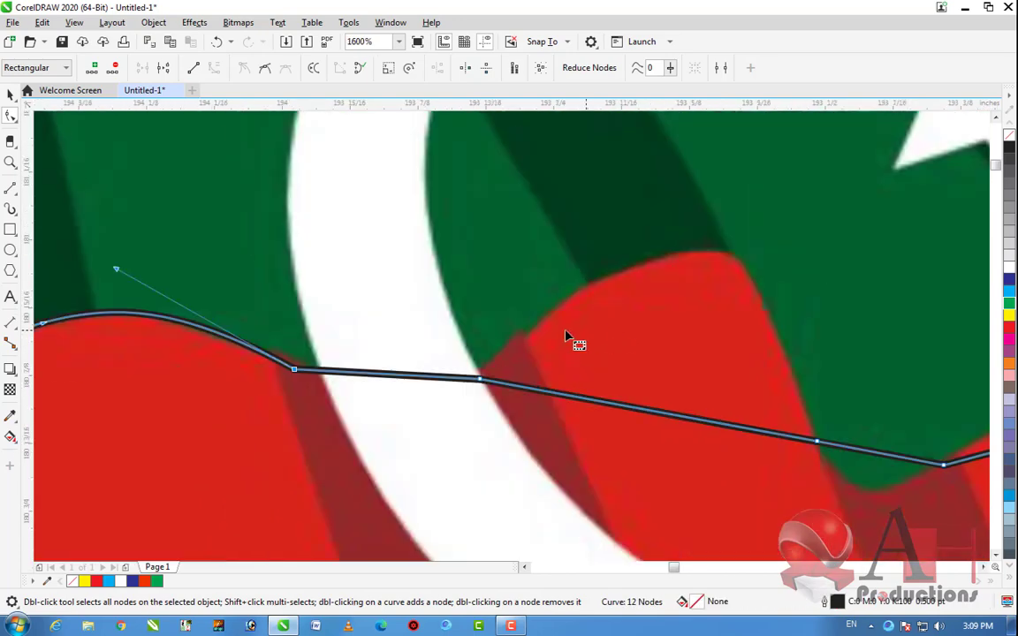
click(406, 375)
click(213, 69)
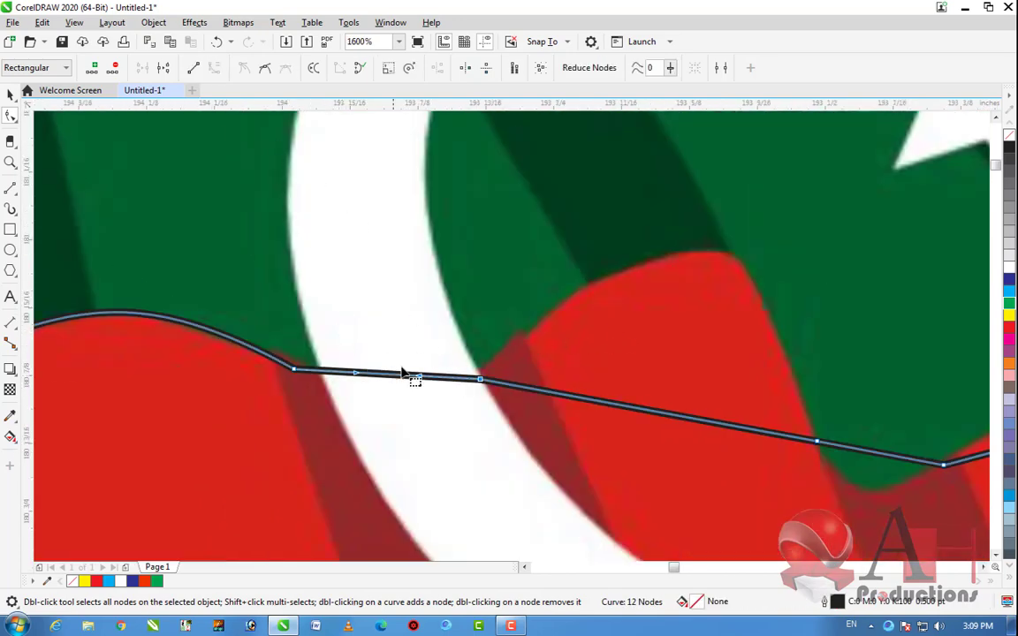
click(396, 376)
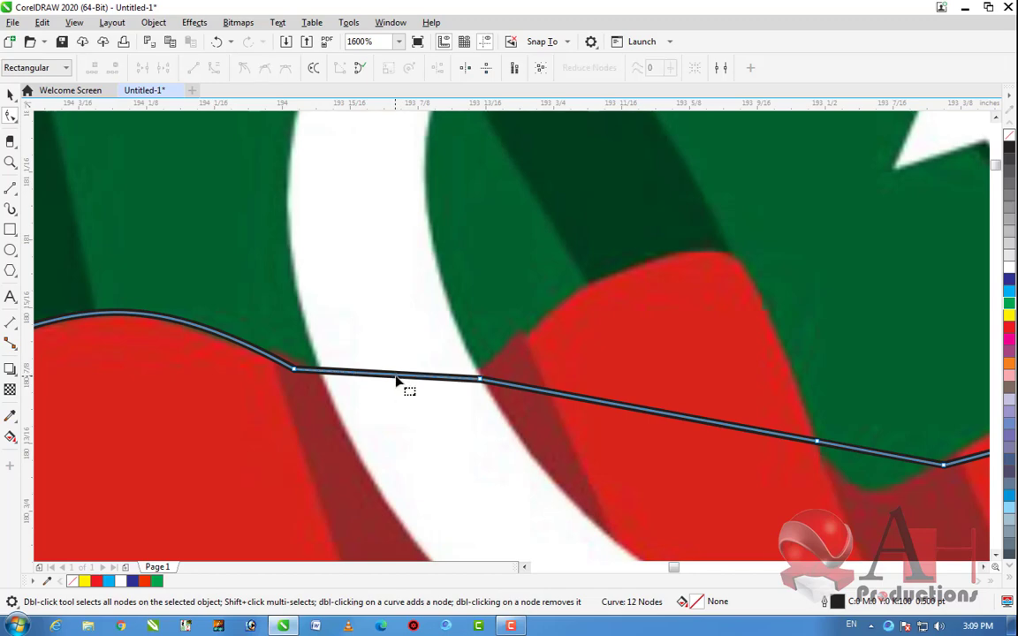
drag(393, 378, 399, 400)
Add a node at the upper-right corner of the red hump inside the crescent and curve the segment leading up to it
scroll(446, 393, down, 2)
scroll(460, 354, up, 2)
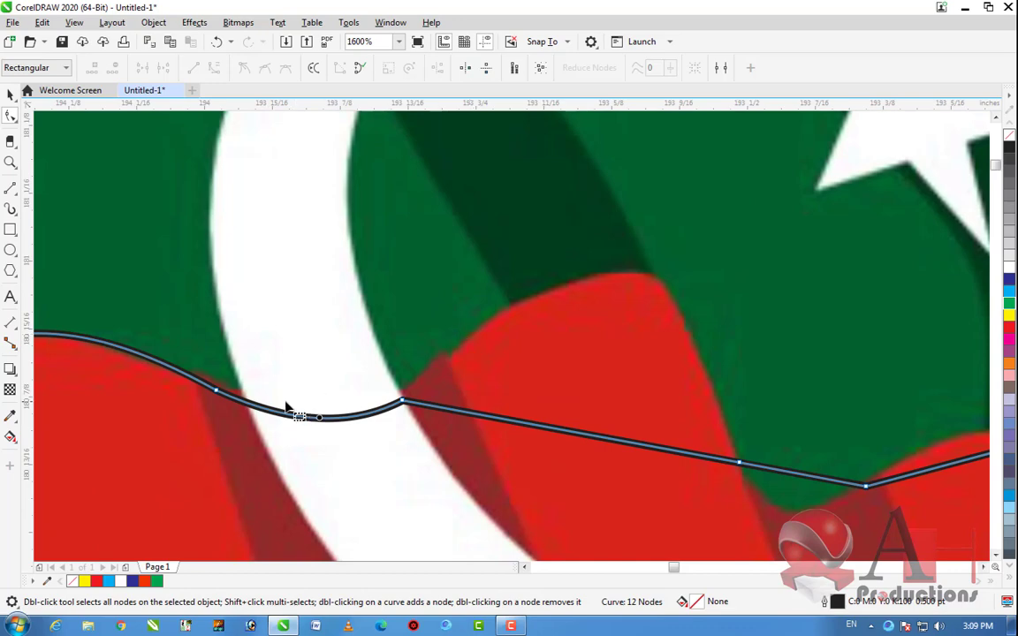
click(556, 435)
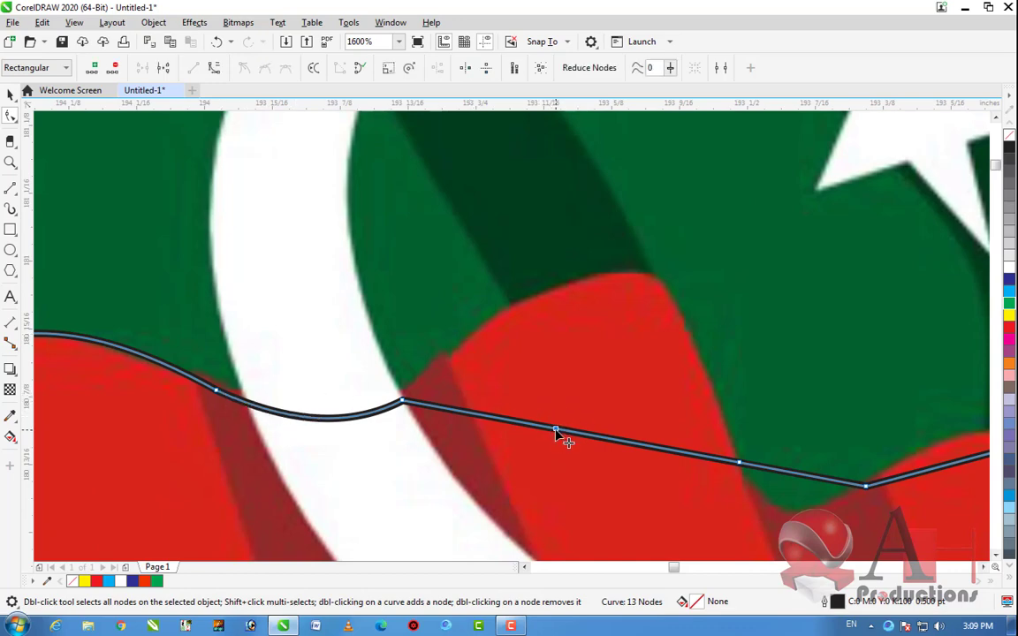
drag(557, 433, 650, 281)
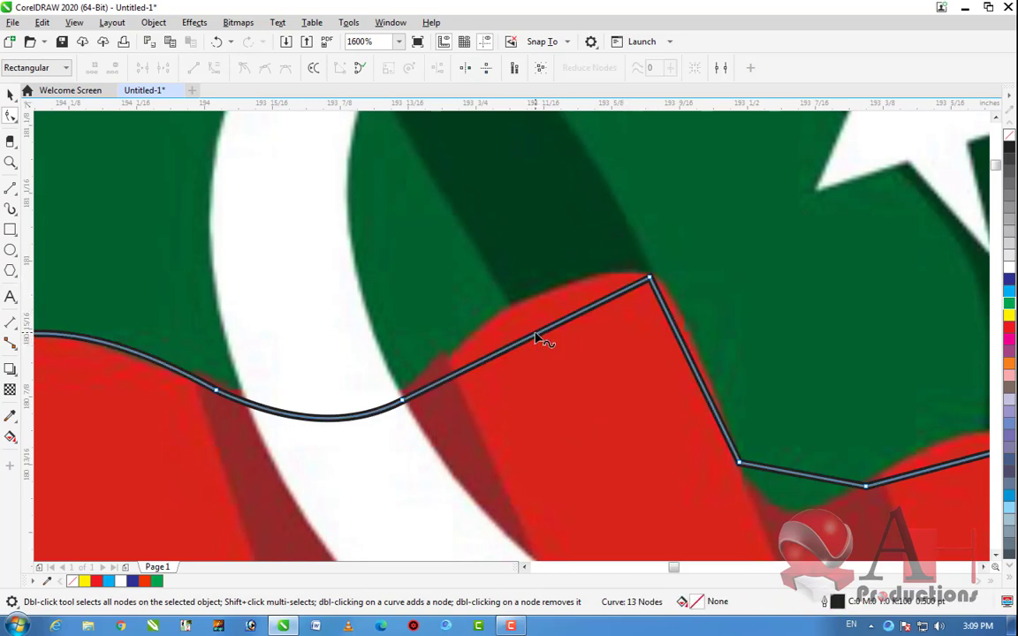
click(531, 337)
drag(530, 338, 530, 298)
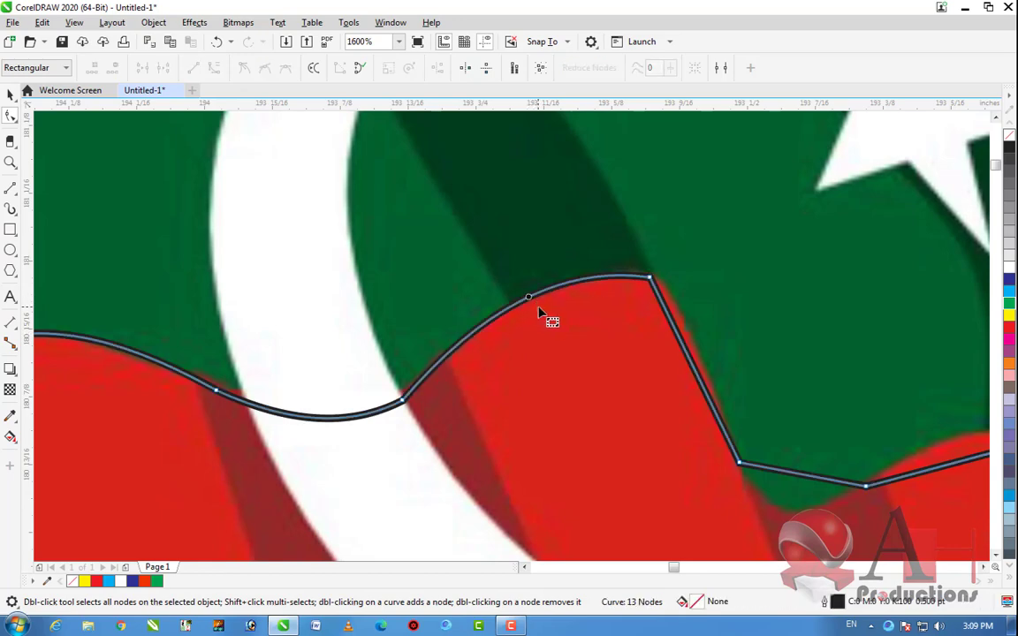
Undo the last bend and reshape that segment with both curve handles to follow the red hump inside the crescent
key(ctrl+z)
click(649, 280)
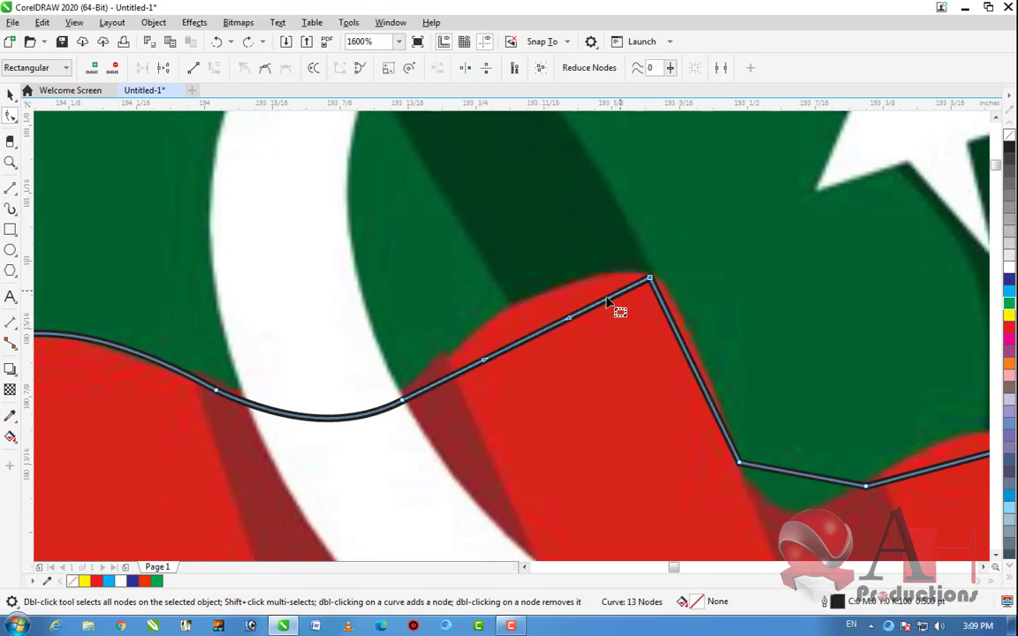
scroll(573, 323, up, 1)
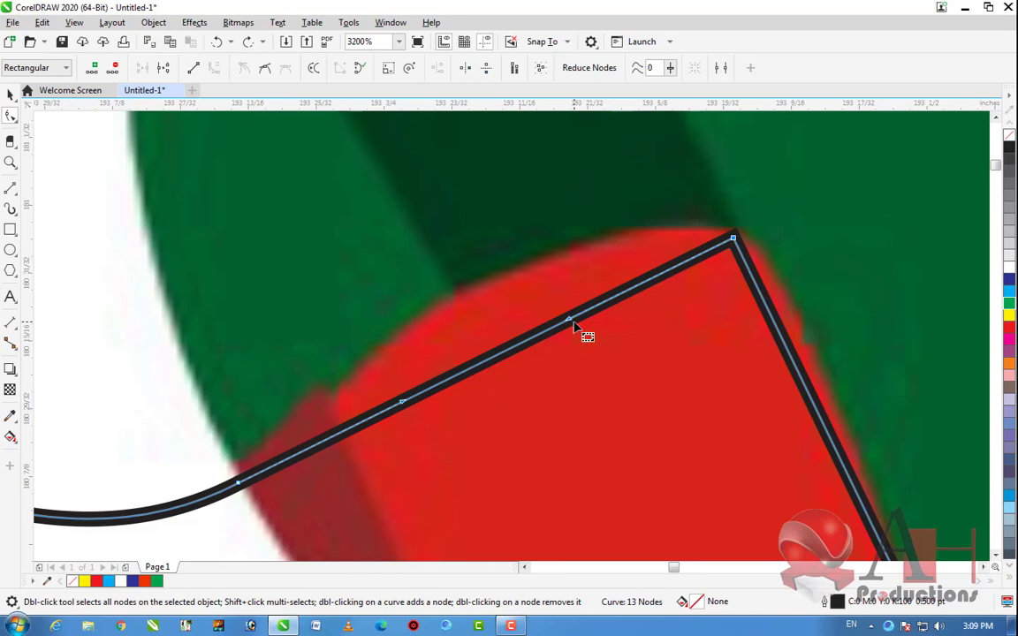
scroll(580, 327, down, 2)
scroll(572, 329, up, 1)
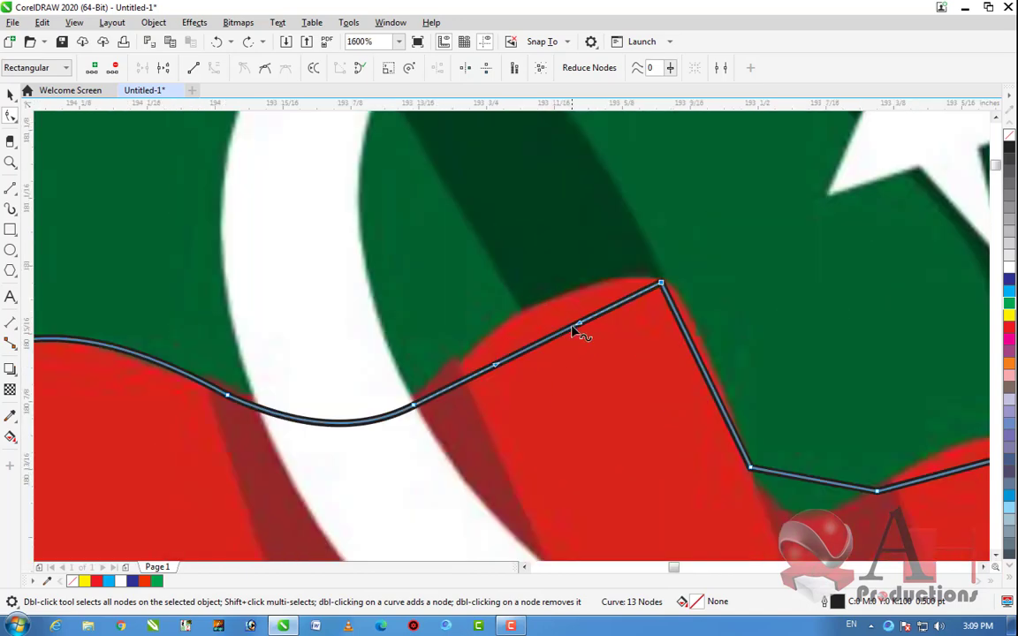
drag(581, 326, 534, 268)
drag(493, 370, 428, 400)
scroll(406, 416, up, 1)
scroll(451, 400, down, 2)
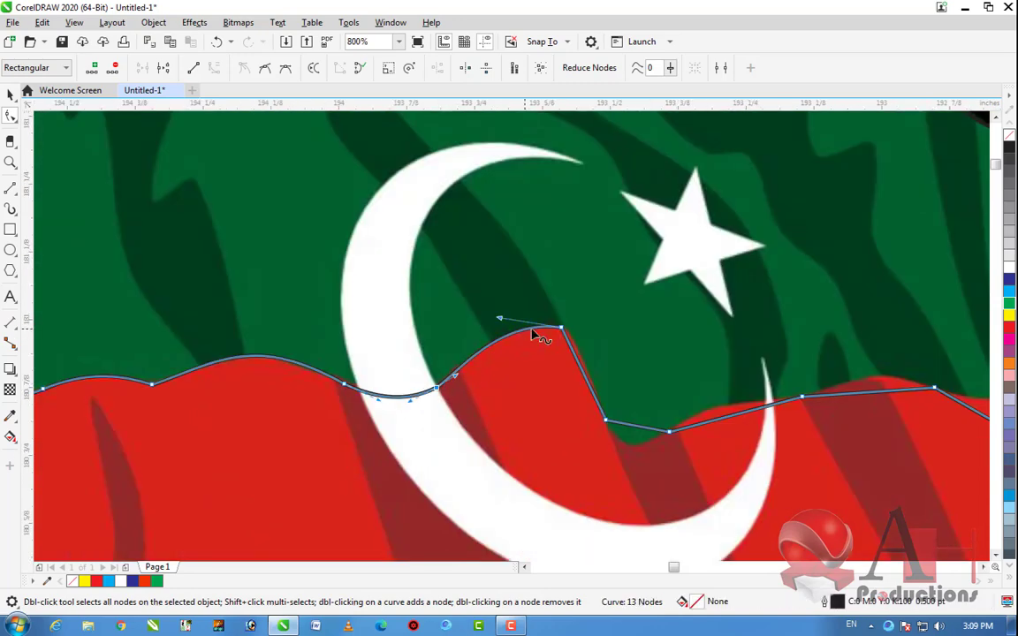
Convert the steep segment descending from the hump's peak to a curve and bend it outward along the red edge
scroll(526, 334, up, 1)
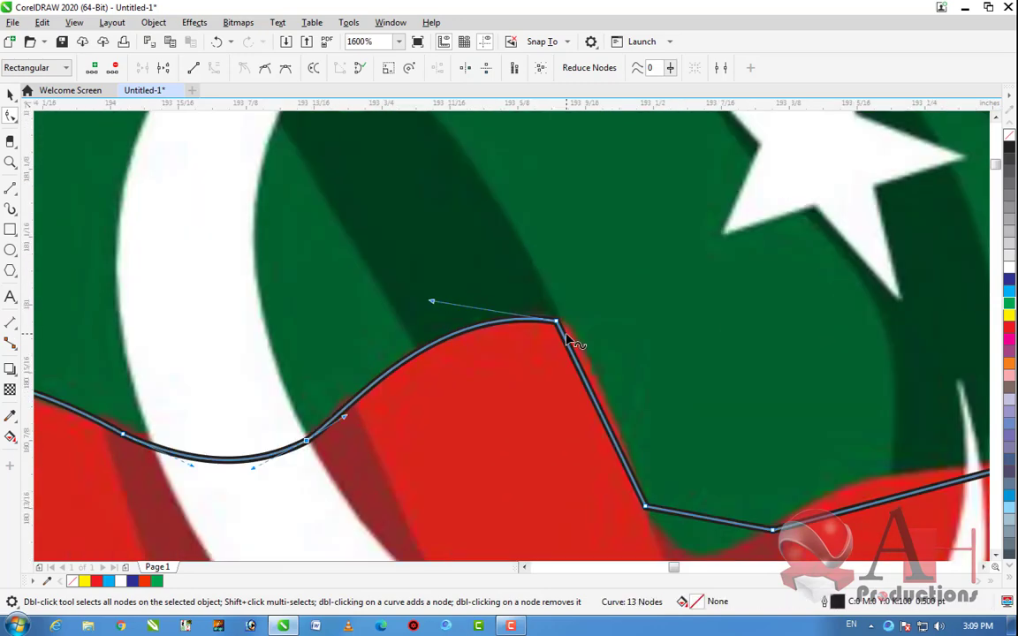
click(601, 415)
click(213, 69)
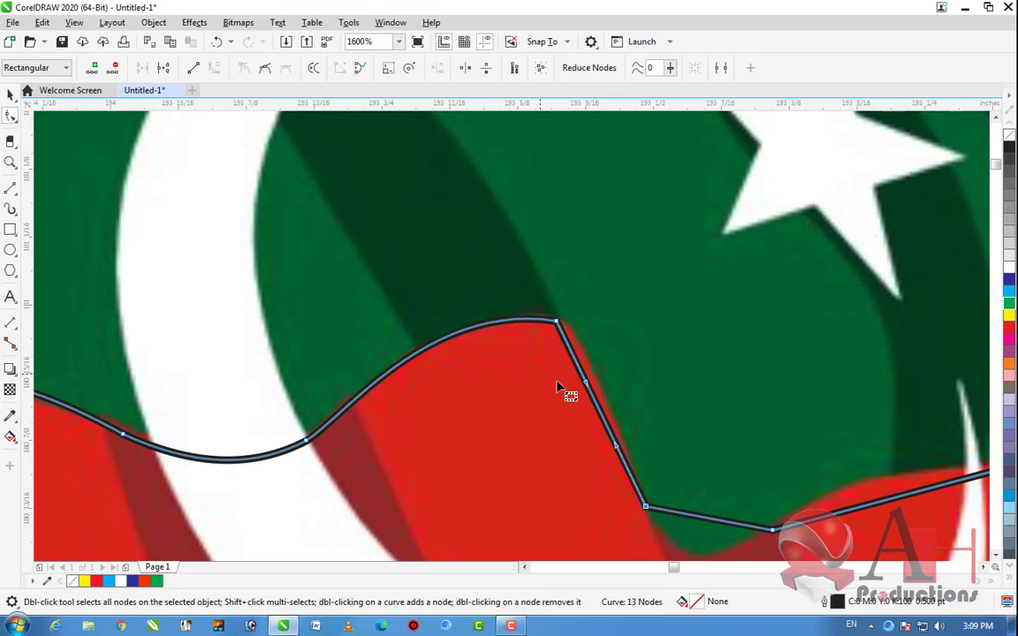
drag(593, 395, 601, 363)
Round the hump's peak by adding a node on each side of the corner node and deleting the corner node
scroll(546, 321, up, 1)
double_click(663, 427)
double_click(515, 347)
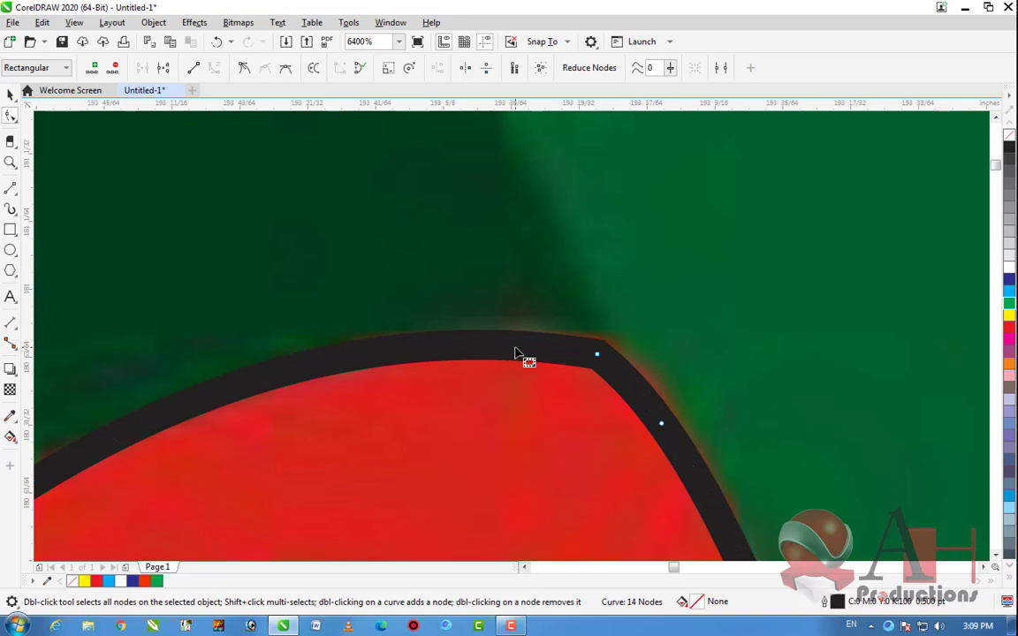
double_click(599, 356)
scroll(600, 358, down, 1)
scroll(594, 383, down, 3)
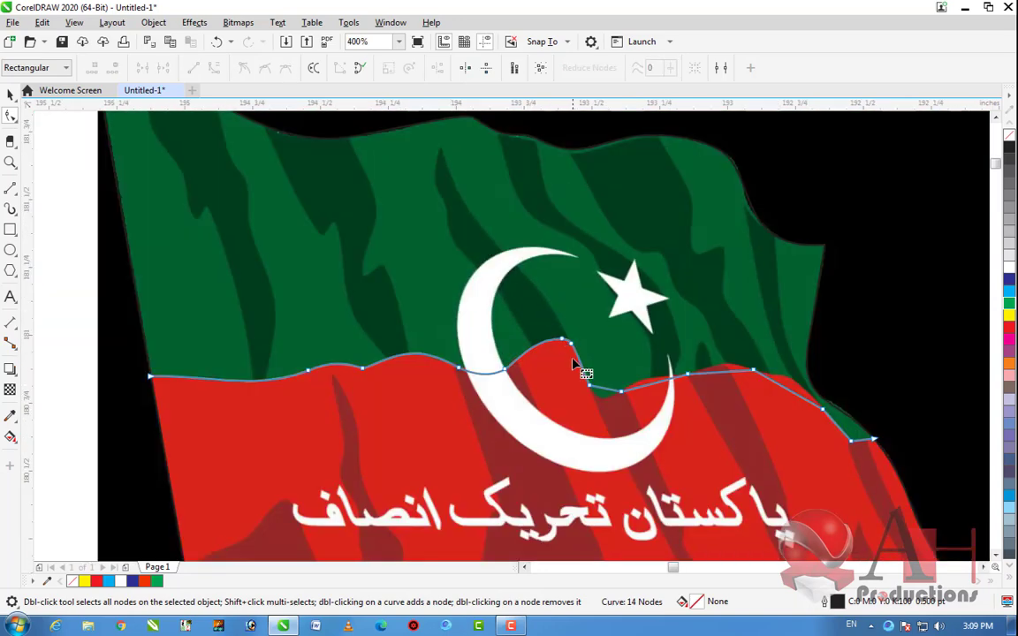
Convert the short segment after the steep slope to a curve and bend it down around the green dip
scroll(583, 366, up, 1)
scroll(571, 333, up, 2)
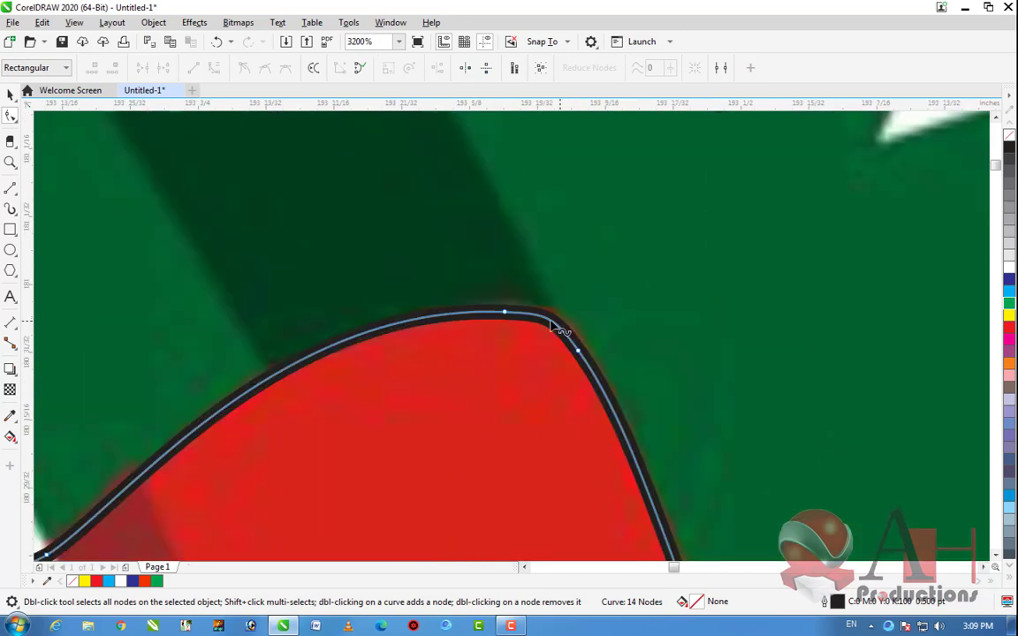
scroll(557, 341, down, 2)
scroll(521, 463, up, 1)
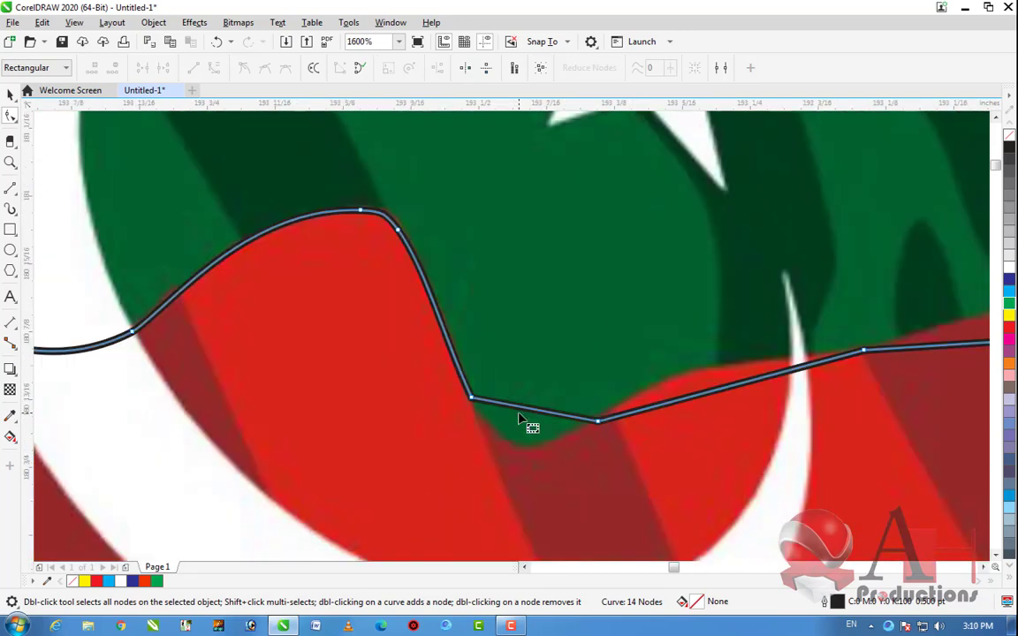
click(522, 407)
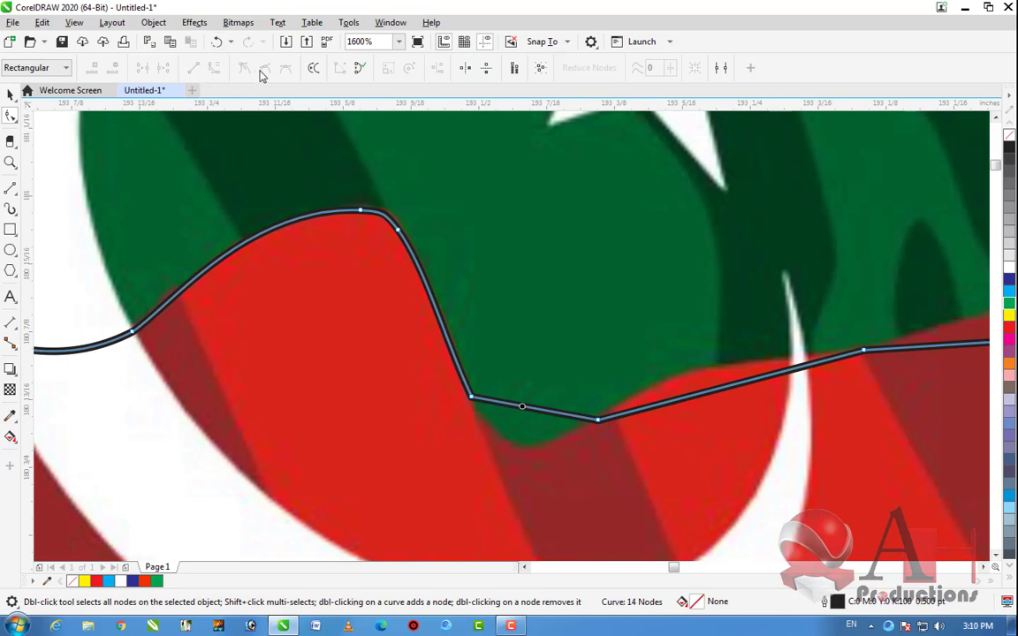
drag(522, 407, 519, 433)
key(ctrl+z)
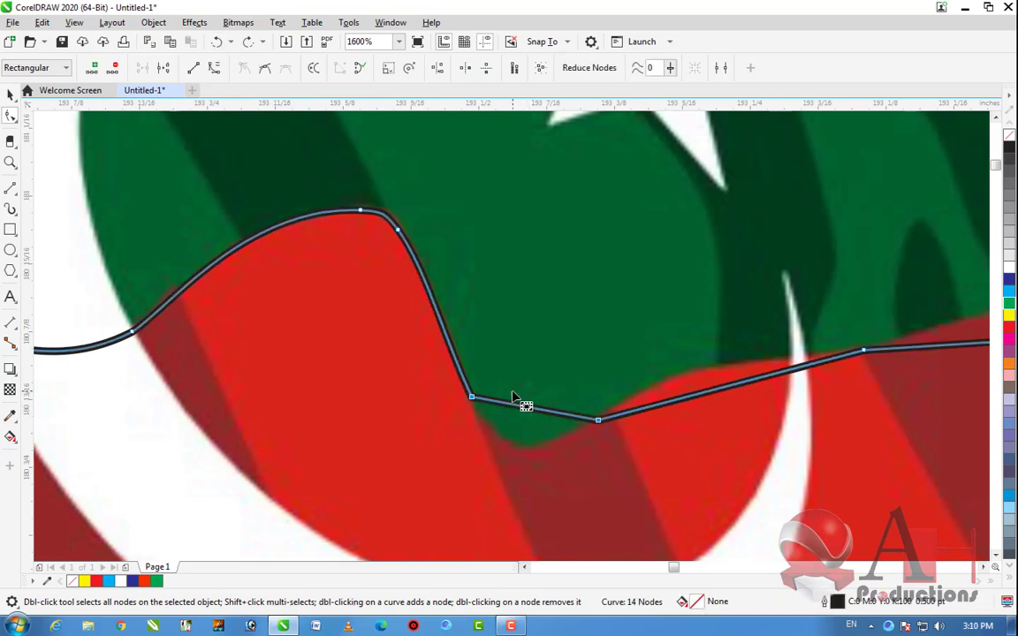
click(213, 70)
drag(513, 407, 512, 446)
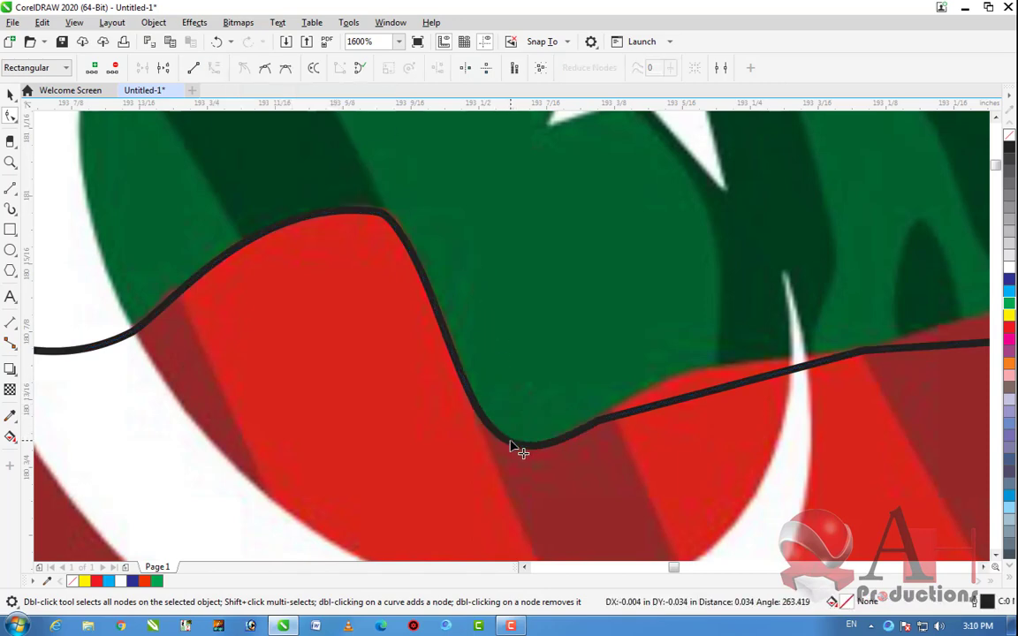
Convert the segment crossing the crescent's right tip to a curve and bend its start upward along the red edge
click(739, 389)
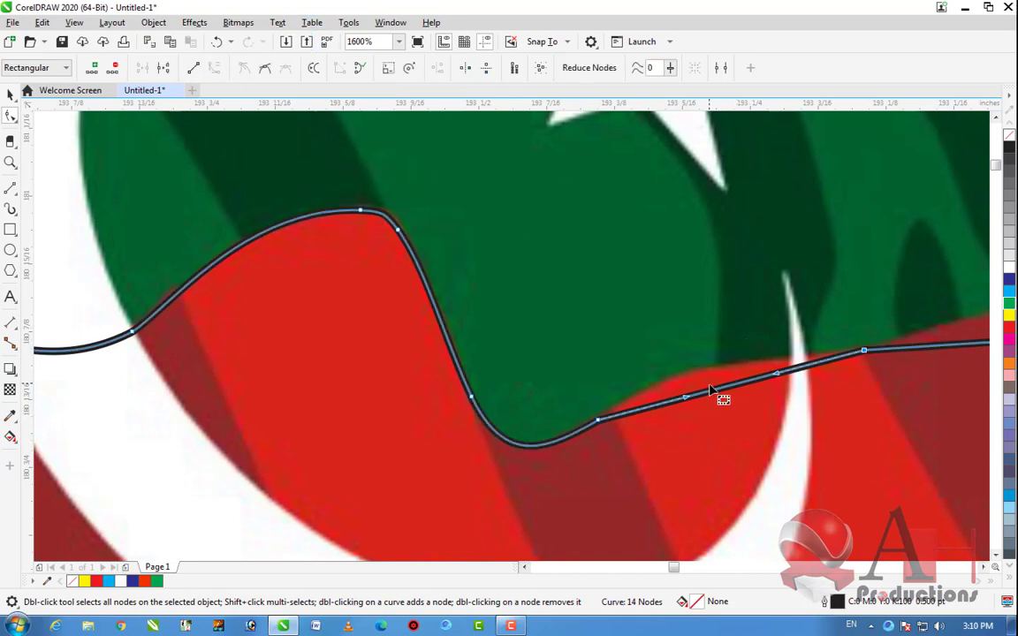
drag(690, 402, 691, 341)
scroll(691, 341, down, 3)
scroll(804, 346, up, 3)
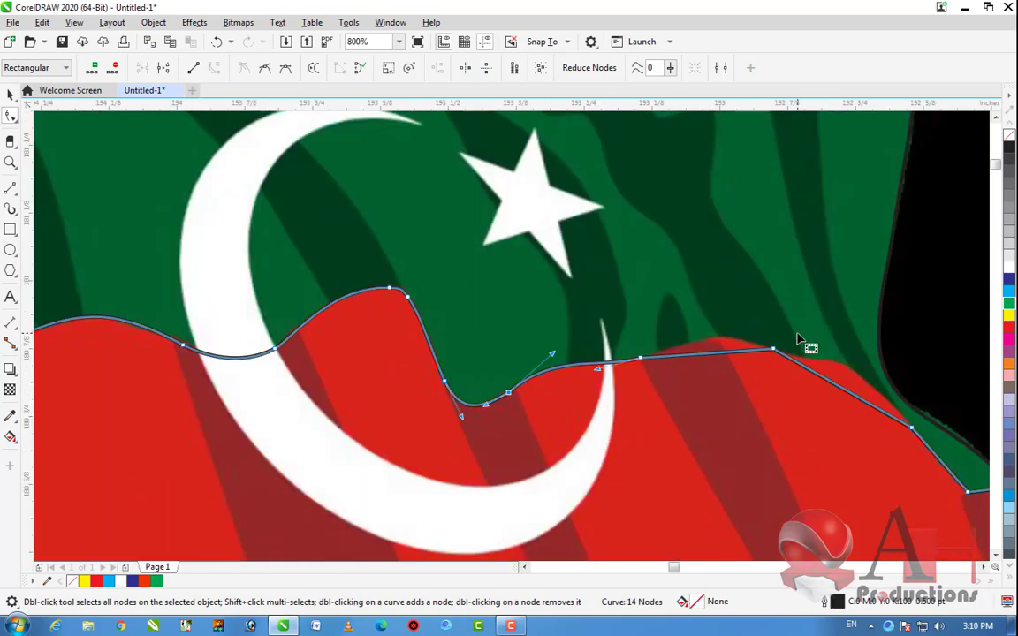
Convert the segment right of the crescent's tip to a curve and adjust its handles to follow the low red hump
click(639, 372)
click(245, 68)
drag(633, 374, 580, 348)
click(485, 383)
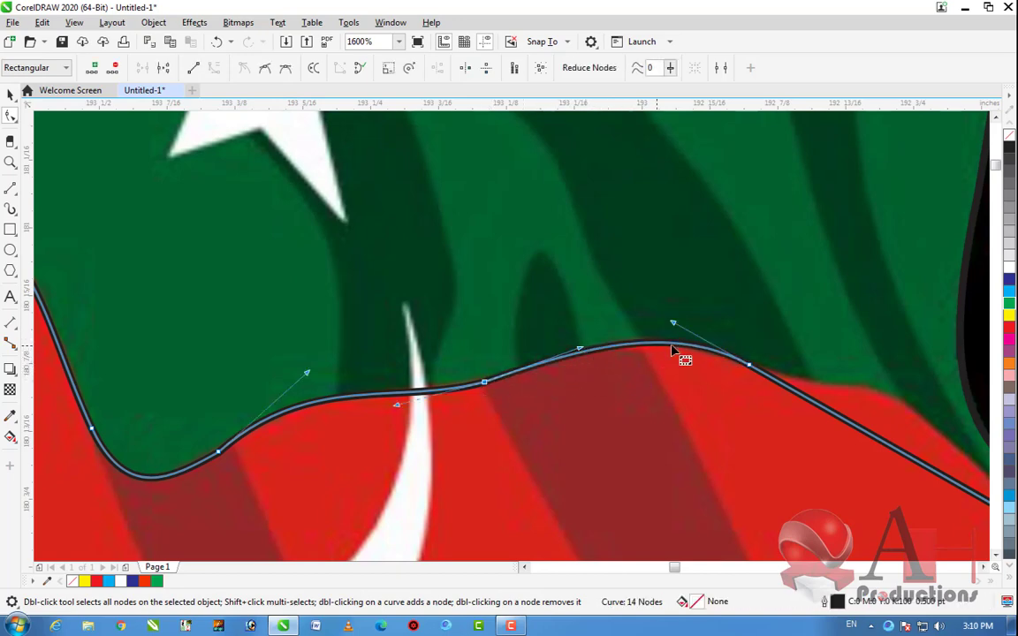
drag(675, 329, 670, 333)
Add a node midway on the straight segment beyond the low hump and move it up onto the red area's corner
scroll(585, 327, down, 1)
scroll(504, 390, down, 1)
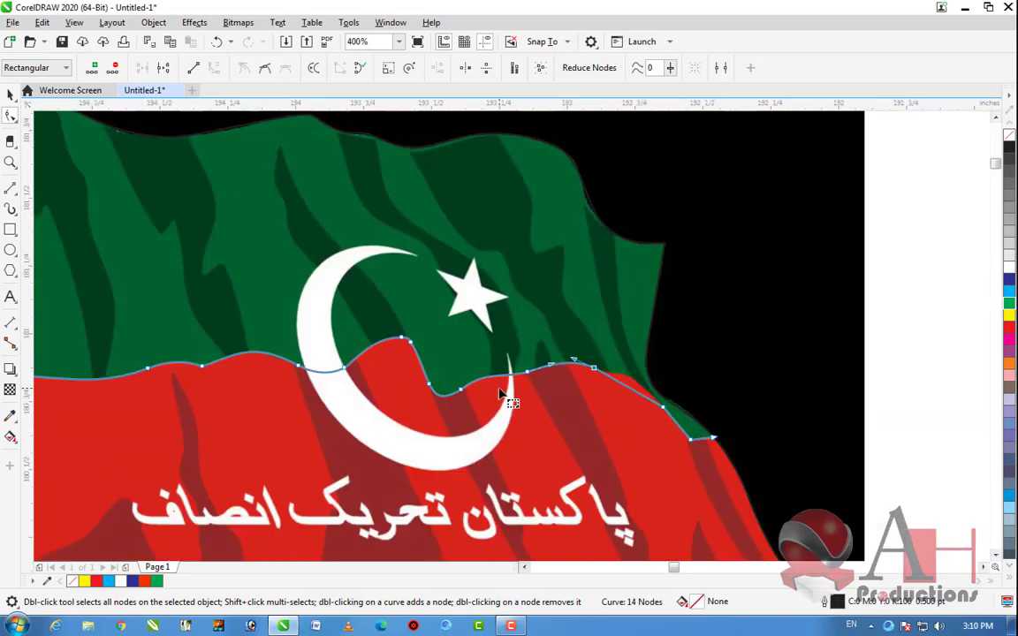
scroll(629, 393, up, 1)
click(611, 390)
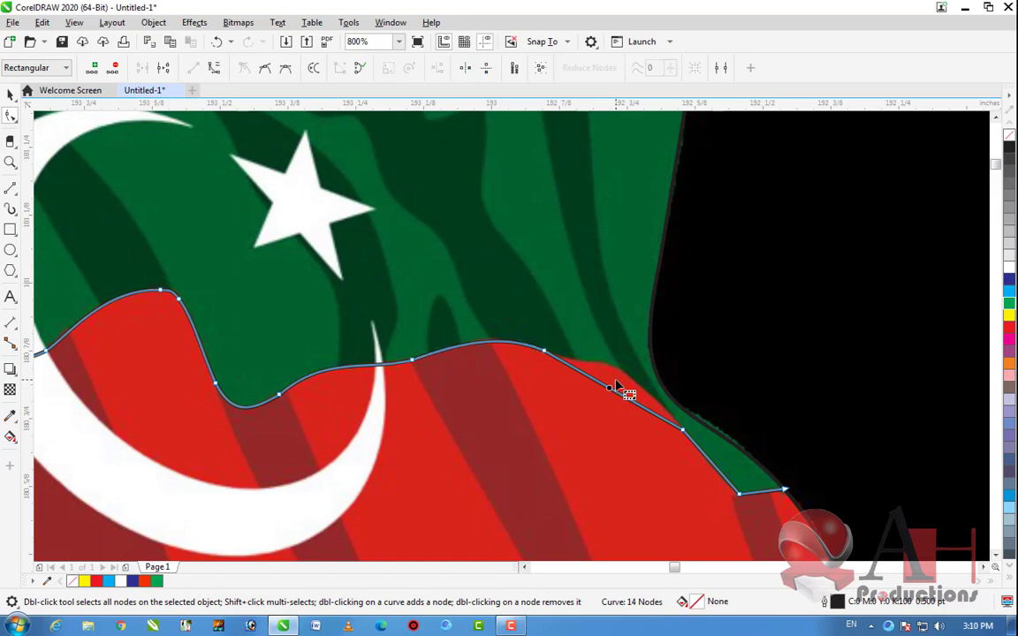
scroll(615, 391, up, 1)
double_click(605, 394)
drag(606, 394, 621, 358)
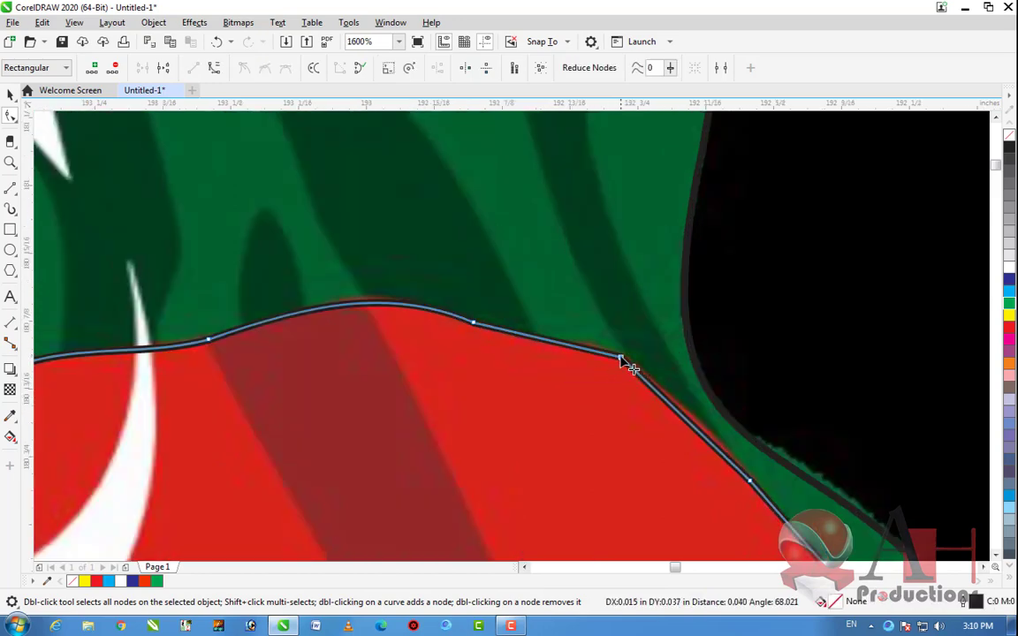
Convert the segment leading to the new corner node to a curve and adjust both handles to match the boundary
click(567, 347)
click(558, 347)
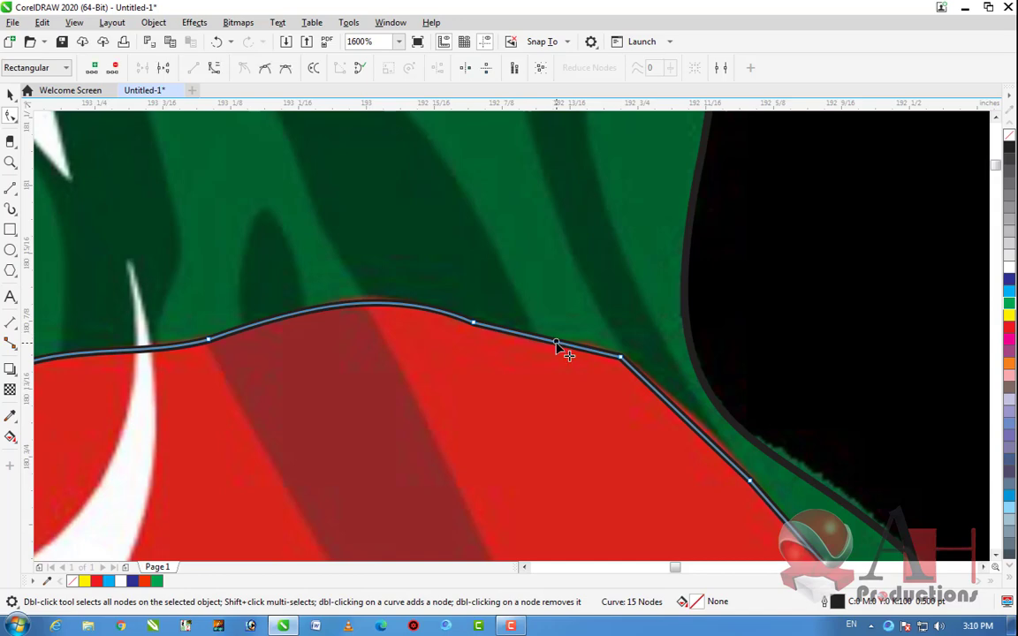
click(213, 70)
scroll(554, 342, up, 2)
drag(447, 343, 434, 361)
drag(647, 392, 645, 347)
scroll(573, 275, down, 3)
scroll(570, 315, down, 1)
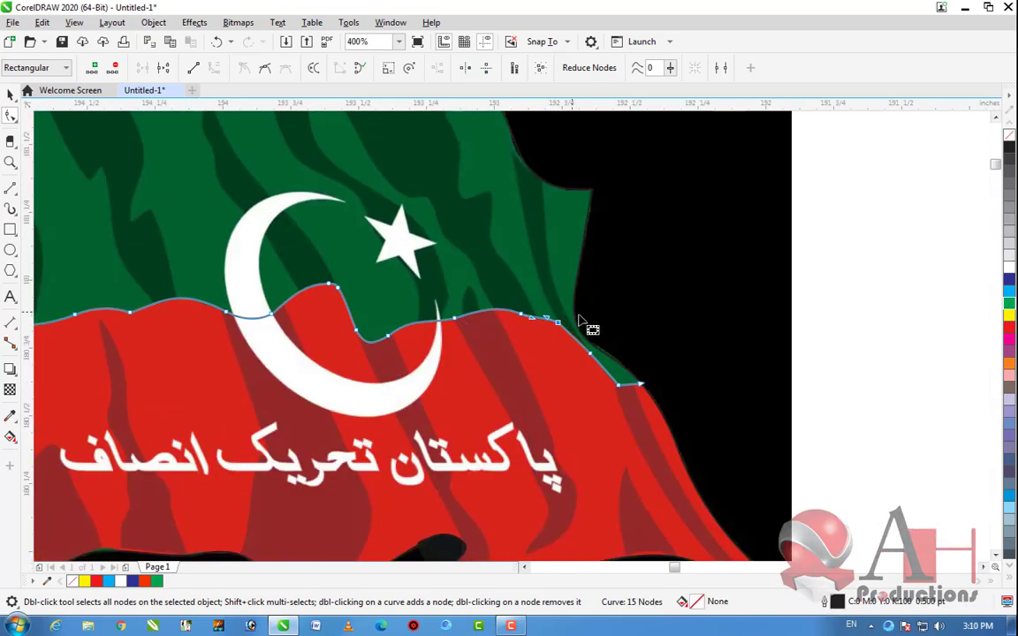
Convert the sloping segment after the corner node to a curve and bend it slightly outward along the red edge
scroll(570, 312, up, 2)
click(482, 312)
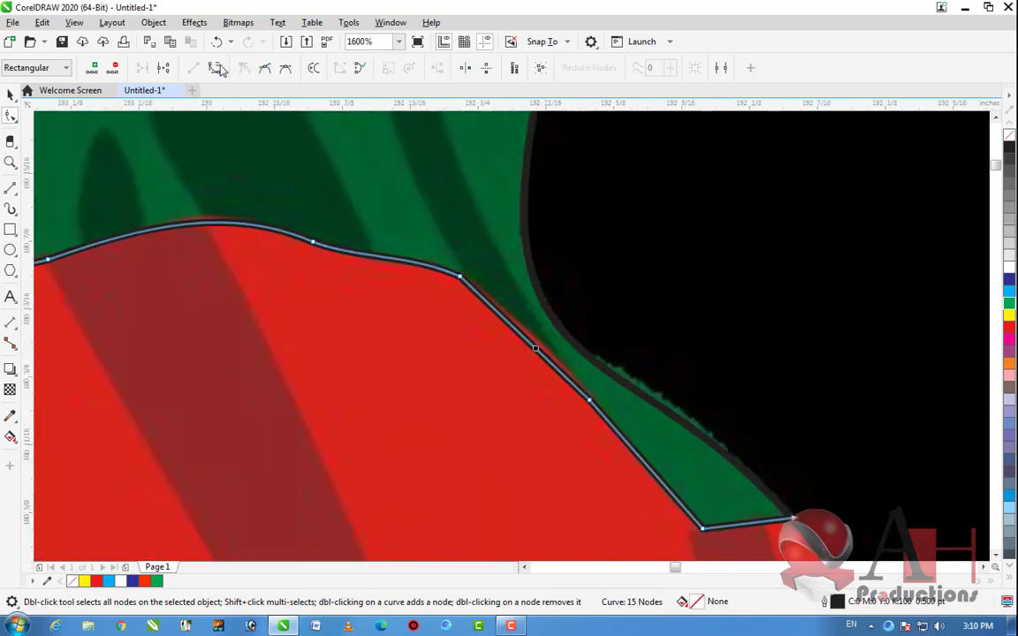
scroll(557, 327, up, 1)
drag(475, 344, 484, 336)
scroll(548, 316, down, 1)
scroll(433, 256, up, 1)
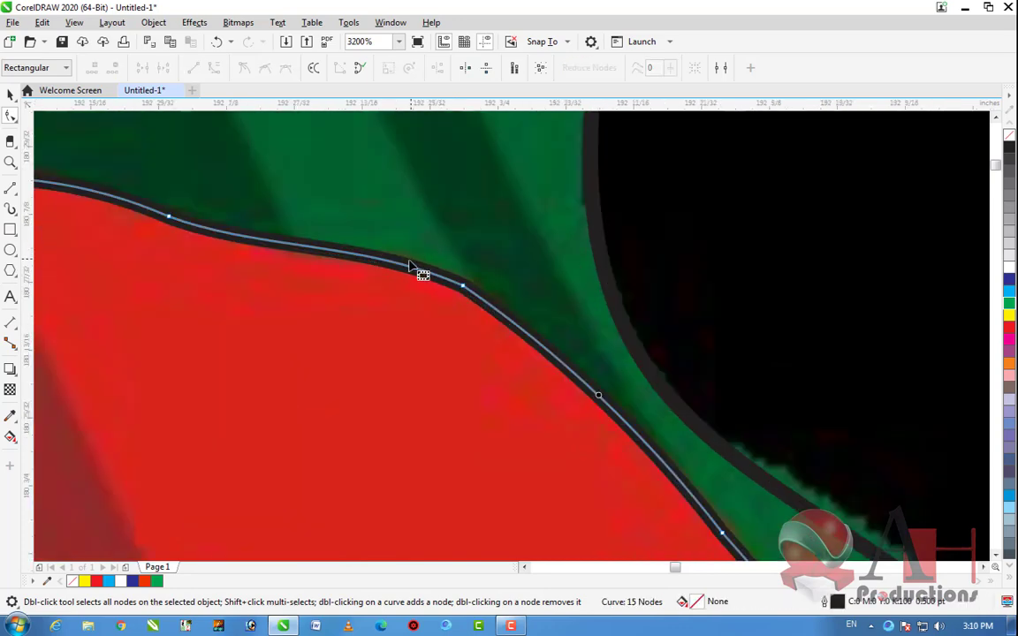
Smooth the corner where the slope begins by adding a node on each side and deleting the corner node
double_click(405, 266)
double_click(499, 312)
double_click(463, 287)
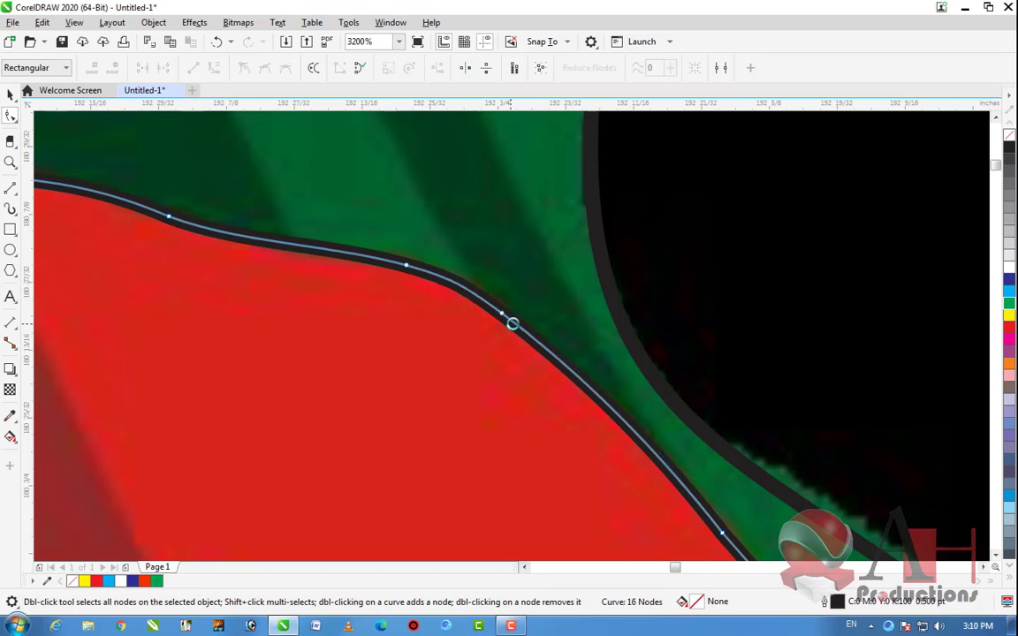
Convert the slope's lower segment to a curve and bend it along the edge of the narrow green tip
scroll(511, 329, down, 3)
scroll(554, 342, up, 2)
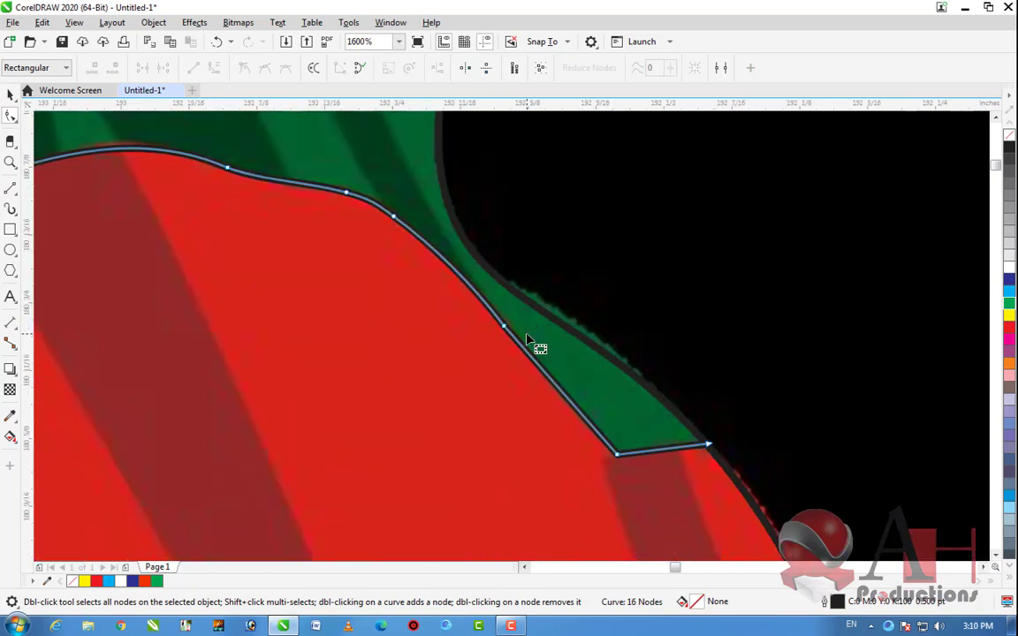
click(549, 380)
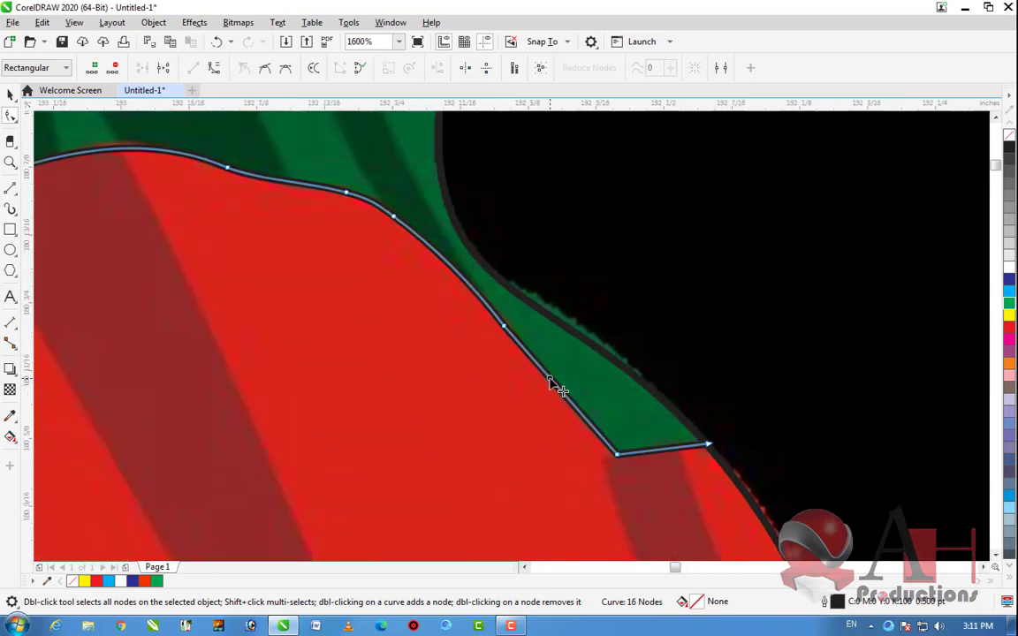
click(214, 67)
scroll(564, 405, up, 1)
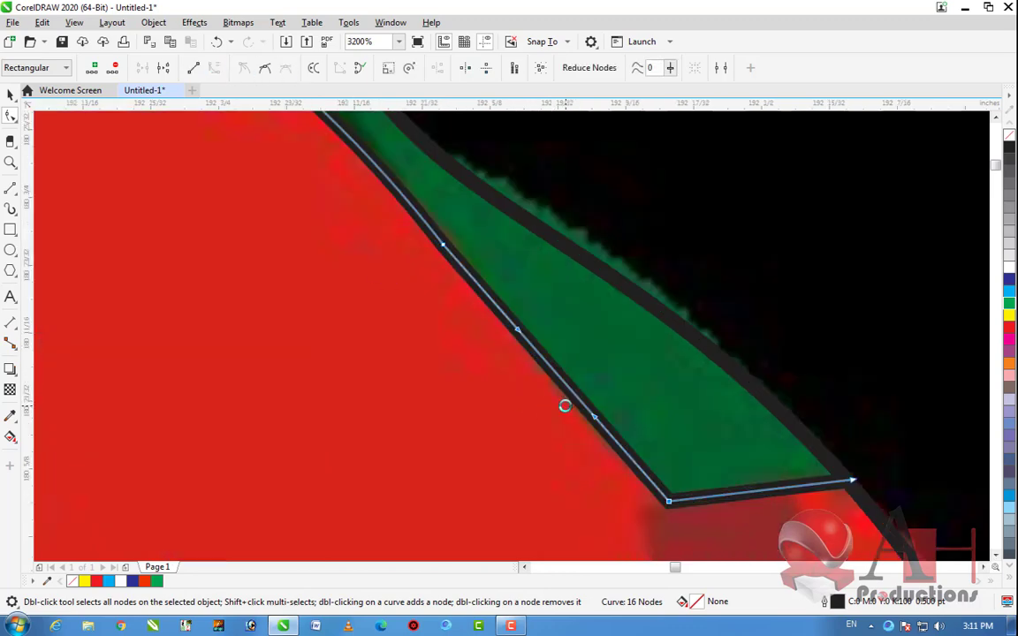
drag(594, 416, 513, 337)
scroll(521, 345, down, 1)
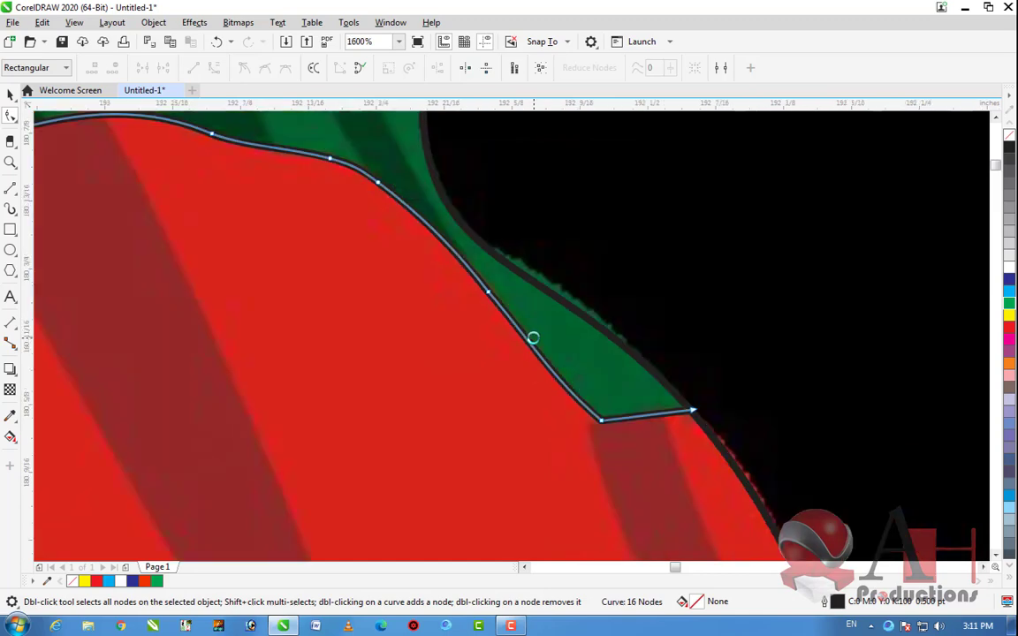
Round the lowest corner of the green tip by adding a node on each side and deleting the corner node
scroll(623, 437, up, 2)
double_click(663, 378)
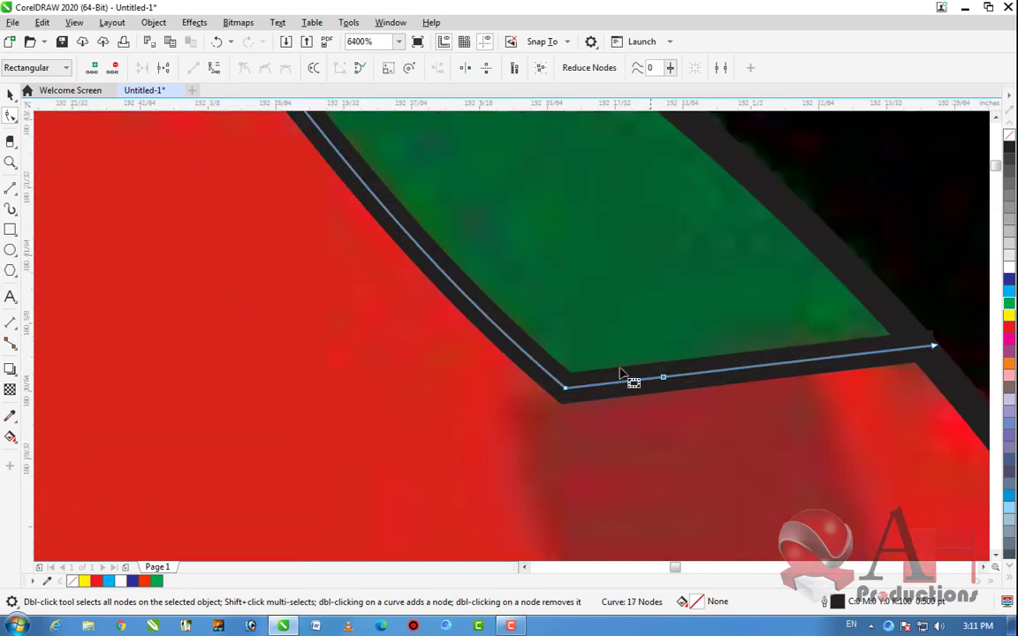
double_click(478, 307)
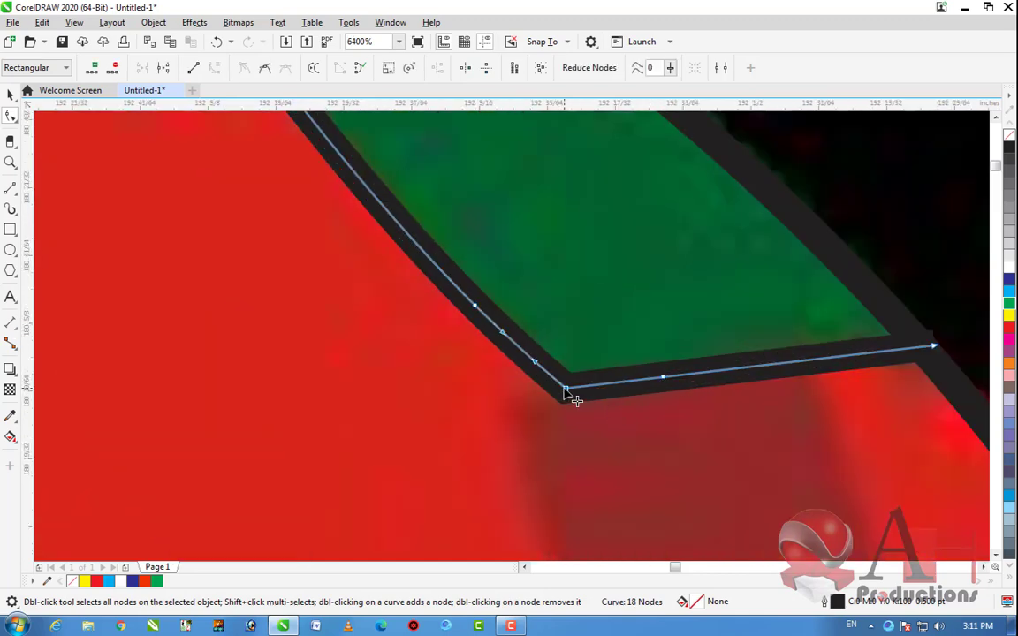
double_click(567, 390)
scroll(637, 422, down, 3)
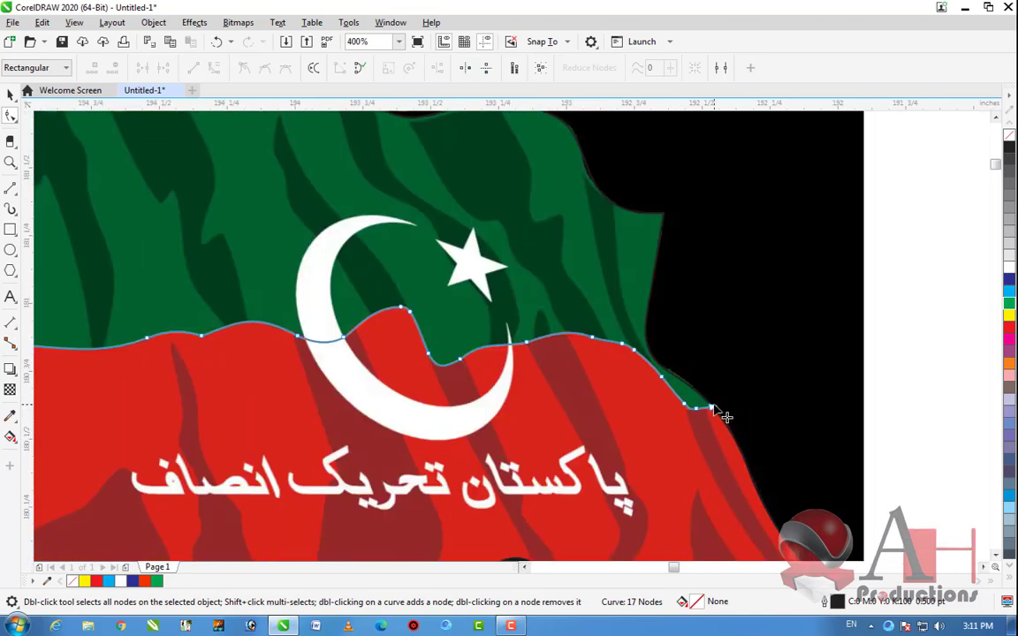
Switch to the Pick tool and select the flag picture together with the outline and the dividing line
scroll(720, 414, up, 2)
scroll(875, 353, down, 3)
scroll(349, 375, down, 2)
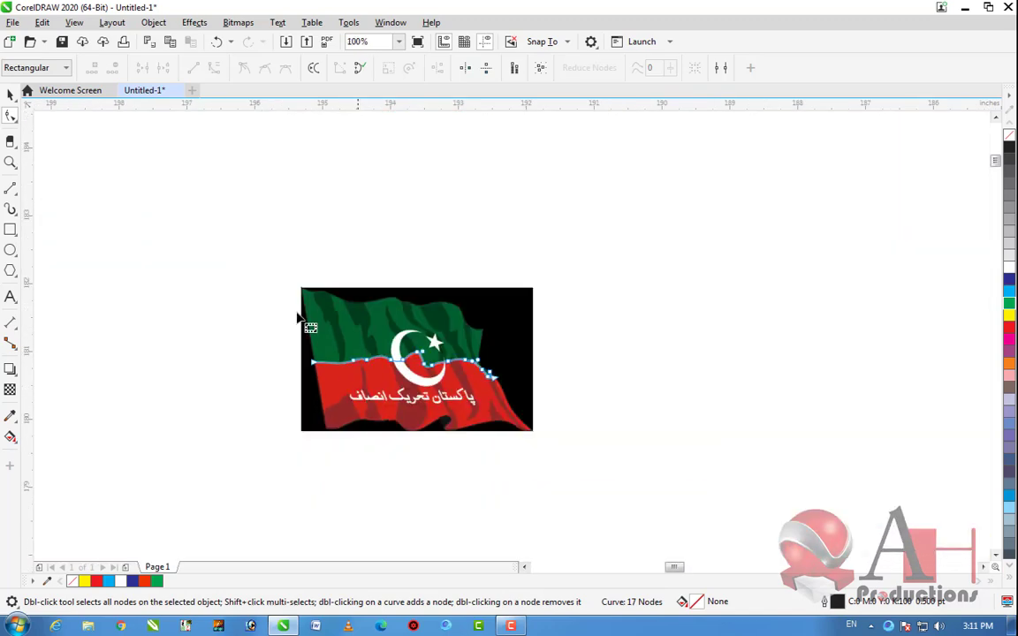
click(9, 94)
scroll(594, 392, down, 1)
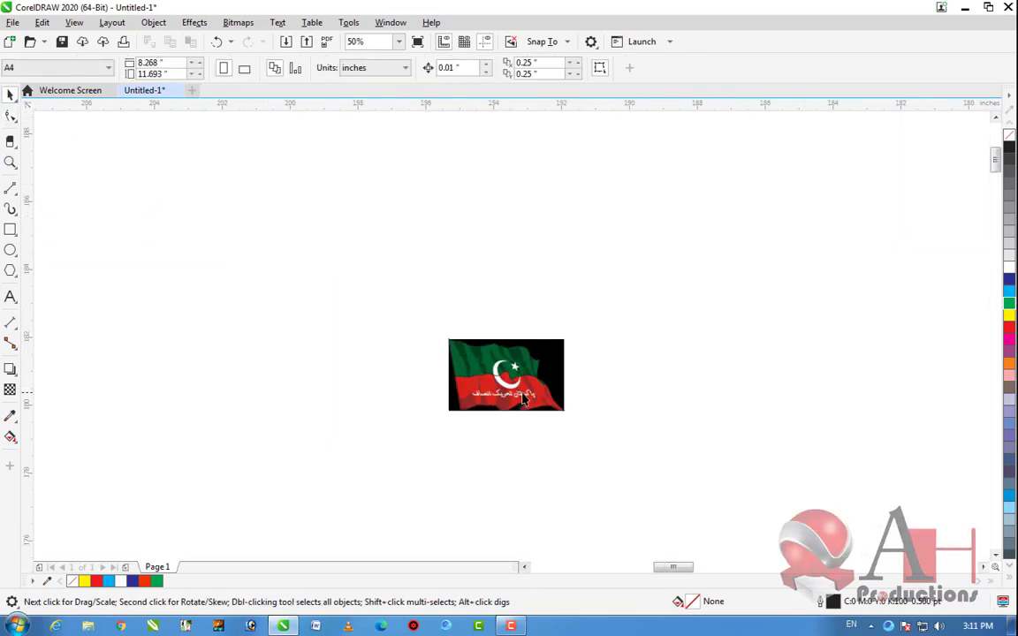
scroll(428, 385, up, 1)
click(515, 395)
click(683, 494)
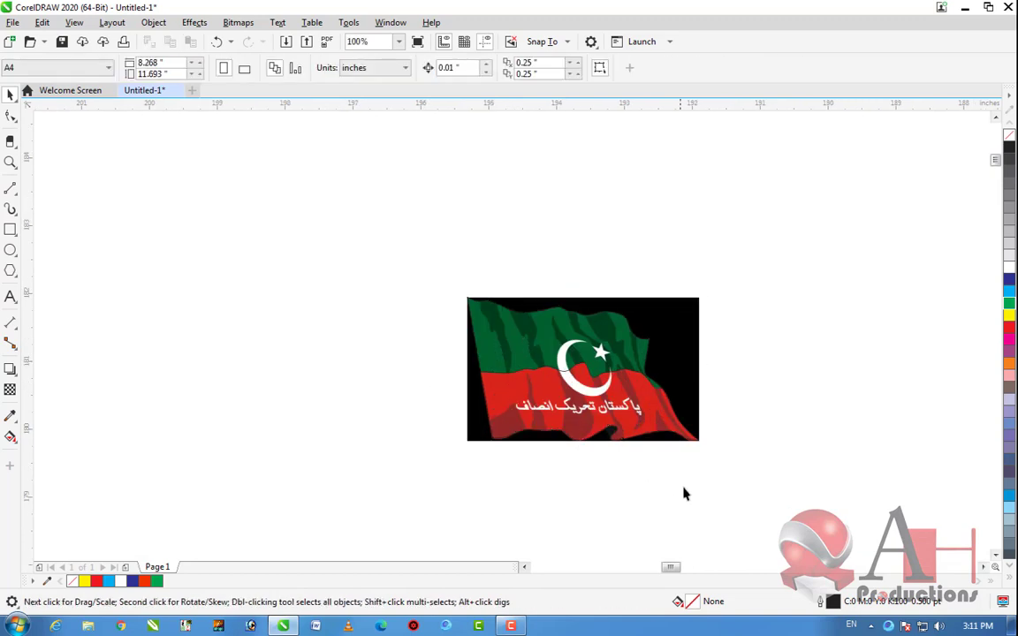
drag(722, 482, 411, 294)
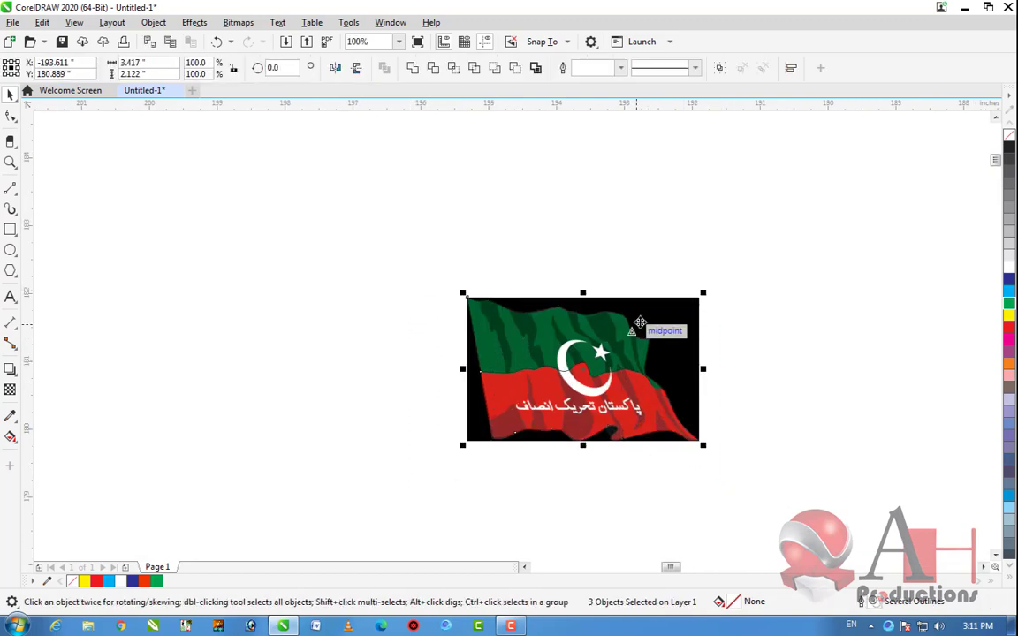
Place a copy of the traced outline and dividing line beside the flag picture, on its pole side
drag(566, 329, 323, 329)
scroll(268, 327, up, 2)
drag(420, 355, 340, 340)
click(569, 369)
scroll(547, 364, down, 4)
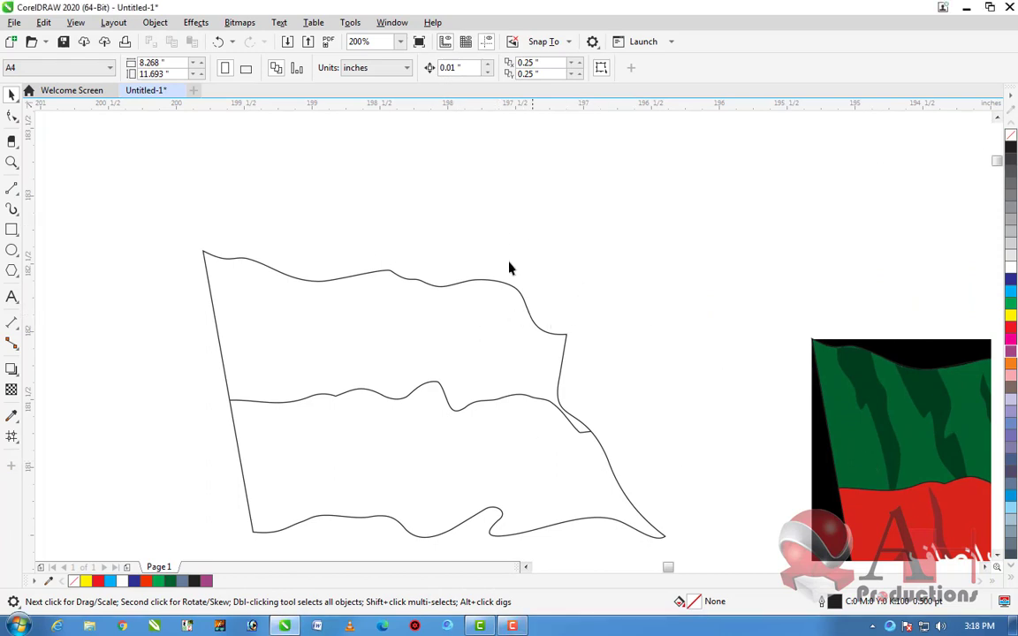
Compare the copied outline and dividing line with the original flag picture
scroll(550, 283, down, 2)
scroll(860, 389, up, 2)
scroll(742, 344, down, 2)
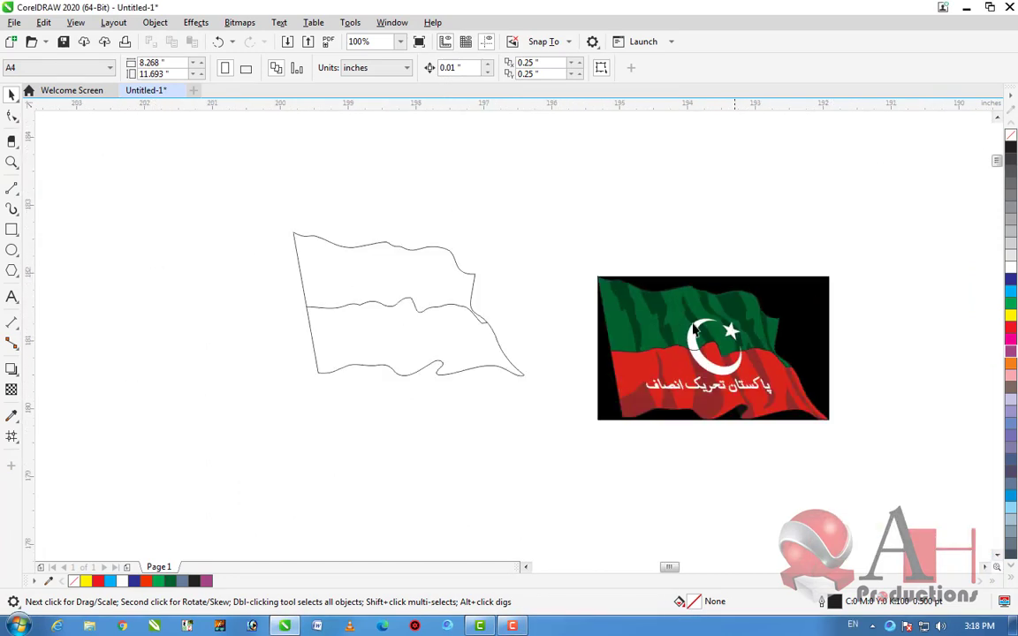
scroll(265, 245, up, 2)
scroll(252, 243, down, 2)
scroll(742, 324, up, 2)
scroll(742, 323, down, 2)
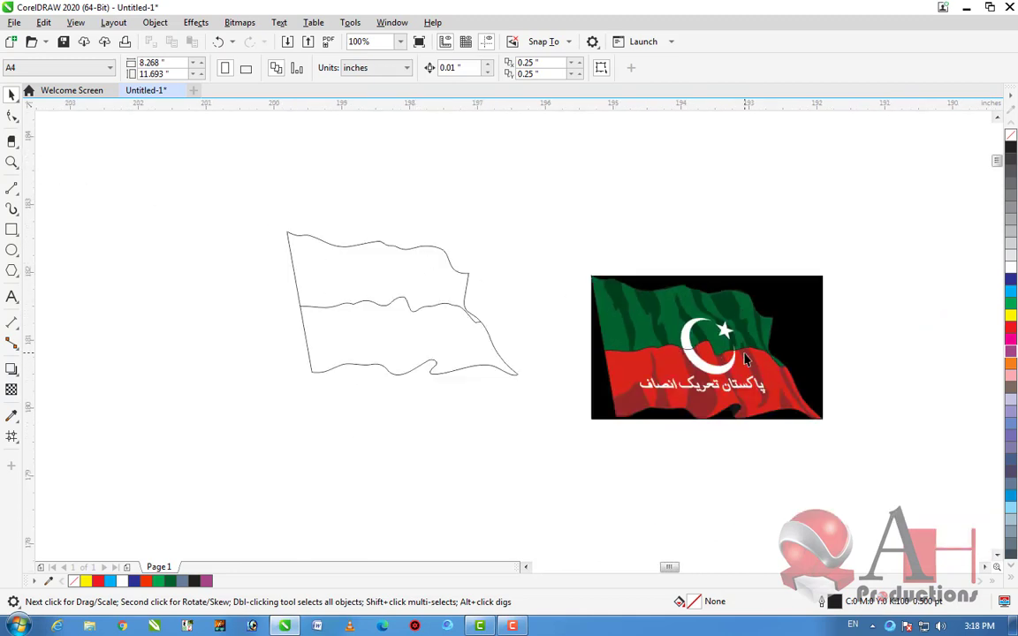
scroll(747, 358, up, 2)
scroll(322, 230, down, 2)
scroll(259, 215, up, 2)
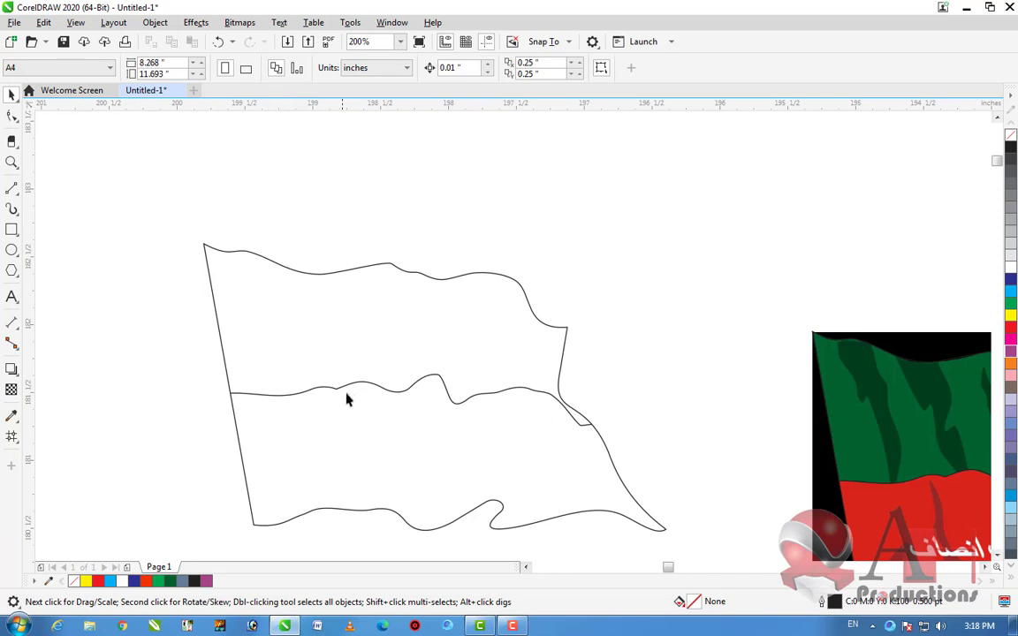
Try moving the copied dividing line out of the flag outline, and undo the move
mouse_move(351, 388)
mouse_down()
mouse_move(398, 353)
mouse_move(504, 176)
mouse_move(497, 175)
mouse_up()
key(ctrl+z)
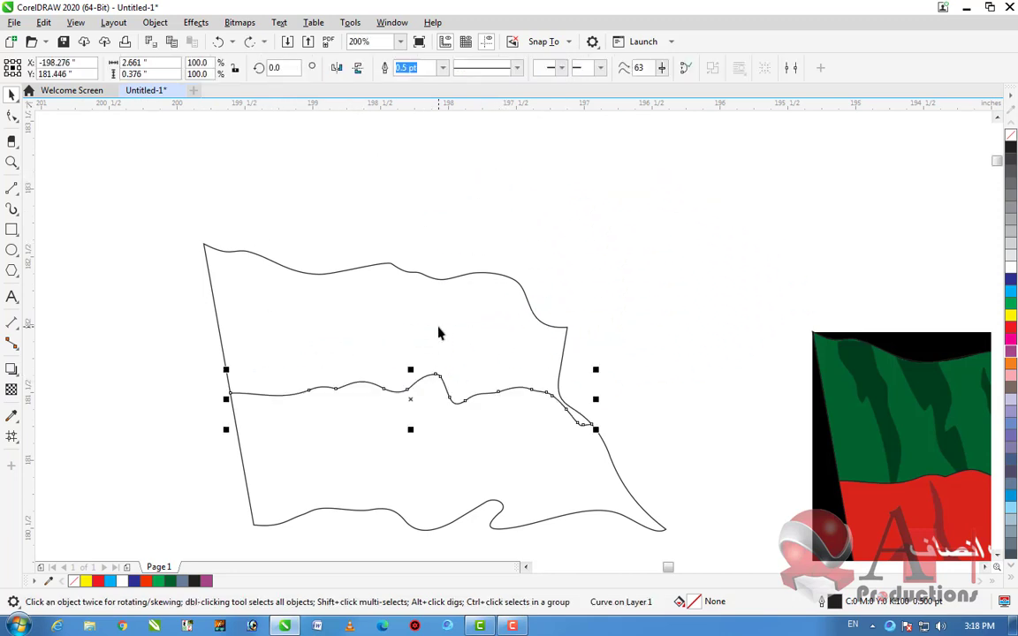
Extend the dividing line with straight segments around the outside of the upper flag half, closing a shape about 4.19 by 1.85 inches
scroll(438, 331, down, 2)
scroll(348, 277, up, 2)
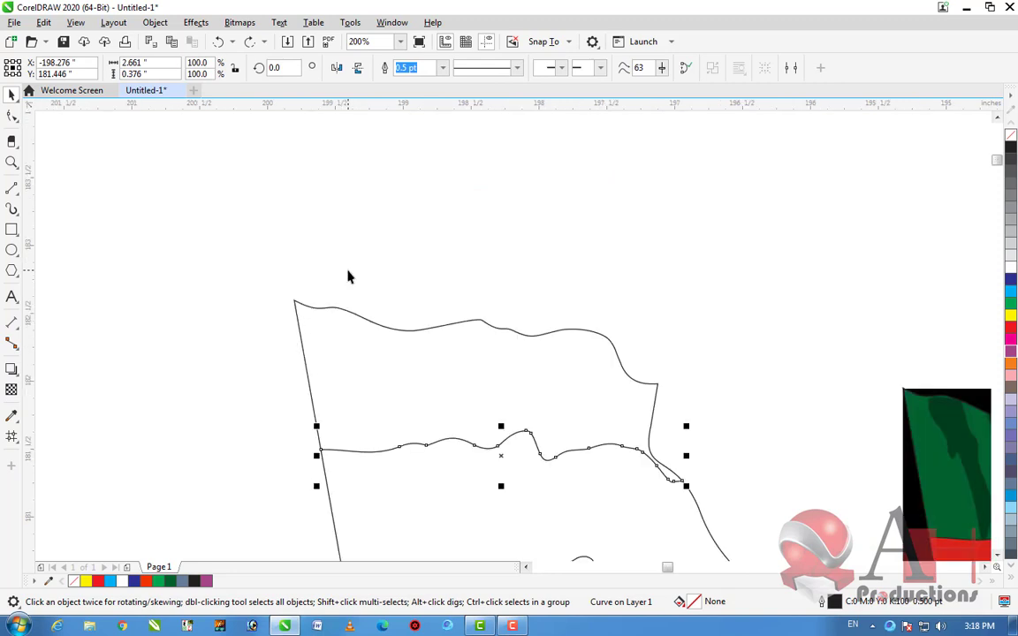
click(14, 186)
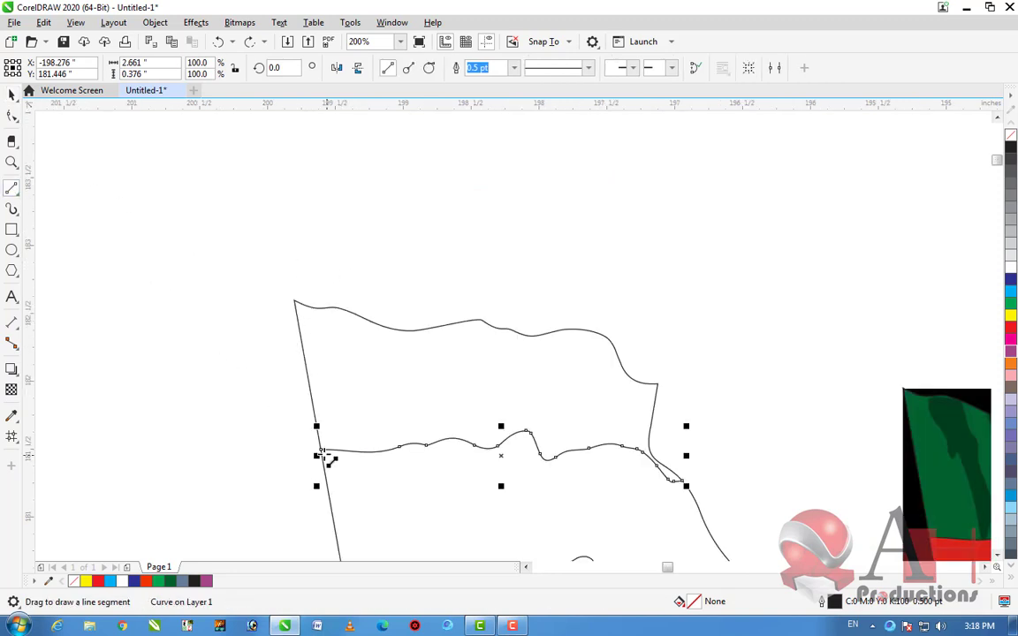
mouse_move(318, 454)
mouse_down()
mouse_move(215, 389)
mouse_move(184, 324)
mouse_move(257, 232)
mouse_move(646, 286)
mouse_move(757, 420)
mouse_move(683, 480)
mouse_up()
scroll(689, 474, up, 2)
scroll(636, 380, down, 2)
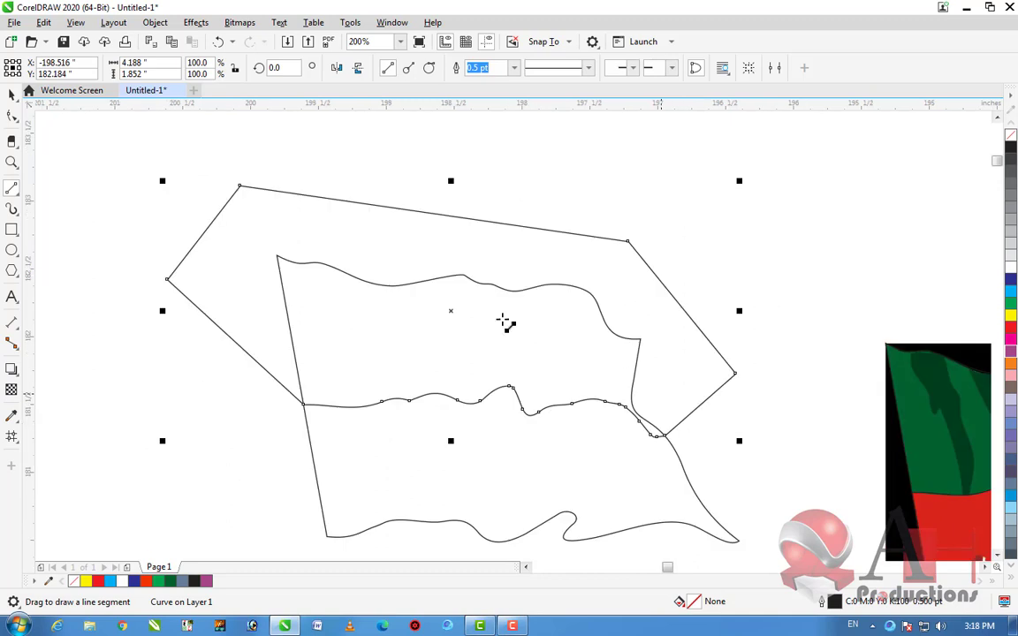
Try moving the closed shape away from the flag outline with the Pick tool, and undo the move
click(9, 95)
scroll(564, 230, down, 1)
drag(591, 257, 255, 223)
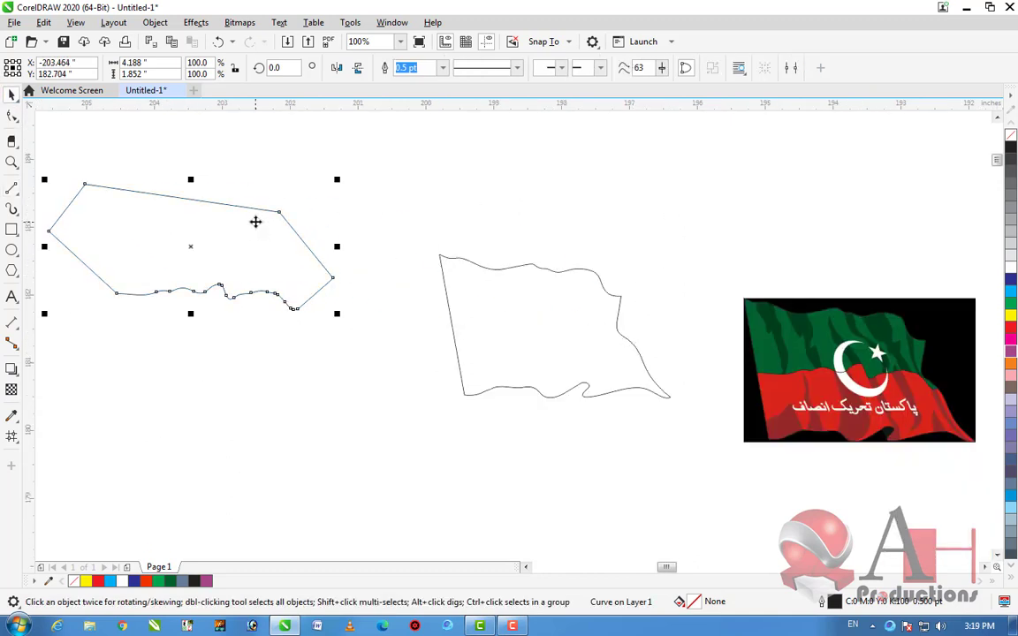
key(ctrl+z)
click(522, 220)
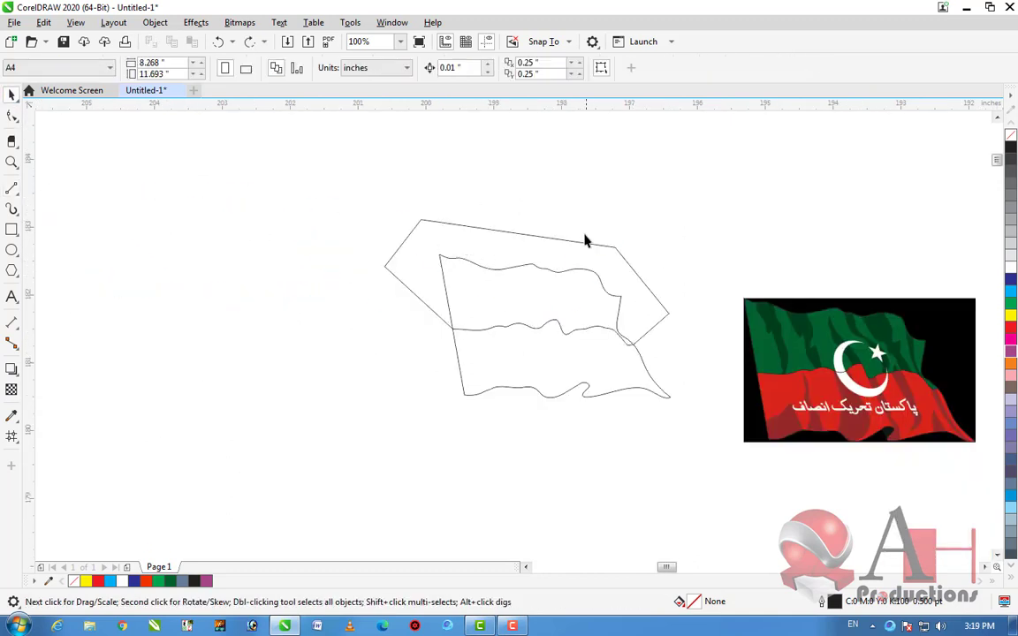
Fill the closed shape over the upper flag half with the document palette's dark green, R0 G98 B47
scroll(560, 294, up, 1)
click(699, 330)
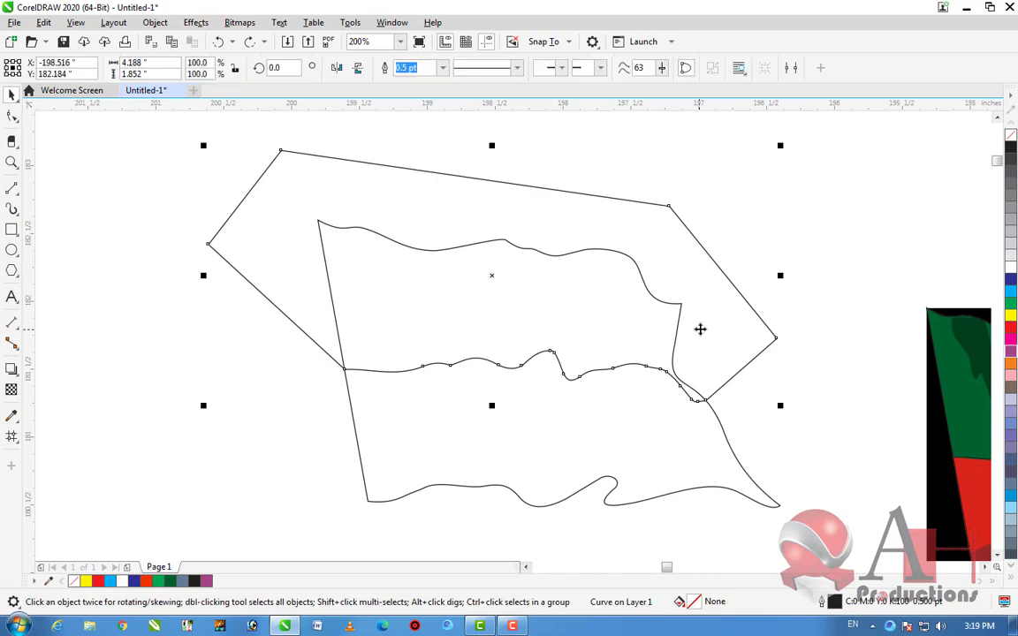
scroll(539, 265, down, 2)
scroll(610, 296, up, 2)
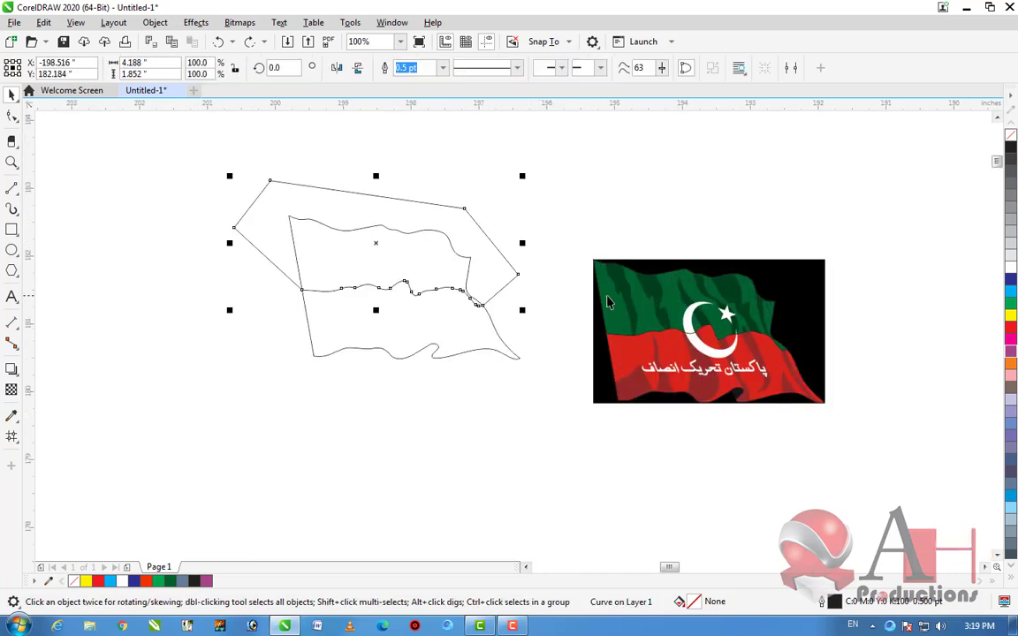
click(169, 580)
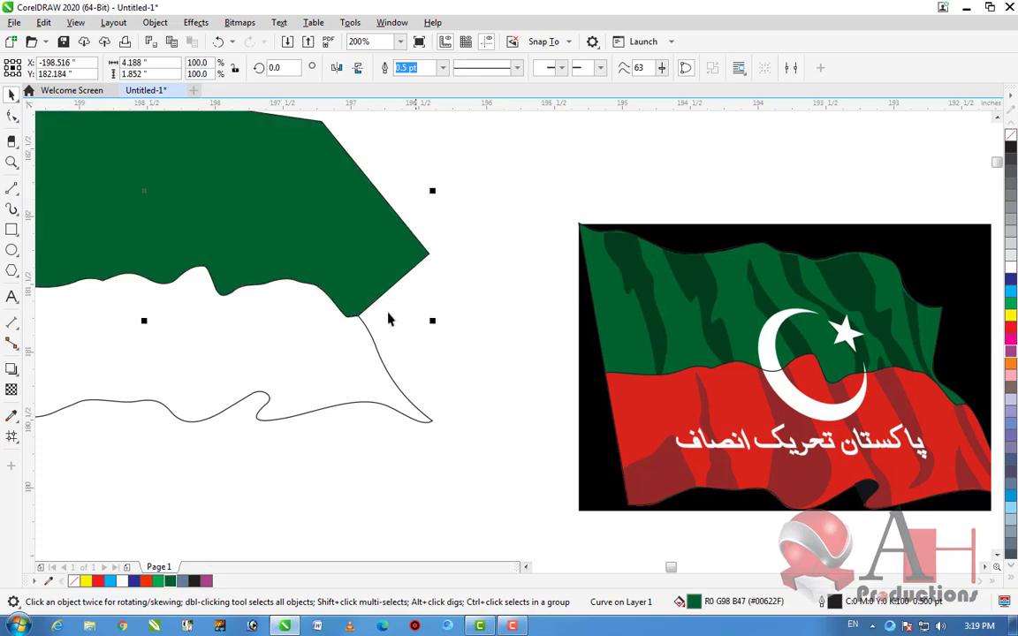
scroll(426, 320, down, 1)
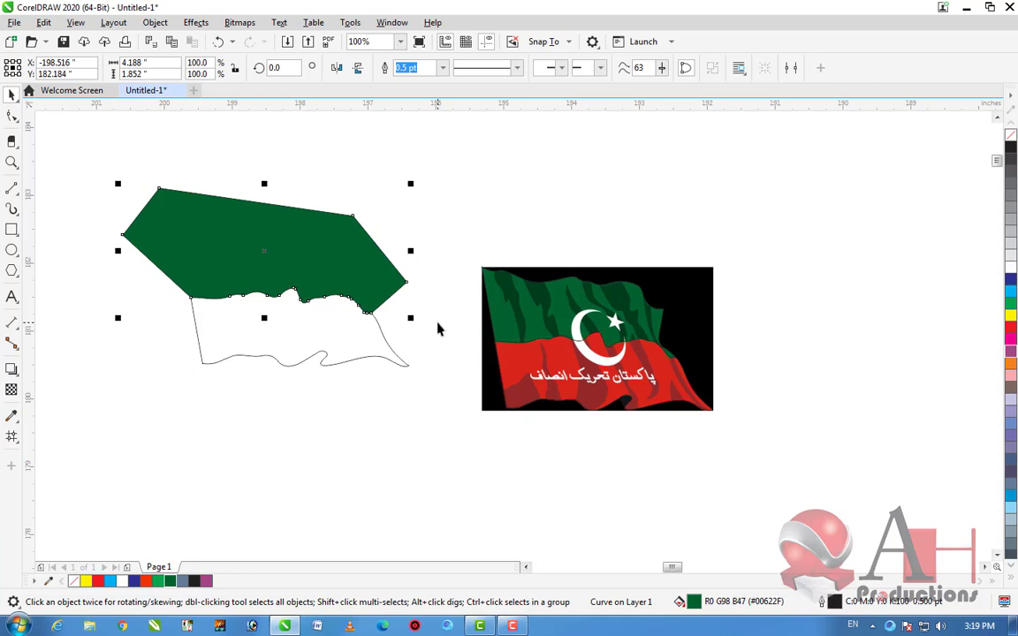
scroll(439, 282, up, 1)
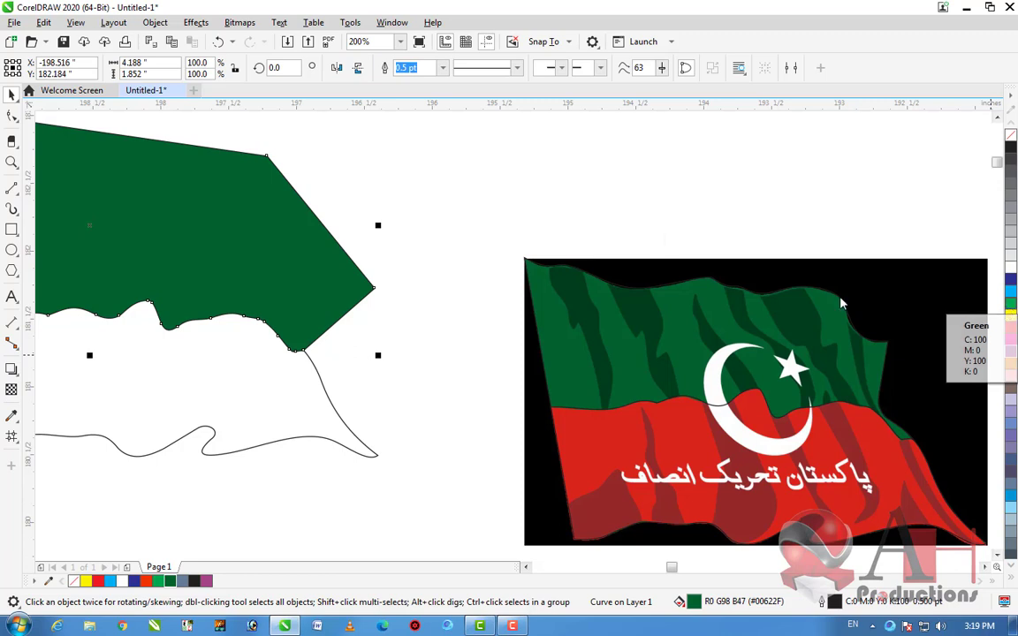
Clear the selection and sample the flag picture's green, R0 G98 B47, for the document palette
scroll(610, 212, down, 1)
click(596, 211)
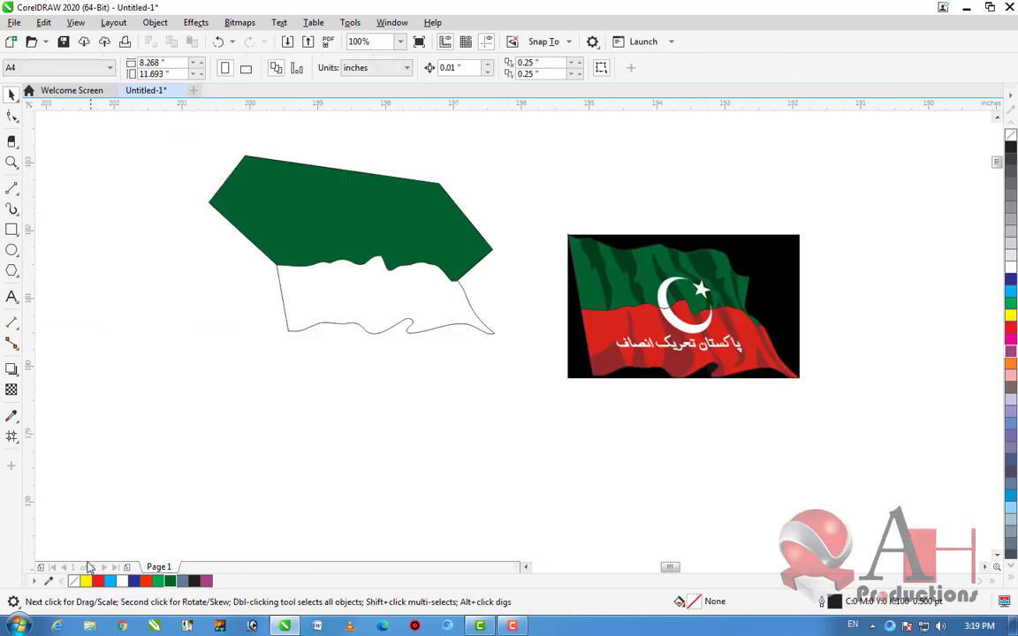
click(48, 582)
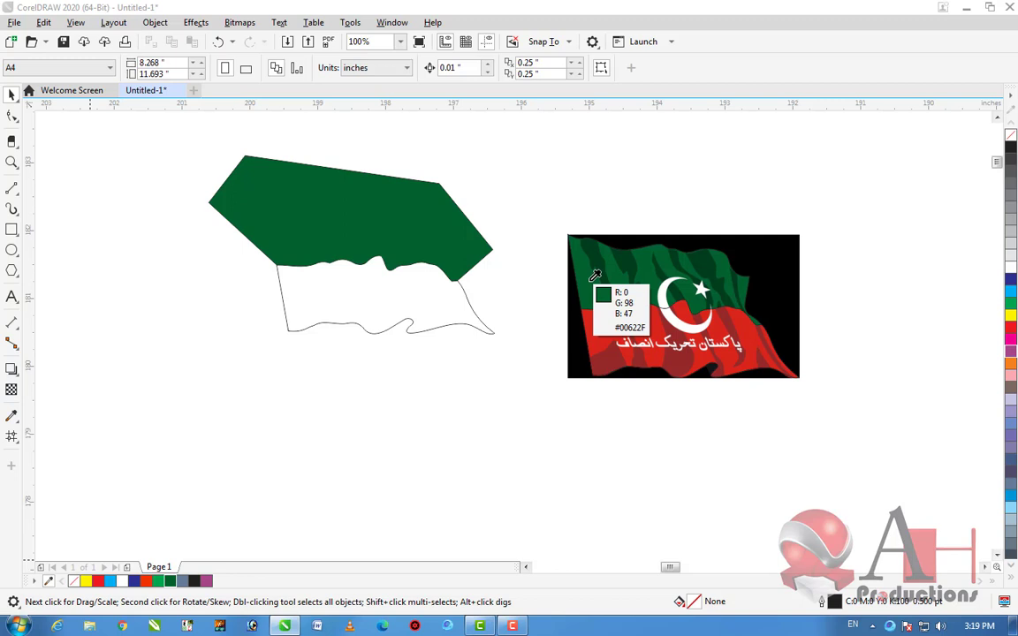
click(592, 281)
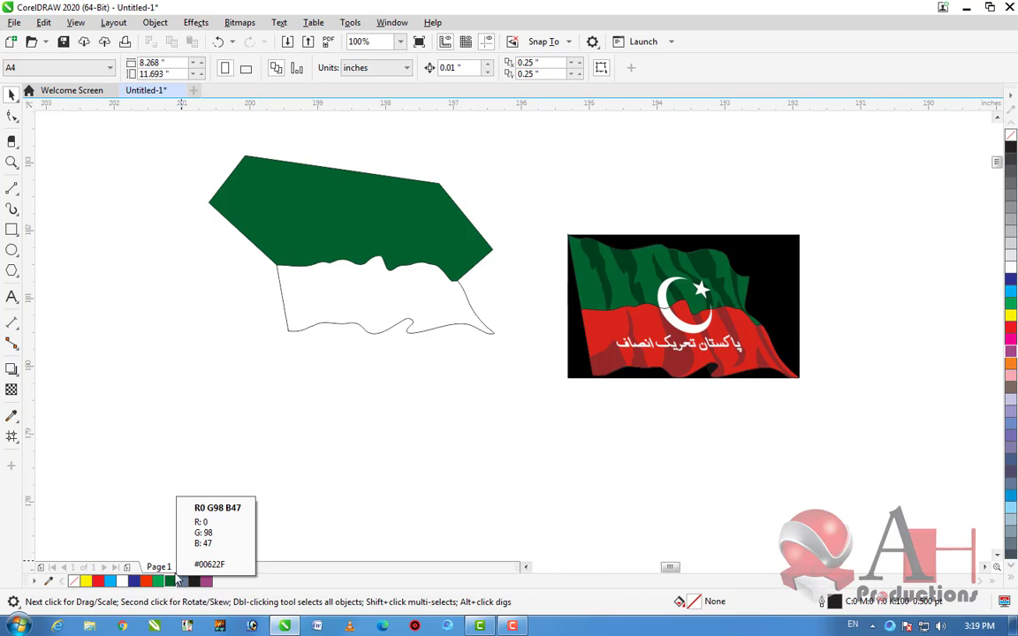
PowerClip the green shape inside the copied flag outline
click(301, 196)
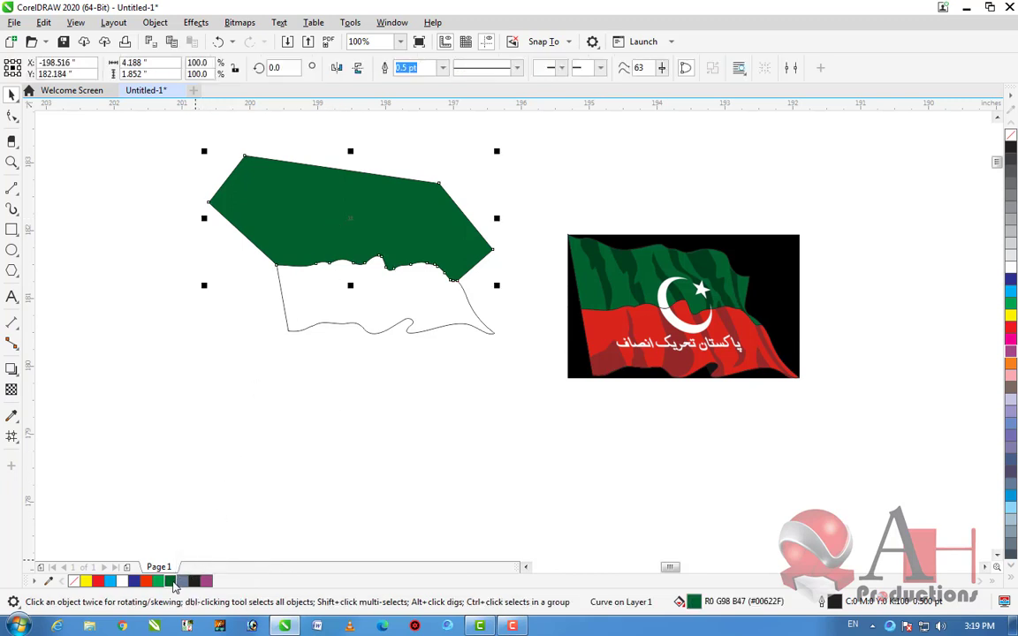
right_click(395, 193)
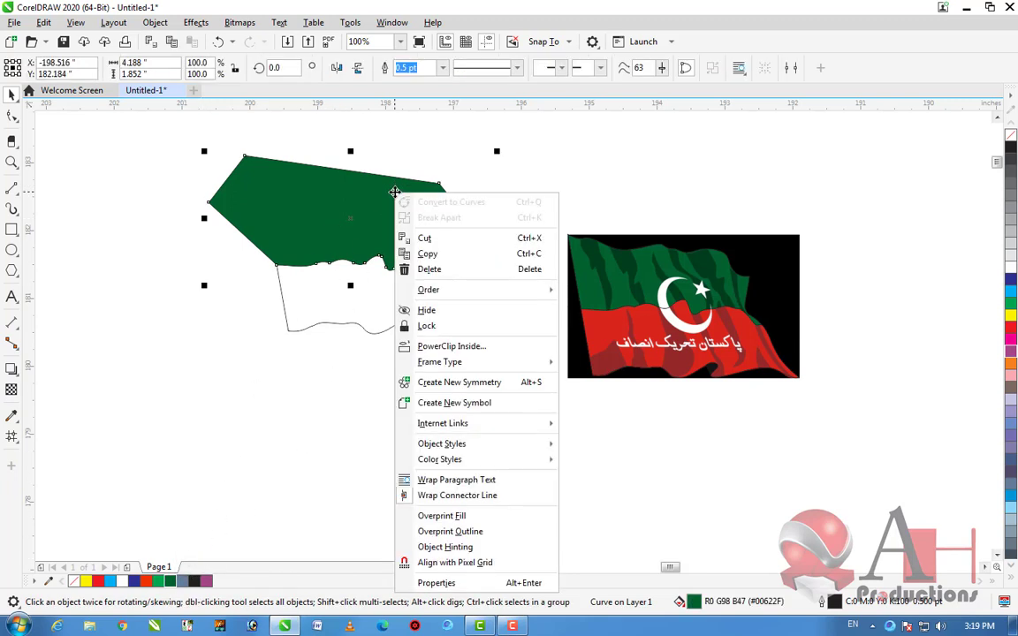
click(445, 347)
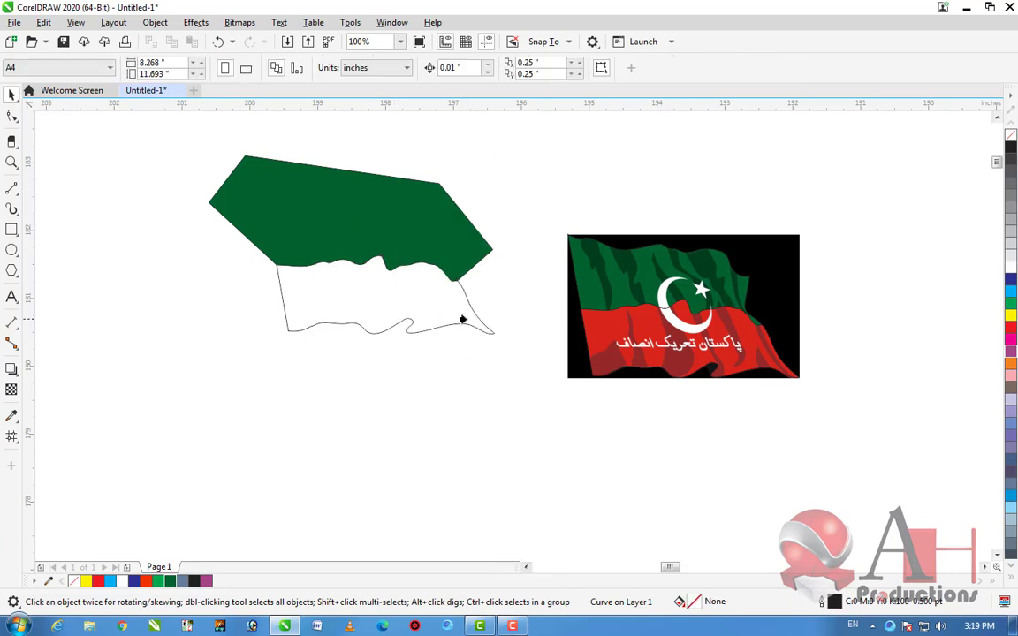
click(445, 373)
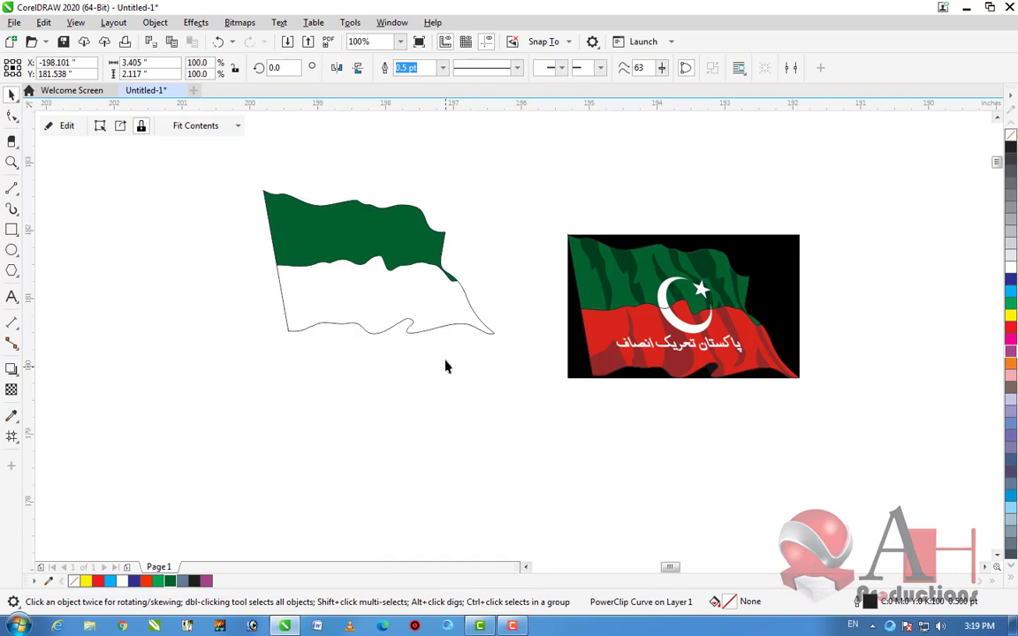
scroll(377, 215, up, 3)
scroll(376, 216, down, 3)
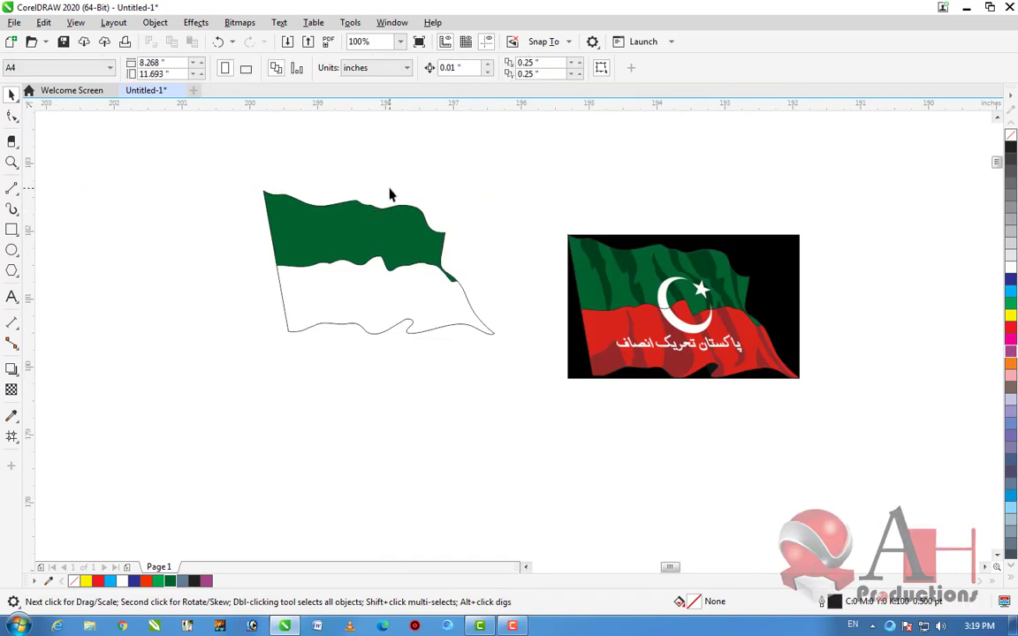
Sample the flag picture's red into the document palette and fill the PowerClip flag with it, R218 G37 B28
click(360, 328)
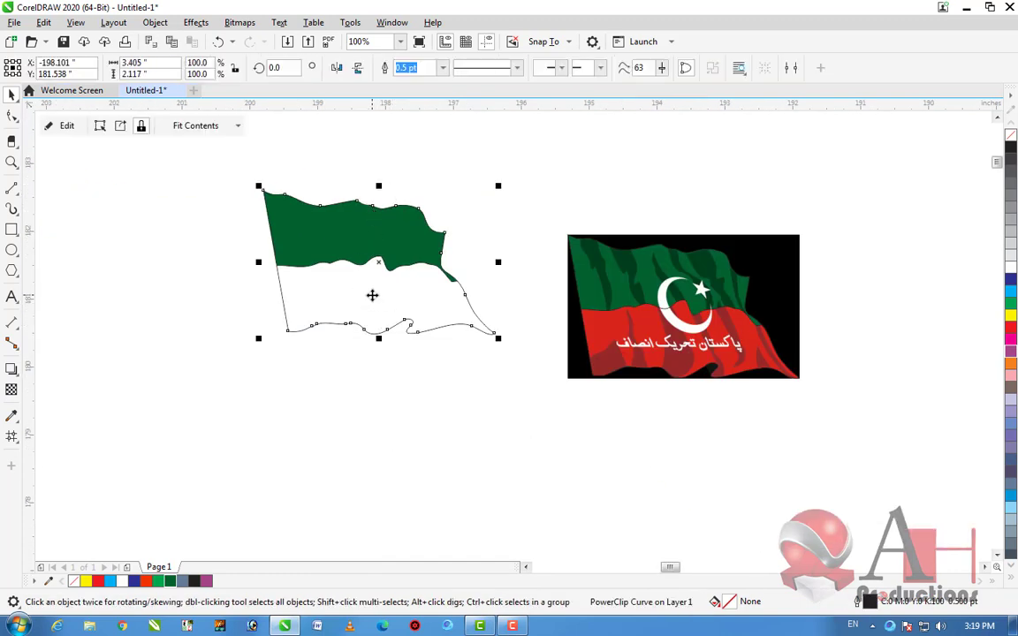
click(36, 581)
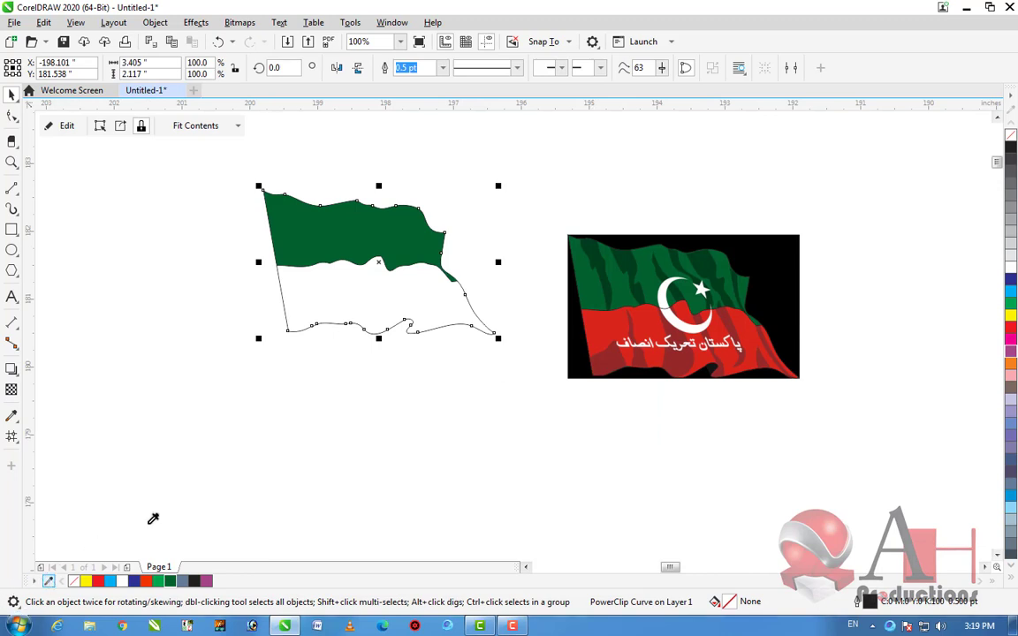
click(594, 344)
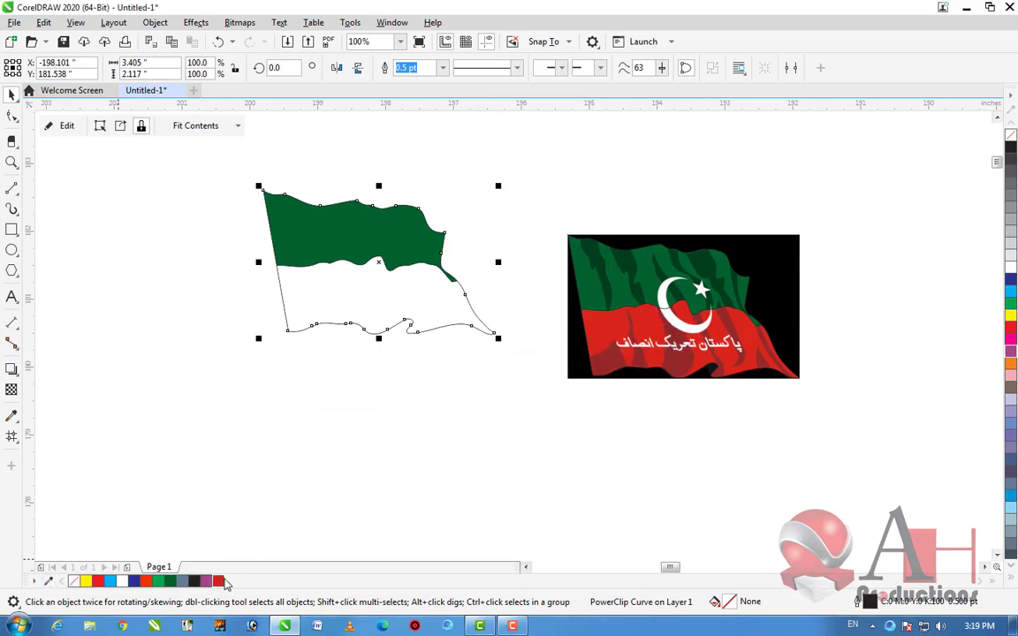
click(219, 582)
click(414, 425)
scroll(401, 255, up, 2)
scroll(364, 268, down, 2)
Move the coloured flag up against the flag picture
click(429, 326)
scroll(535, 298, up, 1)
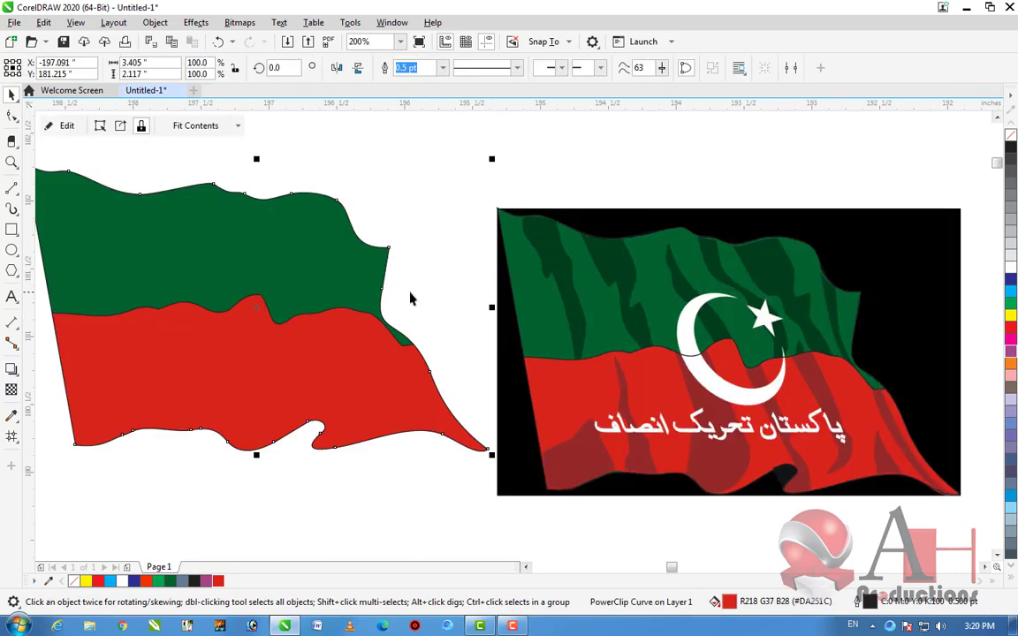
scroll(287, 290, down, 1)
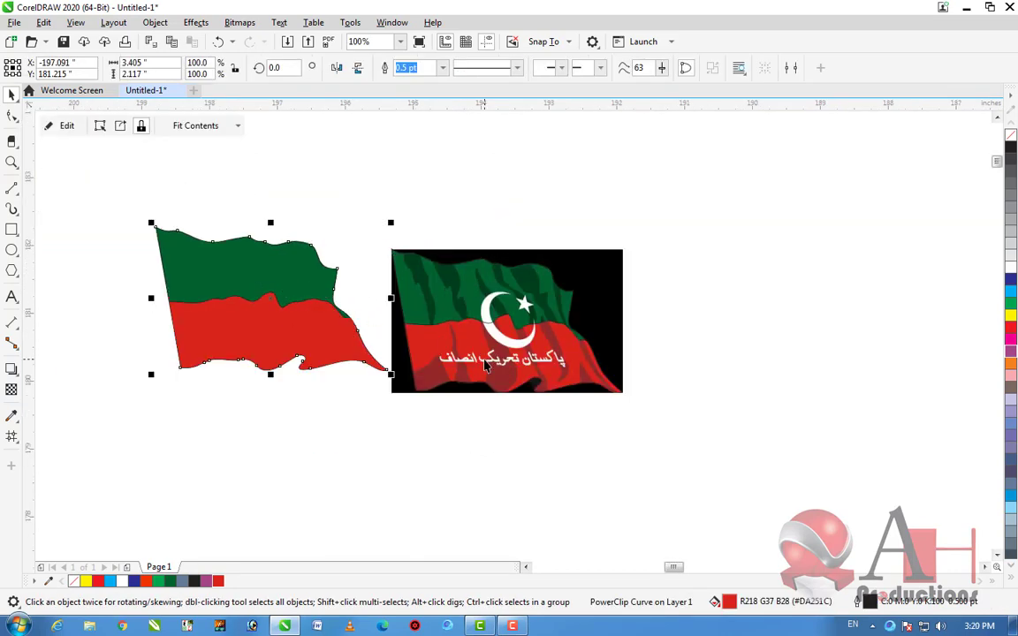
click(610, 438)
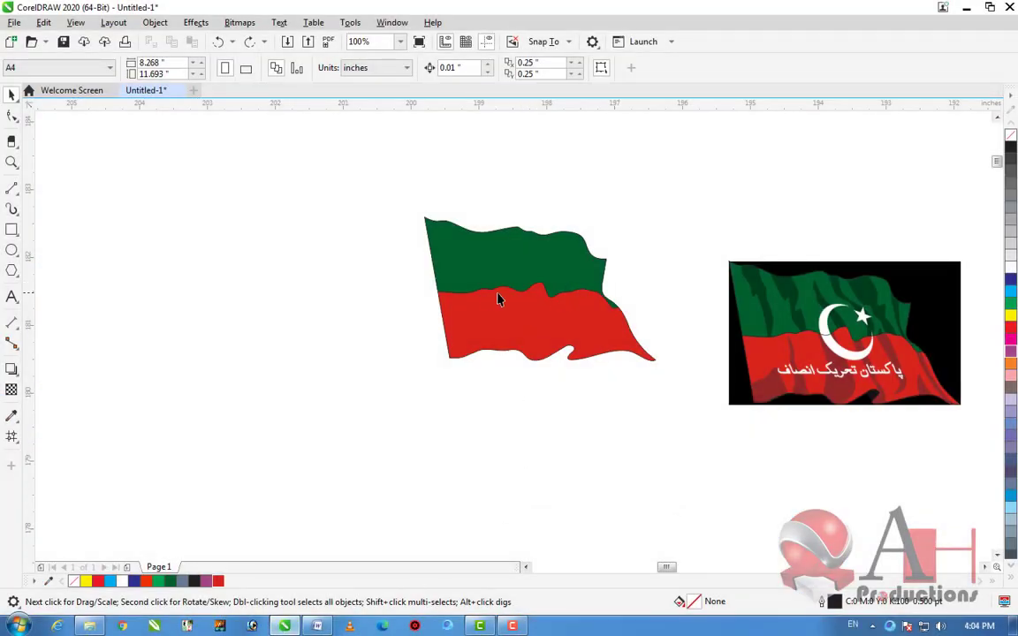
Select the flag picture with its traced outline and dividing line, and move them higher and closer to the coloured flag
scroll(521, 300, down, 1)
scroll(495, 296, up, 1)
click(654, 338)
drag(703, 363, 656, 324)
key(Escape)
click(888, 459)
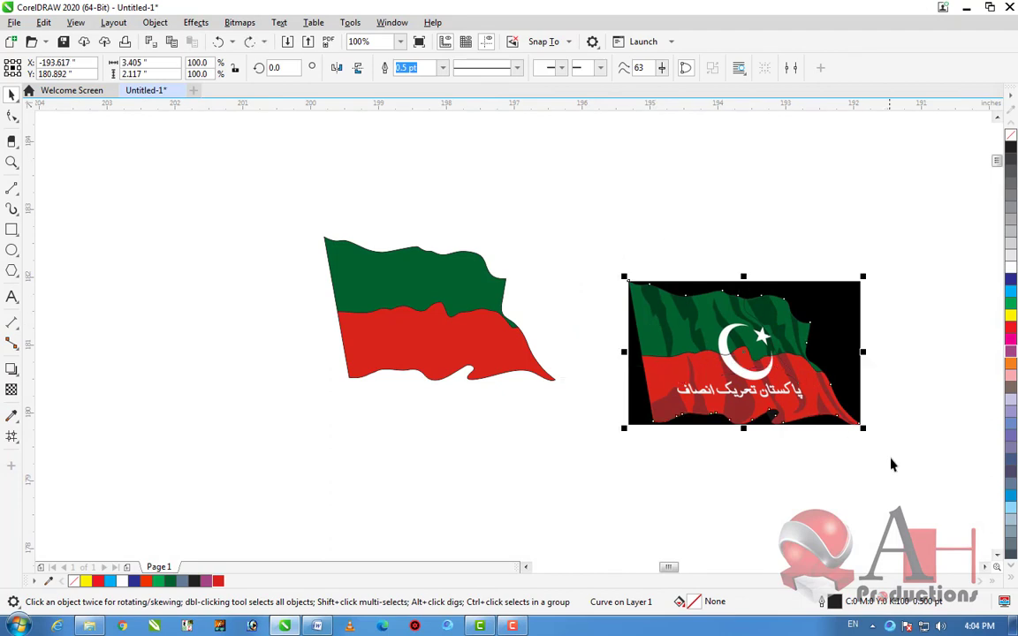
drag(696, 374, 633, 295)
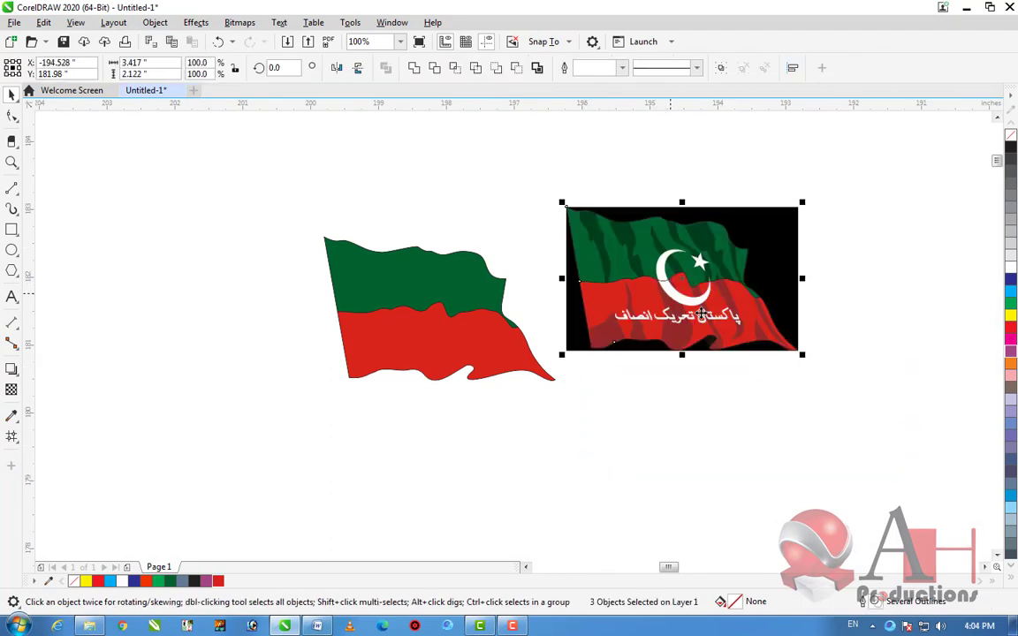
key(Escape)
Draw a closed straight-segment shape about 0.43 by 1.06 inches over the dark green fold nearest the pole in the picture
scroll(651, 237, up, 1)
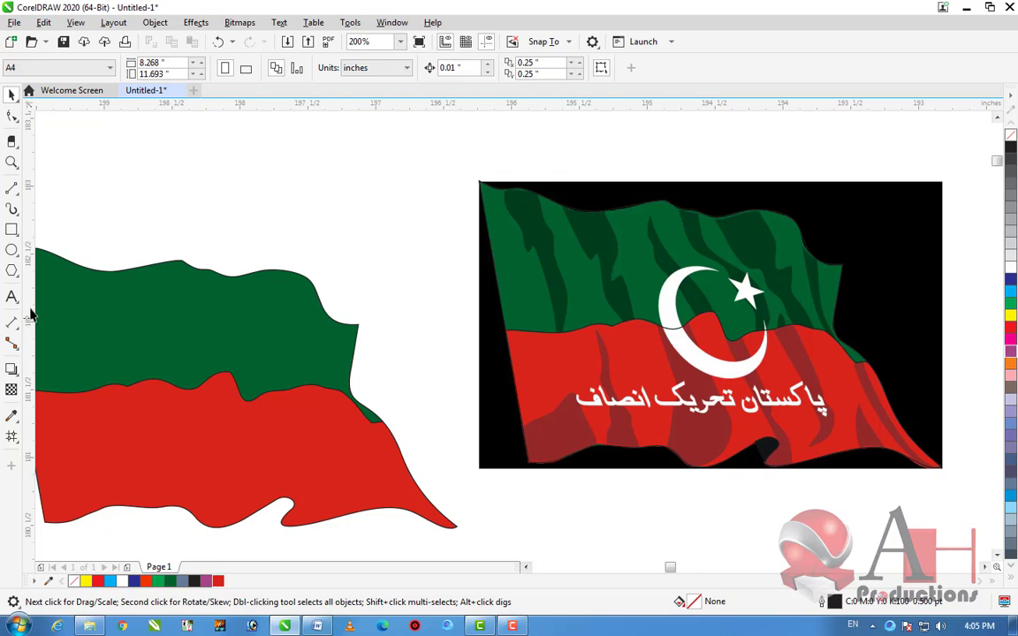
click(11, 189)
scroll(513, 177, up, 1)
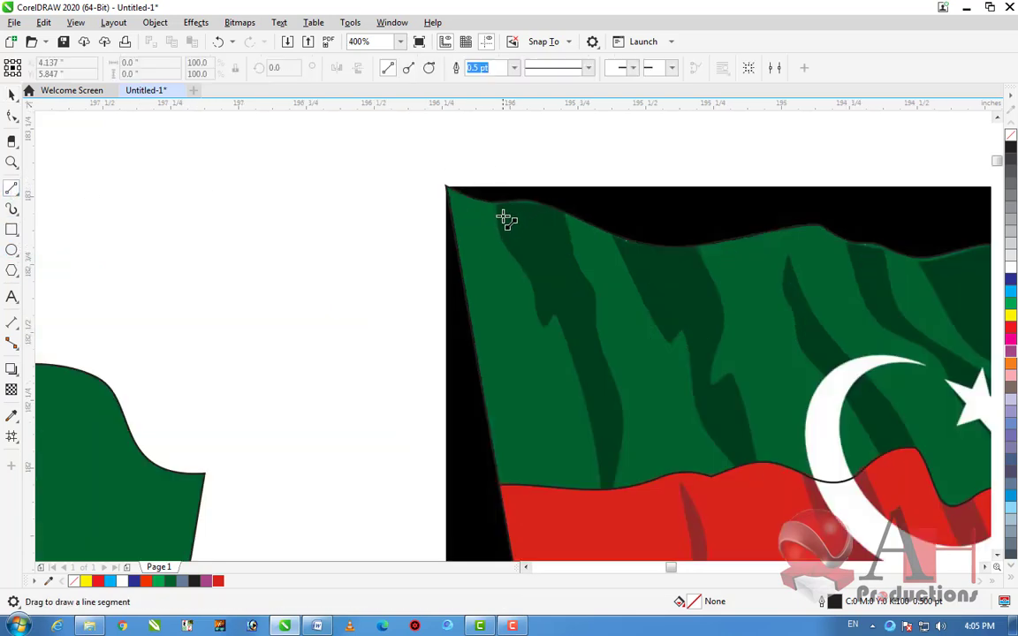
drag(497, 202, 597, 317)
drag(596, 317, 493, 199)
scroll(391, 298, down, 2)
scroll(454, 310, up, 2)
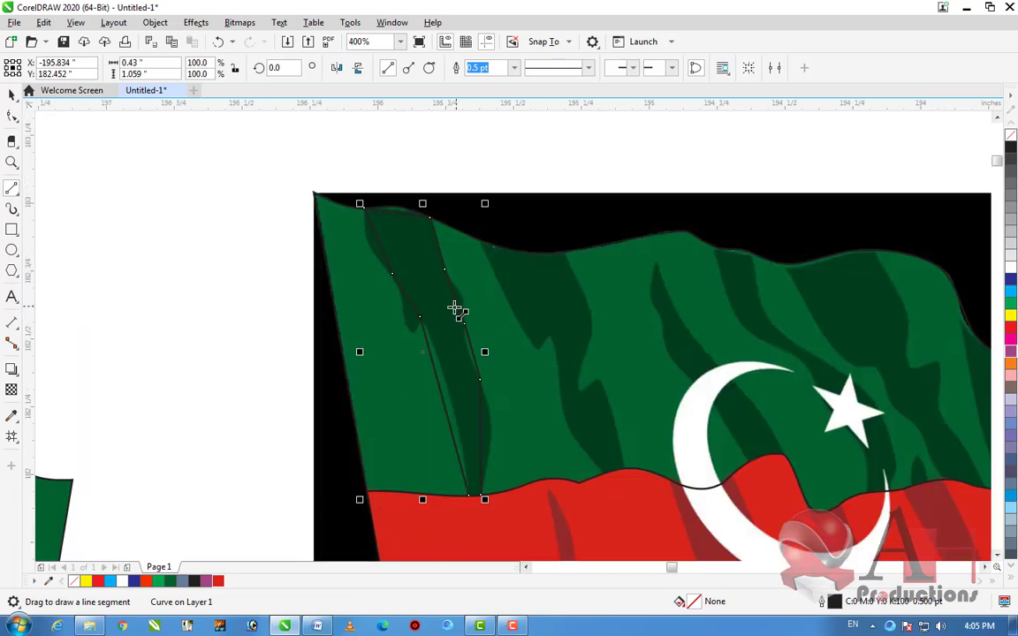
Draw a closed straight-segment shape about 0.54 by 0.91 inches over the second dark green fold from the pole
mouse_move(480, 239)
mouse_down()
mouse_move(537, 370)
mouse_move(528, 336)
mouse_move(554, 347)
mouse_move(575, 439)
mouse_move(617, 486)
mouse_move(625, 468)
mouse_move(608, 403)
mouse_up()
drag(608, 403, 474, 236)
scroll(421, 303, down, 2)
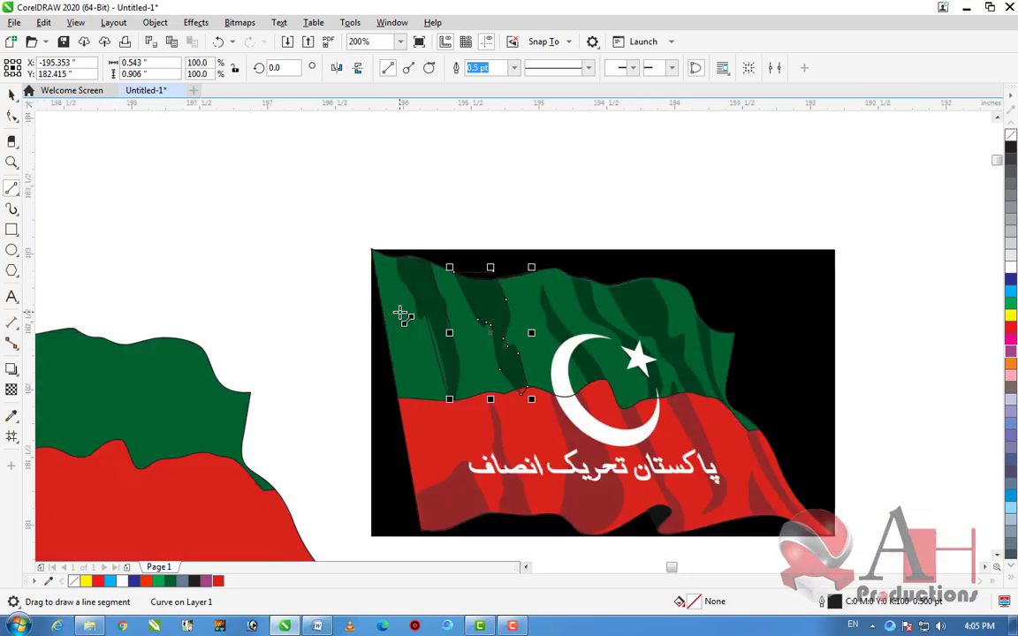
Draw closed straight-segment shapes over the third and fourth dark green folds from the pole, the fourth about 0.67 by 1.00 inches
scroll(584, 356, up, 2)
drag(578, 395, 483, 193)
drag(482, 192, 610, 428)
mouse_move(610, 429)
mouse_down()
mouse_move(577, 396)
mouse_move(561, 334)
mouse_move(497, 271)
mouse_move(449, 180)
mouse_move(495, 193)
mouse_move(495, 175)
mouse_move(491, 208)
mouse_move(530, 273)
mouse_move(584, 314)
mouse_move(618, 363)
mouse_move(636, 405)
mouse_move(618, 438)
mouse_move(606, 423)
mouse_up()
scroll(513, 412, down, 1)
scroll(607, 416, up, 1)
scroll(658, 450, down, 3)
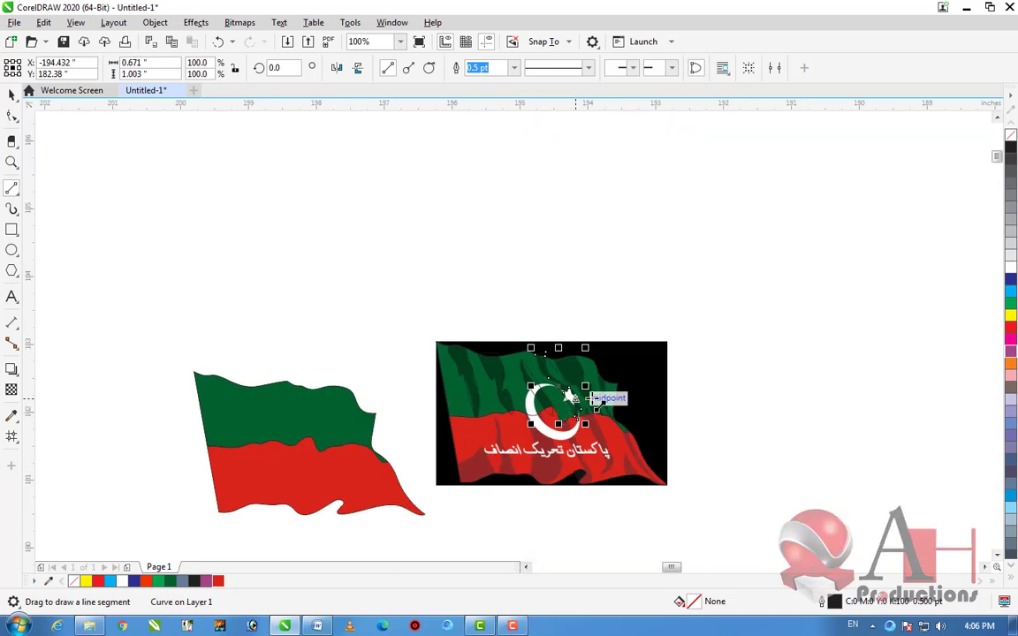
Draw a closed straight-segment shape about 0.77 by 0.98 inches over the wide dark green fold just beyond the star
scroll(573, 400, up, 3)
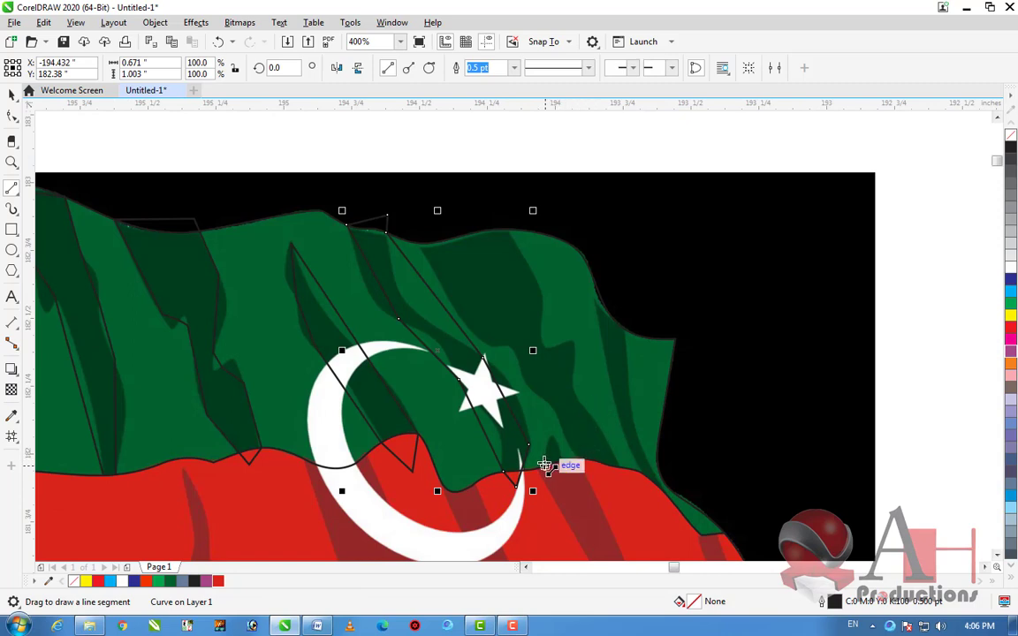
drag(546, 466, 533, 389)
drag(533, 389, 411, 235)
drag(410, 235, 495, 210)
drag(495, 210, 572, 370)
drag(572, 370, 580, 461)
scroll(557, 454, down, 1)
scroll(618, 444, up, 1)
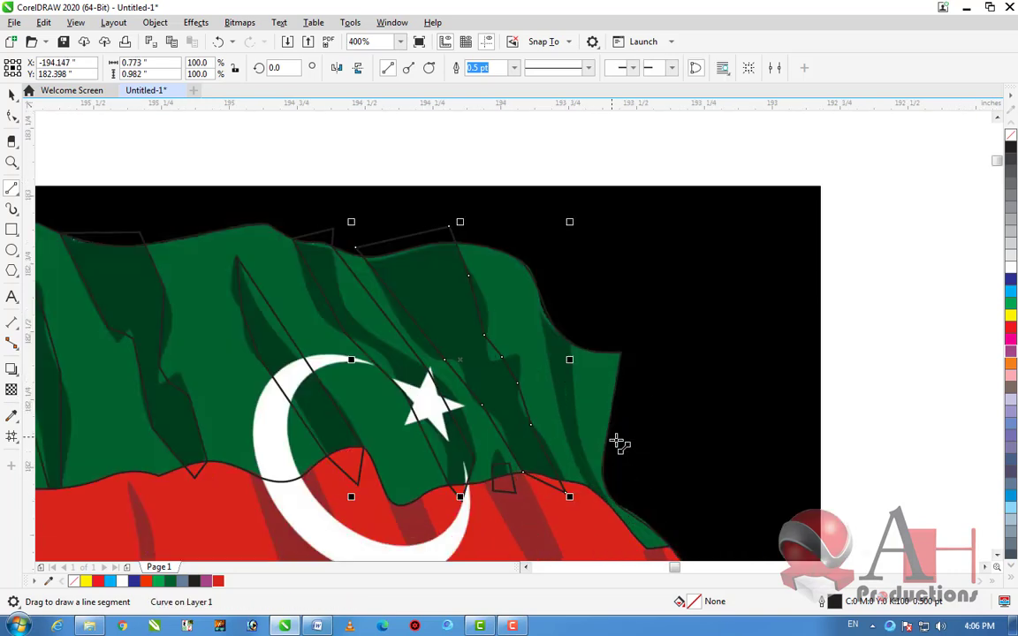
Draw a closed straight-segment shape about 0.25 by 0.86 inches over the narrow dark green fold nearest the flag's free end
drag(590, 501, 538, 272)
drag(537, 272, 595, 495)
click(596, 495)
scroll(702, 332, down, 1)
scroll(531, 345, up, 1)
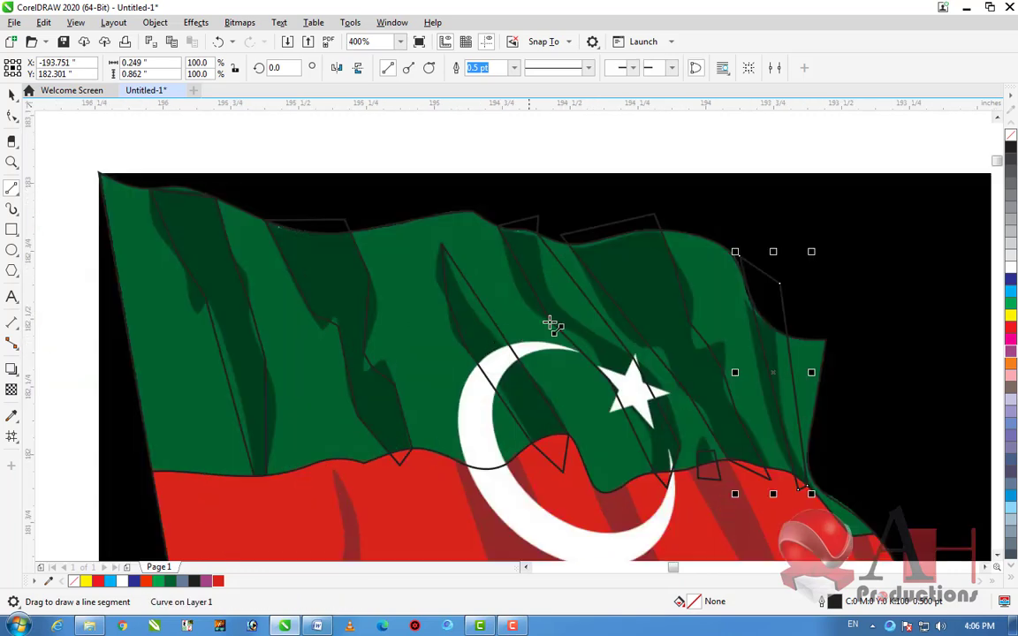
scroll(556, 327, down, 1)
scroll(565, 320, up, 1)
scroll(518, 306, down, 1)
Convert the top edge and uppermost pole-side edge of the first fold shape to curves and bend both outward
click(12, 116)
scroll(395, 272, up, 1)
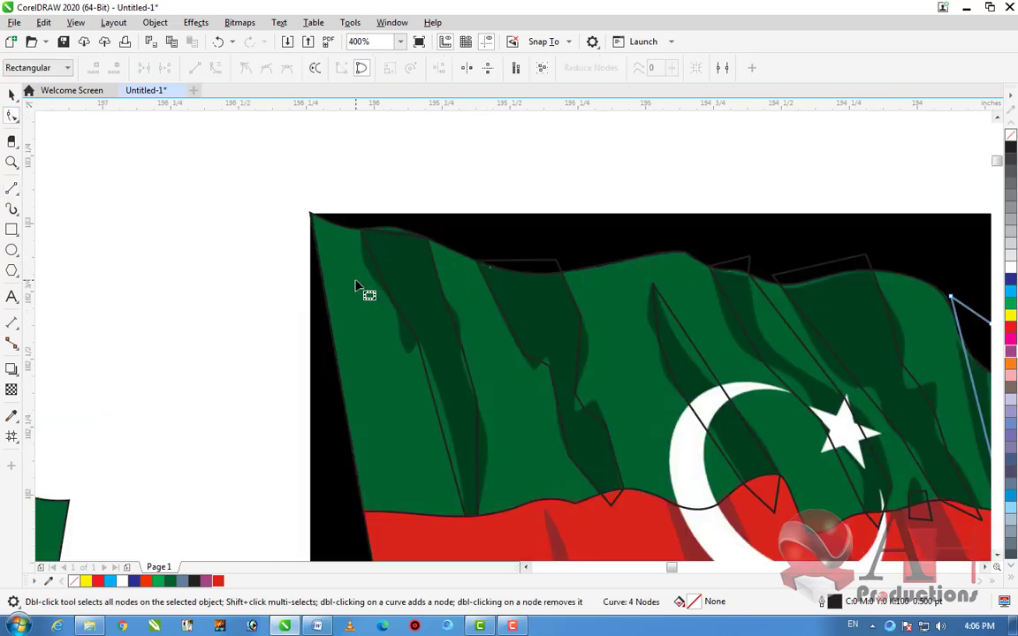
click(363, 291)
scroll(374, 231, up, 1)
click(397, 227)
click(215, 68)
drag(415, 228, 414, 196)
click(384, 304)
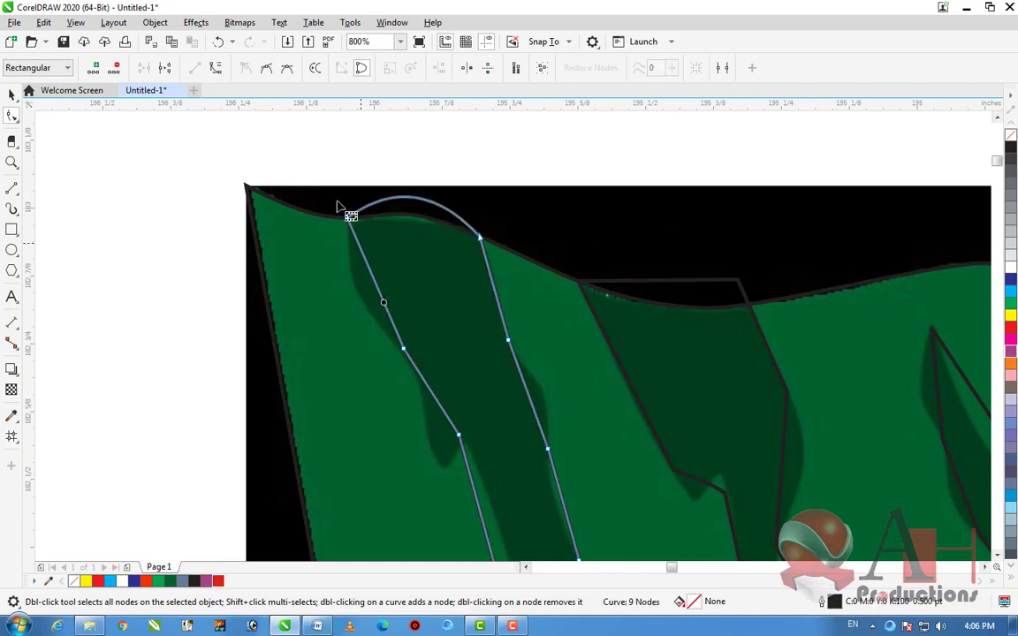
click(216, 69)
mouse_move(375, 290)
mouse_down()
mouse_move(357, 295)
mouse_move(366, 302)
mouse_up()
scroll(430, 321, down, 2)
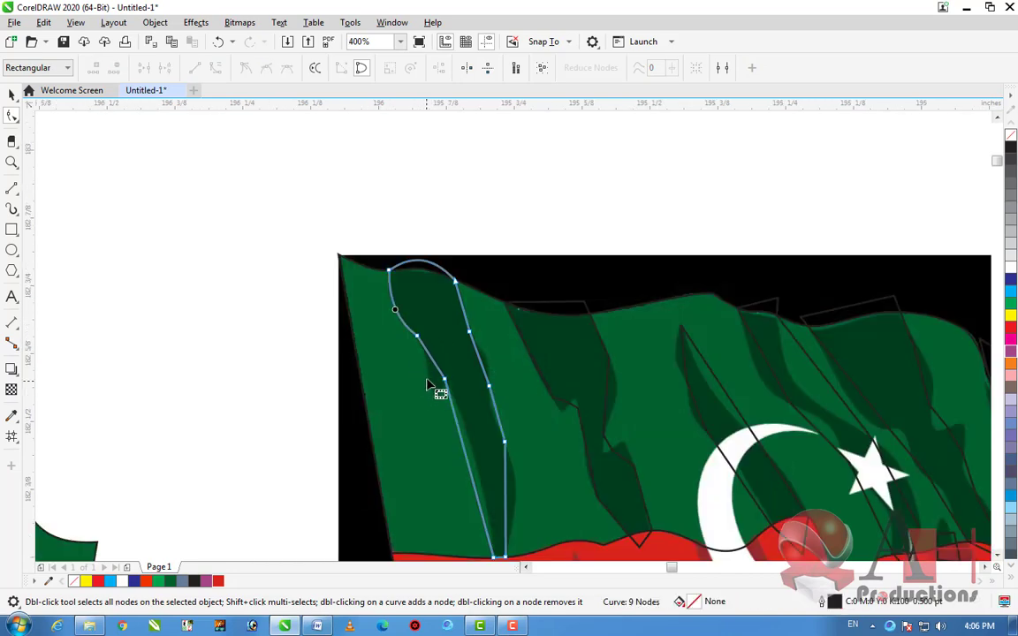
Convert the next pole-side segment of the first fold shape to a curve and bend it into the fold's small hook
scroll(425, 377, up, 2)
click(439, 341)
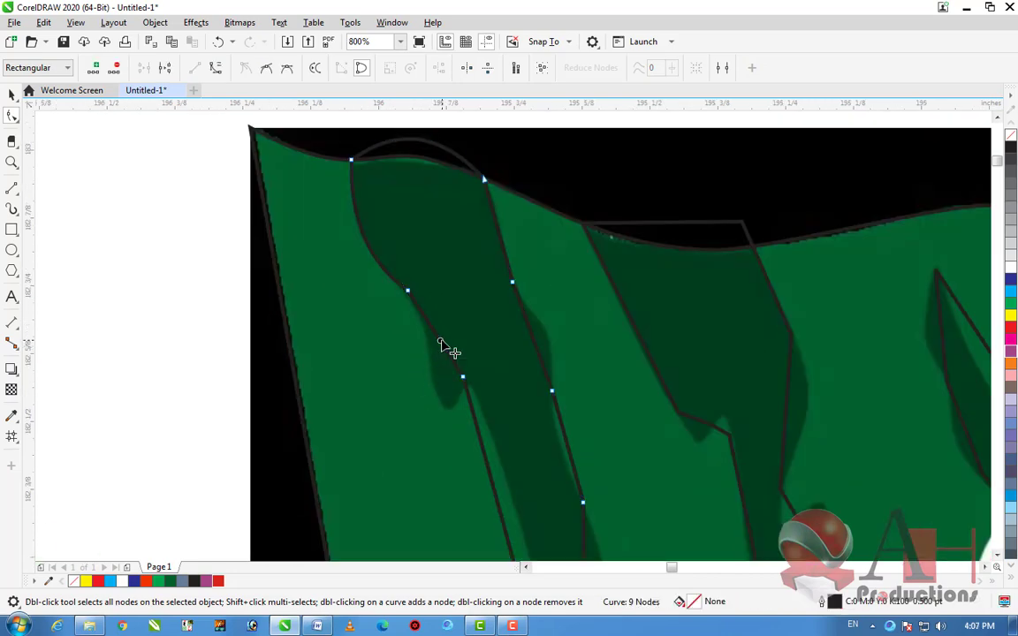
click(216, 69)
drag(444, 346, 462, 402)
click(445, 387)
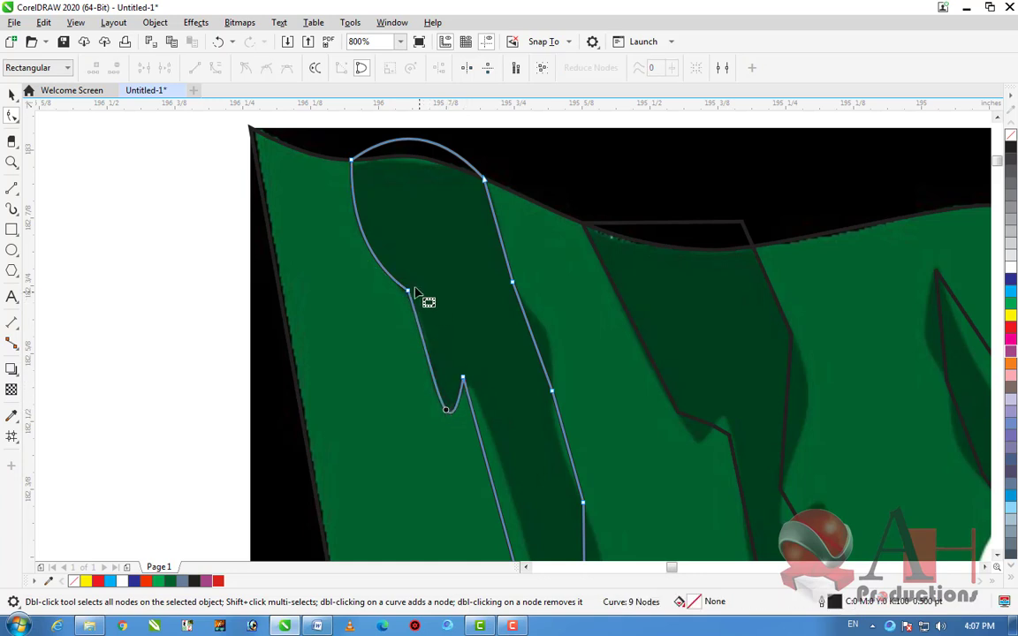
Add nodes on both sides of the sharp corner above the hook and delete the corner node to smooth the edge
scroll(406, 274, up, 1)
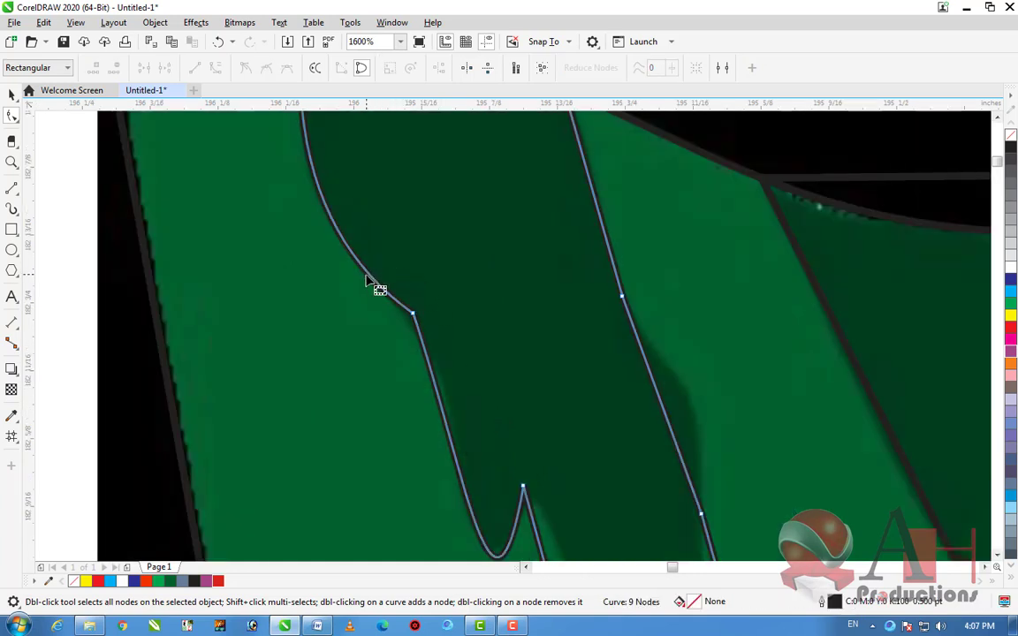
double_click(368, 278)
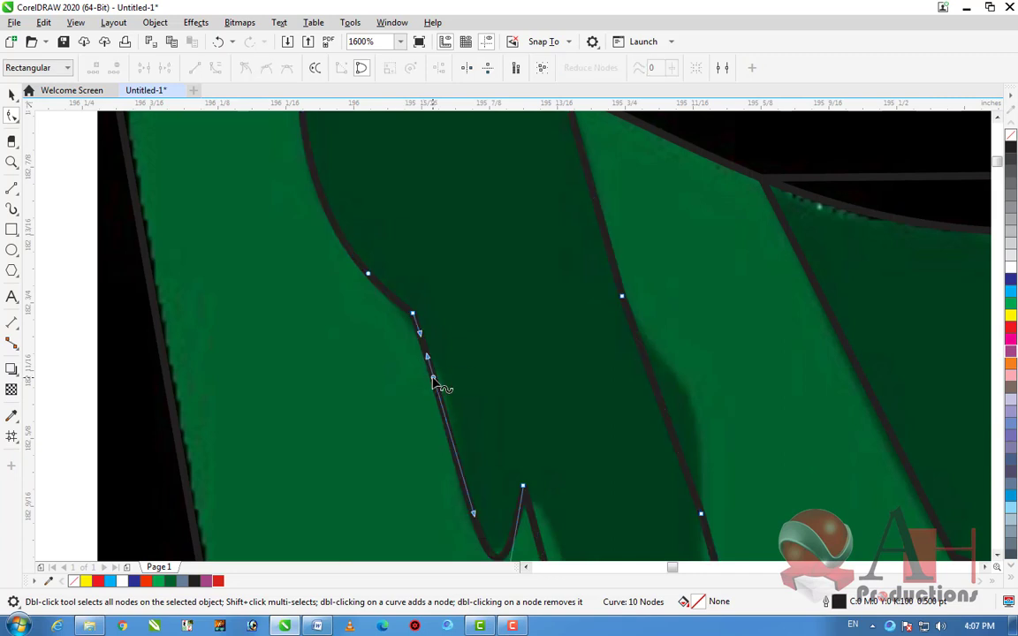
click(414, 330)
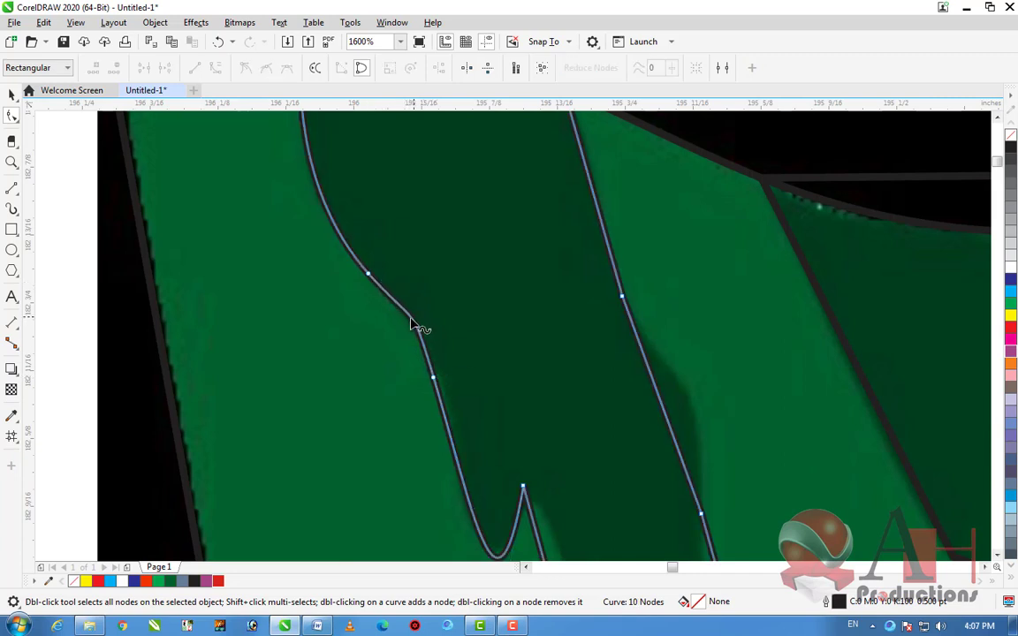
scroll(413, 329, down, 1)
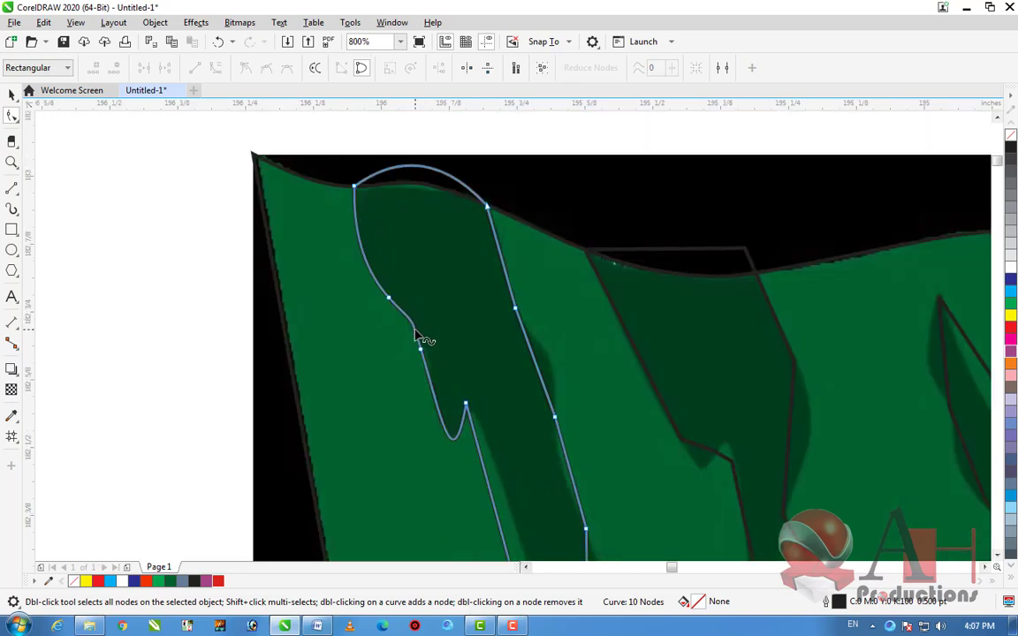
Convert the long segment below the hook to a curve and bend it to follow the fold's pole-side edge
scroll(443, 380, down, 1)
scroll(478, 469, up, 1)
click(482, 475)
scroll(473, 459, down, 2)
scroll(469, 454, up, 1)
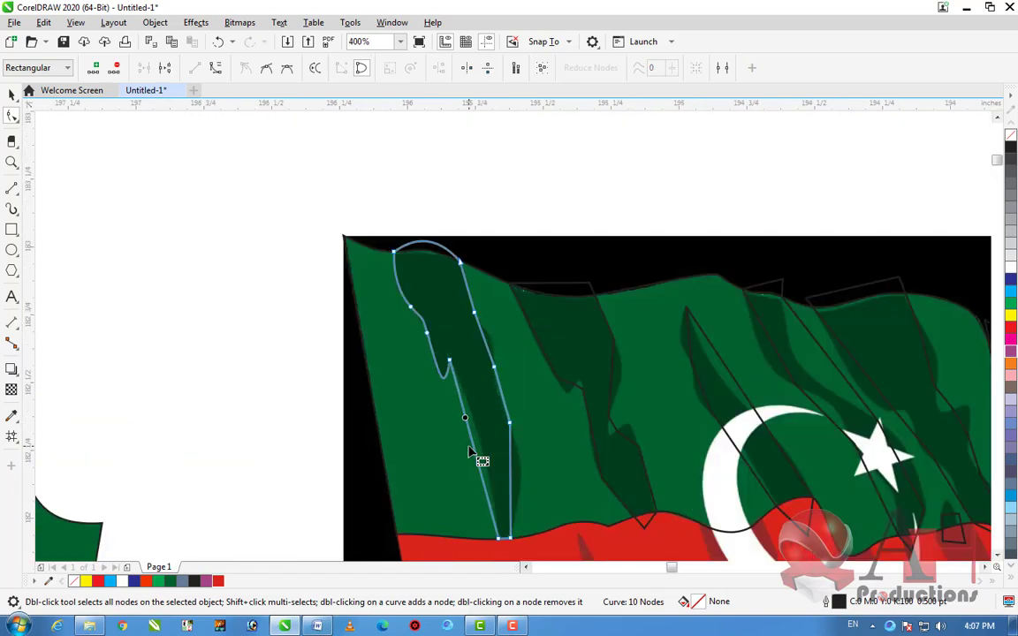
click(215, 69)
drag(484, 461, 484, 452)
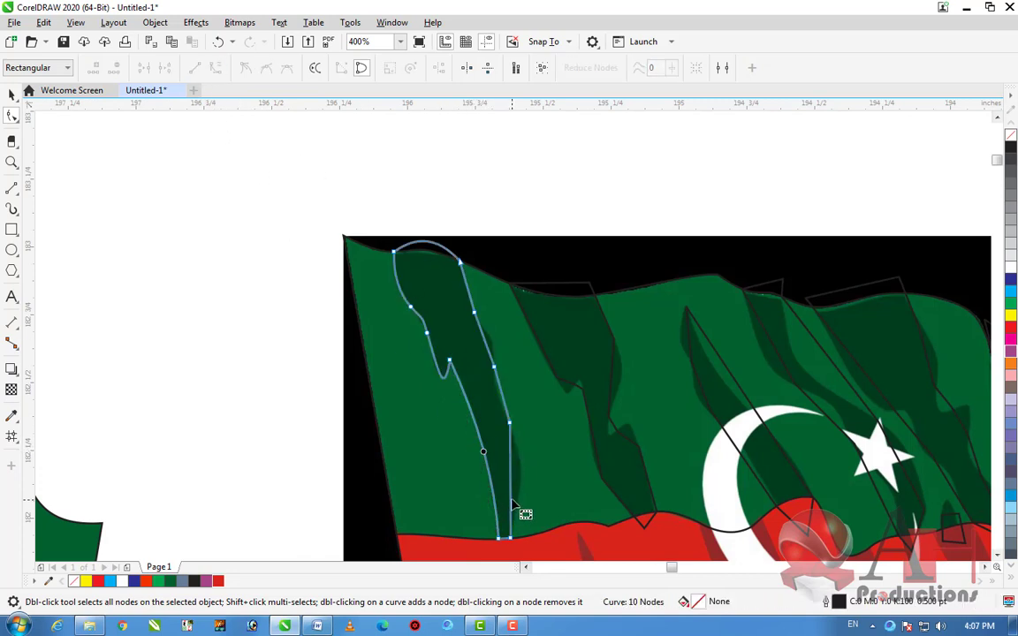
click(510, 481)
drag(510, 481, 517, 478)
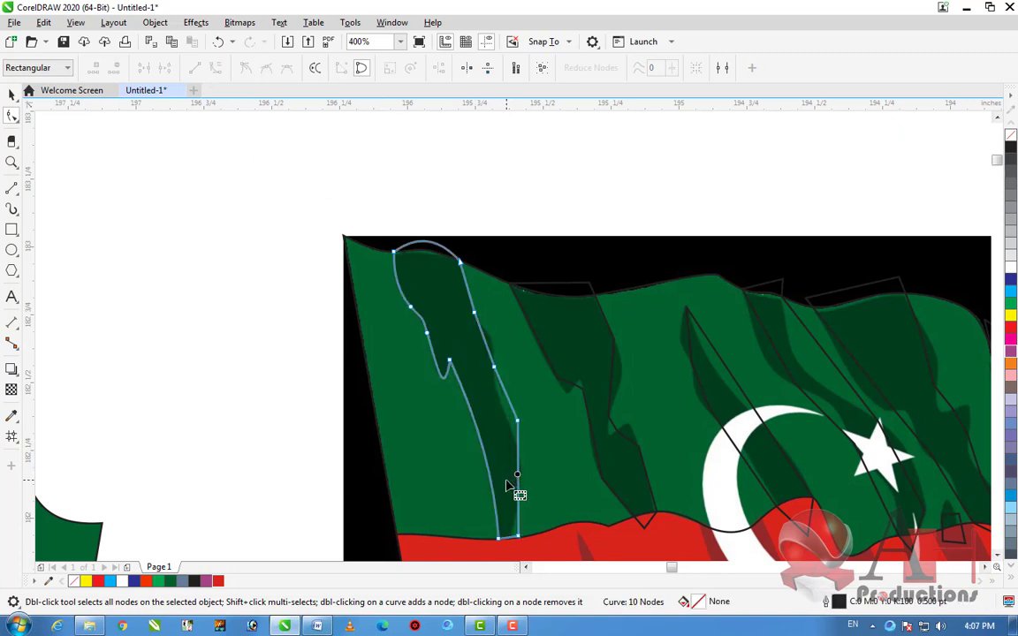
key(ctrl+z)
Convert the first fold shape's lowest segment on the side away from the pole to a curve and bend it outward
click(216, 71)
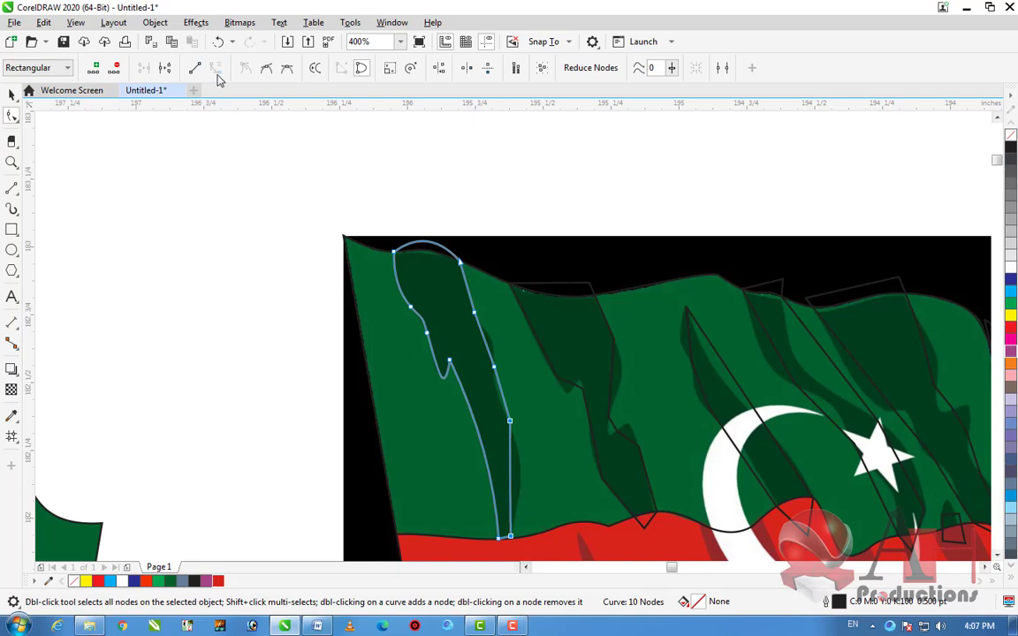
scroll(313, 222, down, 2)
scroll(353, 270, up, 3)
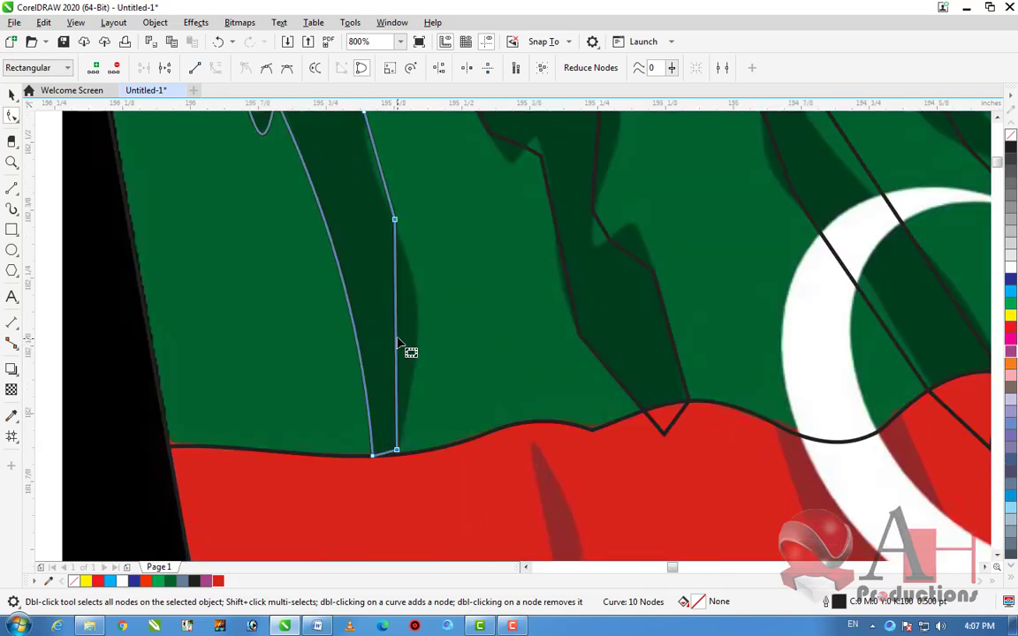
drag(398, 342, 415, 343)
scroll(416, 344, down, 2)
scroll(436, 386, up, 2)
Select the two bottom nodes of the first fold shape and move them down past the green-red dividing line
drag(436, 386, 365, 334)
drag(430, 352, 423, 387)
scroll(442, 375, down, 2)
scroll(418, 373, up, 2)
drag(423, 386, 444, 380)
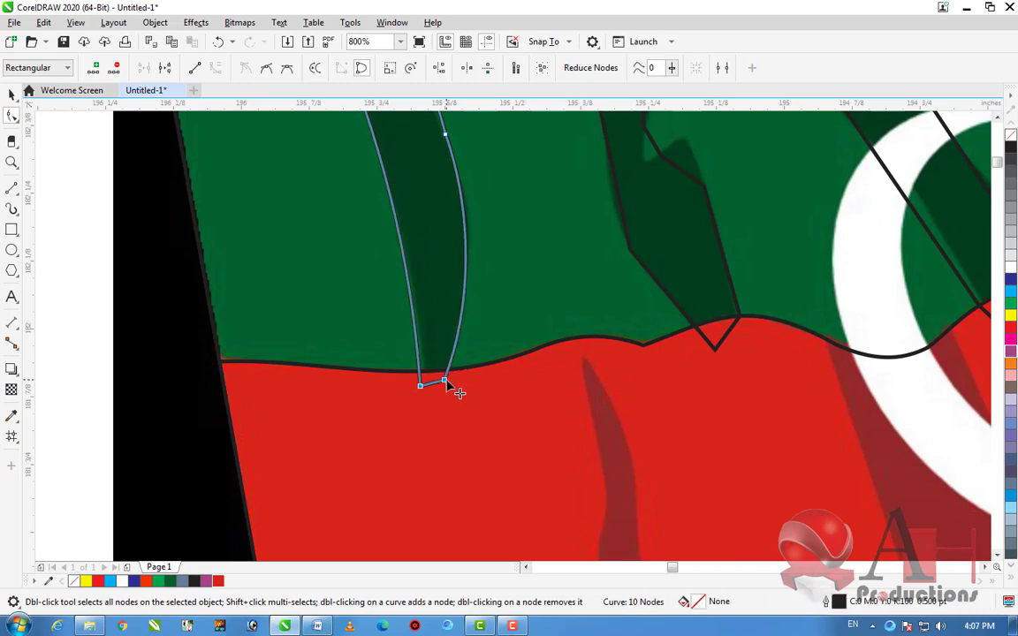
Convert the segment above the lower outward curve to a curve and bend it inward along the fold's edge
scroll(457, 389, down, 3)
scroll(457, 366, up, 2)
scroll(457, 357, up, 1)
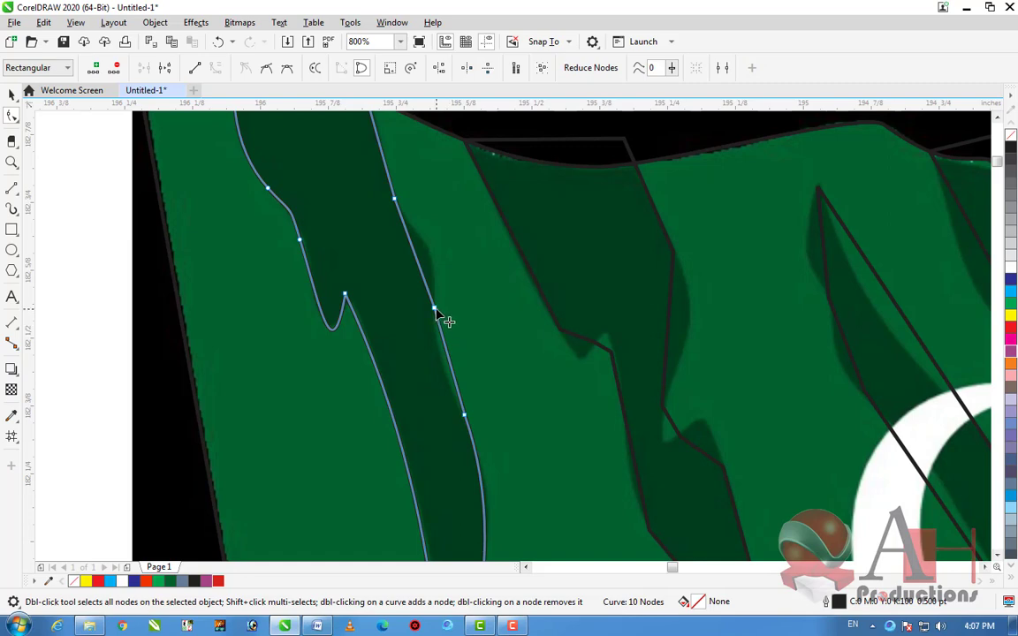
click(445, 345)
click(214, 71)
mouse_move(450, 365)
mouse_down()
mouse_move(438, 362)
mouse_move(450, 370)
mouse_up()
Convert the next segment up on the same side to a curve and bulge it outward to match the fold
click(416, 259)
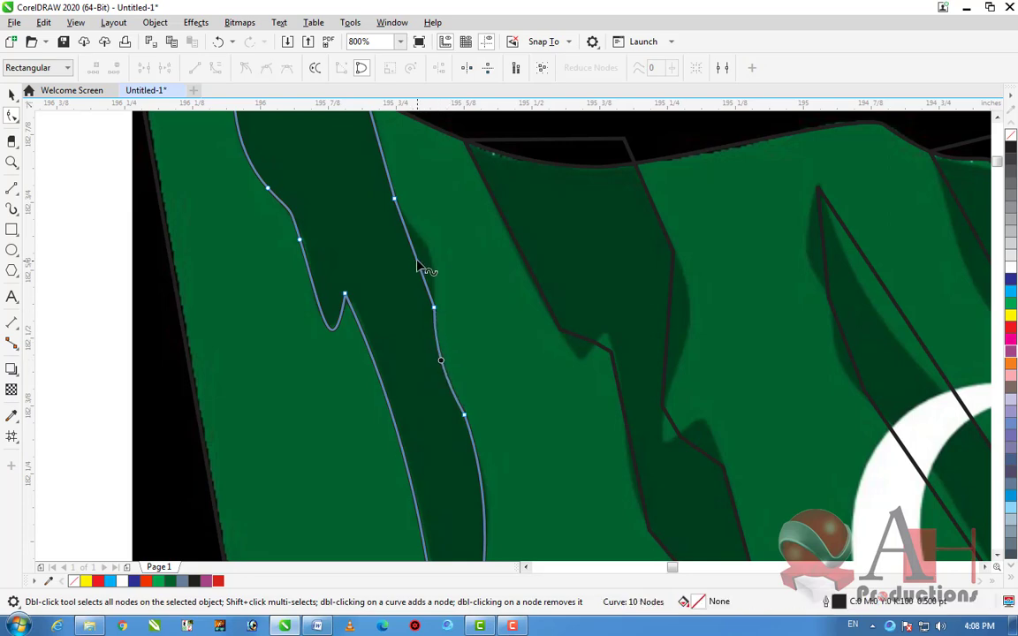
click(212, 72)
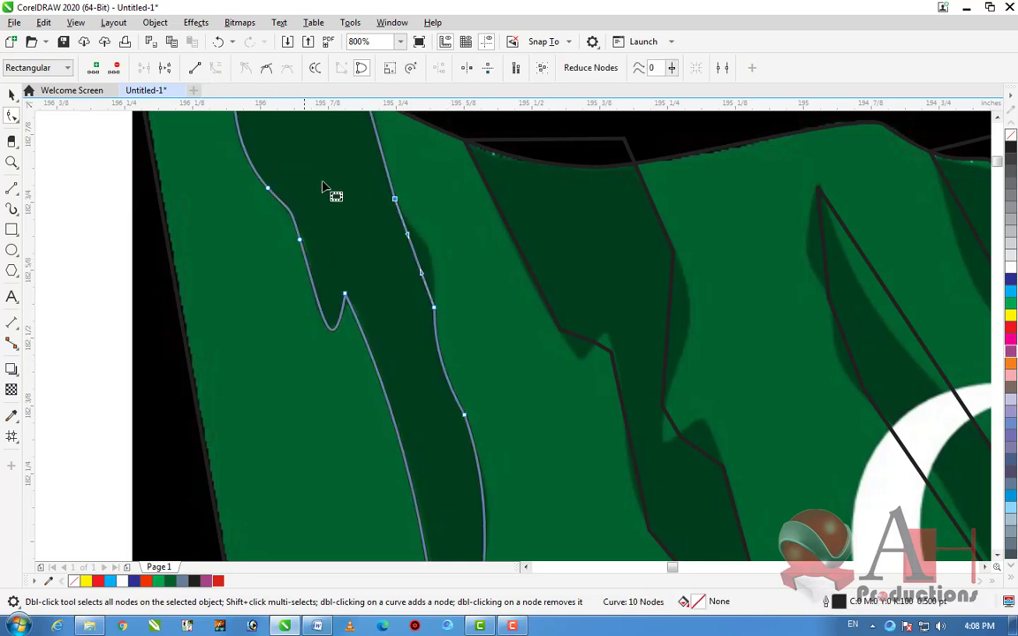
drag(421, 275, 443, 267)
scroll(527, 438, down, 1)
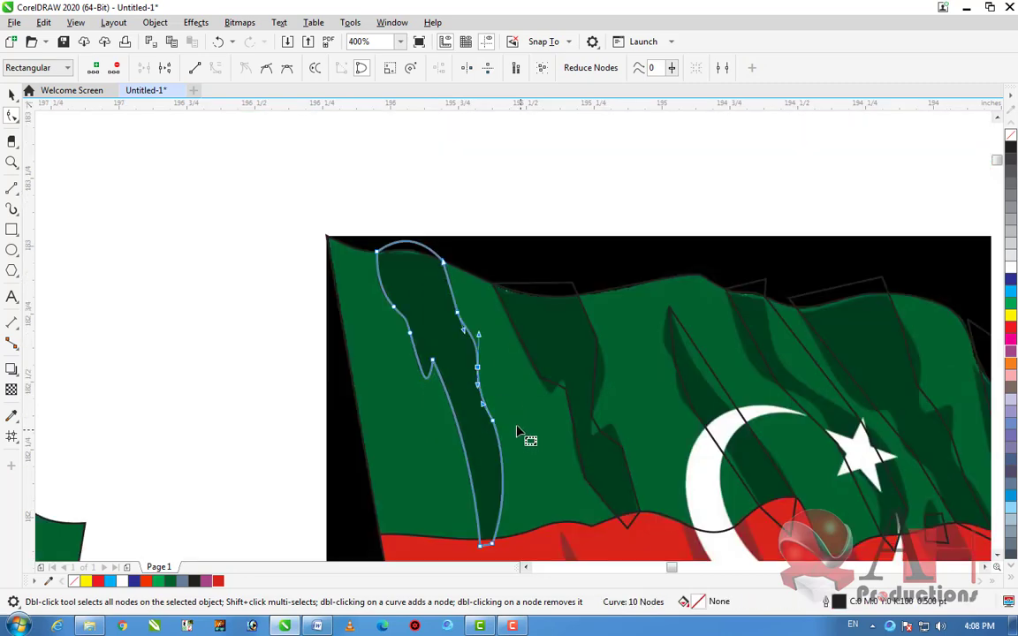
scroll(448, 300, up, 1)
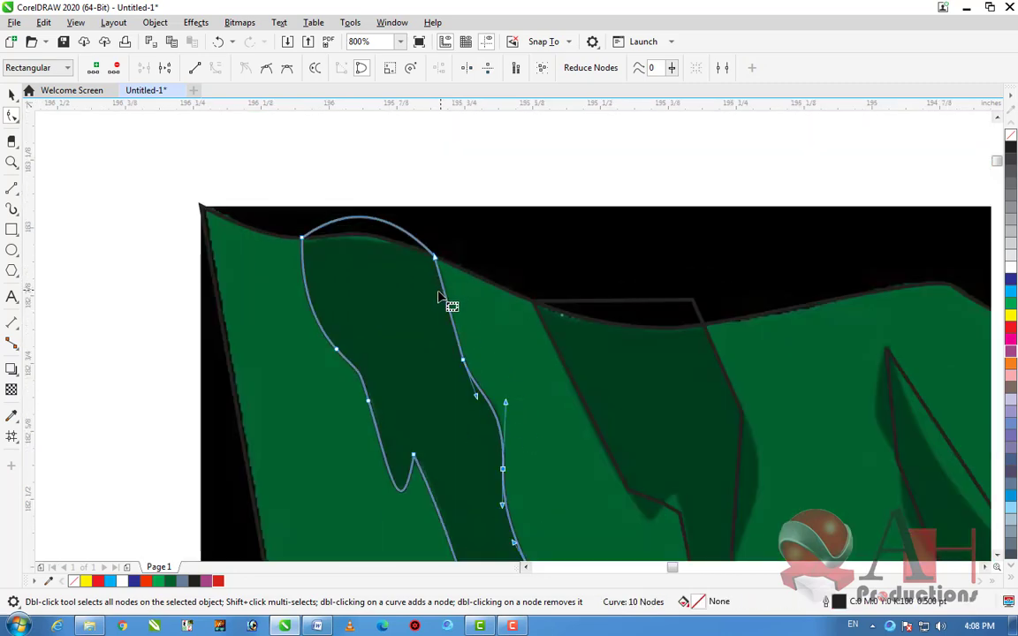
Select the second fold shape for node editing and bend the short segment at its pole-side notch down into a curve
click(13, 94)
scroll(361, 281, down, 2)
scroll(371, 320, up, 1)
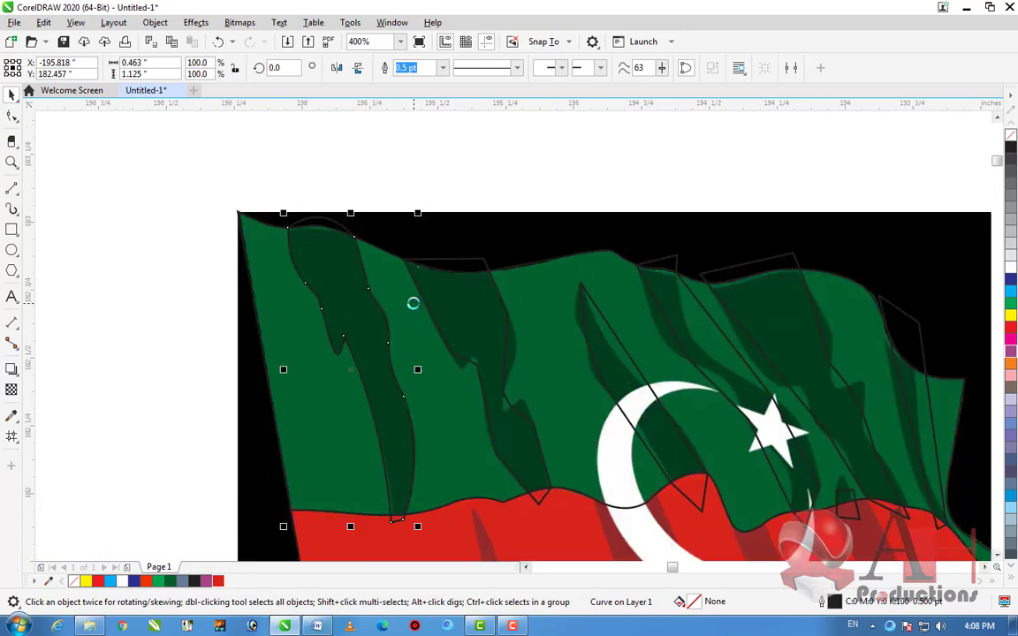
scroll(339, 311, down, 1)
scroll(278, 300, up, 1)
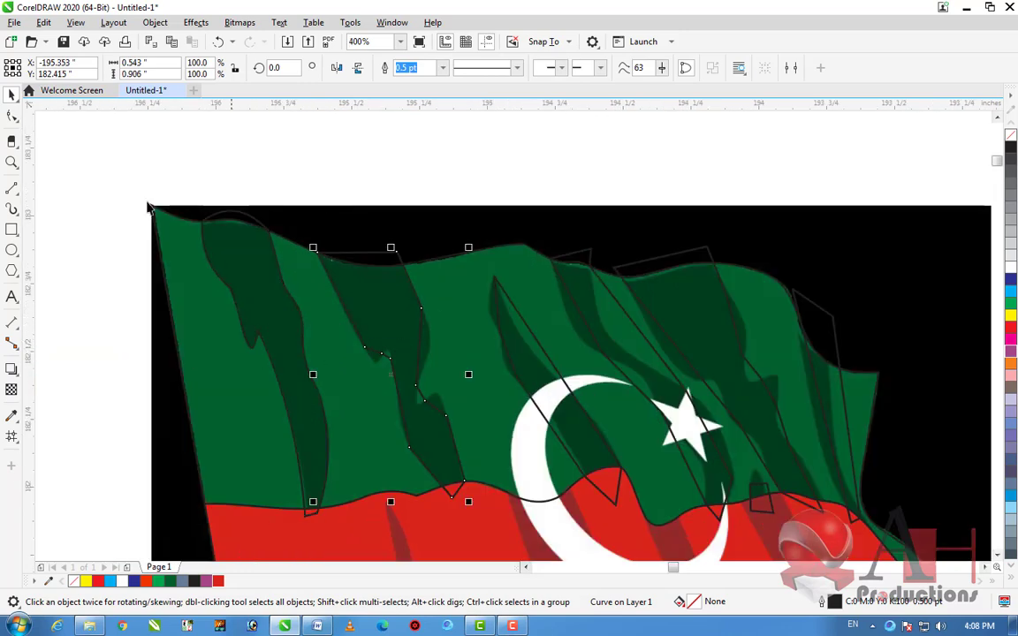
click(12, 116)
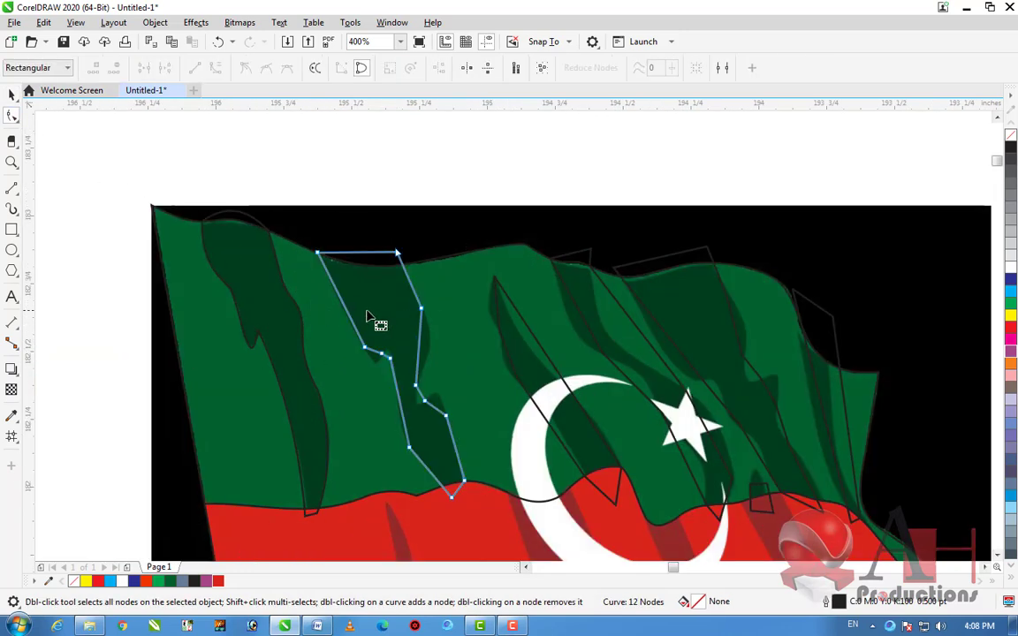
scroll(376, 356, up, 2)
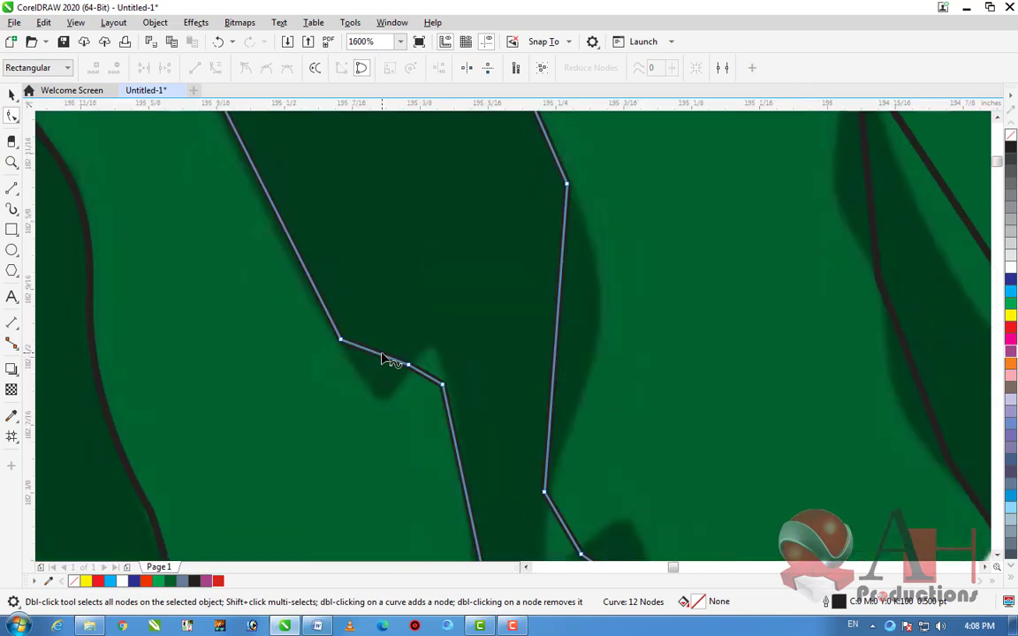
scroll(382, 328, down, 2)
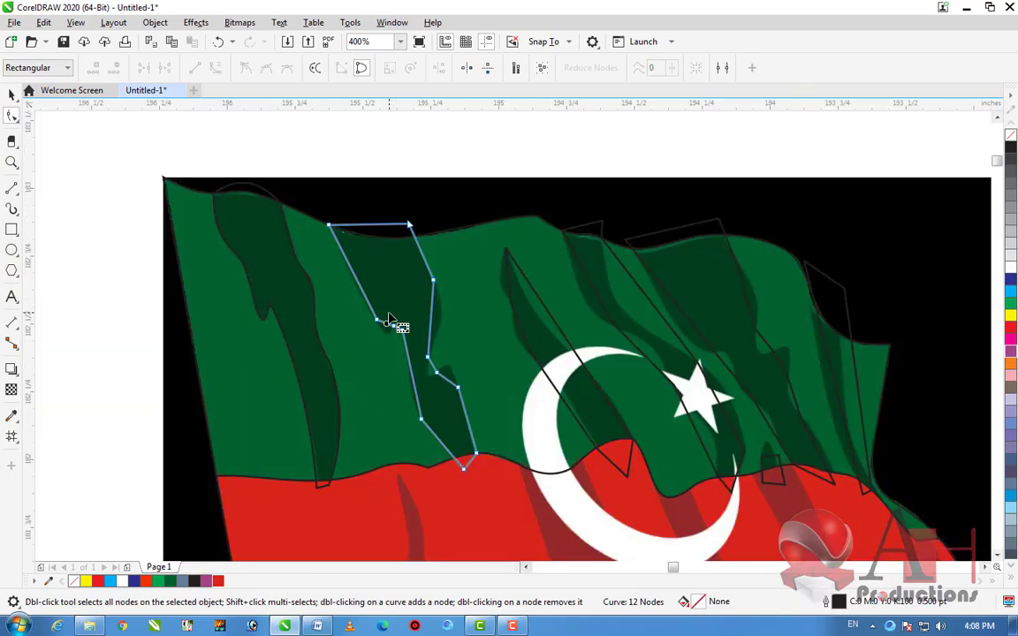
click(388, 322)
scroll(390, 332, up, 2)
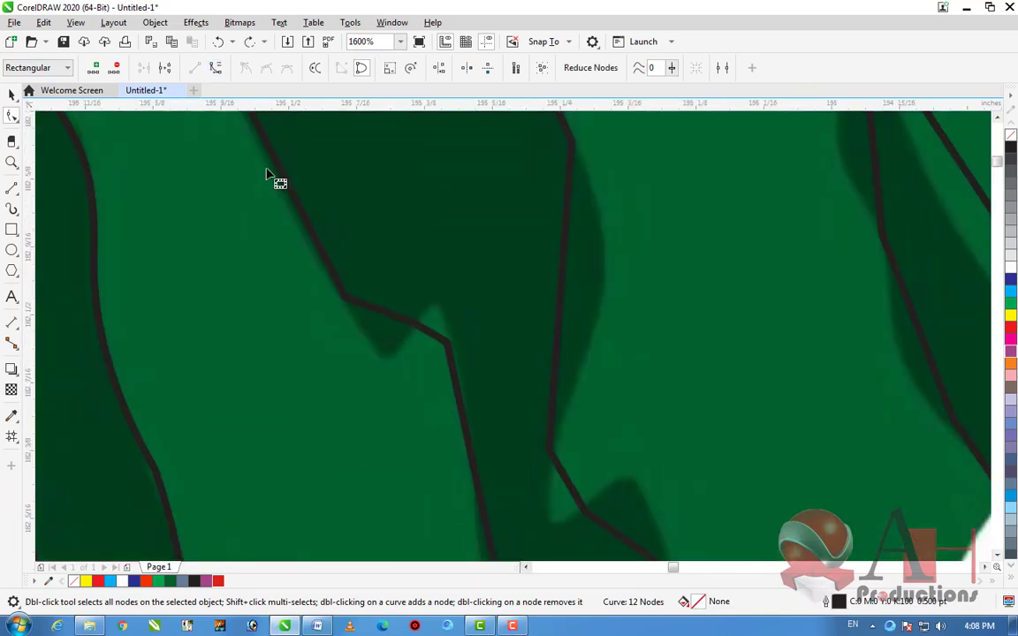
drag(387, 315, 382, 357)
Convert the adjoining short segment of the second fold shape's notch to a curve and bend it upward
click(432, 334)
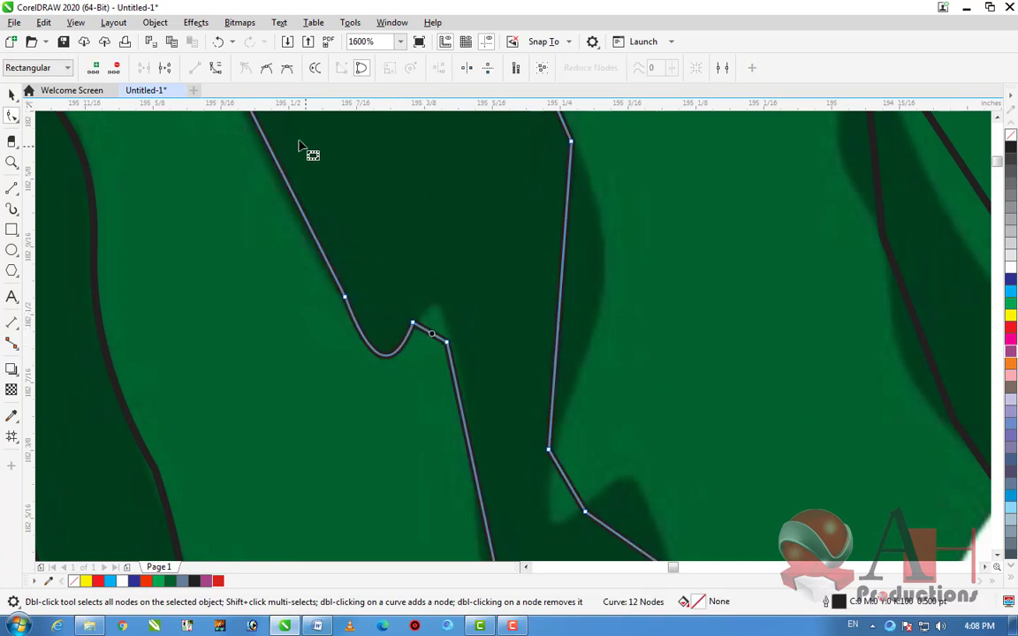
click(215, 70)
mouse_move(429, 336)
mouse_down()
mouse_move(438, 311)
mouse_move(427, 350)
mouse_up()
scroll(428, 320, down, 2)
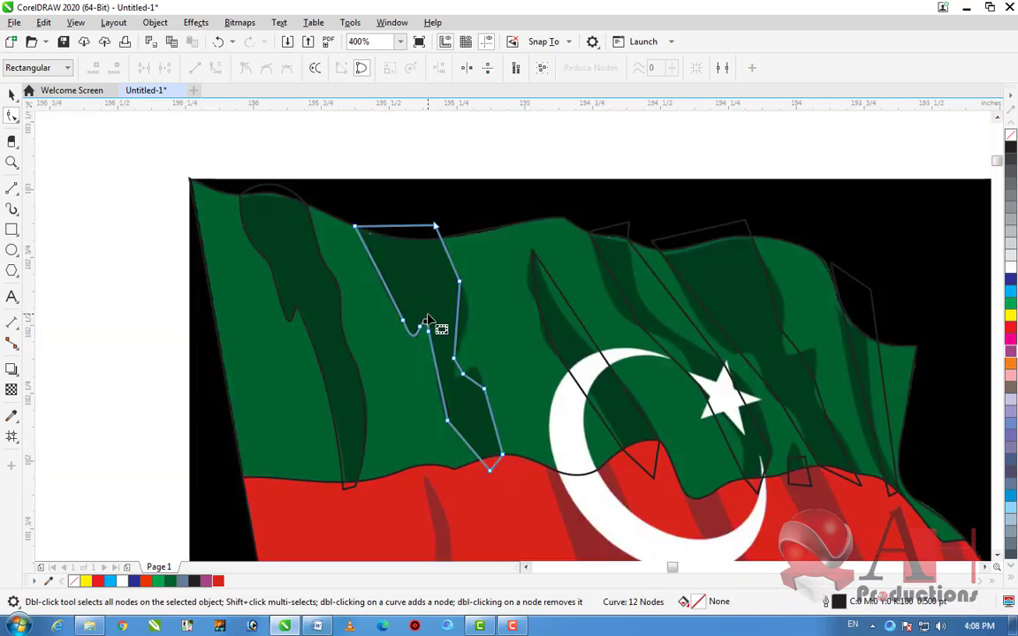
scroll(428, 320, up, 2)
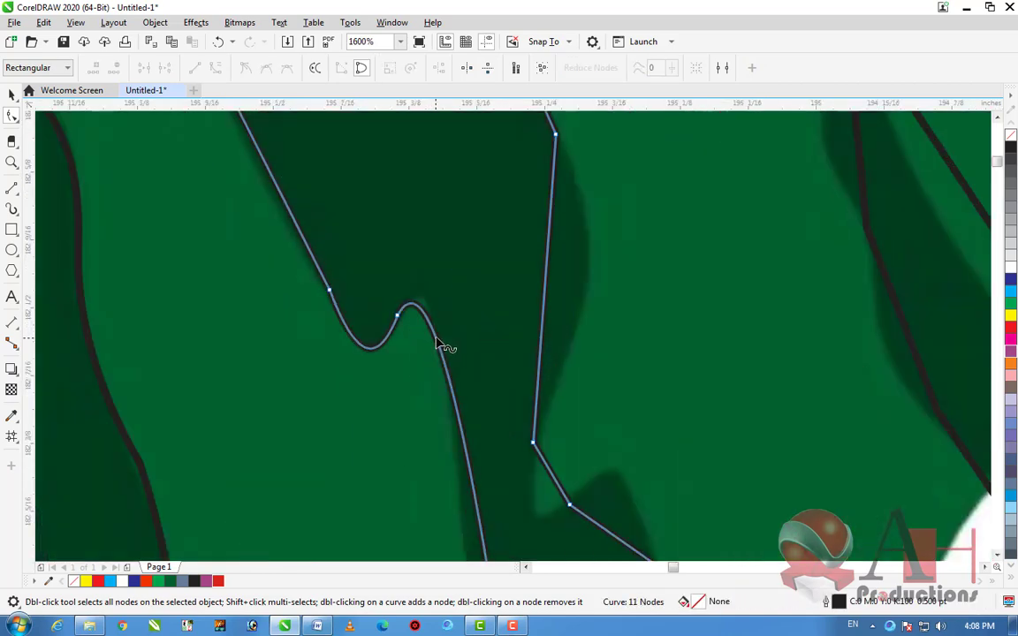
scroll(437, 341, down, 2)
scroll(452, 320, up, 1)
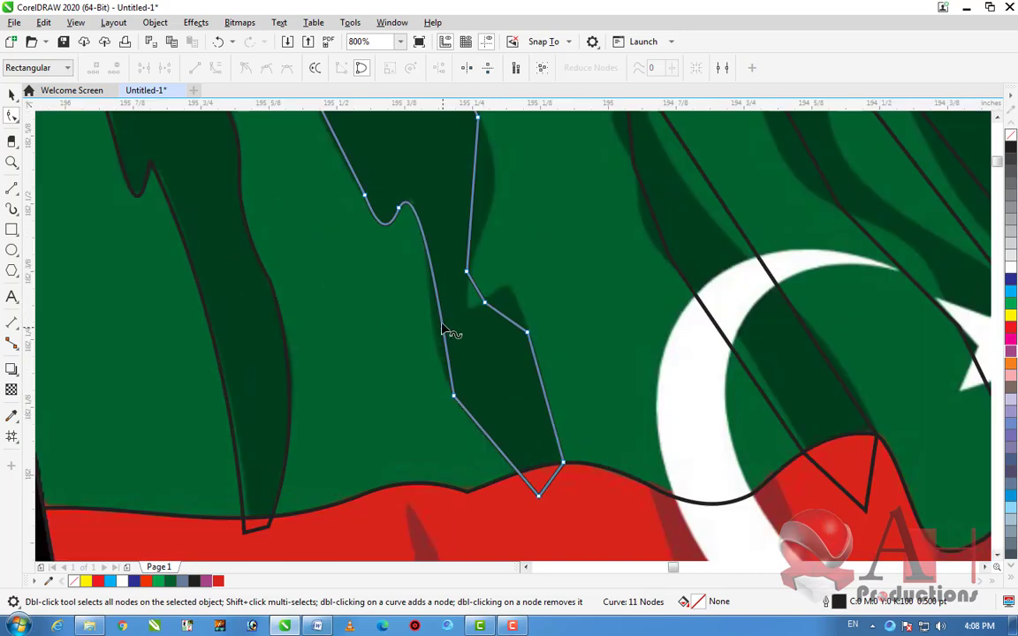
double_click(441, 325)
Convert the segment below the second fold shape's pole-side notch to a curve and bow it toward the pole along the fold
click(455, 393)
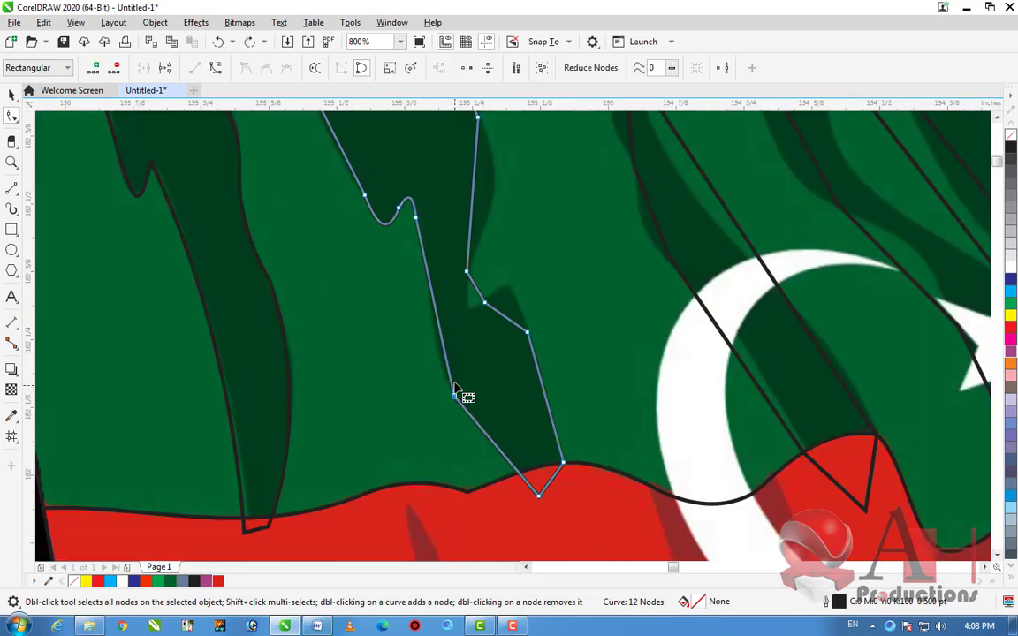
click(439, 326)
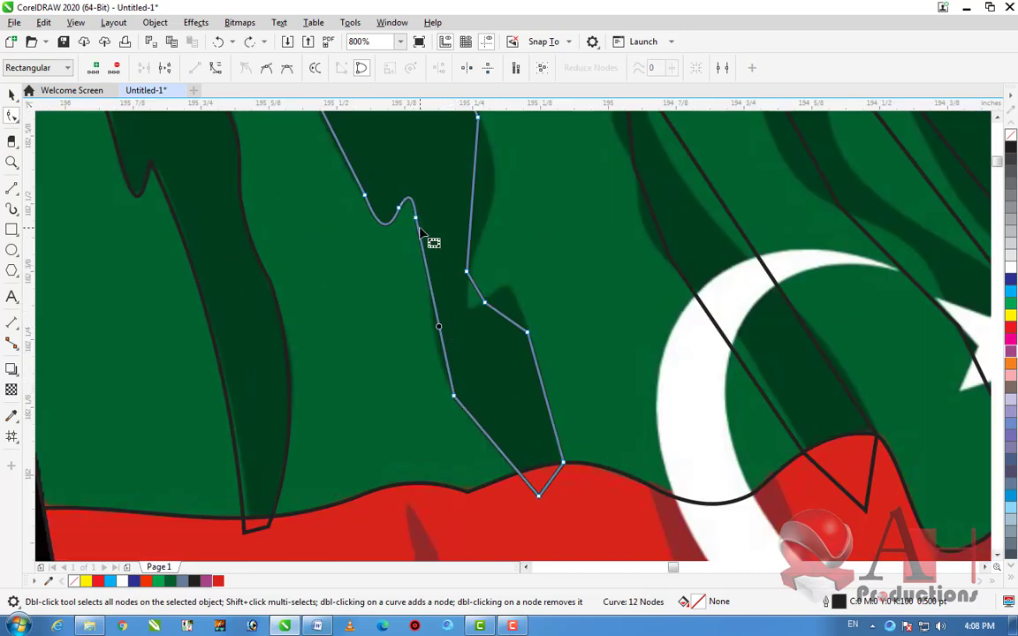
drag(446, 348, 427, 343)
drag(442, 287, 427, 238)
Smooth the corner below the pole-side notch by adding a node on each side of it and deleting the corner node
scroll(427, 238, up, 2)
double_click(411, 236)
click(433, 333)
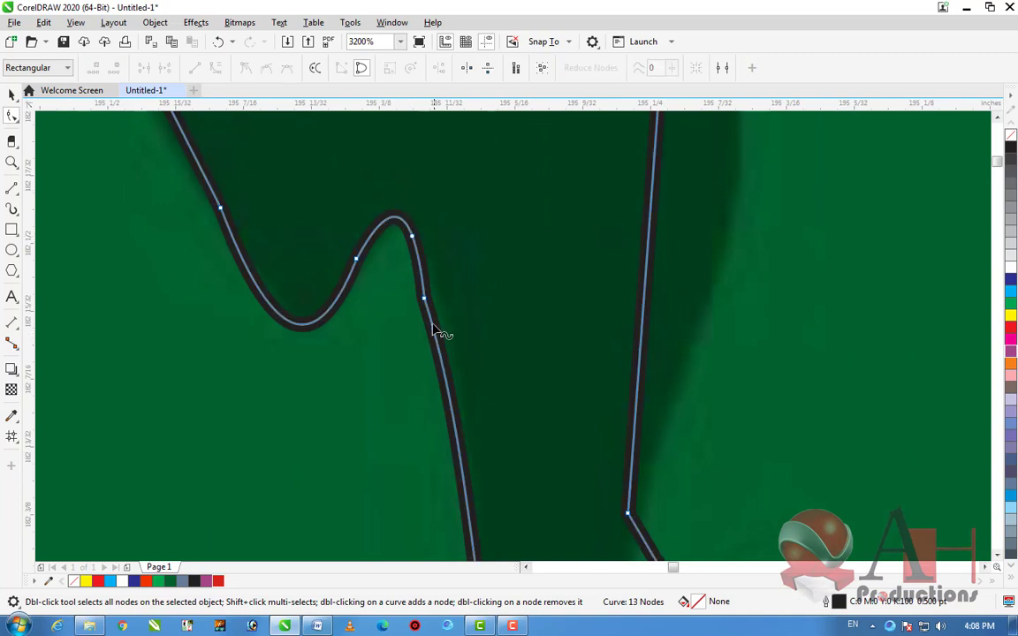
double_click(435, 343)
double_click(425, 301)
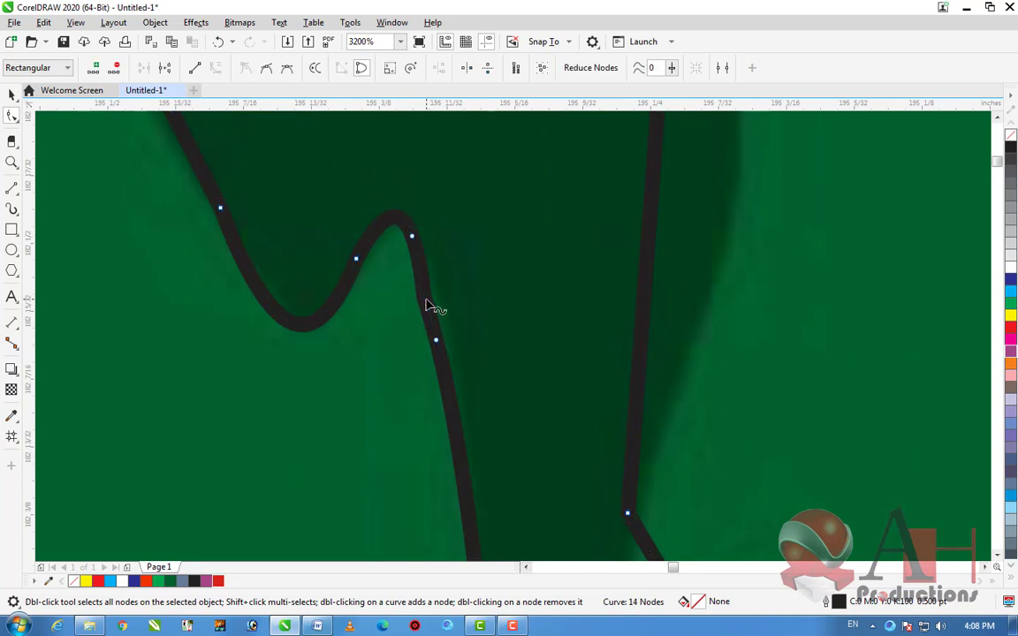
scroll(448, 294, down, 3)
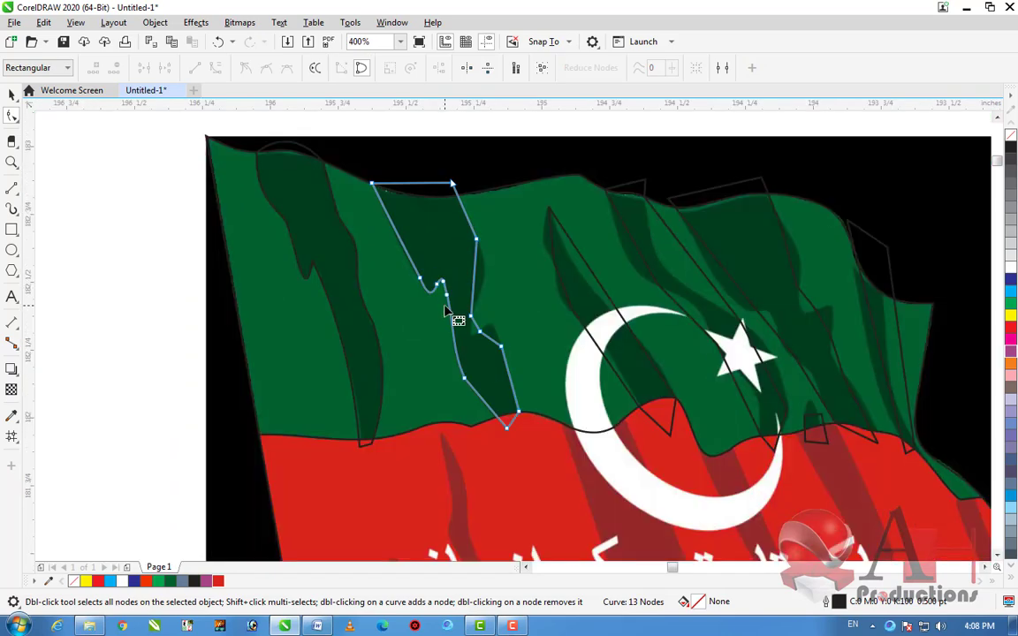
Convert the short sloping segment of the second fold shape's far-side notch to a curve and arch it upward to the fold's edge
scroll(497, 425, up, 2)
scroll(530, 424, down, 1)
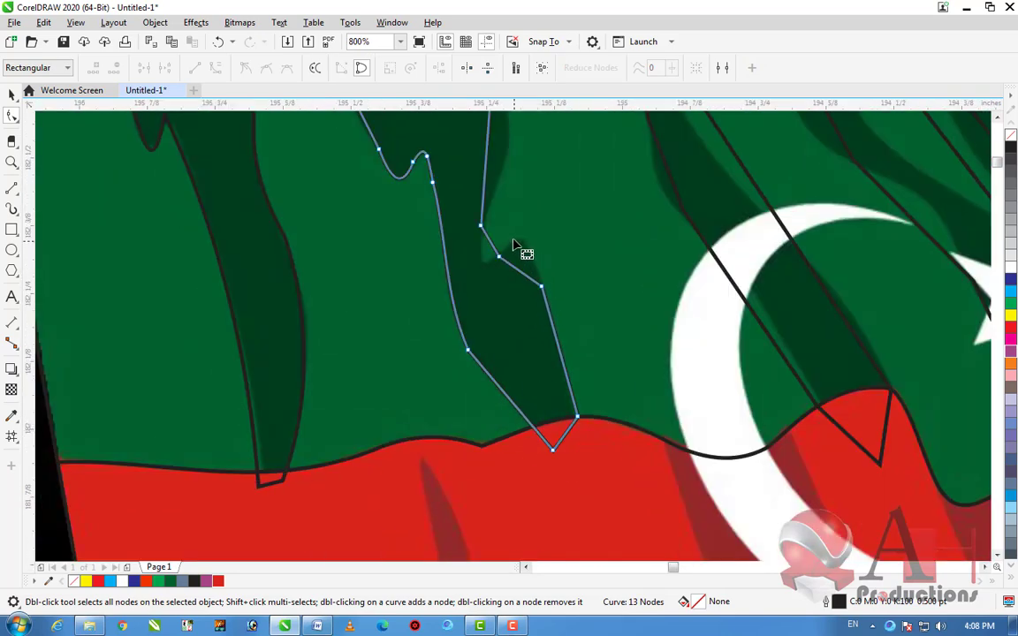
scroll(520, 265, up, 1)
click(519, 297)
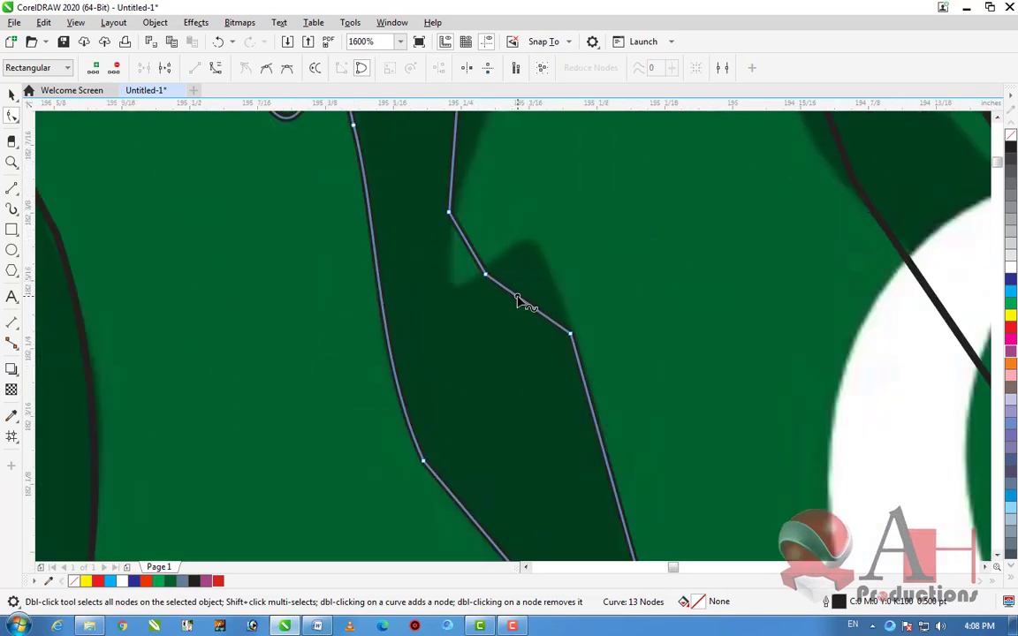
click(217, 68)
drag(530, 312, 541, 255)
scroll(541, 309, down, 1)
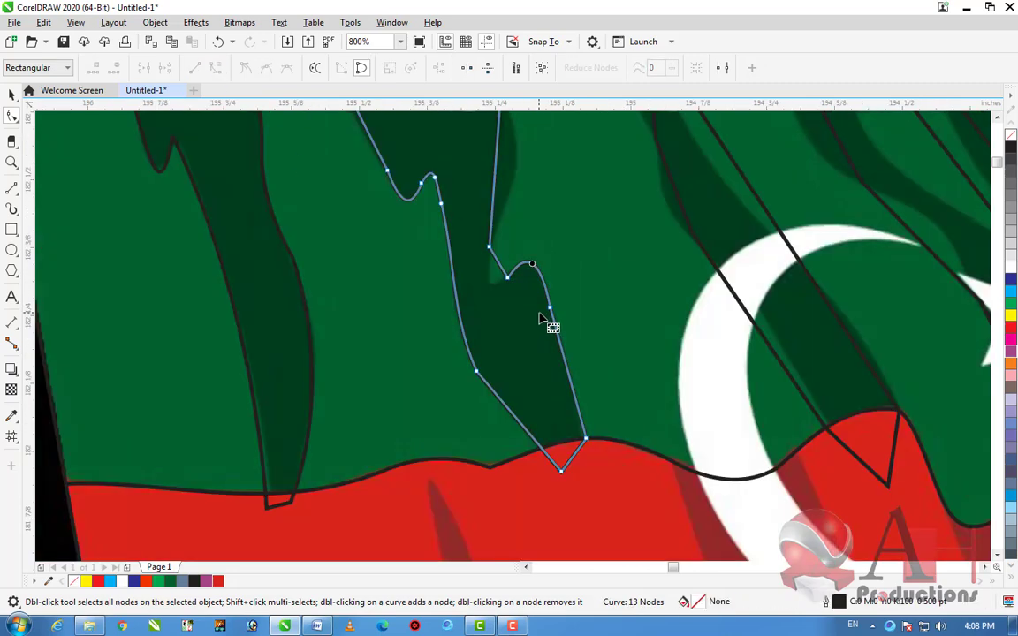
Try to remove the node where the far-side arch meets the long segment below it
scroll(559, 318, up, 1)
double_click(541, 307)
scroll(540, 313, down, 1)
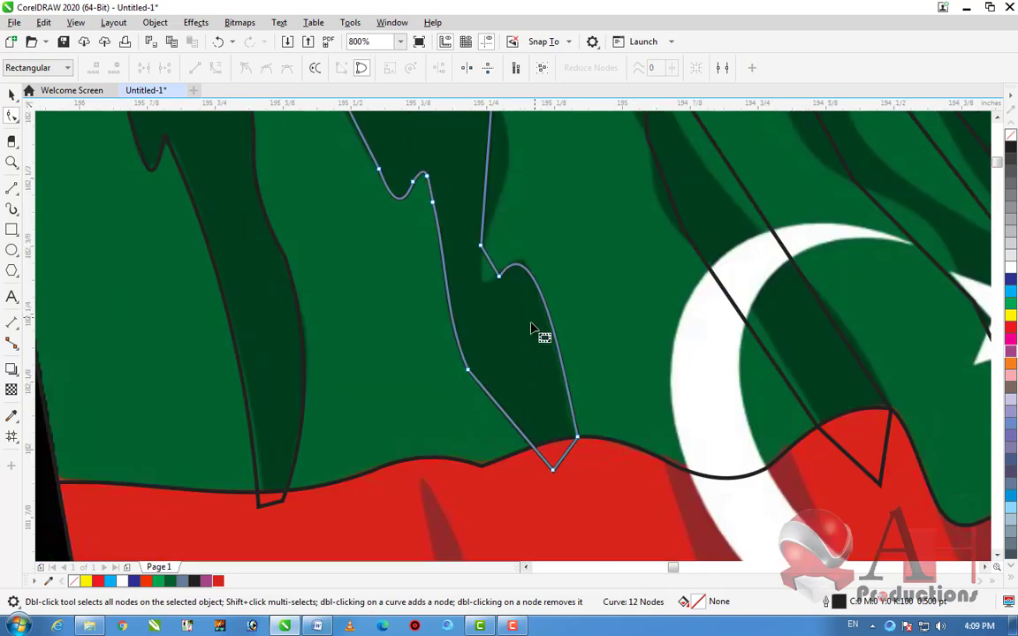
key(ctrl+z)
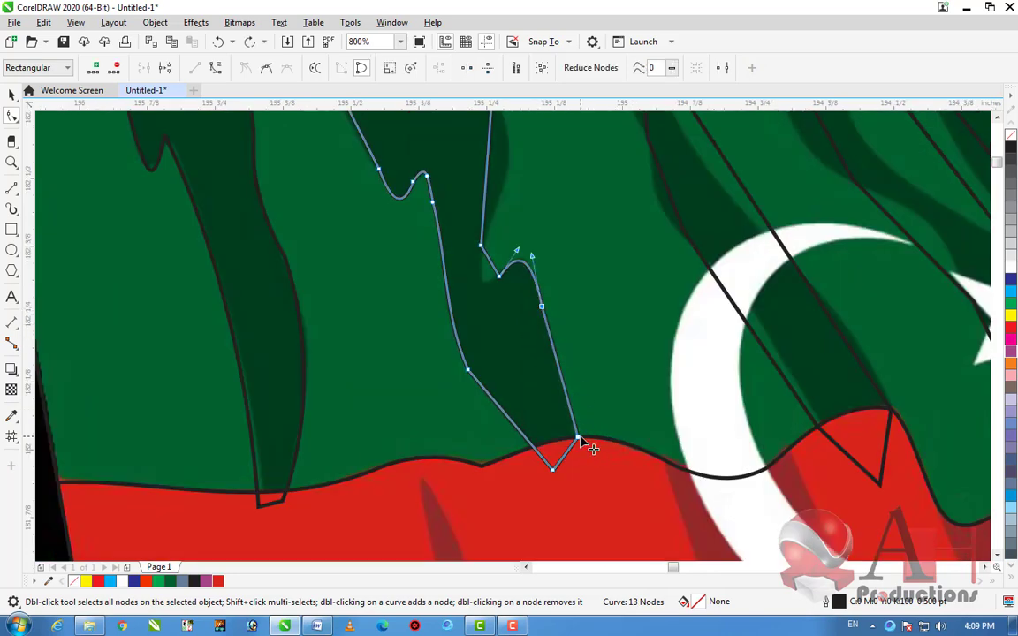
key(ctrl+shift+z)
key(ctrl+z)
Curve the long segment below the far-side arch along the fold, and replace the corner node where they meet with two flanking nodes
drag(579, 440, 597, 452)
key(ctrl+z)
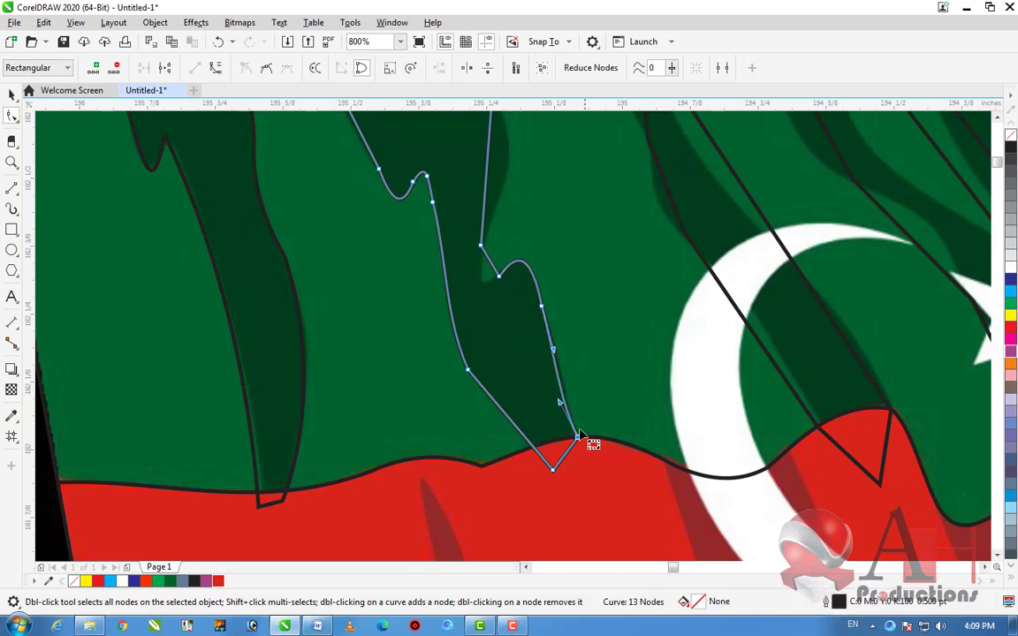
scroll(546, 303, up, 2)
double_click(557, 280)
double_click(587, 403)
double_click(575, 359)
scroll(579, 364, down, 3)
Convert the short segment before the far-side arch to a curve and bend it down into the fold's notch
scroll(583, 389, up, 2)
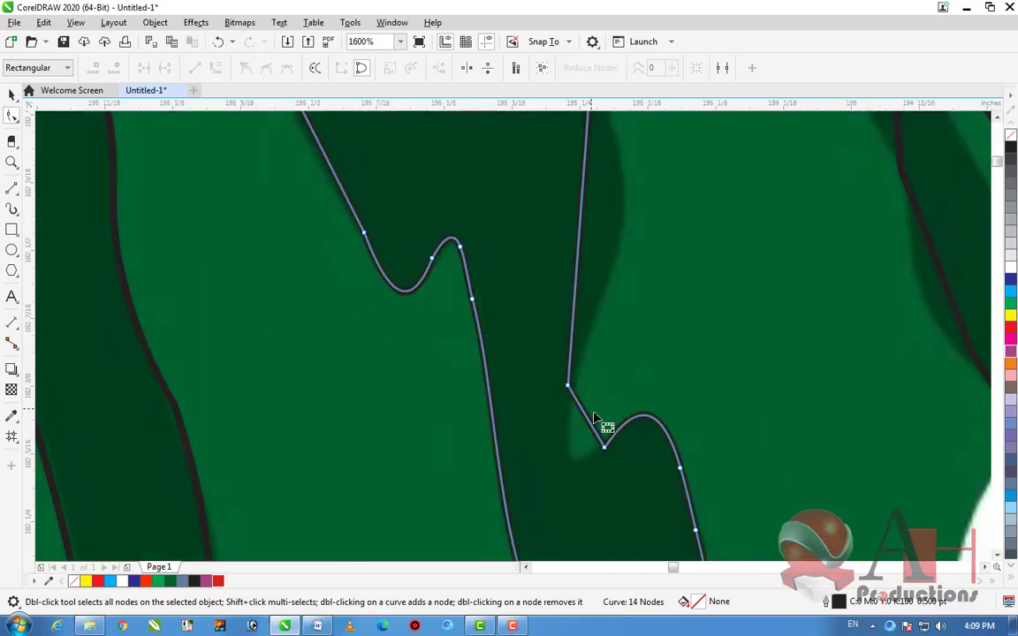
click(587, 417)
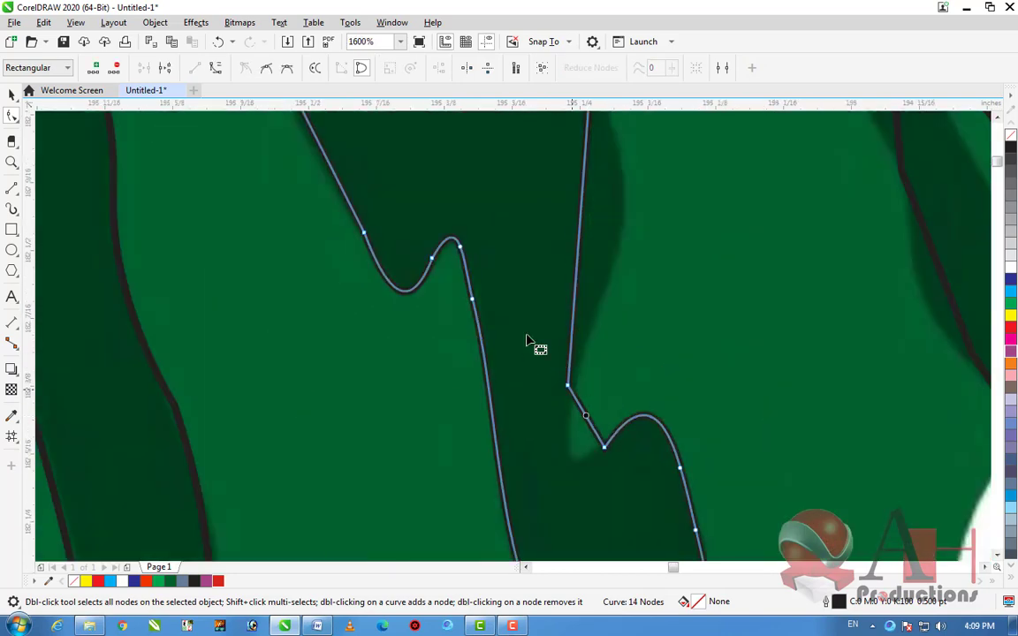
click(215, 69)
scroll(485, 250, down, 1)
scroll(525, 340, up, 2)
scroll(572, 334, down, 1)
drag(573, 334, 540, 410)
scroll(541, 411, down, 1)
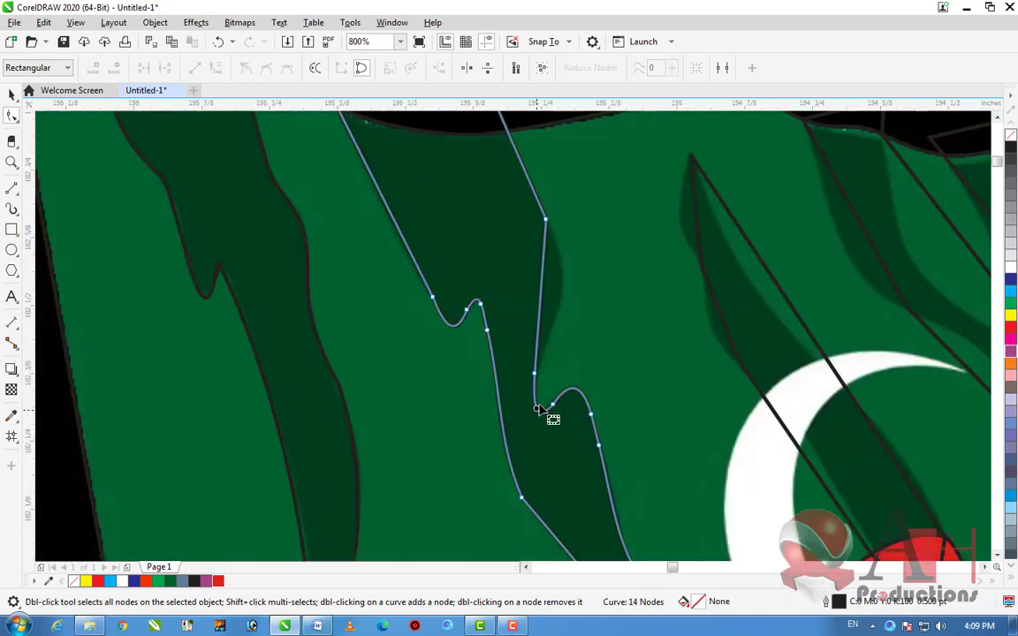
Smooth the join between the notch curve and the arch by adding a node on each side and deleting the corner node
scroll(537, 412, up, 2)
double_click(550, 430)
double_click(572, 402)
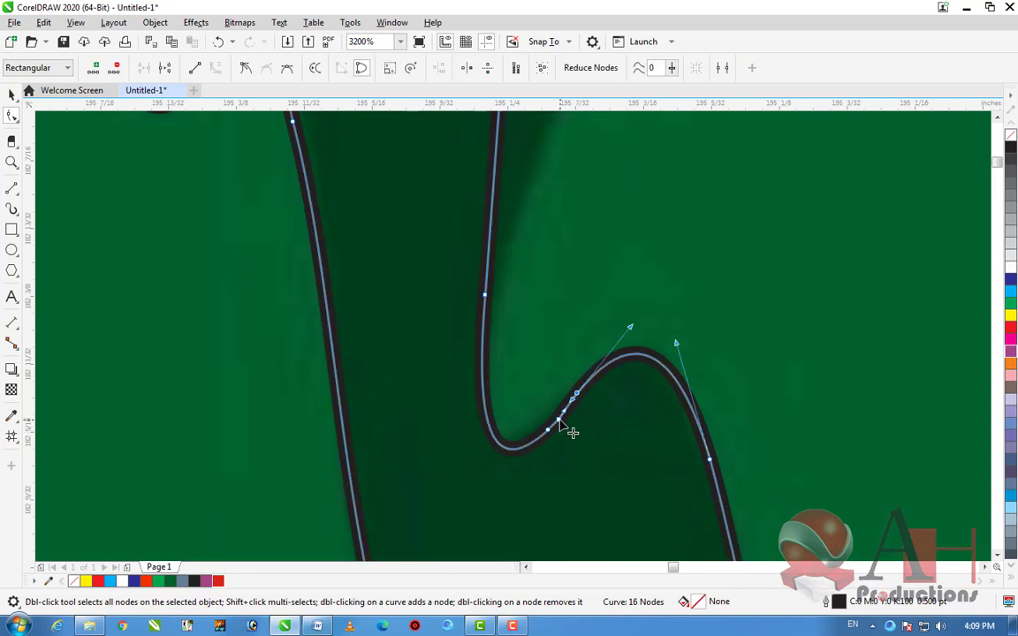
double_click(559, 421)
scroll(566, 336, down, 2)
Convert the segment above the far-side notch to a curve, bulge it outward, and adjust the lower node's handle to match the fold
scroll(547, 297, up, 1)
click(556, 320)
click(214, 69)
scroll(498, 251, down, 2)
drag(548, 291, 545, 359)
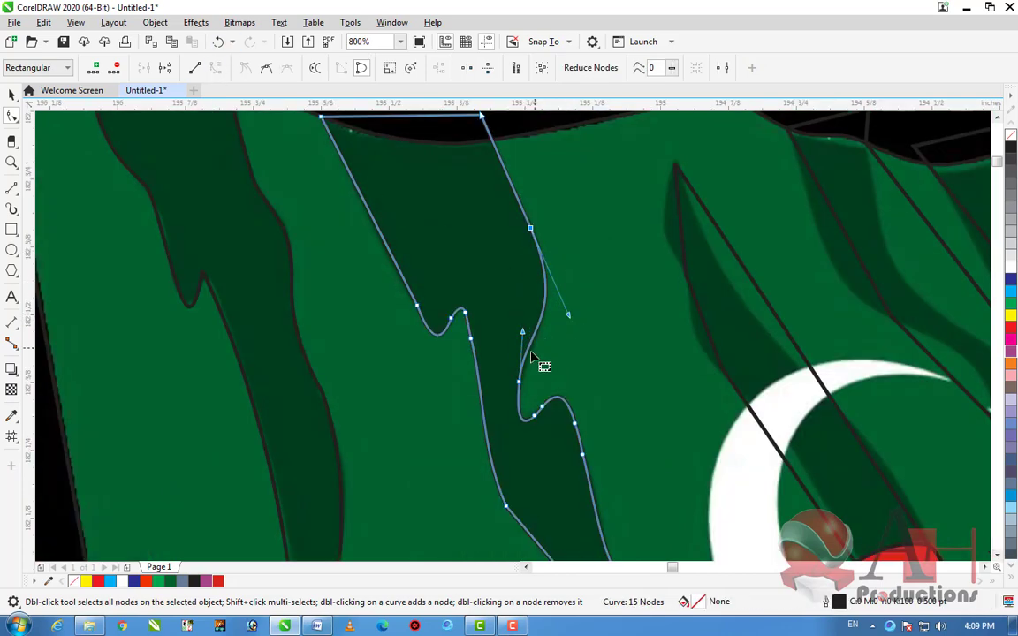
scroll(525, 372, up, 1)
drag(520, 305, 533, 326)
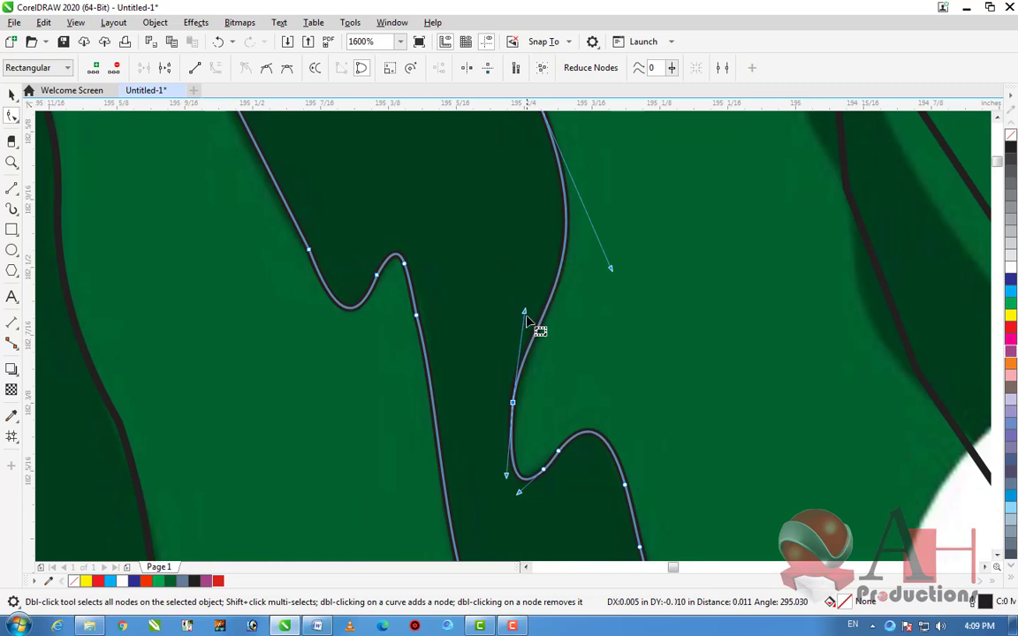
Select the third fold shape for node editing, convert its uppermost pole-side segment to a curve and bulge it outward
scroll(573, 377, down, 2)
scroll(540, 252, up, 1)
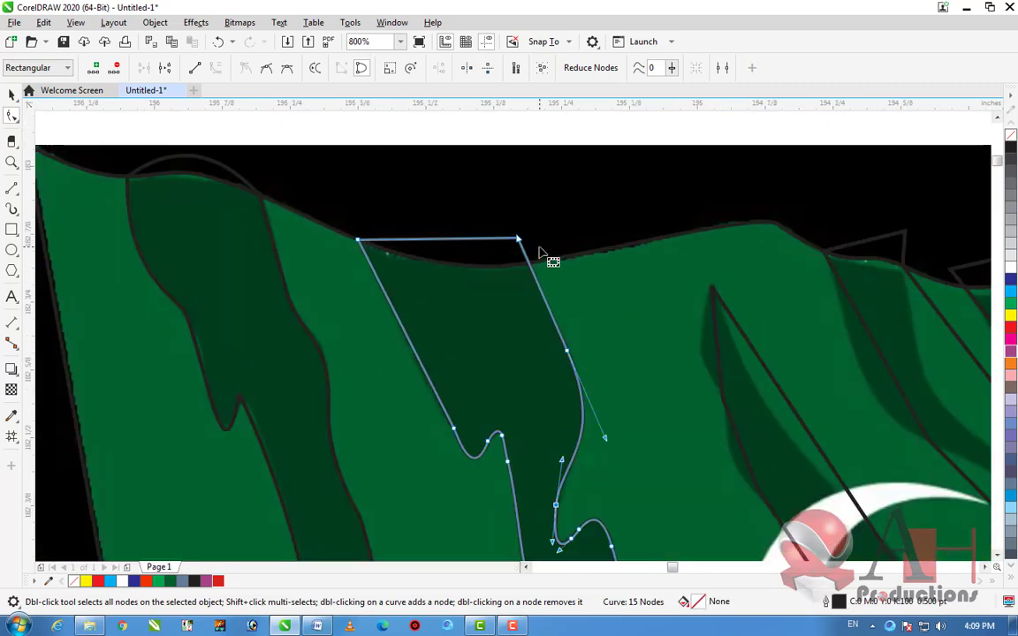
click(12, 95)
scroll(320, 247, down, 2)
scroll(449, 311, up, 1)
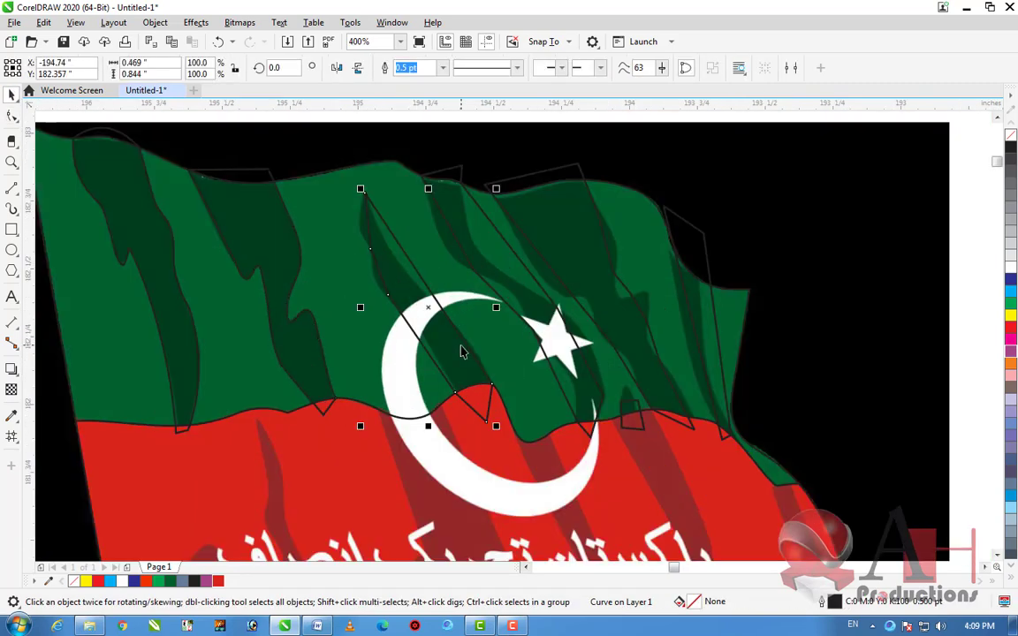
click(12, 118)
scroll(409, 283, up, 1)
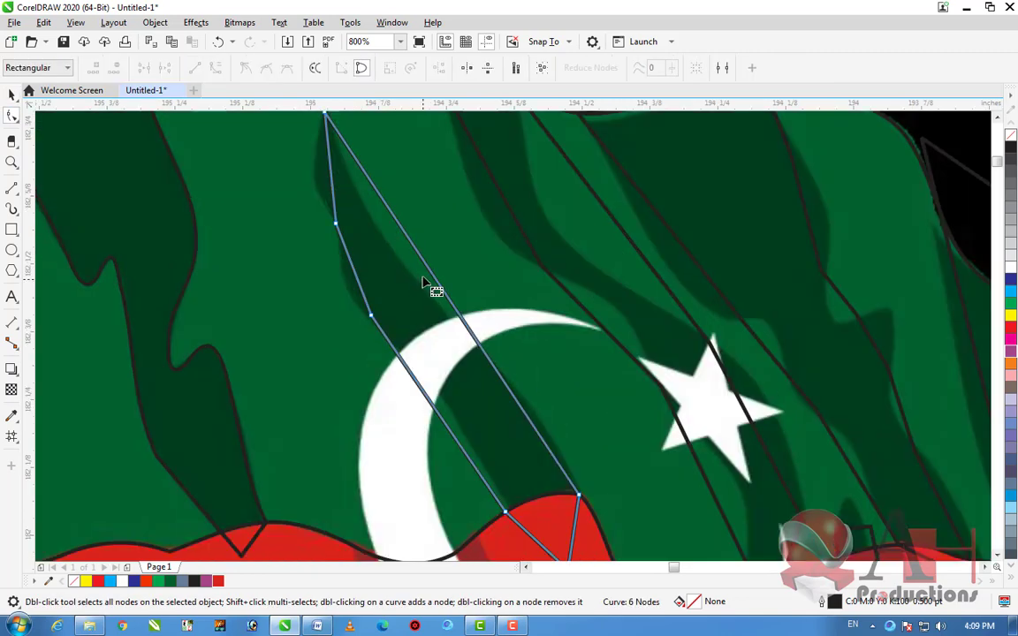
click(329, 166)
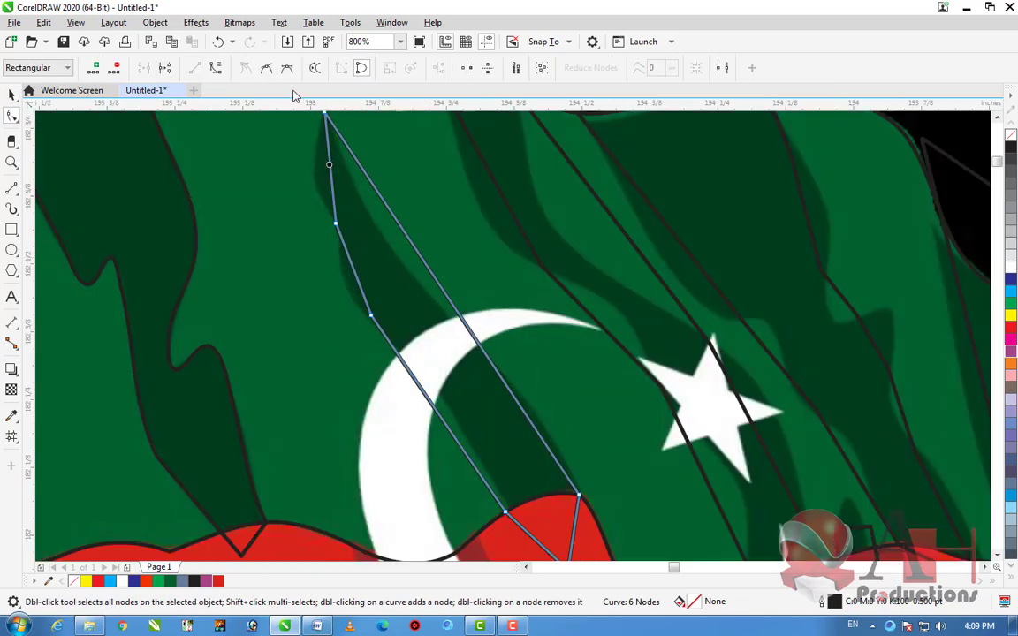
click(216, 68)
drag(333, 170, 320, 190)
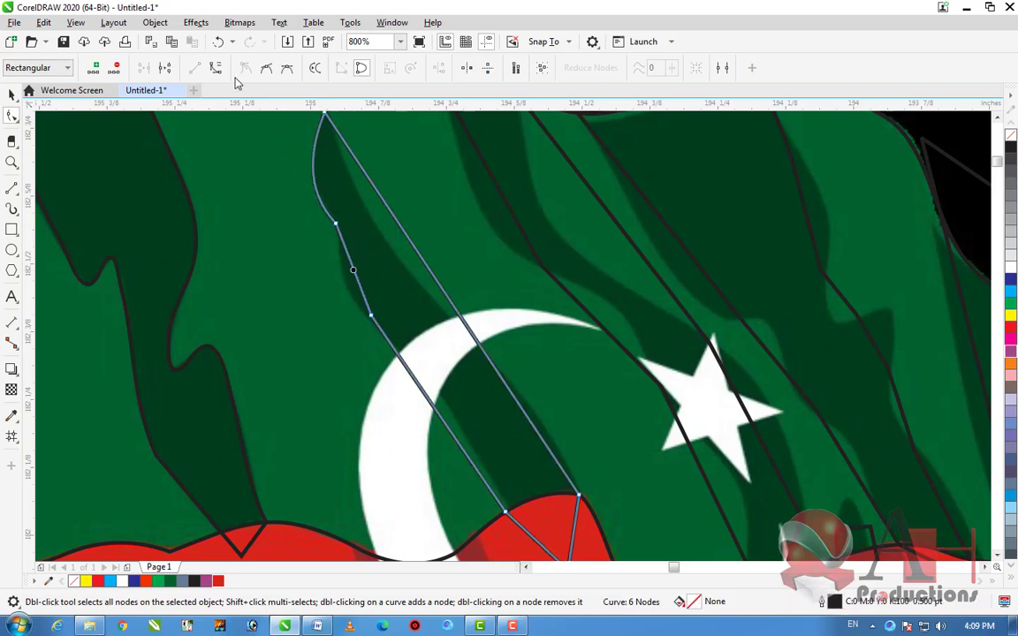
Convert the third fold shape's next pole-side segment down to a curve, bow it outward and adjust its upper handle to the fold
scroll(331, 255, up, 1)
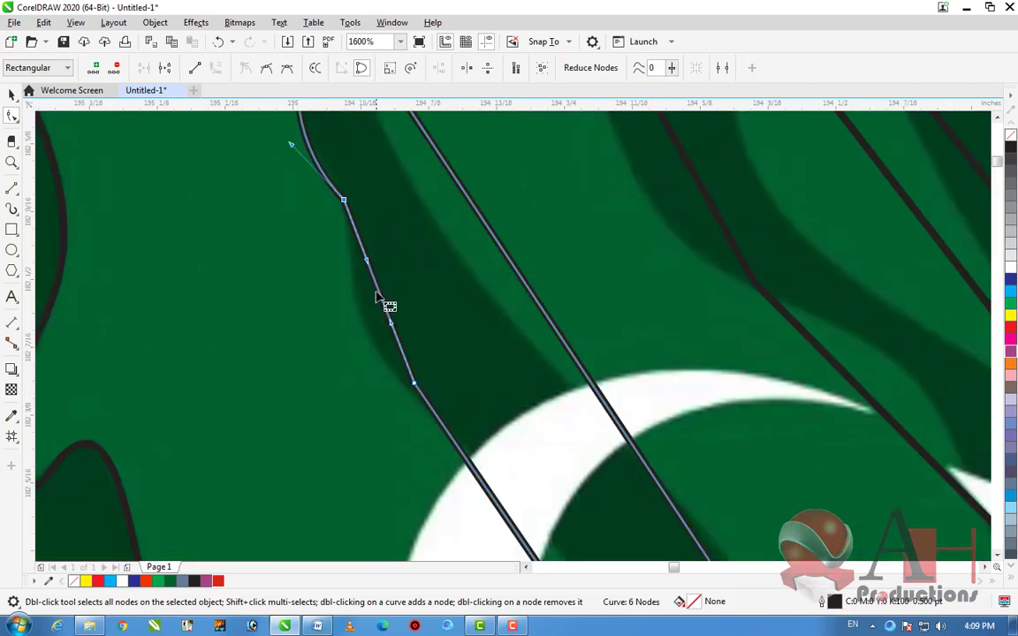
drag(383, 302, 373, 327)
scroll(375, 311, down, 1)
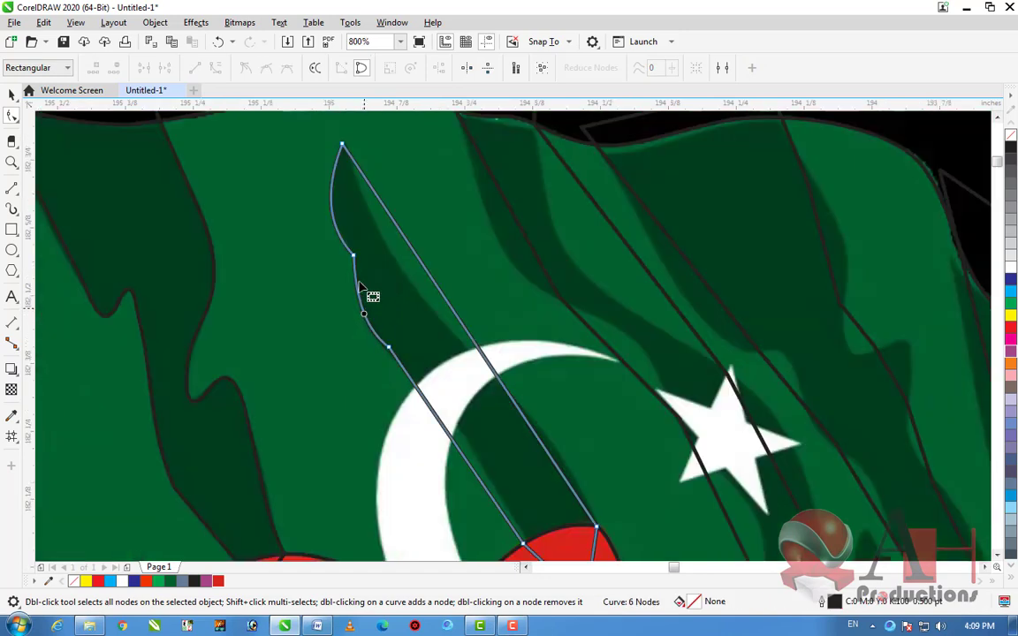
scroll(338, 235, up, 1)
drag(338, 235, 364, 288)
click(367, 291)
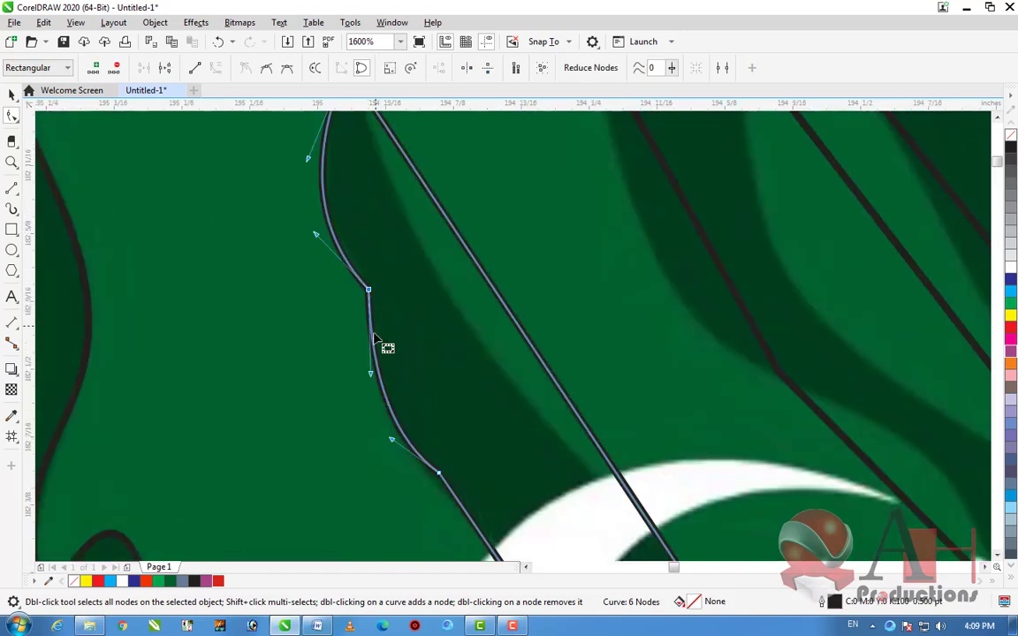
drag(371, 376, 390, 365)
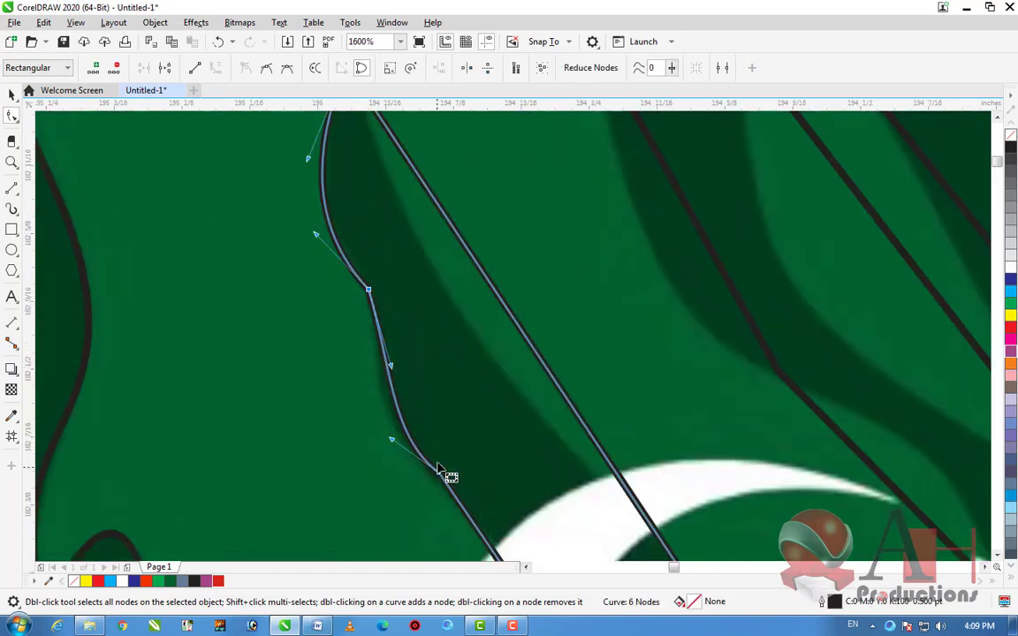
Smooth the corner between the third fold shape's two pole-side curves by adding a node on each side and deleting the corner node
scroll(353, 278, up, 1)
double_click(359, 275)
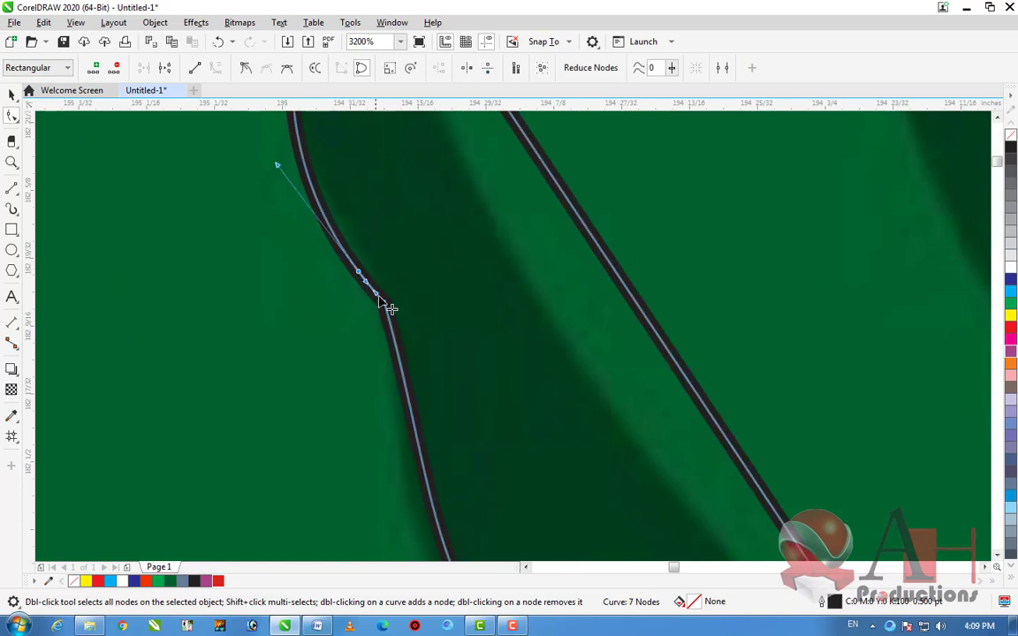
click(402, 345)
double_click(403, 347)
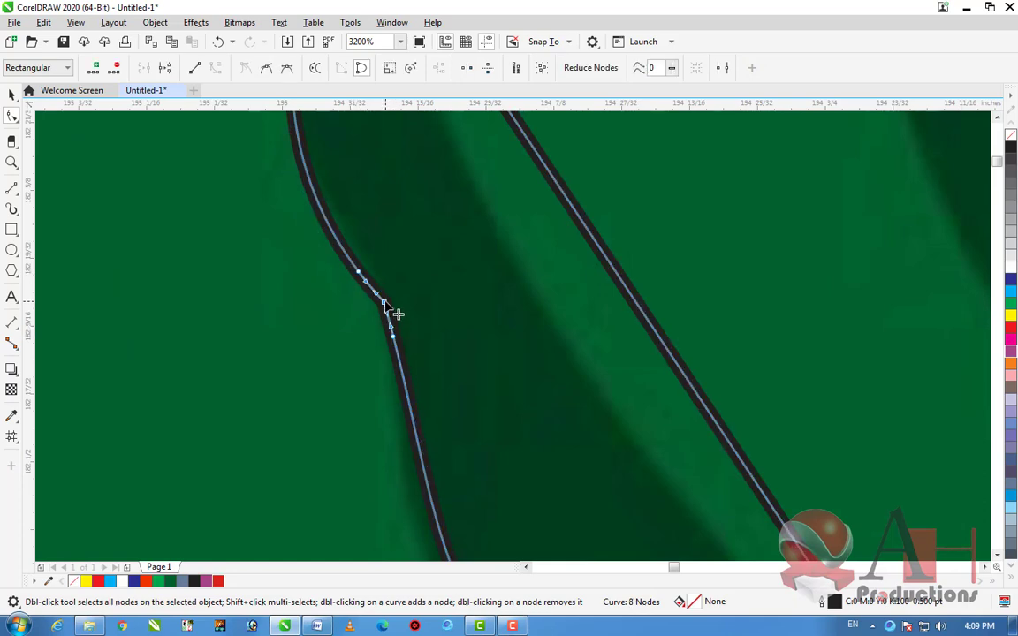
double_click(399, 313)
scroll(397, 299, down, 2)
scroll(370, 284, down, 1)
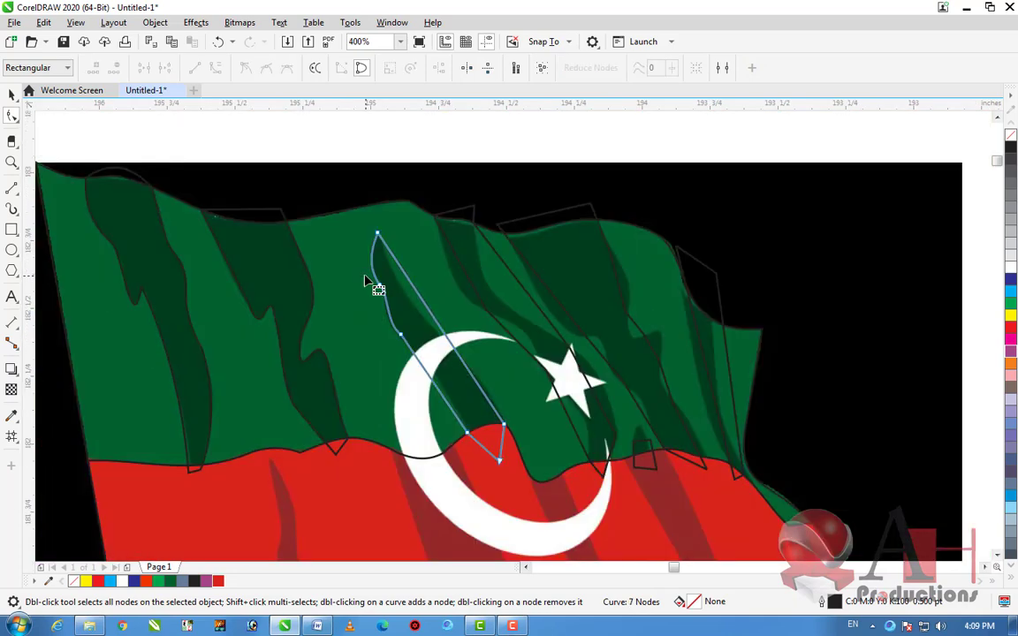
Convert the third fold shape's long pole-side segment crossing the crescent to a curve and bend it along the dark fold
scroll(454, 405, up, 1)
click(434, 386)
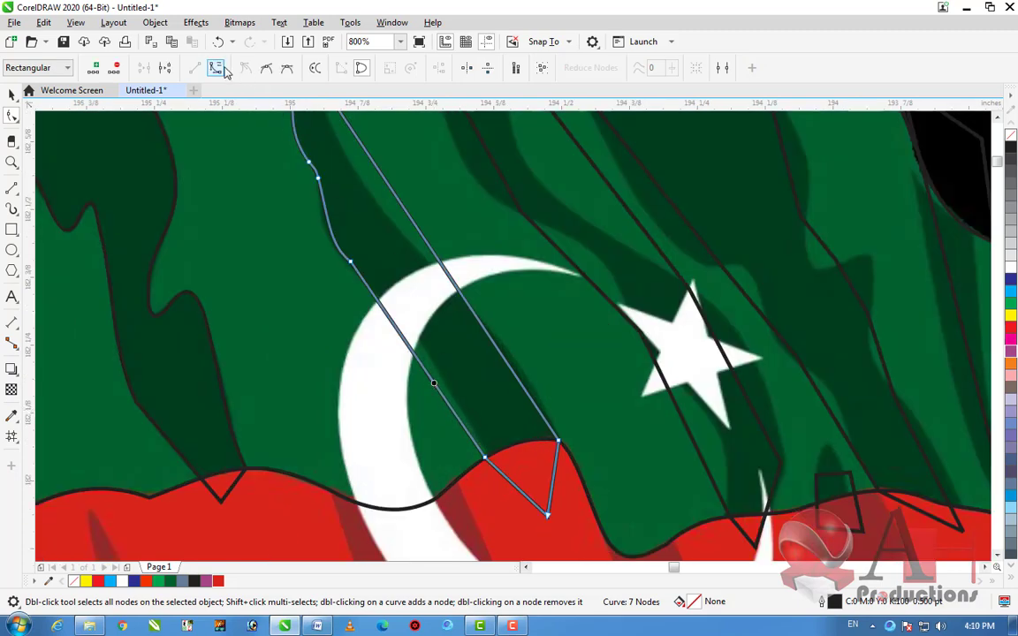
drag(413, 359, 393, 295)
scroll(406, 272, down, 1)
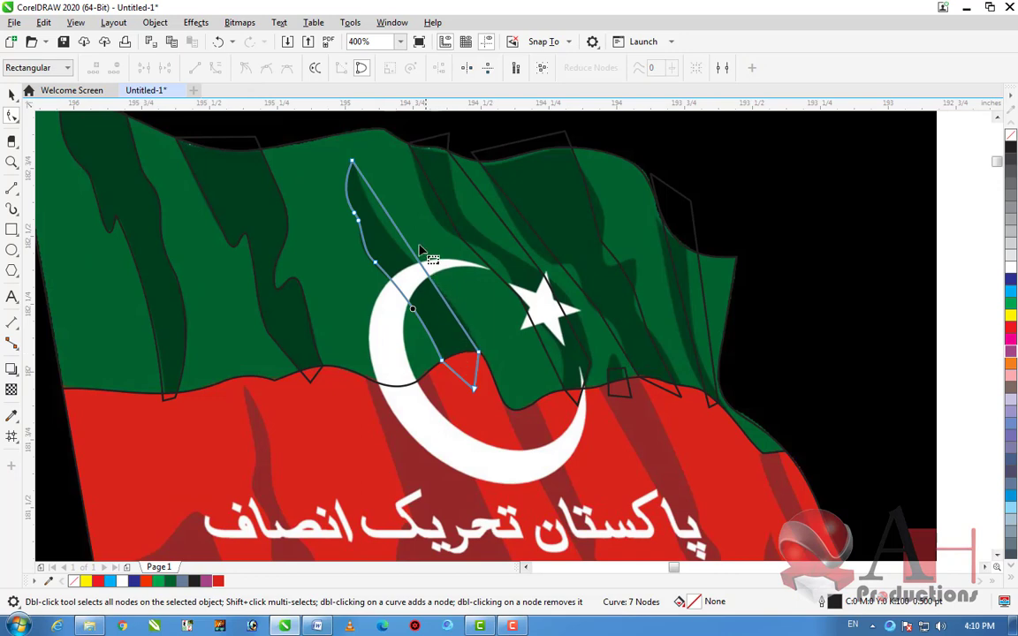
Convert the third fold shape's long straight fly-side segment to a curve and adjust both its handles to follow the dark fold
scroll(399, 221, up, 1)
scroll(435, 327, down, 1)
scroll(405, 273, up, 1)
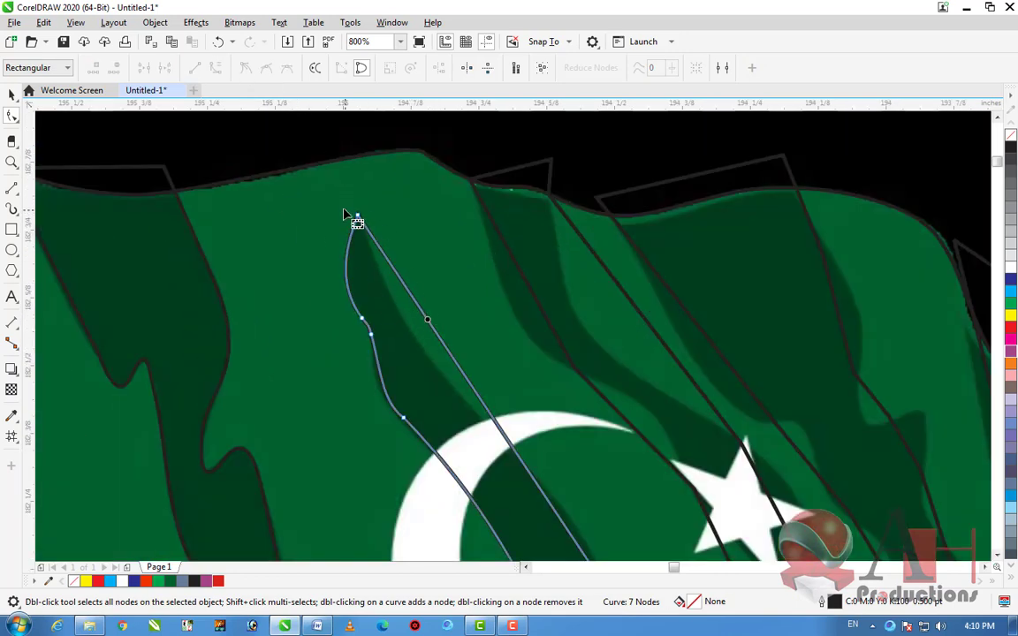
click(432, 328)
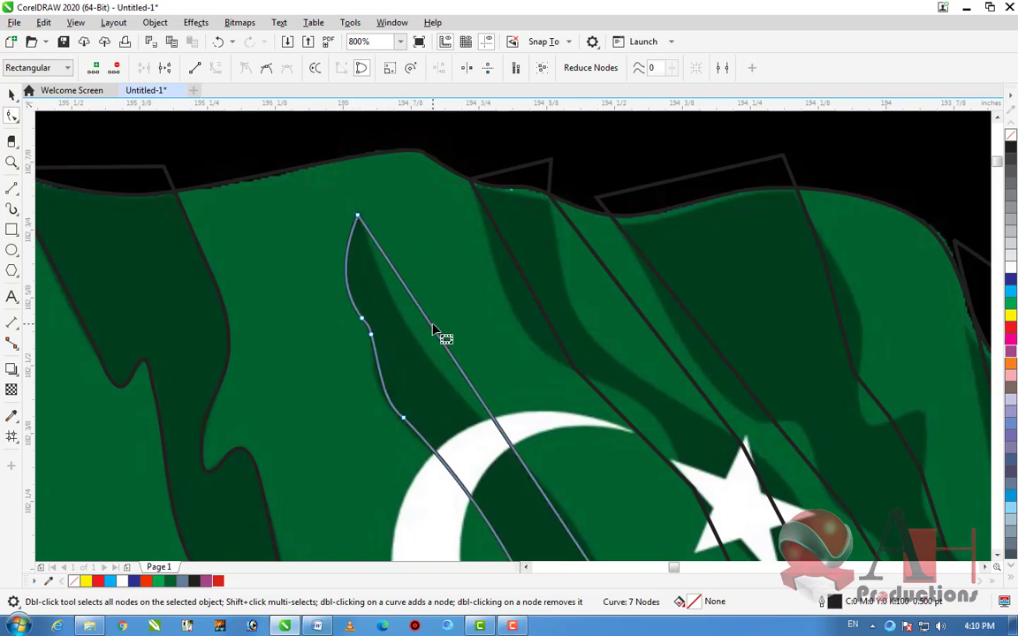
scroll(410, 318, down, 1)
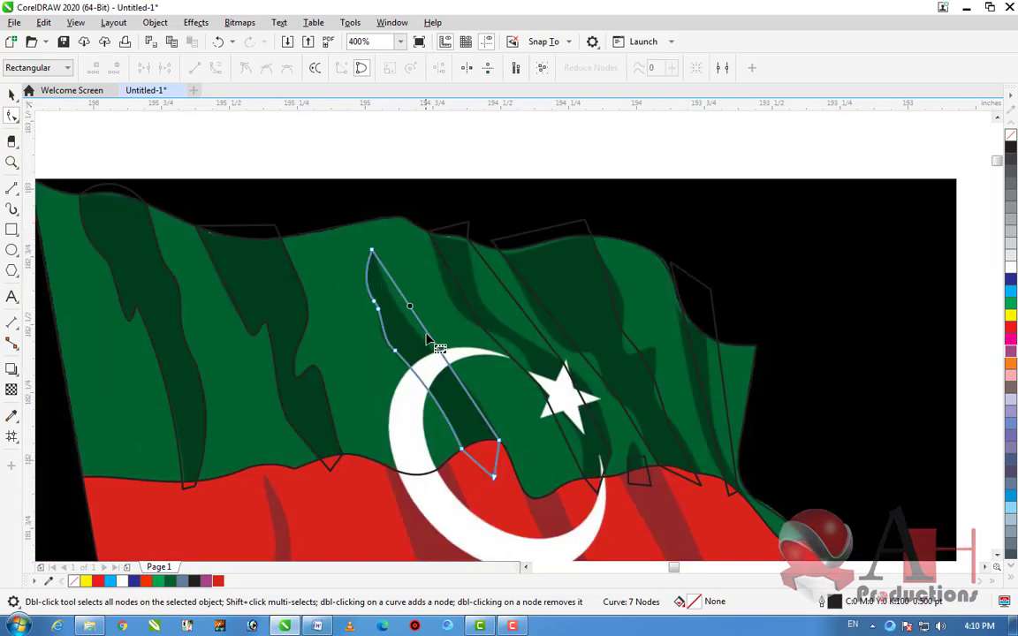
mouse_move(427, 335)
mouse_down()
mouse_move(447, 330)
mouse_move(425, 332)
mouse_up()
scroll(402, 302, up, 1)
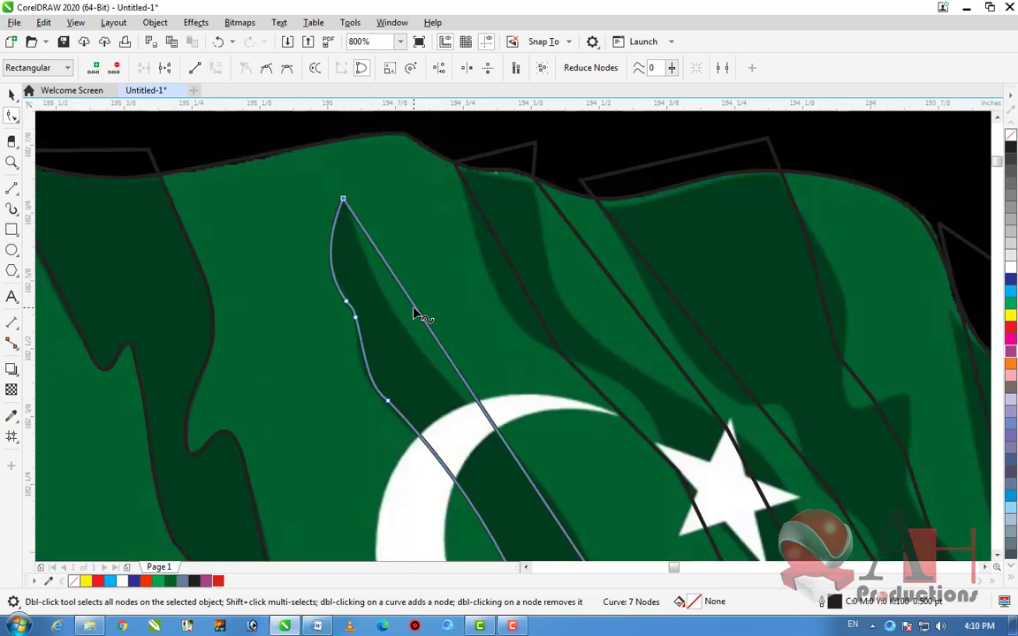
click(343, 202)
mouse_move(433, 334)
mouse_down()
mouse_move(397, 352)
mouse_move(413, 354)
mouse_move(448, 324)
mouse_up()
scroll(413, 354, down, 1)
scroll(475, 398, up, 1)
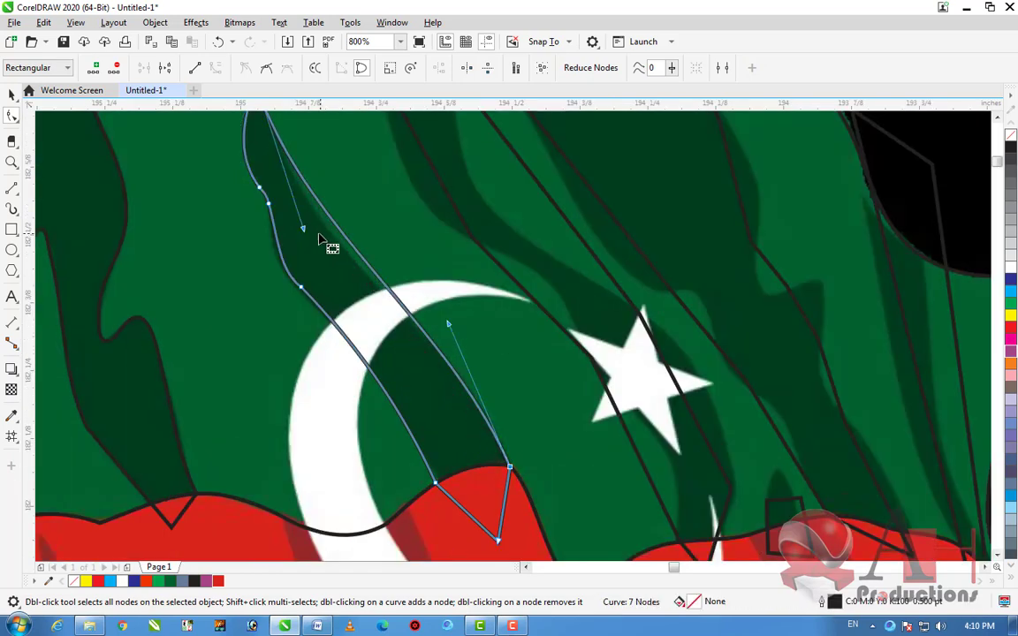
drag(316, 236, 312, 274)
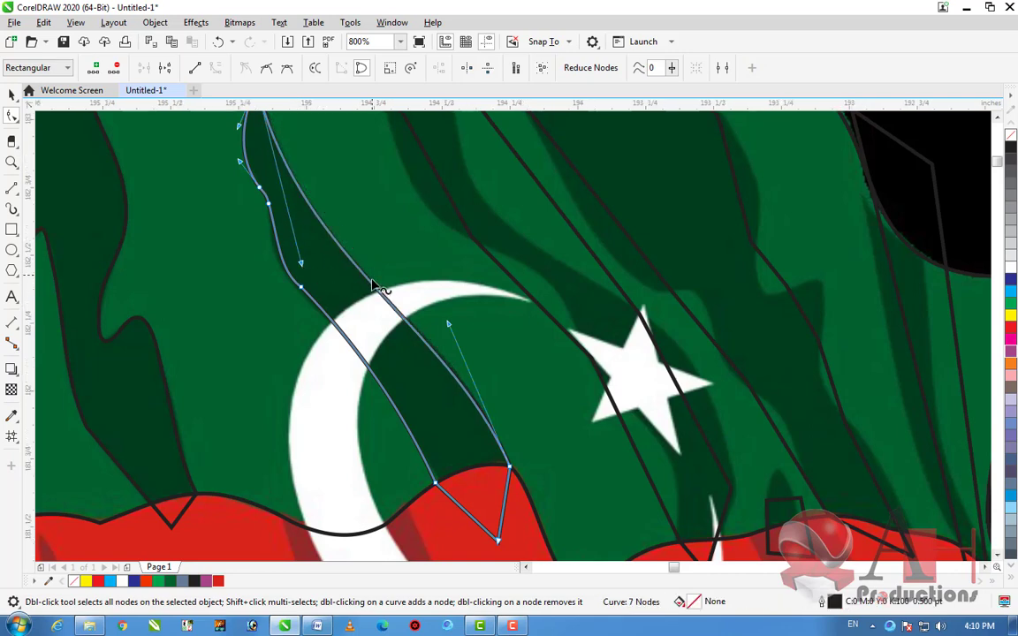
Select the fourth fold shape crossing the star for node editing, delete its topmost node and raise the adjacent fly-side corner above the flag edge
scroll(373, 285, down, 3)
click(13, 96)
click(120, 171)
scroll(338, 236, down, 1)
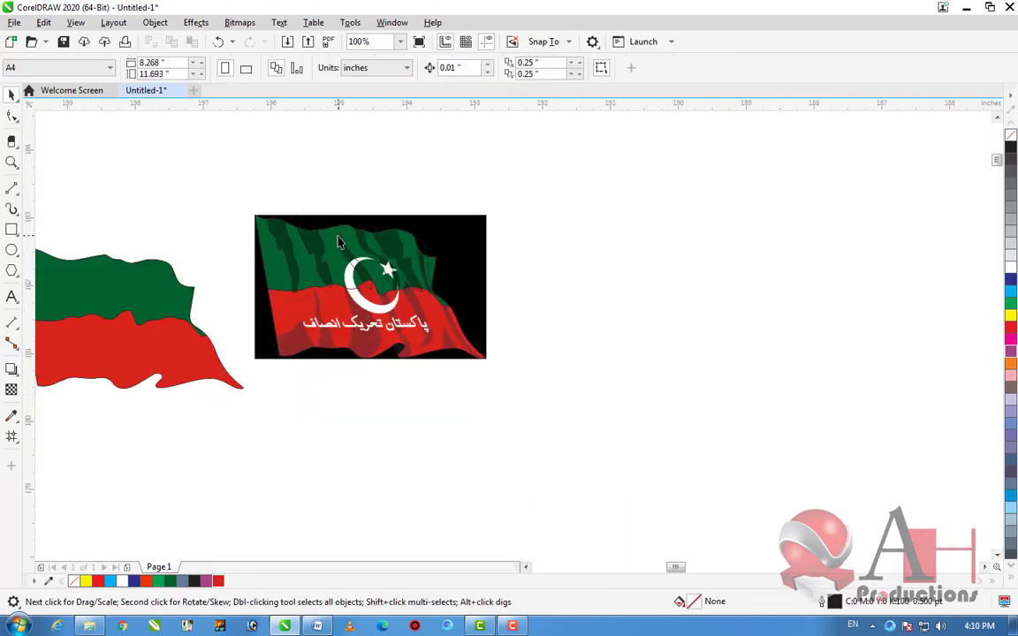
scroll(350, 231, up, 1)
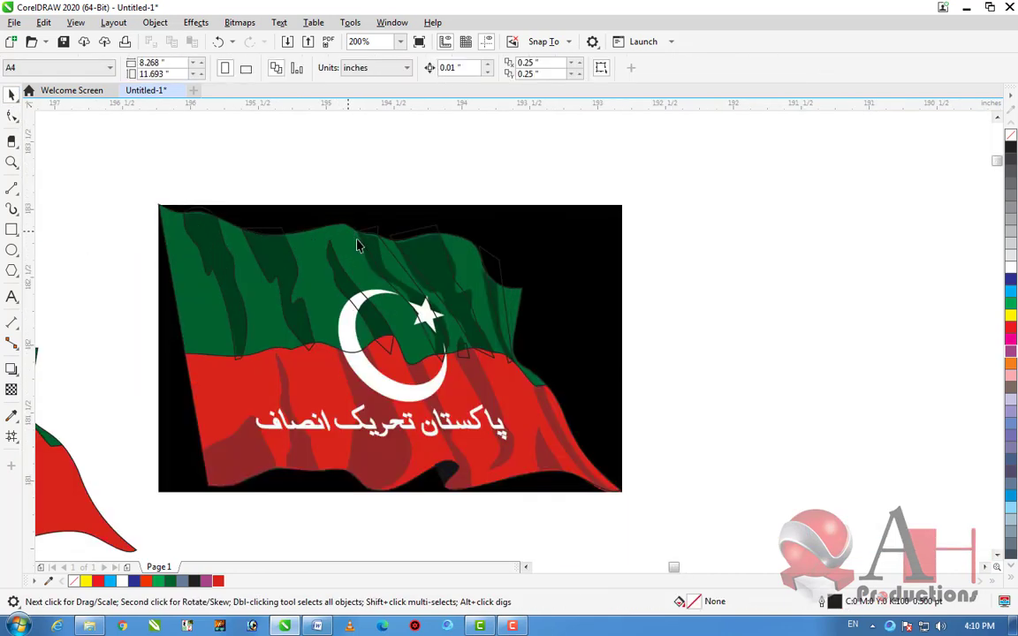
click(443, 332)
click(11, 115)
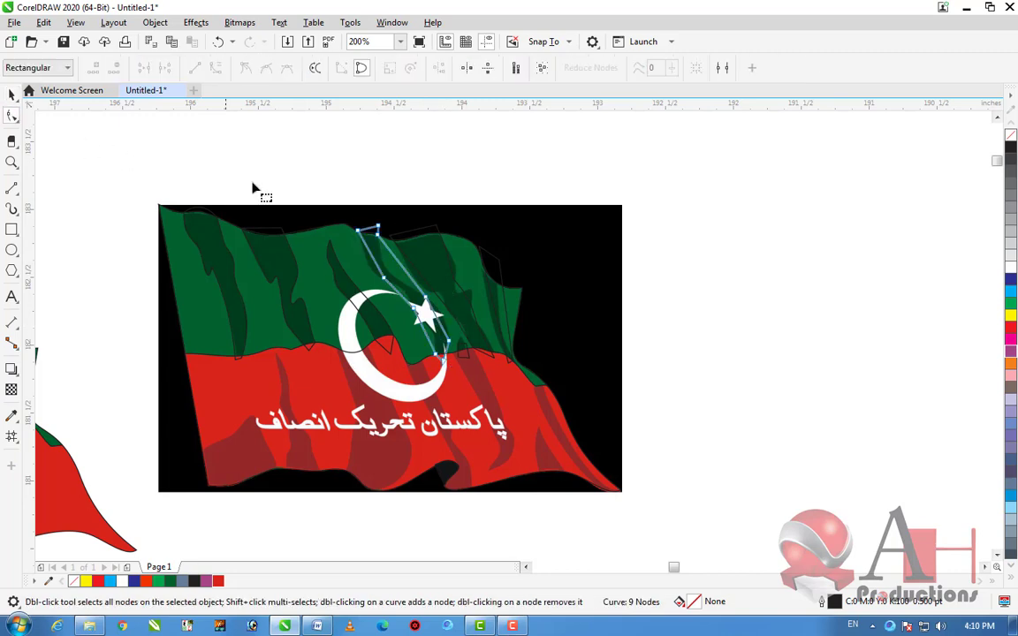
scroll(388, 256, up, 2)
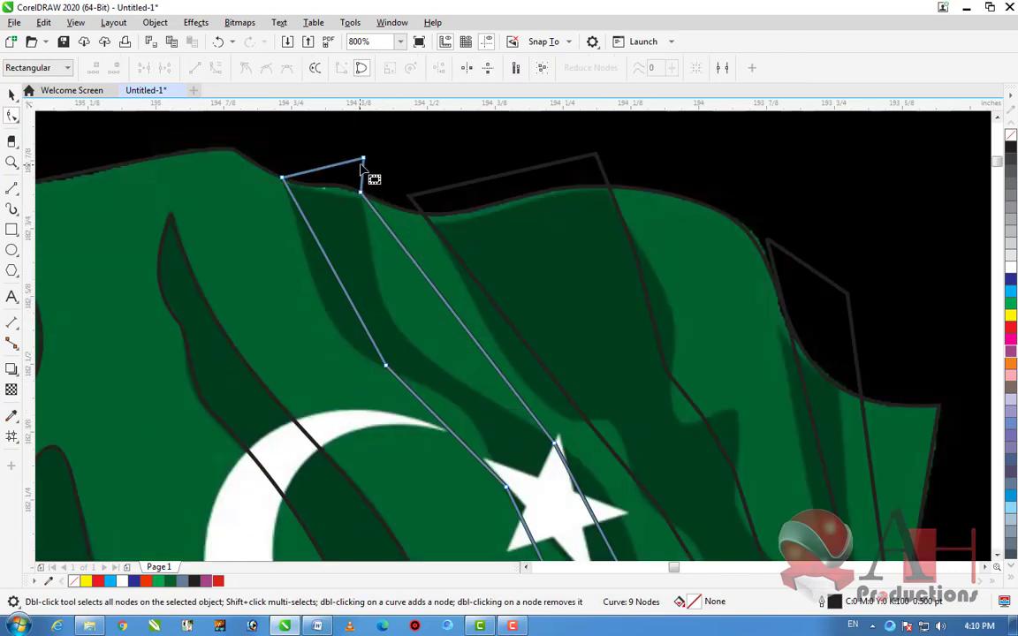
double_click(362, 160)
drag(362, 192, 359, 178)
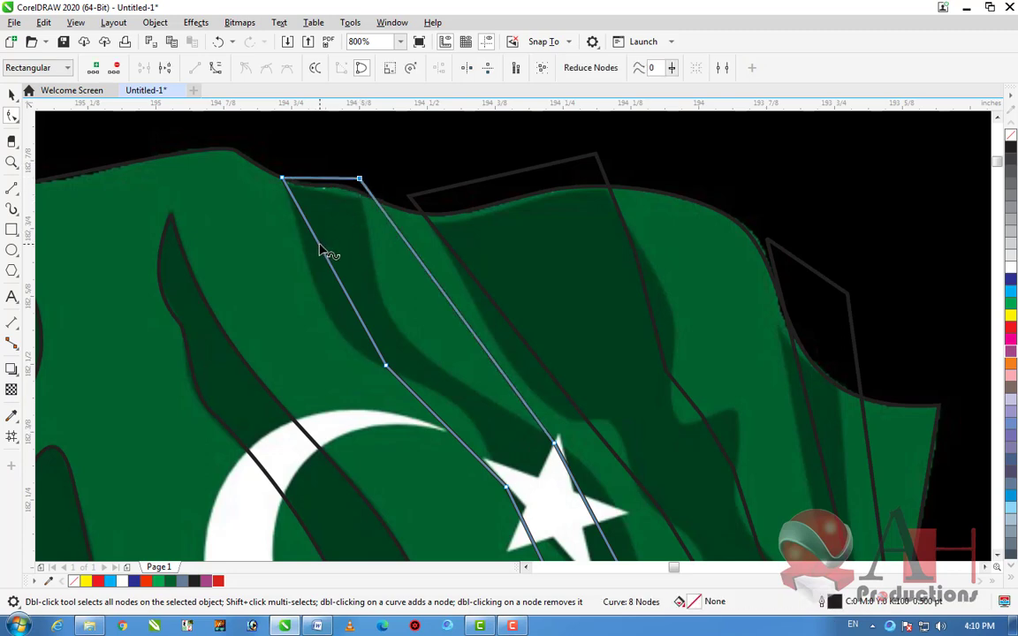
Convert the fourth fold shape's uppermost pole-side segment to a curve and bow it toward the pole along the dark fold
click(334, 267)
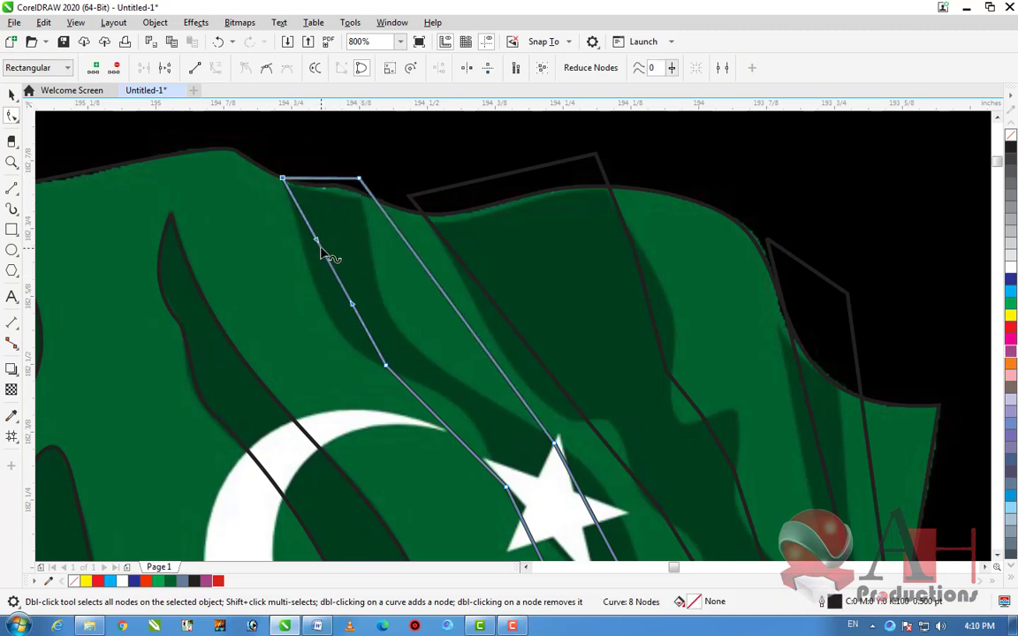
drag(341, 288, 343, 331)
scroll(340, 301, down, 2)
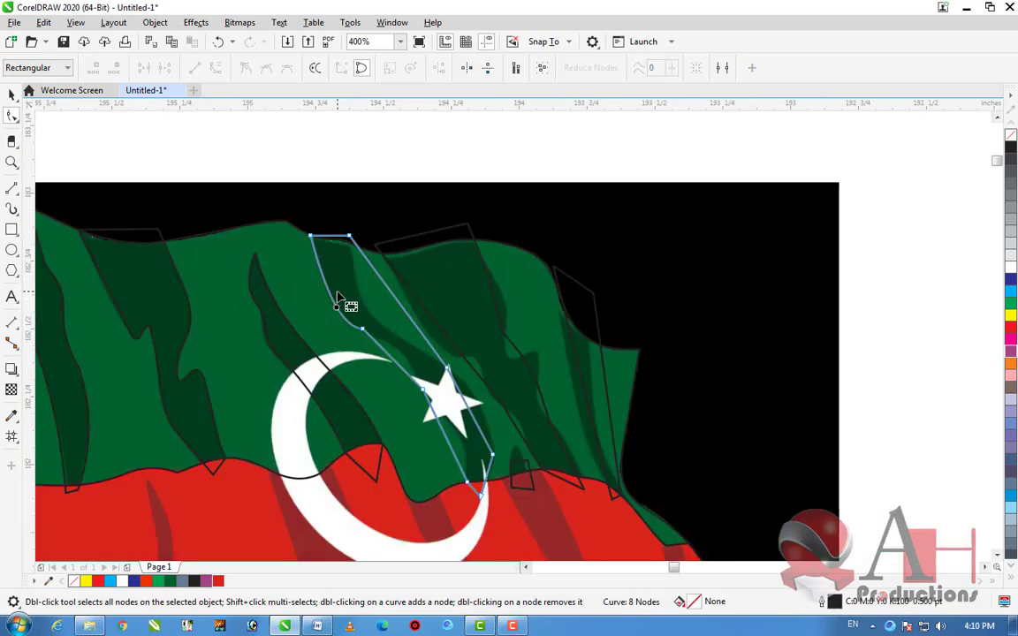
scroll(340, 305, up, 2)
Convert the fourth fold shape's second pole-side segment, ending at the star, to a curve and bend it along the fold
click(400, 365)
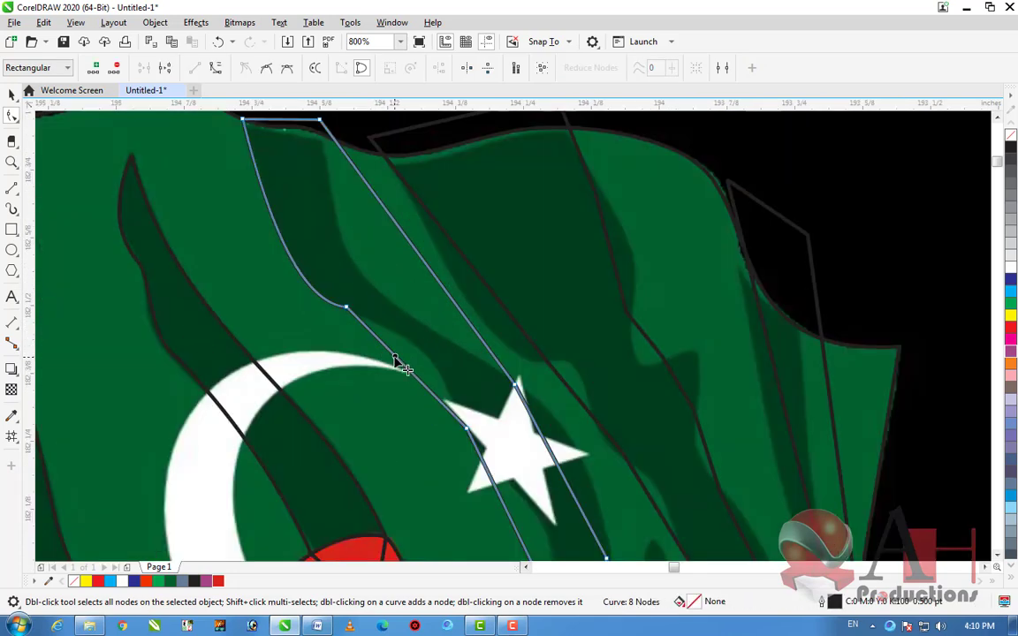
click(216, 69)
drag(399, 366, 351, 315)
scroll(352, 315, down, 4)
scroll(347, 300, up, 4)
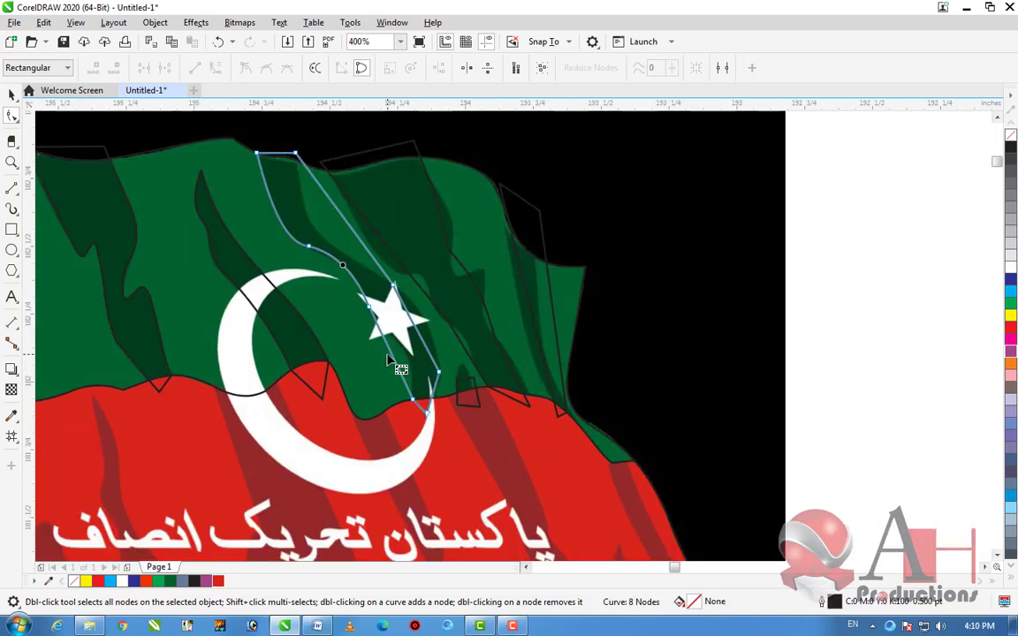
Convert the fourth fold shape's pole-side segment from the star down to the red band to a curve and bend it inward
click(388, 343)
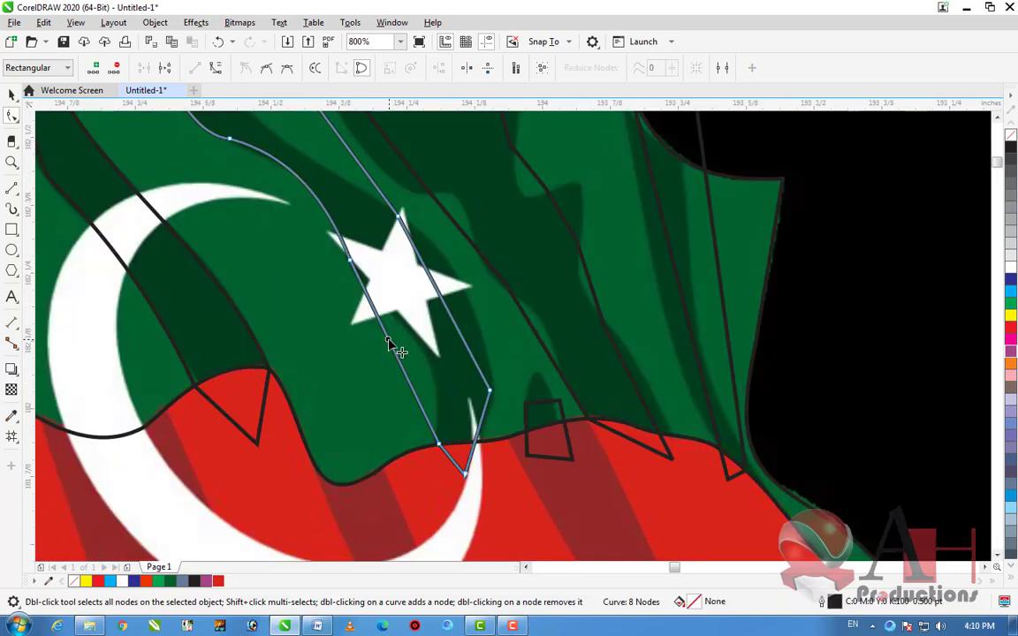
click(218, 70)
drag(409, 382, 449, 344)
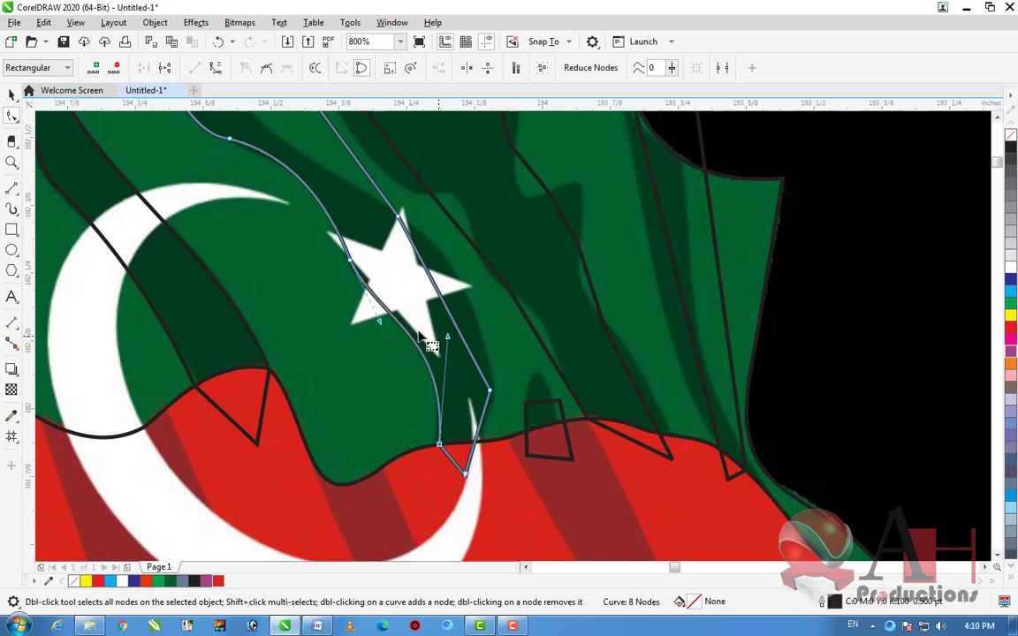
scroll(446, 345, down, 2)
scroll(418, 335, up, 2)
Convert the fourth fold shape's fly-side segment beside the star to a curve and pull both handles outward to match the fold
click(404, 287)
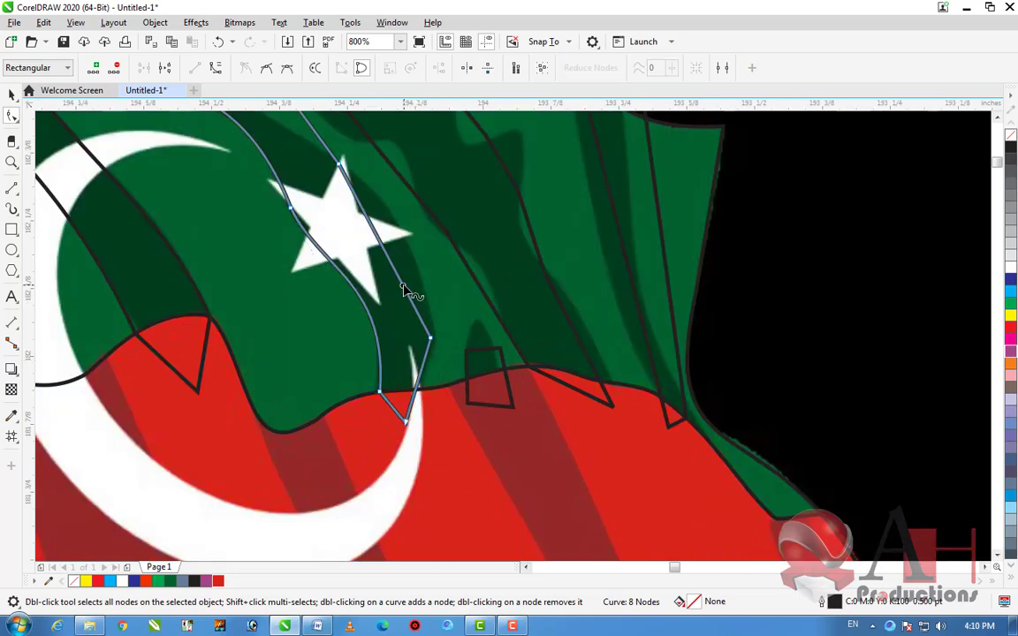
scroll(407, 292, down, 2)
scroll(393, 265, up, 2)
click(385, 281)
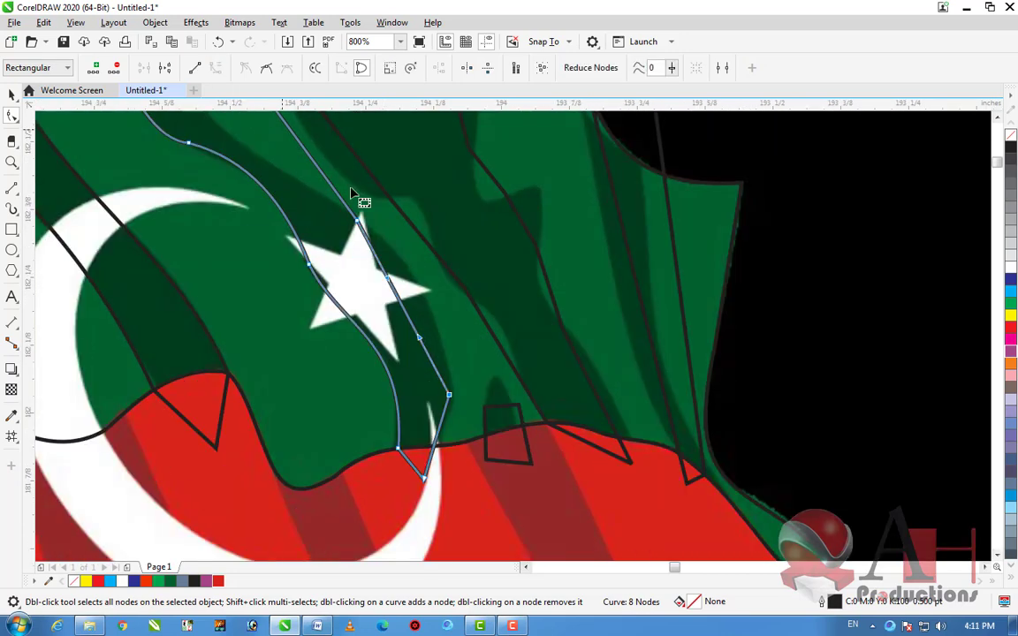
drag(389, 281, 430, 278)
drag(421, 343, 447, 352)
scroll(441, 353, down, 2)
scroll(349, 192, up, 2)
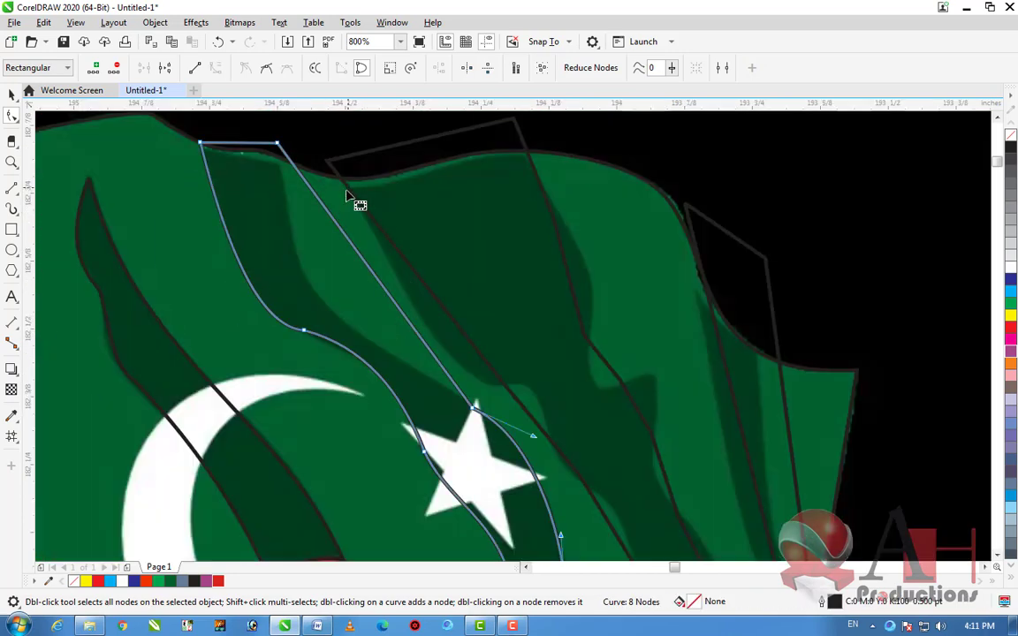
Convert the fourth fold shape's long upper fly-side segment to a curve and shape it into an S-bend along the dark fold
click(359, 261)
click(361, 239)
drag(343, 234, 303, 386)
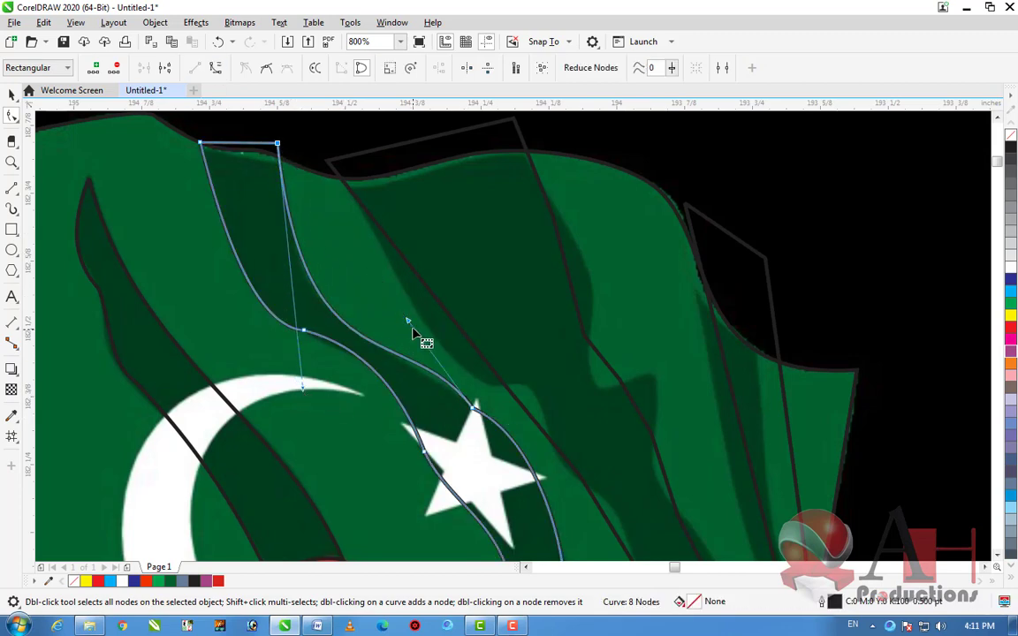
mouse_move(408, 321)
mouse_down()
mouse_move(437, 343)
mouse_move(411, 323)
mouse_up()
scroll(412, 323, down, 1)
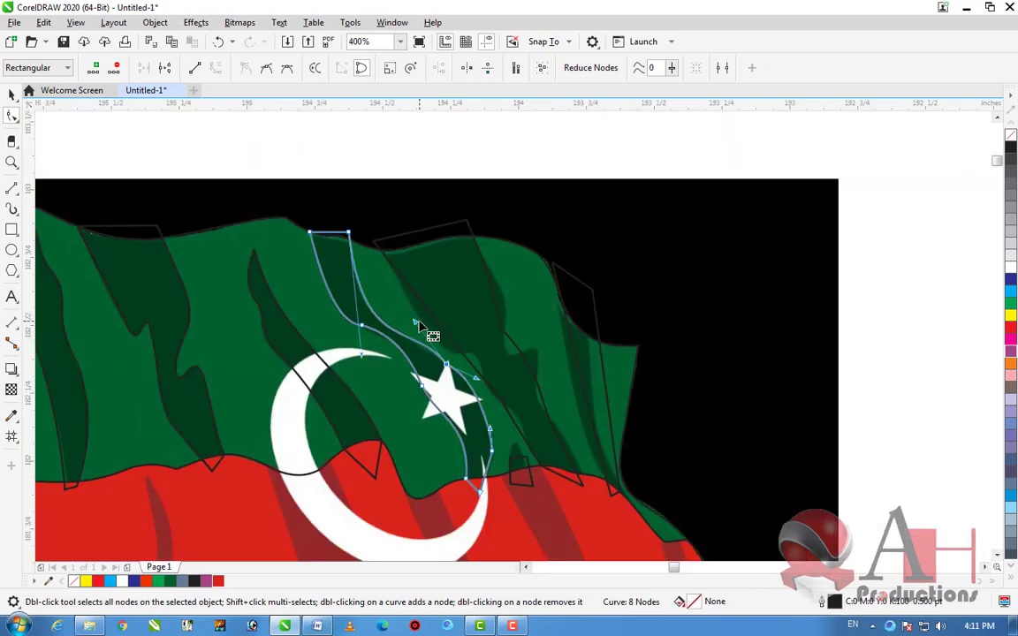
scroll(453, 371, up, 1)
Smooth the fourth fold shape's fly-side corner at the star's upper tip by adding a node on each side and deleting the corner node
scroll(452, 372, up, 2)
double_click(494, 425)
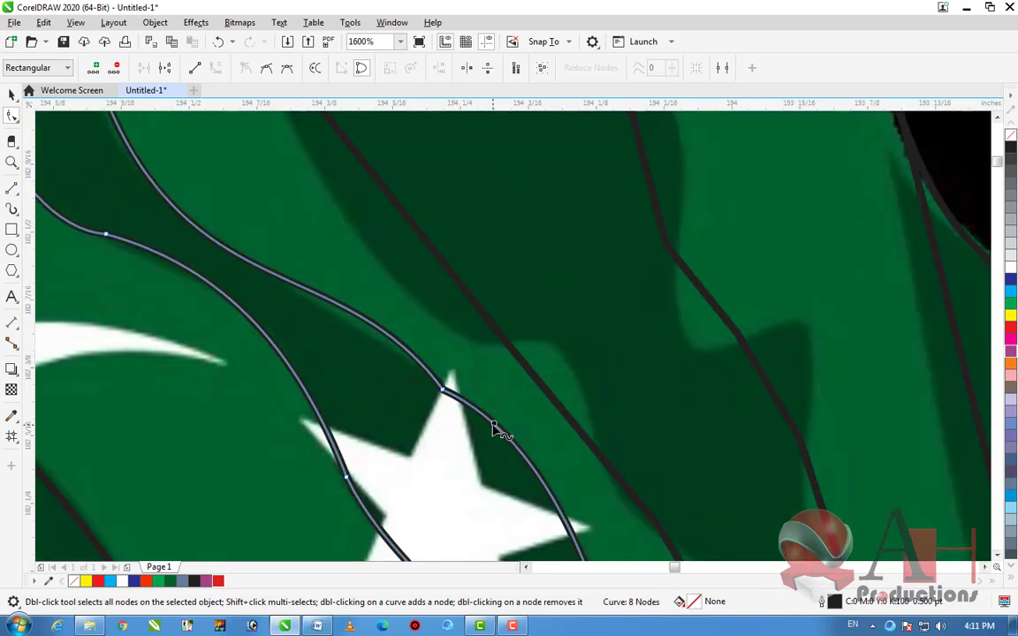
double_click(414, 357)
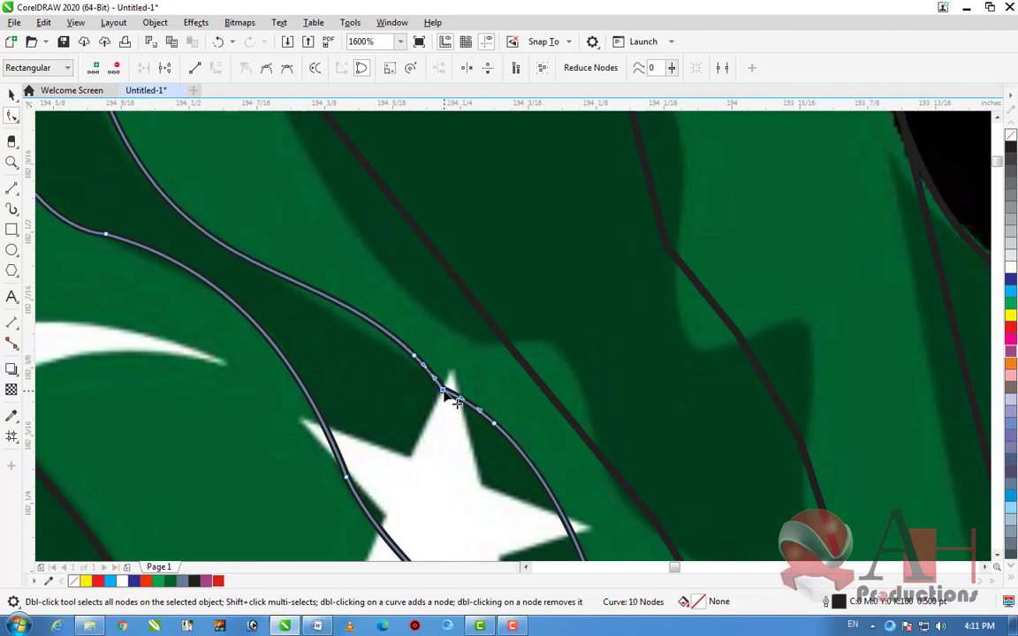
double_click(444, 391)
scroll(455, 323, down, 2)
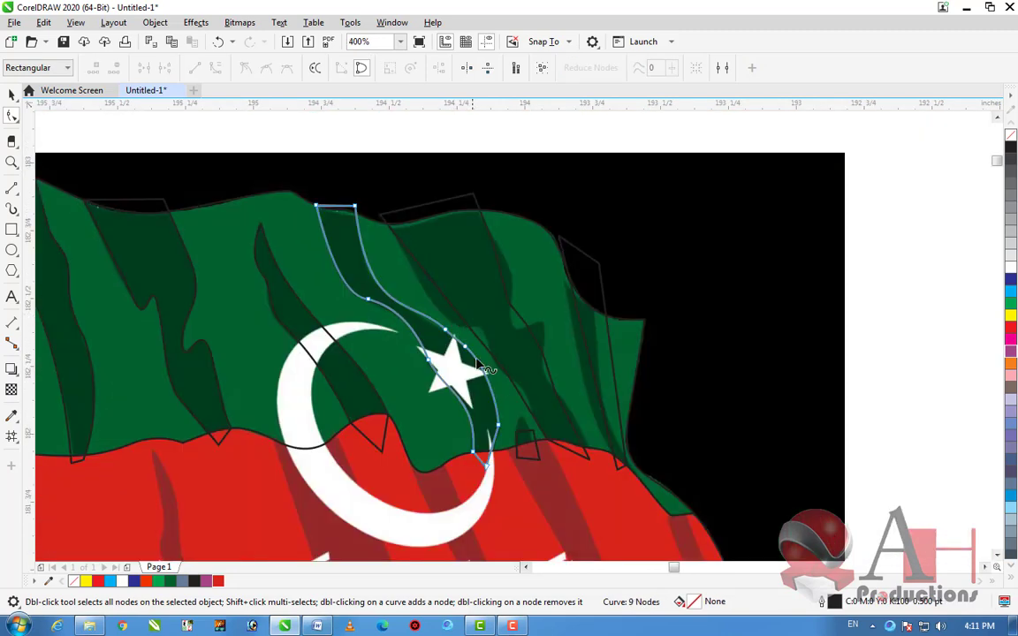
Select the fifth fold shape, convert its second fly-side segment from the top to a curve, bow it outward and delete its upper corner node
scroll(410, 386, down, 1)
scroll(454, 341, up, 1)
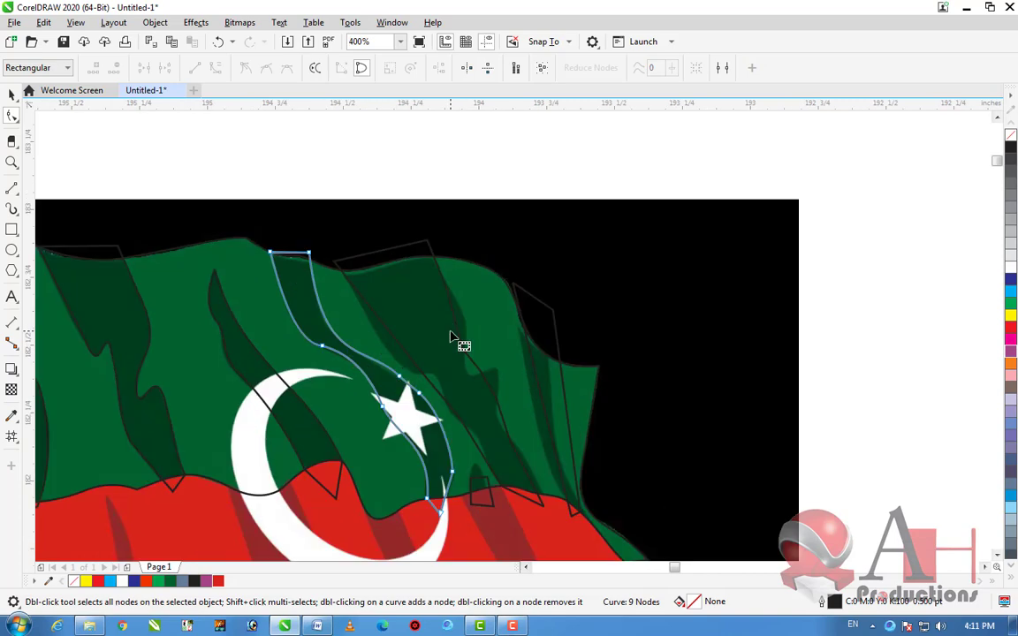
click(433, 357)
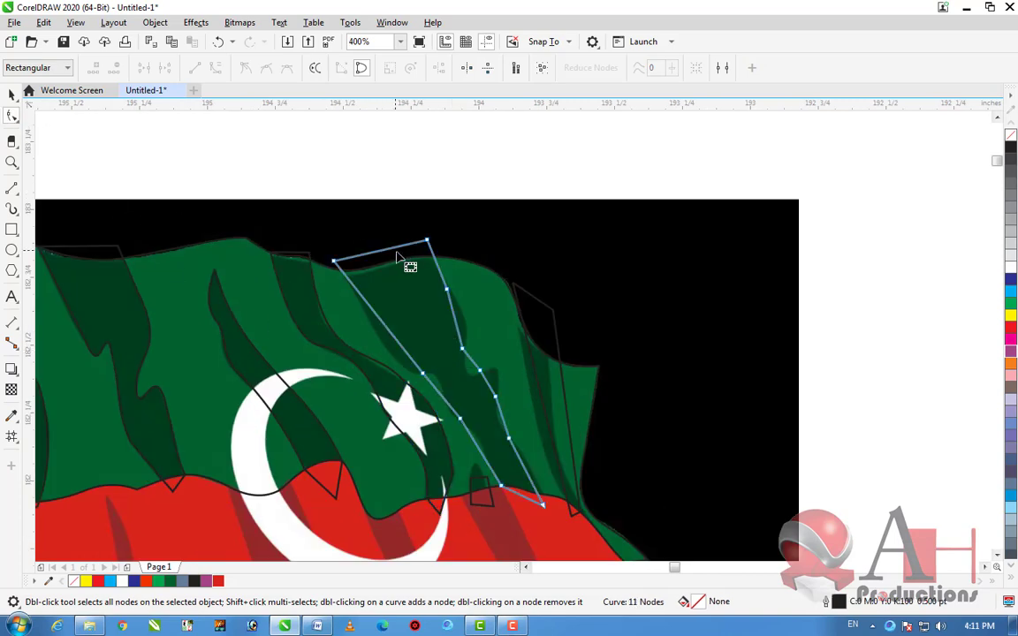
click(455, 319)
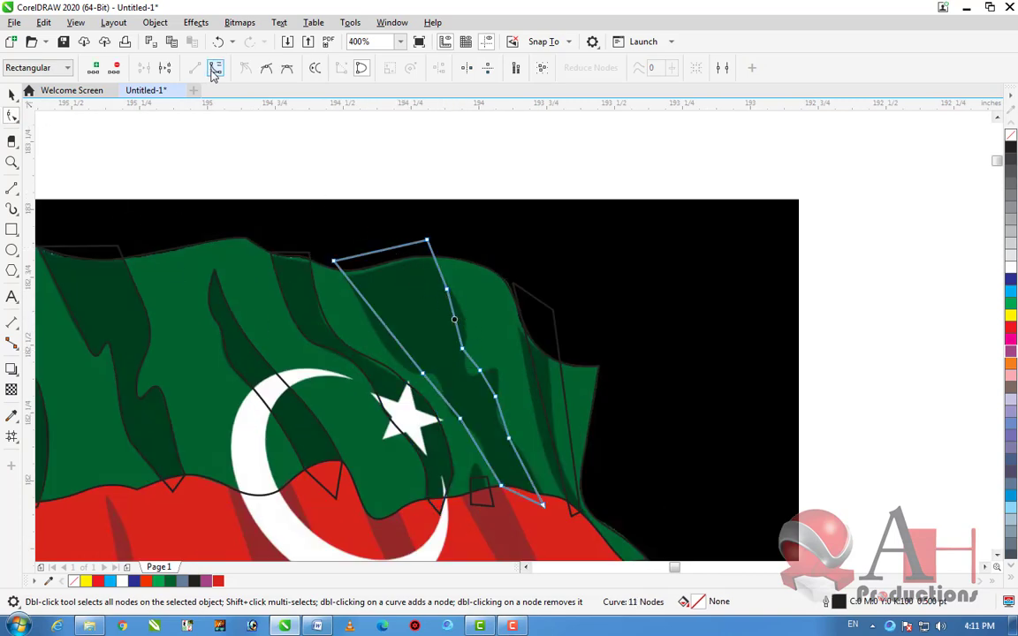
click(215, 69)
scroll(463, 318, up, 1)
drag(445, 326, 463, 319)
key(Delete)
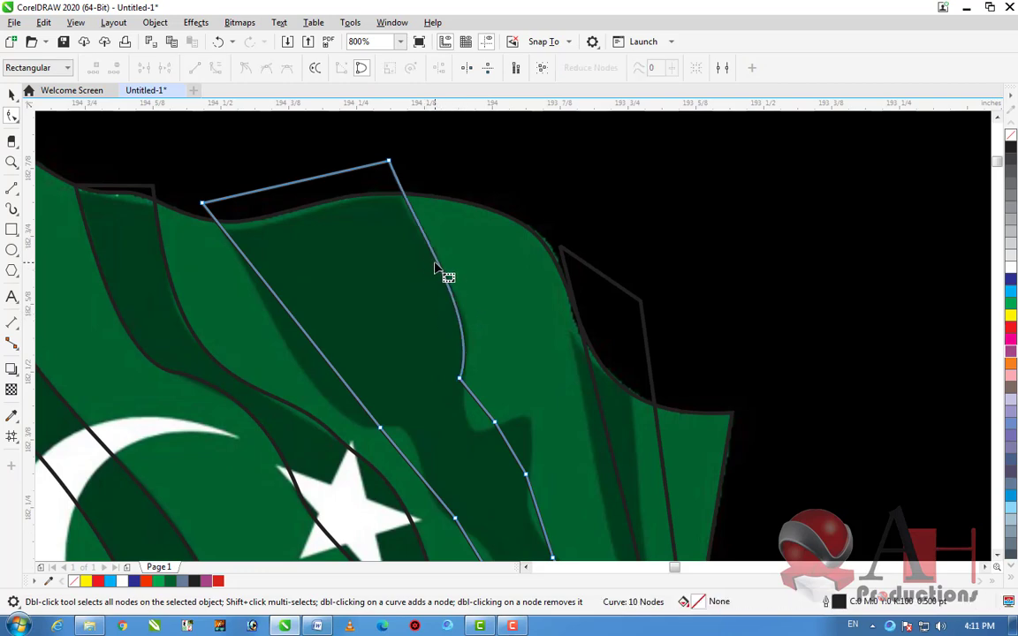
scroll(533, 343, down, 1)
scroll(409, 334, up, 1)
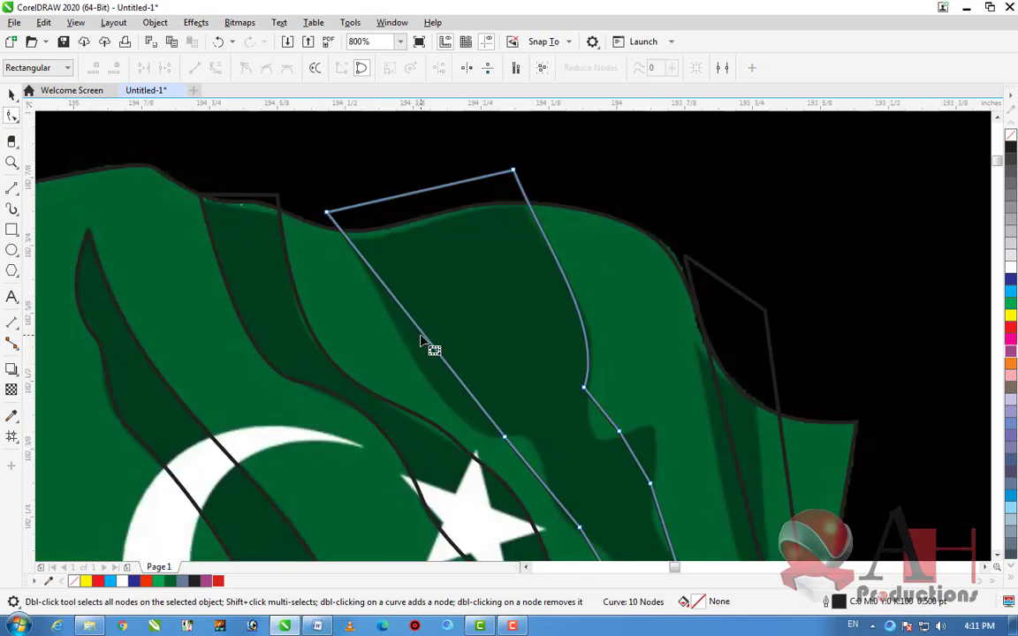
Convert the fifth fold shape's long upper pole-side segment to a curve and bow it toward the pole along the dark fold
click(425, 338)
click(215, 70)
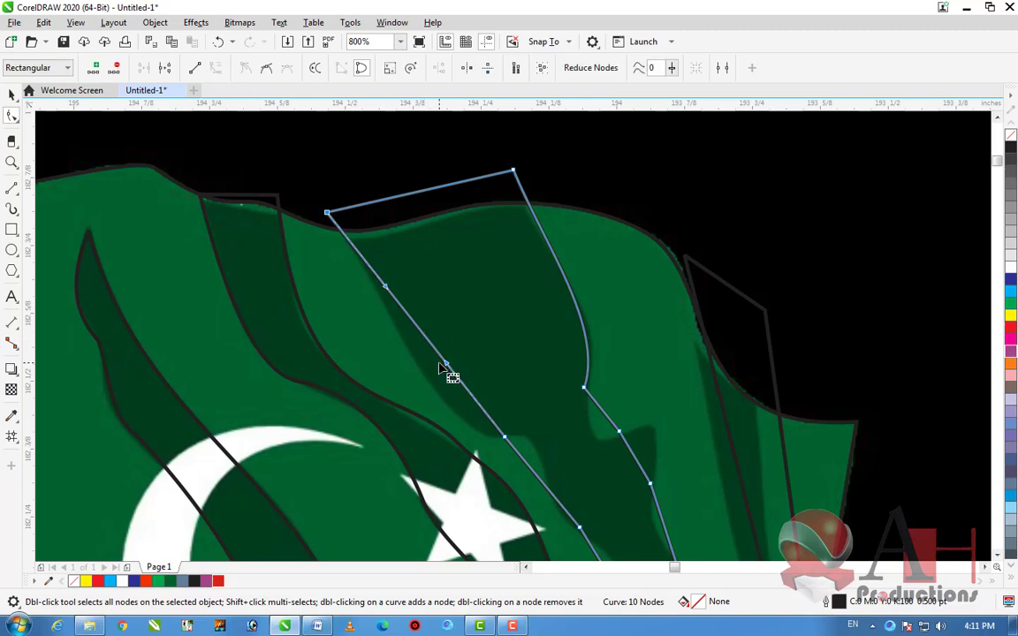
drag(447, 370, 456, 406)
scroll(438, 357, down, 1)
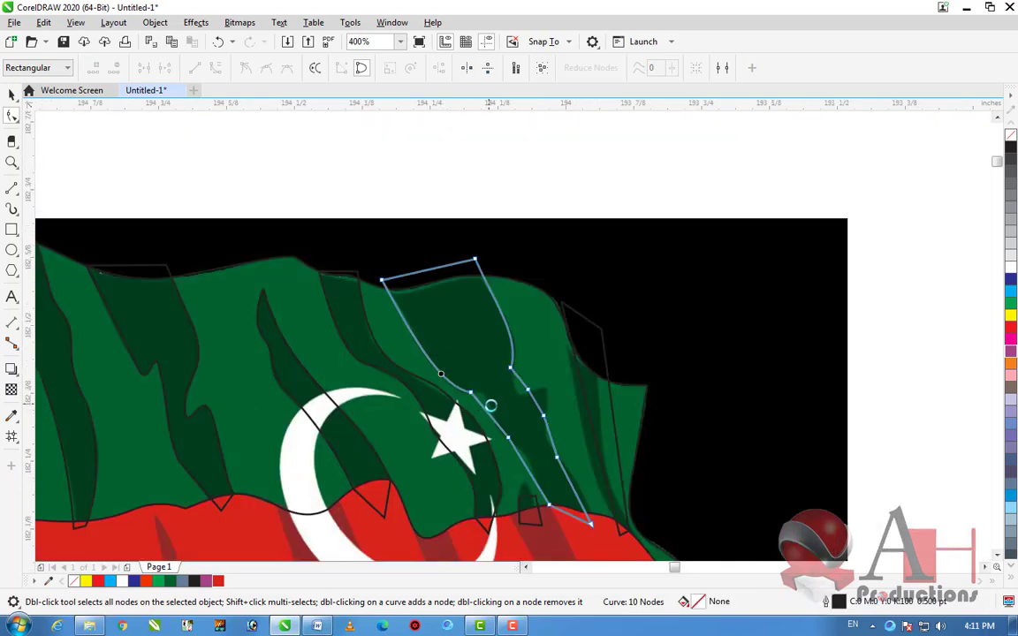
Select the fifth fold shape's second pole-side segment from the top for curve editing
scroll(495, 422, up, 2)
drag(491, 437, 493, 434)
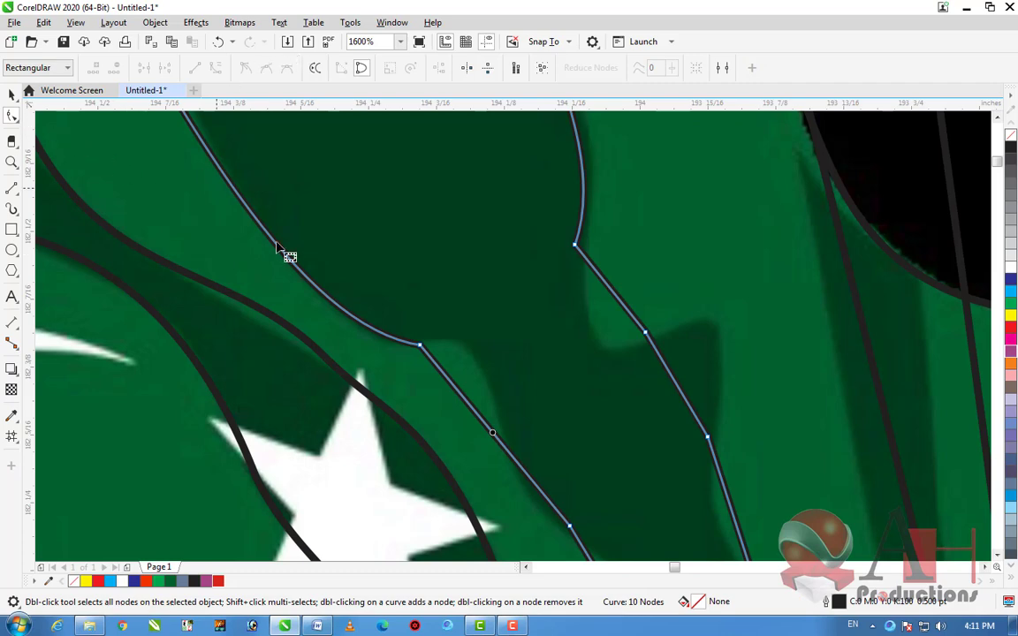
click(486, 425)
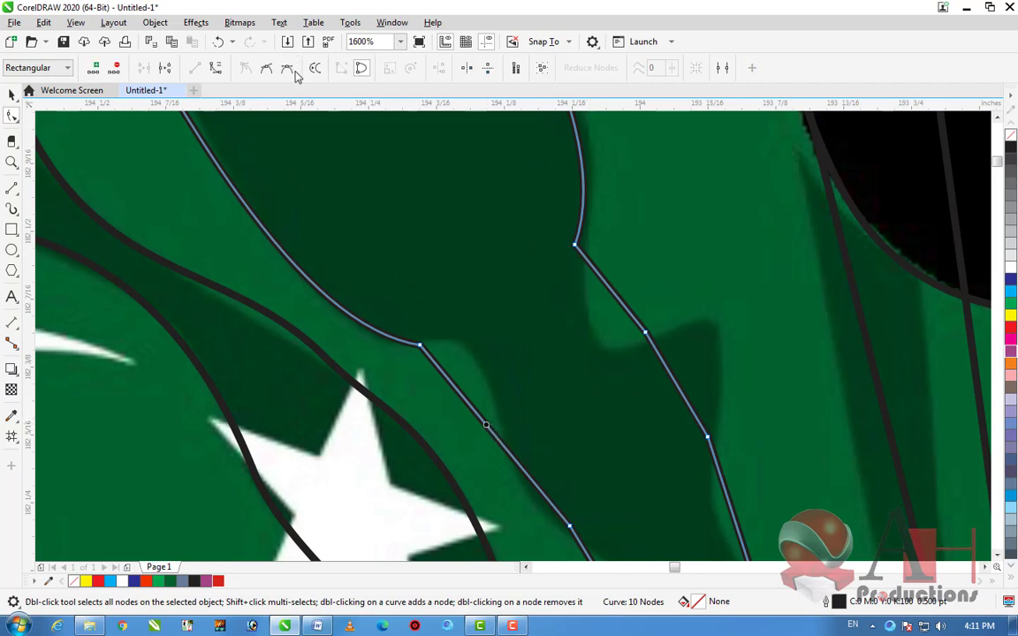
Convert the left-edge segment just below the bend of the fold outline to a curve and shape it along the dark green fold
click(215, 68)
mouse_move(468, 406)
mouse_down()
mouse_move(474, 303)
mouse_move(489, 320)
mouse_move(461, 409)
mouse_up()
scroll(494, 371, down, 3)
scroll(495, 371, up, 3)
mouse_move(449, 213)
mouse_down()
mouse_move(473, 220)
mouse_move(466, 212)
mouse_up()
scroll(349, 226, up, 1)
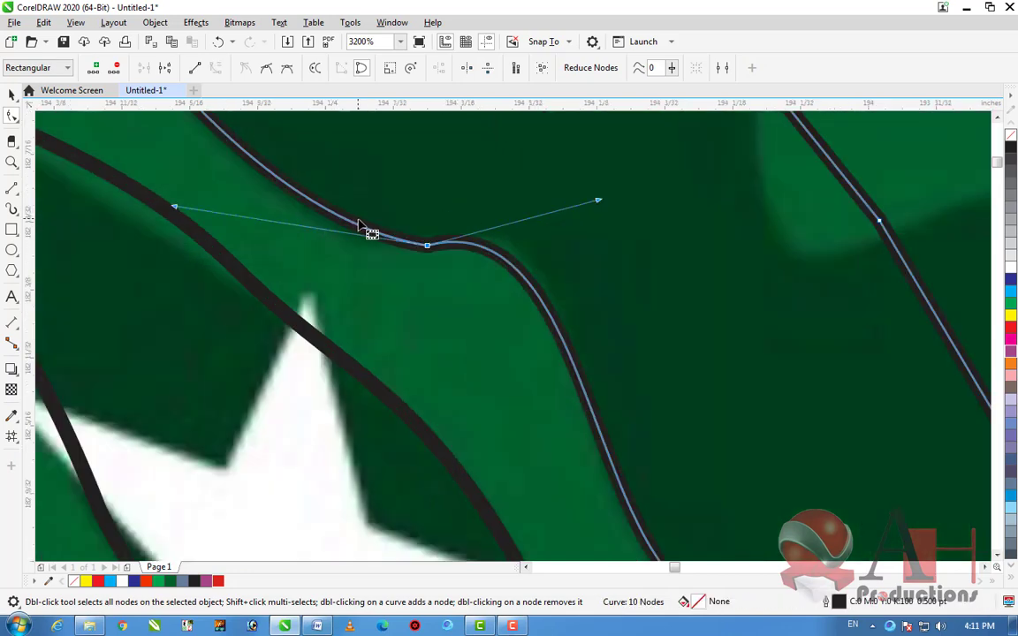
Smooth the left bend of the fold outline by adding a node on each side and deleting the corner node
click(356, 227)
double_click(351, 222)
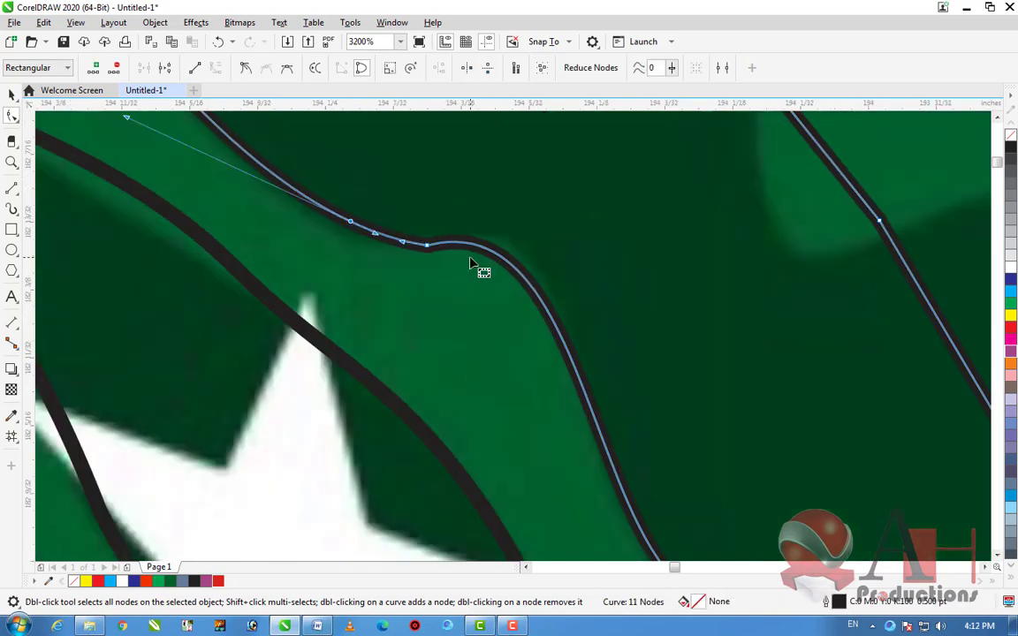
click(464, 250)
double_click(446, 248)
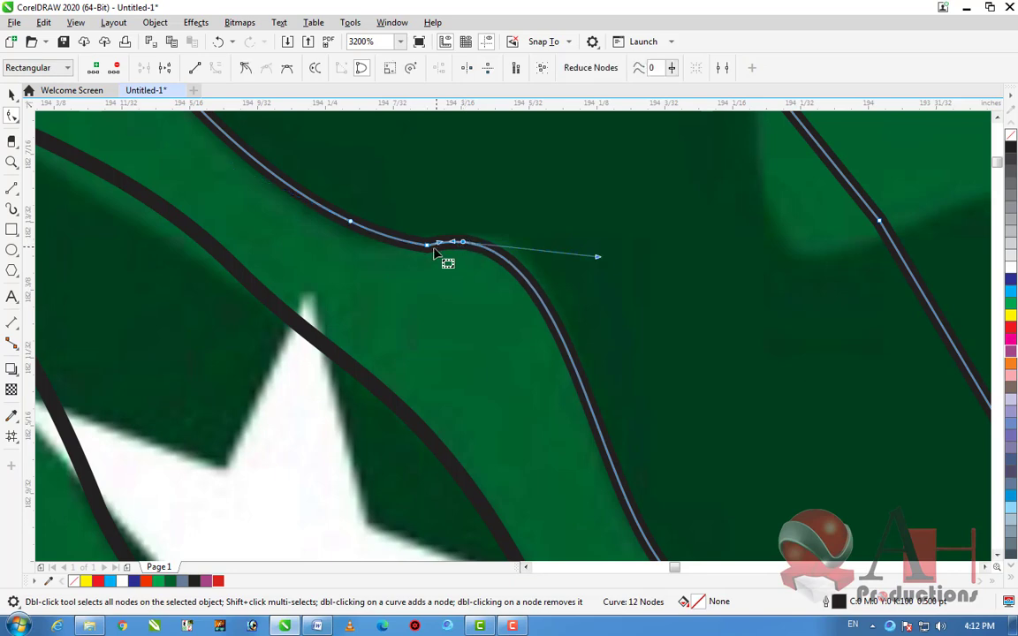
double_click(430, 247)
Convert the lowest segment of the fold outline's left edge to a curve and bow it outward along the shadow edge
scroll(442, 253, down, 2)
click(538, 380)
click(217, 69)
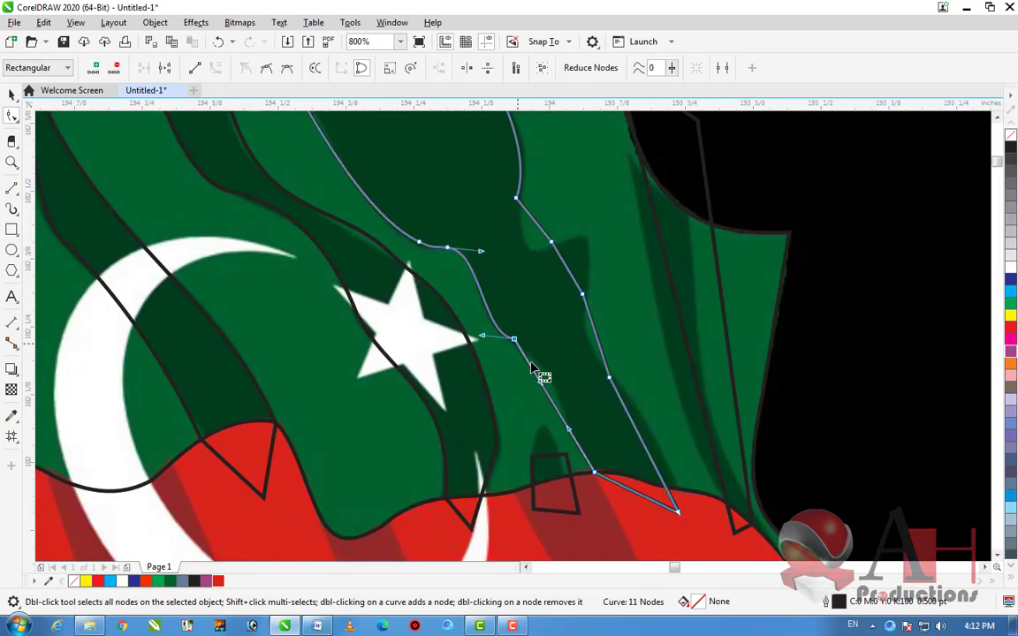
drag(542, 392, 564, 370)
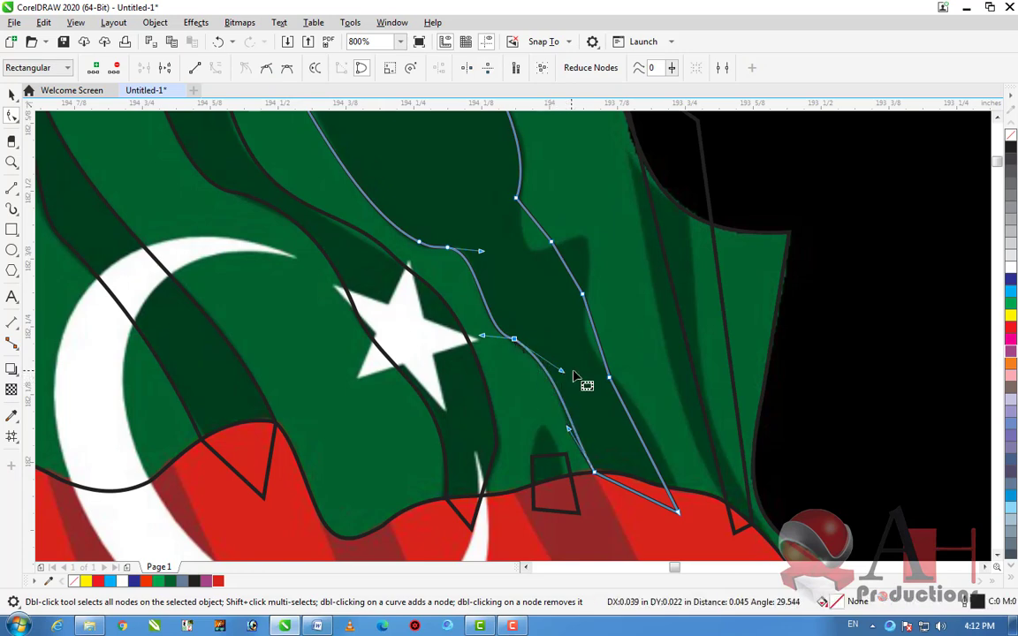
Bend the lowest right-edge segment of the fold outline into a curve running down to the bottom corner
scroll(603, 387, down, 1)
scroll(601, 360, up, 1)
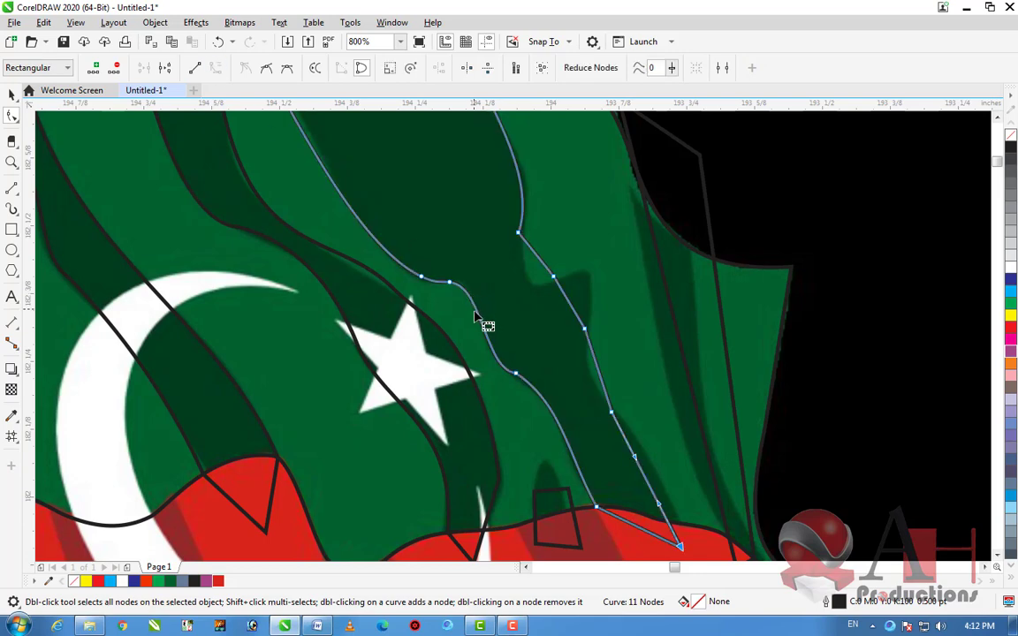
scroll(477, 316, down, 1)
scroll(576, 386, up, 1)
drag(554, 430, 543, 376)
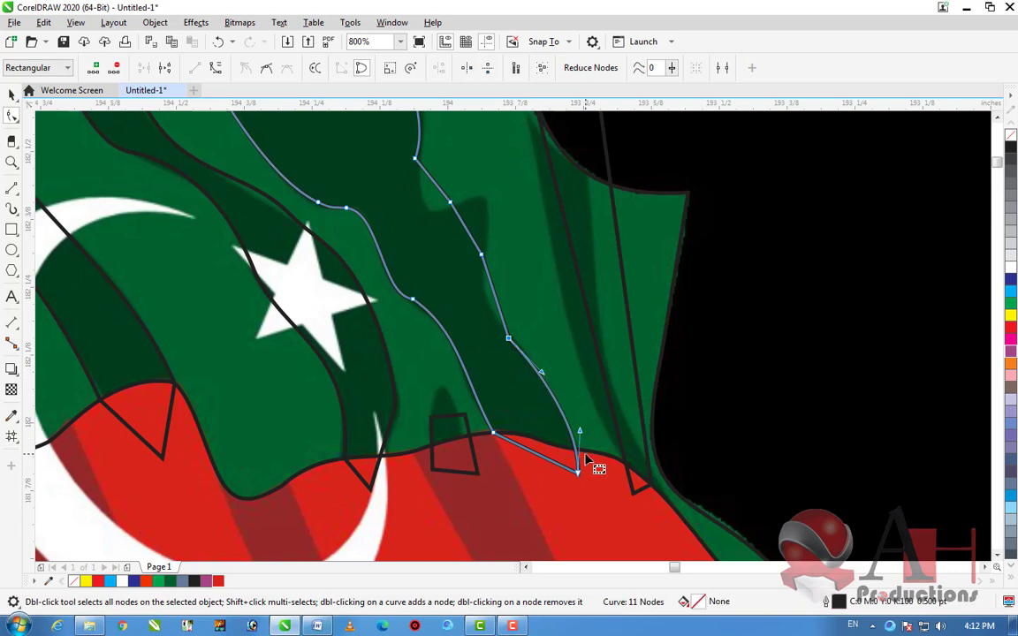
scroll(585, 461, down, 1)
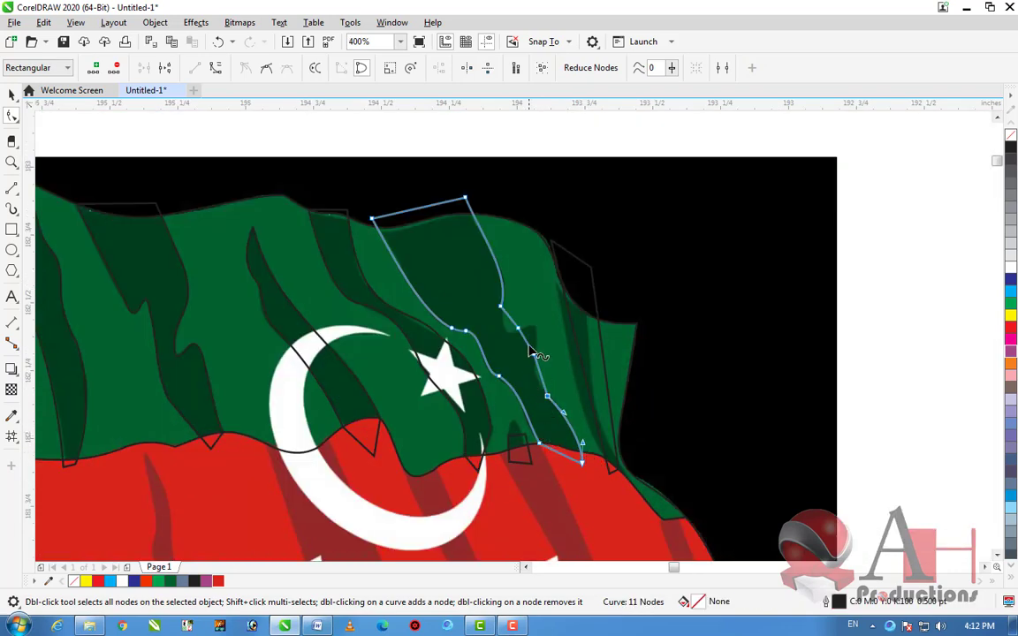
Convert the right-edge segment above the lowest one to a curve and bend it inward along the dark fold
scroll(527, 350, up, 1)
click(554, 407)
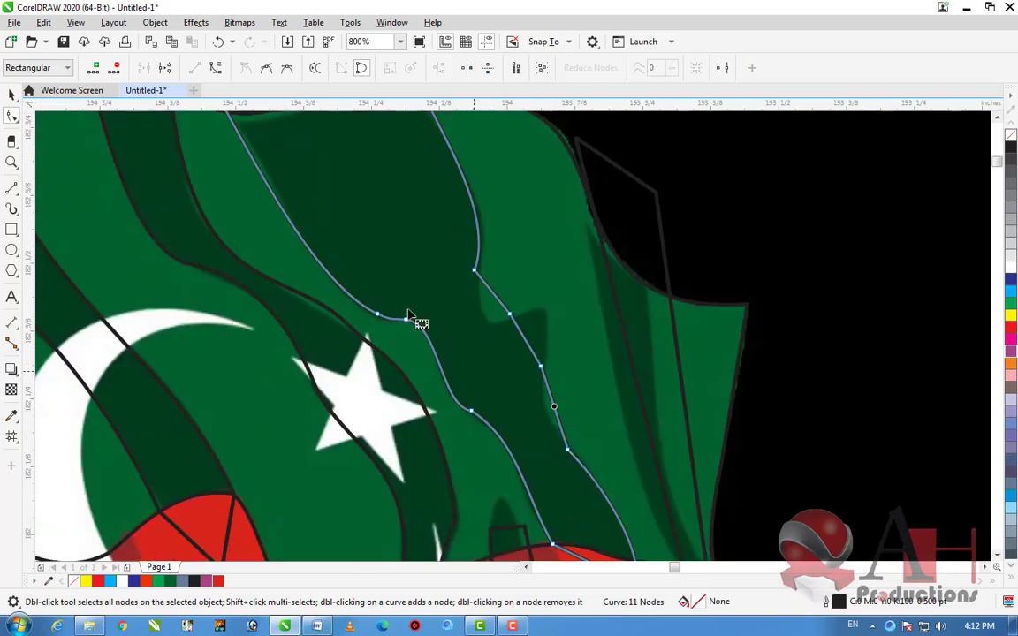
click(217, 70)
scroll(562, 425, up, 1)
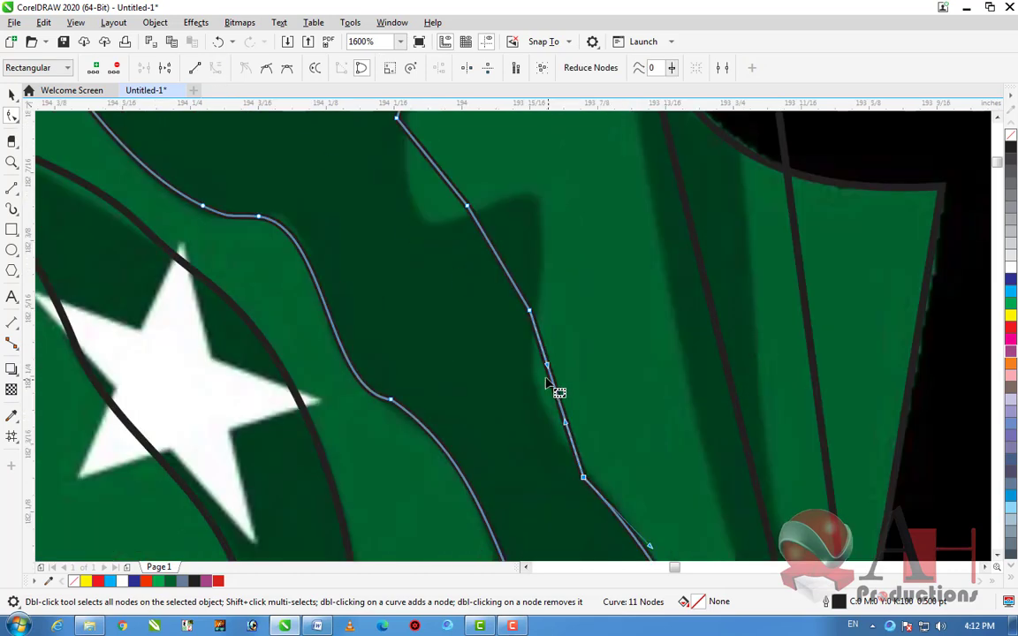
drag(547, 373, 525, 407)
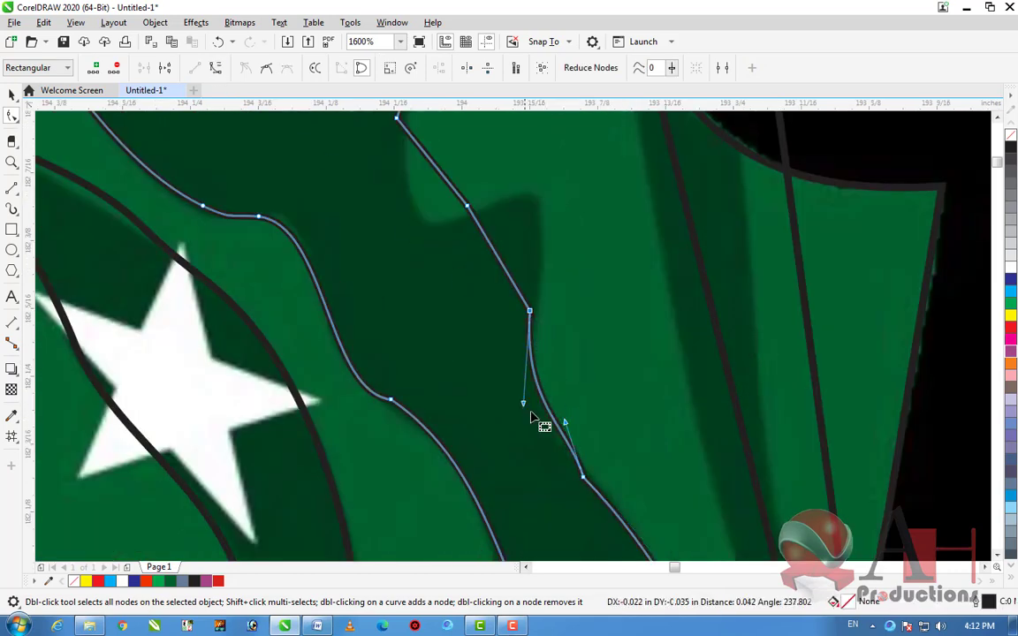
Smooth the lower right corner of the fold outline by adding nodes on both sides and deleting the corner node
scroll(566, 417, down, 1)
scroll(588, 452, up, 1)
double_click(589, 475)
double_click(548, 409)
double_click(562, 444)
scroll(599, 465, down, 2)
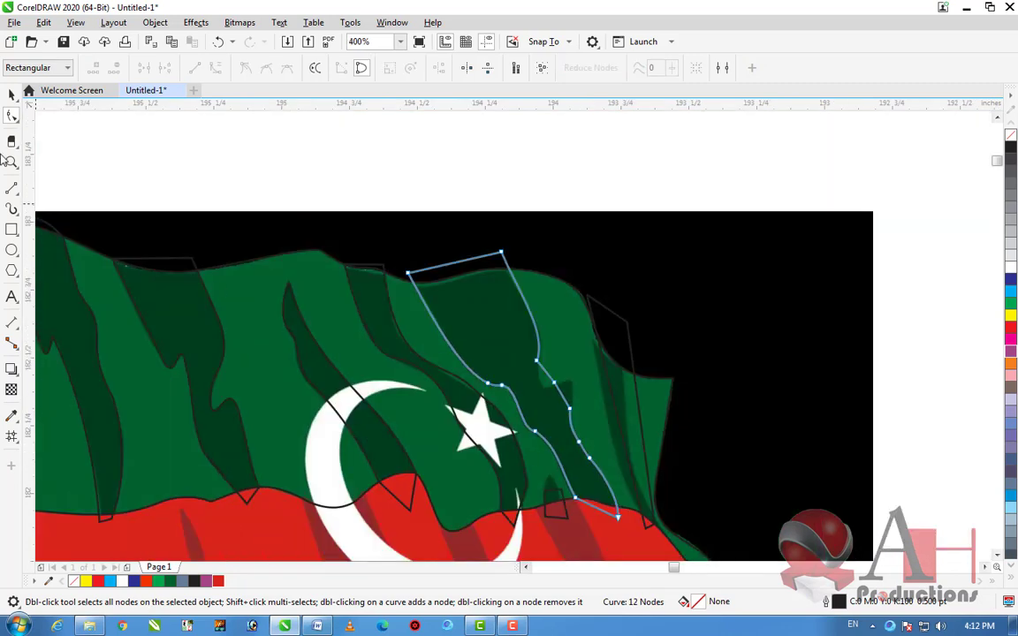
Curve the two straight segments midway down the fold outline's right edge to follow the shadow's bulge and the hollow above it
scroll(524, 345, up, 1)
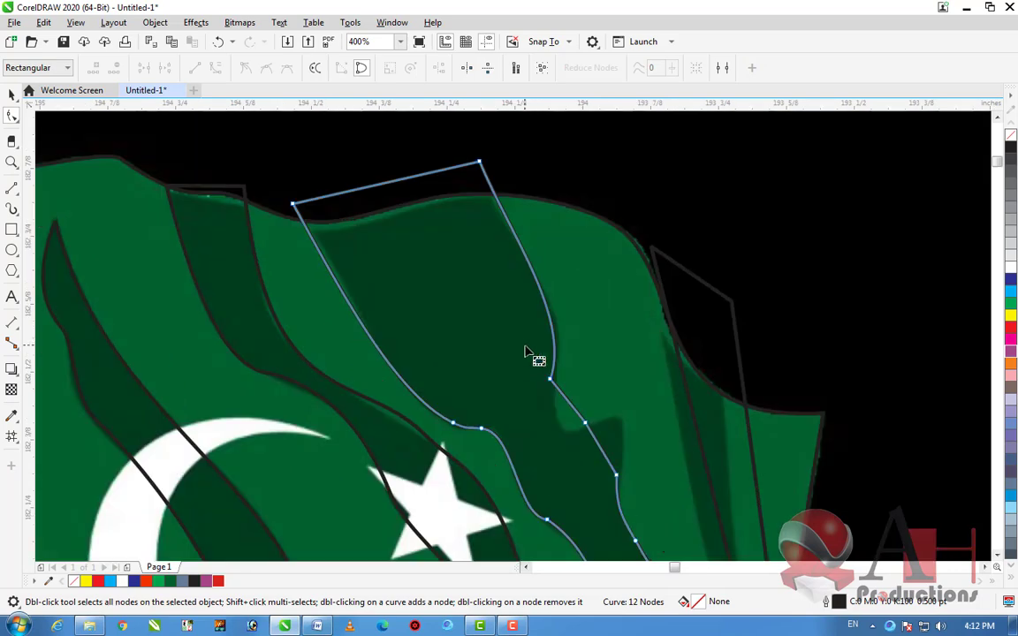
click(603, 455)
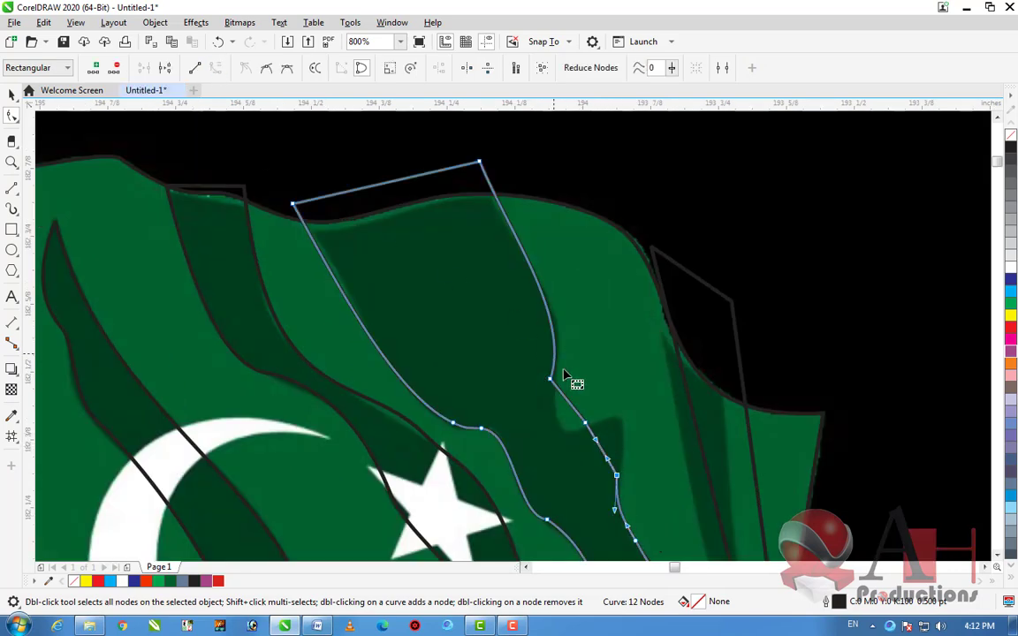
drag(603, 456, 632, 437)
scroll(630, 436, up, 1)
scroll(573, 413, up, 1)
click(576, 403)
click(217, 69)
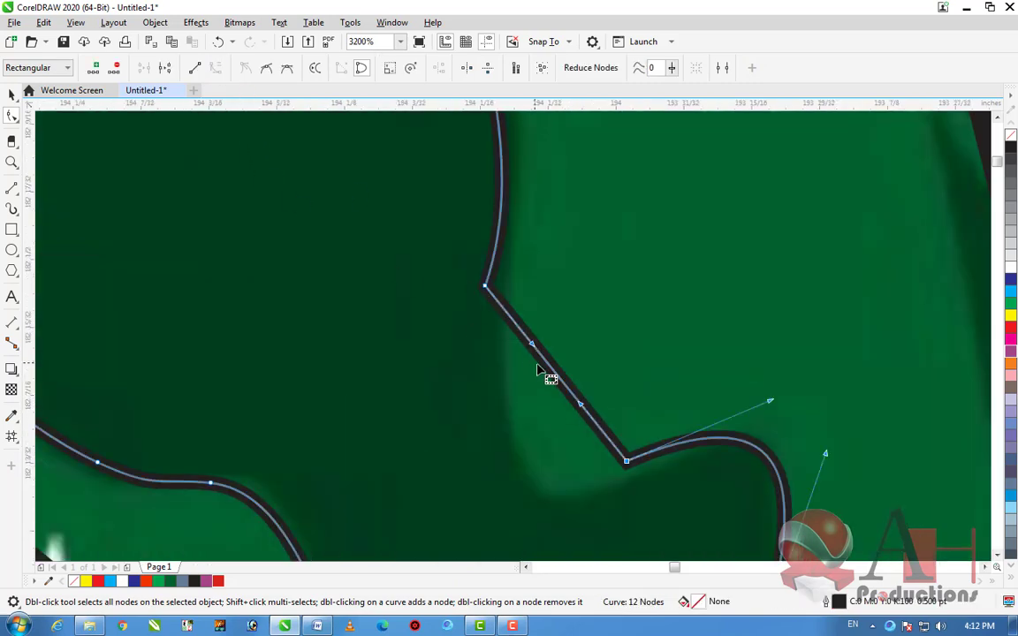
drag(564, 389, 524, 482)
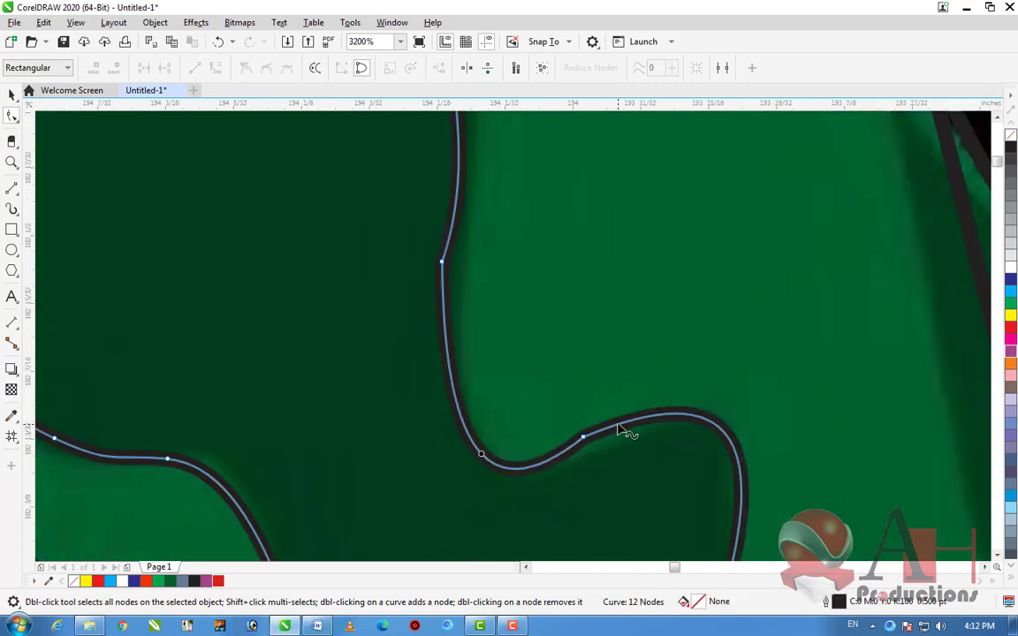
Replace the corner between the hollow and bulge with side nodes, and try deleting the corner node above the hollow
double_click(609, 430)
scroll(609, 446, down, 2)
scroll(571, 374, up, 2)
double_click(560, 413)
scroll(579, 411, down, 3)
scroll(588, 416, up, 1)
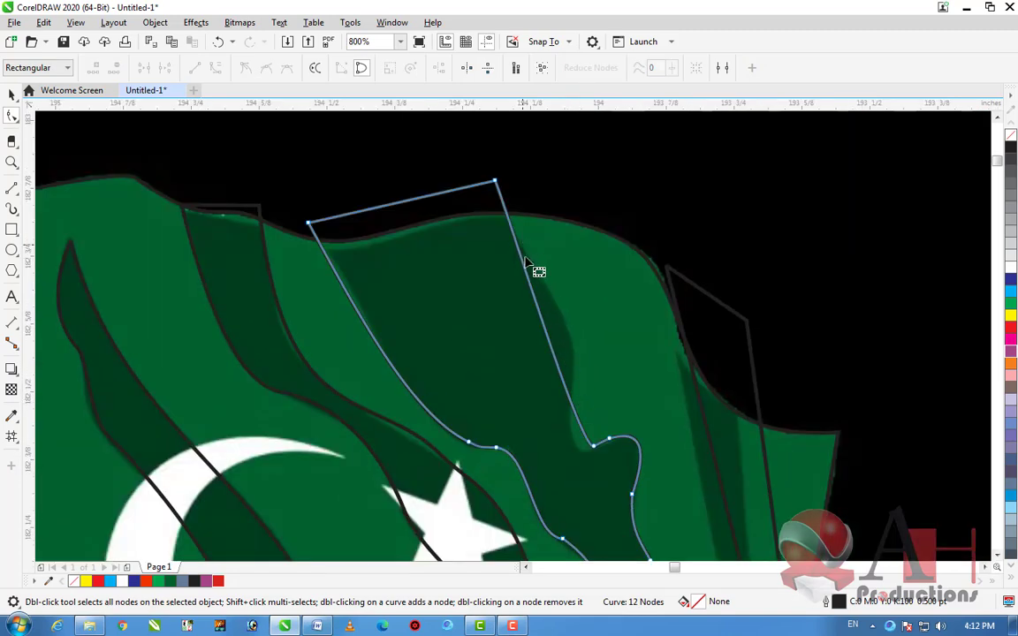
Undo the last node deletion, add a node on each side of the corner above the hollow, and delete the corner node
key(ctrl+z)
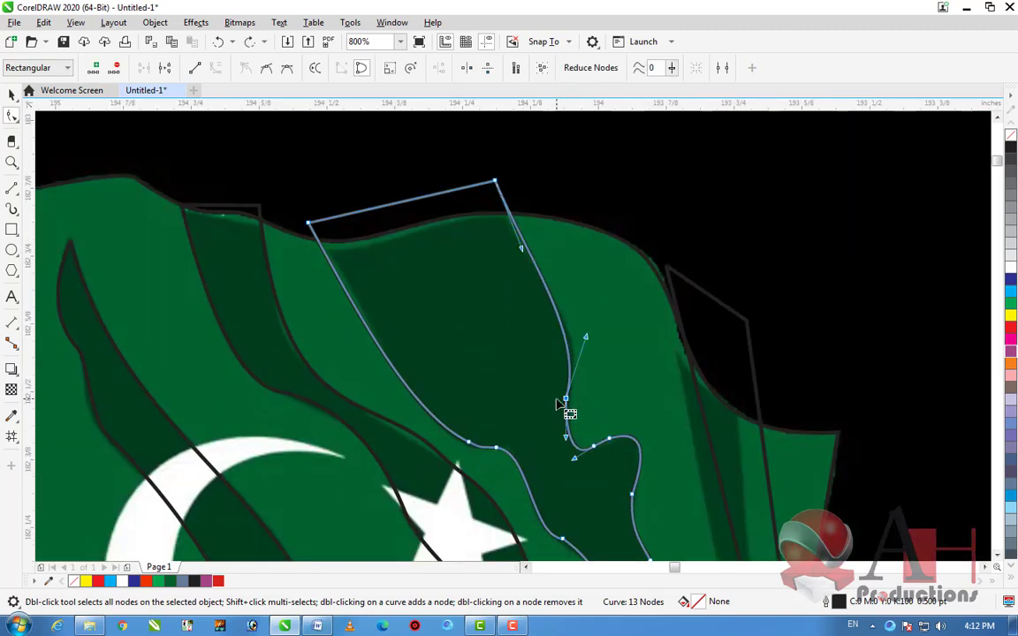
scroll(566, 414, up, 1)
double_click(570, 336)
double_click(565, 452)
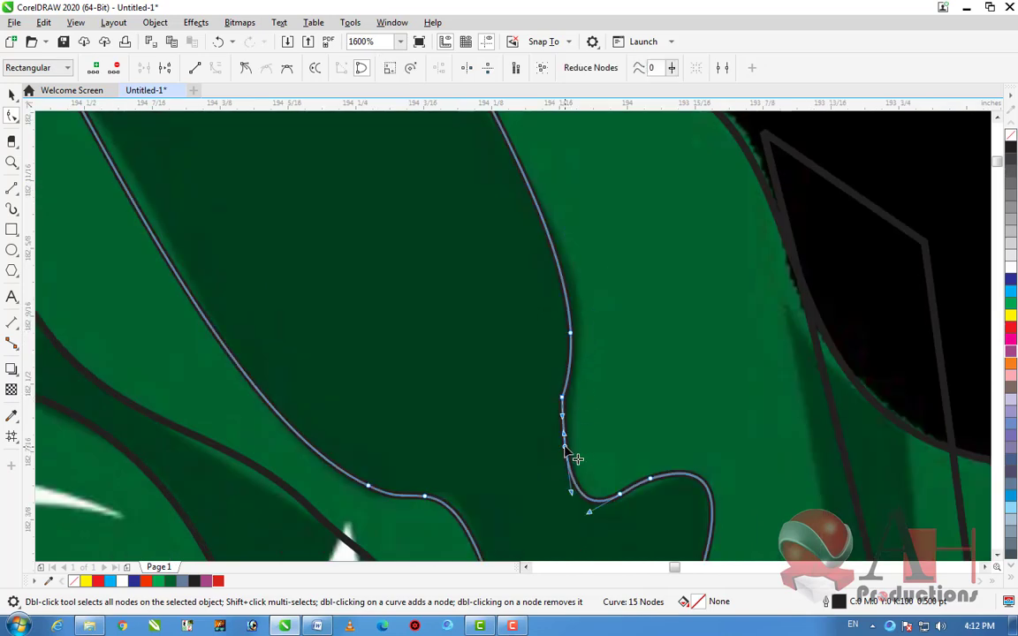
double_click(564, 400)
scroll(521, 404, down, 2)
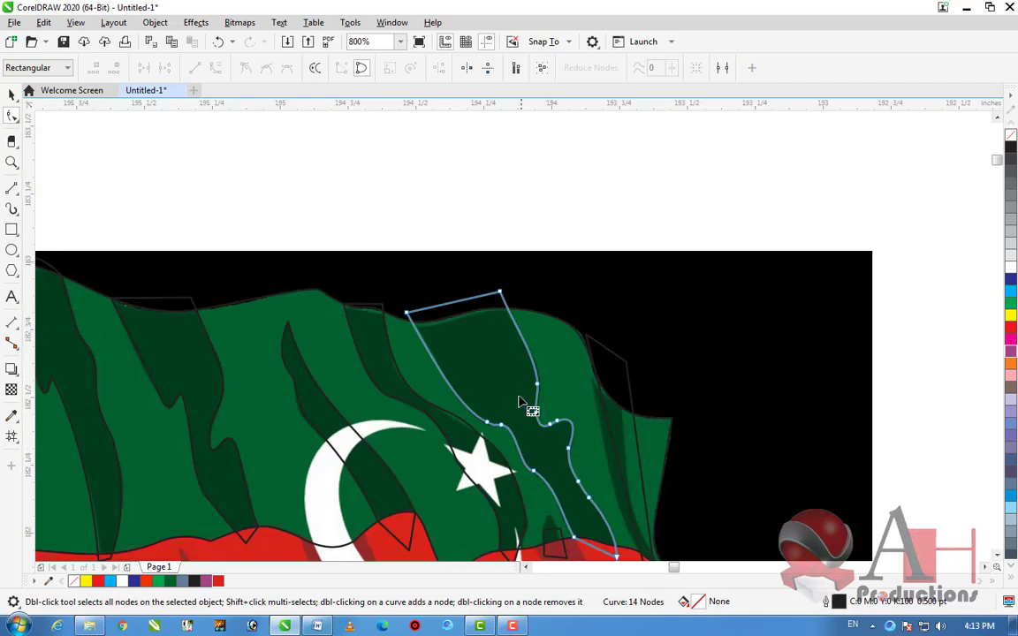
Convert the left edge of the rightmost four-node fold outline to a curve and bend it along the shadow
scroll(526, 402, down, 2)
scroll(531, 400, up, 1)
click(572, 432)
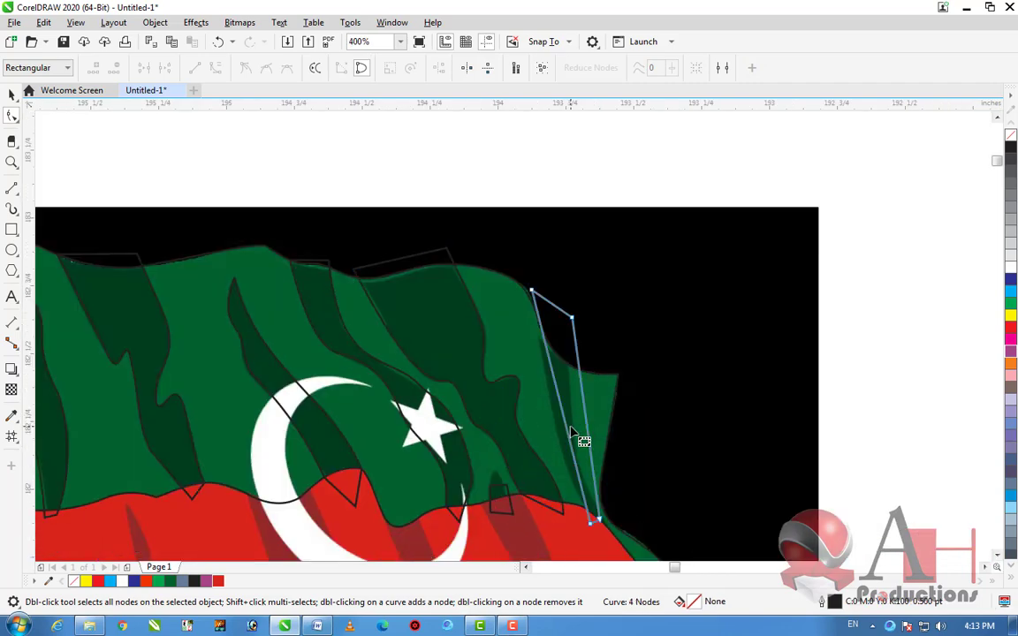
scroll(571, 432, down, 1)
scroll(513, 417, up, 1)
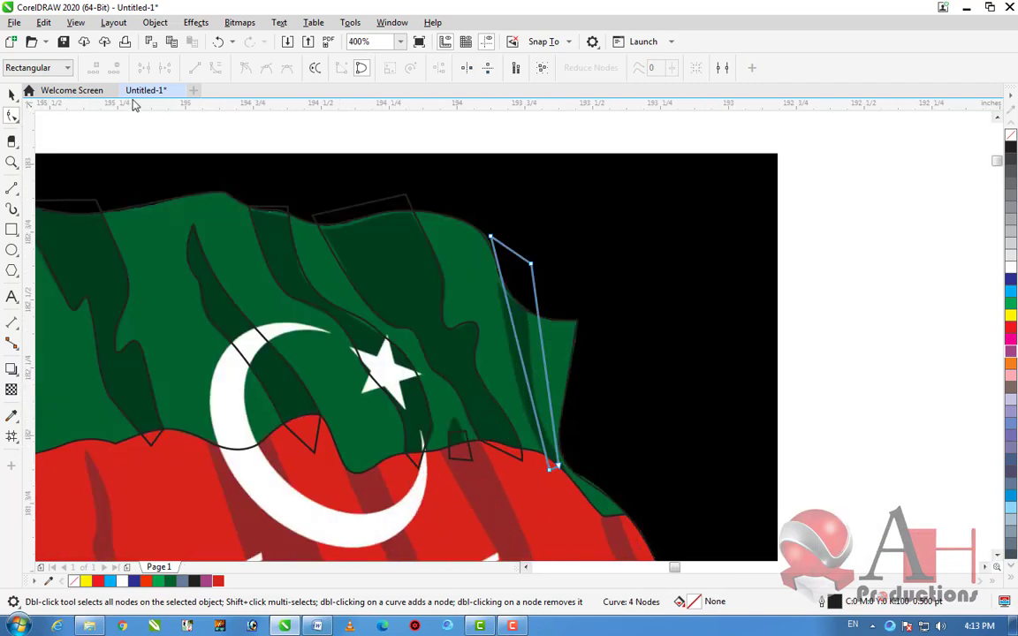
click(525, 374)
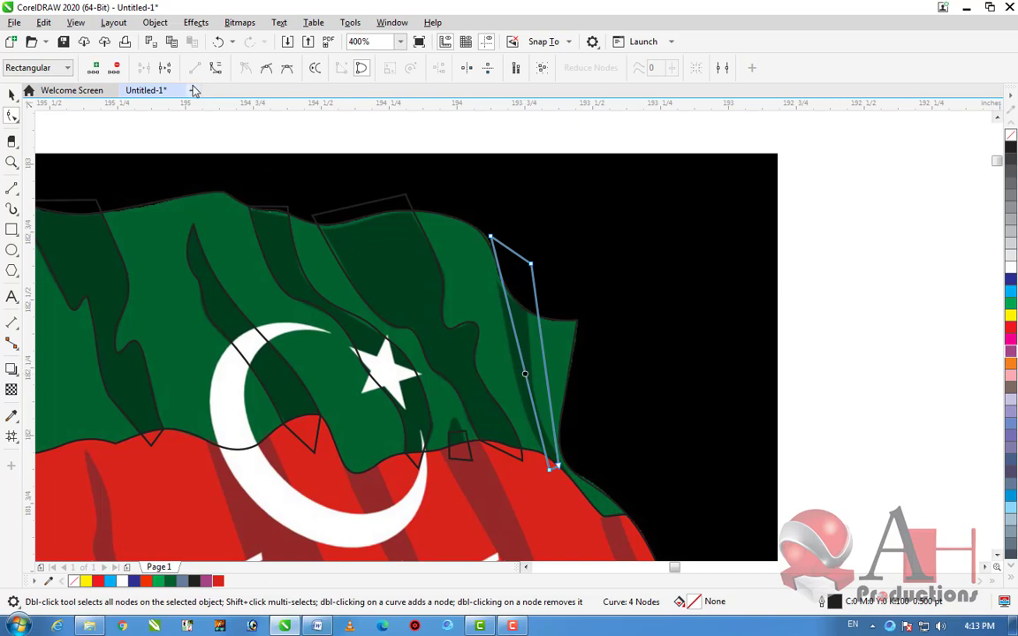
click(214, 68)
scroll(533, 398, up, 1)
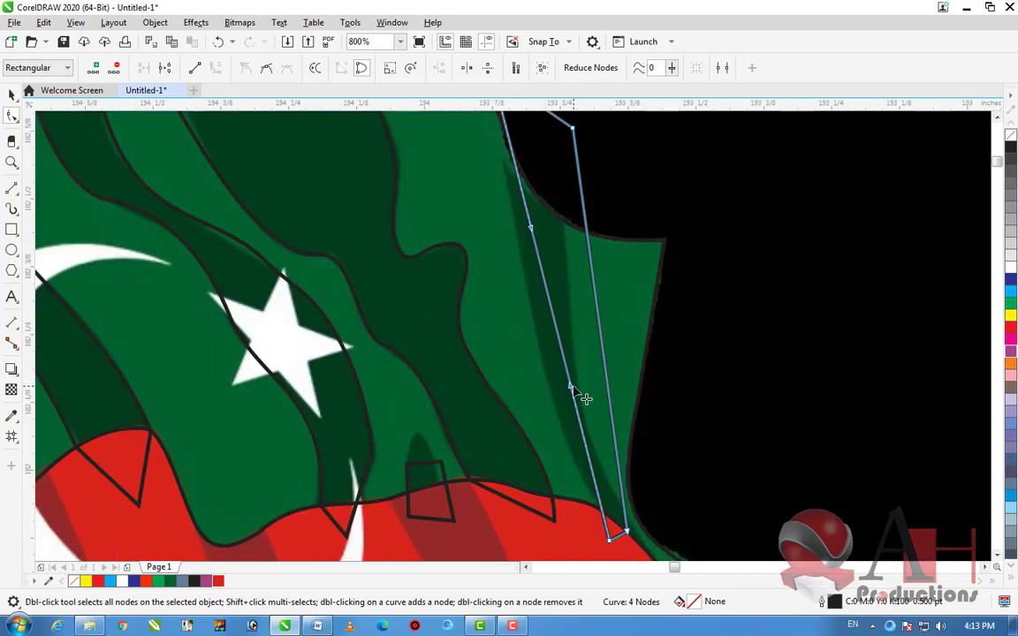
drag(569, 390, 549, 413)
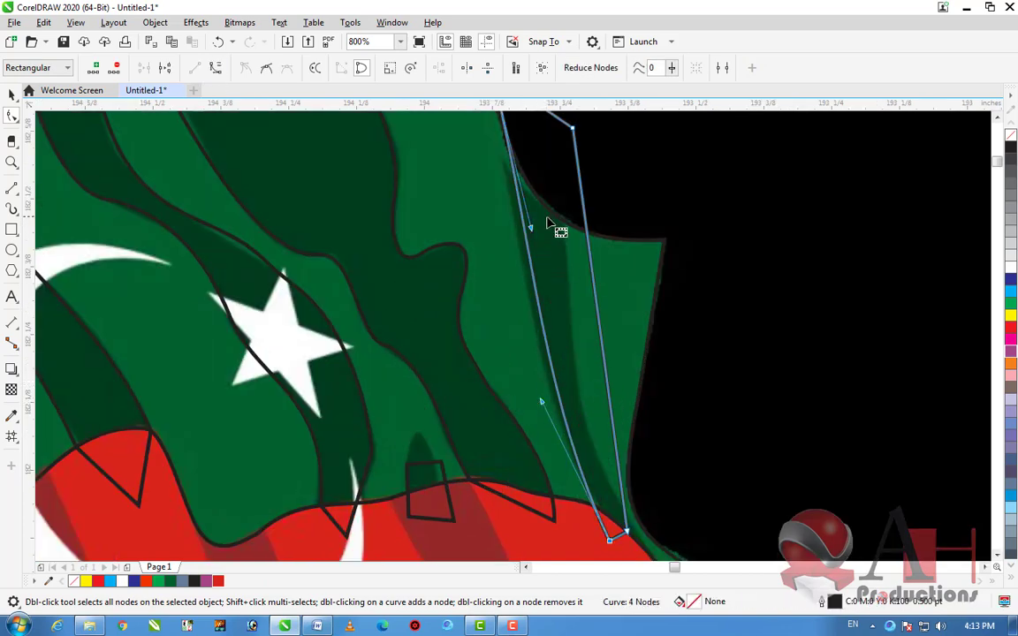
drag(530, 232, 525, 245)
scroll(545, 295, down, 1)
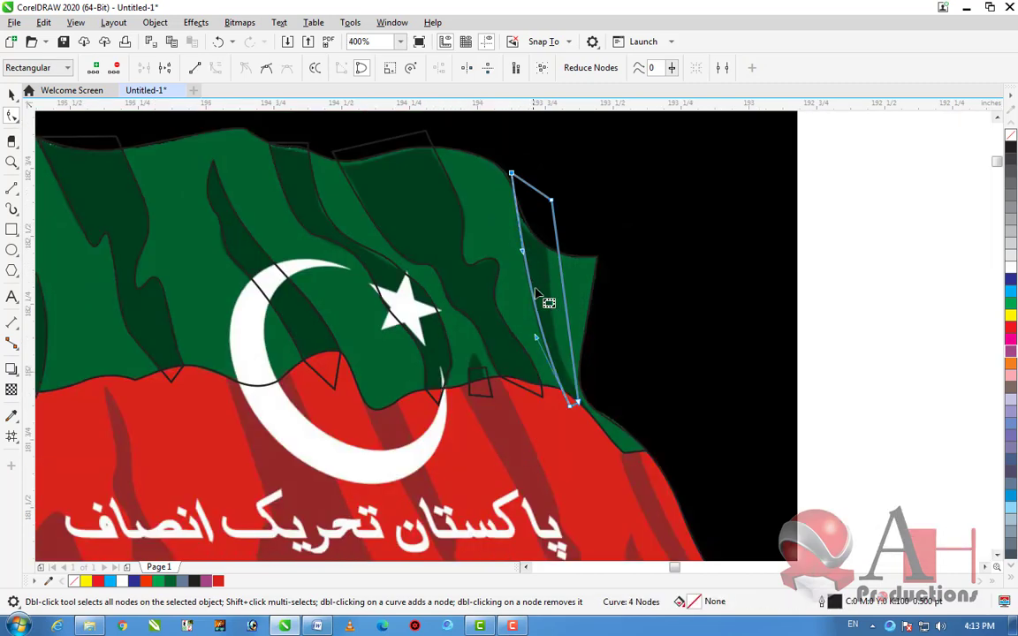
Convert the right edge of the rightmost fold outline to a curve and bend it inward along the shadow
scroll(562, 320, up, 1)
click(580, 336)
click(195, 67)
drag(584, 364, 527, 303)
mouse_move(570, 232)
mouse_down()
mouse_move(549, 220)
mouse_move(552, 206)
mouse_move(557, 241)
mouse_up()
scroll(591, 312, down, 2)
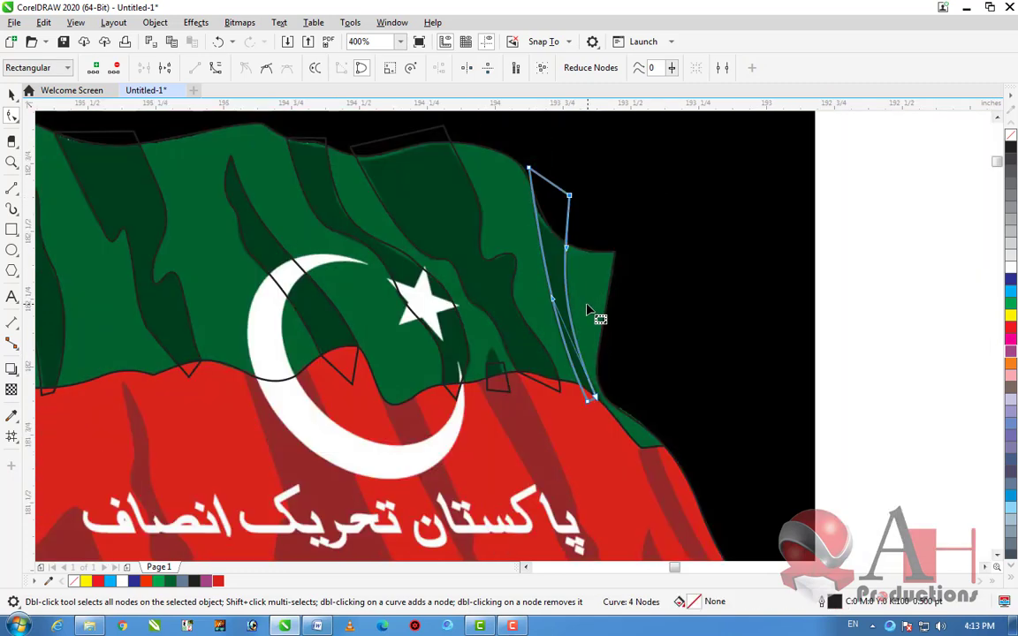
Select the flag outline and its six large upper fold outlines together and move them off the reference image, beyond the coloured flag
click(10, 95)
scroll(633, 379, down, 4)
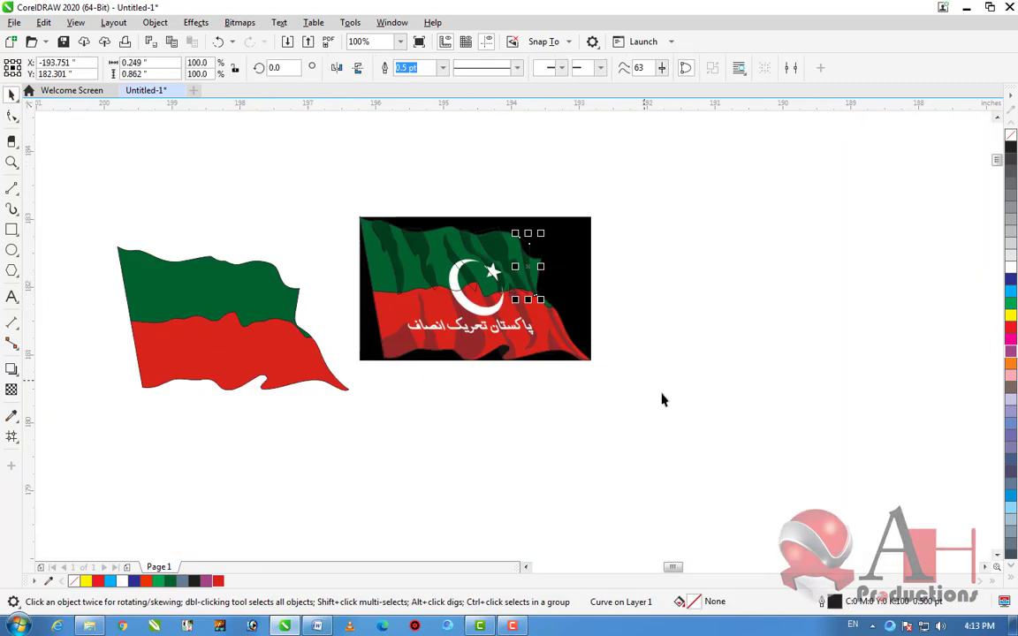
click(633, 379)
scroll(405, 278, up, 2)
click(392, 269)
shift+click(477, 245)
shift+click(512, 259)
shift+click(488, 205)
shift+click(559, 228)
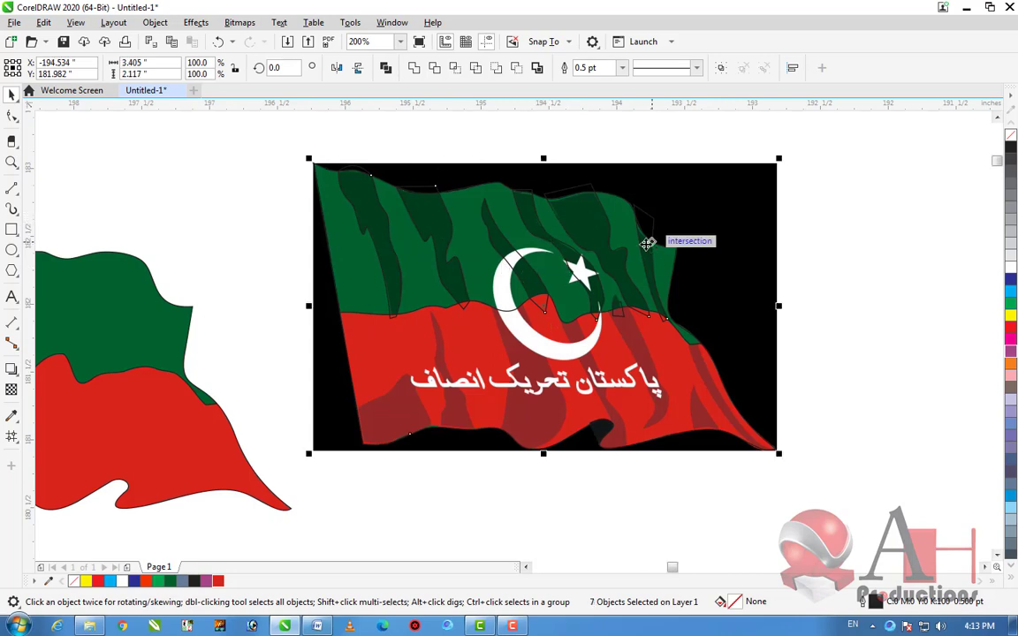
scroll(689, 263, down, 2)
shift+click(692, 267)
drag(692, 268, 187, 281)
scroll(188, 281, down, 4)
key(Escape)
scroll(369, 328, up, 4)
click(369, 330)
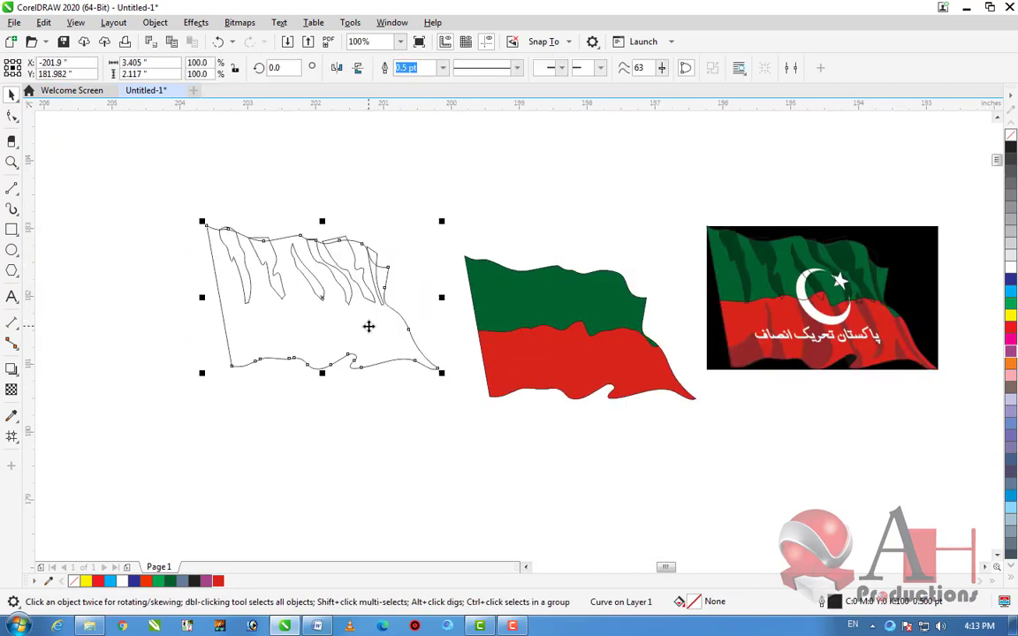
shift+click(510, 388)
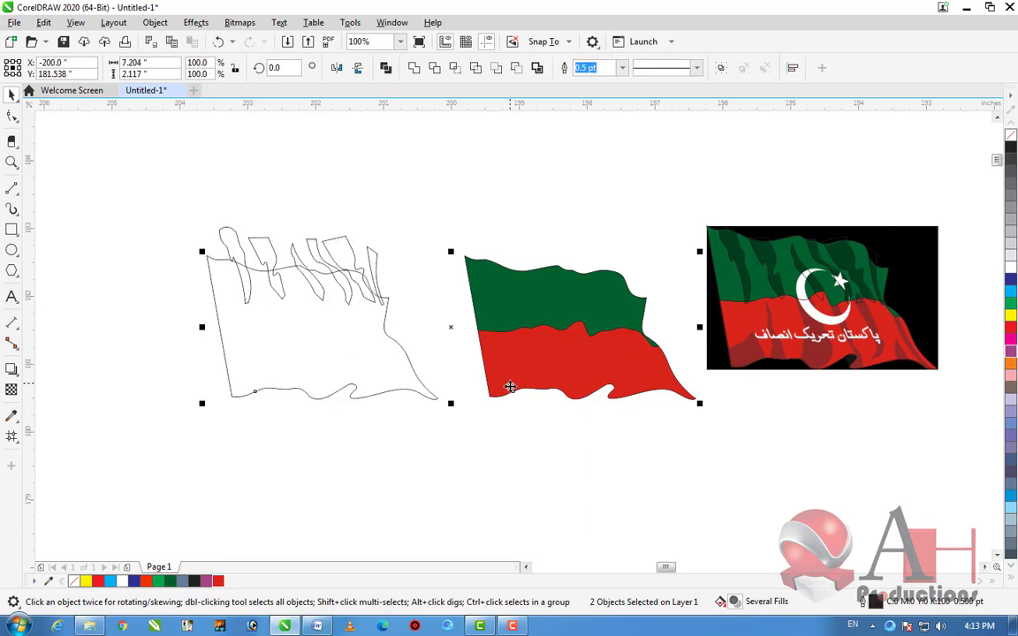
key(ctrl+z)
Group the moved flag and fold outlines and align the group's vertical centre with the coloured flag
drag(147, 193, 186, 232)
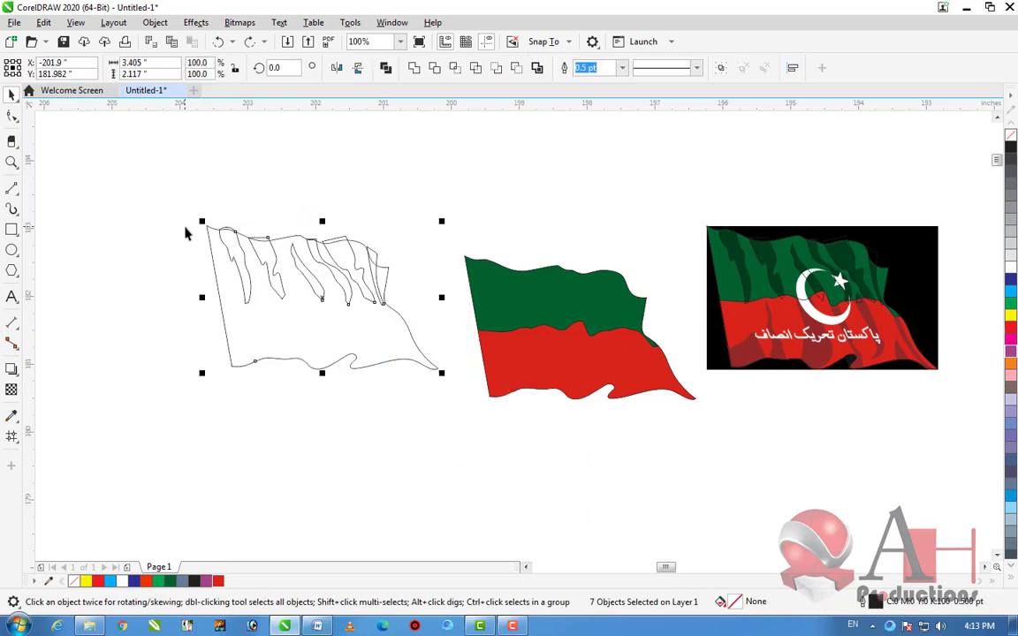
key(ctrl+g)
shift+click(523, 388)
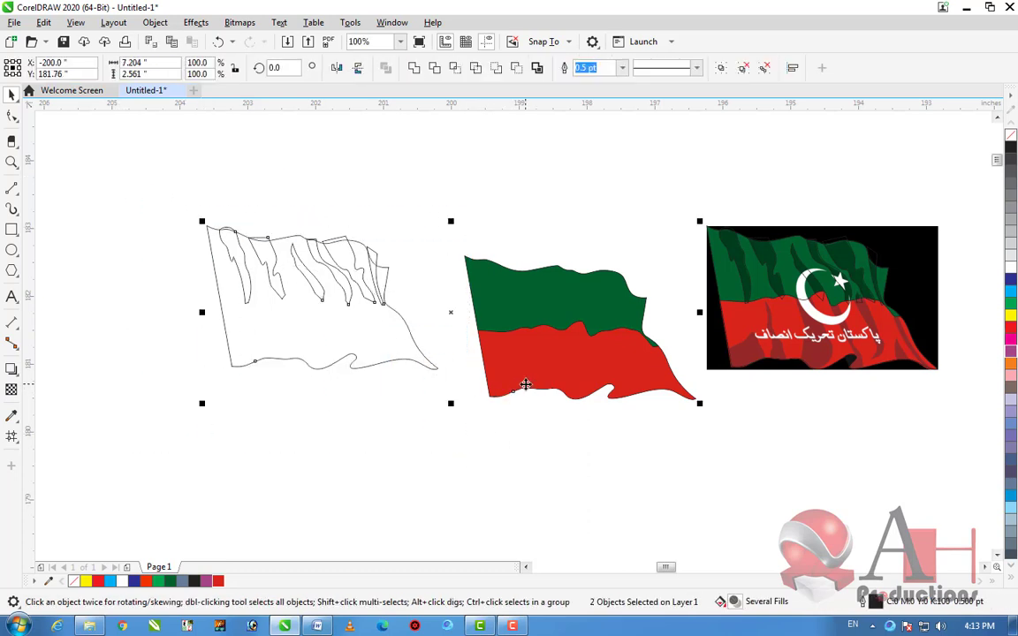
key(e)
key(Escape)
click(321, 372)
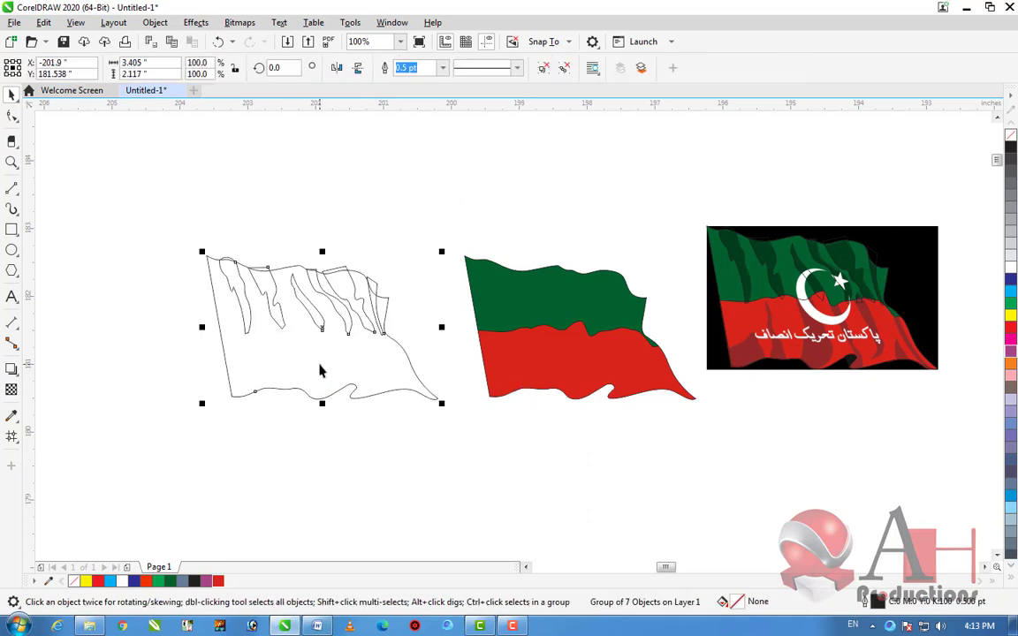
click(360, 455)
drag(334, 303, 354, 251)
key(ctrl+z)
click(225, 268)
scroll(227, 272, up, 3)
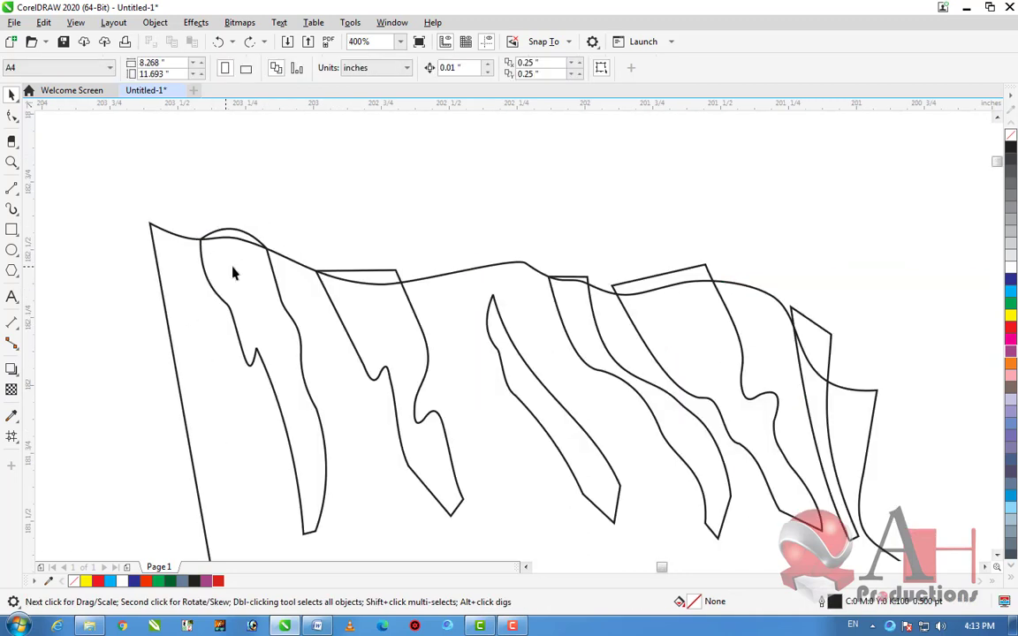
scroll(314, 276, down, 1)
click(314, 276)
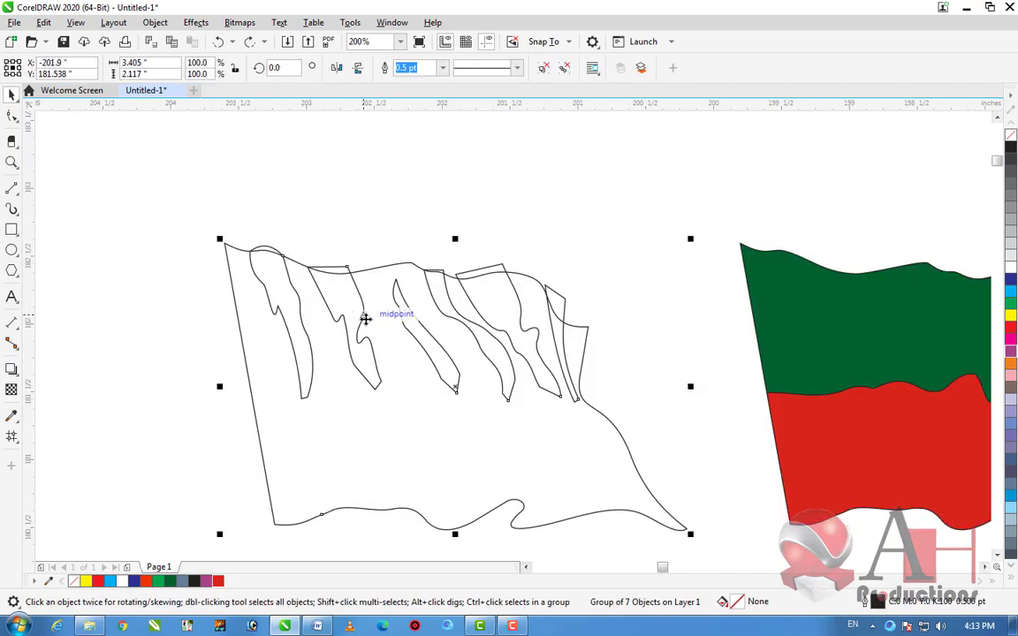
key(ctrl+u)
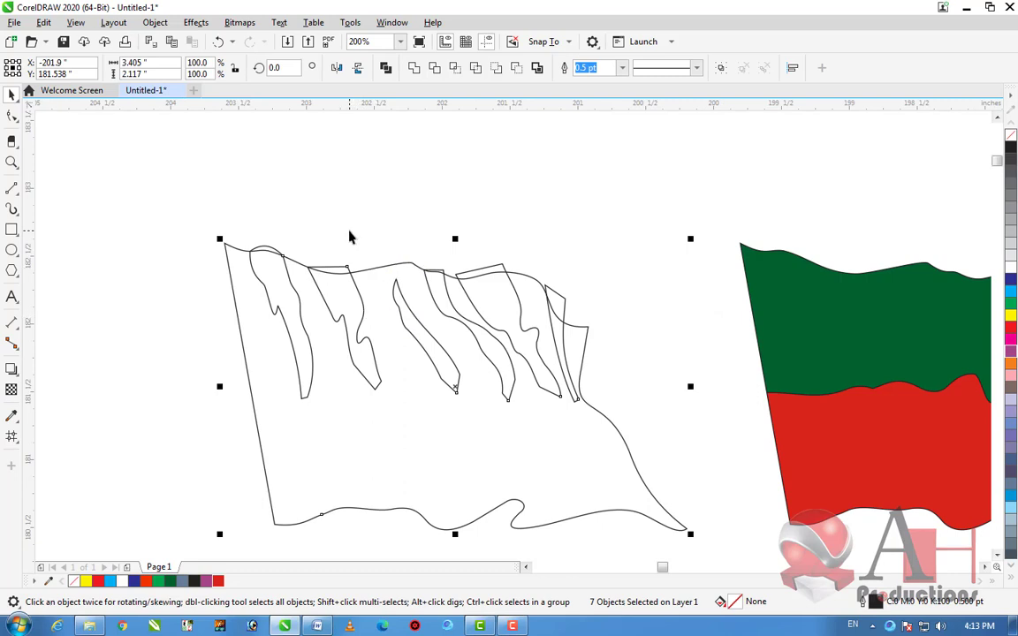
click(349, 237)
click(394, 301)
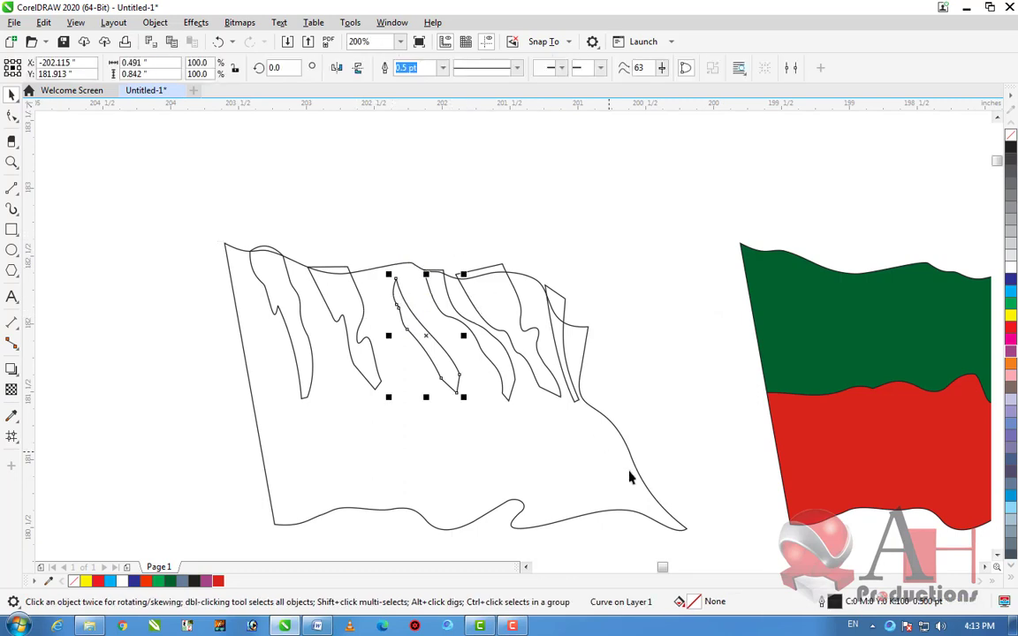
drag(727, 557, 91, 182)
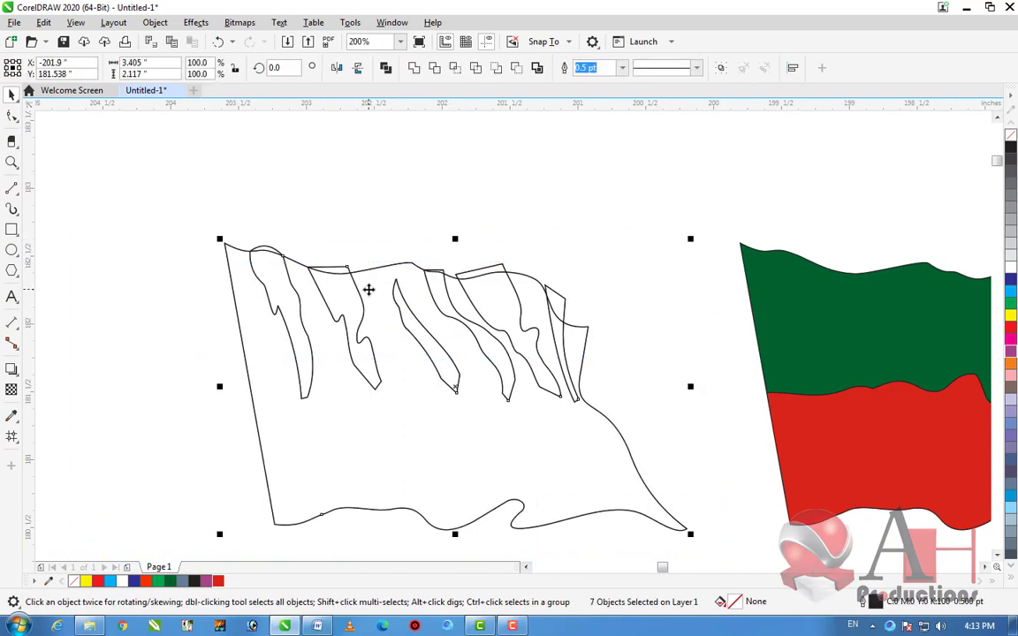
key(ctrl+g)
Ungroup the flag and fold outlines, and group only the six fold outlines together without the flag outline
right_click(377, 202)
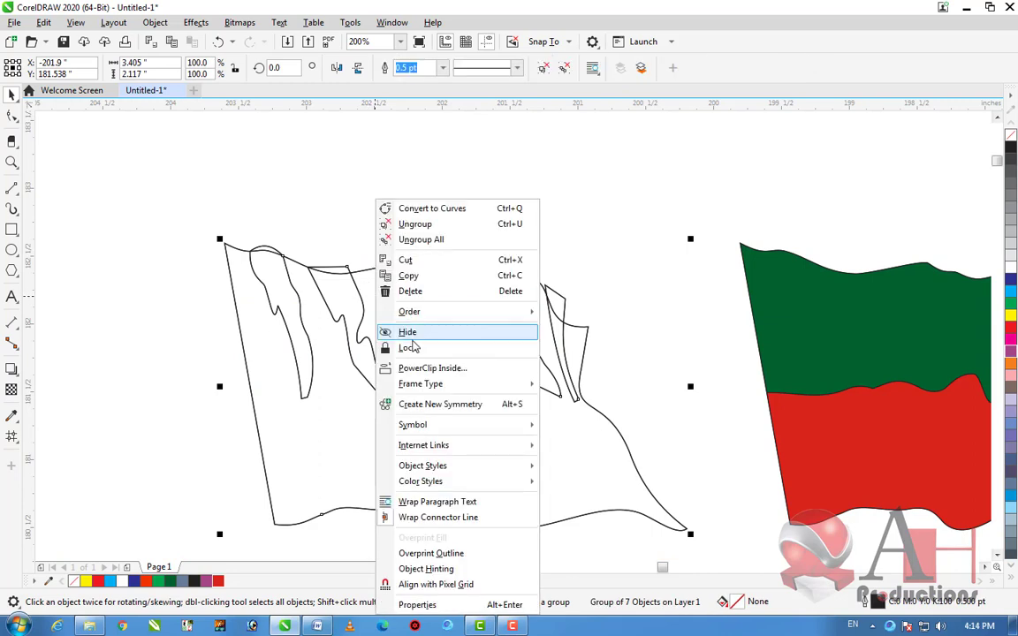
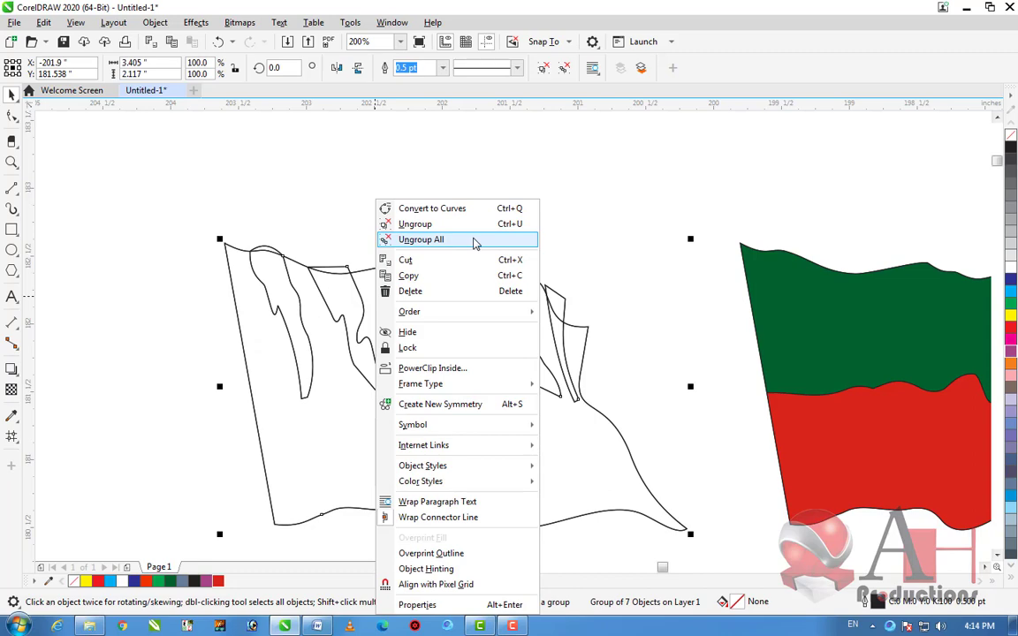
click(477, 224)
click(479, 229)
scroll(477, 249, down, 3)
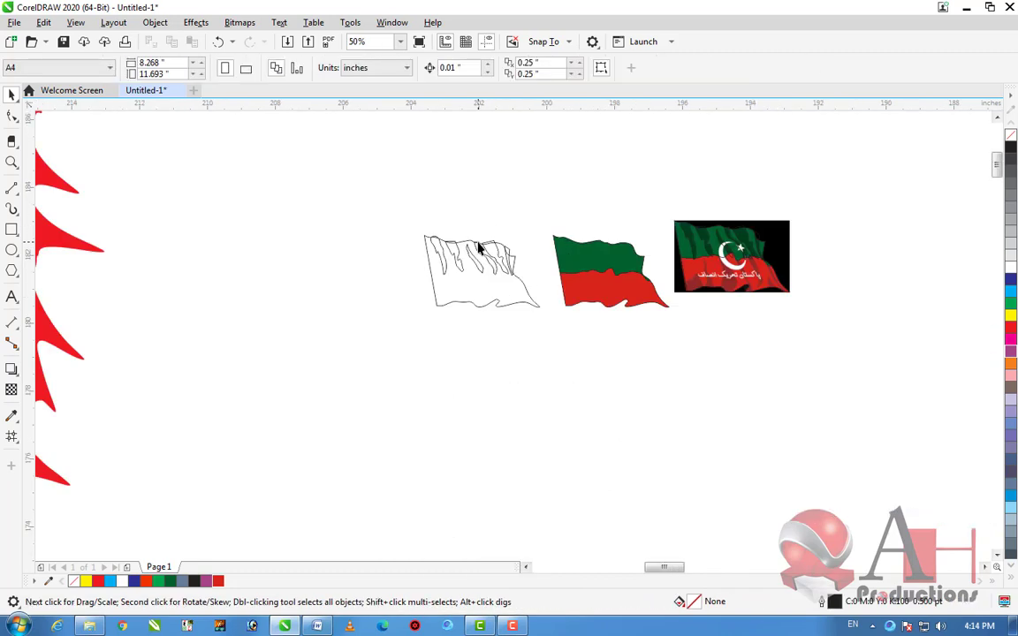
scroll(477, 249, up, 3)
drag(93, 149, 97, 147)
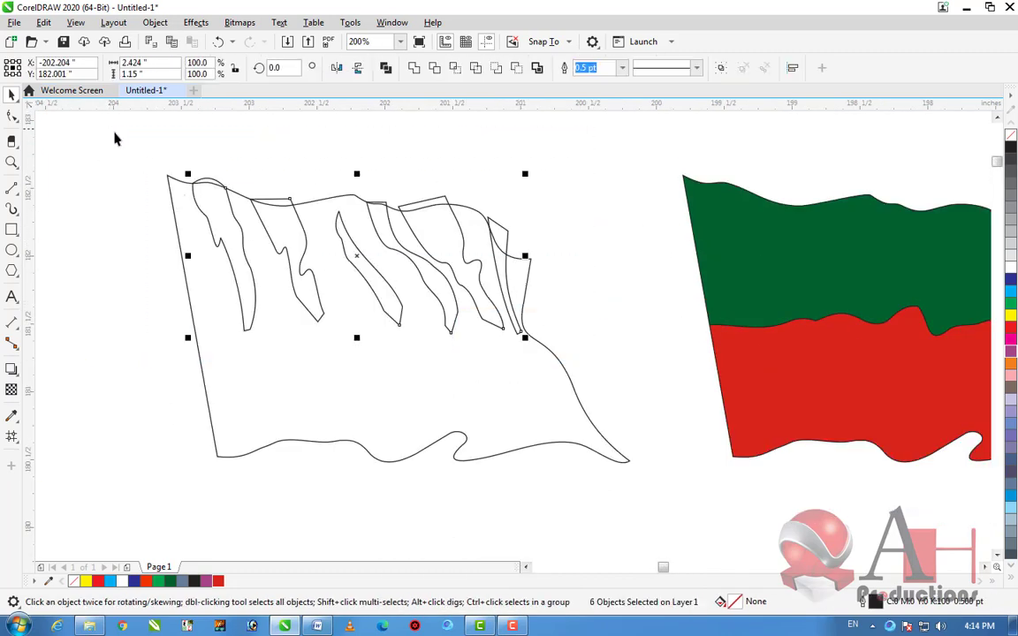
scroll(119, 143, down, 2)
key(ctrl+g)
Move the fold group onto the green upper part of the coloured flag and shift it slightly to the right
drag(209, 195, 485, 193)
scroll(485, 193, up, 1)
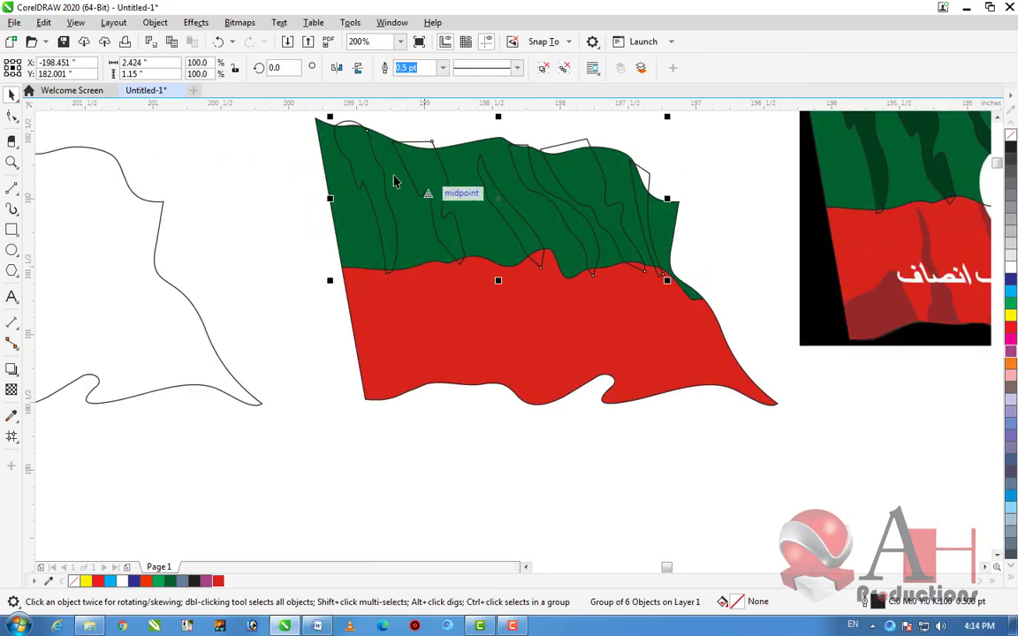
scroll(632, 193, up, 1)
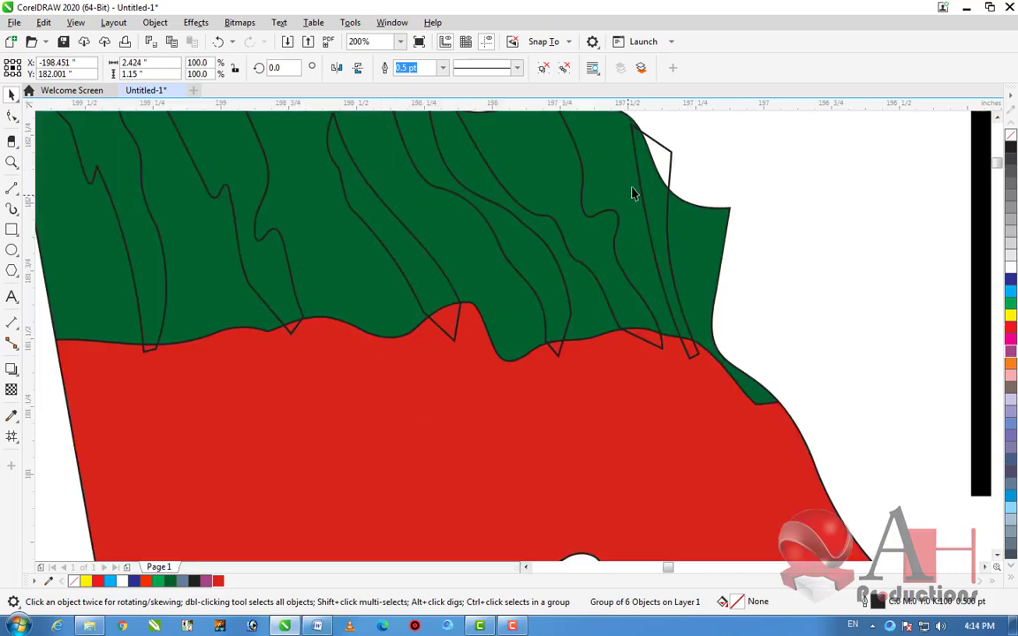
click(552, 239)
scroll(557, 238, down, 1)
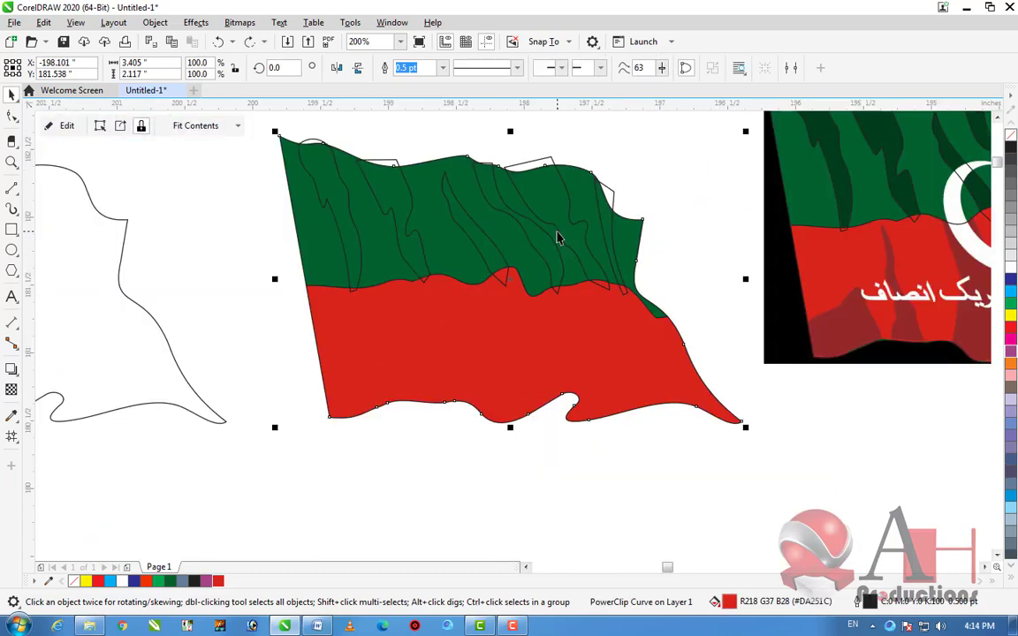
click(704, 325)
drag(222, 116, 633, 319)
drag(599, 285, 604, 284)
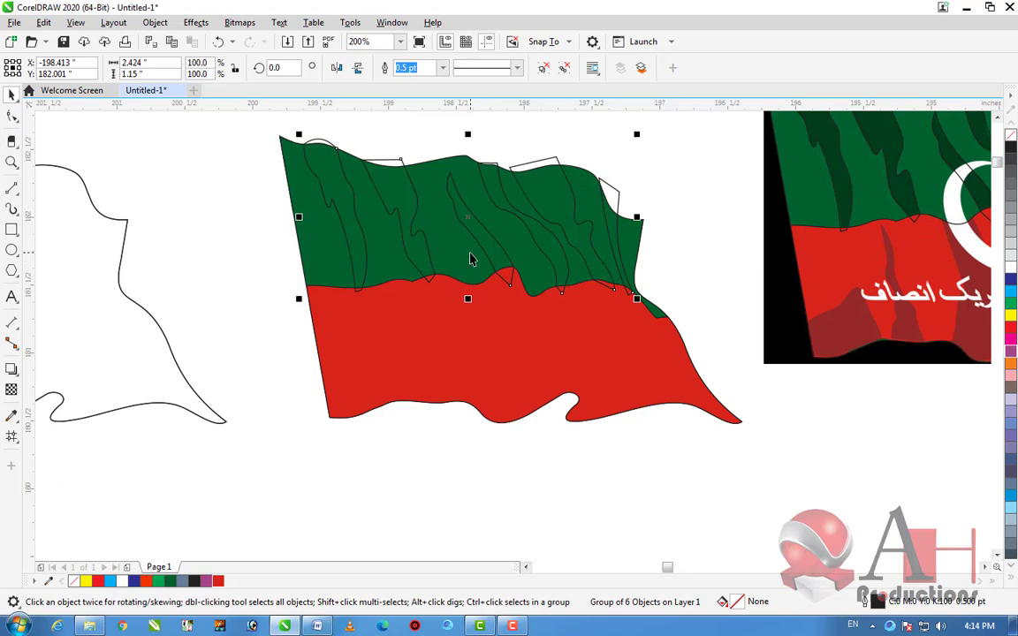
PowerClip the fold group inside the coloured flag shape
scroll(506, 368, down, 3)
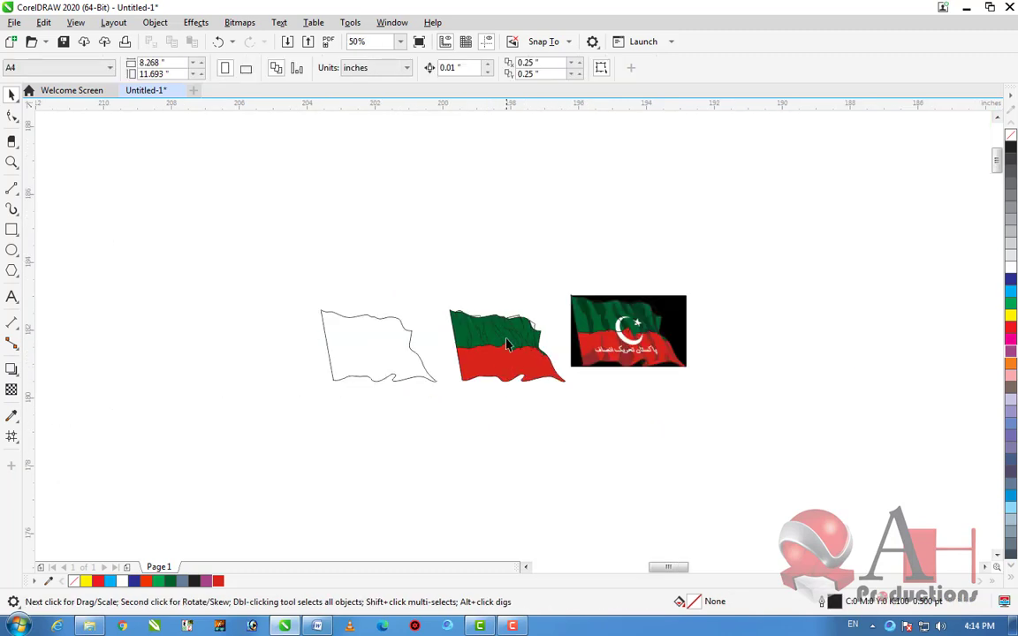
scroll(539, 354, up, 1)
click(502, 351)
scroll(495, 374, up, 2)
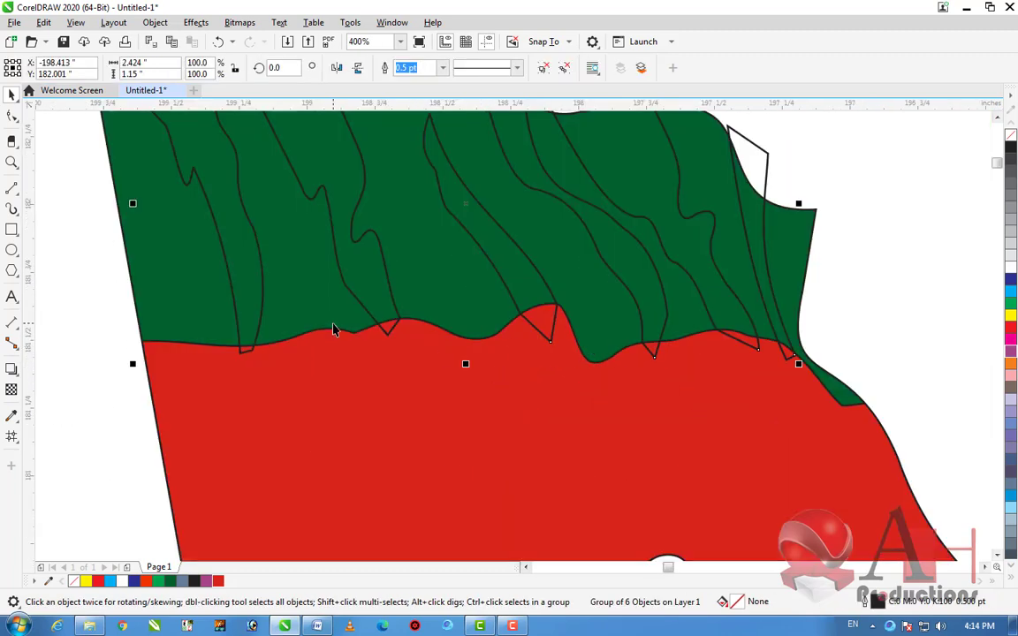
scroll(387, 334, down, 1)
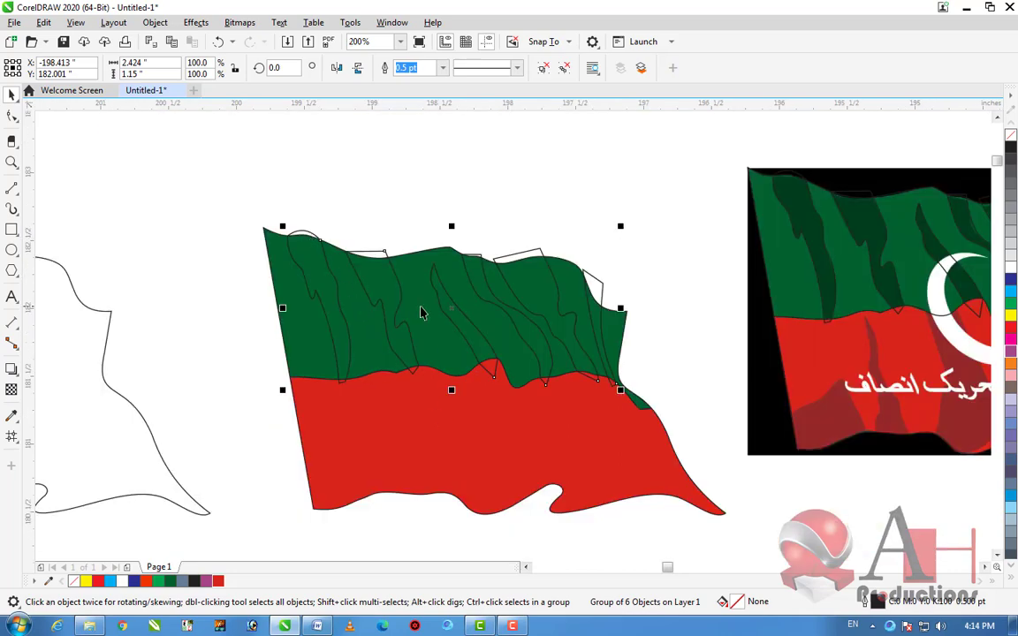
right_click(379, 289)
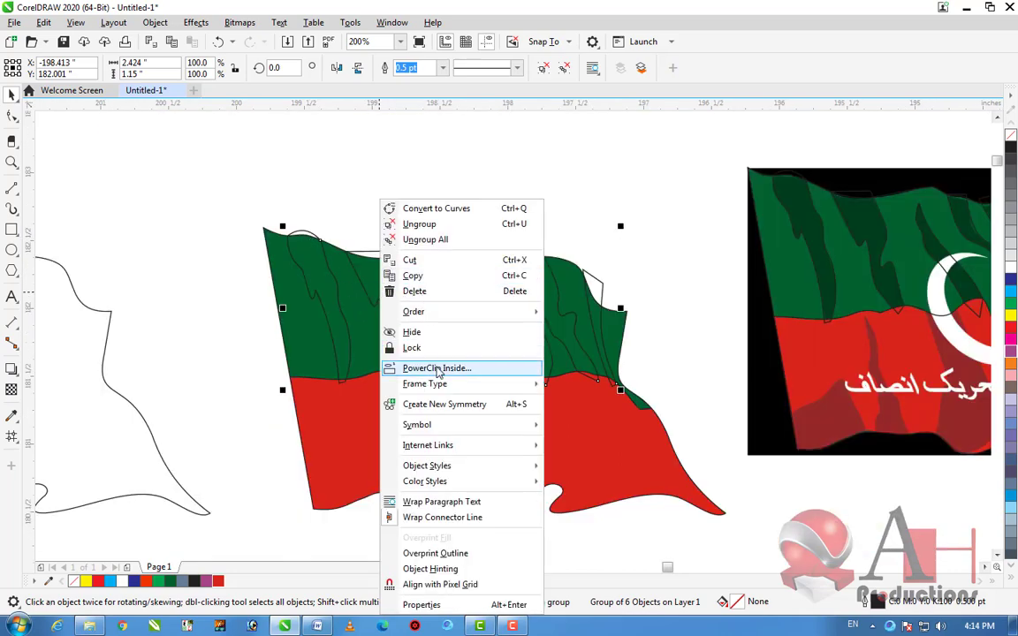
click(437, 367)
click(427, 402)
click(229, 357)
Edit the flag's PowerClip contents, PowerClip the fold group inside the green shape, and finish editing
double_click(318, 357)
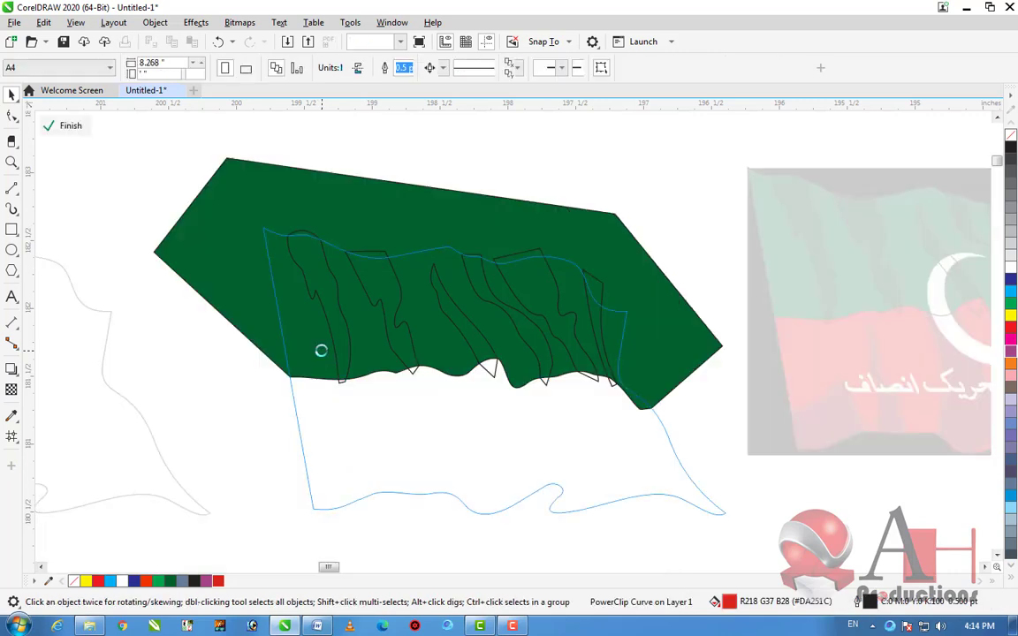
click(391, 336)
right_click(397, 339)
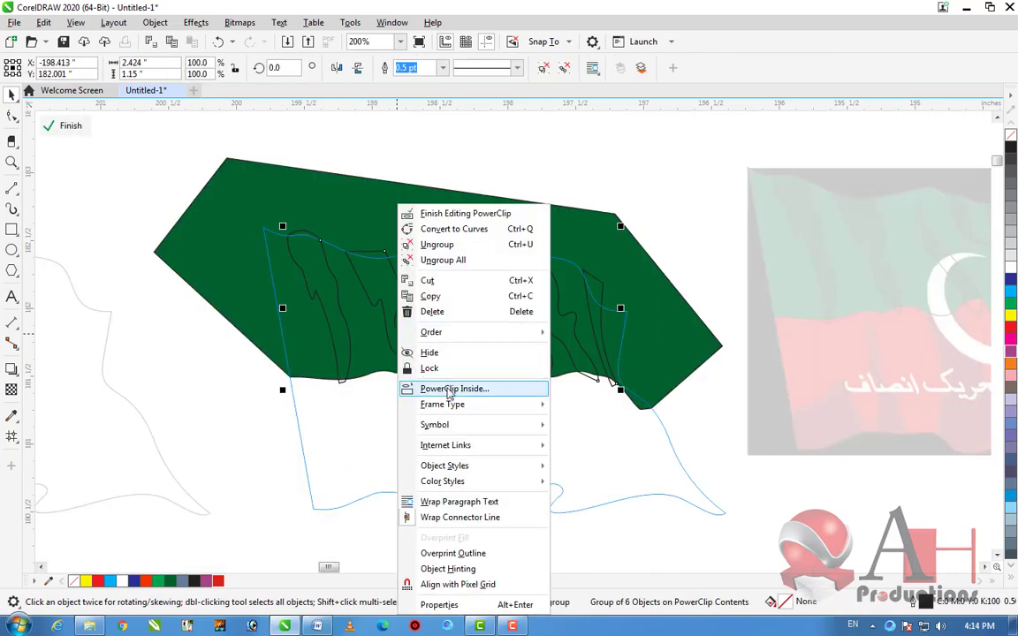
click(447, 389)
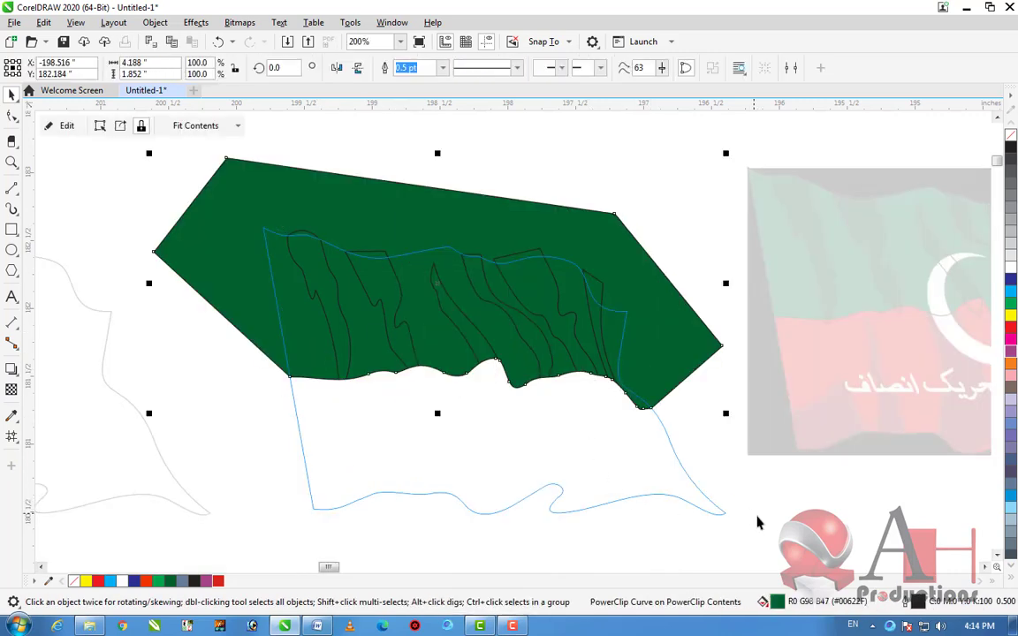
double_click(542, 338)
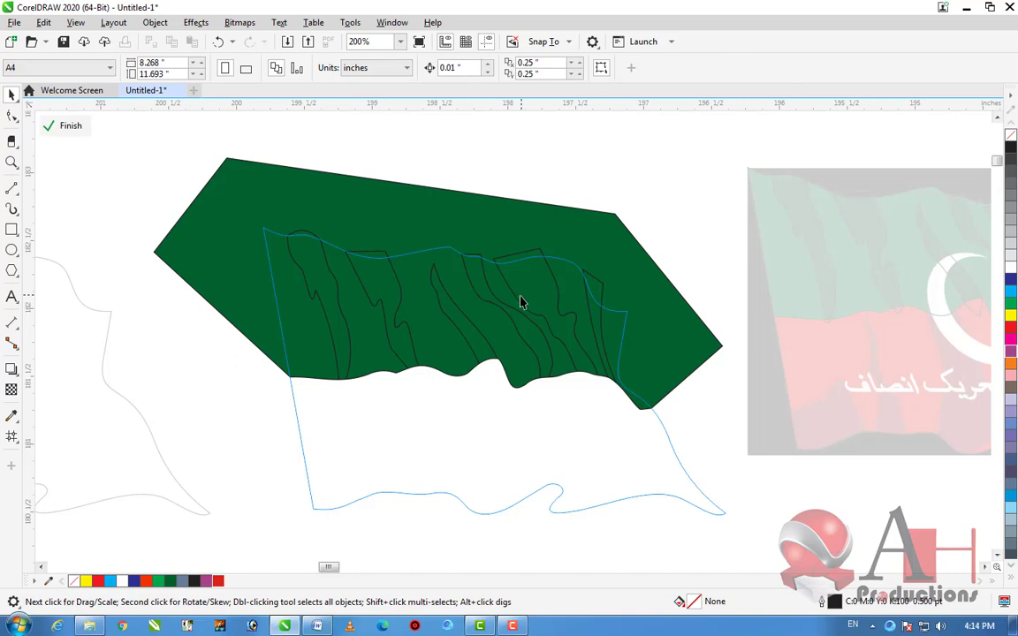
ctrl+click(689, 454)
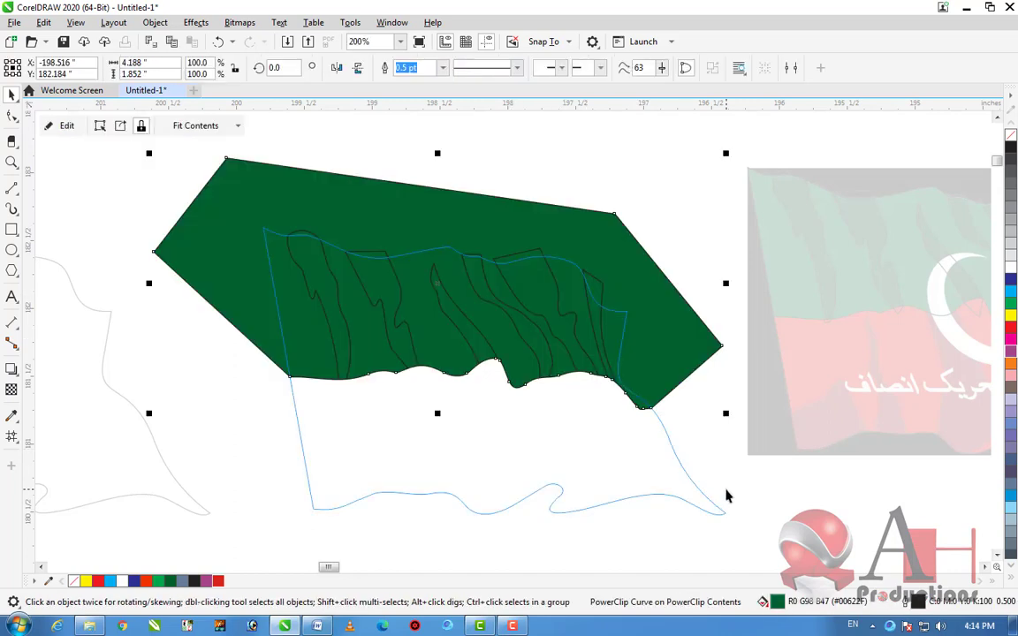
scroll(652, 488, down, 2)
click(653, 489)
Sample the dark green of a fold shadow in the reference flag into the document palette
scroll(587, 274, up, 4)
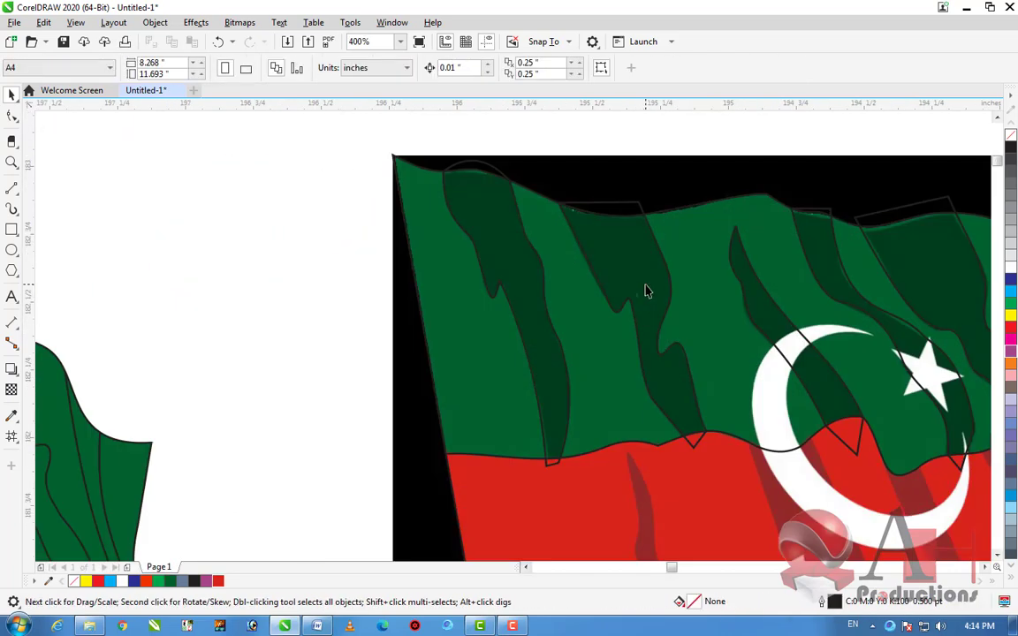
click(49, 581)
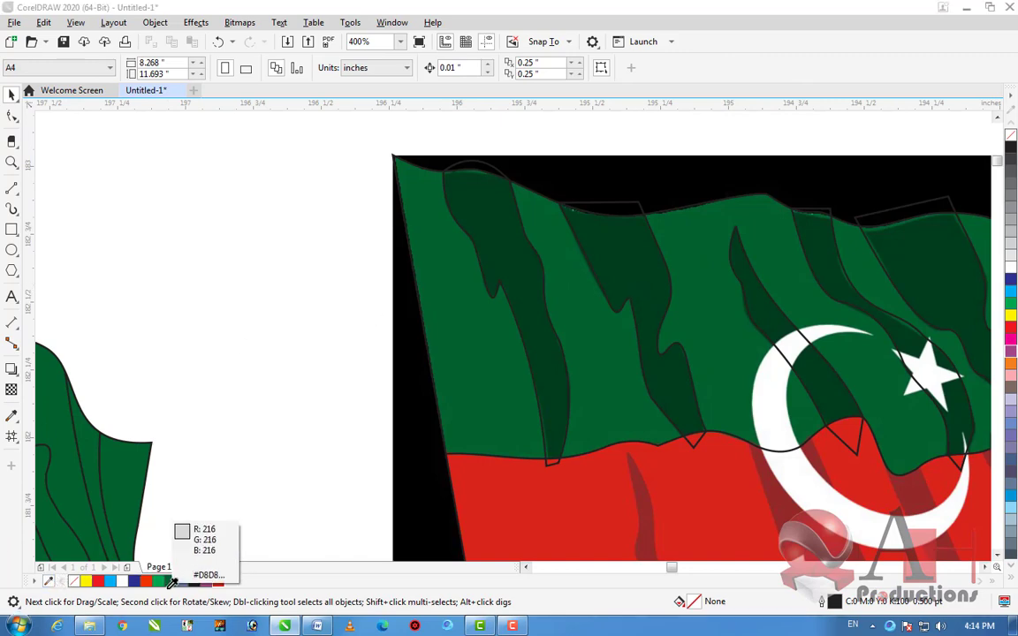
click(520, 252)
scroll(420, 371, down, 2)
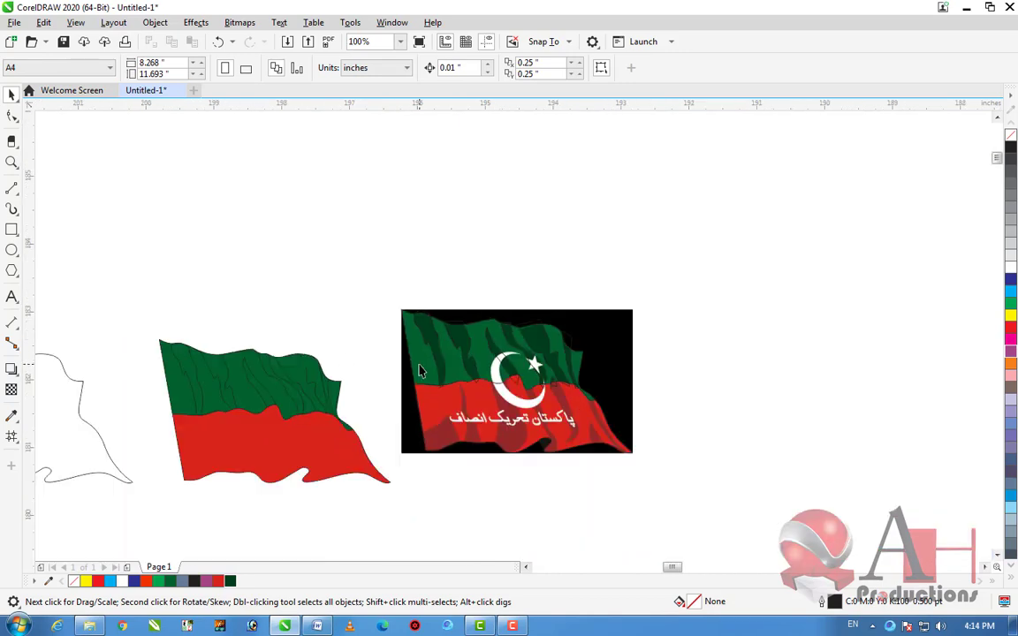
Open the flag's PowerClip contents and the nested contents of the green shape for editing
scroll(216, 441, up, 1)
click(278, 379)
ctrl+click(309, 360)
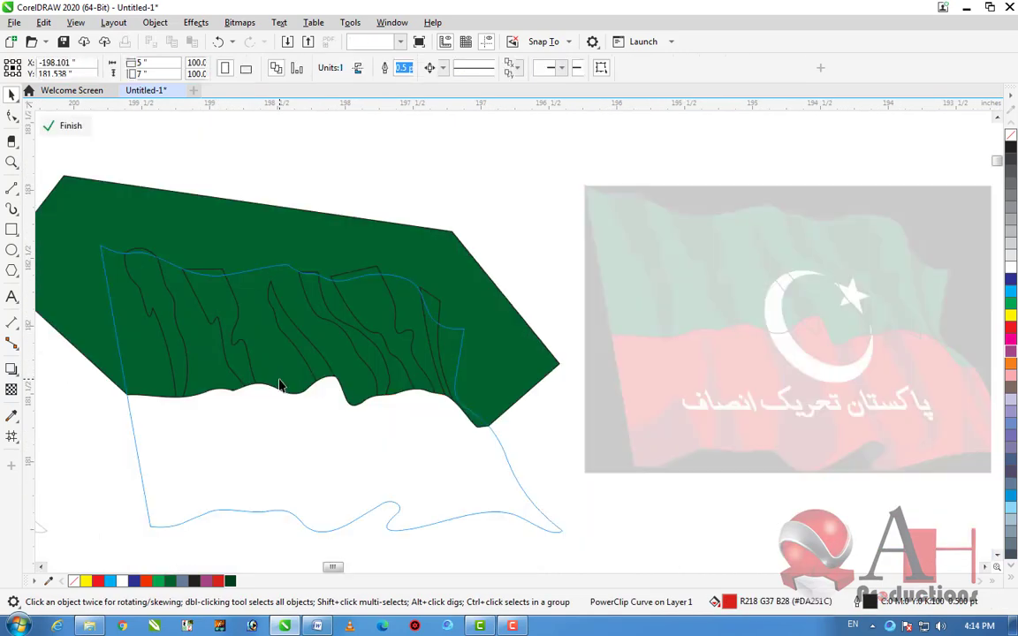
ctrl+click(409, 336)
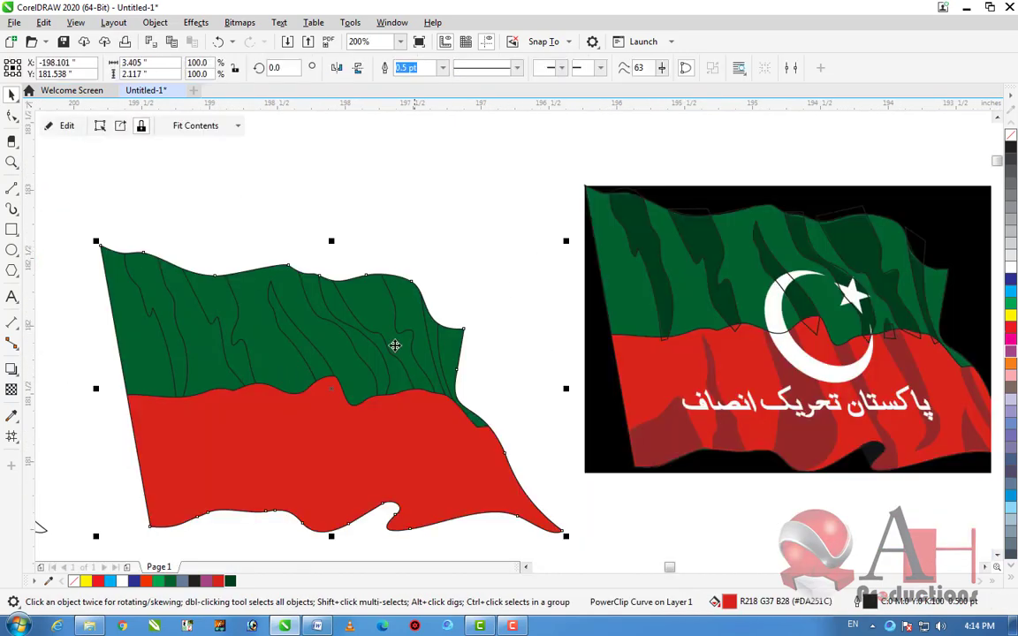
ctrl+click(375, 357)
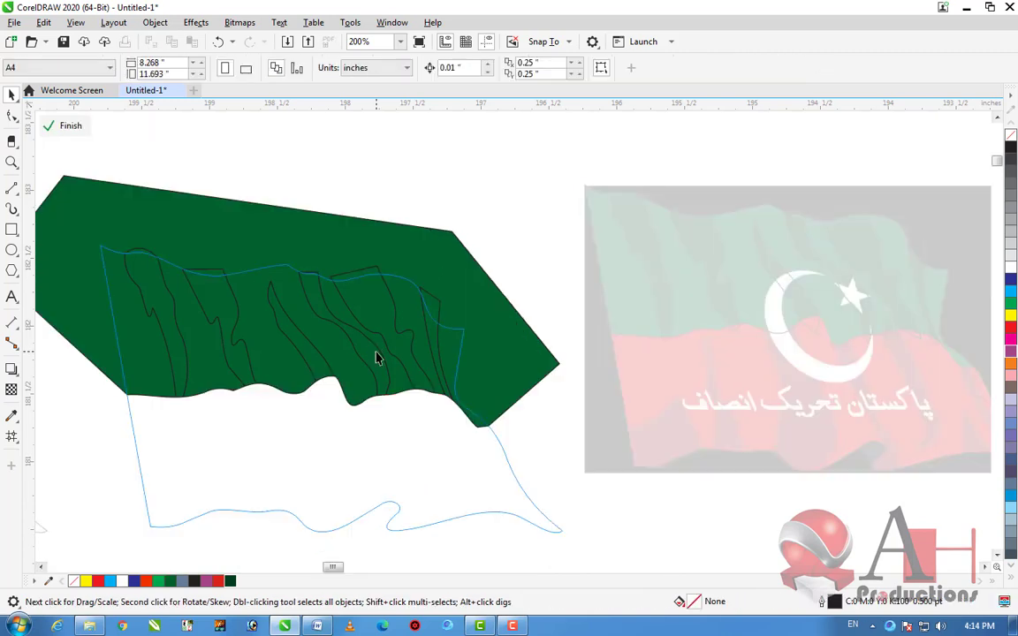
click(376, 357)
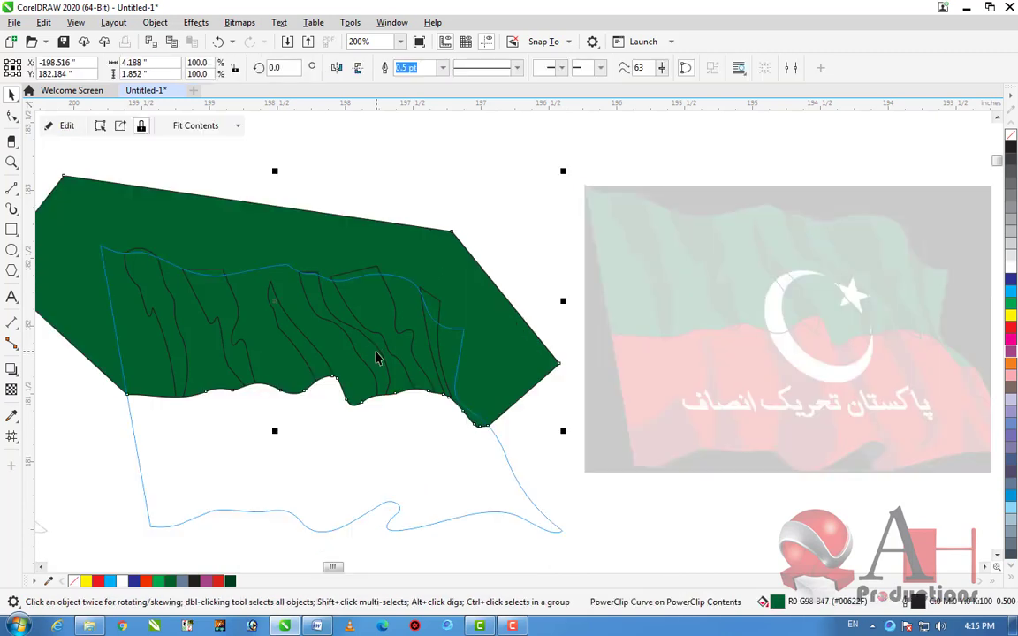
key(Delete)
Fill the fold group with the sampled dark green (#003D1E), remove its outline, and finish editing both PowerClips
click(357, 343)
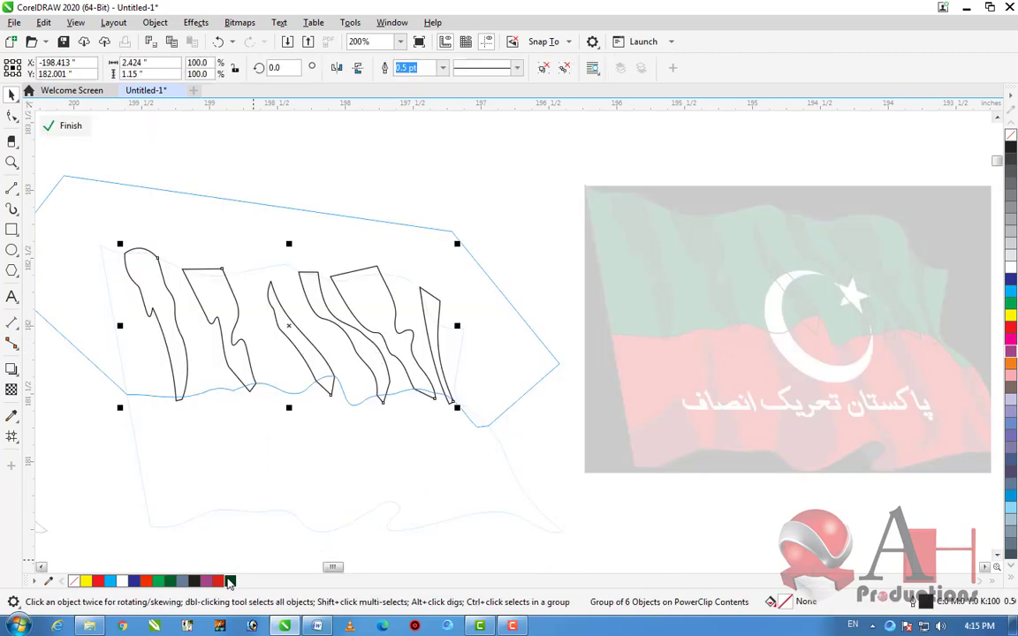
click(230, 580)
right_click(1010, 139)
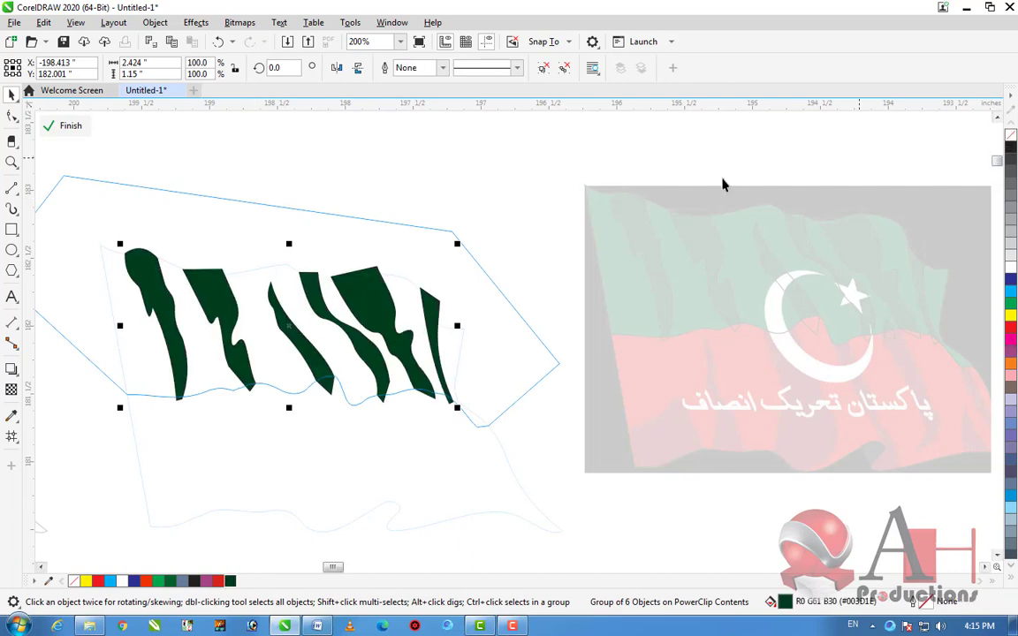
ctrl+click(539, 205)
scroll(543, 426, down, 2)
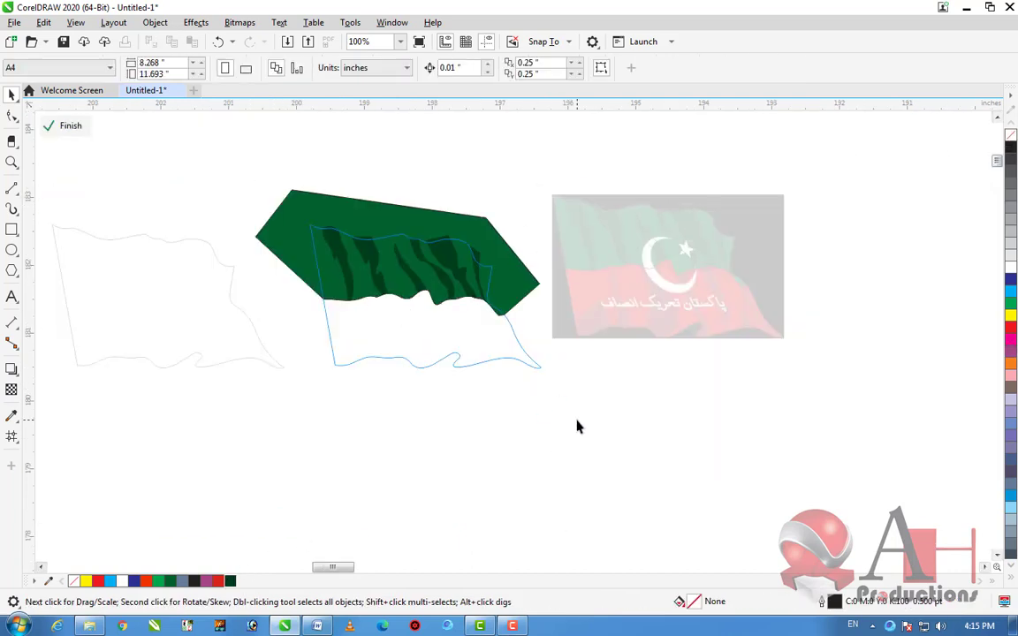
click(391, 263)
scroll(380, 228, up, 2)
click(443, 211)
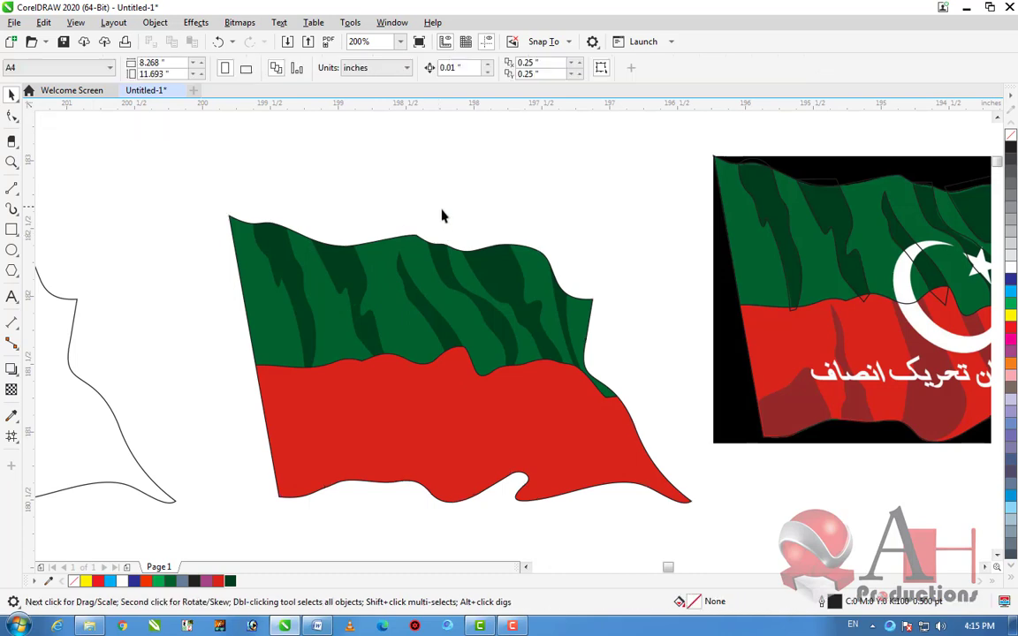
scroll(445, 227, down, 2)
scroll(434, 258, up, 1)
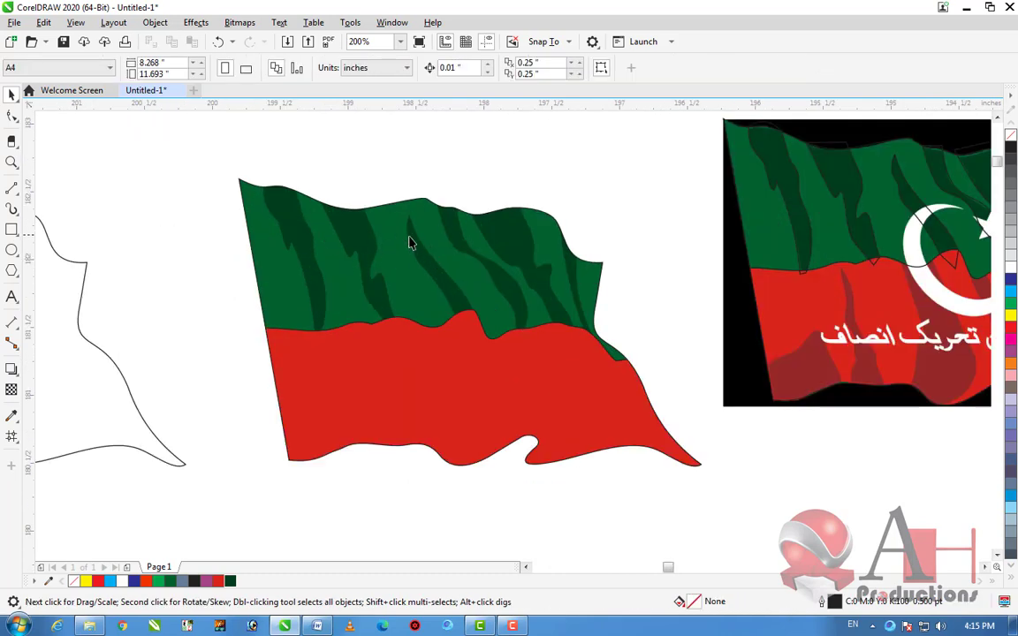
scroll(409, 243, down, 1)
scroll(619, 247, up, 1)
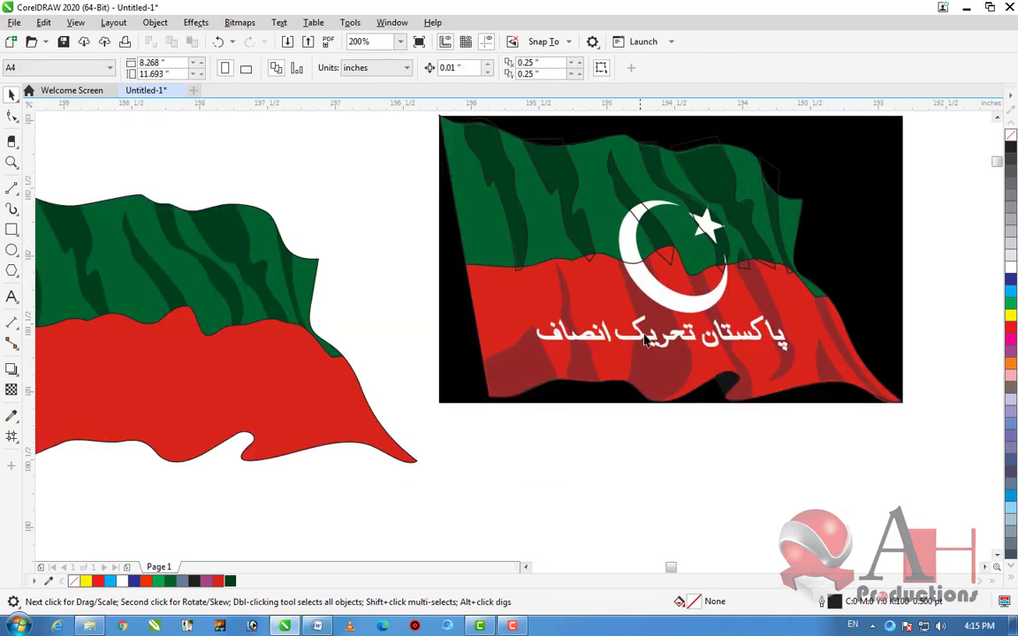
scroll(652, 335, down, 1)
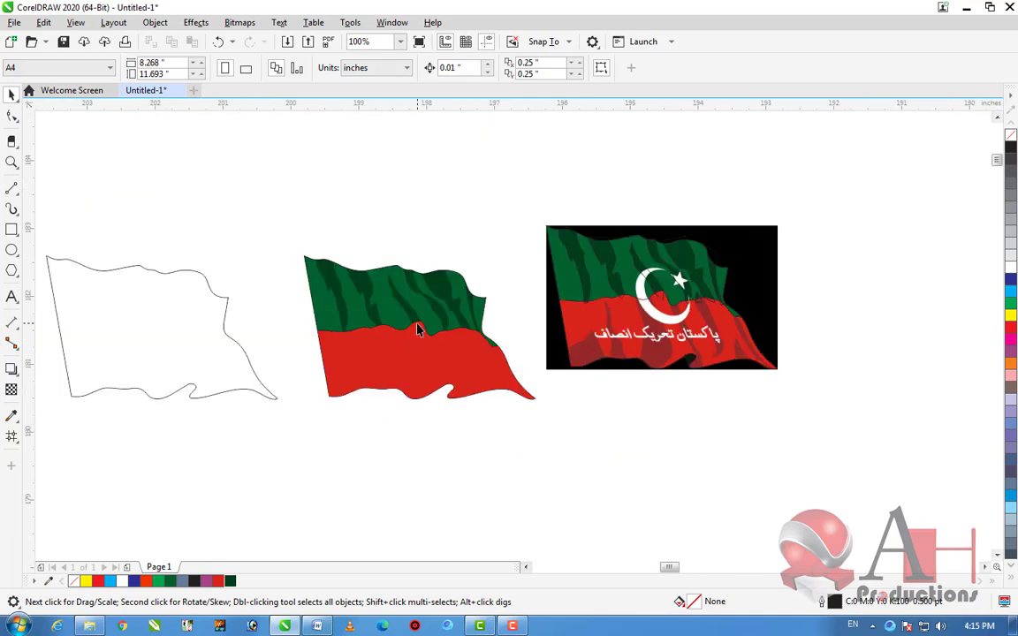
Copy the dark green fold group from the flag's nested PowerClips, finish editing, and paste it onto the page over the flag
scroll(430, 338, up, 1)
click(436, 290)
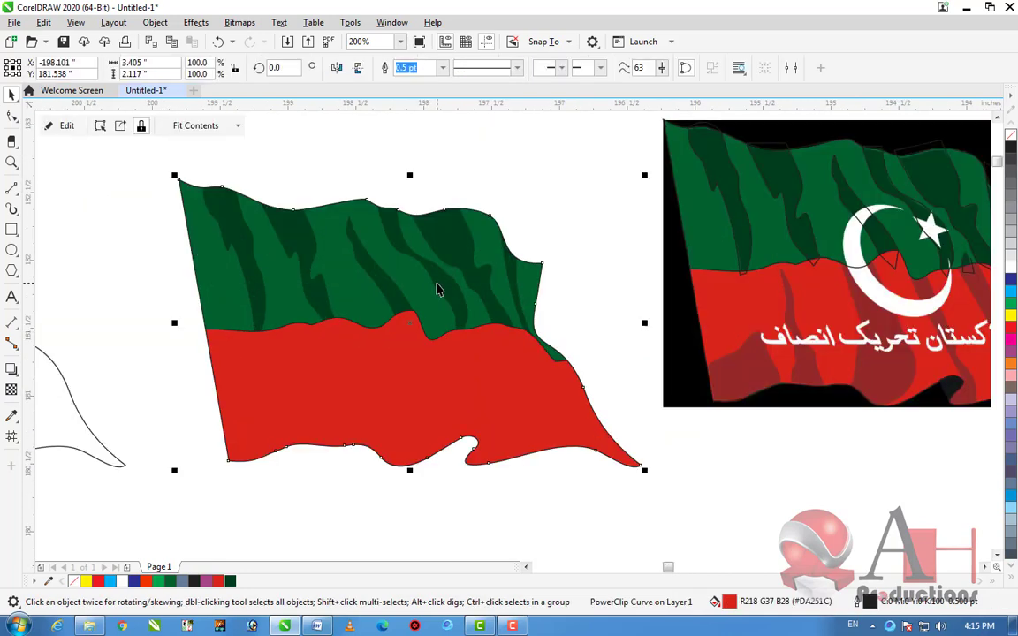
ctrl+click(438, 285)
click(442, 285)
ctrl+click(443, 284)
ctrl+click(447, 285)
click(532, 363)
click(518, 339)
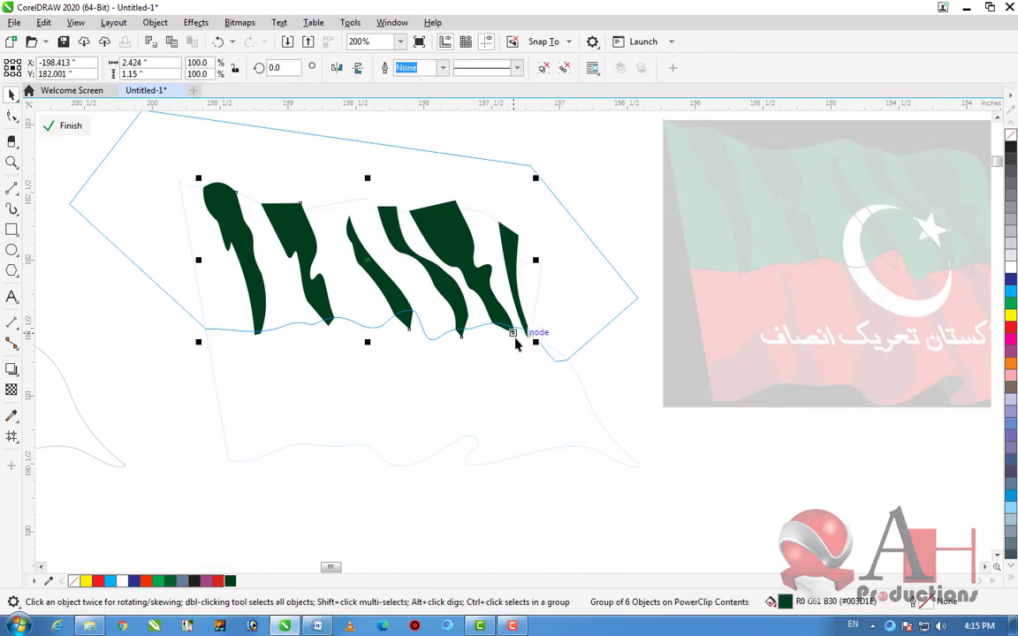
ctrl+click(636, 432)
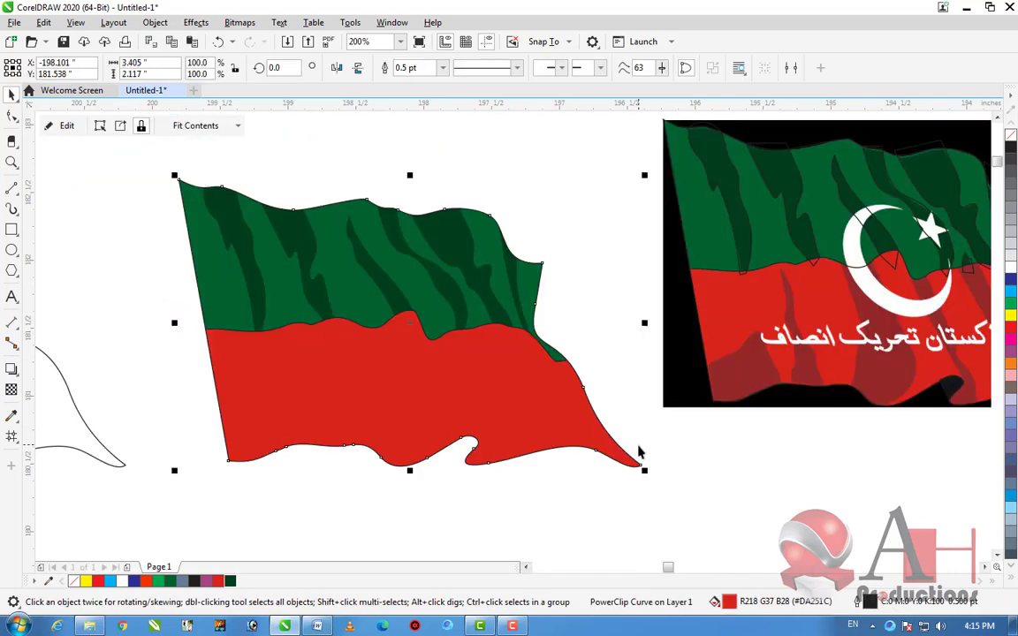
ctrl+click(582, 457)
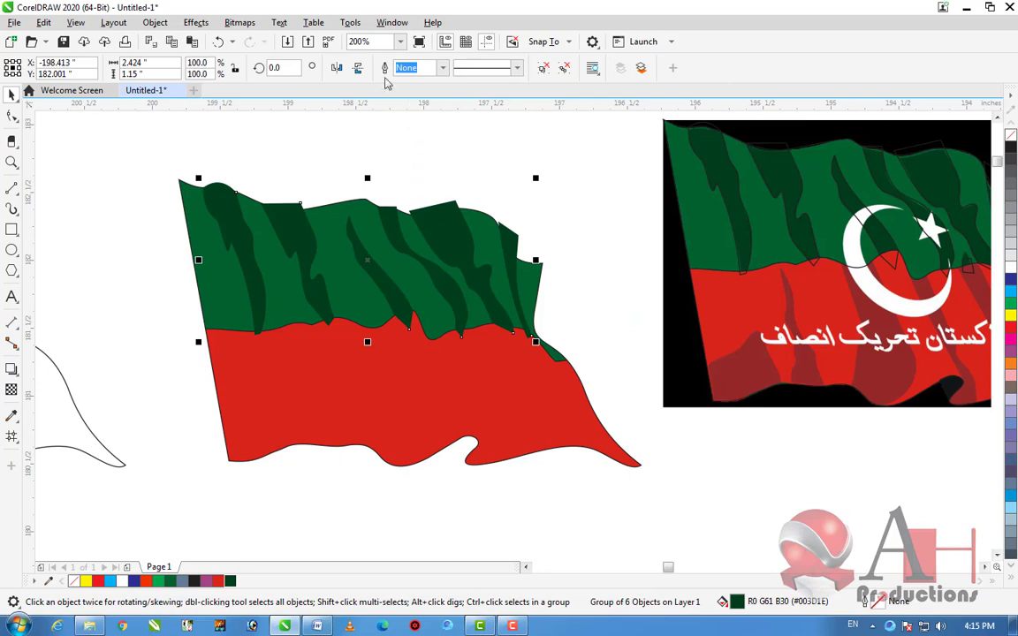
Mirror the pasted fold group vertically and horizontally and move it onto the red half of the flag
click(356, 71)
click(337, 71)
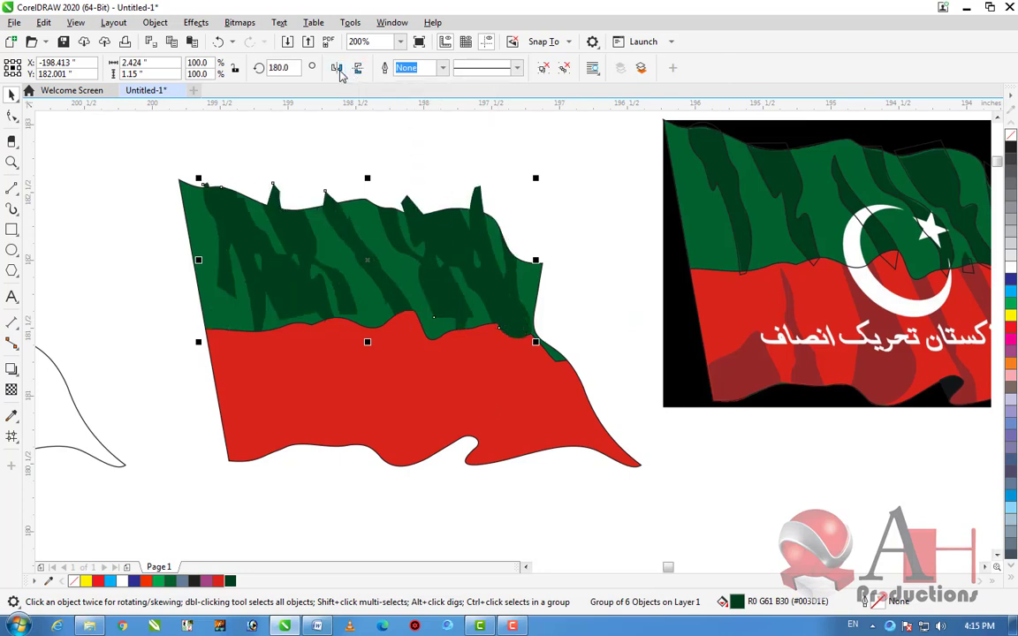
shift+click(399, 407)
drag(399, 407, 564, 490)
PowerClip the mirrored fold group inside the flag shape
right_click(572, 488)
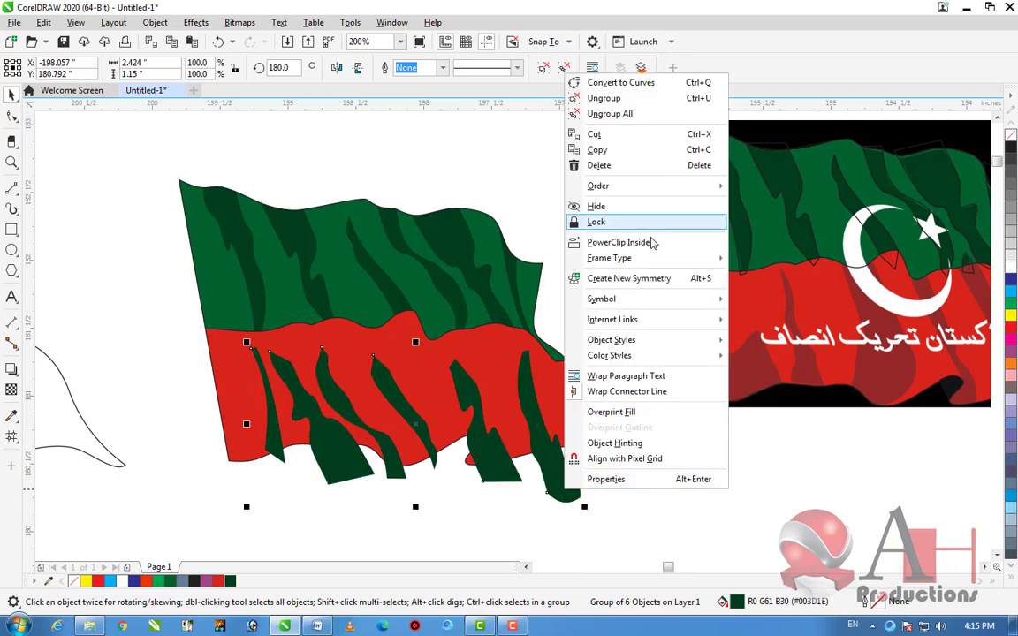
click(621, 242)
click(599, 436)
click(625, 449)
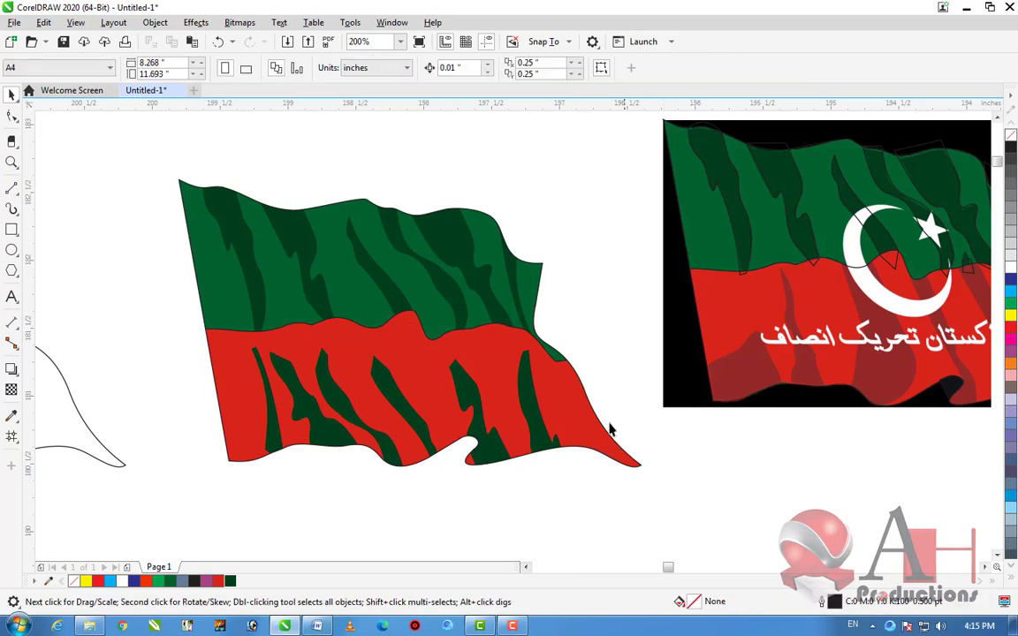
Sample the dark red of a fold shadow in the reference flag and fill the mirrored fold group with it (#932929) inside the PowerClip
scroll(625, 449, down, 3)
scroll(517, 367, up, 4)
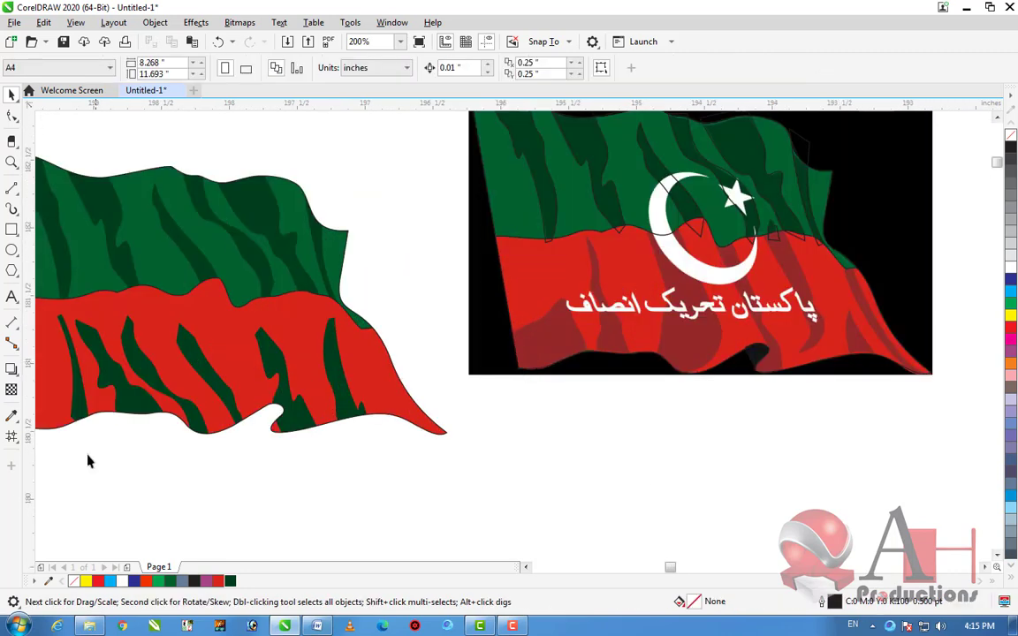
click(323, 408)
ctrl+click(324, 409)
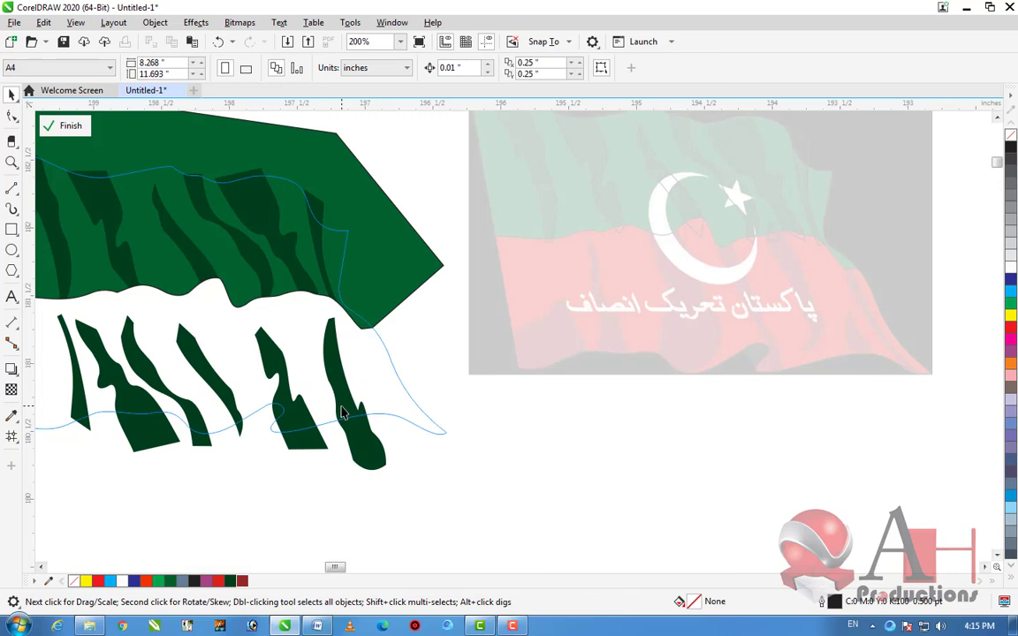
click(243, 581)
ctrl+click(532, 486)
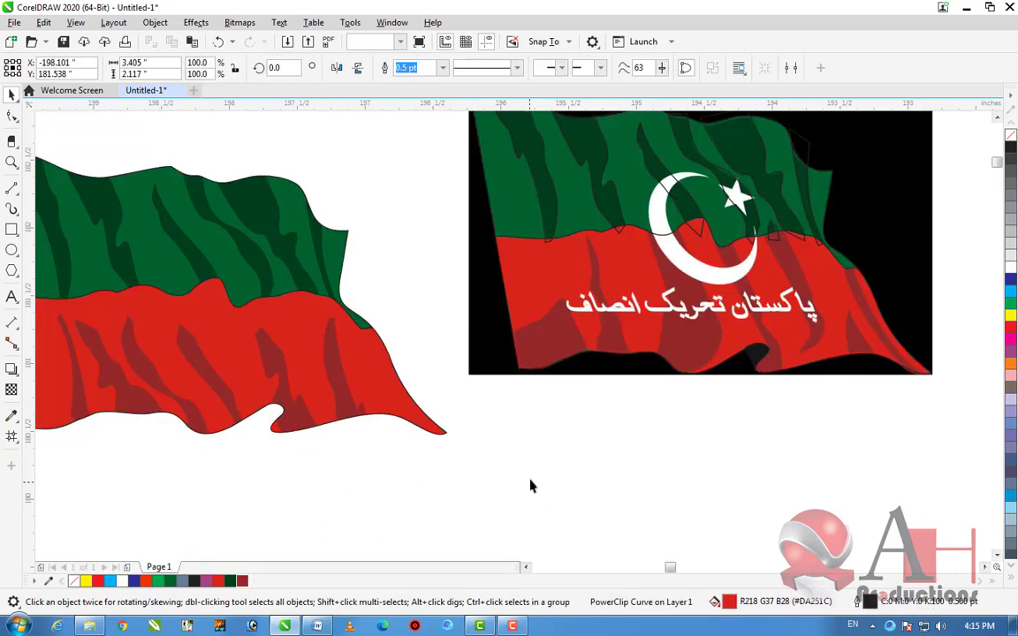
click(538, 464)
Move the coloured flag up slightly beside the reference image
scroll(539, 464, down, 2)
scroll(398, 433, up, 2)
scroll(393, 432, down, 2)
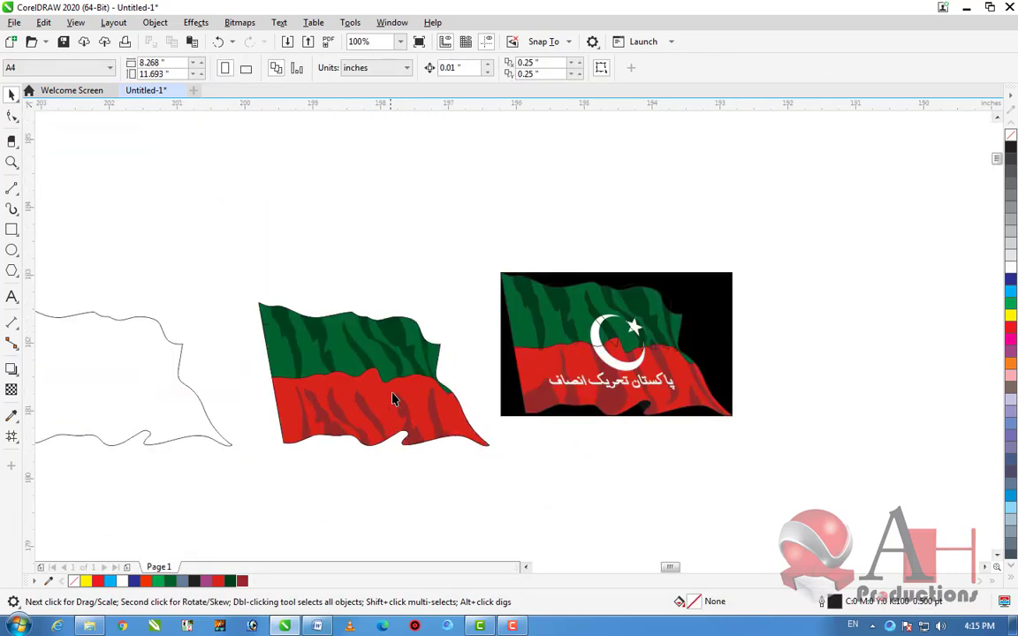
click(387, 402)
scroll(368, 422, up, 2)
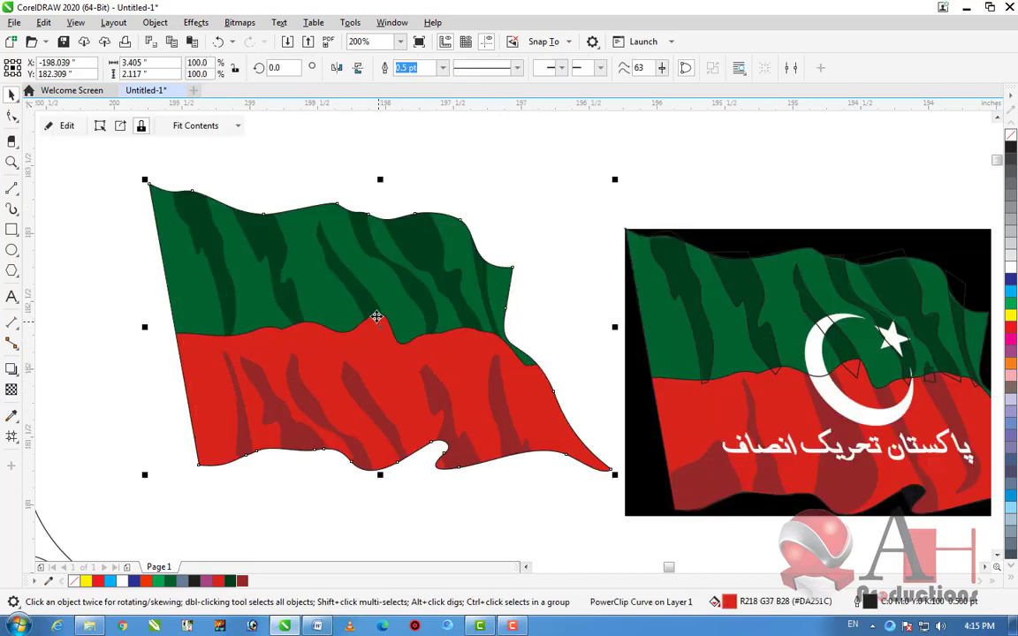
click(433, 442)
scroll(426, 433, down, 2)
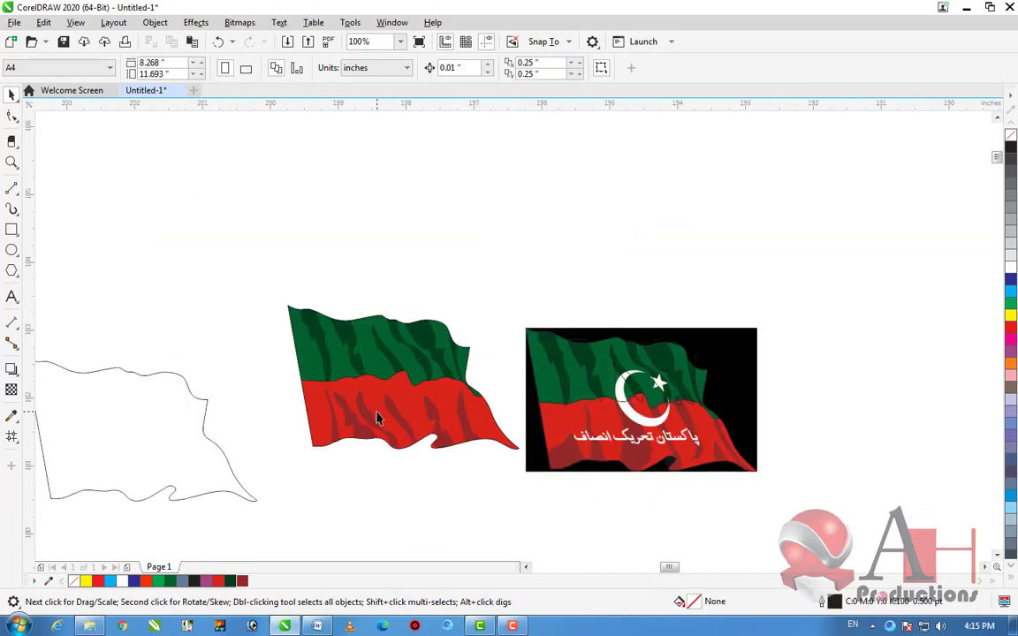
Open the flag's PowerClip contents, ungroup the dark red folds, and shift the leftmost folds toward the hoist edge
scroll(375, 415, up, 2)
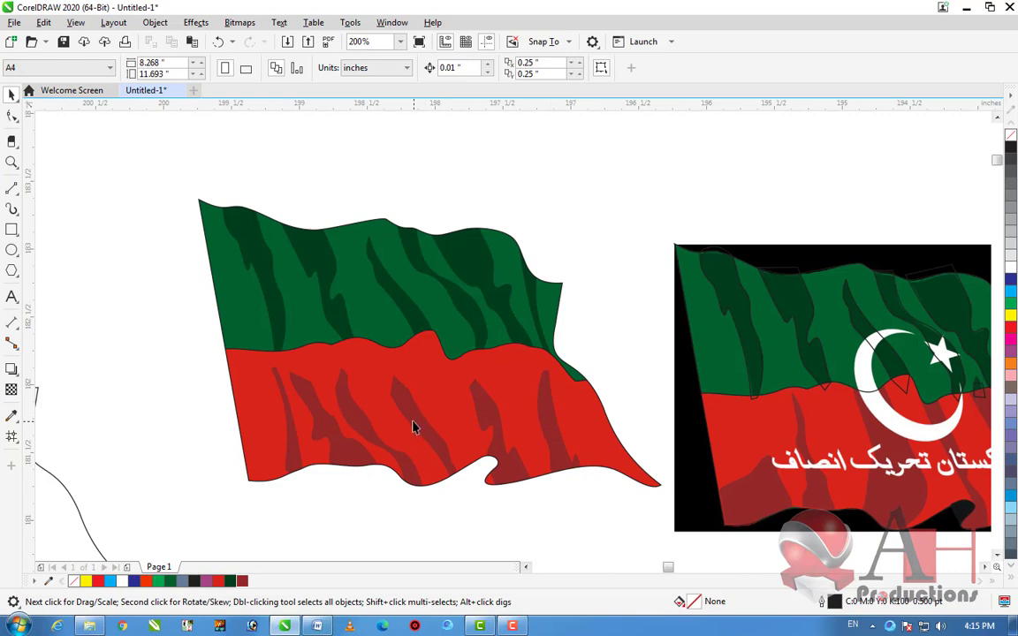
ctrl+click(416, 428)
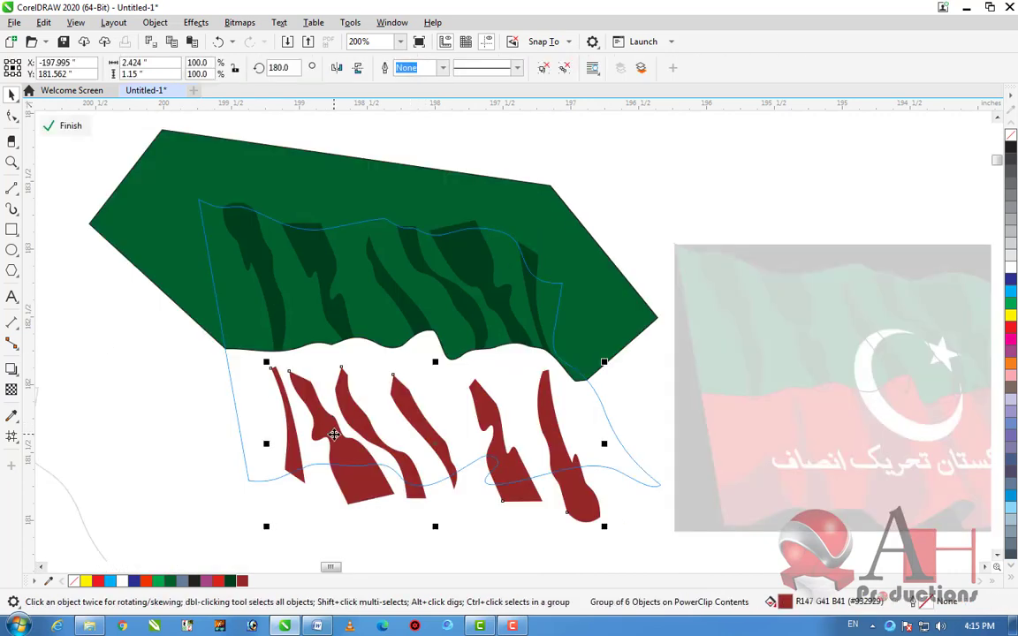
key(ctrl+u)
click(379, 509)
click(296, 447)
drag(296, 447, 273, 467)
click(347, 502)
drag(347, 502, 325, 501)
Stretch a dark red fold near the middle to about 1.42 inches wide, reposition it, and finish editing the PowerClip
drag(426, 488, 468, 432)
click(442, 447)
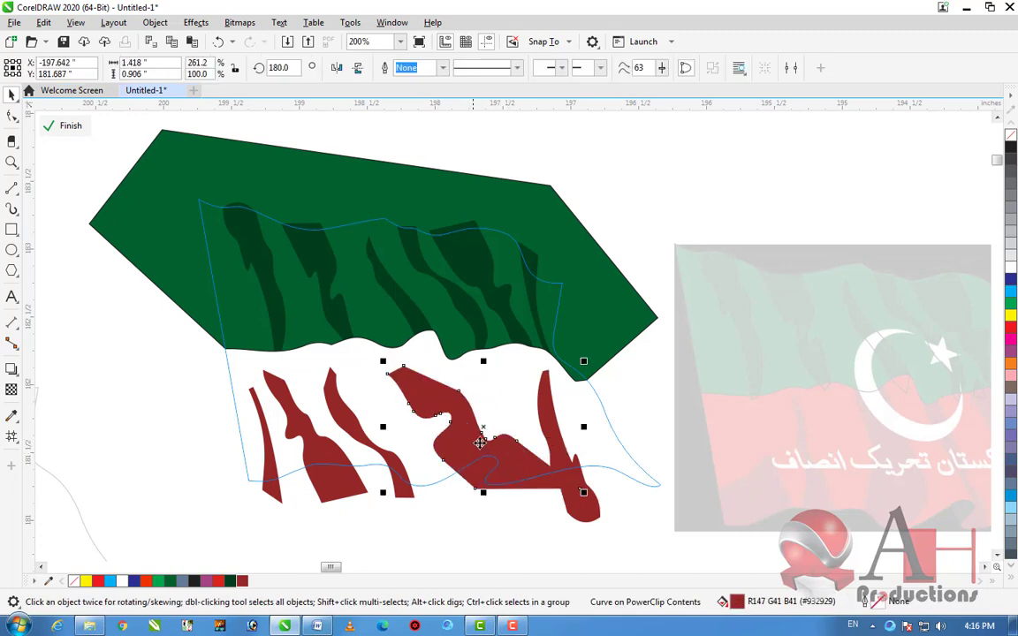
drag(484, 486, 466, 488)
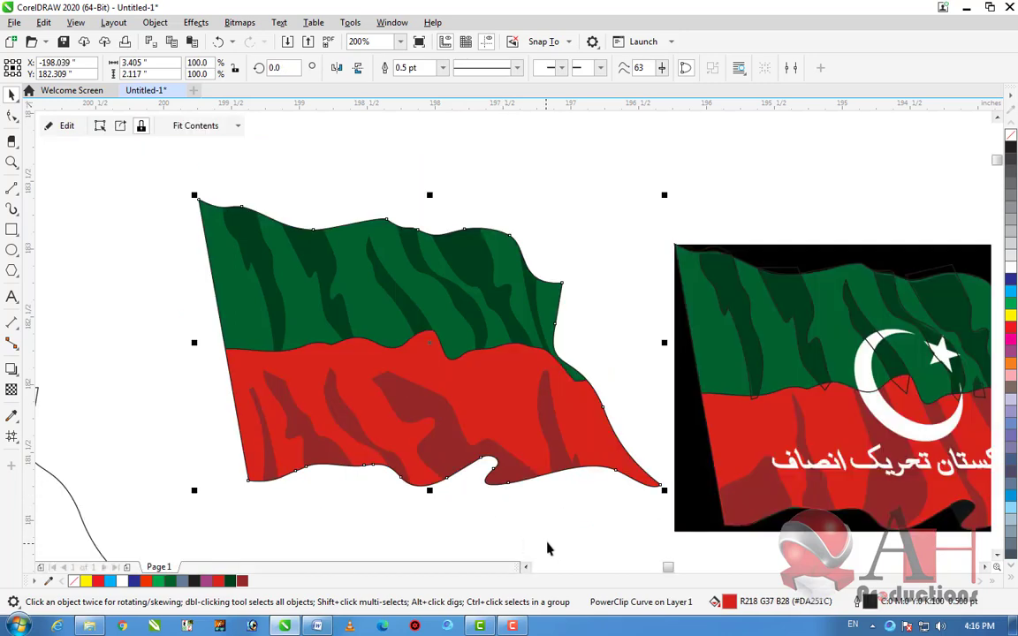
scroll(413, 410, down, 1)
scroll(640, 449, up, 1)
scroll(638, 447, down, 1)
scroll(484, 439, up, 1)
scroll(481, 439, down, 1)
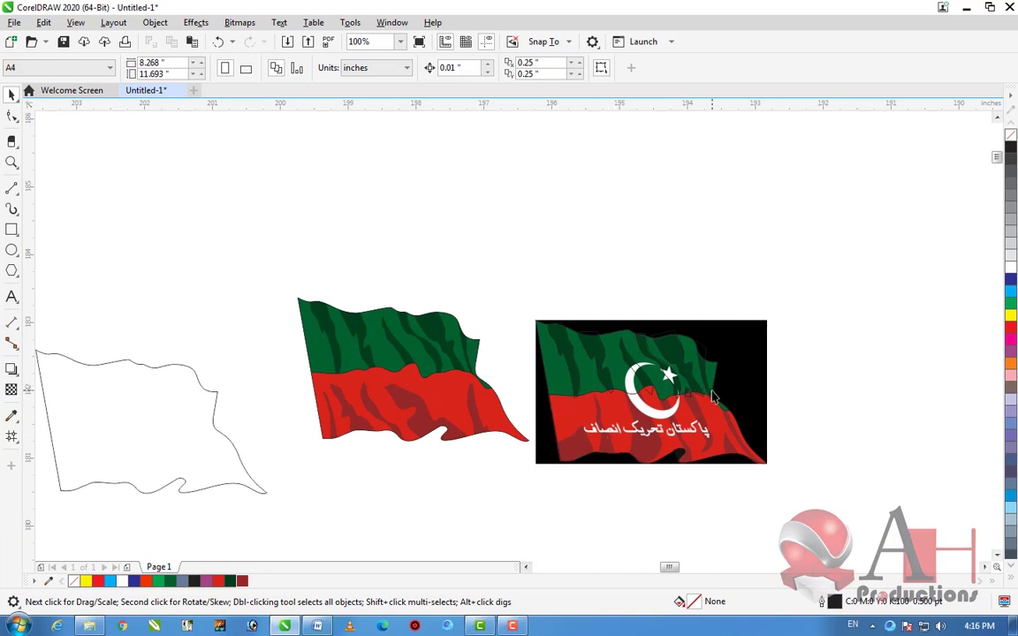
Draw an ellipse about 0.63 by 0.84 inches over the reference crescent and rotate it about 29.5 degrees
scroll(714, 398, up, 1)
scroll(686, 372, up, 1)
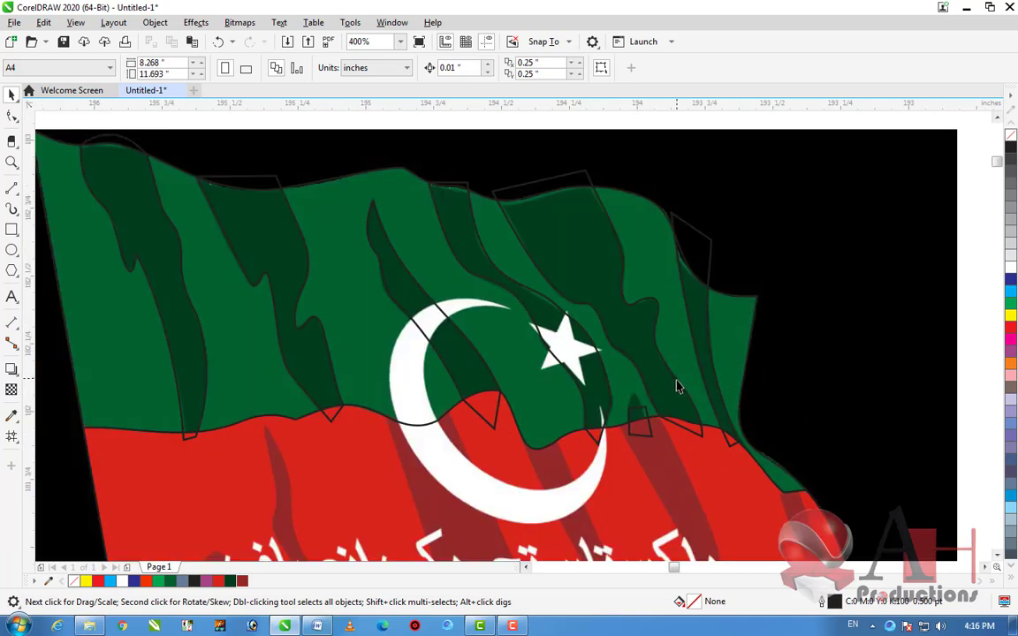
click(11, 187)
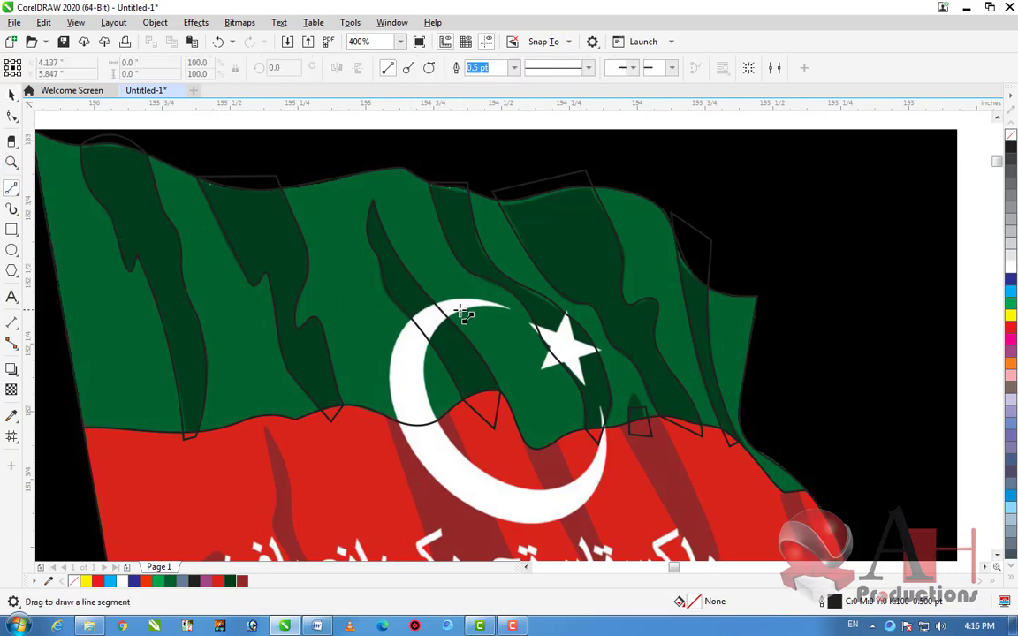
click(11, 250)
drag(391, 297, 565, 526)
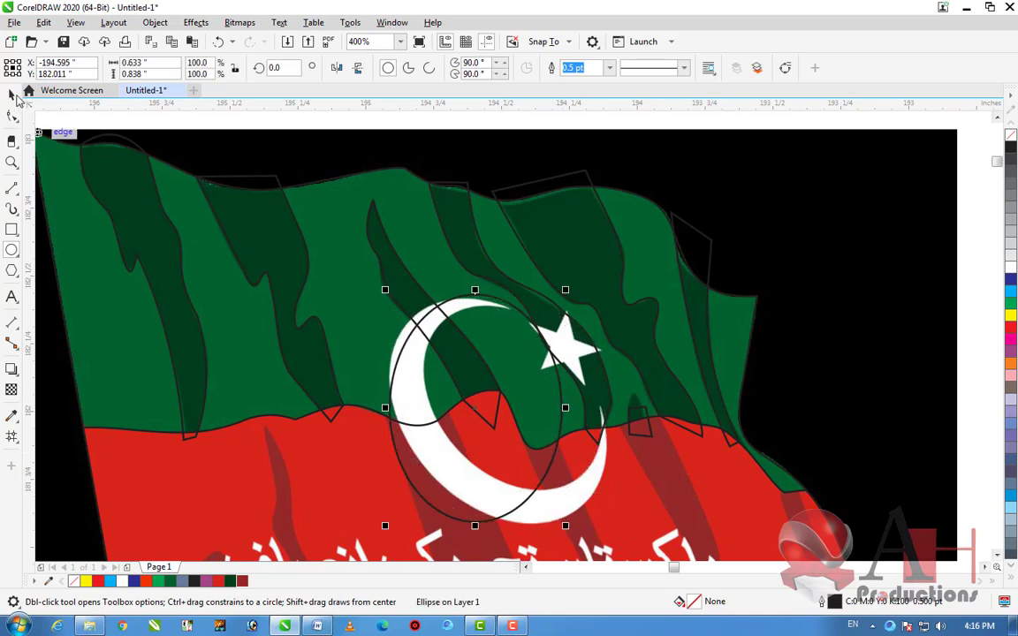
click(14, 97)
click(478, 419)
drag(567, 528, 610, 466)
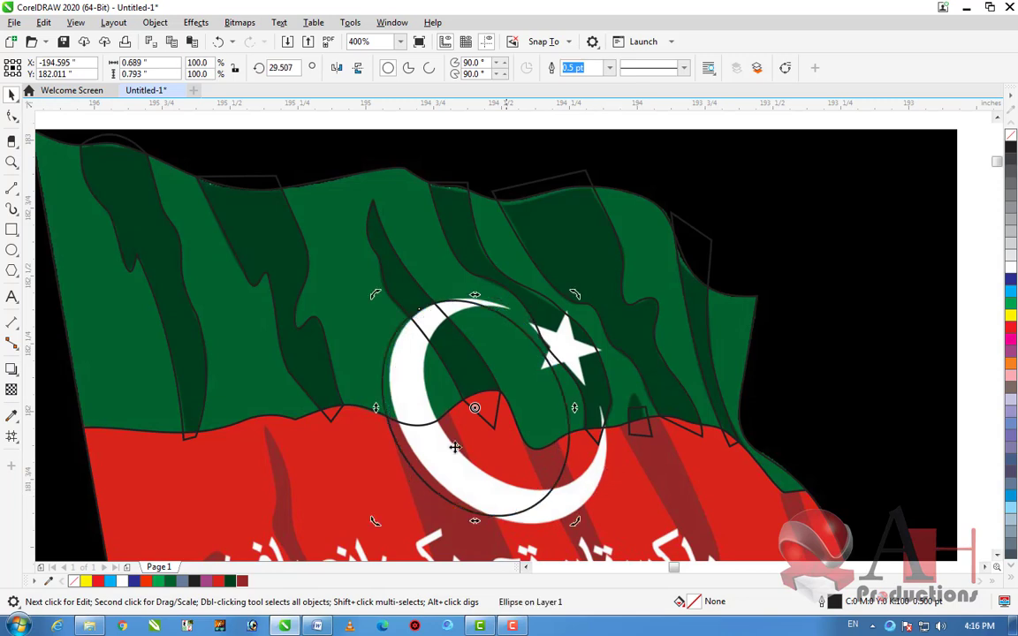
Rotate the ellipse to about 36.6 degrees, enlarge it to about 112%, and position it over the crescent's outer edge
click(507, 461)
drag(476, 409, 488, 409)
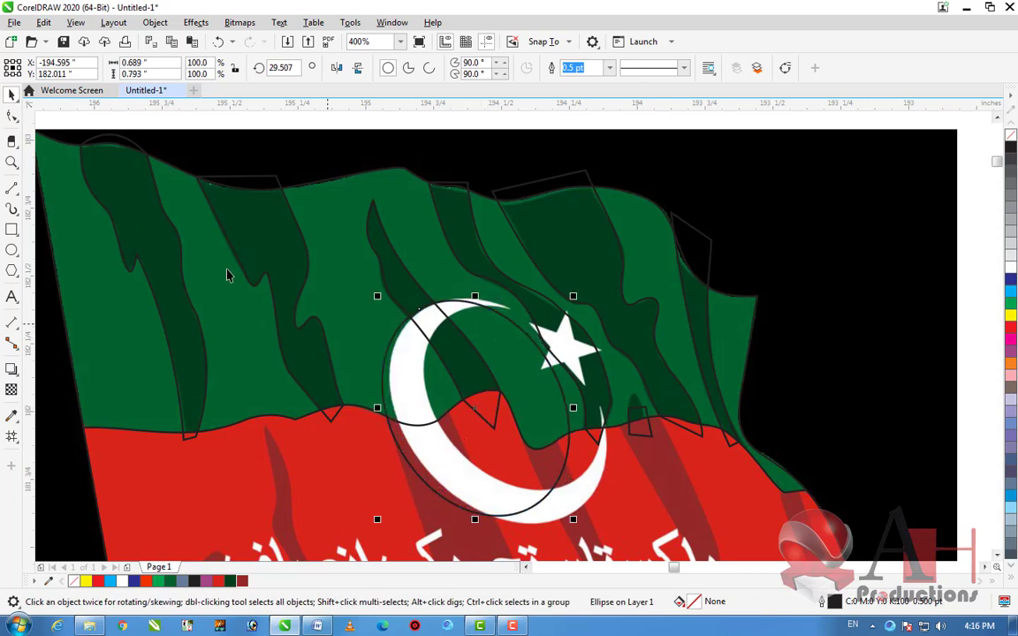
click(415, 303)
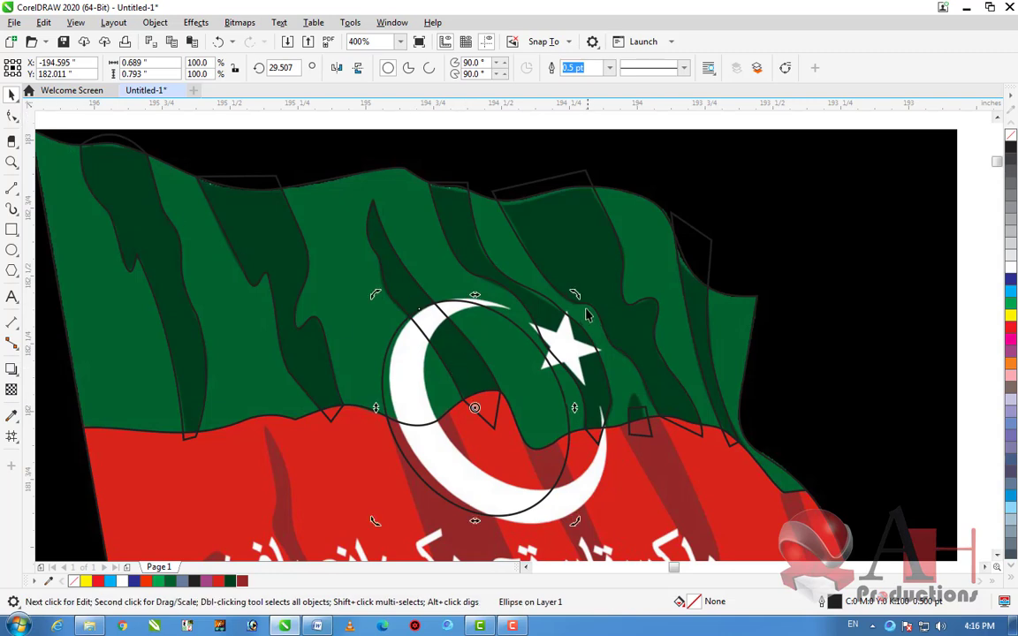
drag(577, 294, 564, 278)
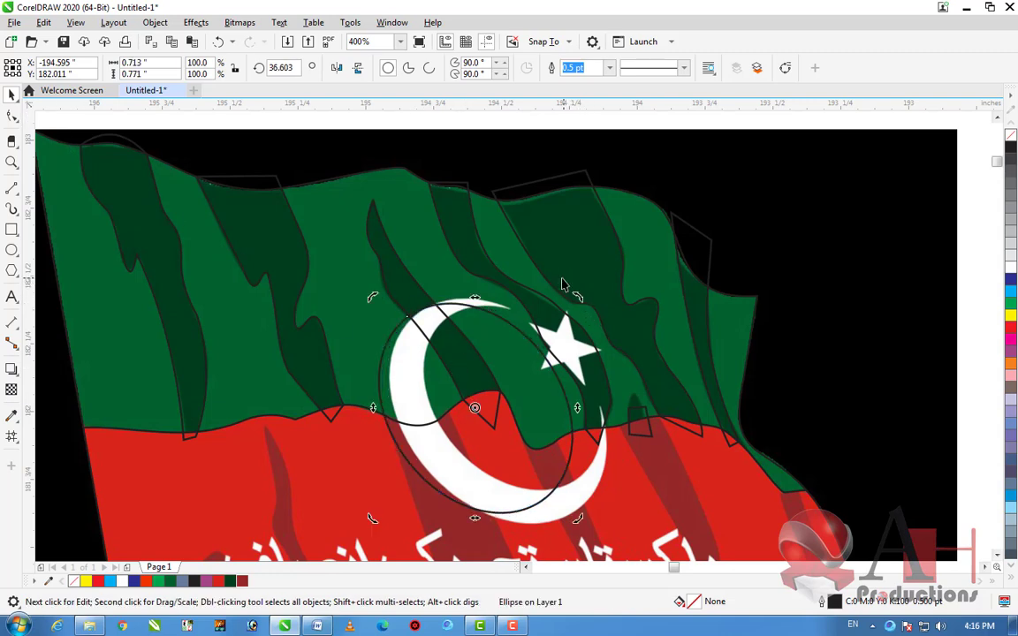
drag(528, 366, 524, 393)
drag(585, 511, 633, 536)
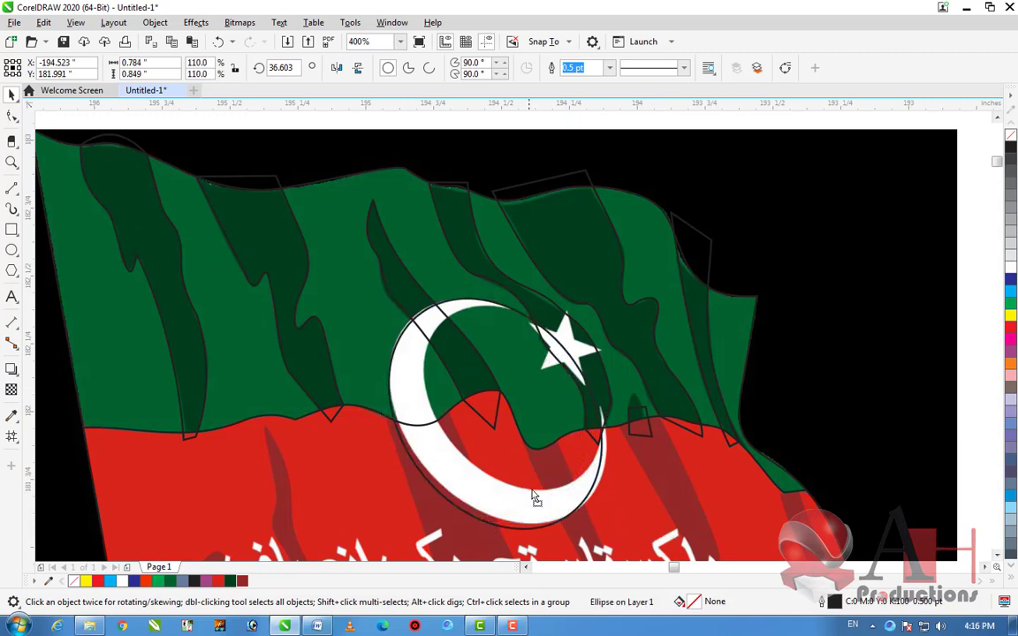
mouse_move(538, 496)
mouse_down()
mouse_move(543, 475)
mouse_move(533, 475)
mouse_up()
drag(615, 529, 619, 533)
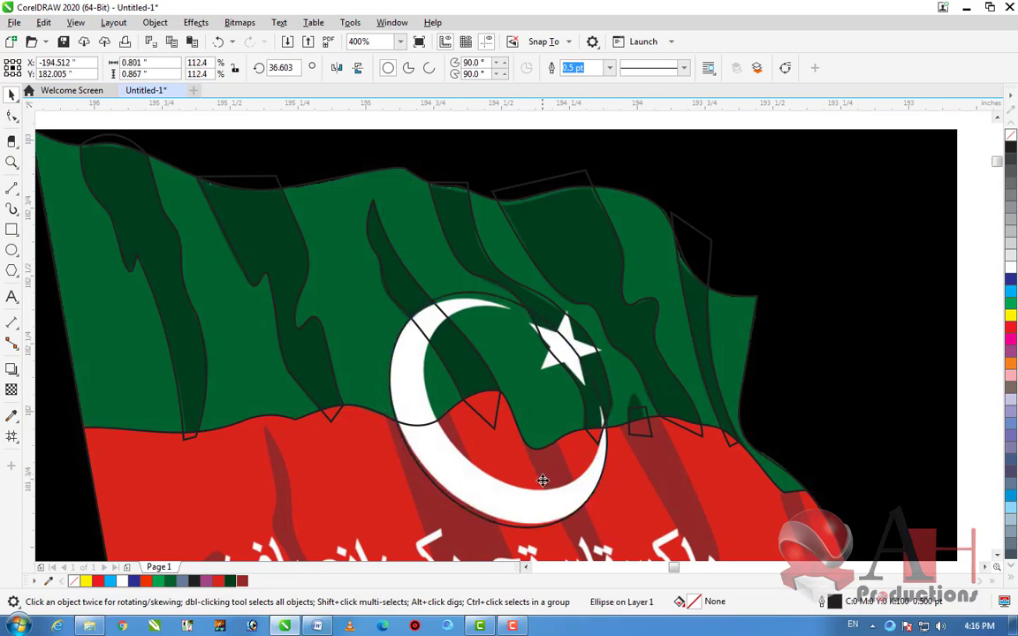
drag(546, 484, 544, 483)
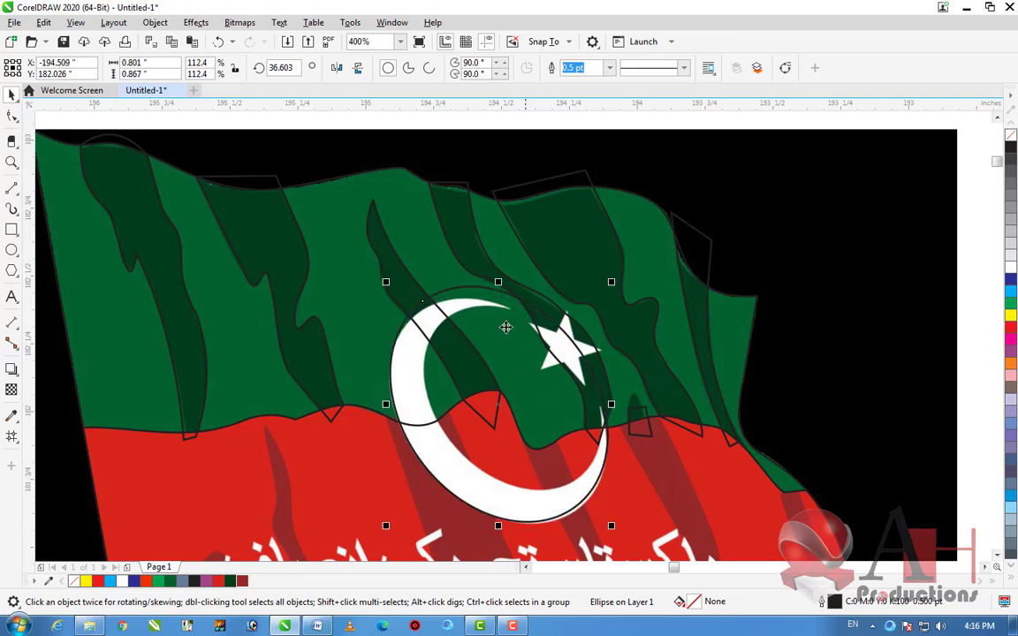
Convert the ellipse to curves and reshape its upper nodes and handles to follow the crescent's outer edge
key(ctrl+q)
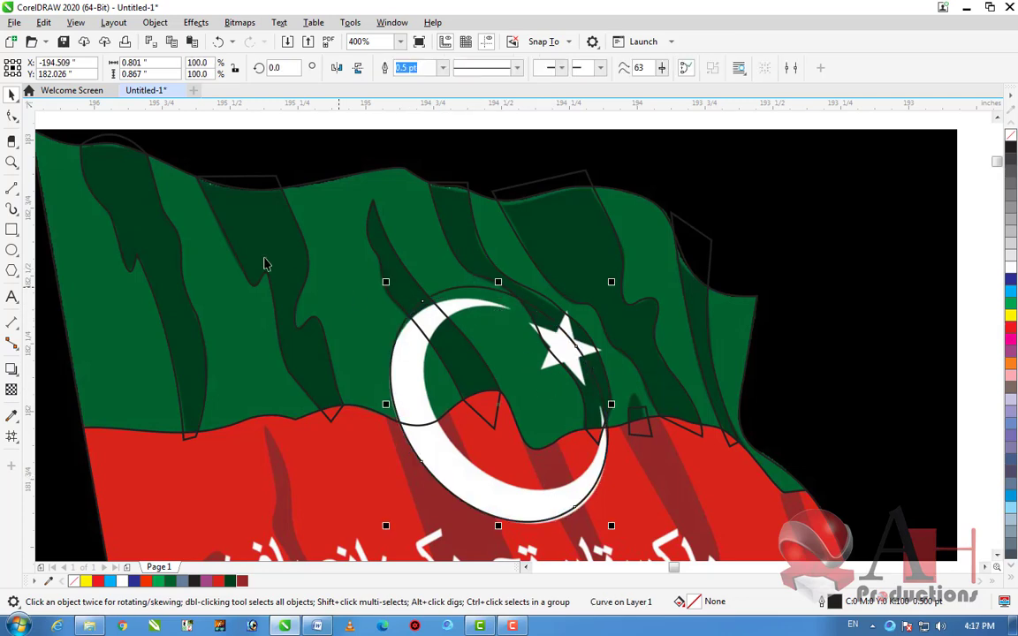
click(11, 118)
drag(425, 303, 435, 328)
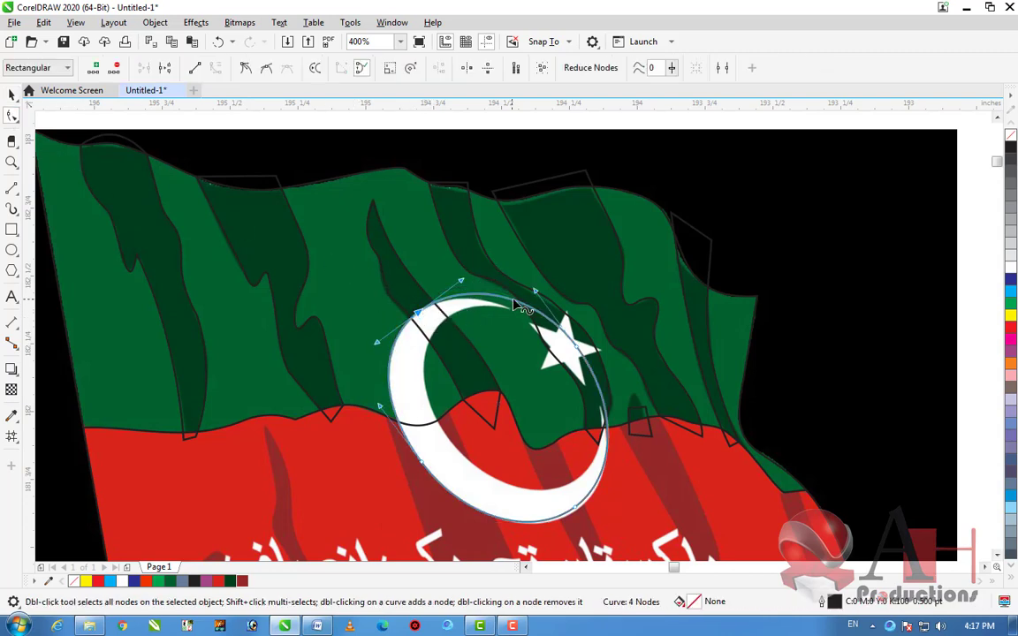
click(543, 301)
drag(544, 301, 537, 310)
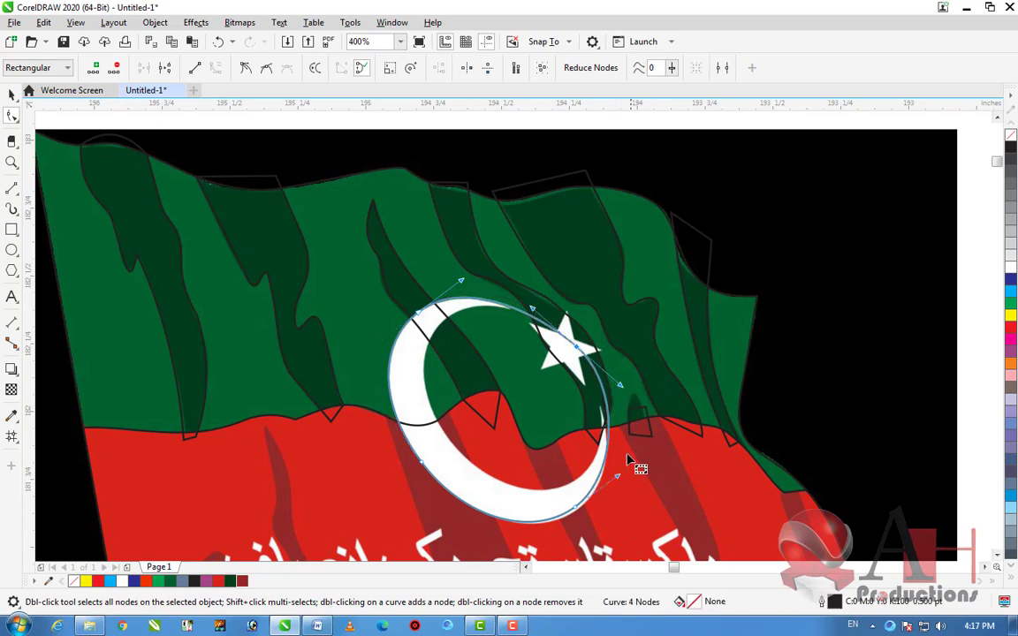
Adjust the lower-right node and the curve handles so the outline follows the crescent's outer edge more closely
drag(576, 510, 584, 510)
drag(624, 437, 618, 426)
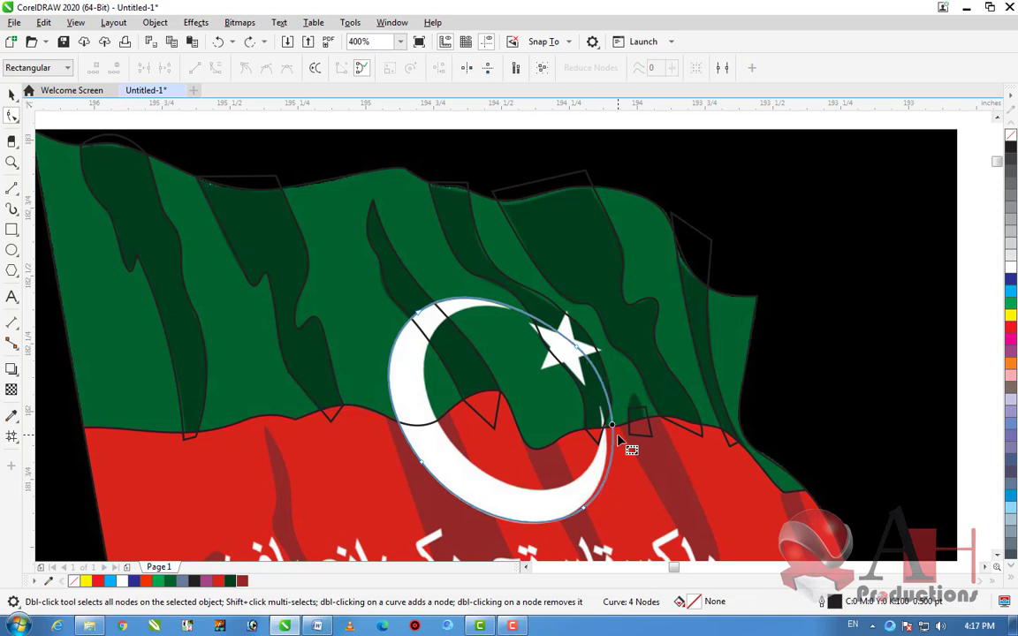
click(599, 387)
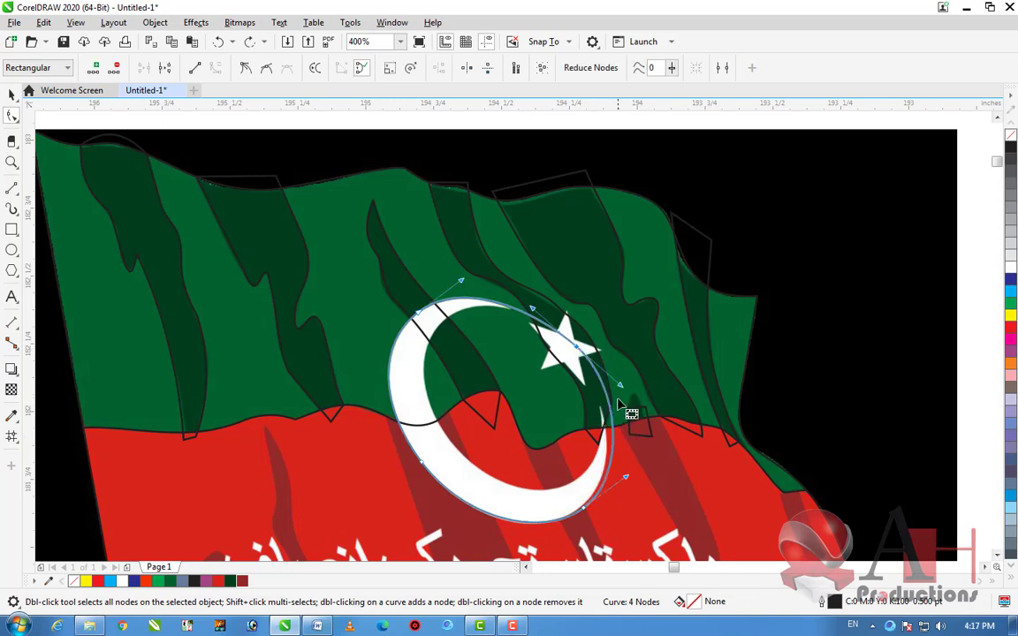
drag(609, 389, 618, 389)
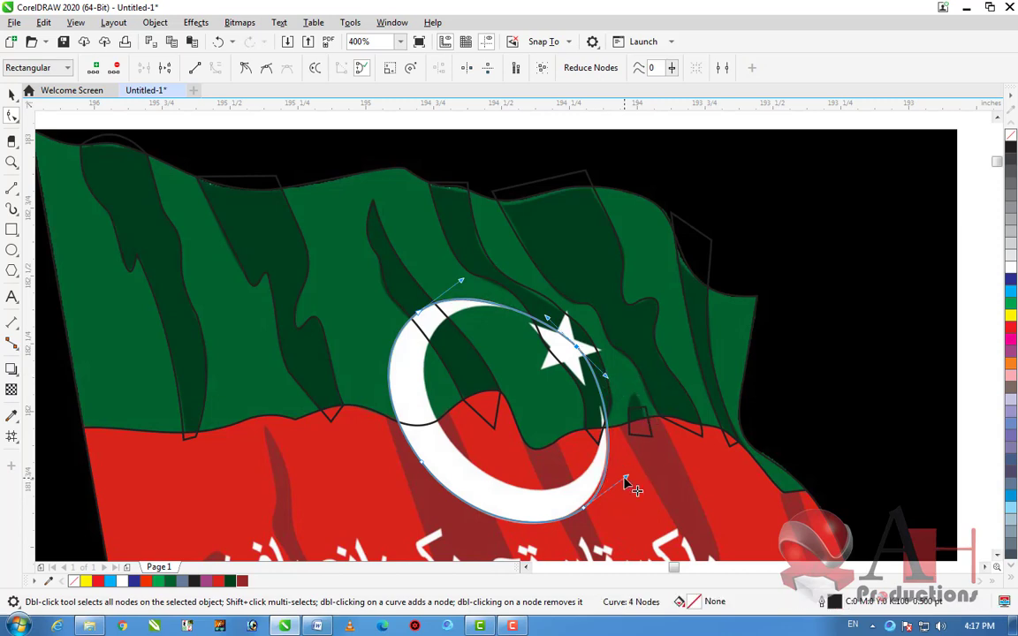
click(587, 504)
drag(587, 505, 582, 506)
scroll(582, 506, up, 2)
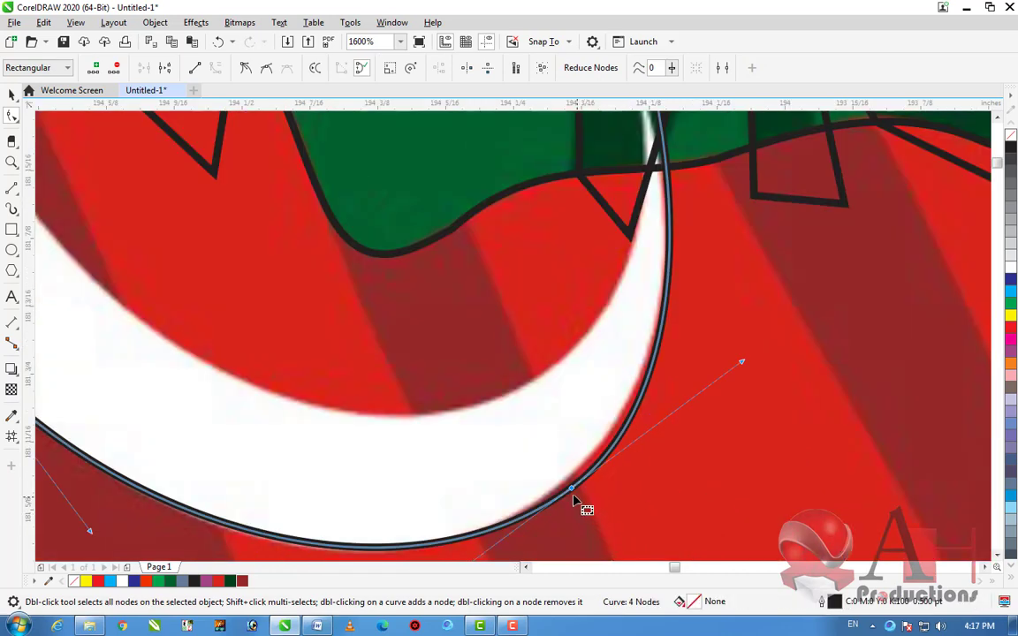
Add nodes on the outline's lower and right edges, remove the node between them, and finish the outer crescent curve
double_click(455, 538)
double_click(668, 219)
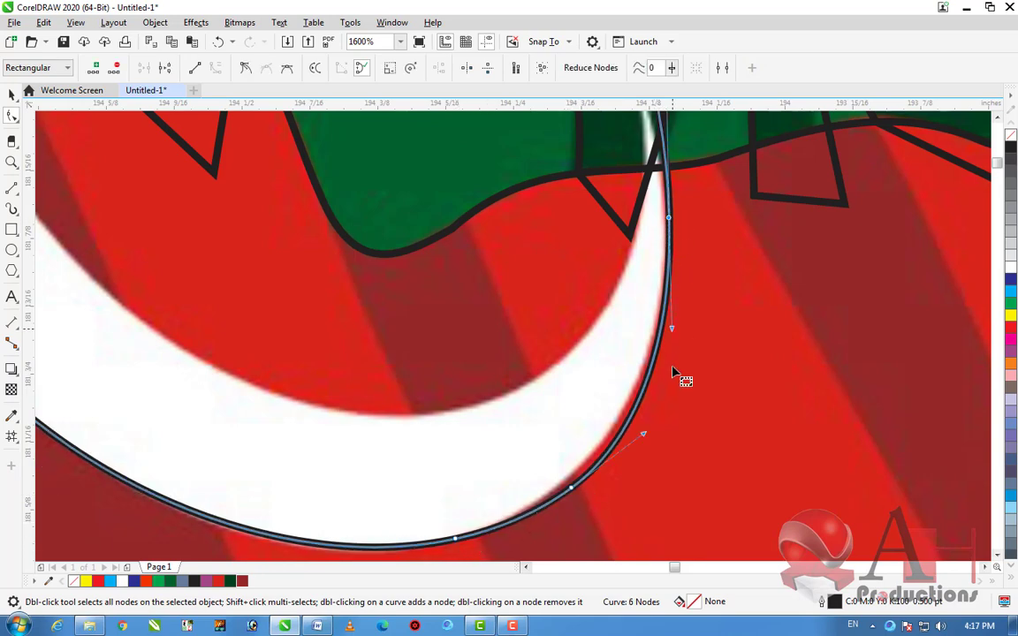
mouse_move(598, 466)
mouse_down()
mouse_move(595, 454)
mouse_move(610, 459)
mouse_up()
scroll(619, 464, down, 2)
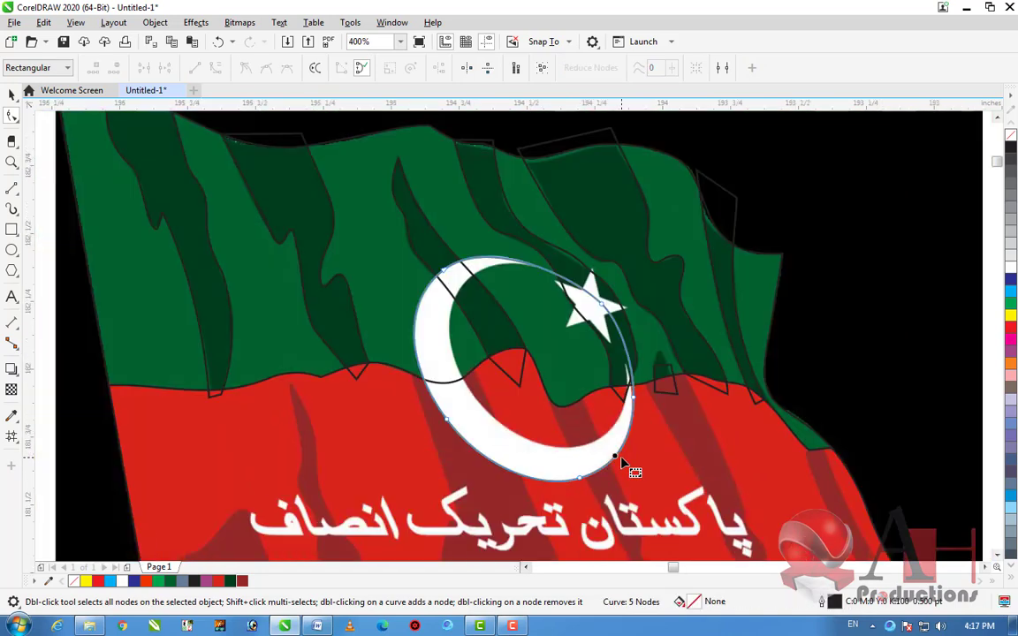
scroll(580, 393, up, 1)
scroll(586, 398, down, 1)
click(13, 95)
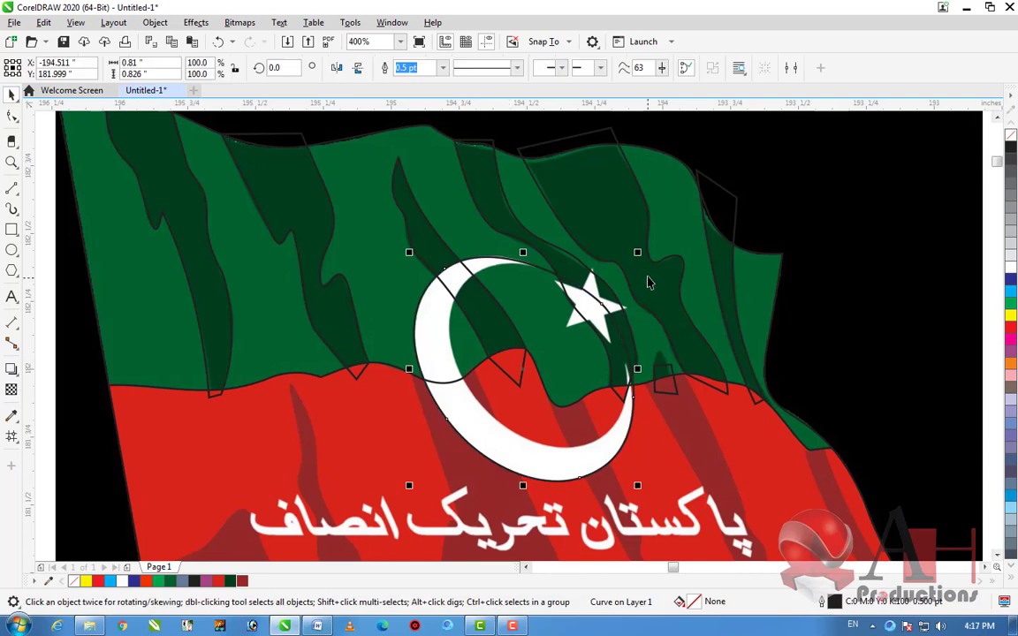
Duplicate the outer outline at about 81.4%, roughly 0.66 by 0.67 inches, and fit it to the crescent's inner edge
drag(642, 253, 616, 266)
mouse_move(545, 364)
mouse_down()
mouse_move(529, 357)
mouse_move(542, 356)
mouse_up()
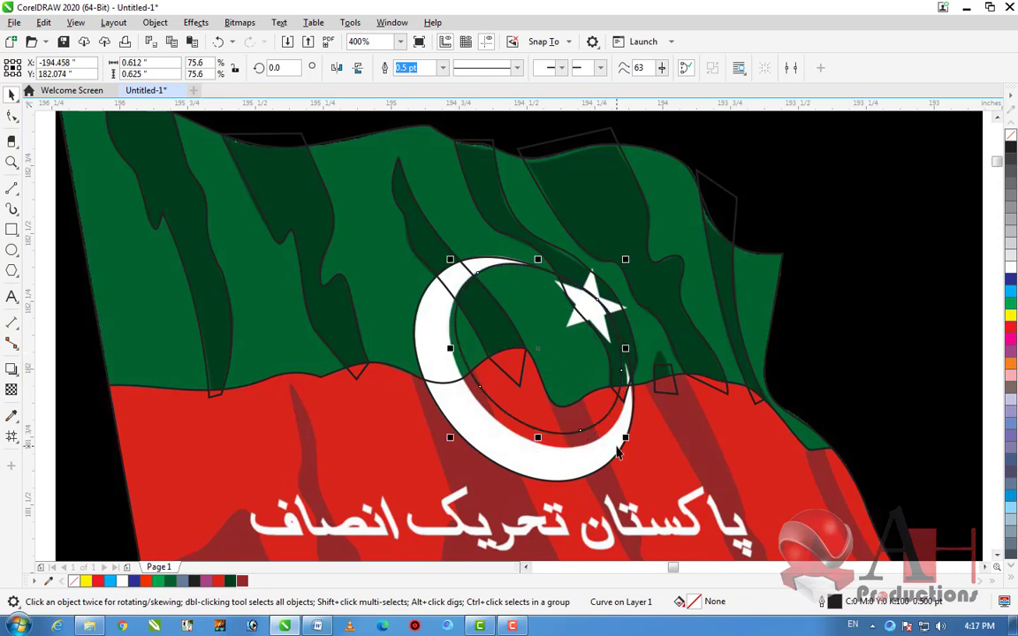
scroll(624, 439, up, 1)
mouse_move(623, 437)
mouse_down()
mouse_move(640, 458)
mouse_move(636, 453)
mouse_up()
scroll(637, 457, down, 1)
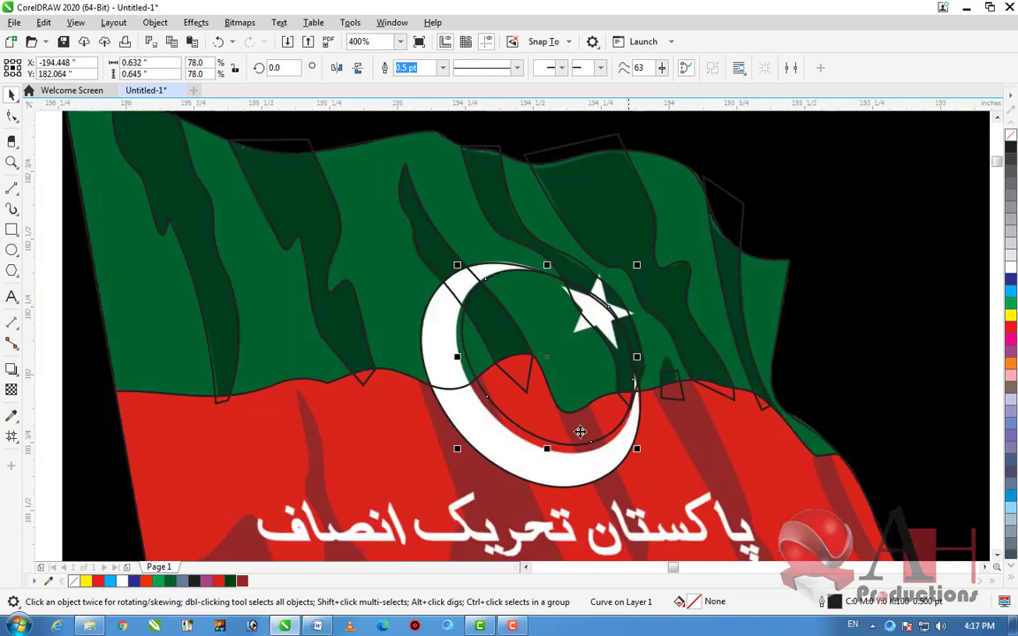
scroll(497, 425, up, 1)
drag(421, 475, 404, 502)
scroll(404, 502, down, 1)
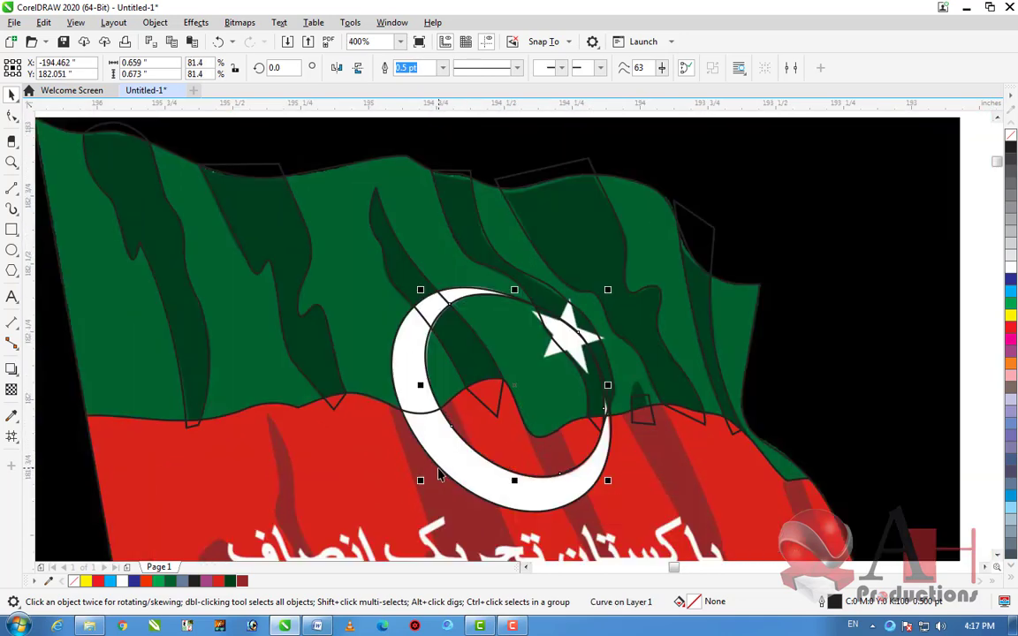
Select both crescent outlines and move them off the reference image to the empty area above it
scroll(514, 411, down, 1)
click(725, 429)
click(499, 389)
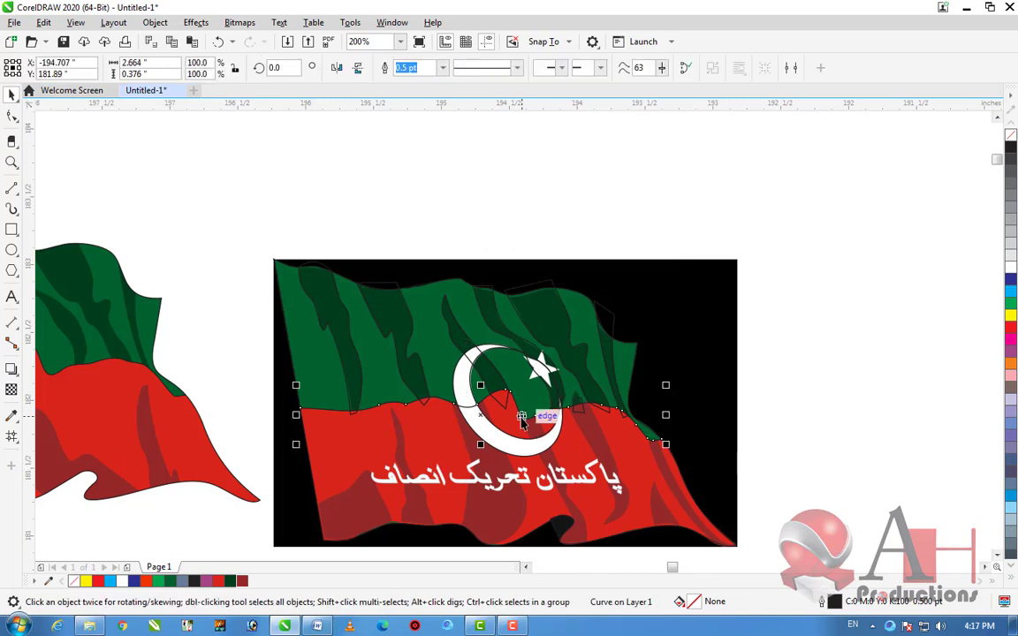
click(516, 437)
shift+click(508, 388)
drag(516, 424, 555, 206)
click(791, 295)
scroll(633, 364, down, 1)
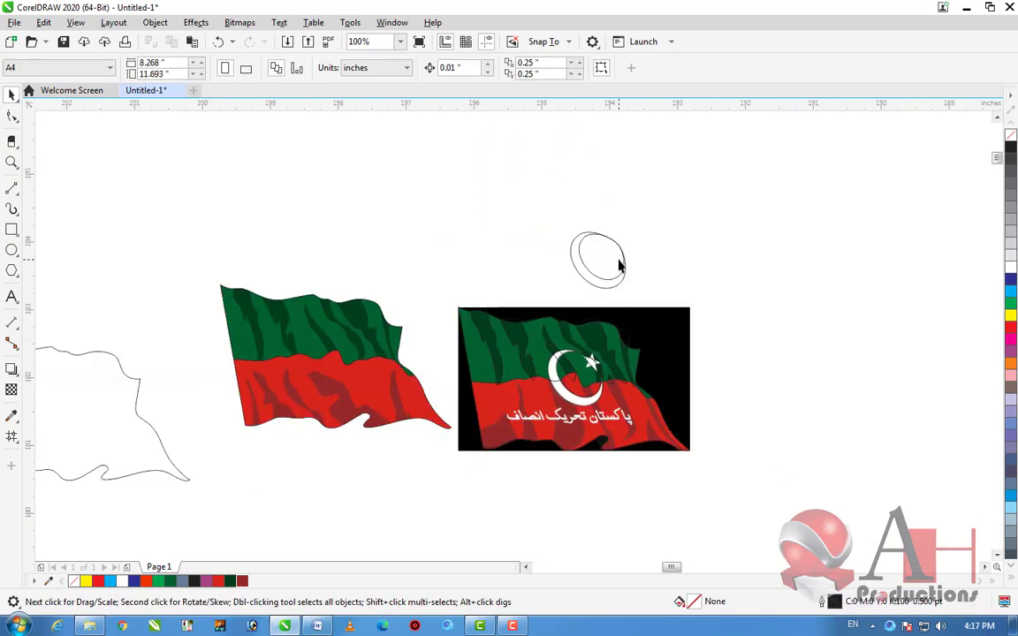
Fill the inner outline with yellow and the outer outline with dark blue
scroll(620, 265, up, 1)
scroll(608, 272, up, 1)
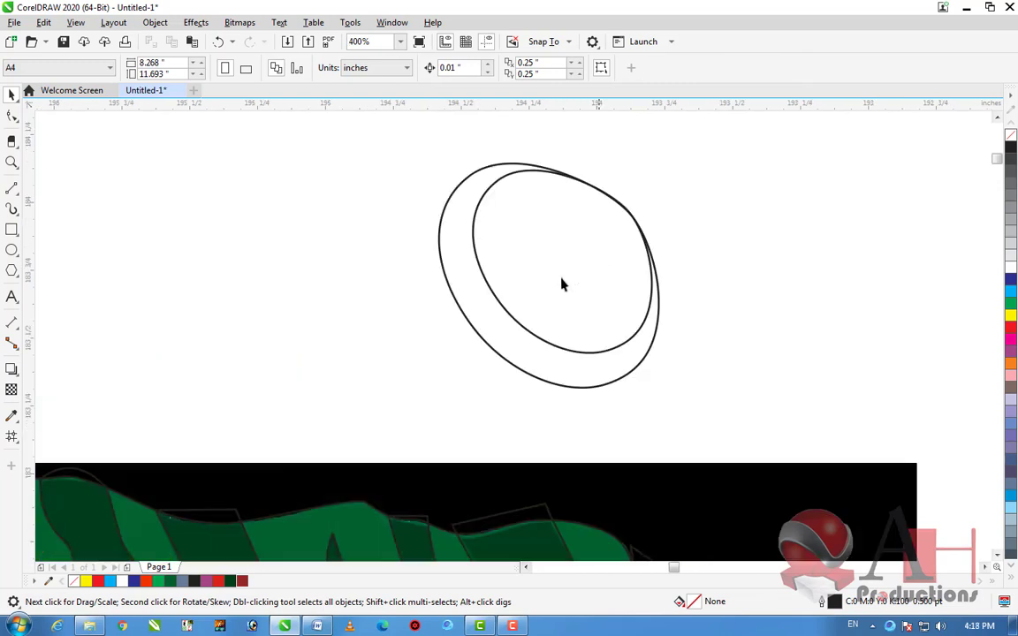
click(644, 311)
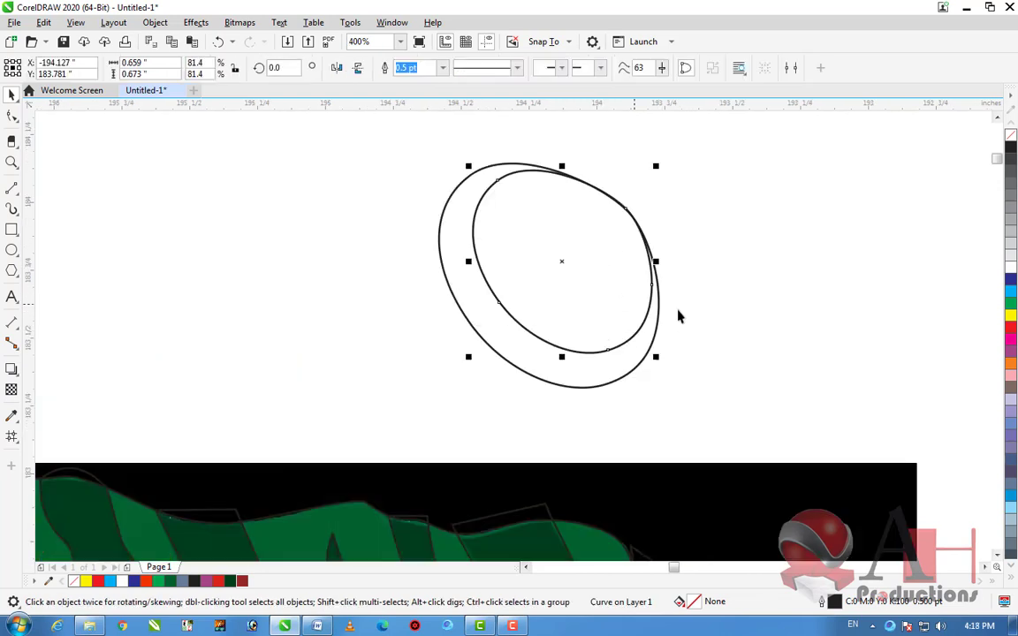
click(1009, 316)
click(664, 359)
click(643, 358)
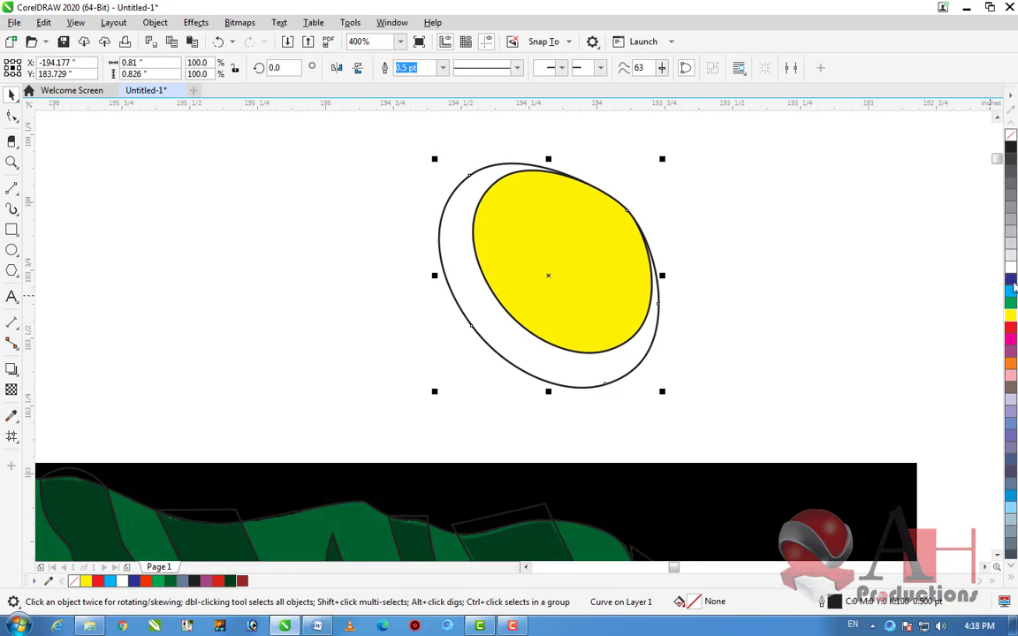
click(1012, 281)
click(880, 334)
scroll(654, 330, down, 1)
scroll(650, 306, up, 1)
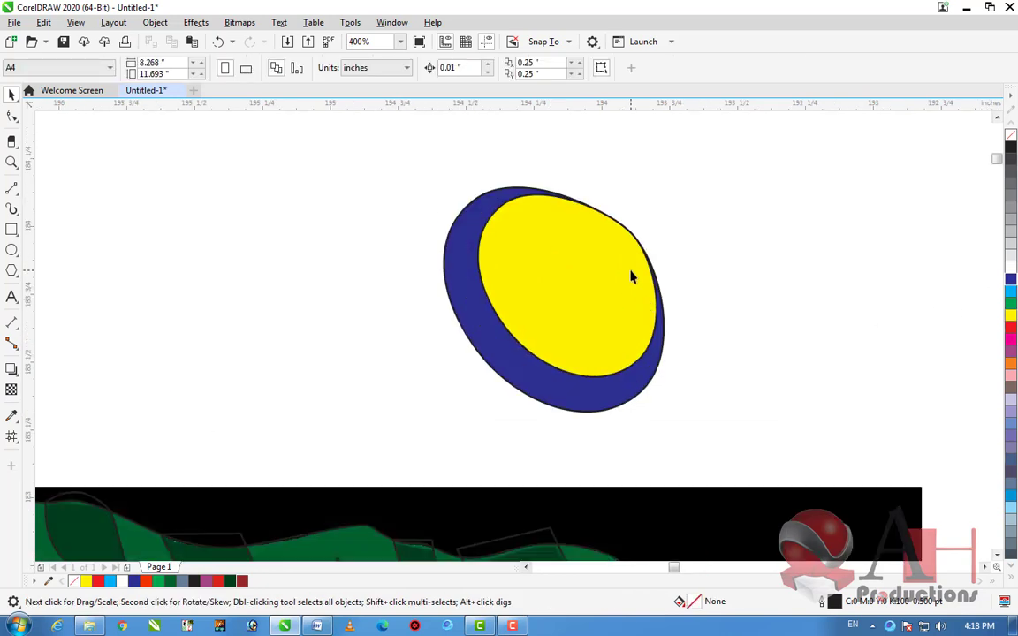
Pull the yellow shape's upper-right node outward past the blue shape and delete the node on its right edge
click(605, 275)
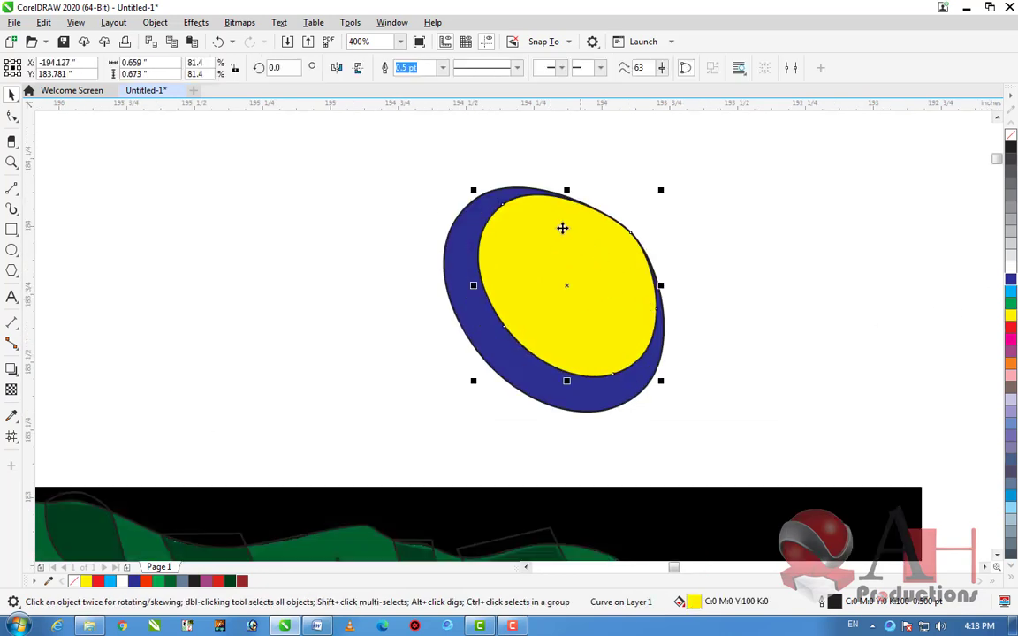
click(12, 116)
drag(631, 234, 659, 223)
scroll(669, 316, up, 2)
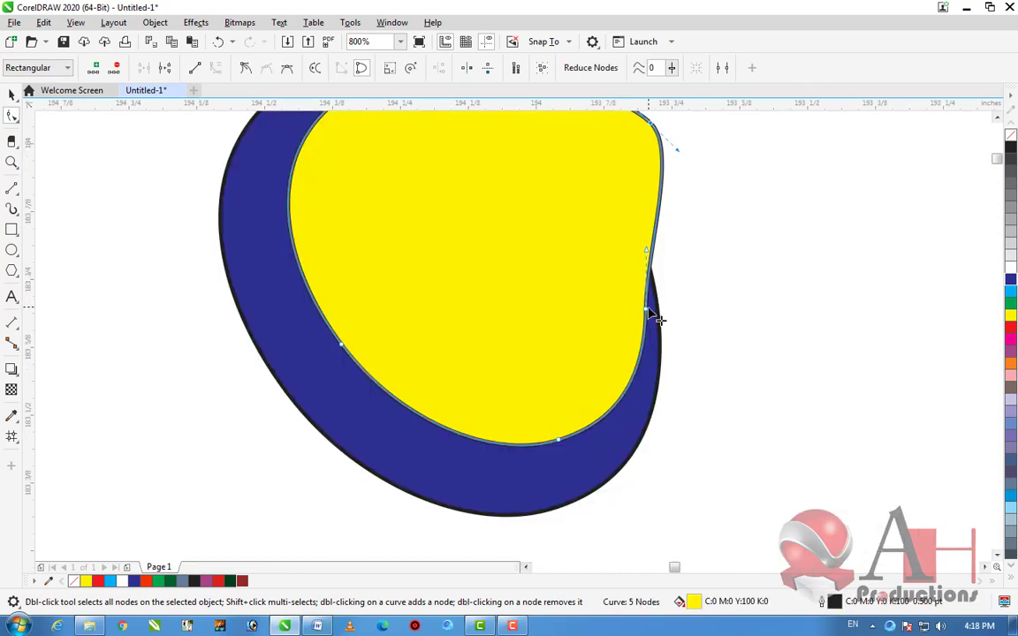
double_click(647, 309)
scroll(674, 333, down, 2)
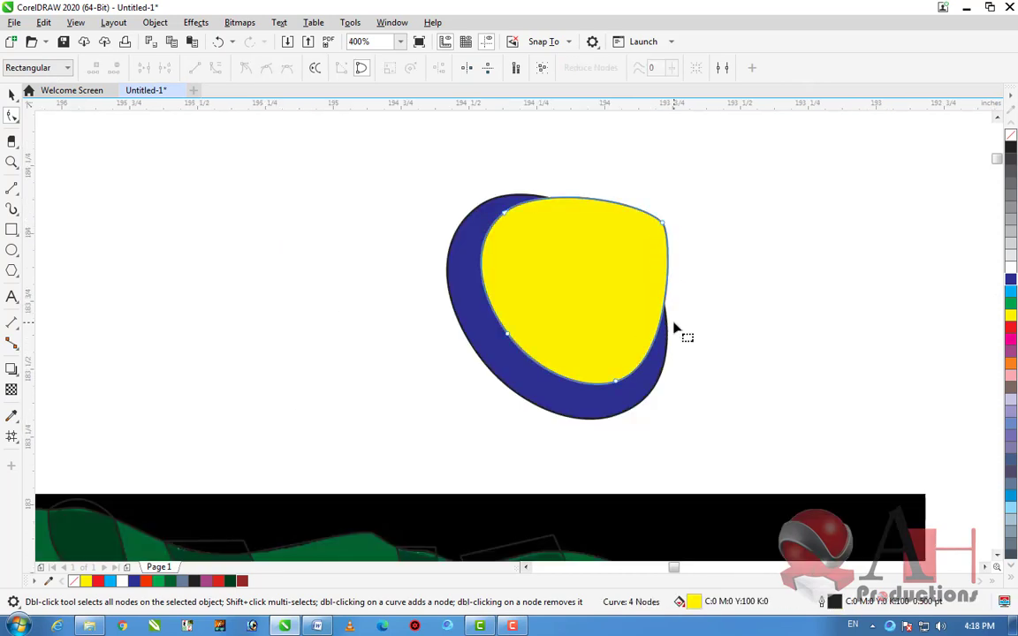
Trim the blue shape with the yellow shape and delete the yellow one to leave a crescent
click(13, 97)
click(577, 280)
click(665, 324)
click(632, 324)
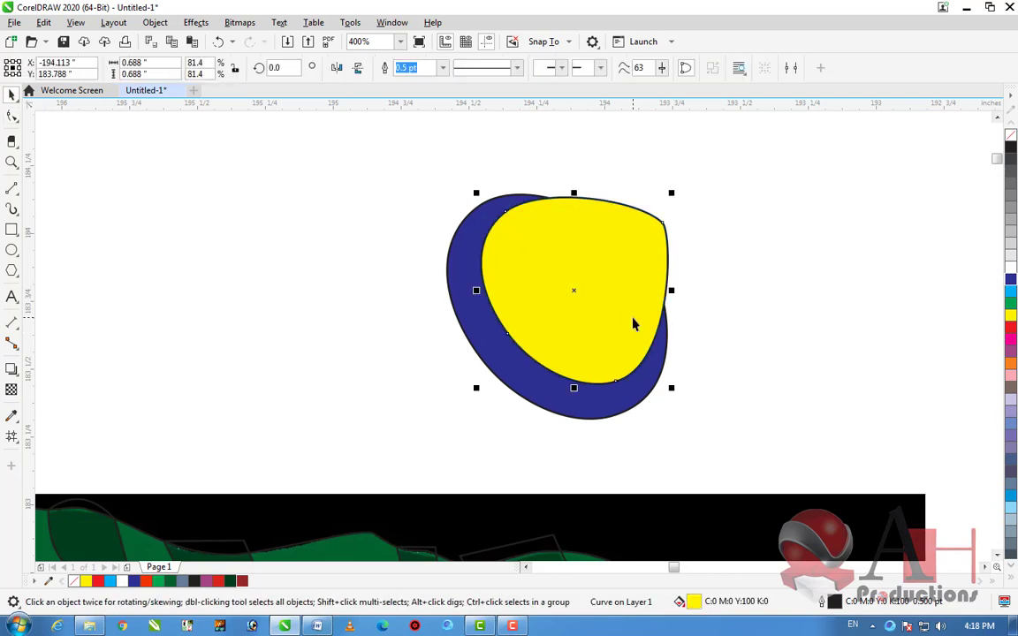
shift+click(507, 378)
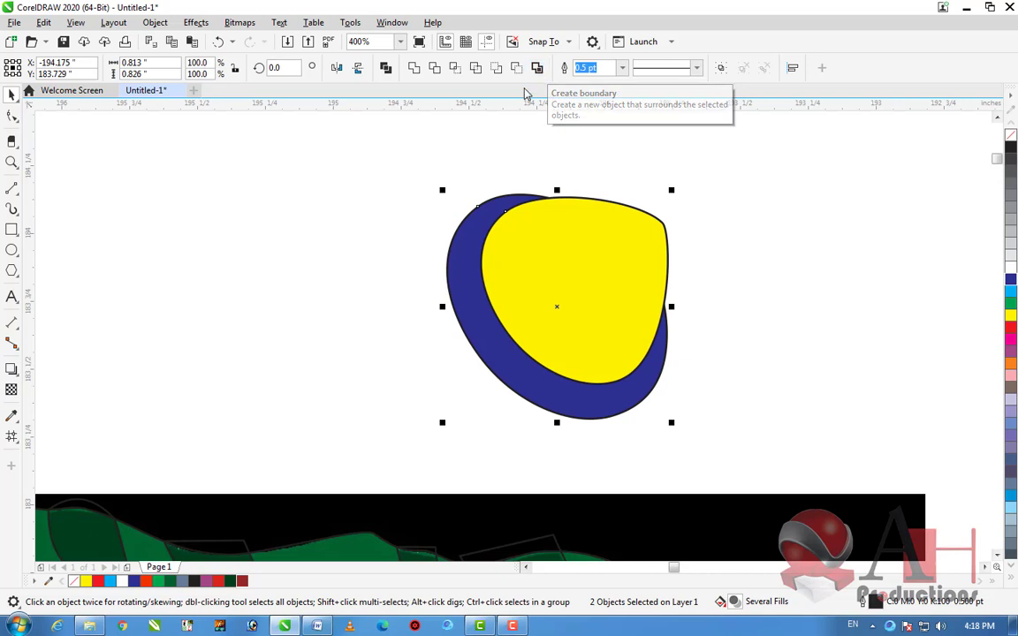
click(434, 70)
click(600, 182)
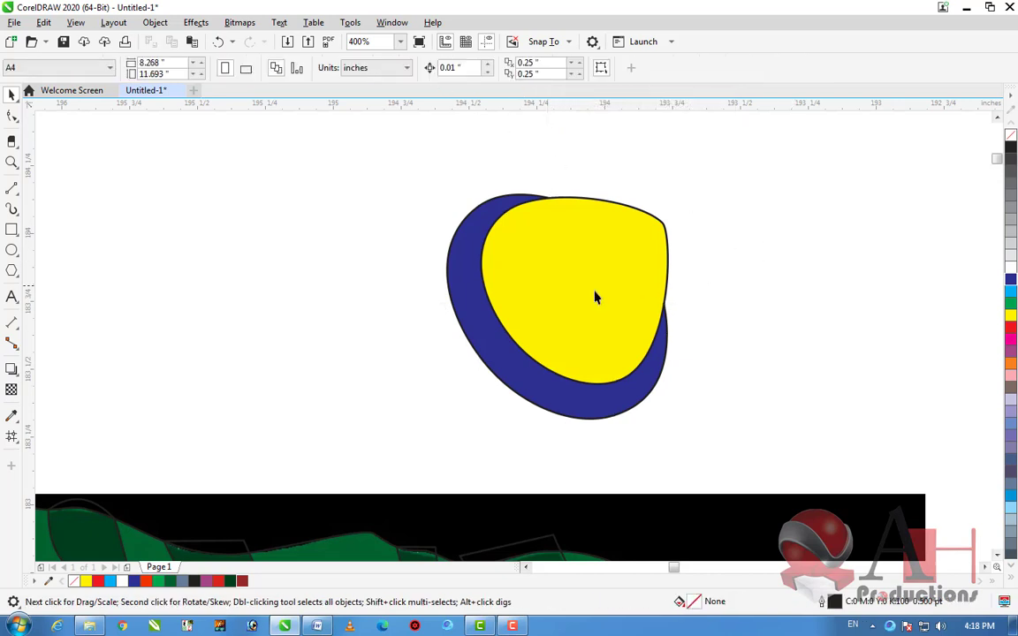
drag(600, 295, 793, 263)
key(Delete)
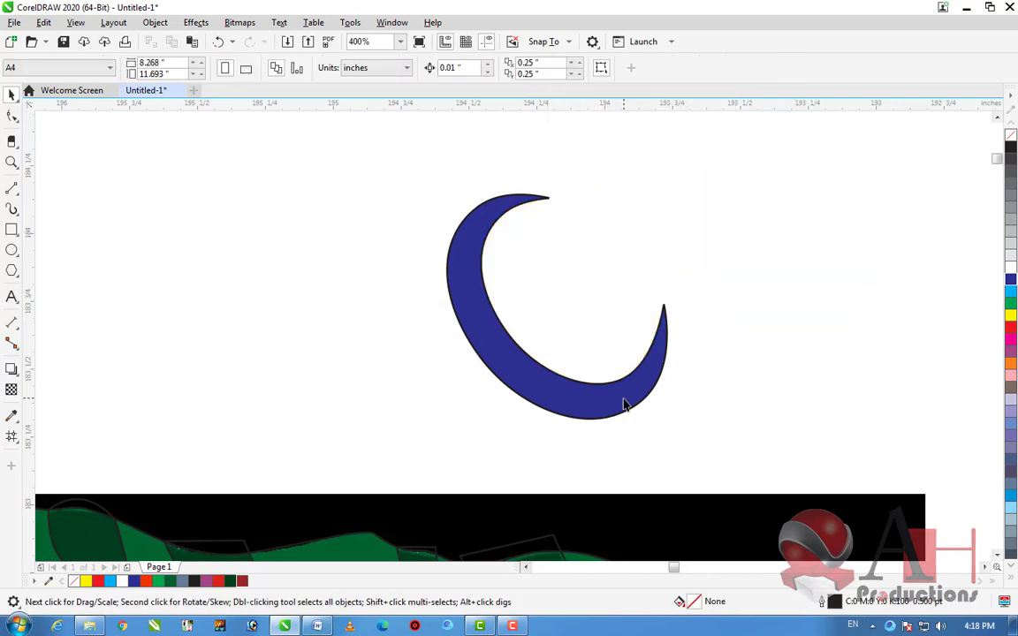
Remove the outline from the blue crescent
click(625, 403)
right_click(1013, 142)
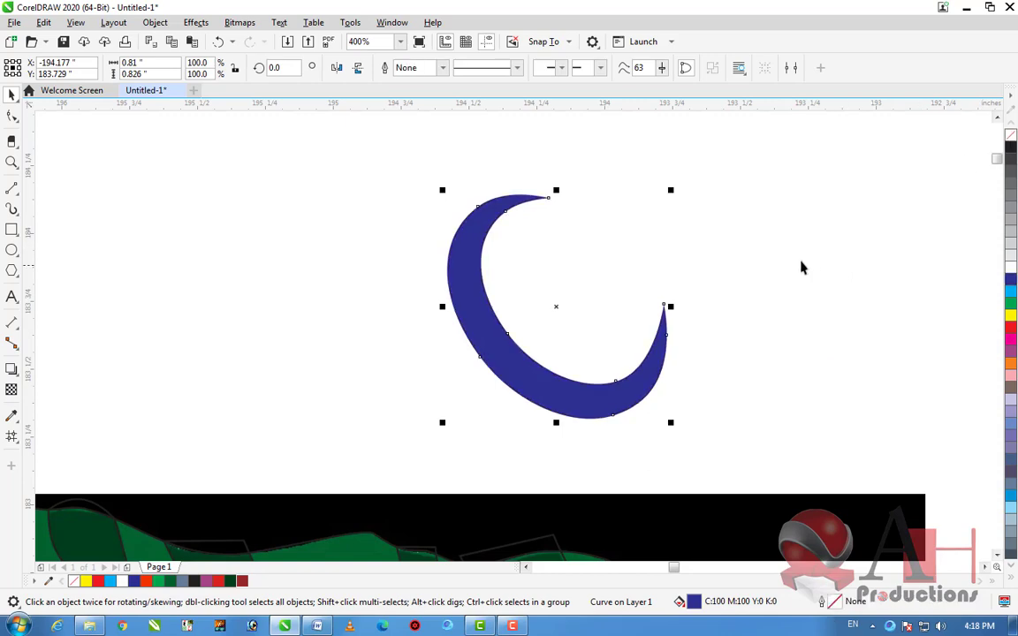
click(800, 262)
scroll(807, 257, down, 4)
scroll(789, 284, up, 1)
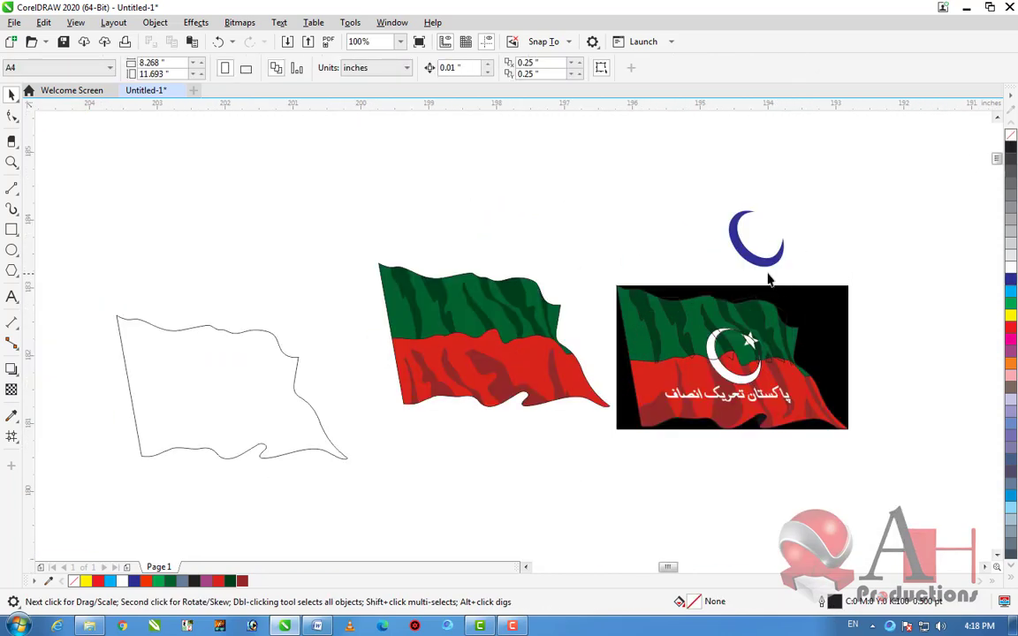
Move the crescent onto the recreated vector flag, straddling the border between the green and red areas
drag(760, 269, 752, 375)
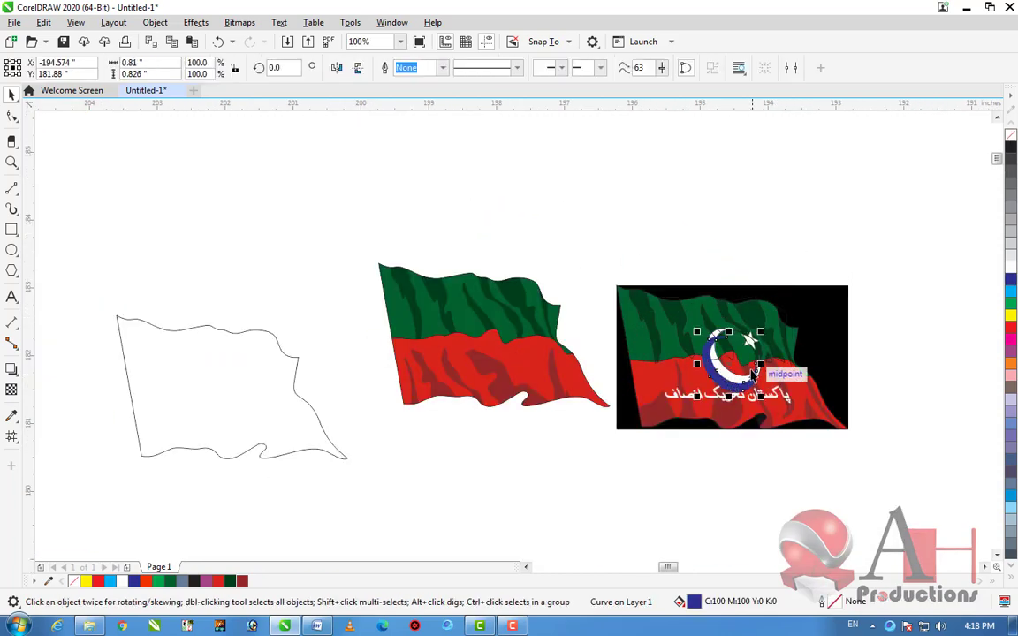
scroll(752, 376, up, 3)
drag(688, 414, 466, 357)
scroll(725, 393, down, 3)
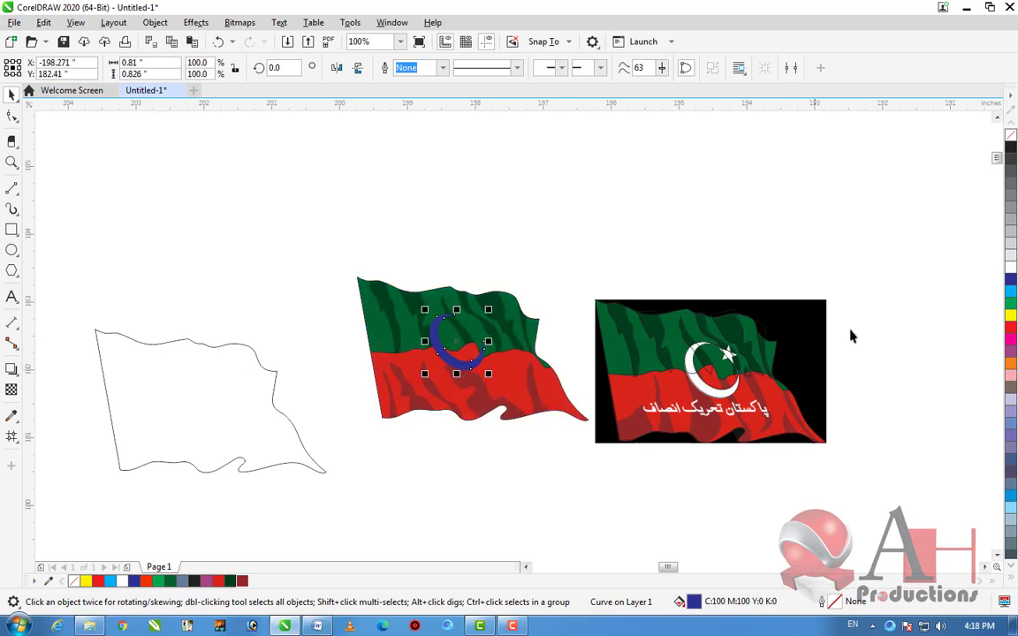
Fill the crescent with white and shift it slightly lower on the flag
click(1009, 272)
click(561, 259)
scroll(437, 361, up, 2)
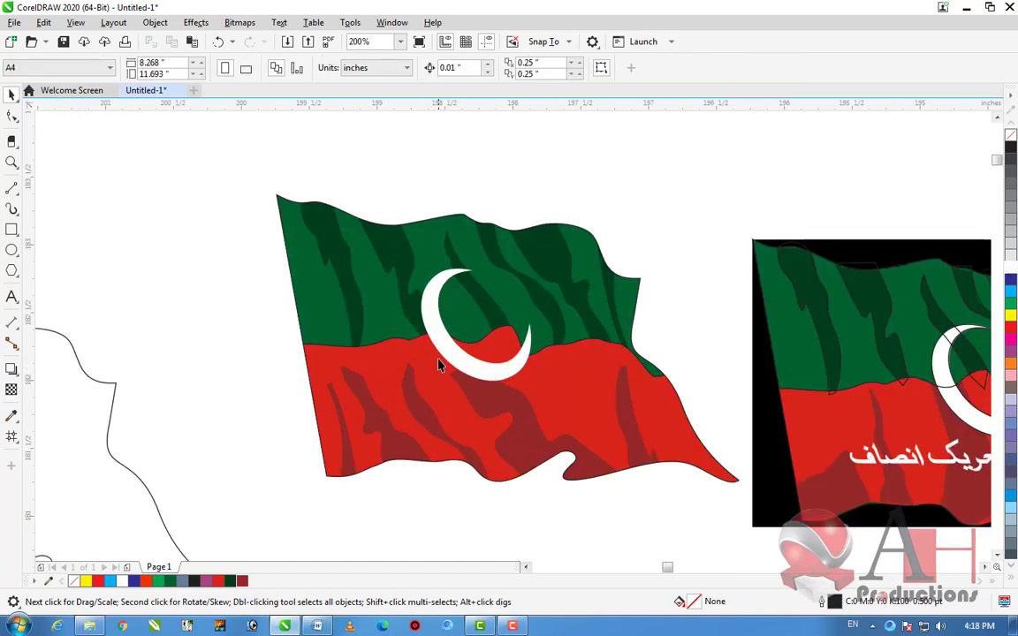
drag(472, 365, 460, 335)
click(621, 212)
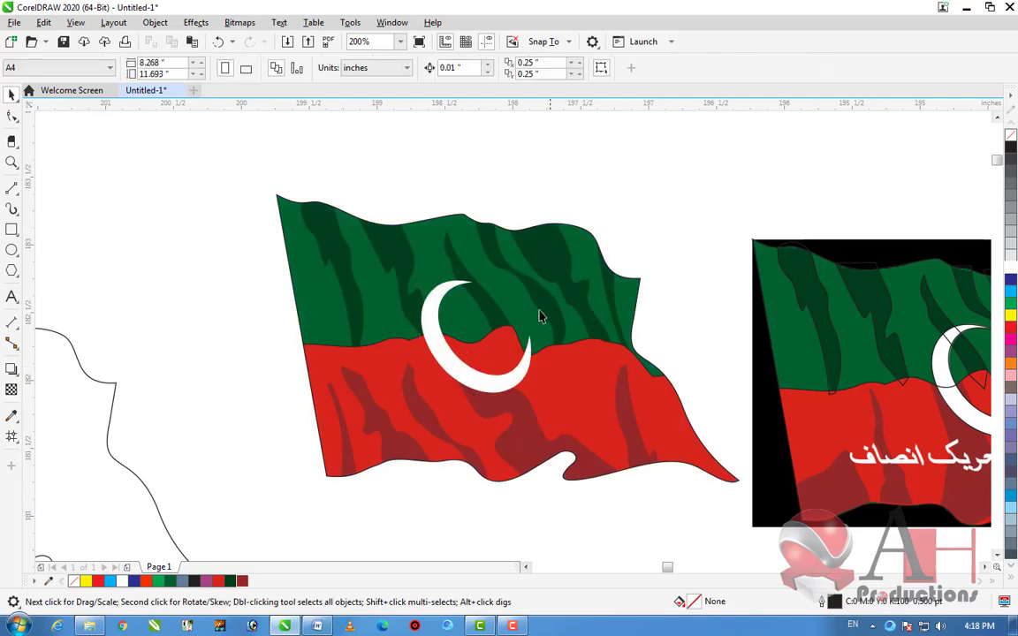
Draw a five-pointed star about 0.218 by 0.225 inches over the reference star
scroll(530, 331, down, 2)
scroll(727, 330, up, 3)
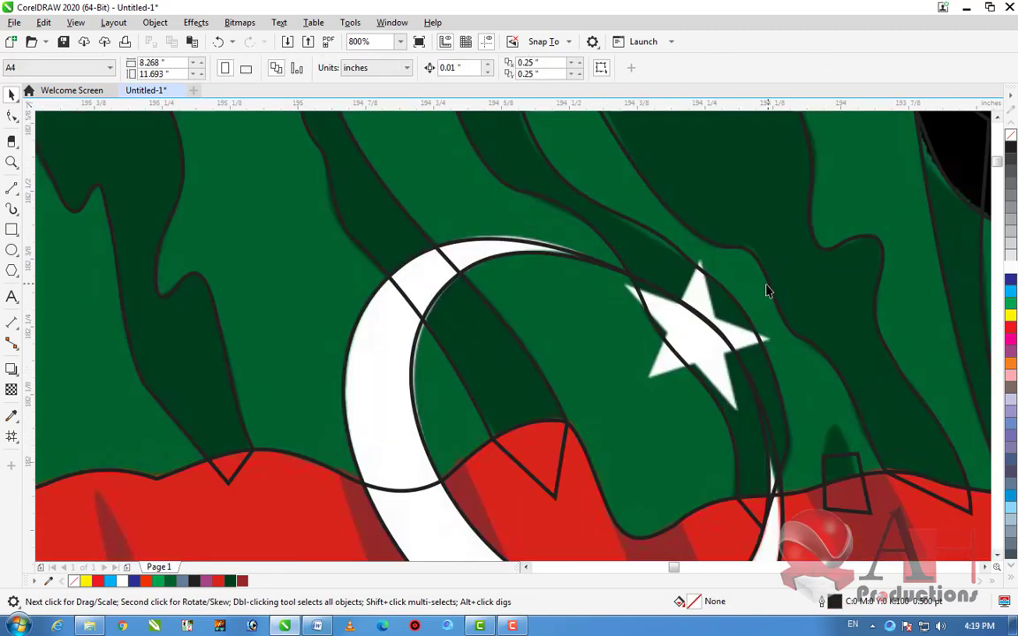
click(21, 281)
click(44, 287)
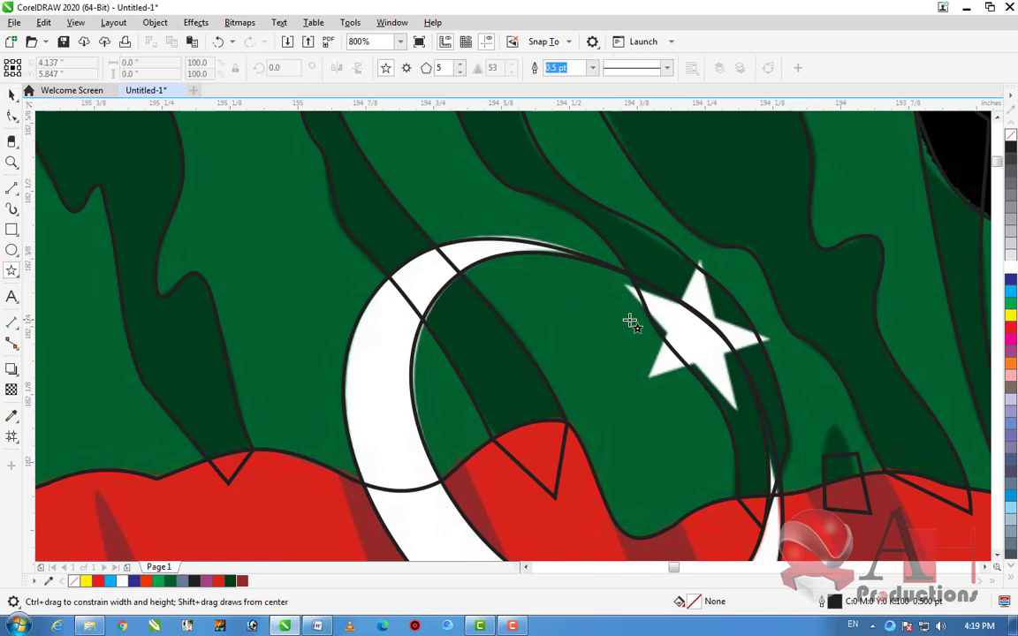
drag(650, 251, 777, 374)
click(11, 94)
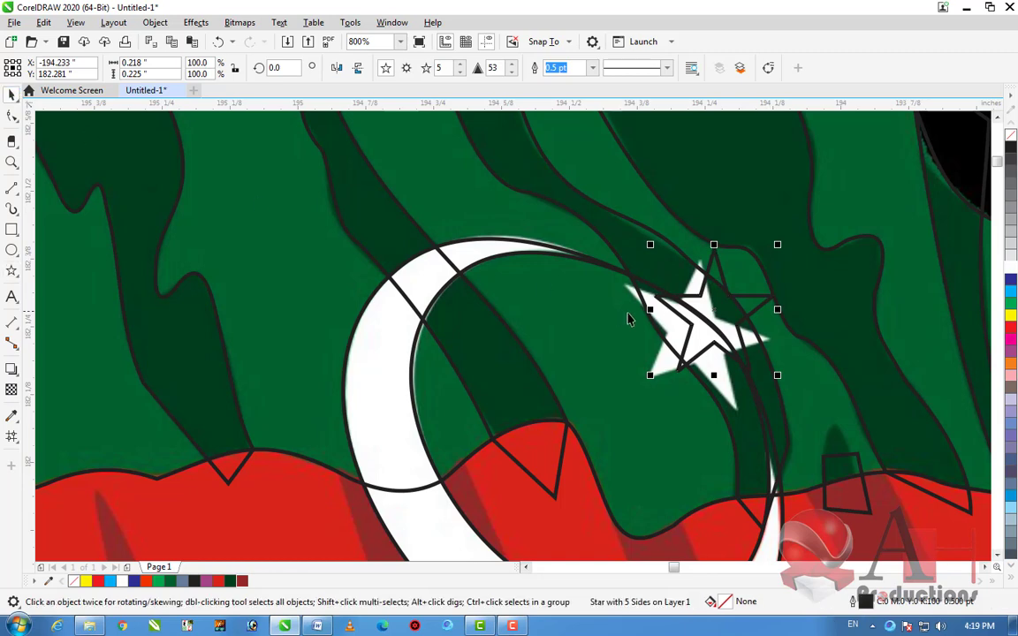
Move the star toward the reference star and rotate it to about 346.2 degrees
drag(724, 315, 683, 308)
click(648, 314)
click(693, 338)
click(693, 339)
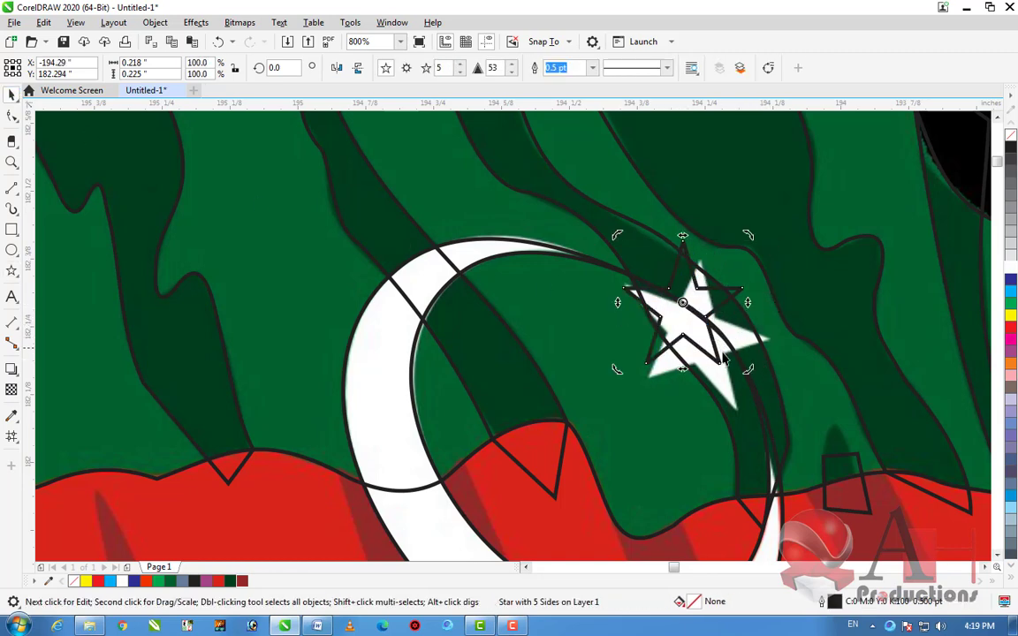
drag(755, 377, 733, 393)
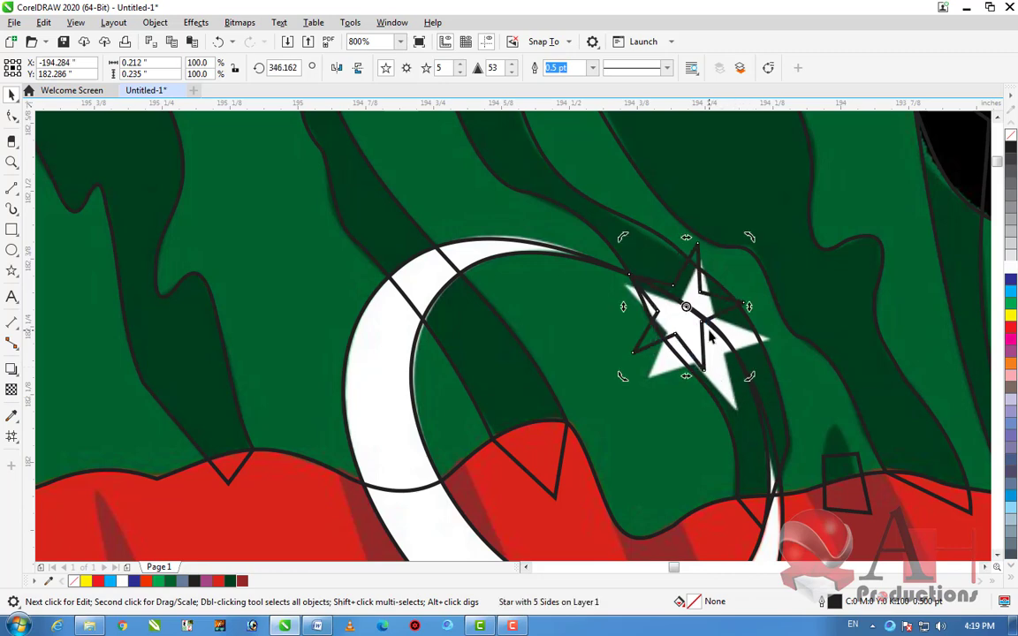
Rotate the star to about 347.7 degrees and enlarge it to about 0.283 by 0.277 inches over the reference star
click(704, 320)
click(705, 321)
click(723, 331)
drag(723, 331, 765, 325)
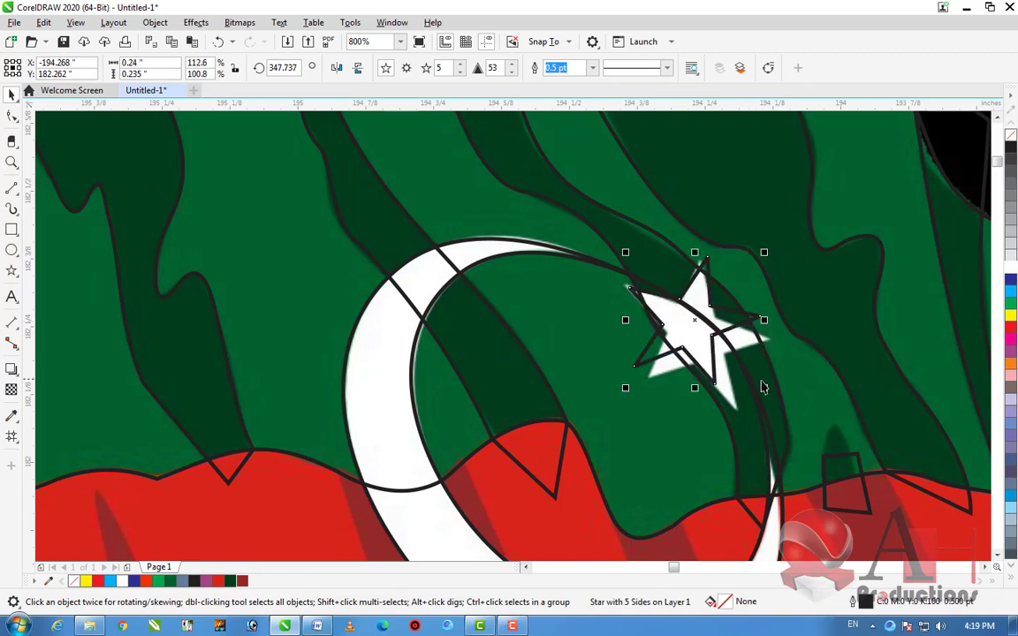
drag(765, 389, 787, 411)
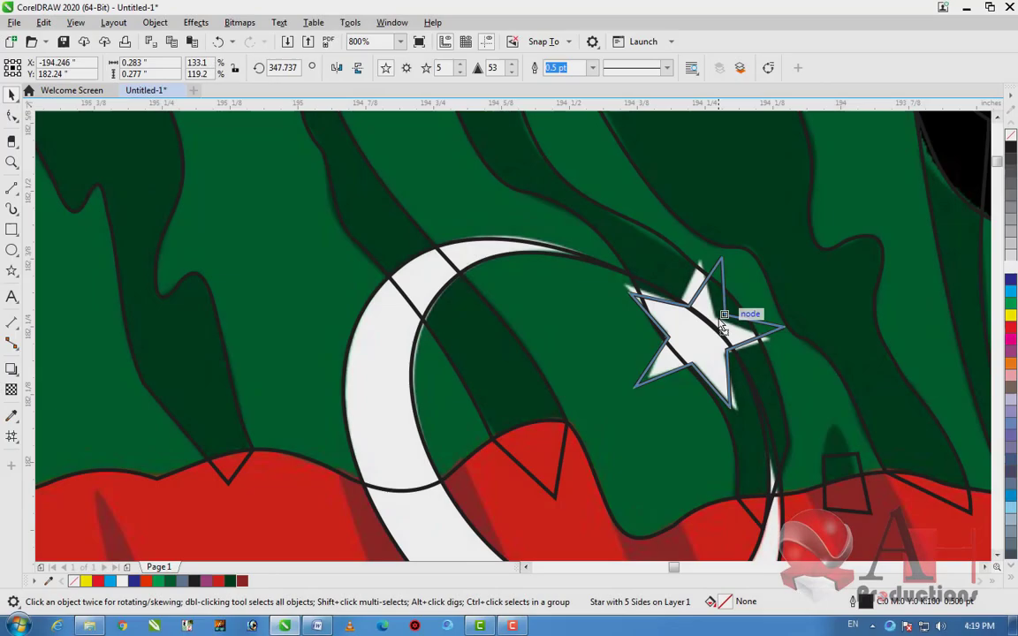
drag(745, 311, 722, 318)
Try to reshape the star by moving its inner nodes toward the reference star's contour
click(13, 114)
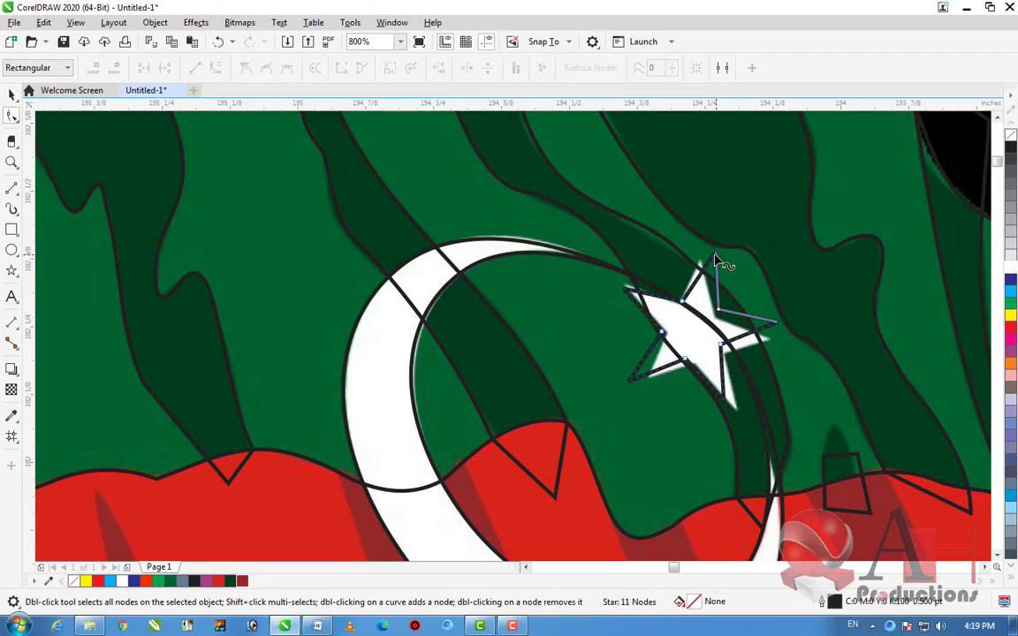
click(688, 304)
click(689, 303)
click(689, 305)
mouse_move(663, 336)
mouse_down()
mouse_move(691, 304)
mouse_move(652, 334)
mouse_up()
key(space)
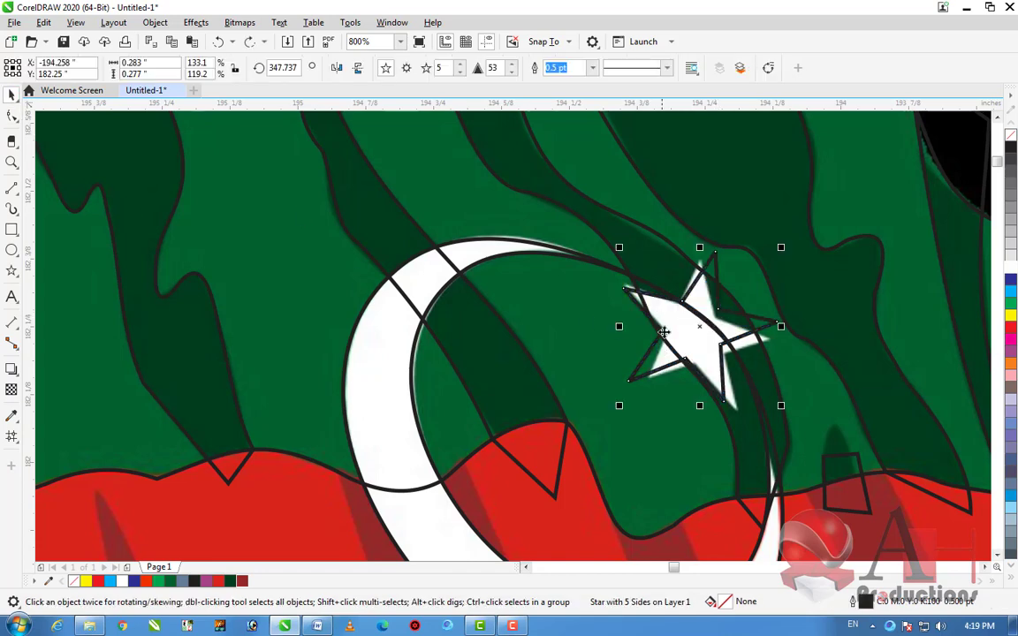
Move the star away from the reference image into the blank area above the recreated flag
scroll(760, 341, down, 3)
key(Escape)
drag(773, 341, 473, 221)
scroll(472, 221, up, 3)
key(F10)
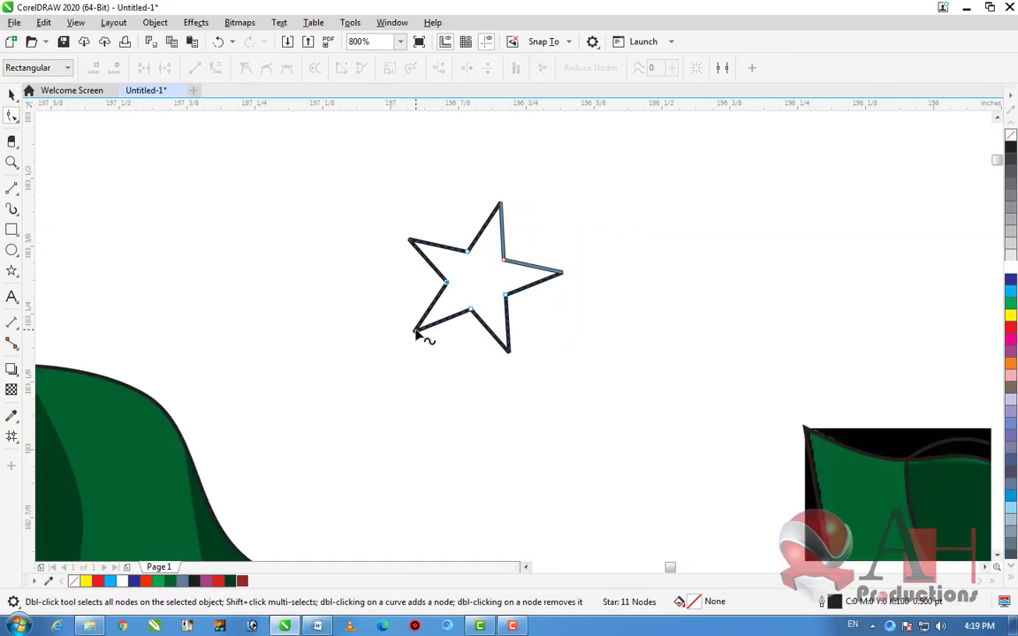
Try converting the star to curves and pulling one lower inner node outward, and undo both changes
click(471, 309)
key(ctrl+q)
drag(473, 311, 469, 361)
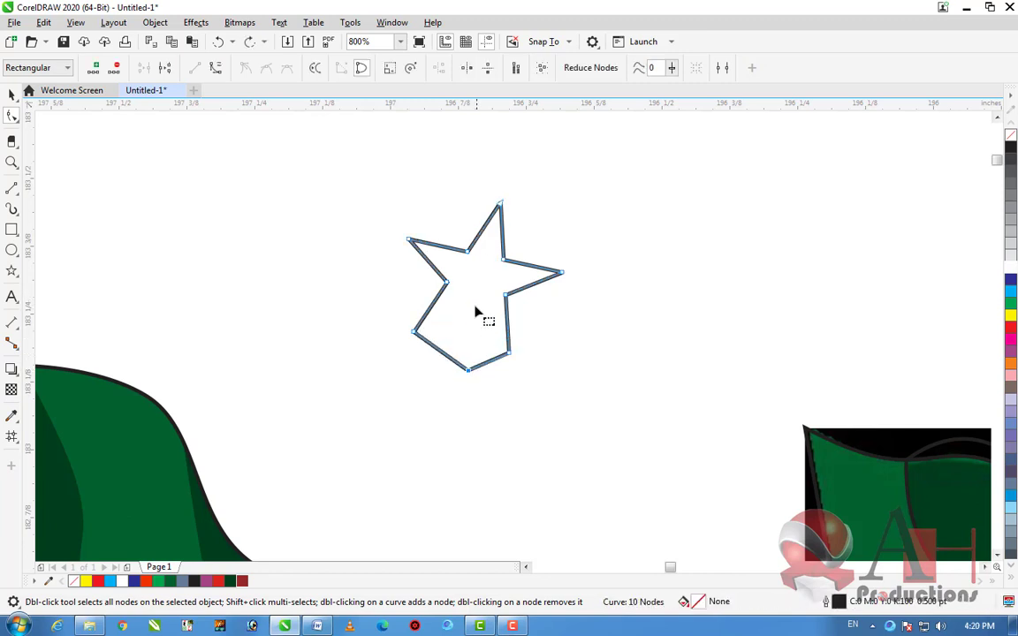
key(ctrl+z)
key(ctrl+z)
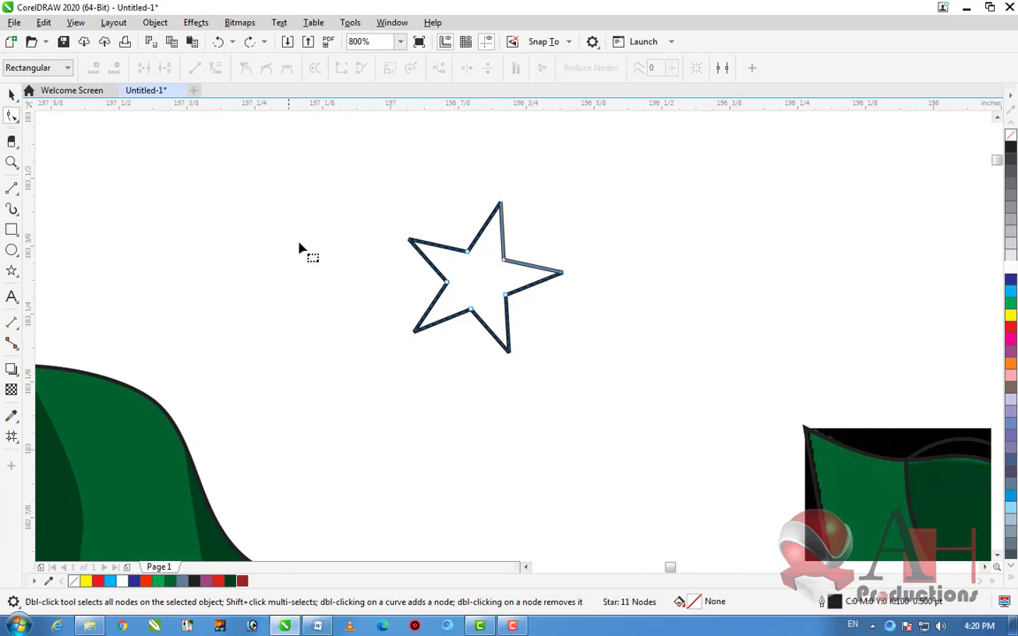
Try higher point counts on the star and return it to six points
click(16, 277)
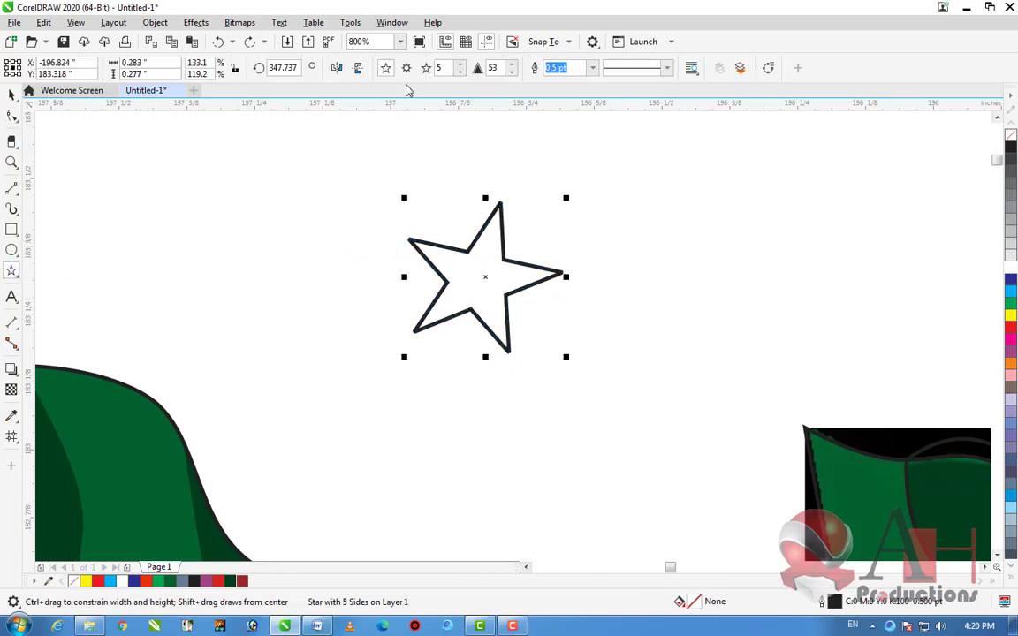
click(462, 64)
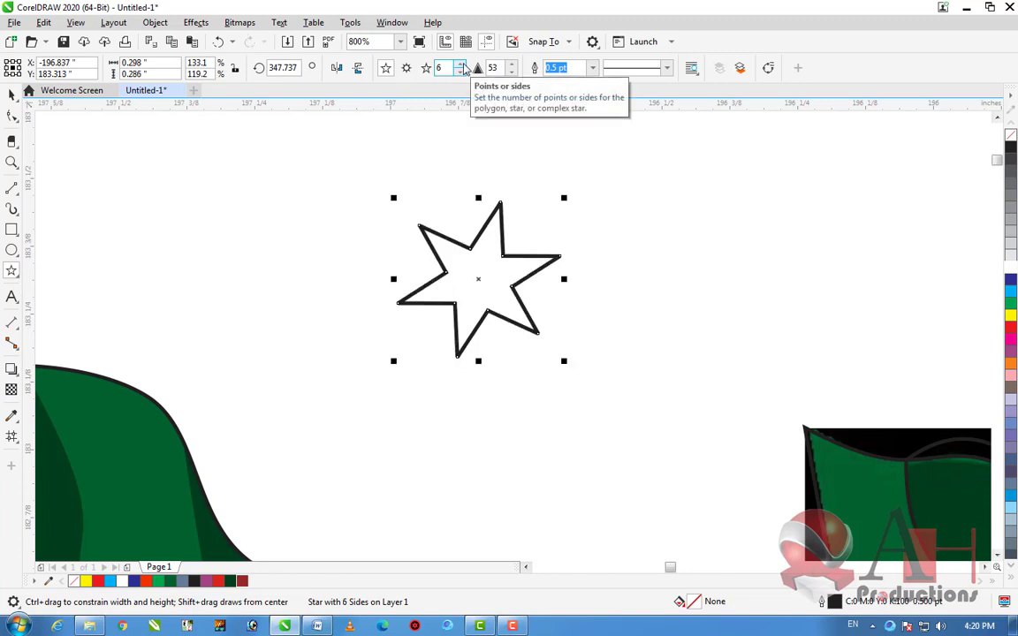
click(461, 64)
click(461, 65)
click(462, 64)
click(461, 64)
click(461, 64)
click(461, 65)
click(461, 65)
click(460, 72)
click(461, 73)
click(461, 72)
click(461, 72)
click(461, 72)
click(460, 72)
click(460, 73)
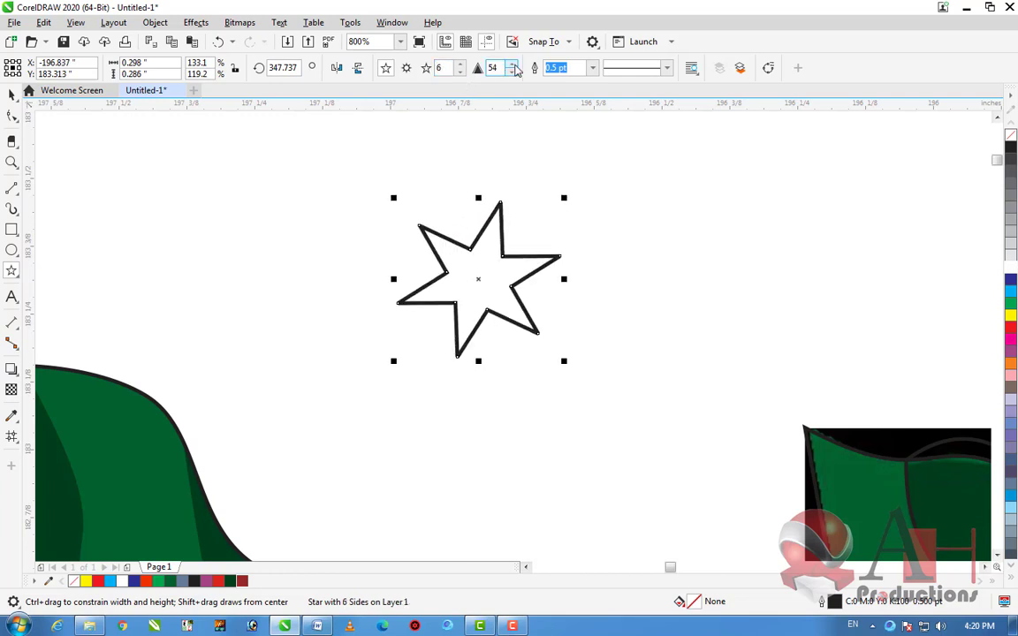
Try various sharpness values on the star, settle on 49, and set it to five points
click(515, 70)
click(515, 70)
click(515, 70)
click(516, 70)
click(515, 70)
click(515, 70)
click(514, 71)
click(513, 72)
click(511, 73)
click(510, 73)
click(511, 73)
click(511, 74)
click(510, 74)
click(510, 75)
click(510, 74)
click(510, 74)
click(511, 74)
click(460, 75)
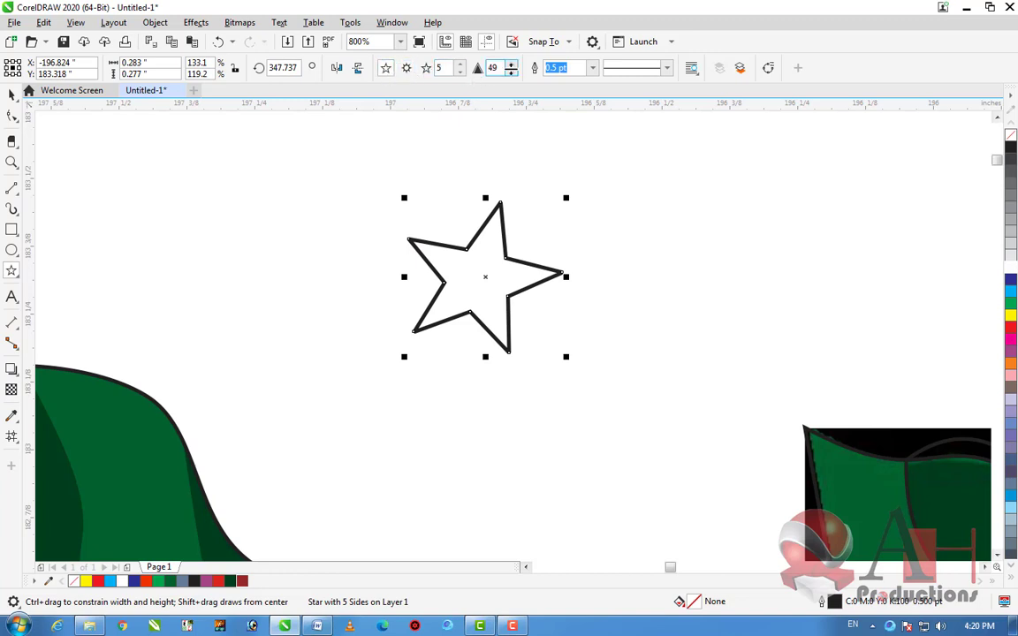
Move the star inside the crescent on the recreated flag, fill it with white and remove its outline
scroll(499, 265, down, 3)
key(Escape)
click(13, 93)
scroll(480, 370, up, 1)
drag(523, 201, 349, 319)
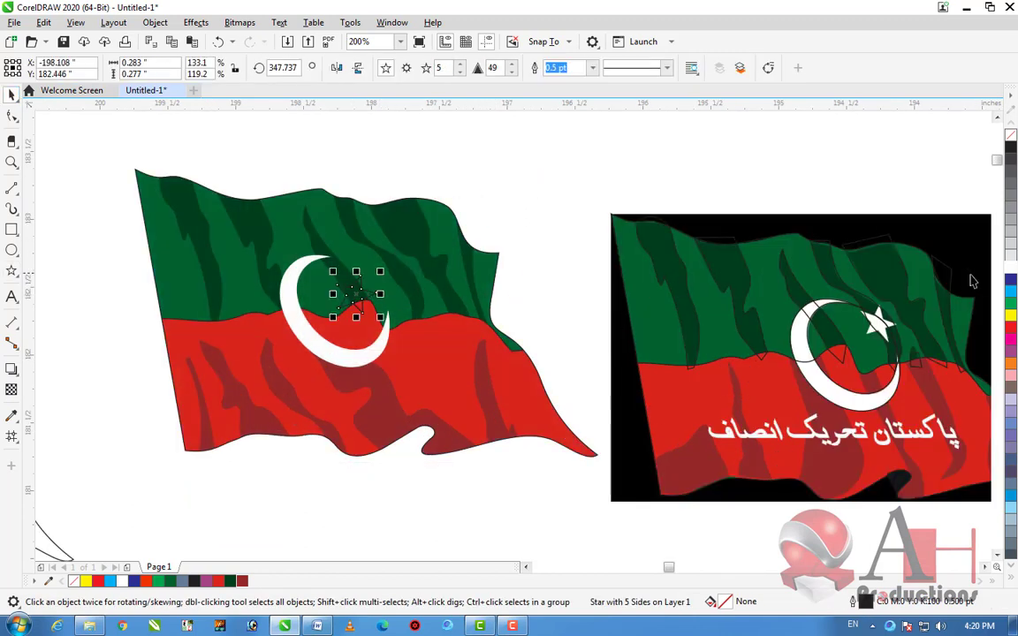
click(1010, 260)
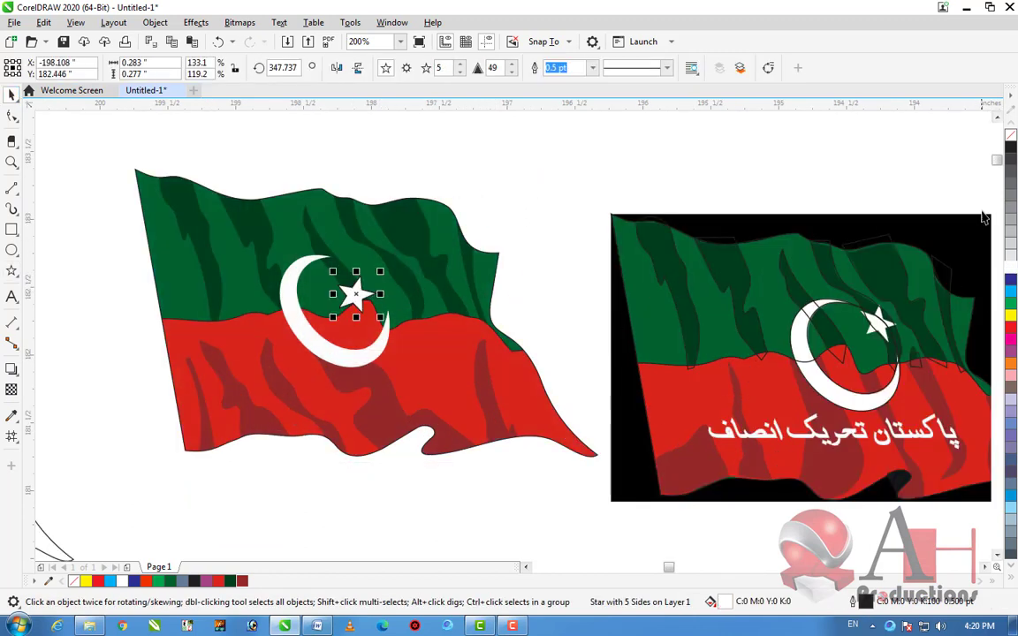
right_click(1011, 136)
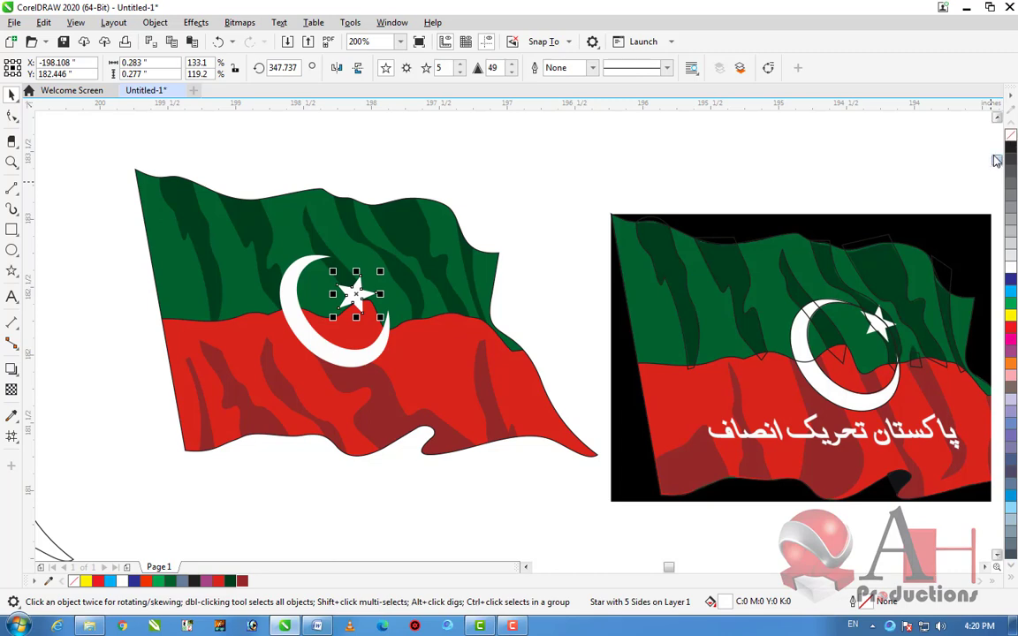
click(516, 226)
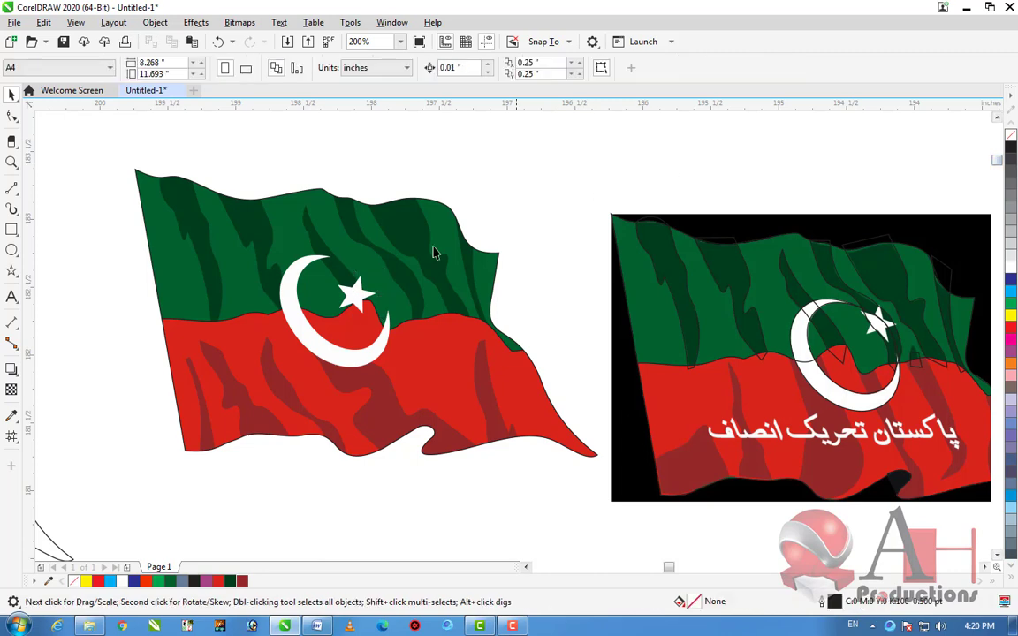
Enlarge the white star to about 0.308 by 0.301 inches within the crescent
scroll(318, 313, up, 1)
click(392, 289)
drag(442, 320, 405, 291)
scroll(493, 266, down, 1)
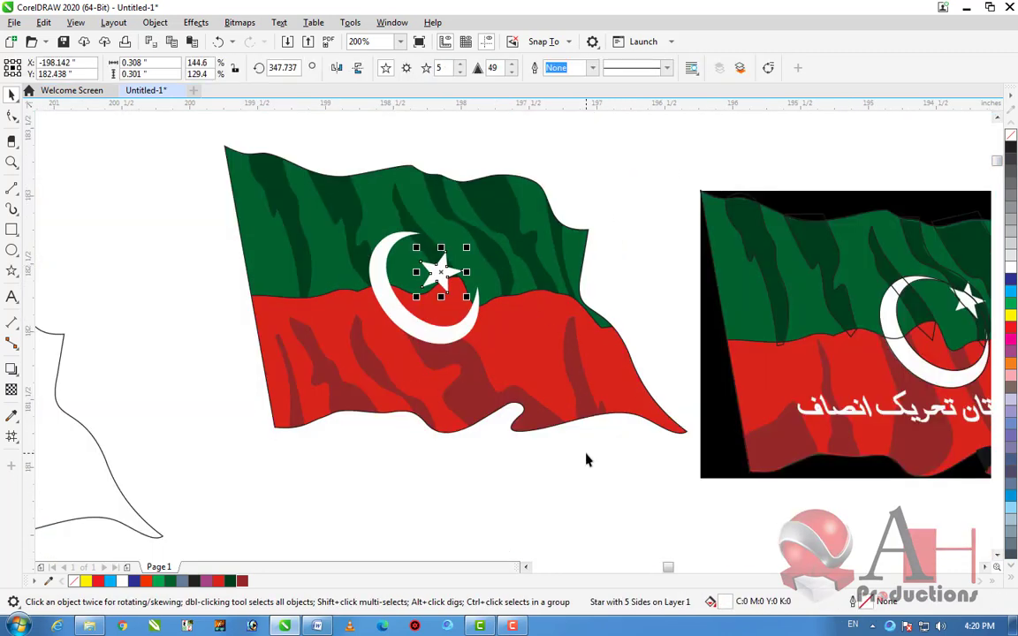
click(542, 445)
scroll(375, 296, down, 1)
scroll(329, 302, up, 1)
scroll(647, 352, down, 1)
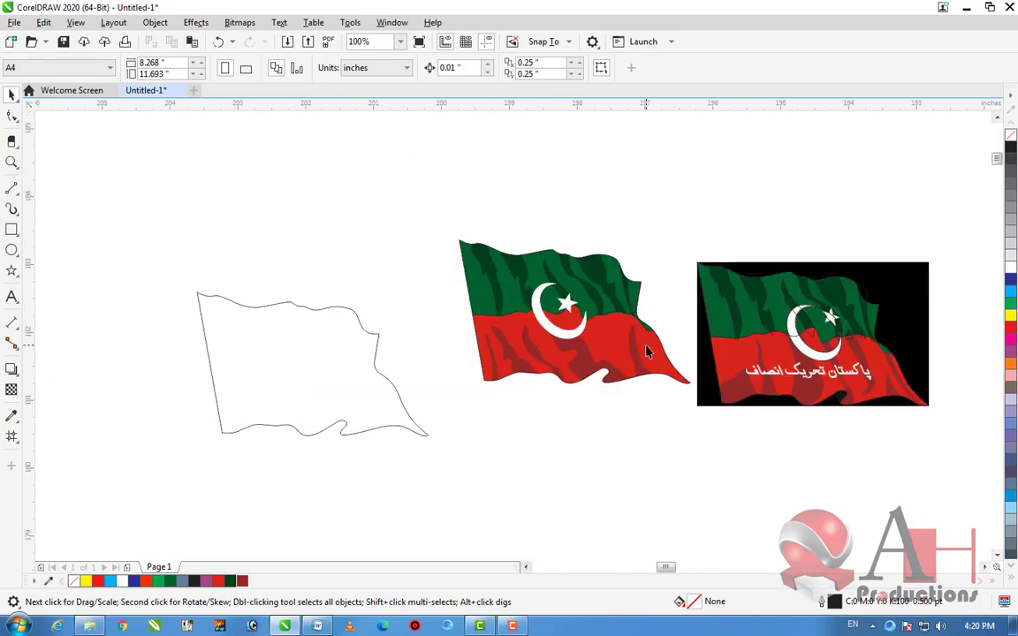
scroll(601, 334, up, 1)
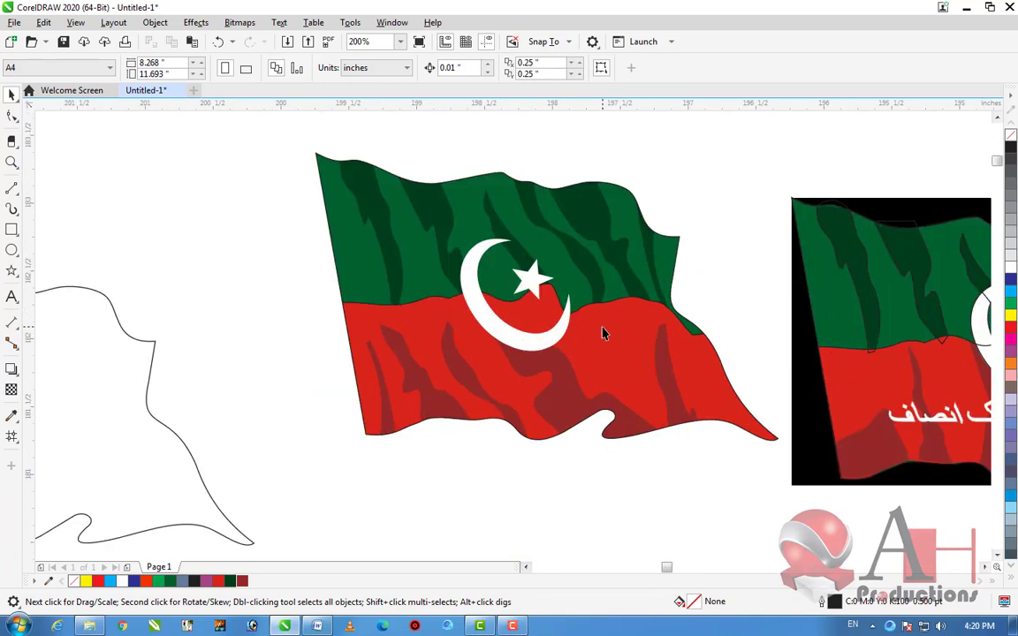
Remove the outline from the recreated flag's red PowerClip shape
key(ctrl+s)
click(699, 533)
scroll(724, 484, down, 2)
scroll(577, 394, up, 2)
click(334, 389)
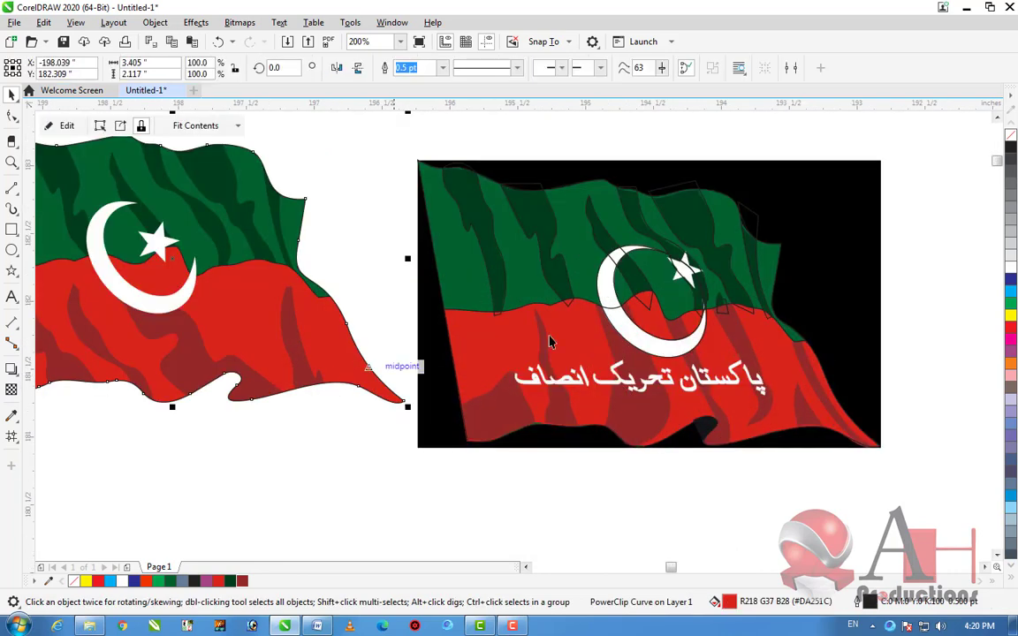
right_click(1008, 137)
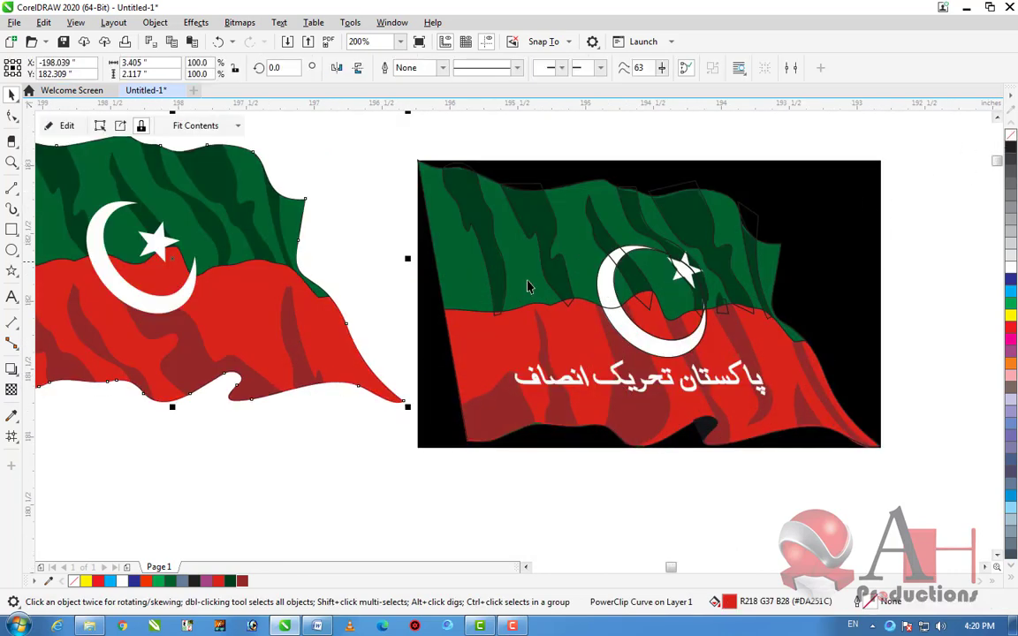
Edit the flag's PowerClip contents, remove the outline from the green area and finish editing
scroll(429, 288, down, 2)
double_click(311, 295)
scroll(311, 296, up, 2)
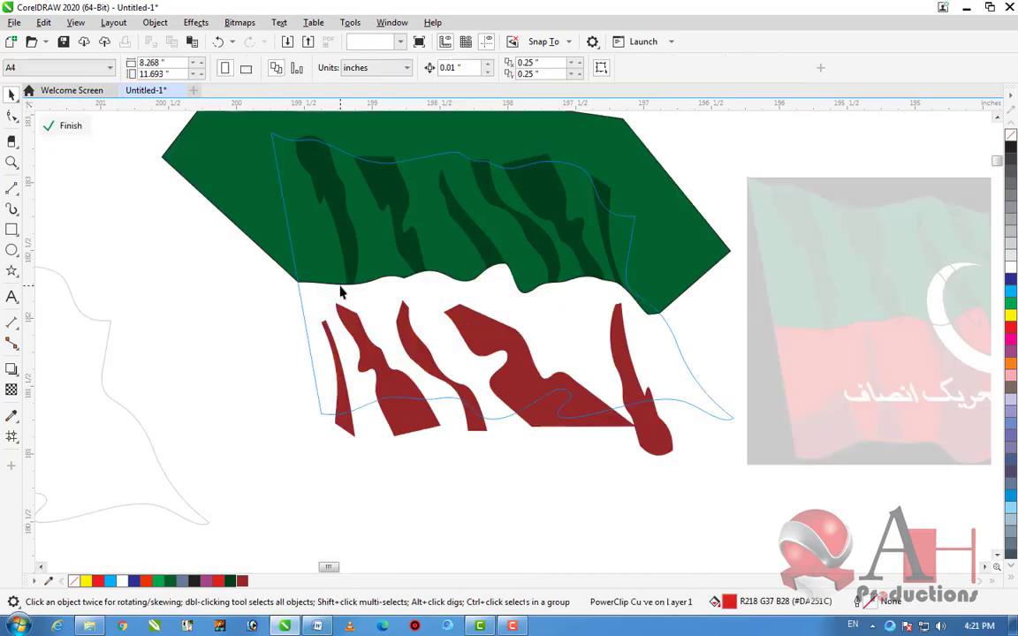
click(314, 263)
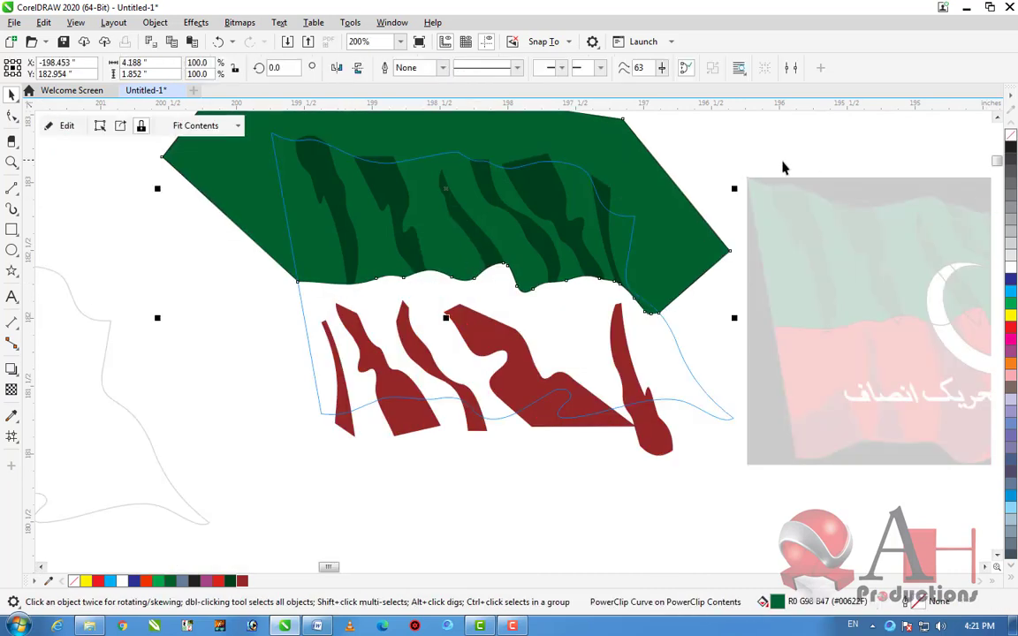
click(736, 164)
key(Escape)
scroll(542, 281, down, 1)
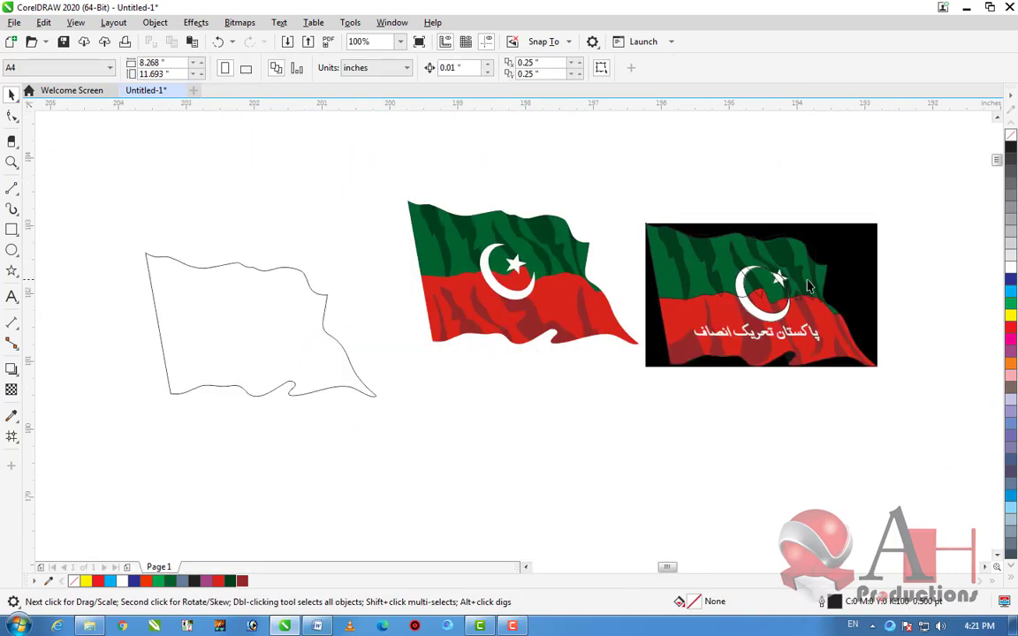
Compare the recreated vector flag with the reference image, viewing both together
scroll(806, 285, up, 1)
scroll(709, 259, down, 1)
scroll(709, 259, up, 1)
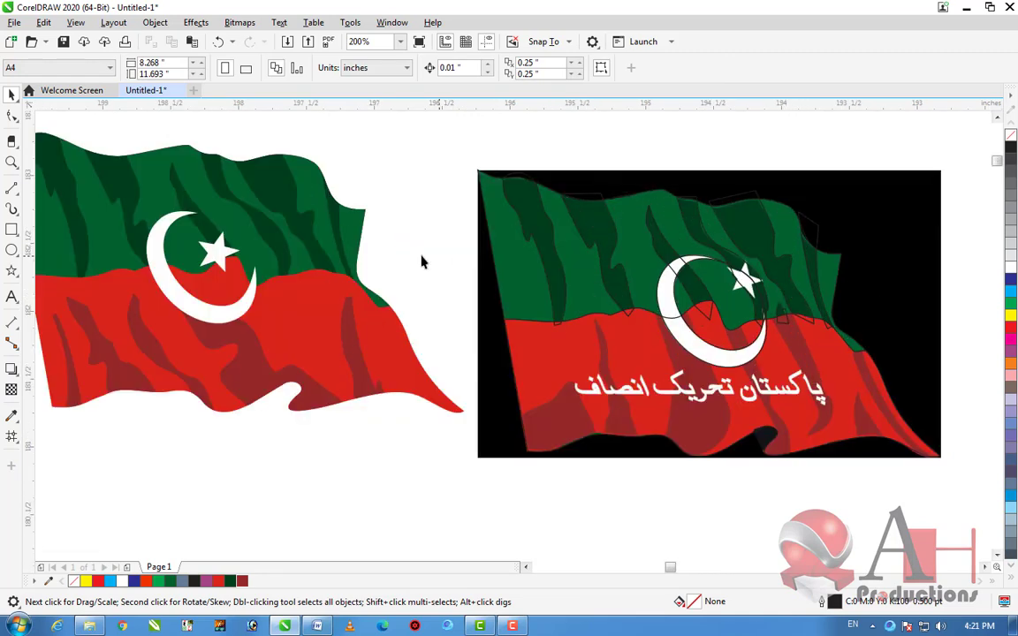
scroll(586, 269, down, 1)
drag(266, 163, 853, 412)
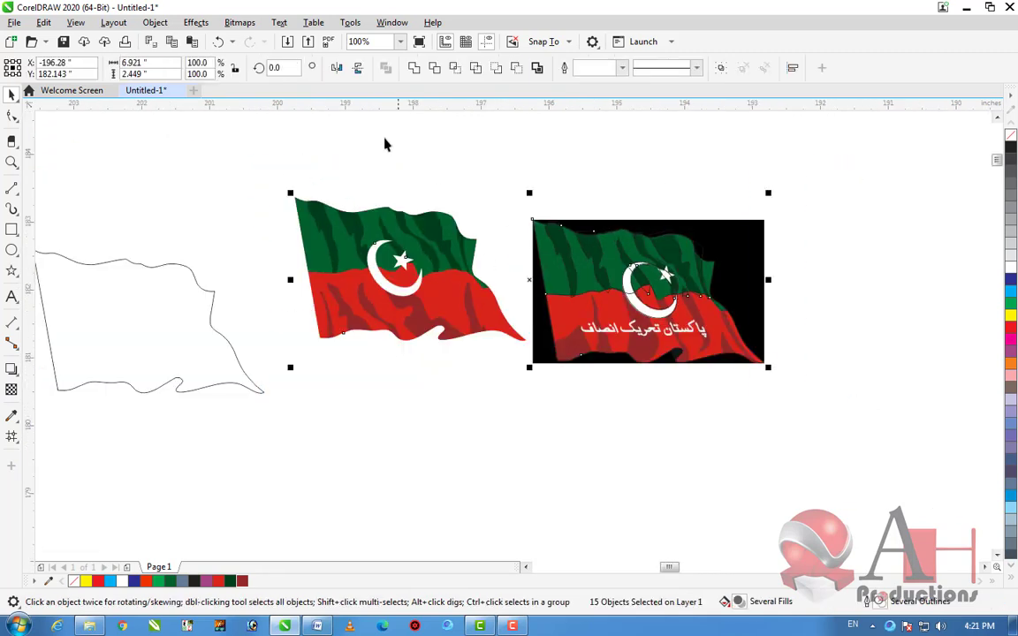
key(F4)
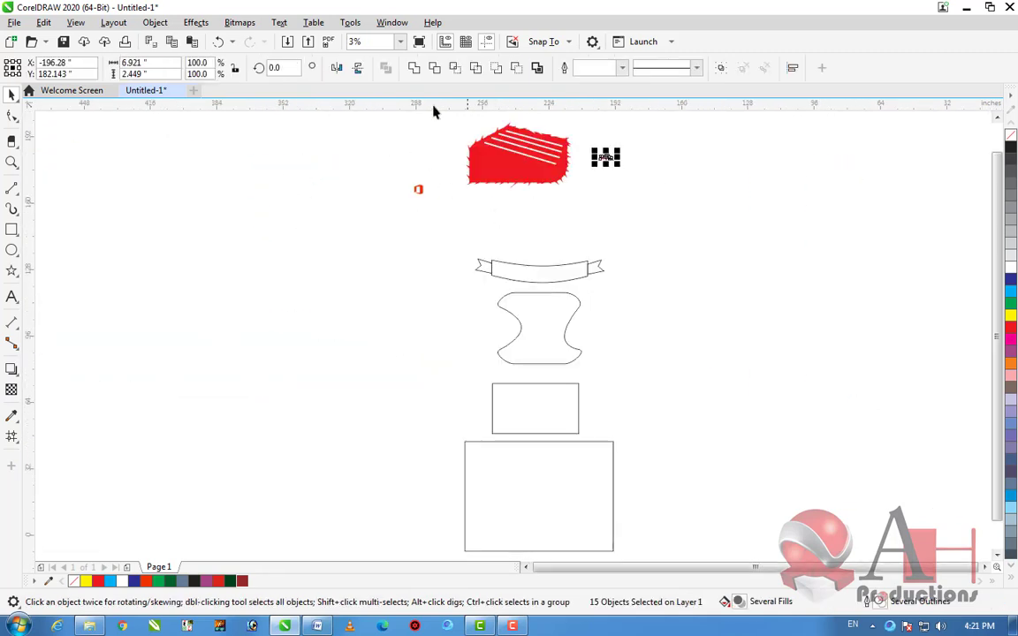
click(401, 42)
click(401, 46)
click(371, 65)
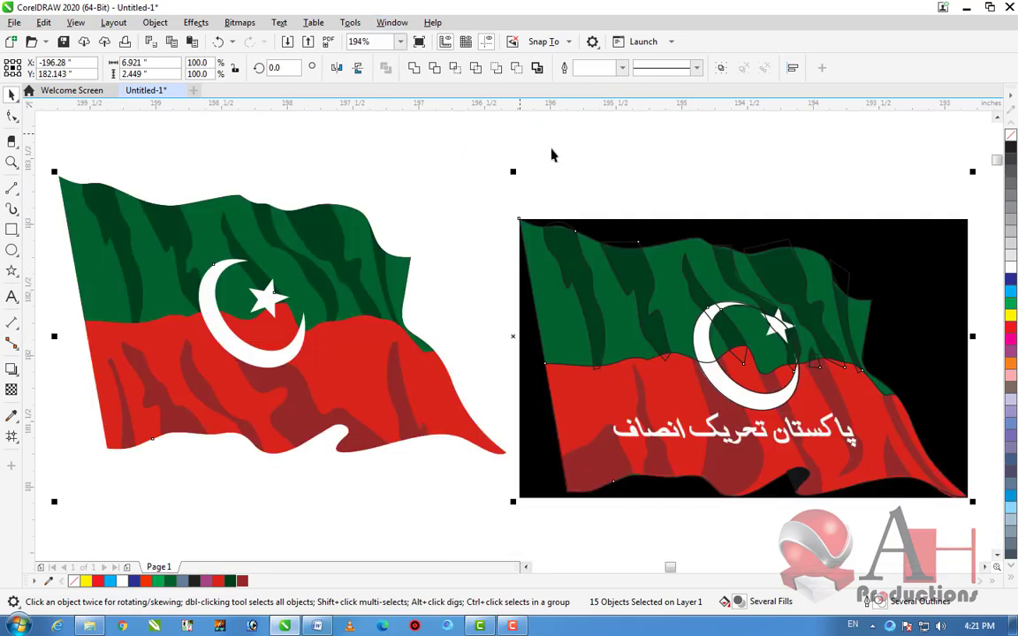
click(682, 182)
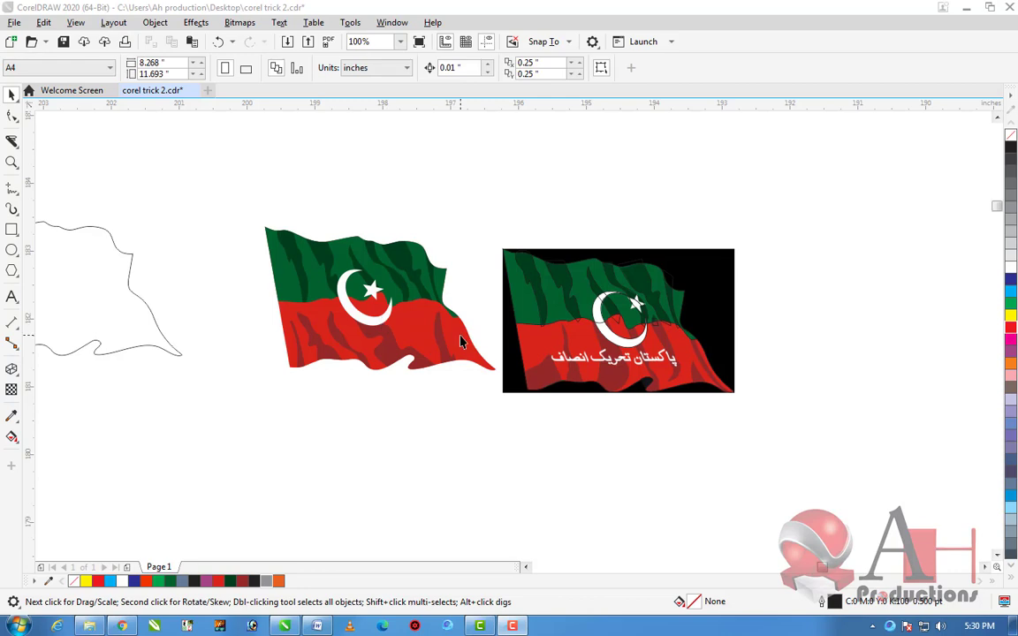
click(404, 297)
scroll(416, 310, up, 1)
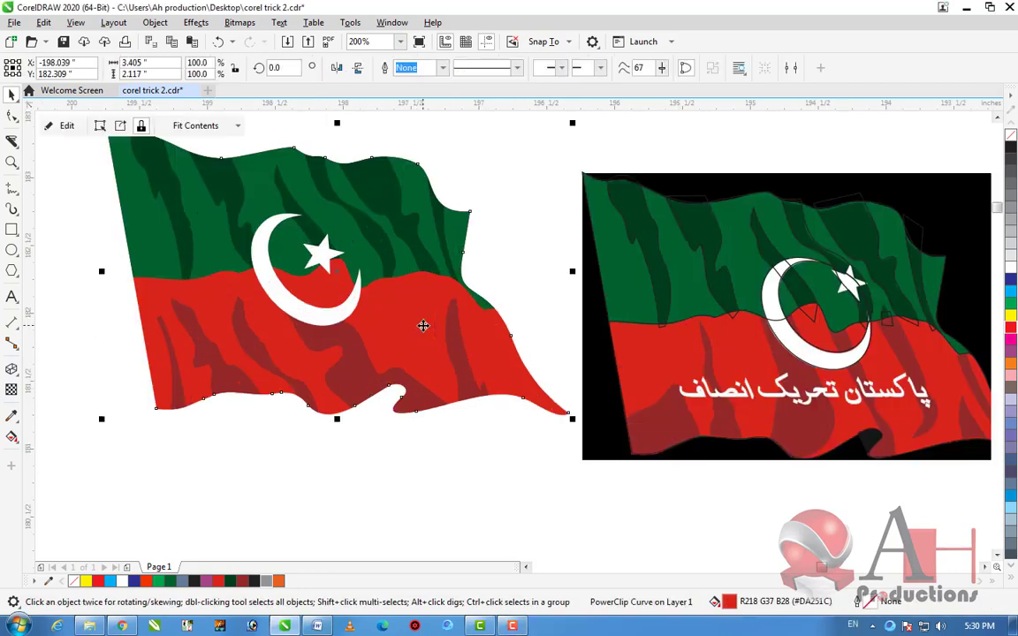
click(526, 463)
scroll(561, 440, down, 2)
scroll(491, 424, up, 2)
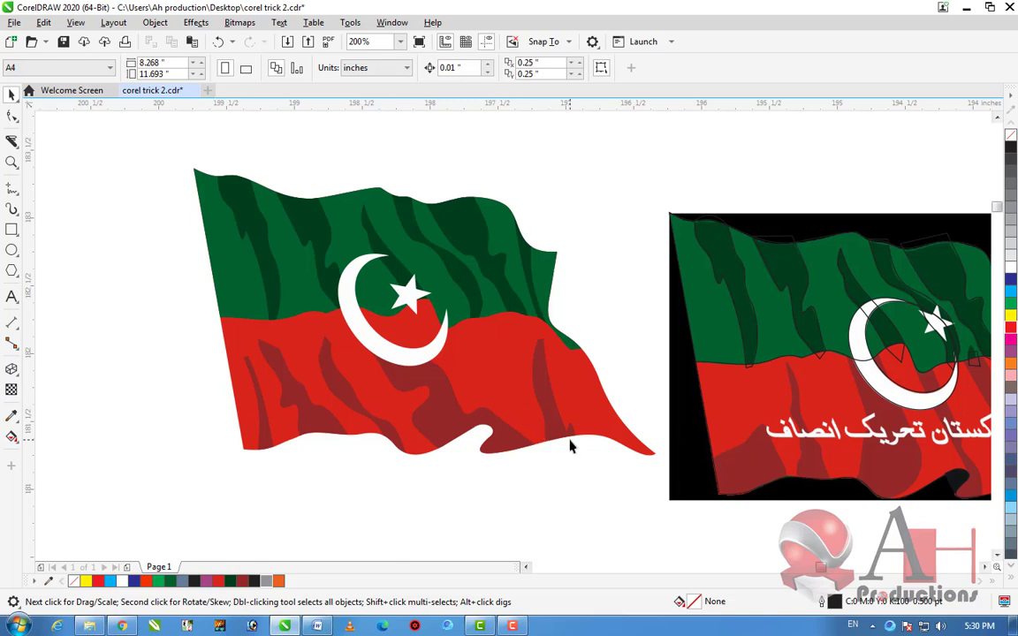
scroll(570, 424, up, 1)
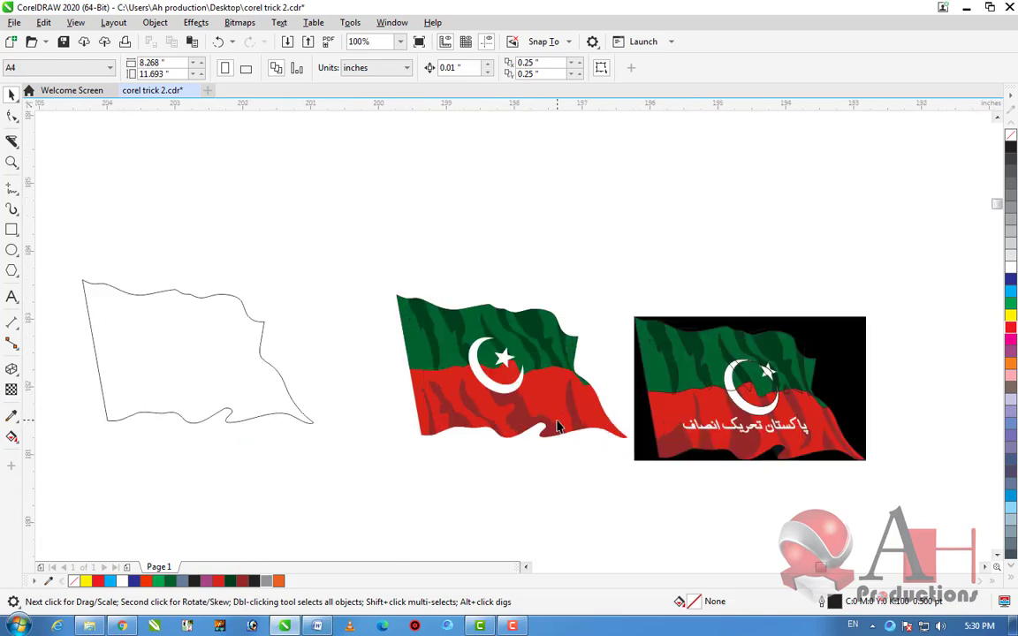
click(17, 274)
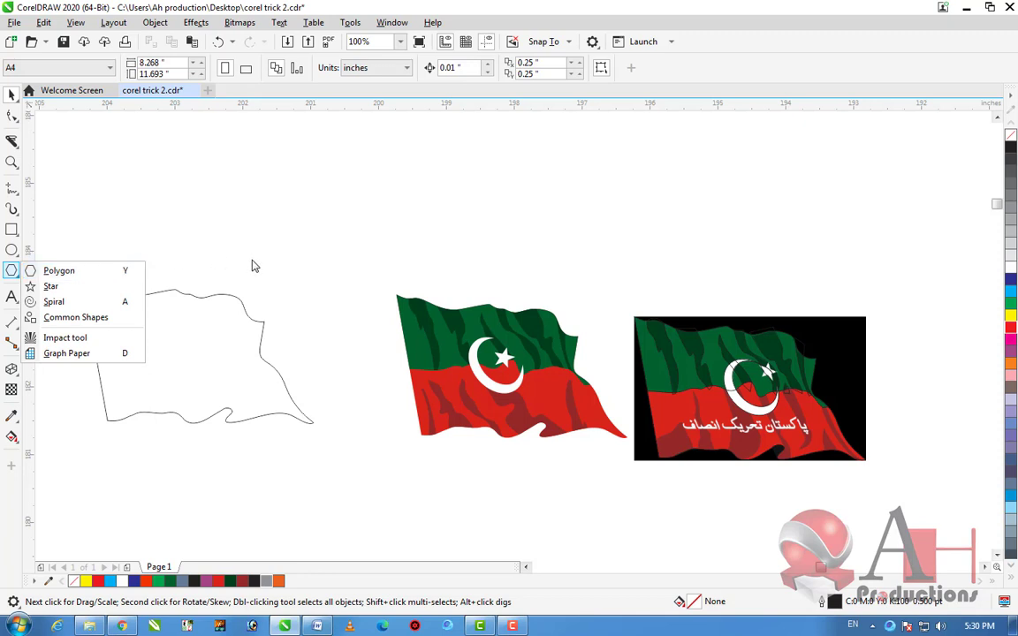
click(283, 266)
Add the artistic text "Ah production" in the empty area above the flag drawings
scroll(402, 278, down, 1)
scroll(484, 292, down, 1)
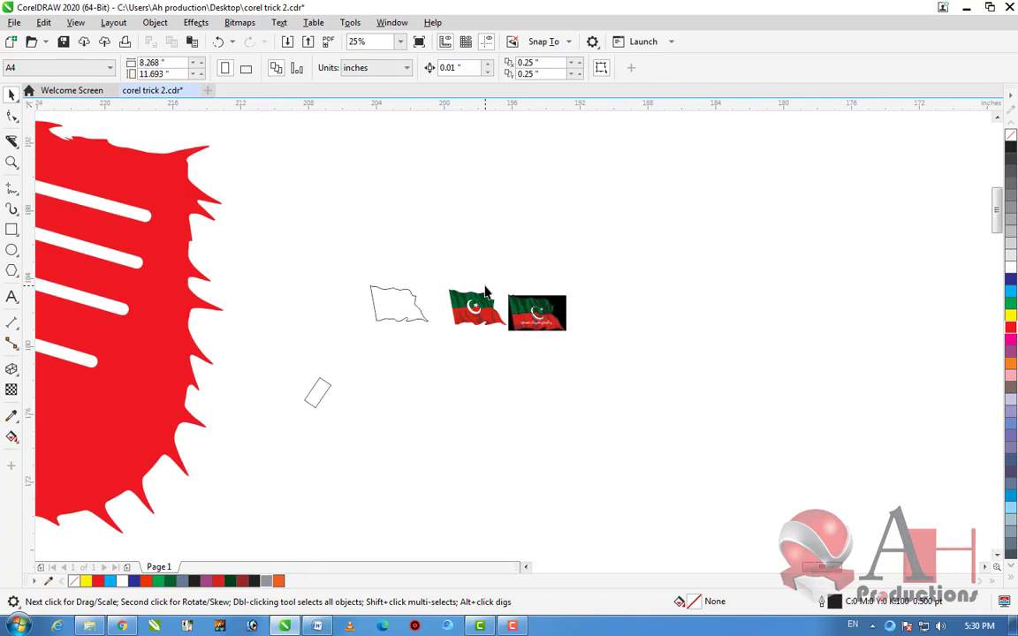
scroll(482, 293, down, 2)
scroll(468, 300, up, 2)
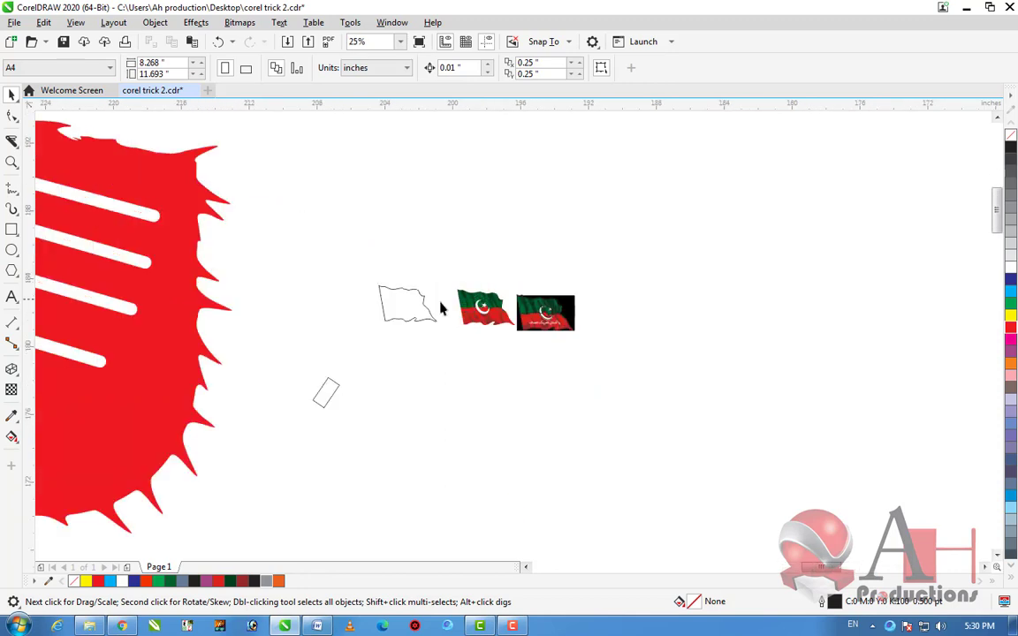
click(12, 299)
click(71, 293)
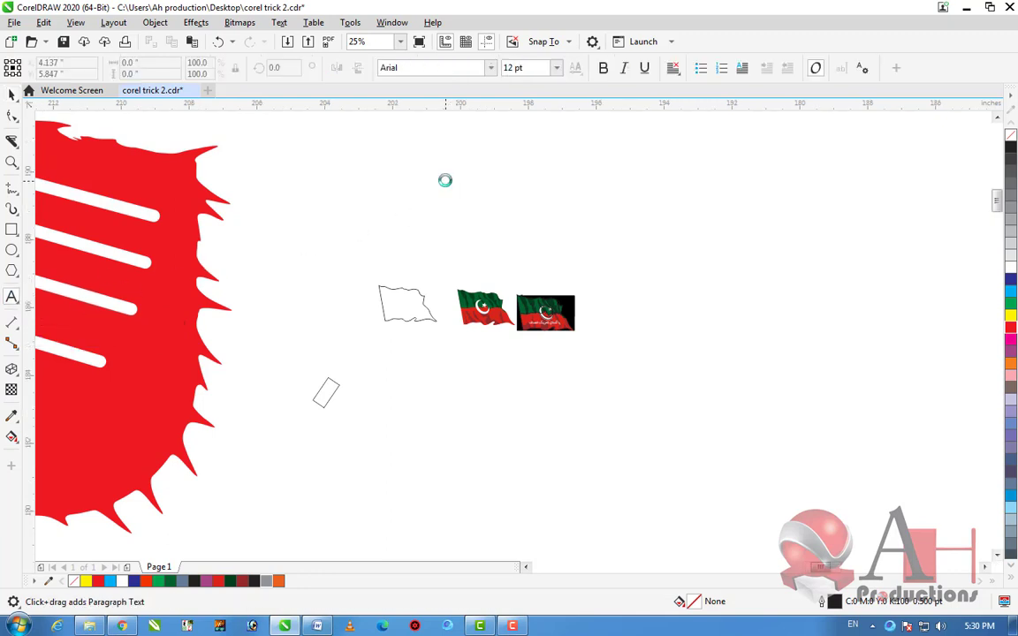
scroll(444, 180, up, 2)
scroll(405, 302, down, 1)
click(444, 306)
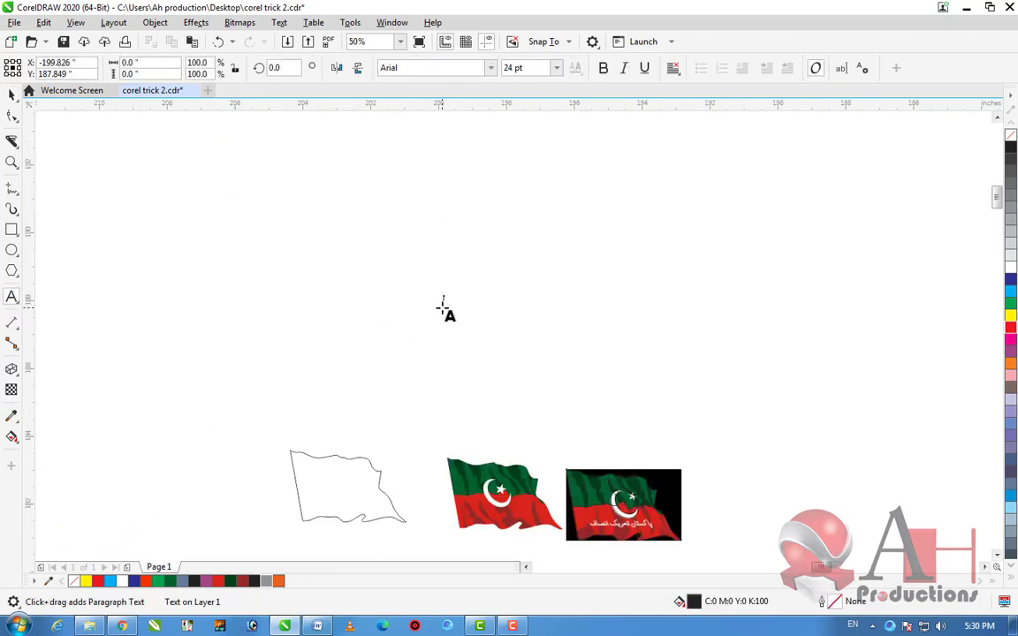
scroll(449, 302, up, 2)
scroll(455, 302, up, 2)
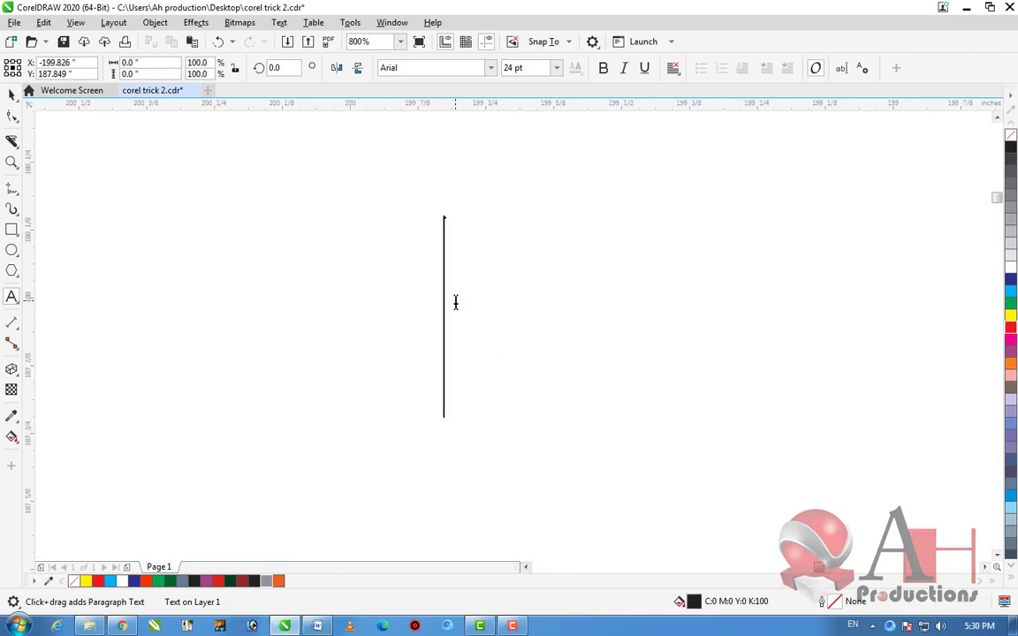
text(Ah pro)
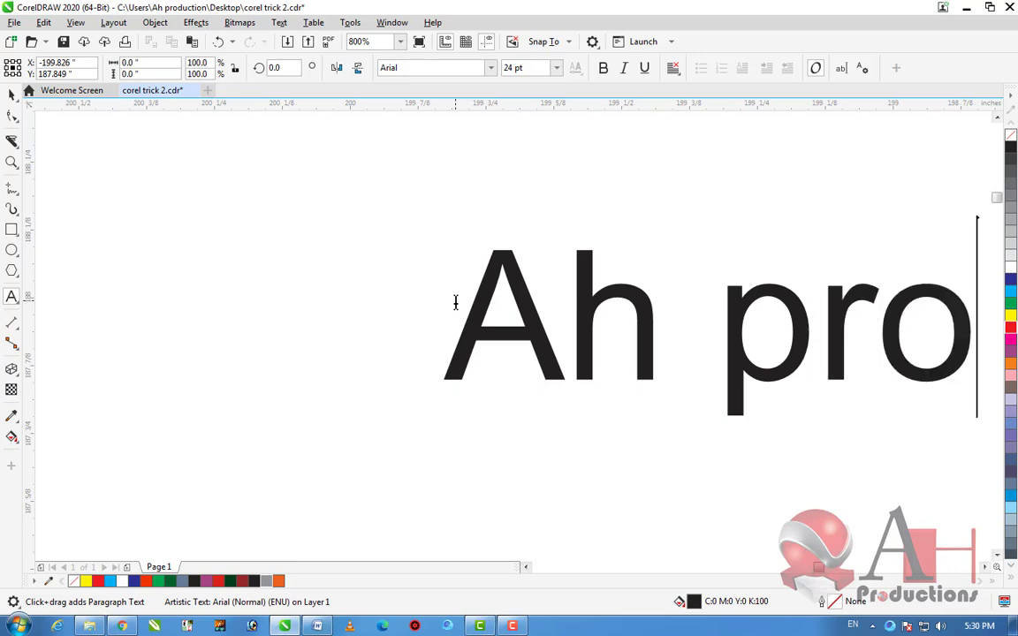
text(duction)
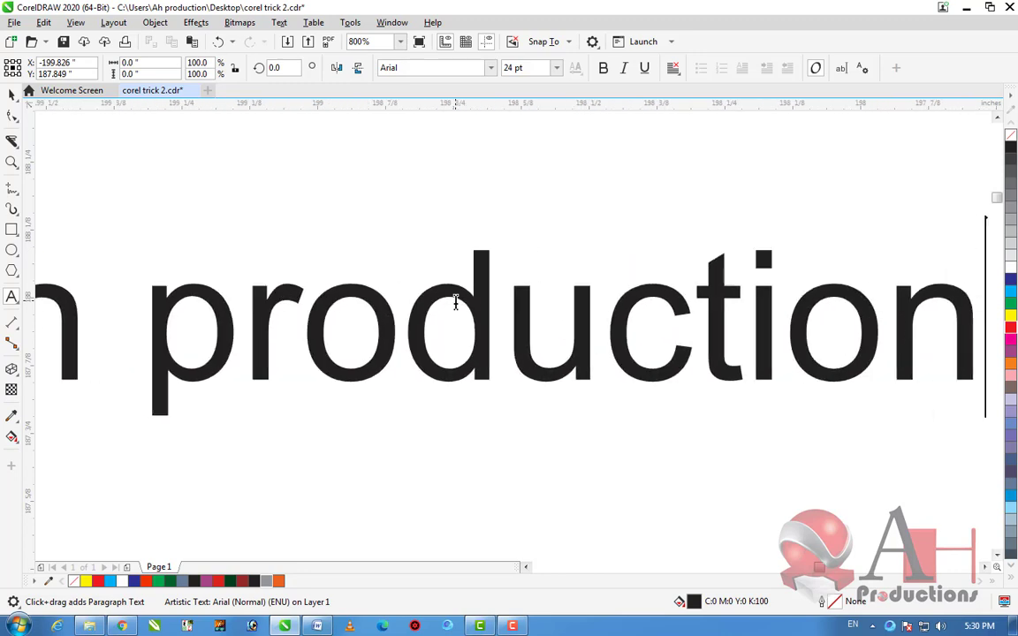
scroll(457, 297, down, 2)
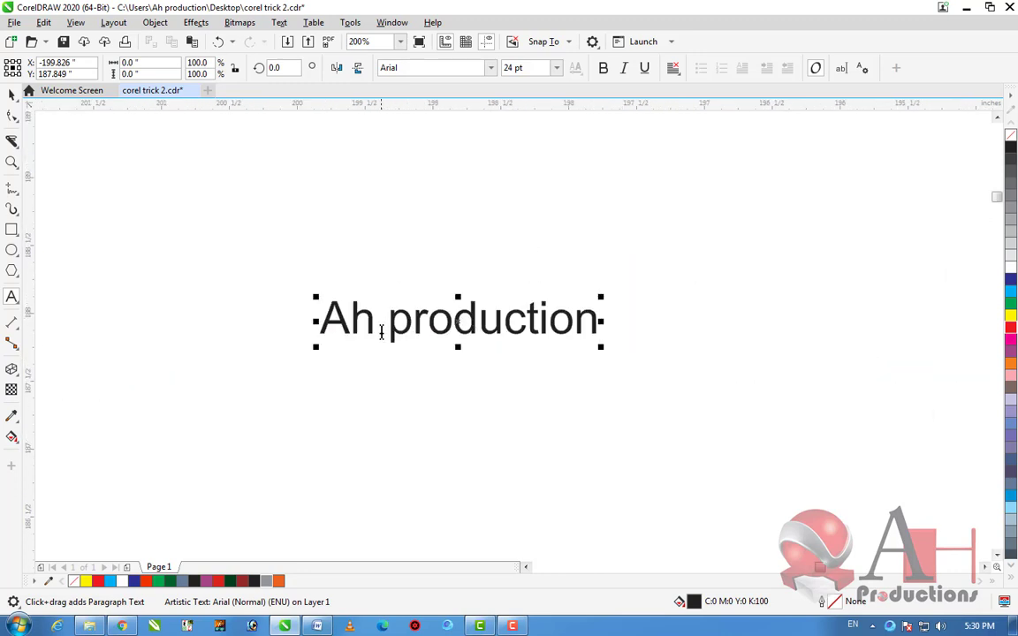
Select the whole "Ah production" text and apply sentence case, followed by lowercase
scroll(394, 321, up, 1)
click(403, 305)
drag(797, 322, 260, 318)
right_click(337, 322)
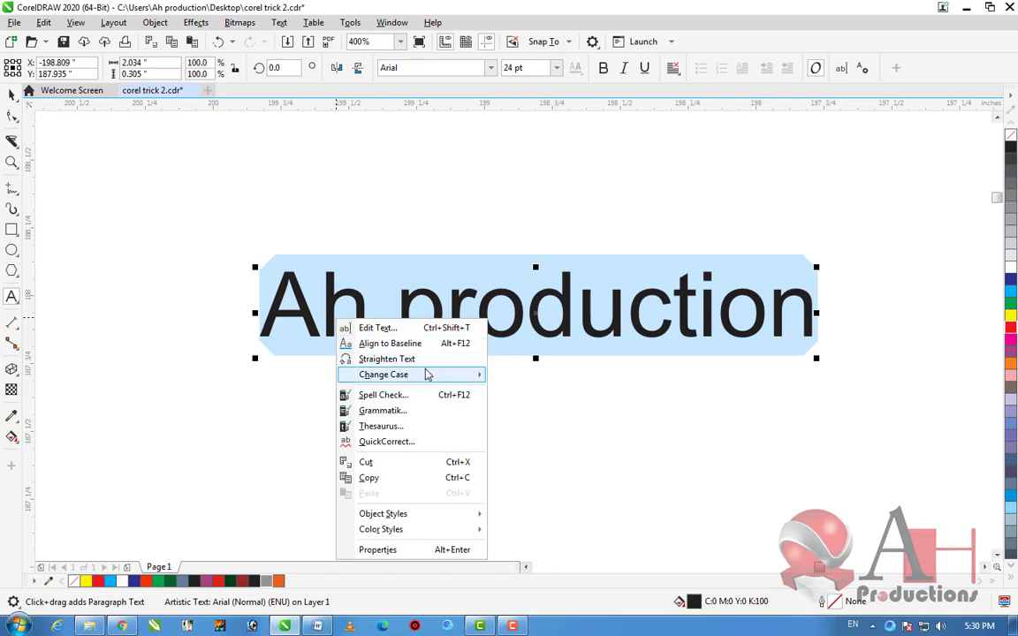
mouse_move(427, 375)
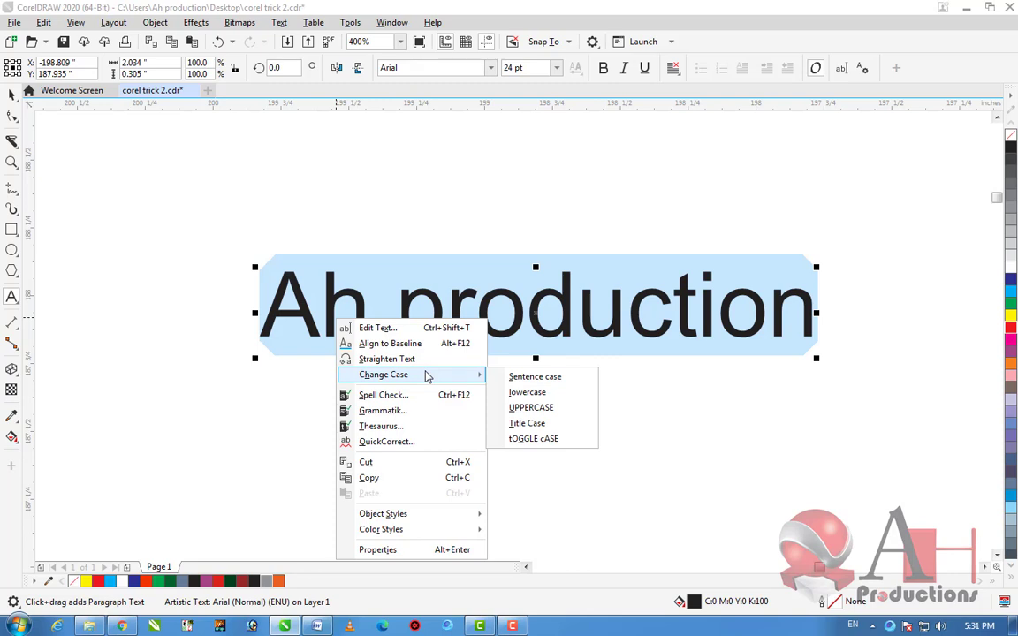
click(530, 376)
right_click(478, 332)
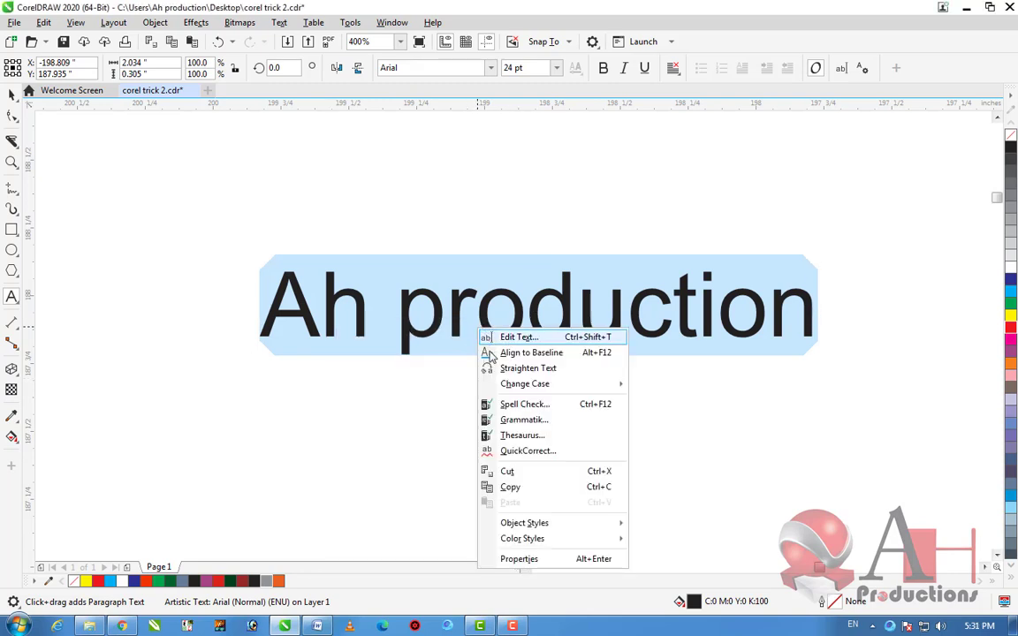
click(599, 402)
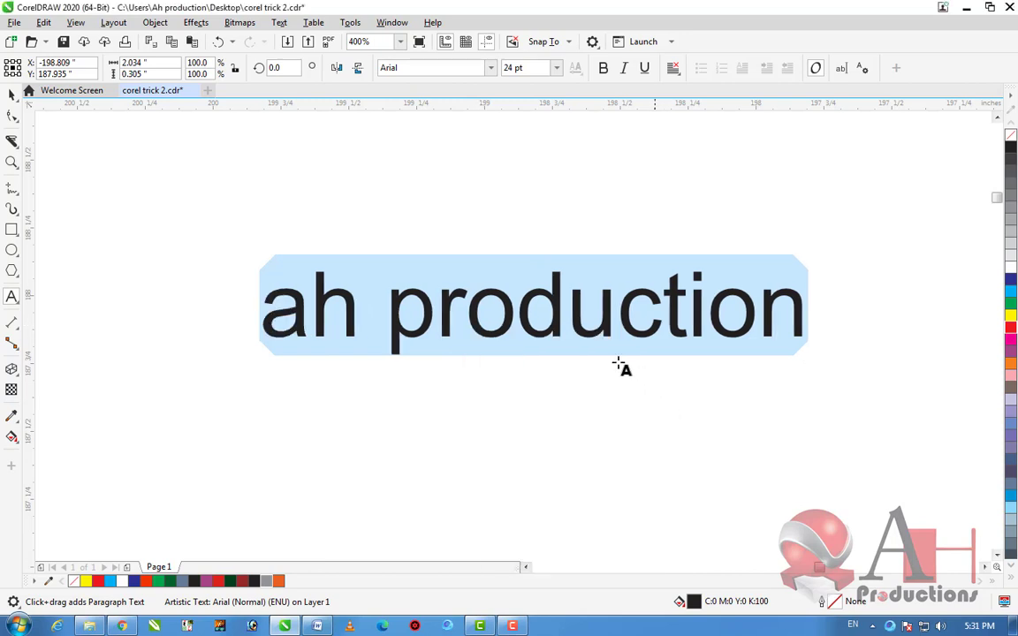
Change the case of the selected text to UPPERCASE
right_click(488, 317)
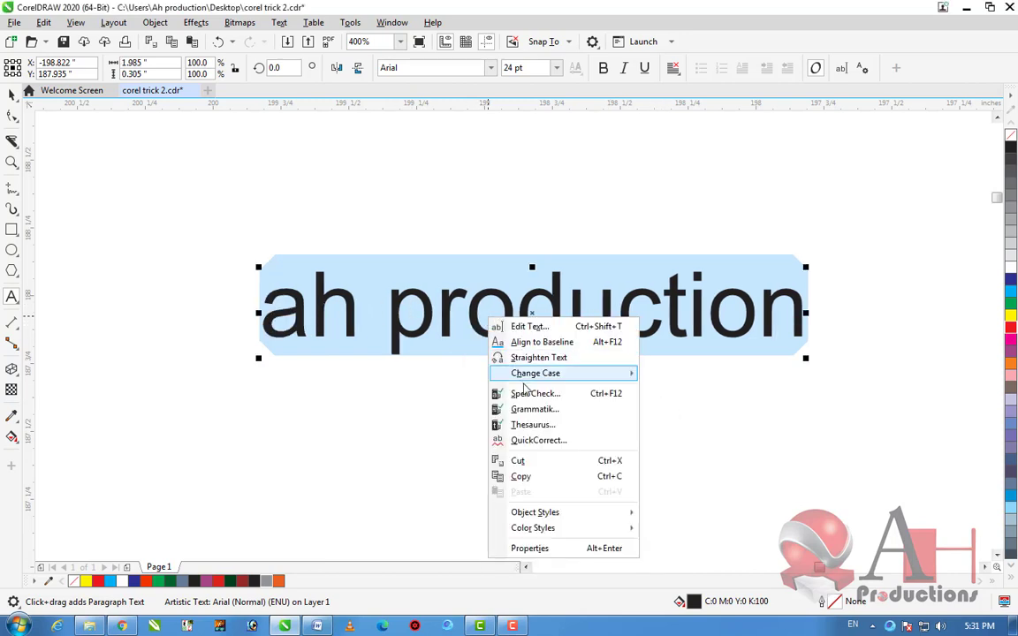
mouse_move(613, 375)
click(659, 406)
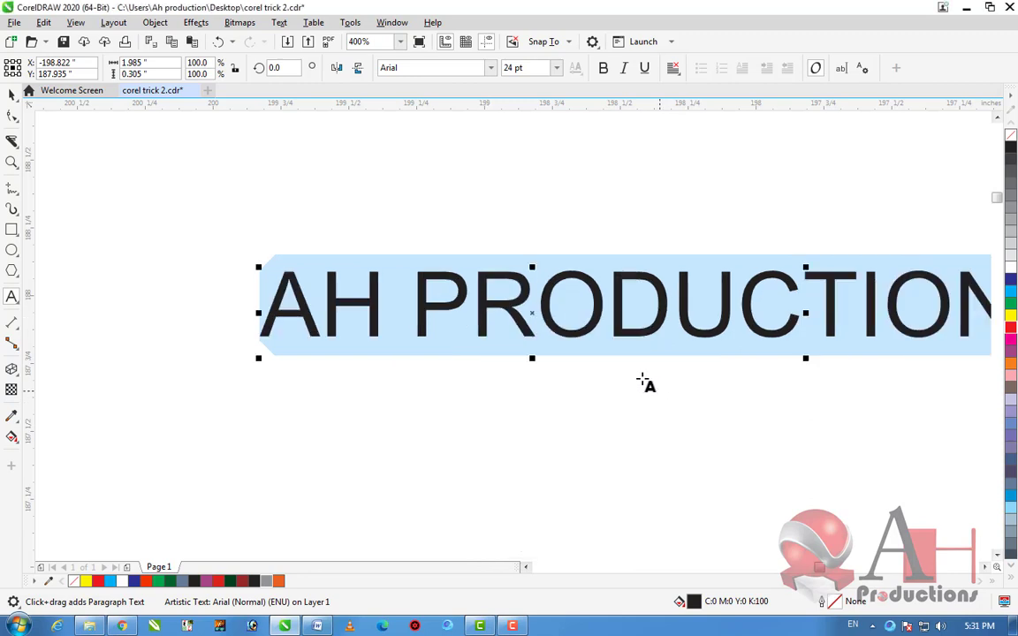
scroll(443, 291, down, 2)
scroll(496, 304, up, 2)
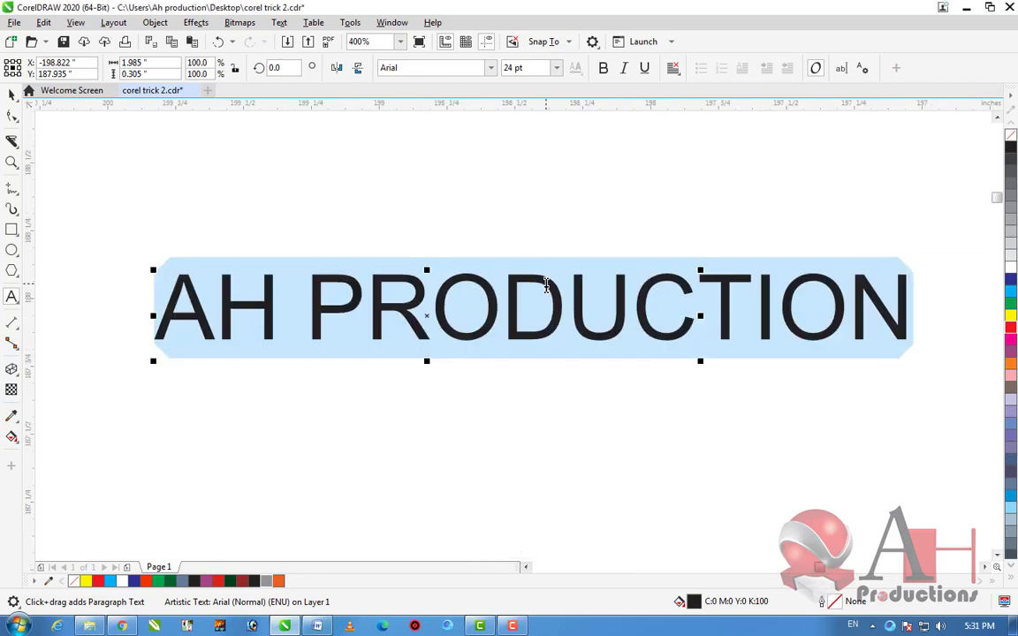
Convert the selected text to Title Case, followed by tOGGLE cASE
right_click(495, 305)
mouse_move(583, 365)
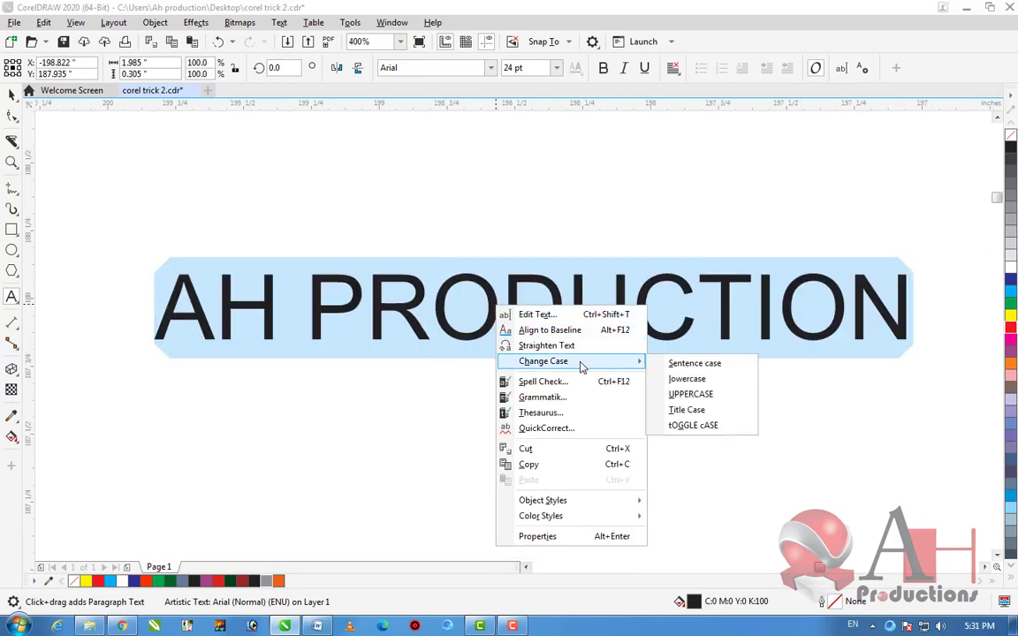
click(705, 410)
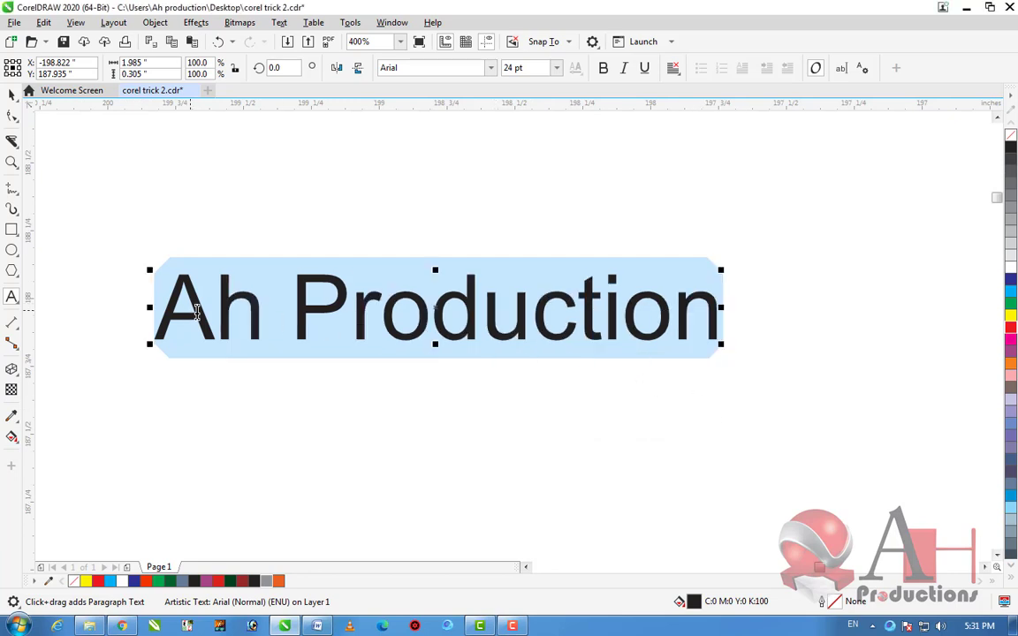
right_click(443, 310)
mouse_move(580, 365)
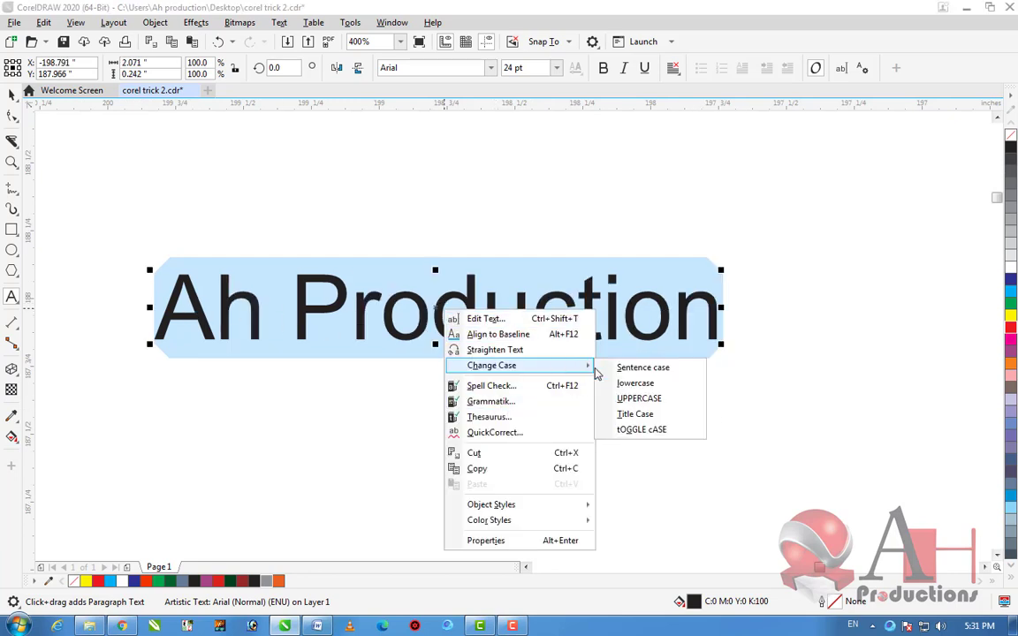
click(655, 430)
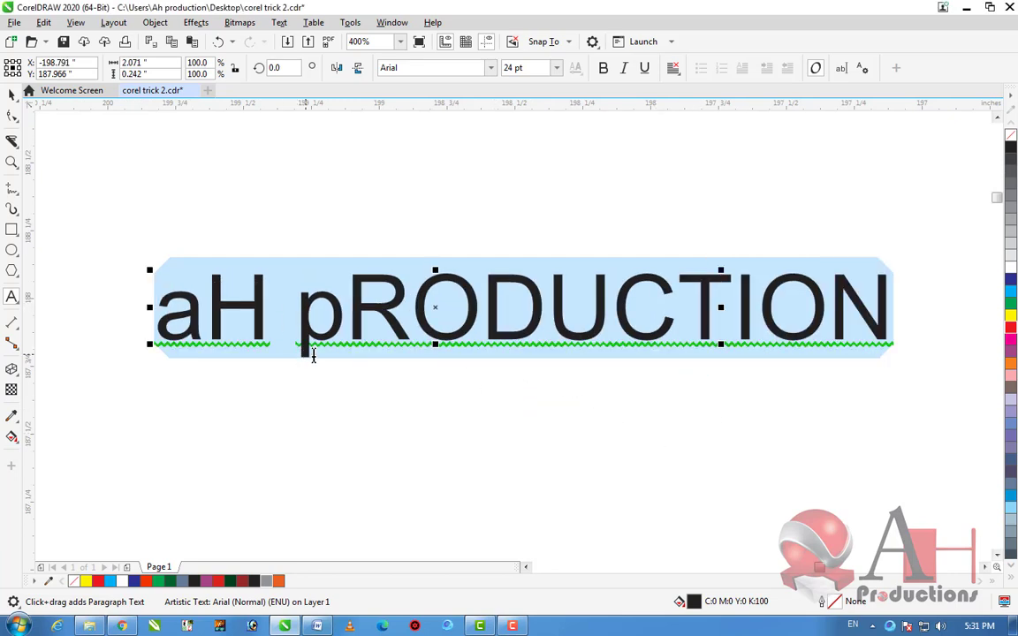
Change the selected text to Title Case so it reads "Ah Production"
right_click(331, 335)
mouse_move(422, 389)
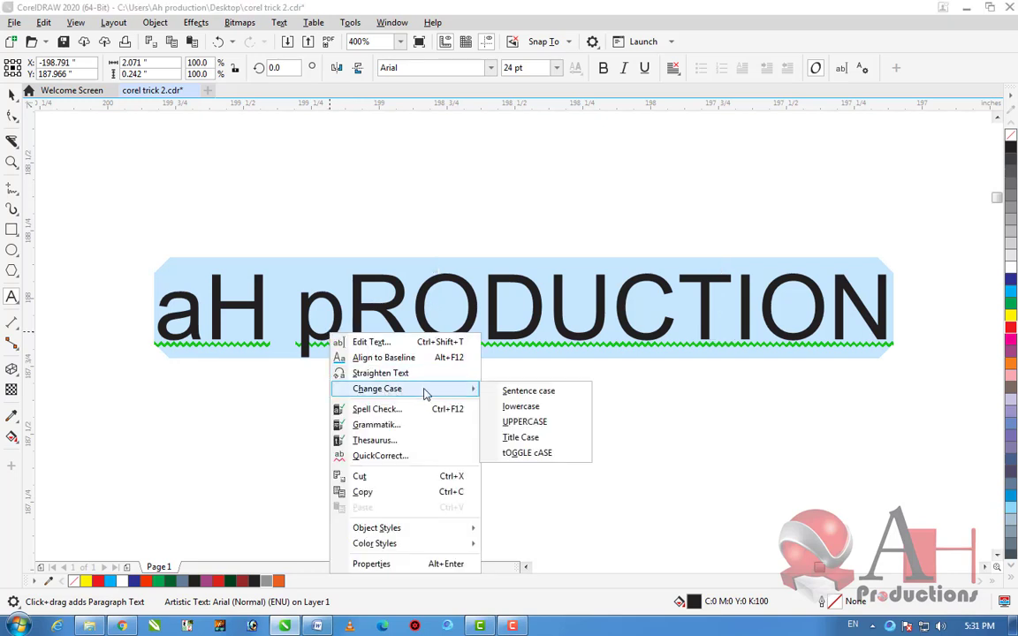
click(516, 437)
scroll(500, 335, down, 1)
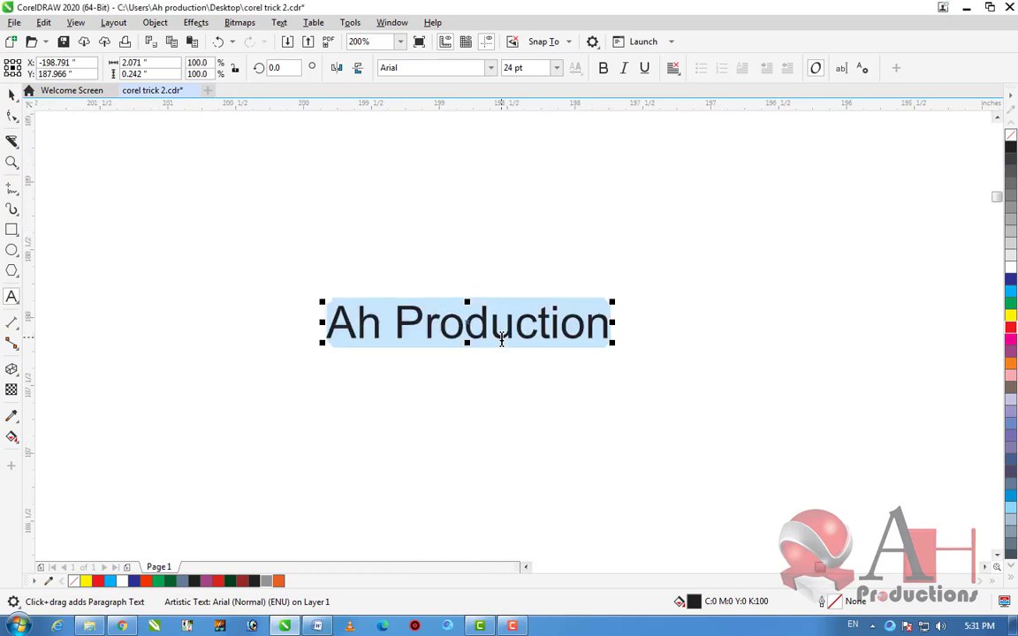
scroll(500, 336, up, 1)
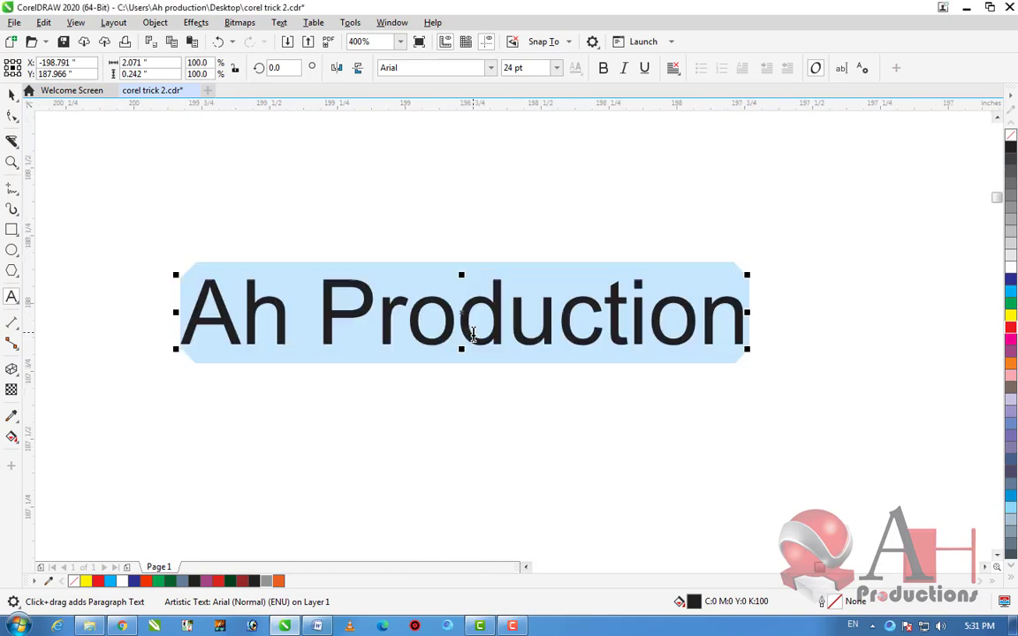
Set the font of the selected "Ah Production" text to Gabriola
click(490, 67)
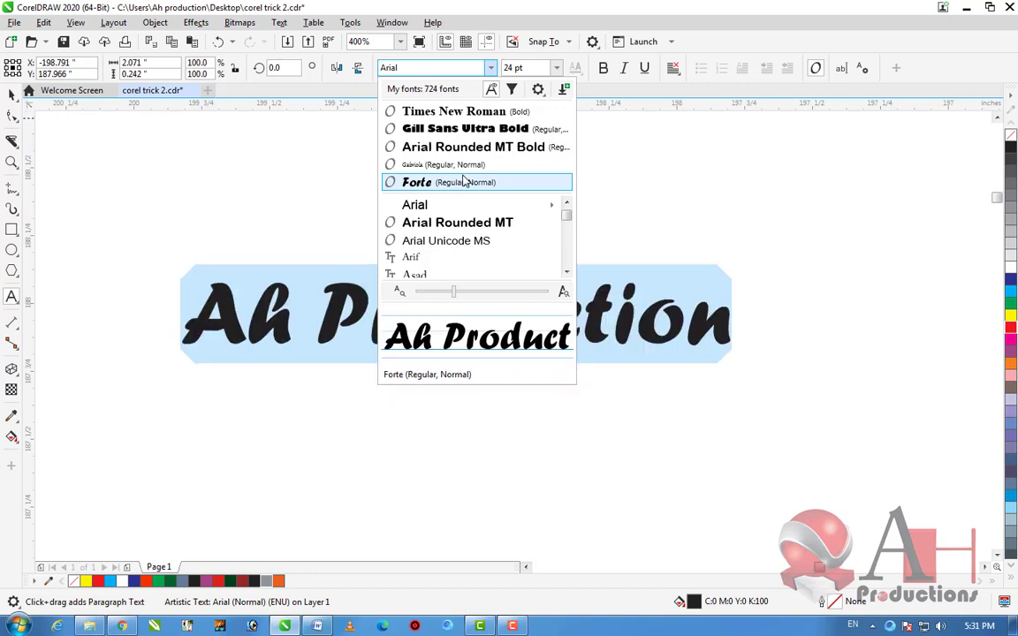
click(464, 166)
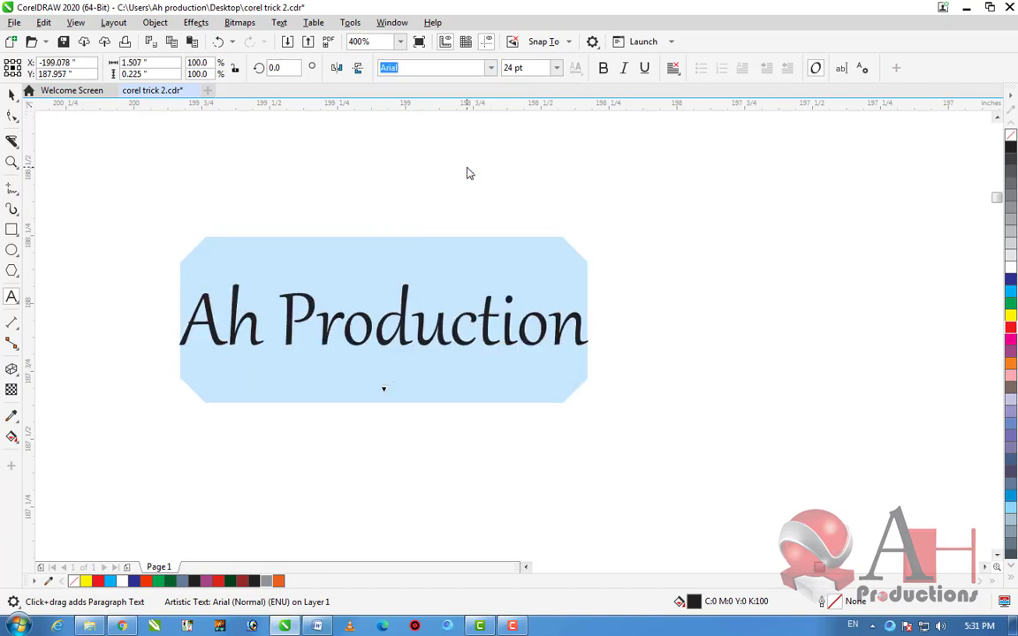
Select the "Ah Production" text as an object, set its font to Times New Roman and turn bold off
click(12, 93)
click(372, 344)
key(Escape)
click(336, 308)
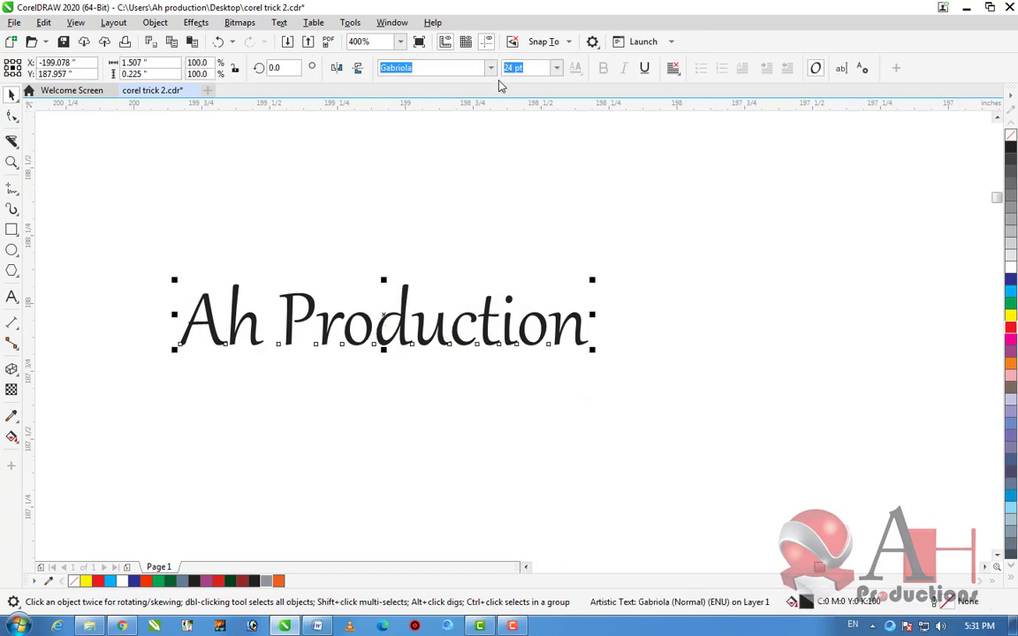
click(466, 69)
click(432, 130)
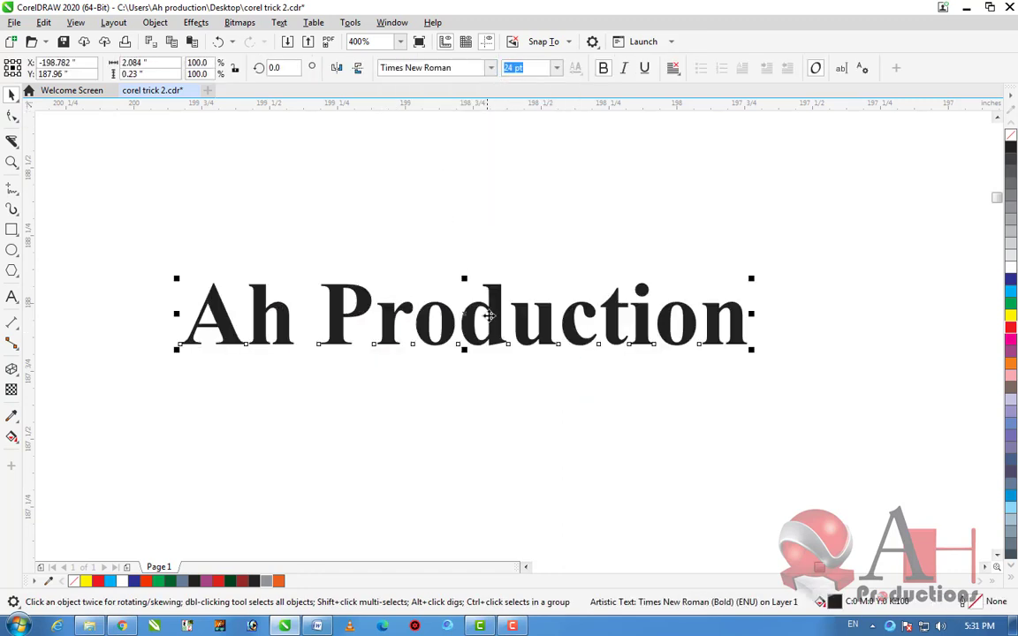
click(603, 69)
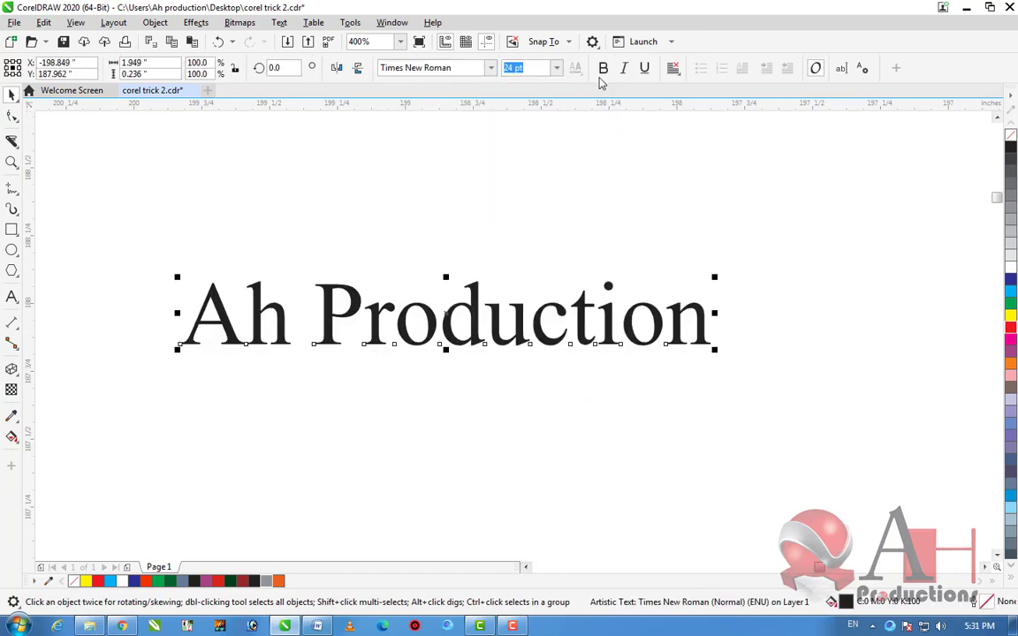
Try bold, italic and underline on the "Ah Production" text and switch all three styles back off
click(603, 69)
click(623, 69)
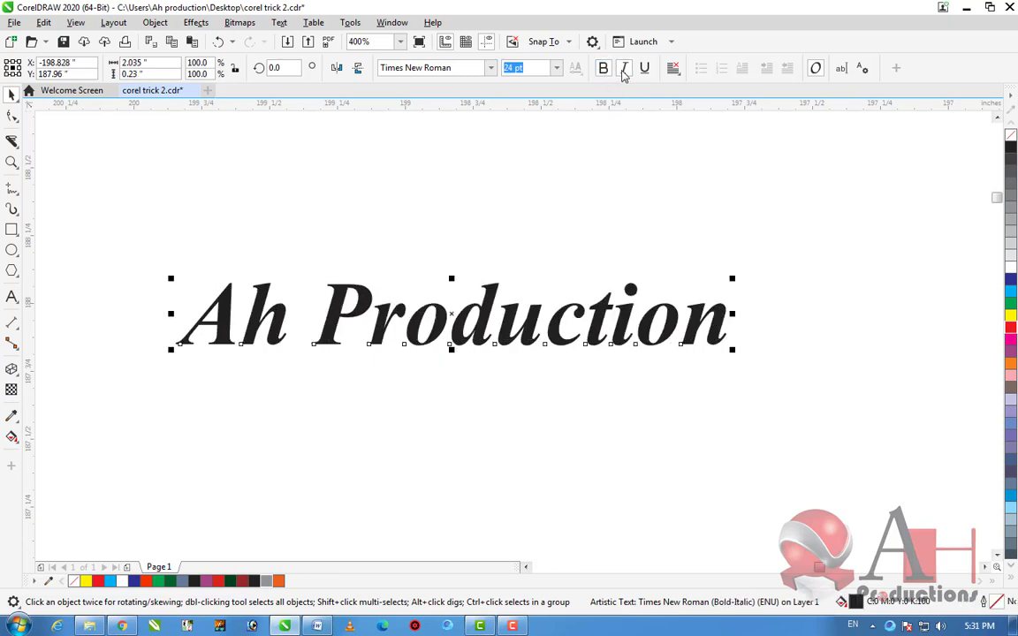
click(645, 69)
click(644, 69)
click(624, 69)
click(602, 69)
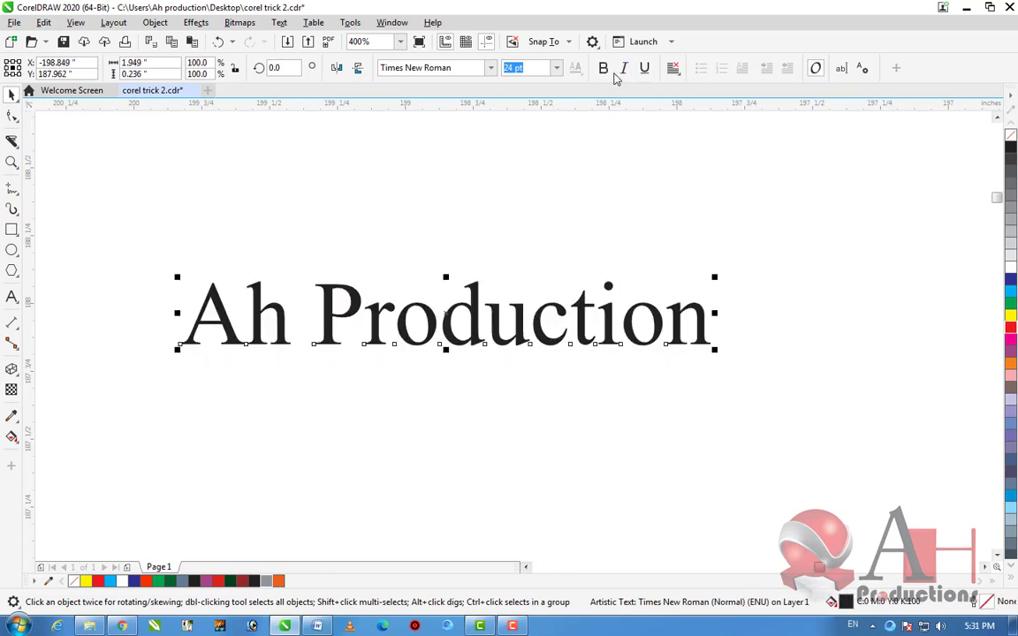
Review the horizontal alignment options available for the text
click(674, 69)
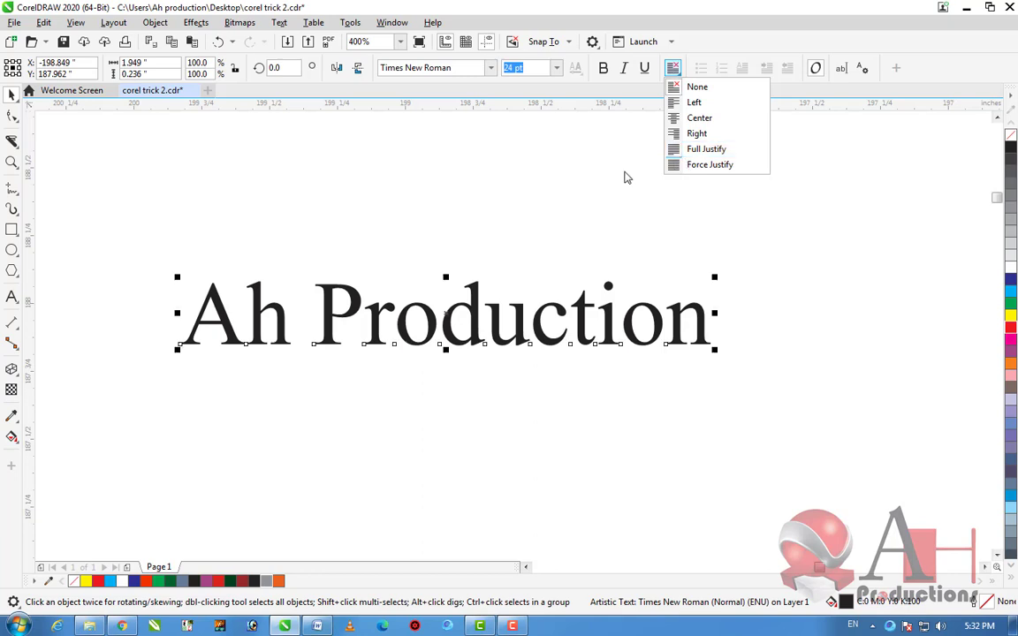
click(623, 230)
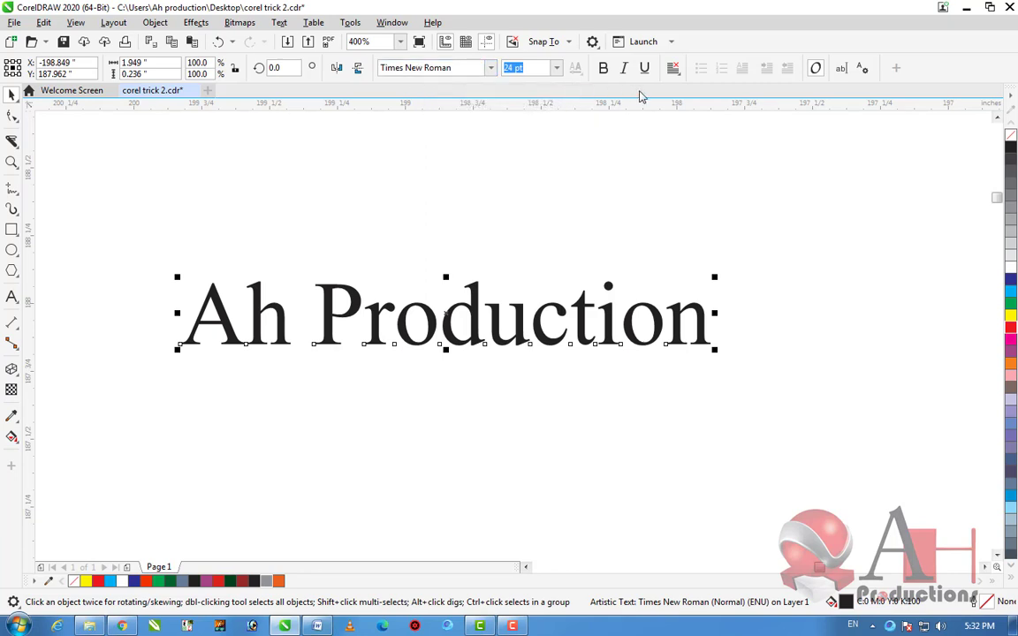
Move the "Ah Production" text slightly upward and deselect it
click(433, 276)
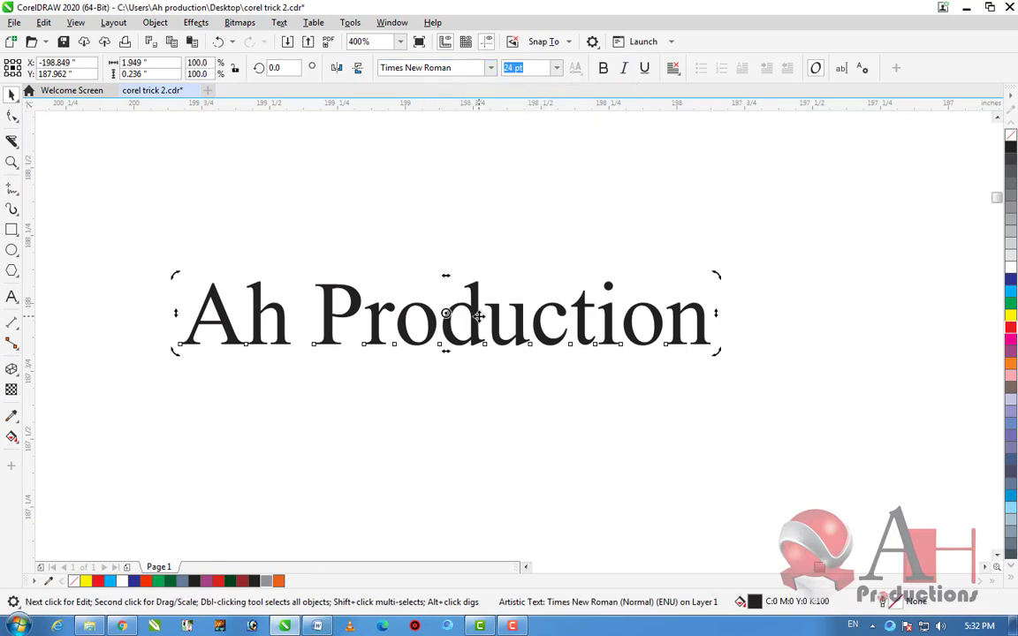
drag(433, 276, 491, 212)
key(Escape)
scroll(490, 213, down, 2)
scroll(398, 221, up, 2)
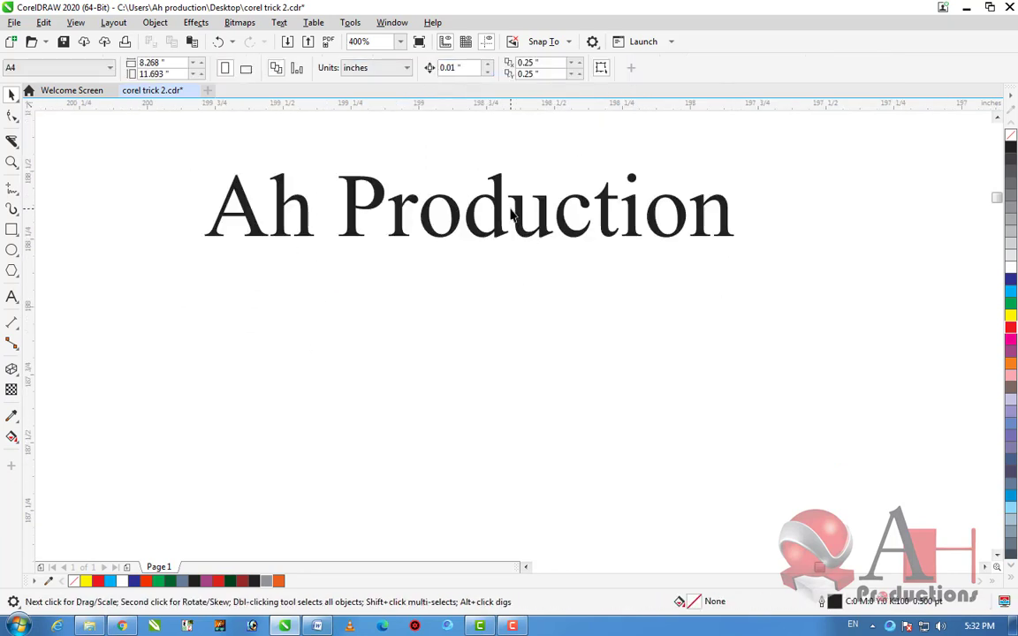
Draw a slightly slanted Parallel Dimension about 1.54 inches long below the text, placing its dimension line across the lettering
click(17, 330)
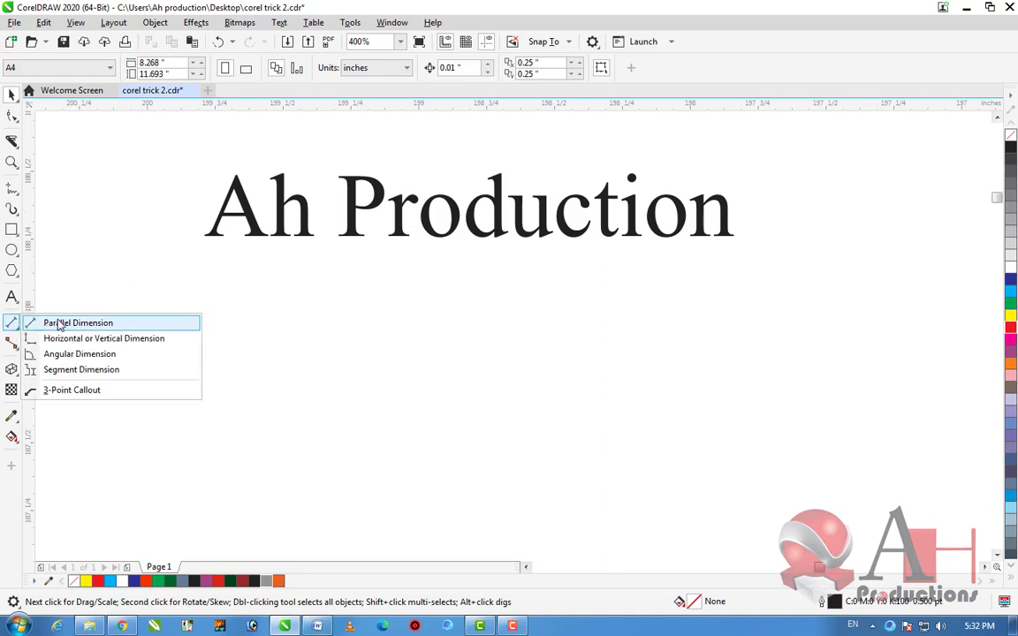
click(59, 325)
drag(266, 323, 684, 348)
click(743, 203)
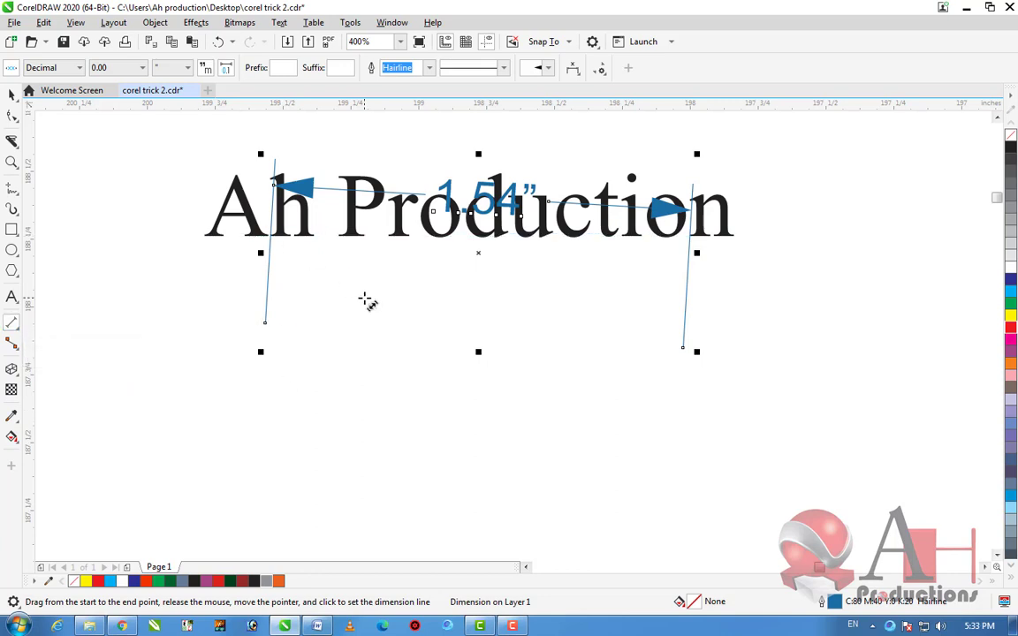
Delete the dimension crossing the lettering, then draw and remove a Parallel Dimension about 2.14 inches long above the text
key(Delete)
drag(181, 197, 763, 206)
click(746, 133)
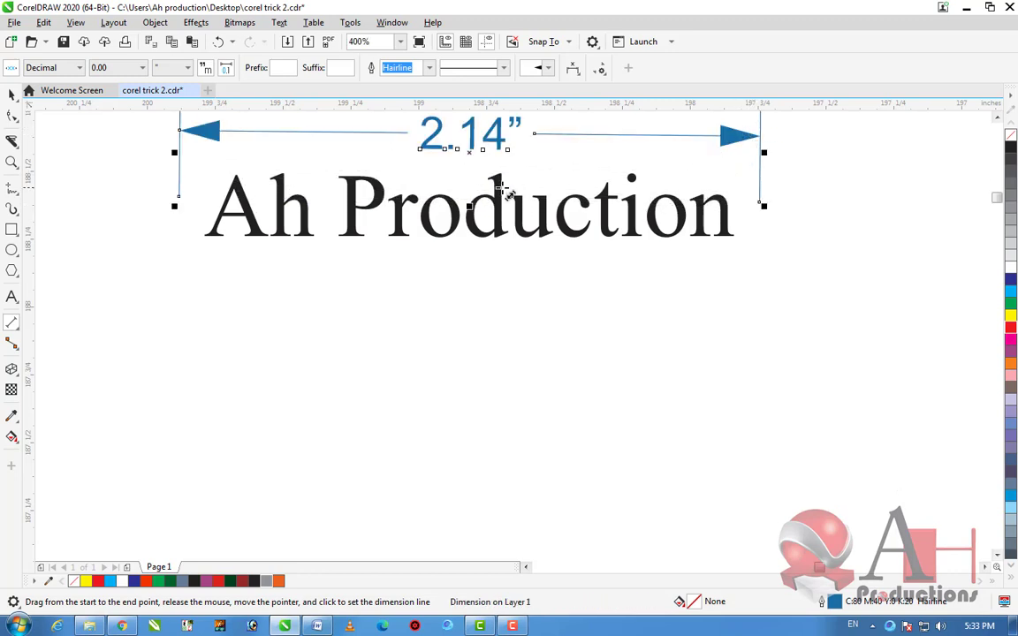
scroll(508, 190, down, 1)
scroll(491, 220, up, 1)
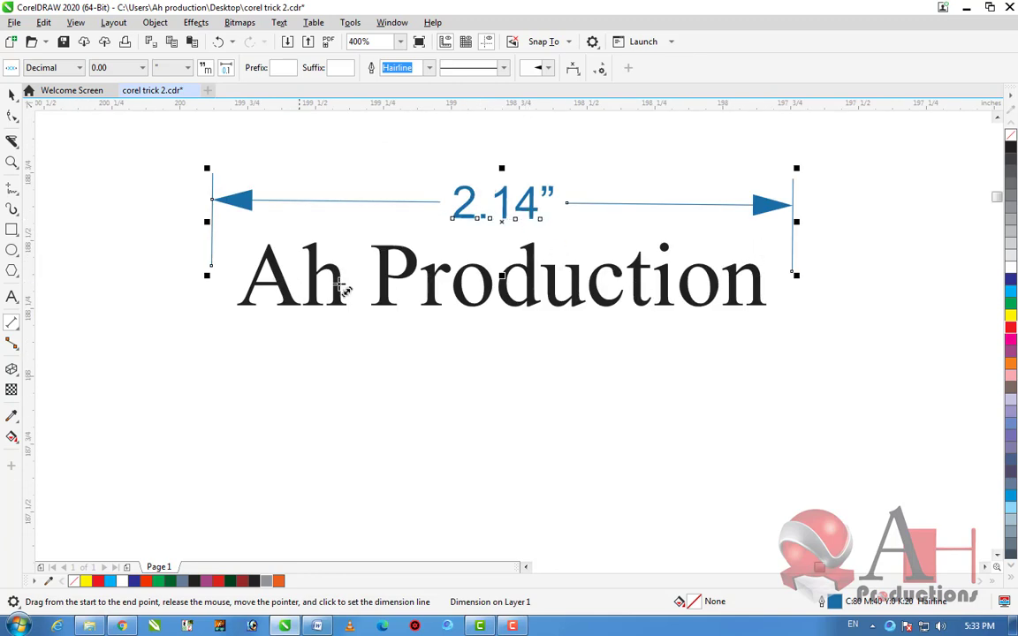
key(Delete)
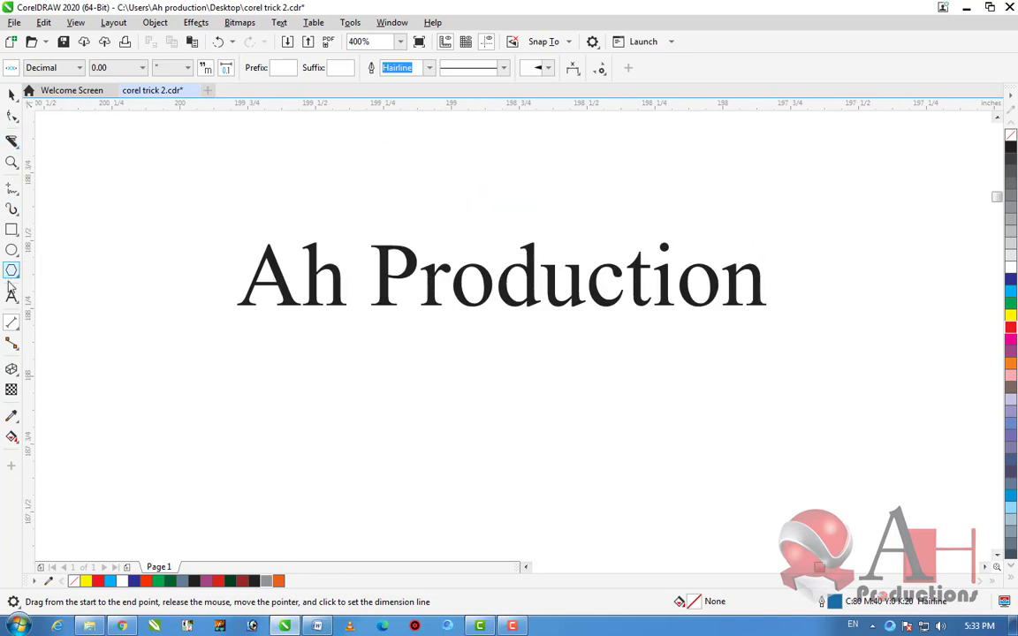
Draw a straight connector line beside the "Ah Production" text and attach its start to the text's left anchor point
click(20, 350)
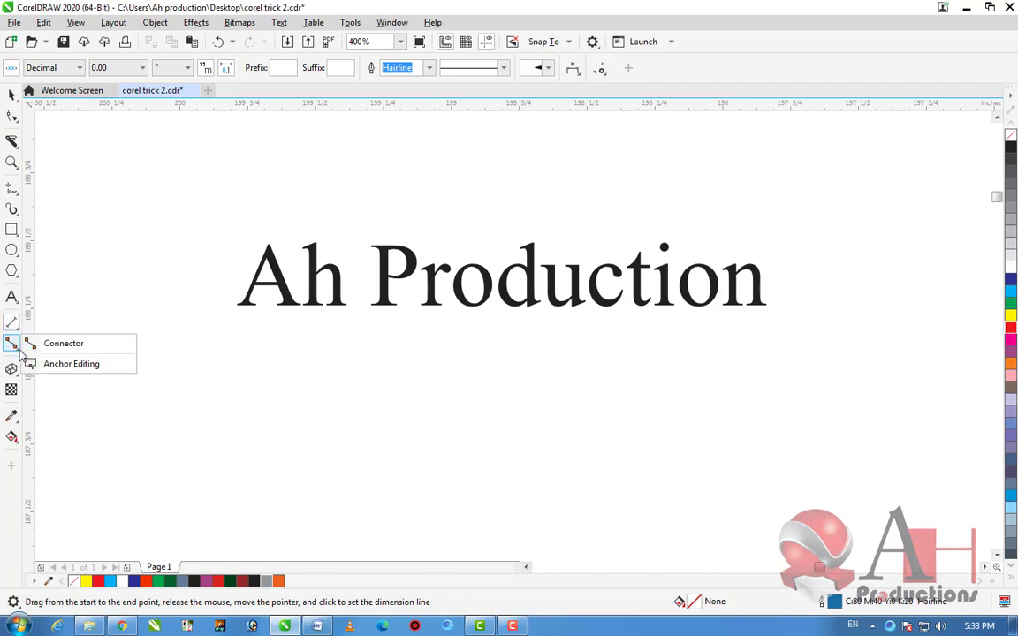
click(66, 344)
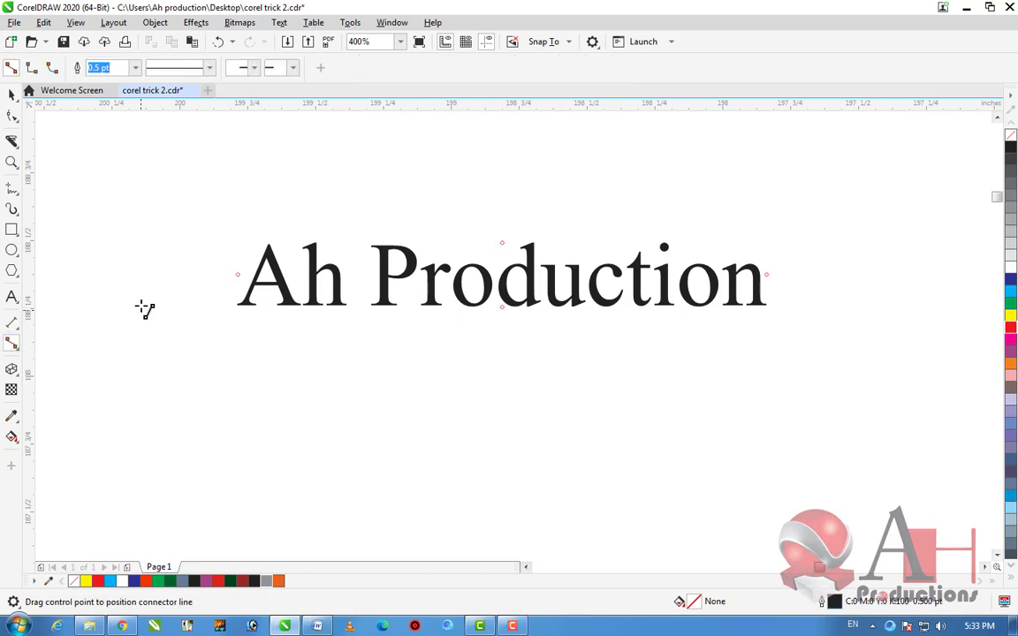
drag(353, 422, 768, 277)
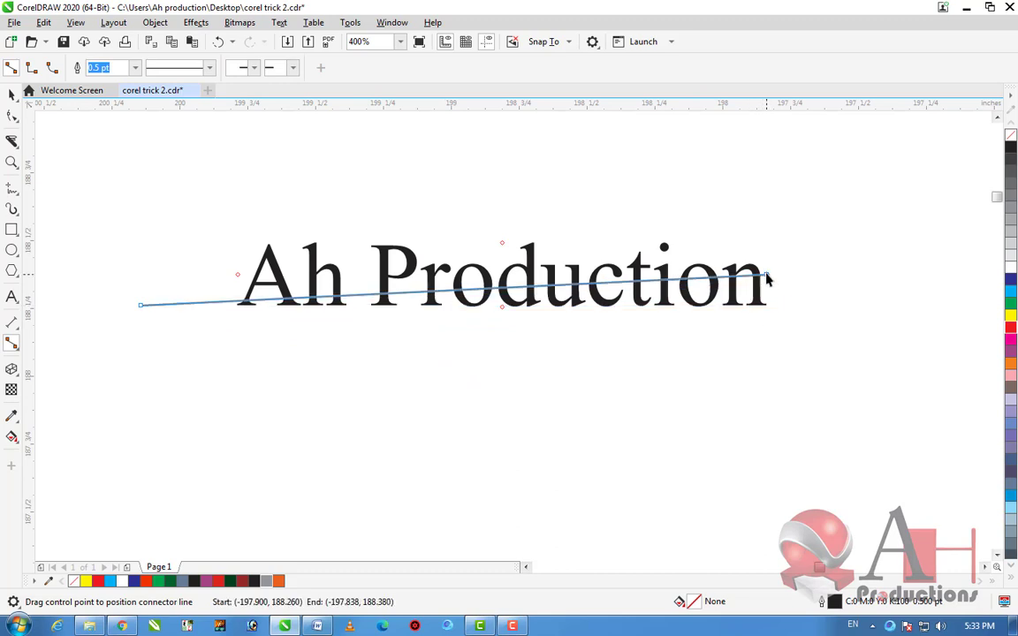
drag(698, 285, 313, 336)
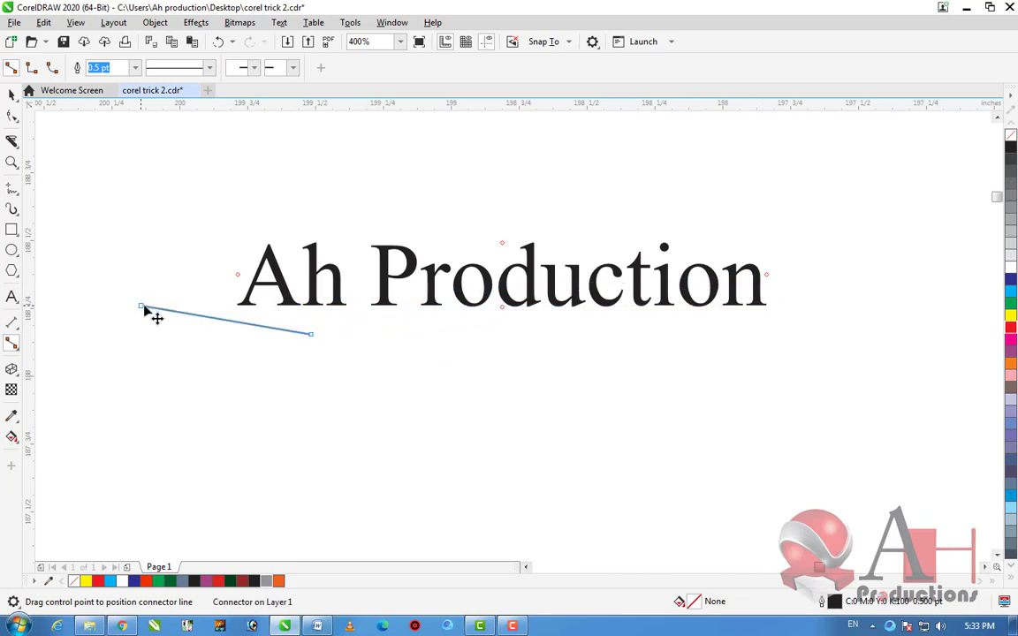
drag(177, 302, 236, 274)
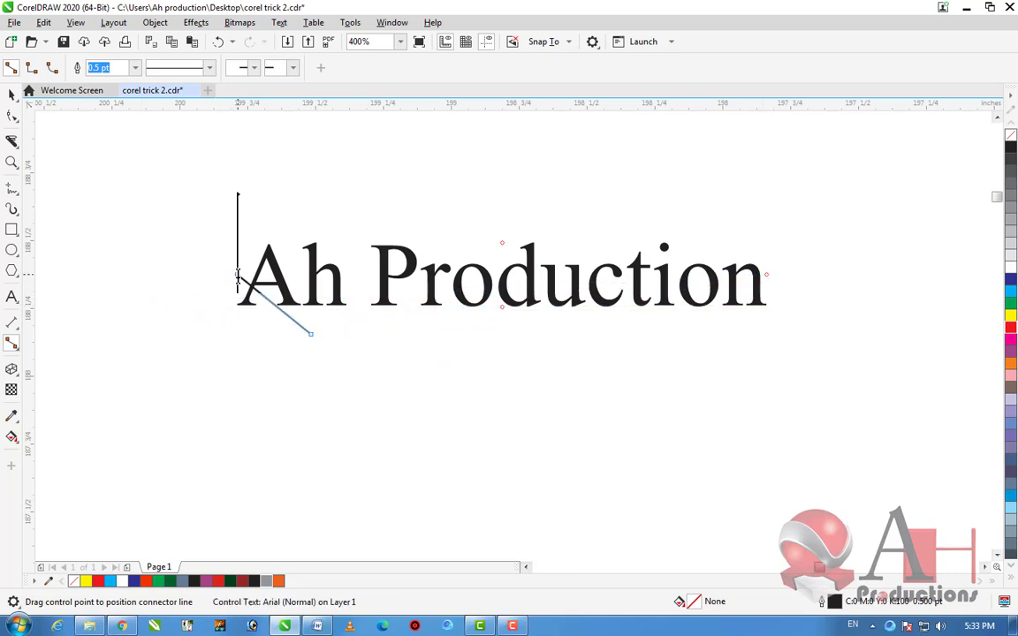
click(236, 283)
text(jyfhi)
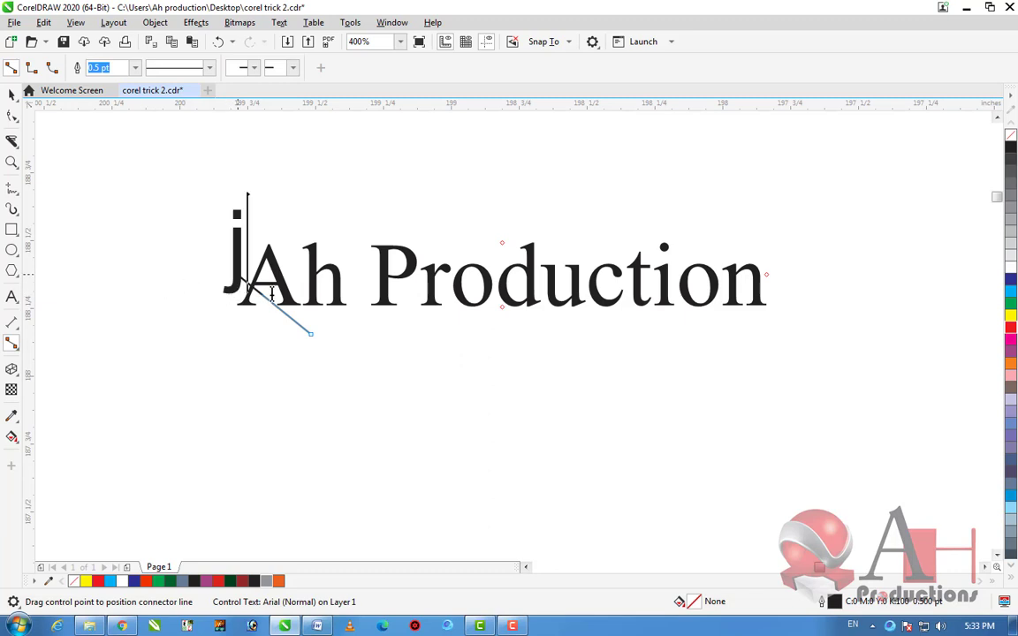
key(BackSpace)
key(BackSpace)
key(BackSpace)
key(BackSpace)
key(BackSpace)
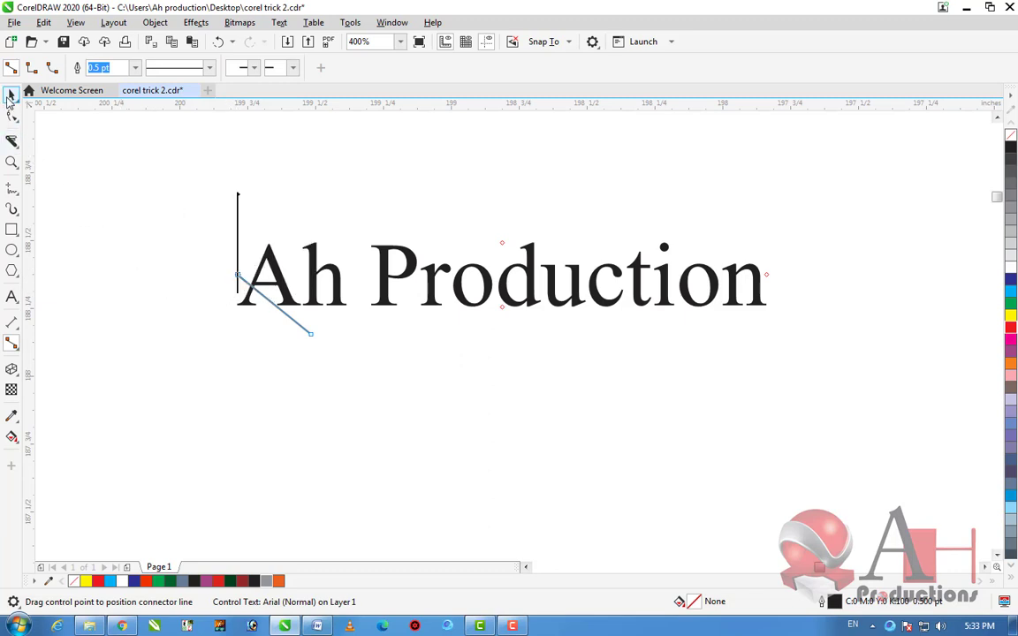
Delete the connector line attached to the "Ah Production" text
click(12, 94)
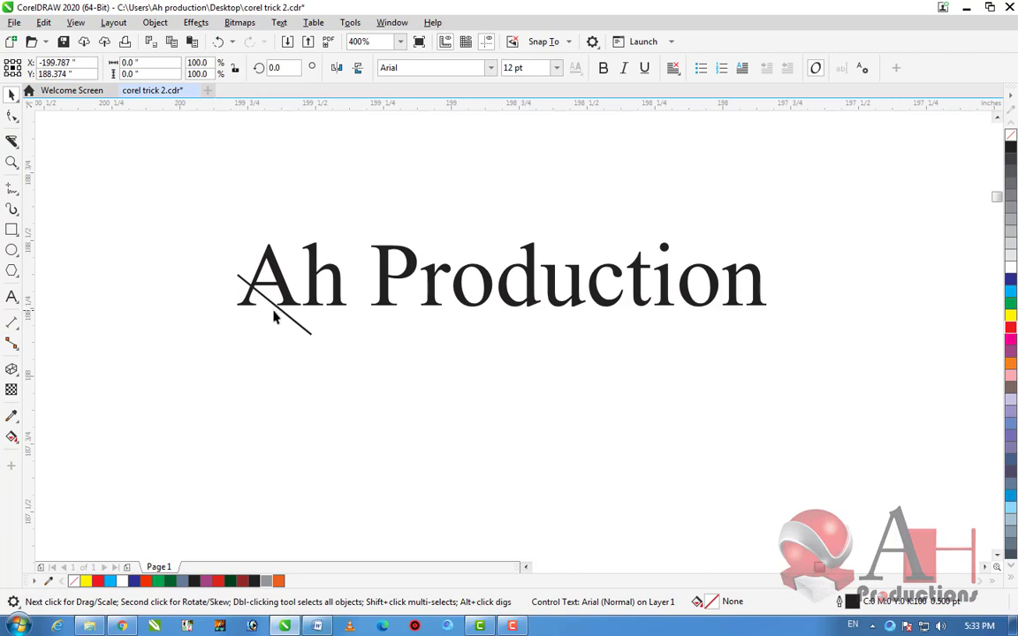
click(296, 329)
scroll(137, 289, down, 1)
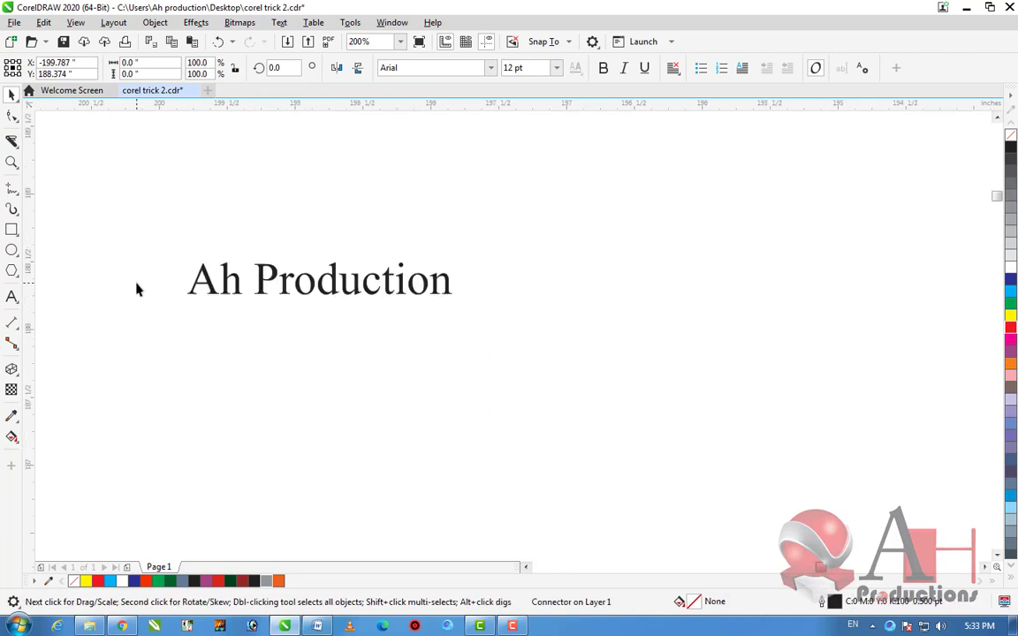
scroll(44, 334, up, 1)
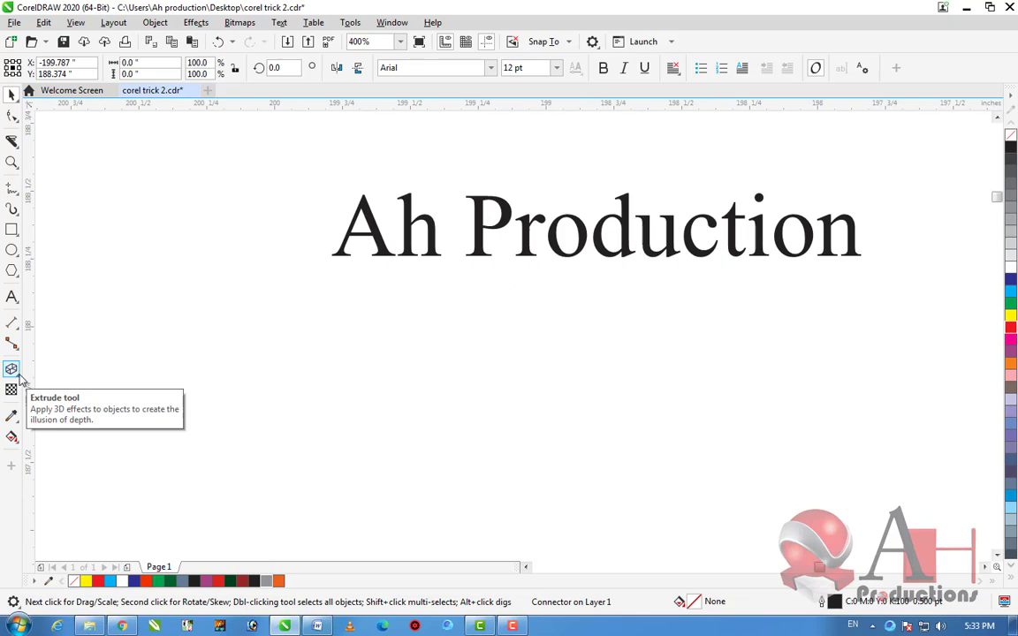
click(19, 374)
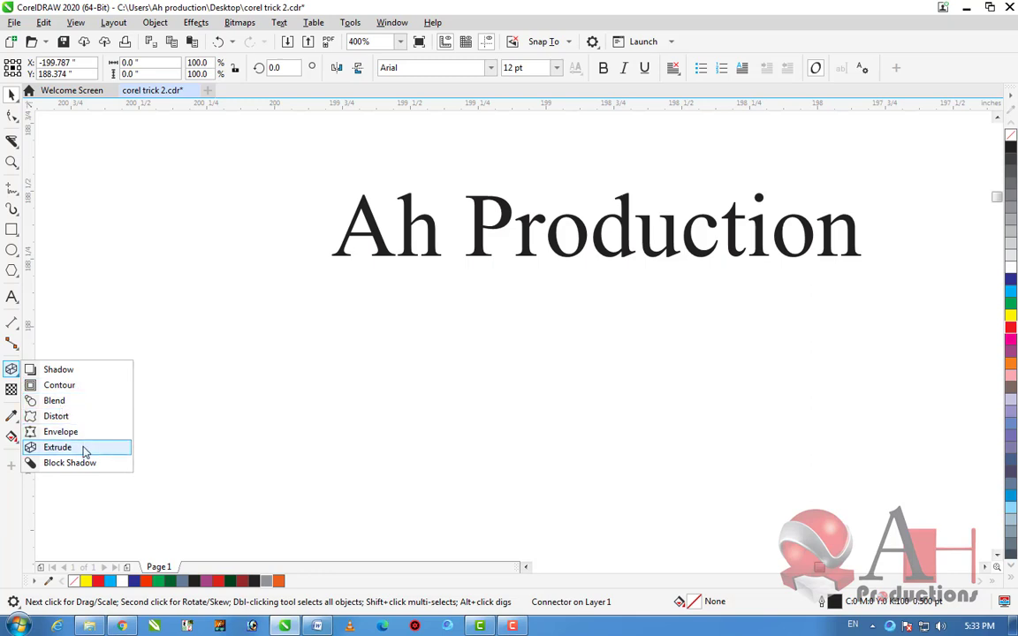
click(212, 441)
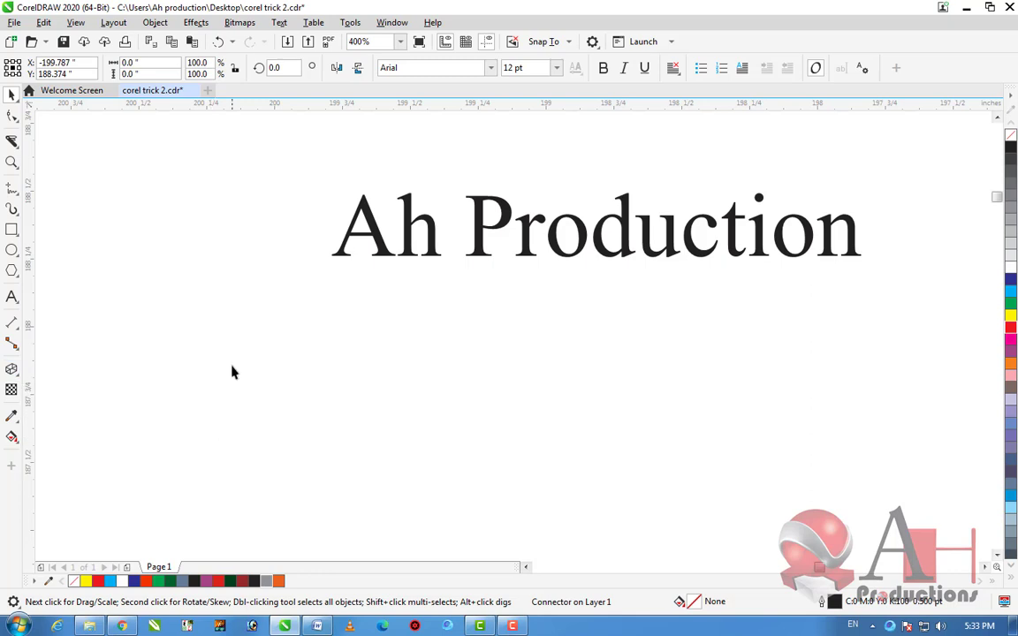
Move the "Ah Production" text up and to the right
scroll(238, 366, down, 1)
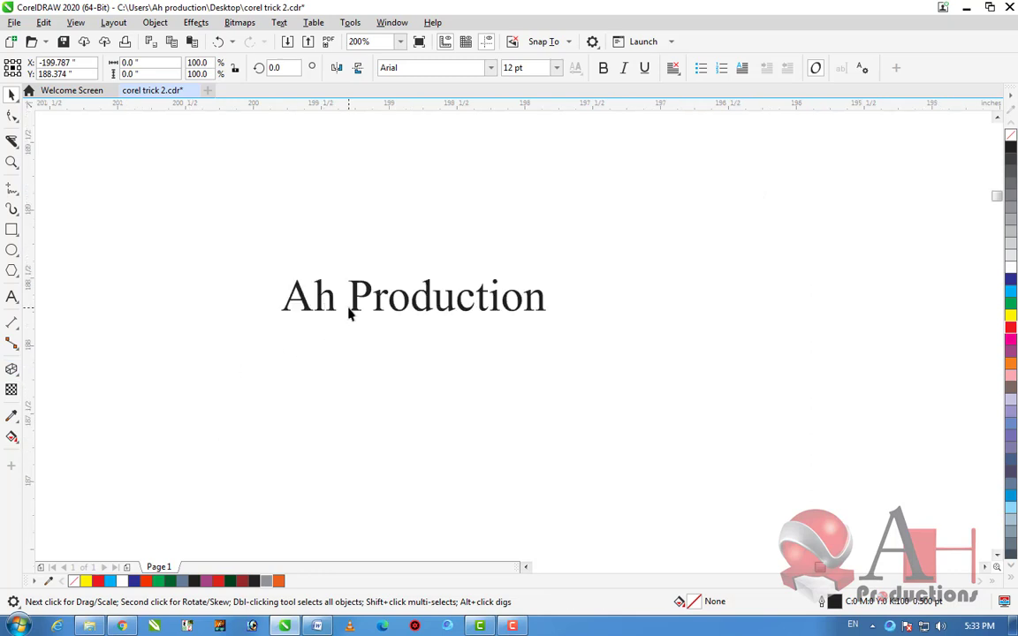
click(424, 290)
scroll(395, 265, down, 3)
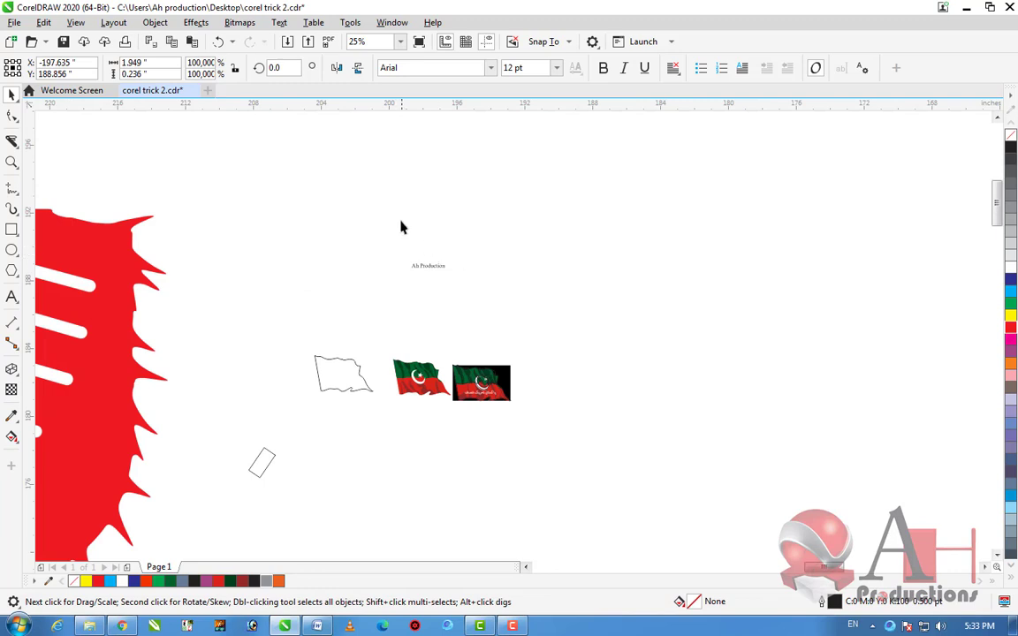
Move the grouped AH logo from beside the ribbon banner to the empty area up and to its right
scroll(406, 232, down, 1)
scroll(405, 242, down, 2)
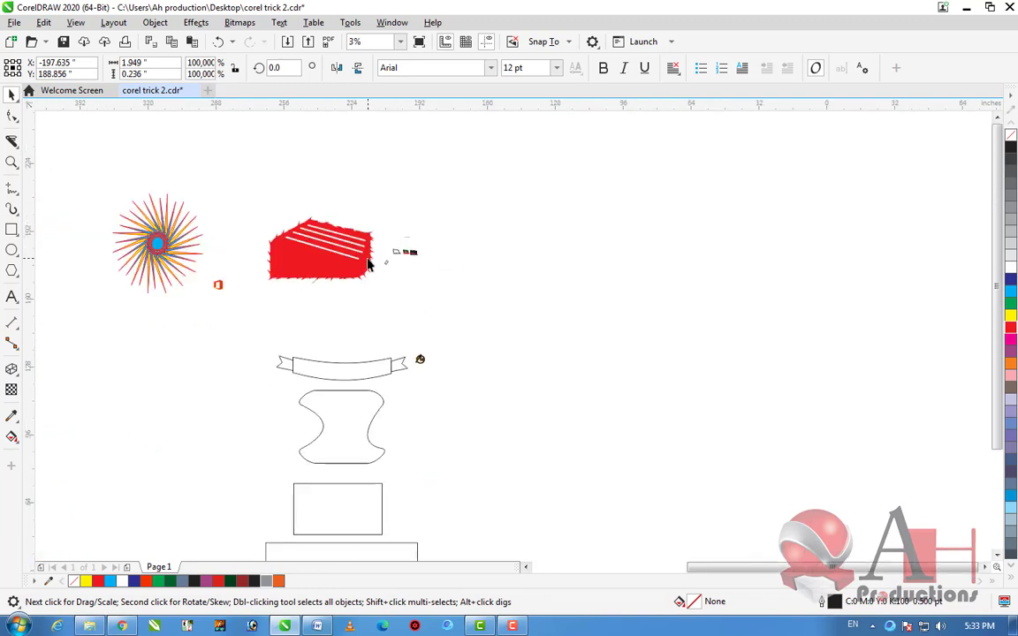
click(421, 361)
drag(420, 360, 459, 281)
scroll(457, 284, up, 3)
scroll(470, 251, up, 4)
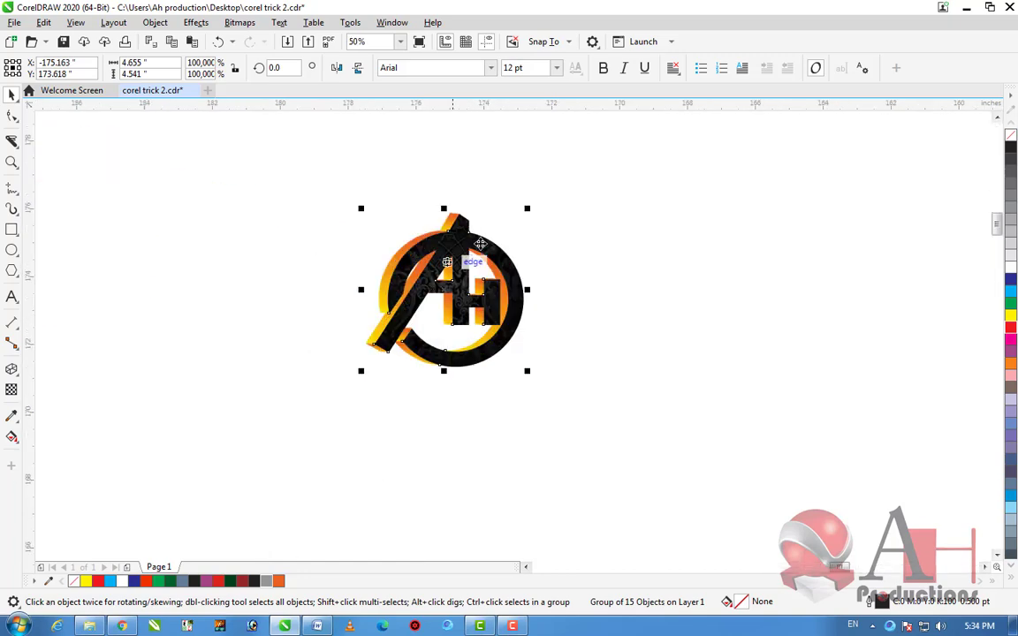
scroll(395, 255, down, 2)
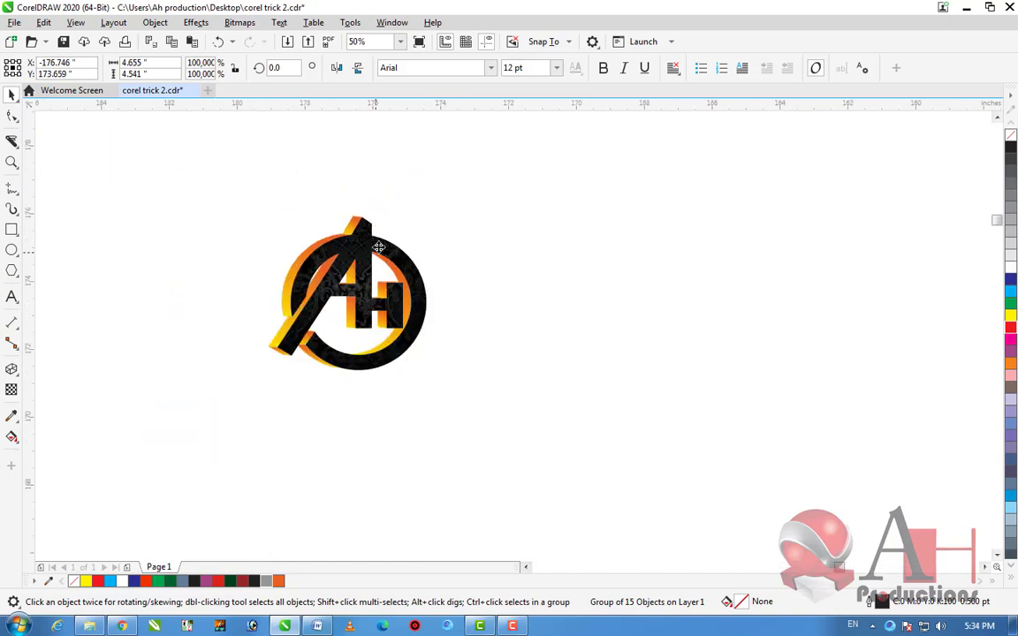
scroll(398, 252, up, 2)
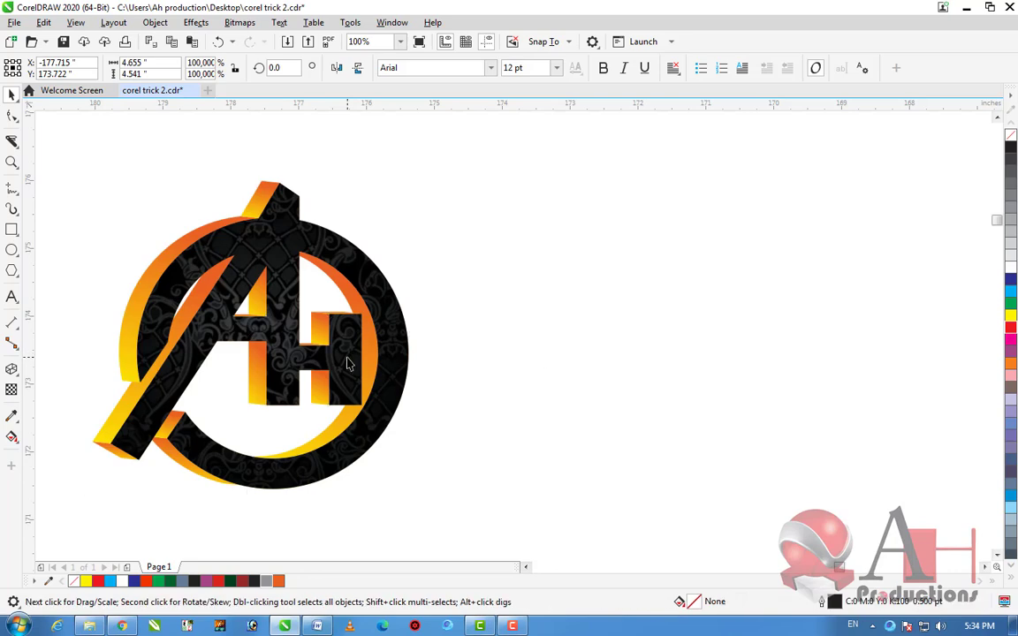
scroll(392, 317, down, 4)
scroll(394, 318, up, 4)
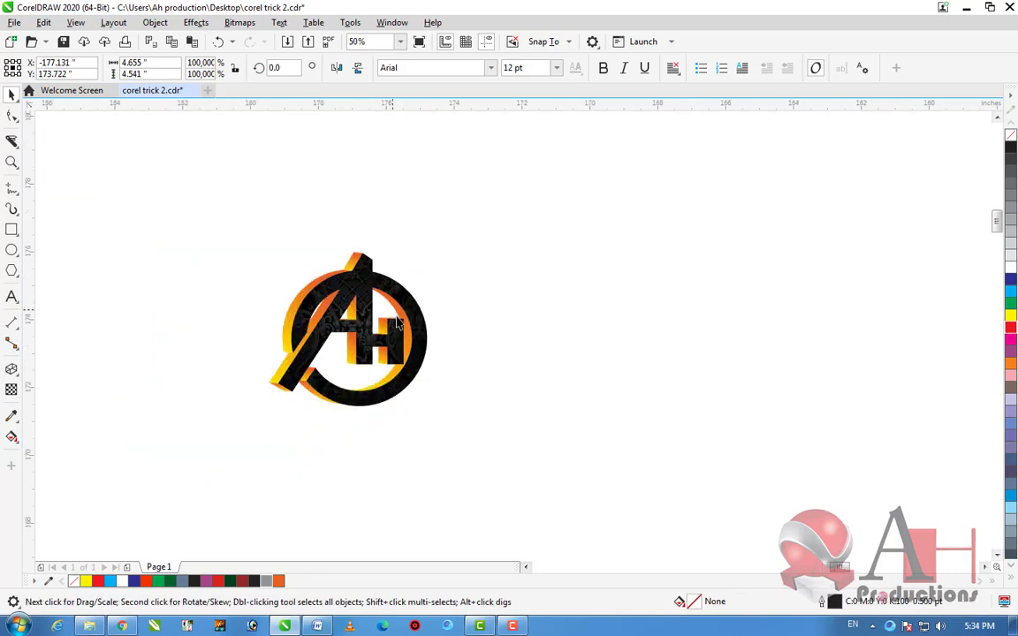
Draw a rectangle about 0.478 by 1.344 inches over the right stem of the logo's H
scroll(401, 327, up, 1)
scroll(404, 342, down, 1)
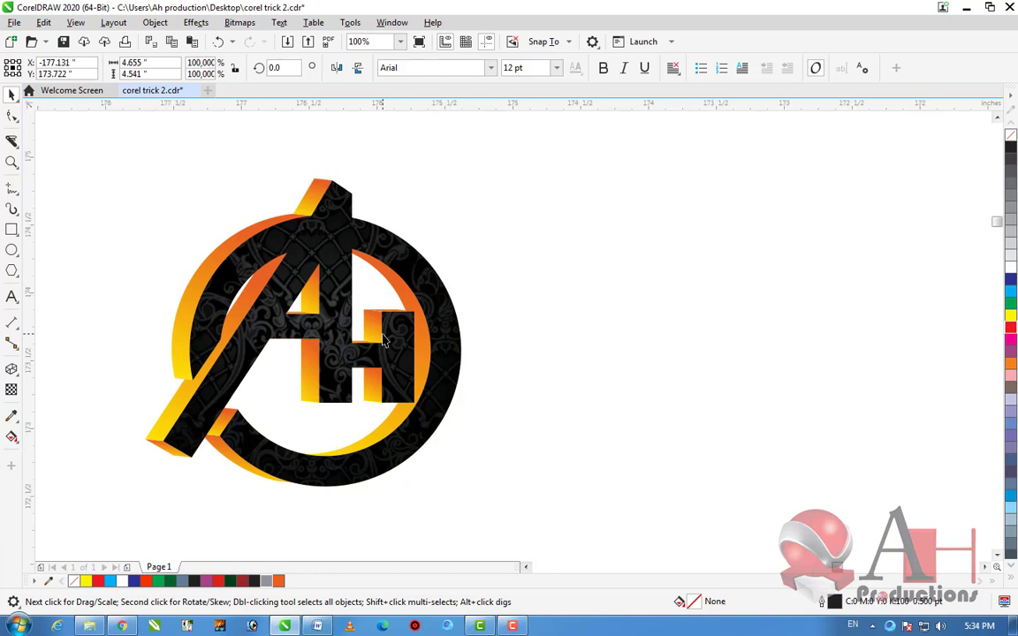
scroll(385, 341, up, 1)
click(11, 229)
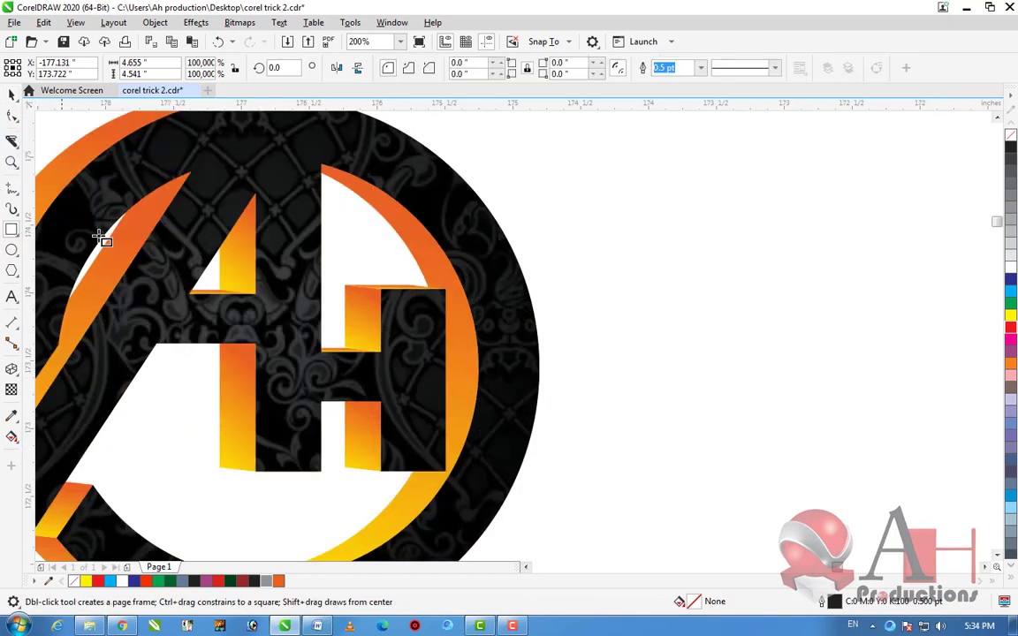
mouse_move(380, 289)
mouse_down()
mouse_move(387, 429)
mouse_move(416, 464)
mouse_move(446, 470)
mouse_up()
scroll(477, 355, down, 1)
scroll(440, 357, up, 1)
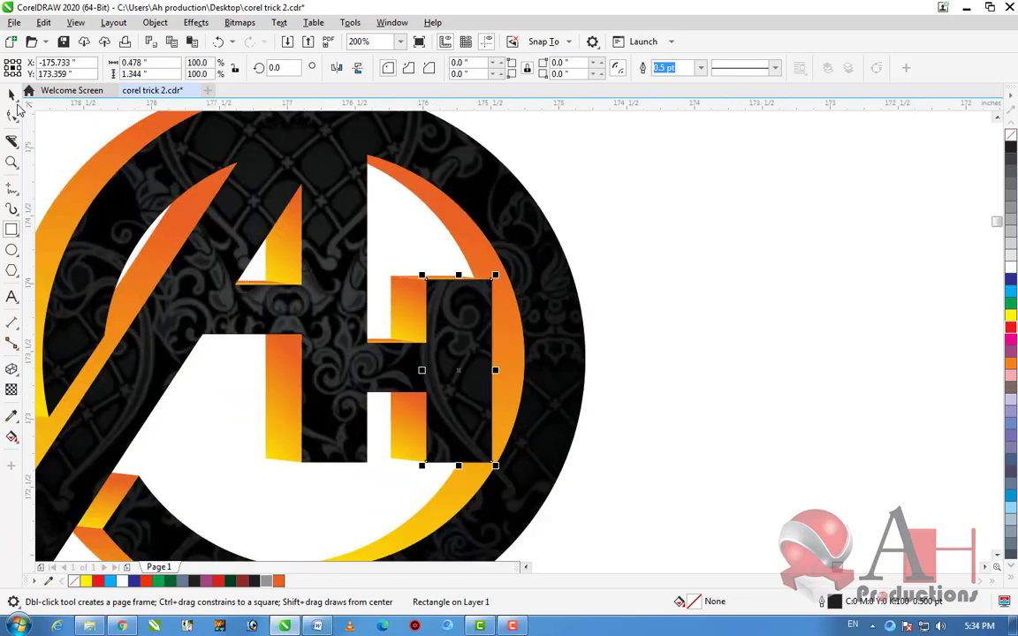
Position the rectangle outline over the A's vertical stem and stretch it upward to about 2.93 inches tall
click(12, 98)
drag(464, 373, 334, 375)
scroll(334, 375, down, 1)
scroll(326, 232, up, 1)
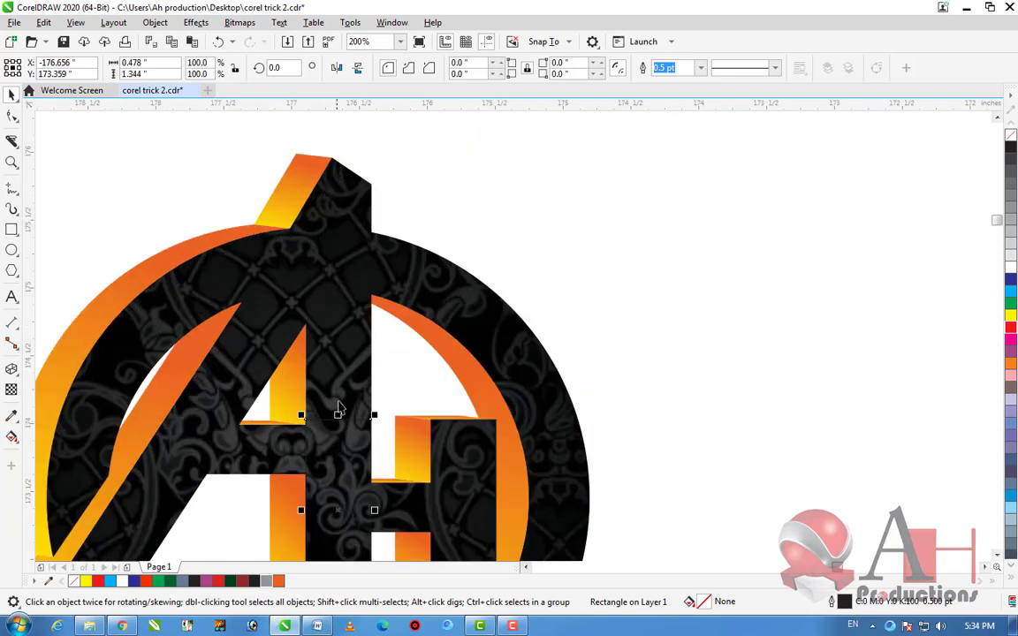
drag(337, 413, 346, 203)
scroll(347, 203, down, 2)
scroll(372, 199, up, 1)
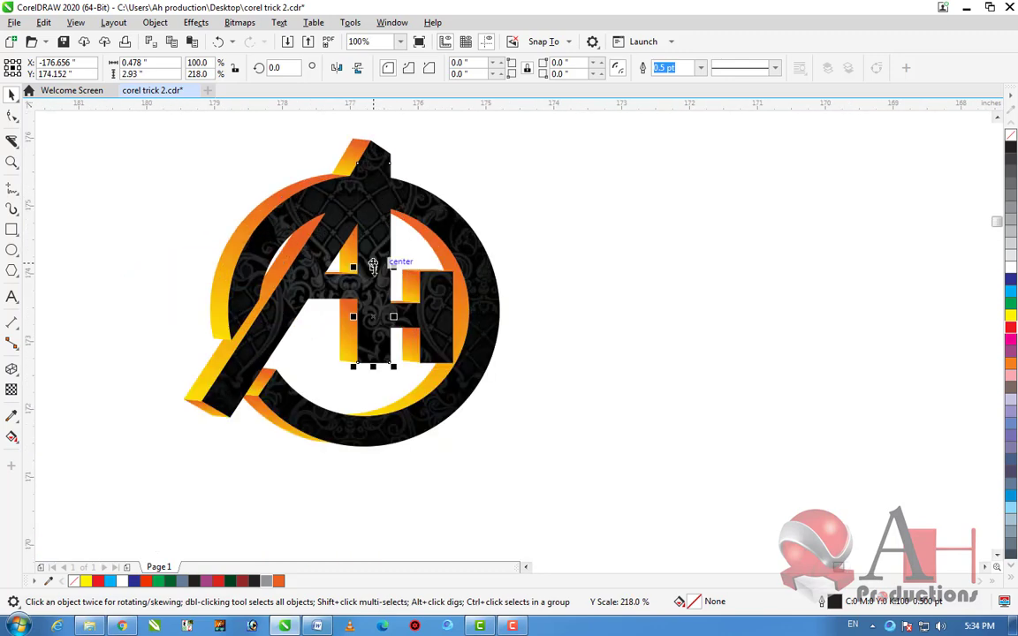
Duplicate the stem rectangle to its left, rotate it to about 325.9 degrees and fit it over the A's slanted leg
drag(373, 264, 339, 266)
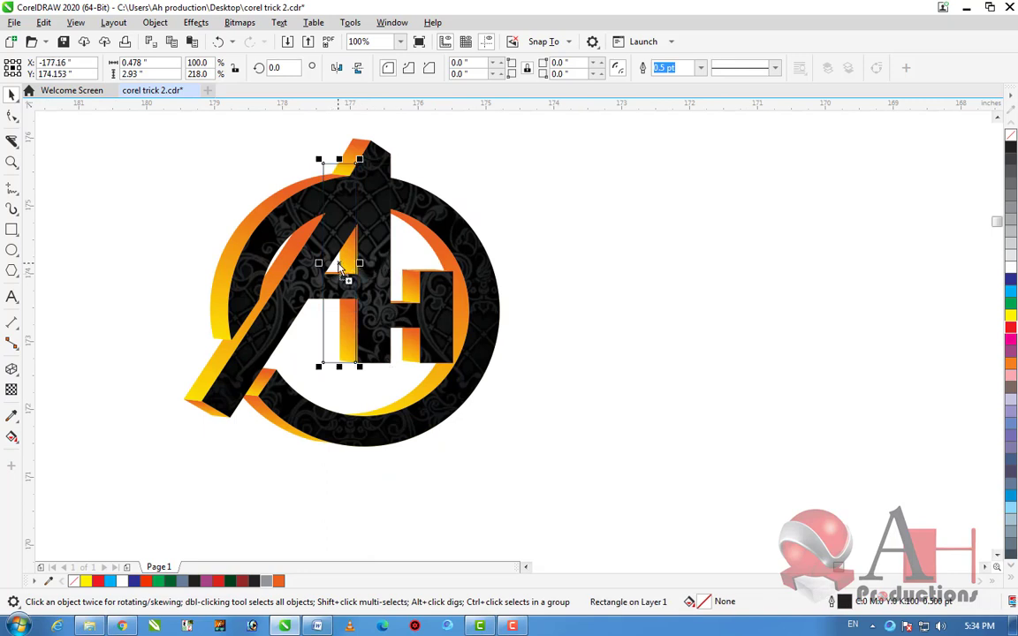
click(338, 328)
mouse_move(313, 365)
mouse_down()
mouse_move(261, 320)
mouse_move(273, 341)
mouse_move(256, 343)
mouse_move(234, 382)
mouse_up()
scroll(317, 220, up, 2)
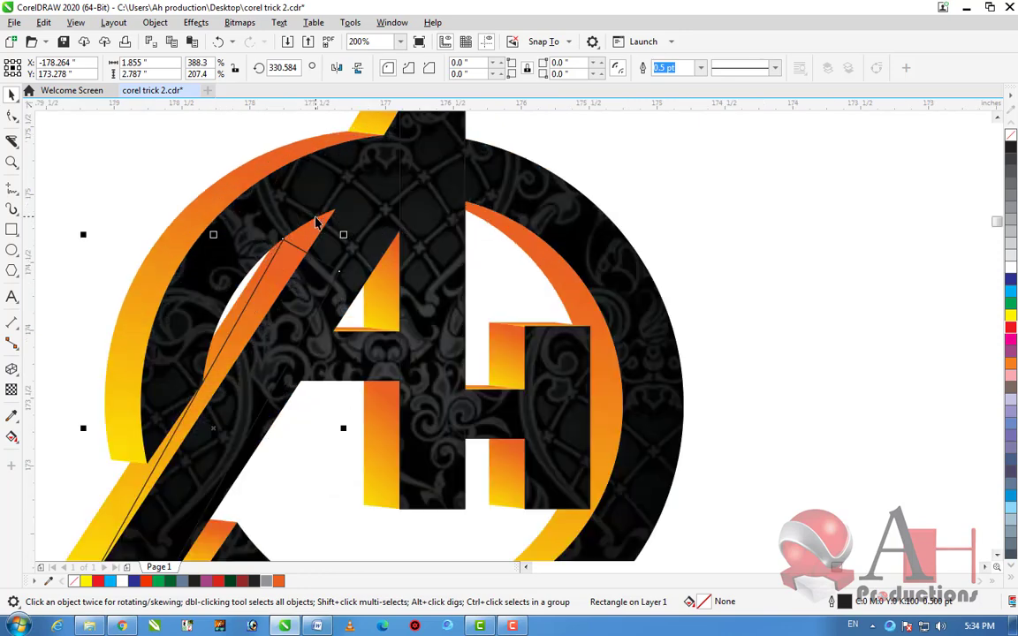
click(290, 299)
mouse_move(343, 234)
mouse_down()
mouse_move(363, 254)
mouse_move(360, 247)
mouse_up()
scroll(327, 222, down, 2)
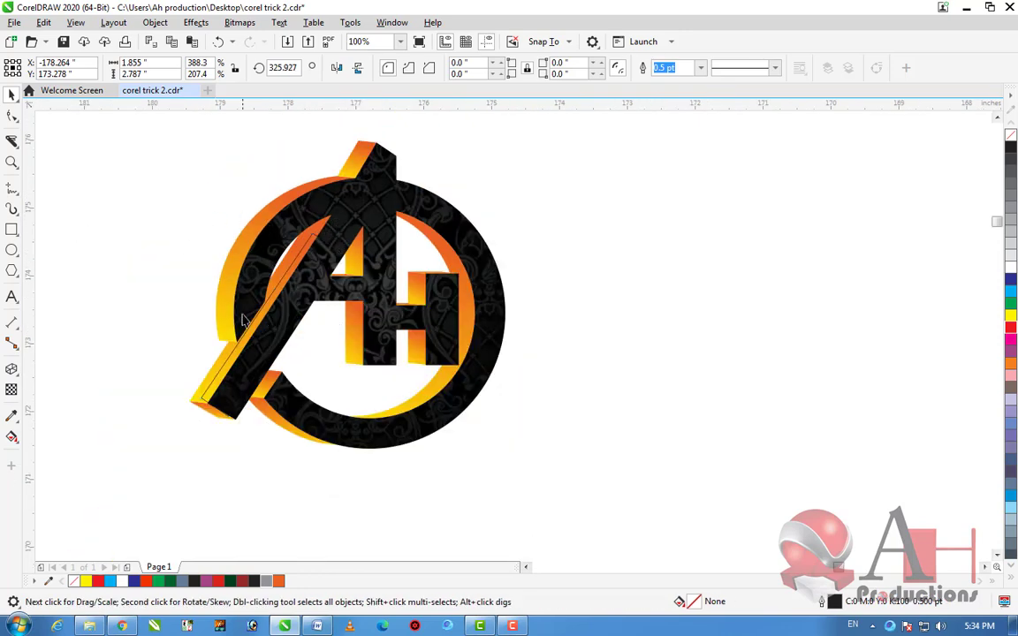
drag(265, 364, 298, 317)
Fill the rectangle over the A's vertical stem with white
scroll(357, 143, up, 2)
click(357, 168)
click(1010, 265)
Convert the slanted rectangle to curves and move its two upper nodes to the A's peak and the stem's right edge
click(281, 336)
key(ctrl+q)
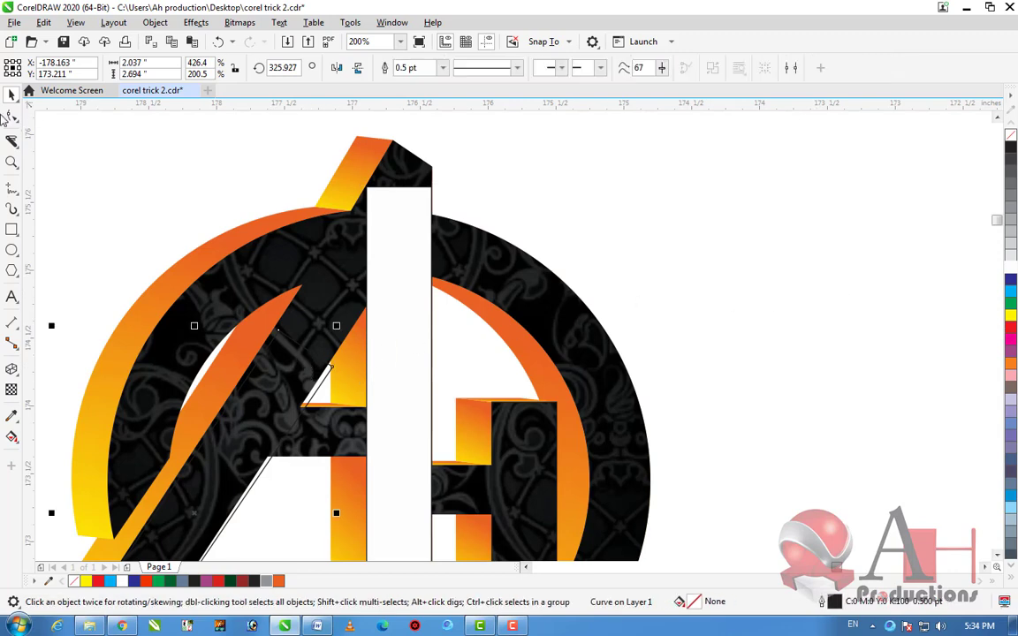
click(12, 116)
drag(279, 332, 391, 139)
drag(333, 369, 442, 220)
scroll(443, 220, down, 2)
scroll(436, 244, up, 2)
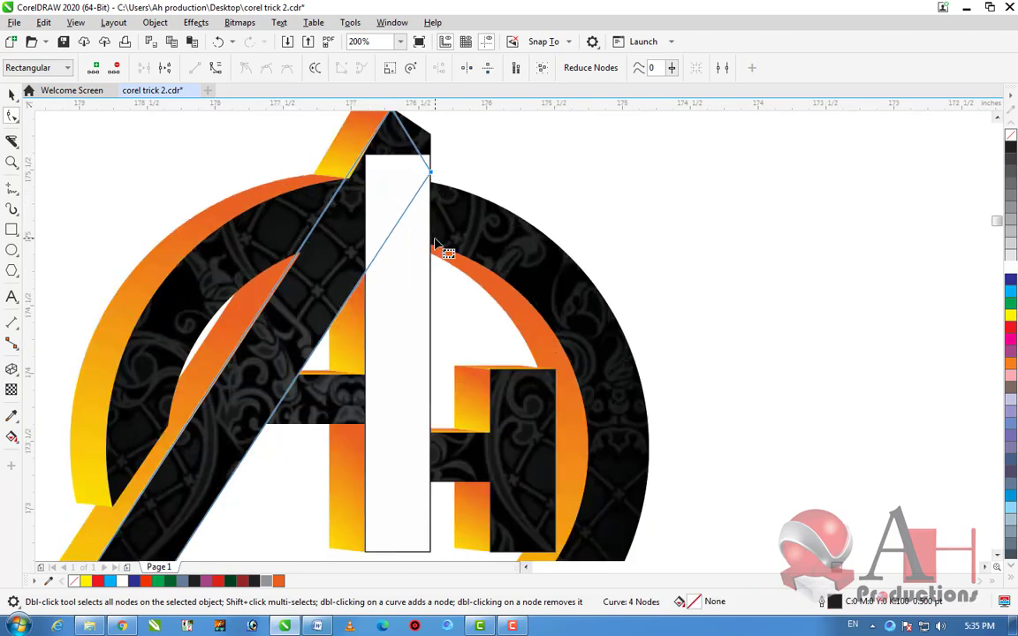
Move the slanted shape's lower-right node onto the bottom corner of the A's leg
scroll(378, 254, down, 2)
scroll(249, 445, up, 5)
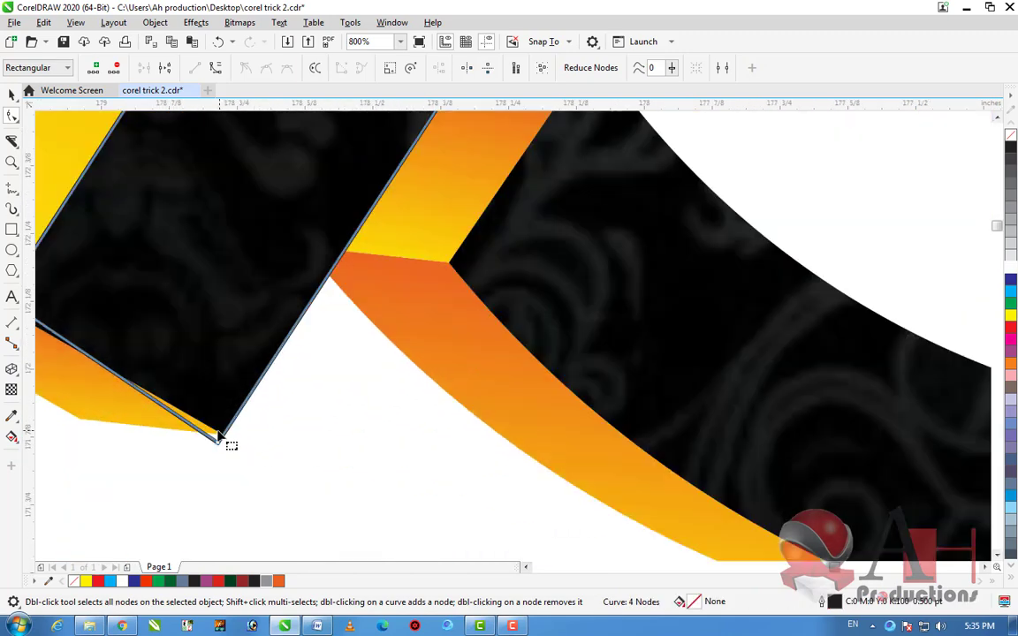
drag(234, 463, 263, 424)
scroll(296, 412, down, 6)
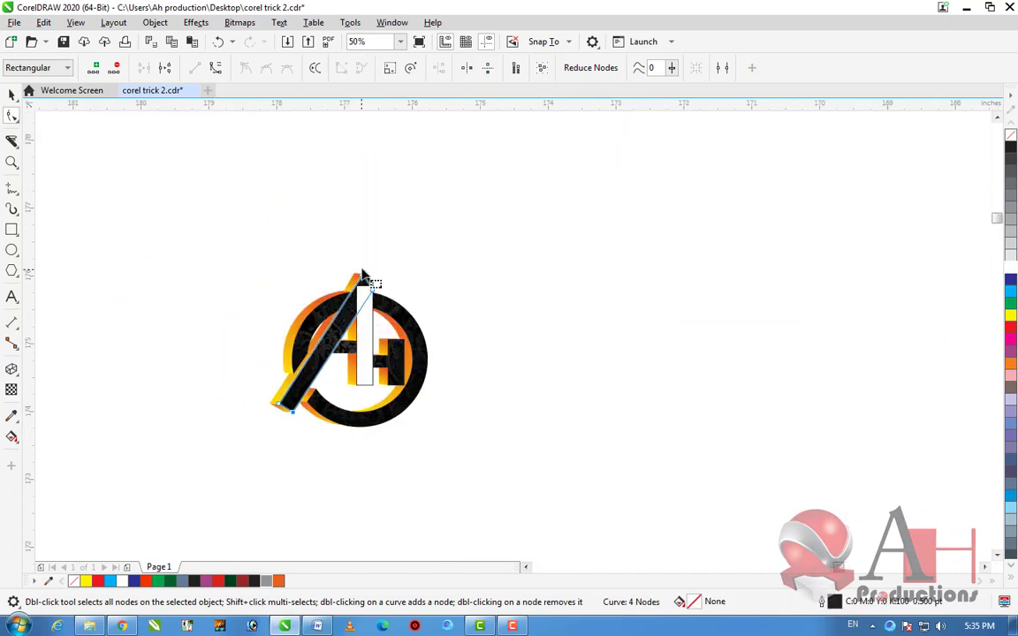
scroll(364, 277, up, 3)
scroll(336, 316, down, 2)
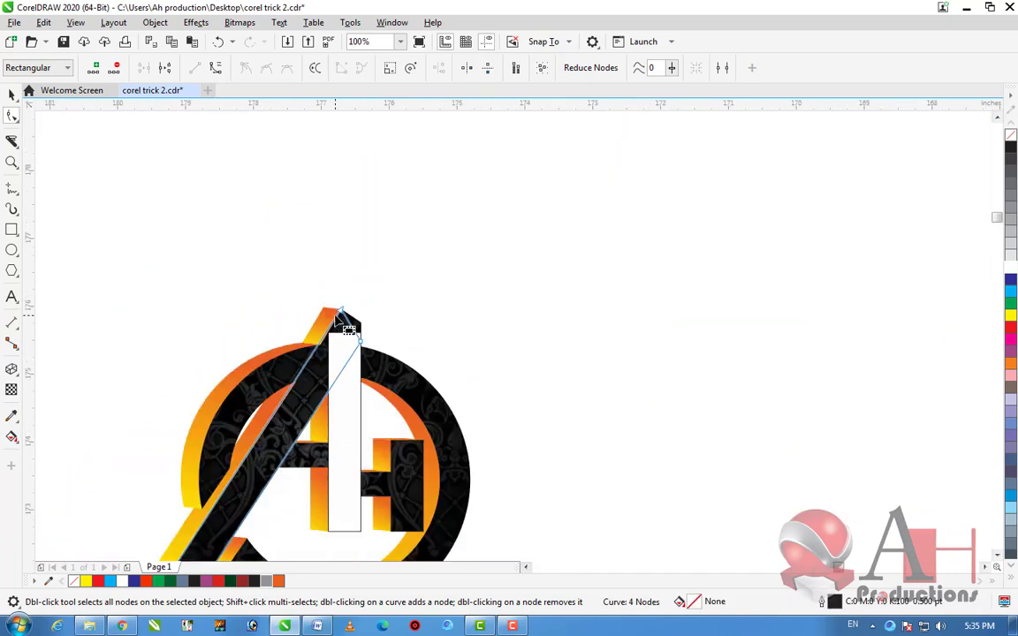
Move the slanted shape's top node from the A's peak down along the leg's outer edge
scroll(332, 315, down, 1)
scroll(332, 322, up, 1)
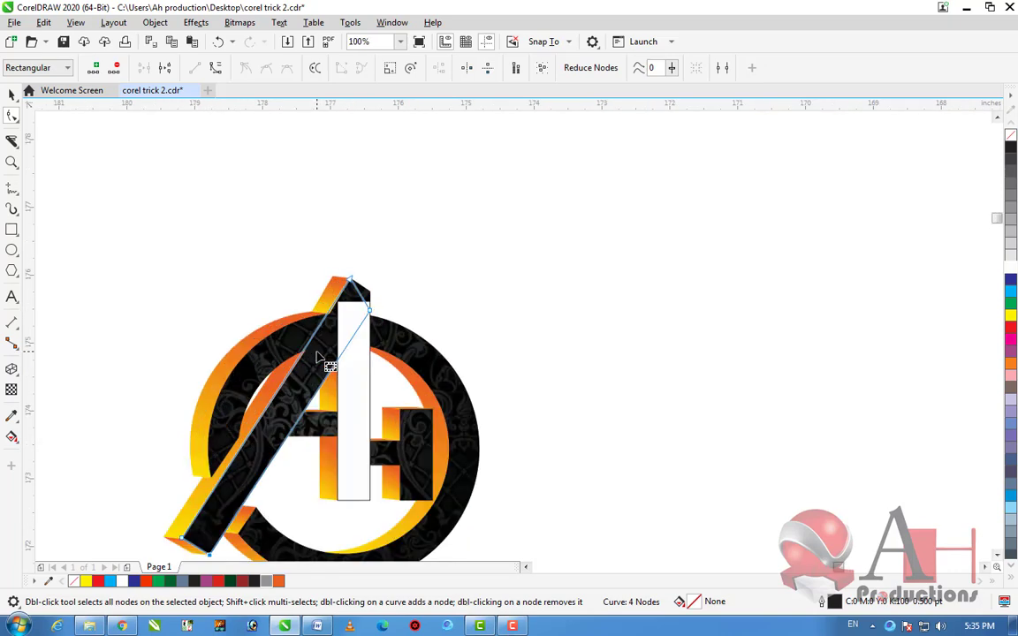
scroll(334, 336, up, 2)
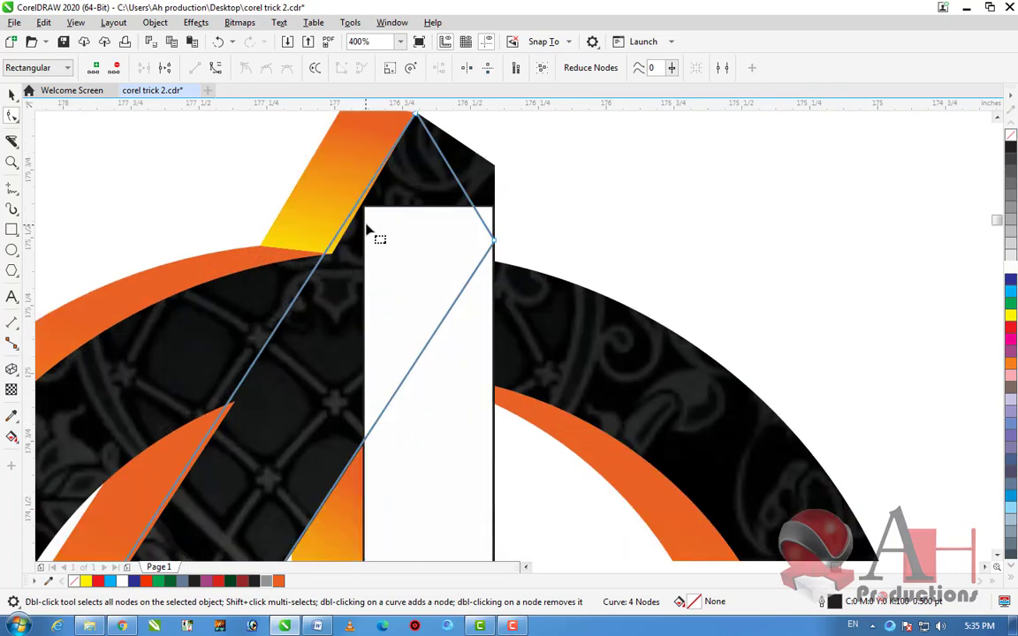
scroll(363, 235, down, 1)
drag(387, 175, 369, 223)
scroll(402, 228, up, 1)
Convert the stem rectangle to curves, fit its upper corners to the A's outline and add a top node at the peak
click(433, 365)
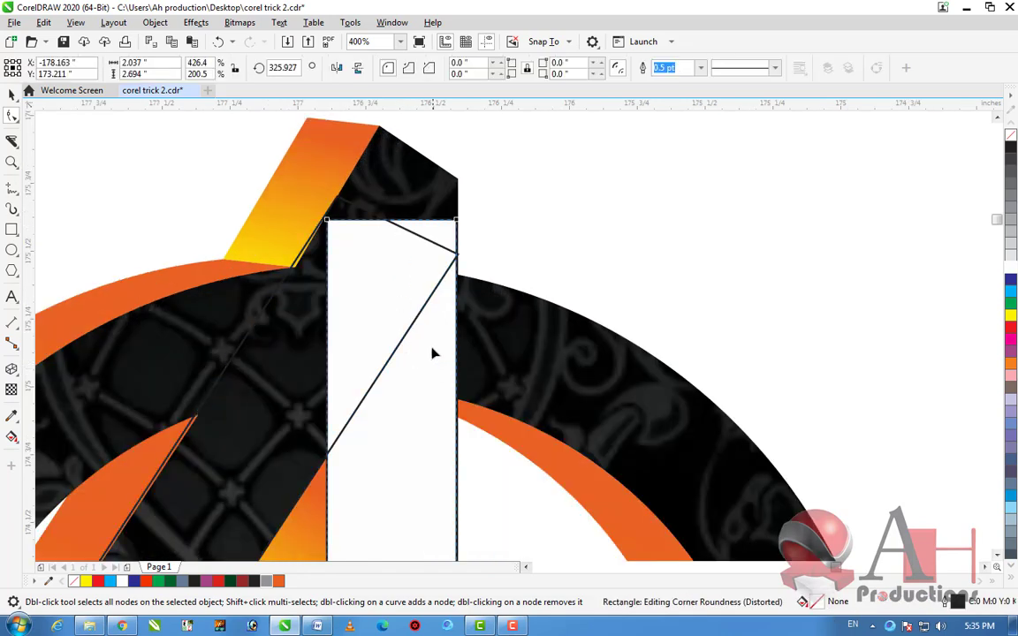
key(ctrl+q)
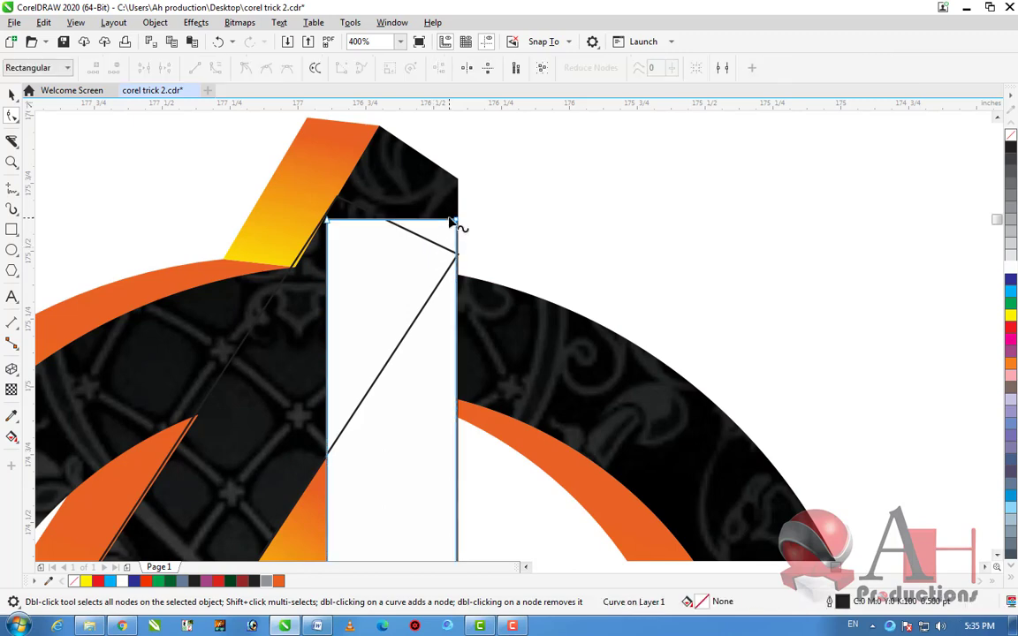
drag(456, 214, 457, 179)
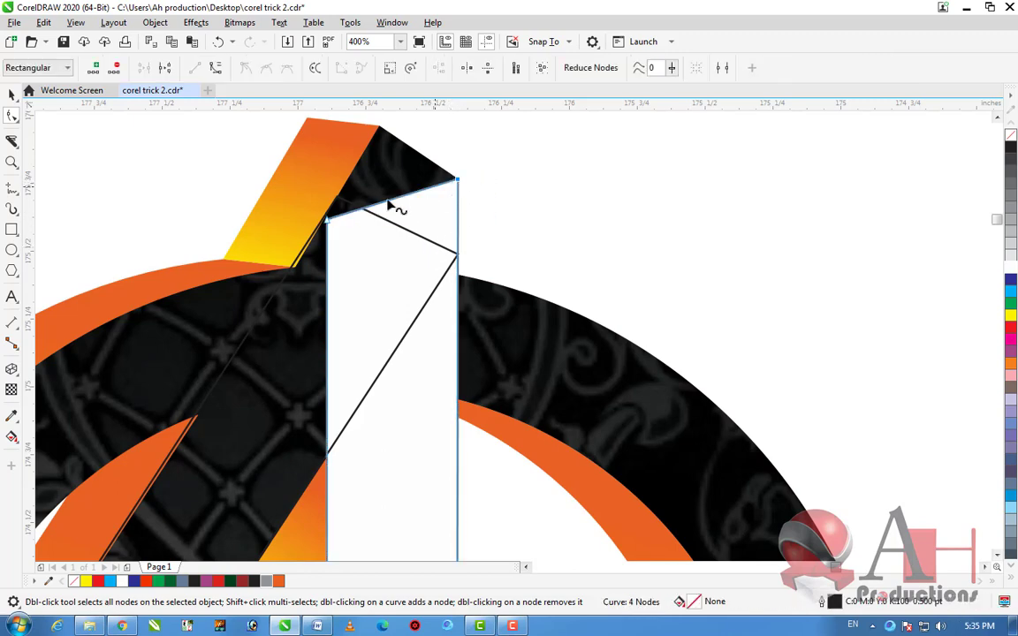
drag(327, 222, 329, 212)
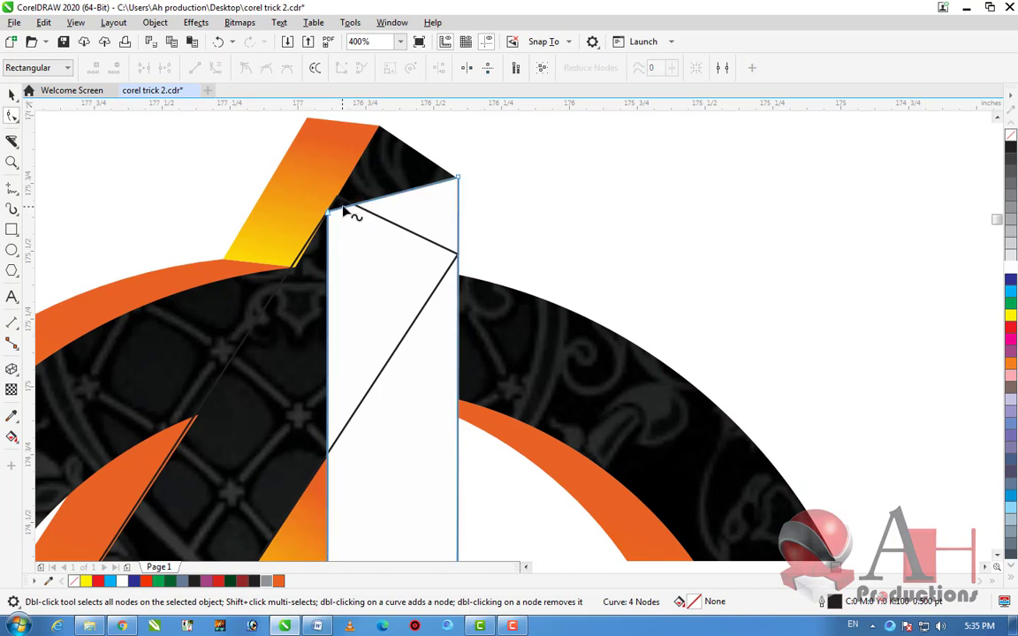
double_click(345, 212)
drag(345, 212, 380, 126)
scroll(386, 203, down, 4)
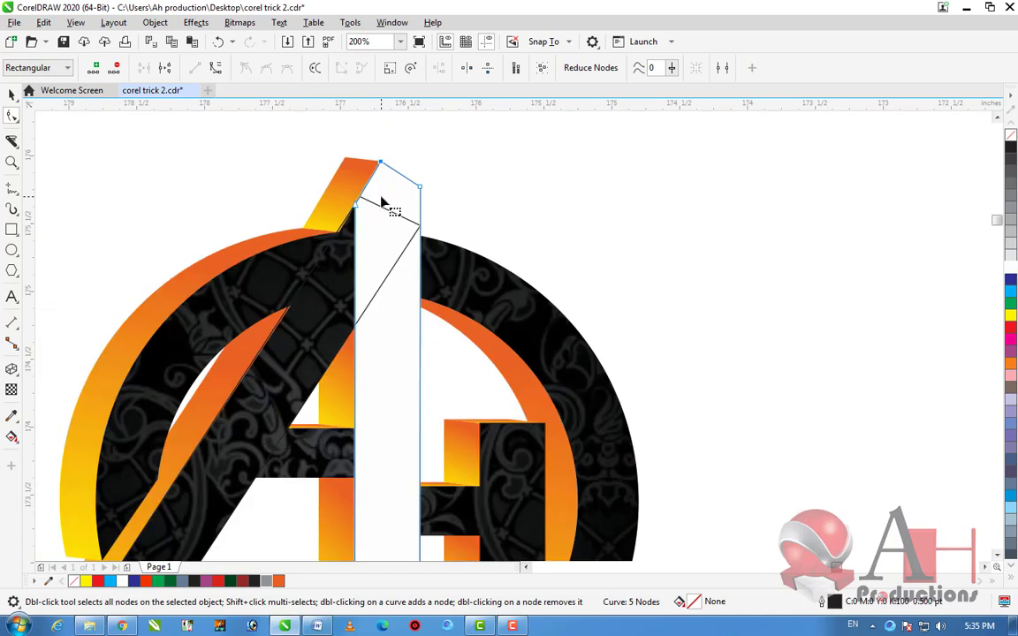
Move the traced stem shape off the logo to its right
scroll(411, 208, up, 5)
scroll(415, 196, down, 2)
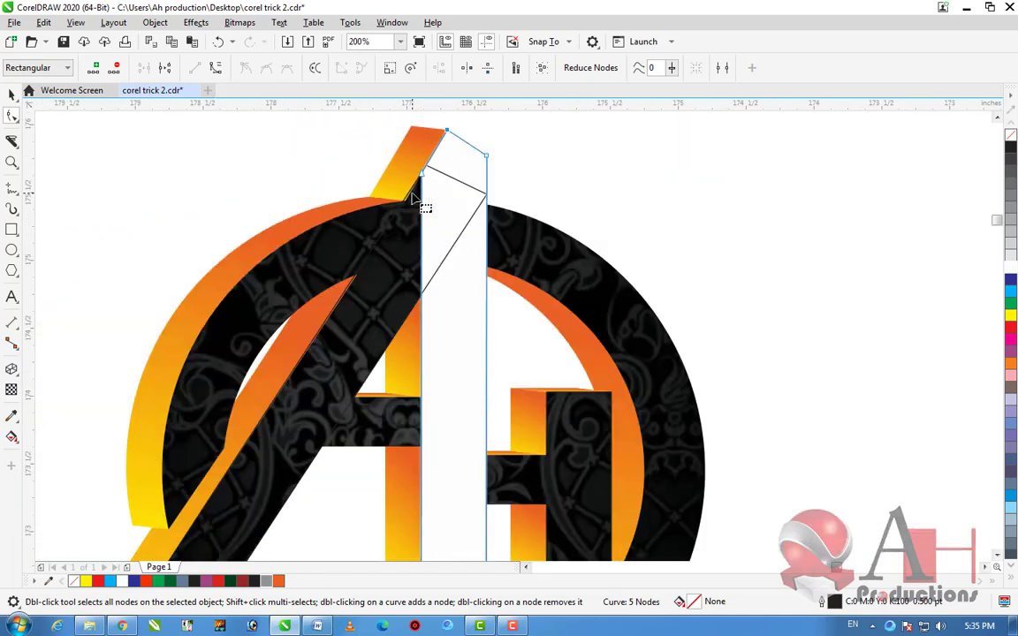
click(12, 94)
scroll(371, 253, down, 2)
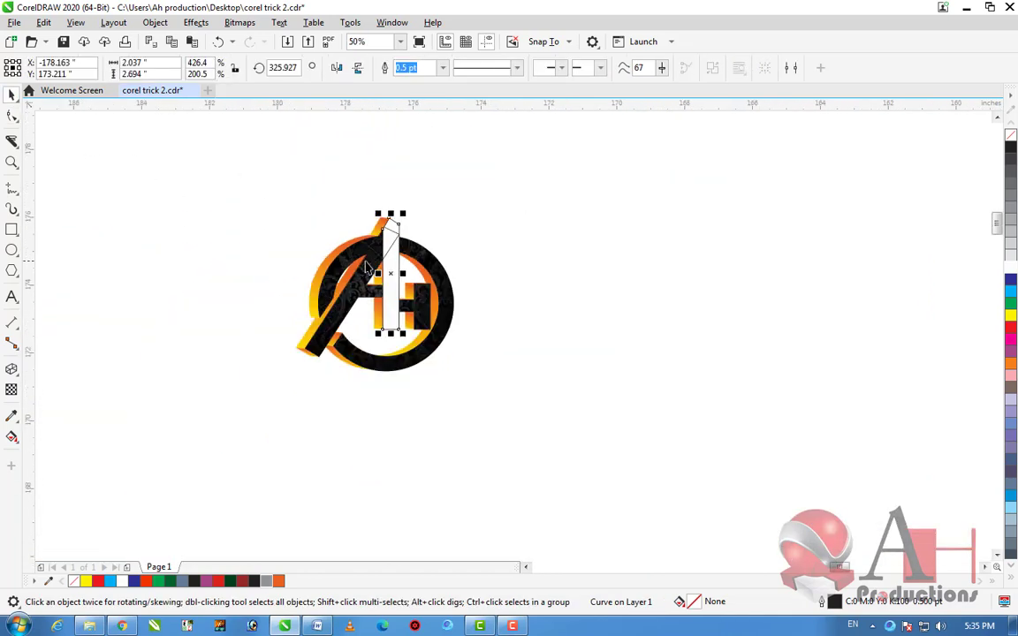
scroll(366, 267, up, 1)
shift+click(315, 283)
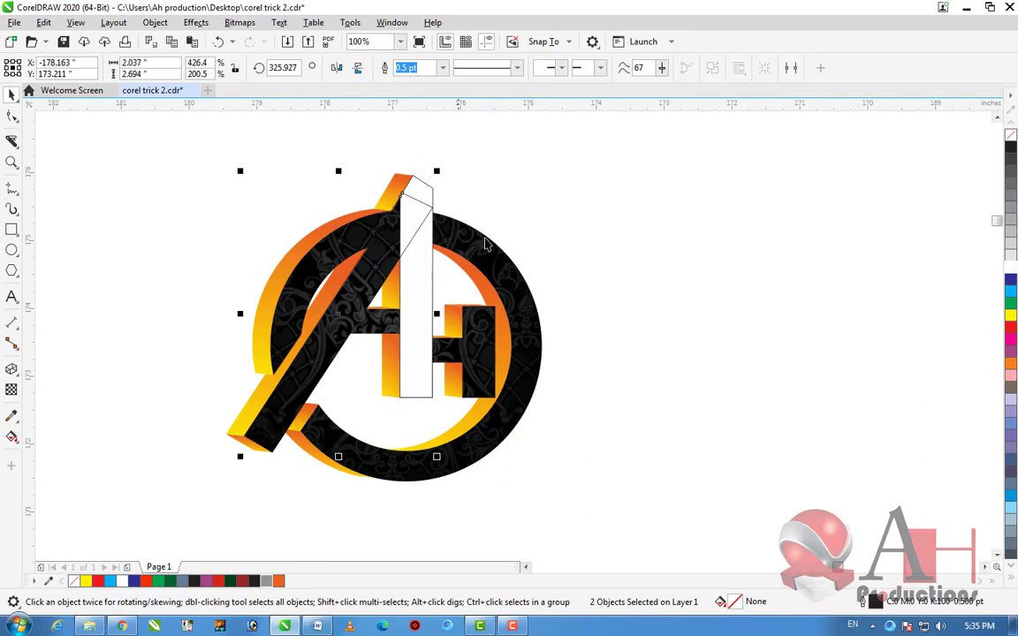
click(406, 369)
drag(407, 369, 527, 367)
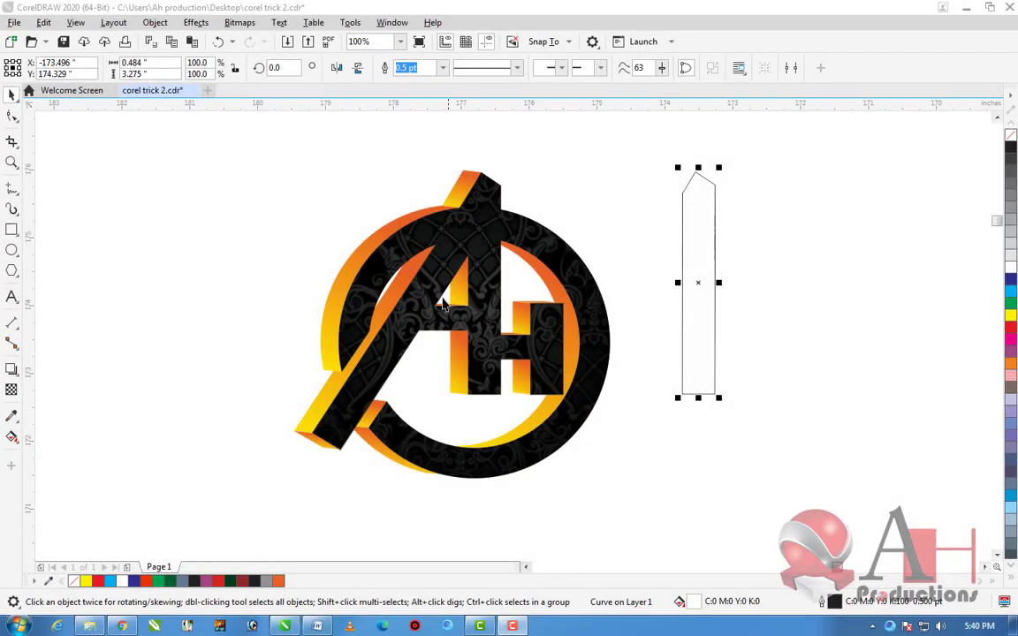
Try moving the slanted shape aside, and undo the moves so both traced shapes lie on the logo again
drag(442, 303, 239, 322)
key(ctrl+z)
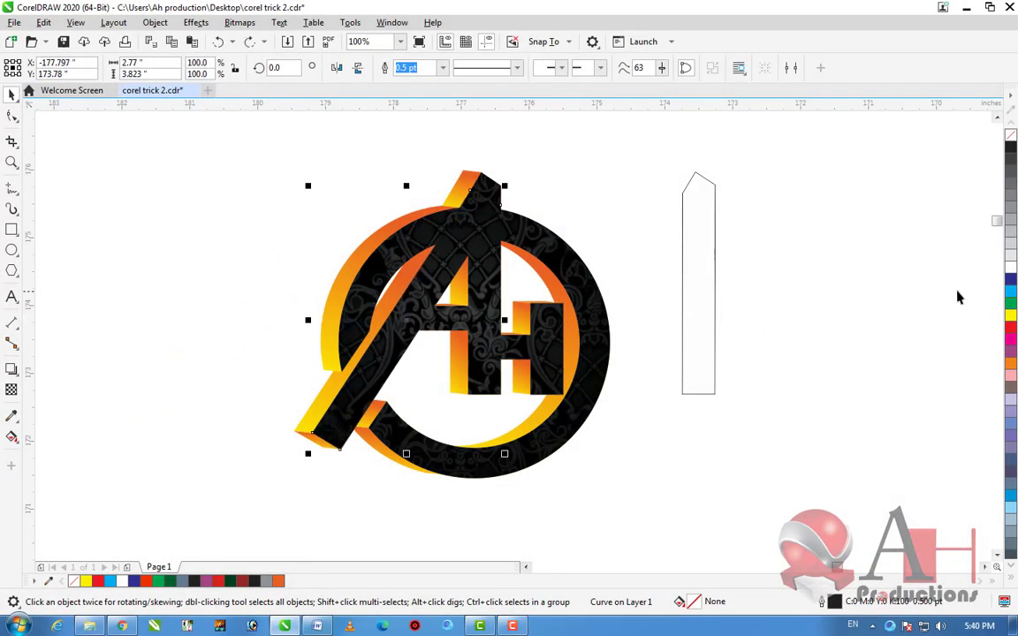
key(ctrl+z)
scroll(651, 322, up, 2)
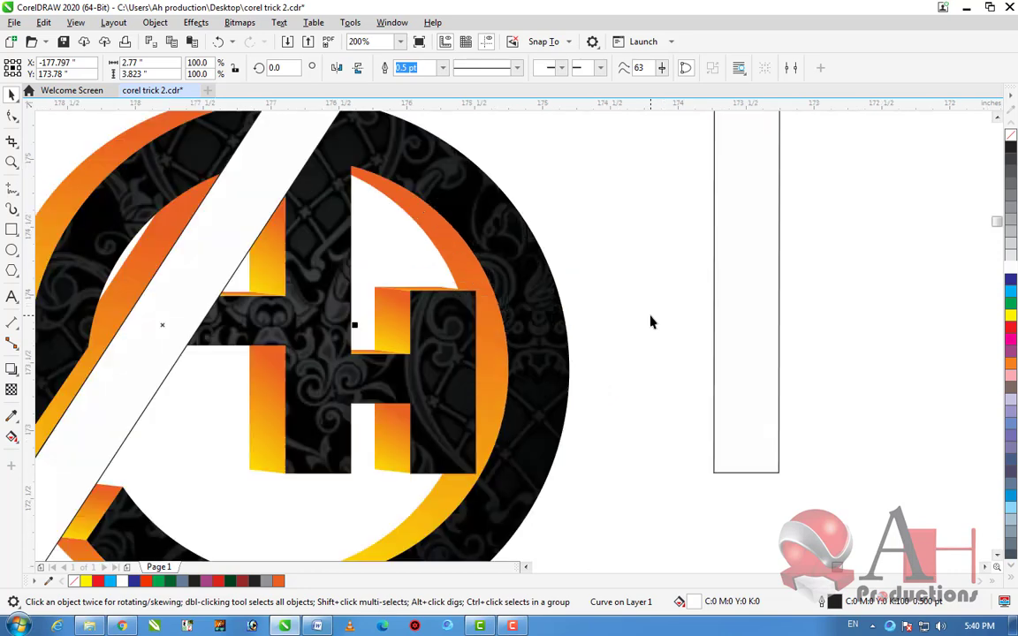
scroll(652, 323, down, 4)
key(ctrl+z)
click(668, 327)
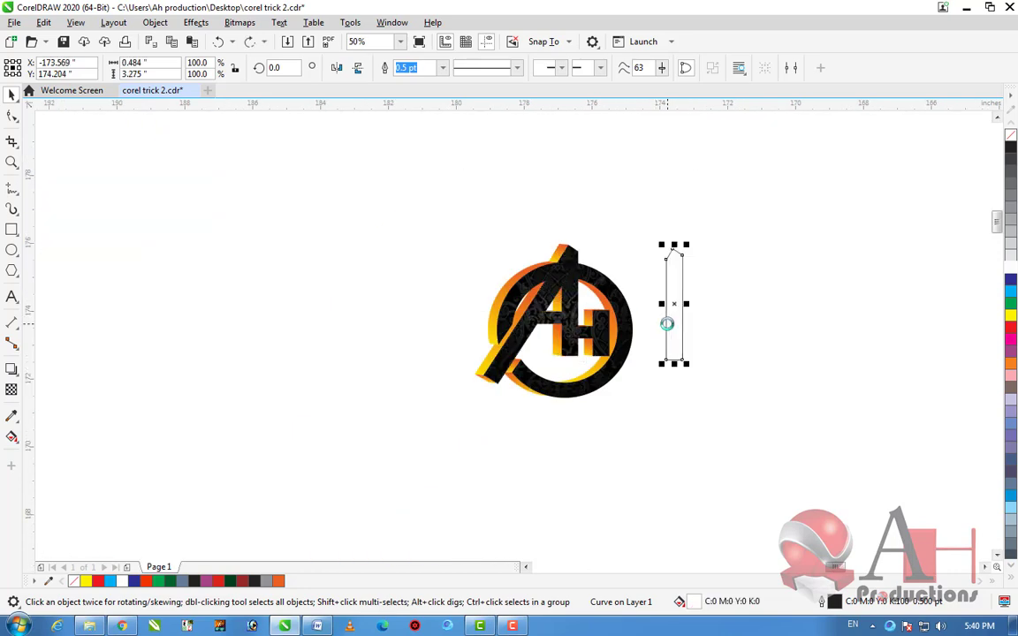
click(251, 42)
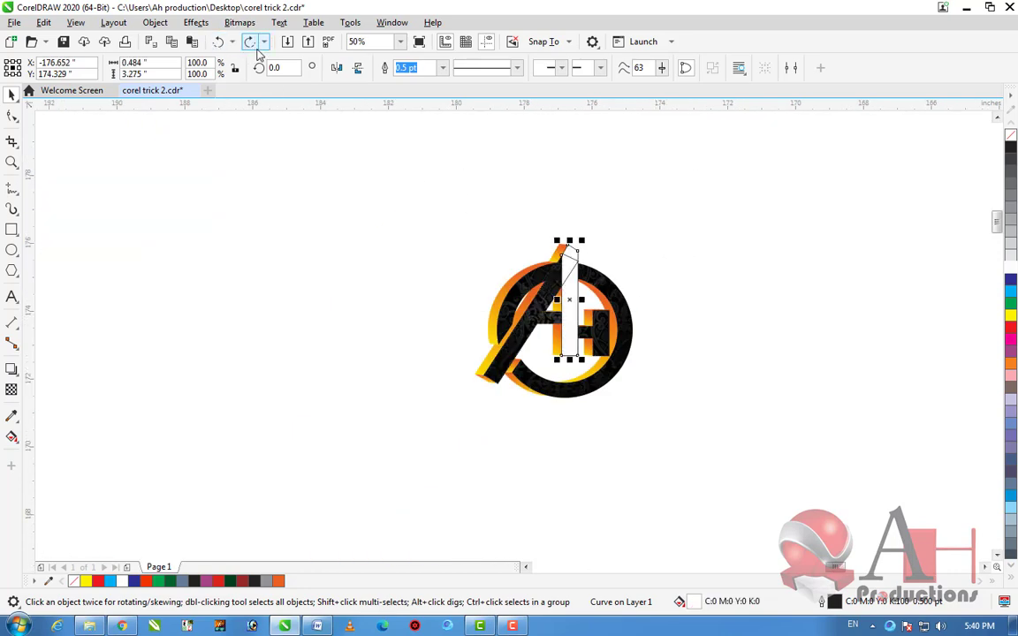
Fill the slanted leg shape with white and weld it to the stem shape
scroll(543, 351, up, 1)
key(ctrl+shift+z)
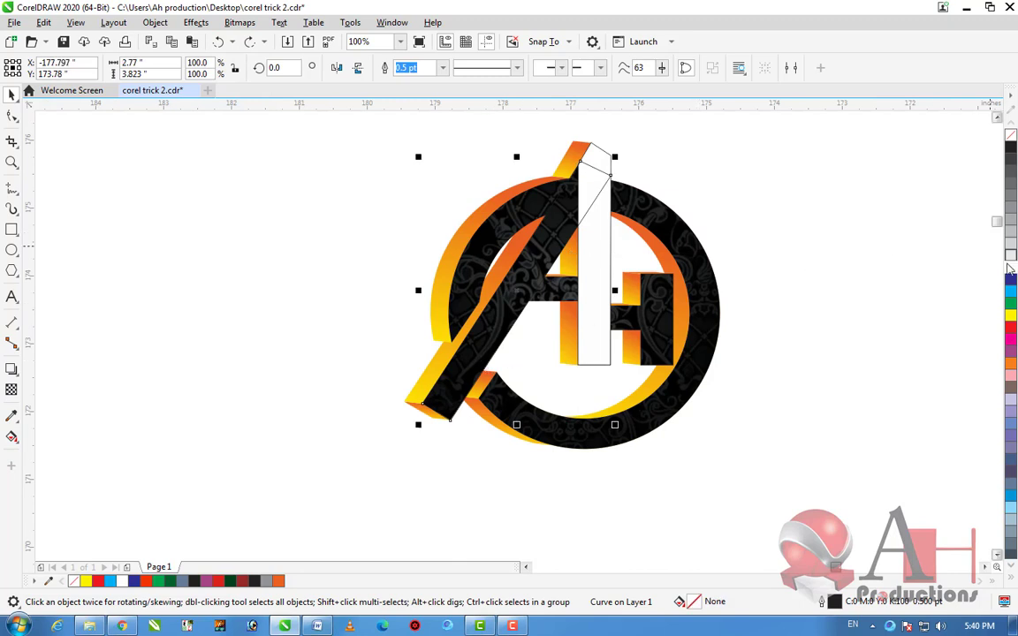
key(ctrl+shift+z)
scroll(610, 206, up, 1)
scroll(551, 200, down, 1)
shift+click(546, 286)
click(433, 69)
key(Escape)
Delete the extra node at the small notch on the welded A's outer edge below the peak
scroll(433, 323, down, 1)
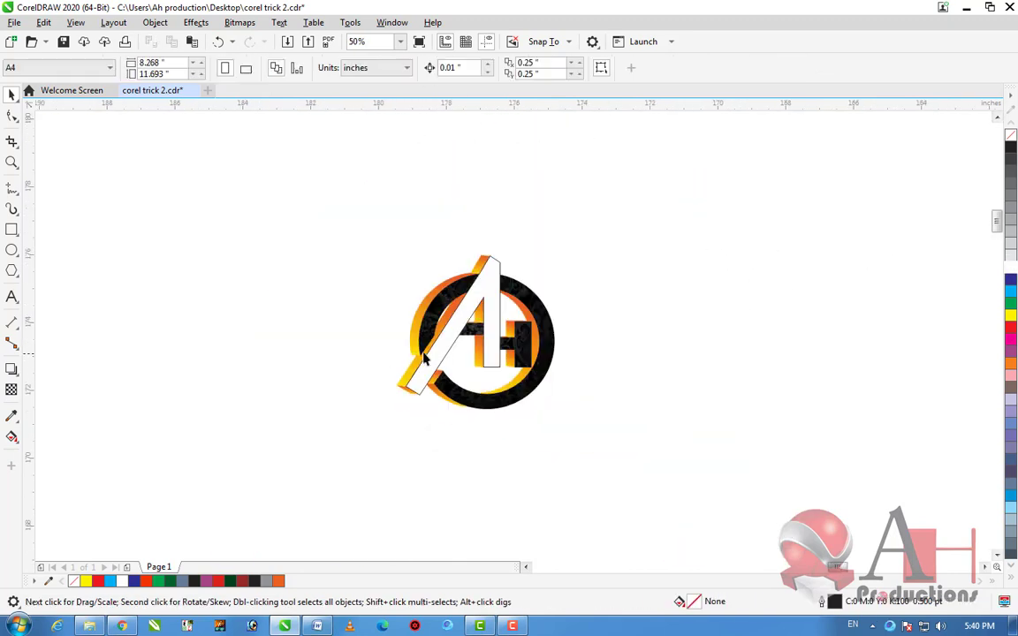
scroll(430, 372, up, 1)
scroll(552, 144, up, 1)
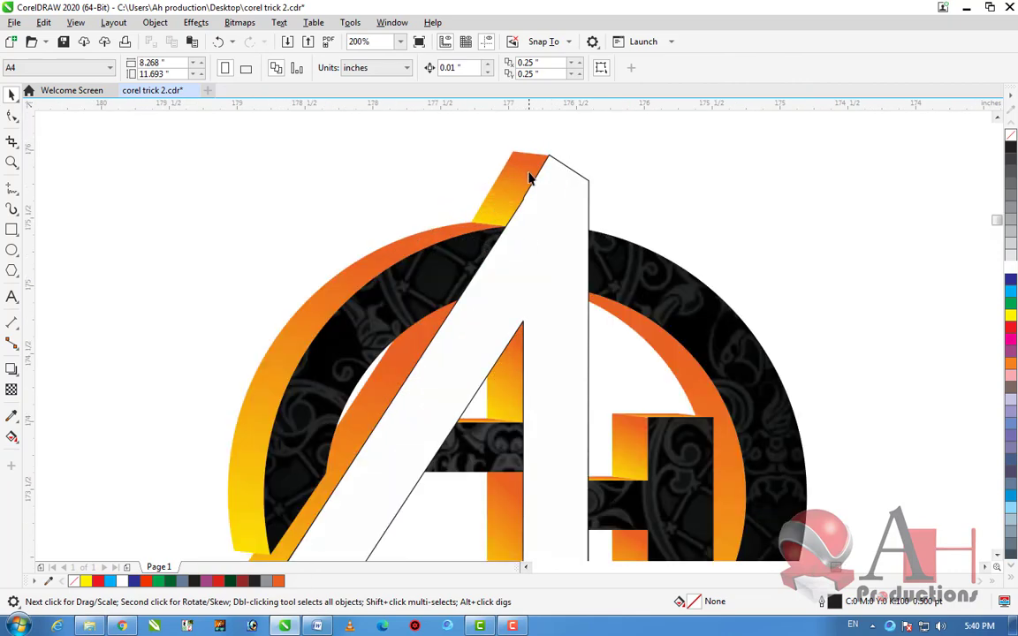
scroll(532, 176, down, 1)
scroll(530, 181, up, 2)
scroll(528, 187, down, 1)
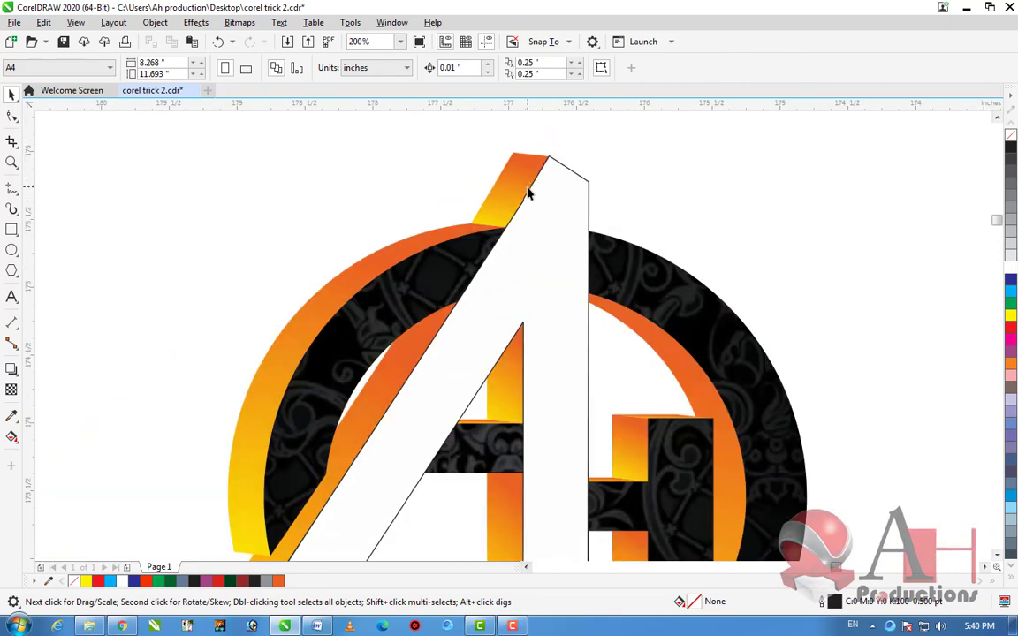
scroll(528, 190, up, 2)
click(511, 251)
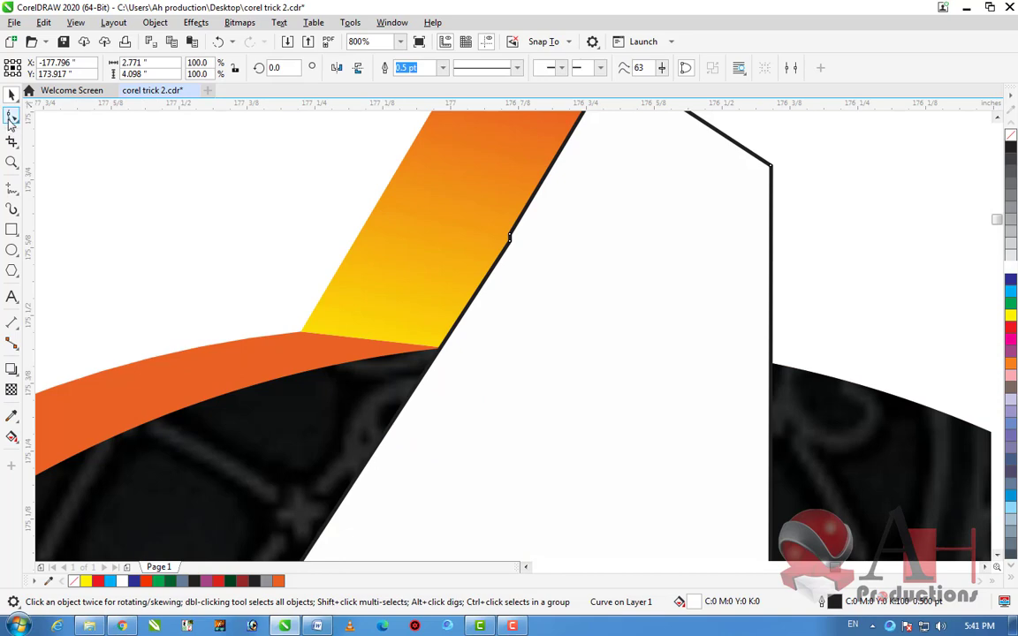
click(11, 118)
double_click(511, 239)
scroll(541, 265, down, 4)
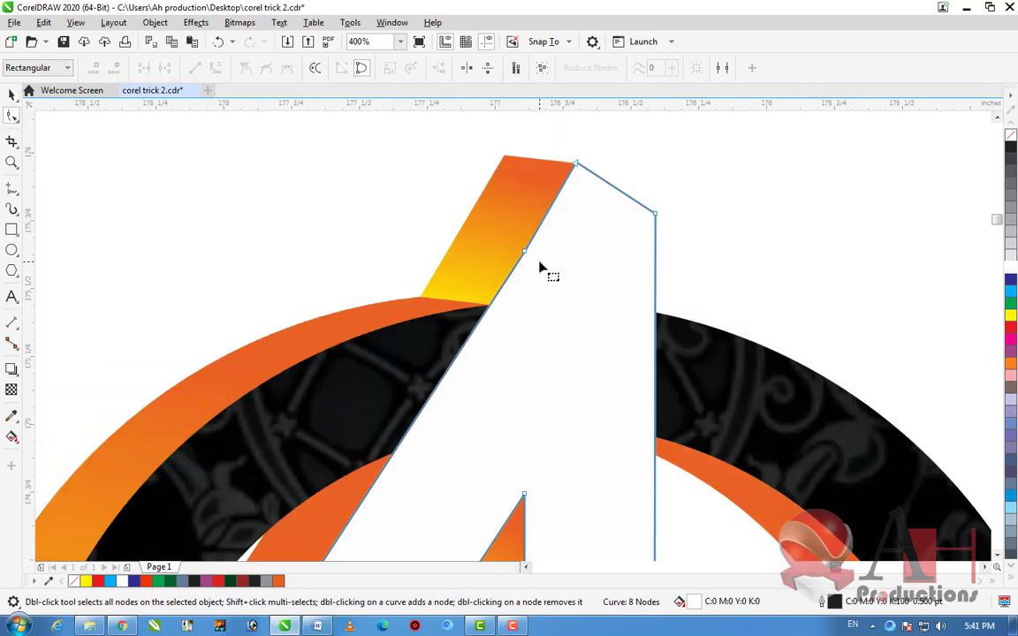
Draw a rectangle about 1.14 by 0.36 inches over the A's crossbar, overlapping both legs, and fill it with white
scroll(556, 256, up, 3)
scroll(558, 267, down, 1)
scroll(552, 294, up, 2)
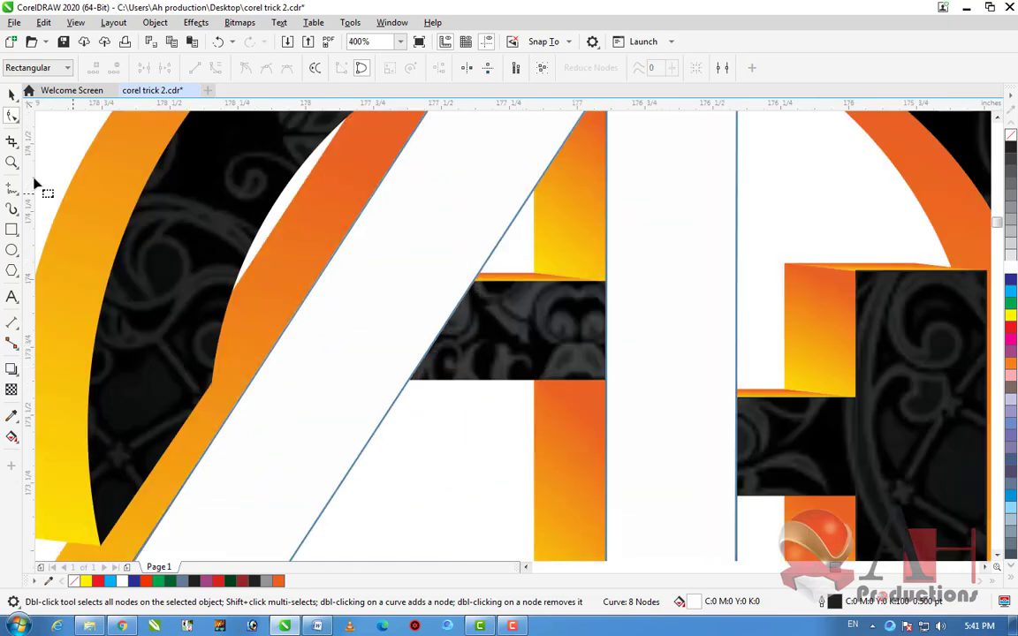
click(12, 228)
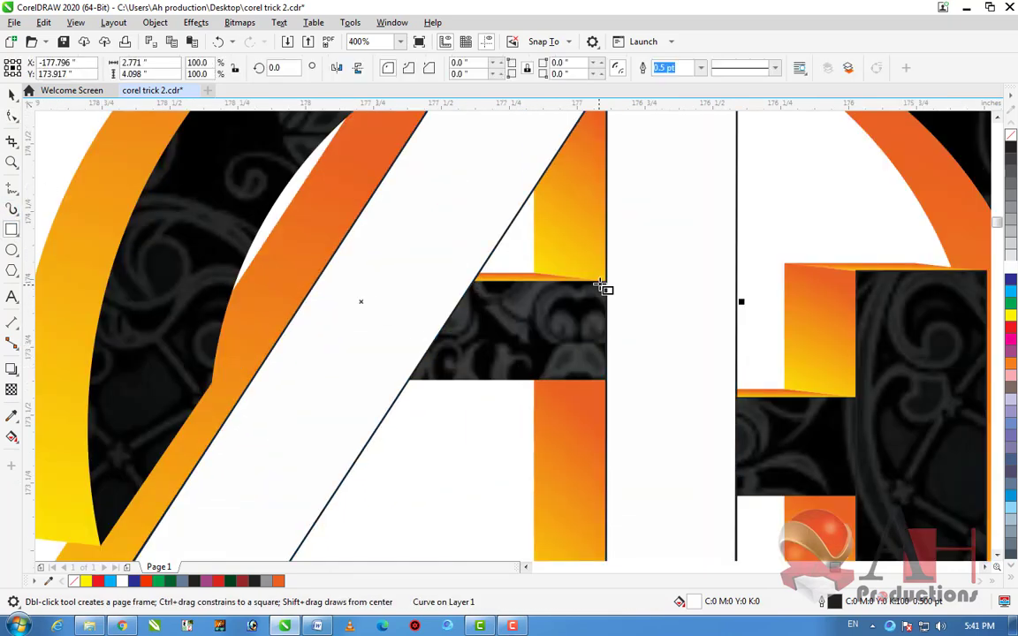
drag(606, 281, 374, 381)
drag(611, 330, 687, 330)
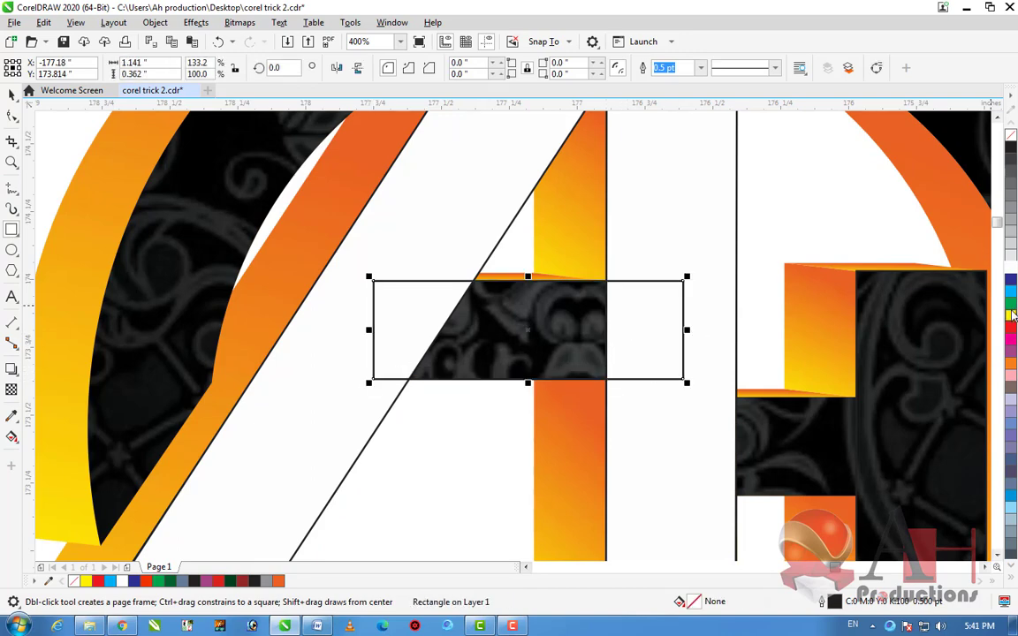
click(1011, 314)
click(1009, 281)
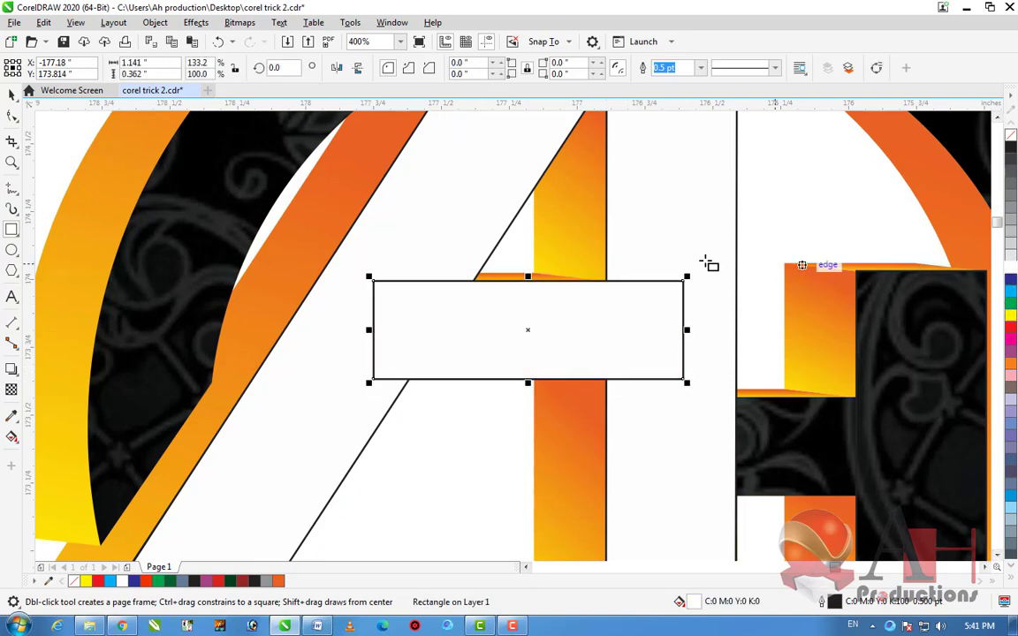
Weld the crossbar rectangle to the A shape
click(11, 93)
click(421, 193)
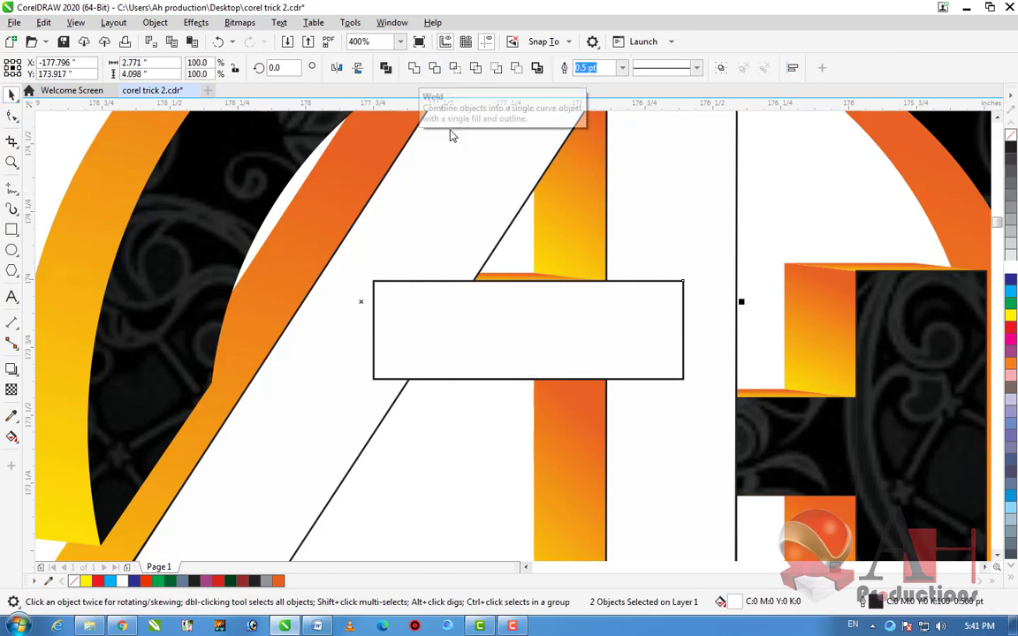
scroll(470, 189, down, 4)
click(515, 283)
click(467, 217)
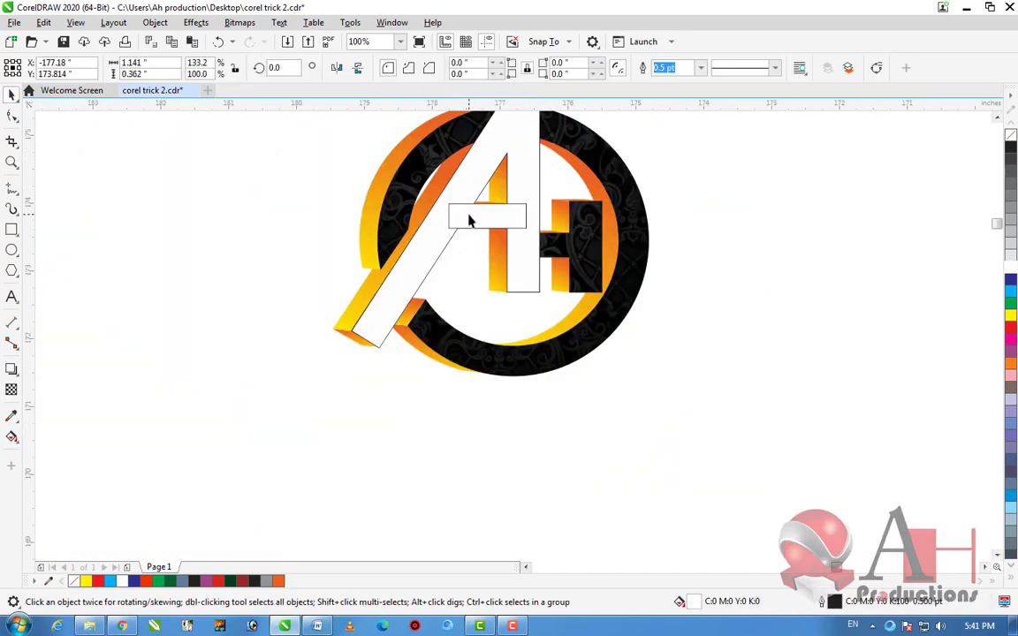
shift+click(440, 253)
click(414, 68)
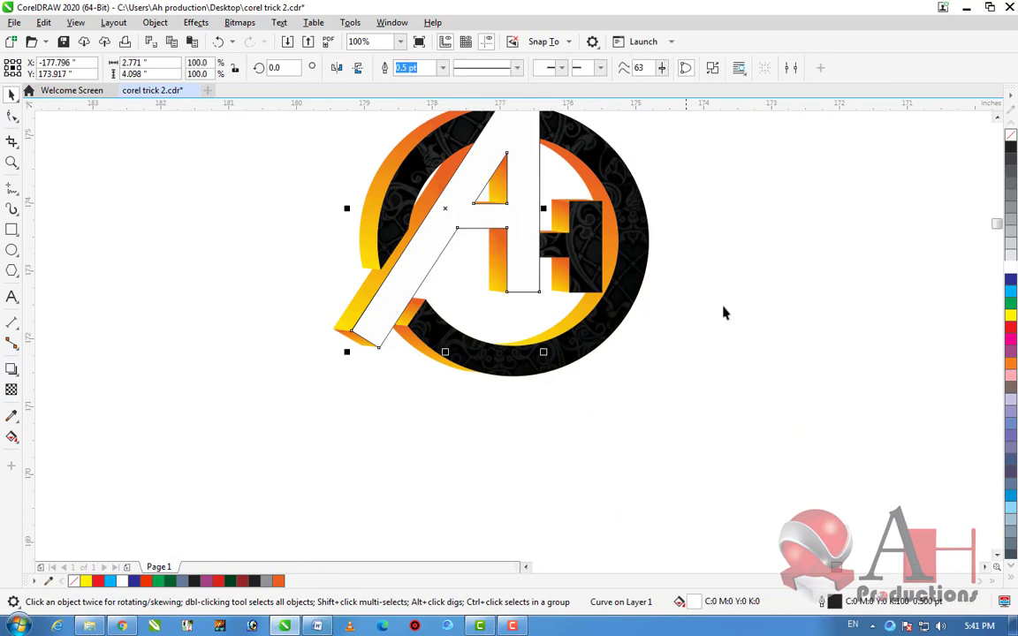
click(591, 402)
scroll(543, 350, down, 2)
scroll(610, 343, up, 1)
scroll(610, 341, up, 1)
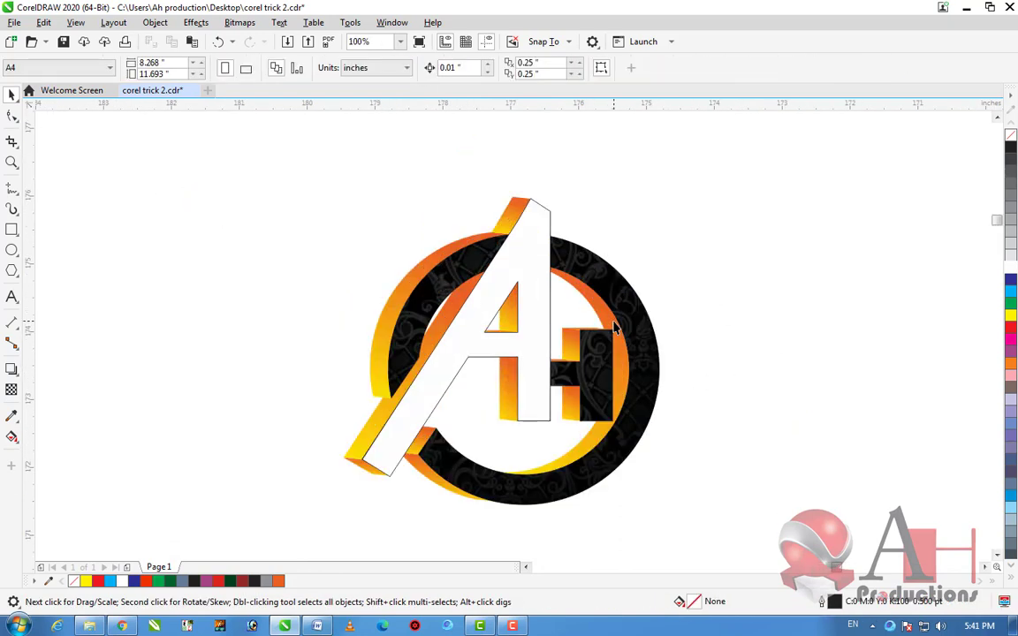
scroll(671, 406, up, 1)
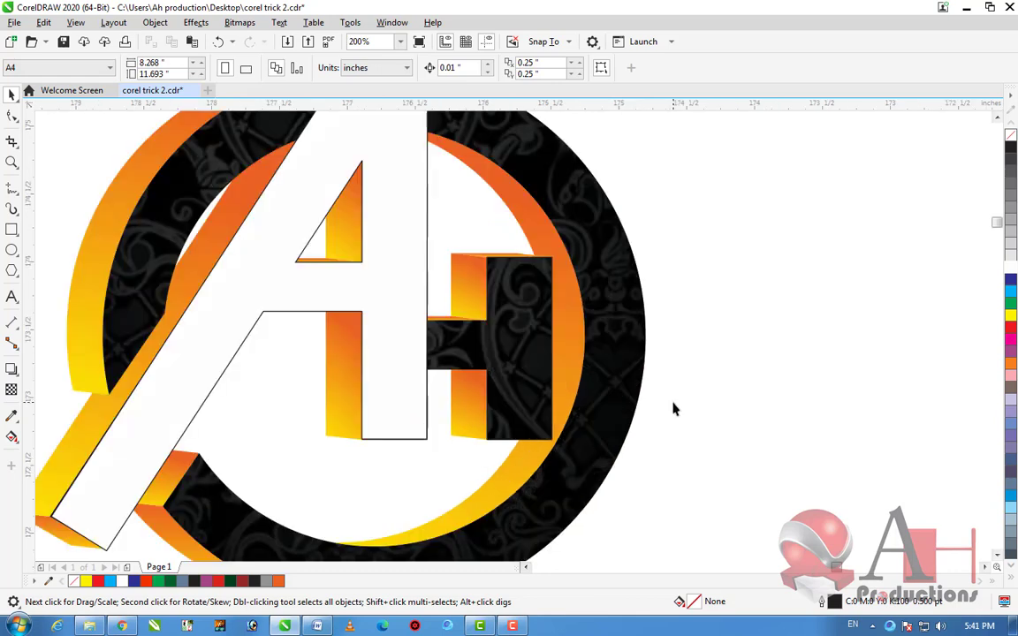
click(505, 353)
drag(528, 358, 810, 349)
key(ctrl+z)
click(450, 346)
key(Escape)
Fill the rectangle over the H's right stem with white
click(499, 355)
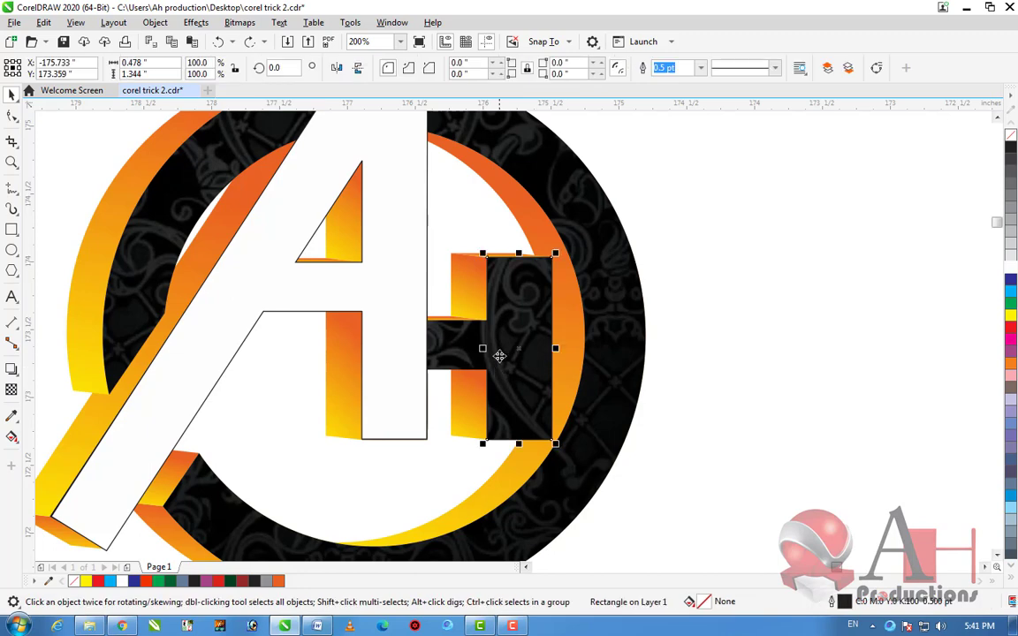
scroll(499, 355, up, 1)
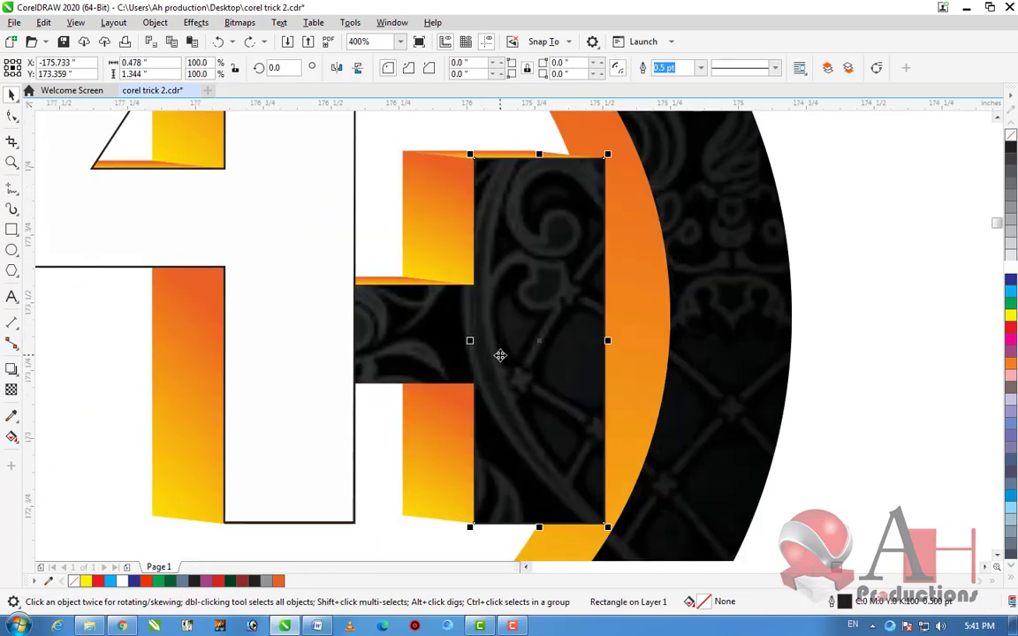
click(1012, 275)
key(Escape)
scroll(712, 342, down, 1)
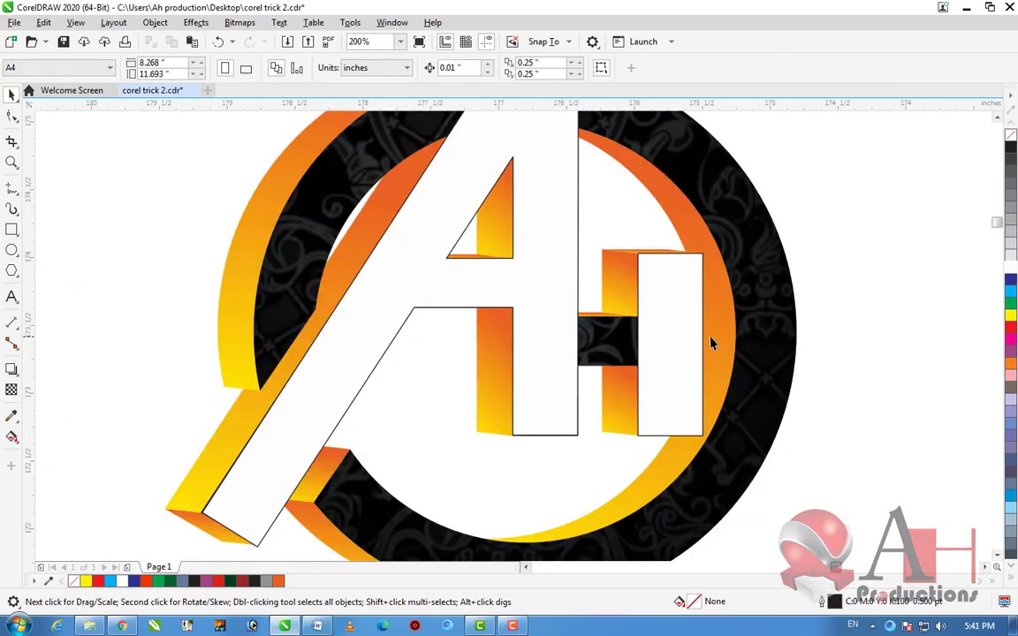
Draw a rectangle about 0.61 by 0.39 inches over the H's crossbar, then adjust its edges to overlap both neighbouring stems
click(12, 229)
drag(579, 316, 660, 367)
click(11, 94)
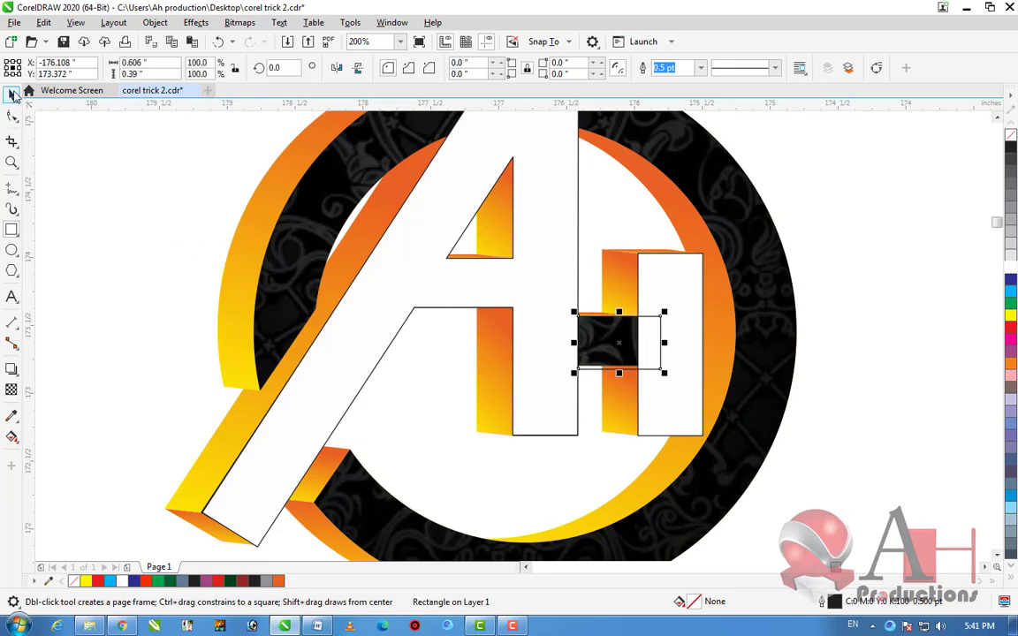
scroll(606, 338, up, 3)
drag(658, 464, 657, 450)
drag(491, 347, 434, 347)
Weld the crossbar rectangle with the H's right stem and the A into one white AH shape
scroll(434, 348, down, 2)
shift+click(679, 389)
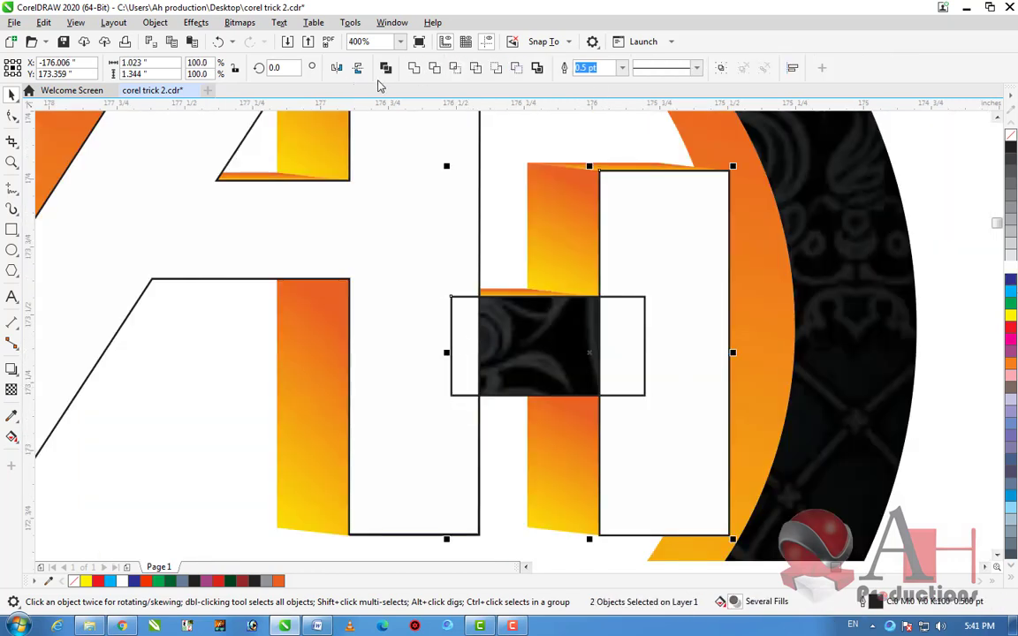
click(412, 68)
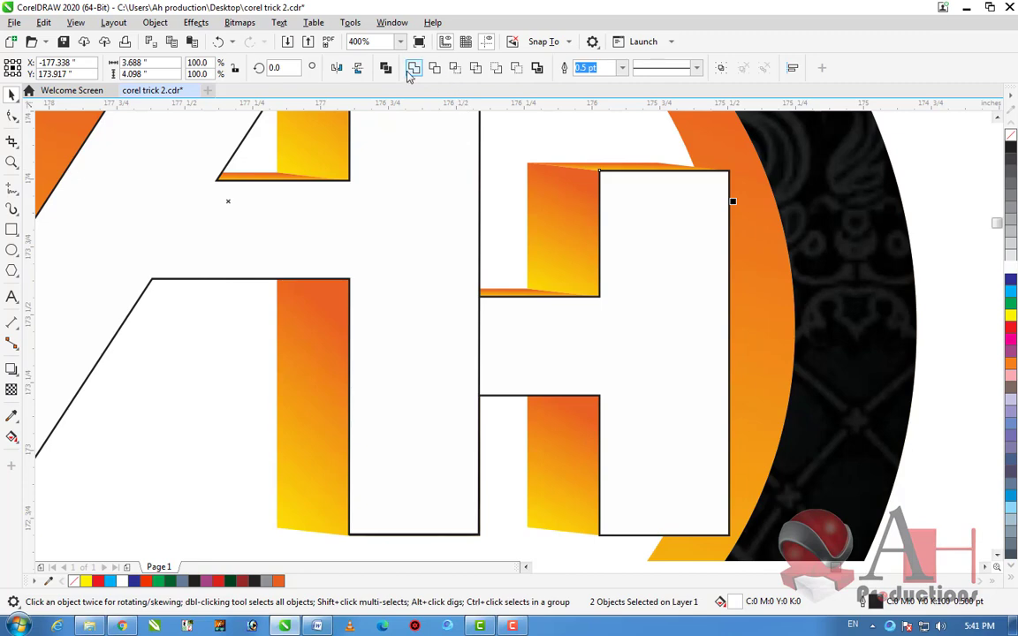
scroll(512, 200, down, 3)
click(548, 398)
scroll(493, 277, down, 1)
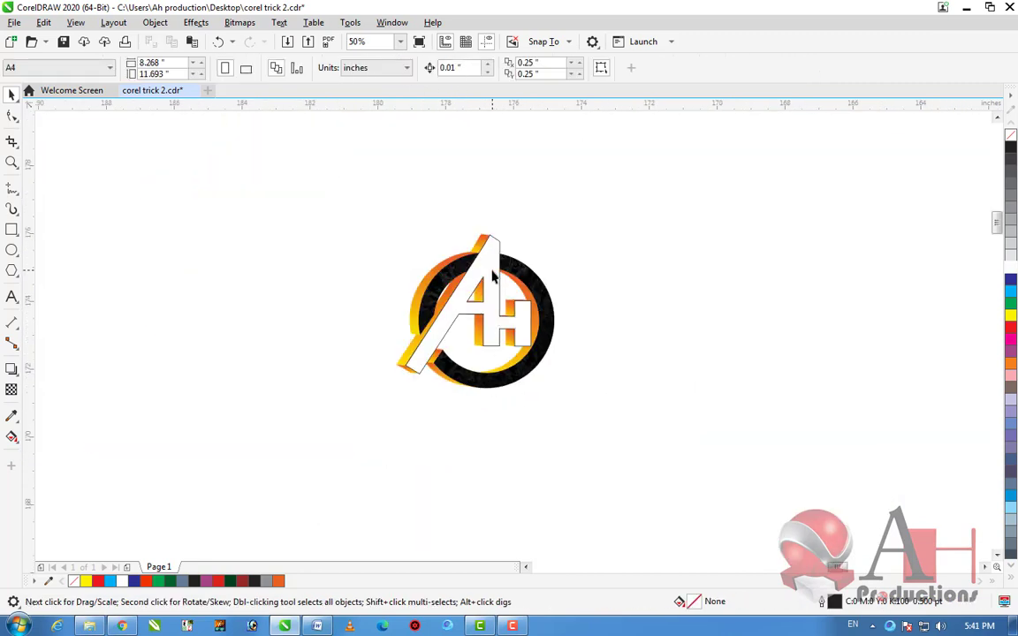
scroll(493, 277, up, 1)
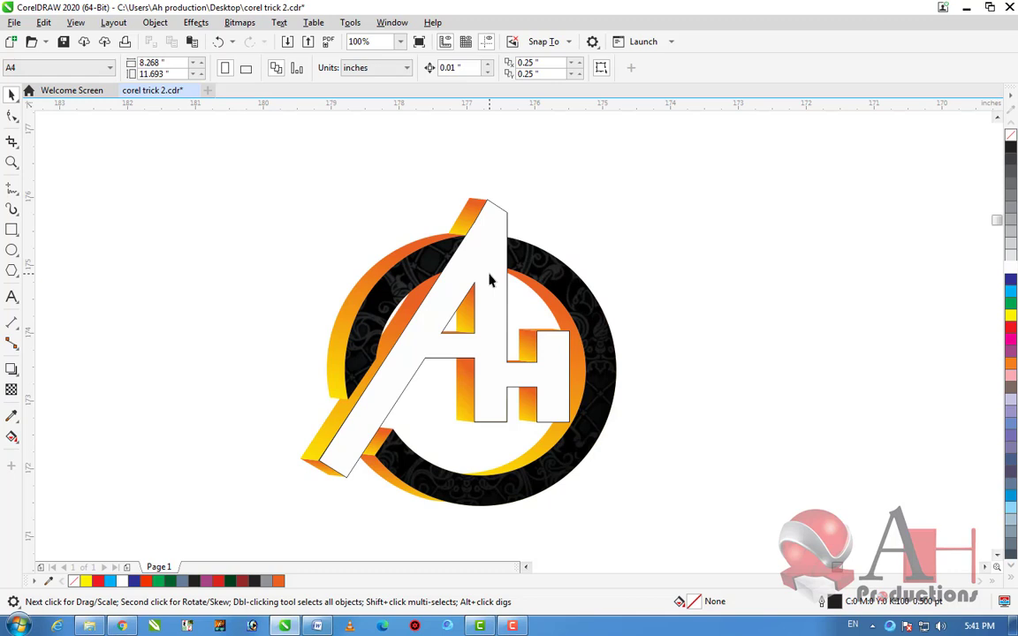
Draw an ellipse about 3.97 by 4.07 inches around the ring's outer edge and reduce its height to 4.01 inches
click(11, 250)
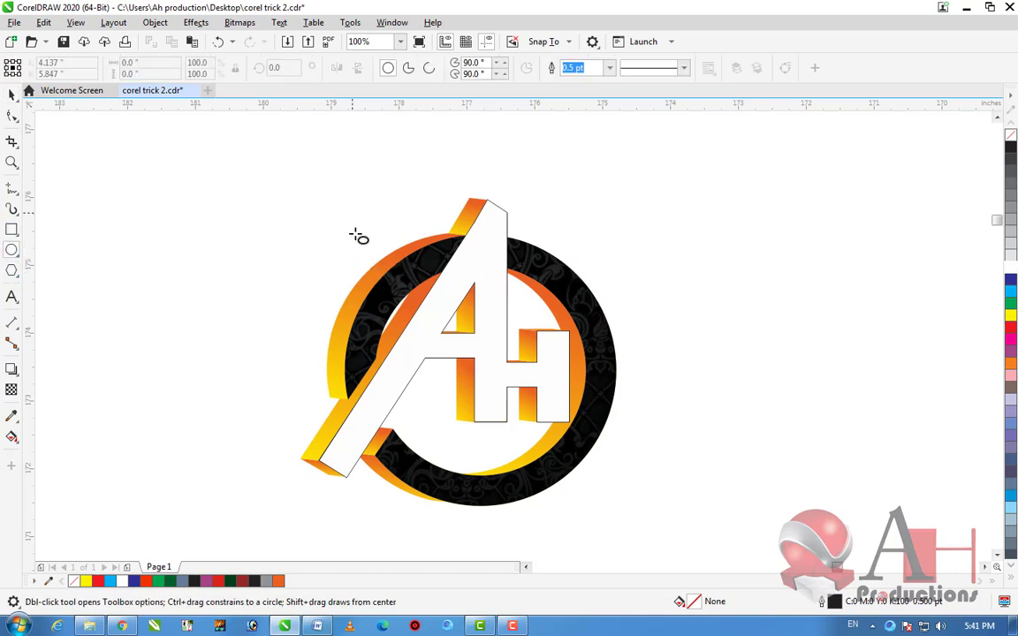
drag(348, 232, 619, 510)
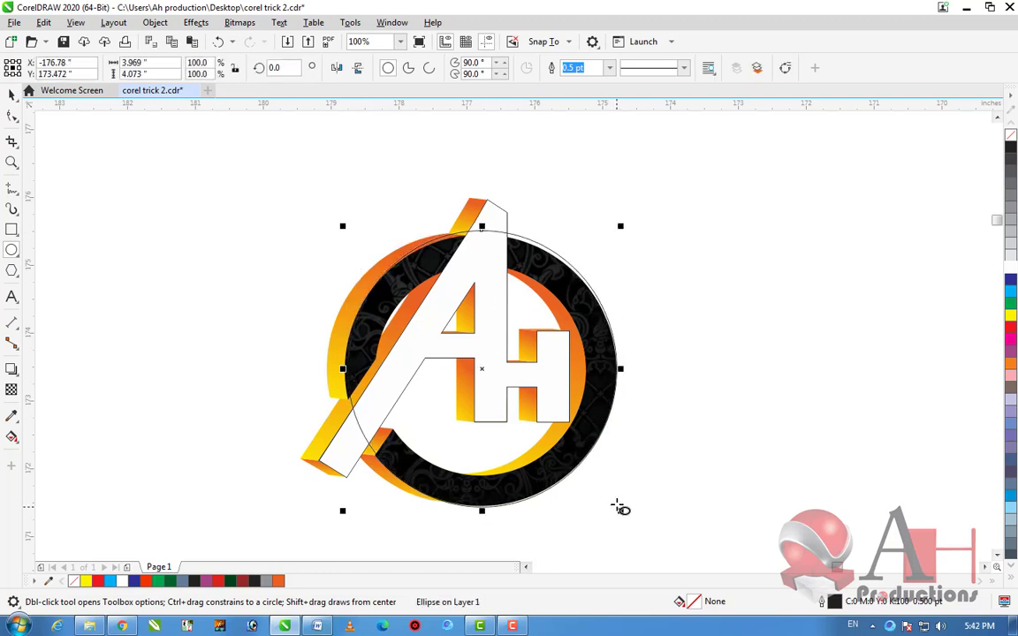
scroll(457, 301, up, 1)
drag(520, 157, 511, 164)
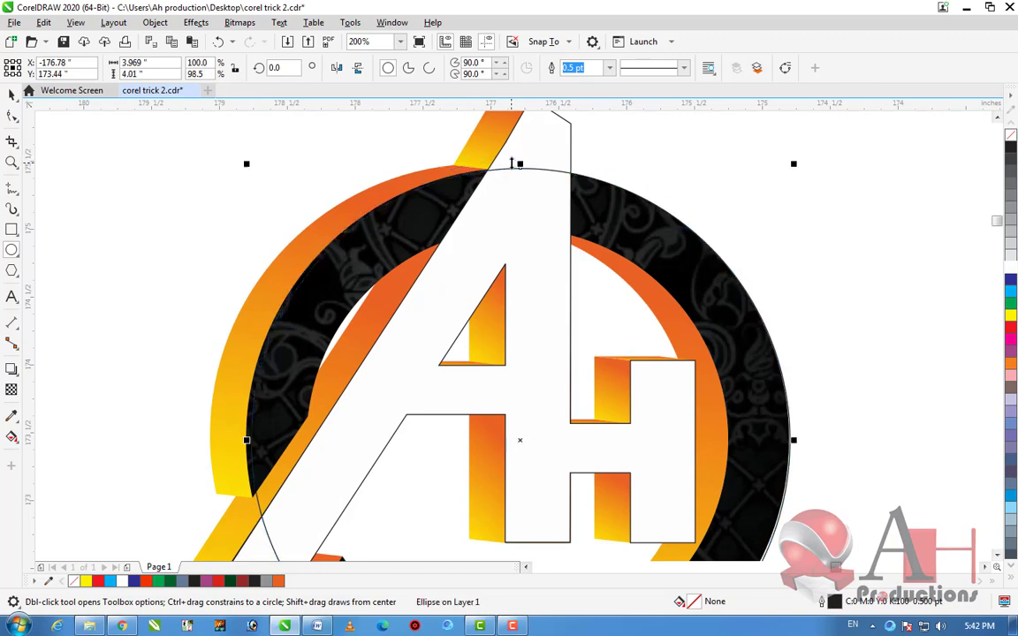
scroll(513, 165, down, 1)
scroll(521, 386, up, 1)
scroll(518, 390, down, 1)
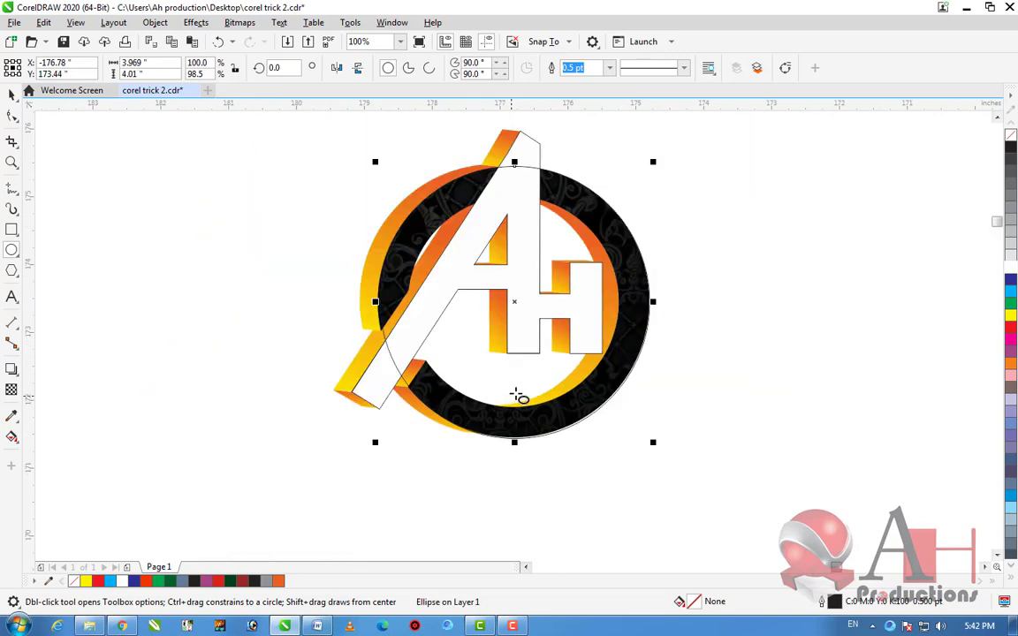
Try to make a concentric copy of the ellipse, 3.073 by 3.105 inches, along the ring's inner edge
click(13, 95)
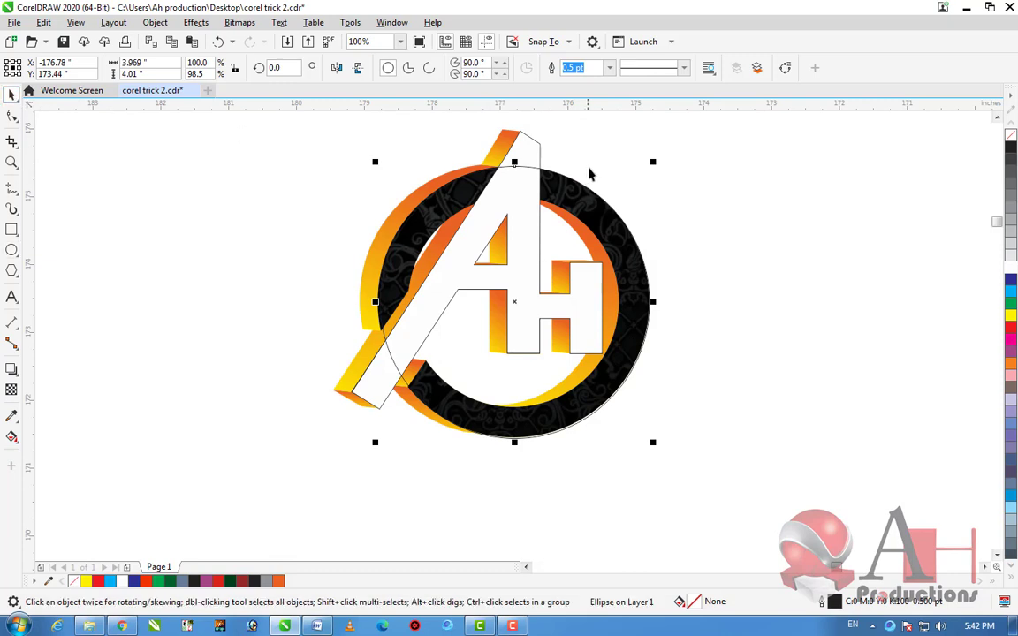
scroll(653, 165, up, 1)
drag(654, 160, 596, 211)
scroll(540, 291, down, 1)
scroll(454, 325, up, 1)
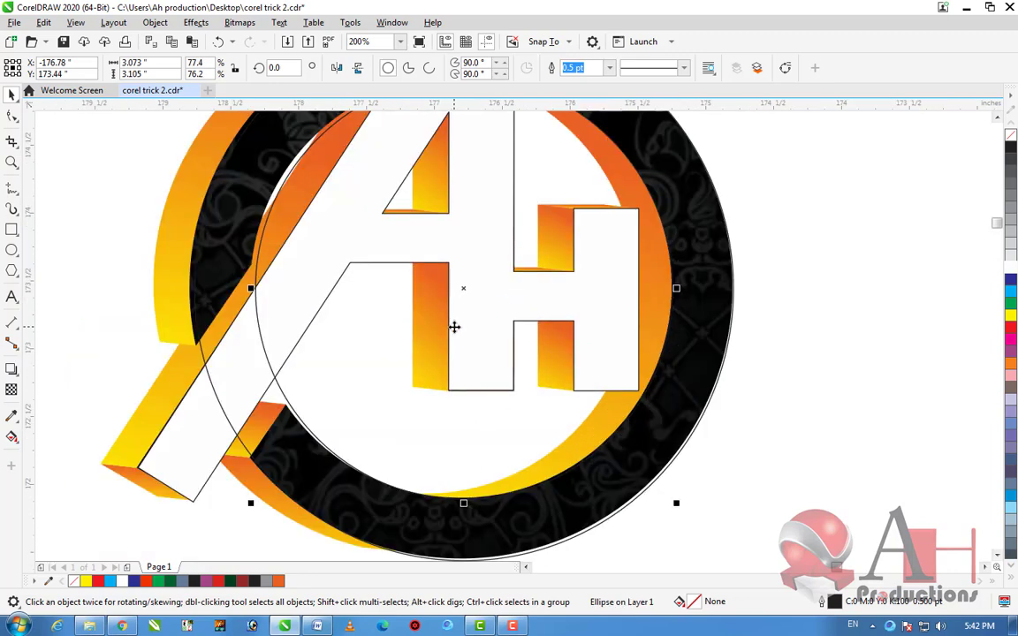
scroll(353, 320, down, 1)
scroll(327, 305, up, 1)
scroll(329, 302, up, 1)
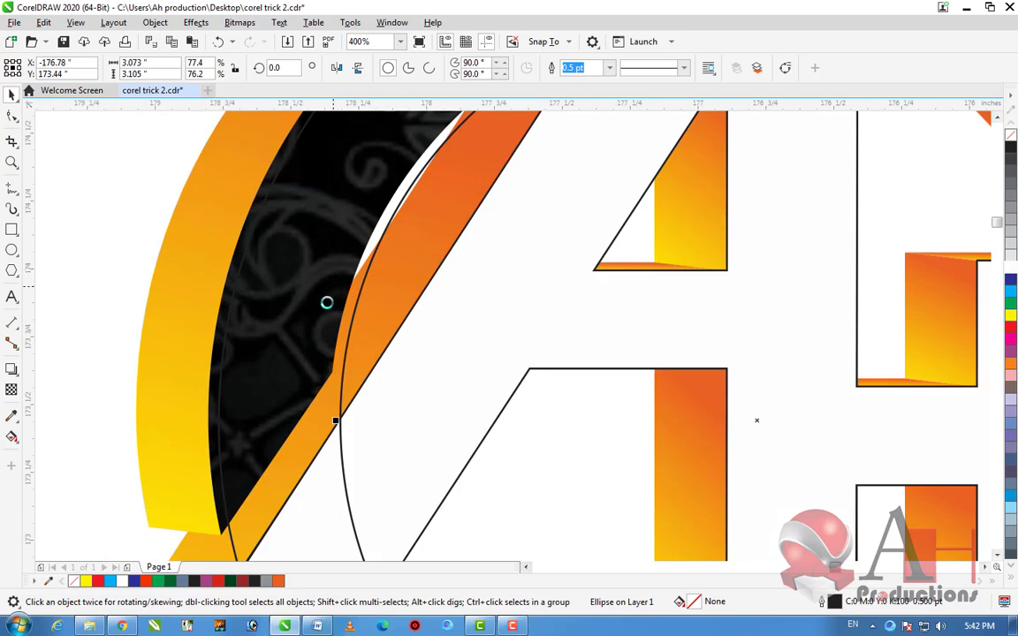
scroll(320, 318, down, 1)
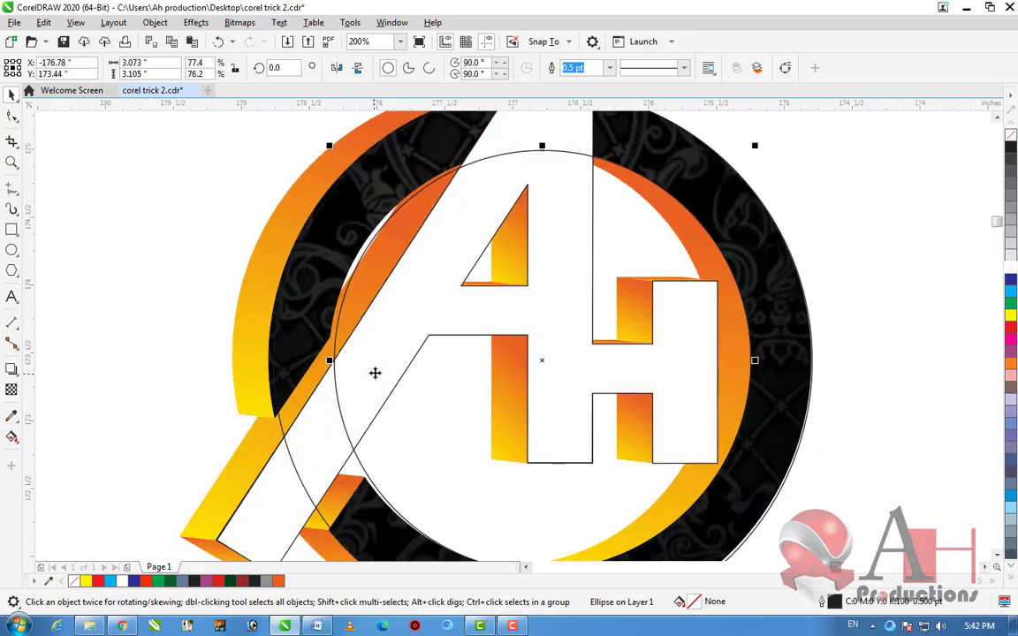
key(ctrl+z)
Widen the ellipse to 4.007 inches to cover the ring's outer edge, testing the fit with a white fill and undoing that fill
scroll(293, 301, up, 2)
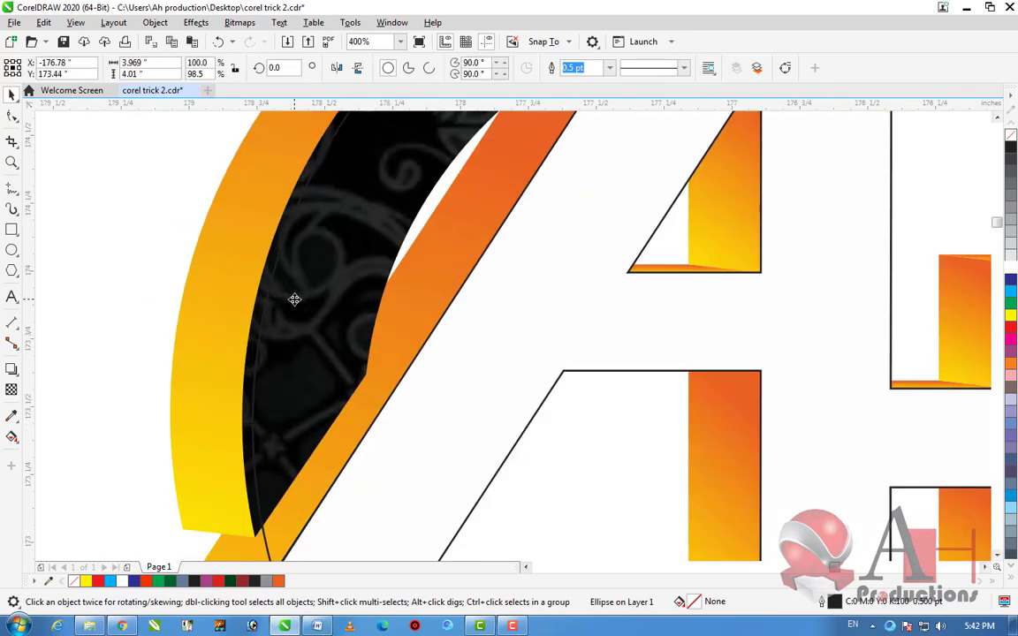
scroll(335, 314, down, 2)
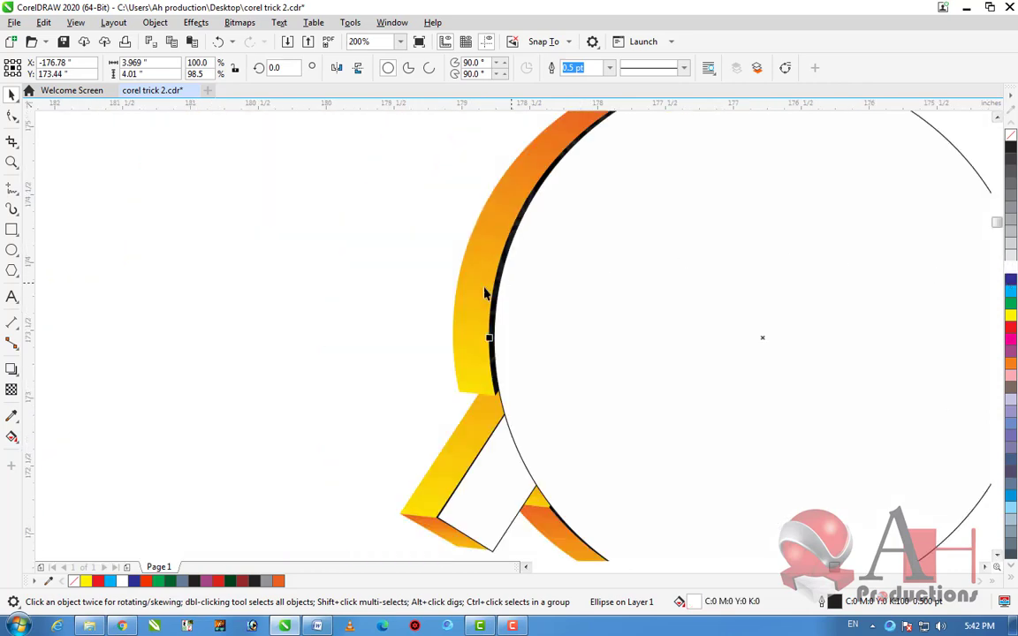
scroll(335, 314, down, 2)
scroll(509, 277, up, 2)
scroll(572, 280, down, 1)
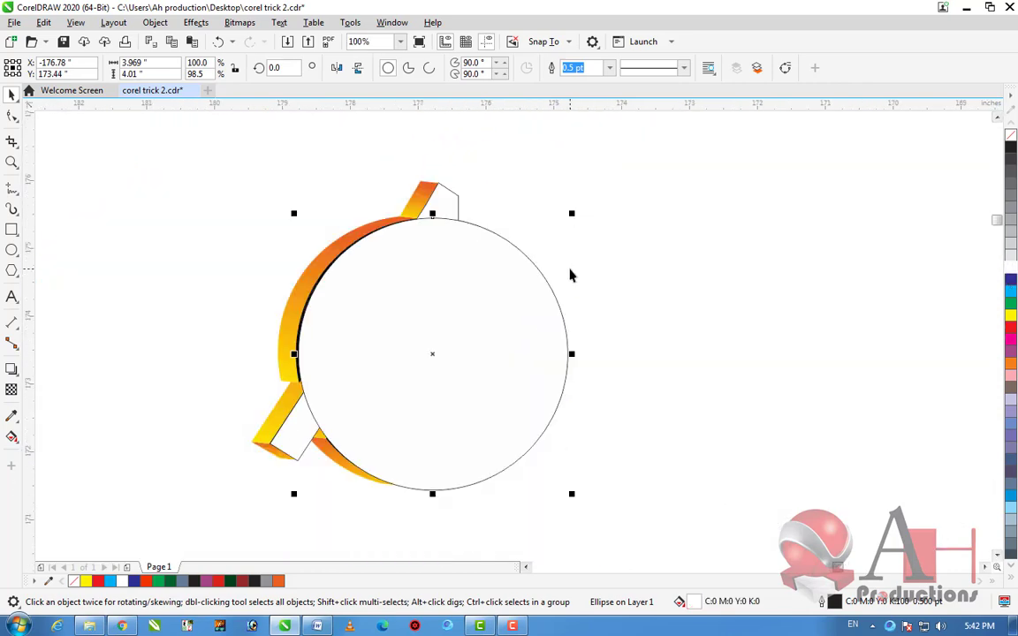
scroll(309, 278, up, 1)
drag(266, 414, 252, 415)
scroll(566, 282, up, 1)
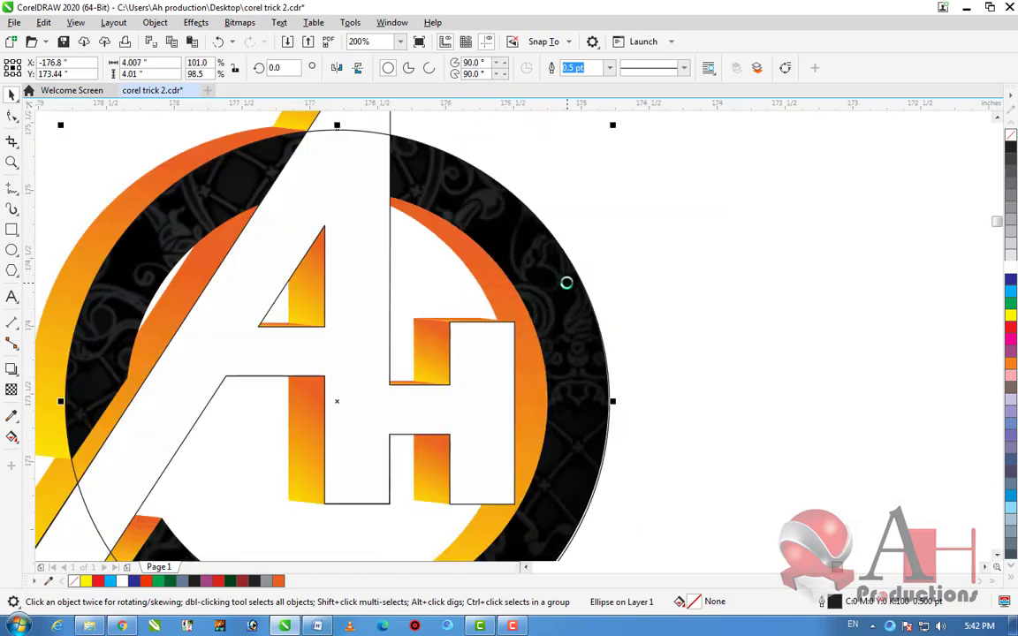
scroll(526, 276, down, 1)
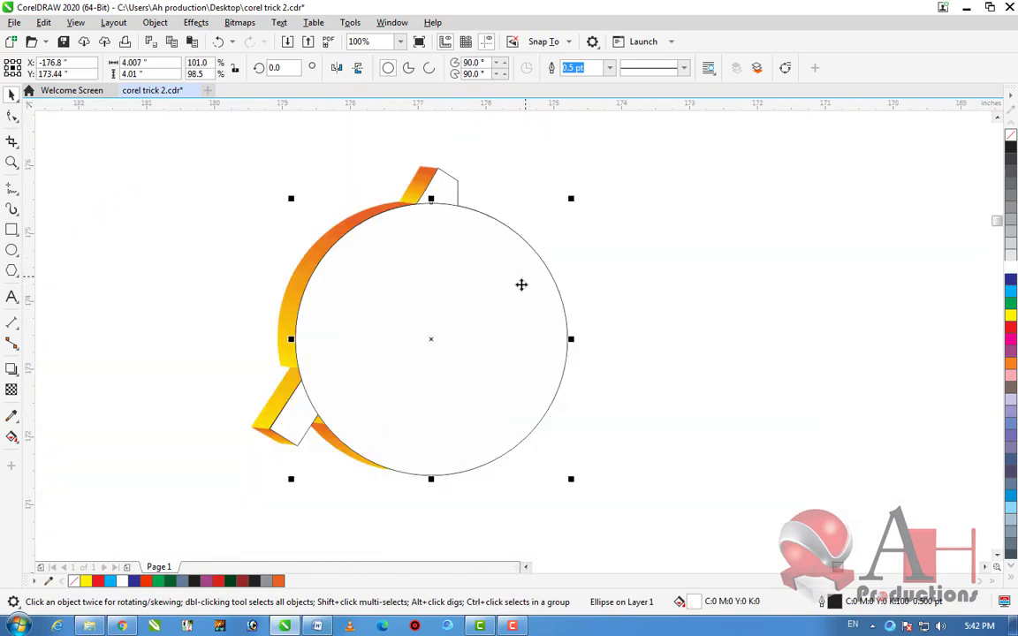
key(ctrl+z)
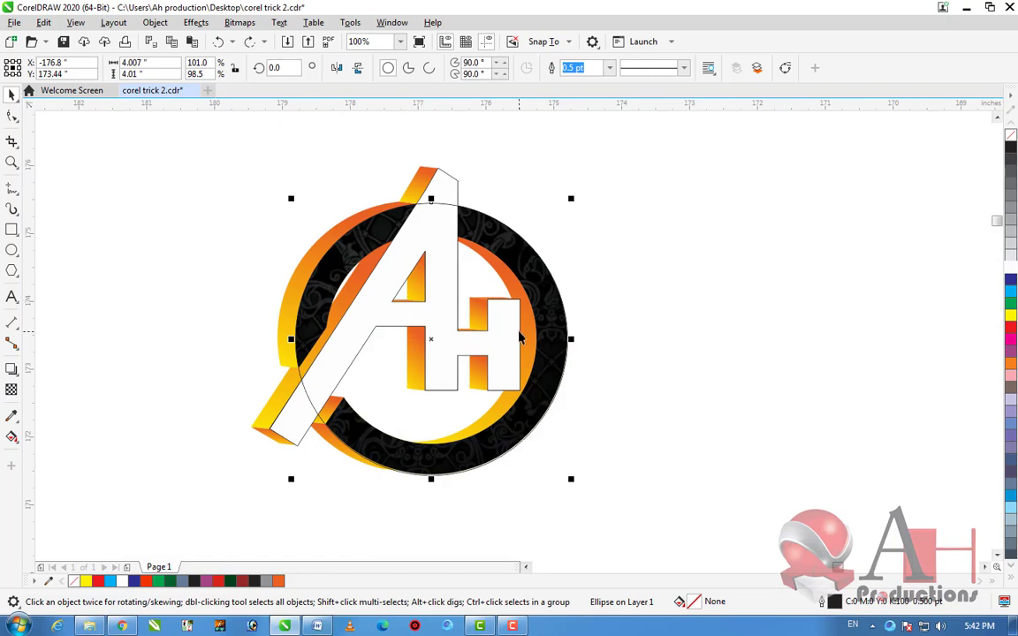
Make a concentric copy of the ellipse, 3.127 by 3.13 inches, and combine both into one ring-shaped curve
drag(572, 197, 541, 229)
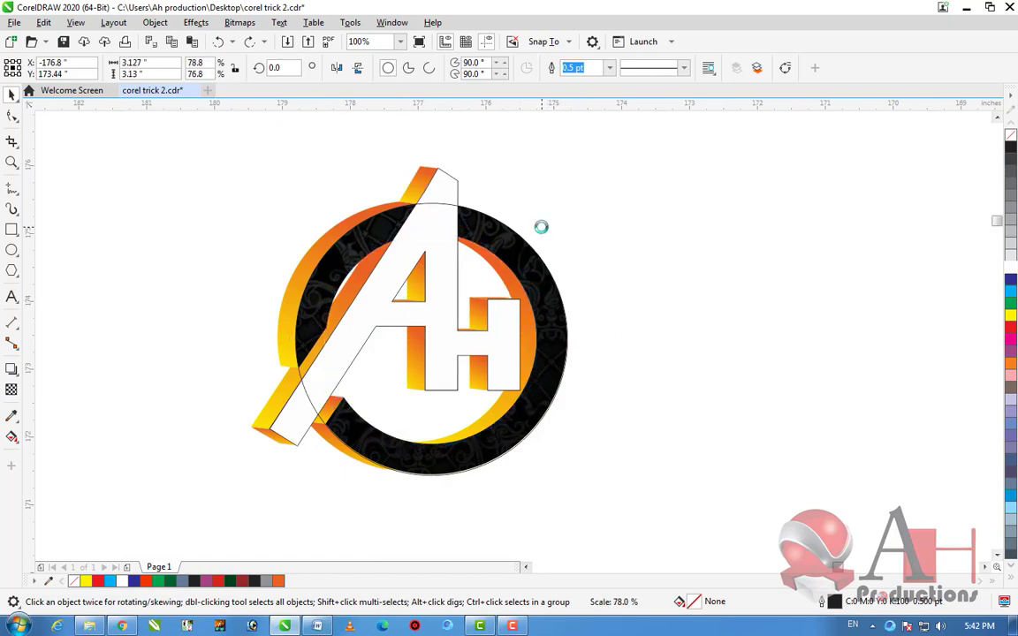
shift+click(491, 262)
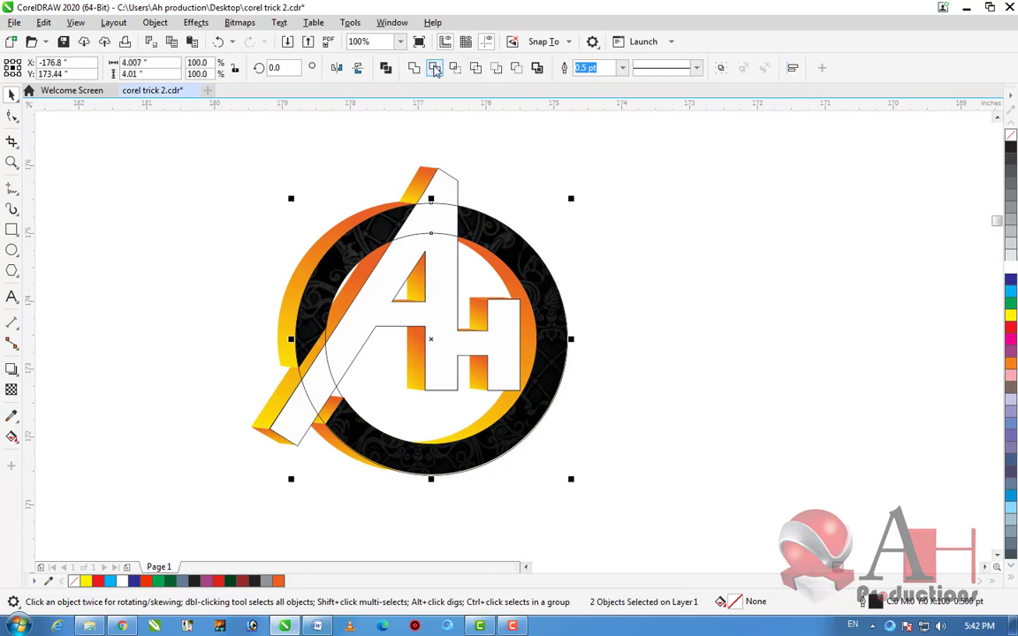
key(ctrl+l)
click(493, 281)
click(640, 323)
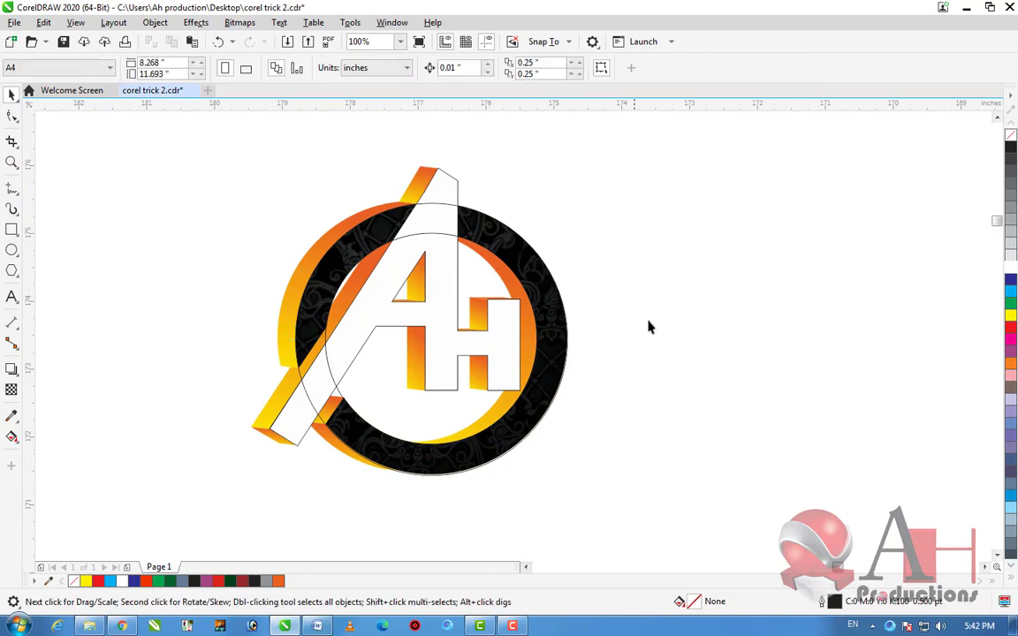
Try moving the combined ring curve away from the logo, beyond the H
click(558, 304)
drag(541, 302, 827, 302)
key(Escape)
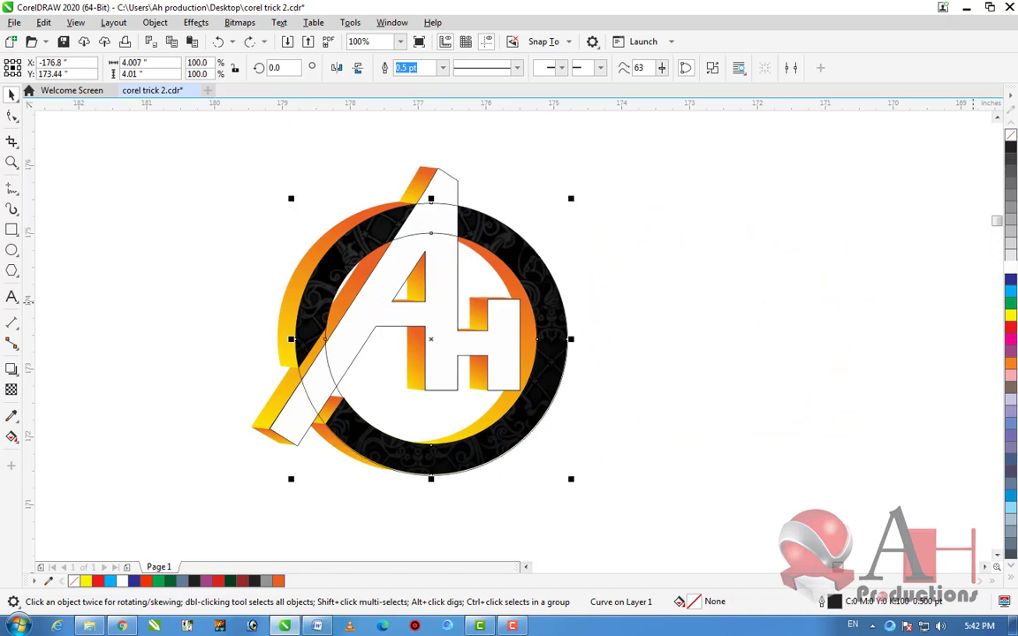
shift+click(444, 194)
click(687, 278)
scroll(415, 287, down, 1)
scroll(378, 340, up, 2)
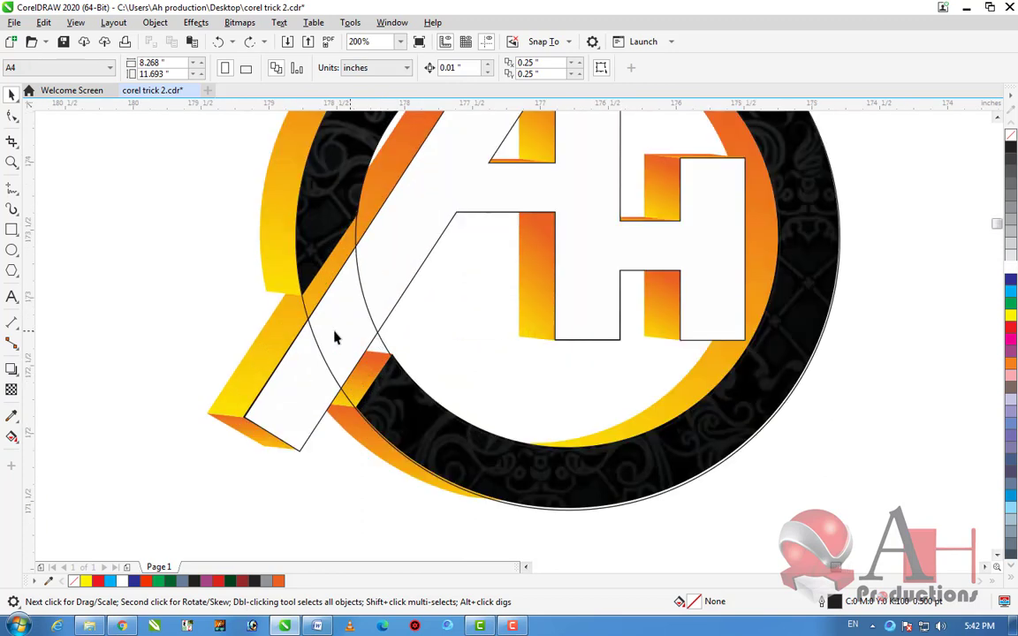
click(357, 338)
key(Escape)
Draw a rectangle over the A's slanted lower leg where it crosses the ring, and rotate it to about 321.9 degrees
click(12, 229)
drag(355, 214, 259, 411)
click(12, 95)
click(281, 281)
drag(360, 210, 464, 247)
click(170, 289)
click(254, 320)
drag(254, 320, 305, 315)
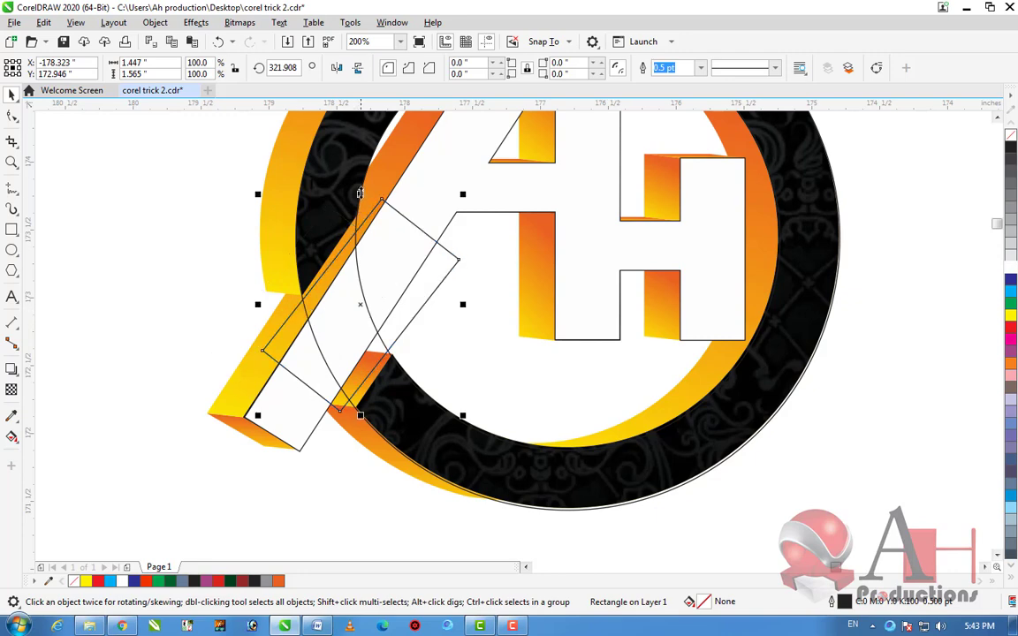
Shift the tilted rectangle slightly and rotate it to 326.077 degrees, parallel to the A's slanted leg
scroll(416, 228, up, 1)
click(453, 224)
drag(562, 200, 557, 194)
scroll(557, 194, down, 1)
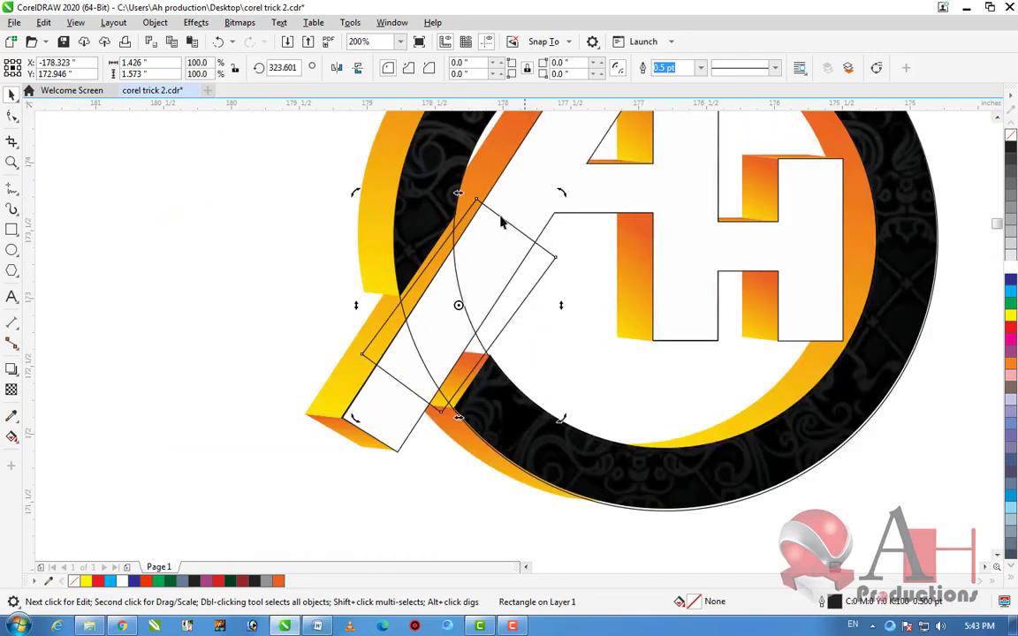
click(309, 262)
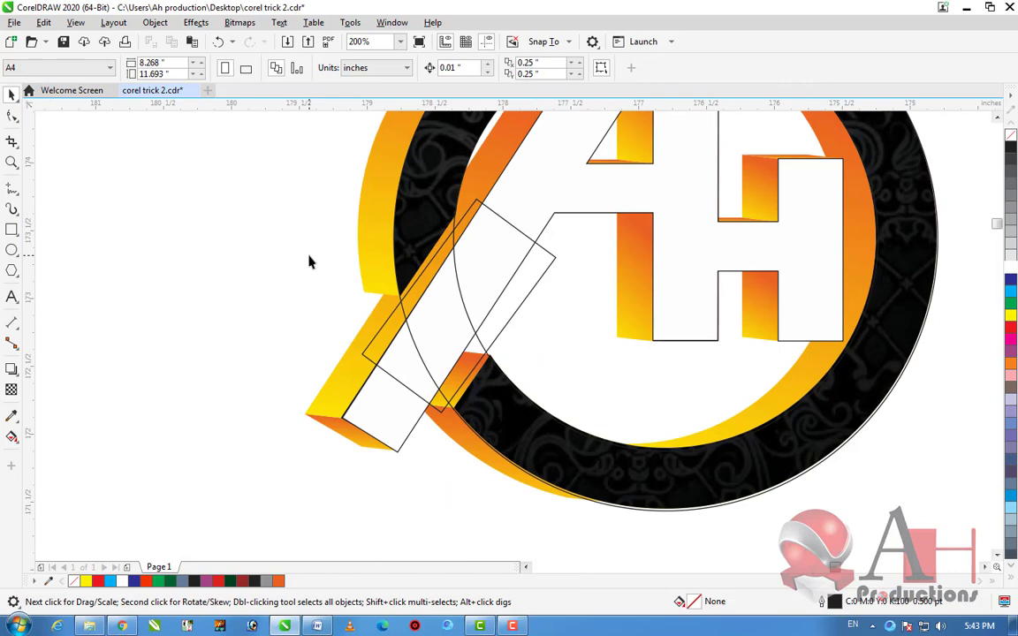
scroll(490, 261, up, 1)
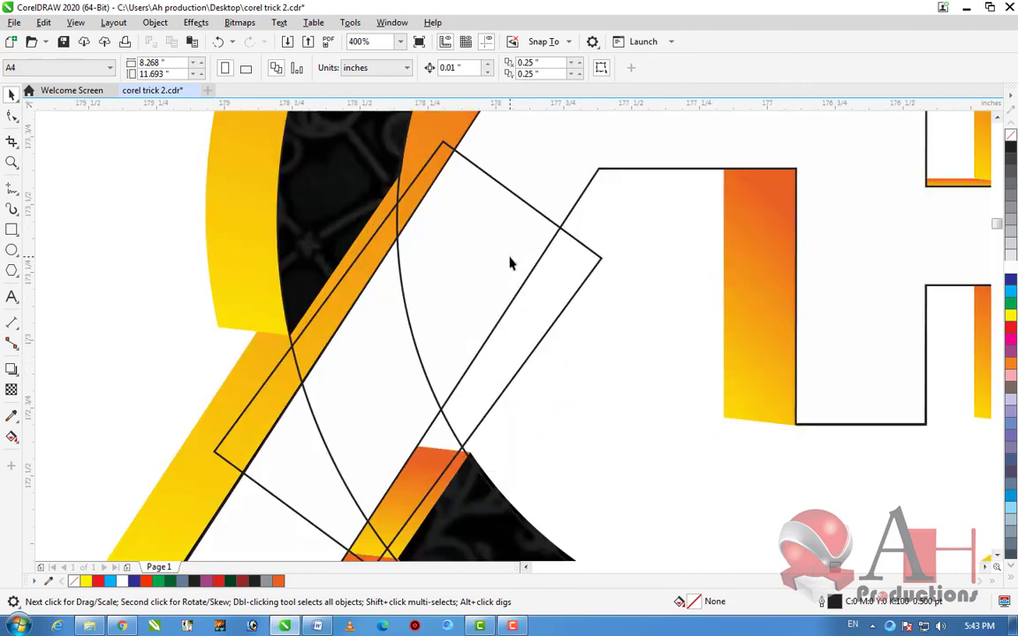
click(522, 310)
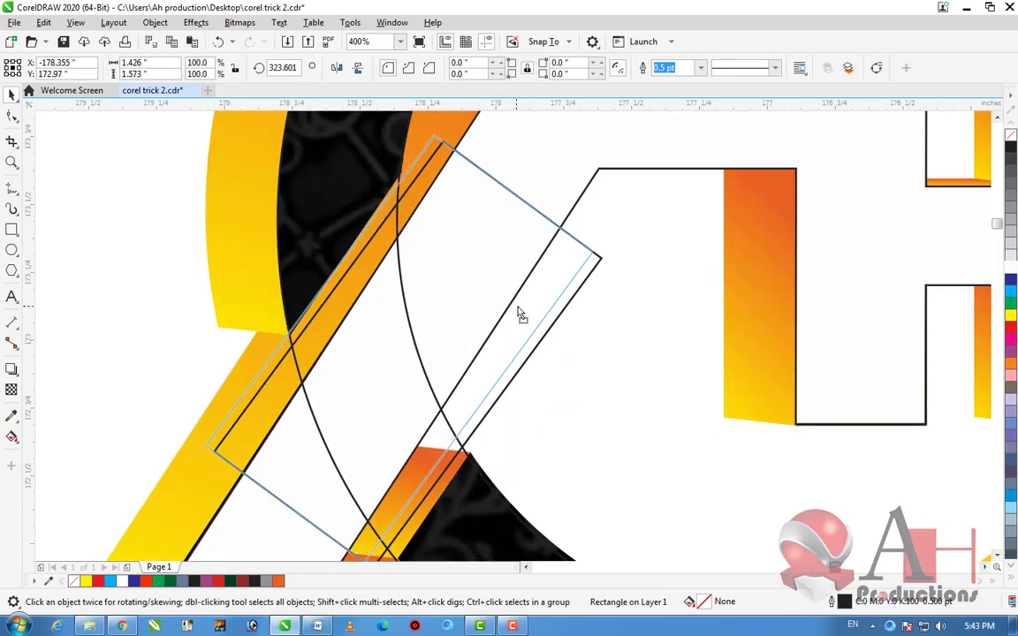
drag(520, 314, 520, 302)
click(521, 302)
drag(604, 131, 589, 124)
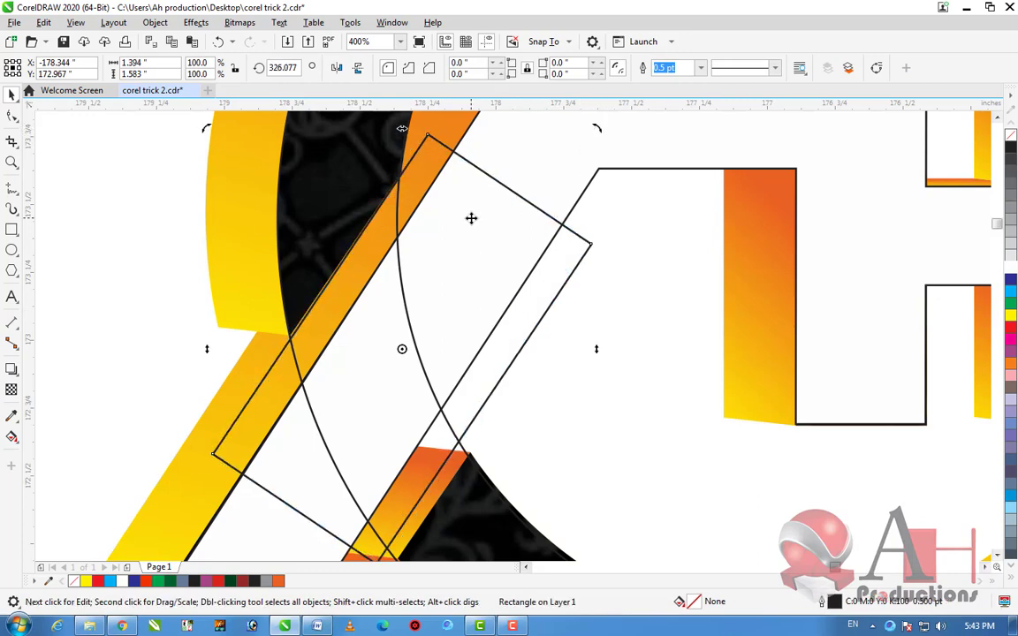
Enlarge the tilted rectangle to an overall 1.491 by 1.693 inches and align it with the gap in the ring
scroll(473, 221, down, 2)
click(410, 382)
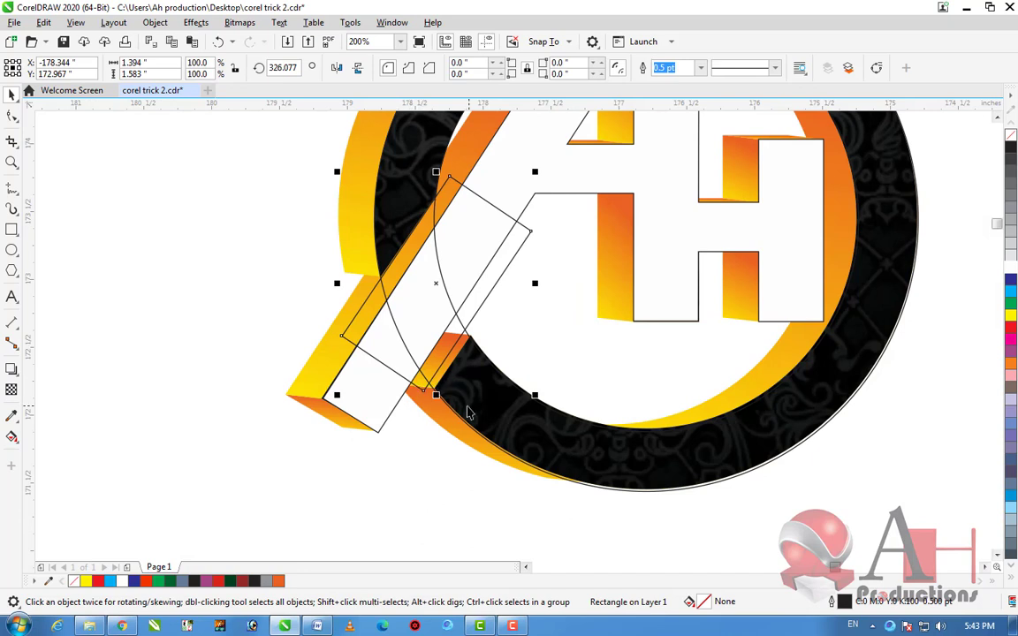
drag(545, 402, 554, 412)
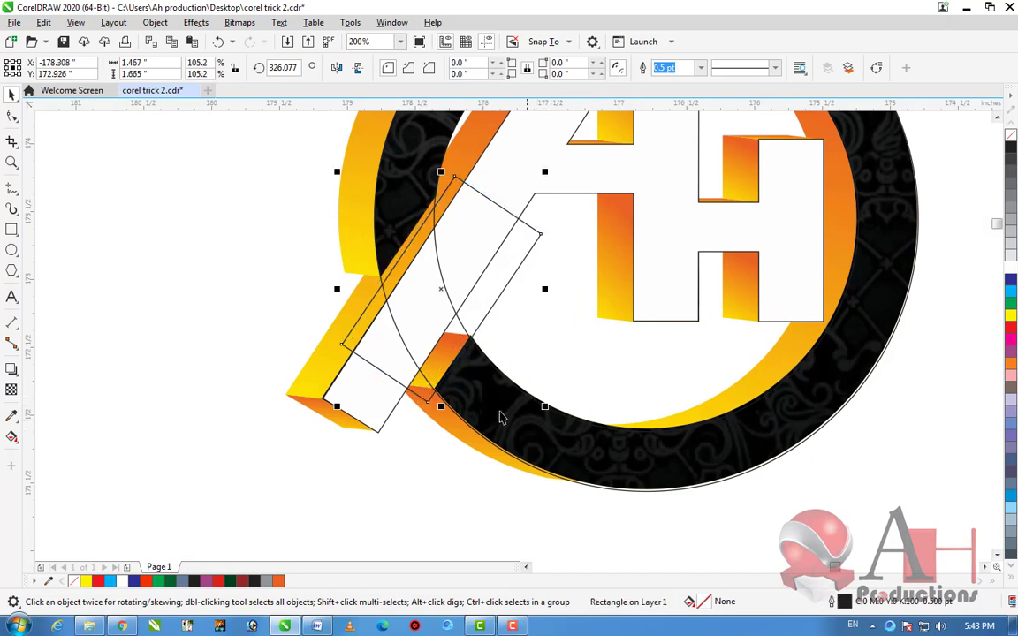
mouse_move(428, 406)
mouse_down()
mouse_move(426, 391)
mouse_move(421, 399)
mouse_up()
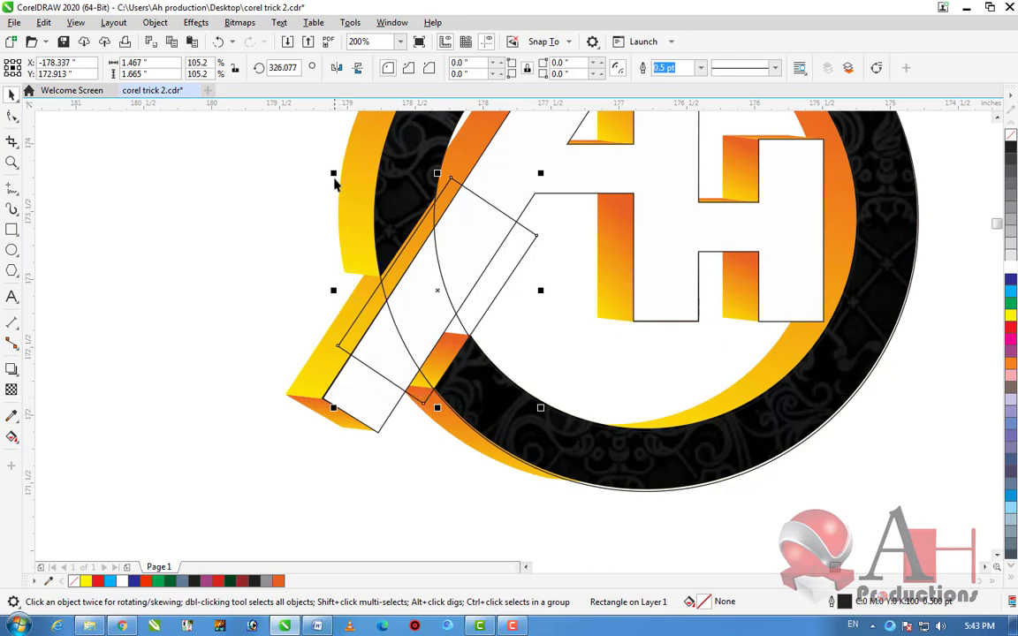
drag(334, 172, 331, 152)
Fill the tilted rectangle over the A's slanted leg with white
scroll(367, 166, down, 2)
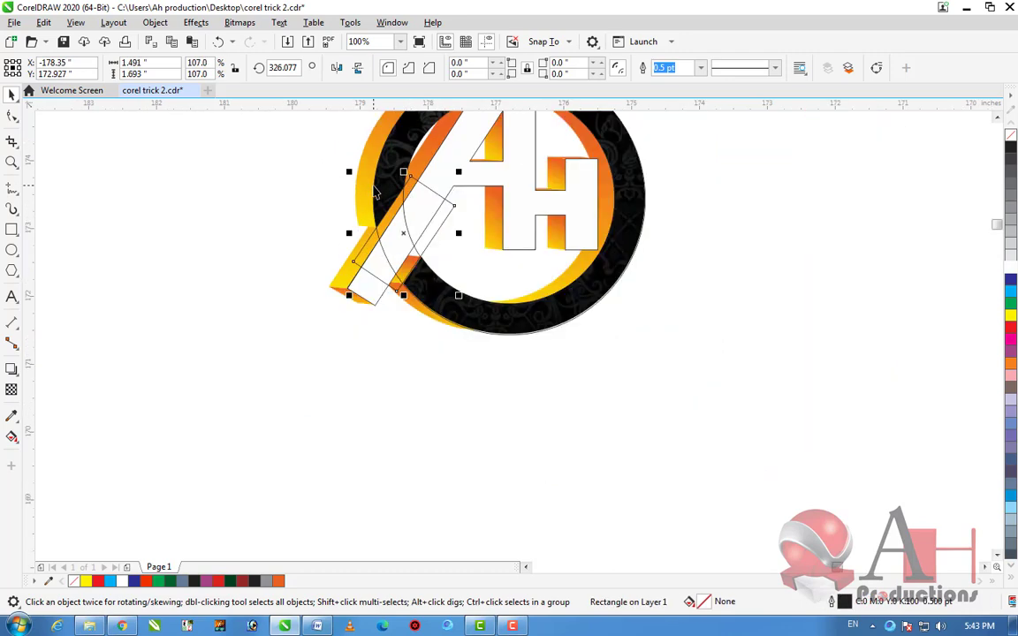
click(1010, 277)
scroll(411, 164, up, 2)
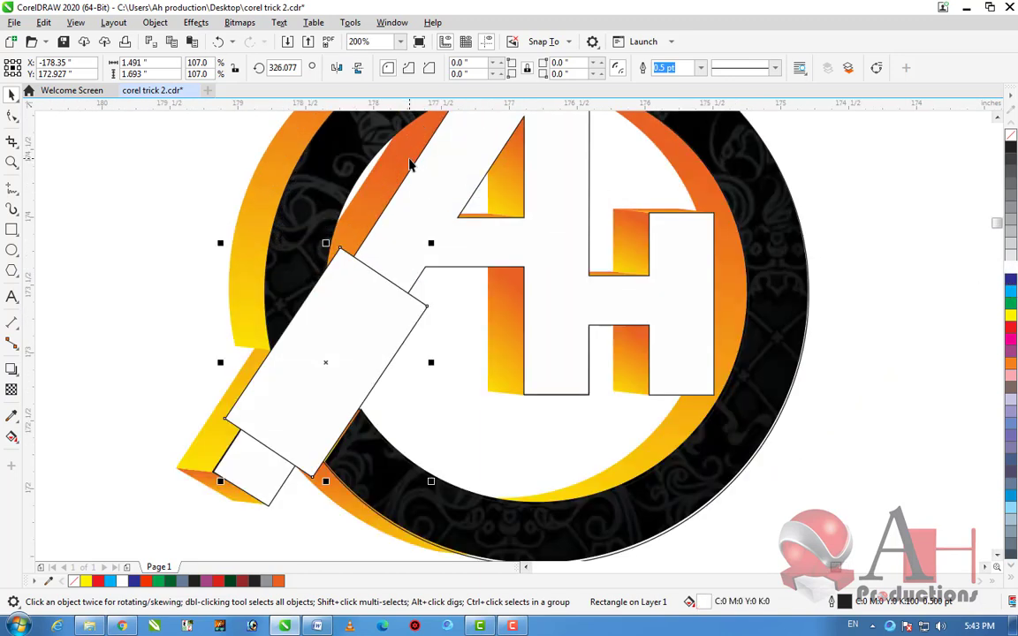
Fill the ring with yellow to examine how the tilted rectangle and the AH lettering overlap it
scroll(411, 163, down, 1)
click(548, 378)
click(670, 382)
click(602, 364)
click(1010, 316)
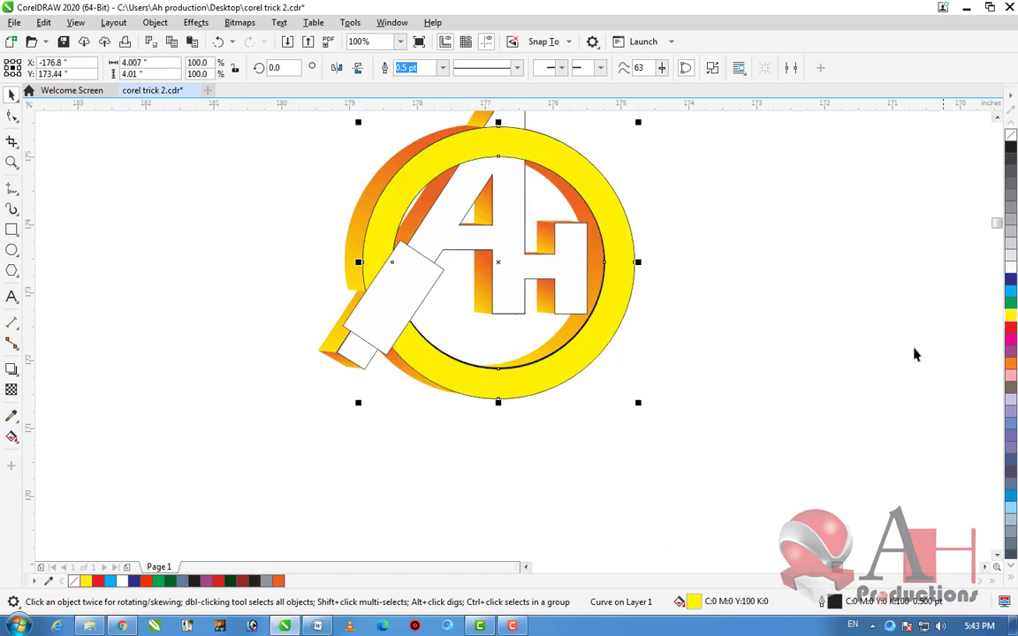
click(448, 291)
click(384, 301)
click(590, 203)
click(700, 291)
click(554, 382)
click(386, 318)
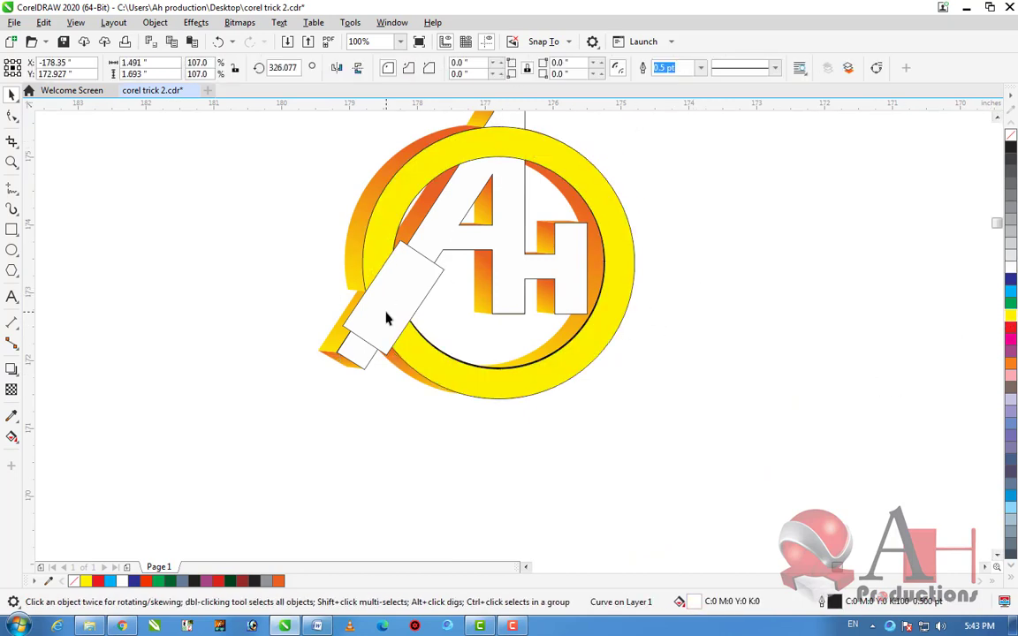
click(422, 179)
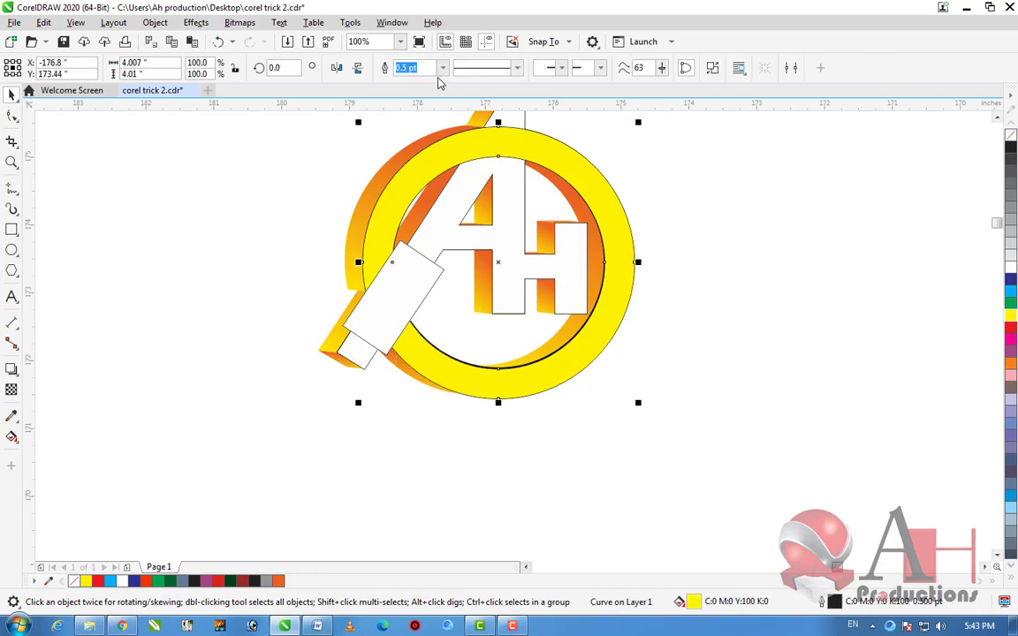
Undo the ring's yellow fill
click(725, 394)
scroll(447, 355, down, 1)
click(411, 334)
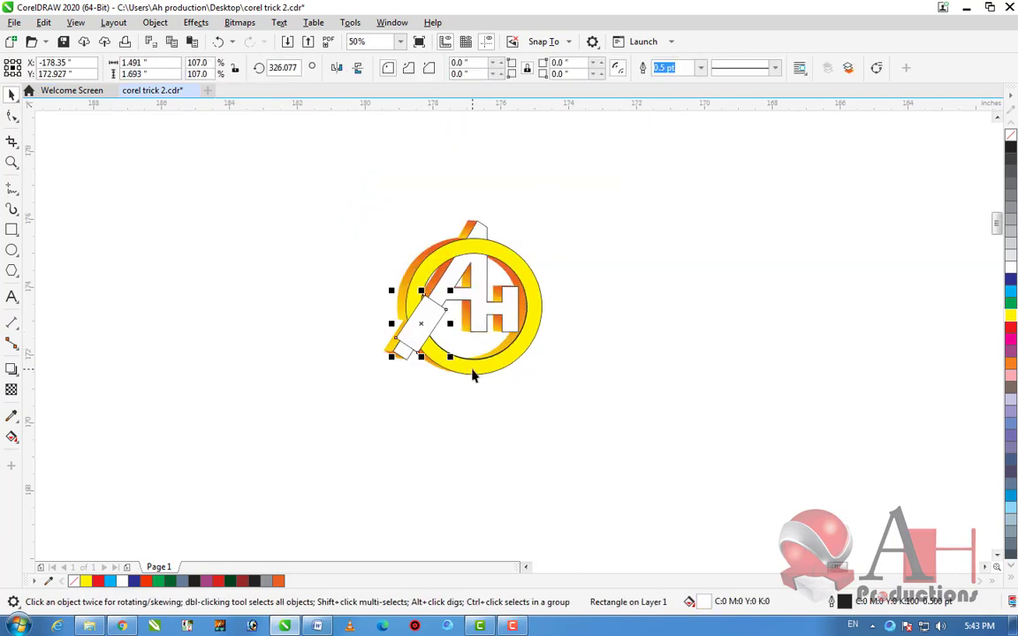
click(482, 376)
scroll(416, 346, up, 1)
key(Escape)
Try trimming twice with the ring selected before the tilted rectangle, and undo each trim
click(419, 363)
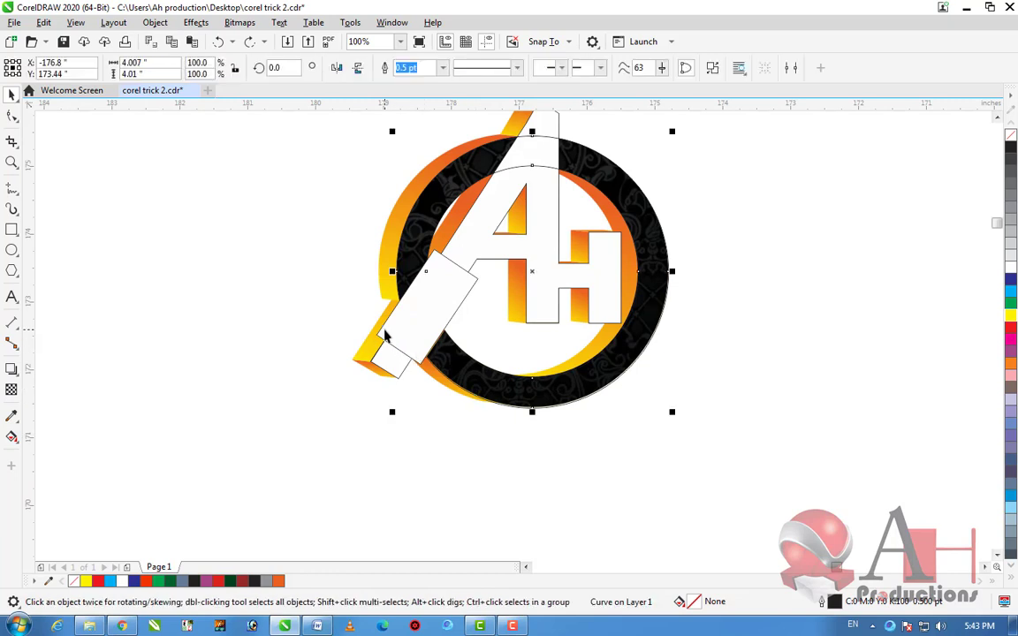
shift+click(385, 334)
click(396, 69)
key(Escape)
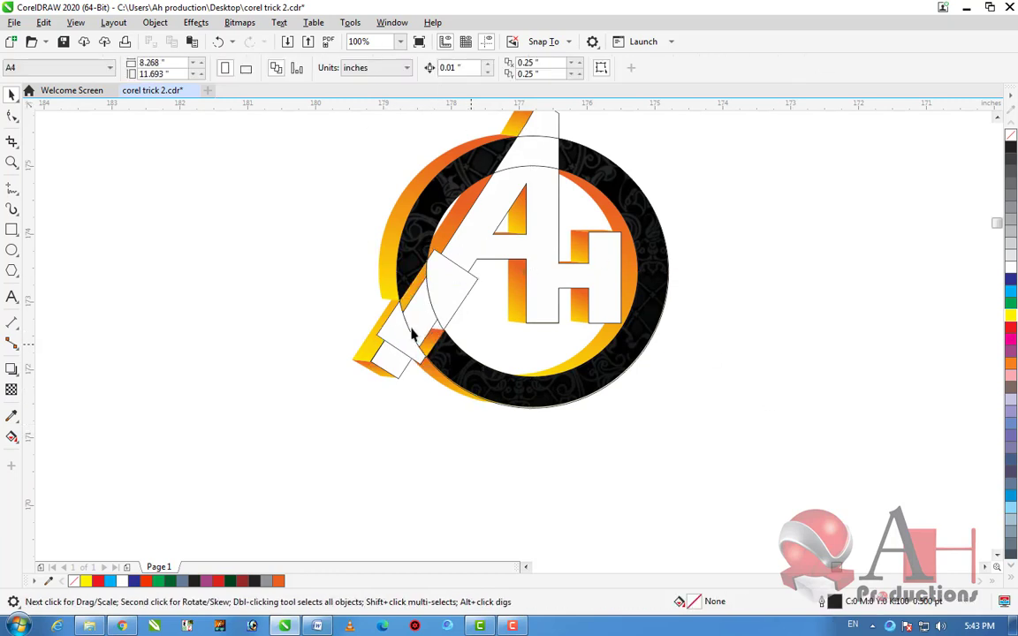
key(ctrl+z)
key(Escape)
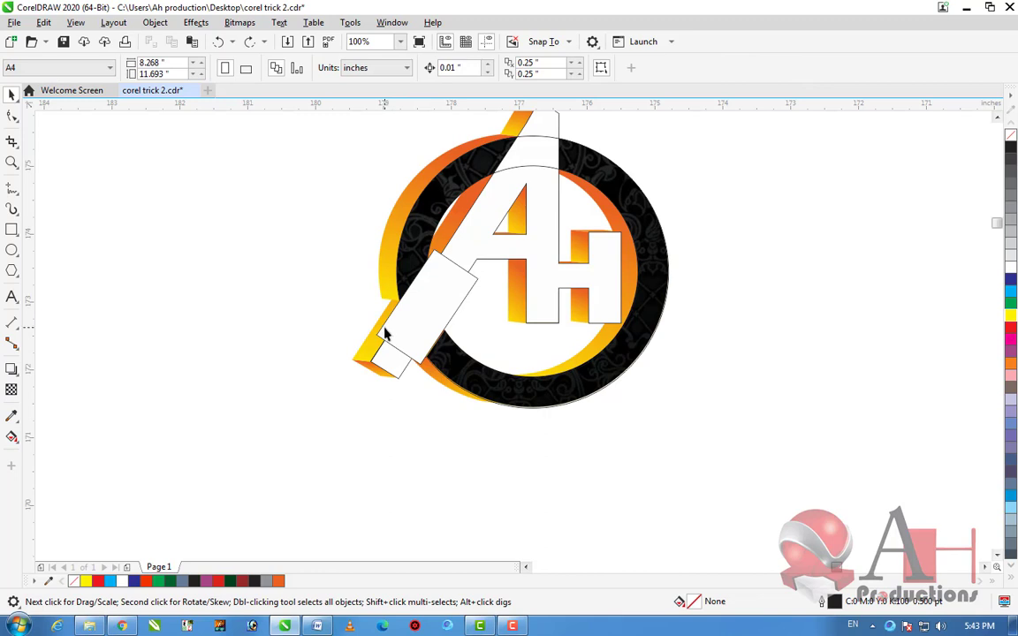
click(385, 334)
click(433, 219)
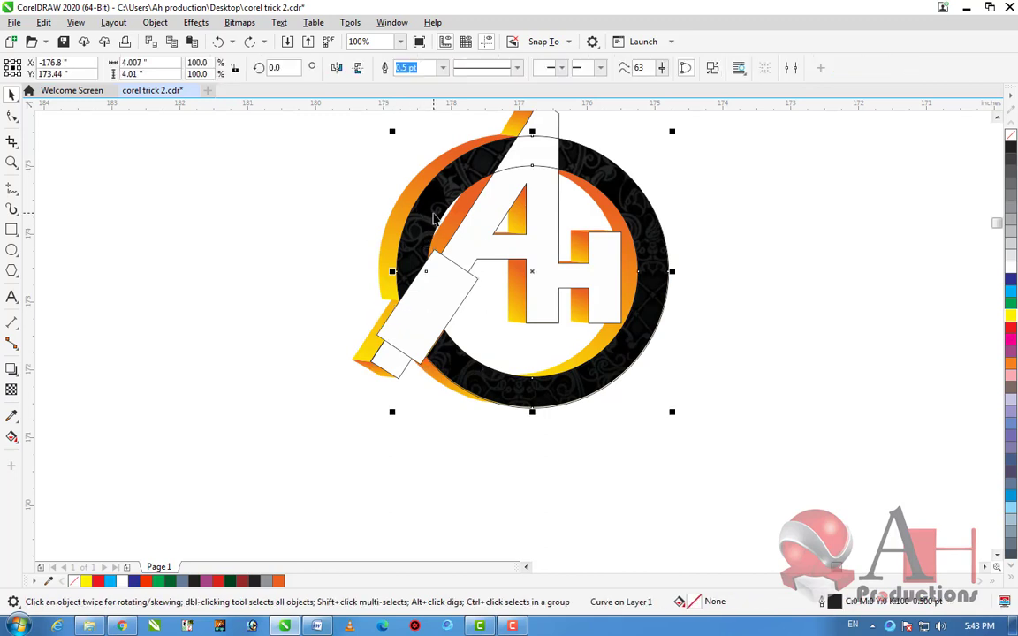
shift+click(391, 331)
click(389, 68)
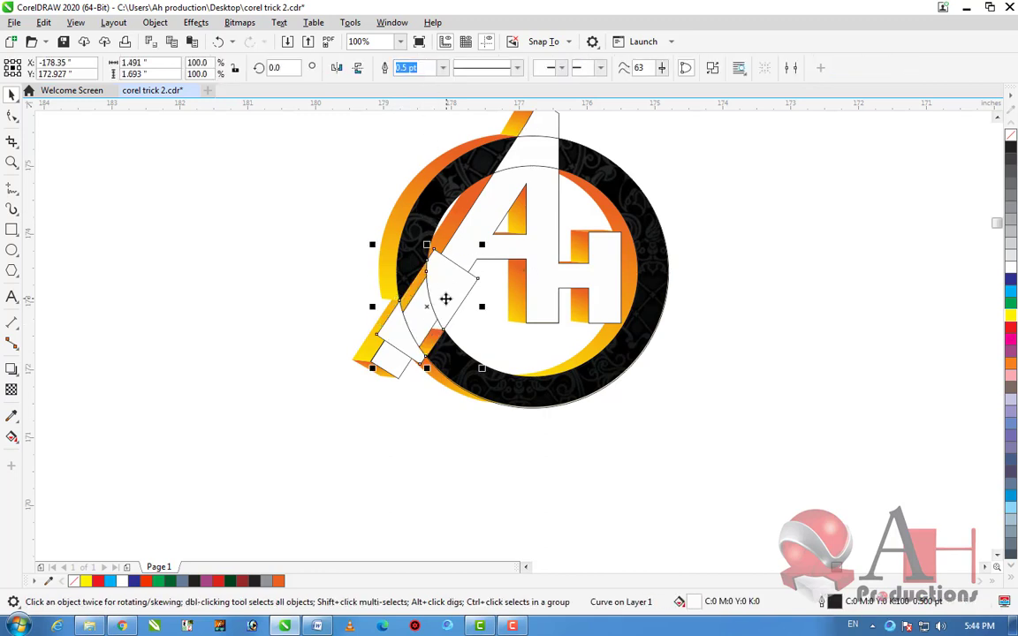
key(ctrl+z)
key(Escape)
Trim the ring with the tilted rectangle to open the gap, and delete the rectangle
click(389, 341)
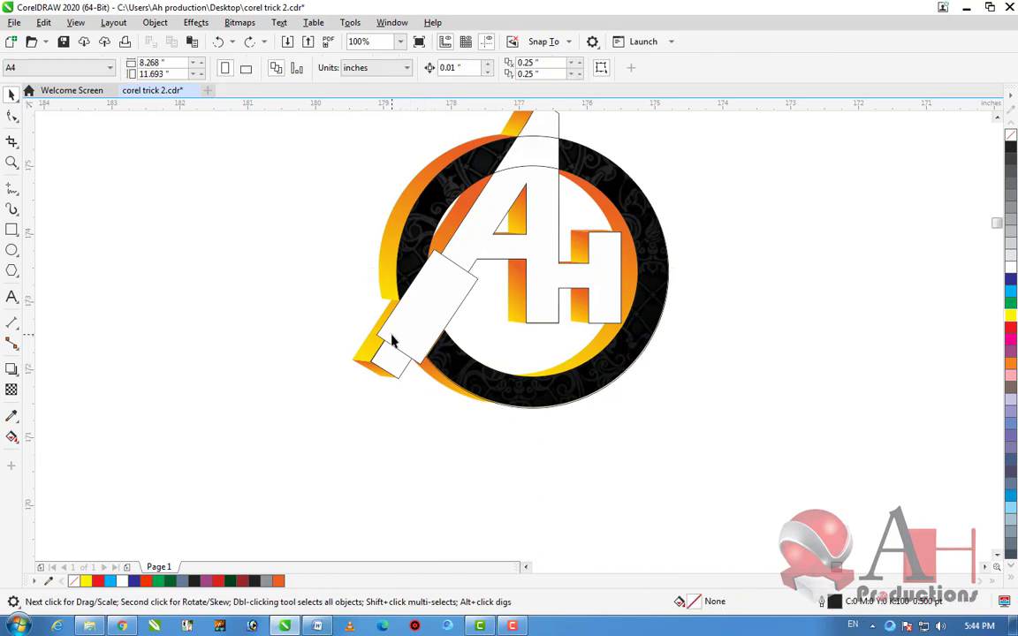
shift+click(422, 220)
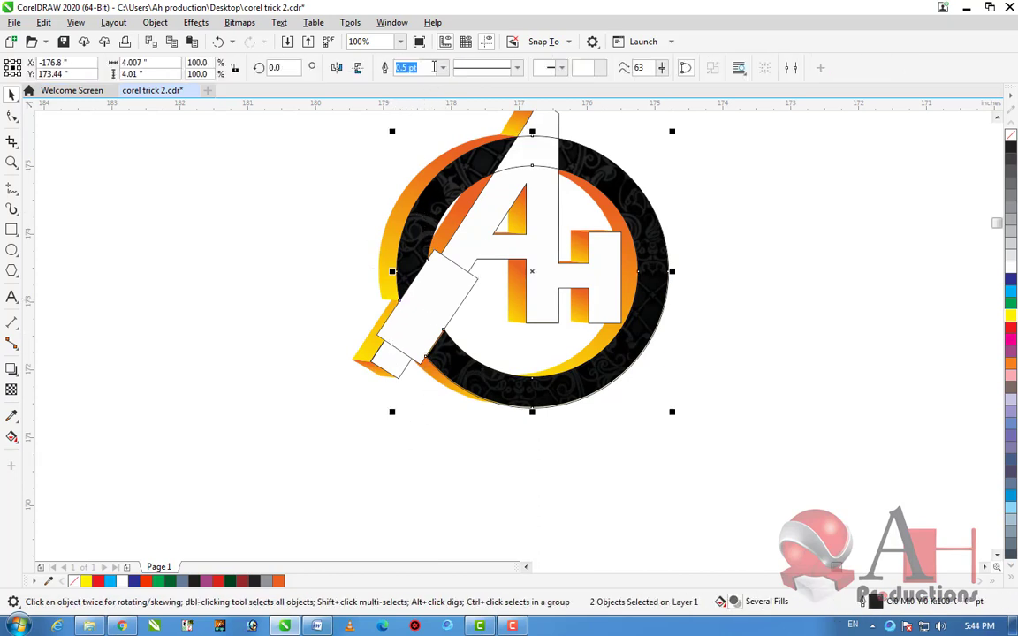
click(712, 68)
key(Escape)
drag(405, 334, 859, 360)
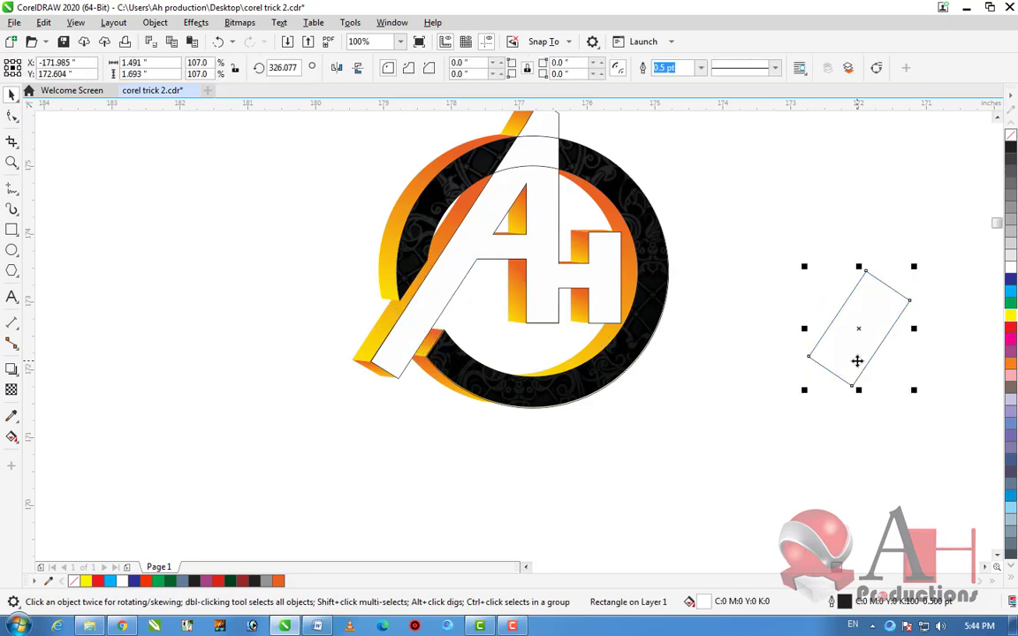
key(Delete)
Try moving the cut ring away from the AH lettering, and restore its position
scroll(573, 352, down, 5)
scroll(573, 353, up, 5)
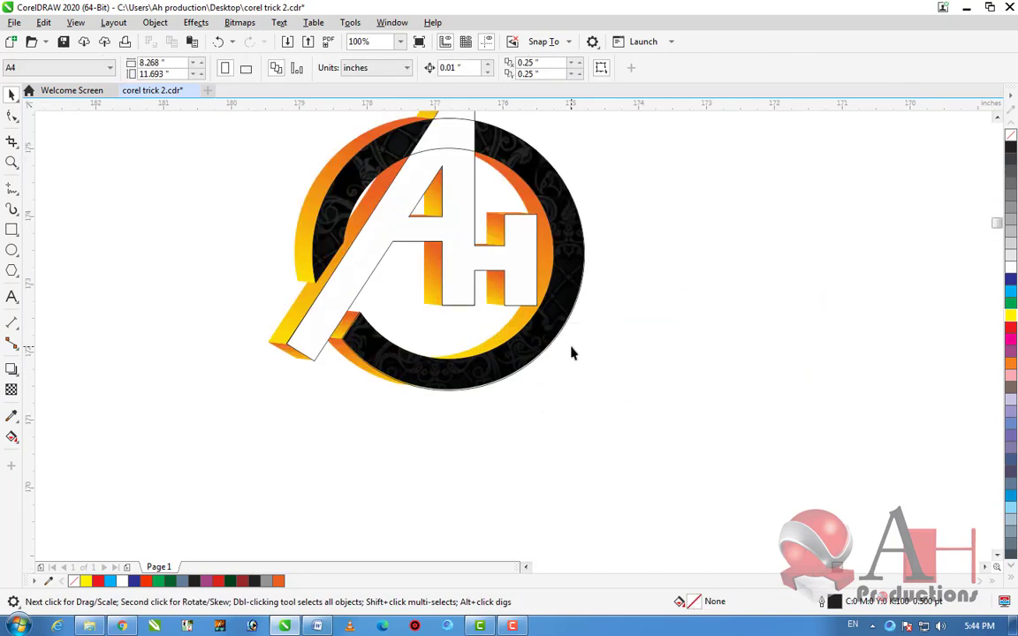
scroll(562, 351, down, 5)
scroll(489, 247, up, 5)
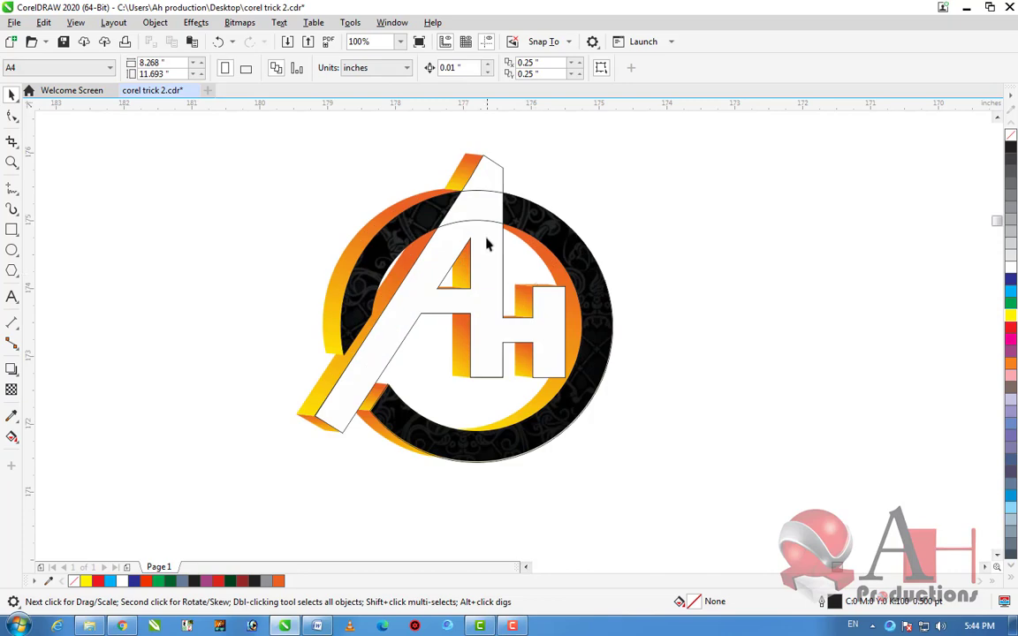
scroll(482, 198, up, 1)
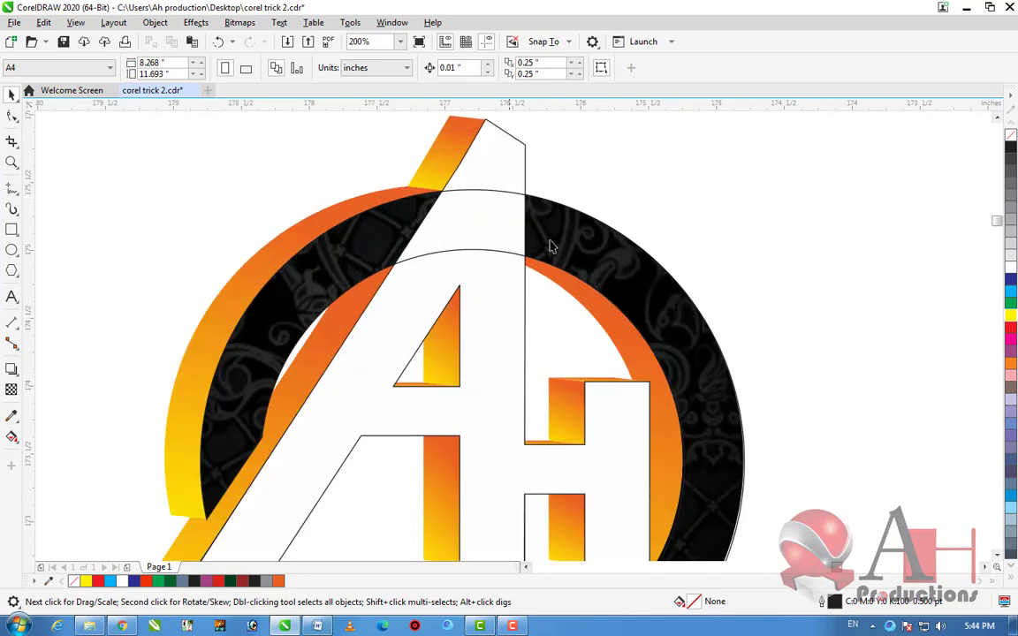
click(620, 274)
drag(621, 273, 794, 324)
key(Escape)
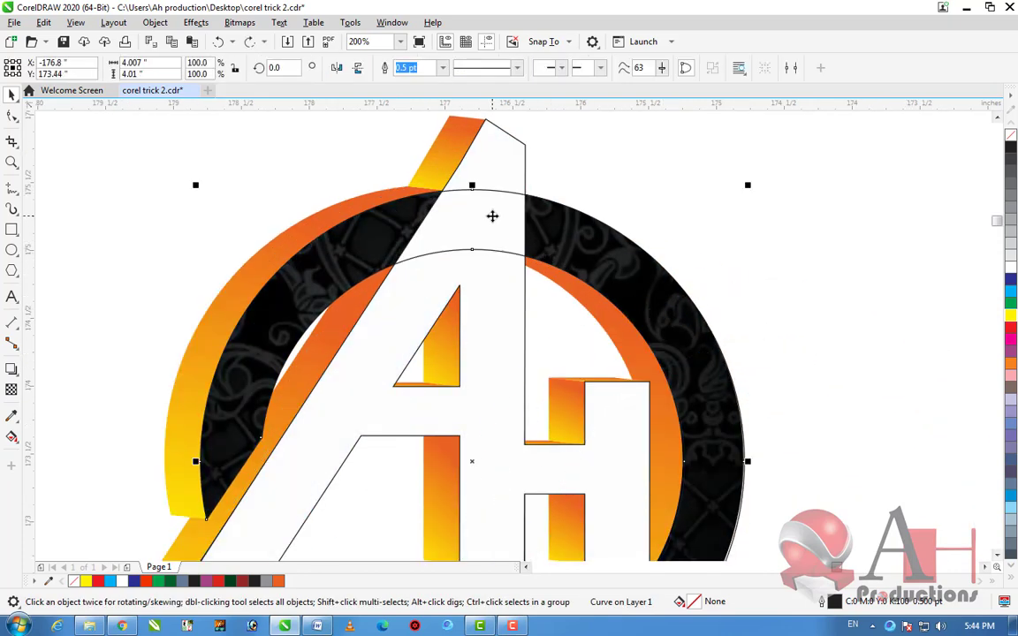
Weld the open ring and the AH lettering into a single white shape
shift+click(500, 178)
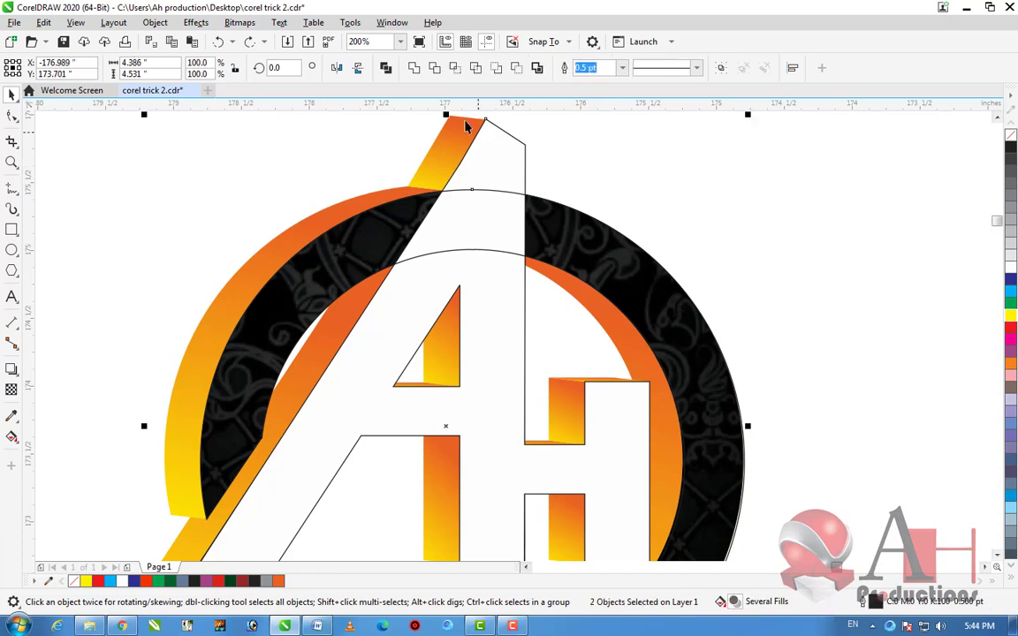
click(433, 71)
shift+click(472, 146)
click(411, 71)
scroll(562, 214, down, 1)
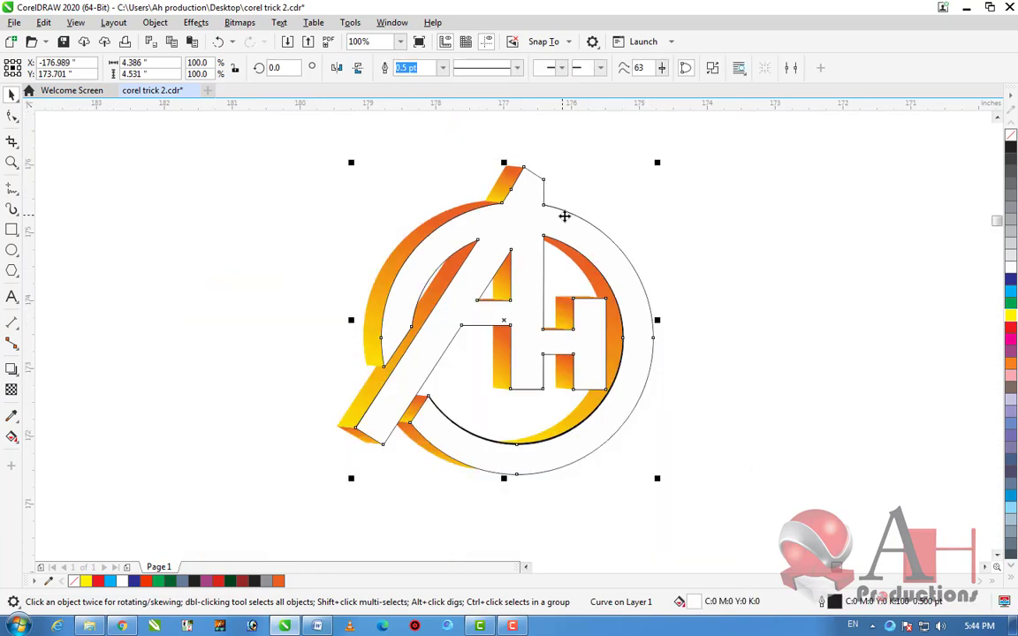
click(347, 425)
scroll(390, 413, down, 1)
scroll(390, 413, up, 1)
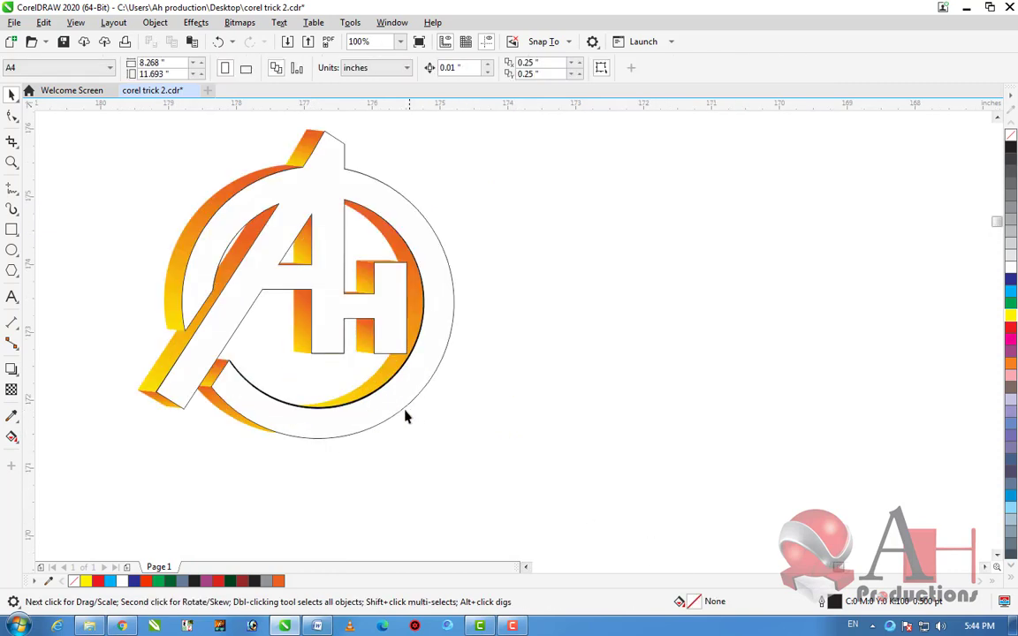
Fill the welded logo shape with blue and move it about 6.1 inches right, beside the original logo
click(398, 377)
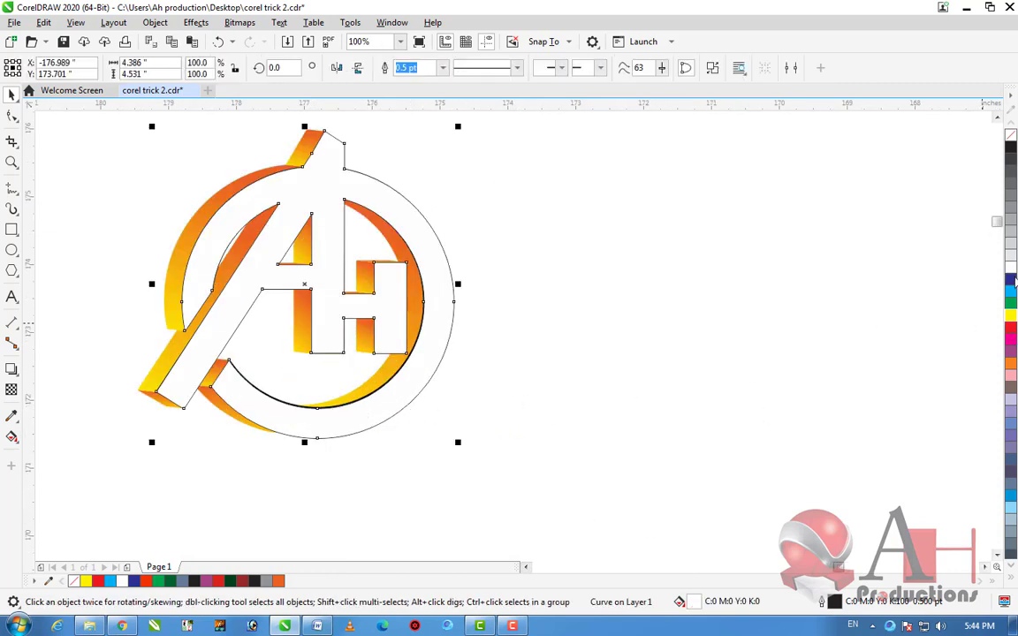
click(1010, 279)
drag(303, 434, 746, 470)
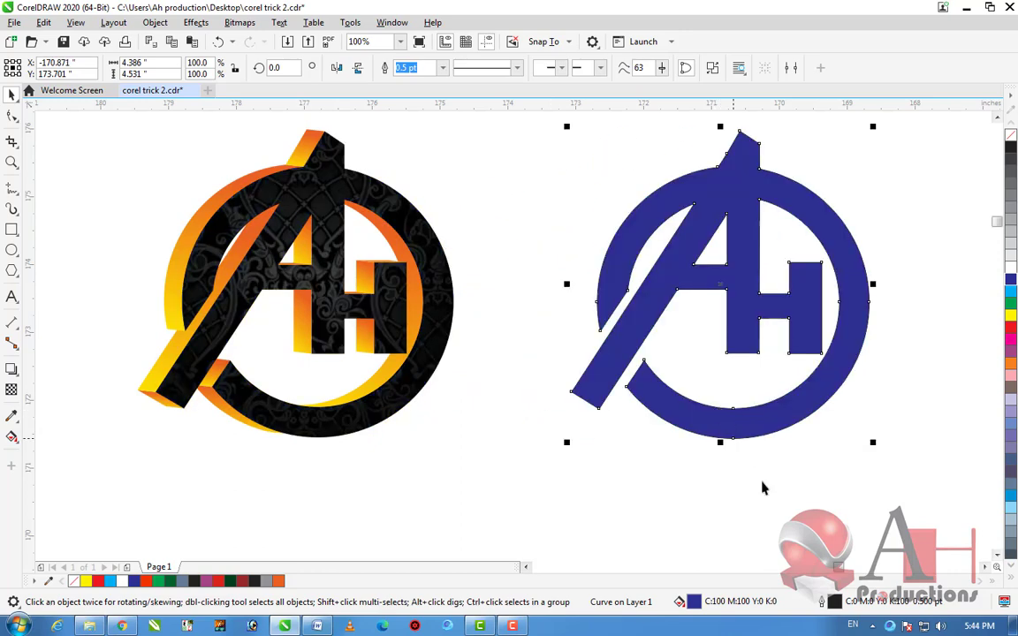
click(747, 470)
scroll(504, 443, down, 1)
scroll(707, 391, up, 1)
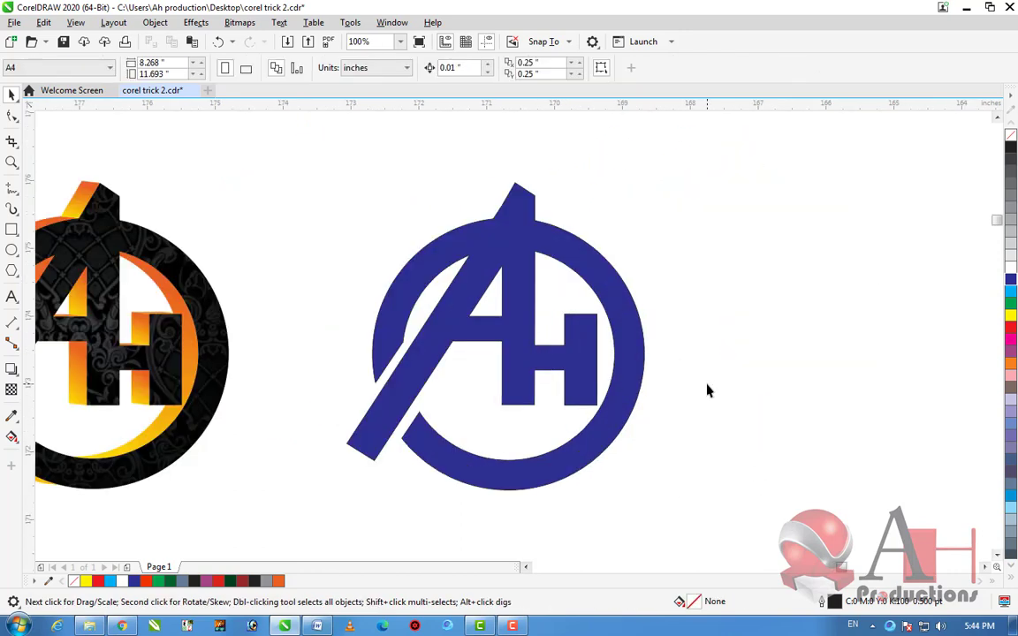
Shift the blue logo slightly farther right and up, to about X -170.027, Y 174.274 inches
scroll(706, 391, down, 1)
scroll(574, 394, up, 1)
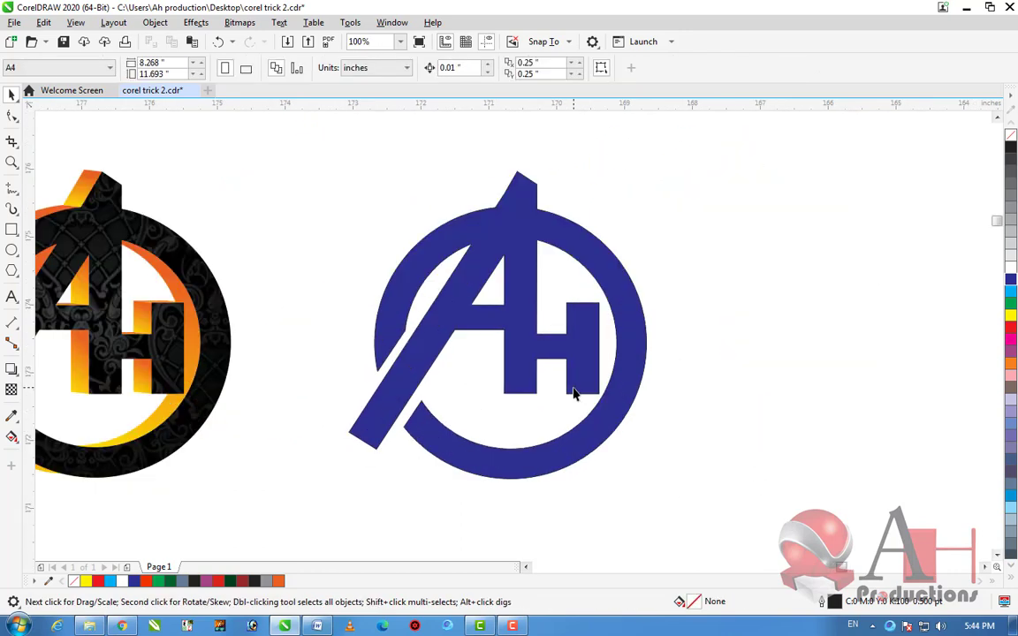
scroll(501, 371, down, 1)
scroll(531, 366, up, 1)
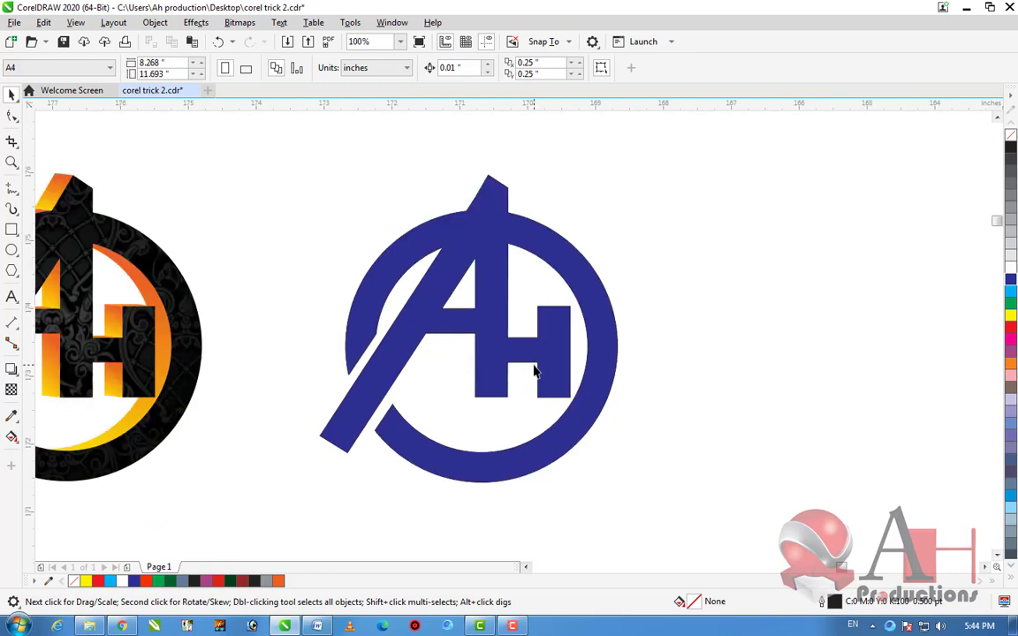
scroll(534, 371, down, 1)
click(542, 371)
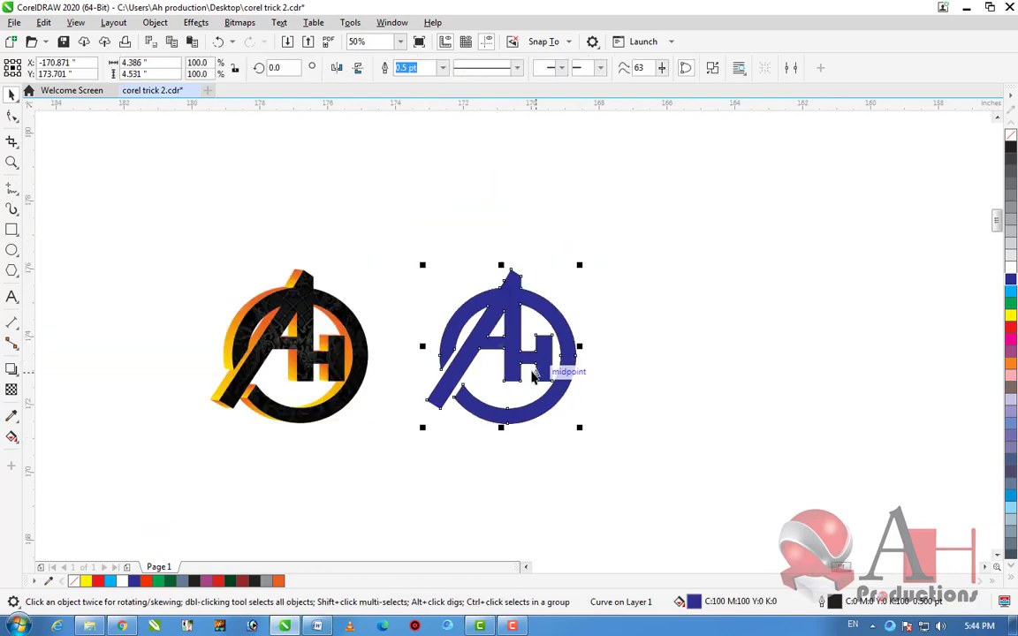
scroll(543, 369, up, 1)
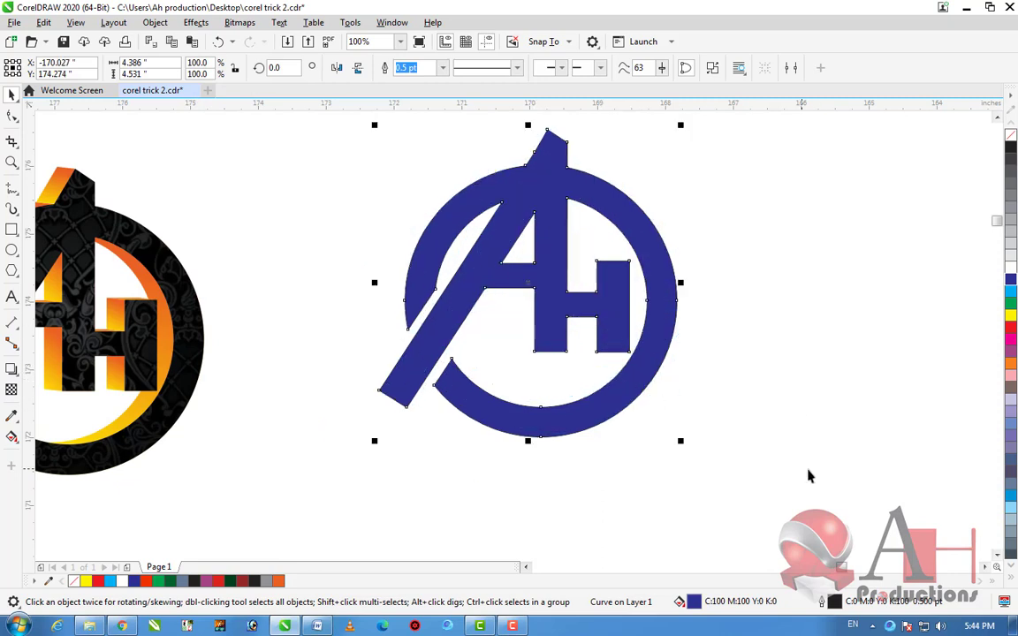
click(795, 474)
Extrude the blue logo with its vanishing point about 0.61 inches left of centre, using the extrusion type whose back is larger than the front
click(21, 377)
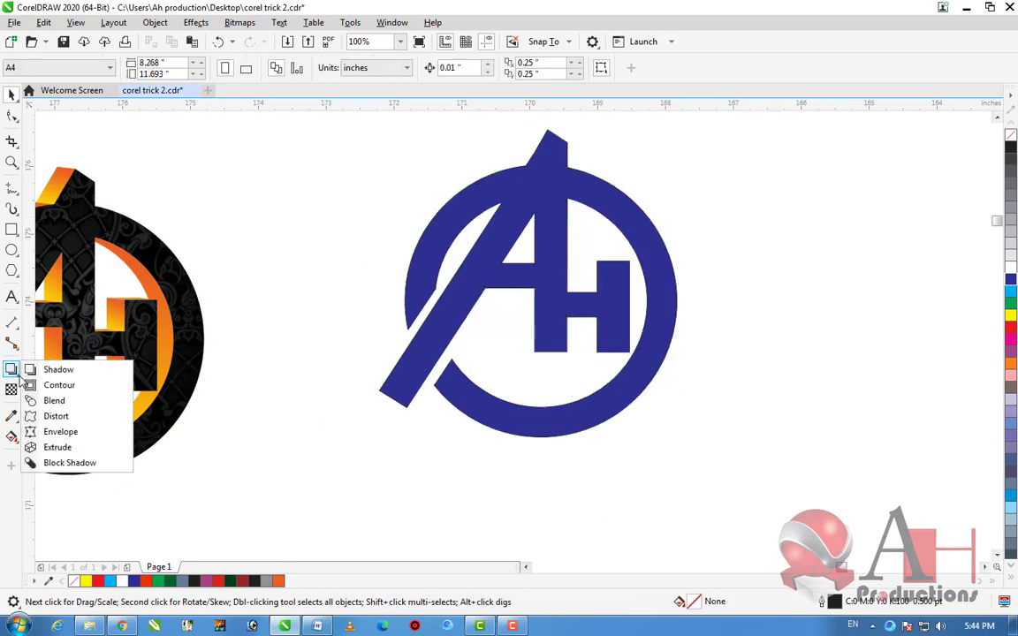
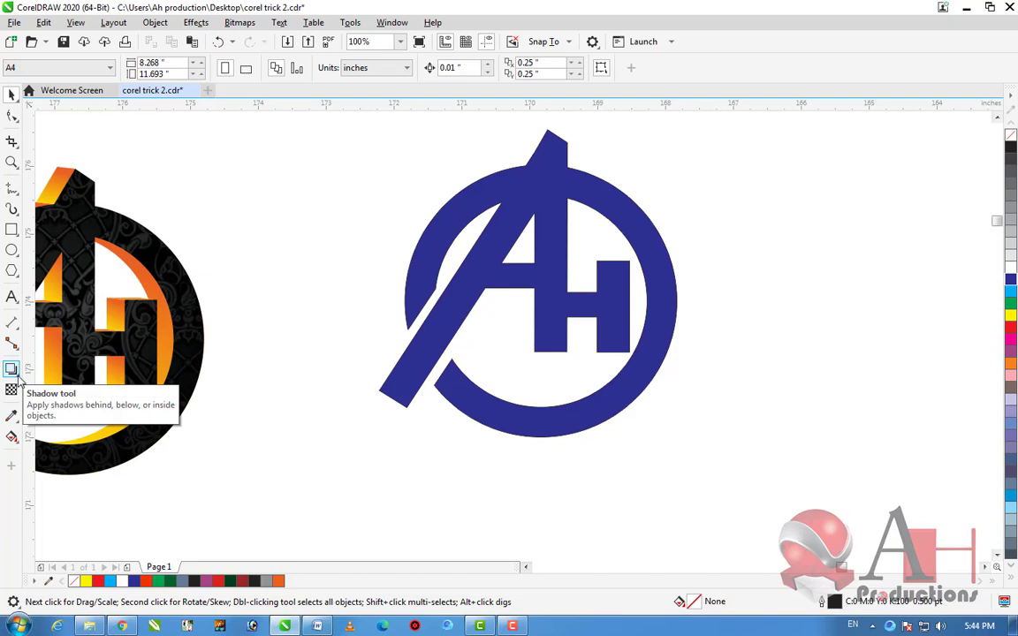
click(16, 375)
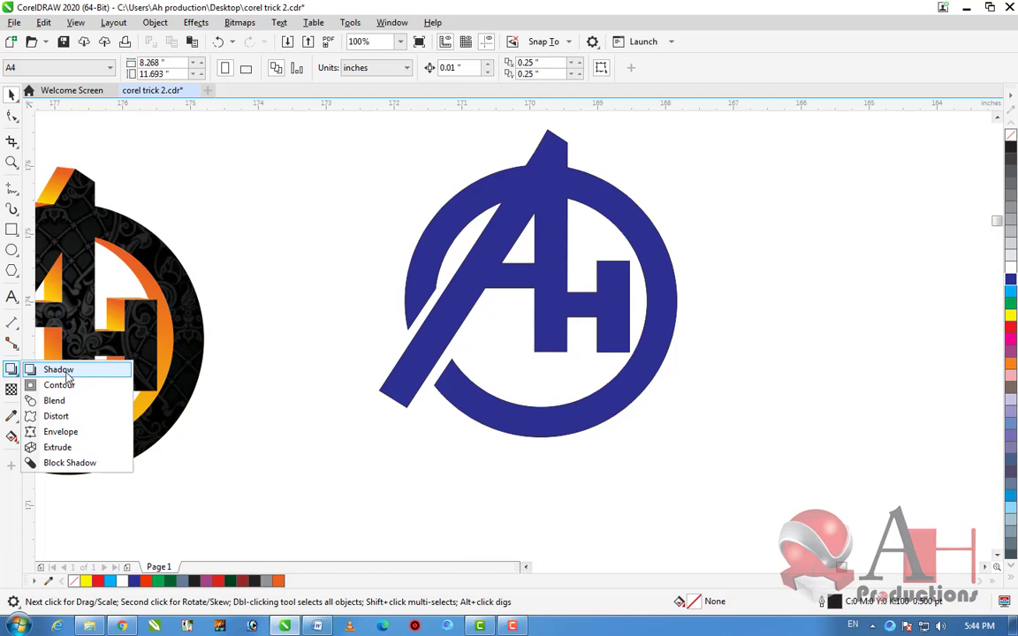
click(57, 448)
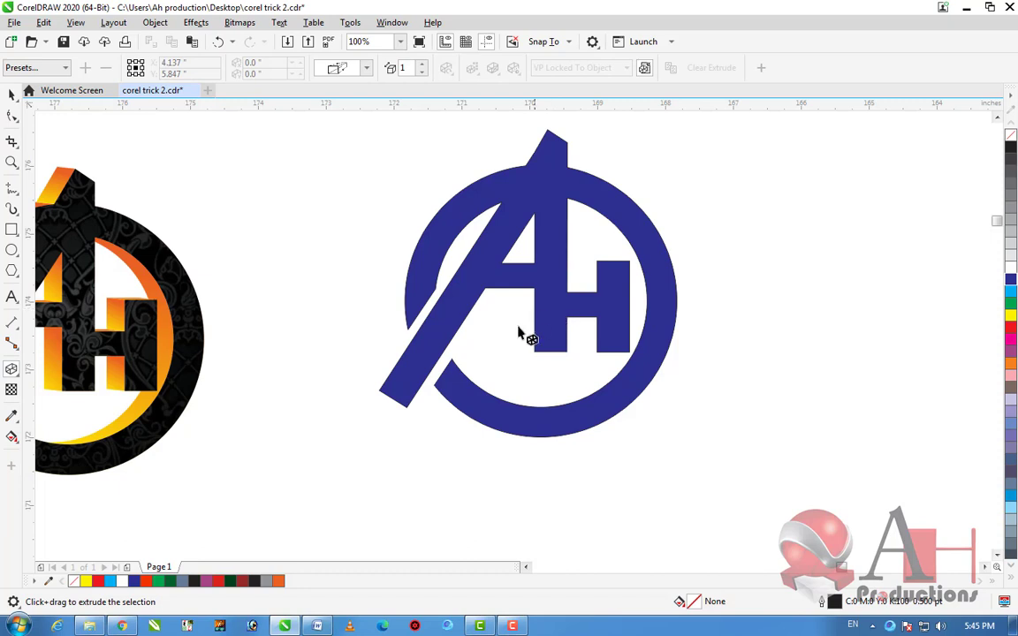
scroll(529, 325, down, 1)
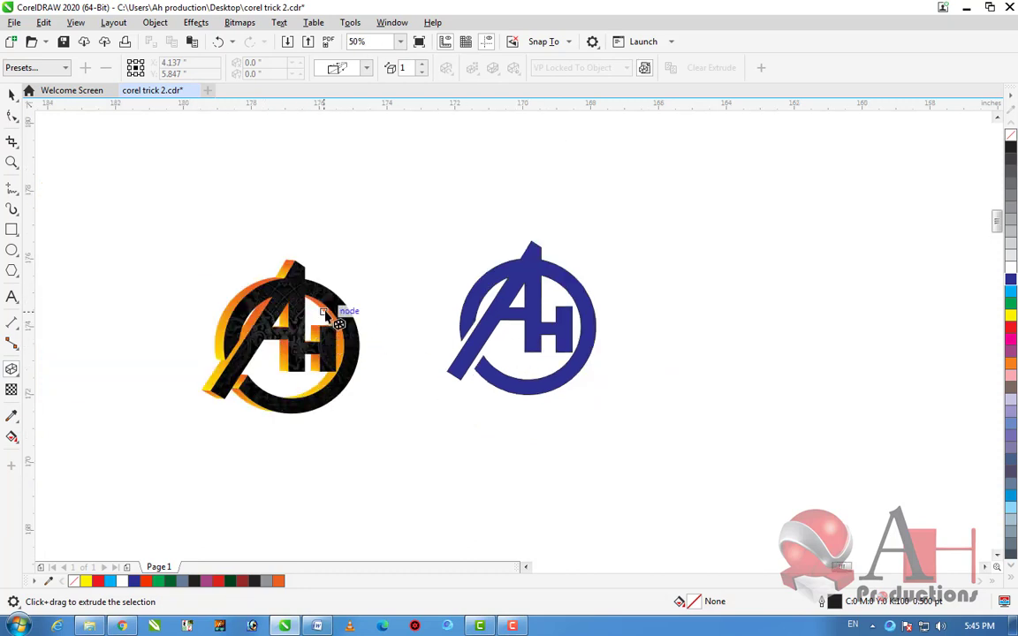
scroll(543, 311, up, 1)
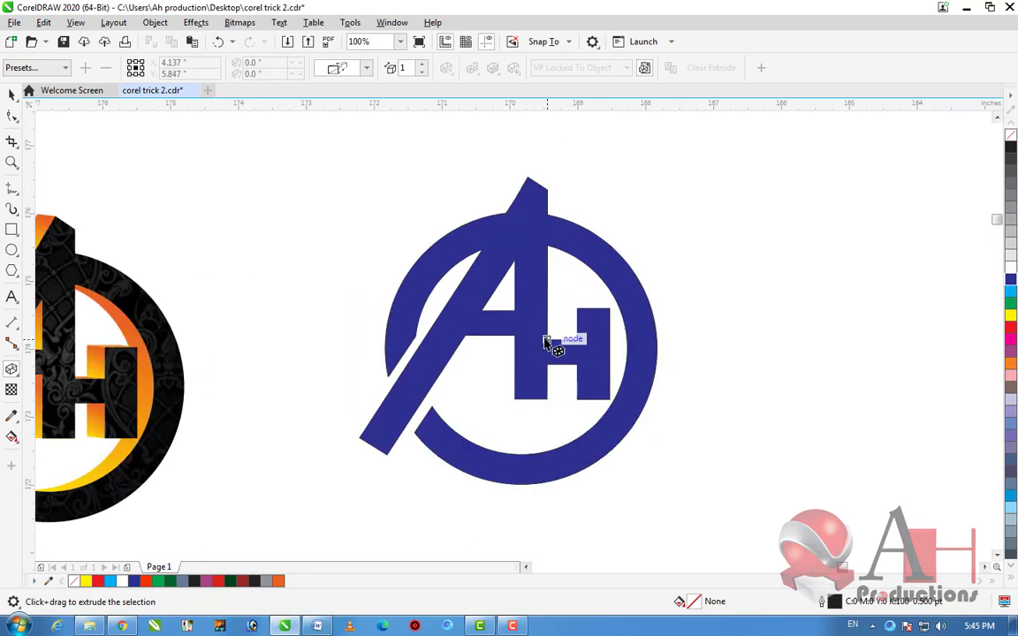
drag(536, 342, 467, 328)
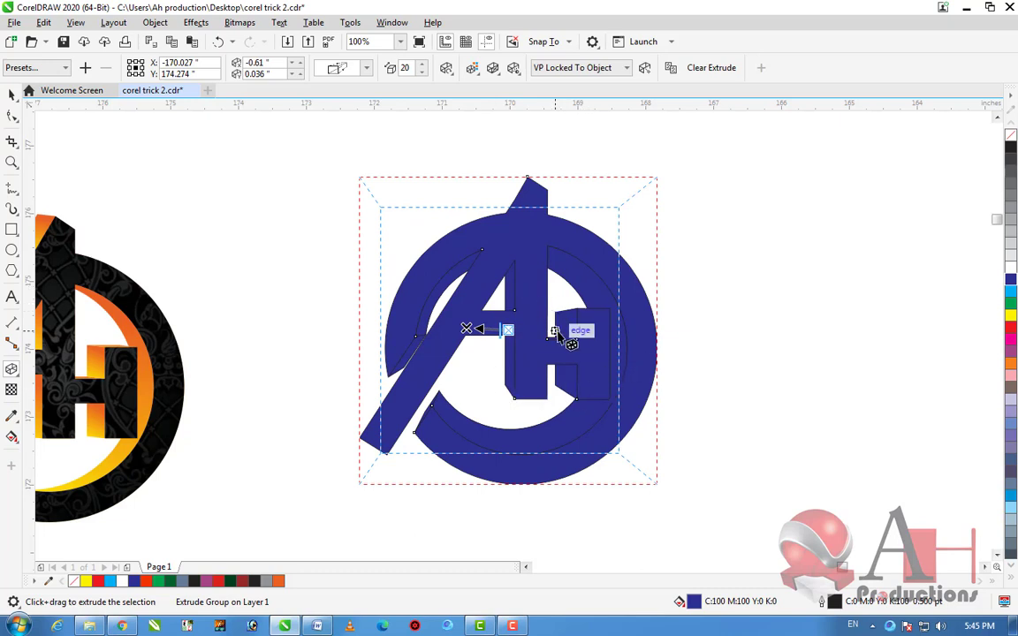
click(365, 67)
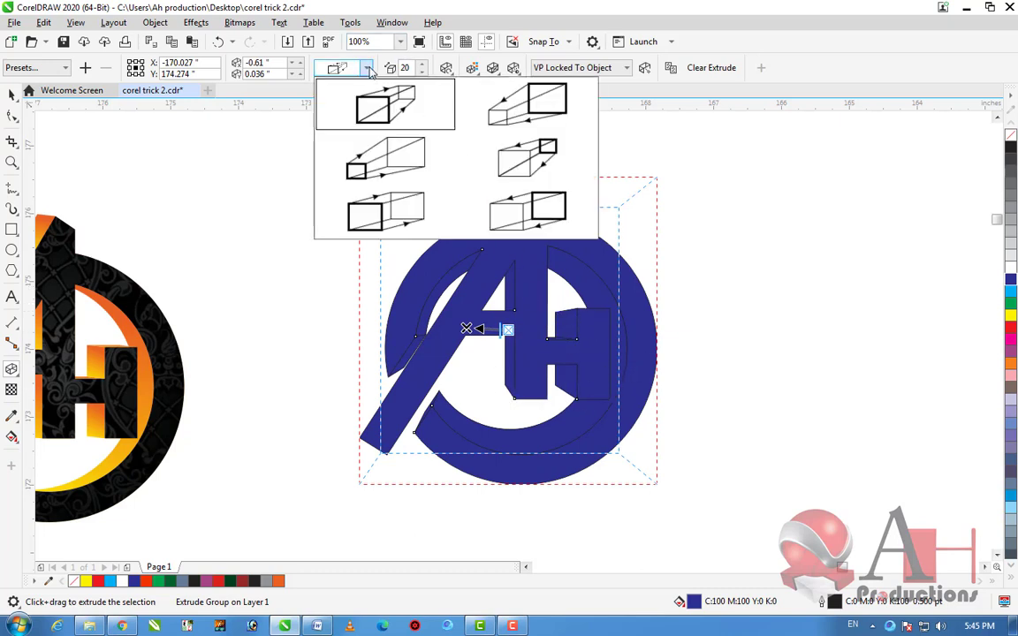
click(382, 160)
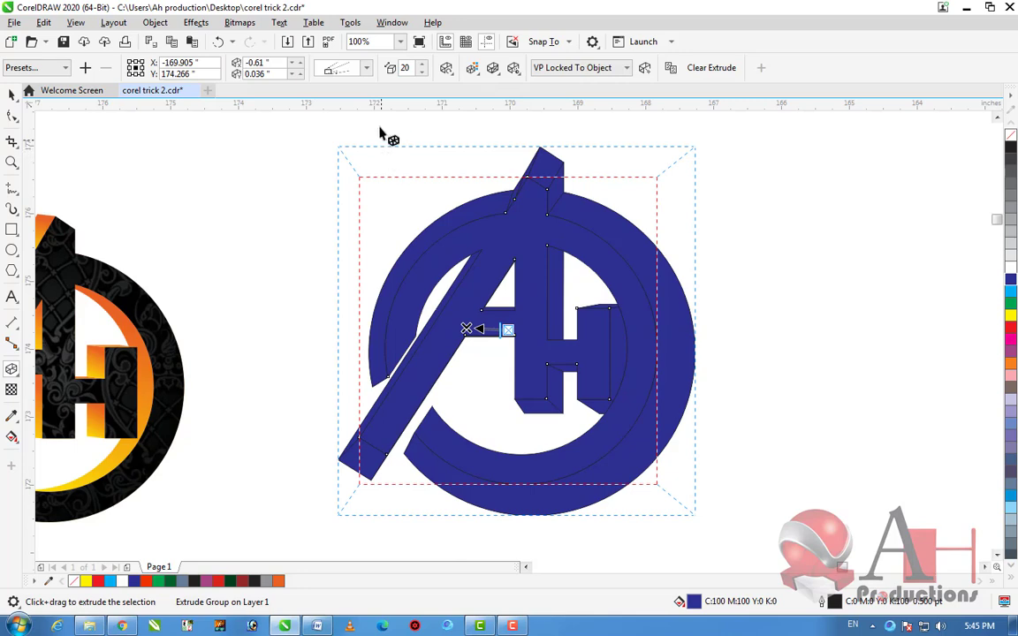
Change the blue logo's extrusion to the back parallel type and give it a white outline
click(366, 67)
click(381, 215)
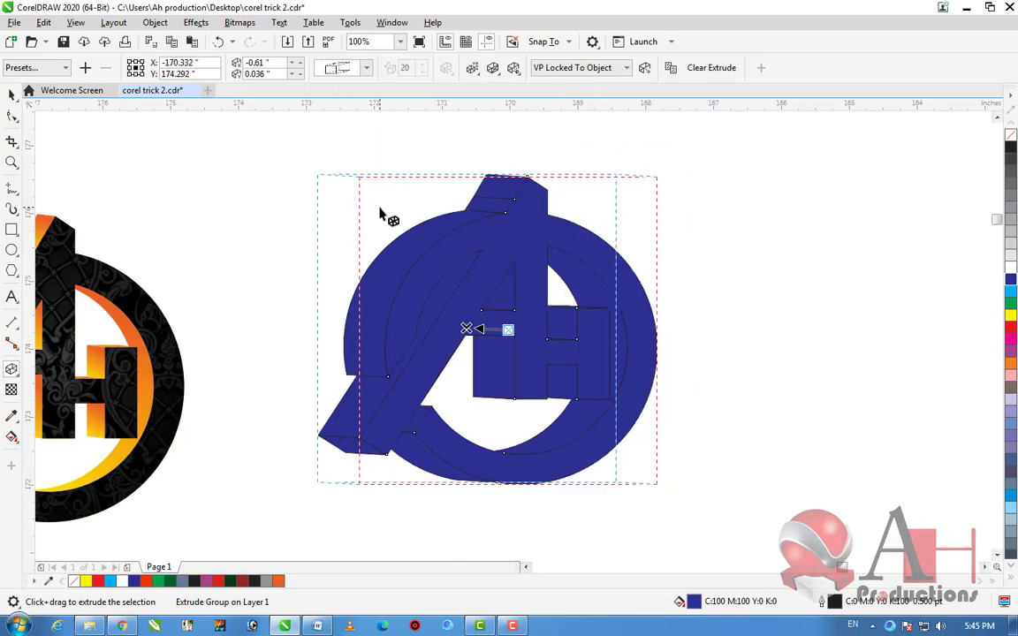
scroll(564, 302, up, 2)
scroll(550, 291, down, 2)
scroll(549, 291, up, 2)
scroll(545, 291, down, 2)
scroll(458, 316, up, 2)
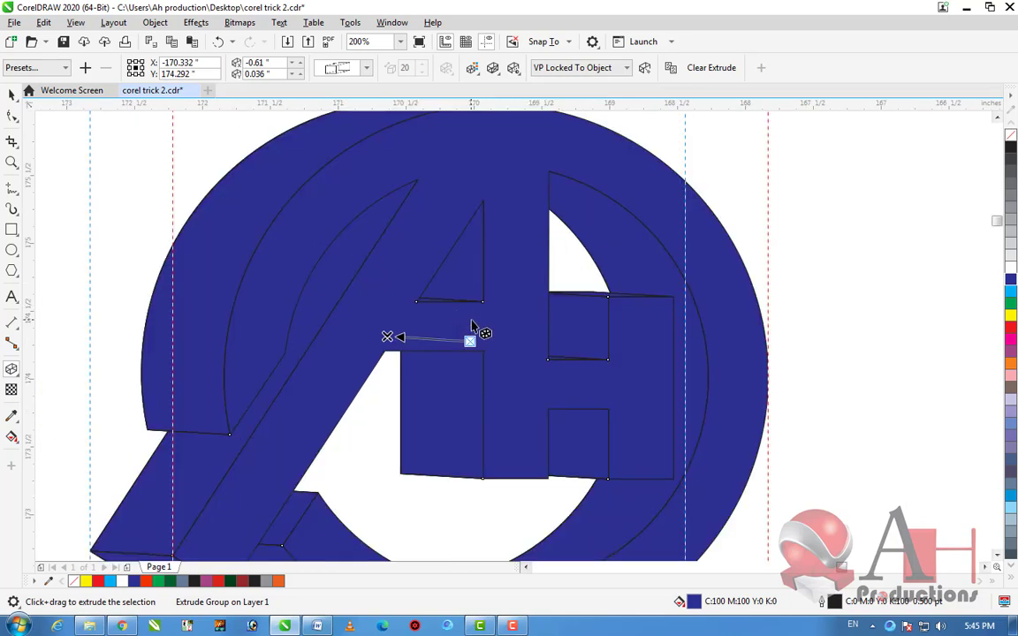
scroll(479, 318, down, 4)
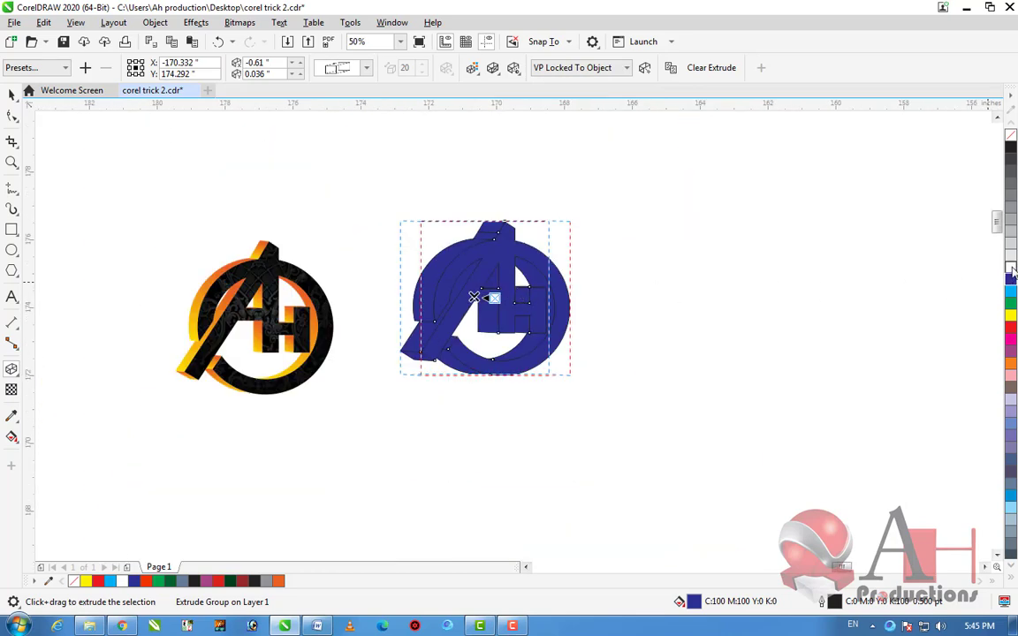
scroll(481, 273, up, 2)
scroll(481, 327, up, 2)
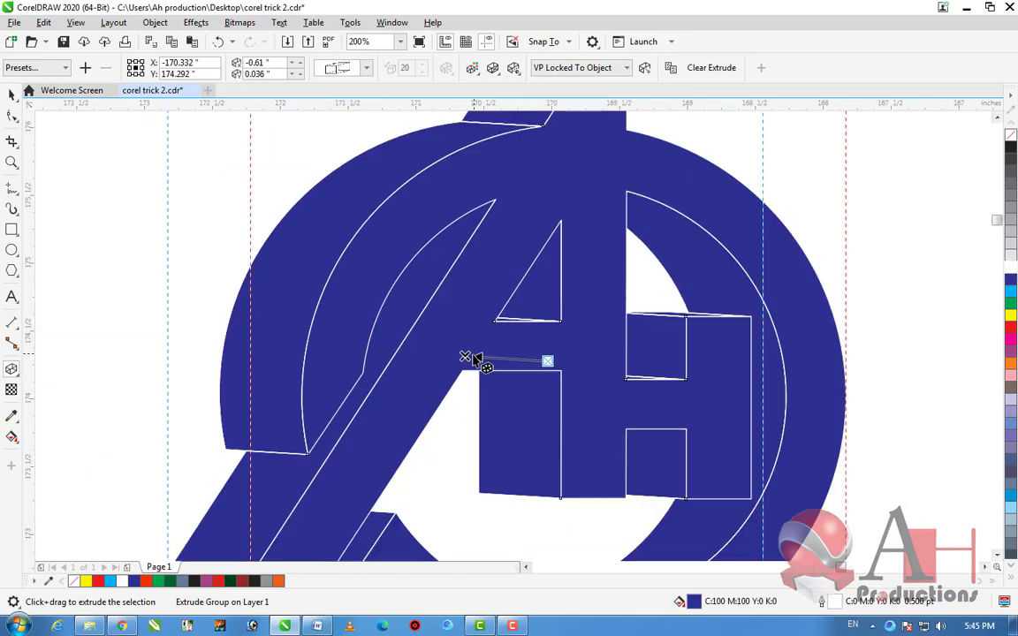
Shorten the logo's parallel extrusion so its vanishing point is about 0.36 inches left of centre and 0.0 inches vertically
drag(465, 357, 502, 361)
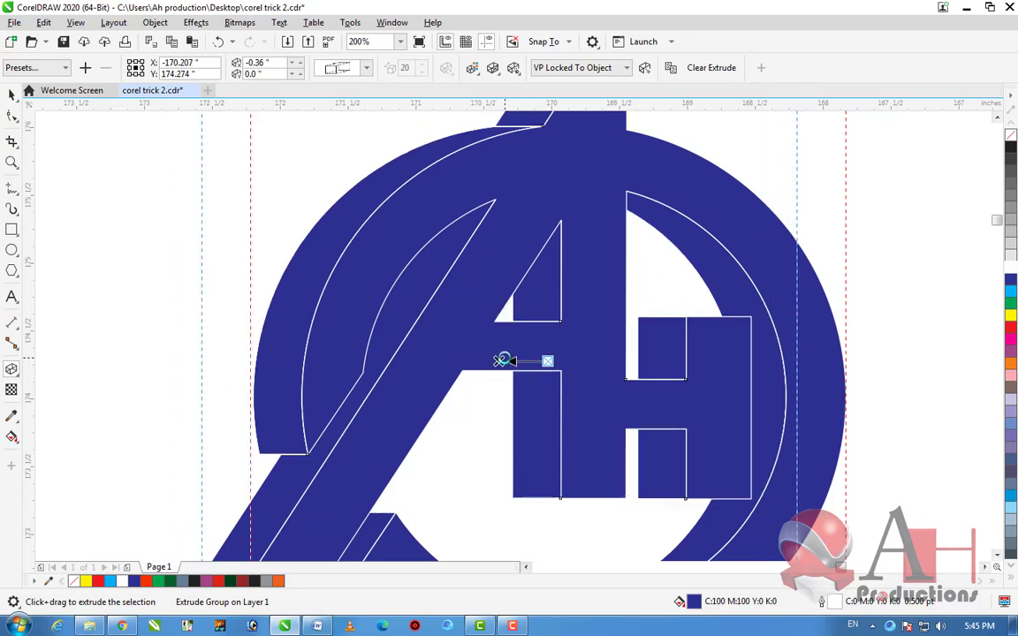
scroll(453, 307, down, 2)
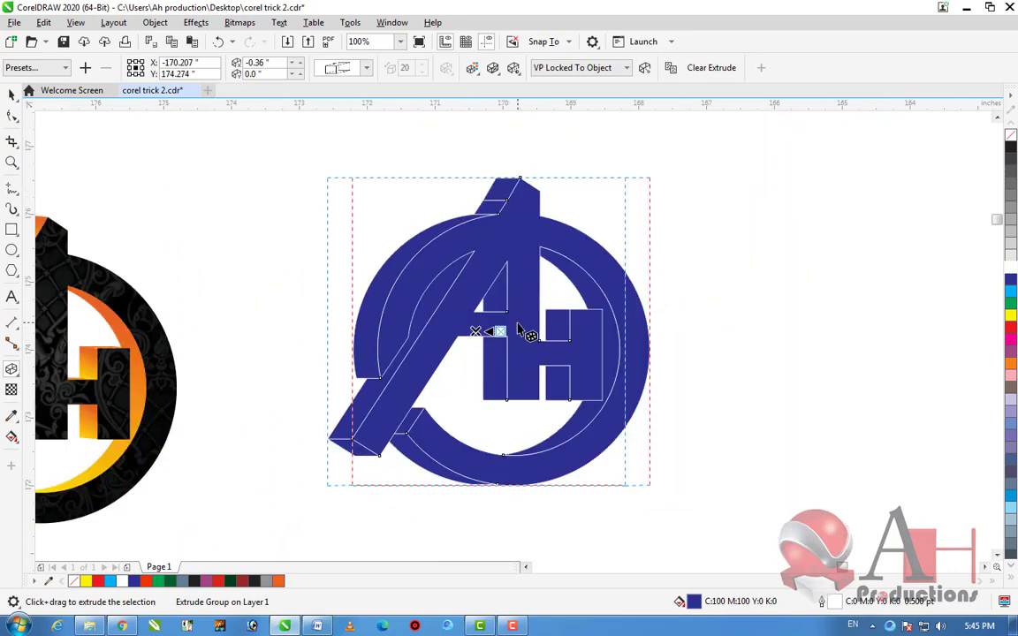
scroll(525, 340, down, 1)
scroll(522, 327, up, 1)
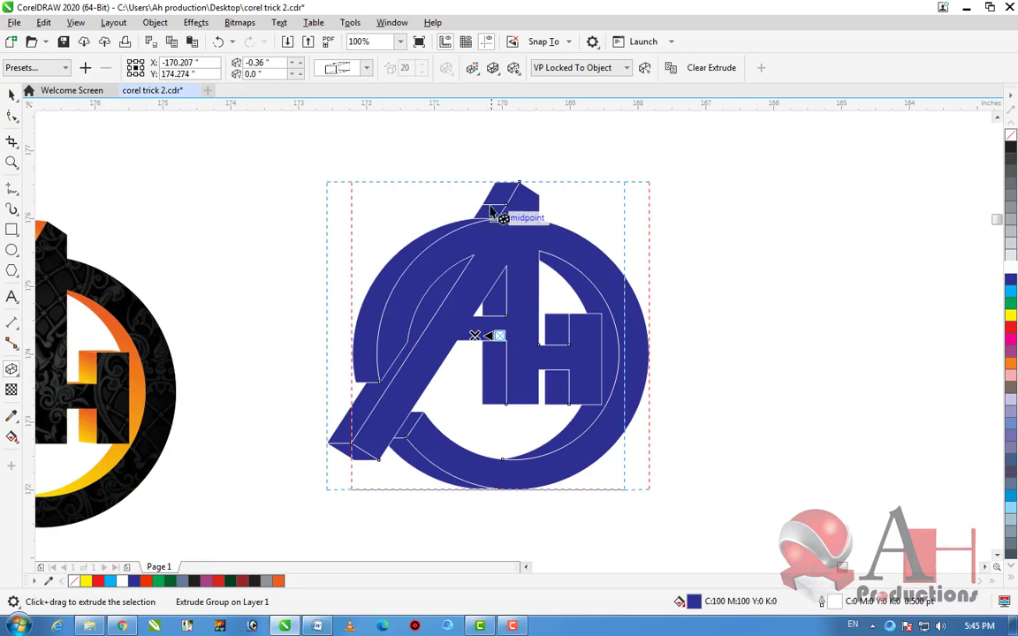
scroll(505, 216, up, 2)
scroll(520, 234, down, 2)
scroll(520, 231, up, 1)
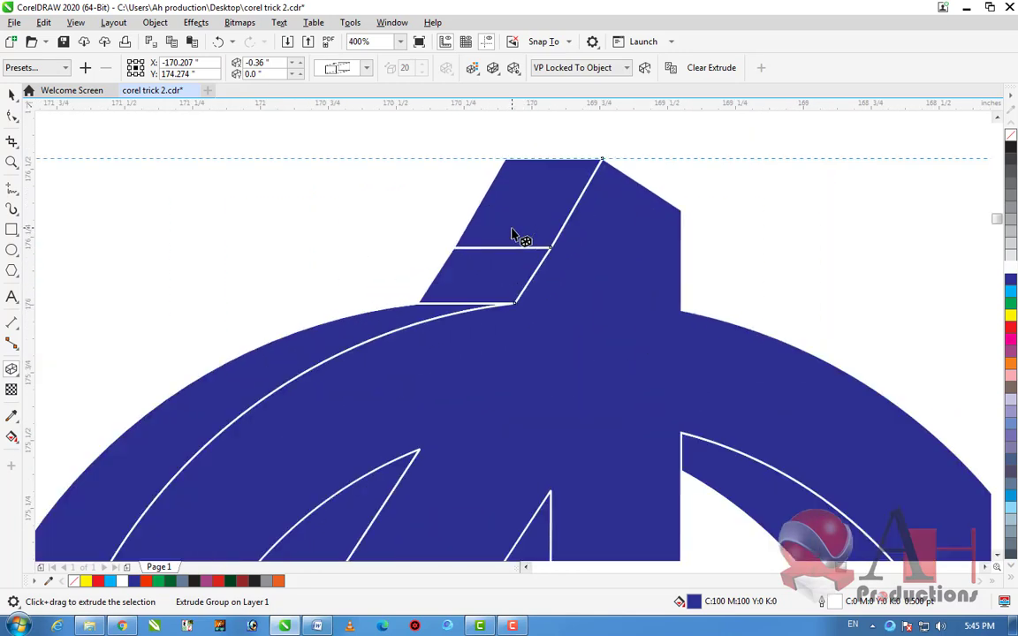
scroll(513, 234, down, 2)
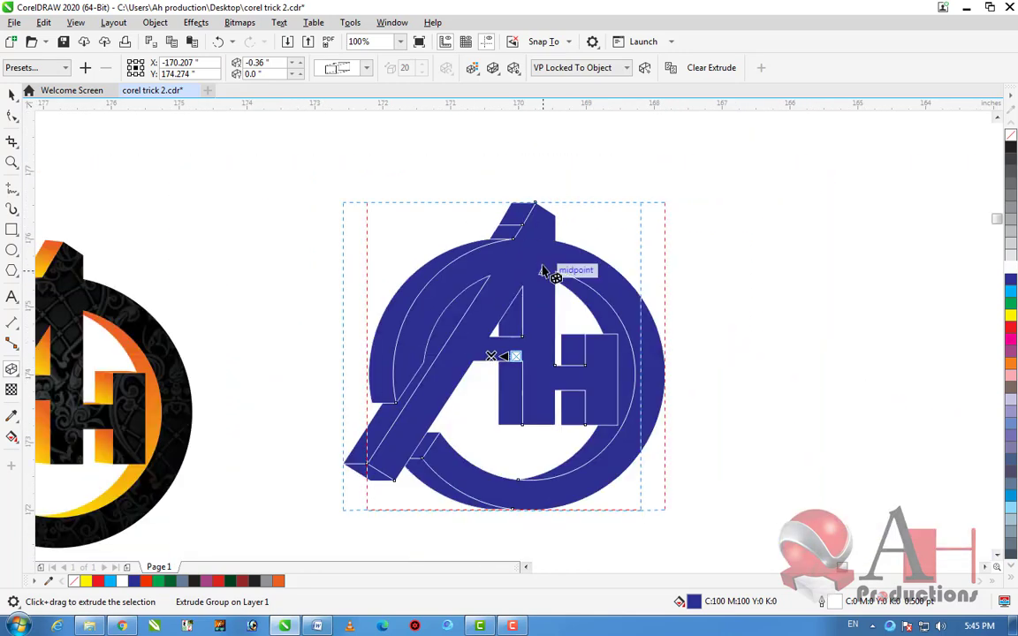
Break the extrude group apart and ungroup the resulting side faces into individual shapes
right_click(486, 283)
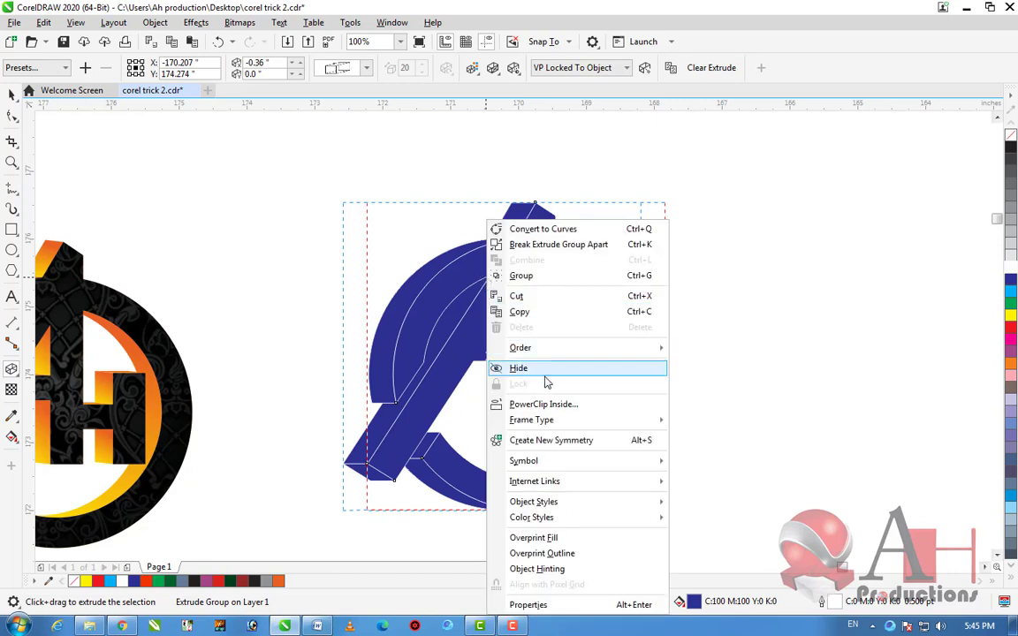
click(541, 245)
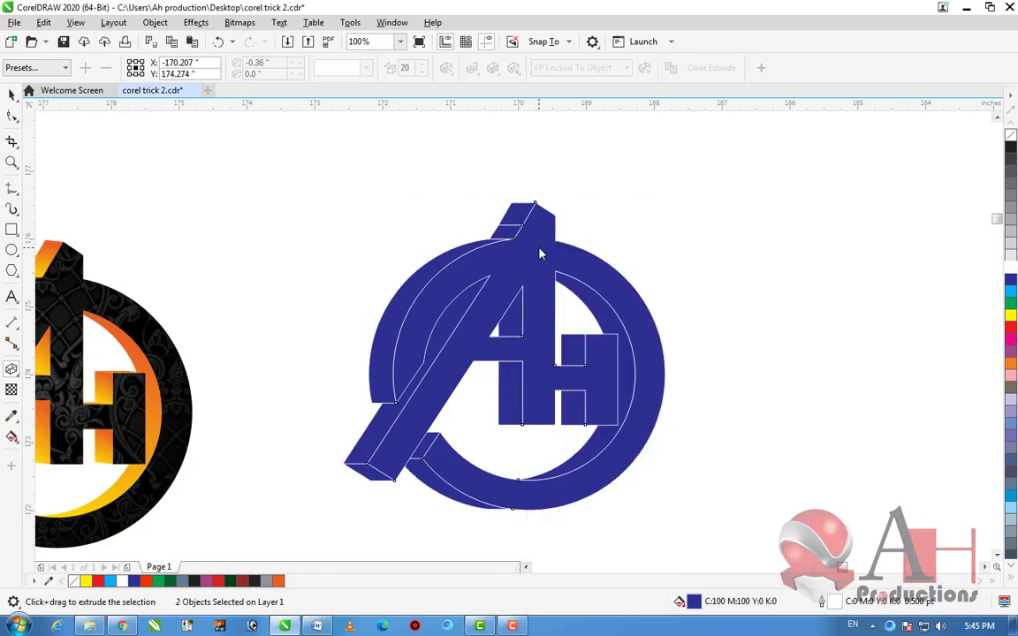
scroll(397, 307, down, 2)
click(397, 302)
scroll(473, 279, down, 2)
drag(473, 279, 582, 254)
scroll(615, 251, up, 2)
scroll(613, 250, down, 2)
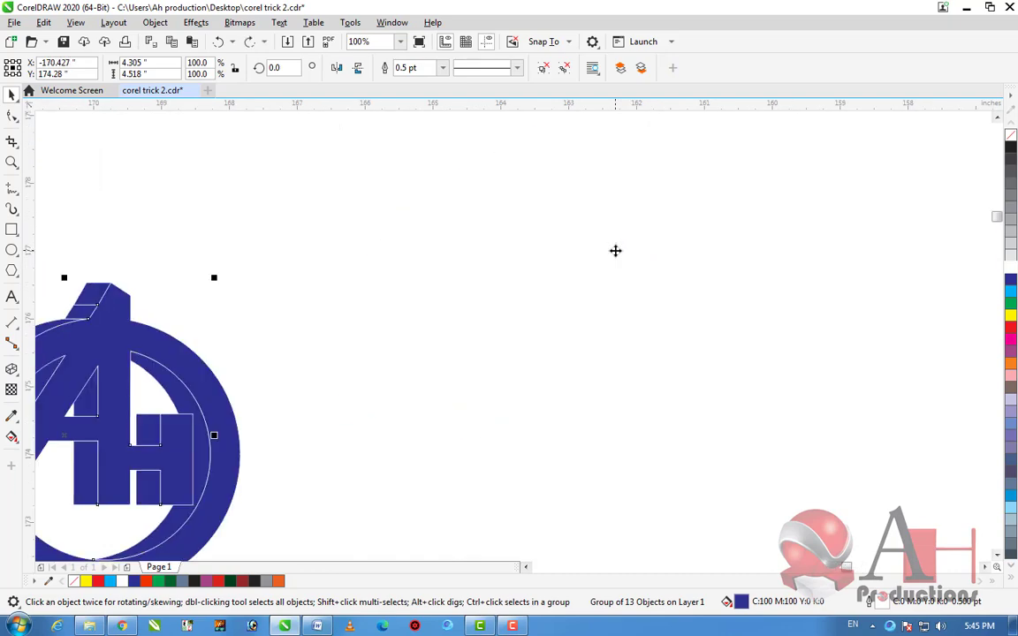
scroll(505, 257, up, 2)
scroll(510, 273, down, 1)
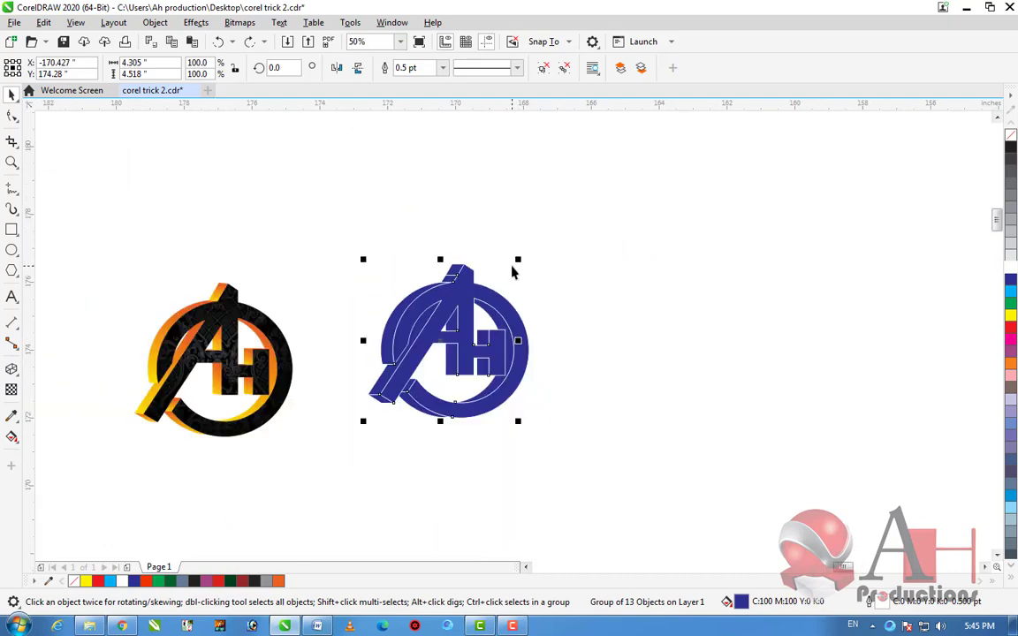
key(ctrl+u)
click(563, 297)
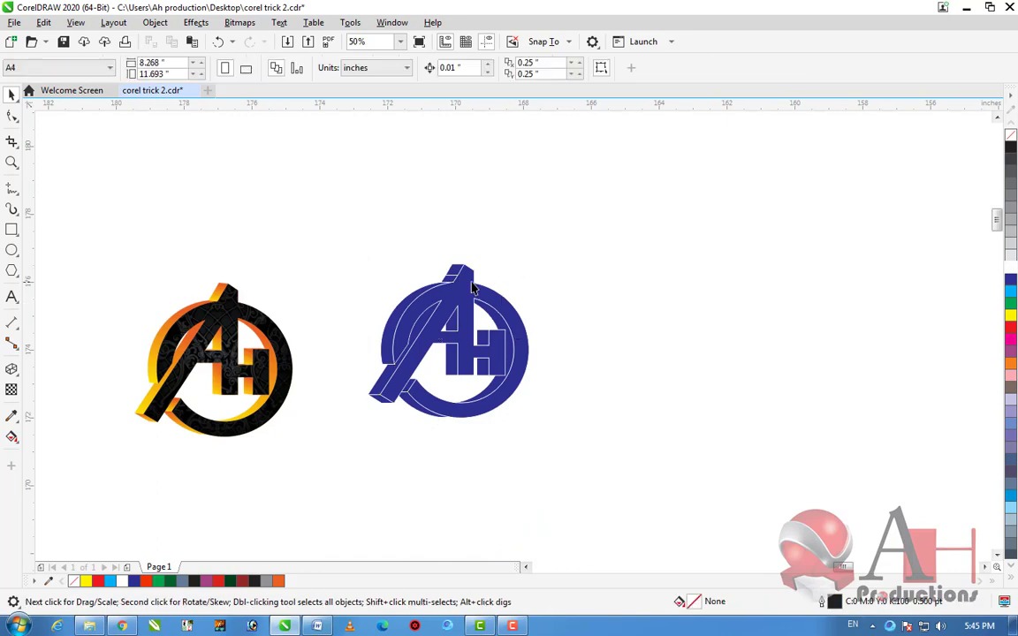
Weld the two adjoining side faces at the peak of the A into one shape
scroll(458, 274, up, 3)
click(430, 297)
shift+click(424, 287)
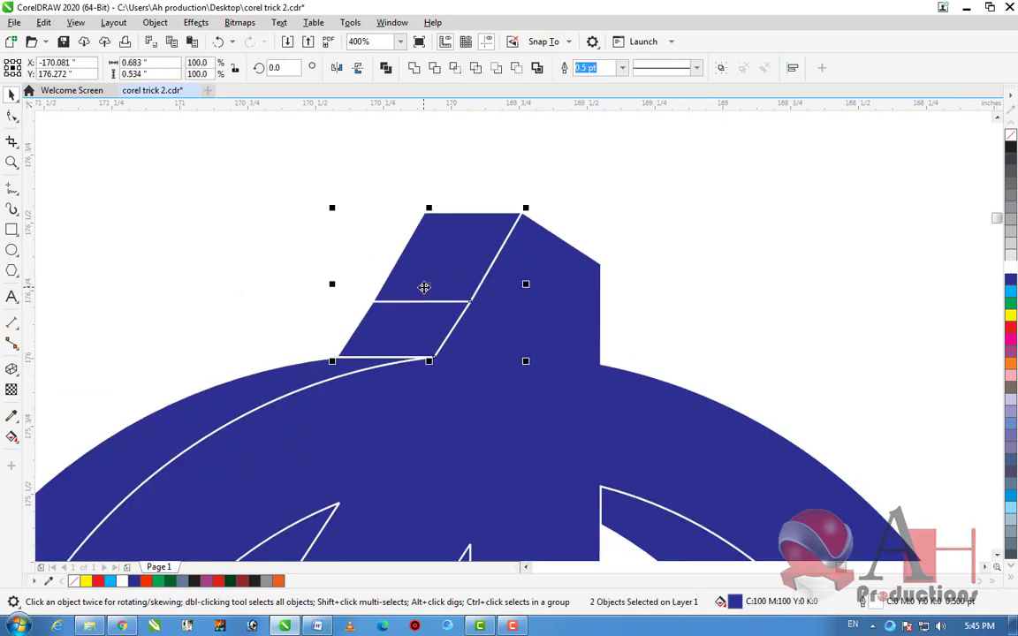
click(447, 64)
click(549, 192)
scroll(530, 203, down, 3)
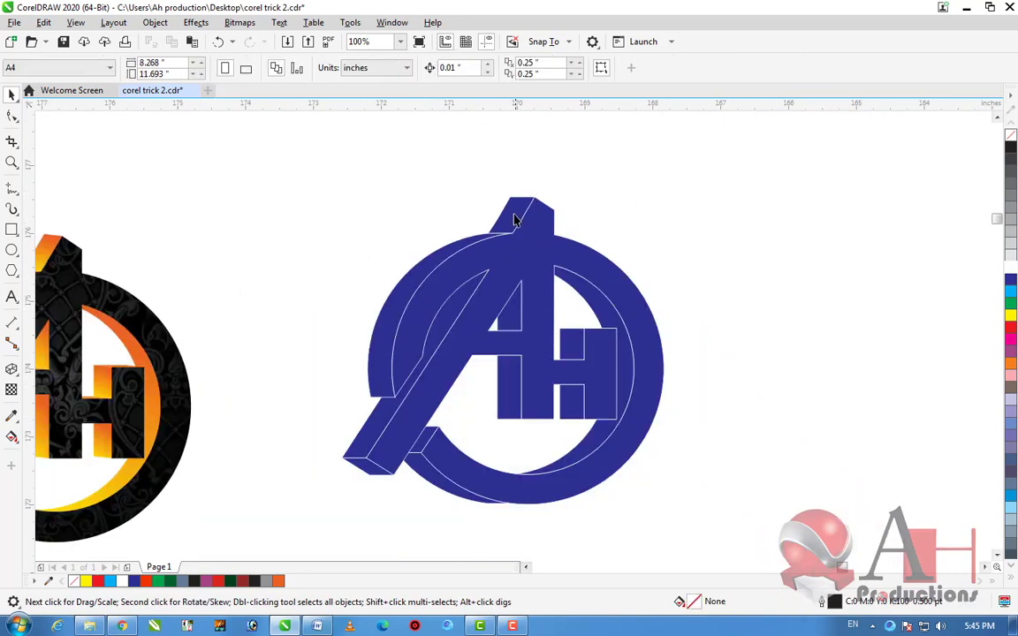
Try moving a piece of the ungrouped extrusion aside and undo the move
scroll(516, 219, up, 3)
scroll(477, 243, down, 2)
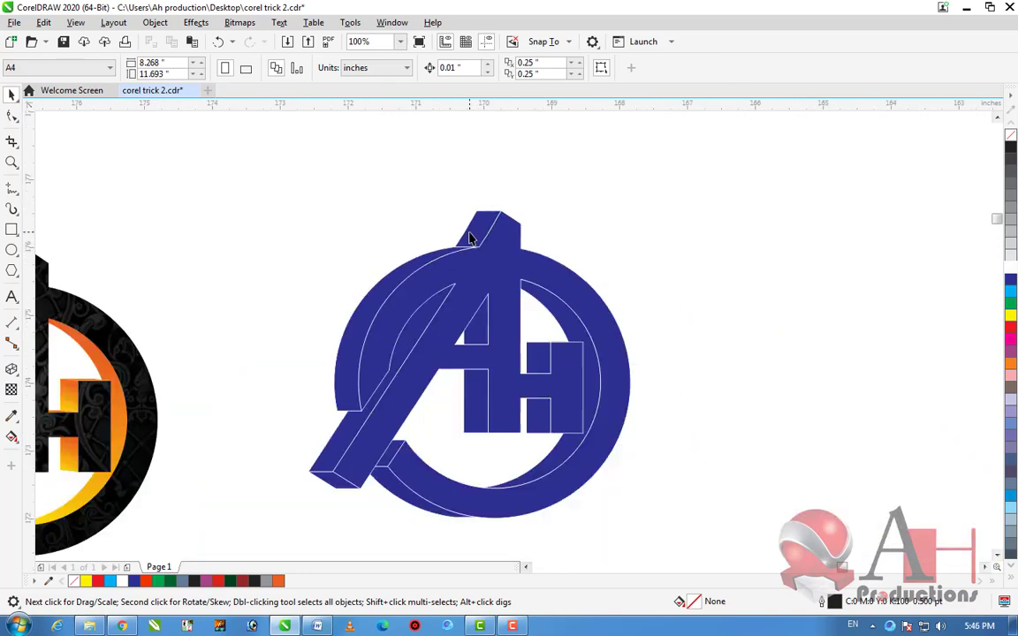
drag(391, 291, 320, 266)
key(ctrl+z)
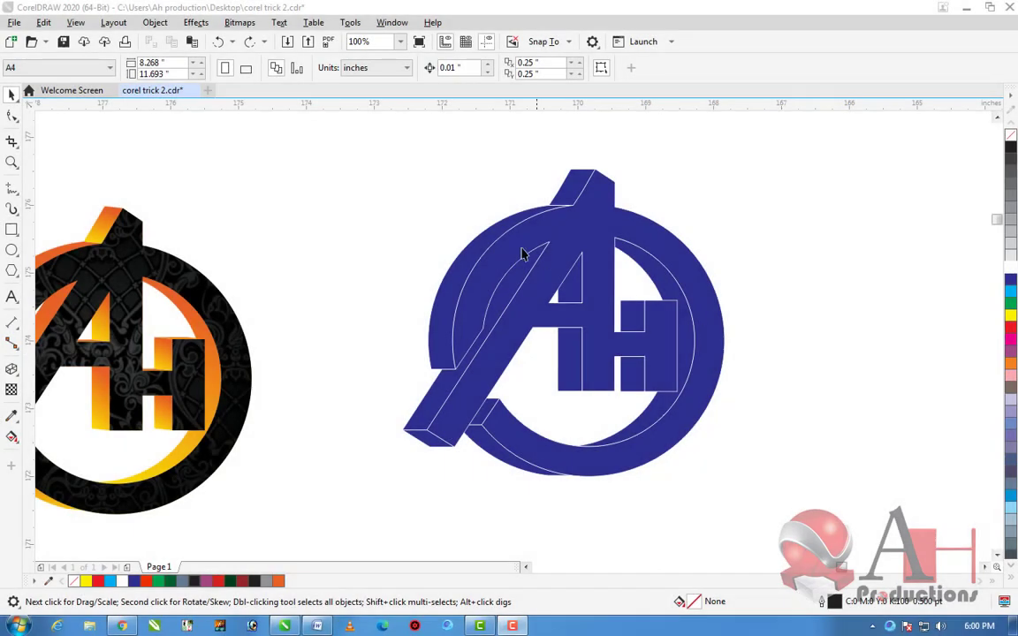
Apply a linear fountain fill from blue to white along the ring's outer left side face with the Interactive Fill tool
click(548, 285)
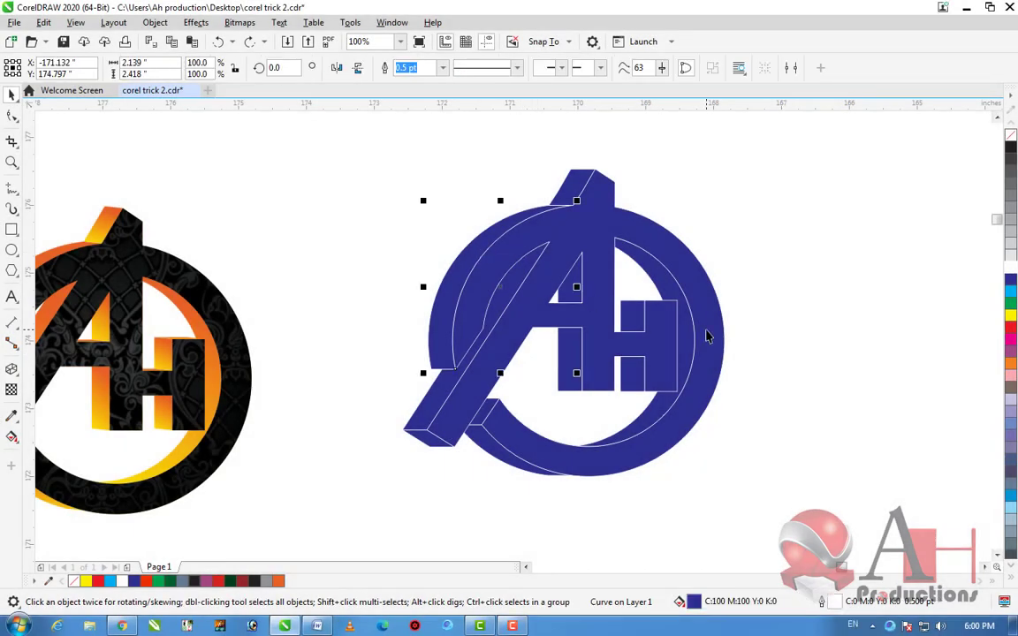
scroll(290, 255, down, 1)
scroll(388, 263, up, 1)
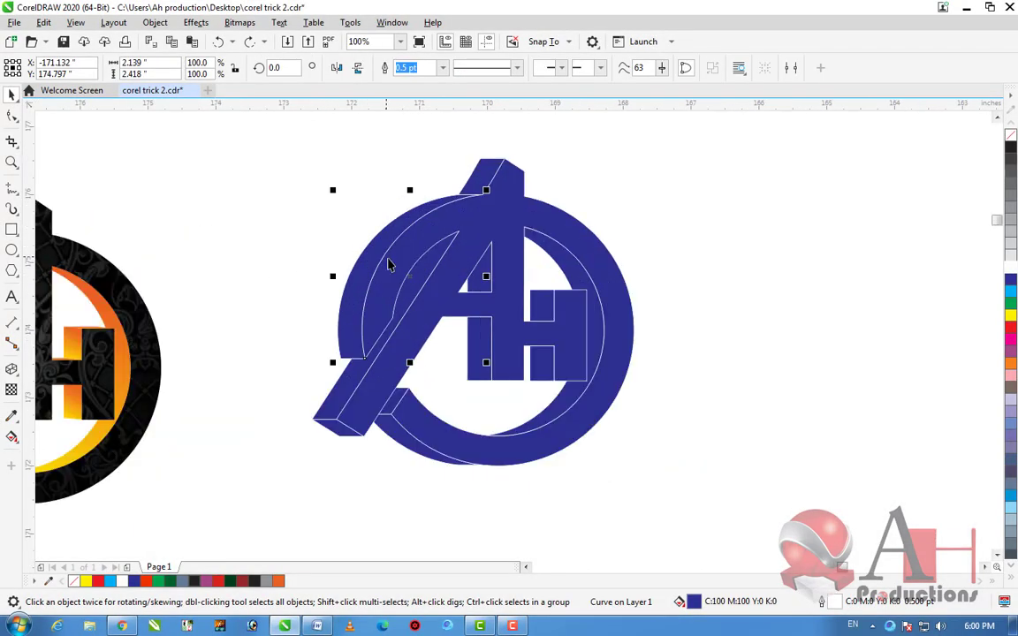
click(18, 443)
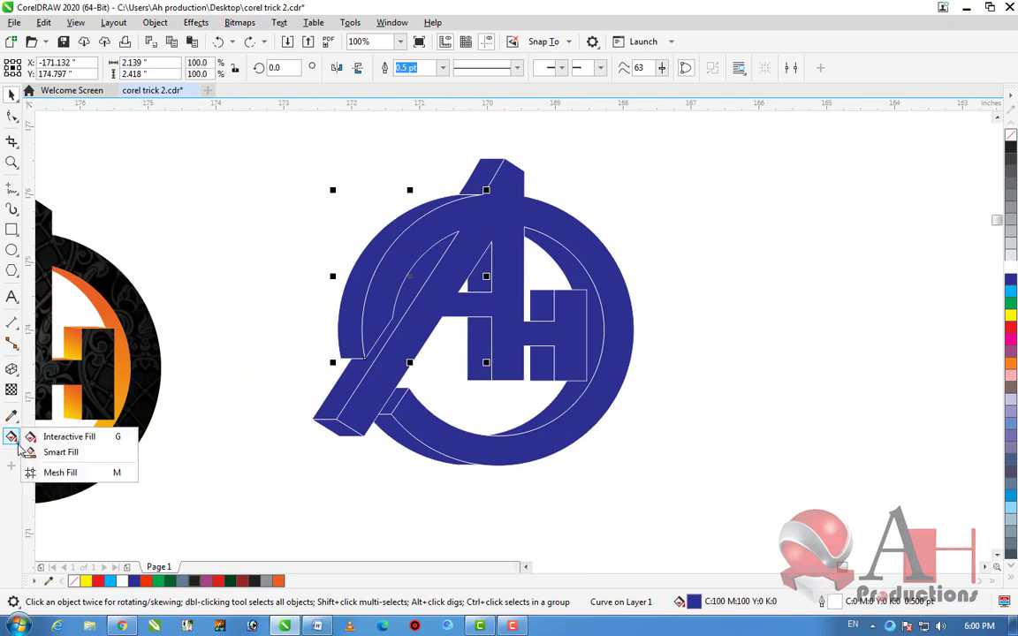
click(55, 438)
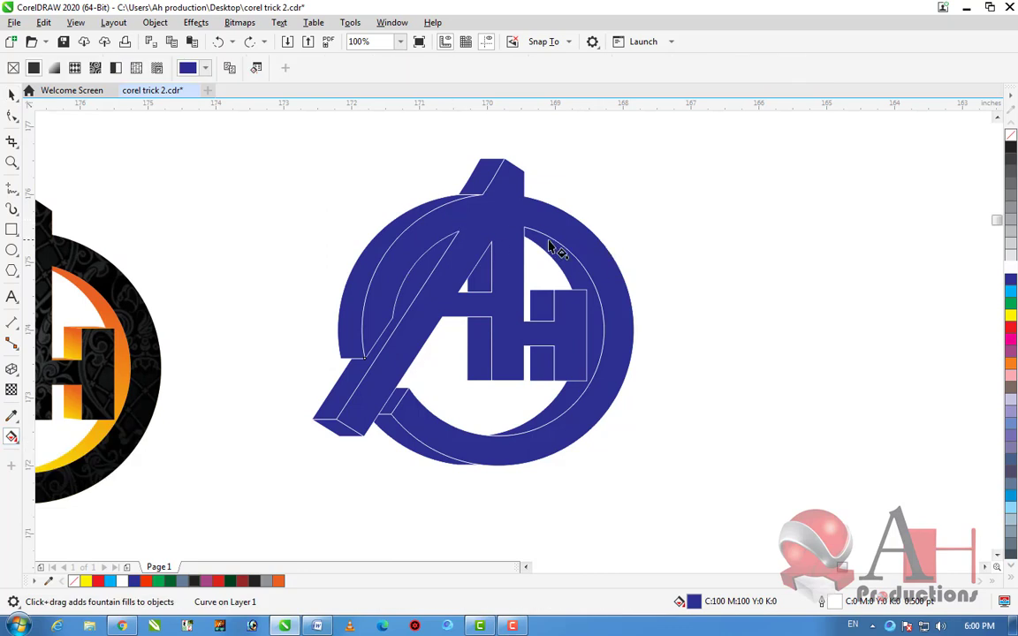
scroll(541, 239, down, 2)
scroll(548, 243, up, 2)
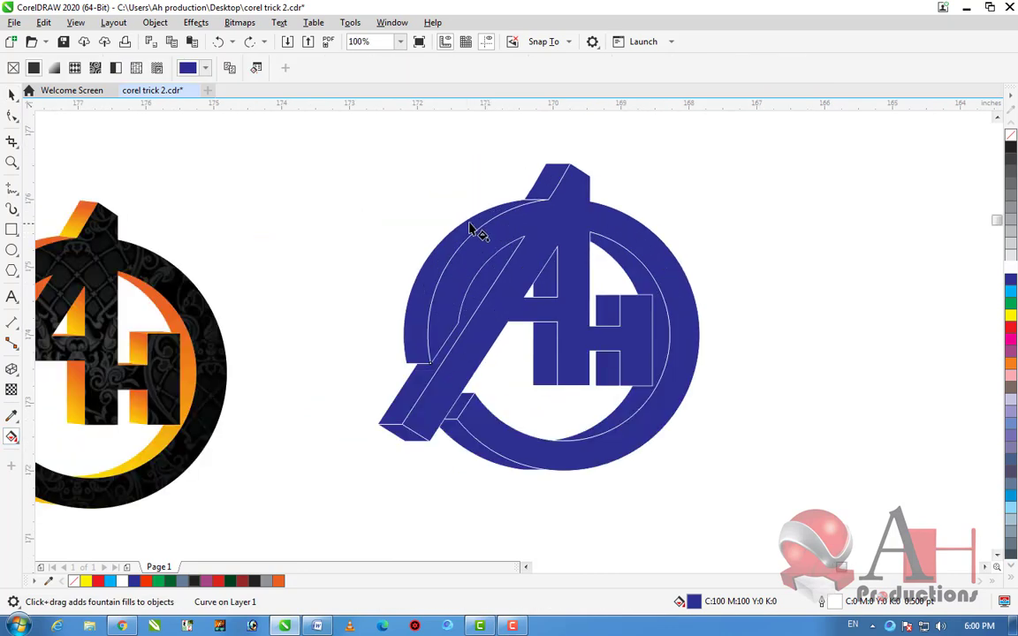
drag(482, 212, 425, 298)
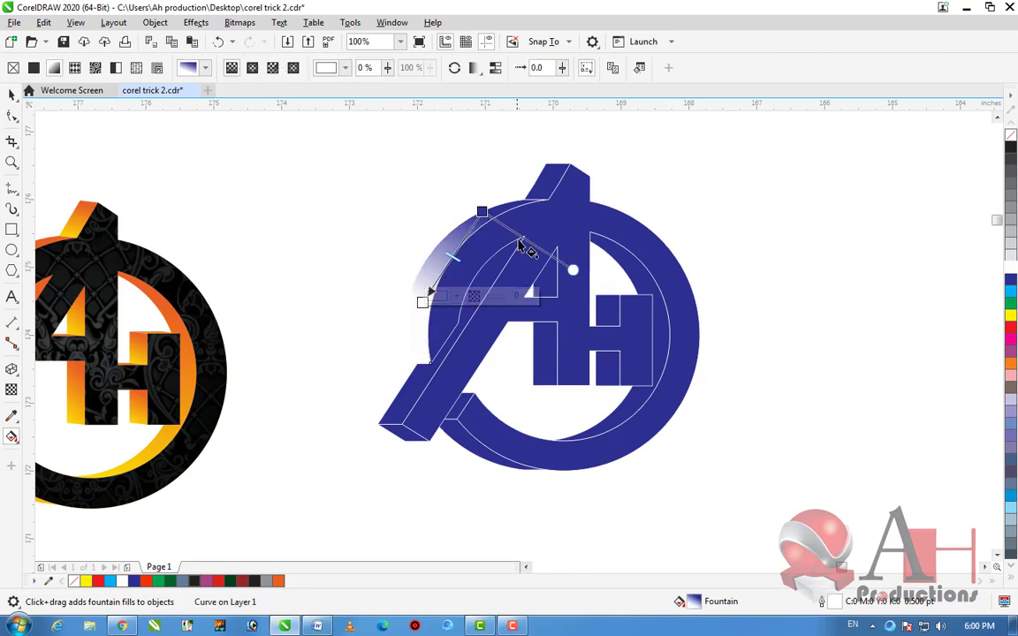
Recolour the side face's gradient with orange at its upper start and yellow at its lower end
scroll(521, 239, down, 2)
scroll(520, 237, up, 2)
click(503, 213)
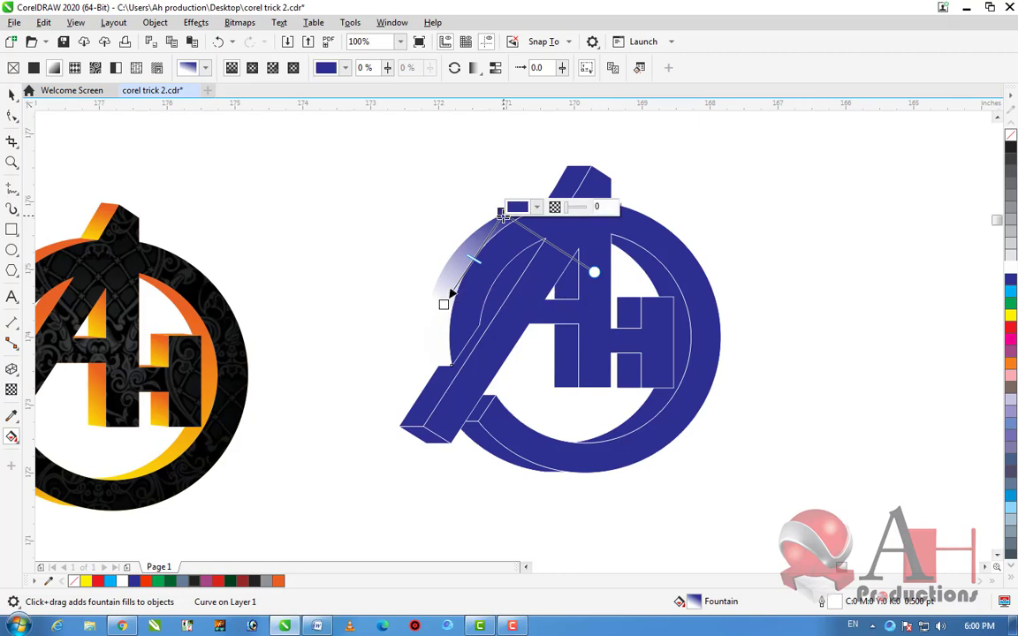
click(278, 581)
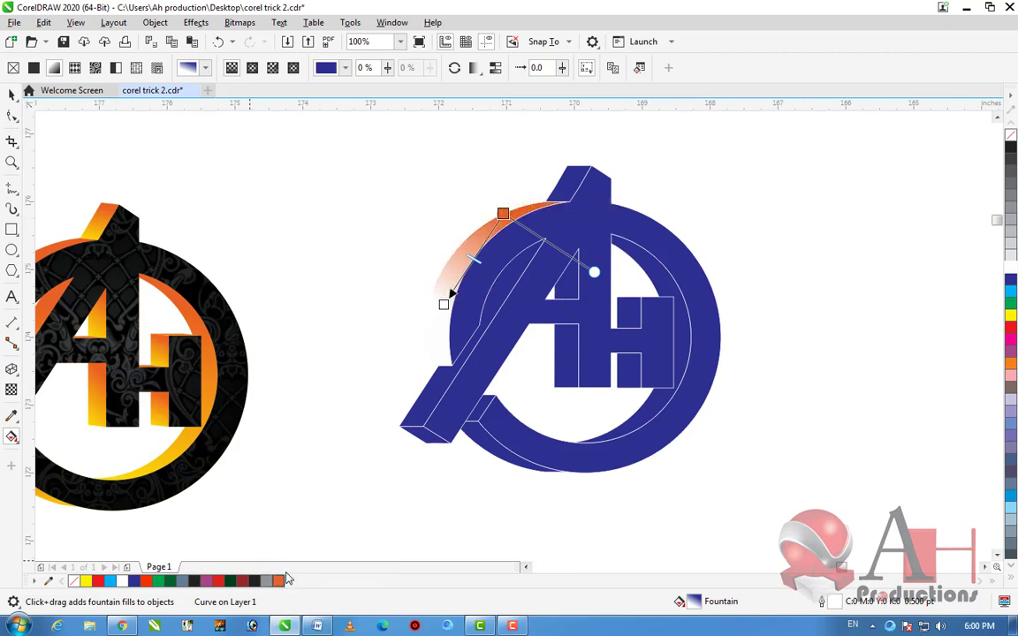
click(446, 305)
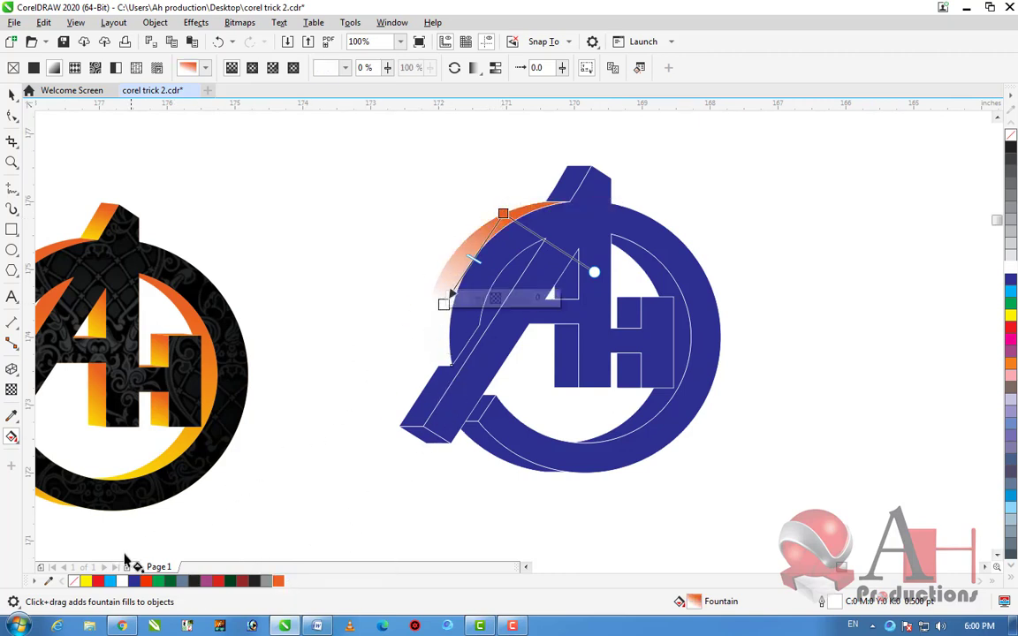
click(86, 581)
scroll(514, 355, down, 1)
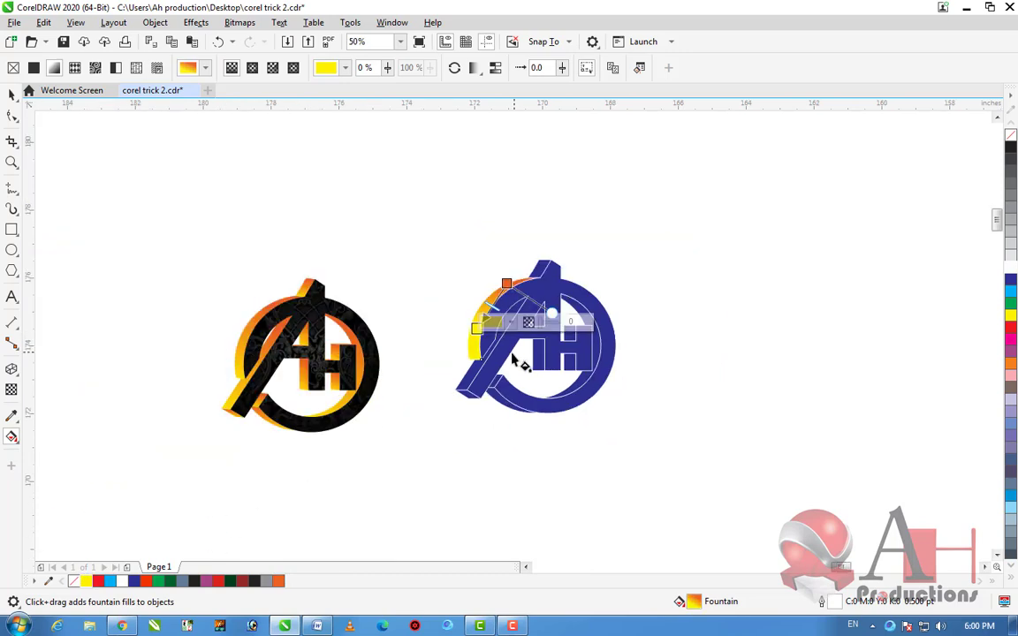
scroll(483, 337, up, 1)
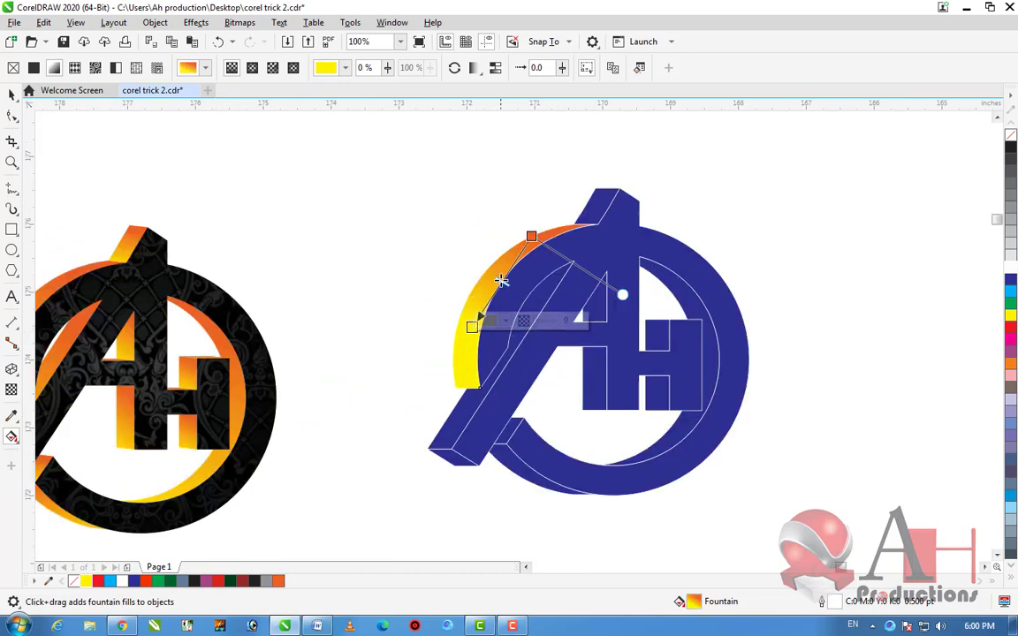
Reposition the gradient's end nodes so orange covers the upper arc and yellow fades in towards its lower tip, and deselect the face
drag(531, 236, 504, 263)
drag(472, 326, 450, 384)
drag(502, 264, 485, 289)
drag(449, 386, 447, 407)
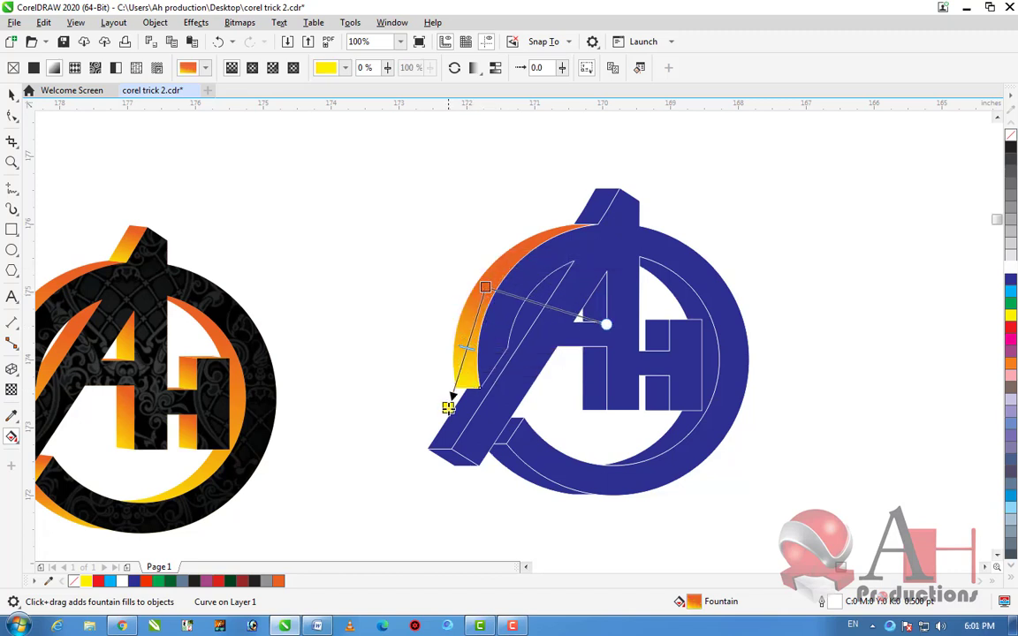
drag(485, 290, 489, 266)
mouse_move(447, 408)
mouse_down()
mouse_move(456, 382)
mouse_move(451, 410)
mouse_up()
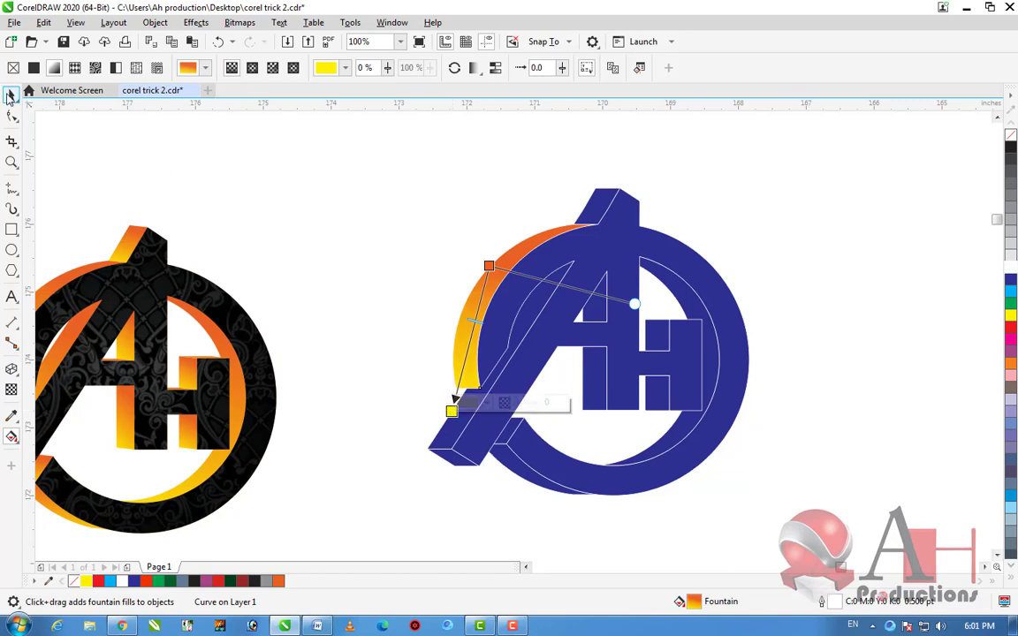
click(11, 94)
click(307, 211)
scroll(550, 230, down, 1)
scroll(619, 252, up, 2)
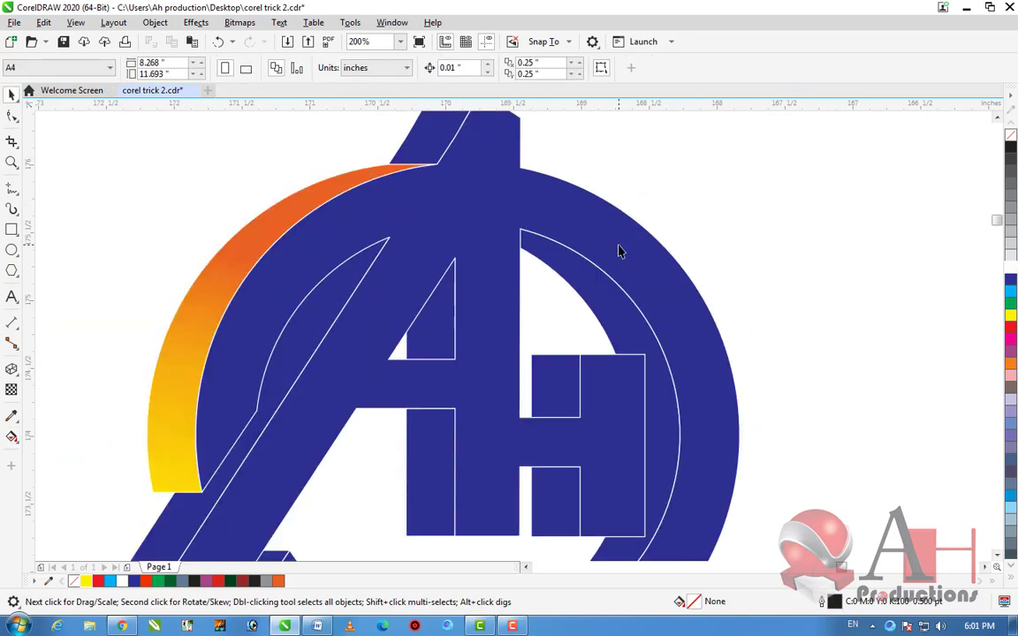
scroll(471, 237, down, 1)
click(316, 406)
click(314, 439)
click(442, 378)
click(518, 367)
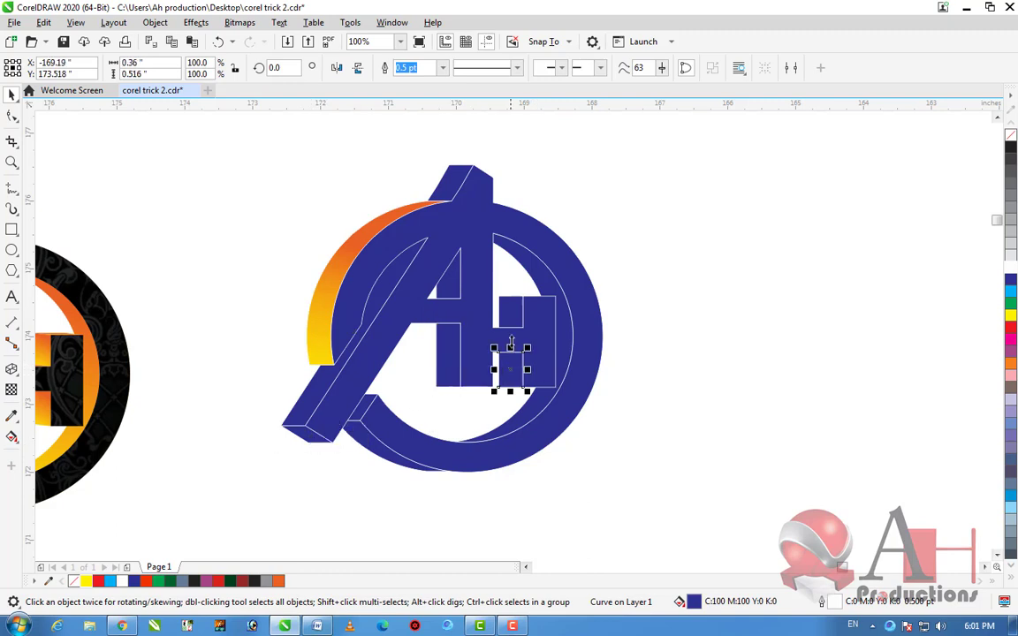
Select the blue side faces of the A, the H and the ring together, leaving out the gradient-filled arc
click(452, 294)
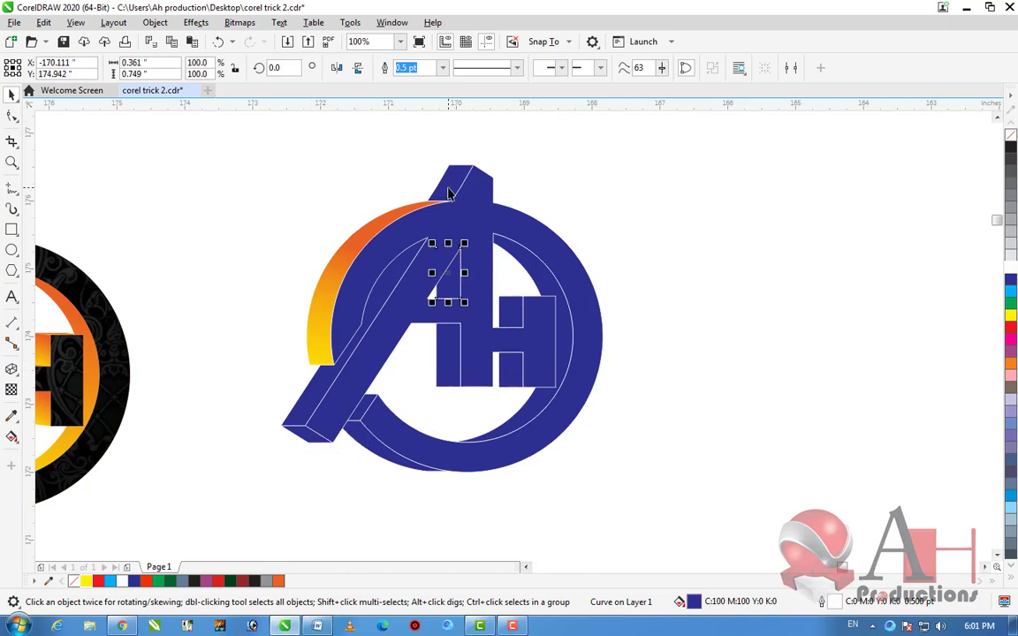
drag(455, 280, 661, 273)
key(ctrl+z)
shift+click(474, 194)
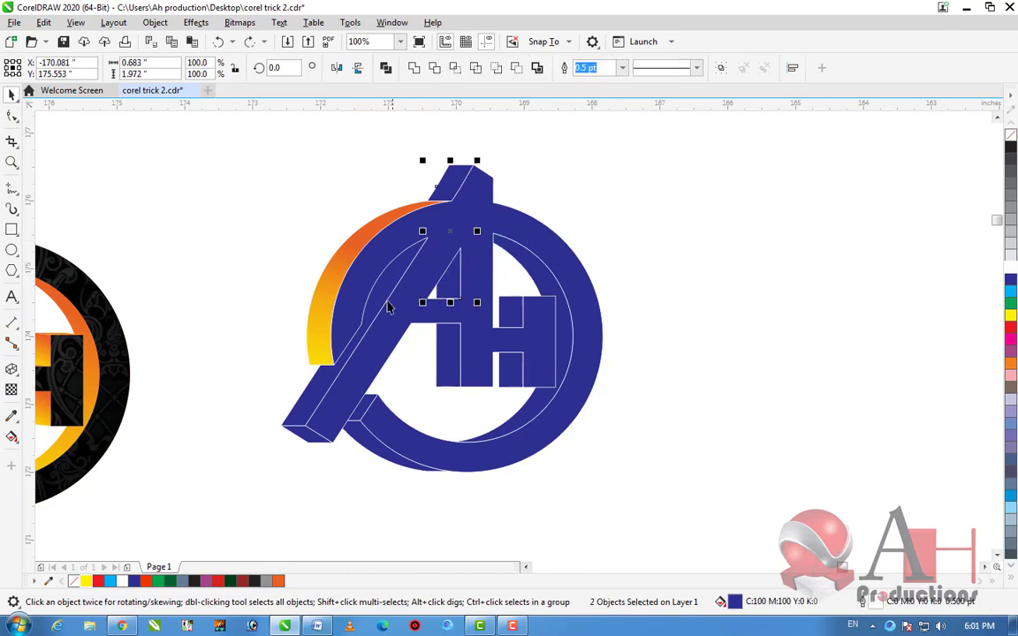
shift+click(314, 409)
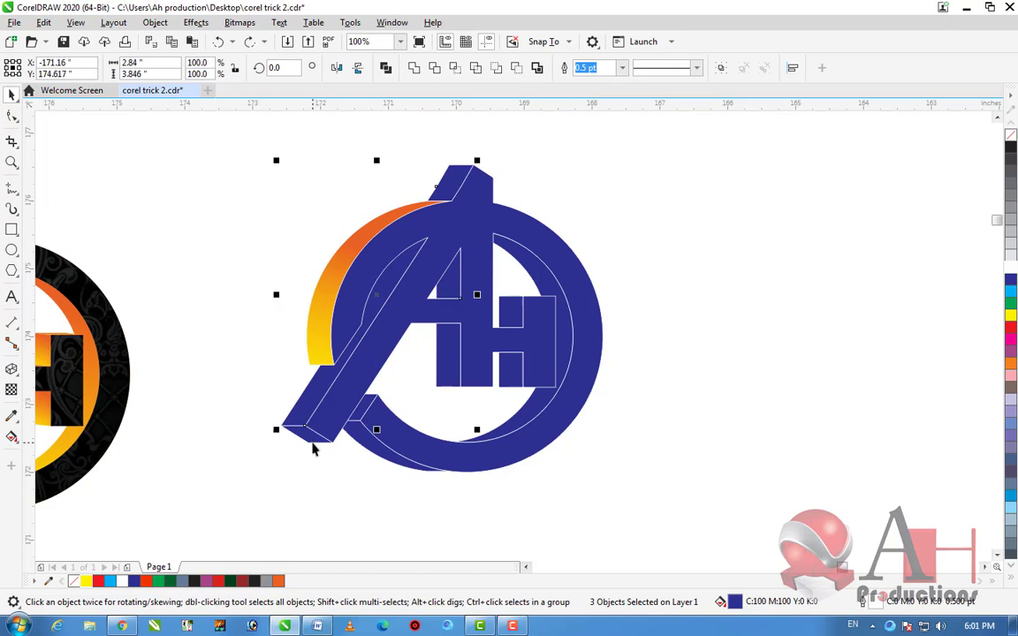
shift+click(316, 441)
shift+click(360, 418)
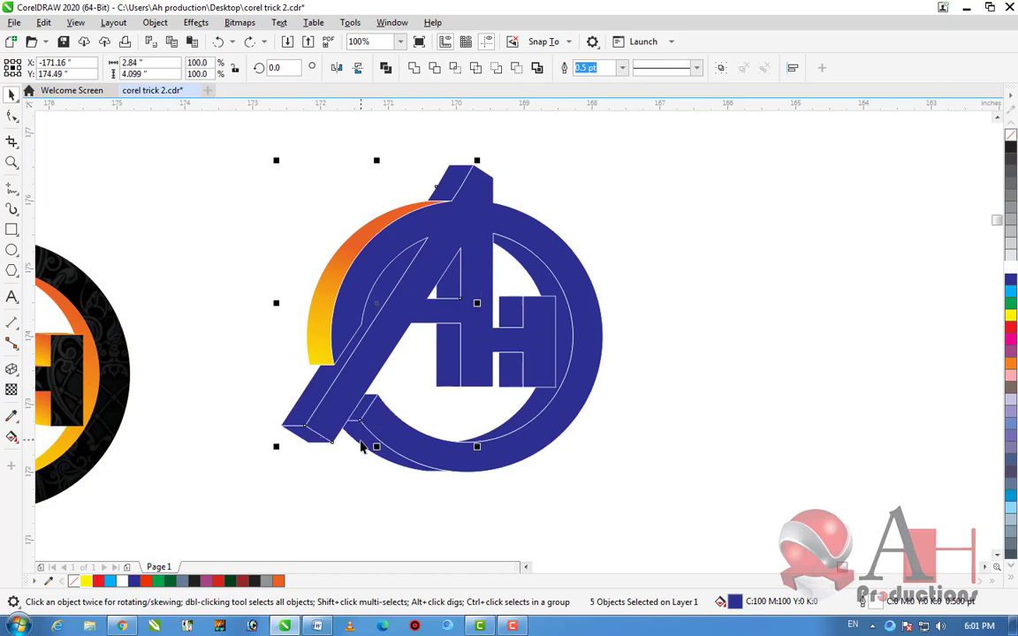
shift+click(434, 393)
shift+click(444, 380)
shift+click(447, 294)
shift+click(511, 371)
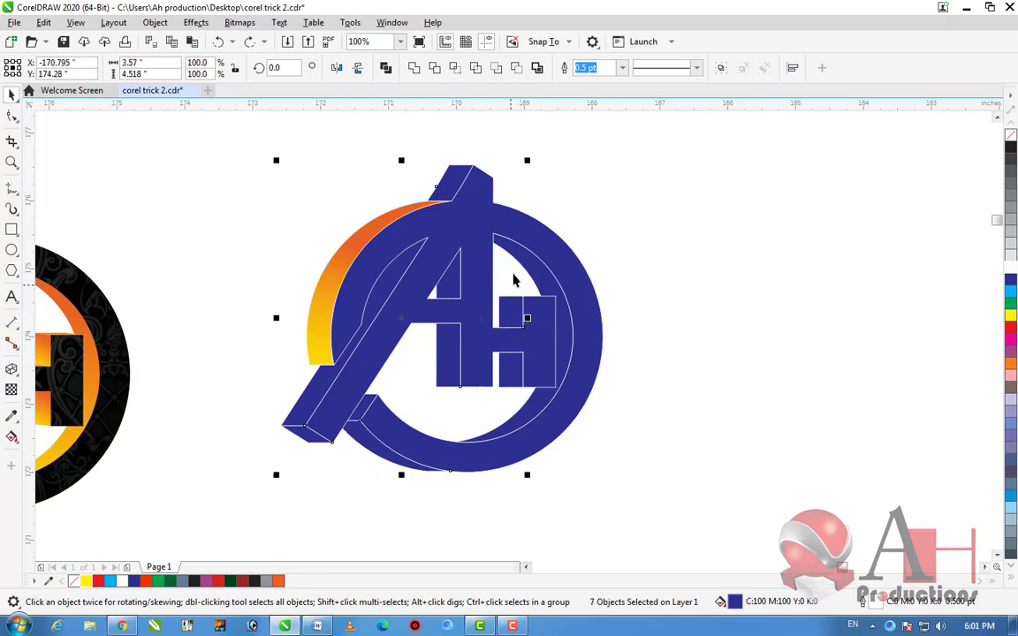
shift+click(474, 240)
Test-move the selected side faces clear of the logo, undo it, and add the missed faces inside the A and in the lower H
drag(502, 415, 856, 407)
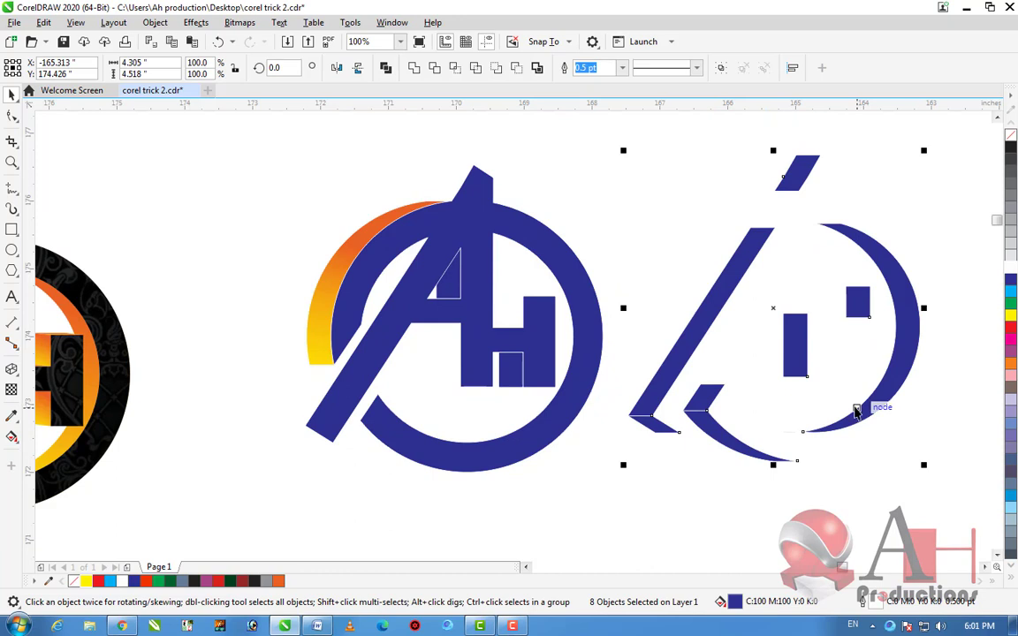
key(ctrl+z)
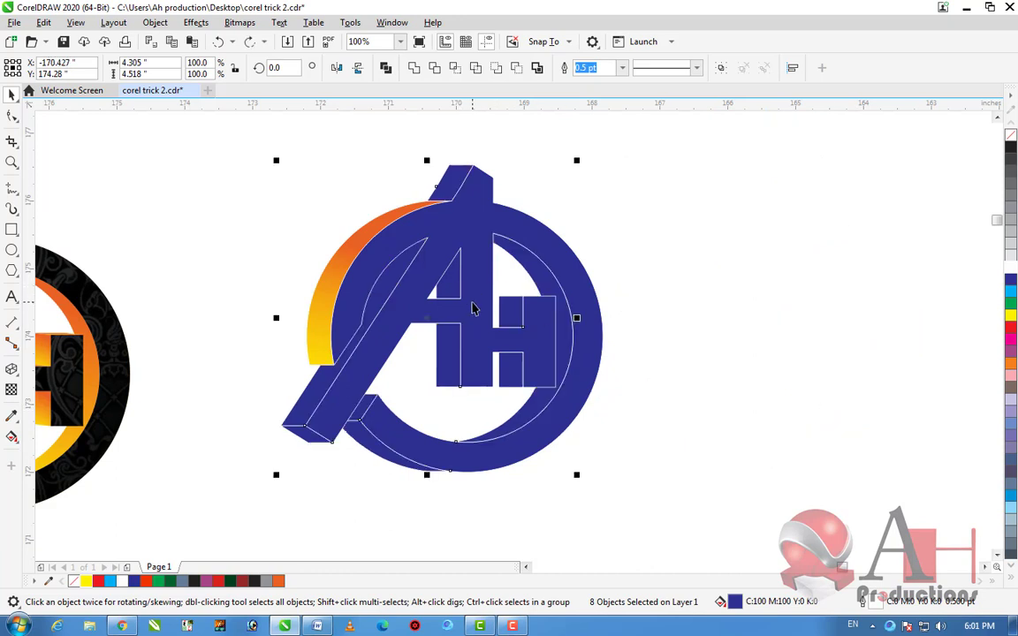
shift+click(457, 292)
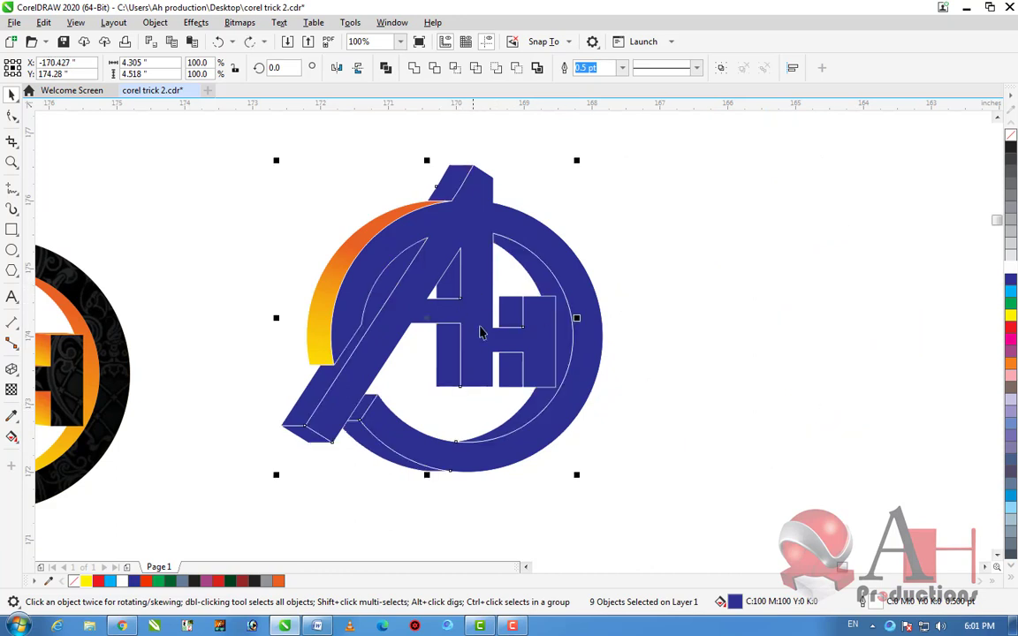
shift+click(517, 367)
drag(511, 367, 868, 378)
key(ctrl+z)
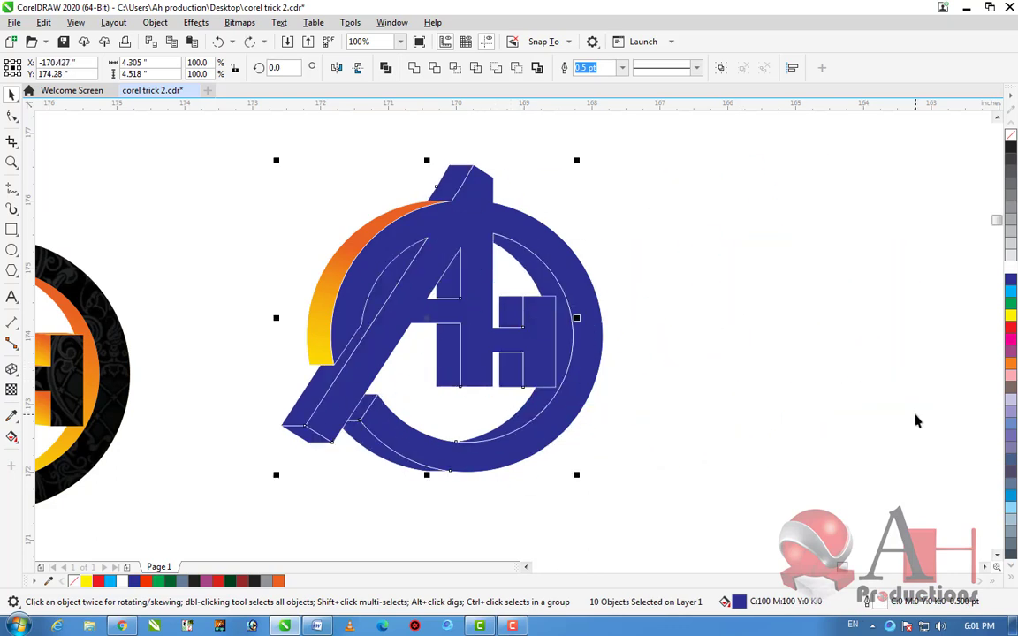
Copy the outline pen, outline colour and fill from the orange-yellow gradient arc to the ten selected side faces
key(ctrl+g)
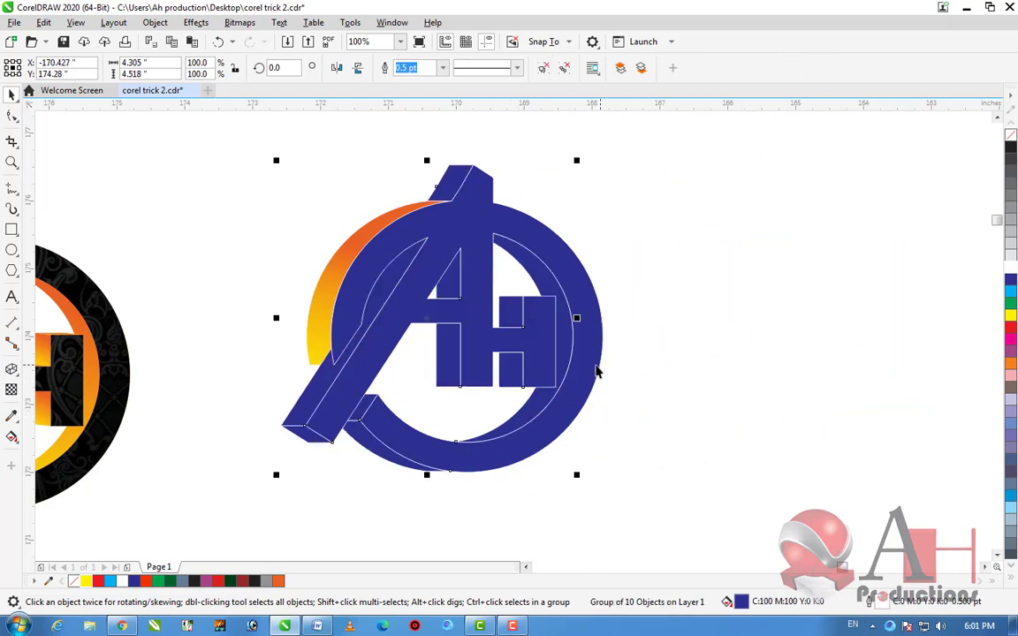
key(ctrl+z)
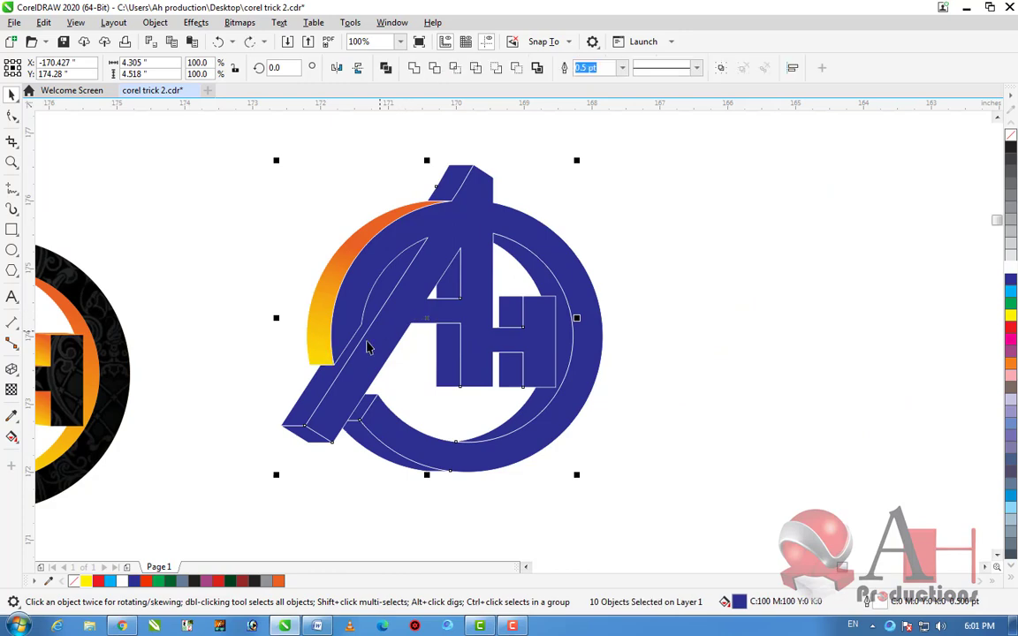
scroll(387, 331, up, 1)
scroll(387, 327, down, 2)
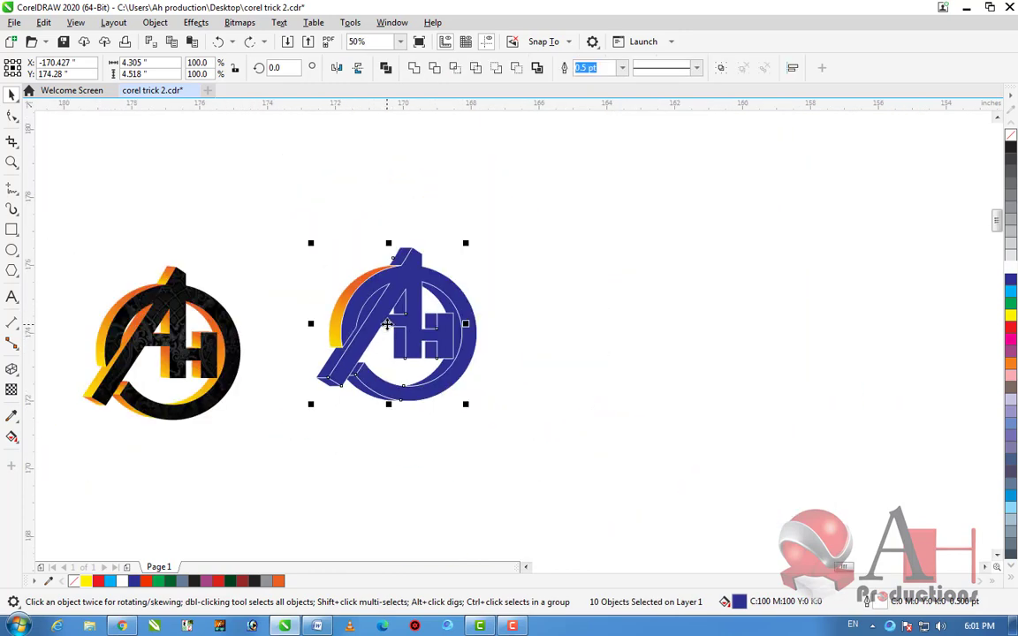
scroll(387, 324, up, 1)
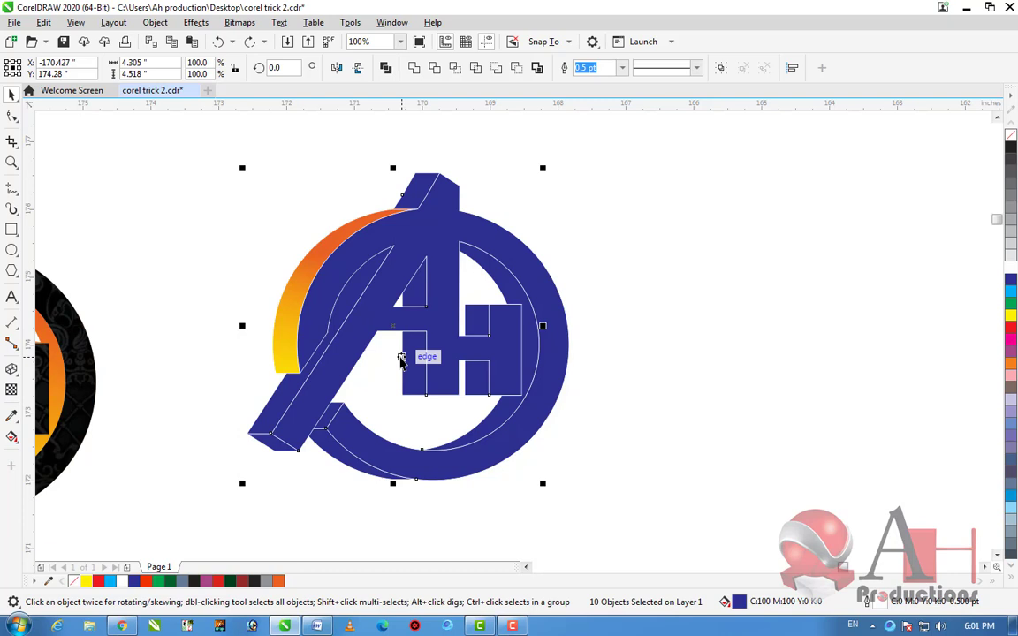
key(alt+e)
key(m)
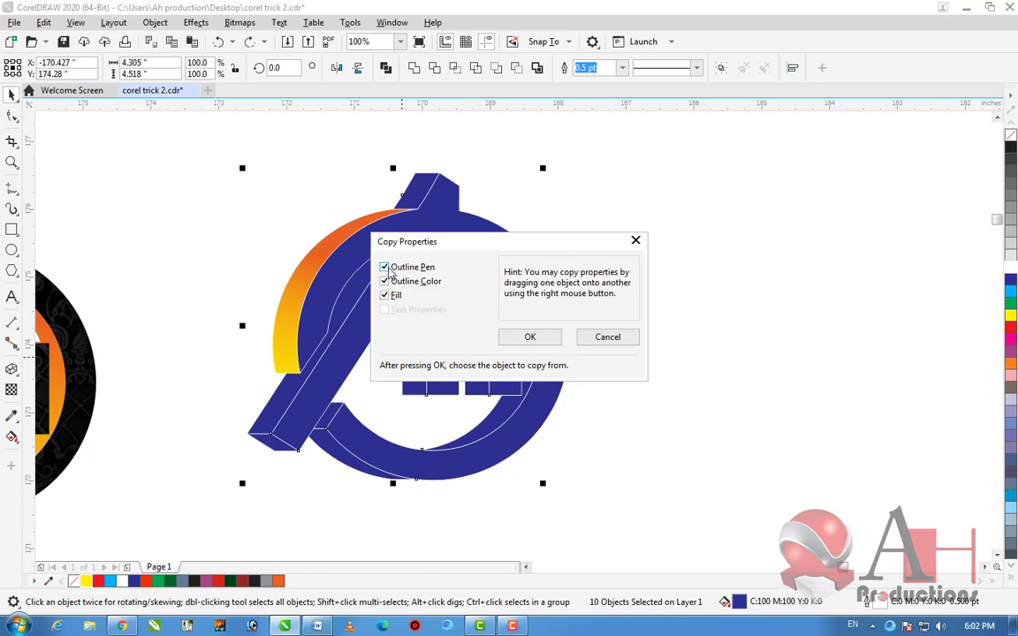
click(511, 336)
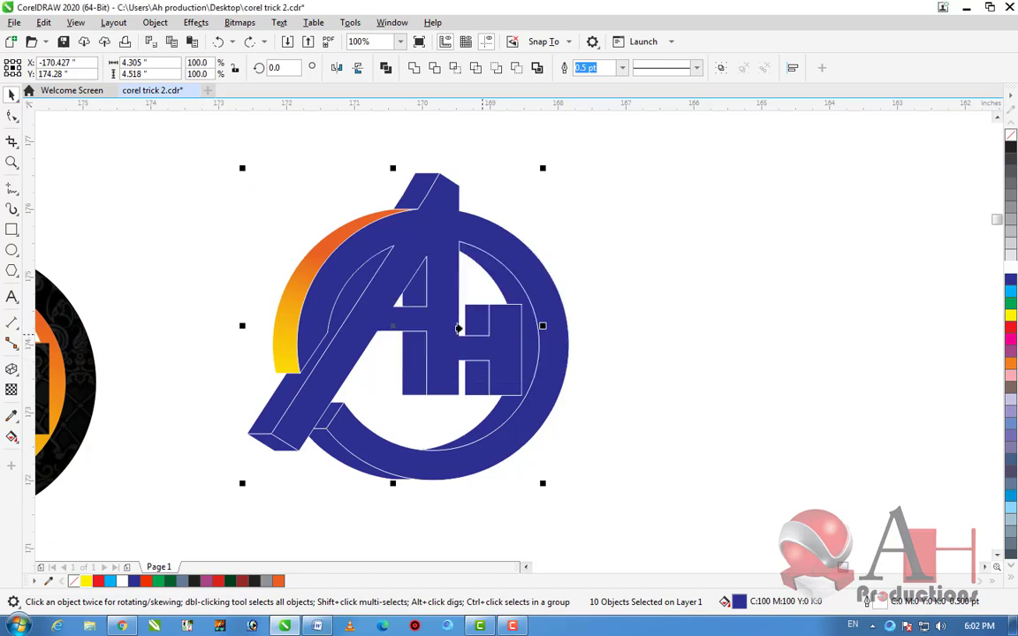
click(283, 280)
click(667, 349)
scroll(405, 279, down, 3)
scroll(406, 280, up, 3)
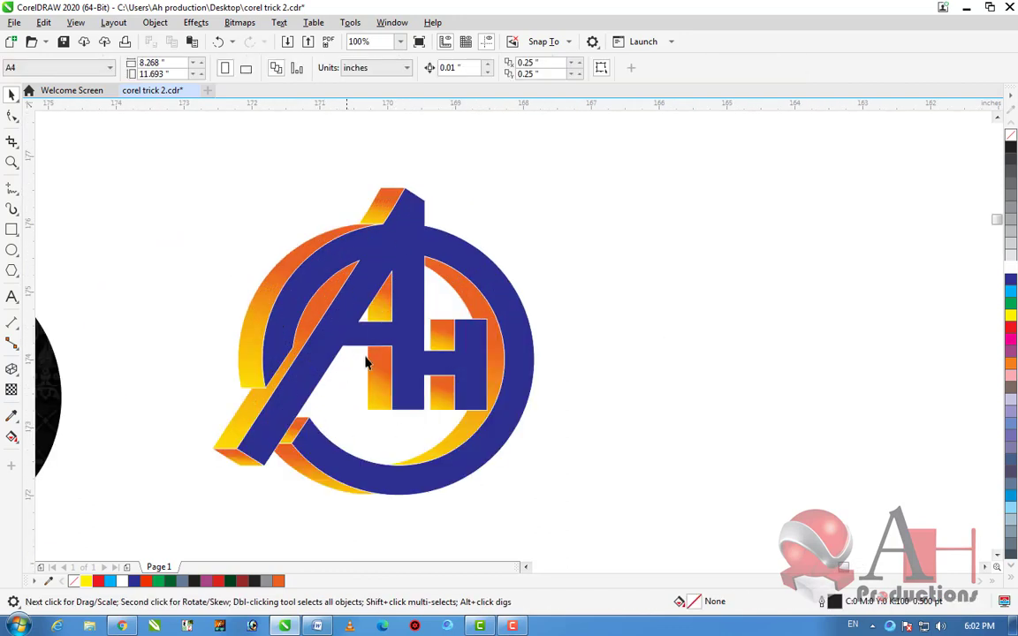
scroll(437, 305, down, 2)
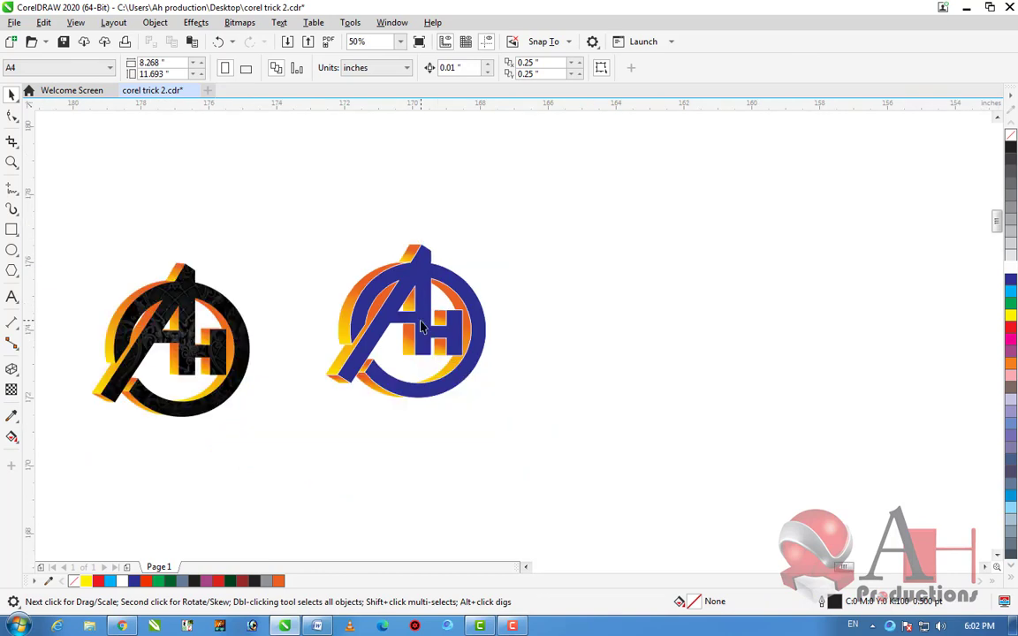
scroll(422, 327, up, 2)
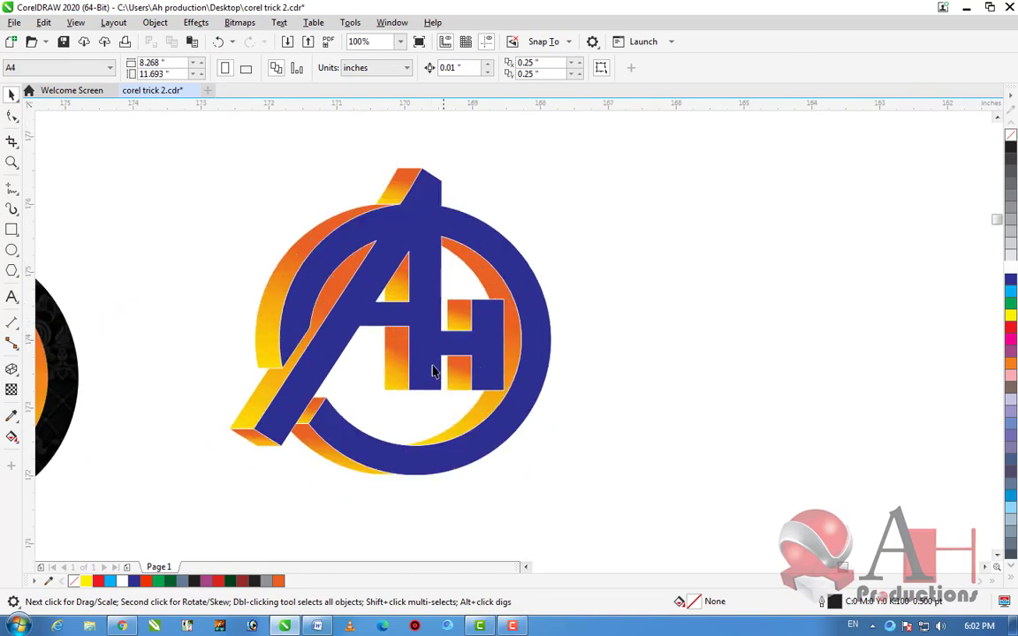
scroll(466, 320, down, 2)
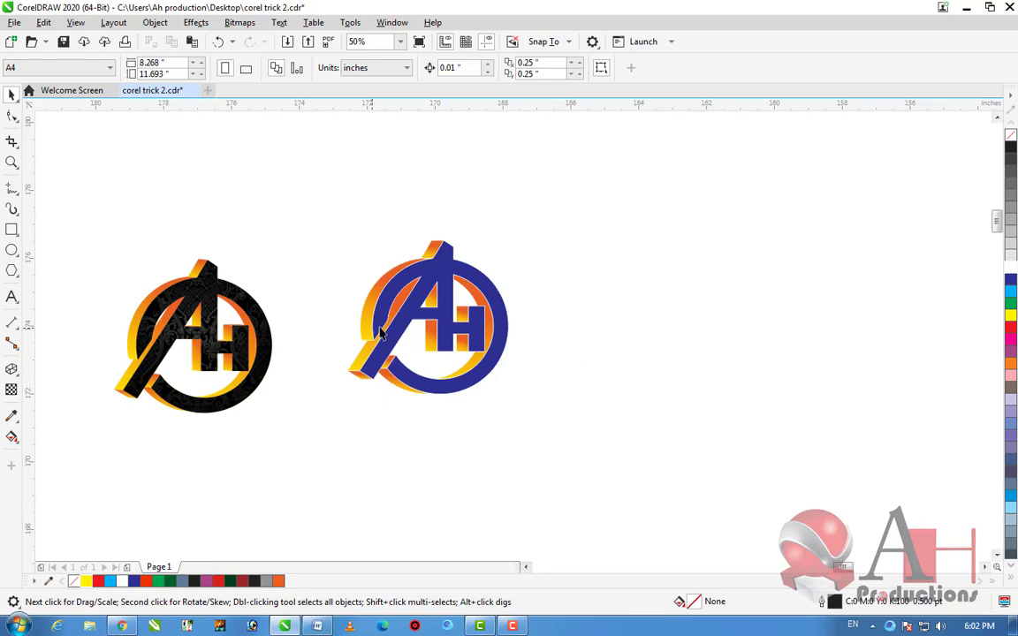
Paste the black ornamental background image from the browser's image results into the drawing and place it beside the blue logo
click(122, 626)
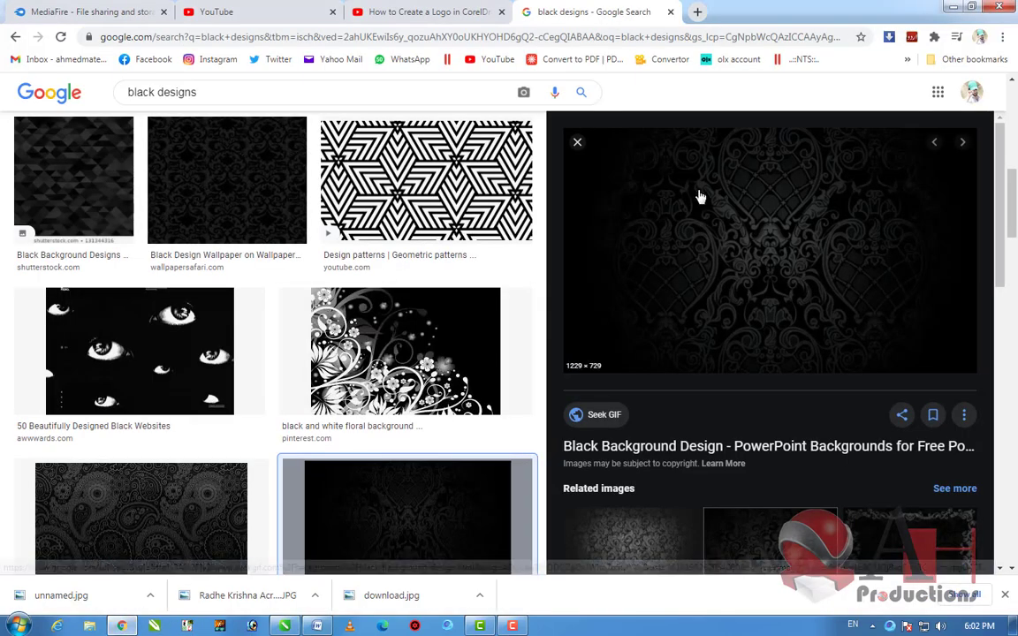
click(950, 7)
key(ctrl+v)
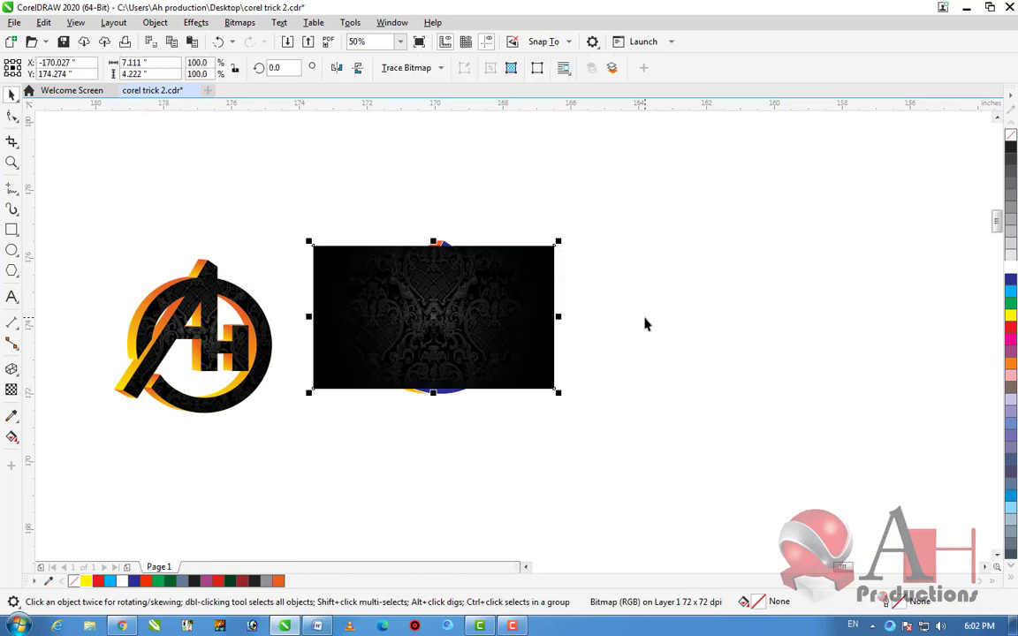
drag(419, 321, 654, 329)
Copy the black ornamental background image from the Google image results in Chrome and return to CorelDRAW
click(122, 626)
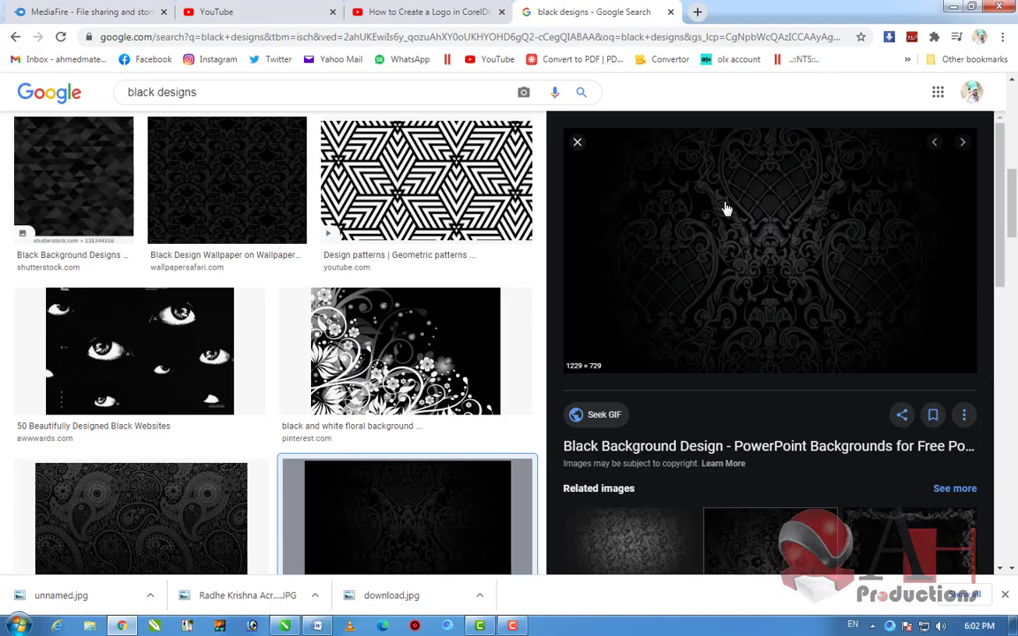
right_click(703, 206)
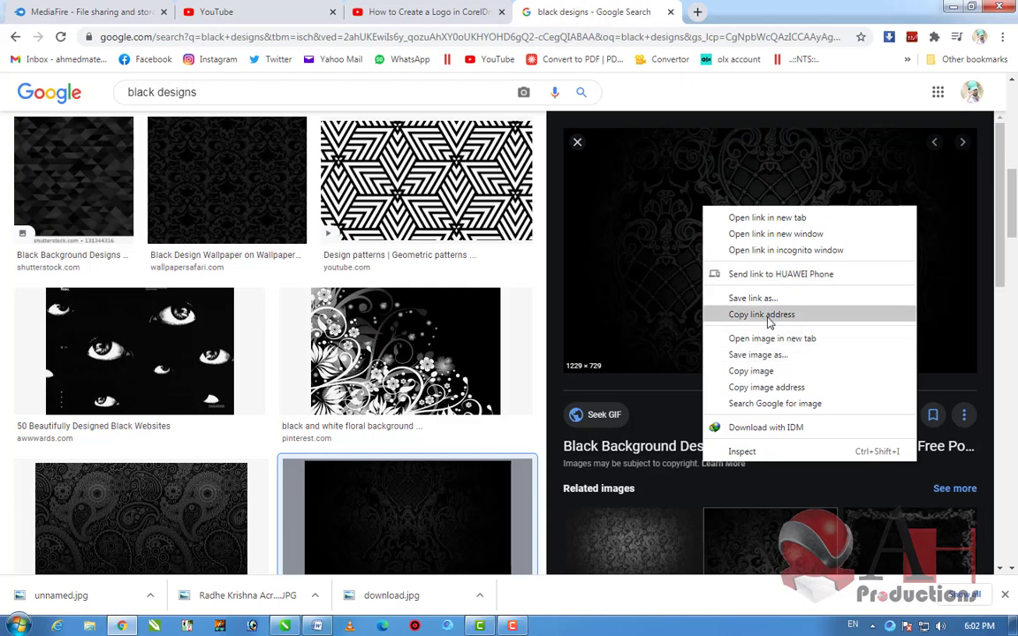
click(781, 371)
key(alt+Tab)
key(ctrl+v)
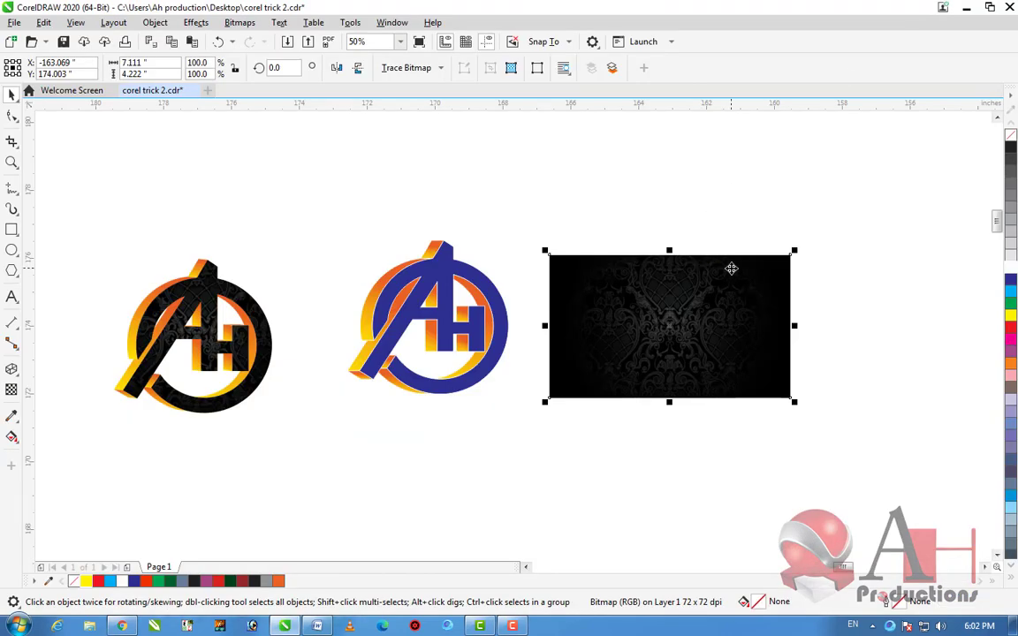
PowerClip the black ornamental image inside the blue front face of the AH logo
right_click(649, 281)
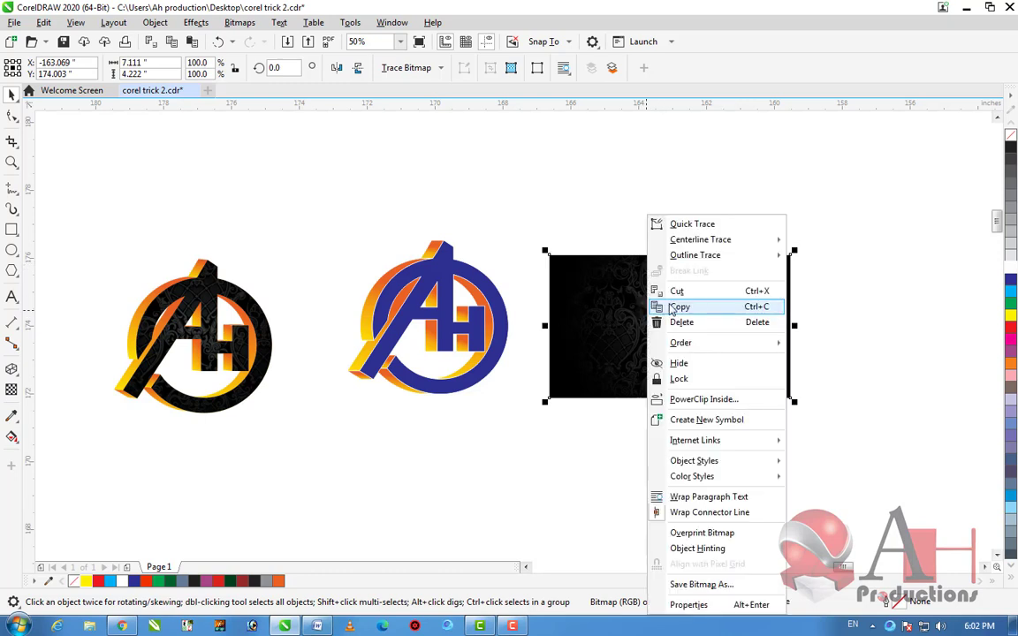
click(686, 402)
click(460, 334)
click(556, 363)
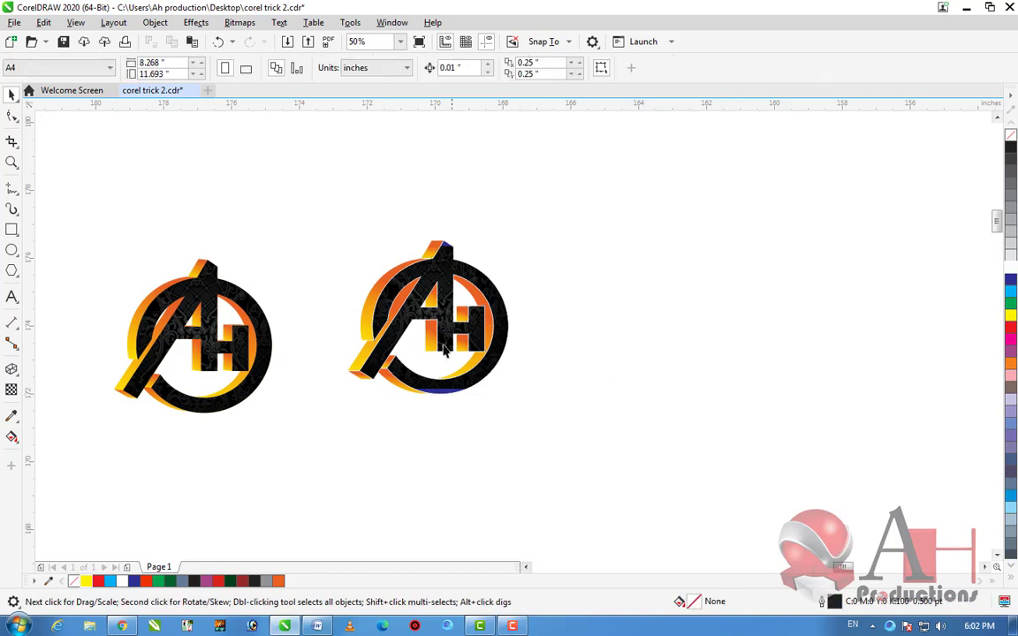
Edit the PowerClip contents and enlarge the ornamental image to about 8.9 by 5.3 inches so it covers the whole logo face
scroll(446, 349, up, 2)
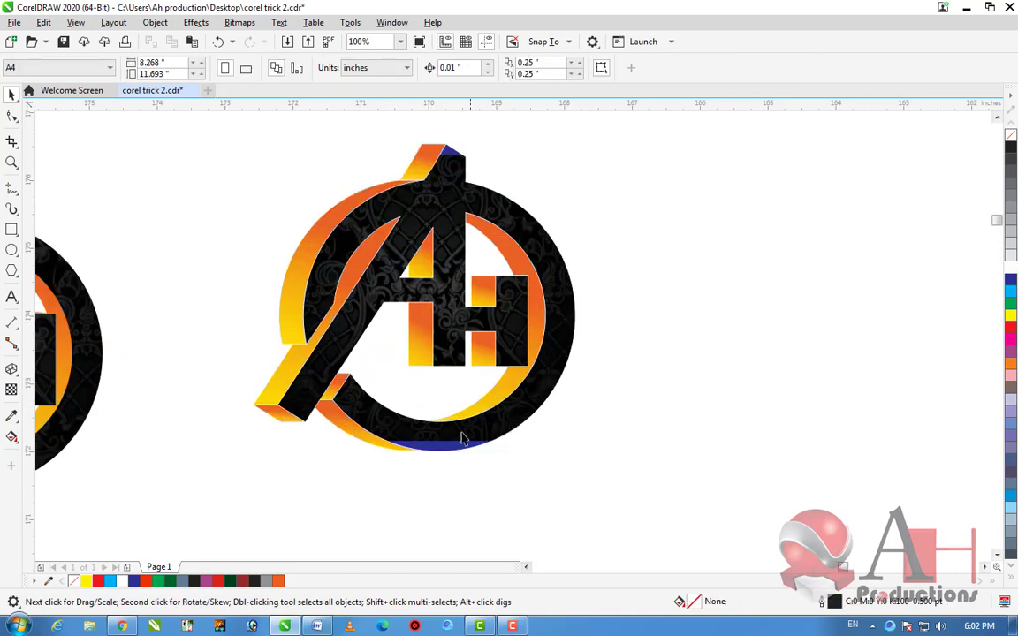
scroll(434, 451, up, 4)
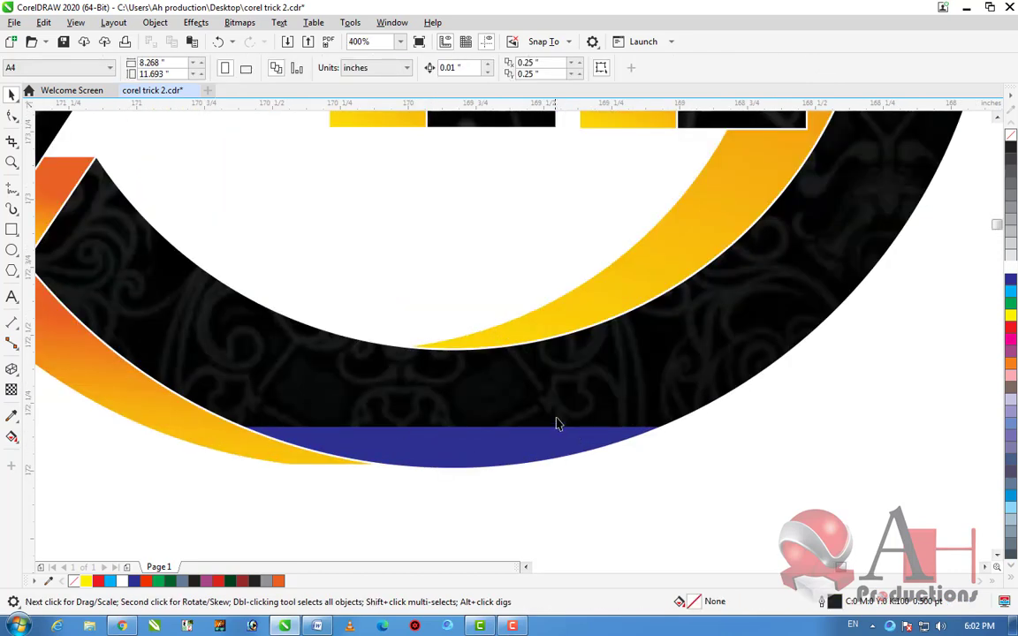
scroll(586, 397, down, 2)
click(644, 382)
click(643, 382)
scroll(605, 371, down, 3)
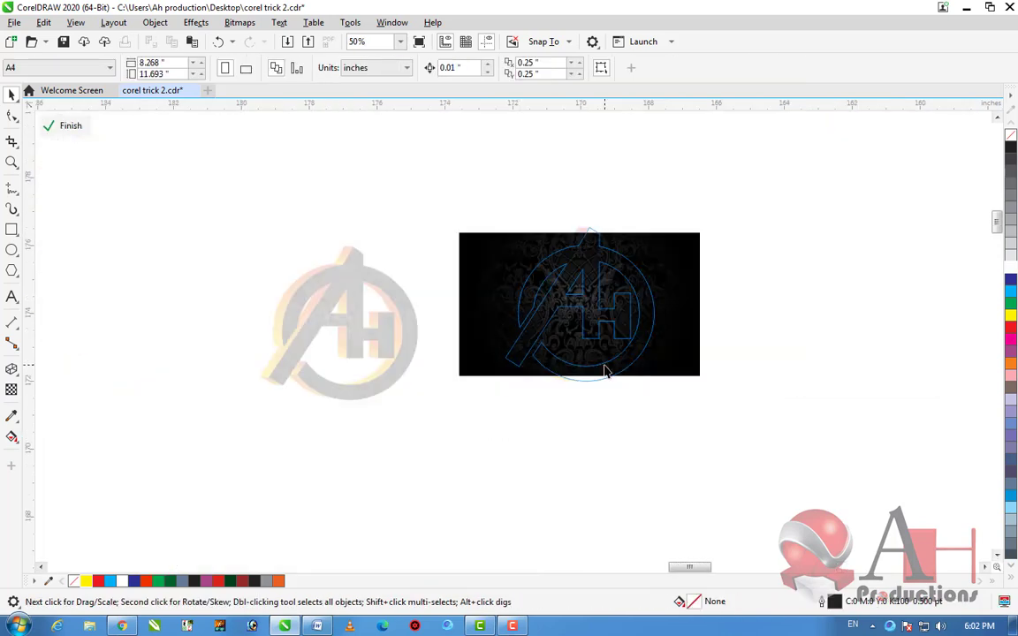
click(677, 363)
drag(709, 379, 743, 400)
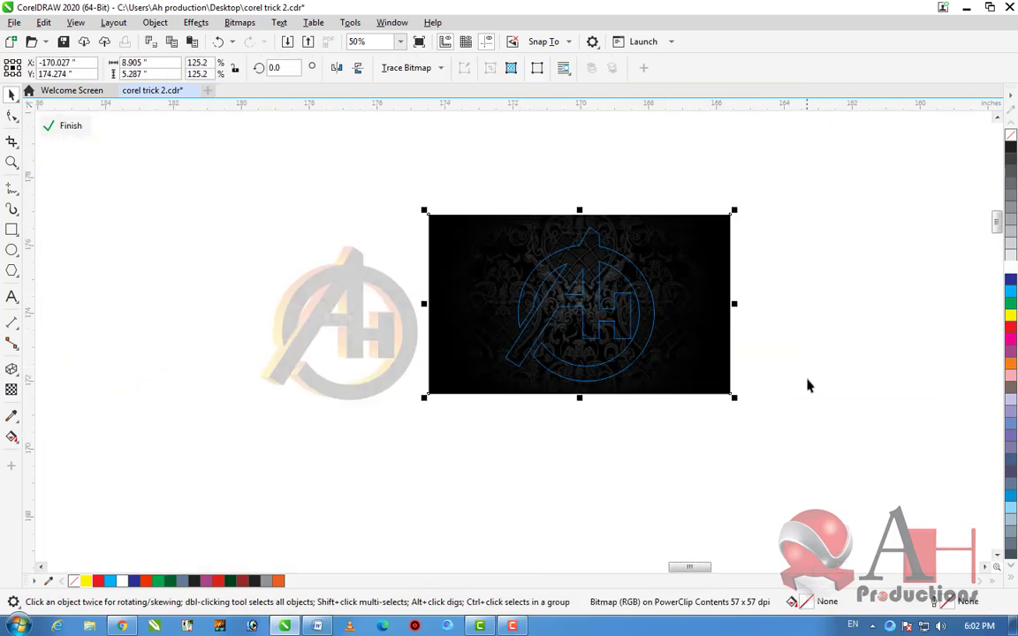
ctrl+click(809, 379)
scroll(625, 307, up, 2)
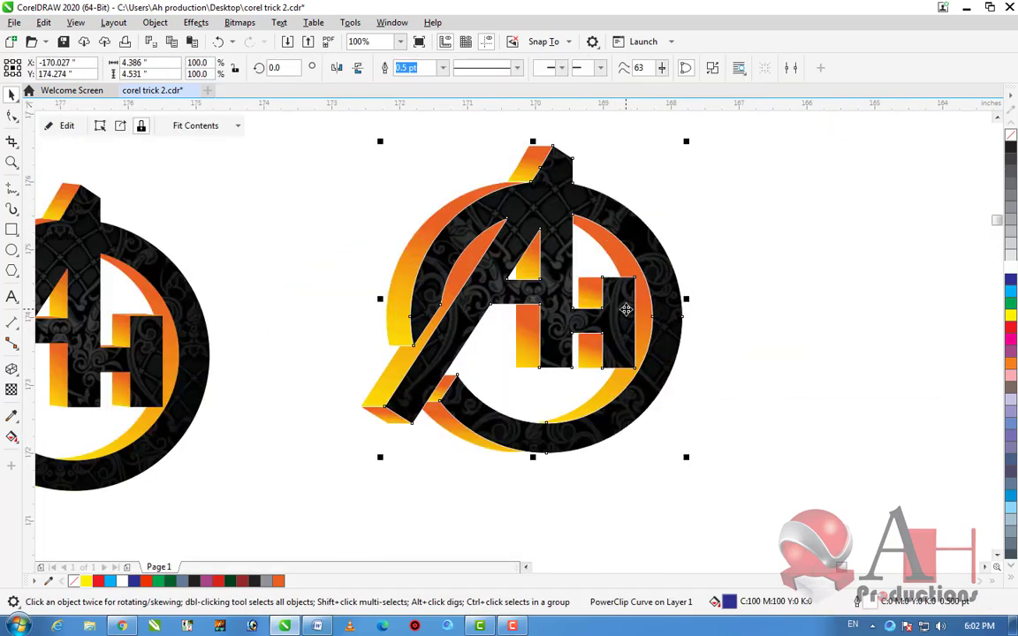
scroll(624, 335, down, 4)
key(Escape)
scroll(622, 309, up, 4)
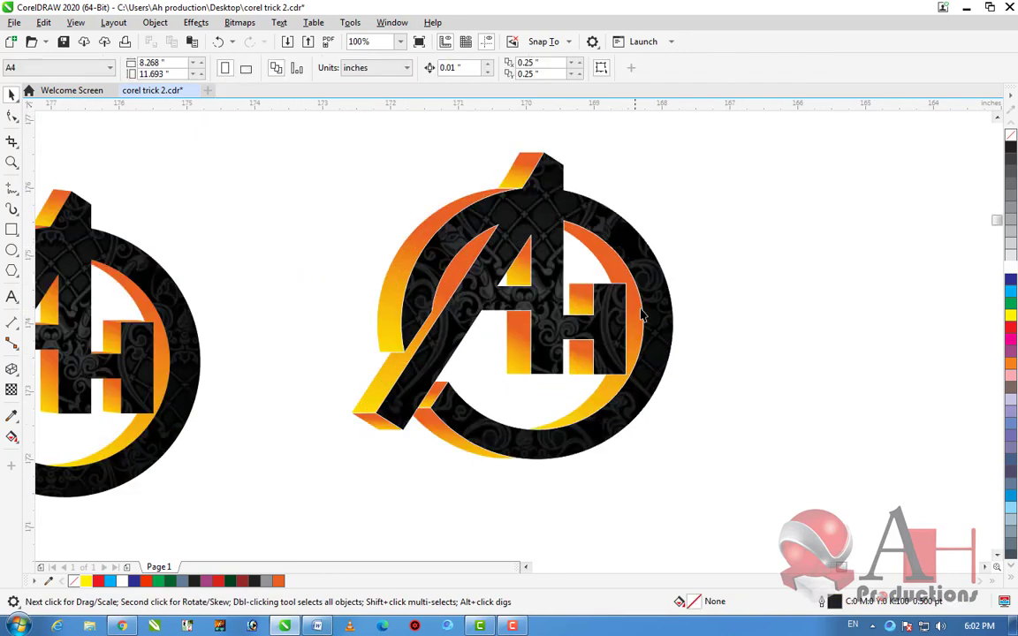
scroll(476, 364, down, 4)
scroll(491, 353, up, 4)
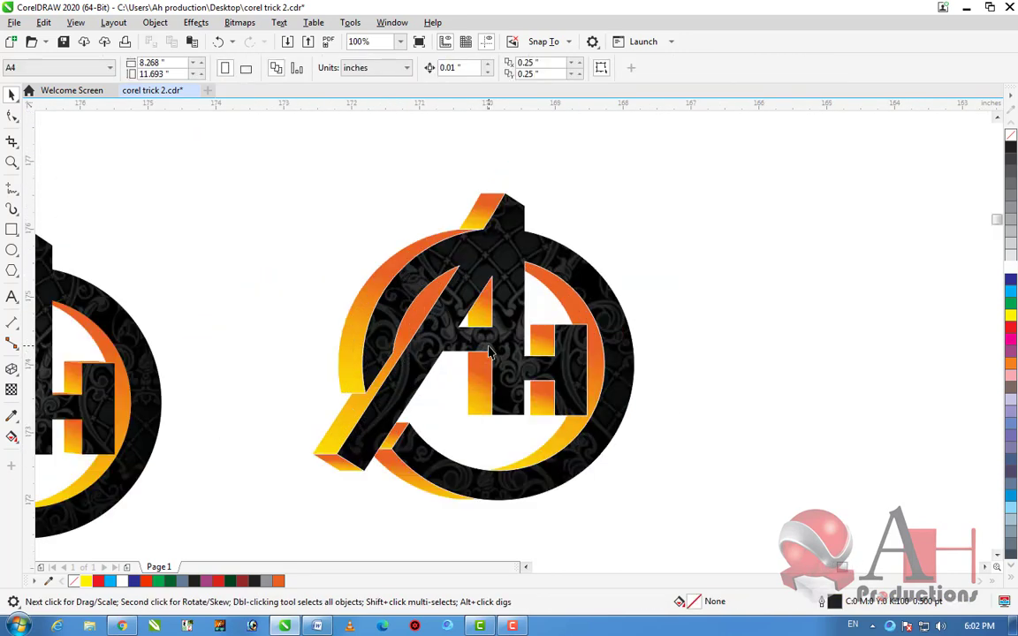
scroll(472, 343, down, 1)
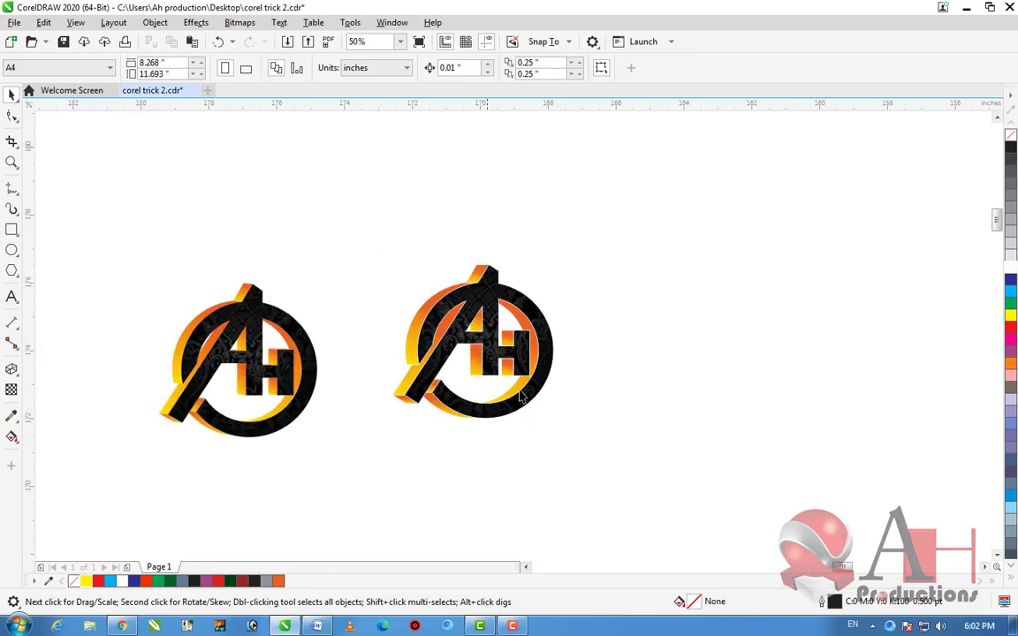
Remove the outlines from every piece of the AH logo copy nearer the open canvas
drag(699, 481, 350, 192)
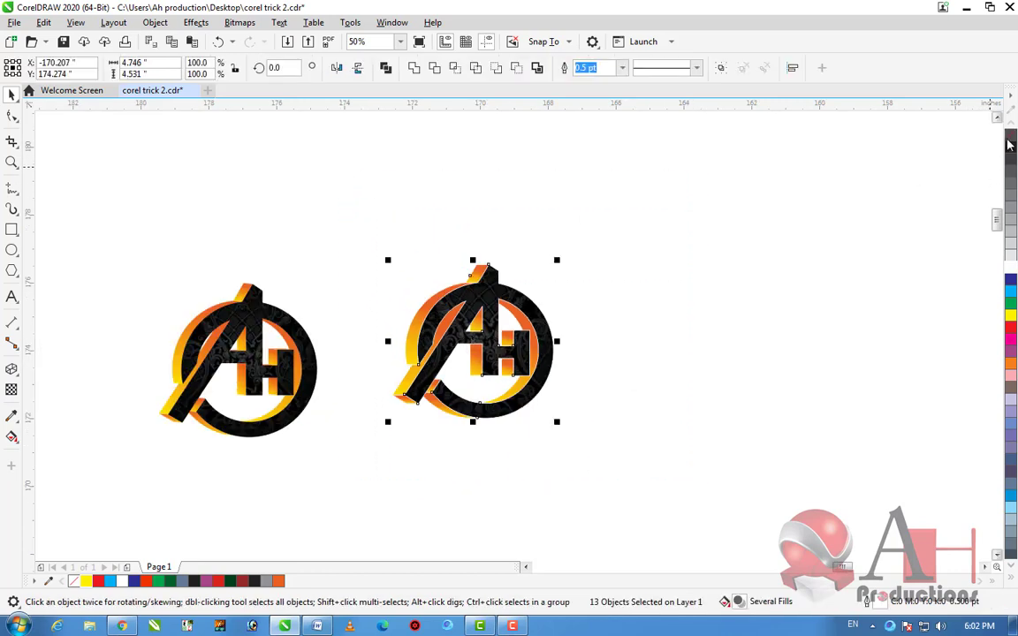
click(1010, 144)
click(570, 298)
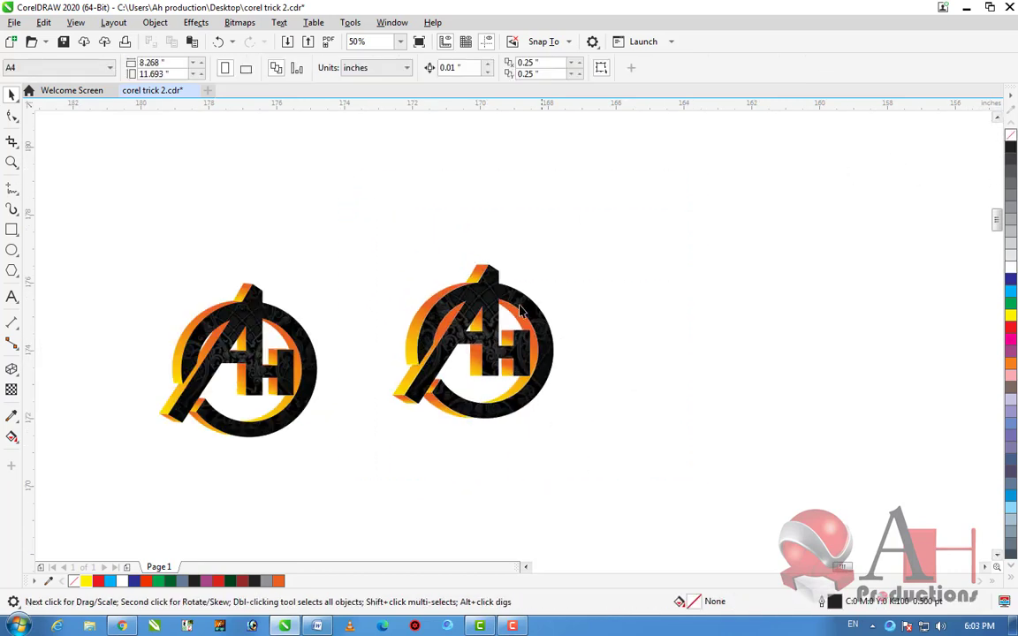
Examine the outline-free AH logo up close, checking its ornamental front face and orange-yellow gradient sides
scroll(504, 346, up, 1)
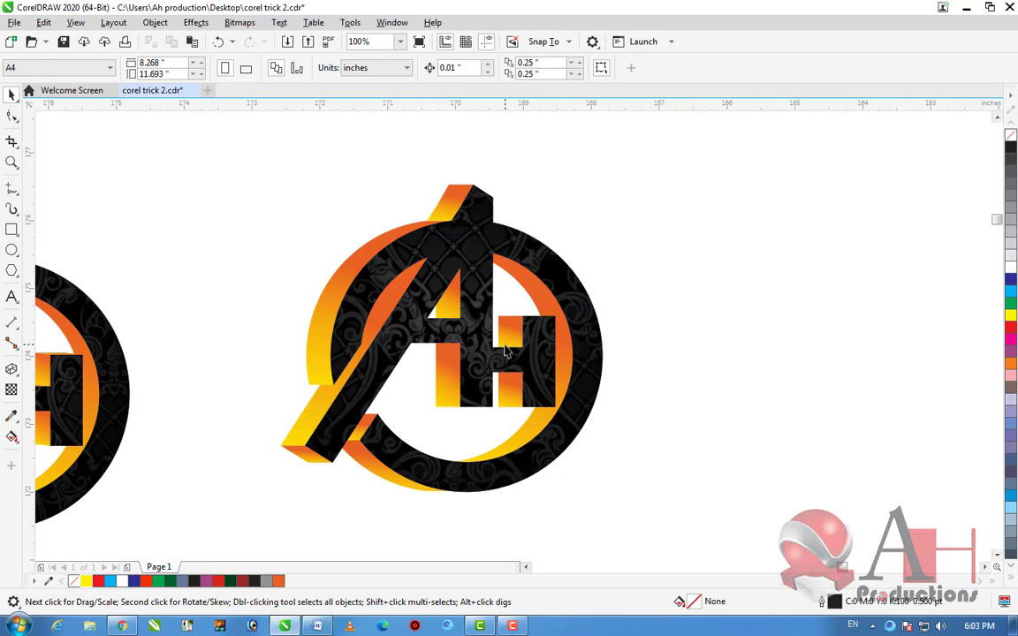
scroll(504, 351, down, 1)
scroll(527, 356, up, 1)
scroll(468, 371, down, 1)
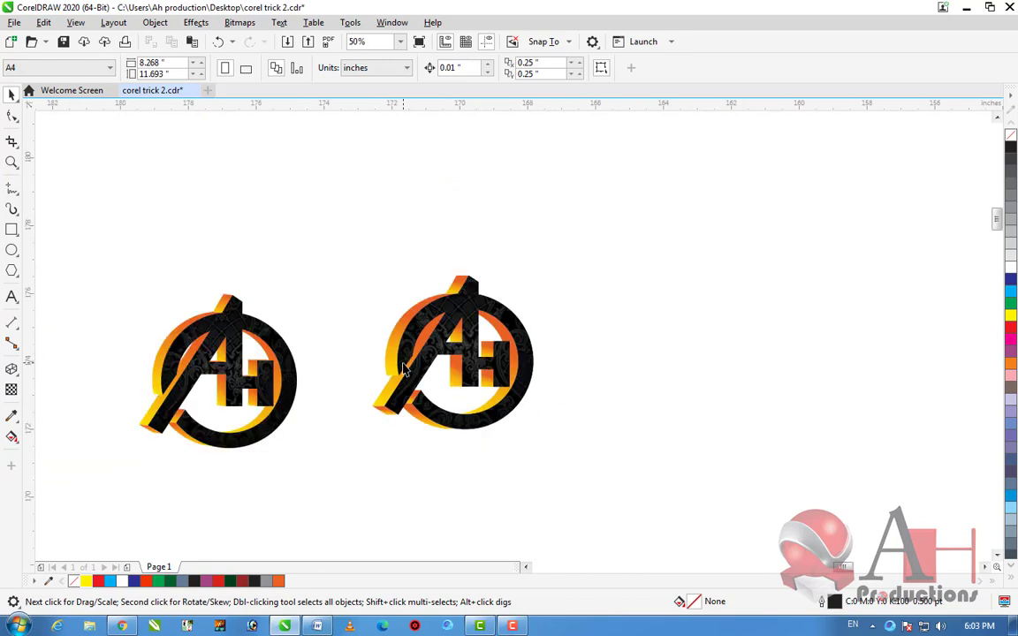
scroll(442, 358, up, 1)
scroll(441, 360, down, 1)
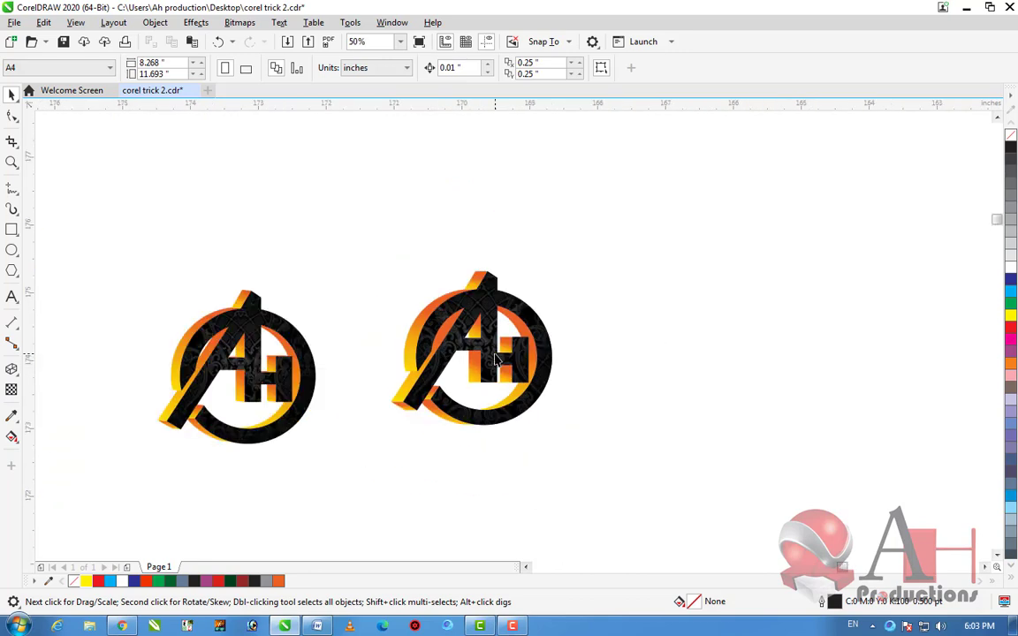
scroll(495, 358, up, 1)
scroll(446, 325, down, 1)
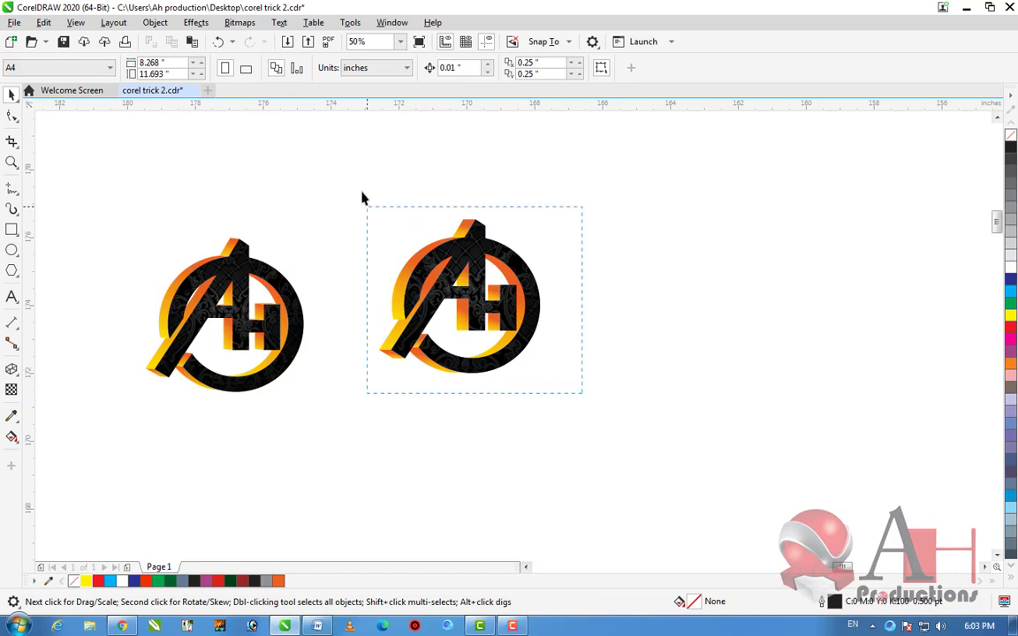
Group all pieces of the outline-free AH logo and move it up and away from the other copy
click(415, 265)
key(ctrl+g)
drag(481, 256, 726, 203)
key(Escape)
drag(736, 281, 531, 259)
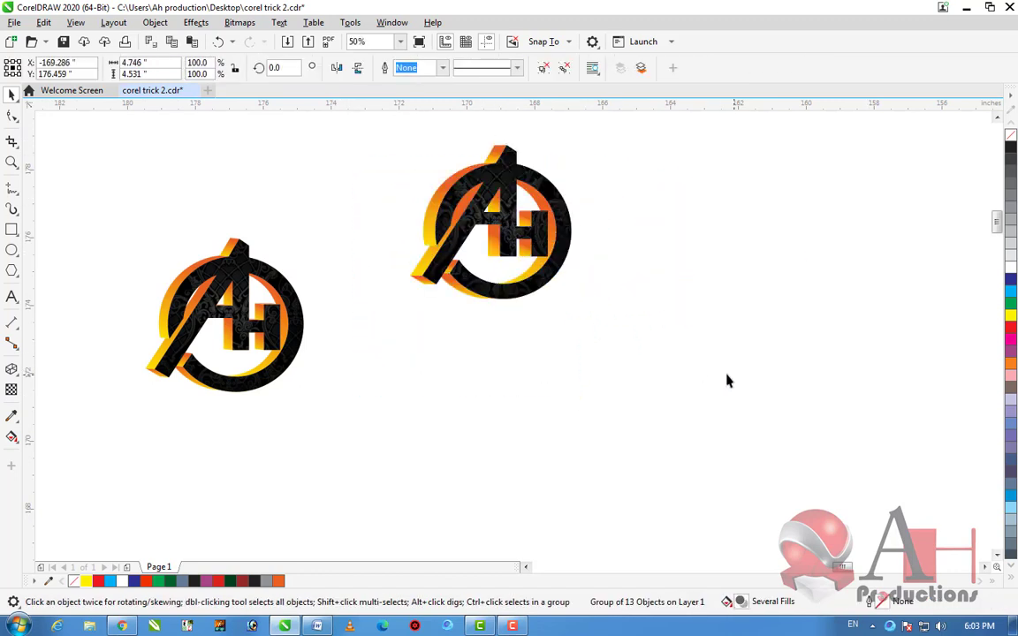
key(Escape)
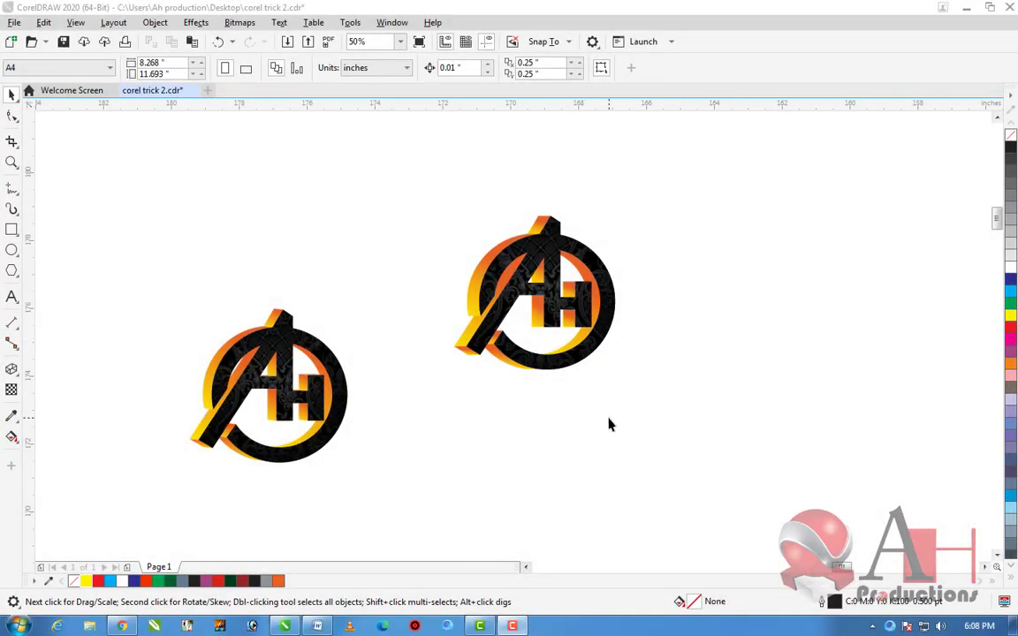
Draw a rectangle about 12.3 by 9 inches in the empty area below the flag artwork
scroll(654, 372, down, 3)
scroll(559, 388, up, 2)
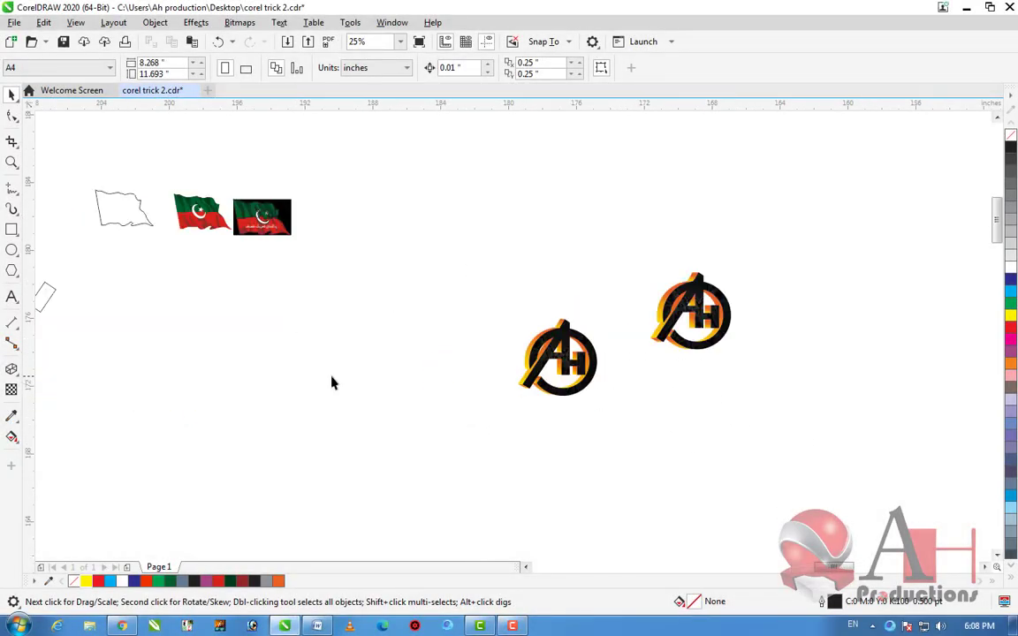
click(11, 369)
click(16, 375)
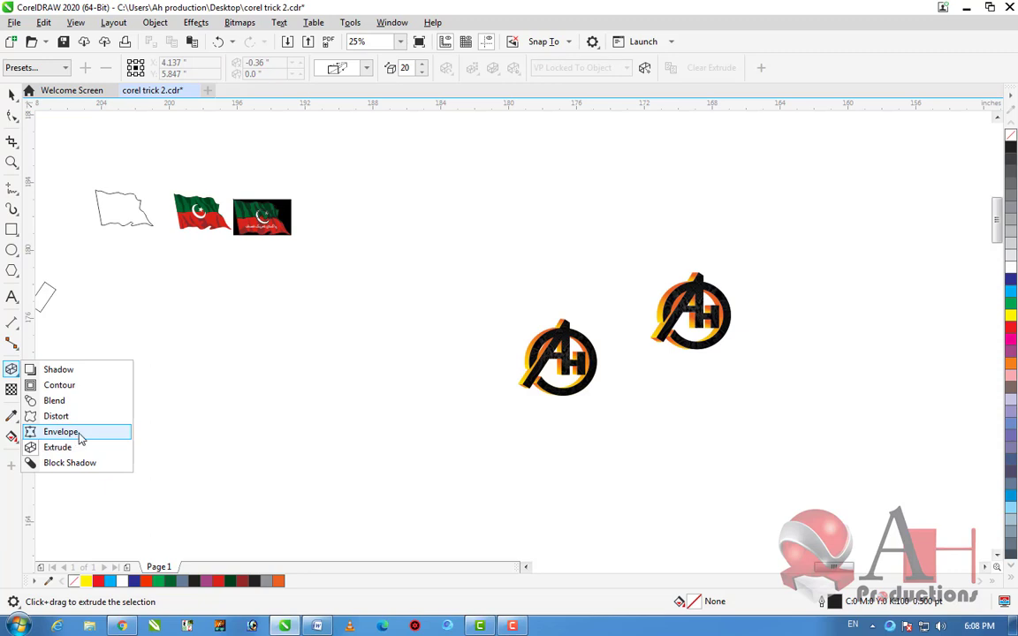
click(12, 230)
mouse_move(220, 338)
mouse_down()
mouse_move(339, 446)
mouse_move(433, 488)
mouse_up()
scroll(227, 495, up, 1)
scroll(311, 474, up, 1)
scroll(529, 442, down, 1)
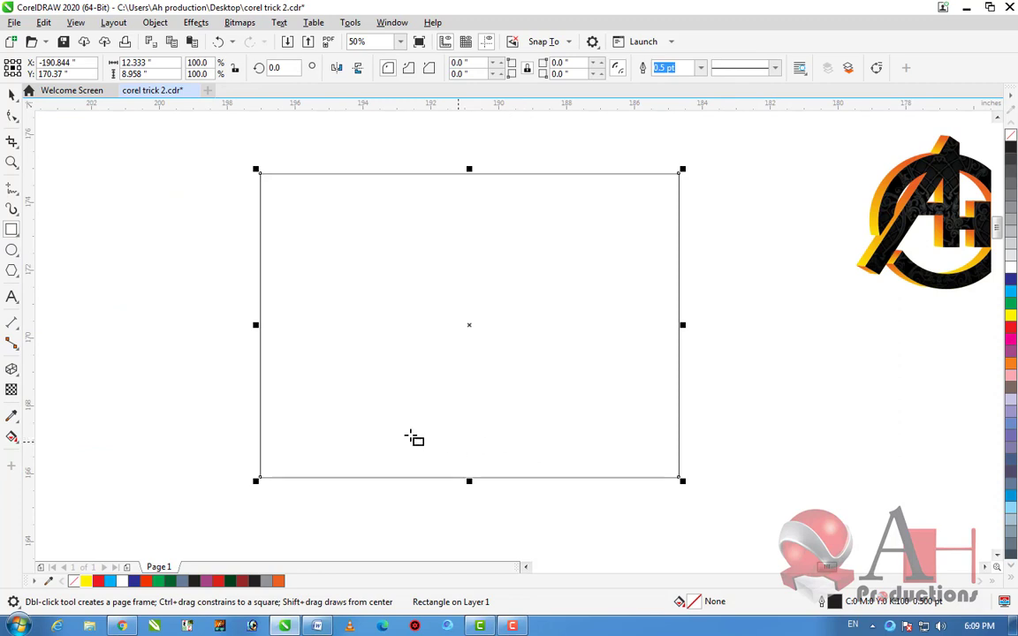
Compare the nodes the rectangle offers under the Envelope tool with those under the Shape tool
click(12, 369)
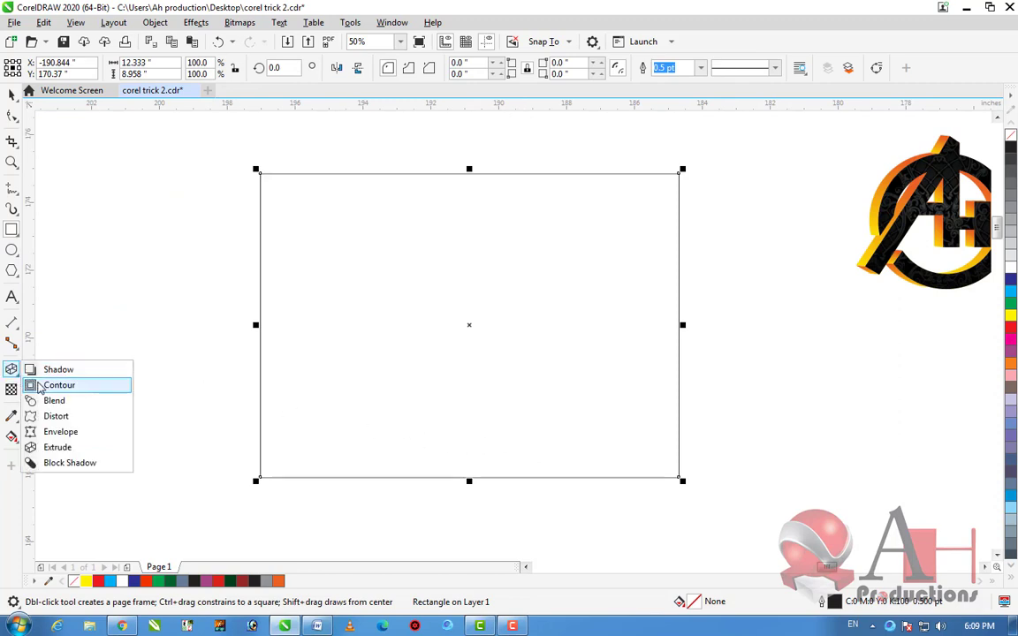
click(53, 432)
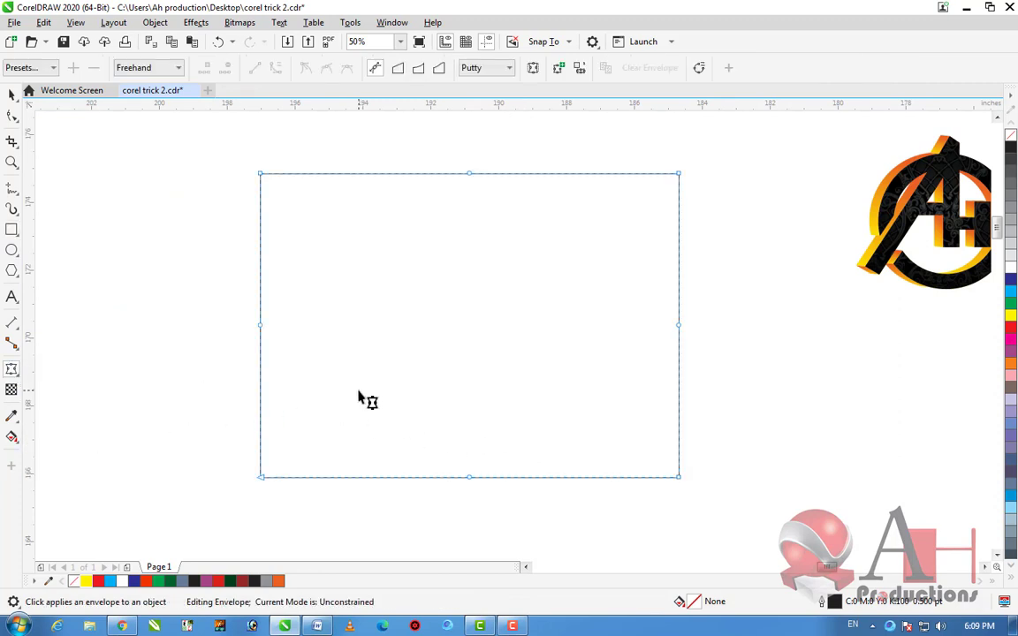
click(11, 95)
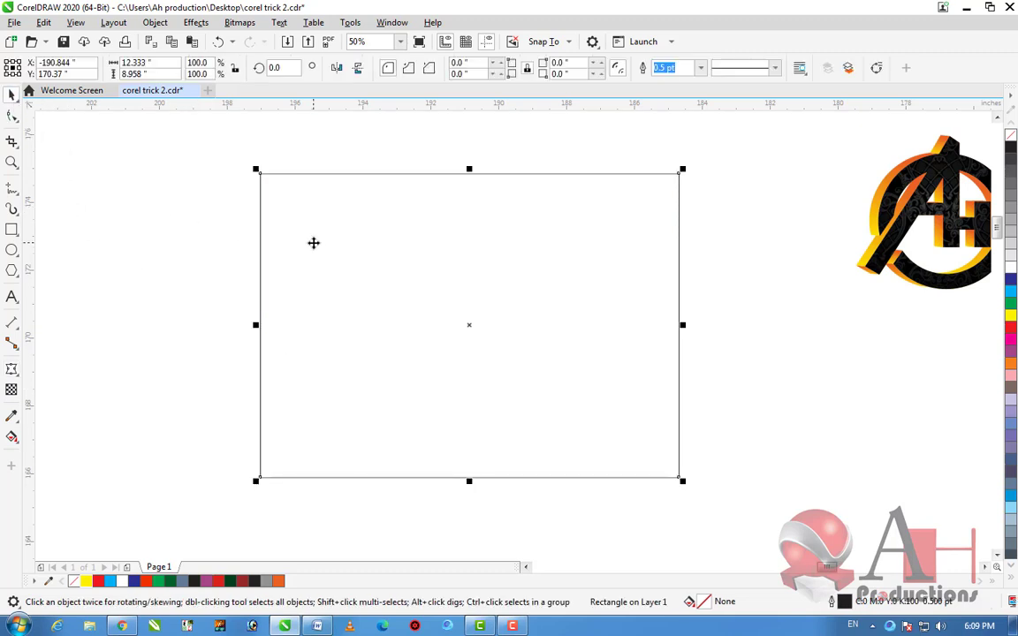
click(11, 117)
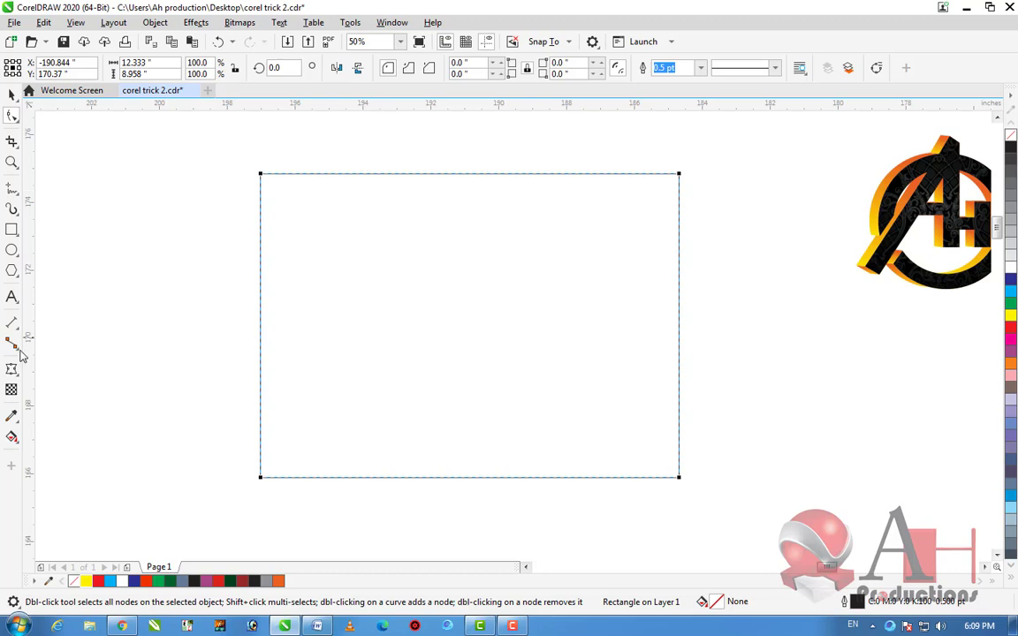
click(18, 377)
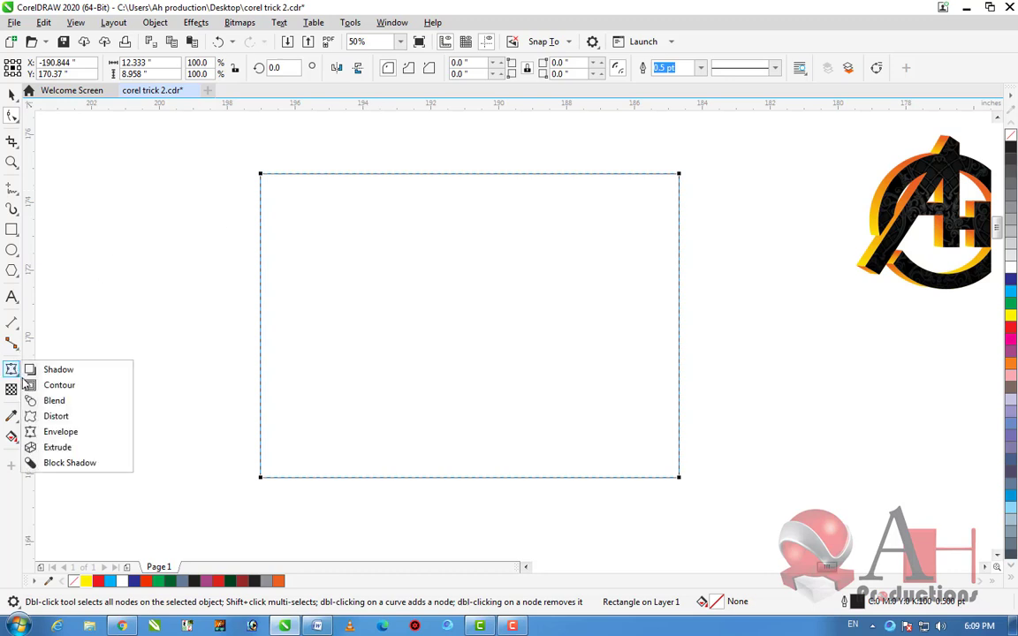
click(58, 431)
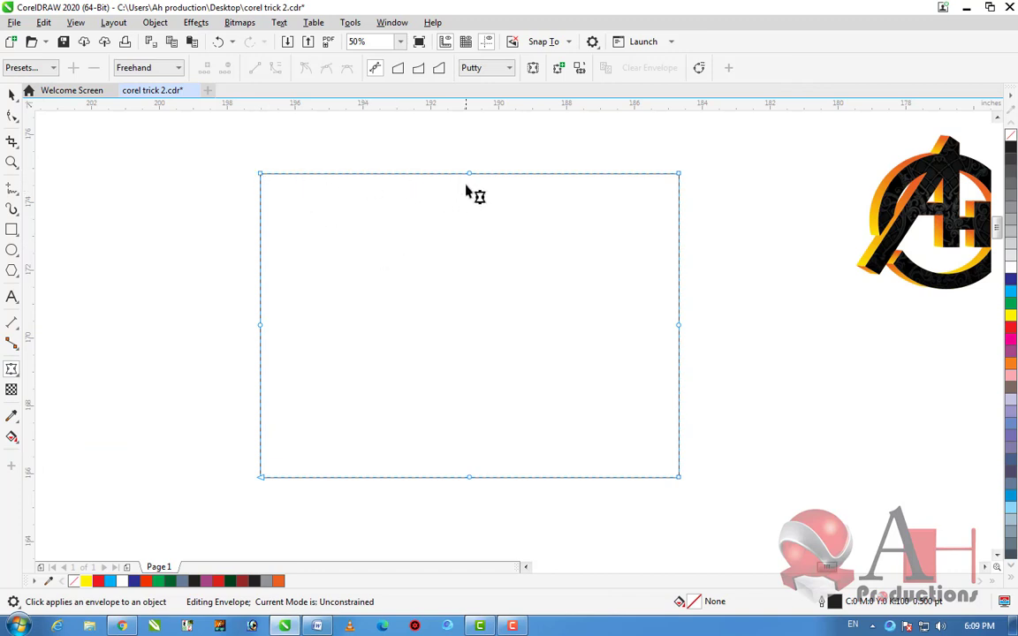
Pull the rectangle's four midpoint envelope nodes inward so that every side bows toward the centre
drag(682, 331, 595, 333)
drag(261, 327, 359, 322)
drag(470, 175, 467, 225)
click(469, 477)
drag(469, 478, 473, 426)
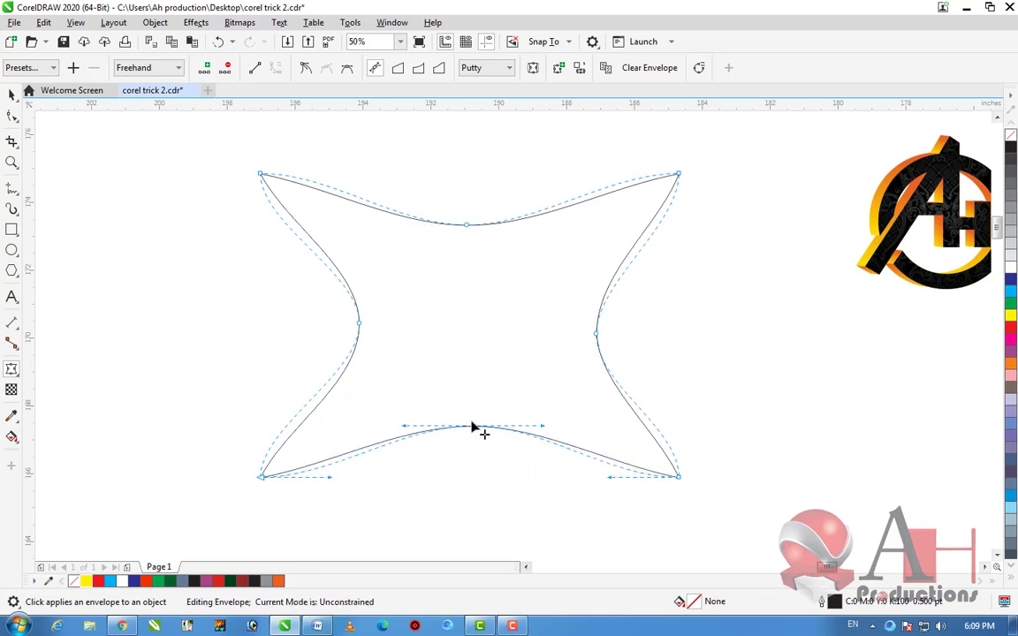
Swing the direction handles of the midpoint envelope nodes to bend the four sides into uneven S-shaped curves
scroll(470, 372, down, 2)
scroll(488, 380, up, 1)
drag(511, 358, 477, 309)
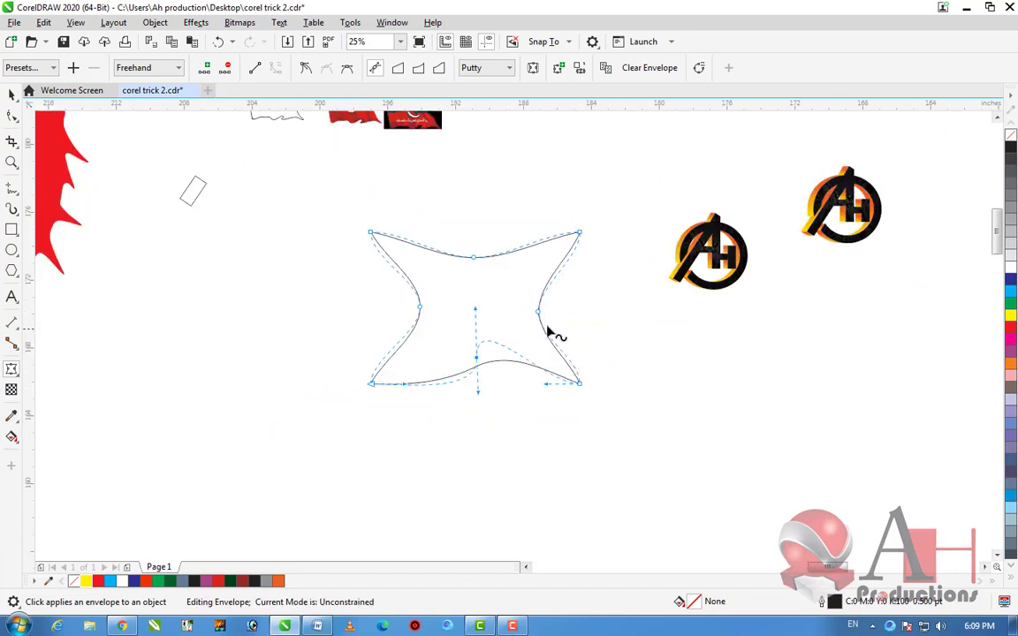
click(538, 313)
drag(540, 337, 514, 311)
drag(582, 266, 488, 281)
click(465, 263)
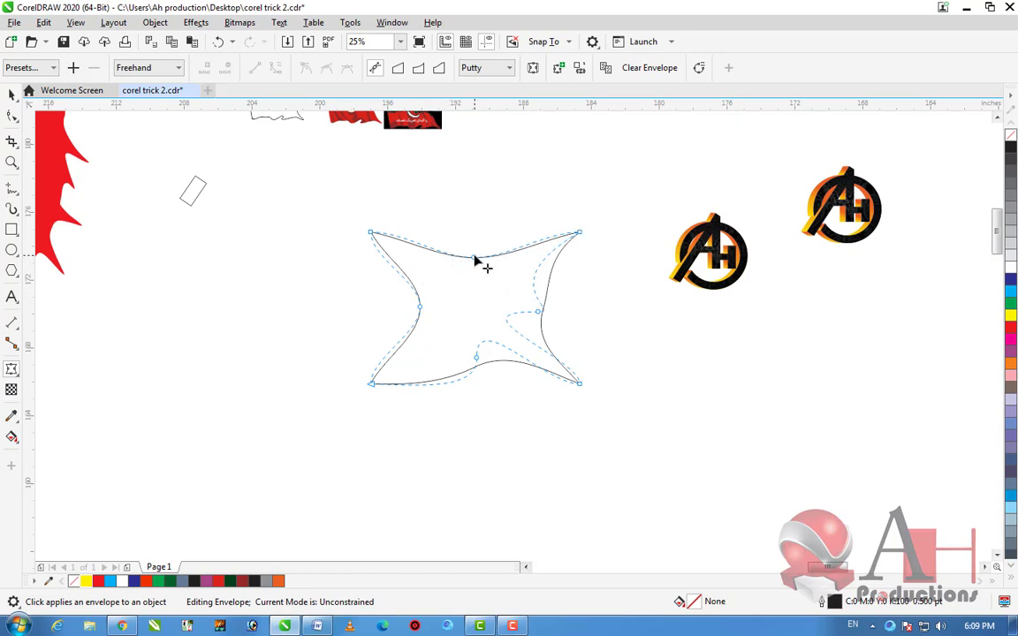
click(473, 257)
mouse_move(411, 331)
mouse_down()
mouse_move(418, 311)
mouse_move(422, 334)
mouse_up()
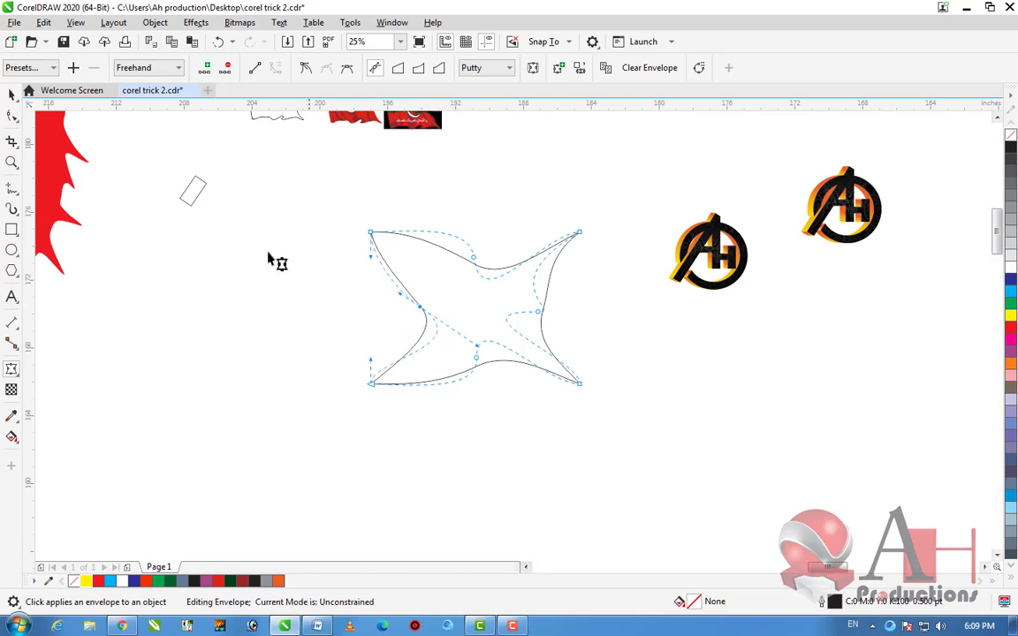
Leave envelope editing and move the curved shape down and farther from the AH logos
click(12, 94)
click(488, 336)
scroll(493, 336, up, 2)
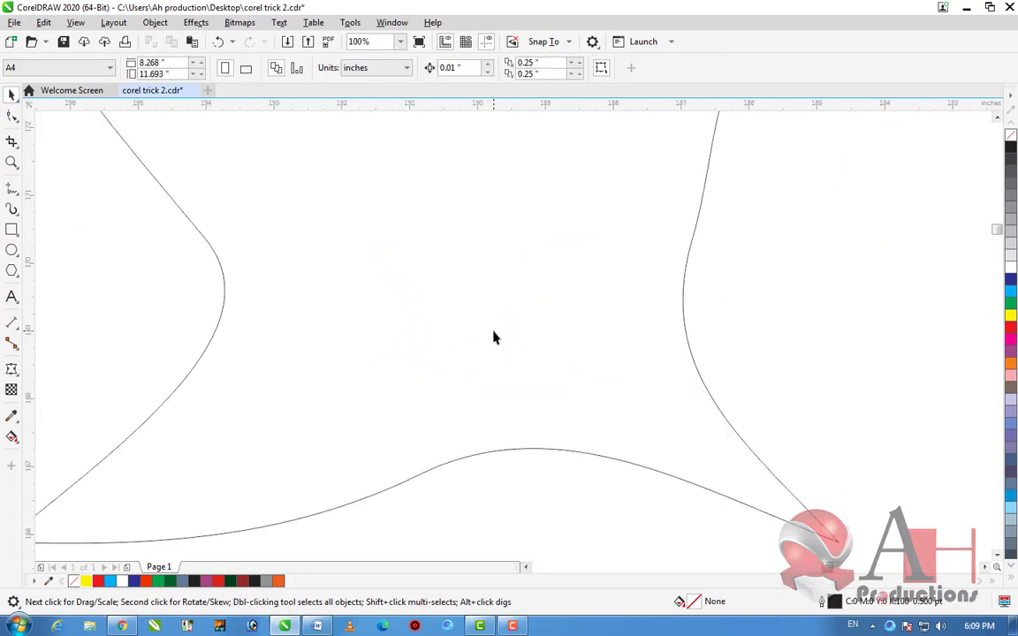
scroll(493, 337, down, 2)
click(494, 332)
drag(494, 332, 379, 384)
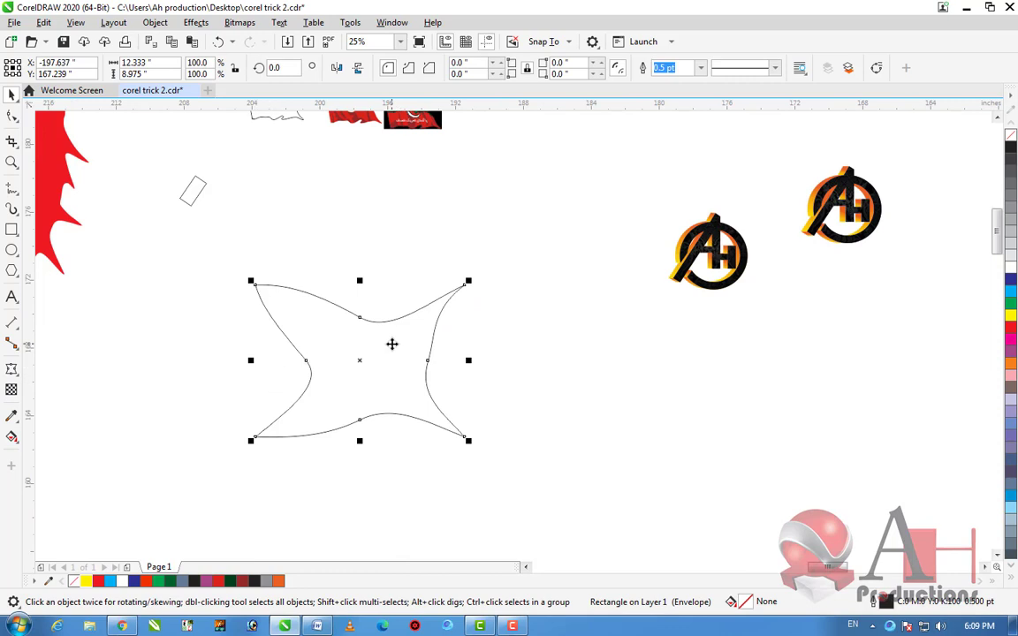
Delete the enveloped four-pointed shape from the drawing
scroll(425, 338, down, 1)
click(363, 369)
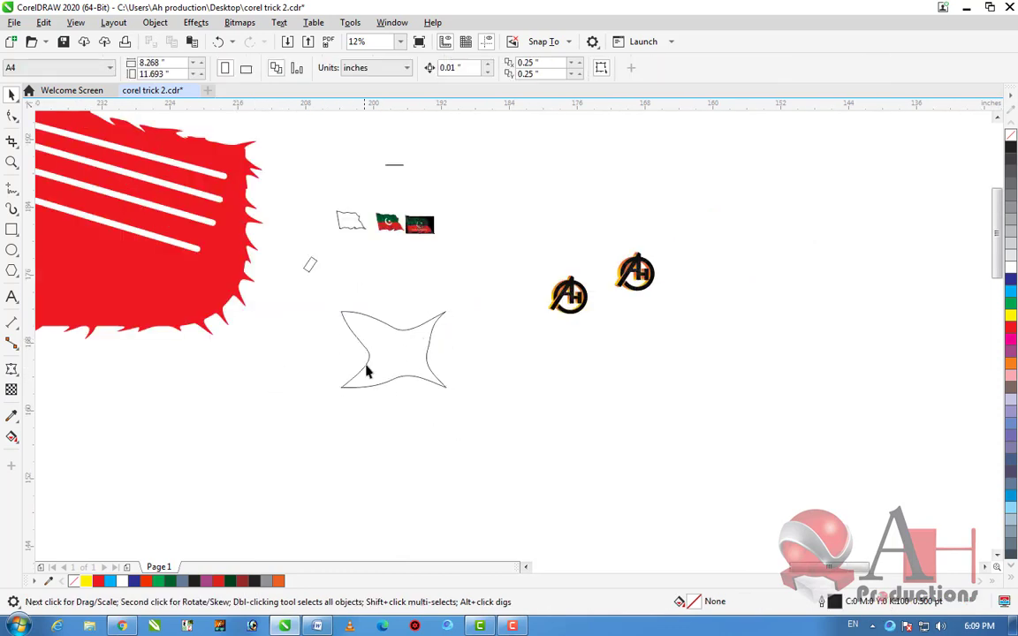
scroll(371, 366, up, 1)
click(374, 364)
click(16, 375)
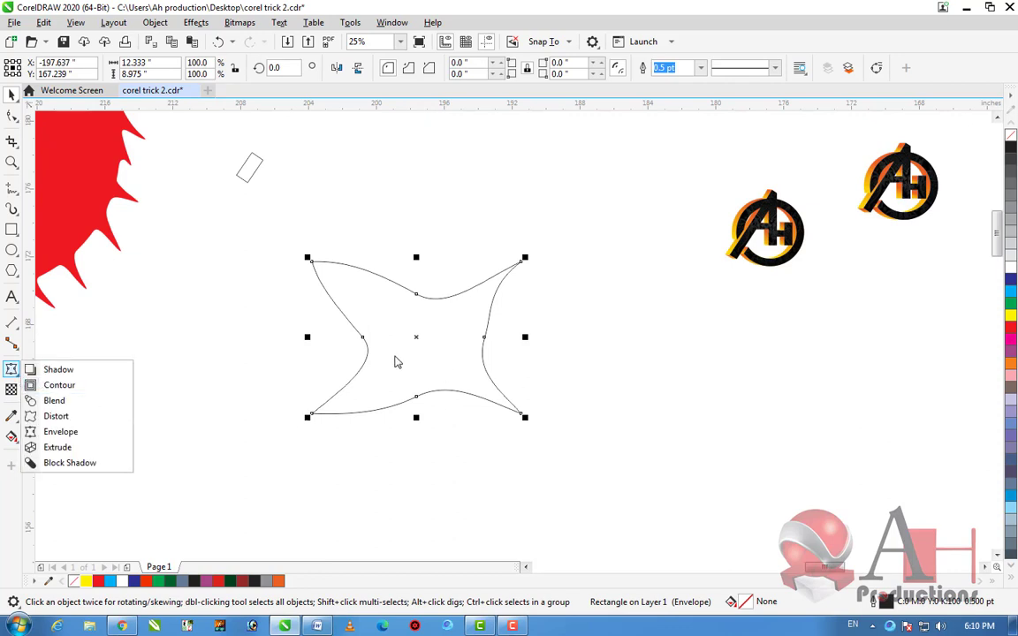
key(Delete)
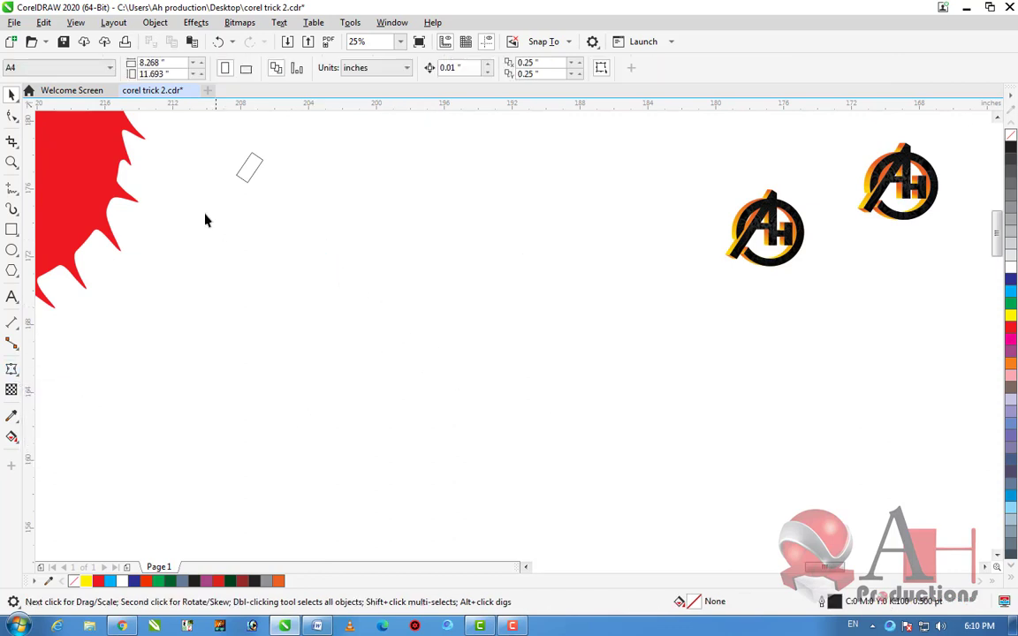
Draw a rectangle about 16.4 by 11 inches and arch its top edge upward by about 3.1 inches using the Envelope tool
click(11, 228)
drag(358, 224, 636, 410)
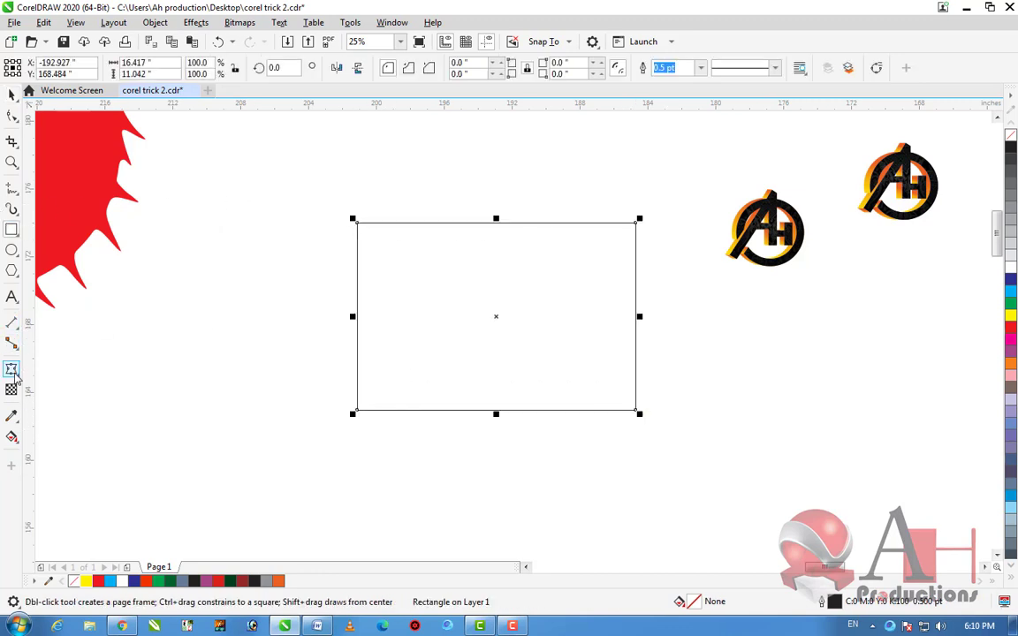
click(16, 369)
drag(496, 224, 498, 170)
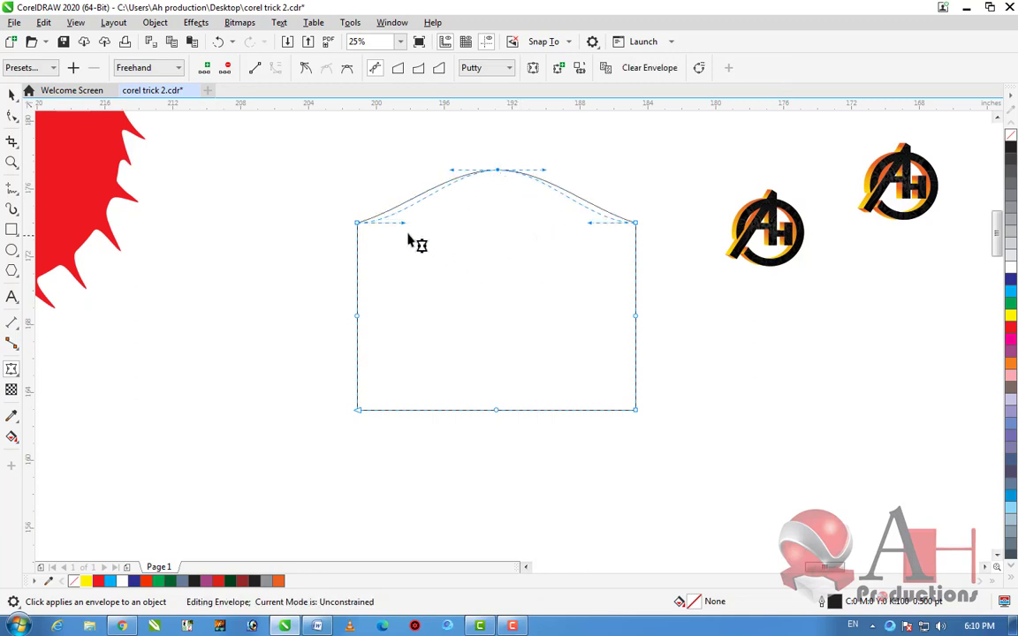
drag(404, 224, 463, 270)
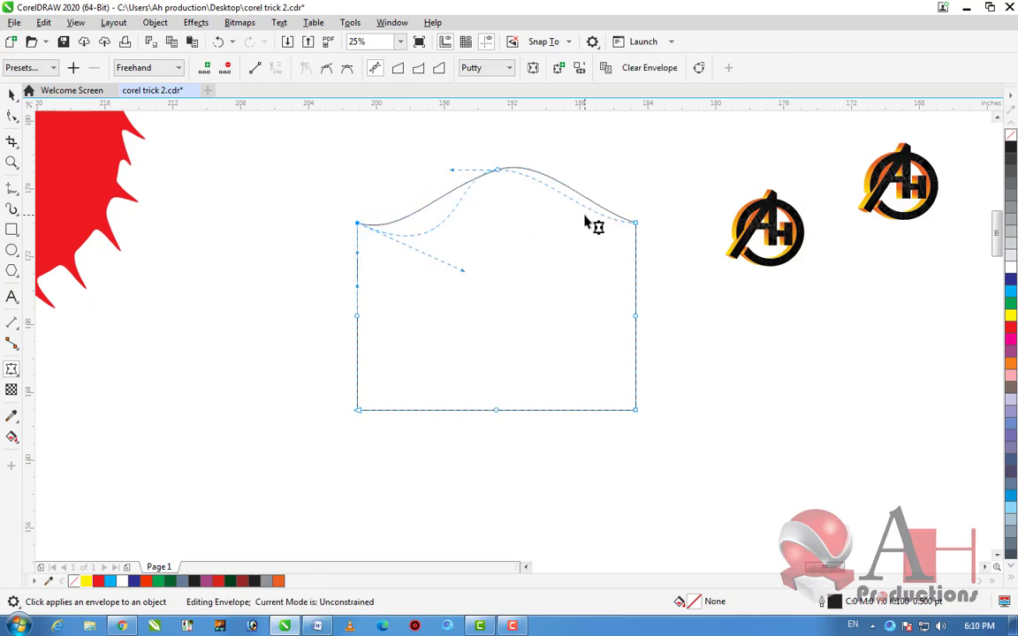
key(z)
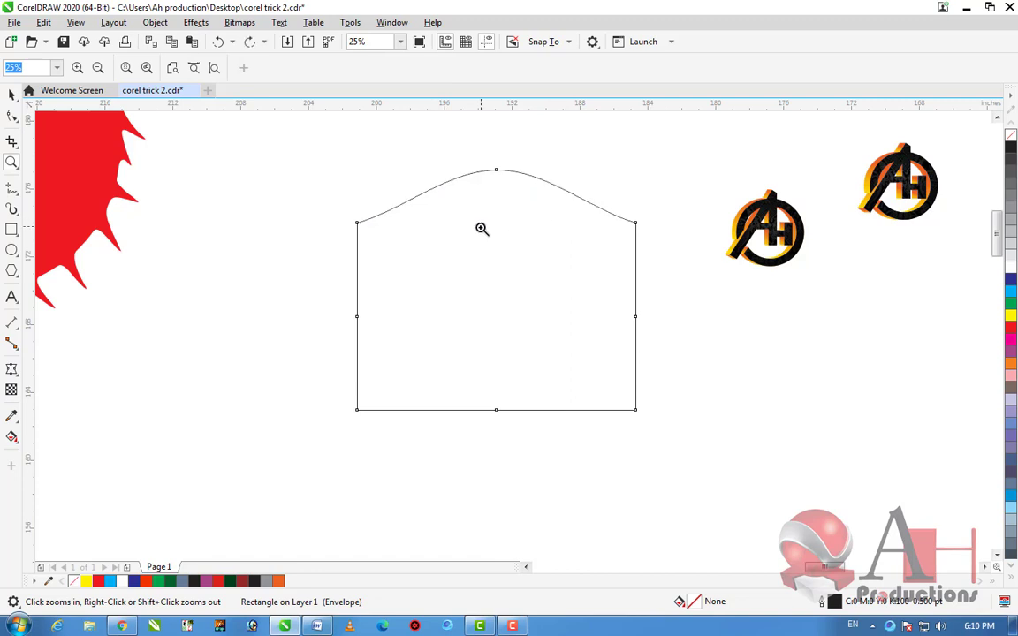
click(10, 93)
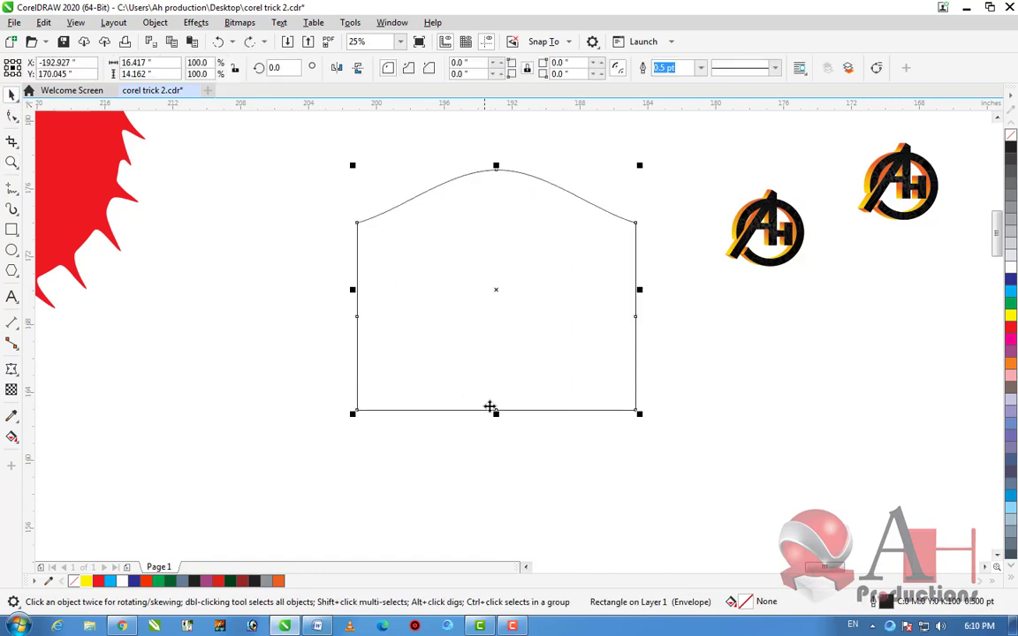
Move the arched shape closer to the red artwork and create a smaller copy inside it, scaled to about 83.6%
drag(500, 319, 390, 345)
drag(529, 195, 518, 220)
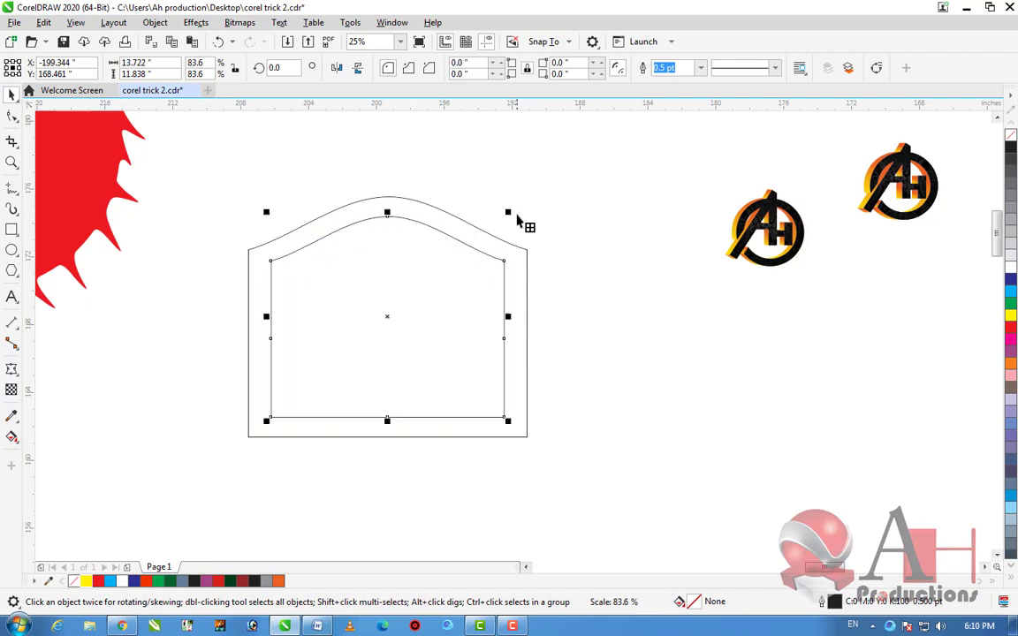
Align the inner arched copy with the bottom edge of the outer shape, leaving the inner copy selected
shift+click(521, 302)
click(530, 379)
scroll(530, 379, down, 1)
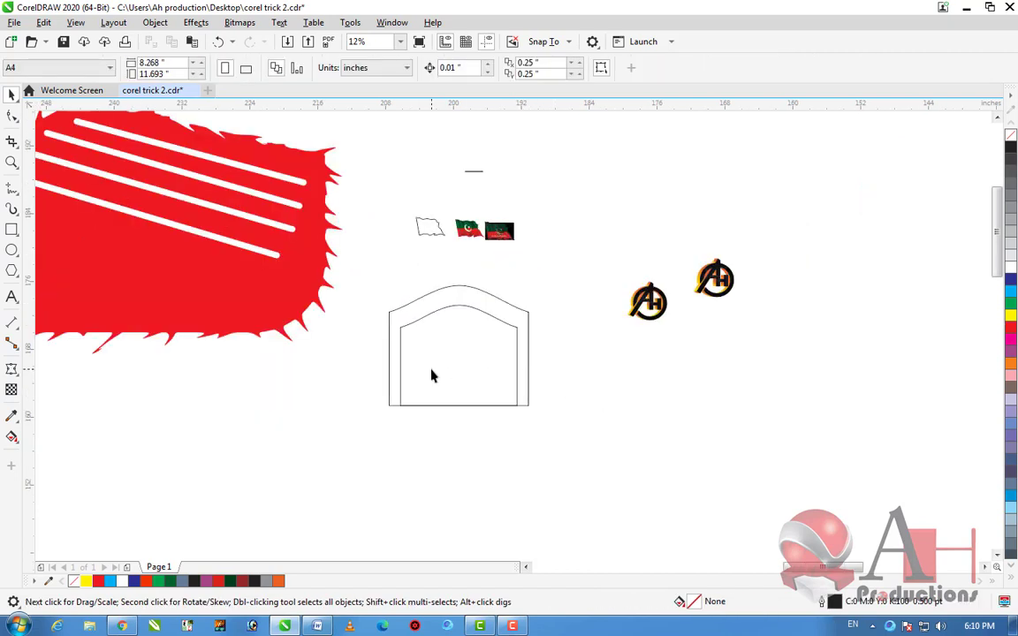
scroll(432, 374, up, 1)
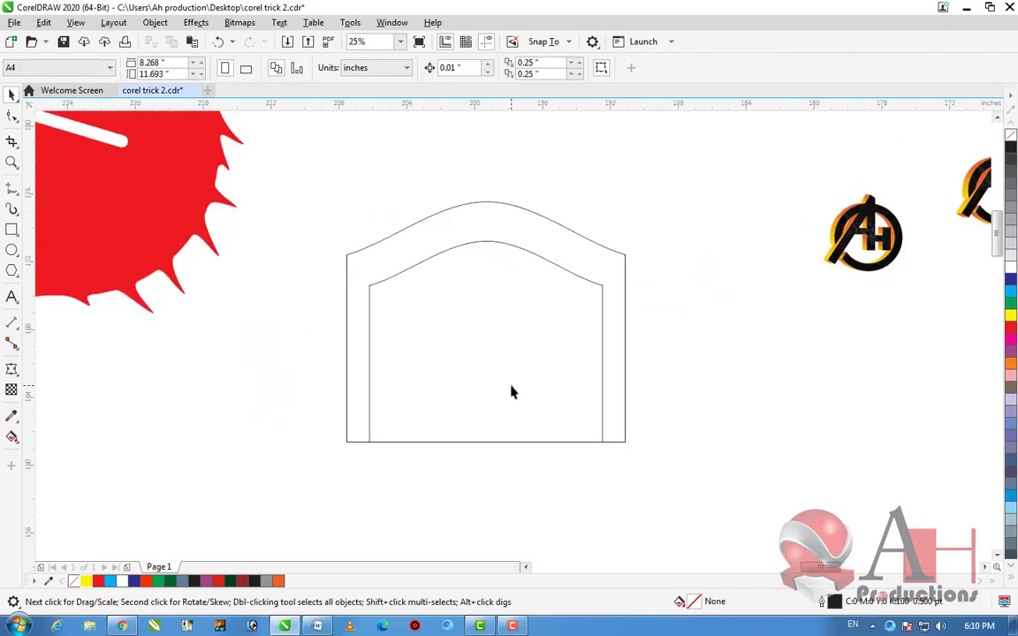
click(510, 391)
scroll(518, 363, up, 1)
scroll(521, 357, down, 1)
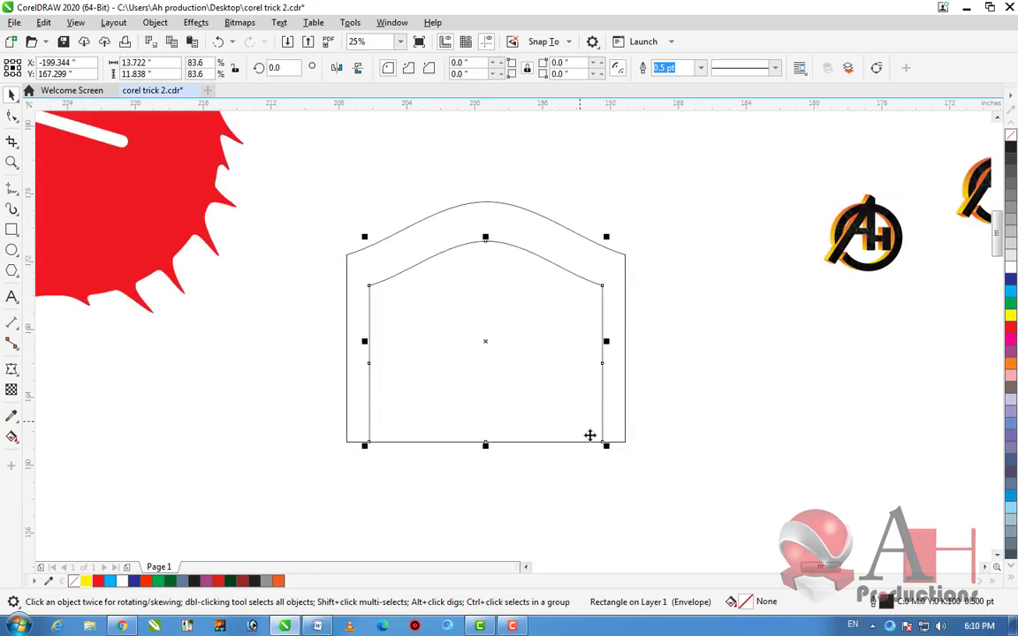
Centre the inner arched copy vertically within the outer shape, select both shapes, and realign the copy to the outer shape's bottom edge
drag(603, 387, 576, 345)
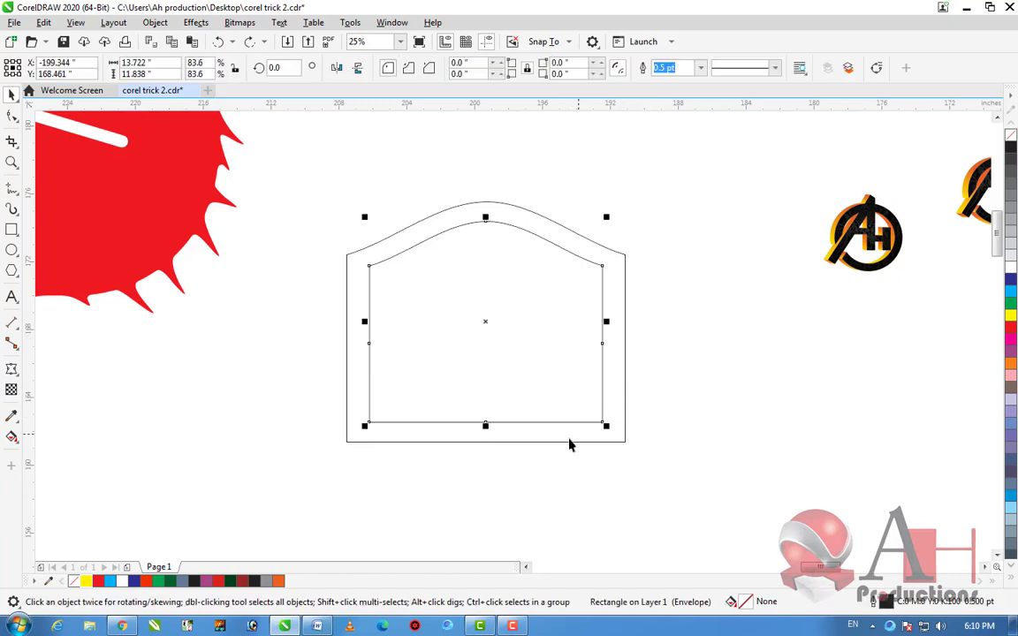
scroll(512, 450, up, 1)
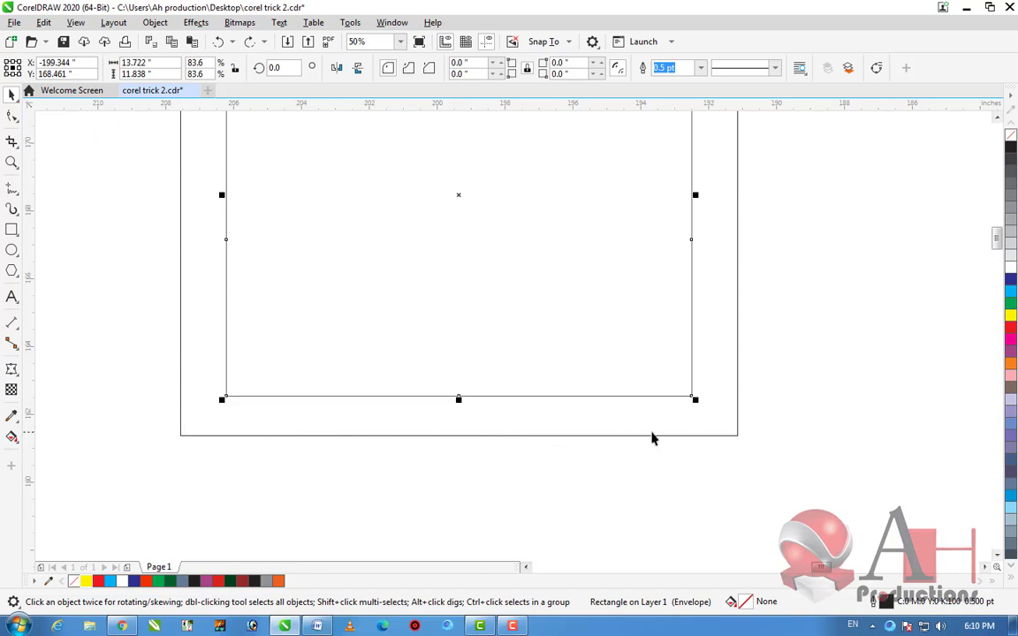
scroll(474, 456, down, 1)
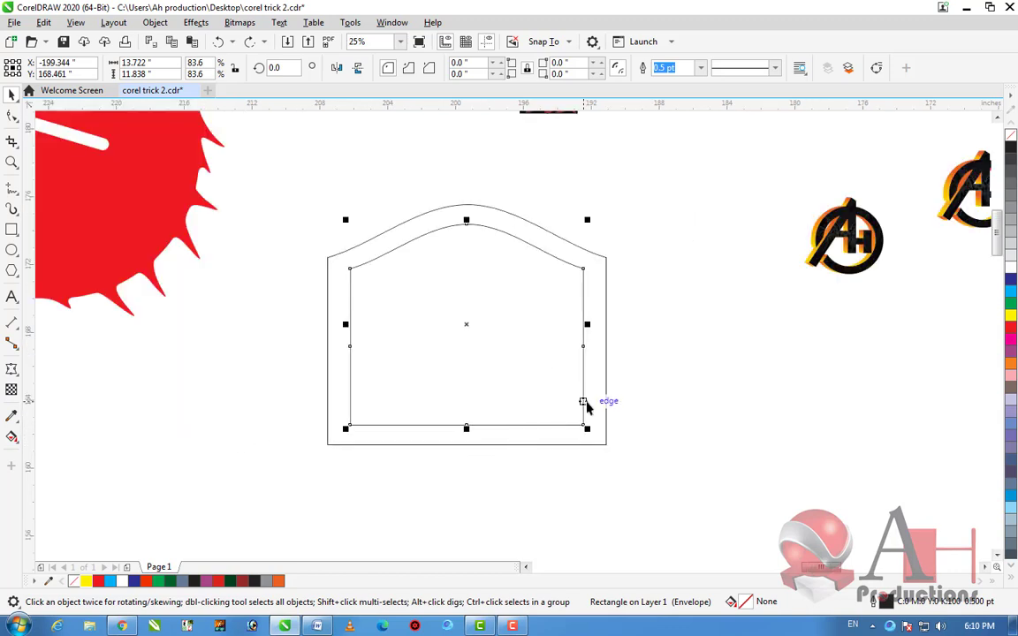
click(529, 382)
key(Tab)
shift+click(605, 381)
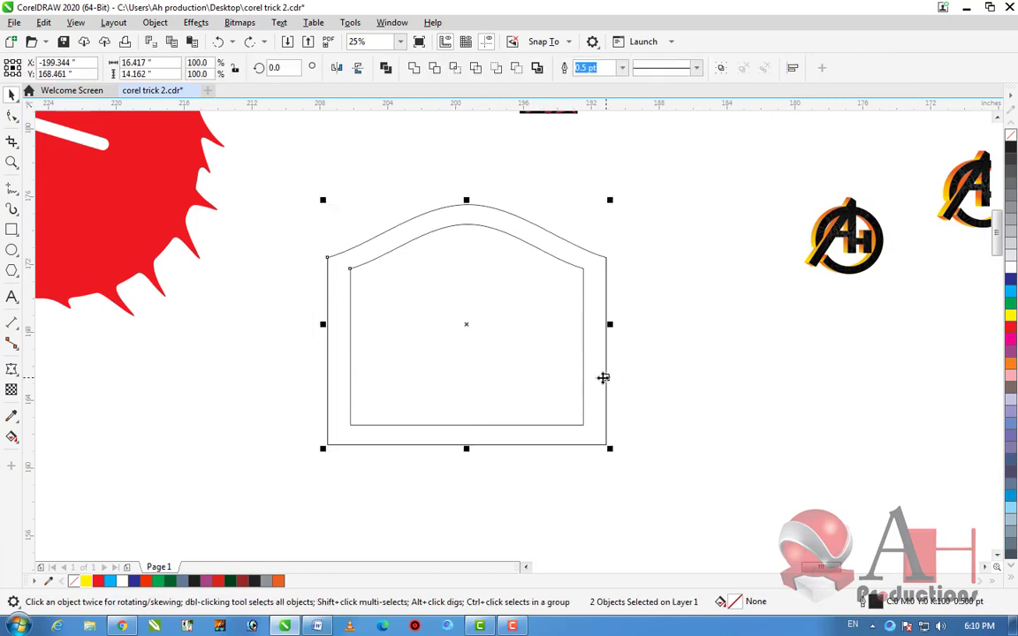
key(ctrl+shift+z)
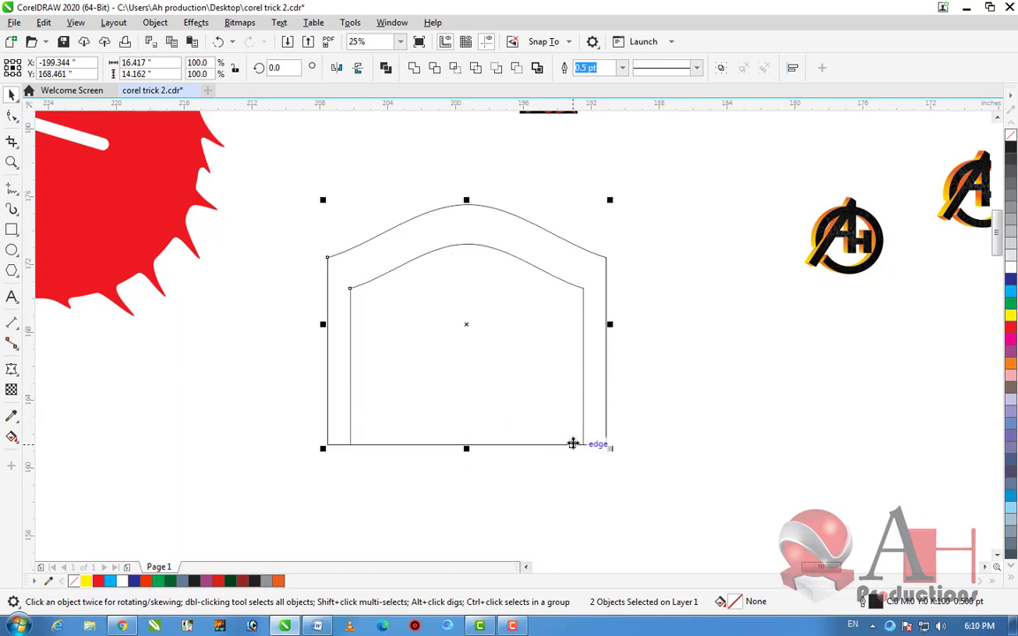
Try aligning the inner arched copy to the outer shape's top, left and right edges and centre, then return it to the bottom edge
key(ctrl+z)
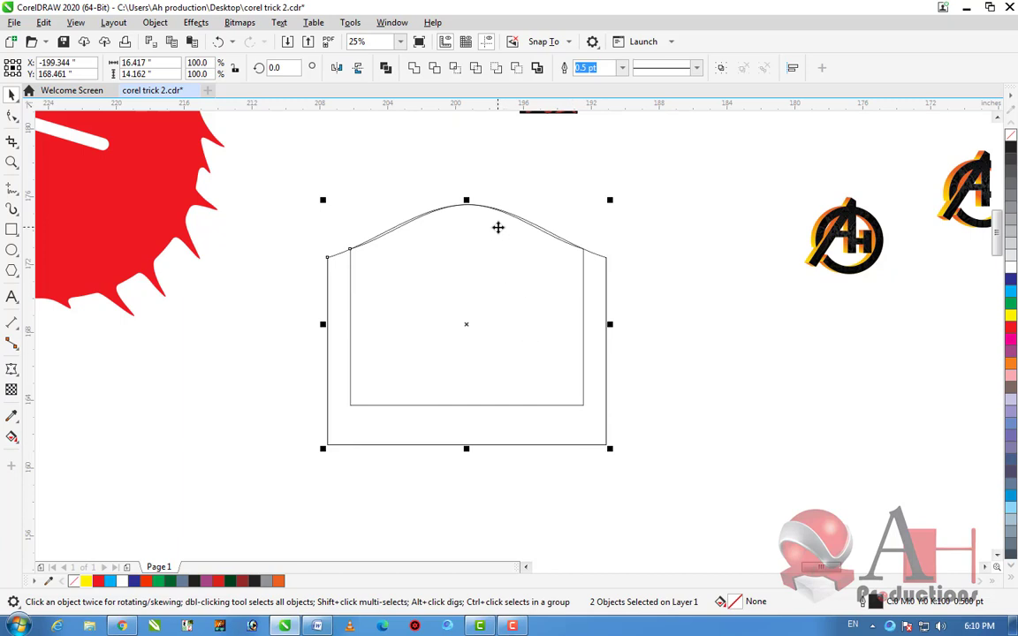
key(ctrl+z)
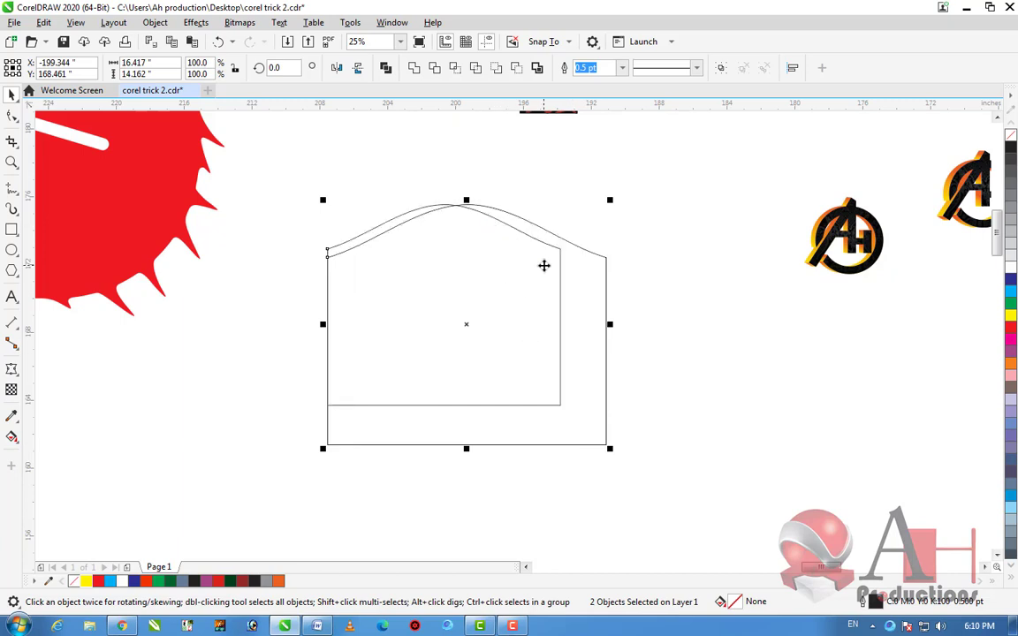
key(ctrl+z)
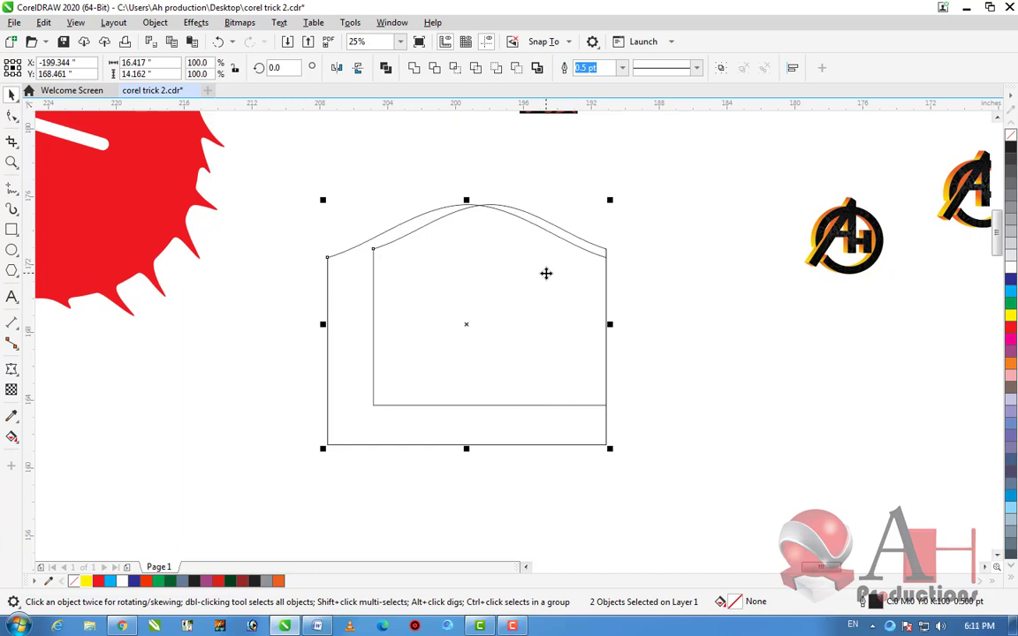
key(ctrl+z)
key(ctrl+z)
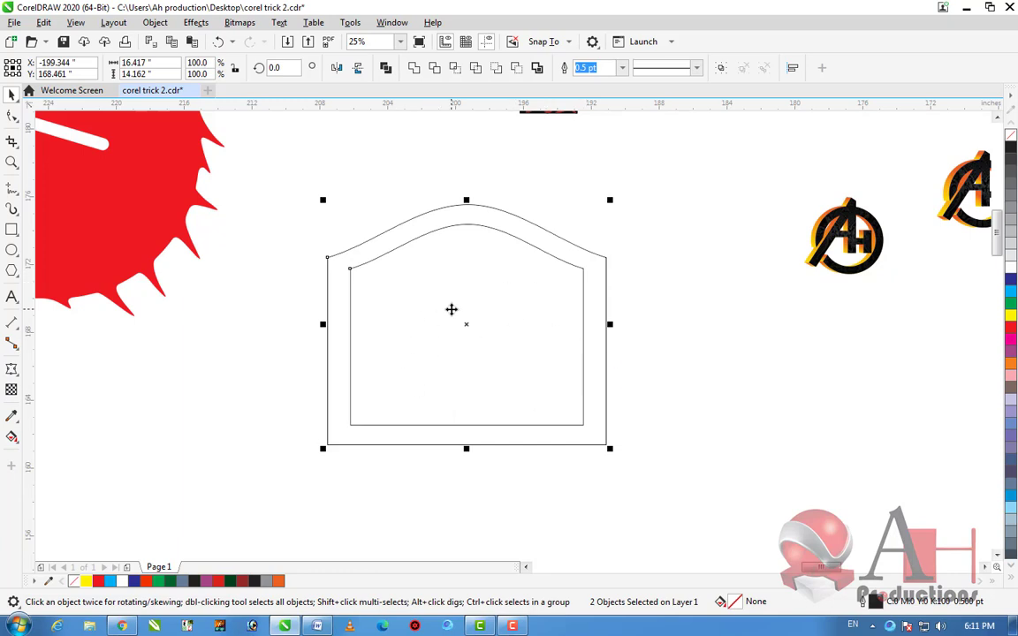
click(711, 447)
scroll(480, 358, down, 2)
scroll(480, 362, up, 2)
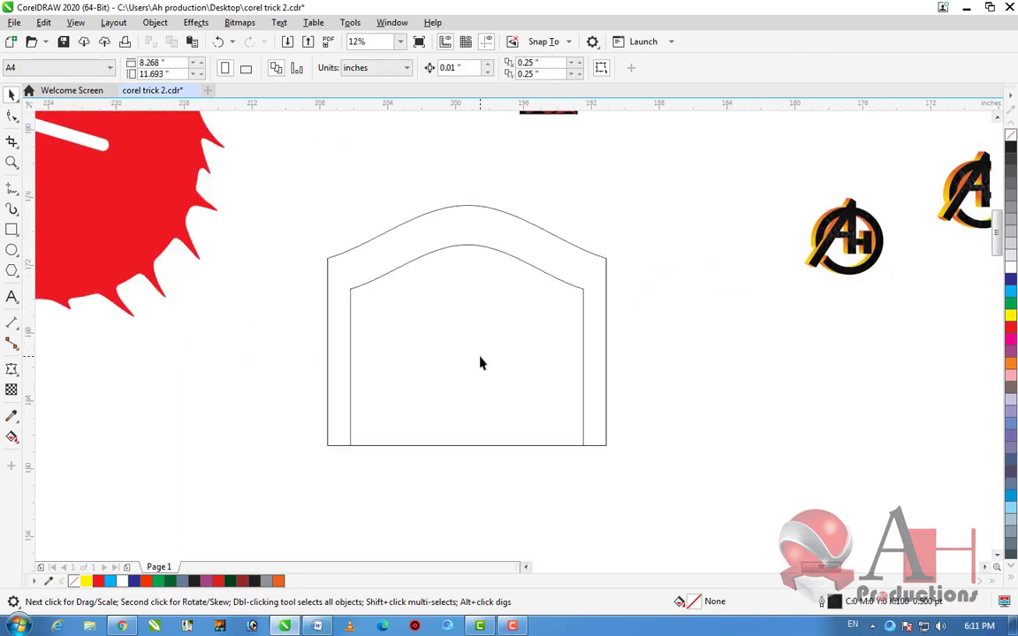
Copy the outline pen, outline color and fill properties from the AH logo's orange gradient part to the outer arched shape
click(526, 249)
scroll(627, 252, down, 2)
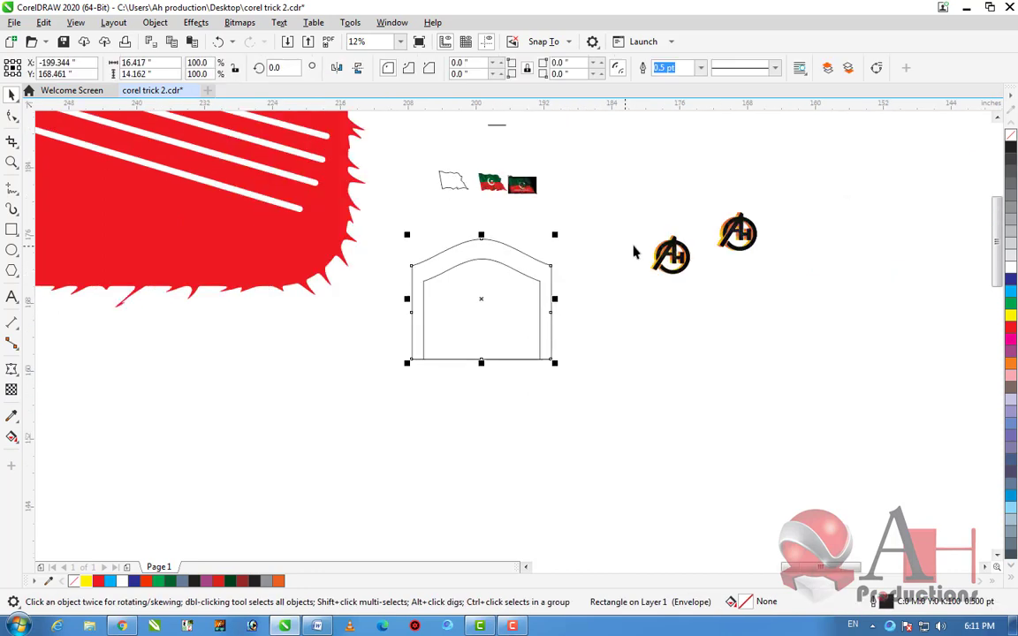
scroll(665, 258, up, 4)
scroll(618, 267, down, 2)
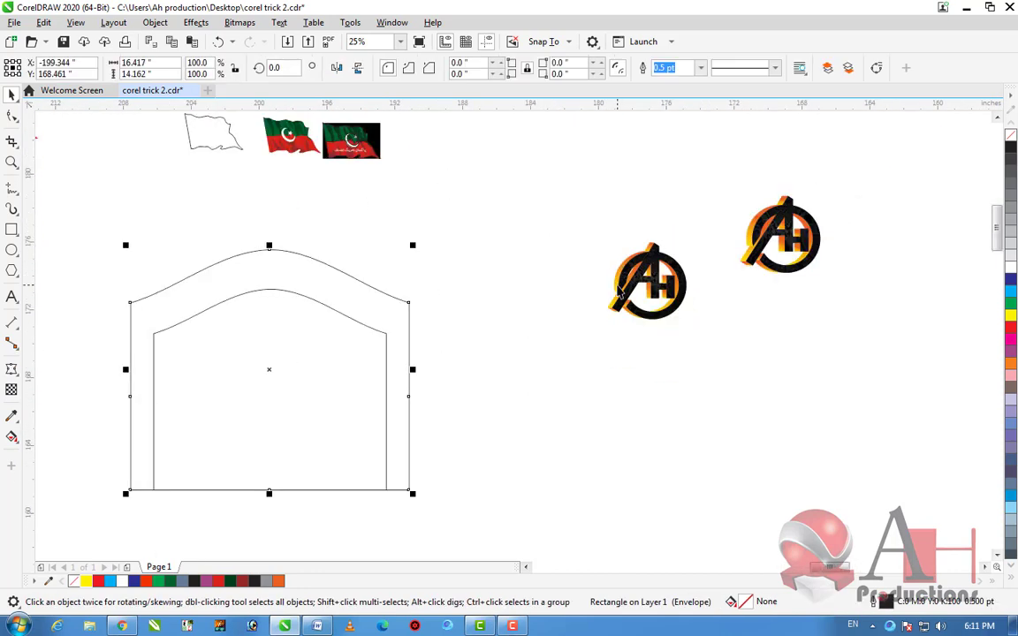
key(alt+e)
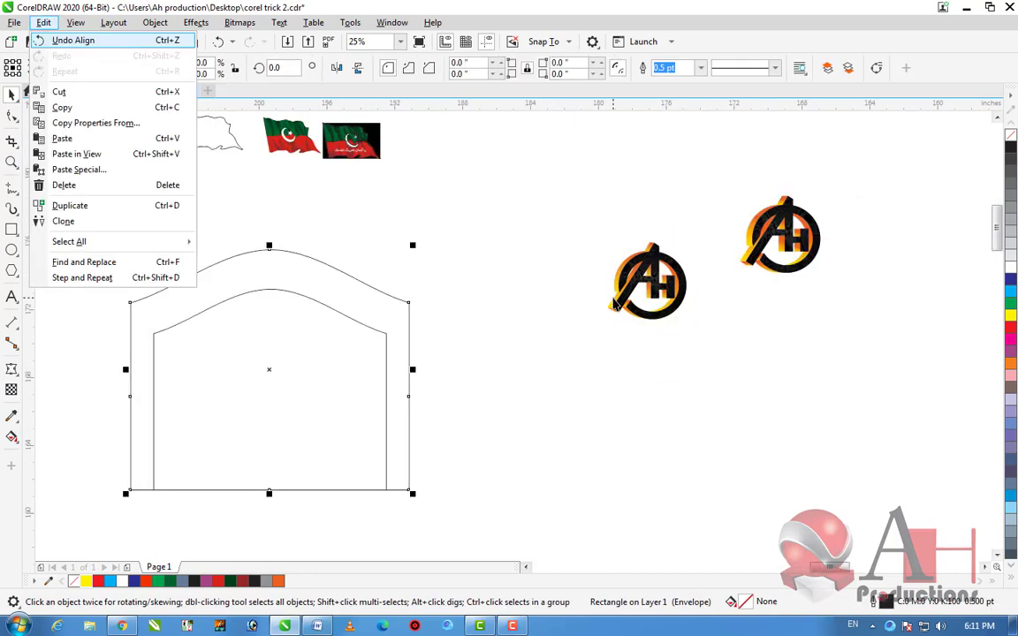
key(m)
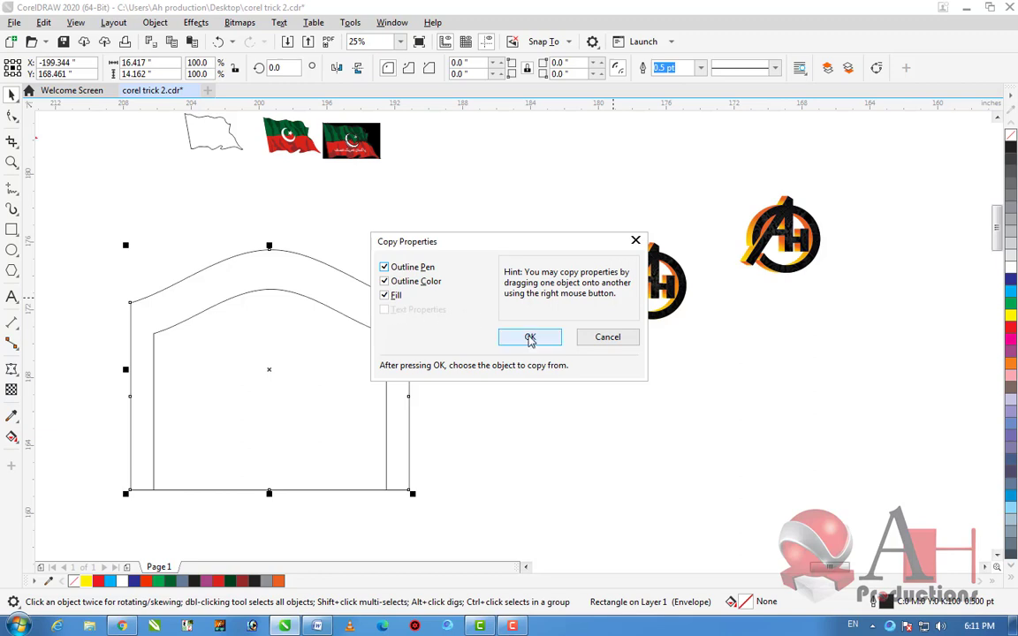
click(529, 336)
click(613, 287)
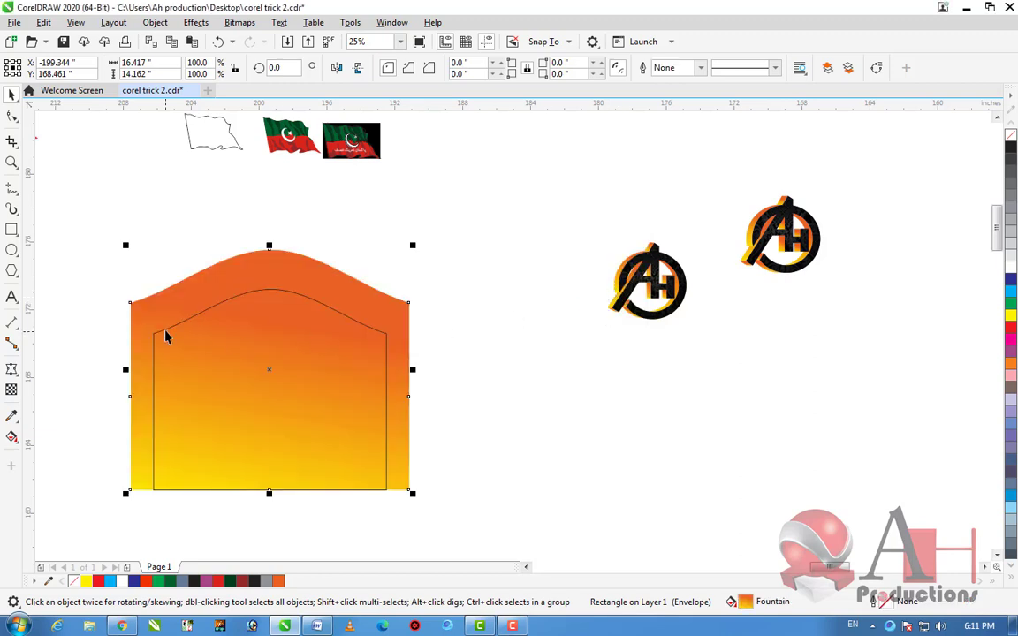
Give the inner arched copy the same orange-to-yellow fountain fill with no outline
click(534, 336)
scroll(523, 336, down, 2)
scroll(405, 370, up, 4)
scroll(432, 366, down, 4)
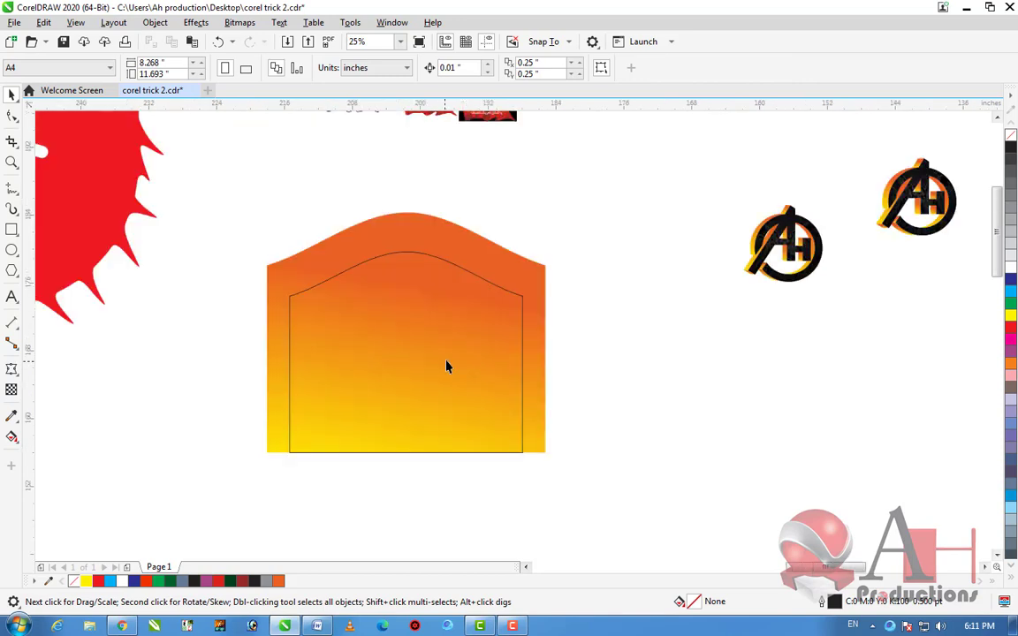
scroll(433, 364, up, 2)
click(462, 315)
scroll(451, 277, up, 2)
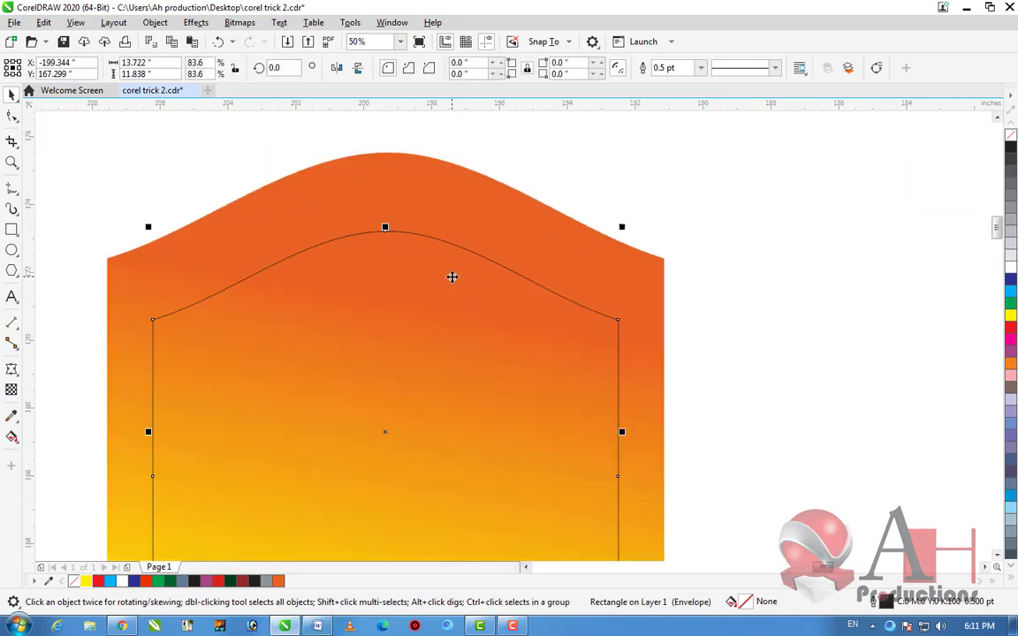
scroll(451, 276, down, 1)
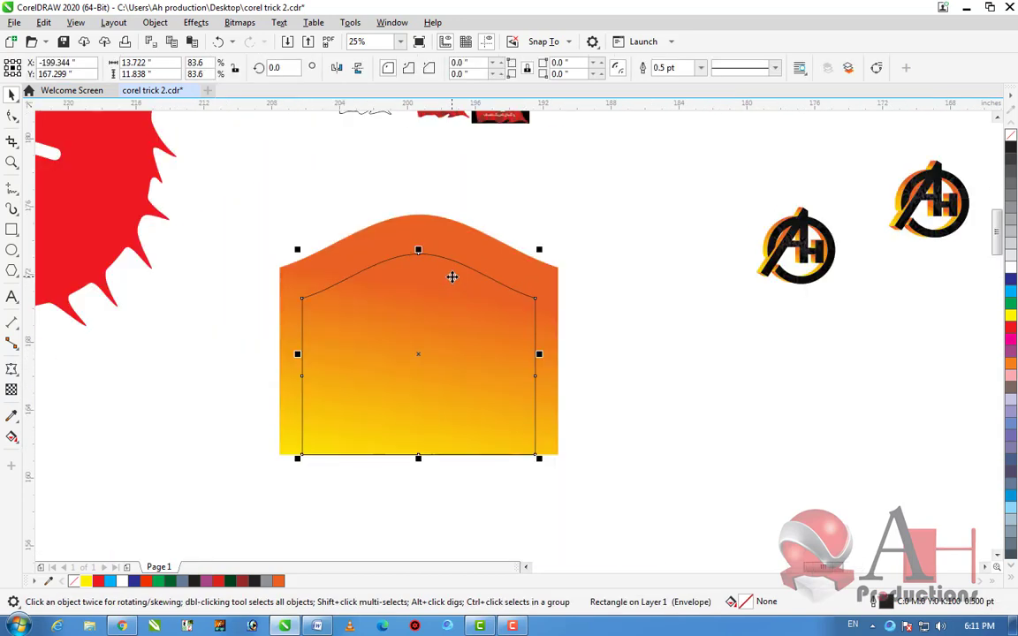
alt+click(452, 276)
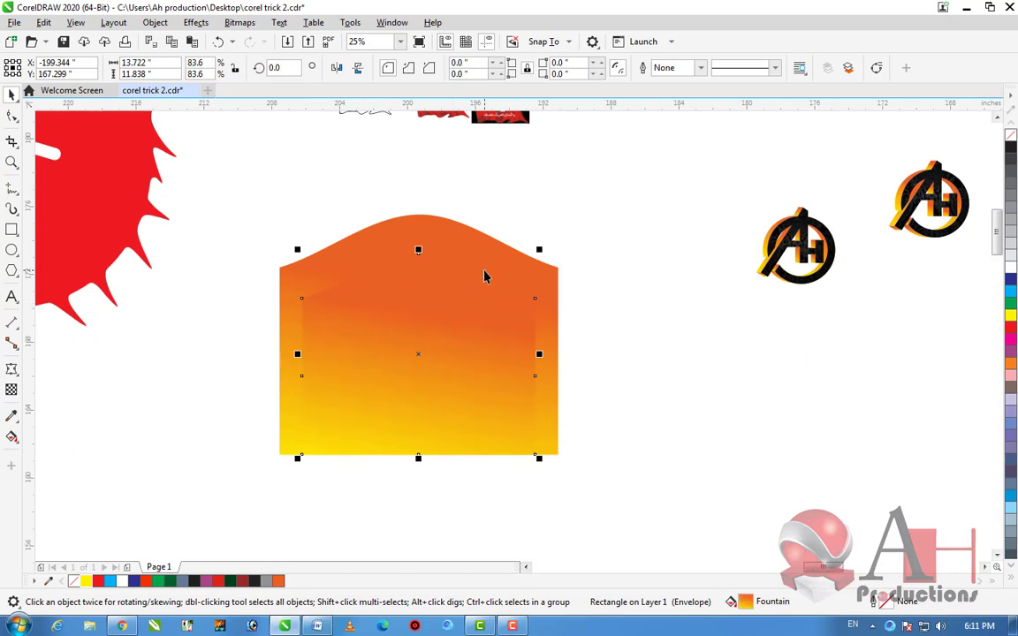
Mirror the inner arched copy horizontally, then try a vertical mirror and undo it
click(337, 75)
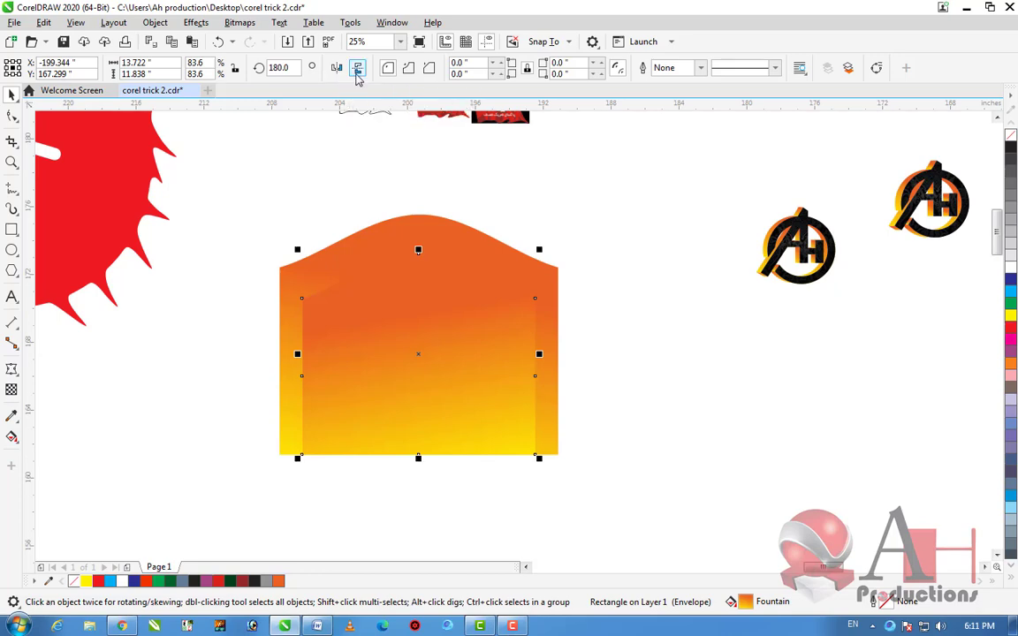
click(357, 71)
key(ctrl+z)
scroll(437, 312, up, 2)
scroll(450, 311, down, 2)
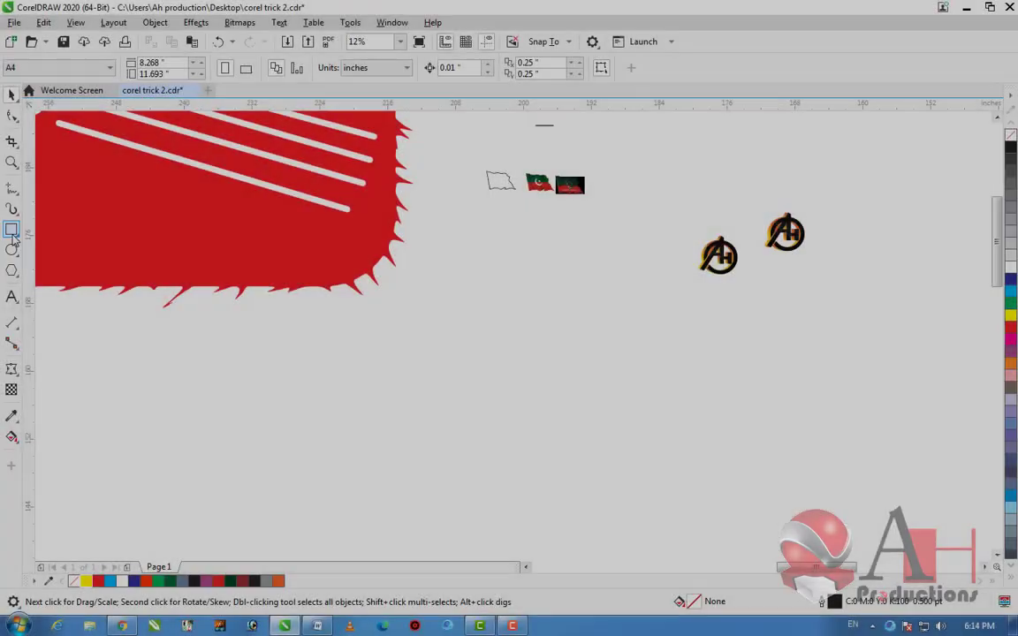
Draw a rectangle about 22.3 by 11.2 inches below the small flags and round all its corners to a 2-inch radius
click(11, 229)
drag(447, 287, 636, 382)
click(11, 115)
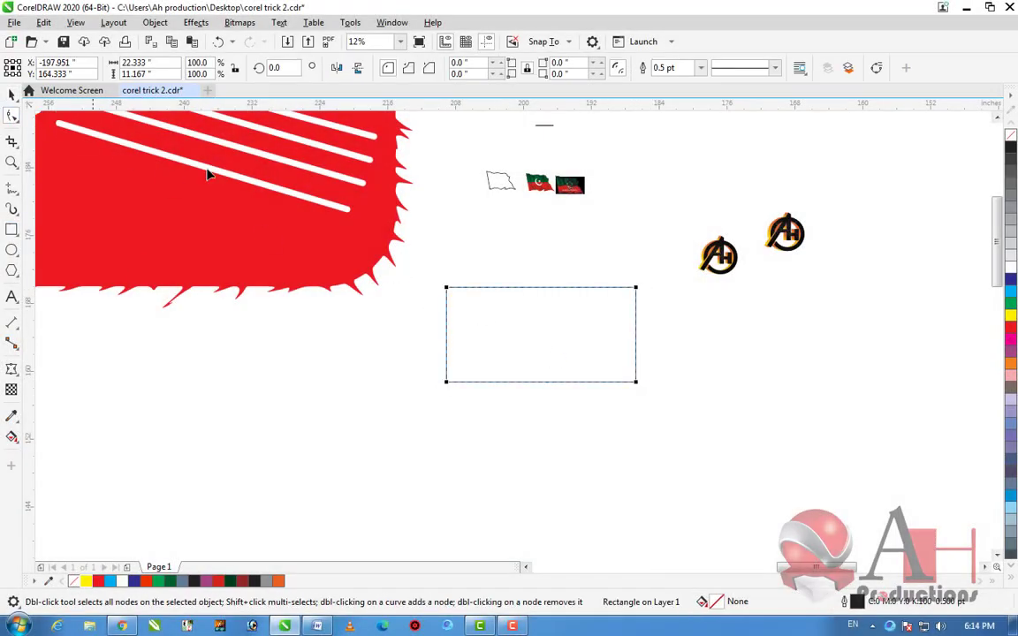
drag(637, 288, 621, 293)
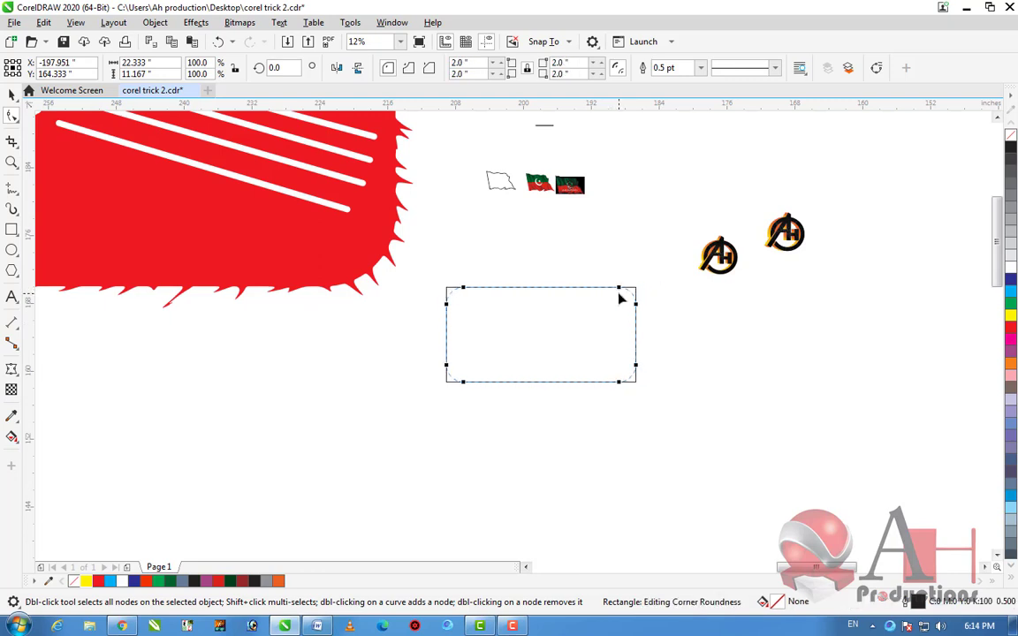
click(12, 95)
Start a linear fountain fill for the rounded rectangle and set its start color to bright red
key(F11)
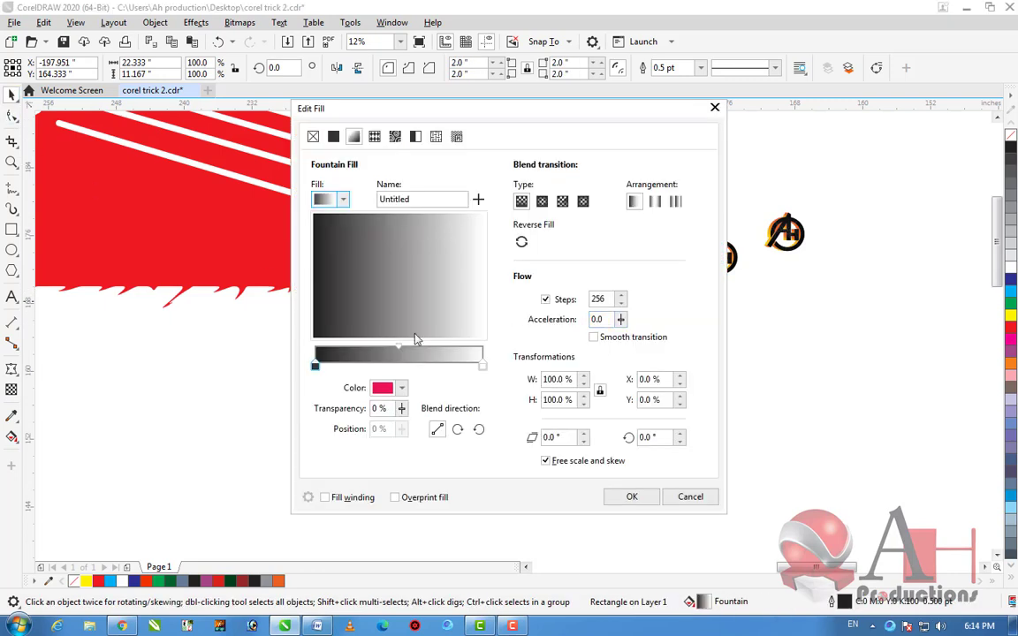
click(402, 388)
click(318, 376)
click(319, 371)
click(402, 389)
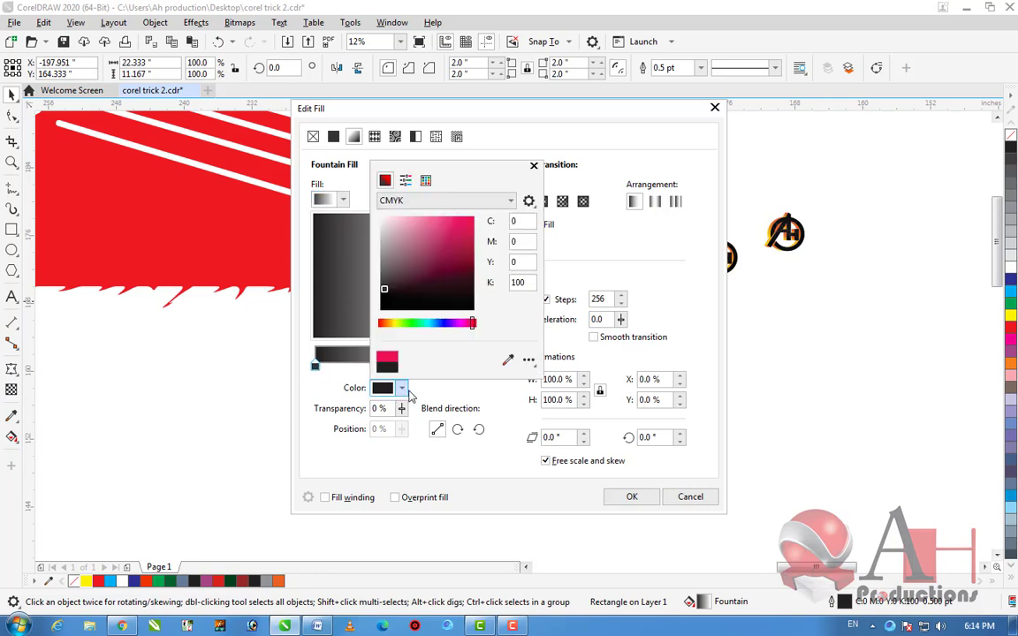
drag(467, 329, 493, 327)
click(473, 219)
Set the gradient's end color to dark red, C33 M100 Y100 K49, and apply the fountain fill
click(483, 367)
click(402, 388)
drag(464, 241, 455, 262)
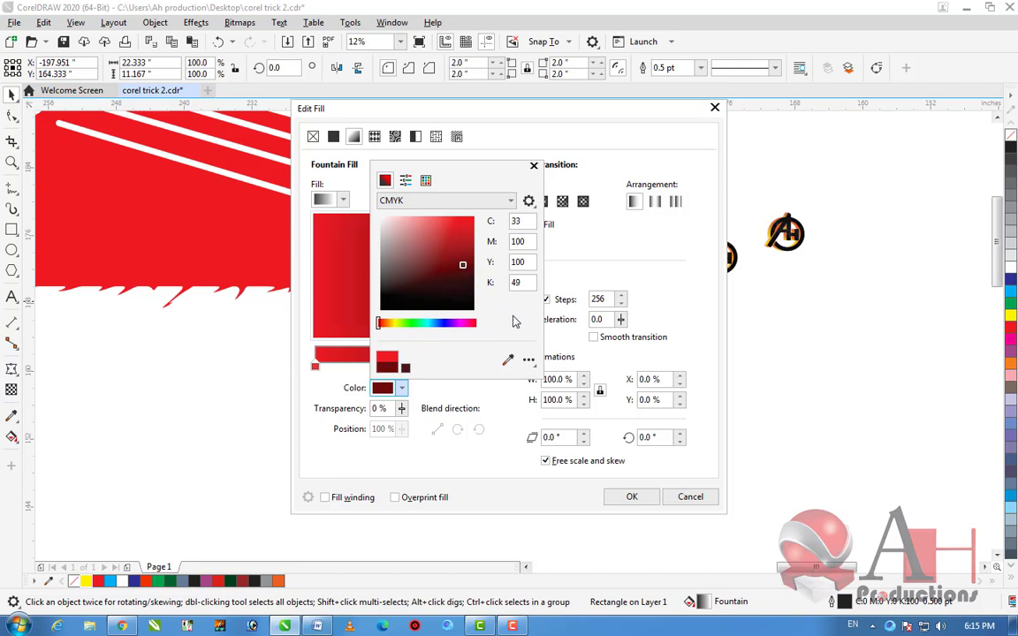
click(559, 342)
click(632, 497)
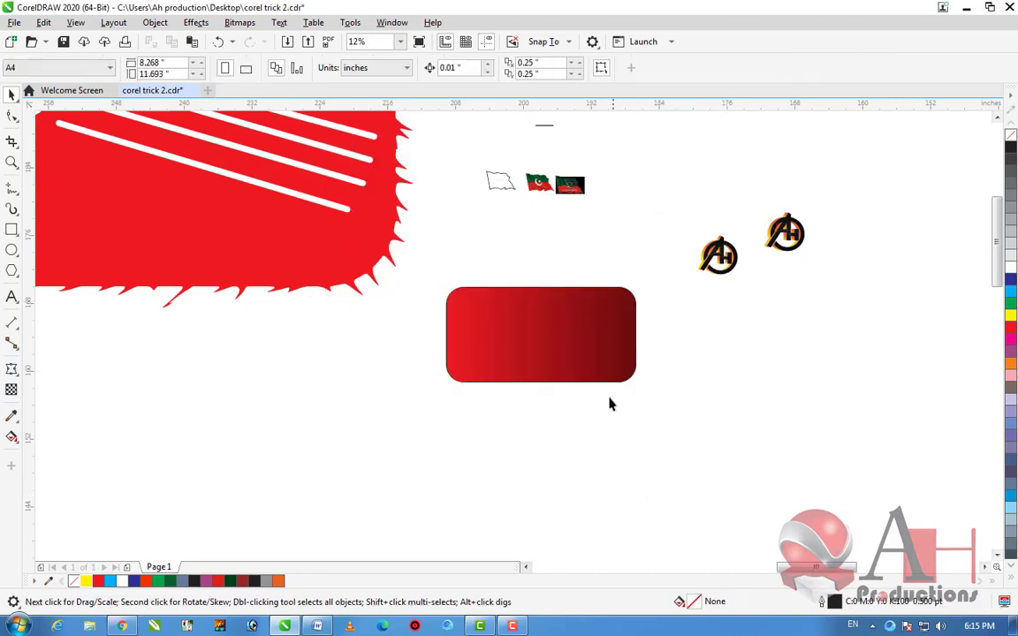
Create a centred copy of the rounded rectangle scaled to about 88.7% and mirror it horizontally to reverse its gradient
scroll(608, 358, up, 2)
click(608, 358)
drag(669, 219, 650, 226)
click(336, 68)
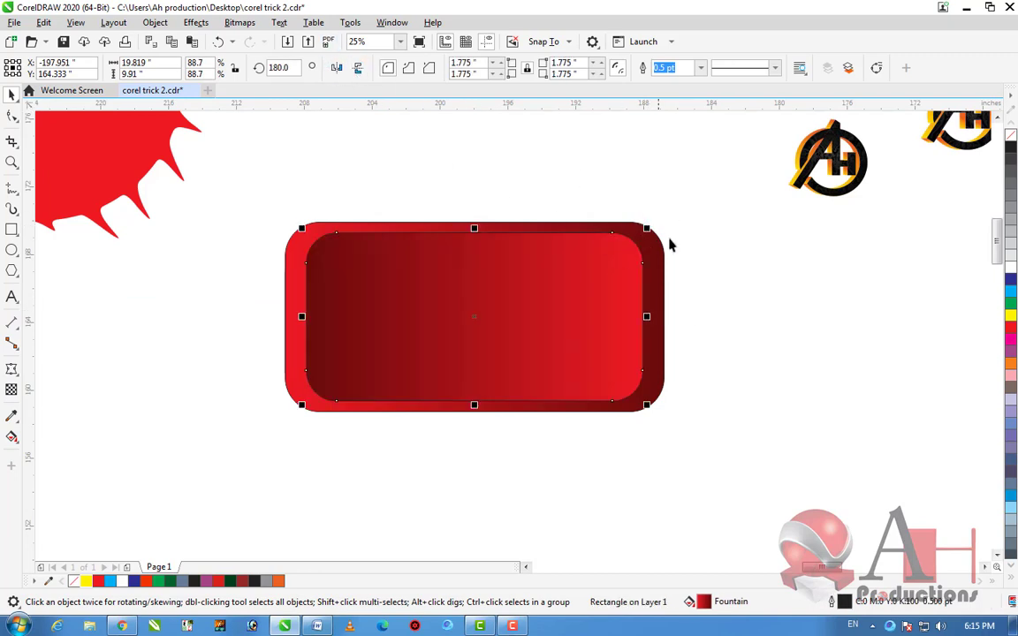
Remove the outline from both rounded rectangles
shift+click(662, 287)
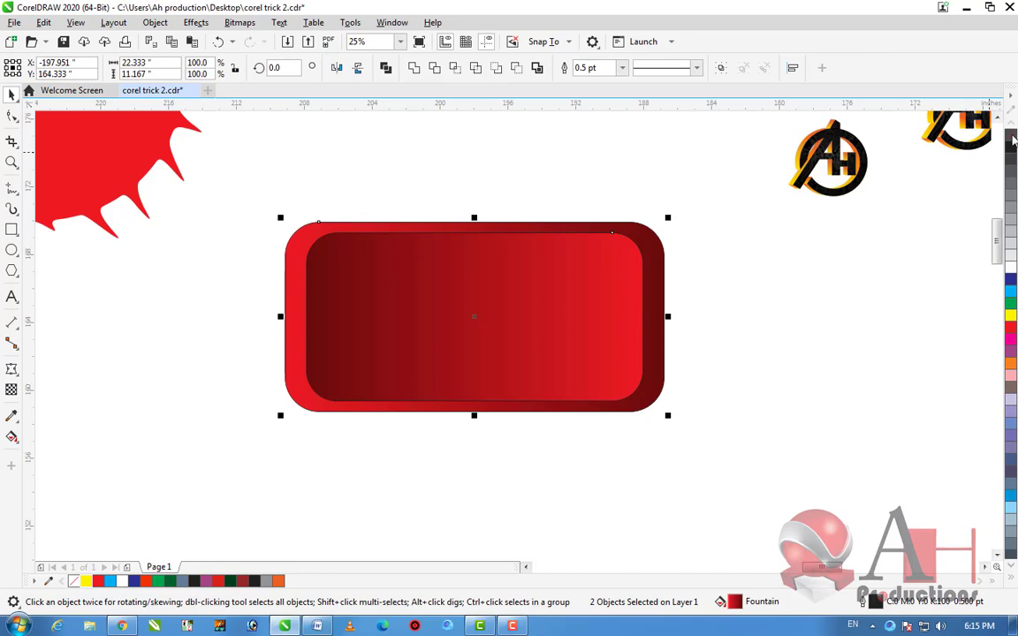
click(777, 359)
scroll(713, 284, down, 1)
scroll(717, 284, up, 1)
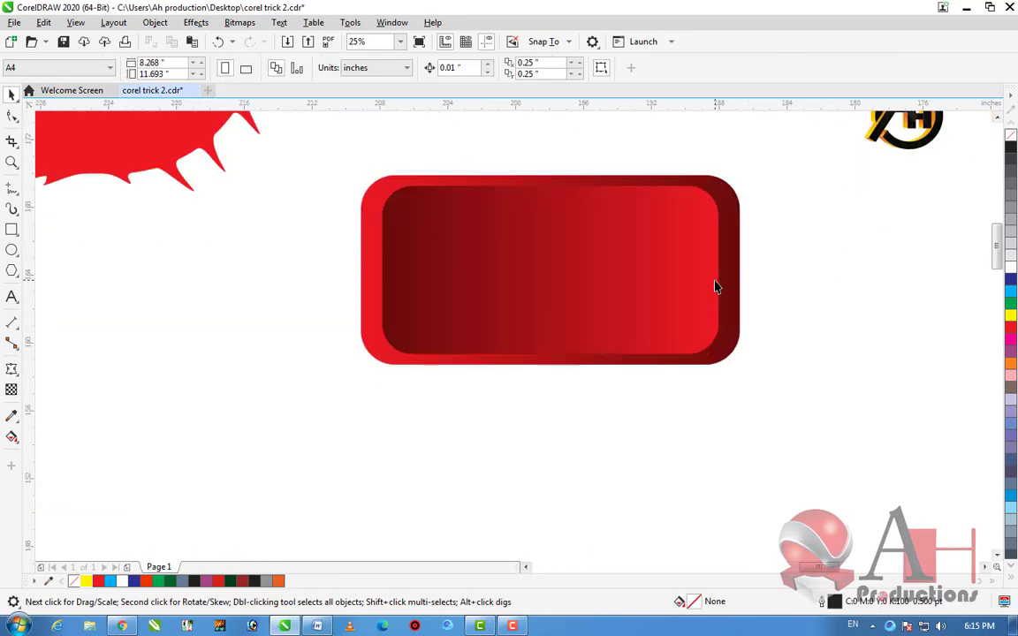
Move the "Ah Production" text onto the inner rounded rectangle and color it white
scroll(548, 266, down, 1)
scroll(550, 275, down, 1)
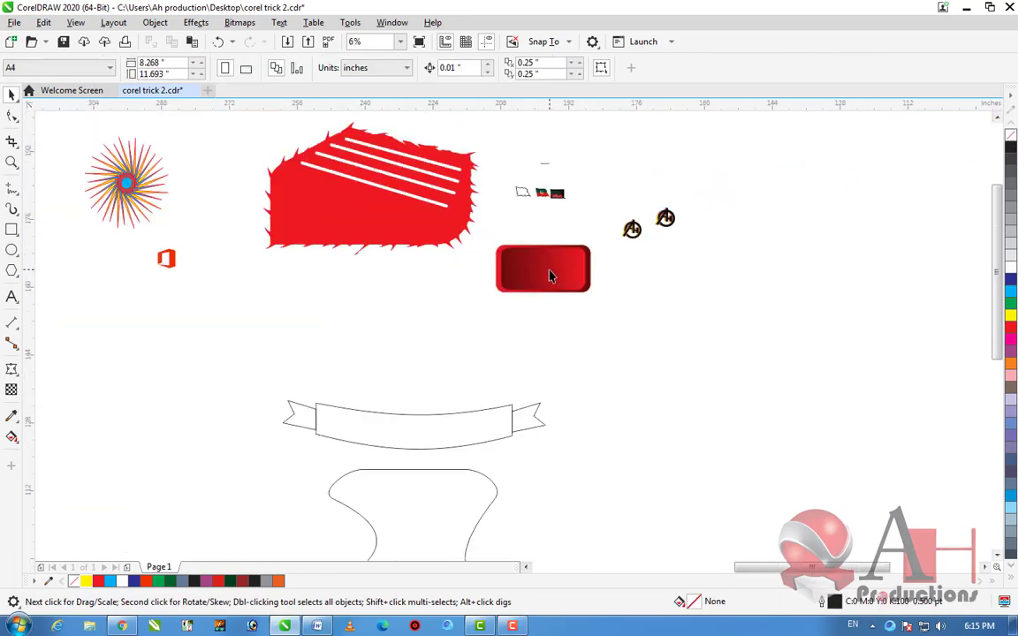
scroll(550, 244, up, 1)
scroll(545, 227, up, 1)
scroll(547, 188, down, 1)
scroll(529, 248, up, 1)
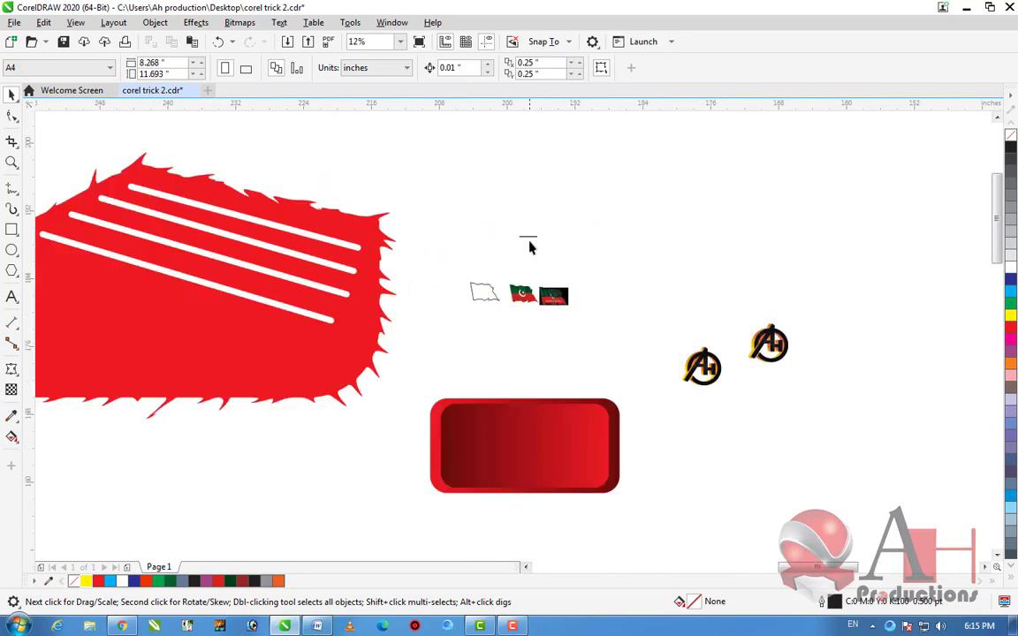
drag(527, 240, 609, 498)
click(1008, 277)
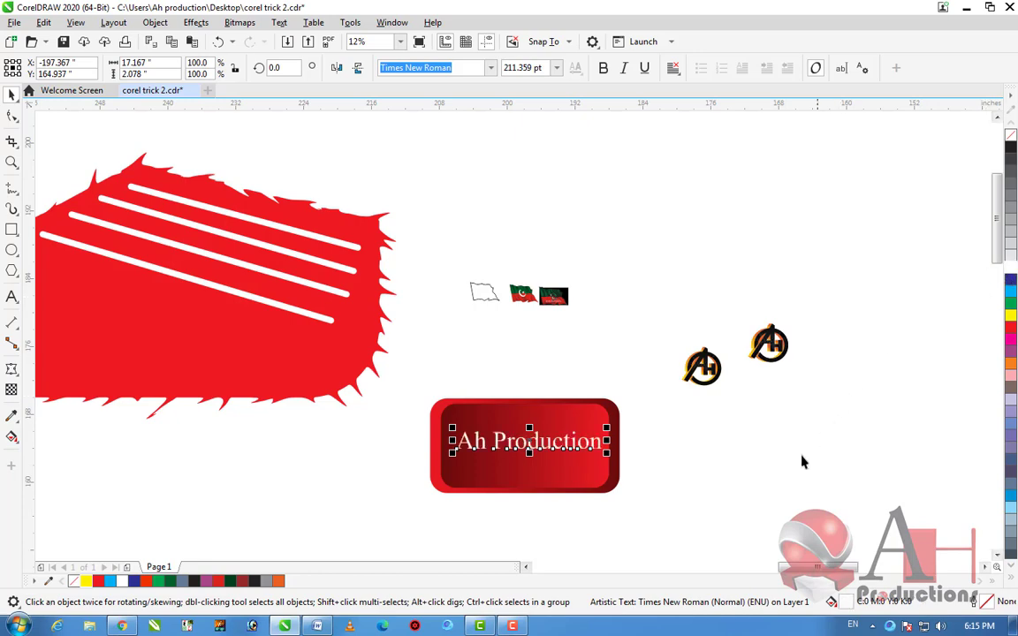
Centre the "Ah Production" text horizontally and vertically within the inner rounded rectangle
click(495, 529)
scroll(496, 503, up, 4)
click(580, 370)
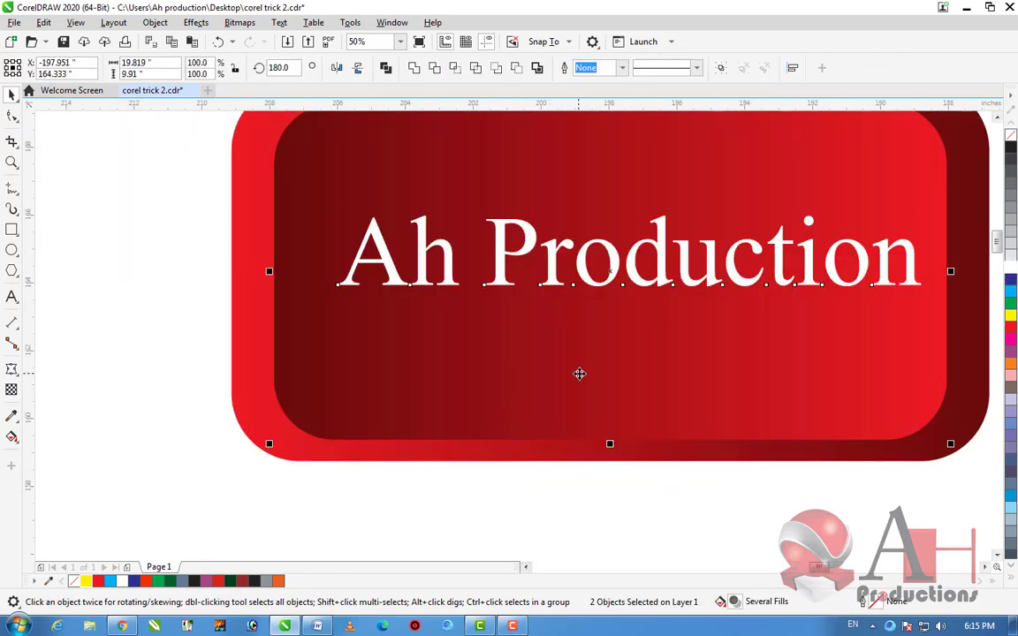
scroll(527, 322, down, 4)
click(579, 375)
scroll(590, 318, up, 2)
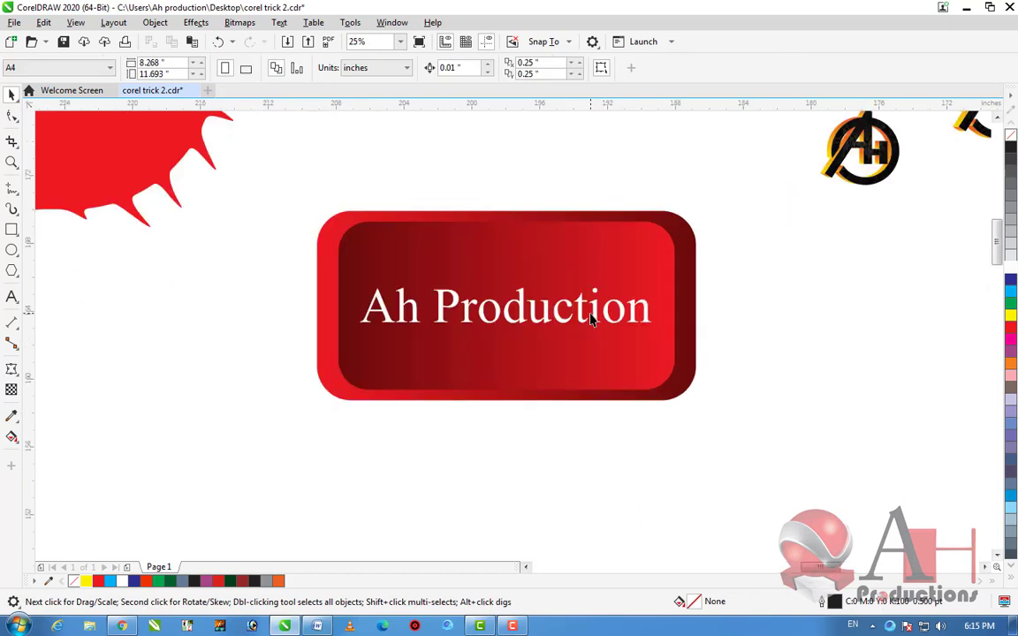
Pull the two rounded rectangles apart, placing the inner one left and the outer one upper right so they overlap around the text
click(583, 321)
scroll(584, 321, down, 2)
scroll(585, 322, up, 2)
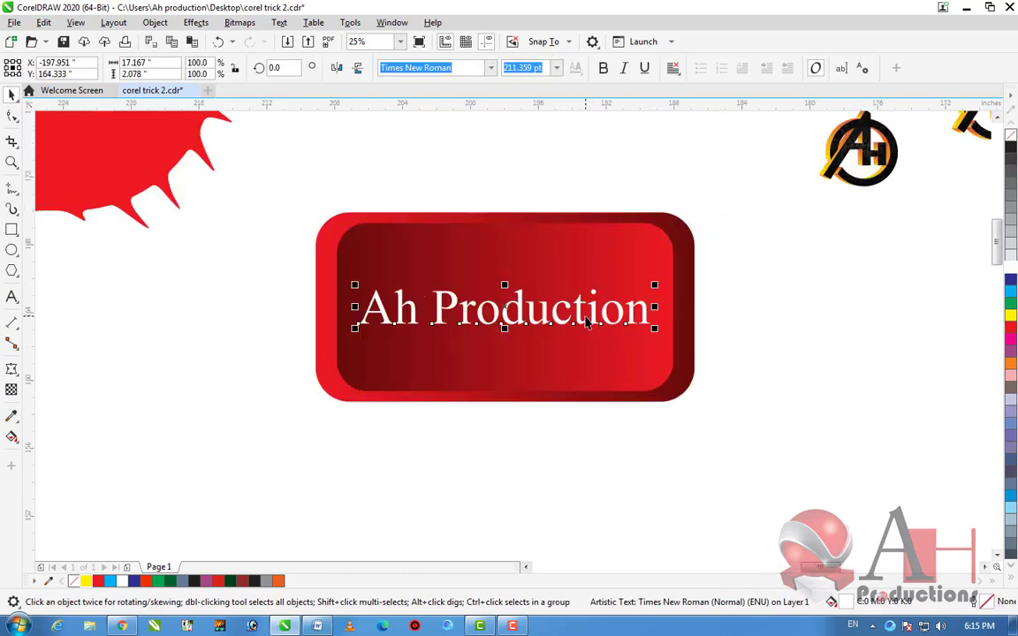
click(642, 255)
drag(643, 255, 435, 272)
drag(566, 238, 645, 202)
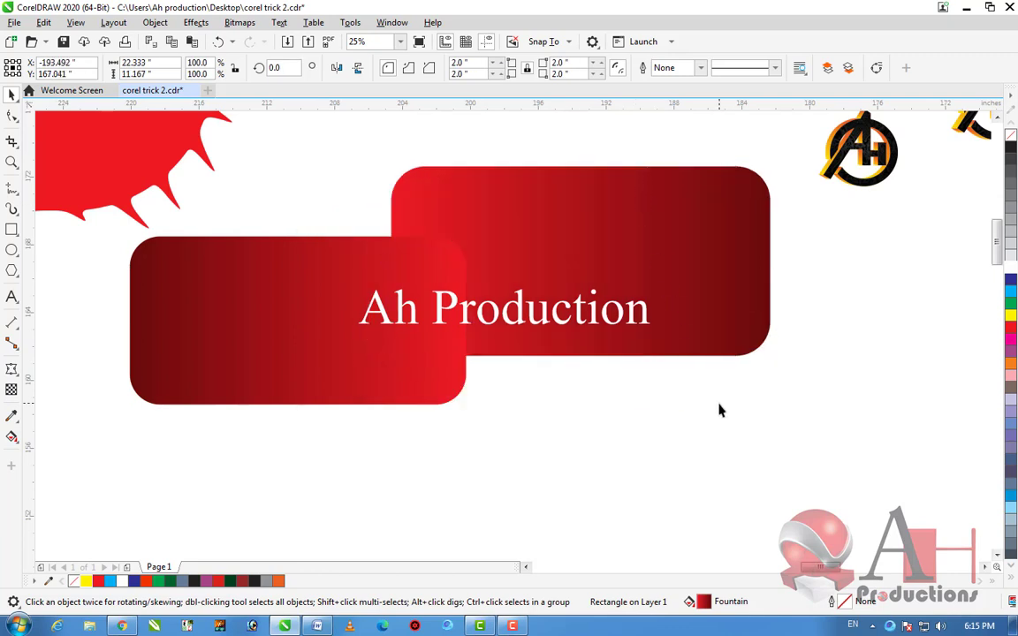
Examine how the two rounded rectangles and the "Ah Production" text are stacked by selecting each of them in turn
click(718, 409)
scroll(394, 298, down, 2)
scroll(427, 275, up, 2)
click(433, 256)
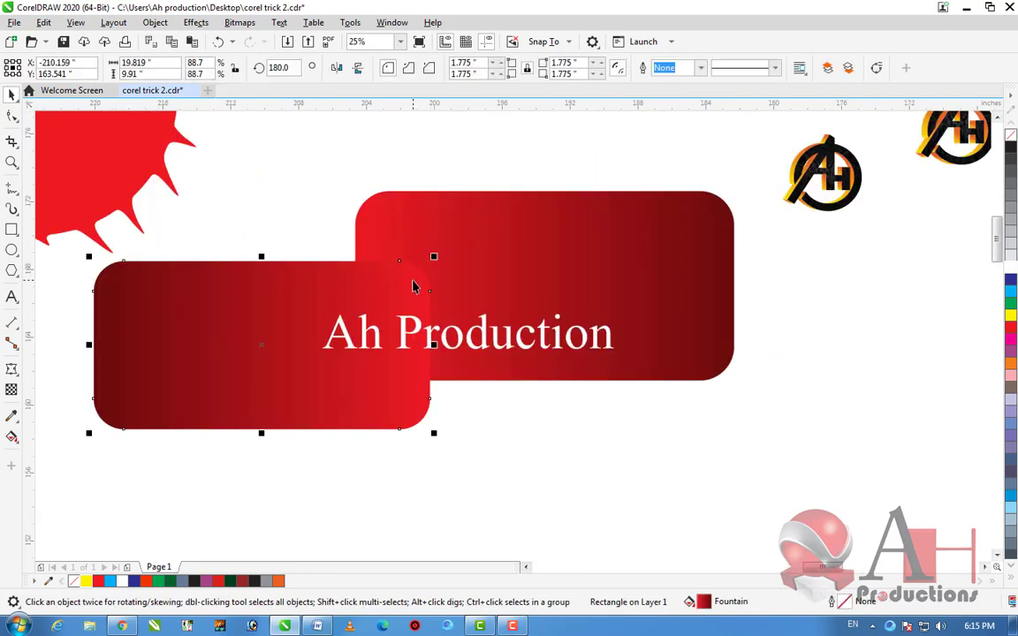
scroll(408, 277, up, 2)
scroll(407, 276, down, 1)
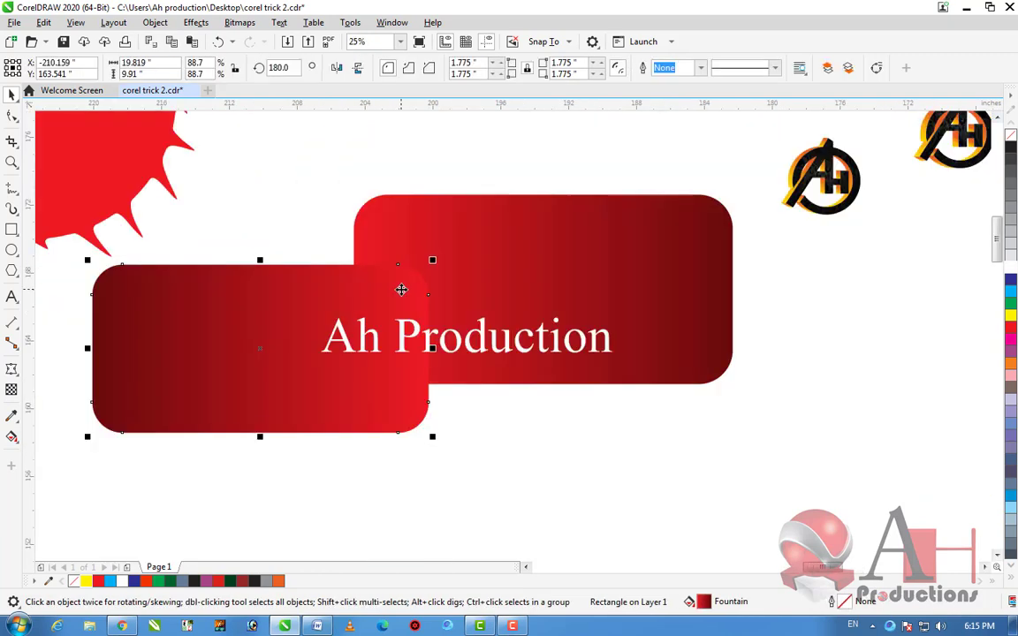
click(532, 469)
click(481, 357)
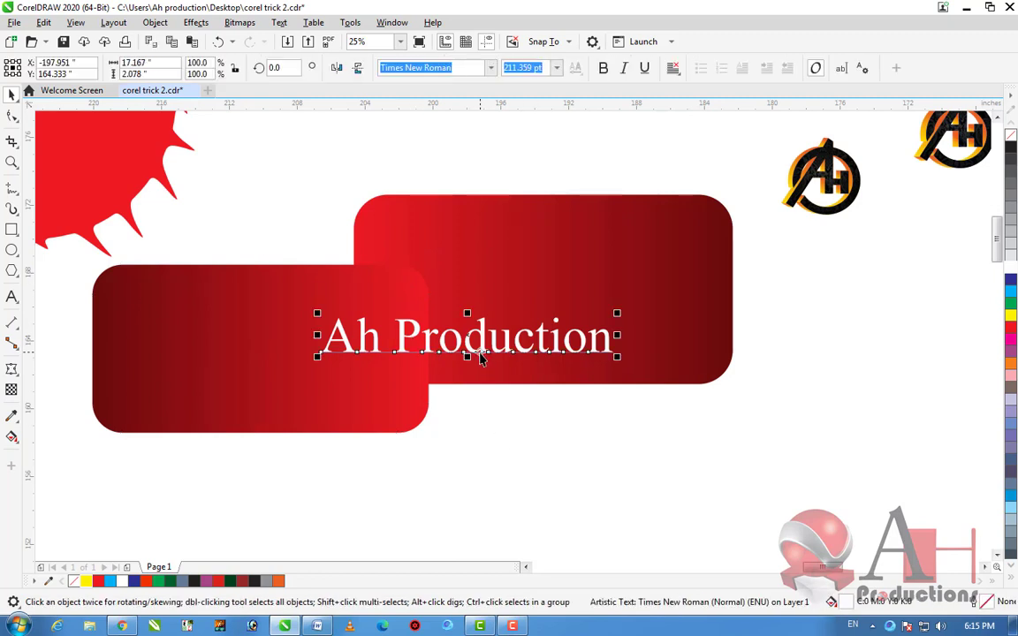
click(363, 403)
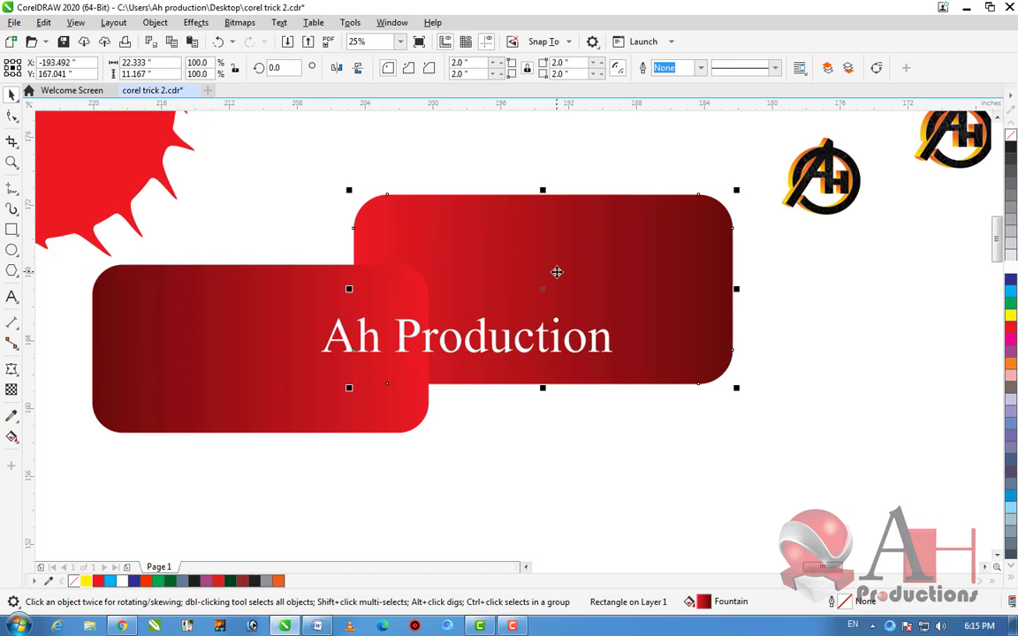
click(527, 437)
click(292, 395)
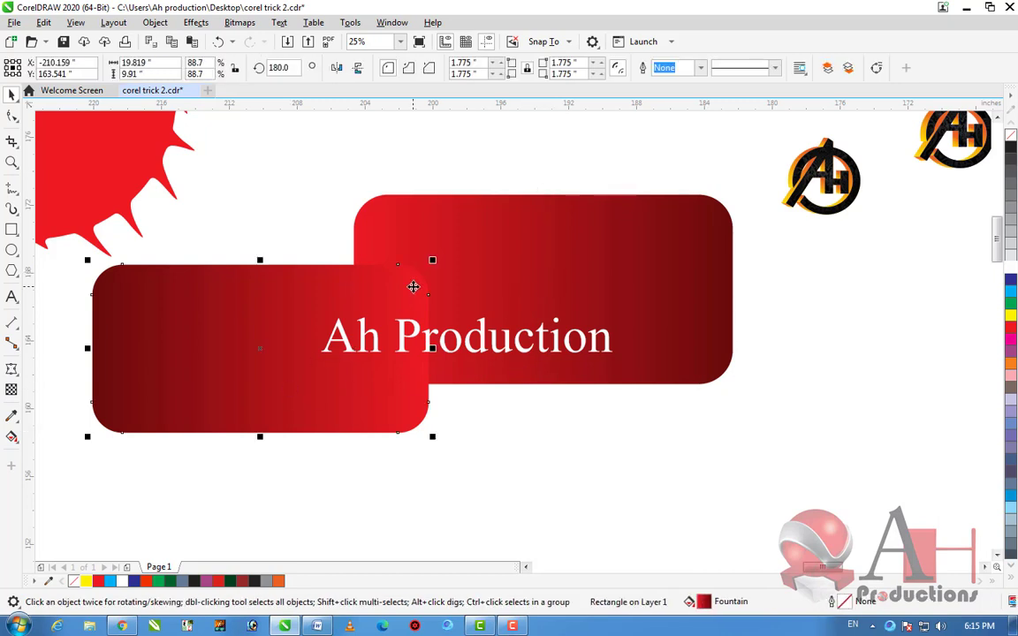
click(420, 318)
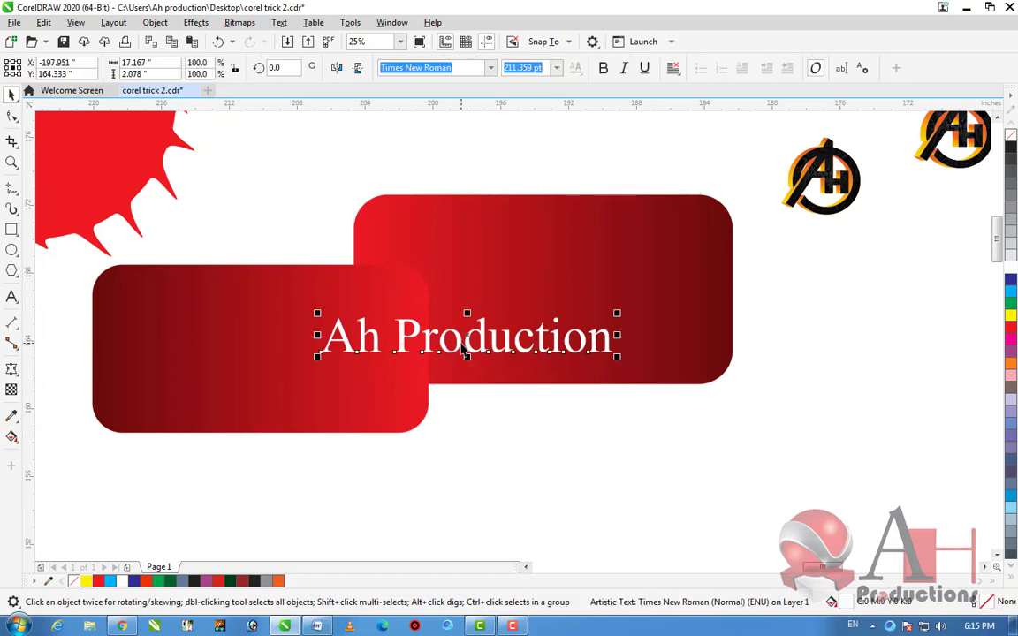
click(192, 308)
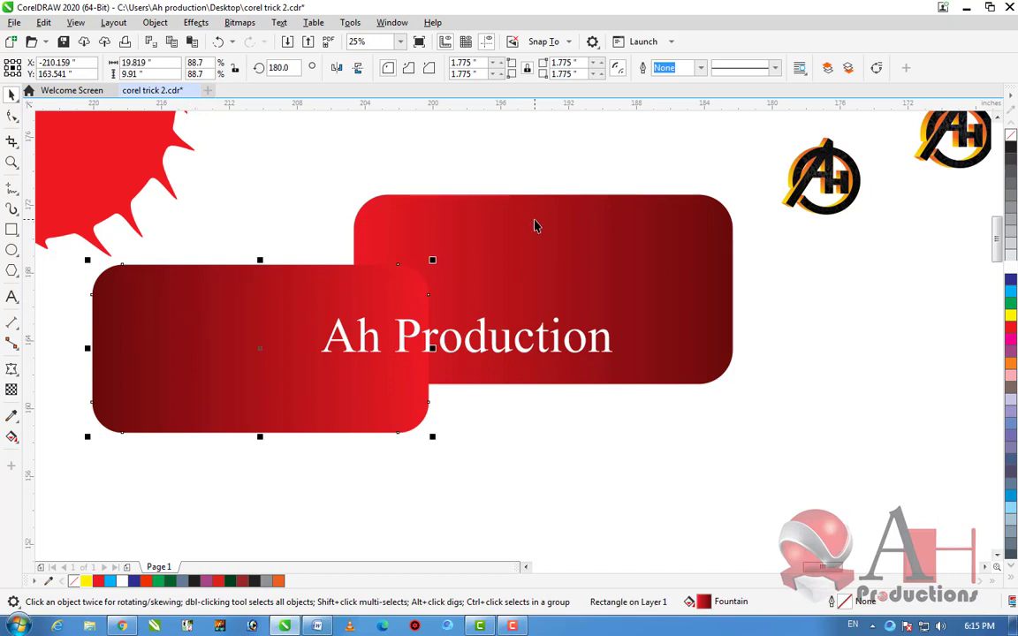
click(534, 444)
click(269, 361)
click(452, 262)
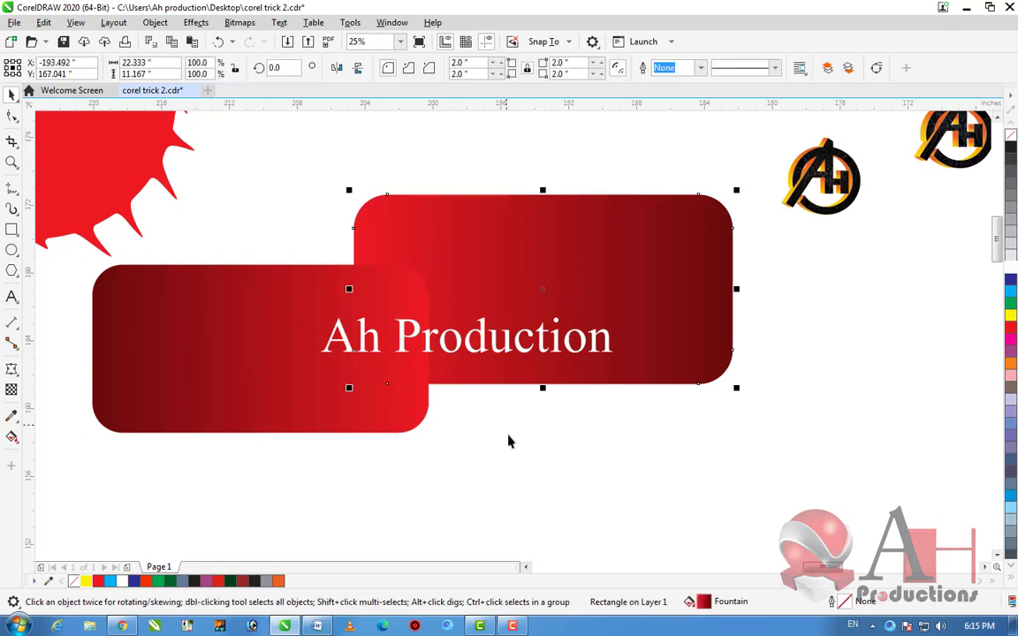
click(508, 433)
Bring the smaller rounded rectangle to the front of the stack and move it back behind the text
click(364, 308)
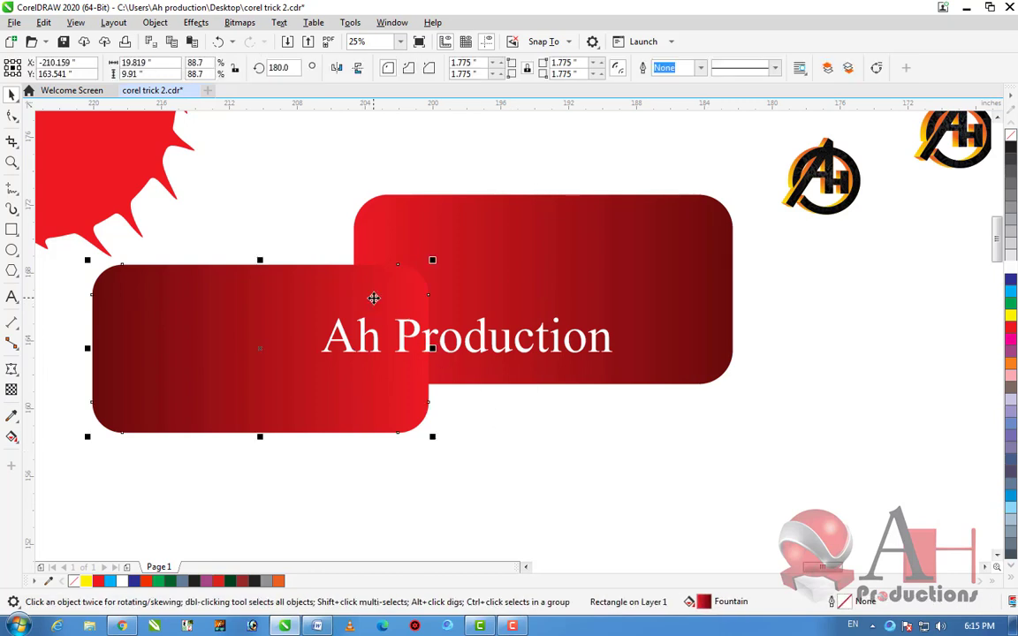
key(shift+Page_Up)
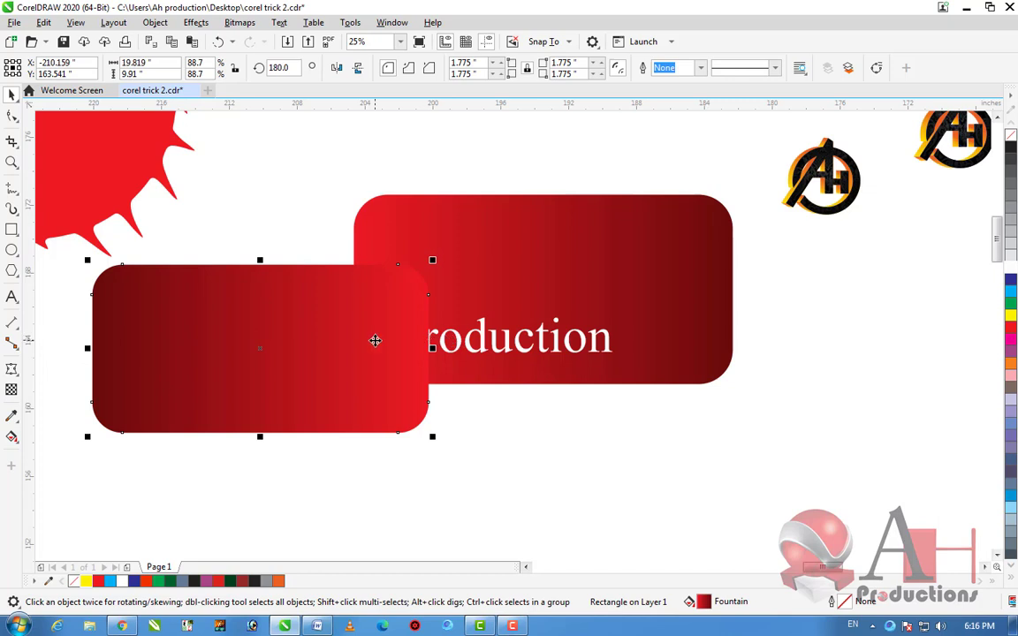
key(ctrl+Page_Down)
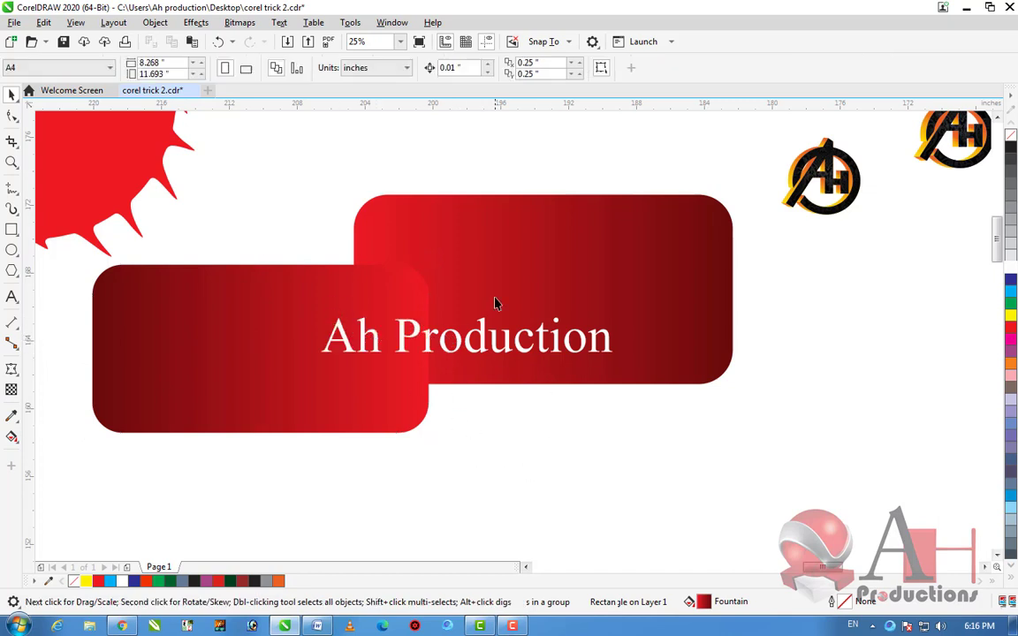
Move the larger rounded rectangle forward over the smaller one and the text, and return it behind them
click(490, 229)
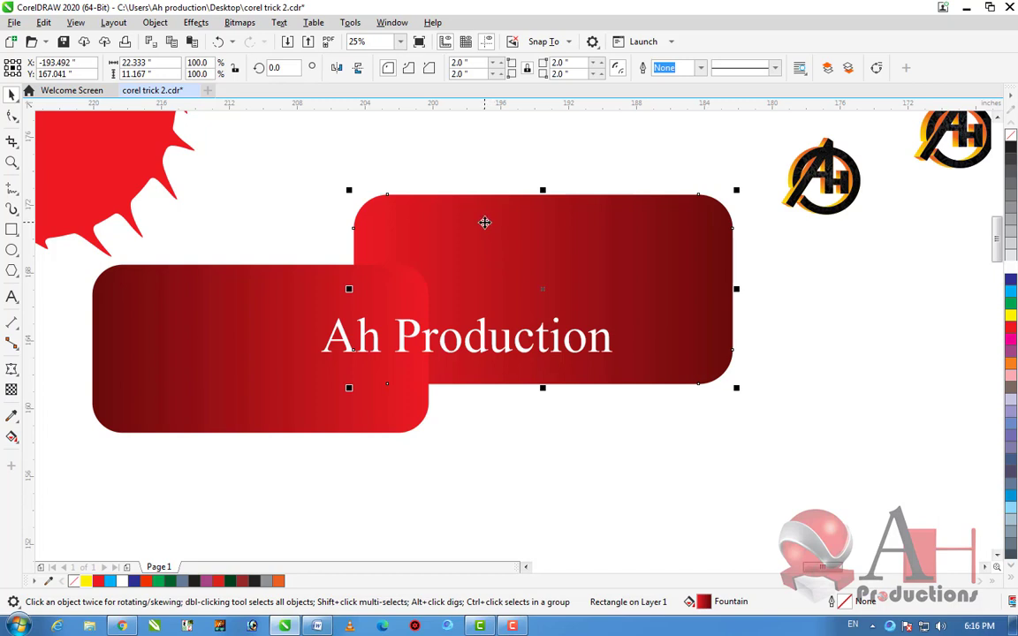
key(ctrl+Page_Up)
key(ctrl+Page_Up)
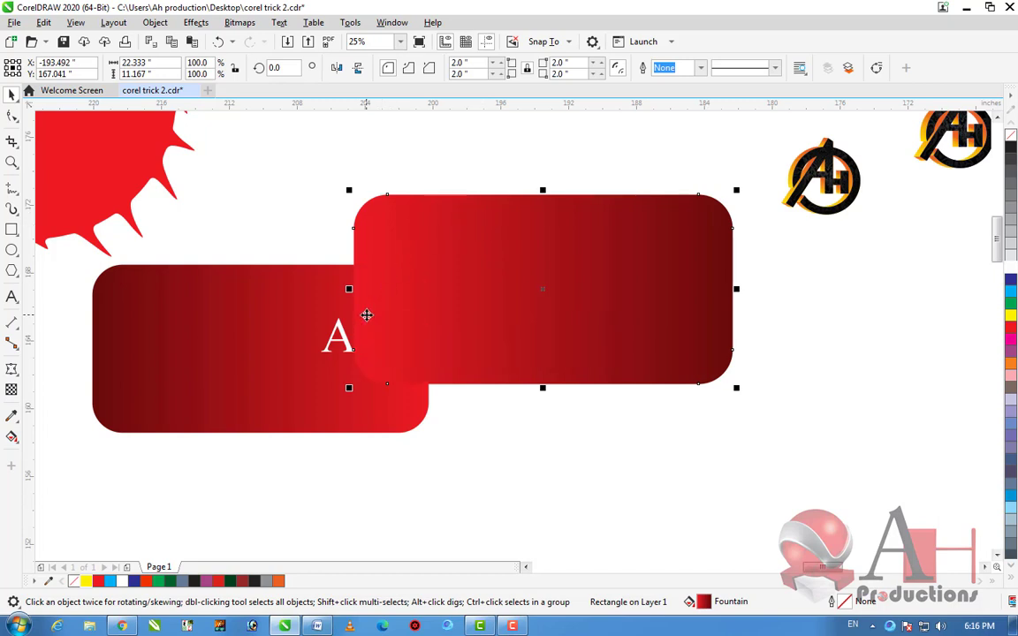
key(ctrl+Page_Down)
click(489, 389)
scroll(530, 340, down, 2)
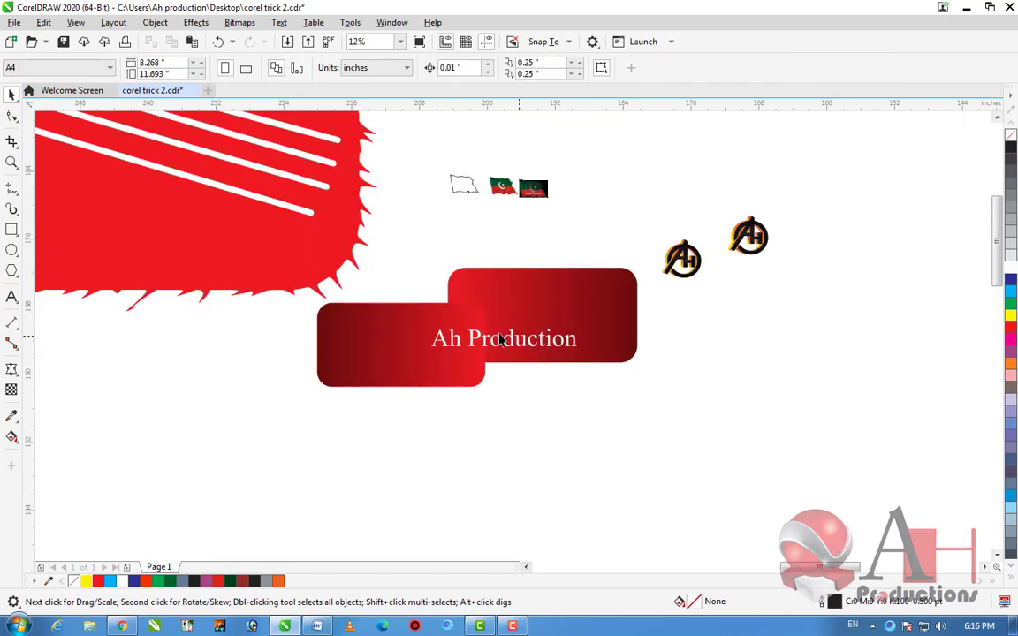
scroll(469, 337, up, 2)
Raise the larger rounded rectangle above the text once more and undo the order change
click(557, 277)
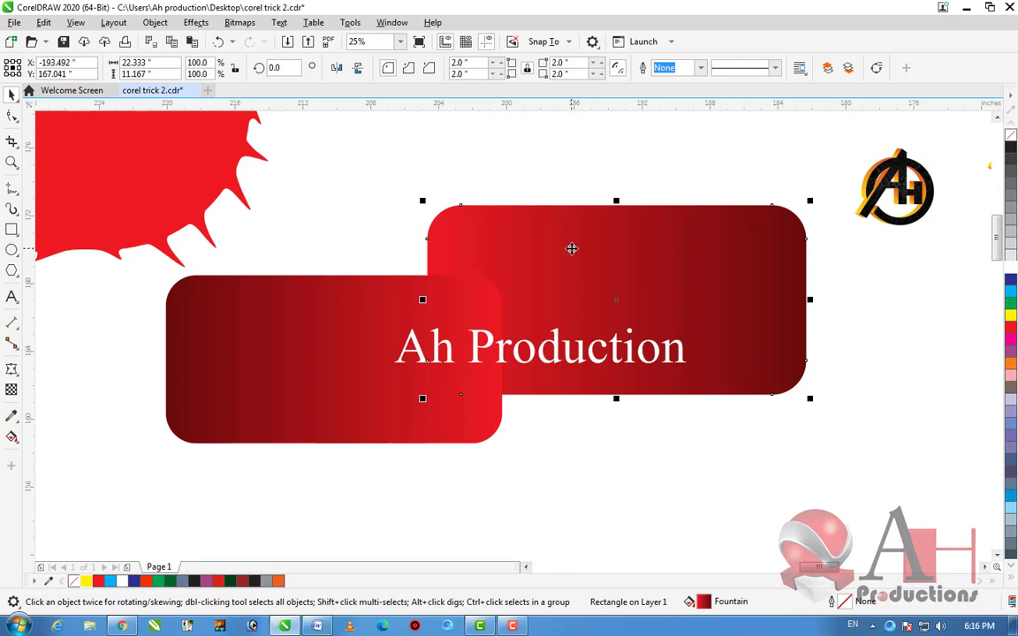
key(ctrl+Page_Up)
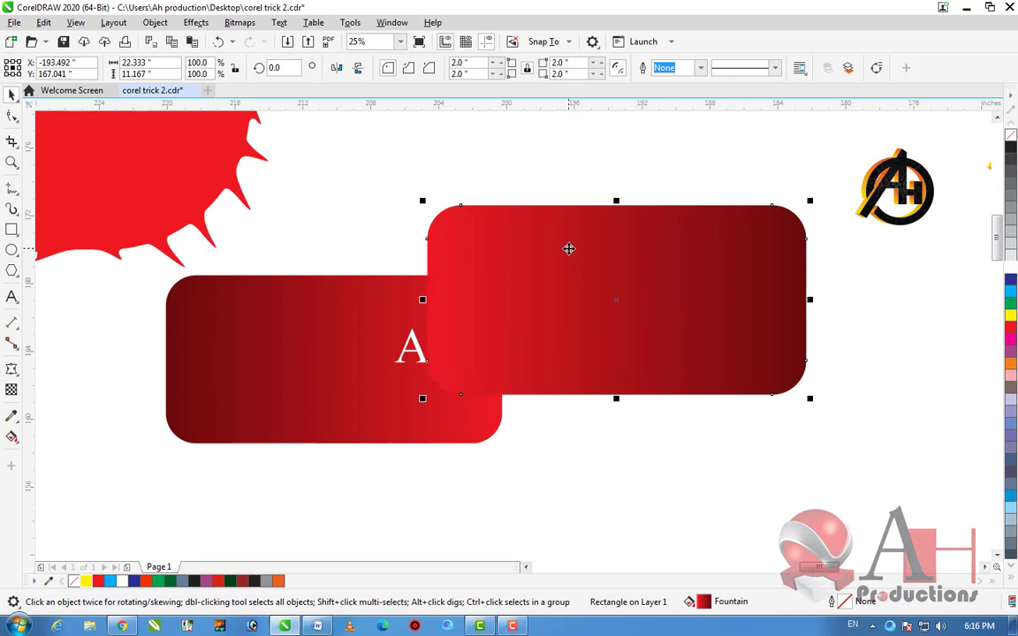
key(ctrl+z)
click(669, 466)
Centre both rounded rectangles and the text on each other horizontally and vertically, and move the assembled label clear of the spiky red shape
scroll(579, 385, down, 2)
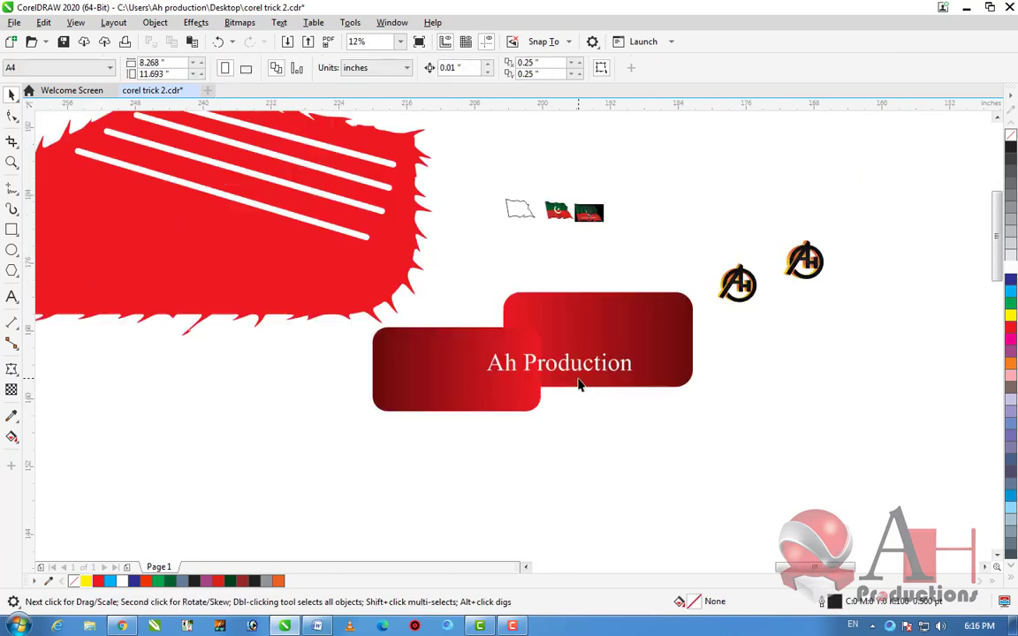
click(607, 335)
shift+click(501, 365)
shift+click(477, 370)
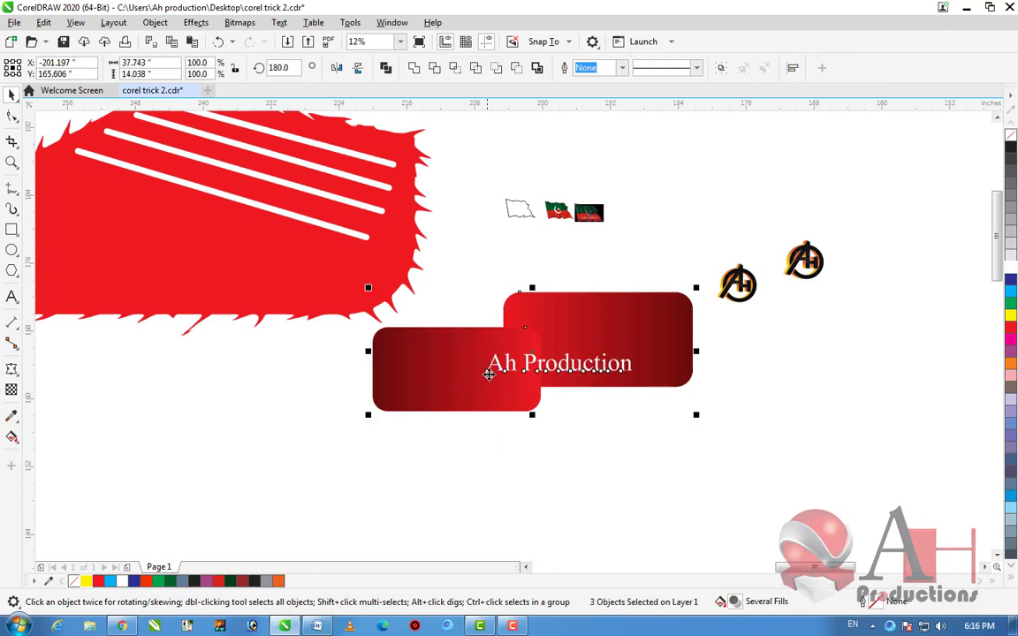
key(c)
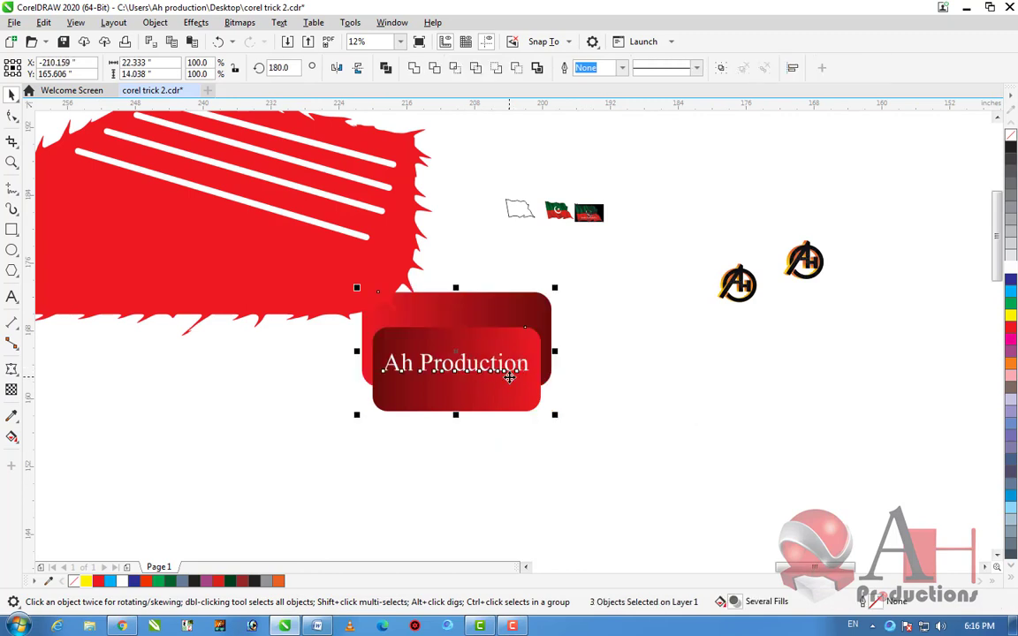
key(e)
drag(494, 380, 636, 342)
scroll(636, 343, up, 2)
click(684, 432)
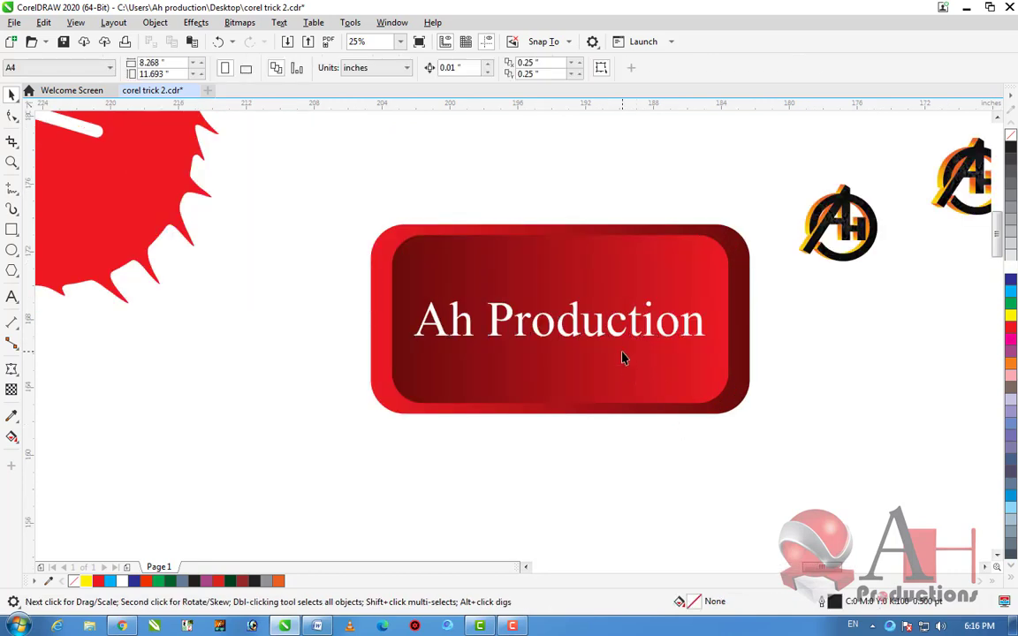
Examine the reassembled "Ah Production" label up close and alongside the other artwork
scroll(625, 357, down, 4)
scroll(630, 347, up, 2)
scroll(586, 368, up, 2)
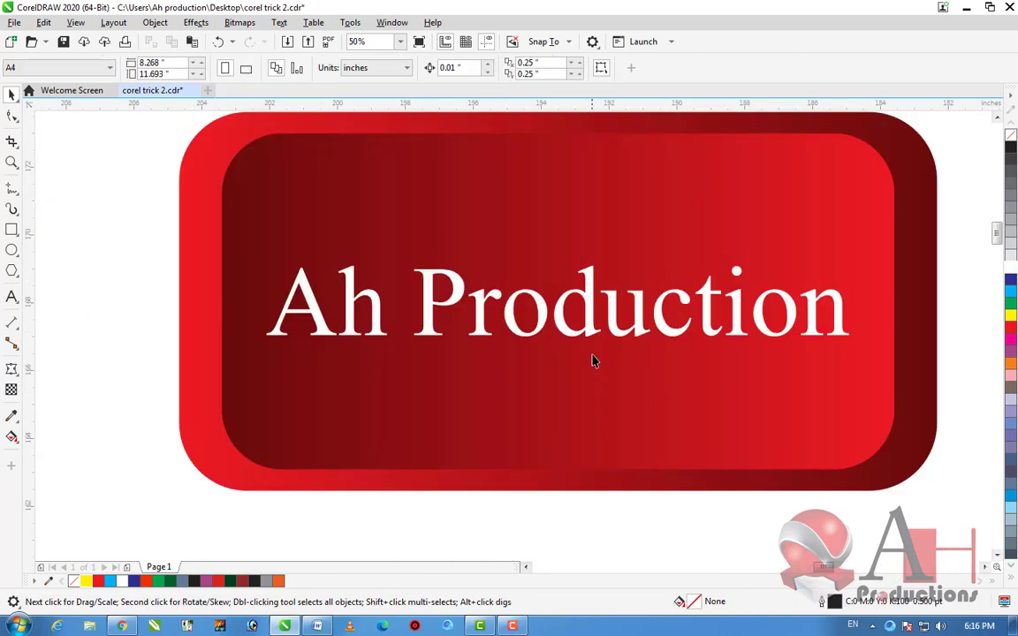
scroll(593, 359, down, 2)
scroll(618, 374, down, 1)
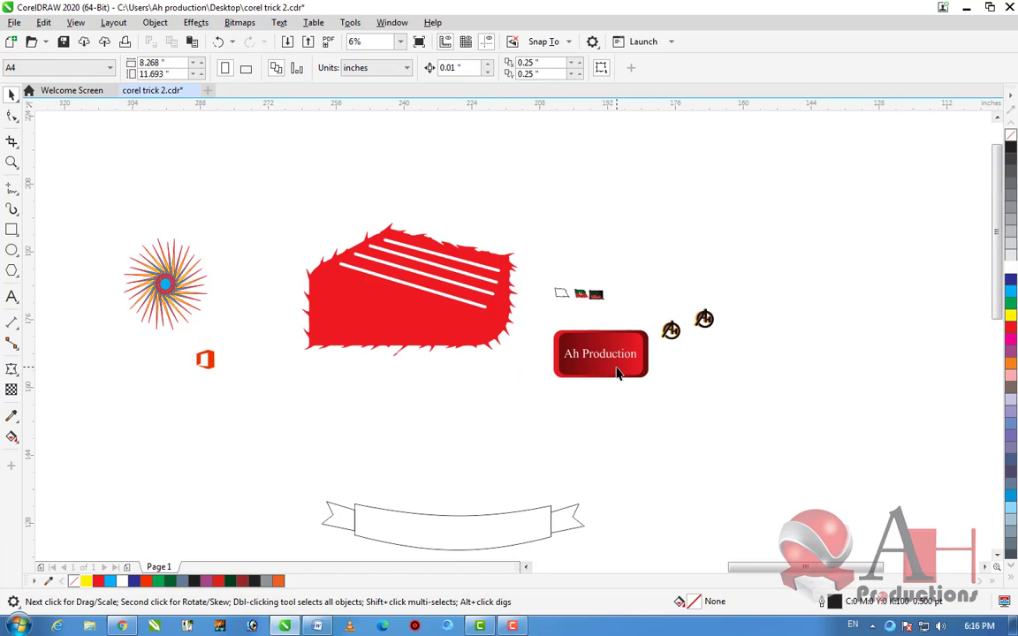
scroll(614, 372, down, 1)
scroll(594, 371, up, 1)
scroll(592, 373, up, 1)
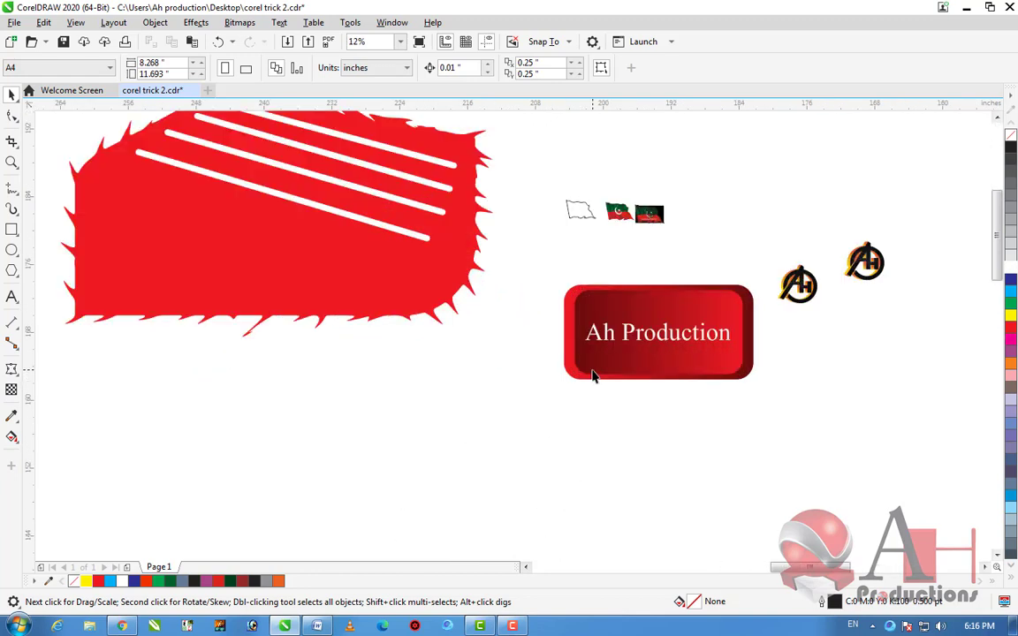
Try a push-and-pull distortion of amplitude -200 on the inner rounded rectangle and undo it
click(17, 376)
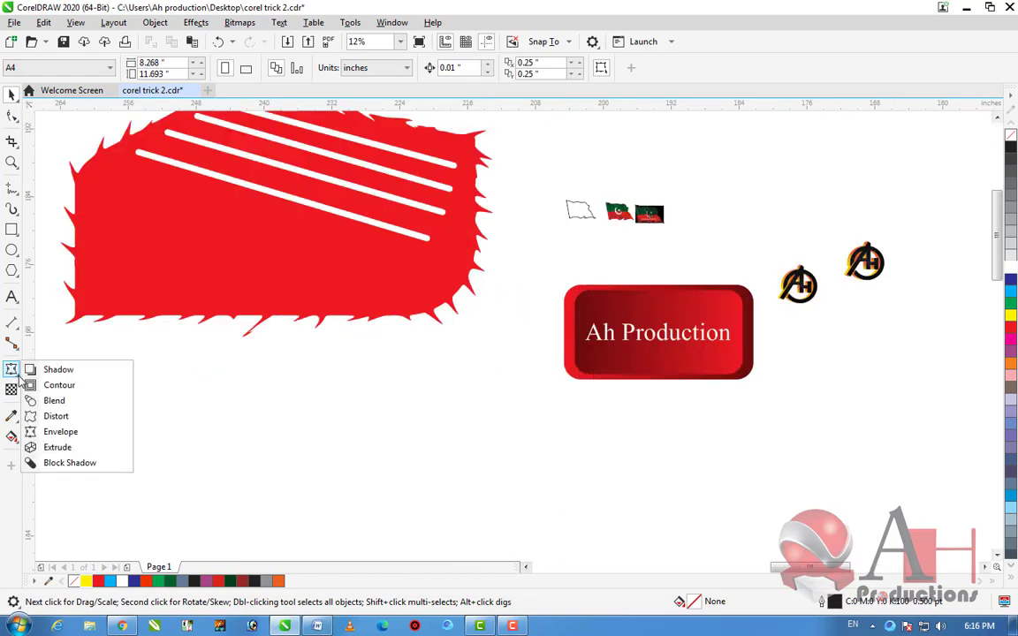
click(77, 416)
scroll(610, 310, up, 2)
click(731, 303)
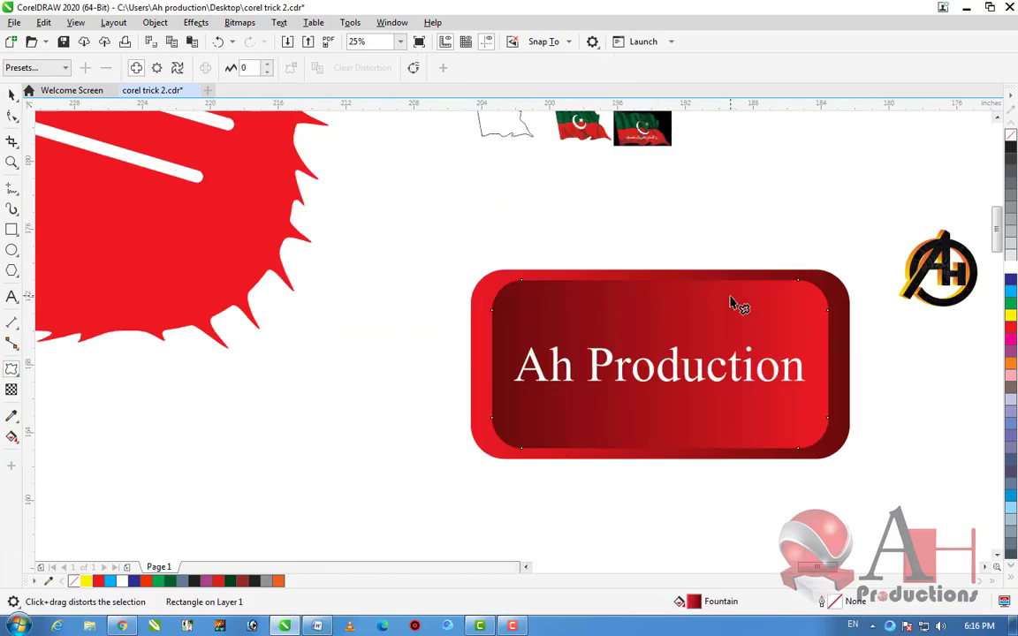
drag(791, 303, 740, 423)
scroll(648, 301, down, 4)
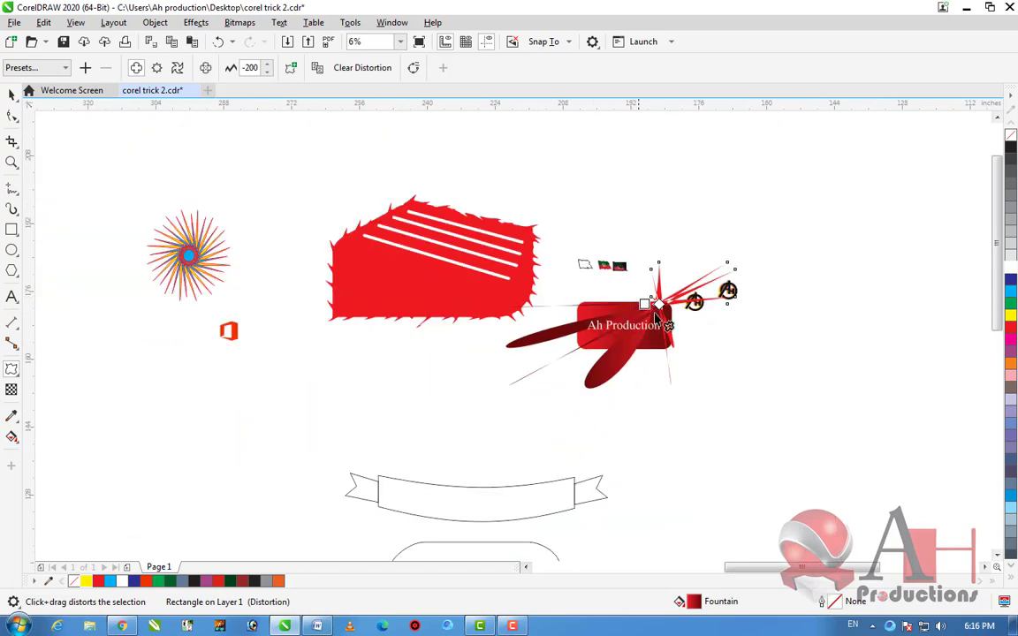
key(ctrl+z)
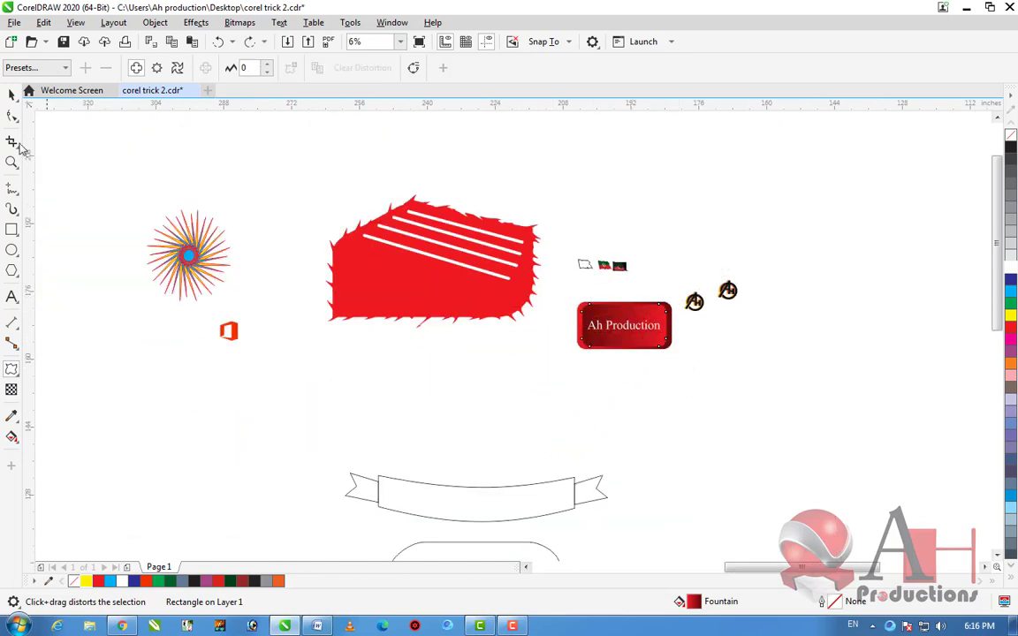
Place a copy of the outer gradient rounded rectangle in the empty area to the lower right of the label
click(11, 93)
drag(606, 302, 799, 360)
scroll(912, 404, up, 2)
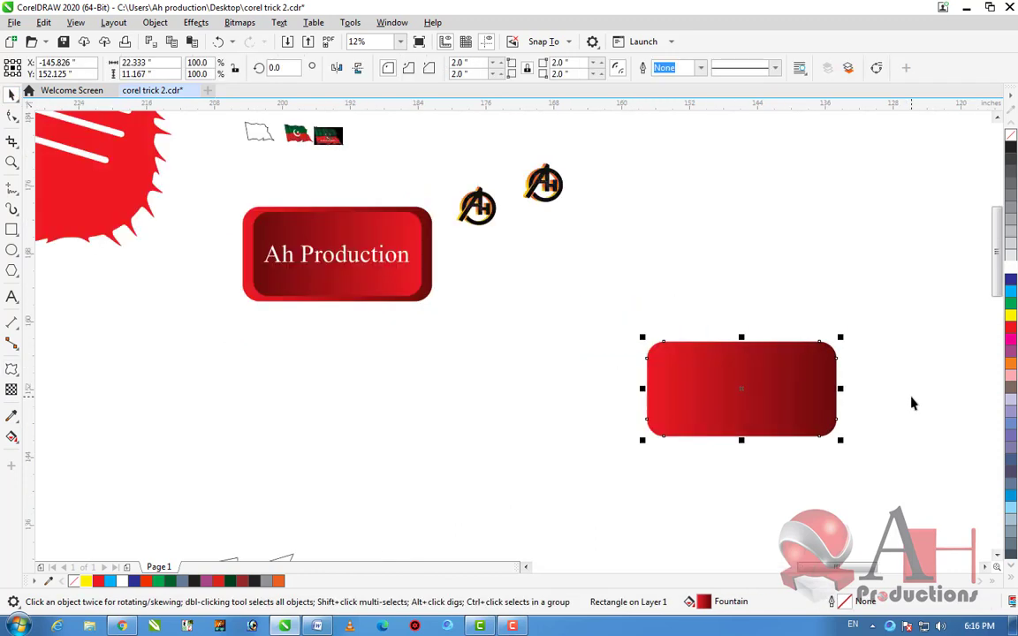
scroll(913, 404, up, 1)
Distort the copied rounded rectangle repeatedly with push-and-pull at amplitude 200, pulling its corners into long spikes
click(14, 371)
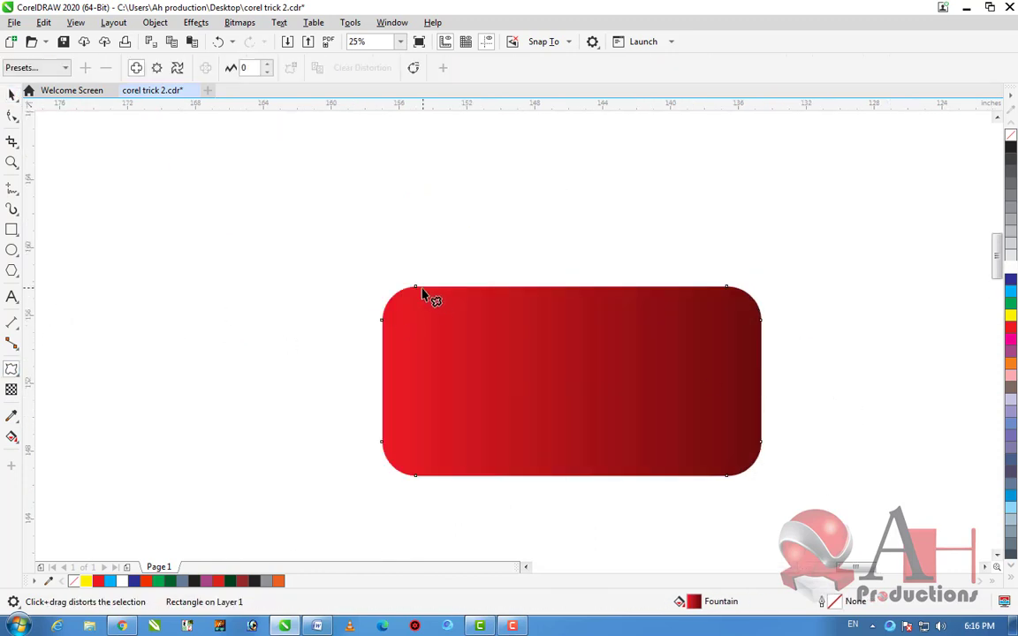
drag(416, 294, 473, 278)
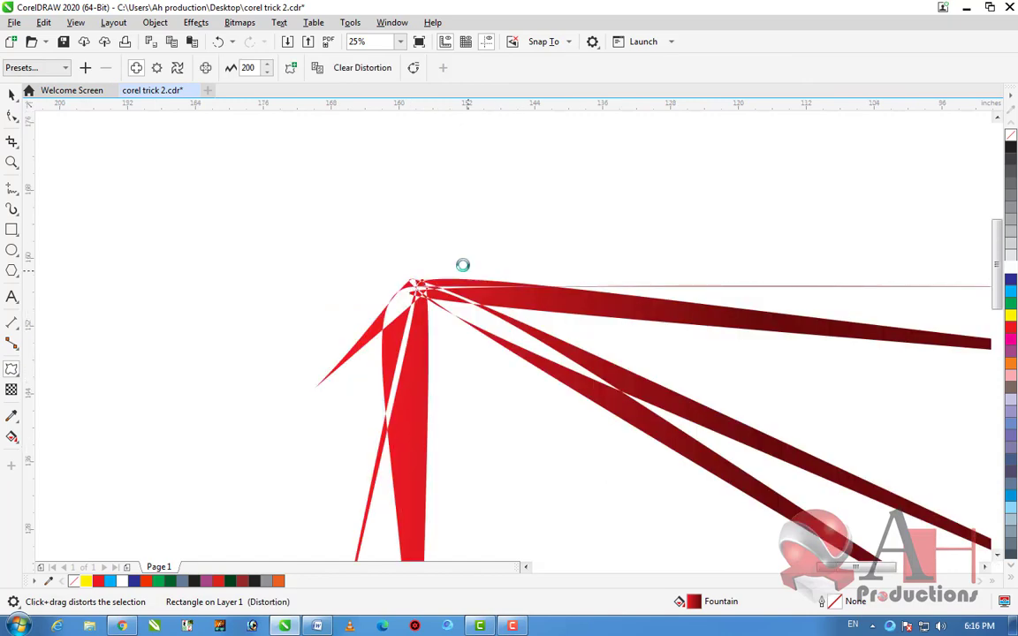
scroll(493, 307, down, 2)
scroll(493, 307, up, 1)
drag(405, 234, 511, 190)
drag(449, 278, 557, 255)
scroll(555, 265, down, 2)
Move the spiked distorted shape to the right, away from the other artwork
key(space)
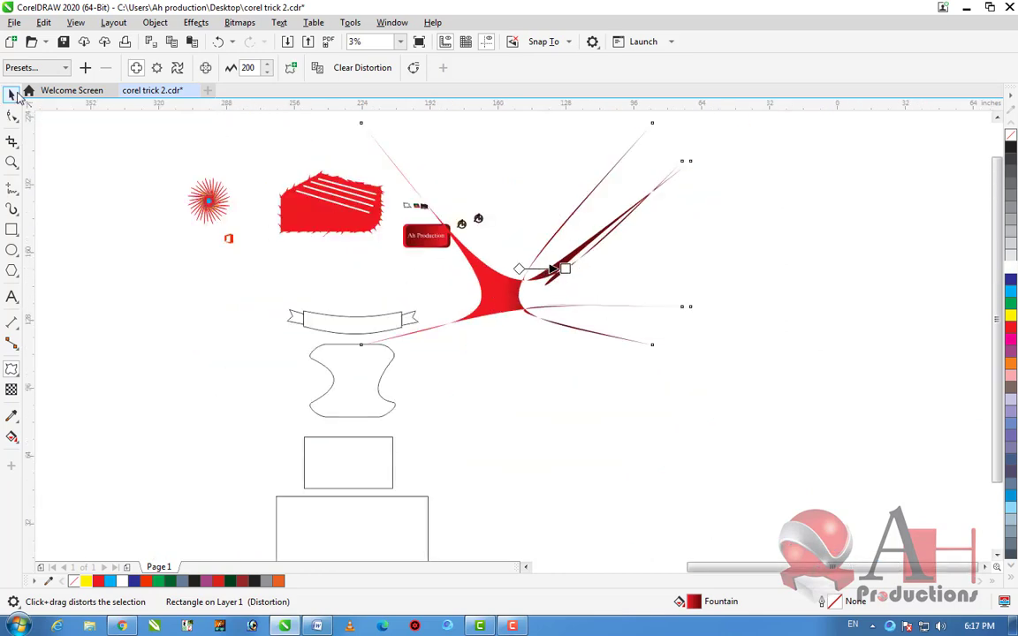
drag(439, 256, 596, 300)
scroll(608, 234, down, 1)
scroll(609, 234, up, 1)
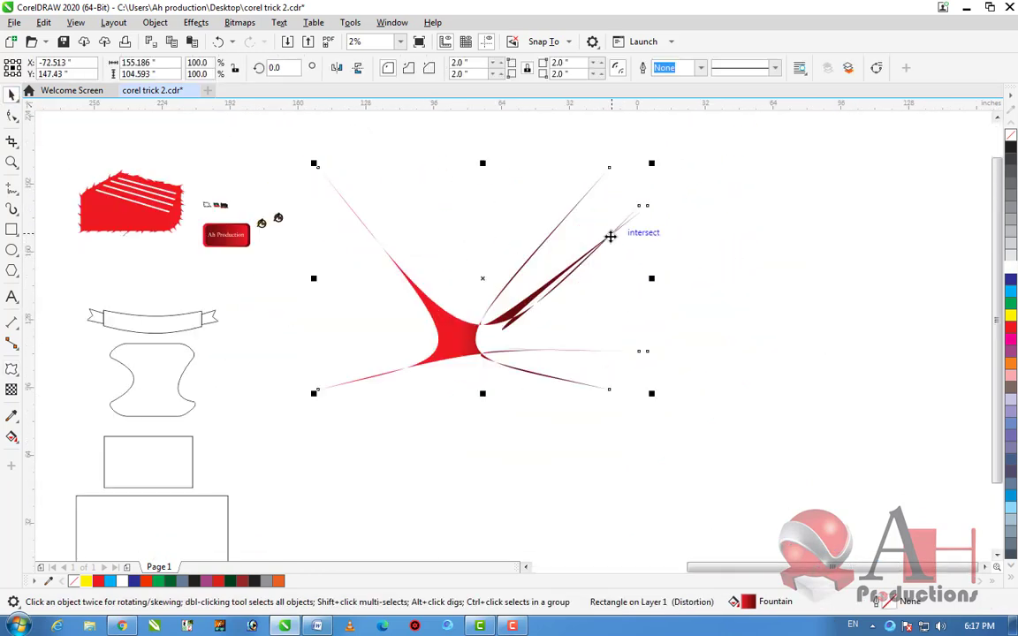
Distort the spiked shape further with push-and-pull, ending at amplitude -200
click(11, 368)
drag(476, 314, 693, 350)
drag(688, 302, 677, 402)
scroll(590, 316, down, 2)
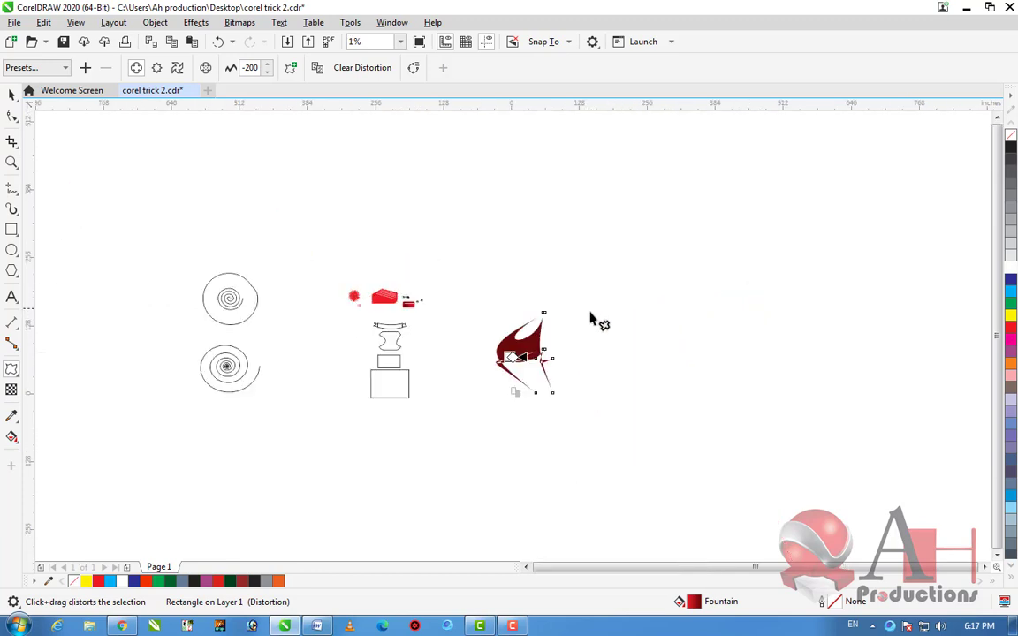
Distort the spiked shape once more with push-and-pull at amplitude 200, stretching it into long thin blades
scroll(545, 357, up, 1)
scroll(555, 398, up, 1)
mouse_move(497, 366)
mouse_down()
mouse_move(554, 305)
mouse_move(557, 371)
mouse_up()
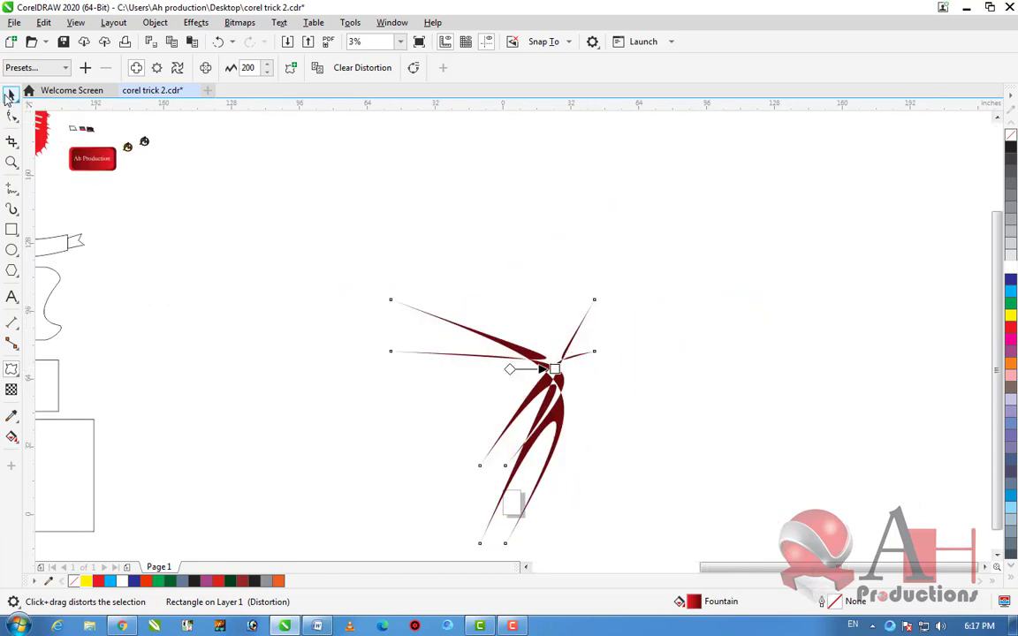
Move the distorted shape to the empty area beside the Ah Production label
click(12, 94)
click(250, 215)
click(563, 380)
scroll(582, 251, down, 2)
scroll(530, 306, up, 2)
scroll(473, 302, down, 3)
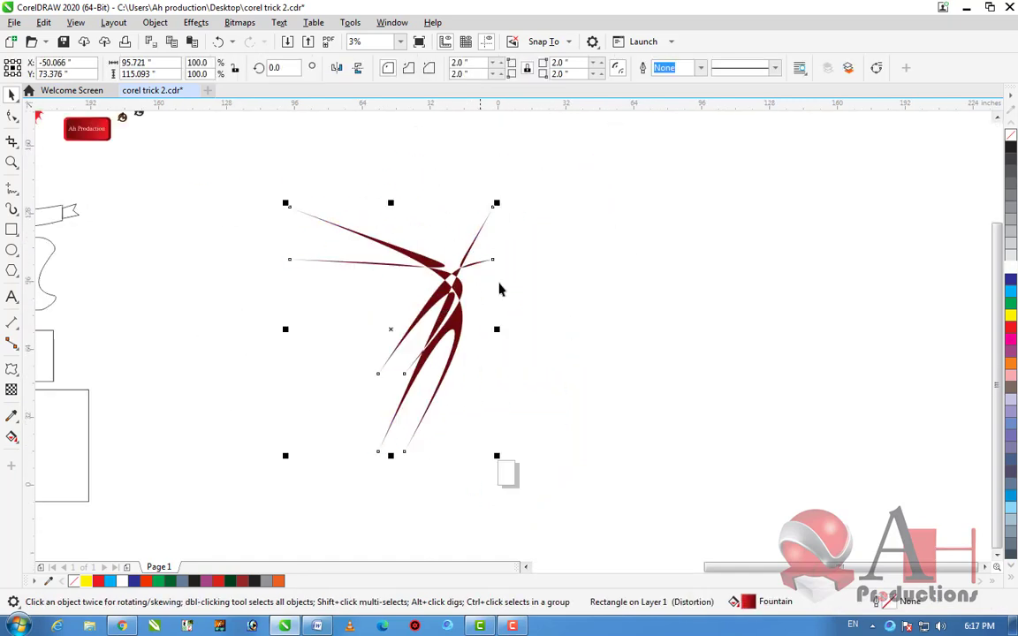
scroll(564, 331, up, 3)
drag(675, 338, 454, 278)
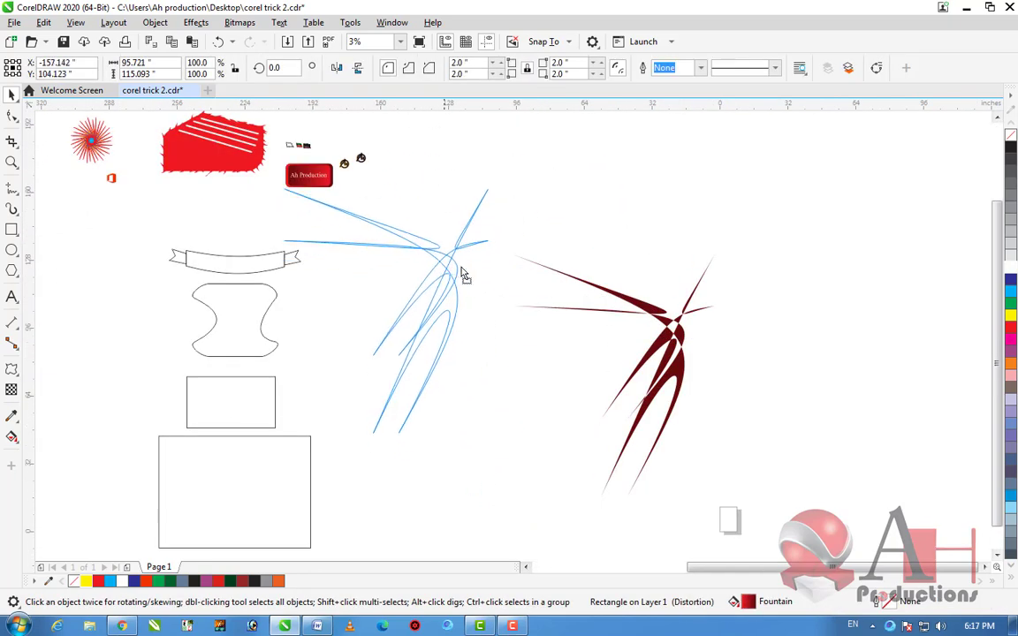
scroll(565, 273, down, 3)
scroll(446, 306, up, 3)
Scale the distorted shape down to 50%, about 48 by 57.5 inches
drag(619, 232, 597, 204)
click(509, 235)
scroll(509, 235, down, 3)
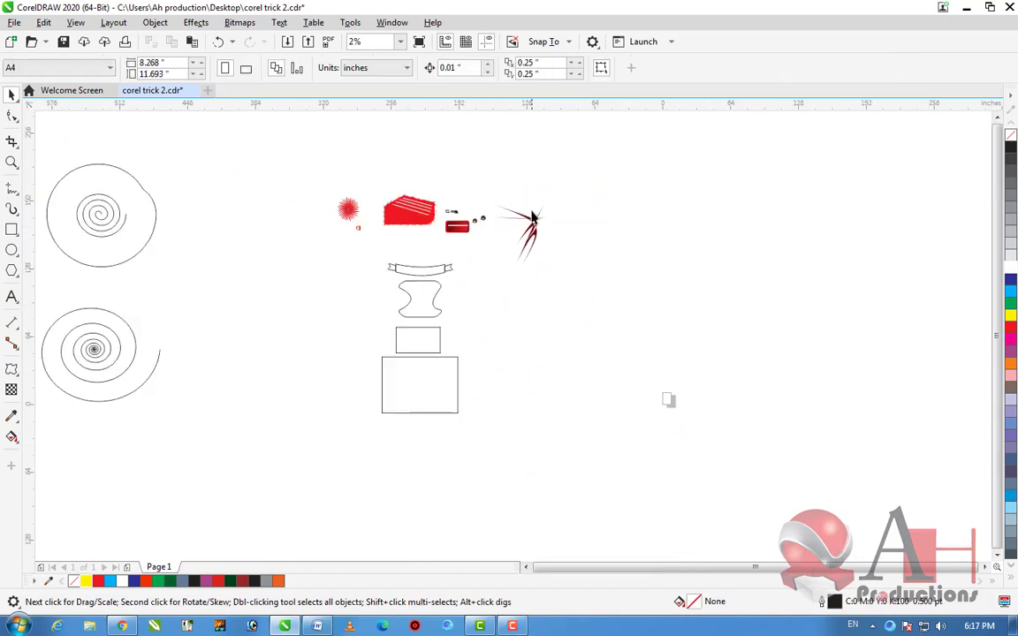
scroll(533, 216, up, 3)
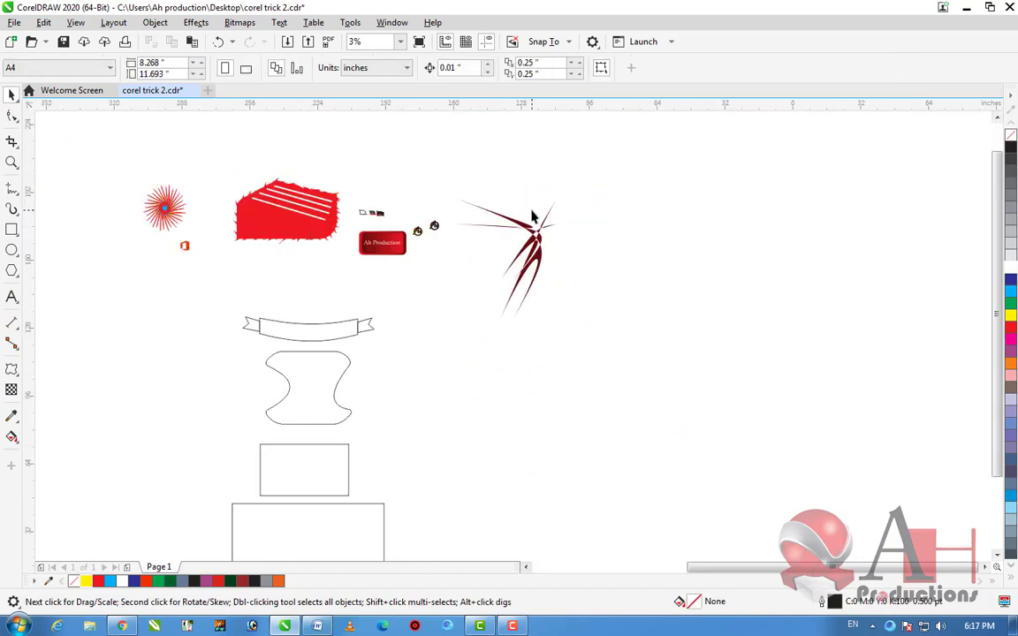
click(16, 377)
click(54, 401)
drag(506, 259, 760, 284)
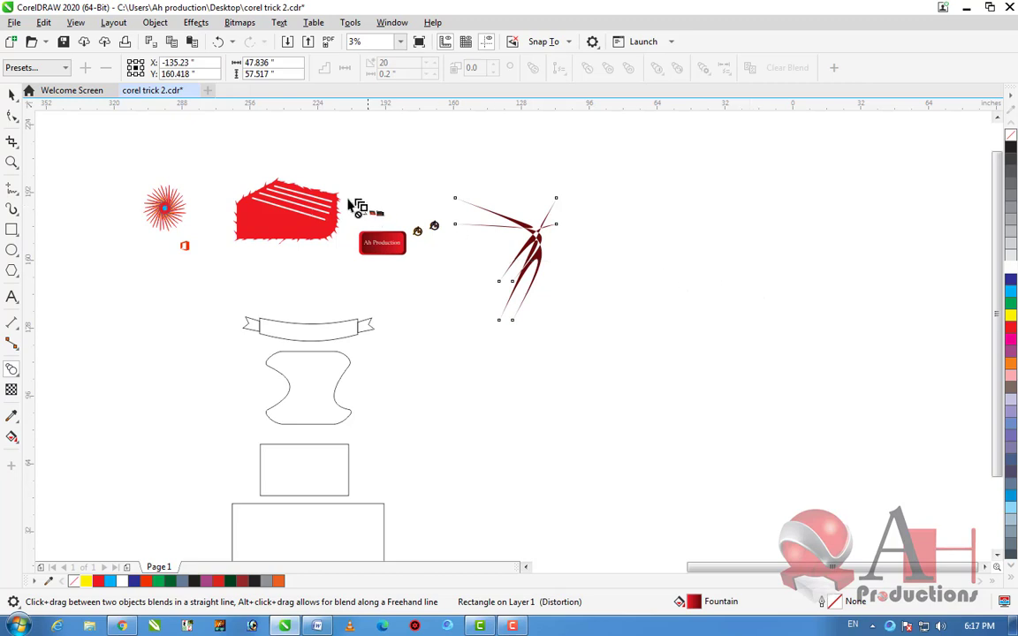
Place a copy of the distorted shape about 122 inches to its right at the same height
click(12, 95)
scroll(619, 212, up, 1)
drag(426, 311, 945, 311)
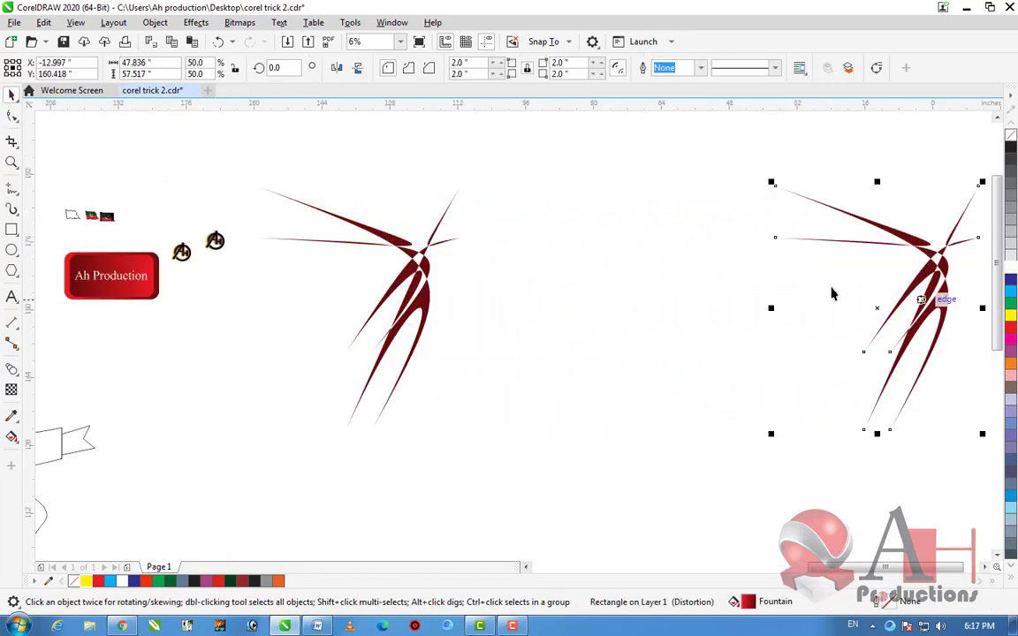
scroll(892, 305, down, 1)
click(438, 265)
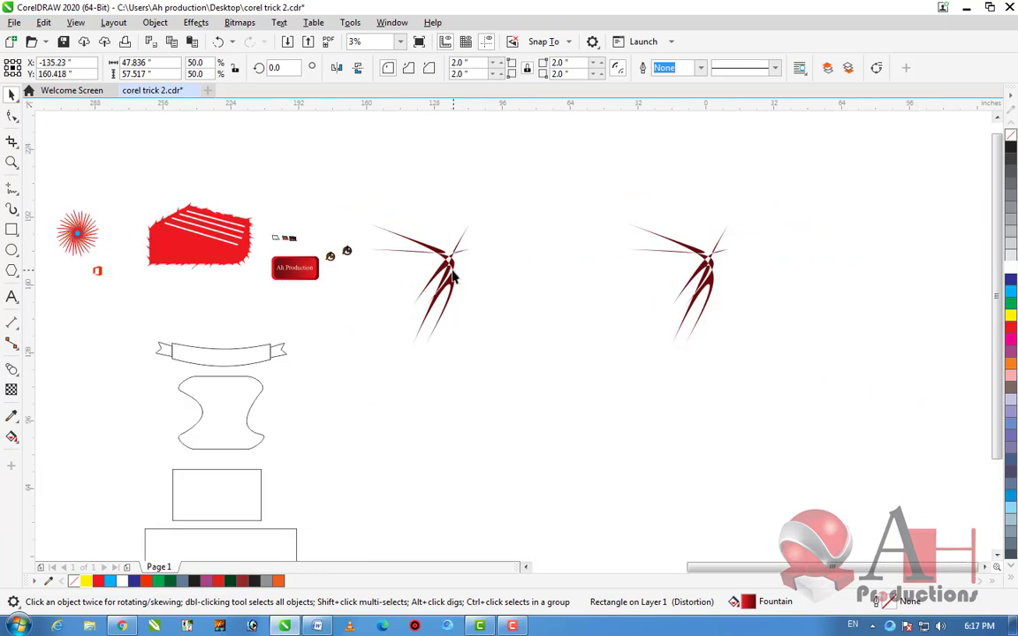
Blend the original distorted shape into its copy with 20 steps
click(13, 370)
drag(475, 279, 711, 278)
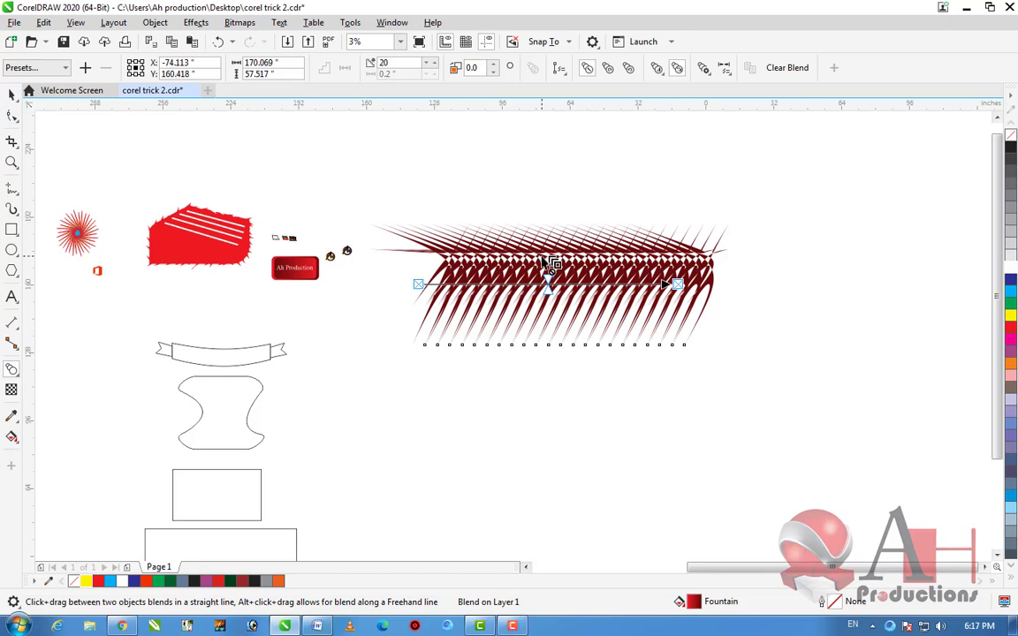
scroll(541, 256, up, 1)
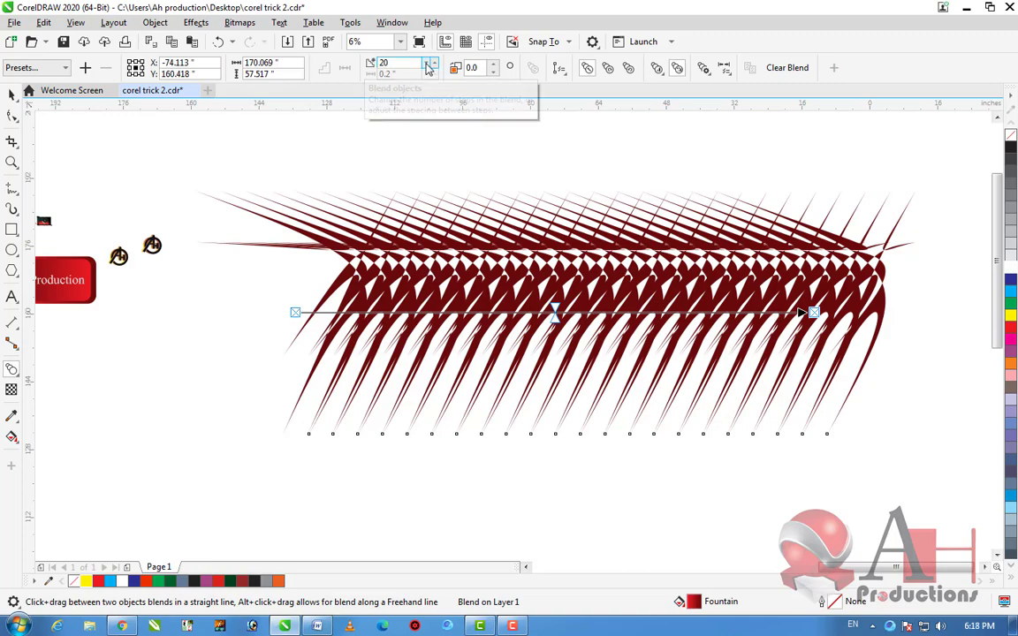
Reduce the number of blend steps between the two distorted shapes to 2
click(430, 71)
click(431, 71)
click(431, 71)
click(430, 70)
click(430, 71)
click(431, 70)
click(430, 71)
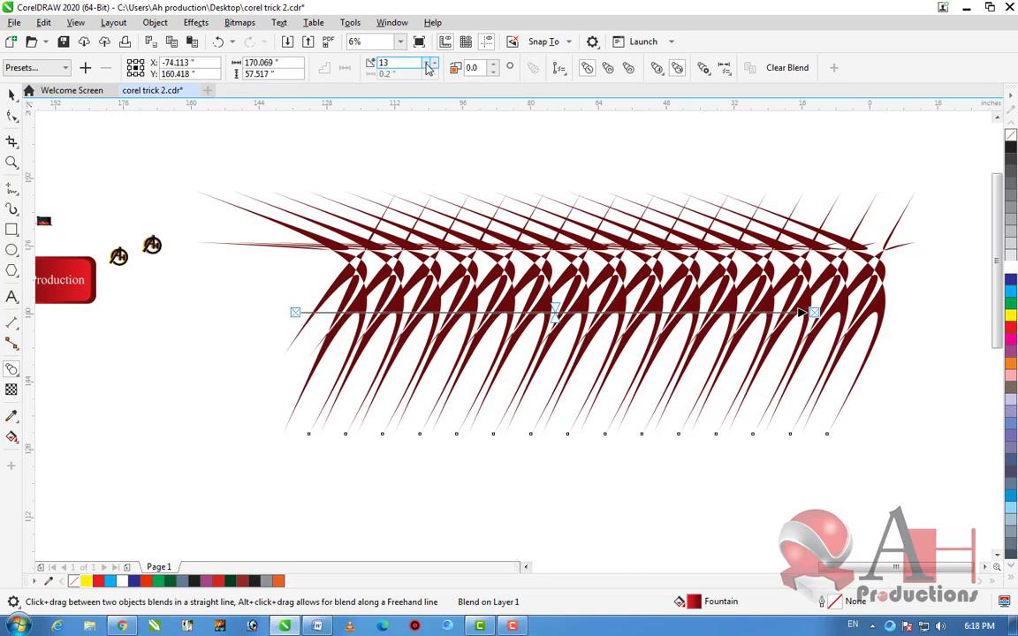
click(430, 71)
click(430, 70)
click(431, 71)
click(430, 71)
click(430, 70)
click(430, 71)
click(430, 71)
click(431, 70)
click(430, 71)
click(431, 71)
click(430, 71)
scroll(504, 163, down, 1)
scroll(585, 375, up, 1)
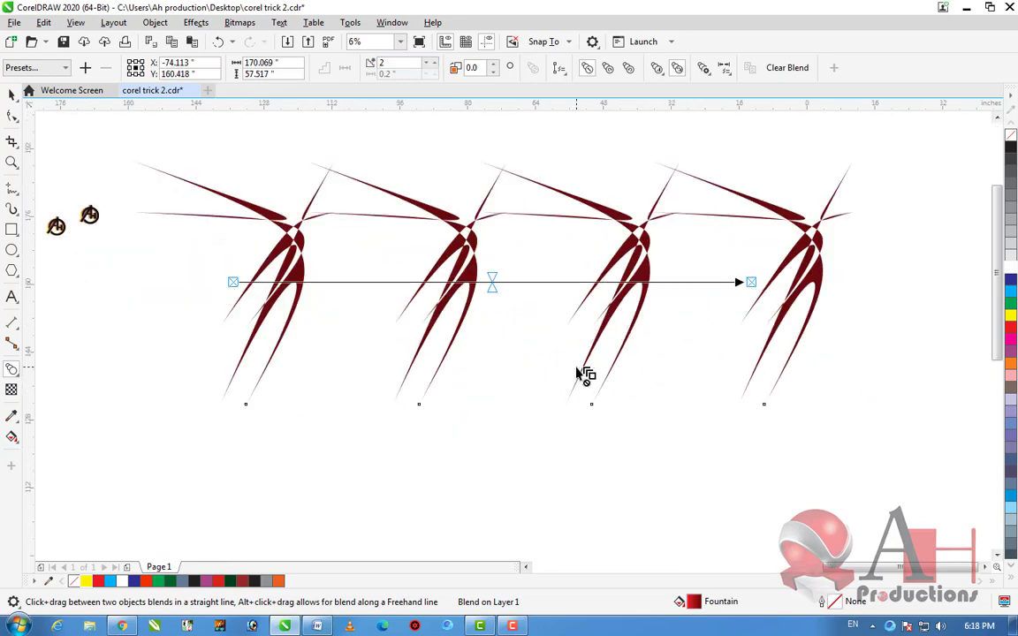
Move the blended row of distorted shapes up and slightly to the right
click(12, 94)
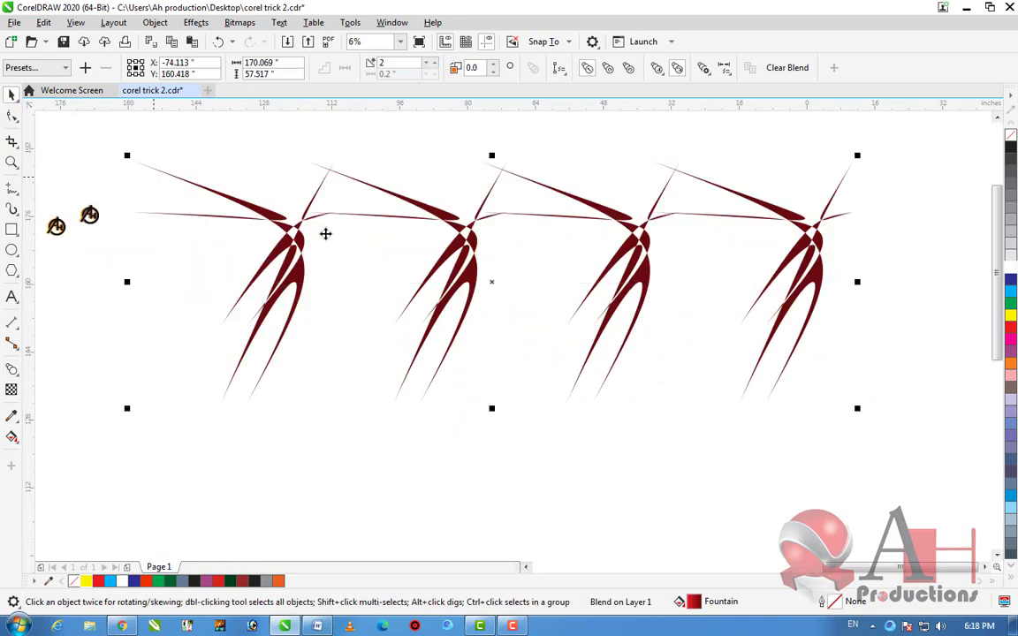
scroll(517, 279, down, 2)
drag(523, 284, 530, 233)
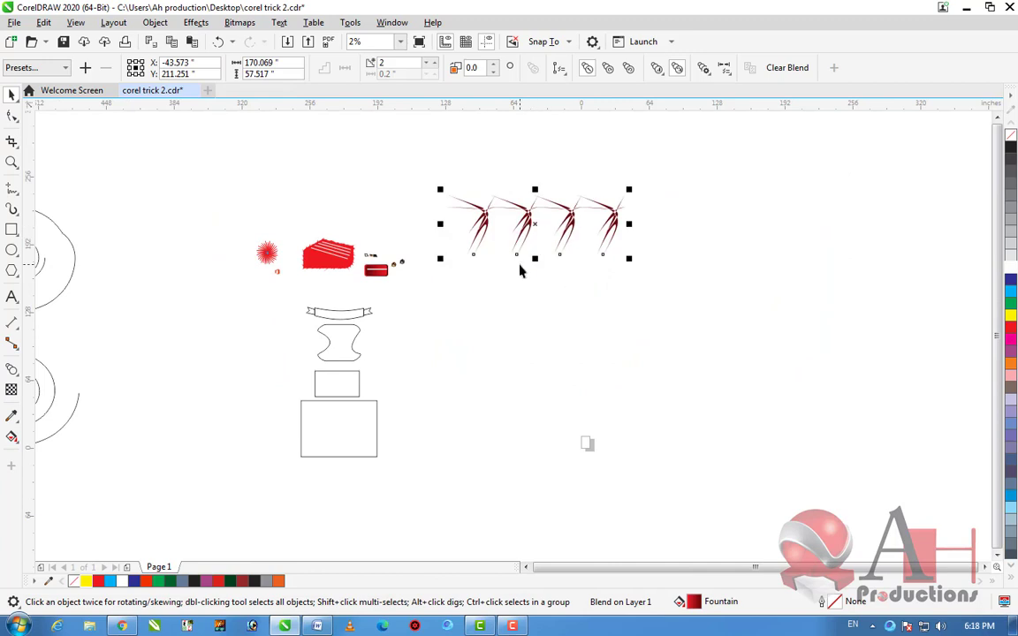
Undo the move and the blend, and remove the copied distorted shape
key(ctrl+z)
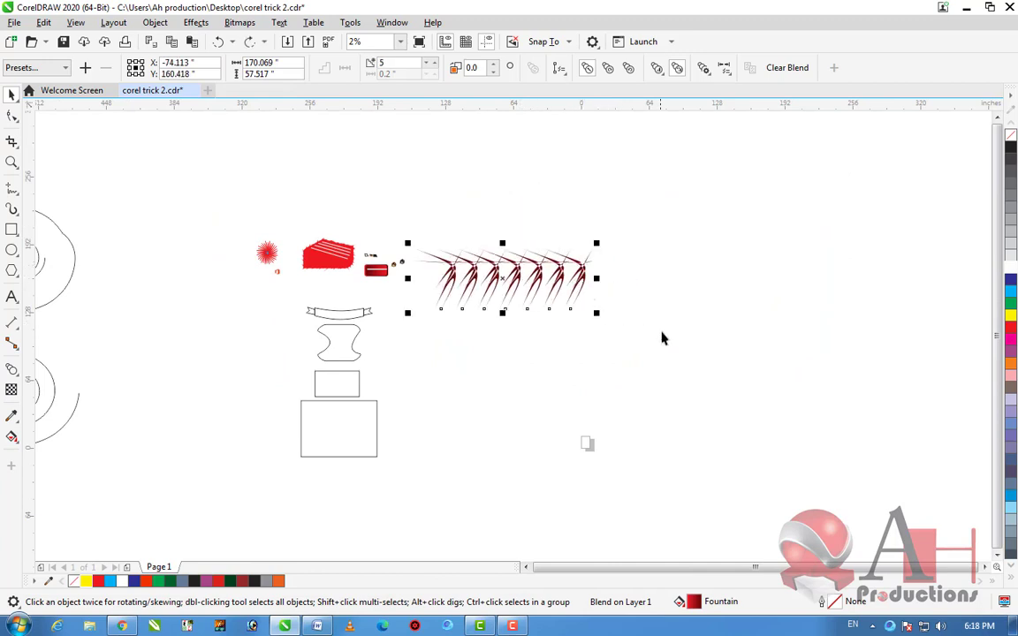
click(663, 334)
drag(445, 204, 448, 204)
key(Delete)
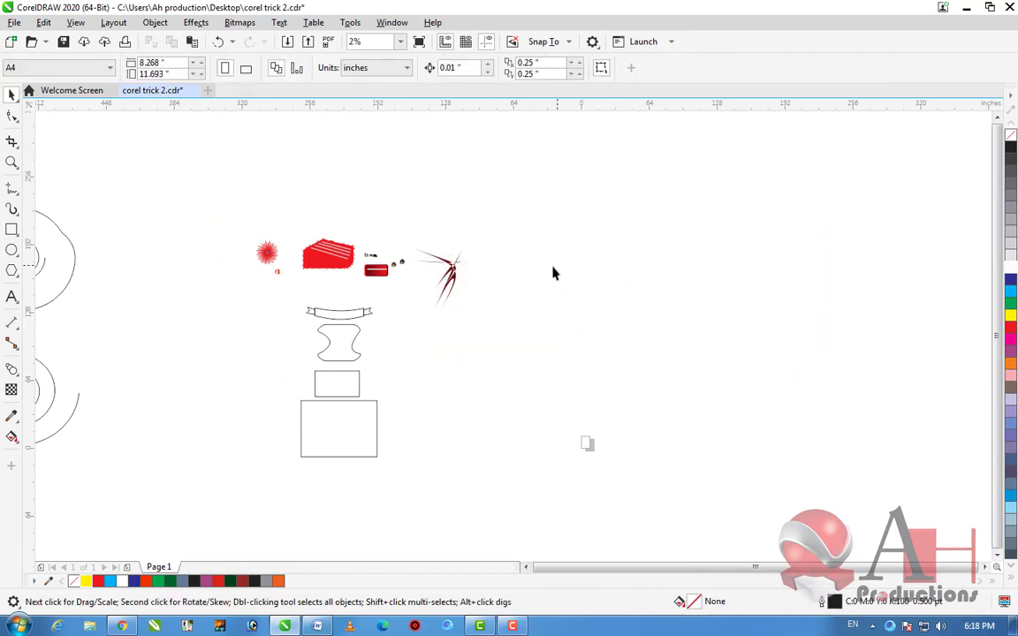
Move the remaining distorted shape higher, above the label's row, to clear space beneath it
drag(461, 283, 471, 225)
scroll(473, 221, up, 2)
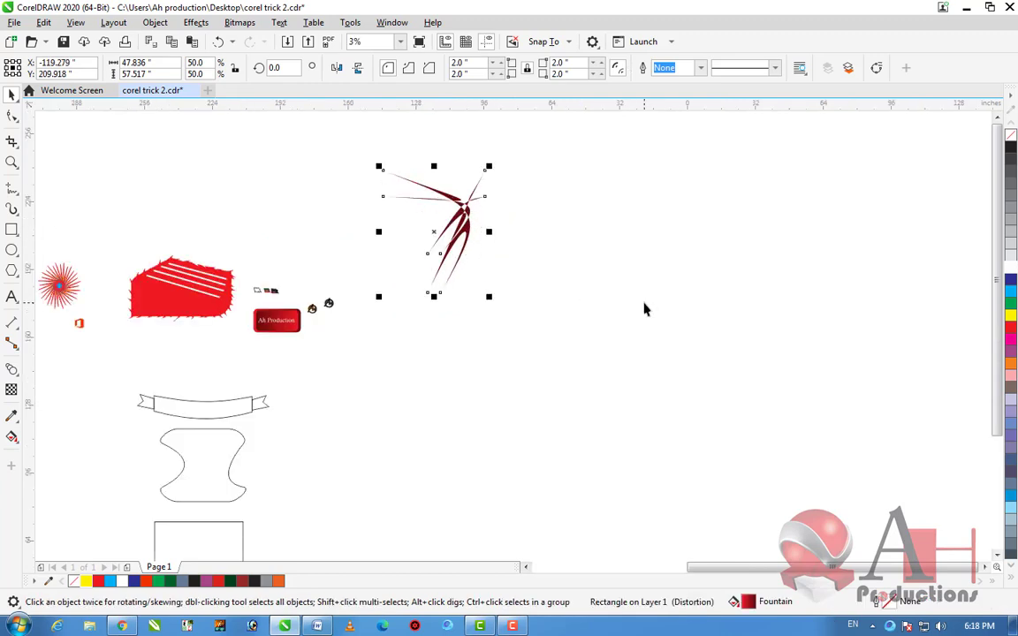
click(645, 306)
scroll(422, 244, down, 2)
scroll(446, 260, up, 1)
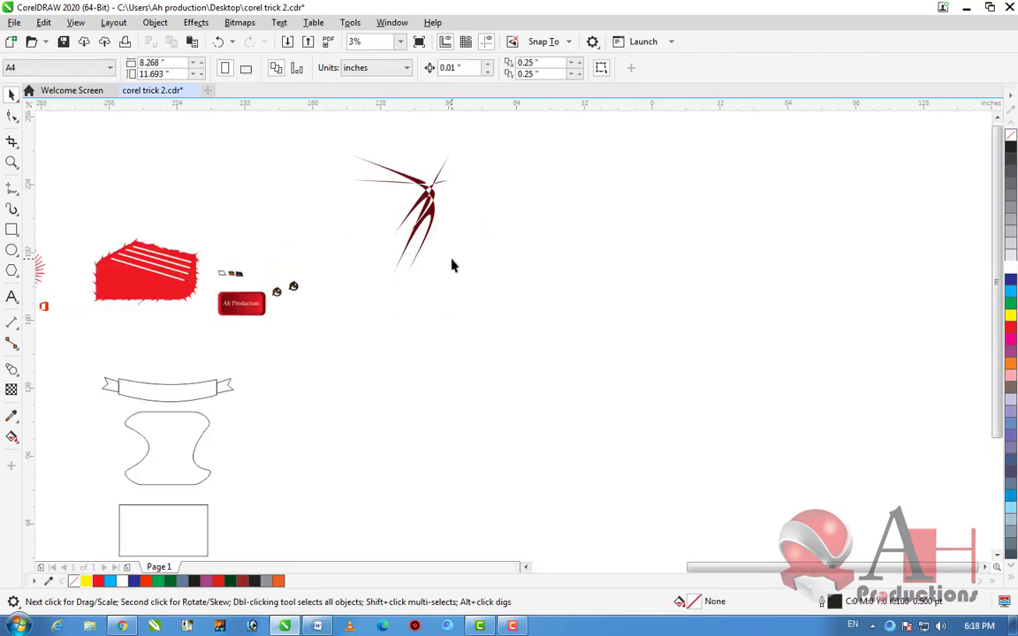
Draw a wide rectangle about 191 by 57 inches below the distorted shape
click(12, 229)
drag(367, 324, 775, 447)
scroll(677, 448, up, 2)
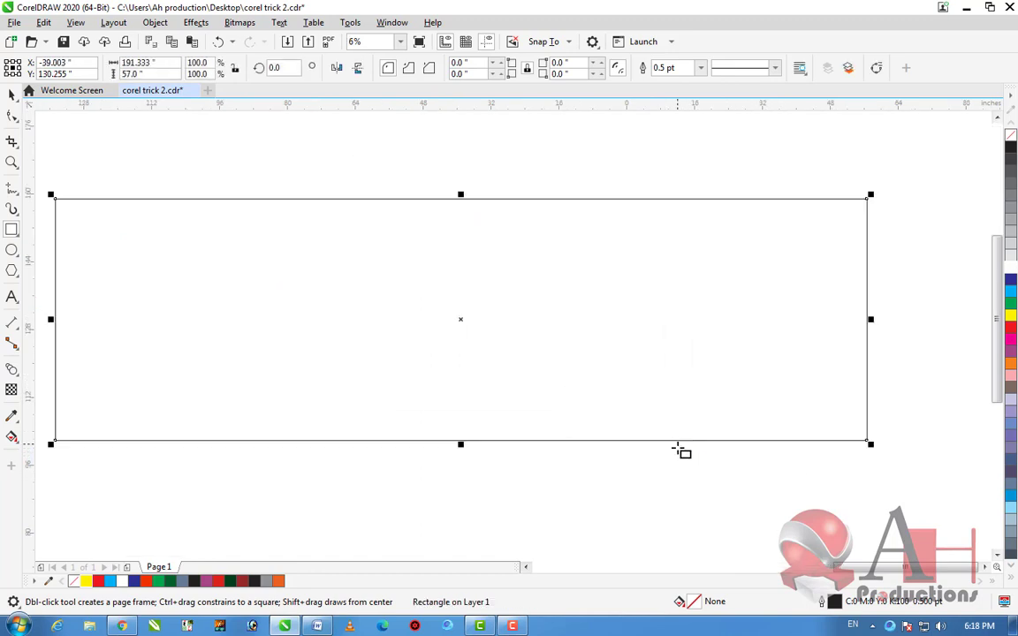
Create a centred inner copy of the wide rectangle with the same width and a height of about 36 inches
click(8, 97)
drag(459, 193, 462, 240)
scroll(611, 282, down, 2)
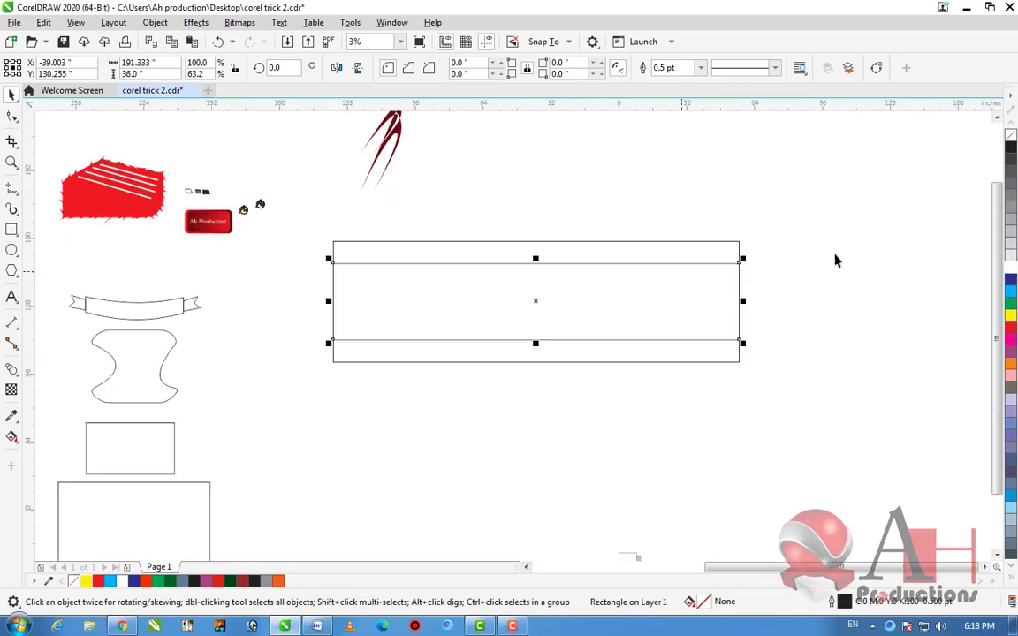
Fill the inner rectangle white and the outer rectangle black to form a film-strip band
click(796, 267)
click(724, 241)
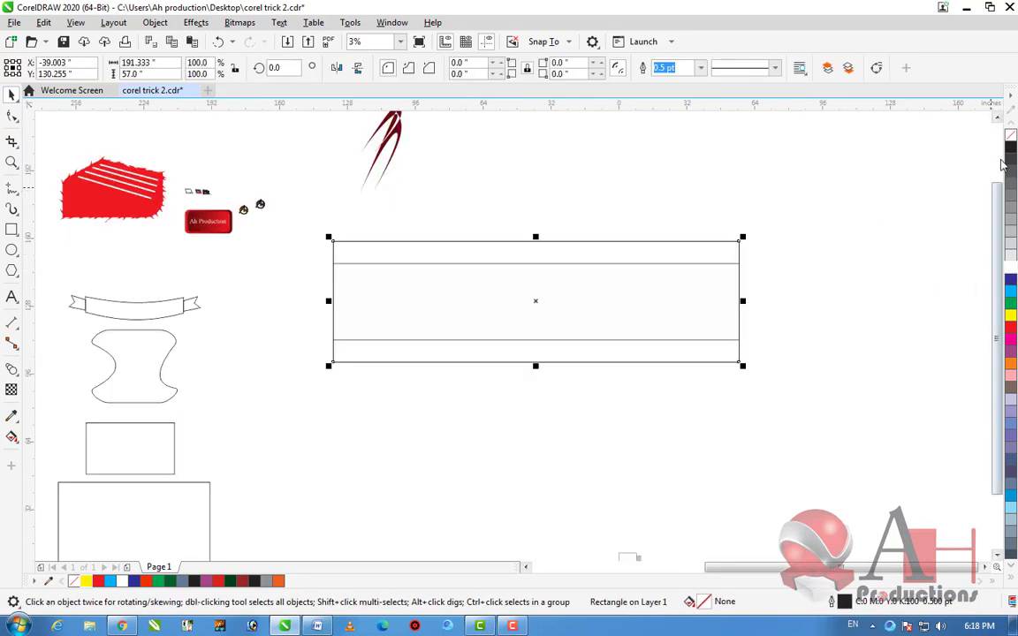
click(195, 581)
click(405, 473)
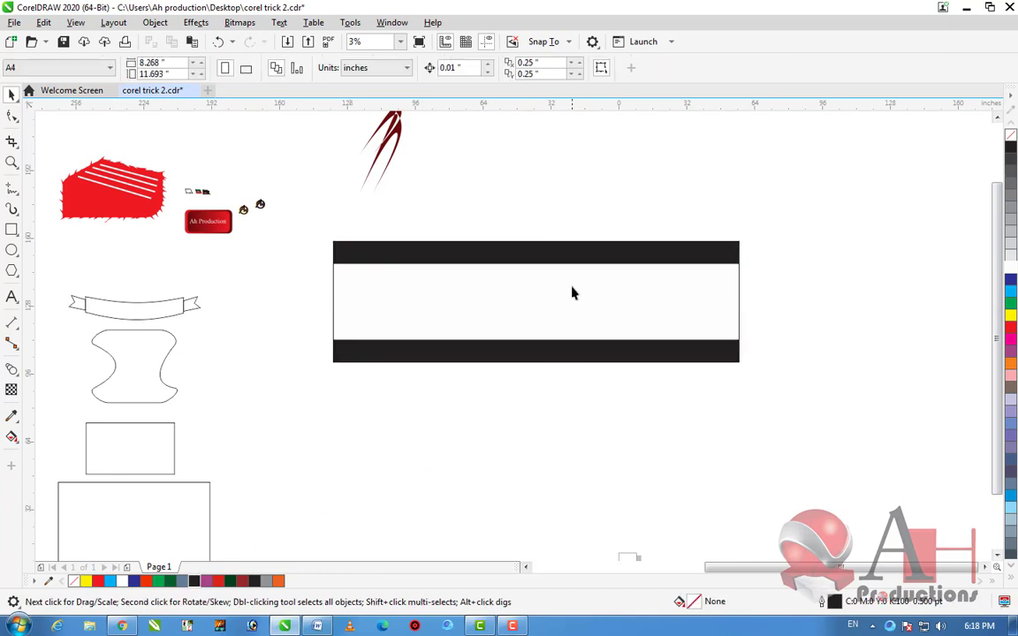
Reduce the white inner rectangle's height symmetrically so the black strips above and below it become thicker
scroll(561, 294, up, 2)
click(511, 245)
drag(499, 236, 500, 258)
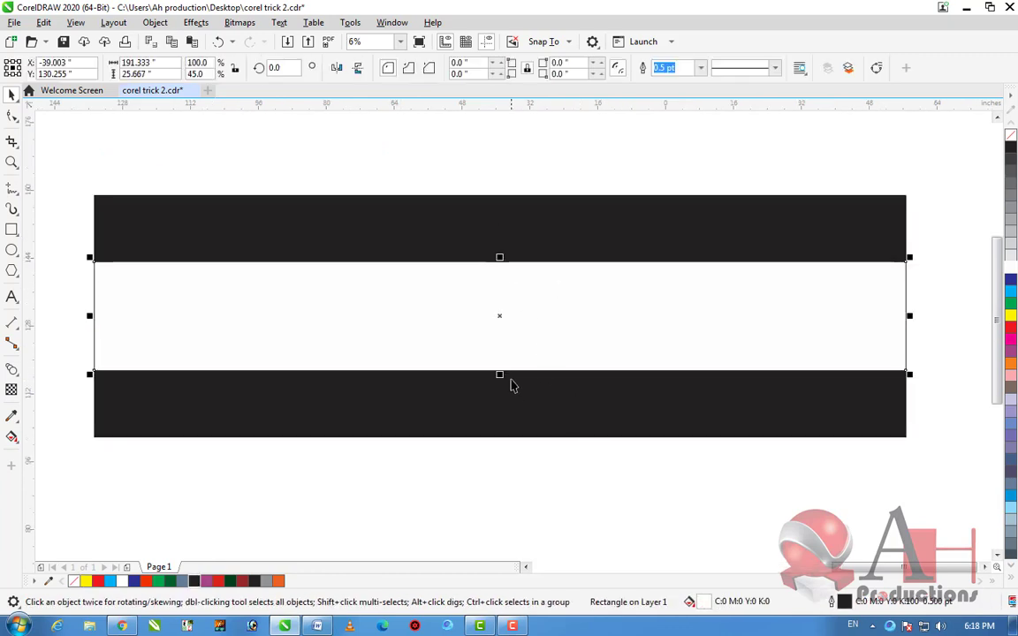
drag(503, 385, 507, 400)
shift+click(516, 410)
scroll(578, 428, down, 2)
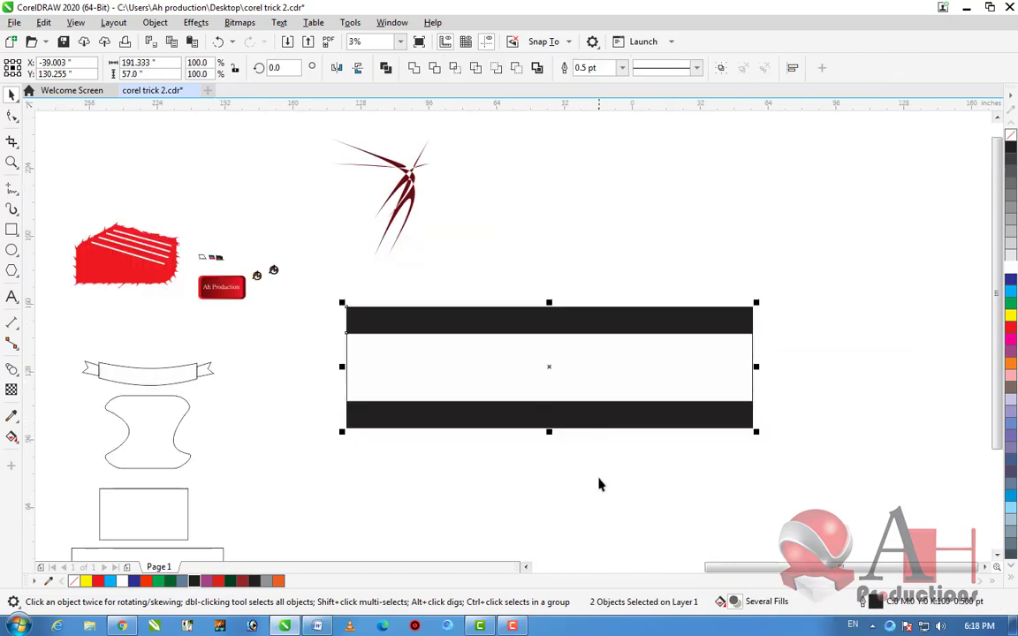
click(600, 447)
scroll(505, 391, up, 2)
scroll(458, 354, down, 2)
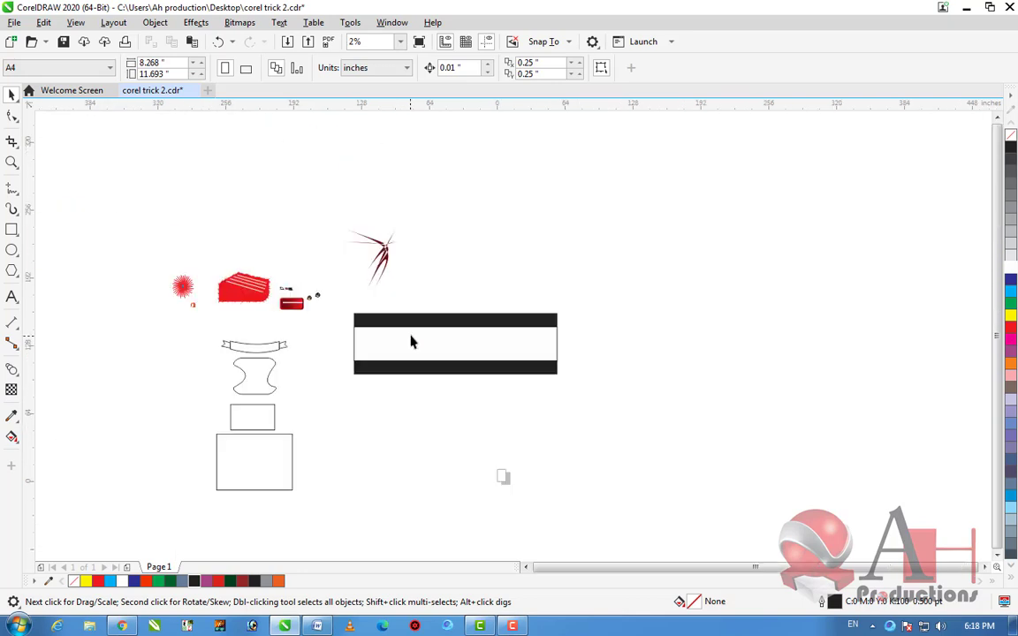
Draw a rectangle about 8.8 by 9.6 inches at the left end of the upper black strip and fill it white
scroll(411, 338, up, 1)
scroll(345, 337, up, 1)
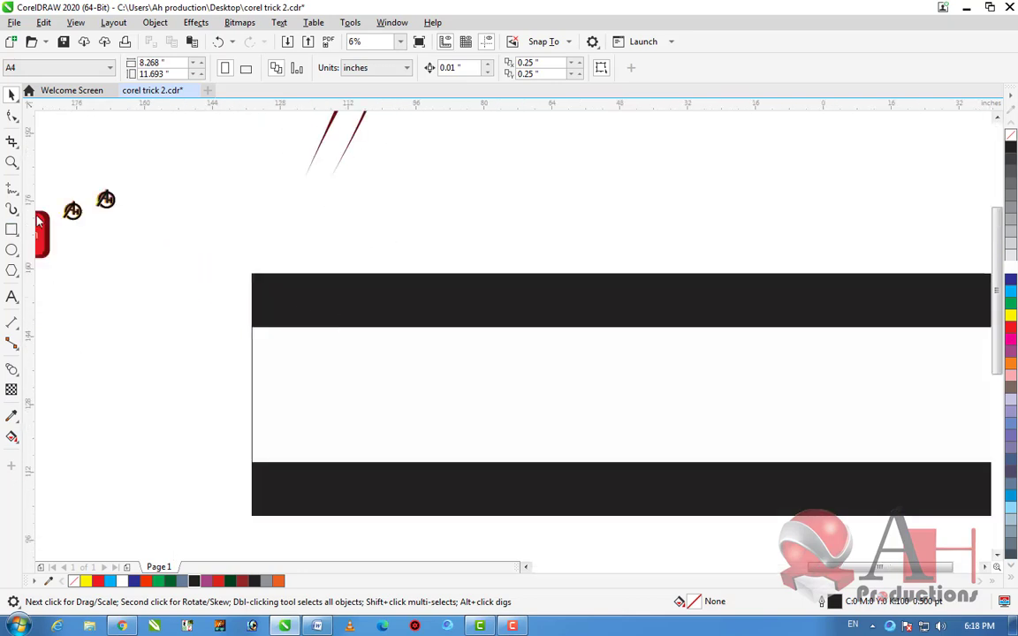
click(12, 232)
scroll(265, 292, up, 2)
drag(159, 270, 311, 437)
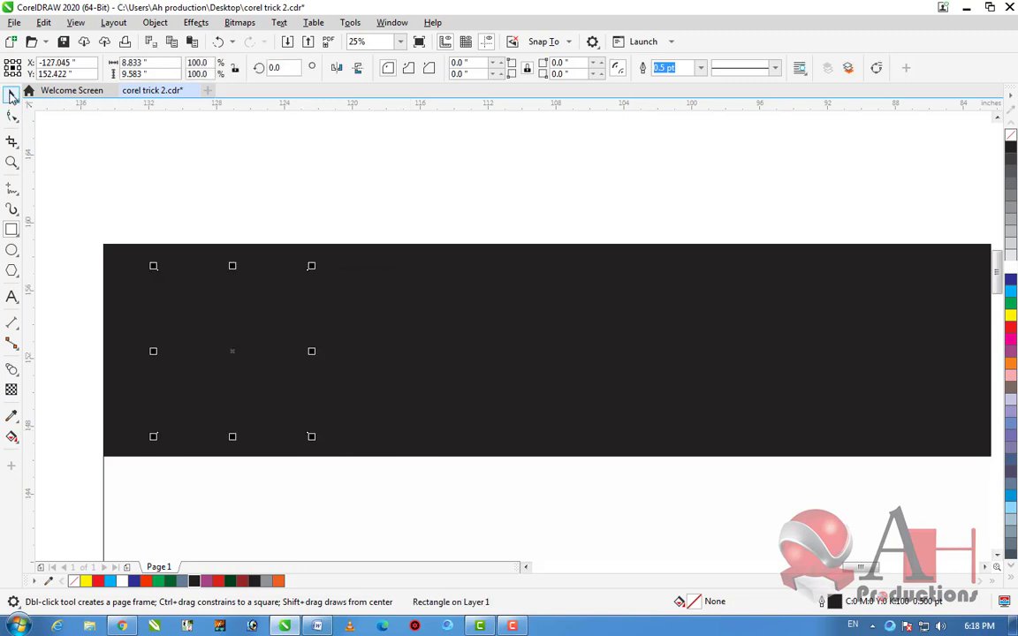
click(12, 95)
click(1007, 271)
scroll(796, 249, down, 1)
scroll(531, 281, up, 1)
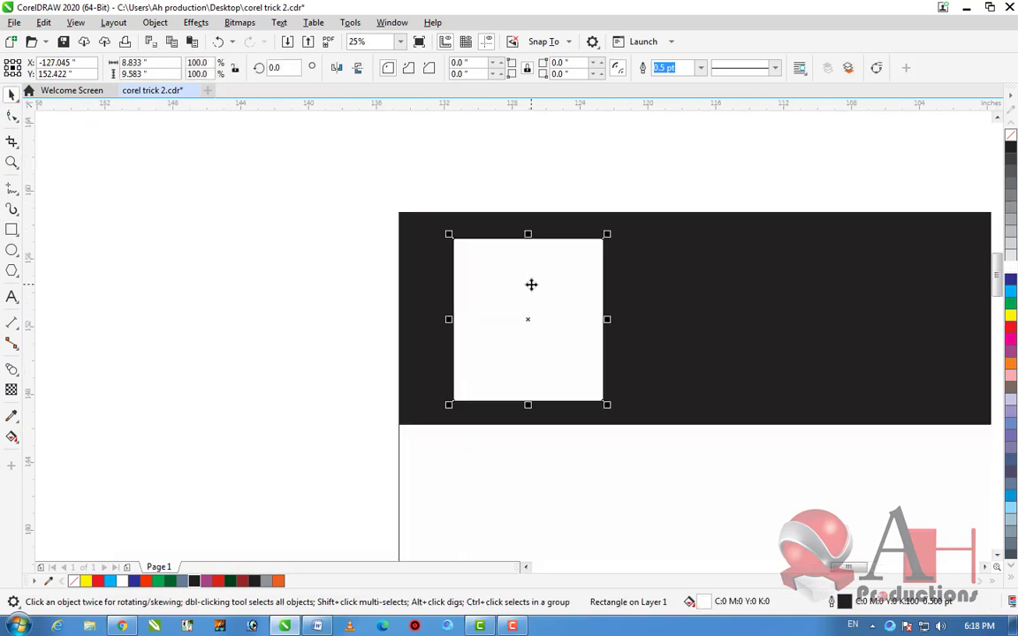
Round all corners of the small white rectangle to a radius of about 1.229 inches
click(9, 117)
scroll(455, 239, up, 1)
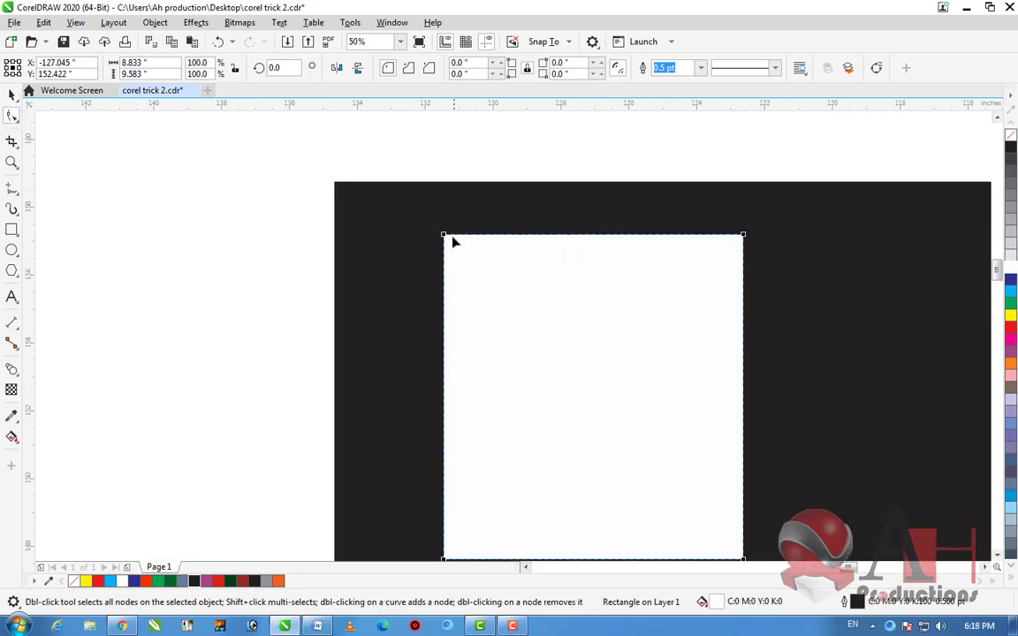
drag(453, 247, 473, 268)
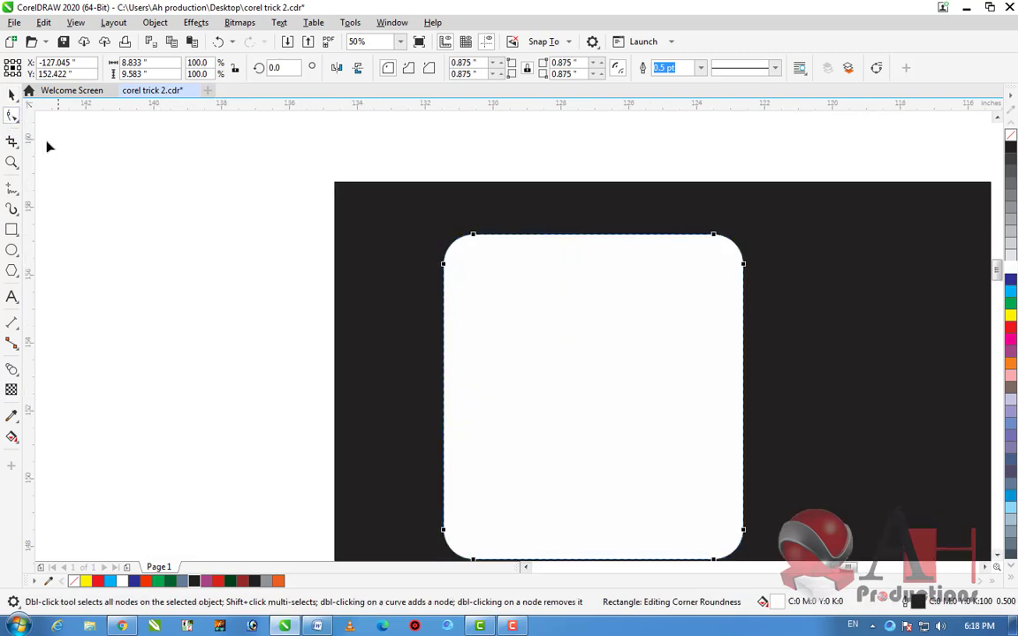
scroll(362, 212, down, 1)
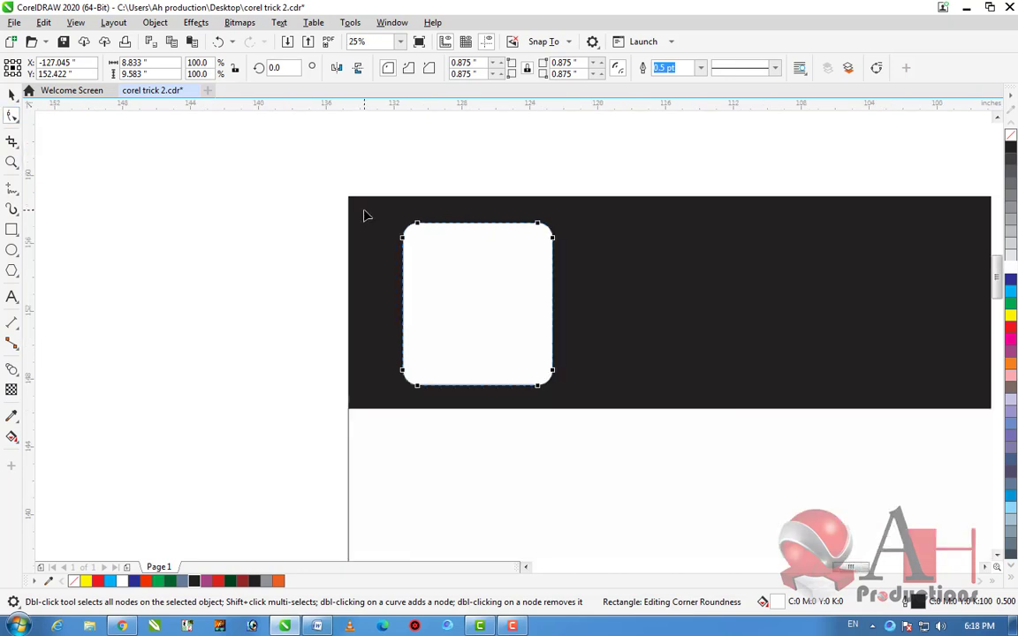
scroll(567, 245, up, 1)
drag(522, 217, 492, 217)
click(11, 93)
scroll(275, 249, down, 3)
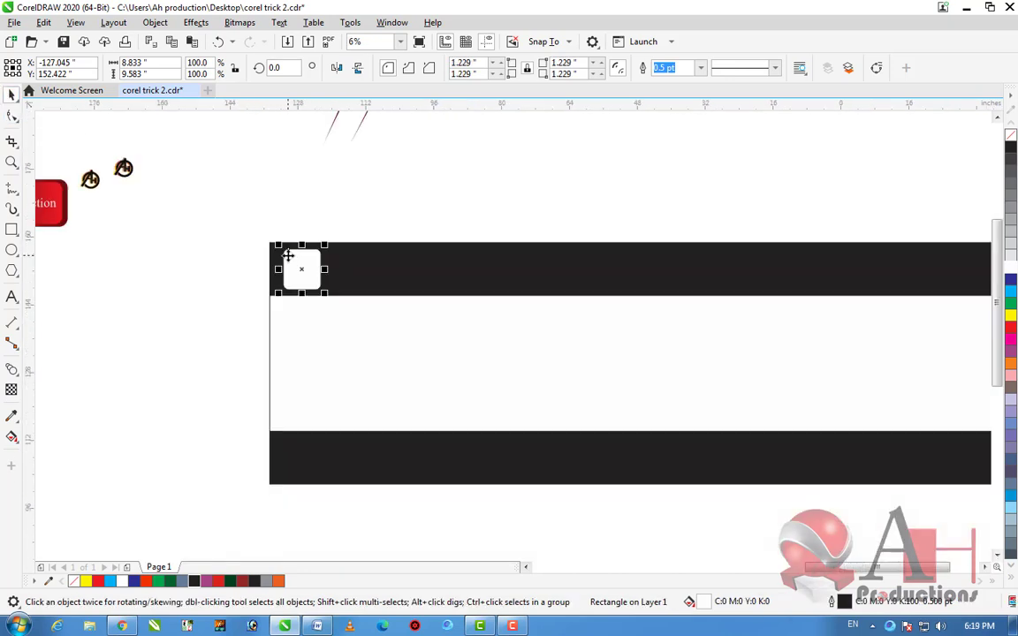
click(397, 220)
scroll(398, 231, down, 2)
scroll(402, 238, up, 1)
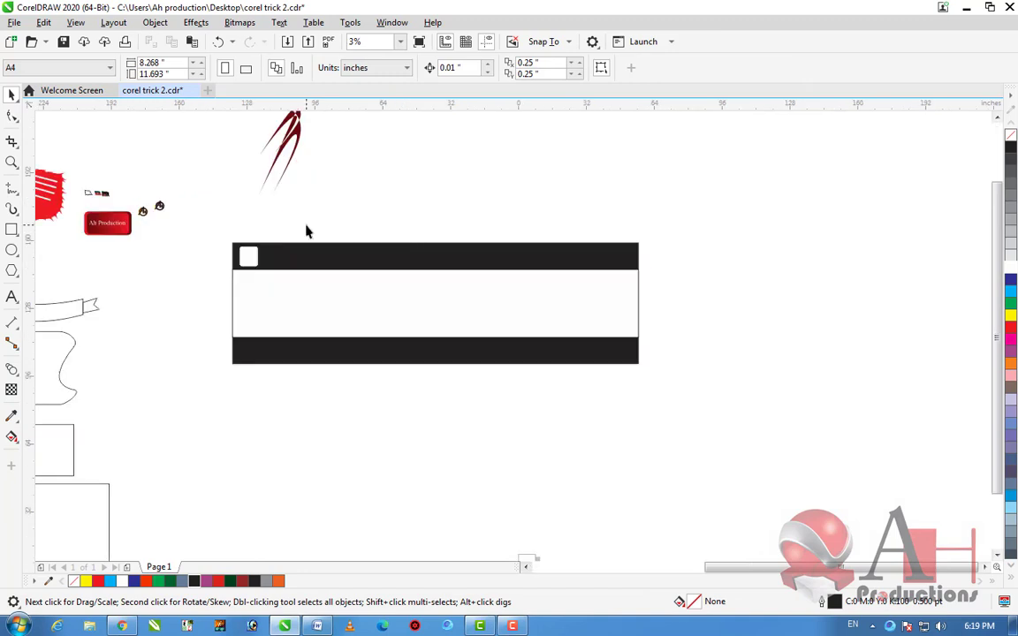
scroll(243, 259, up, 2)
scroll(243, 259, down, 3)
scroll(252, 257, up, 3)
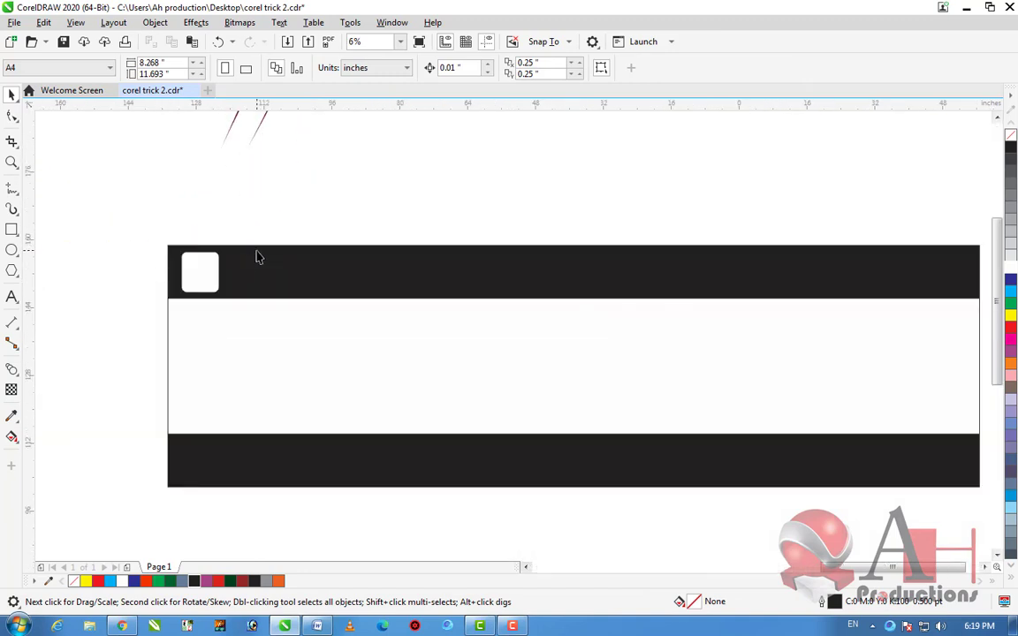
scroll(485, 257, down, 1)
scroll(433, 251, up, 1)
scroll(296, 262, down, 1)
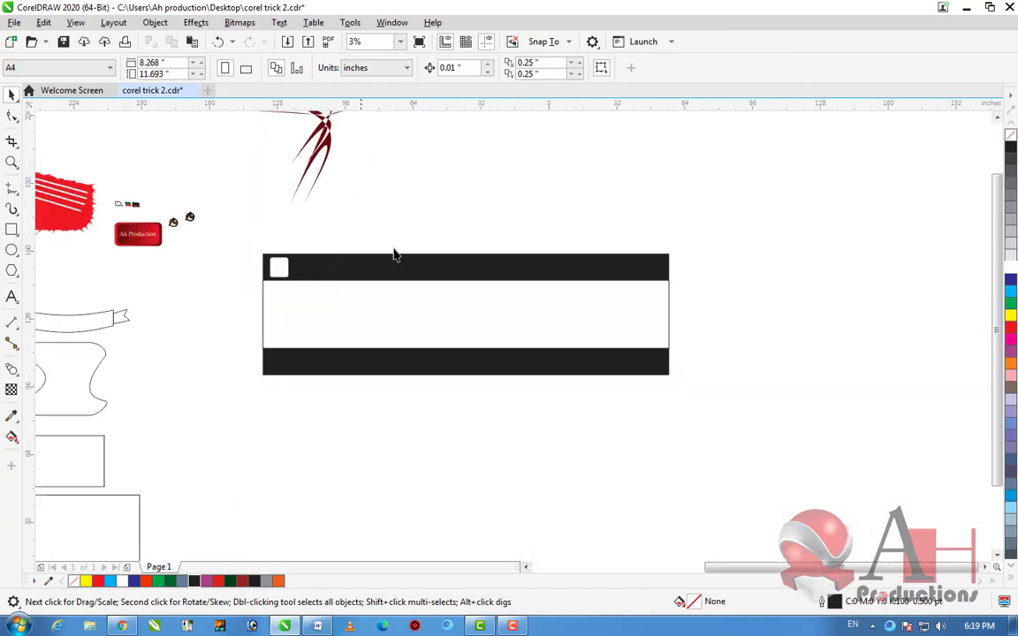
Copy the rounded white square straight across to the right end of the upper black strip and activate the Blend tool
click(276, 270)
drag(296, 274, 649, 265)
key(Escape)
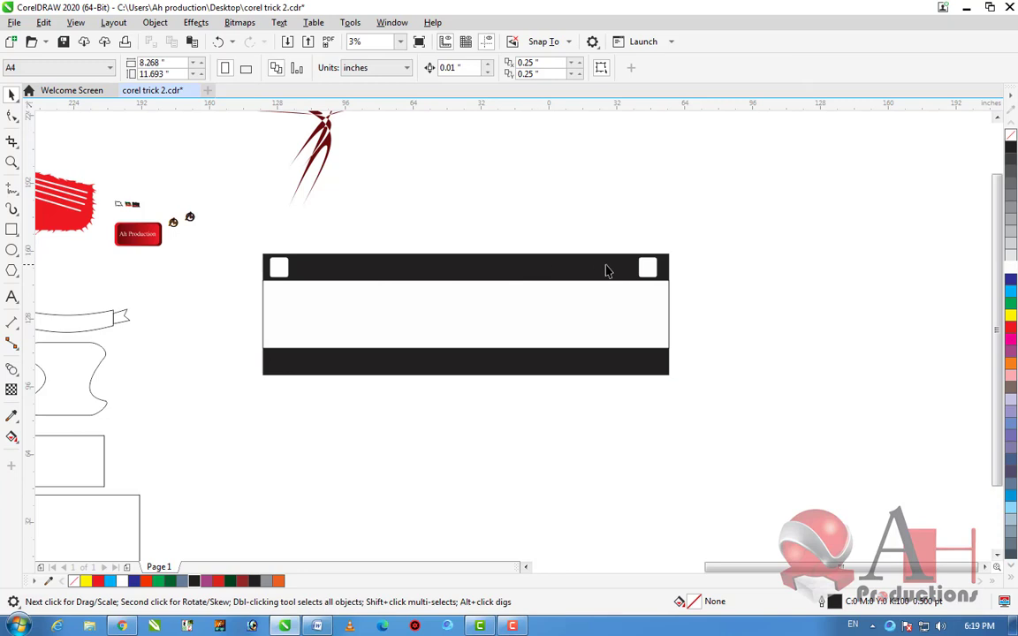
click(282, 279)
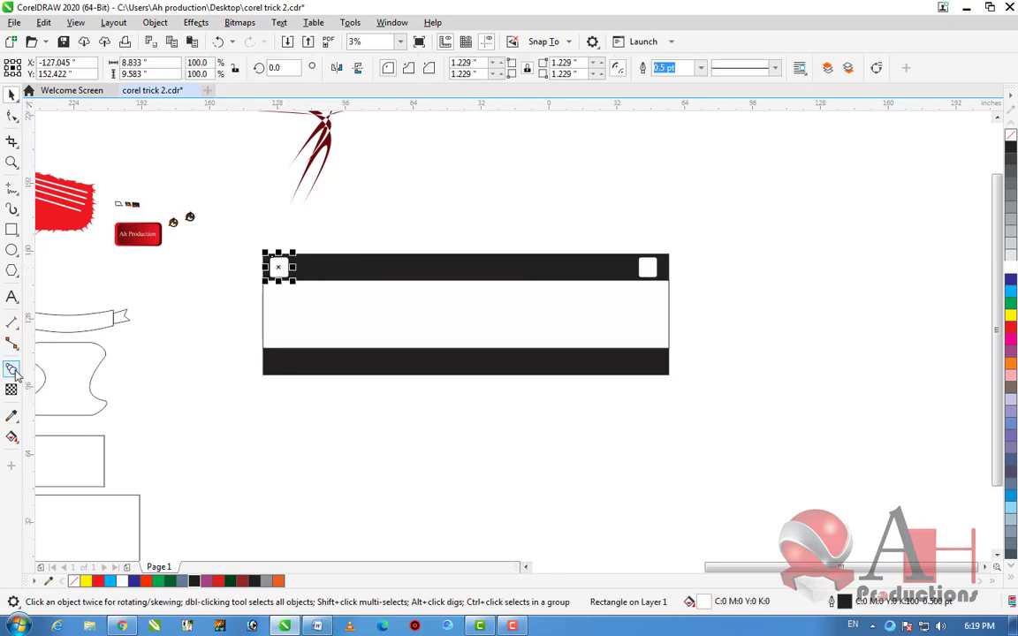
click(13, 372)
click(16, 377)
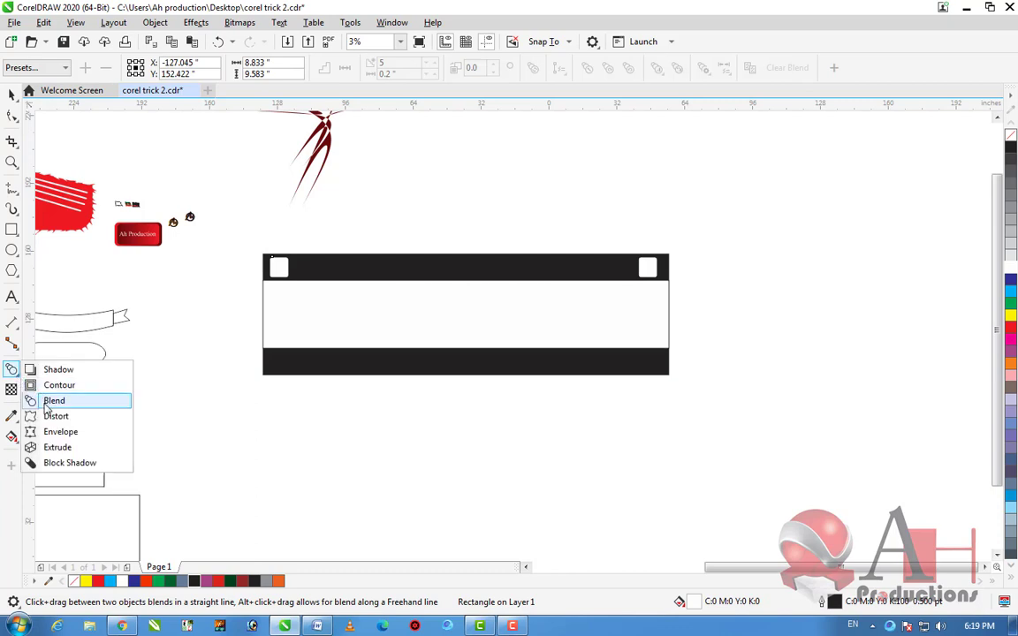
click(53, 401)
drag(281, 268, 647, 269)
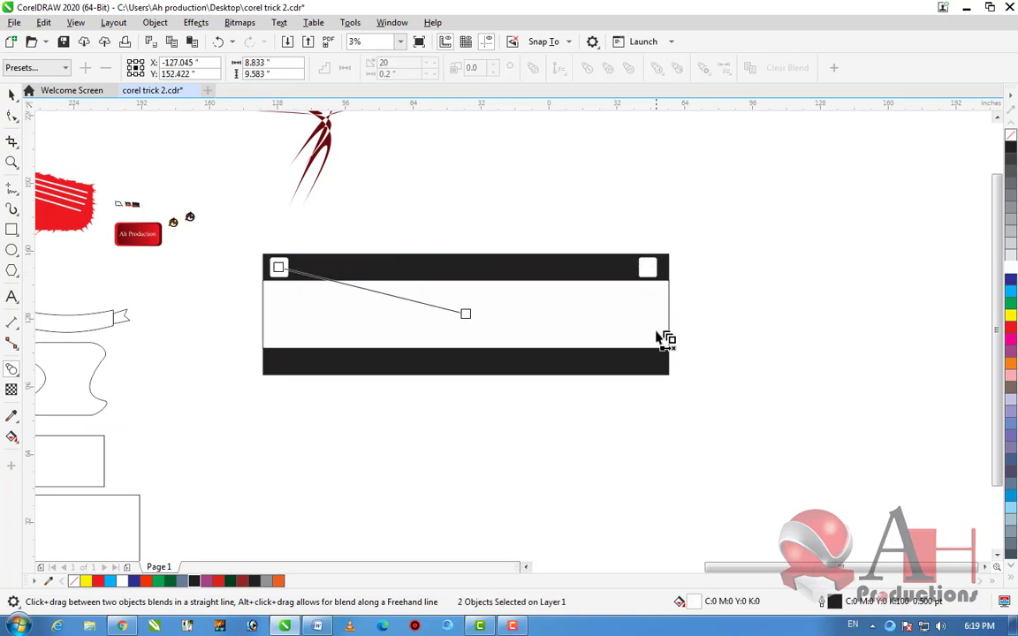
drag(661, 338, 660, 341)
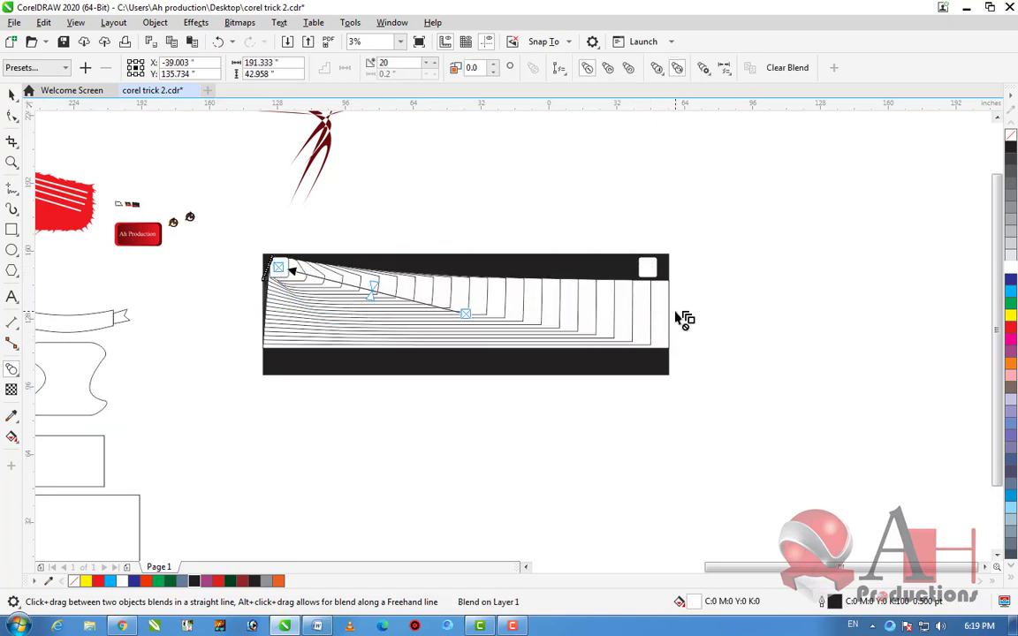
key(ctrl+z)
Blend the two rounded squares along the upper black strip and set the number of blend steps to 10
drag(285, 269, 648, 268)
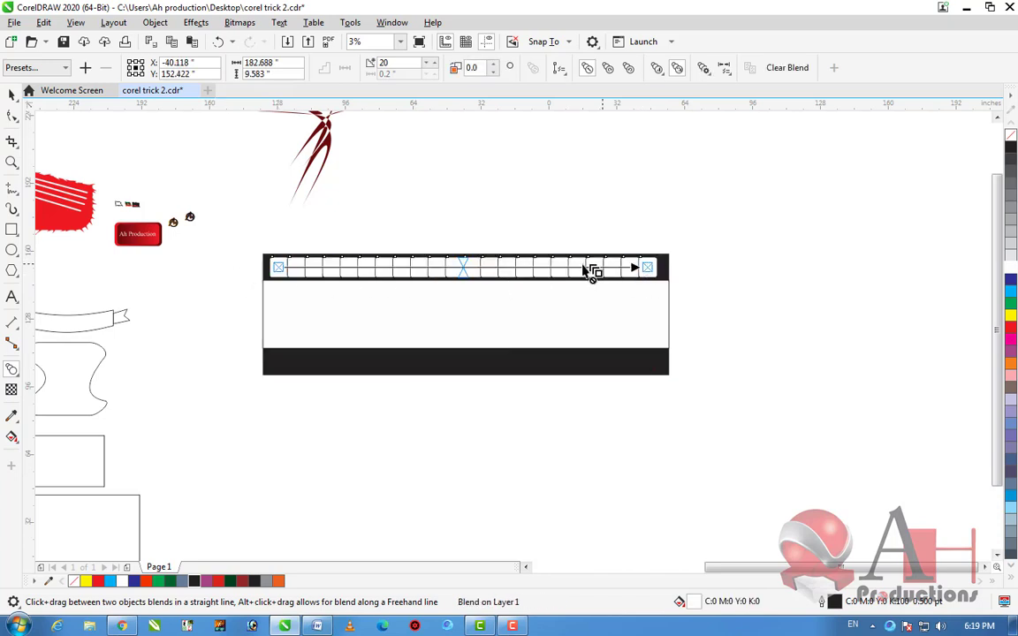
scroll(334, 278, up, 2)
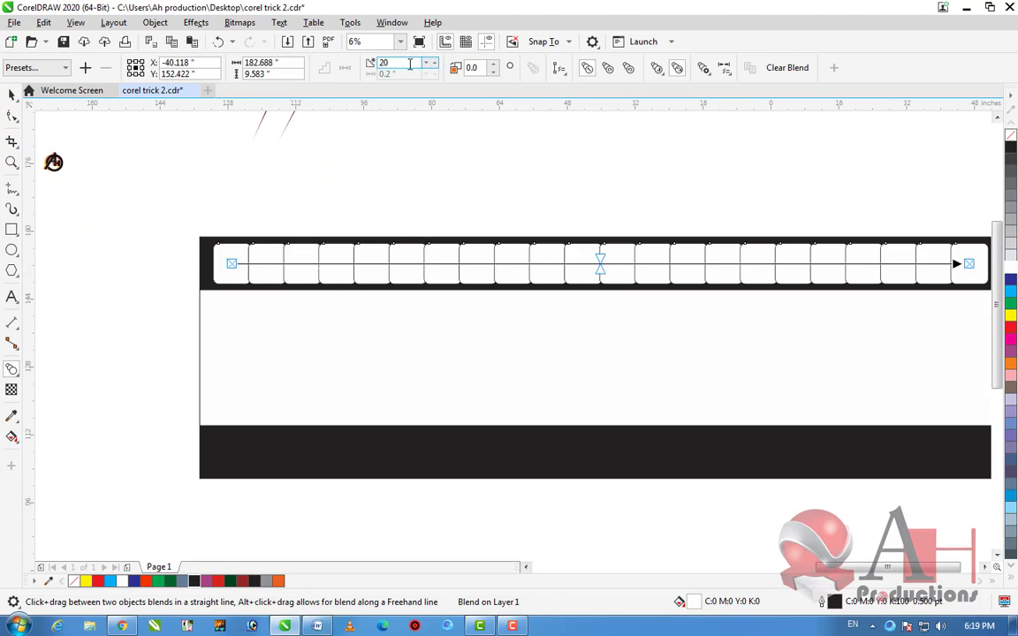
click(431, 63)
click(431, 63)
click(431, 62)
click(433, 63)
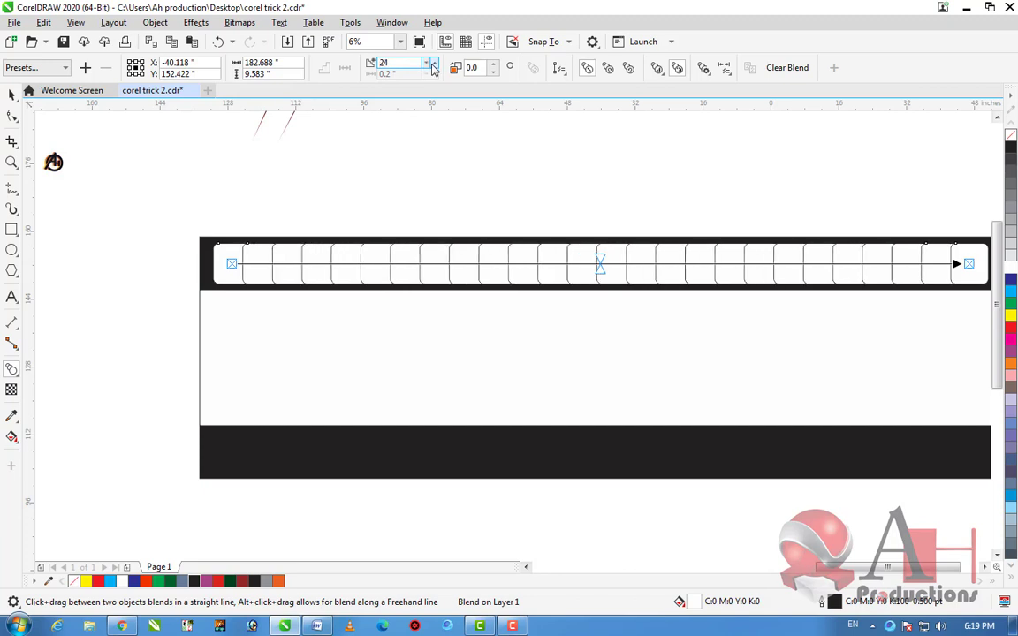
click(428, 67)
click(429, 67)
click(431, 67)
click(432, 67)
click(431, 67)
click(431, 68)
click(430, 68)
click(430, 69)
click(430, 68)
click(430, 68)
click(430, 68)
click(430, 68)
click(431, 68)
click(431, 68)
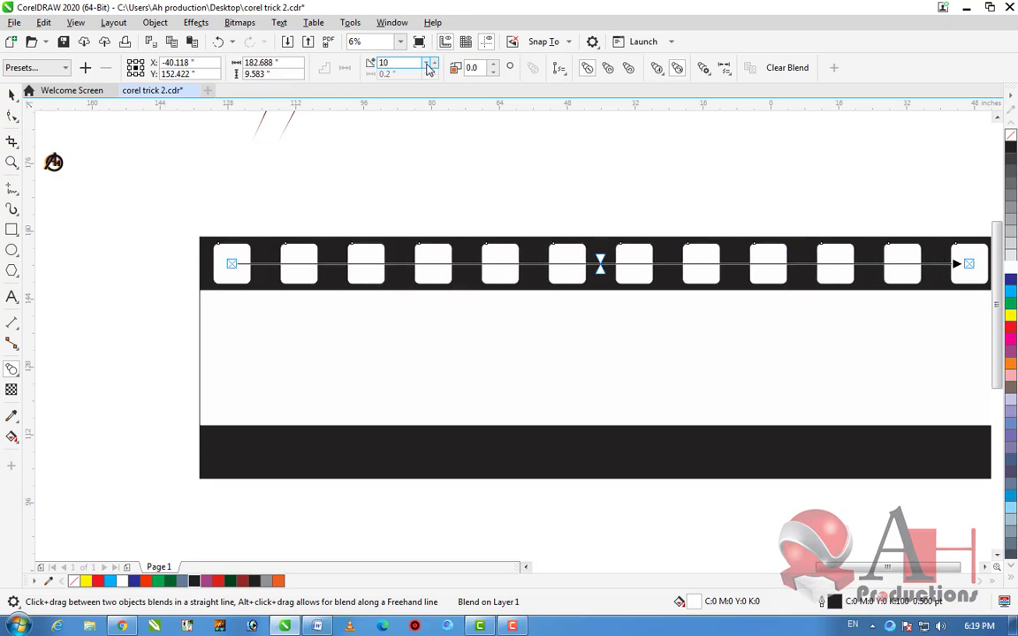
click(12, 94)
Copy the blended row of film holes straight down onto the lower black strip
scroll(444, 237, down, 2)
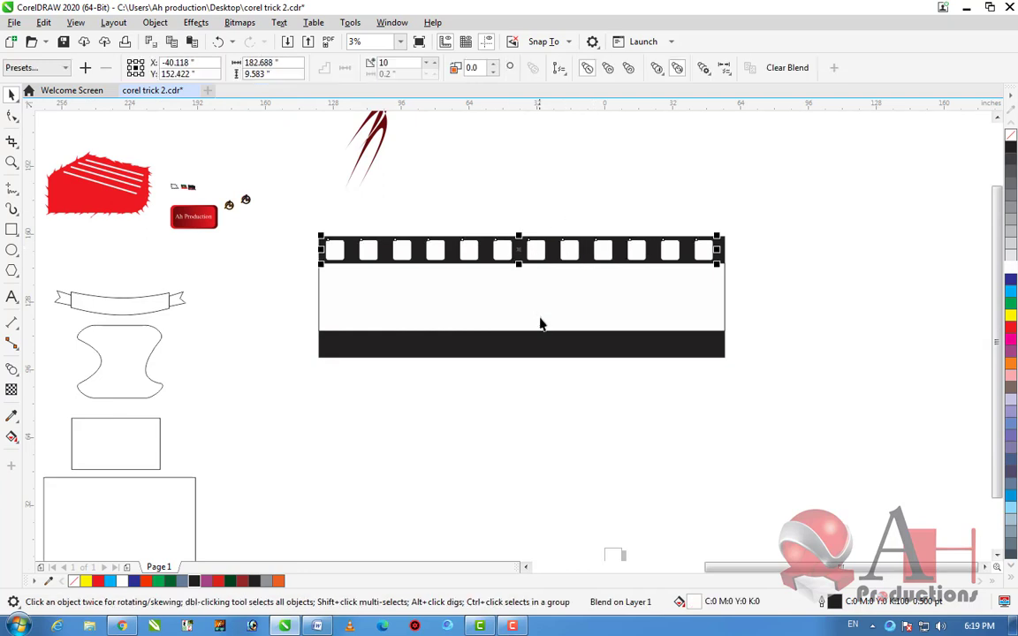
drag(502, 255, 489, 341)
scroll(508, 336, up, 2)
scroll(595, 382, down, 2)
key(Escape)
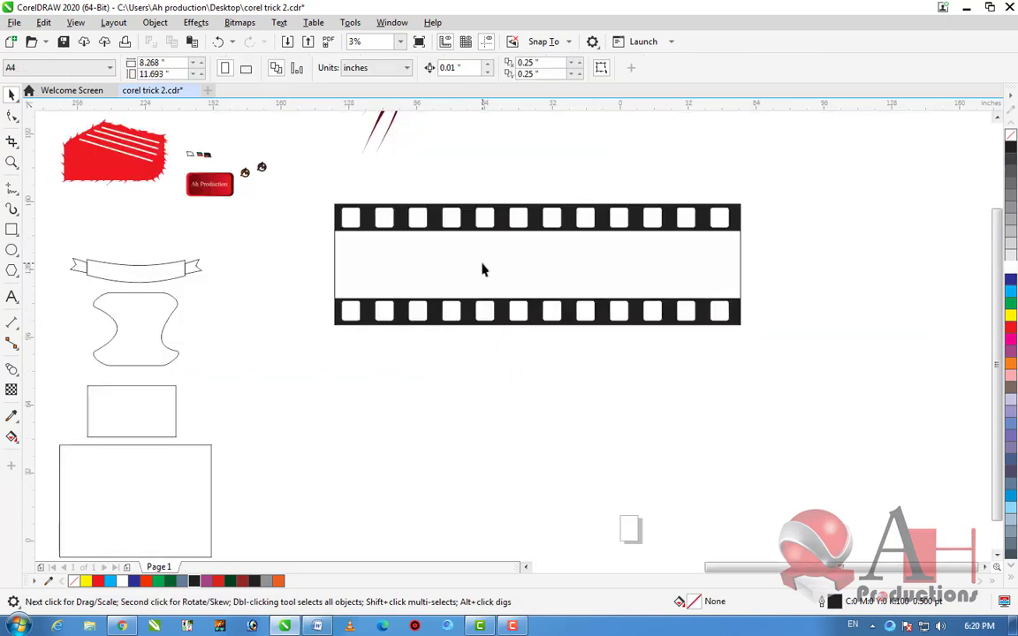
Draw a rectangle about 46.3 by 25.7 inches at the left end of the white middle band
scroll(481, 268, up, 2)
scroll(481, 270, down, 3)
scroll(456, 302, up, 2)
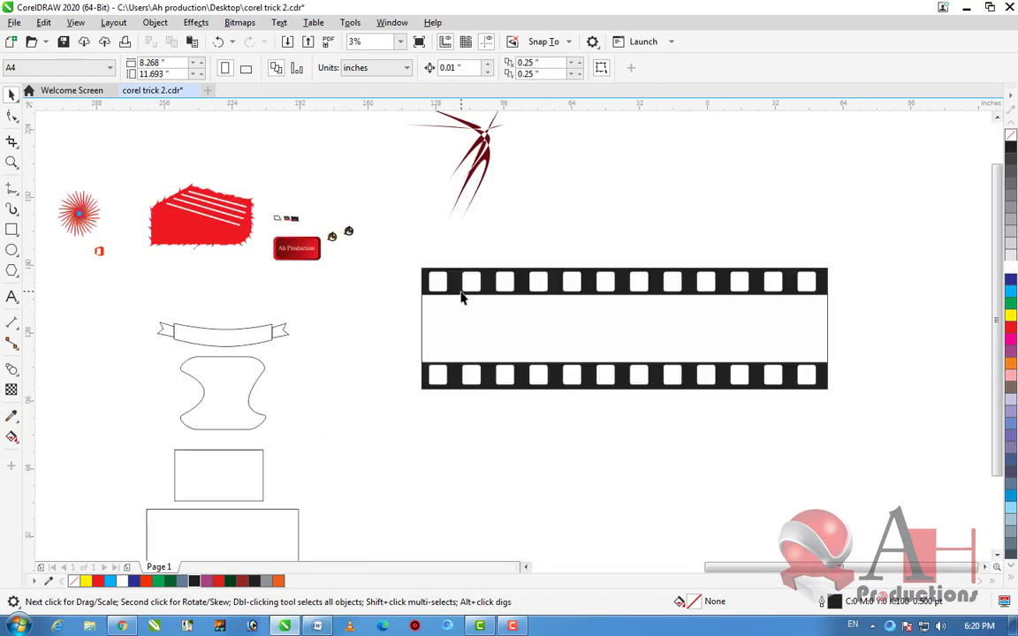
key(F6)
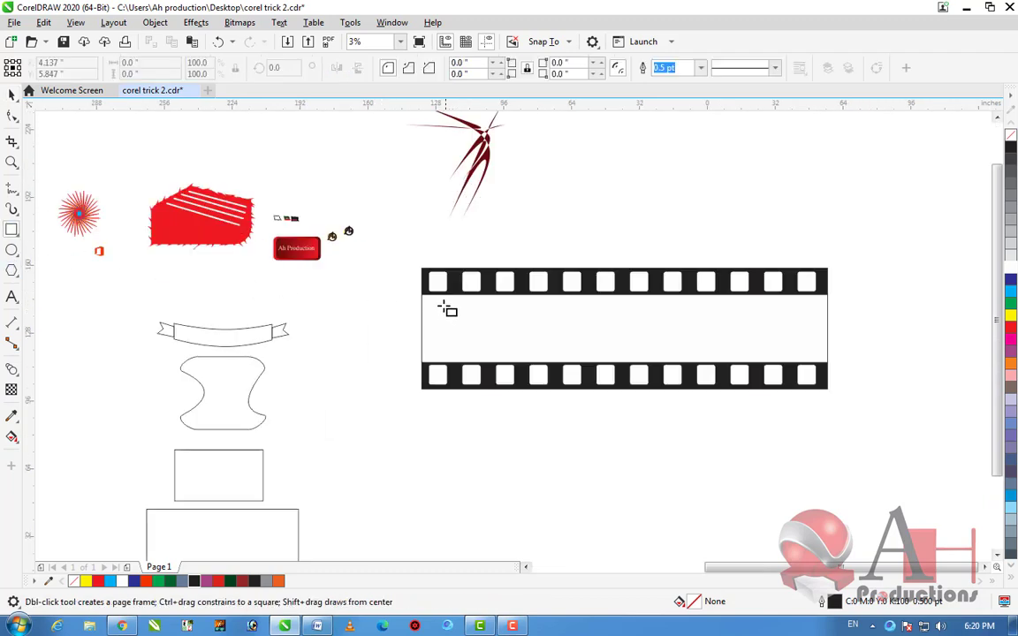
mouse_move(431, 298)
mouse_down()
mouse_move(473, 357)
mouse_move(533, 356)
mouse_up()
click(12, 94)
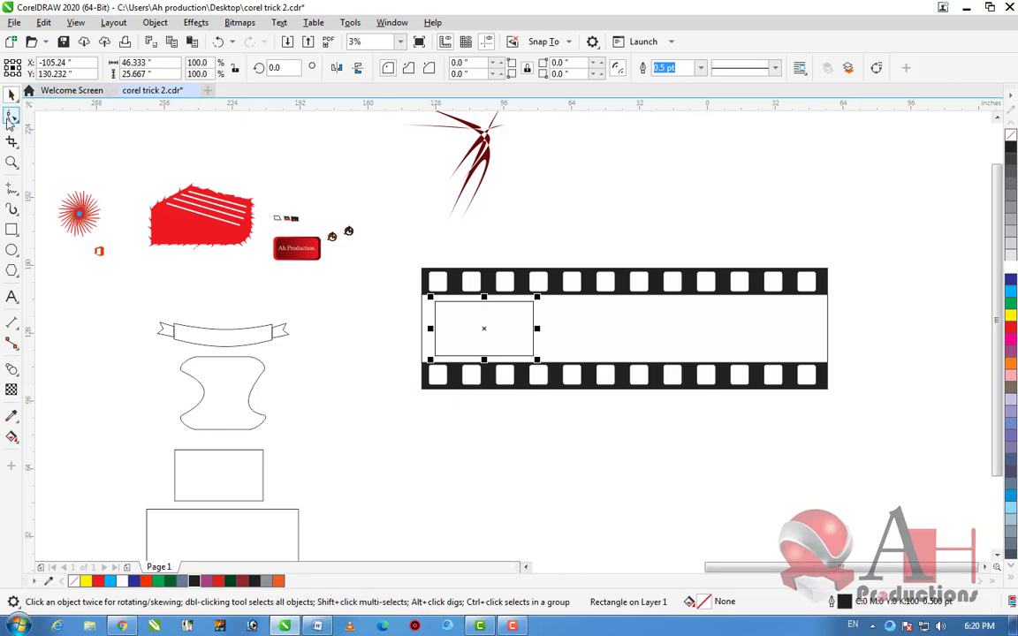
Round the new rectangle's upper-left corner to about 8.75 inches and its lower-right corner to about 10.67 inches
click(11, 117)
scroll(456, 314, up, 2)
drag(355, 248, 429, 304)
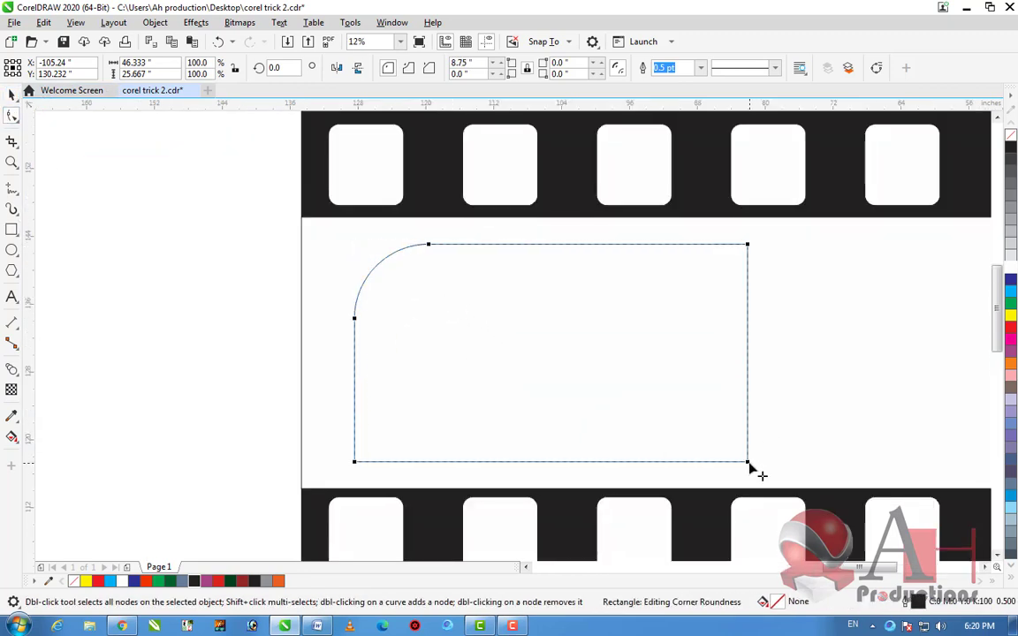
drag(691, 439, 652, 427)
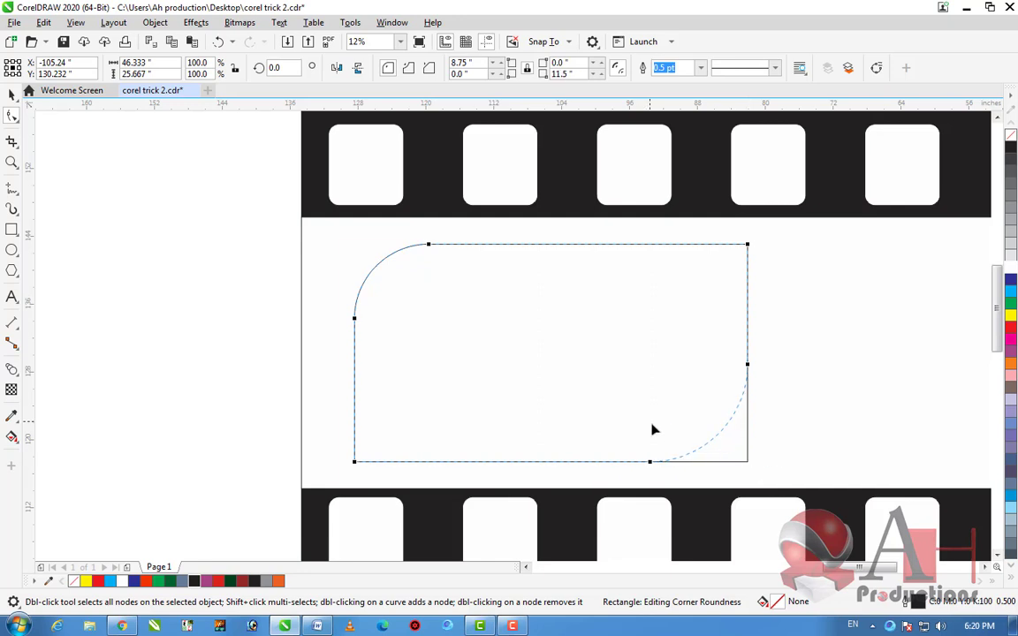
click(11, 95)
Copy the rounded frame to the right end of the middle band and blend both frames with 1 blend step
scroll(239, 268, down, 4)
drag(276, 264, 557, 273)
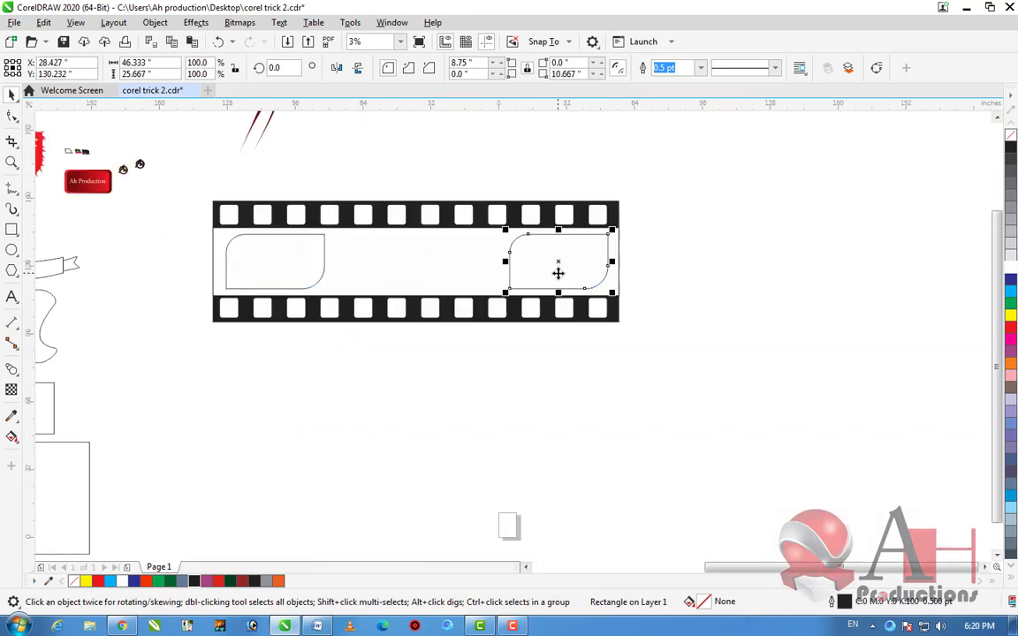
click(286, 264)
click(11, 370)
drag(285, 261, 543, 264)
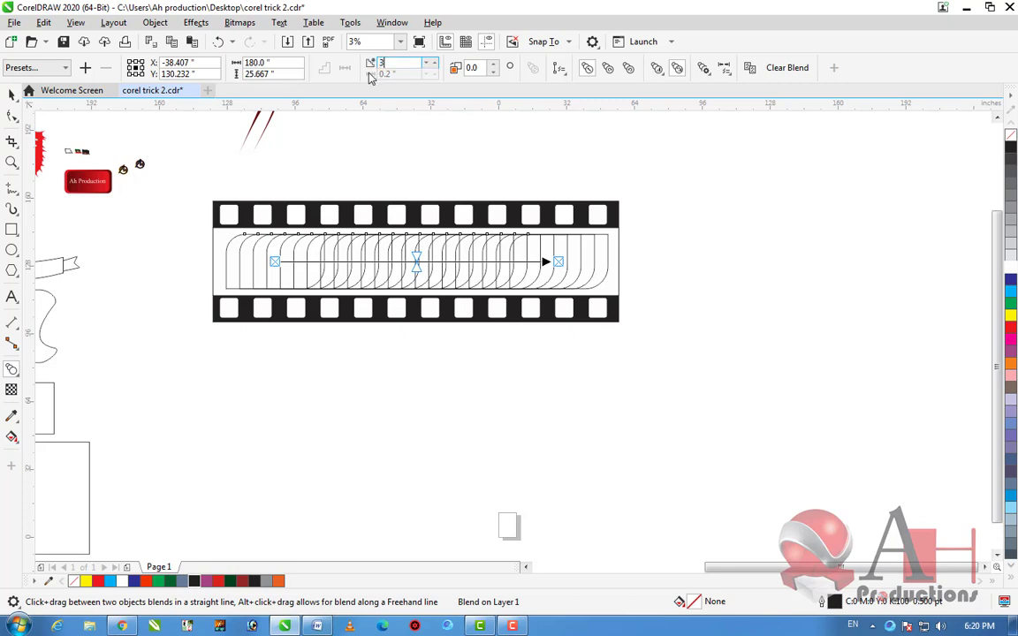
key(Return)
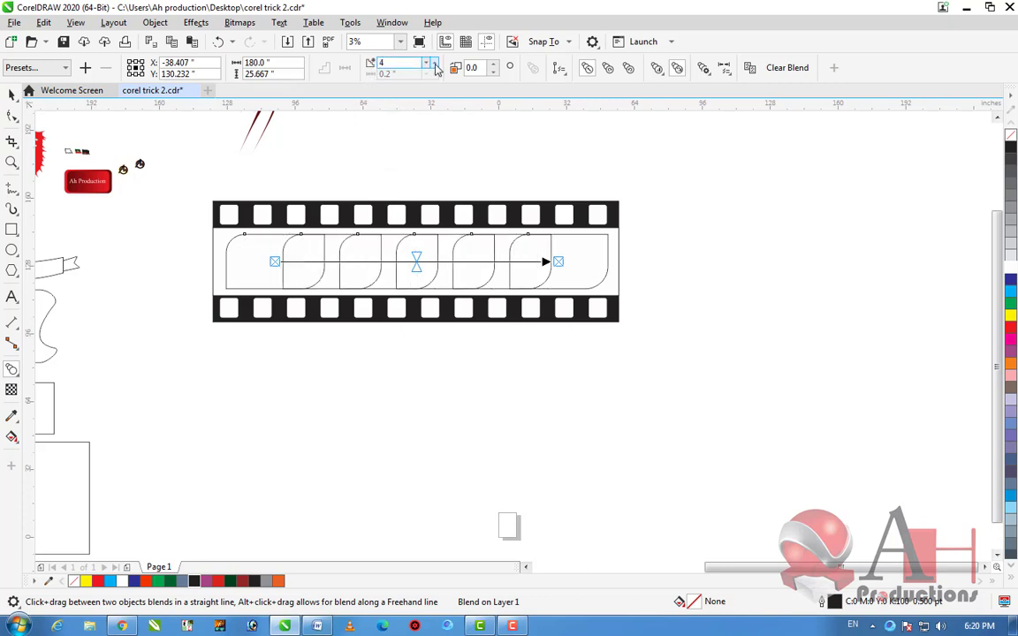
click(425, 70)
click(425, 70)
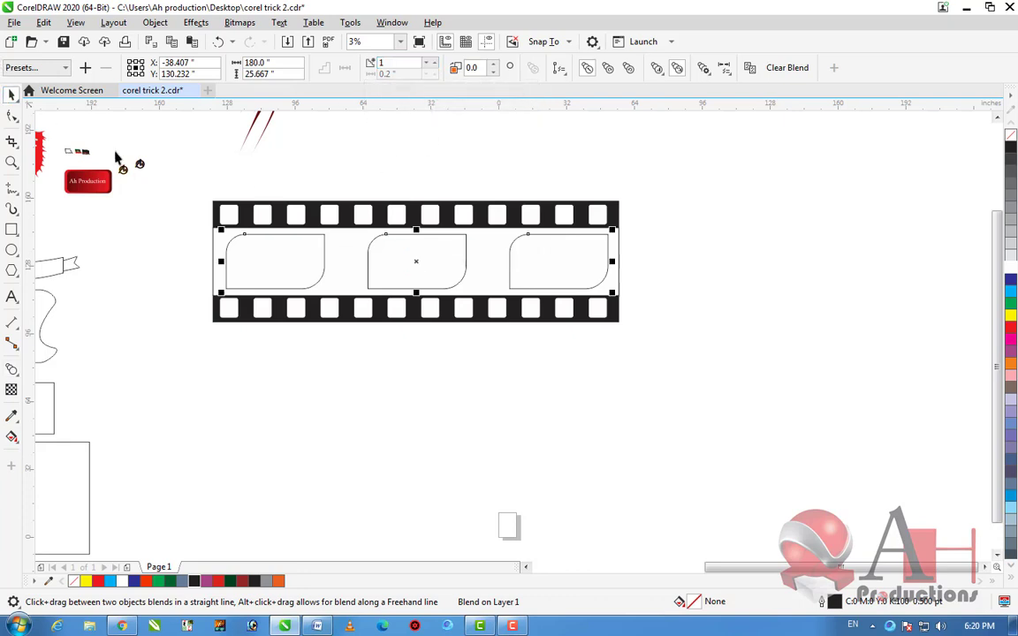
key(space)
scroll(619, 225, down, 1)
scroll(497, 230, up, 1)
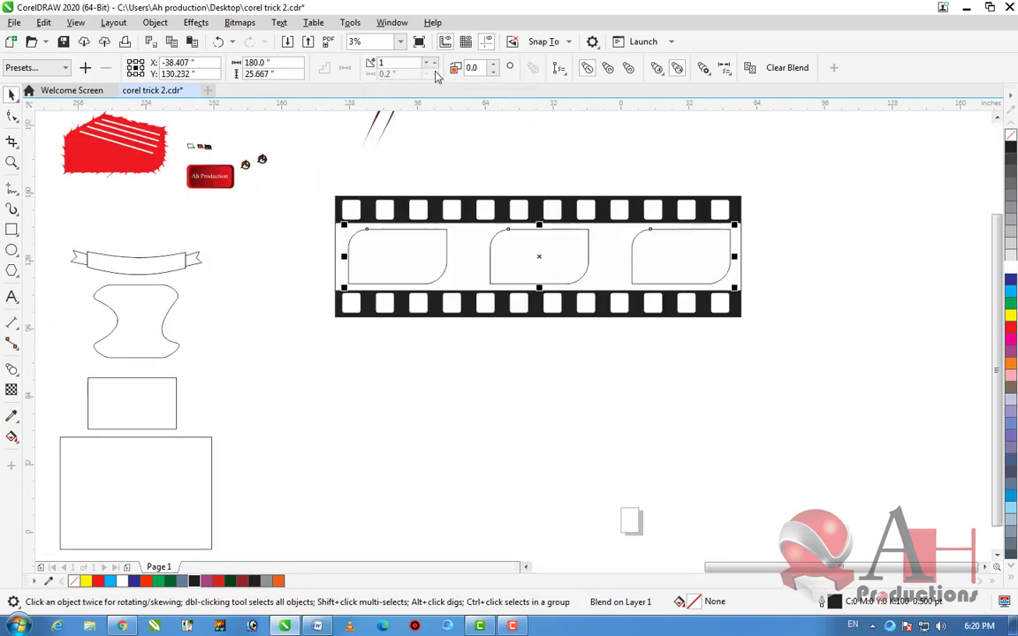
click(634, 346)
Select the whole film strip with its frames and move it further down the drawing area
scroll(542, 260, down, 1)
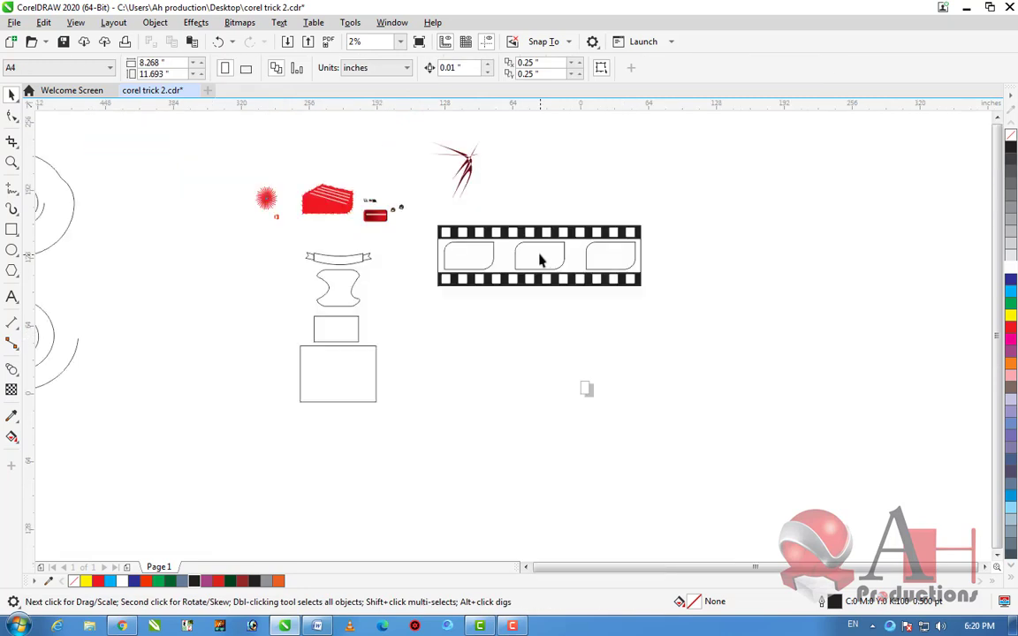
scroll(542, 259, up, 1)
drag(262, 166, 262, 166)
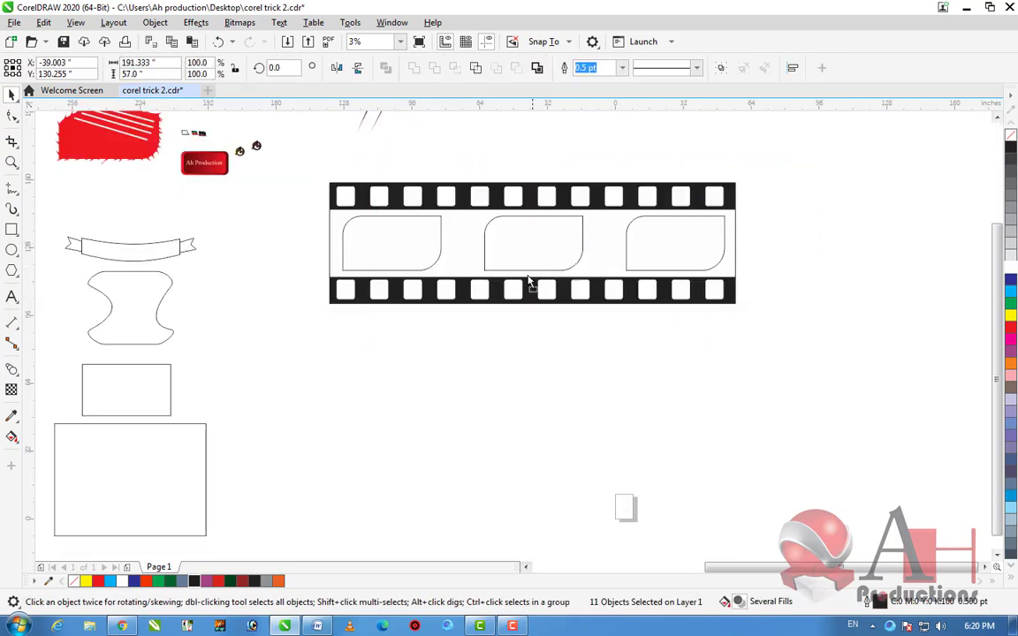
drag(555, 288, 532, 375)
key(Escape)
Fill the film strip's middle band rectangle with 40% black
scroll(643, 371, up, 1)
click(745, 356)
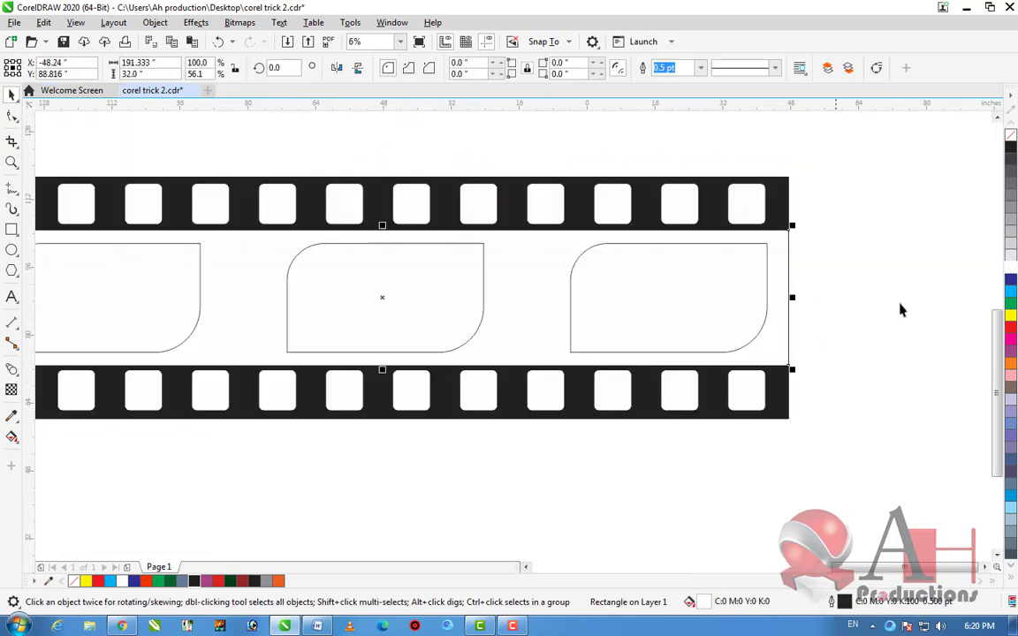
click(1012, 224)
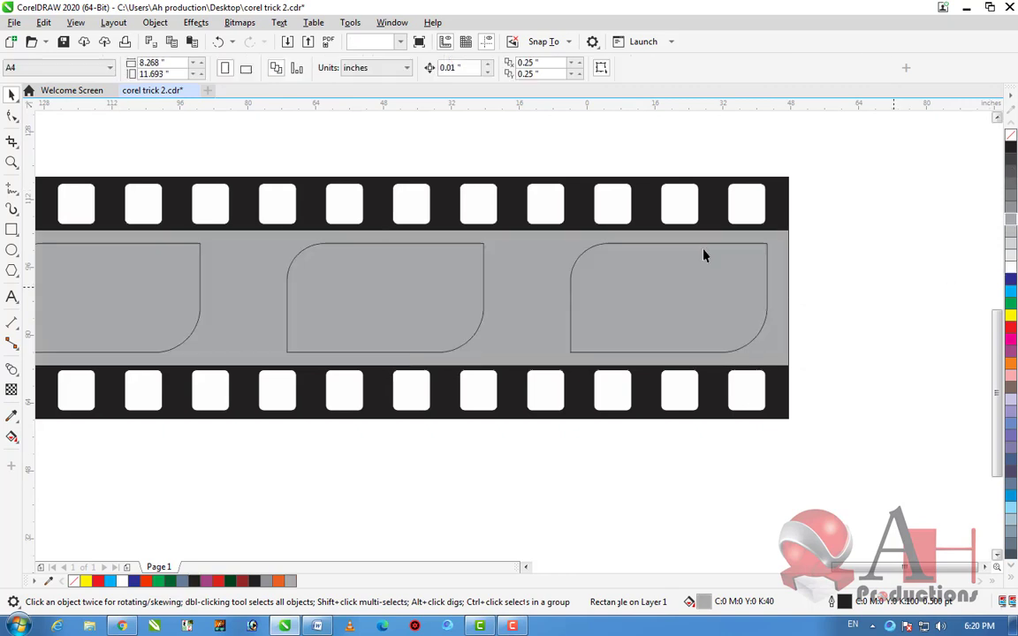
key(Escape)
Fill the blended picture frames on the grey band with white
scroll(648, 254, down, 1)
click(648, 254)
click(540, 277)
click(377, 266)
click(507, 272)
click(1012, 279)
Break the blend of the three picture frames apart into separate objects
drag(534, 279, 528, 411)
key(ctrl+z)
scroll(516, 260, up, 1)
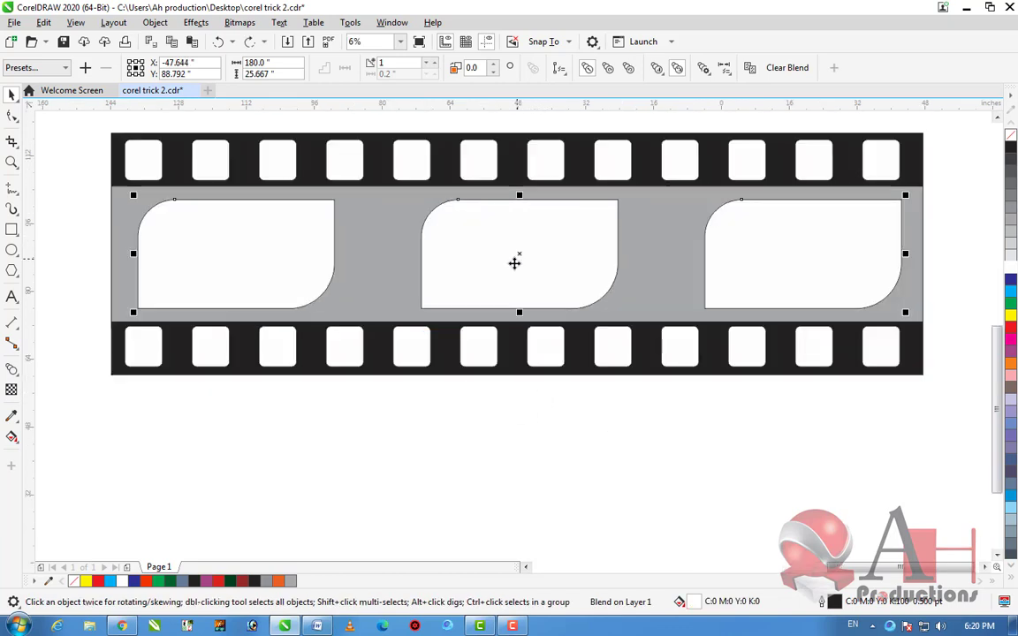
right_click(497, 251)
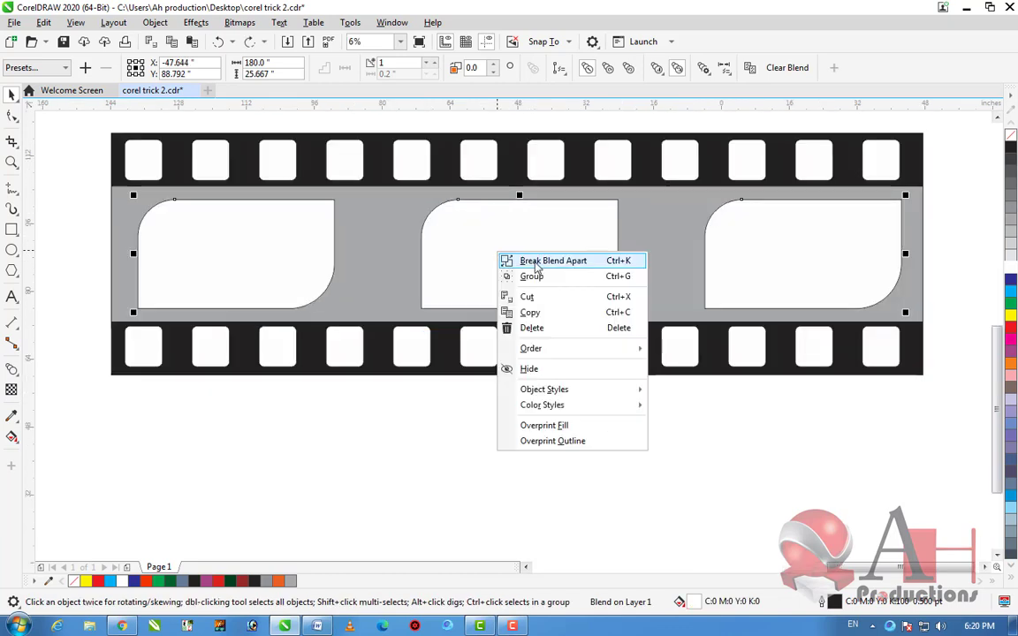
click(536, 261)
click(517, 276)
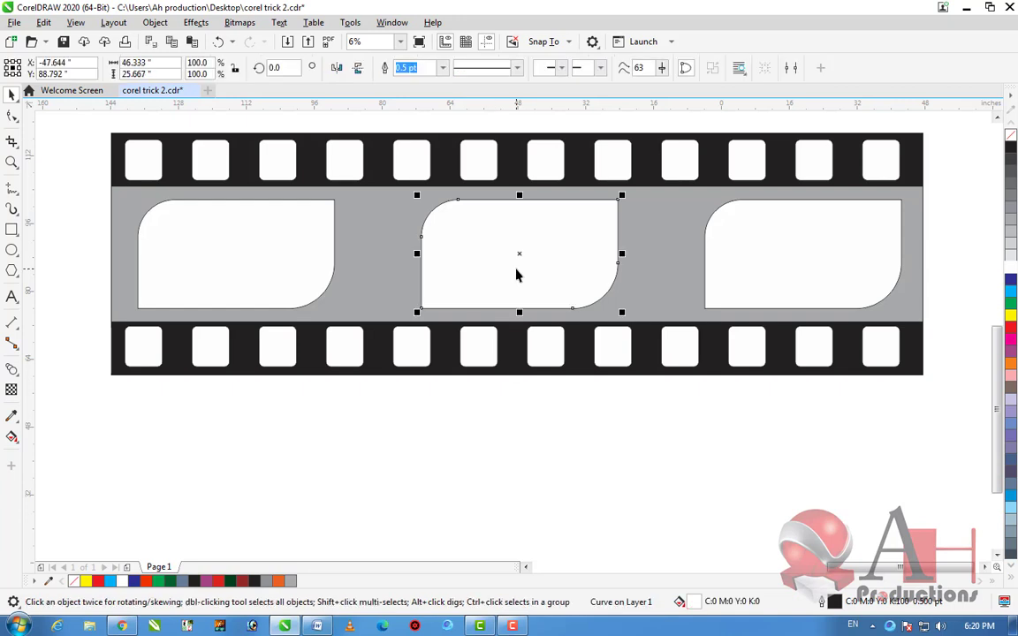
Try moving the middle frame out of the film strip, and undo the move
click(741, 291)
click(235, 259)
click(545, 246)
drag(545, 246, 516, 366)
key(ctrl+z)
key(Escape)
scroll(565, 309, down, 3)
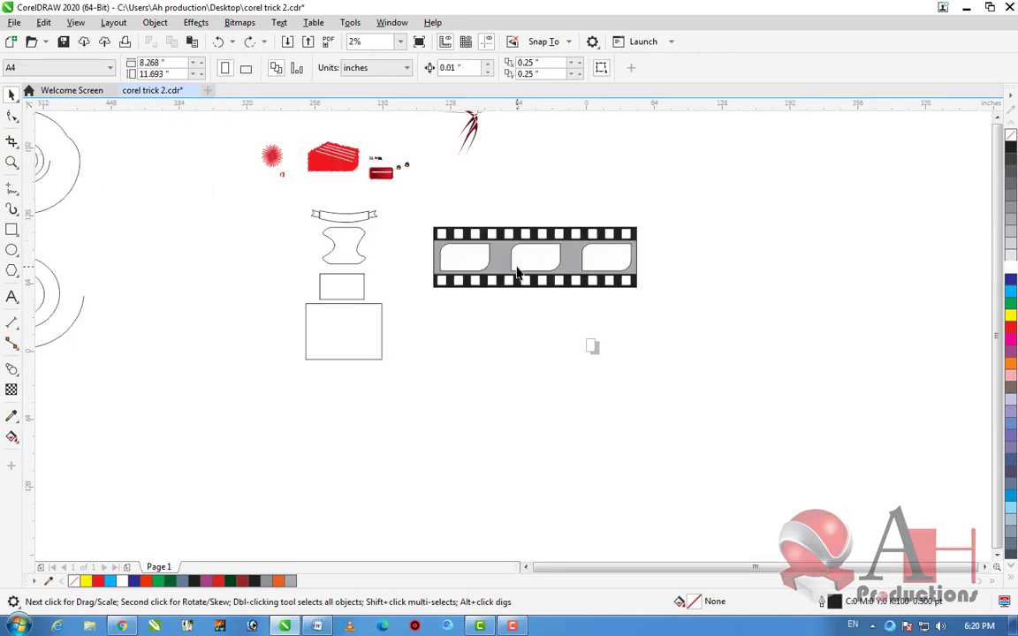
scroll(517, 274, up, 3)
click(517, 274)
scroll(595, 262, down, 3)
key(Escape)
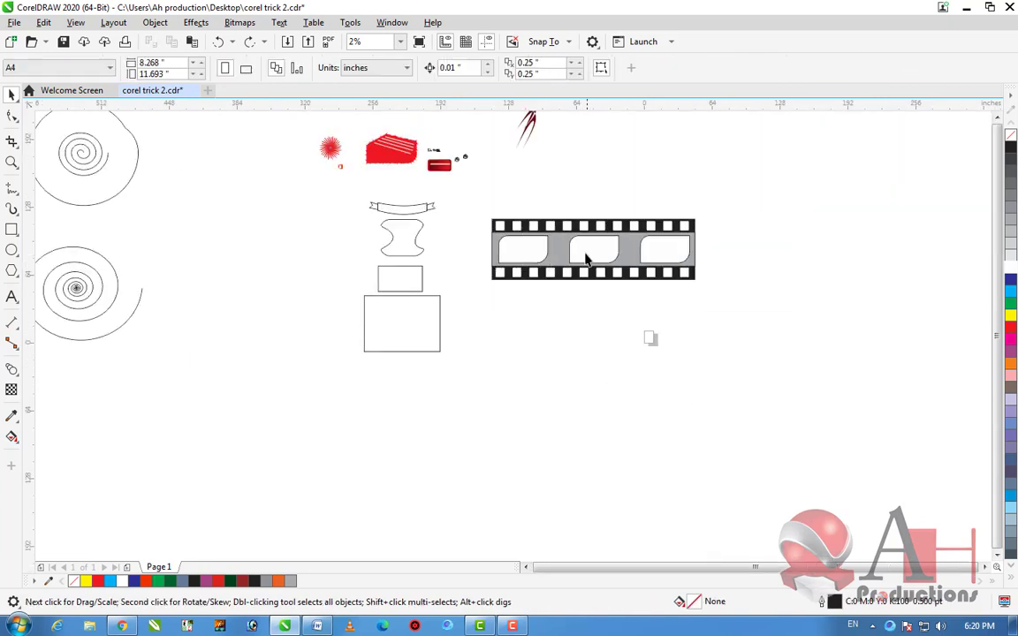
scroll(584, 230, up, 2)
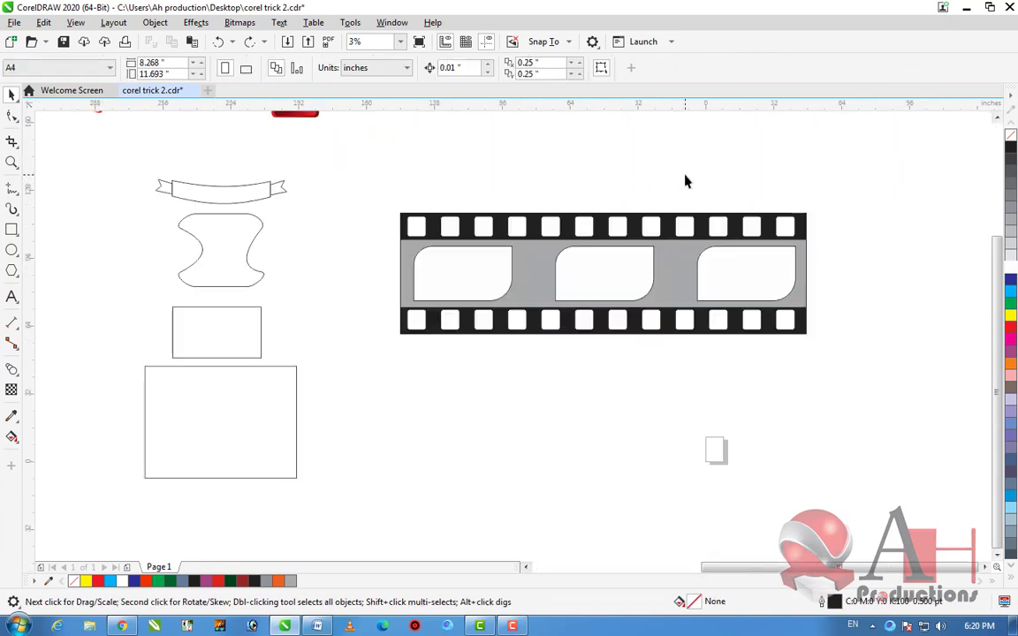
Bring Strawberries-Header-OG.jpg from the desktop into the drawing and enlarge it to about 81 by 42.4 inches
click(966, 7)
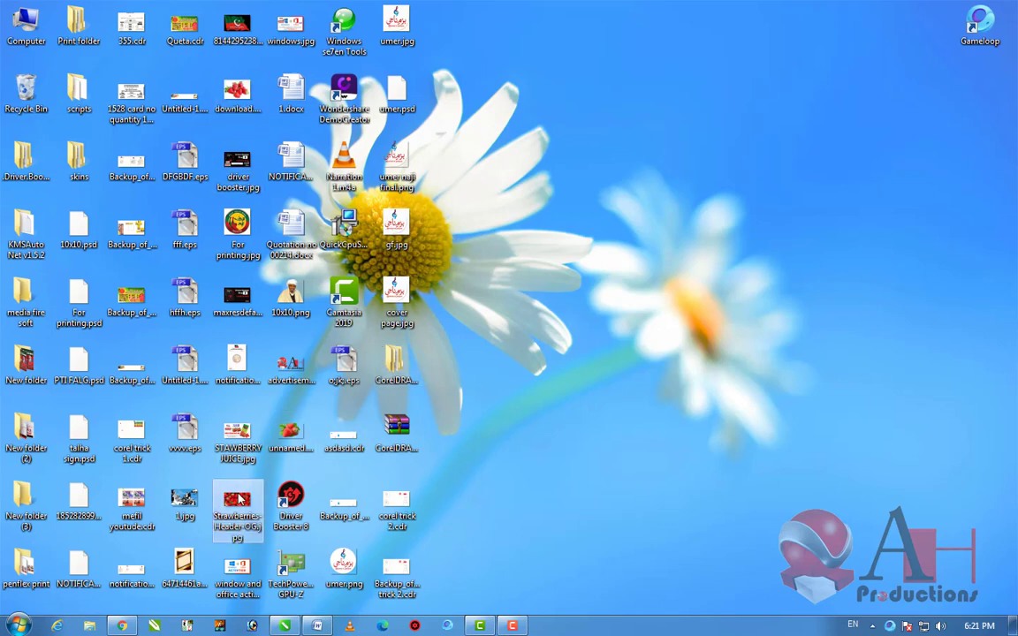
drag(237, 502, 824, 509)
drag(689, 421, 406, 256)
drag(441, 331, 530, 521)
PowerClip the strawberry picture inside the left frame of the film strip
right_click(559, 451)
click(619, 238)
click(468, 270)
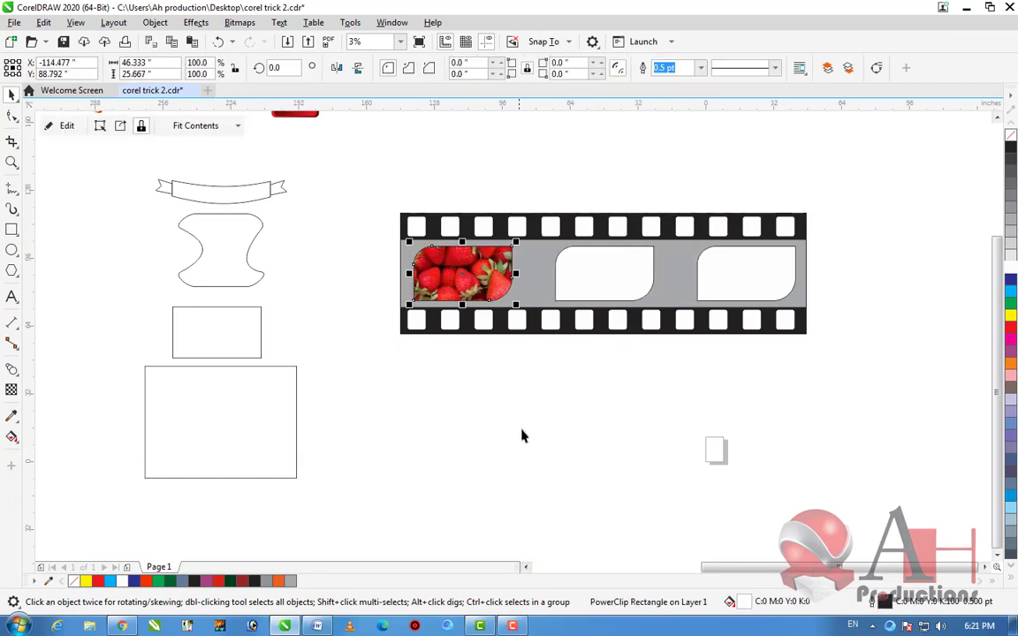
click(518, 422)
Edit the left frame's PowerClip contents, shrinking the strawberry picture to fit the frame more closely, and finish editing
scroll(477, 321, up, 4)
double_click(477, 321)
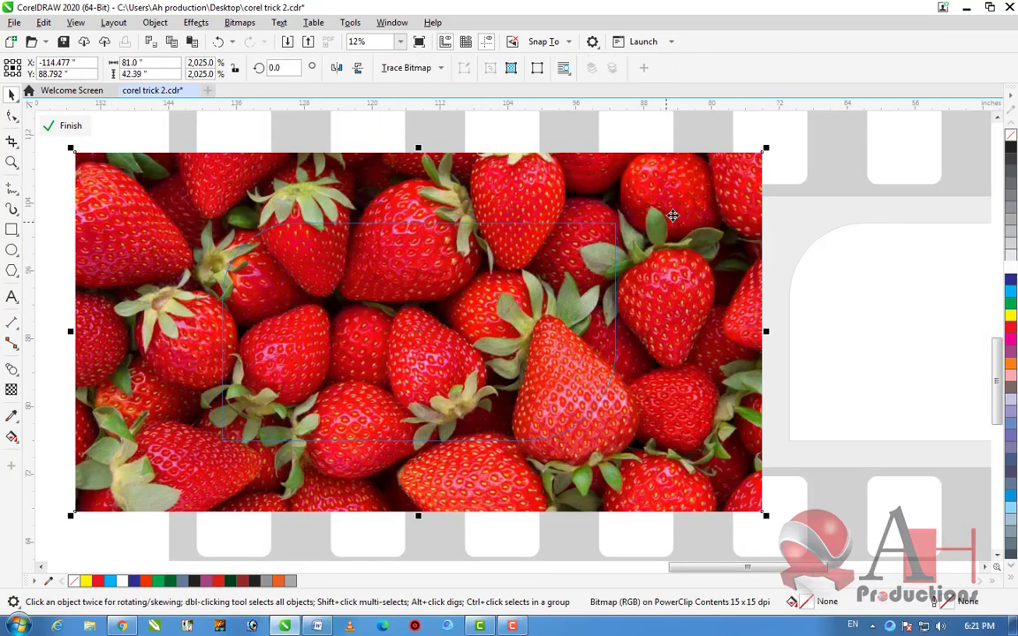
drag(763, 151, 554, 266)
scroll(533, 205, down, 4)
ctrl+click(533, 205)
scroll(533, 205, down, 3)
scroll(540, 265, up, 5)
scroll(456, 255, down, 3)
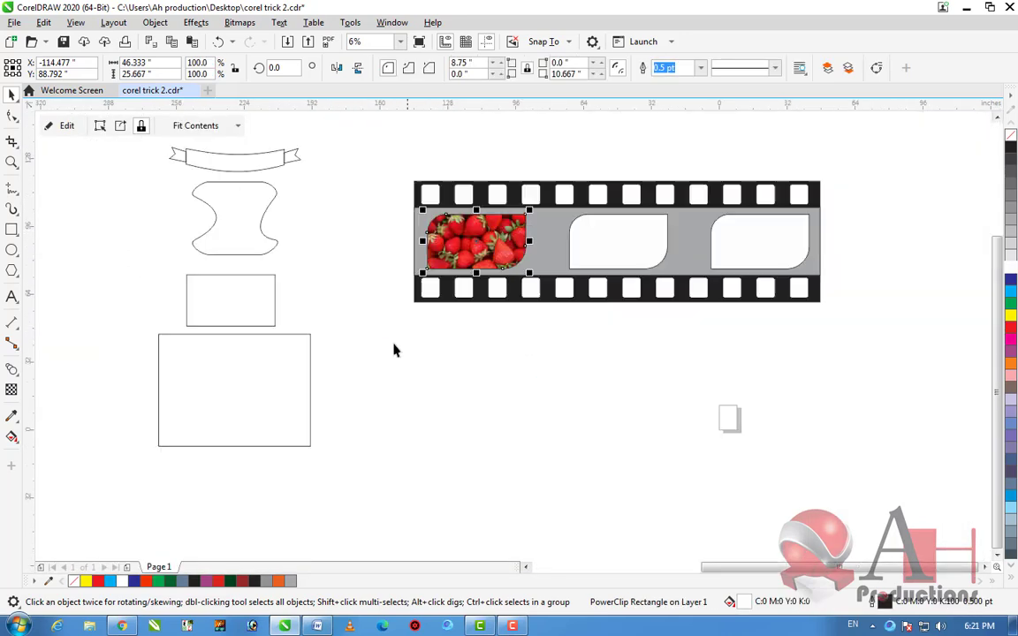
Remove the outlines from the left, middle and right frames of the film strip
scroll(497, 247, up, 2)
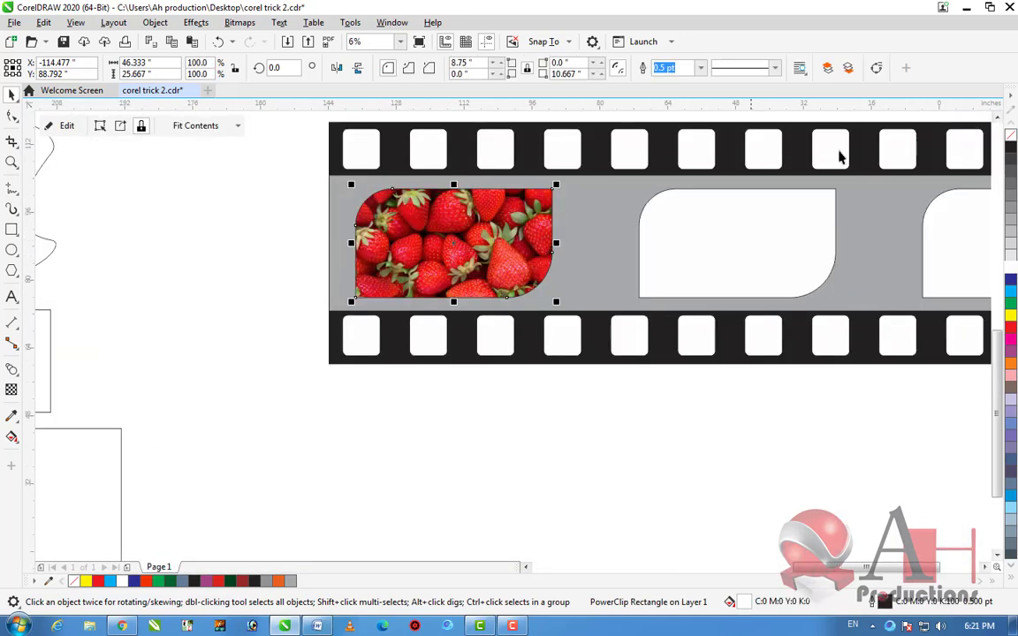
click(831, 258)
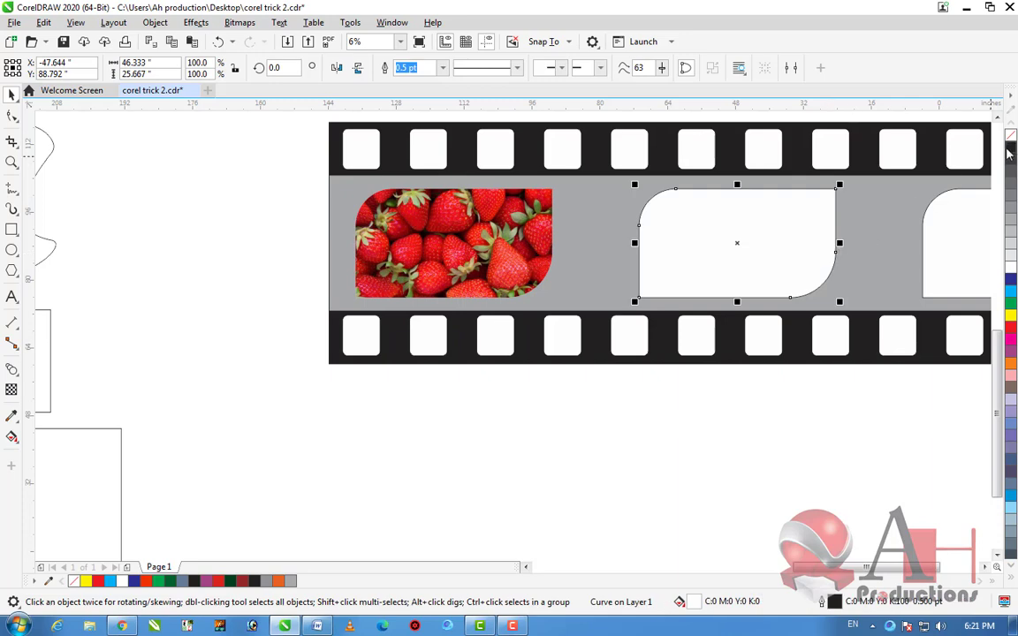
click(825, 160)
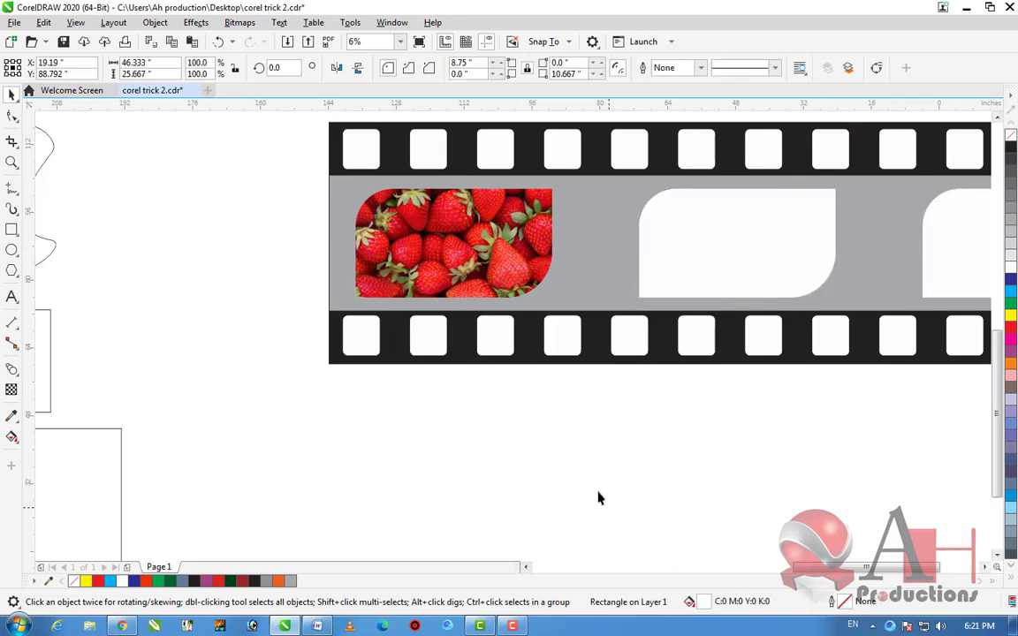
scroll(400, 347, down, 2)
scroll(400, 348, up, 2)
click(291, 292)
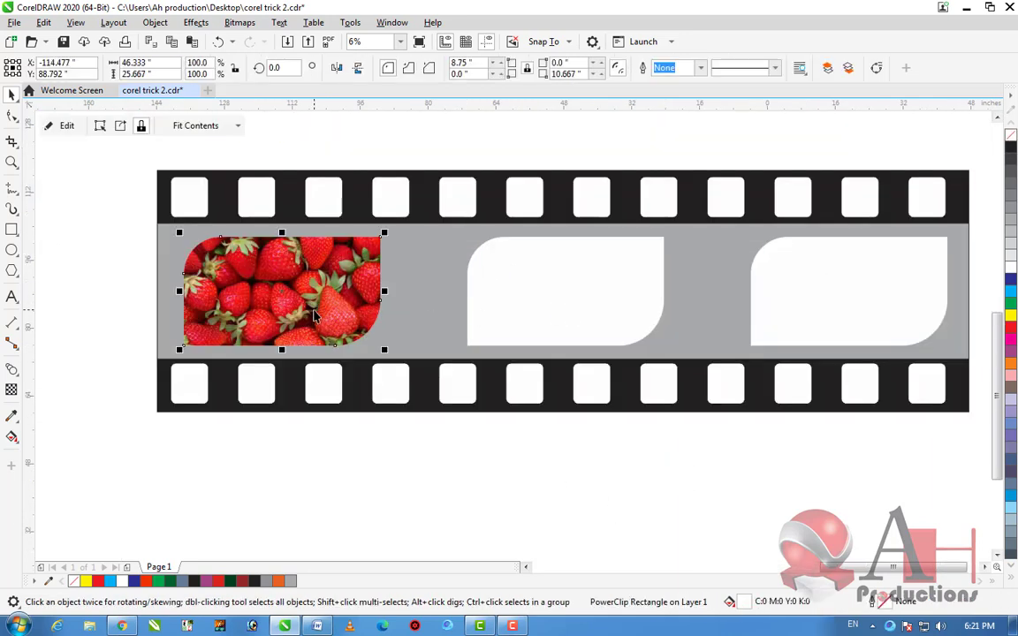
click(511, 335)
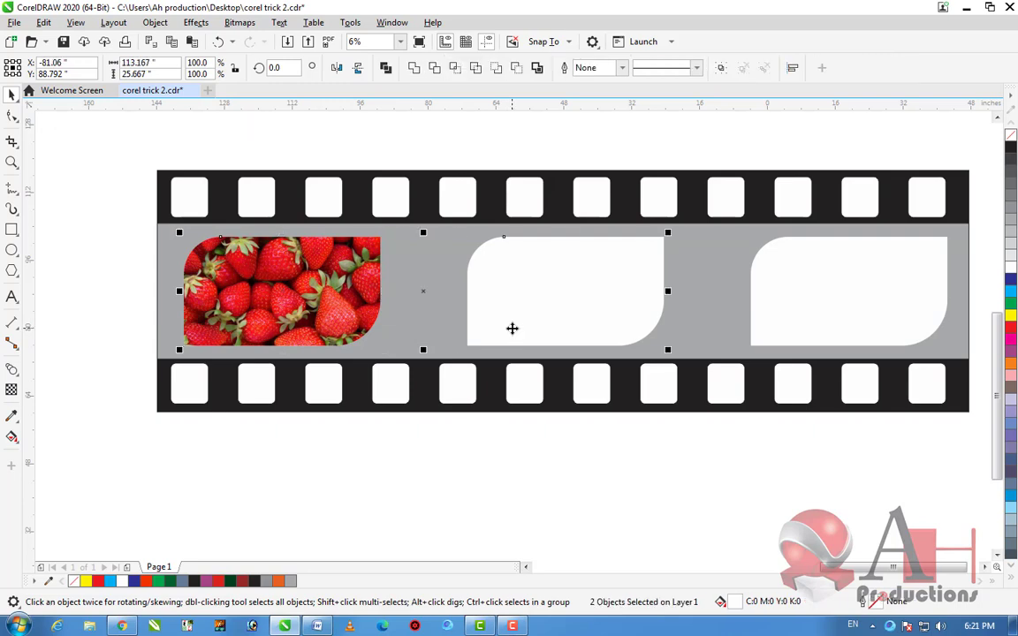
click(358, 320)
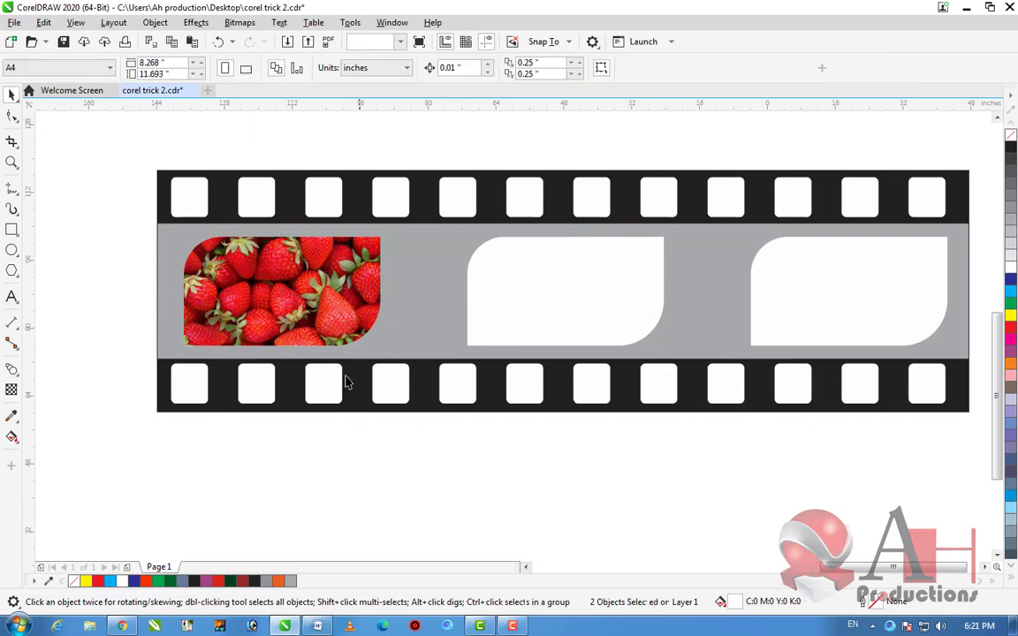
click(811, 314)
click(661, 473)
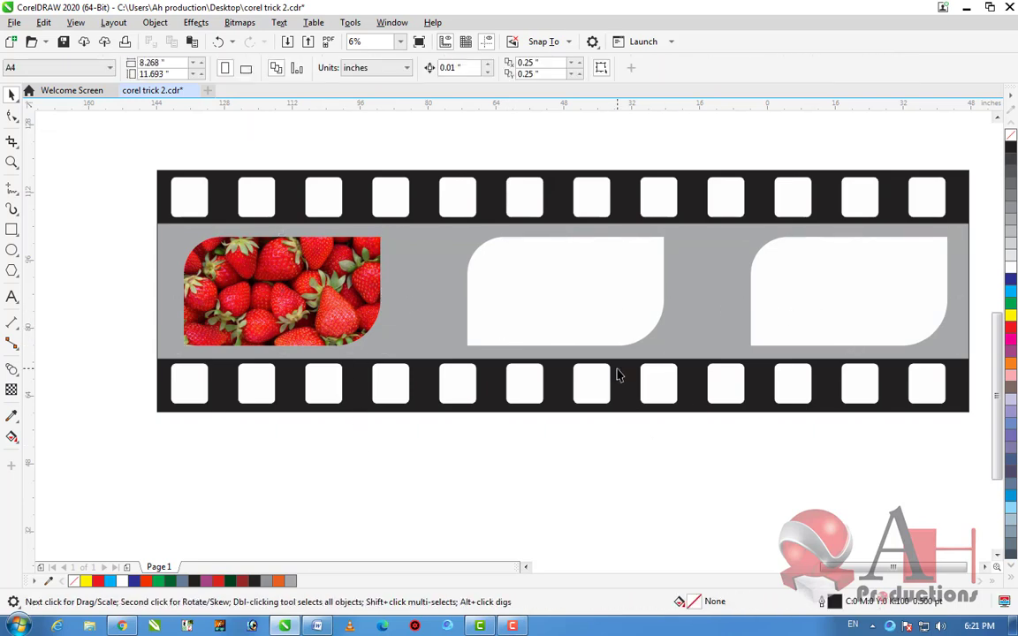
scroll(596, 349, down, 1)
scroll(602, 332, up, 1)
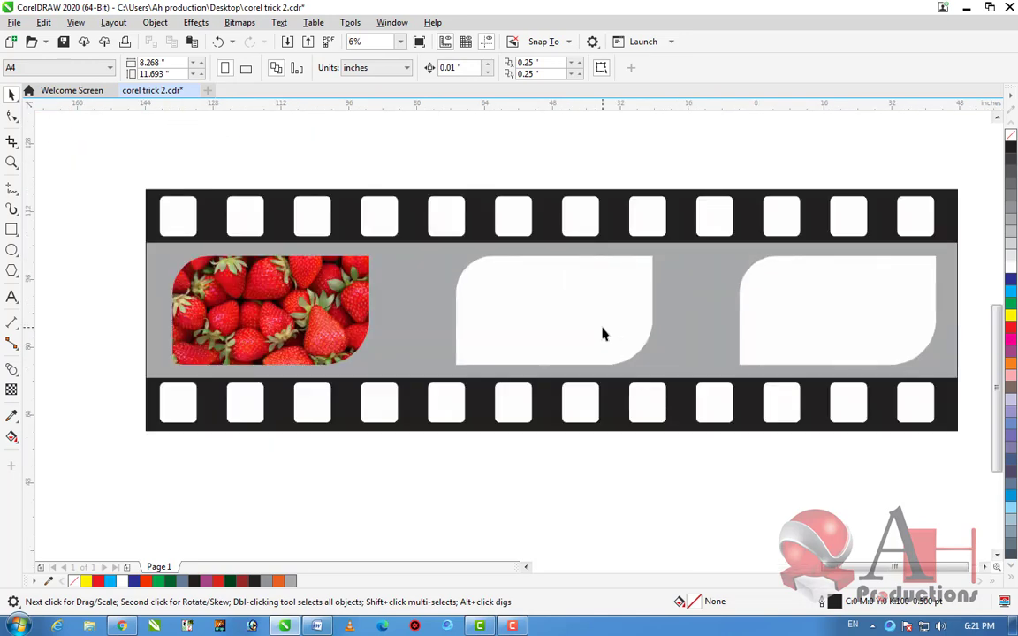
Try filling the film strip's middle frame with the strawberry picture, and undo it
click(604, 334)
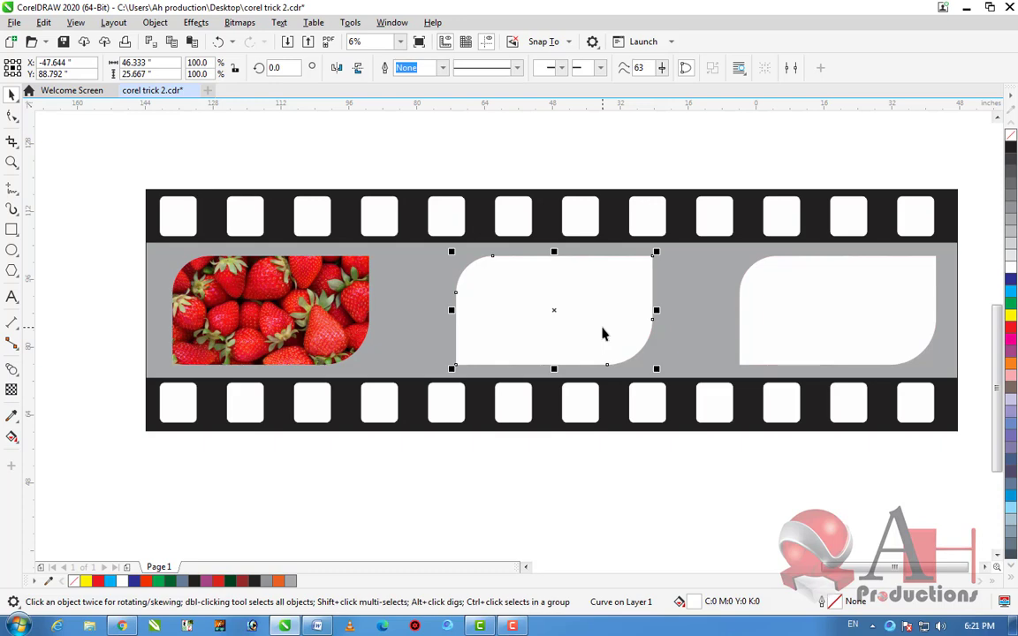
key(ctrl+r)
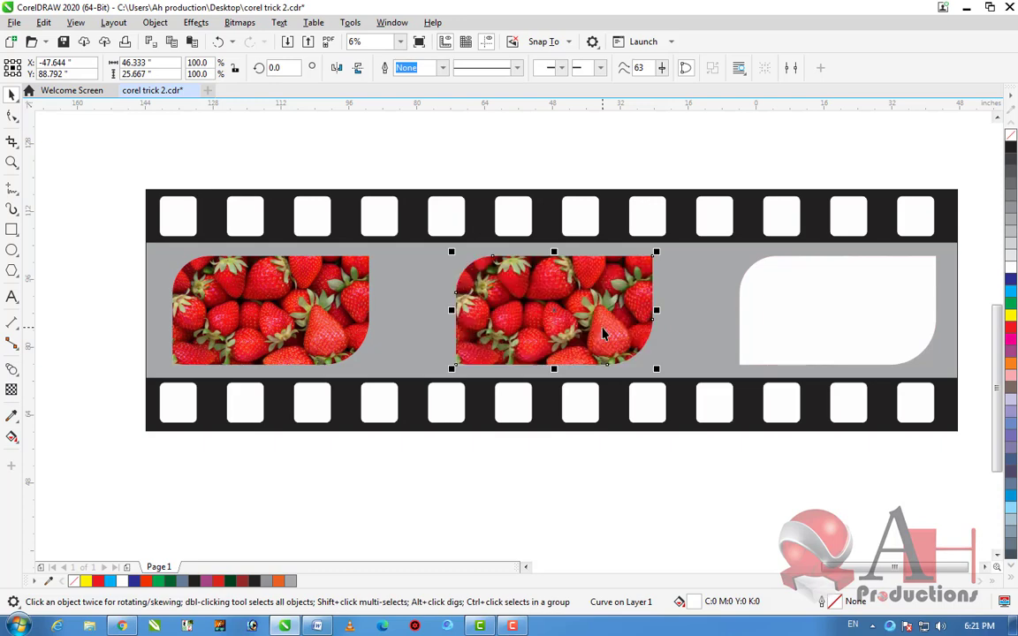
key(ctrl+z)
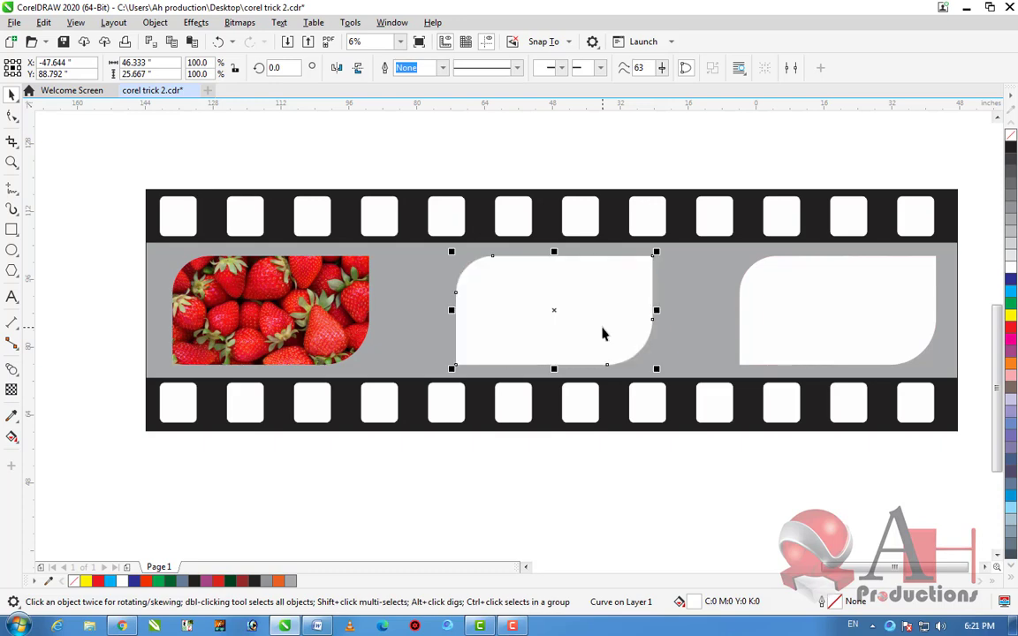
key(Page_Down)
click(597, 421)
key(Page_Down)
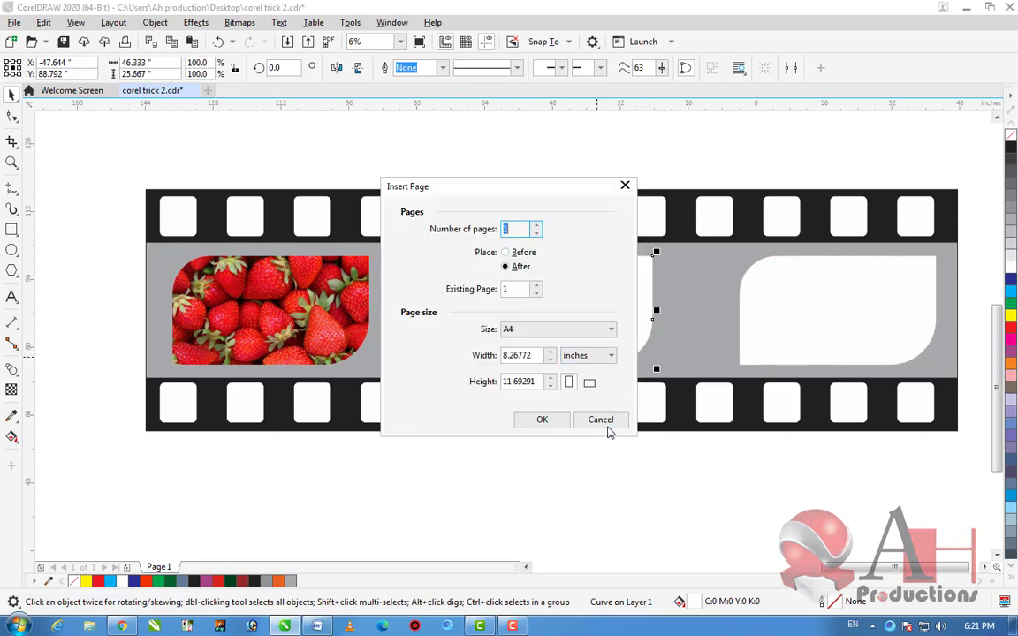
click(608, 421)
Fill the middle and right frames of the film strip with the same strawberry picture as the left frame
key(ctrl+shift+z)
key(ctrl+shift+z)
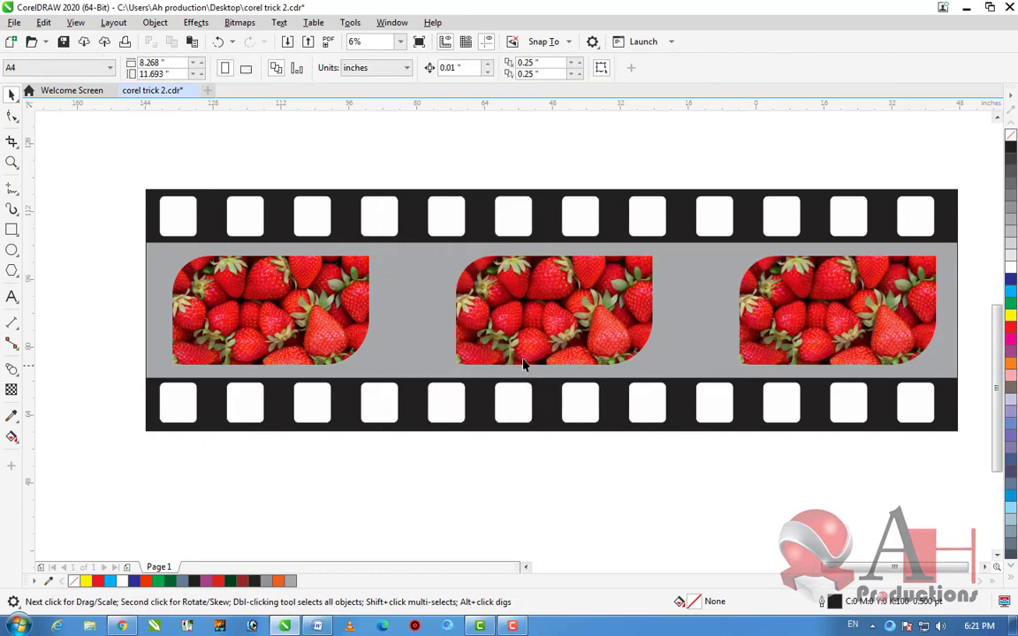
Scale the whole film strip down to about three quarters of its size and move it upward
scroll(524, 372, down, 2)
scroll(529, 354, up, 1)
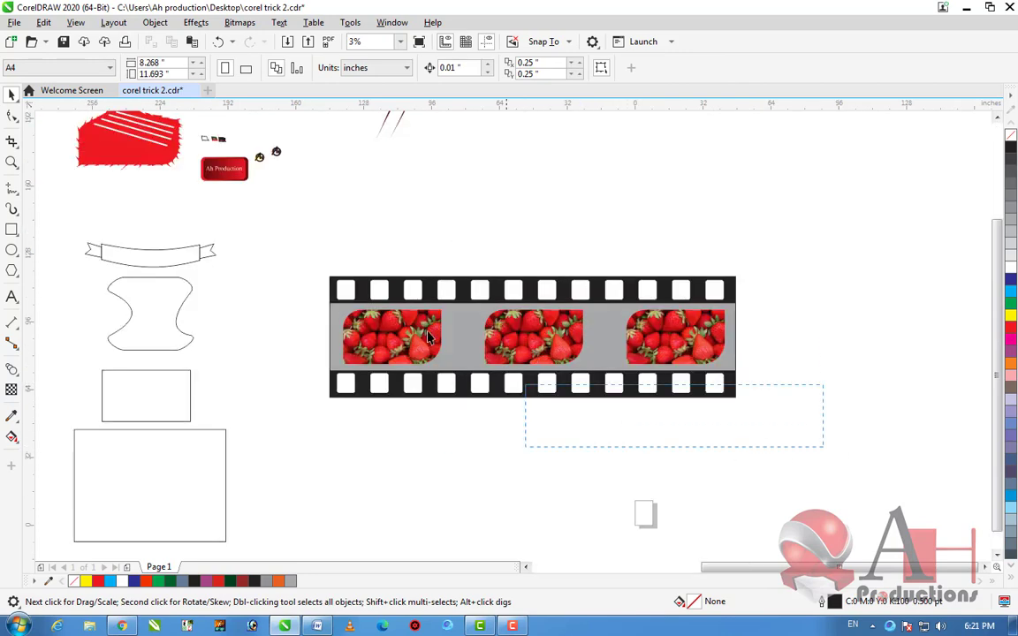
drag(279, 238, 747, 407)
drag(740, 273, 643, 298)
drag(495, 354, 529, 203)
click(654, 327)
Move the blue and yellow starburst from beside the red jagged shape to the empty area below the film strip
scroll(713, 315, down, 1)
scroll(380, 328, down, 1)
scroll(363, 325, up, 1)
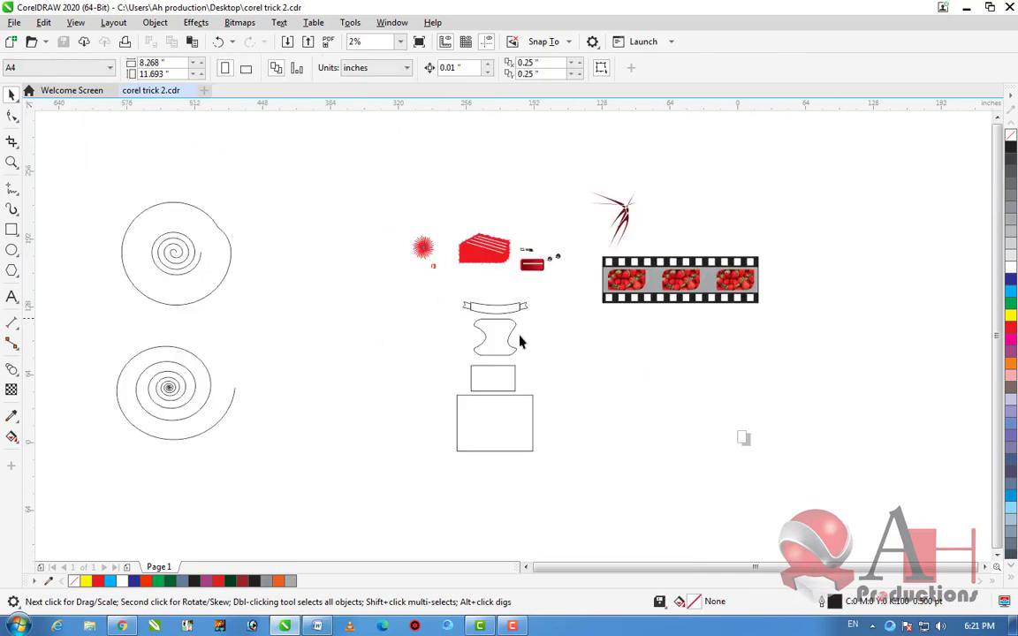
scroll(646, 402, down, 1)
scroll(380, 355, up, 1)
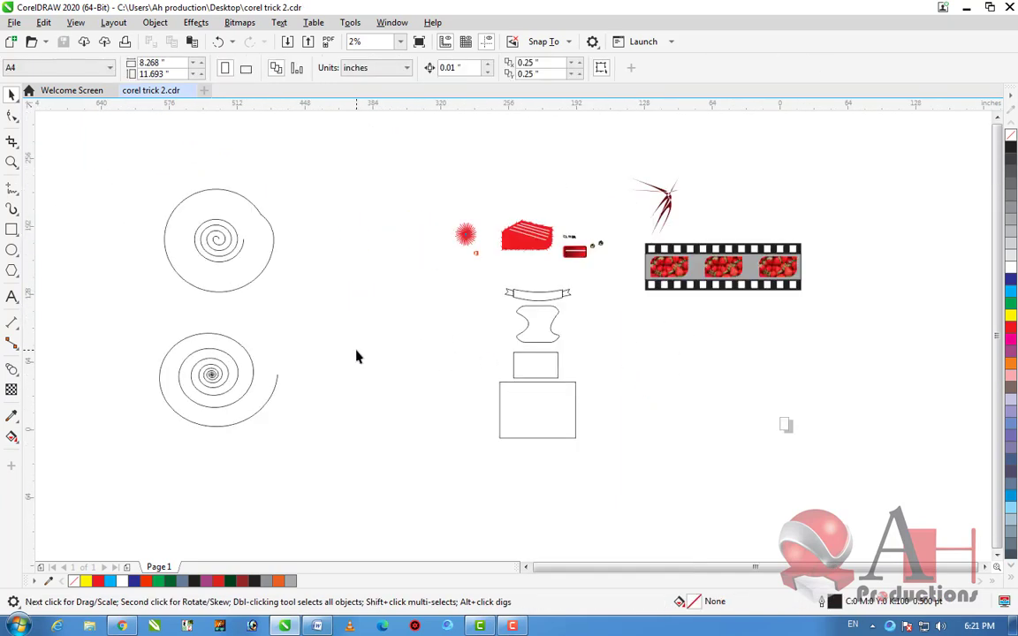
scroll(697, 294, up, 1)
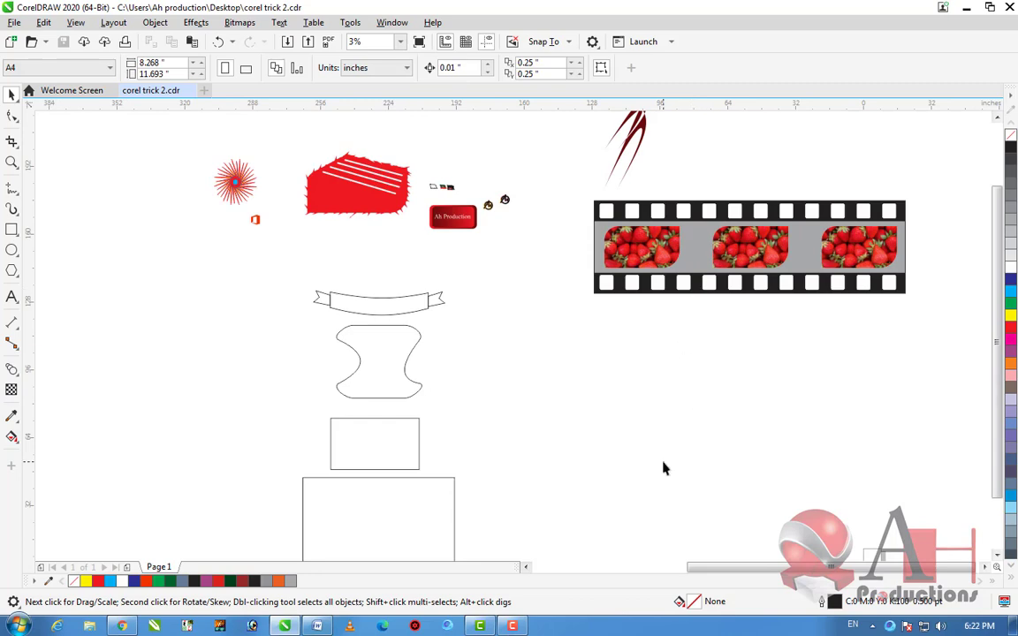
drag(230, 189, 636, 396)
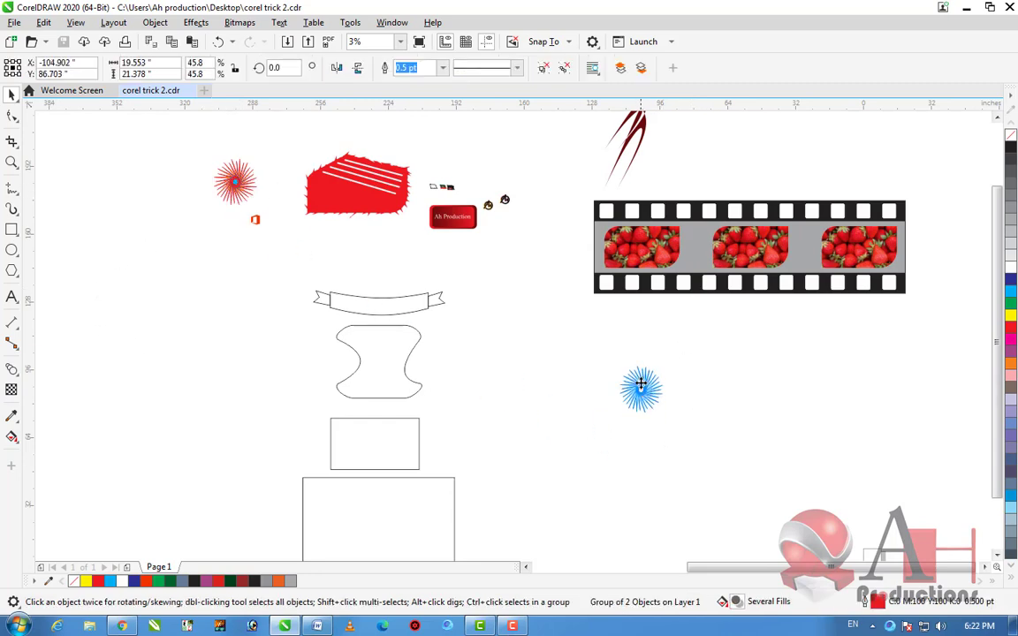
scroll(635, 395, up, 3)
drag(594, 352, 419, 352)
scroll(541, 363, down, 1)
scroll(486, 354, up, 1)
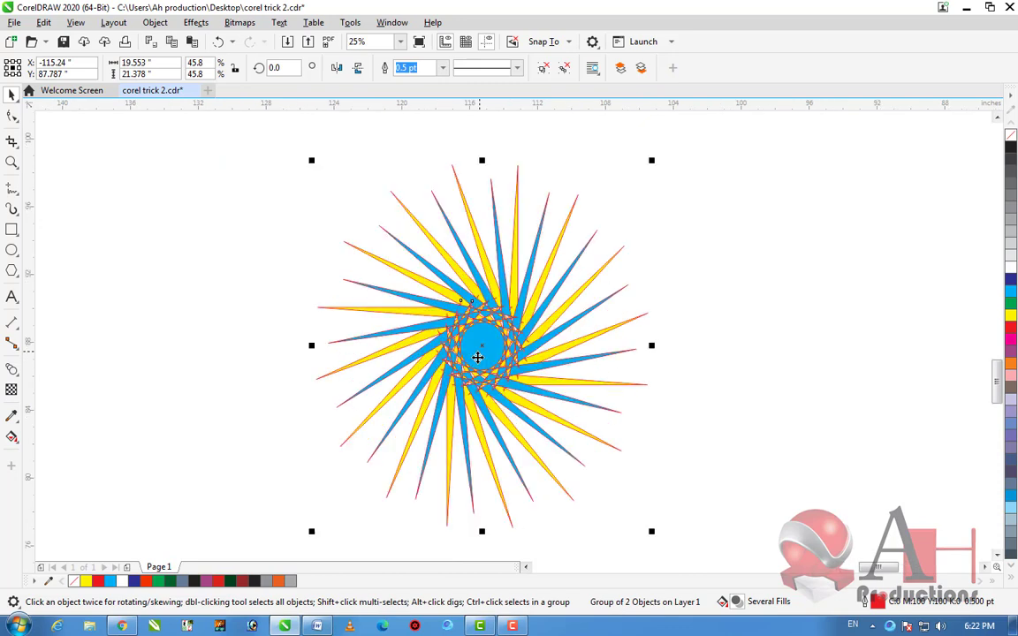
Add a drop shadow to the starburst, running from its upper edge down to its lower edge
click(18, 378)
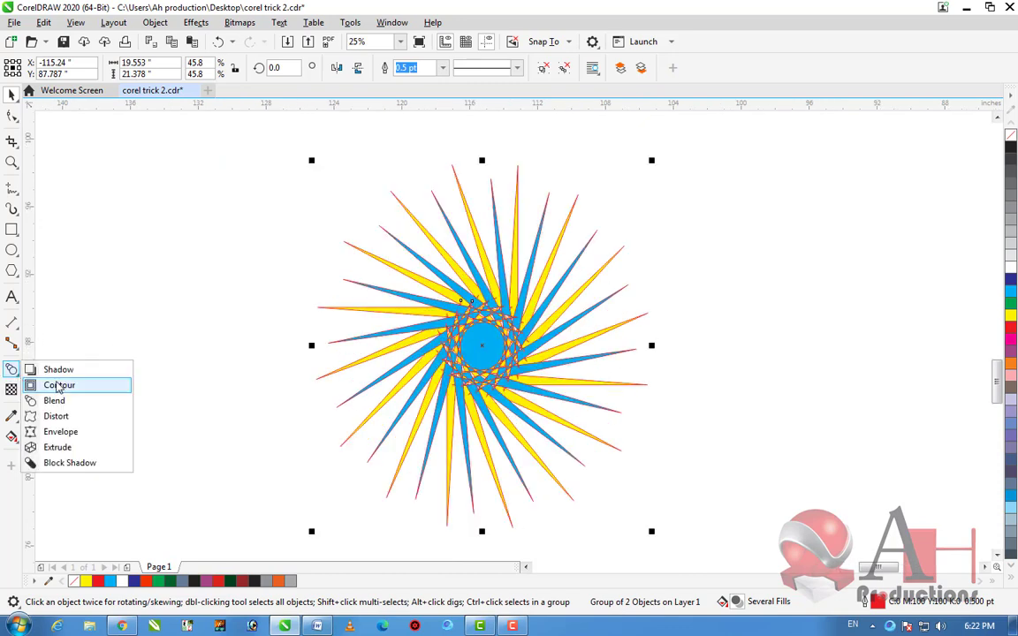
click(46, 366)
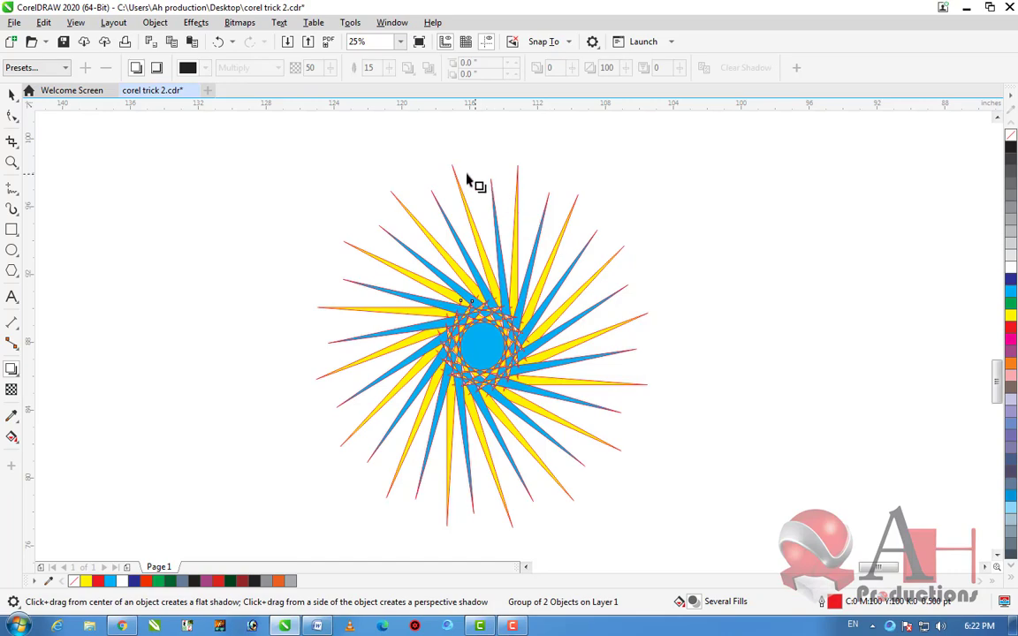
drag(468, 170, 475, 533)
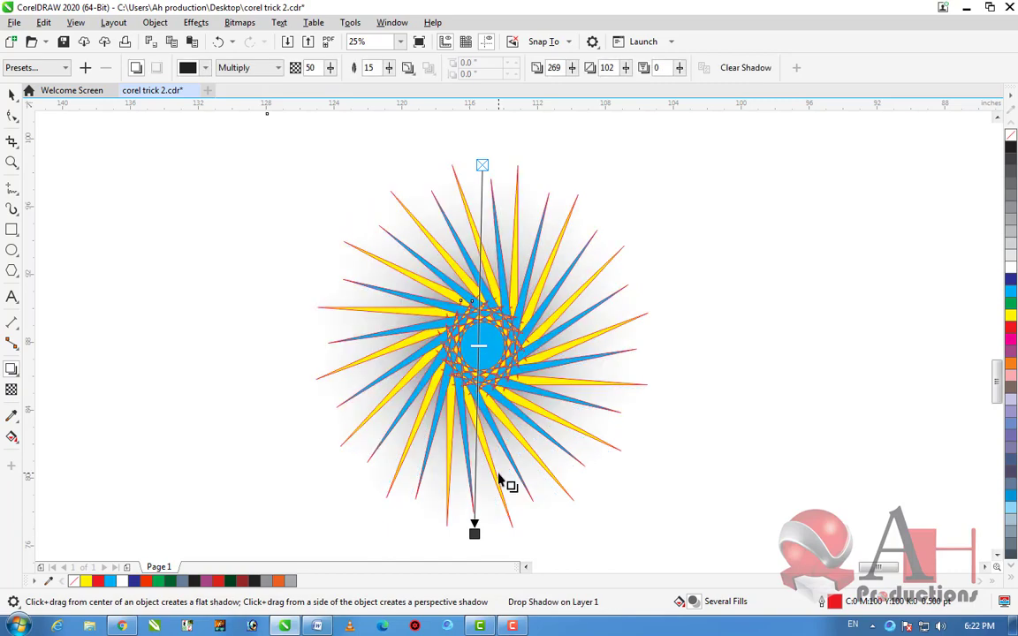
scroll(513, 349, up, 1)
scroll(513, 349, up, 1)
scroll(513, 349, down, 2)
scroll(514, 349, up, 1)
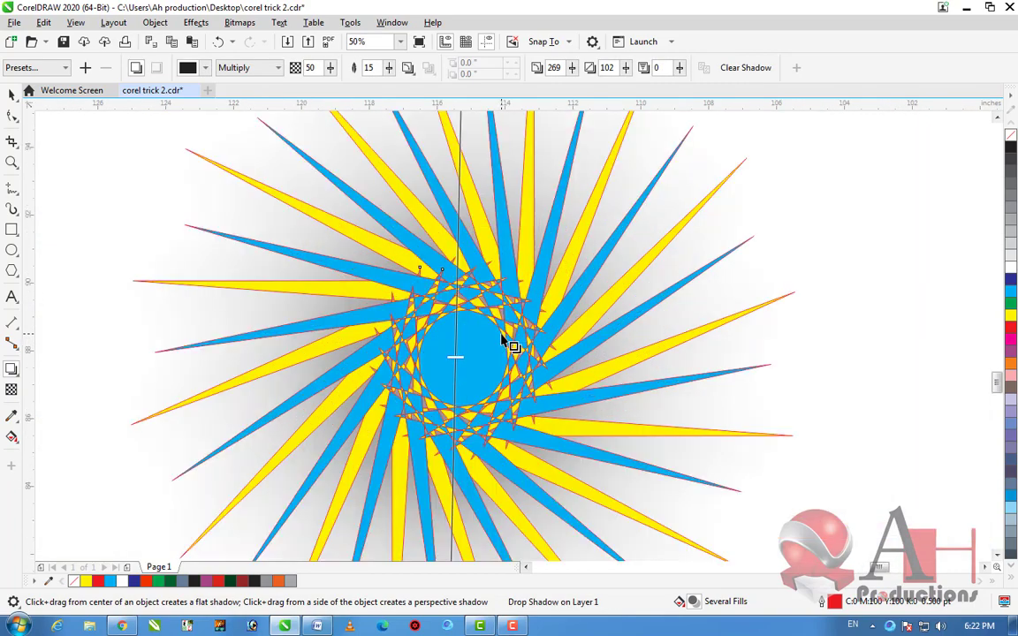
Try several merge modes for the starburst's shadow, including Normal, Subtract, If Darker and Add, ending with Add
click(250, 68)
click(252, 82)
click(250, 68)
click(250, 104)
click(256, 68)
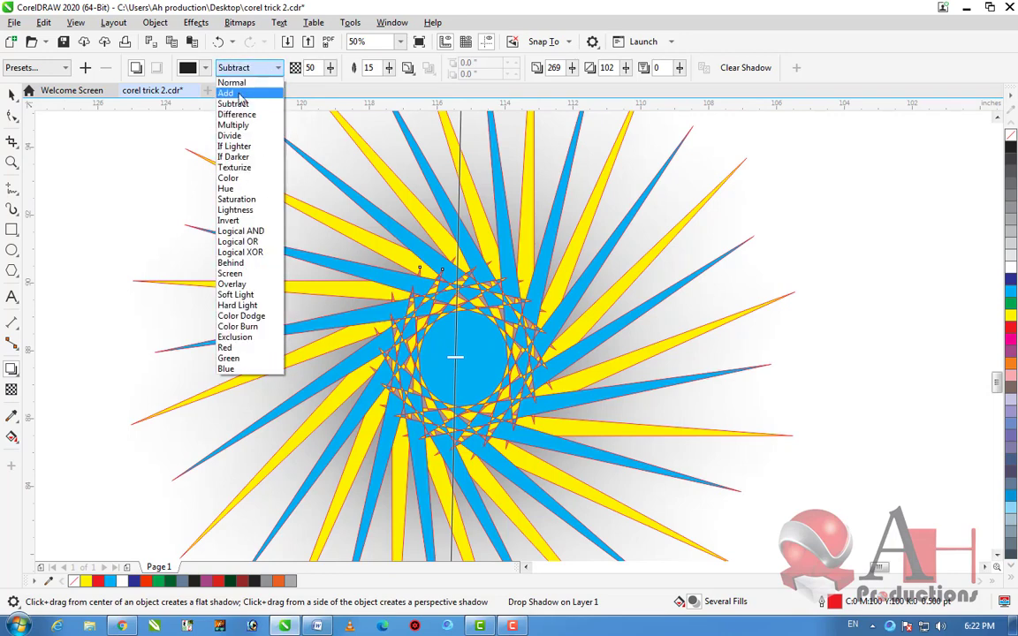
click(227, 93)
click(265, 68)
click(234, 157)
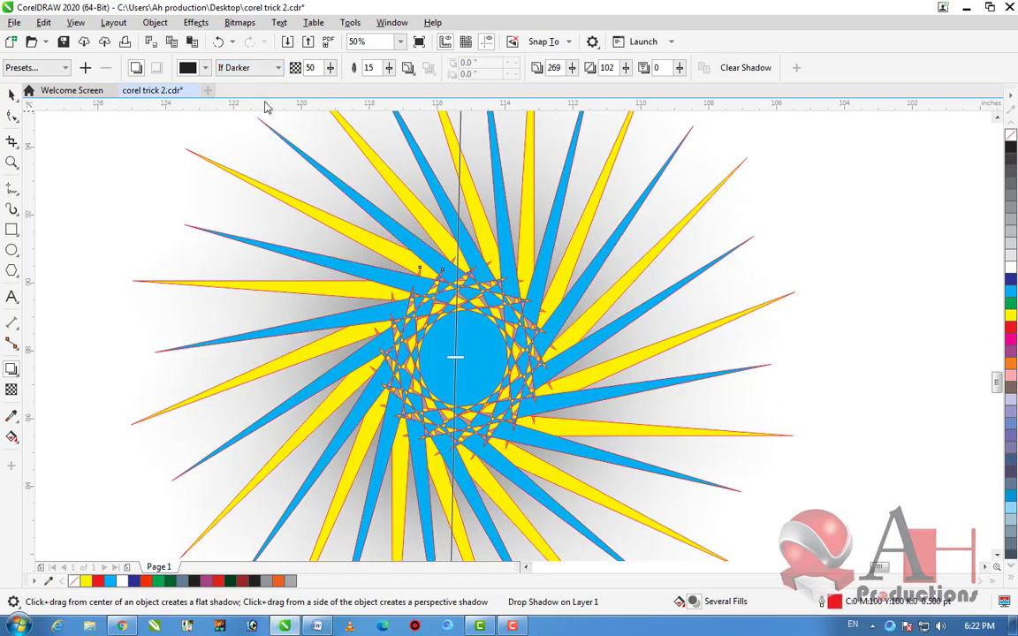
click(265, 68)
click(248, 181)
click(250, 68)
click(247, 94)
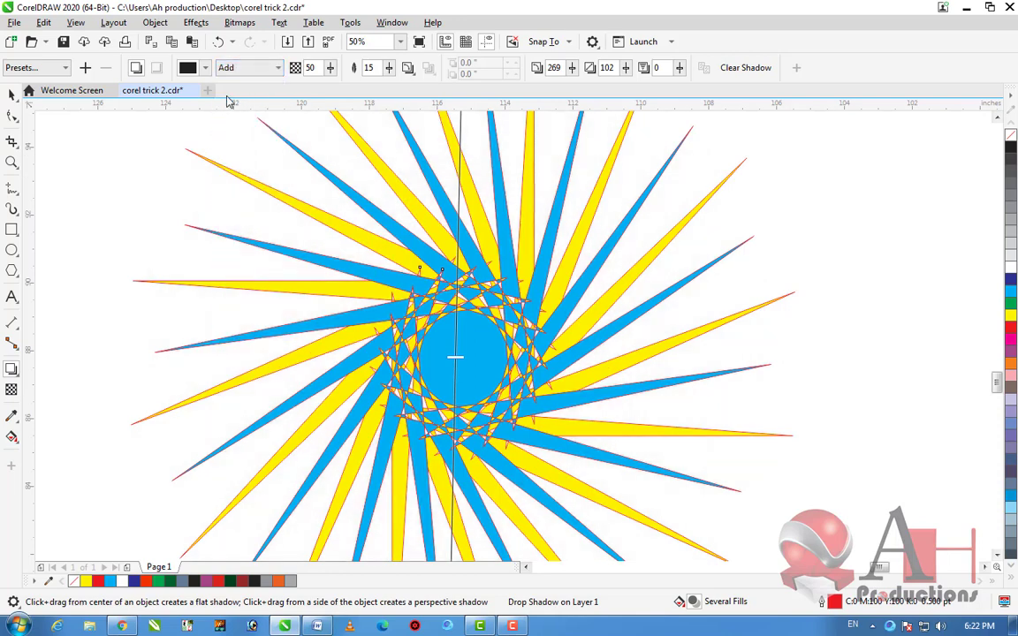
Change the starburst's shadow colour to magenta and set its merge mode to Multiply
click(205, 68)
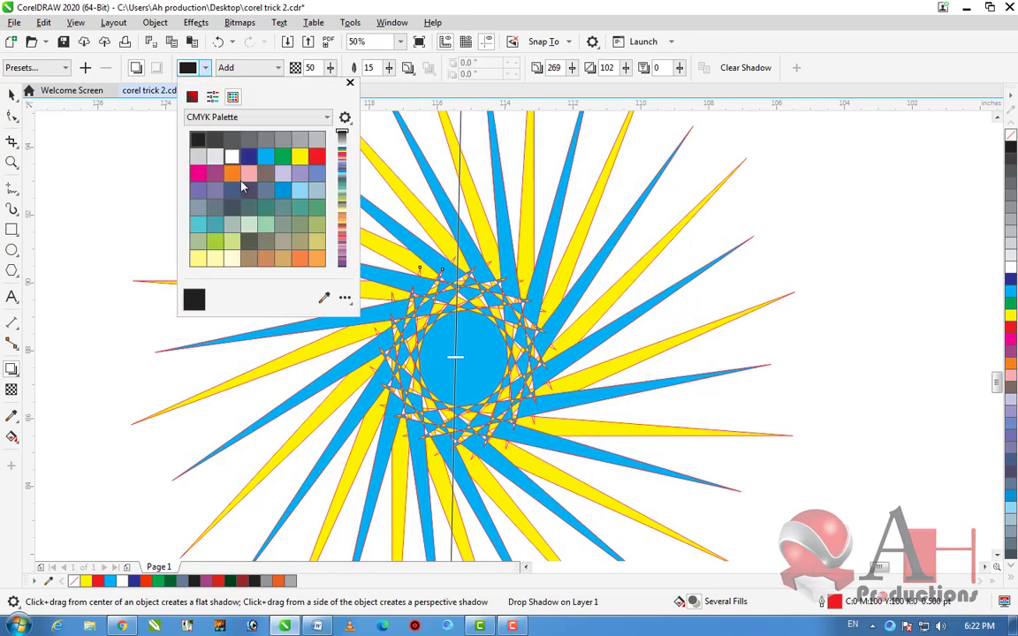
click(299, 156)
click(198, 174)
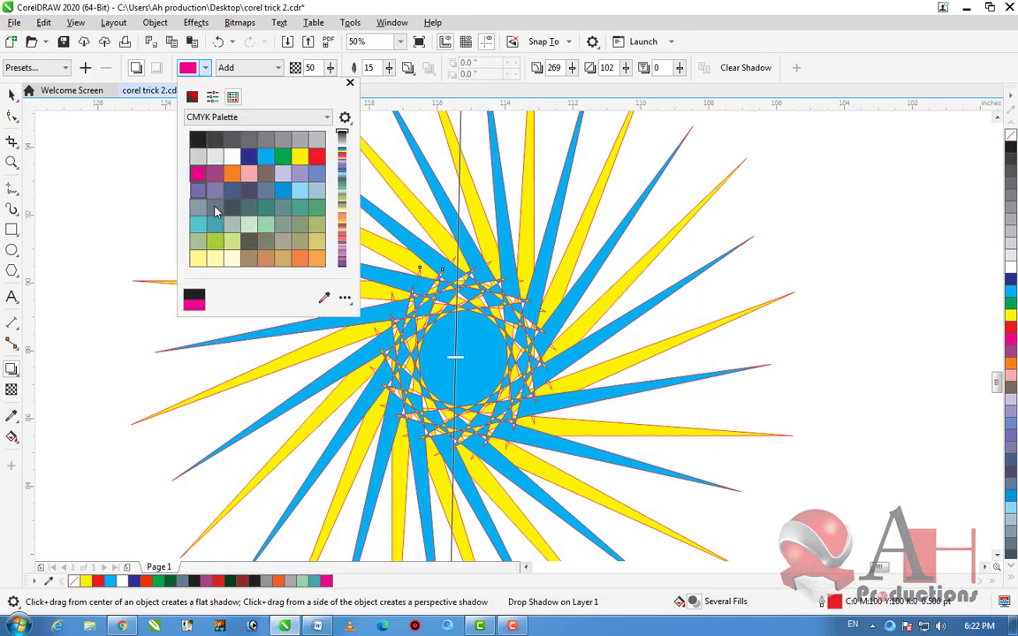
click(312, 71)
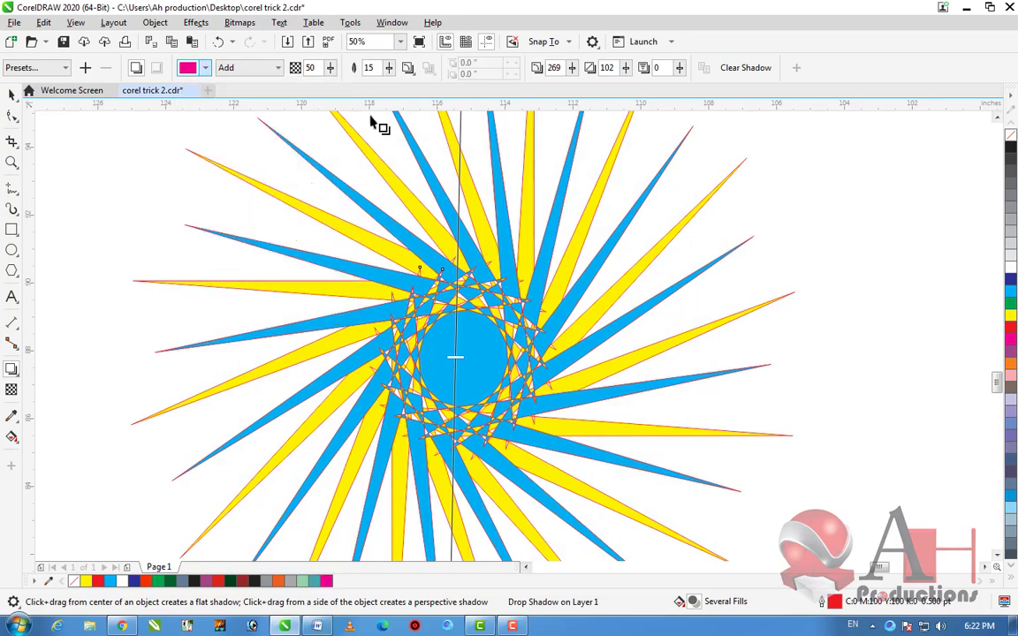
click(249, 68)
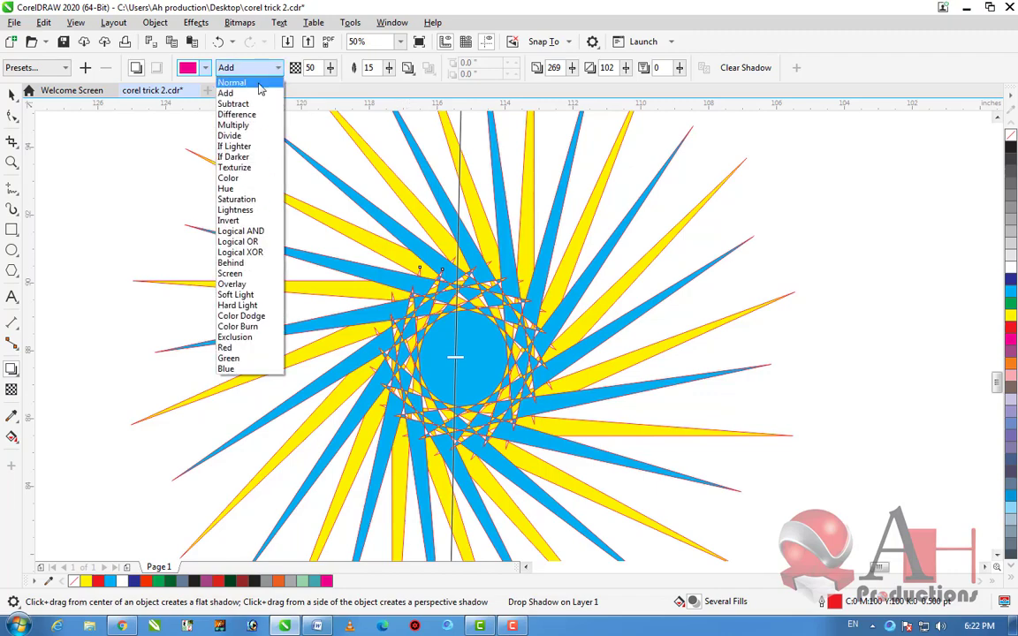
click(234, 124)
Examine the starburst's coloured drop shadow up close and from a distance
scroll(492, 281, down, 4)
click(669, 417)
scroll(518, 325, up, 4)
scroll(495, 301, down, 4)
scroll(485, 279, up, 4)
scroll(461, 287, down, 2)
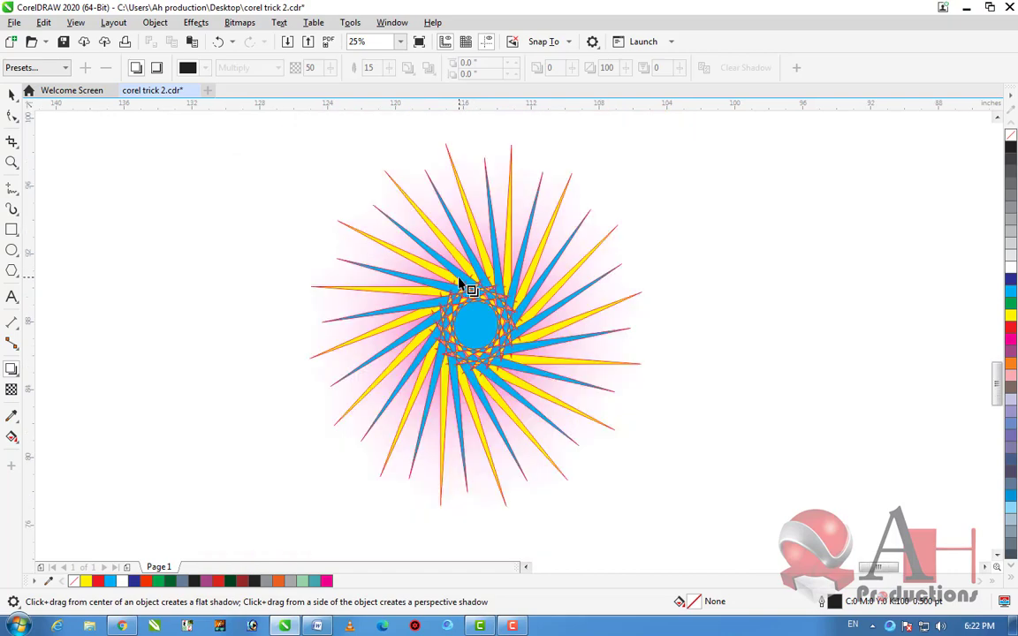
scroll(491, 275, up, 2)
scroll(466, 283, down, 2)
scroll(466, 282, up, 2)
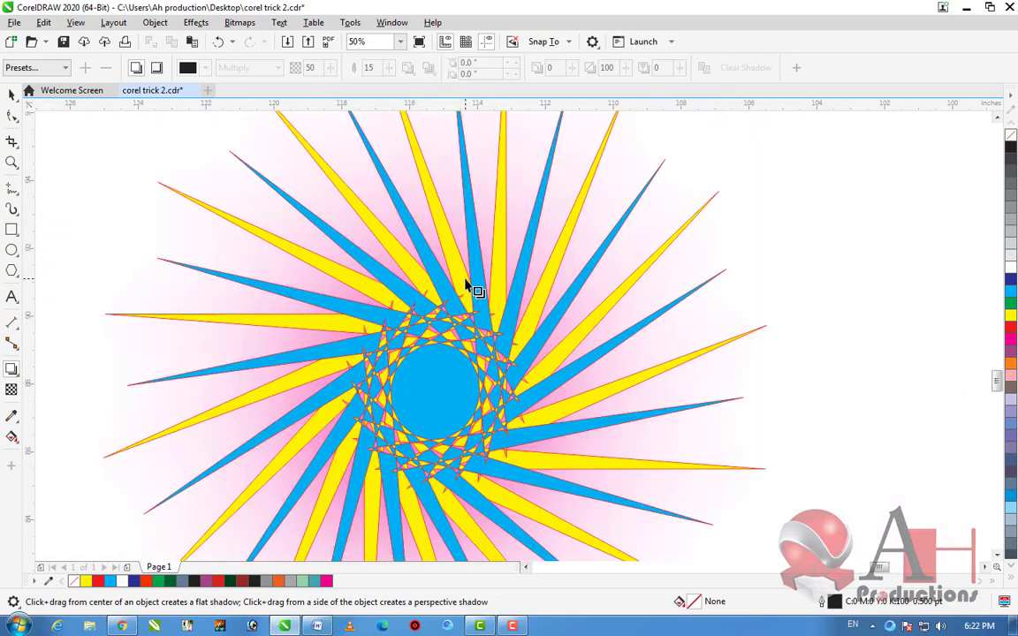
Add a drop shadow to the red jagged striped shape, running from its upper edge to just below its lower edge
scroll(468, 287, down, 2)
scroll(470, 290, down, 5)
scroll(468, 309, down, 1)
scroll(340, 265, up, 3)
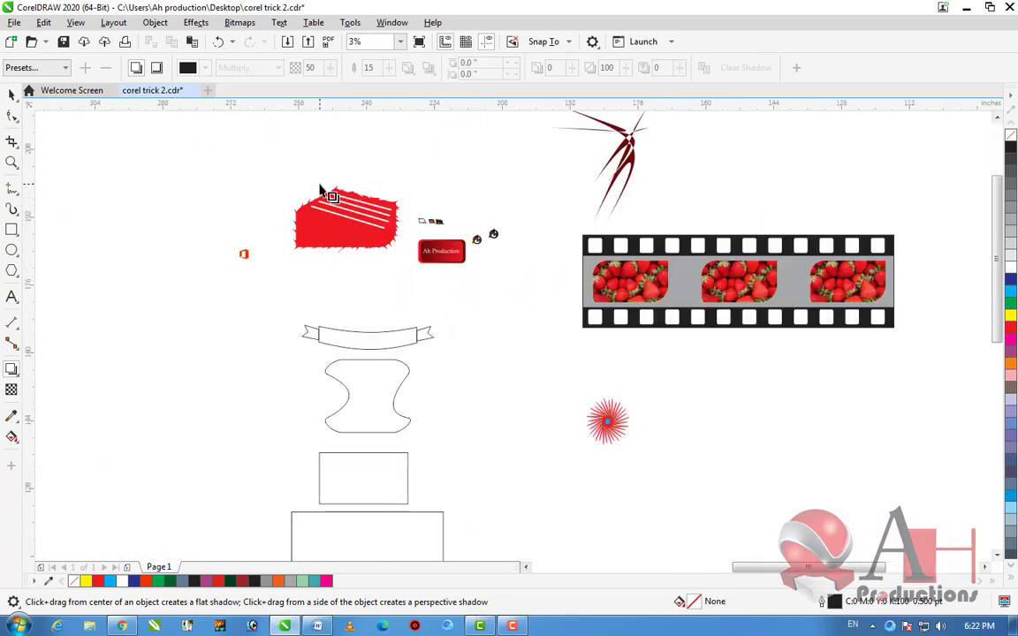
drag(351, 221, 372, 333)
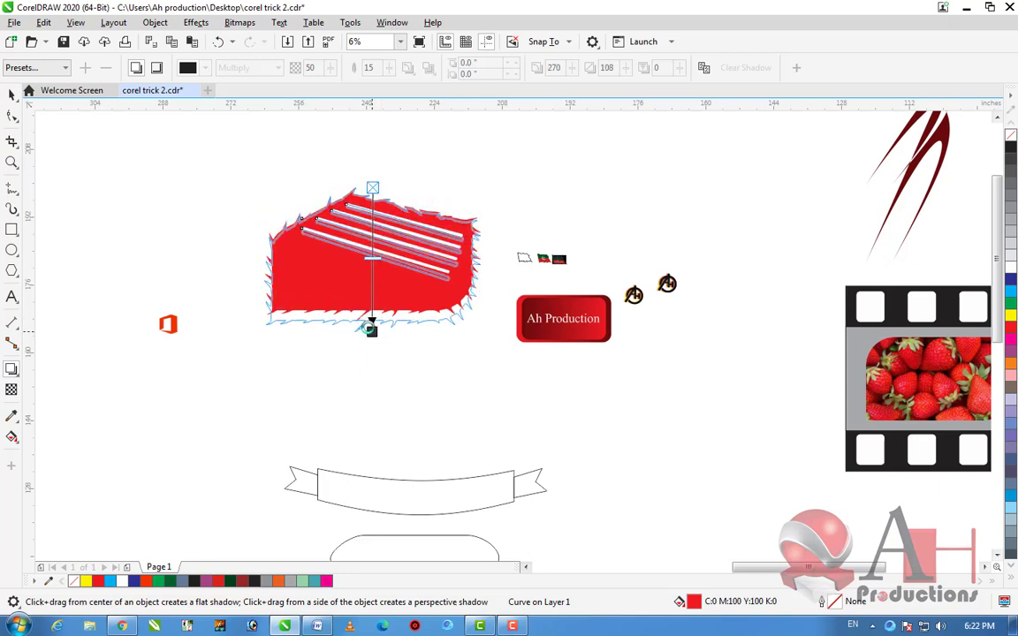
drag(371, 328, 371, 329)
scroll(371, 330, up, 2)
scroll(438, 302, down, 4)
scroll(411, 228, up, 4)
scroll(409, 227, up, 2)
scroll(412, 225, down, 2)
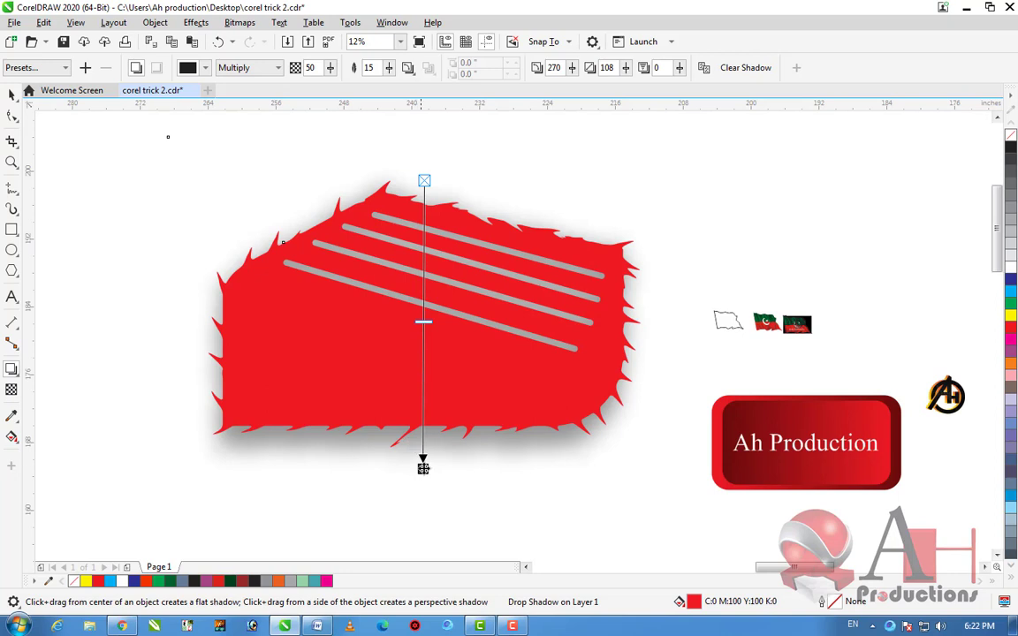
Shorten the red jagged shape's drop shadow to a stretch of about 102, bringing its end closer to the lower edge
drag(422, 468, 428, 452)
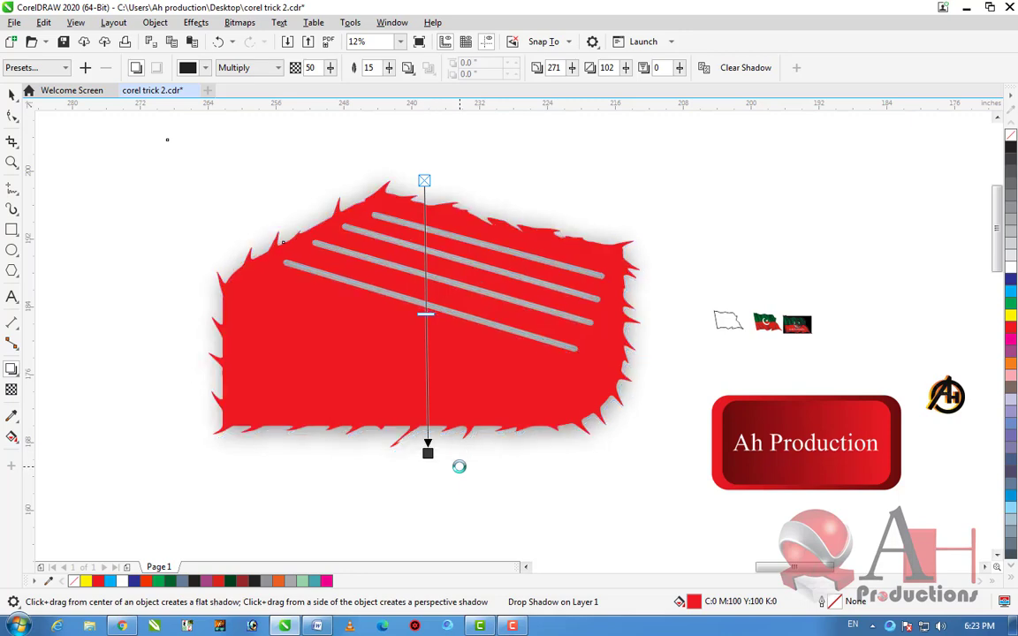
scroll(455, 460, down, 3)
scroll(446, 449, up, 2)
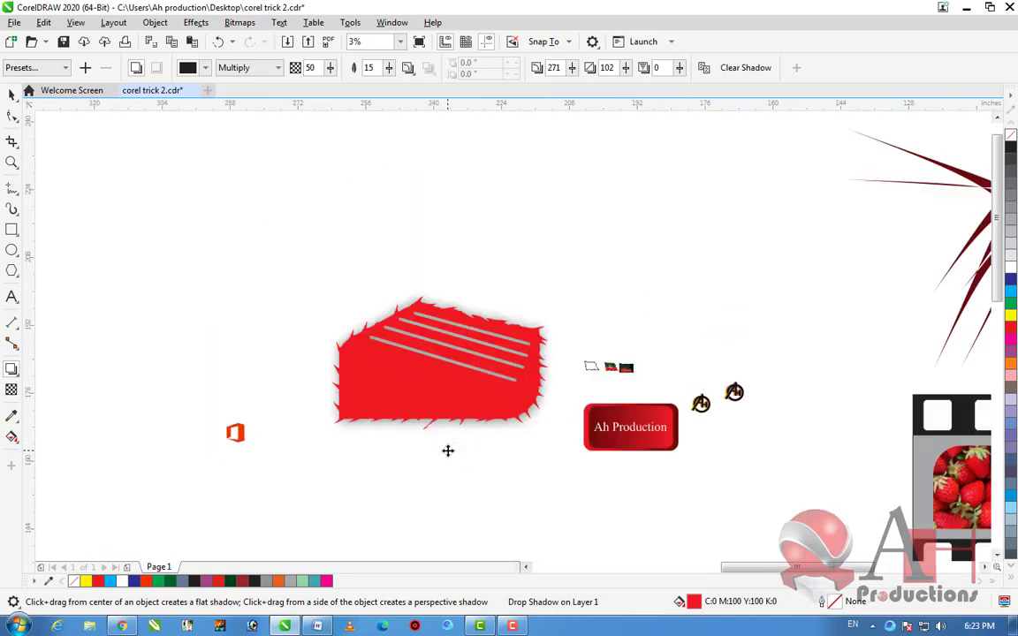
click(11, 95)
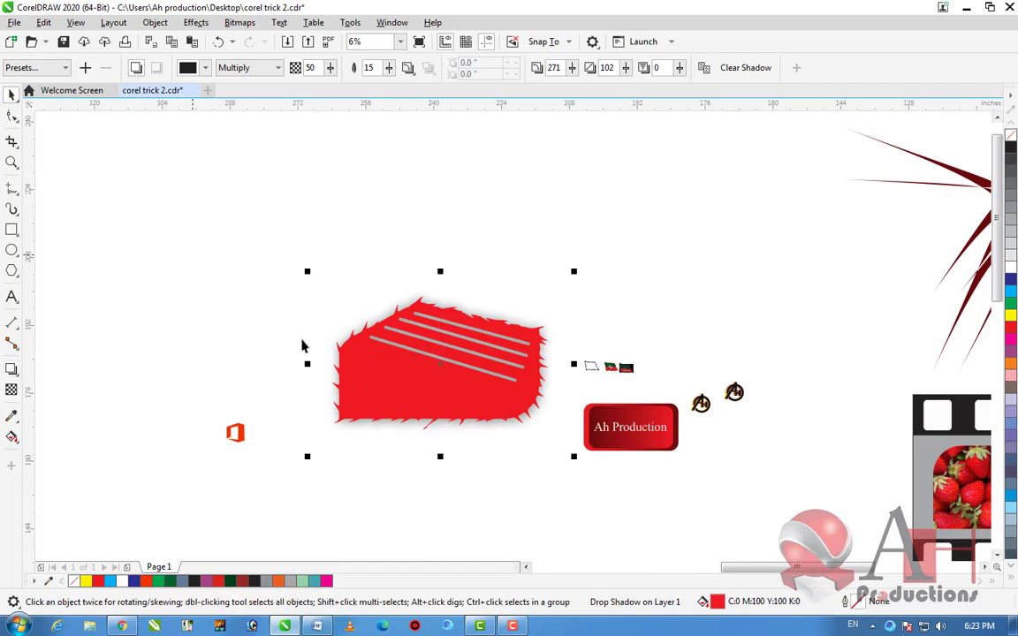
click(287, 405)
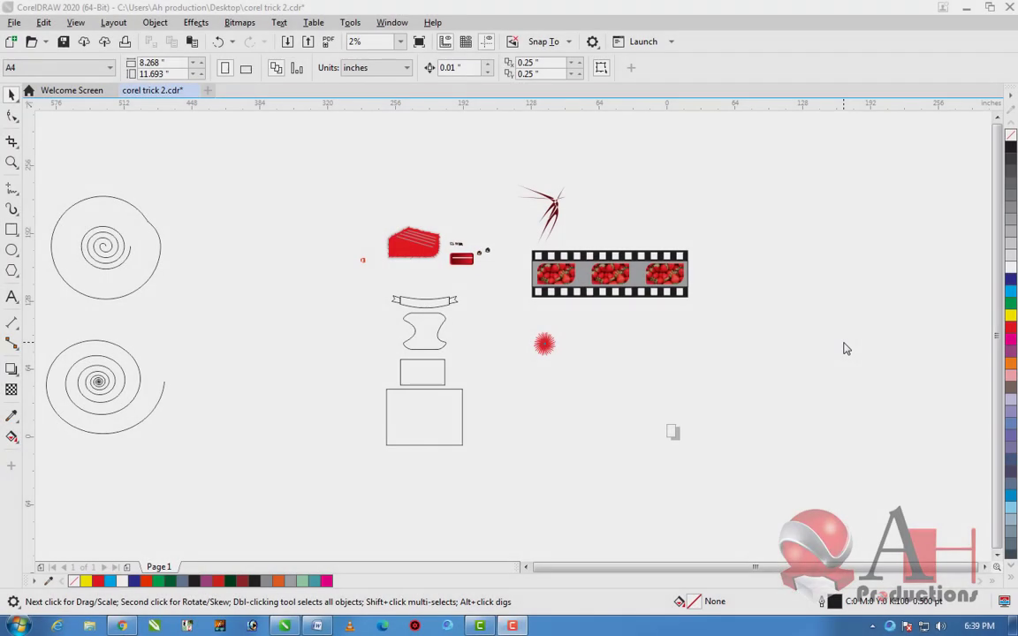
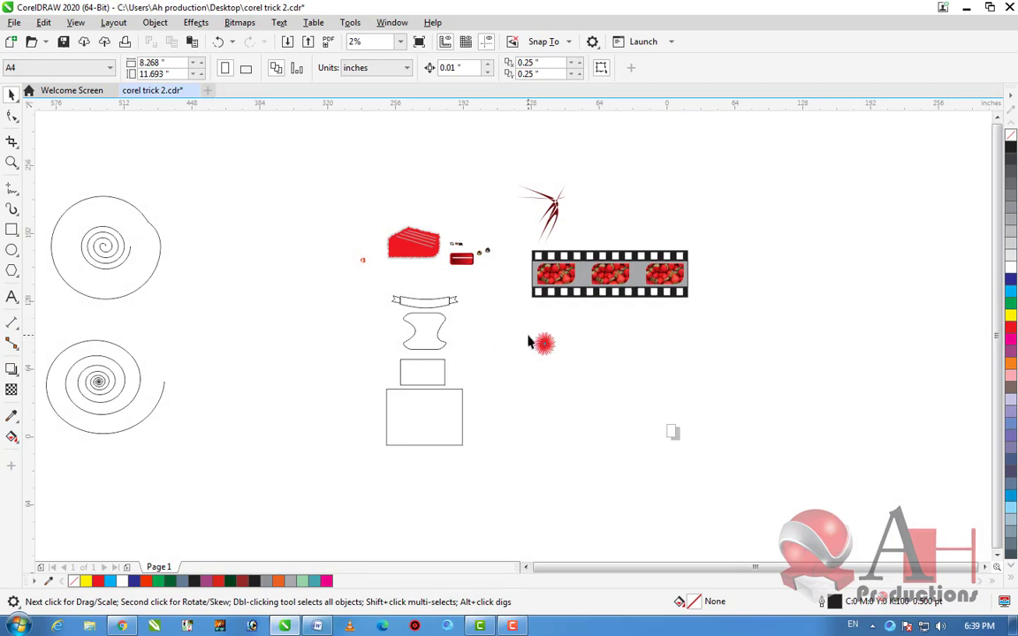
Sample the dark red (C27 M100 Y100 K41) from the Ah Production label and fill the hourglass-like curved shape with it
click(13, 417)
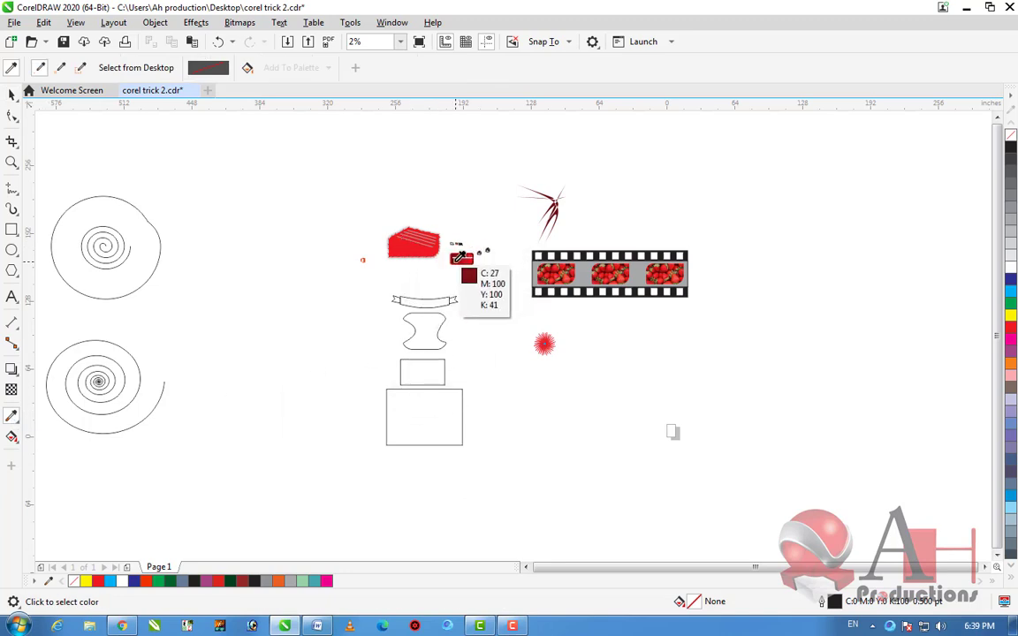
click(457, 258)
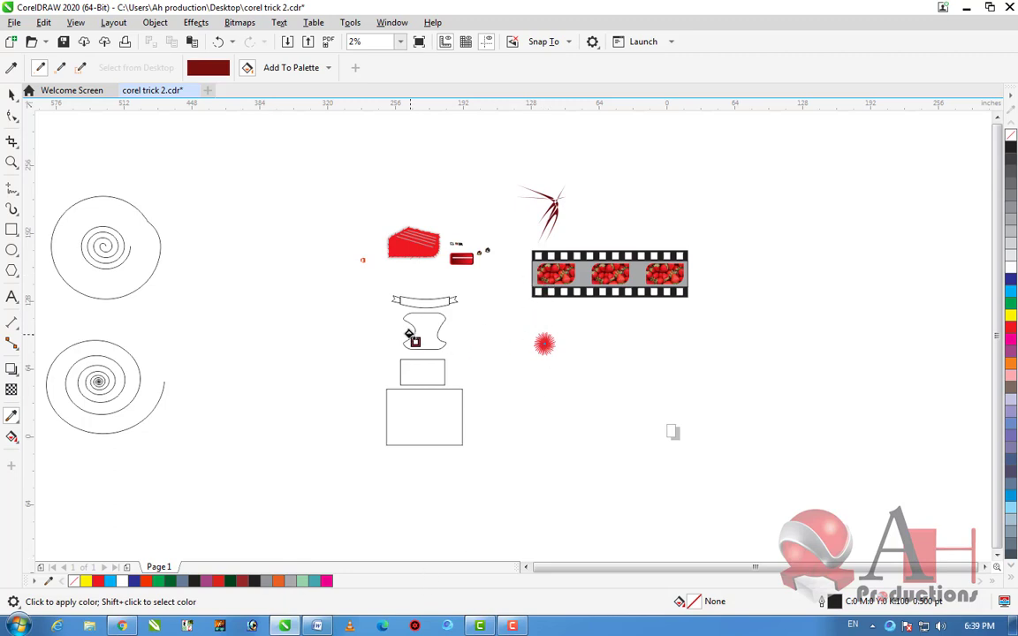
click(412, 339)
scroll(417, 340, up, 3)
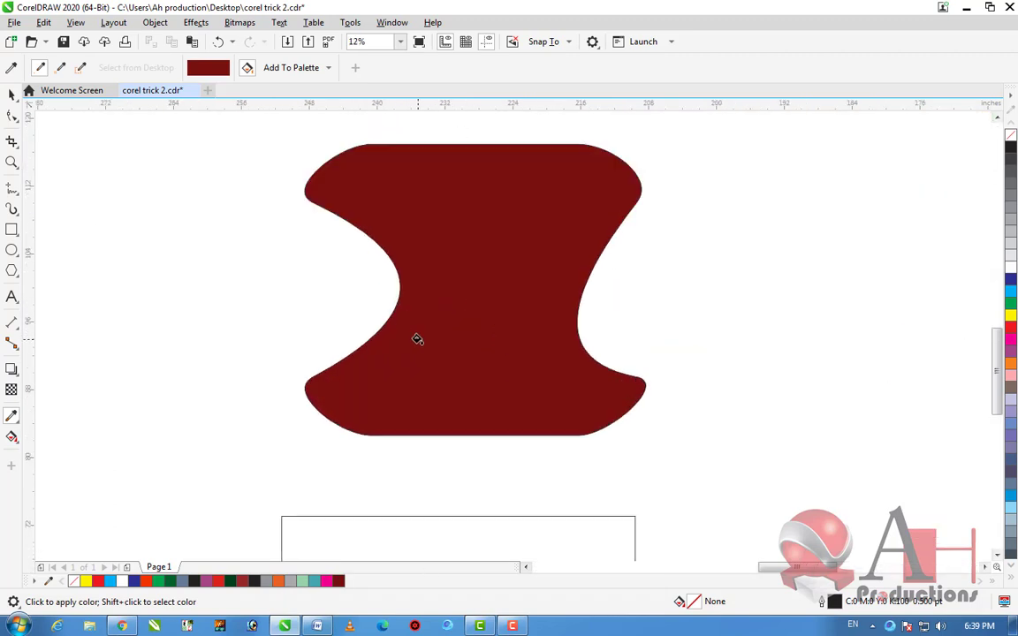
scroll(417, 339, down, 2)
scroll(384, 352, down, 1)
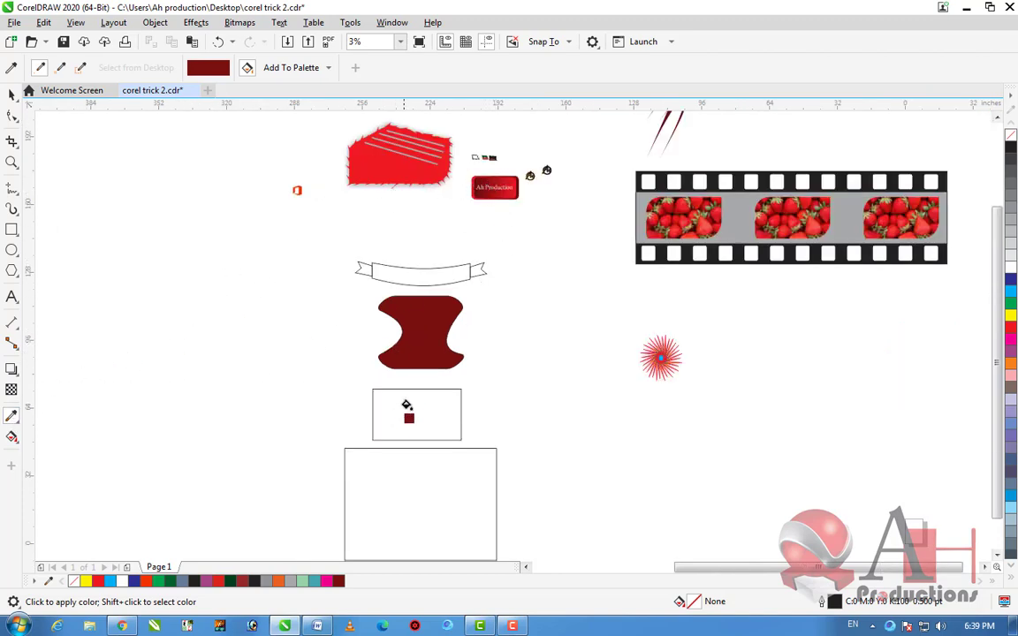
click(19, 443)
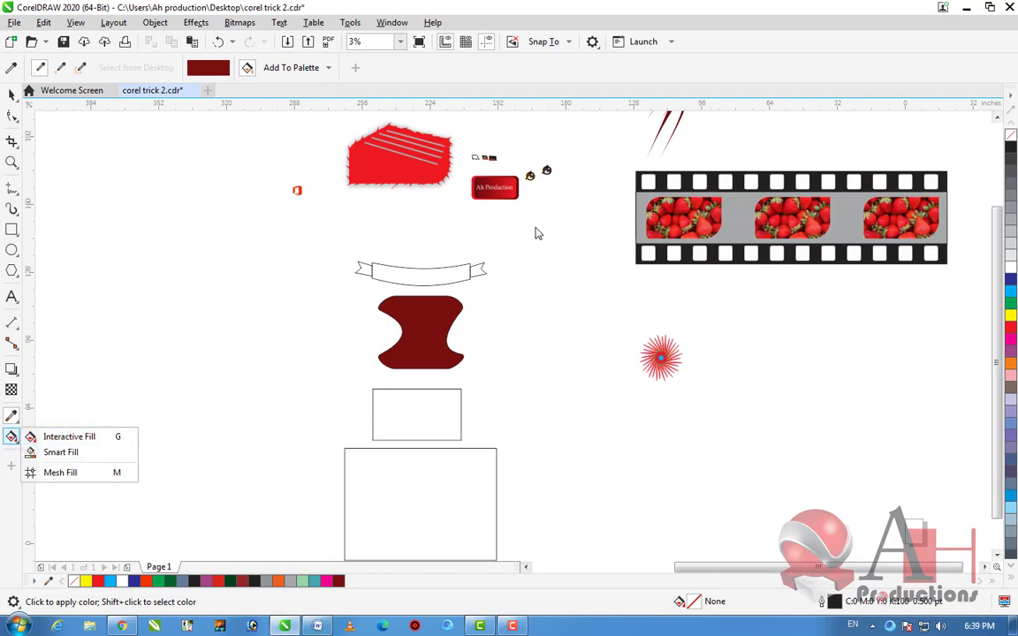
click(12, 371)
click(12, 96)
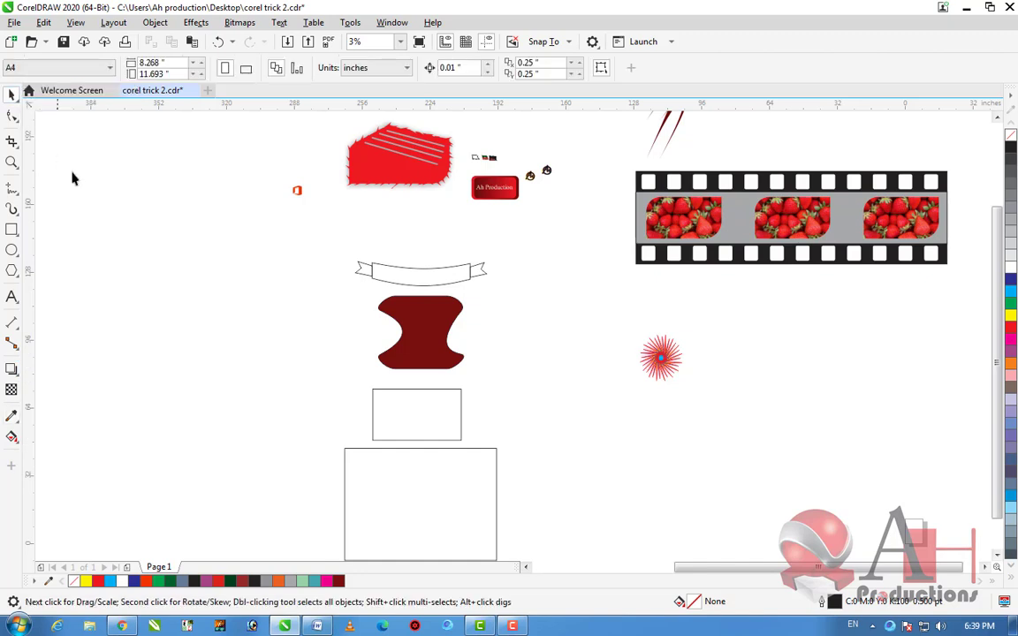
scroll(129, 228, down, 2)
scroll(187, 215, up, 3)
scroll(198, 298, down, 3)
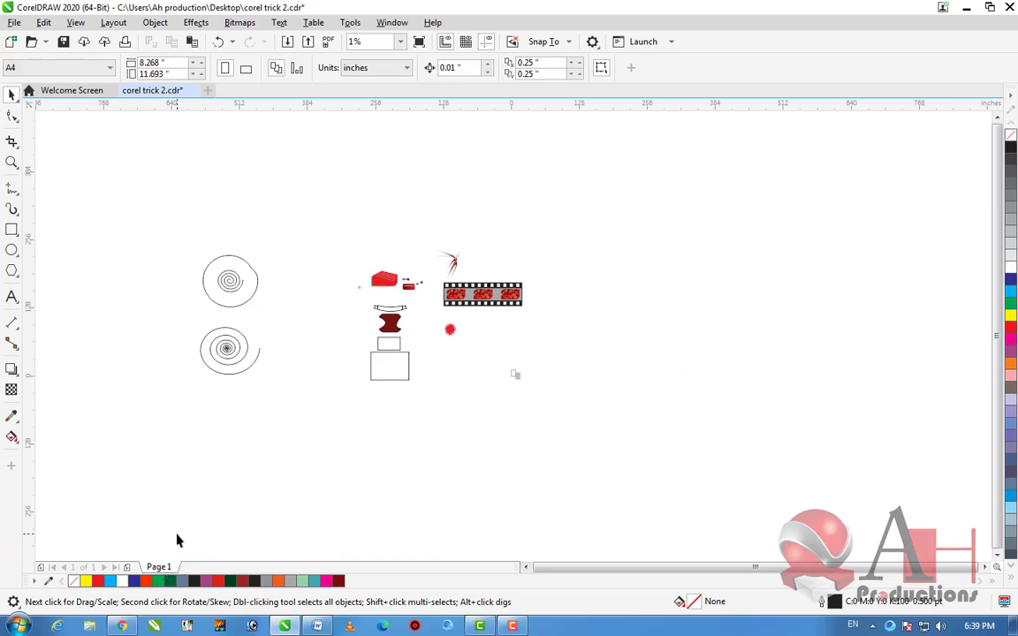
Create a new blank document and rename its first page as design no 1
key(ctrl+n)
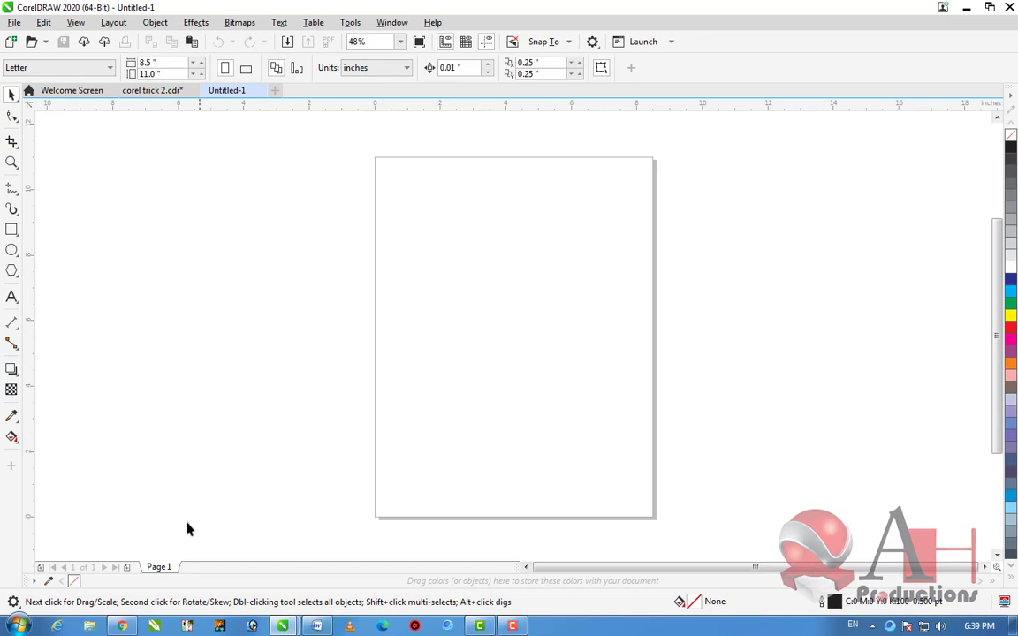
right_click(174, 570)
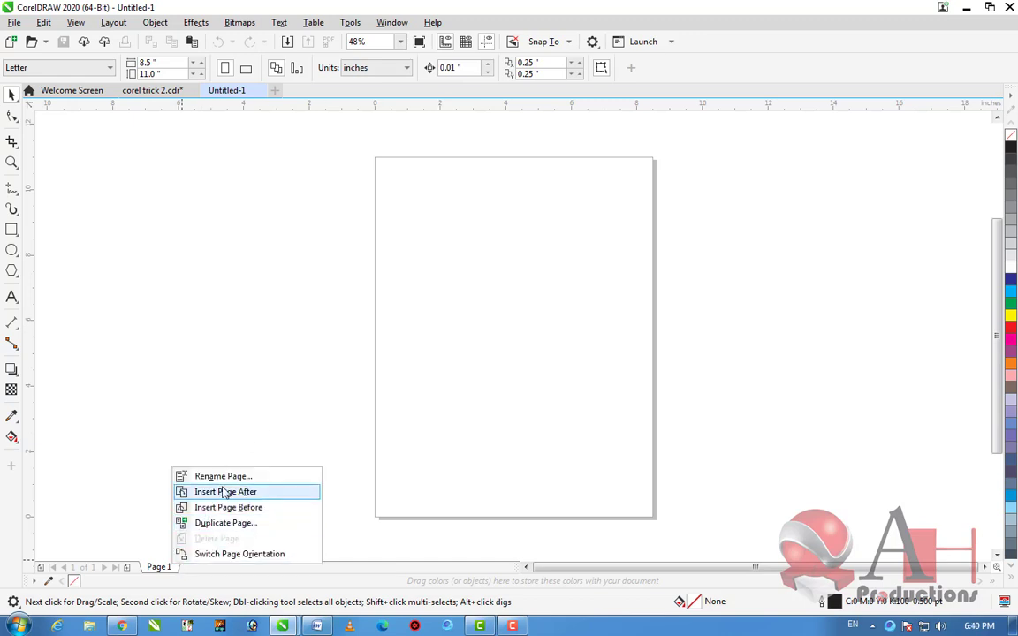
click(185, 475)
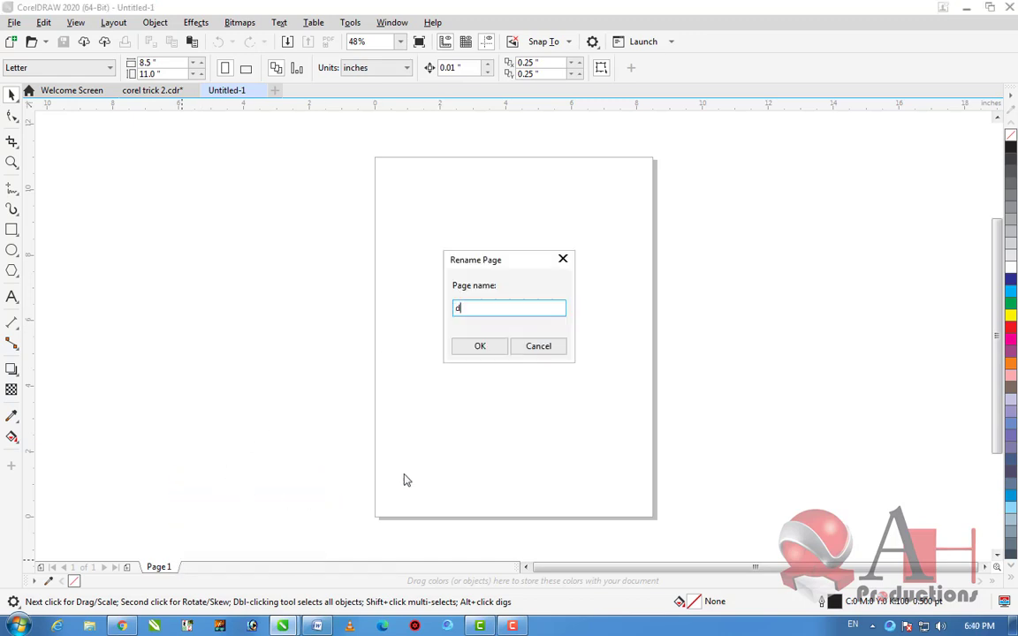
text(design no 1)
key(Return)
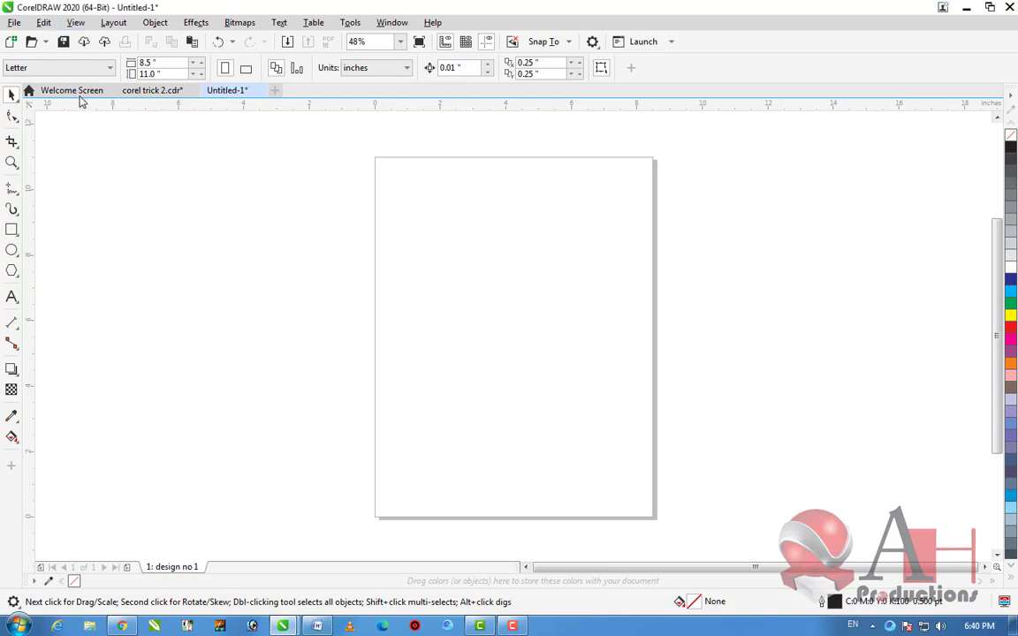
Copy the red jagged shape without its shadow from corel trick 2.cdr into the new document
click(137, 92)
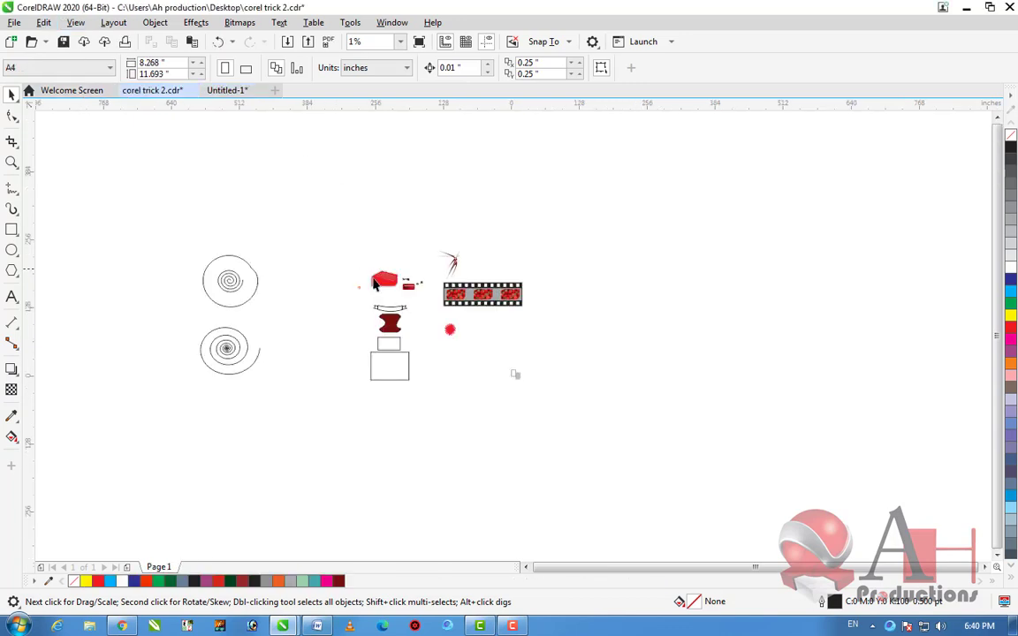
scroll(391, 300, up, 1)
scroll(555, 258, up, 1)
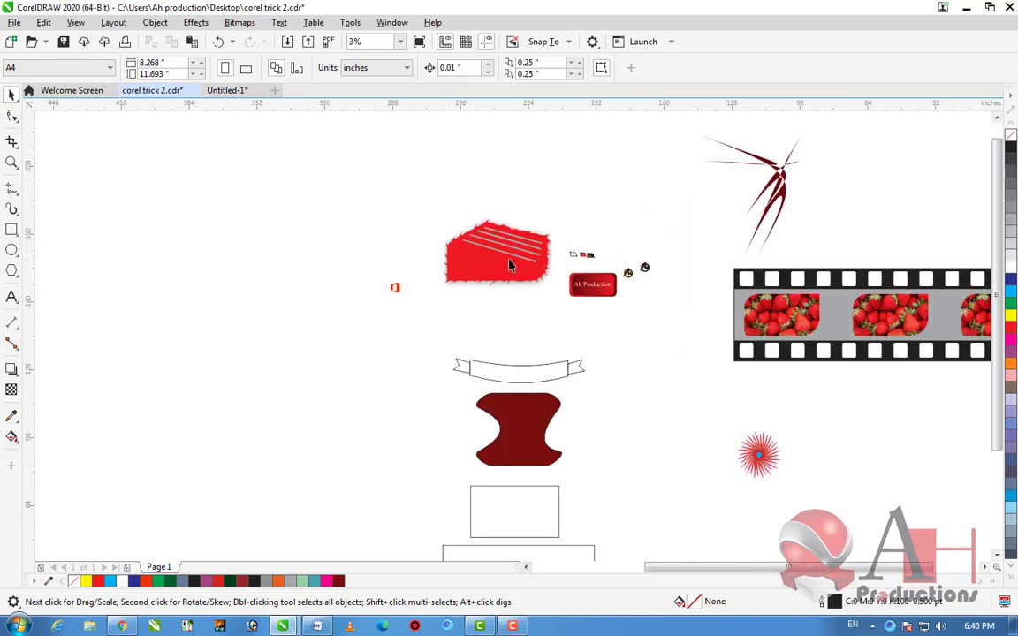
scroll(508, 267, up, 1)
click(538, 266)
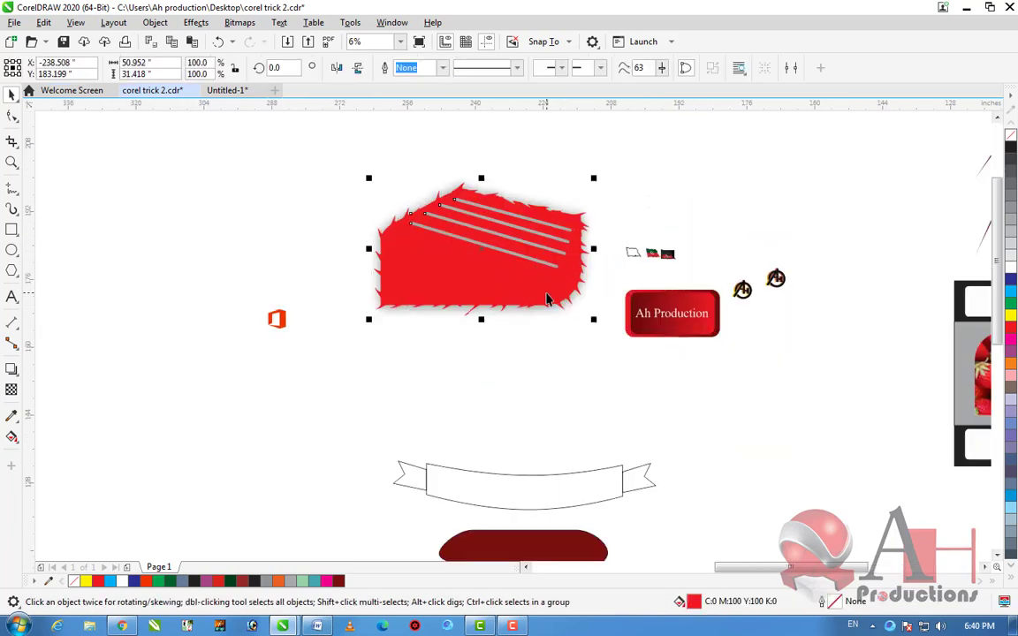
click(226, 91)
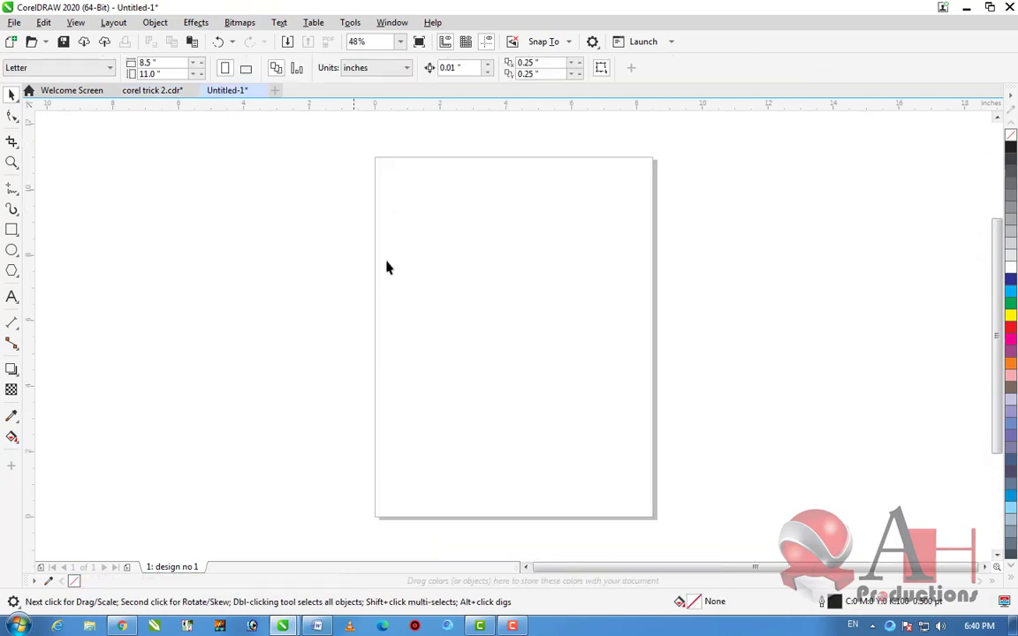
key(ctrl+v)
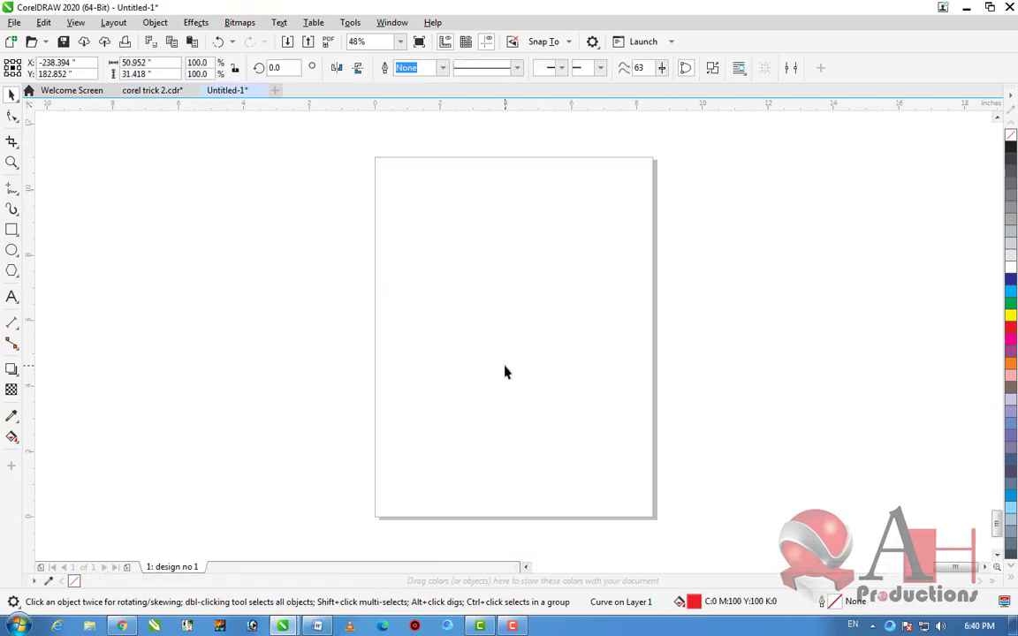
Scale the pasted red shape down to about 12.6 by 7.8 inches, placed over the page
scroll(511, 349, down, 4)
scroll(514, 336, up, 1)
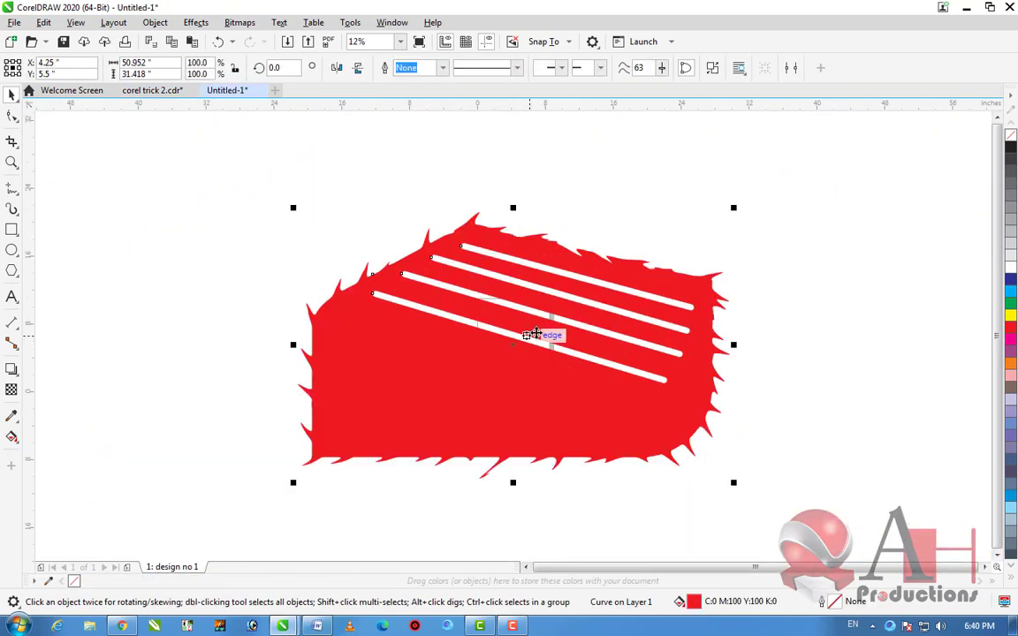
drag(738, 209, 515, 345)
scroll(515, 346, up, 2)
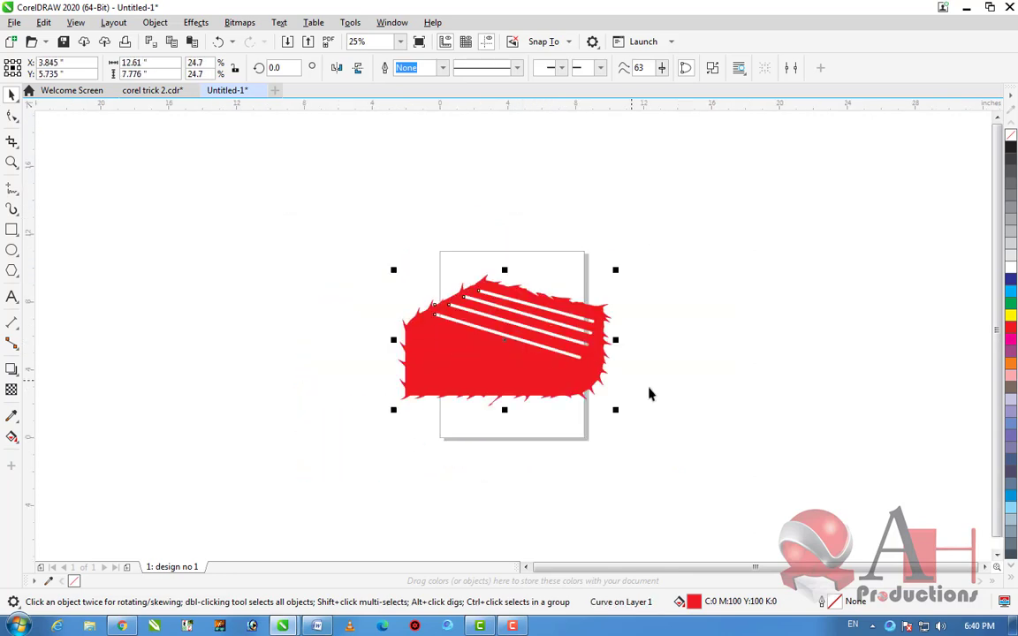
click(631, 387)
scroll(553, 371, up, 2)
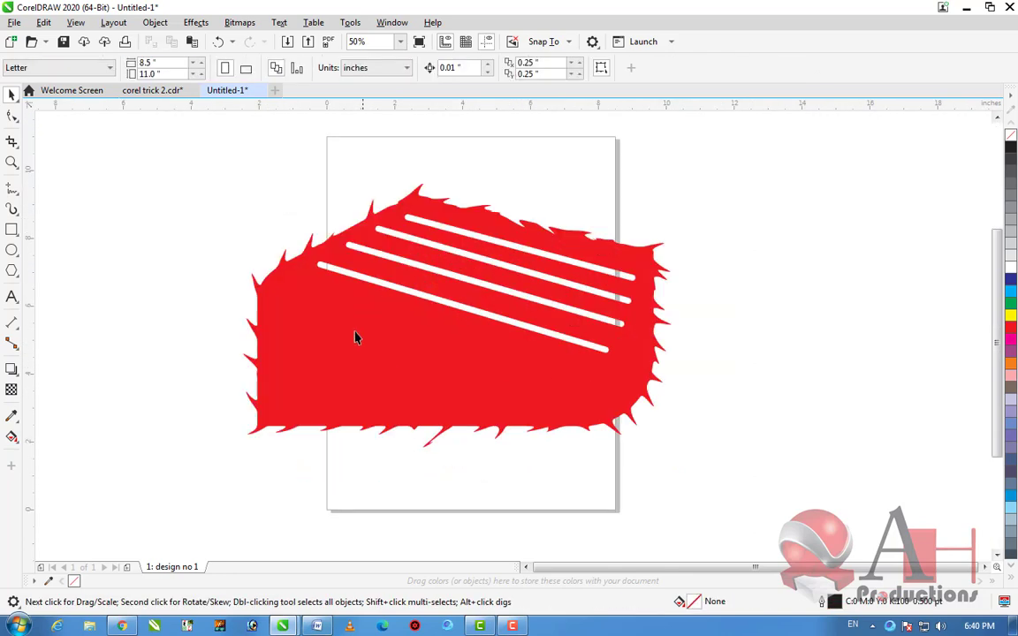
scroll(354, 275, up, 2)
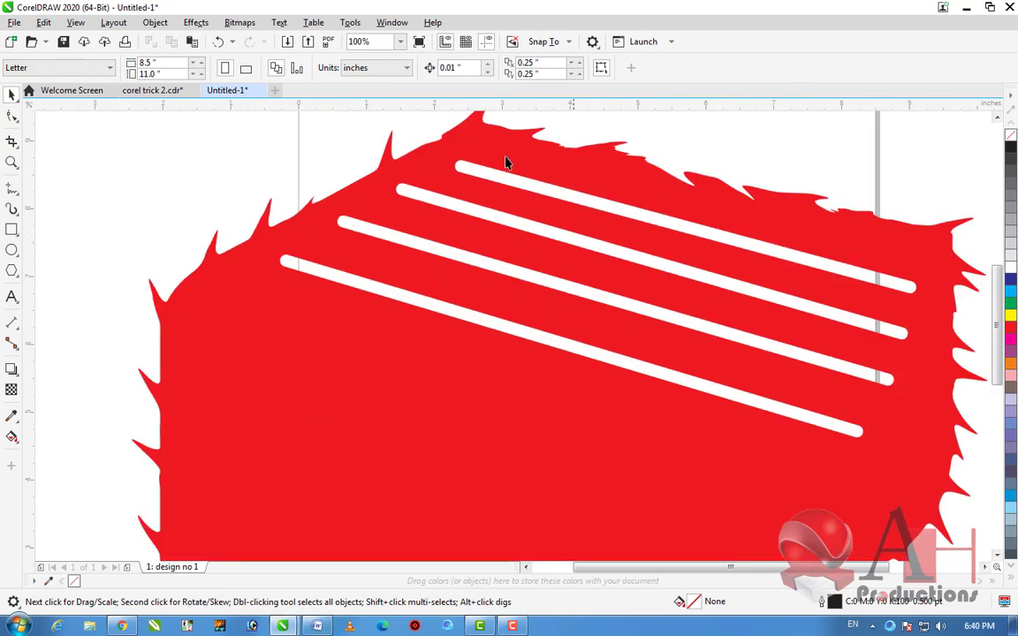
Cut the shadowless red shape from the design no 1 page
scroll(402, 209, down, 2)
click(469, 279)
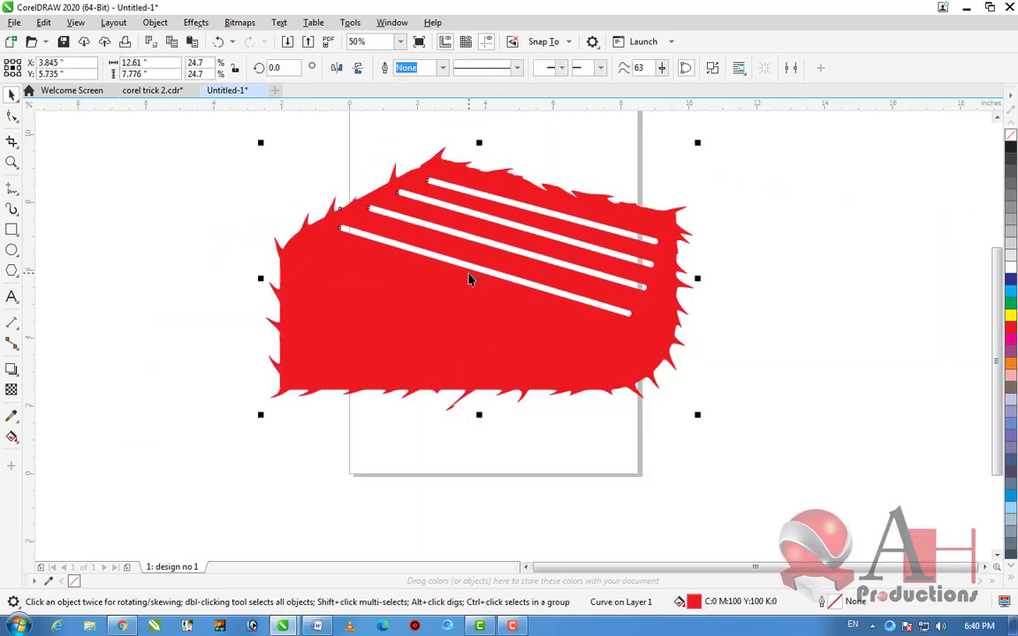
key(ctrl+x)
Group the red jagged shape with its drop shadow in corel trick 2.cdr and copy the group into the new document
click(146, 91)
key(ctrl+v)
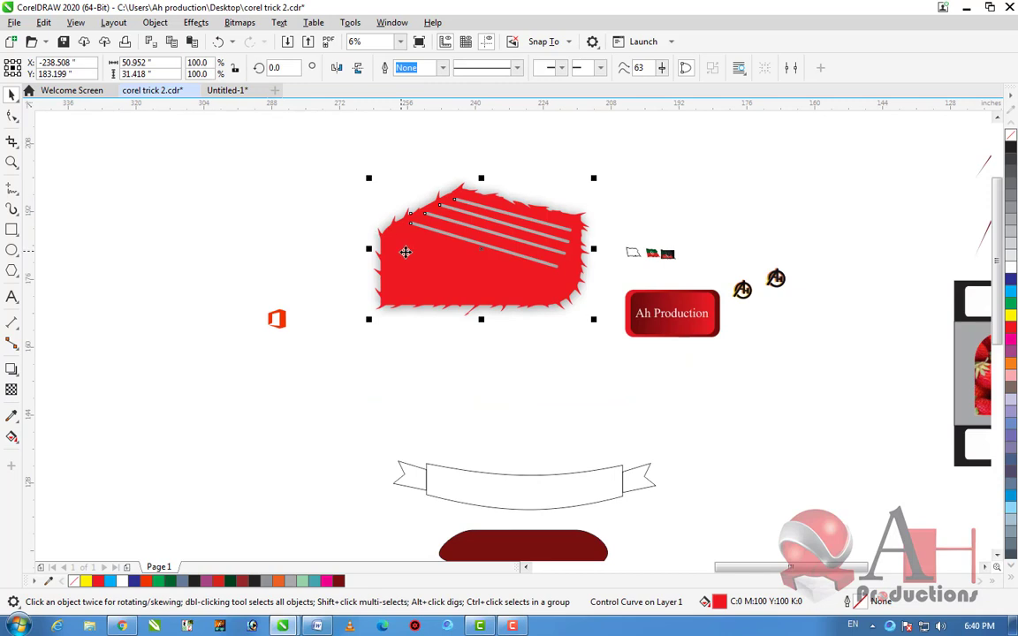
click(336, 235)
drag(320, 152, 619, 374)
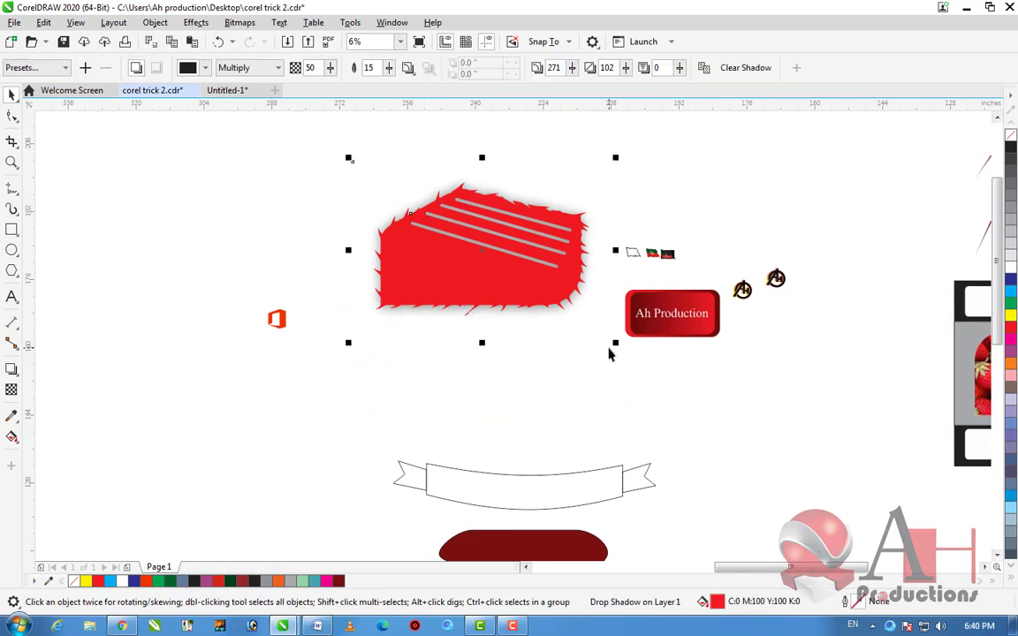
key(ctrl+g)
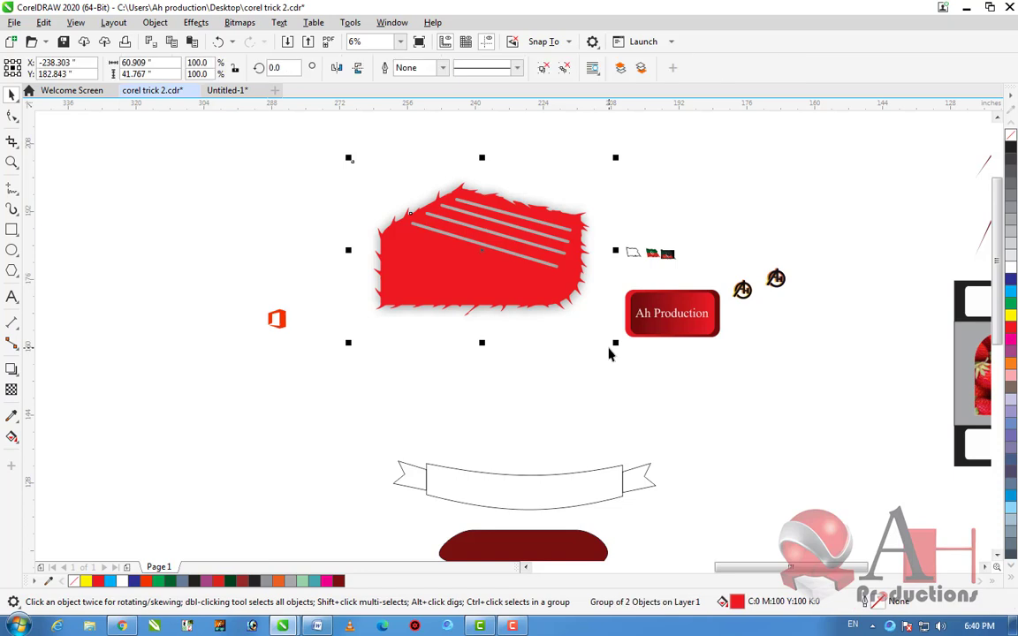
click(201, 89)
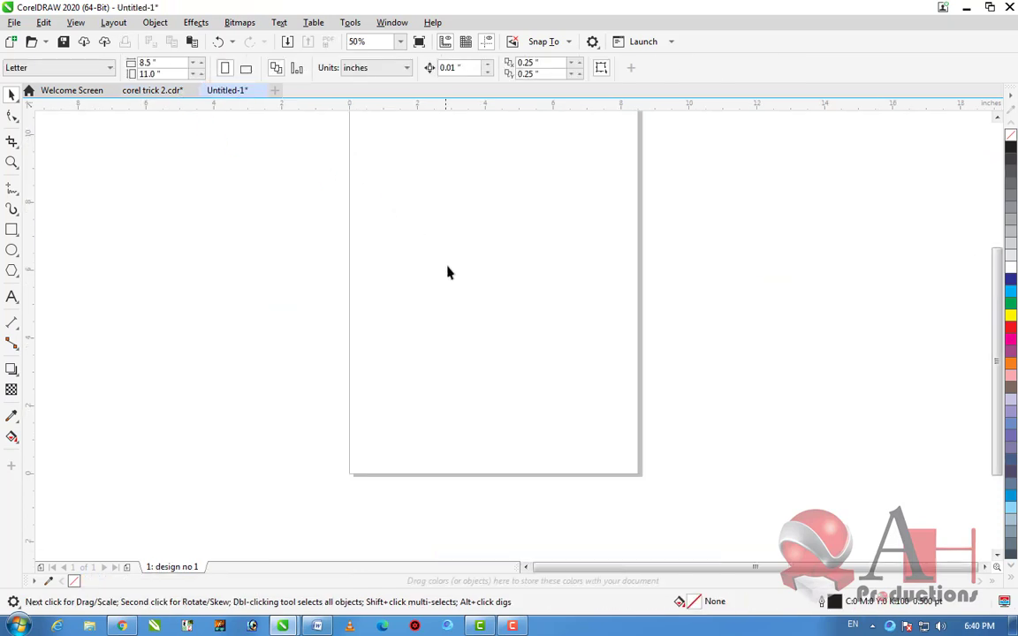
key(ctrl+v)
scroll(484, 333, down, 3)
scroll(528, 324, up, 2)
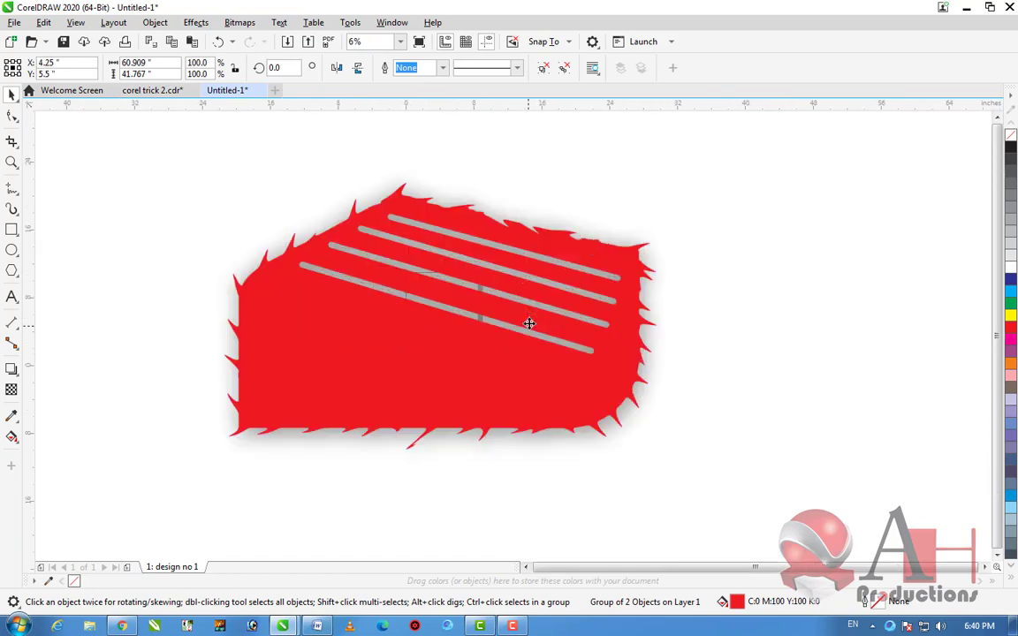
Scale the pasted red shape with its shadow down to fit inside the page width, then centre it roughly on the page
drag(705, 138, 491, 261)
scroll(439, 314, up, 2)
drag(639, 211, 607, 211)
click(629, 314)
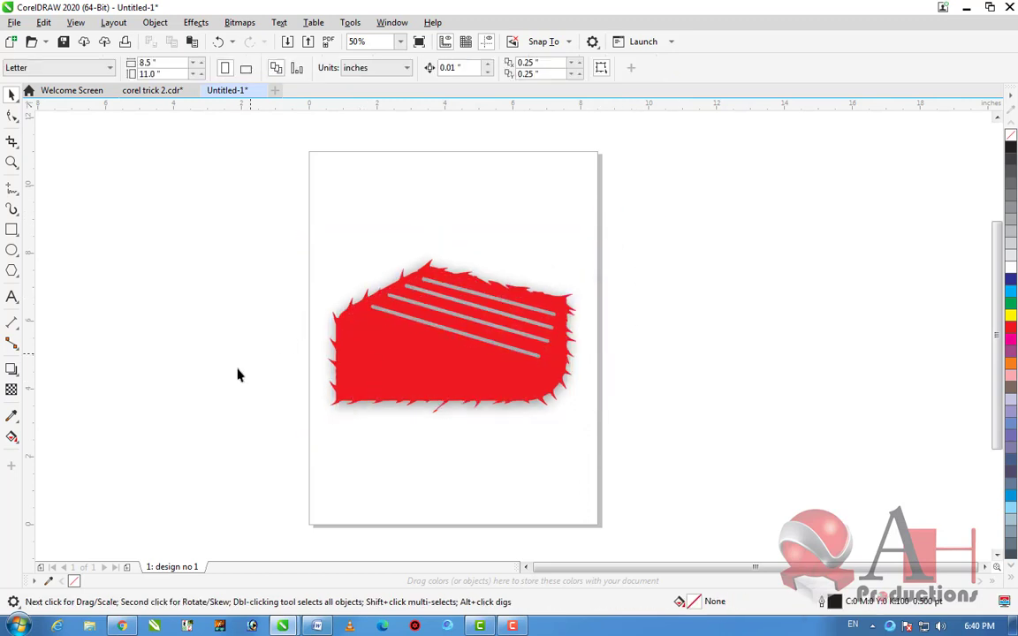
Add a page after design no 1 and rename it "design no 2"
click(128, 567)
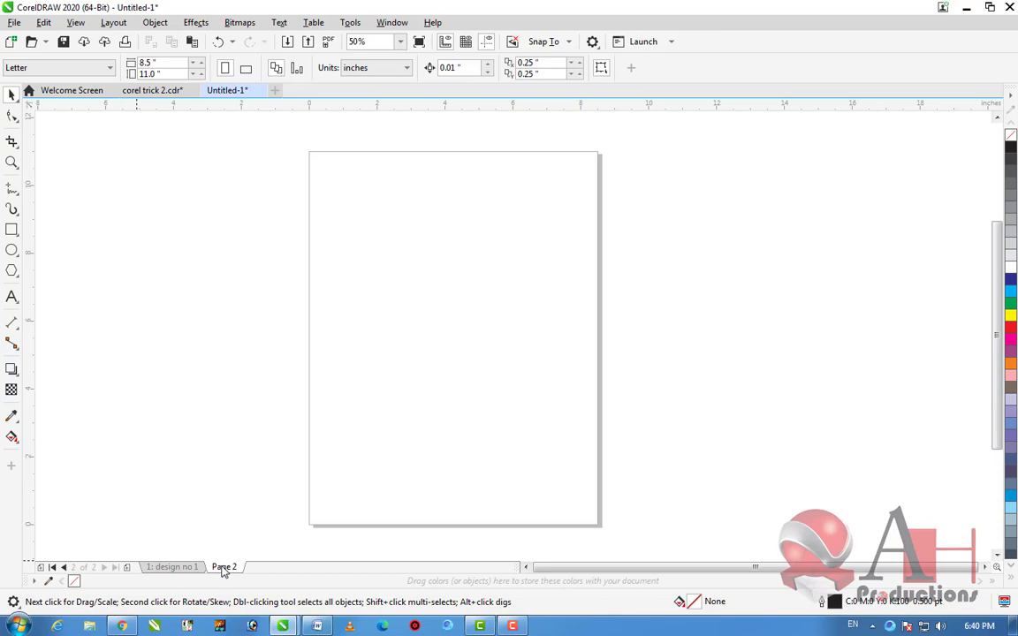
right_click(225, 573)
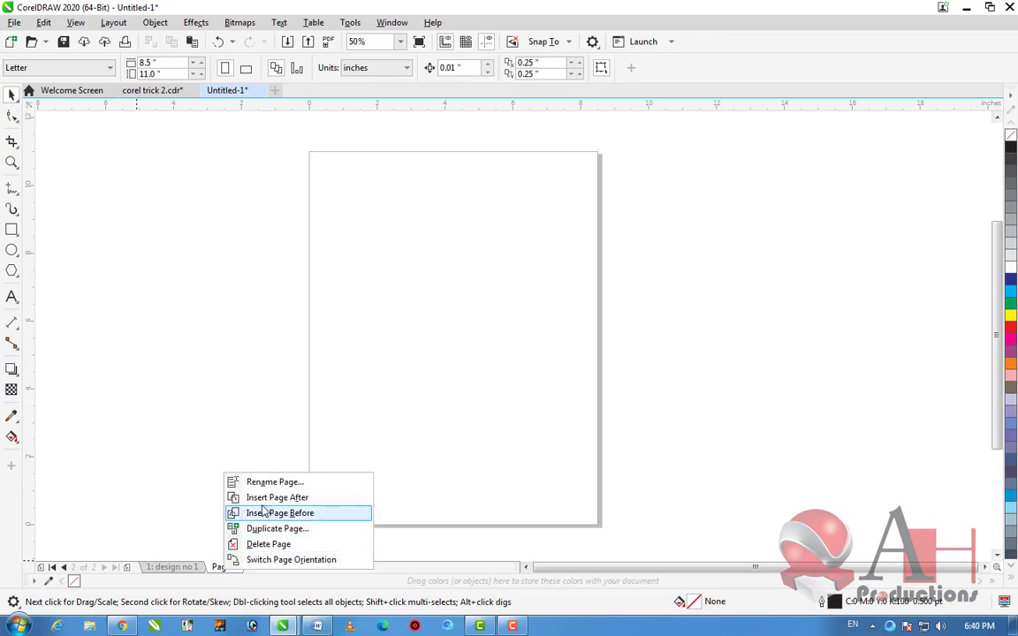
click(249, 481)
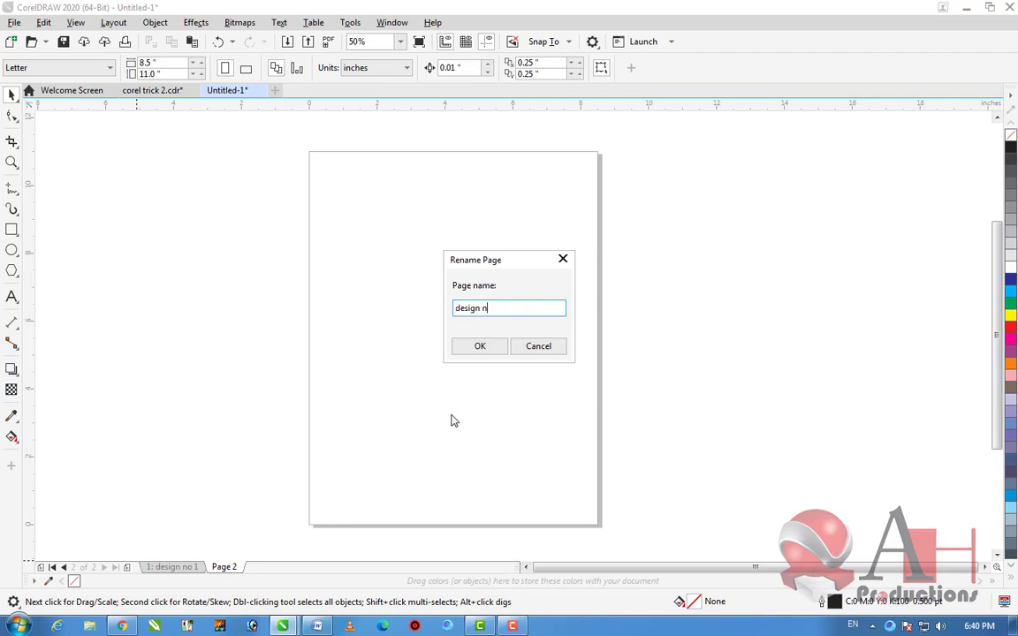
text(design no 2)
key(Return)
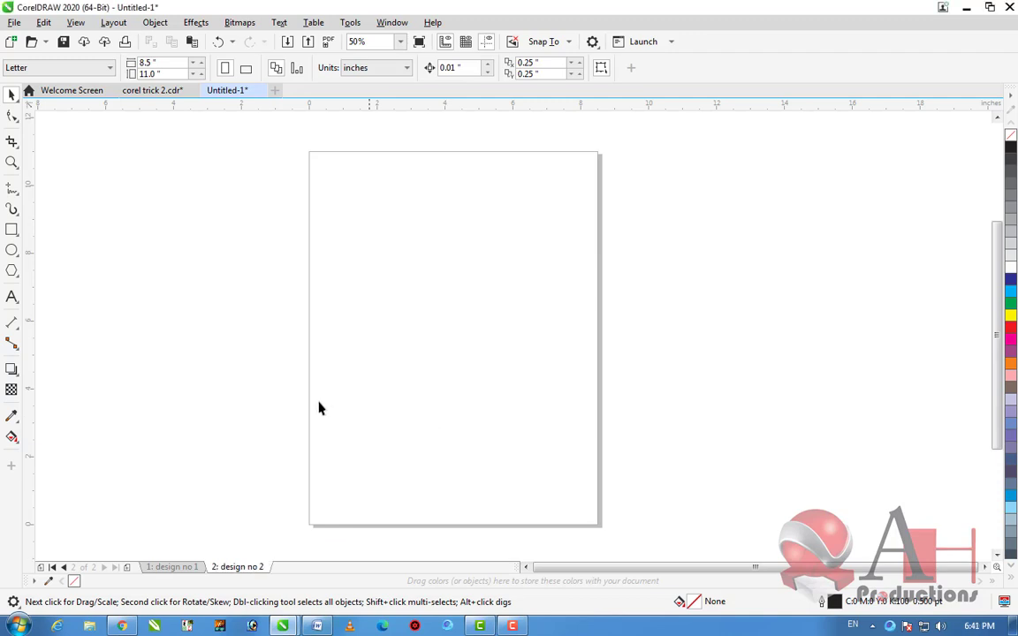
Copy the red gradient Ah Production button with its text from corel trick 2.cdr onto the design no 2 page
click(163, 92)
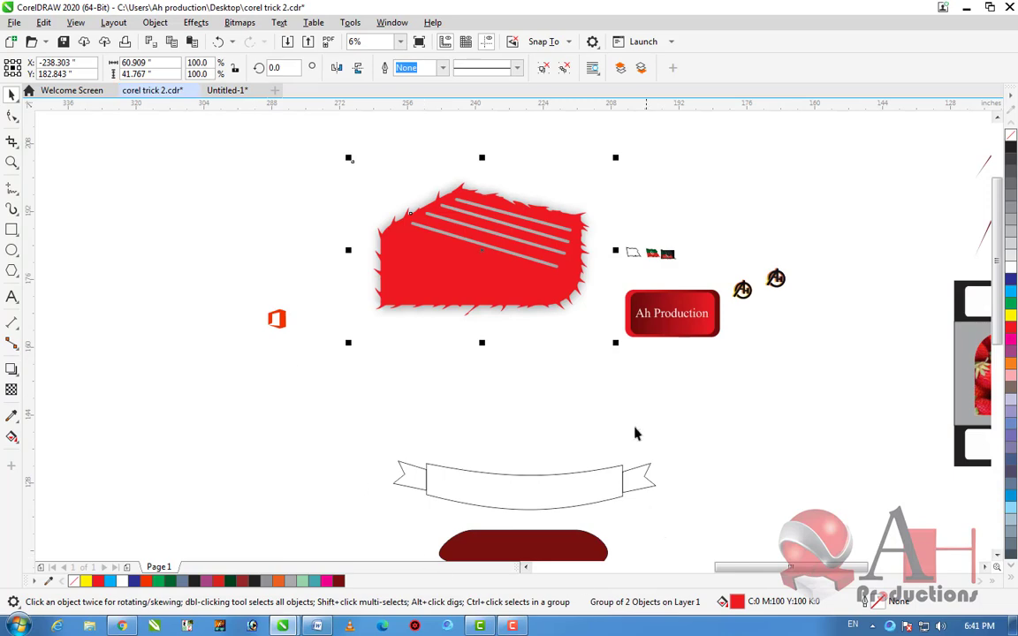
scroll(711, 315, up, 4)
drag(781, 474, 279, 220)
scroll(511, 307, down, 4)
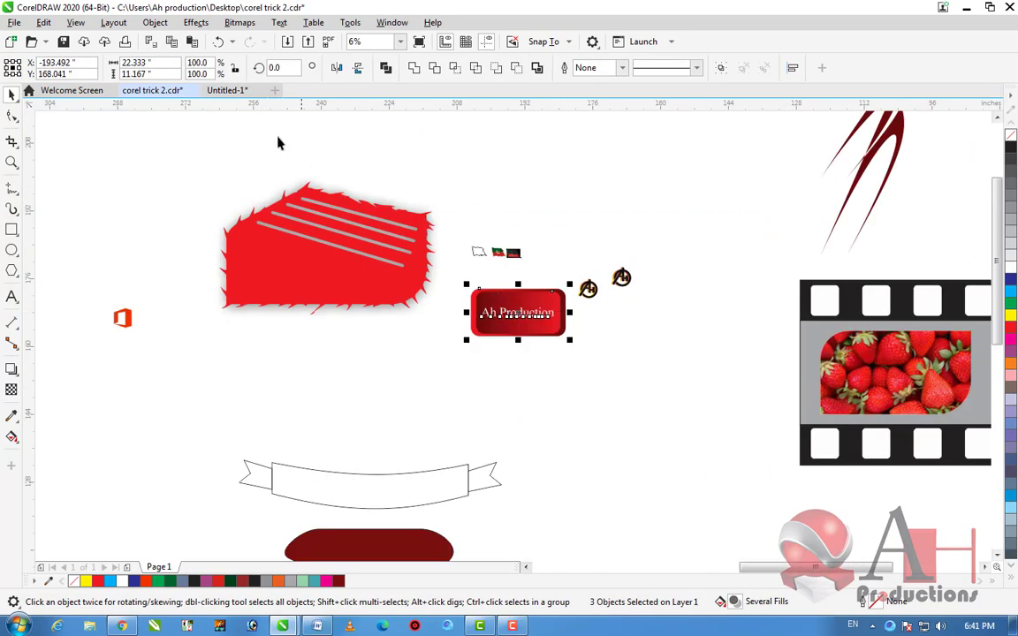
click(227, 90)
key(ctrl+v)
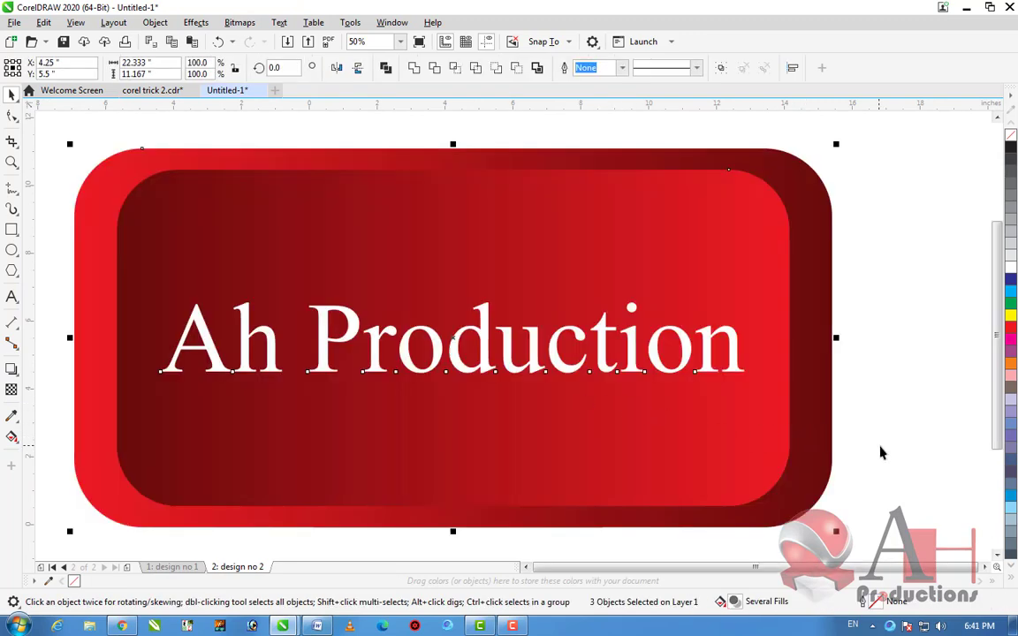
click(882, 450)
scroll(509, 379, down, 2)
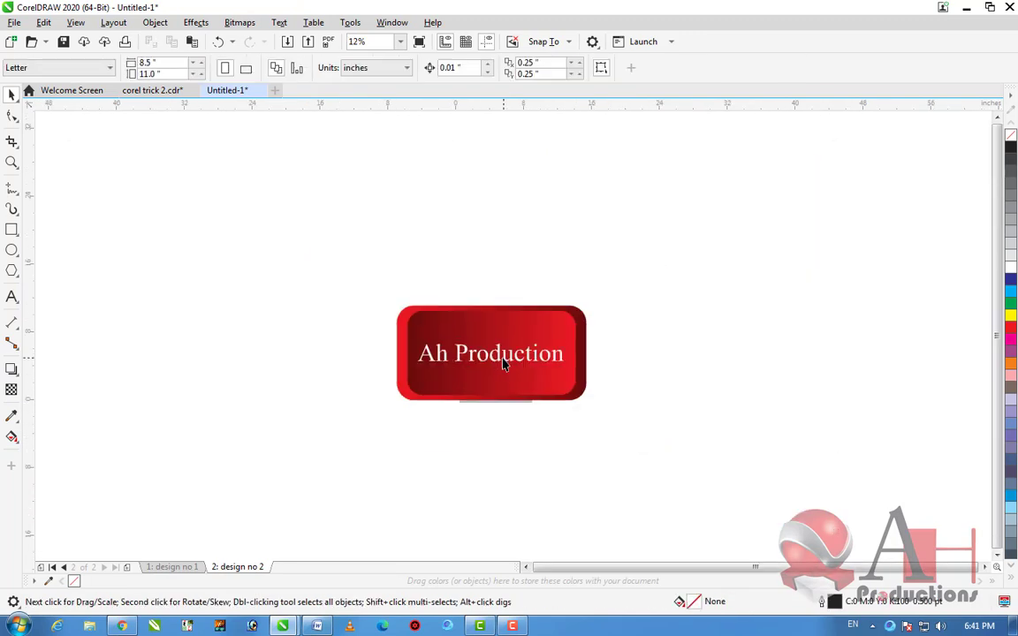
Add a page after design no 2 and rename it "design no 3"
click(128, 567)
right_click(287, 566)
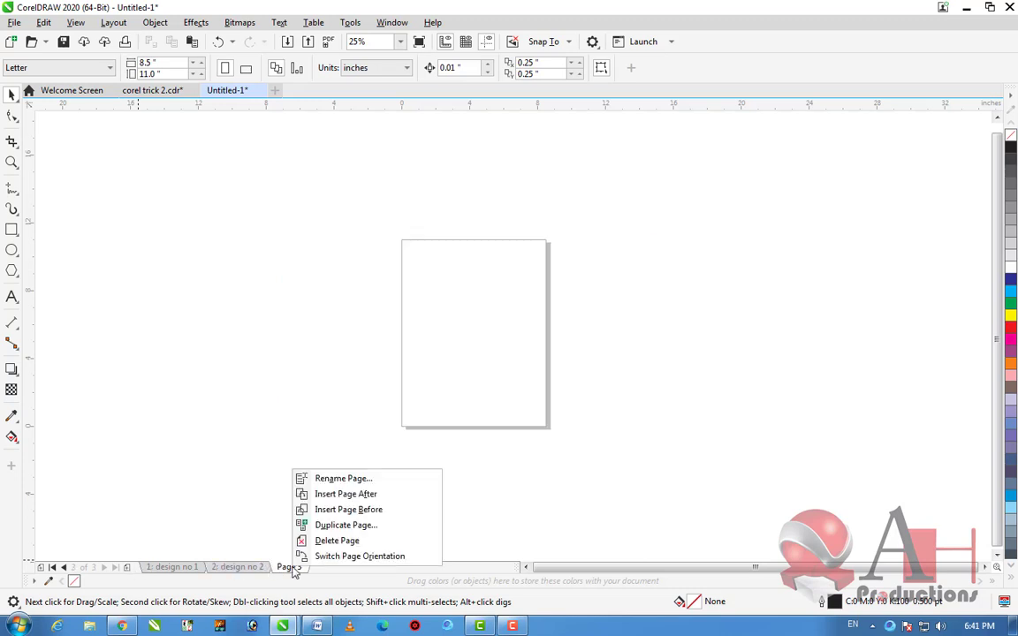
click(343, 478)
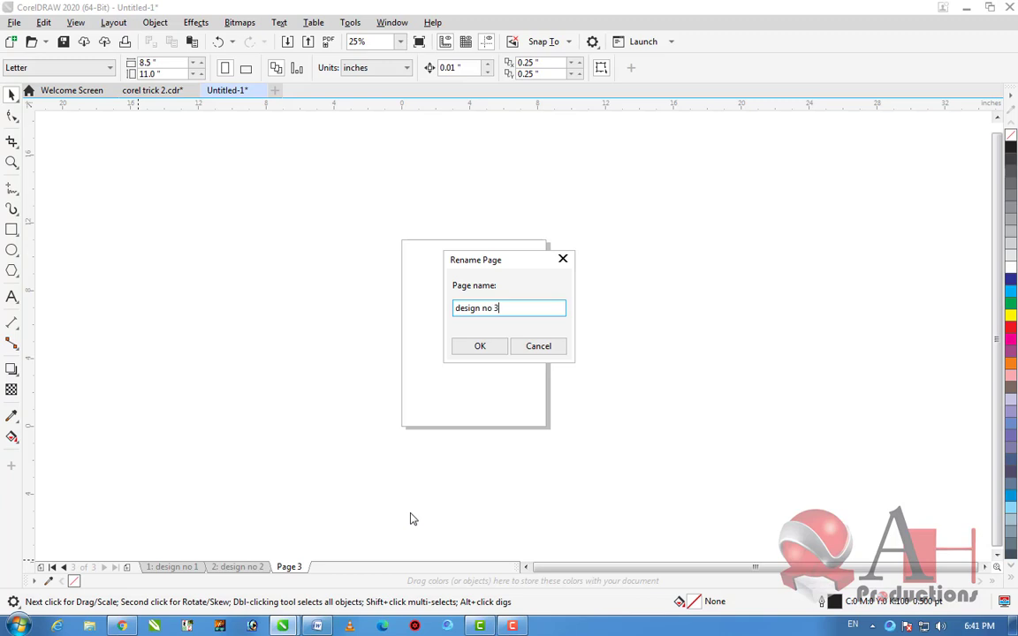
key(Return)
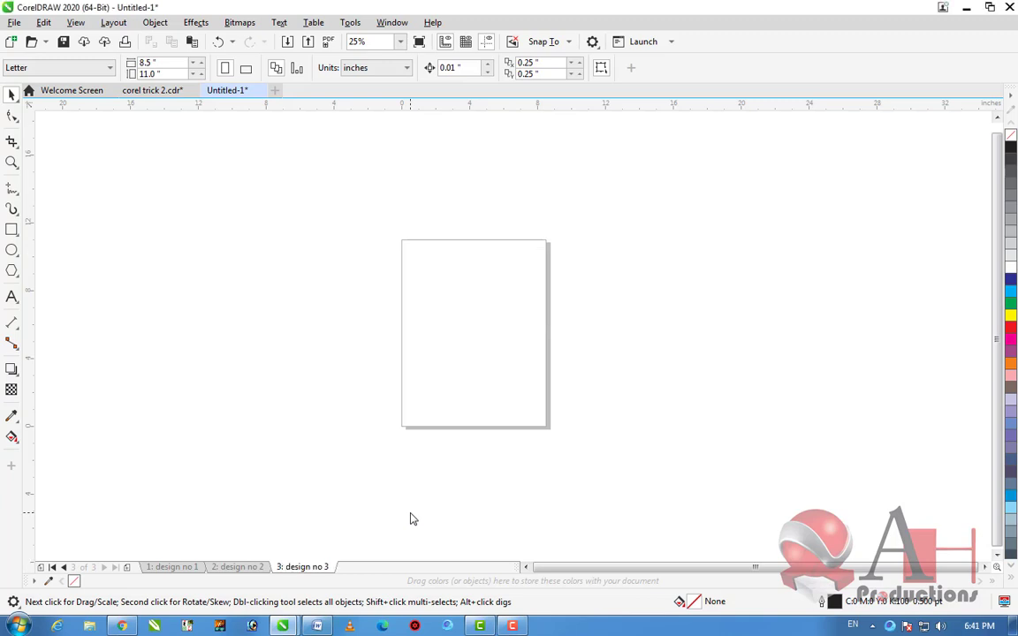
Group the parts of the green and red vector flag, between the outline flag and the flag photo, in corel trick 2.cdr
click(161, 91)
scroll(519, 258, up, 3)
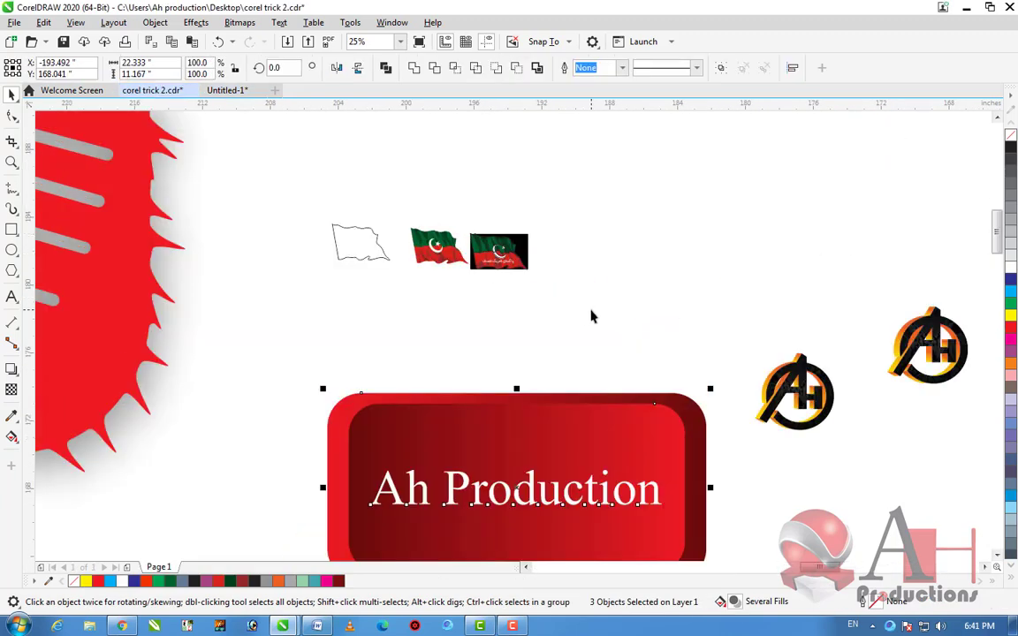
click(489, 272)
click(402, 228)
click(367, 207)
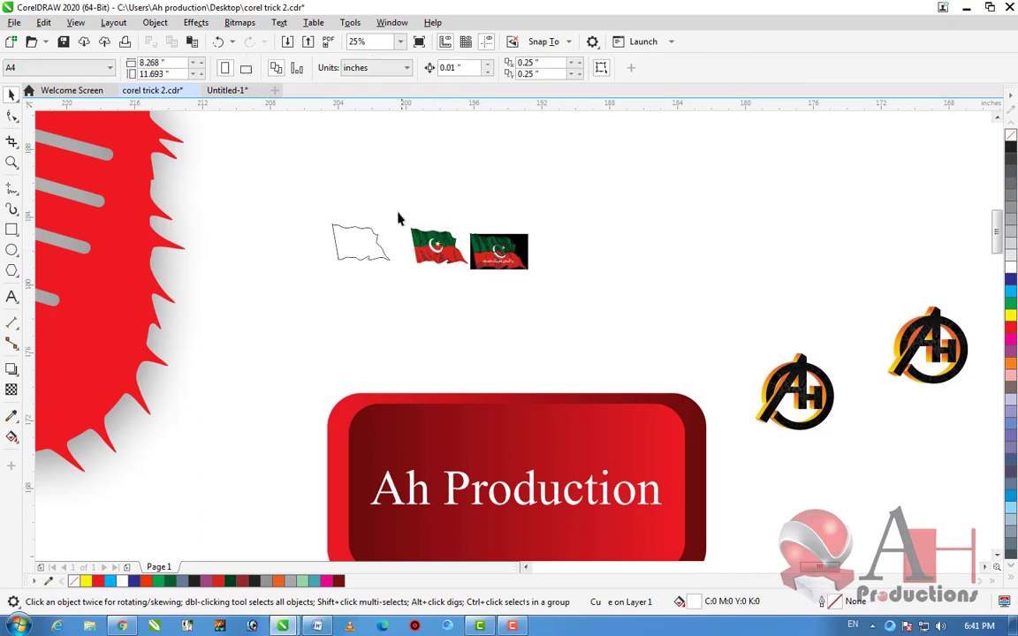
click(471, 293)
key(ctrl+g)
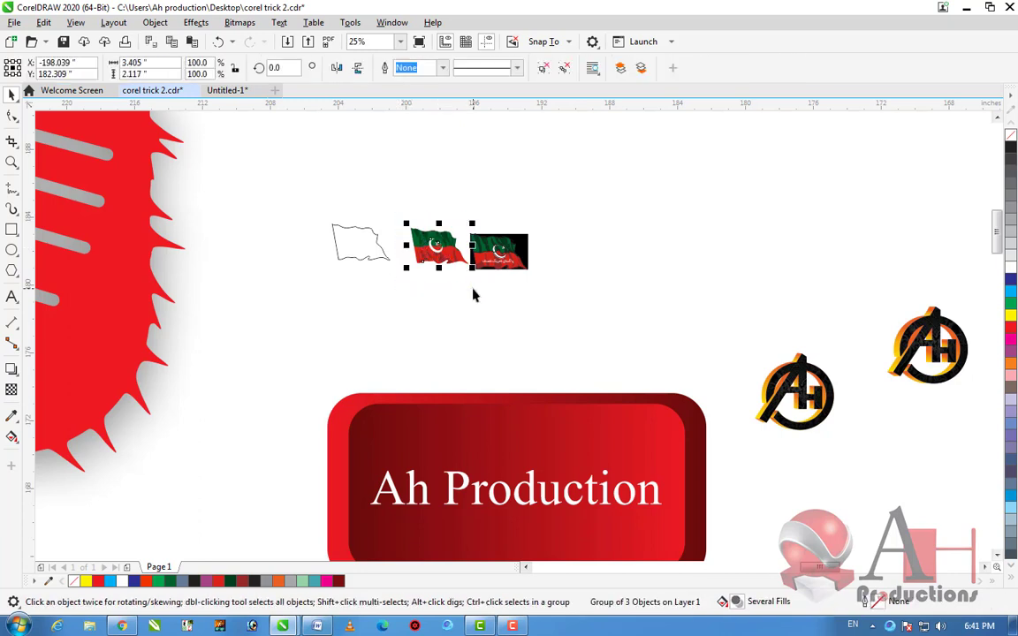
Paste a copy of the grouped green and red flag onto the design no 3 page of the new document
click(222, 91)
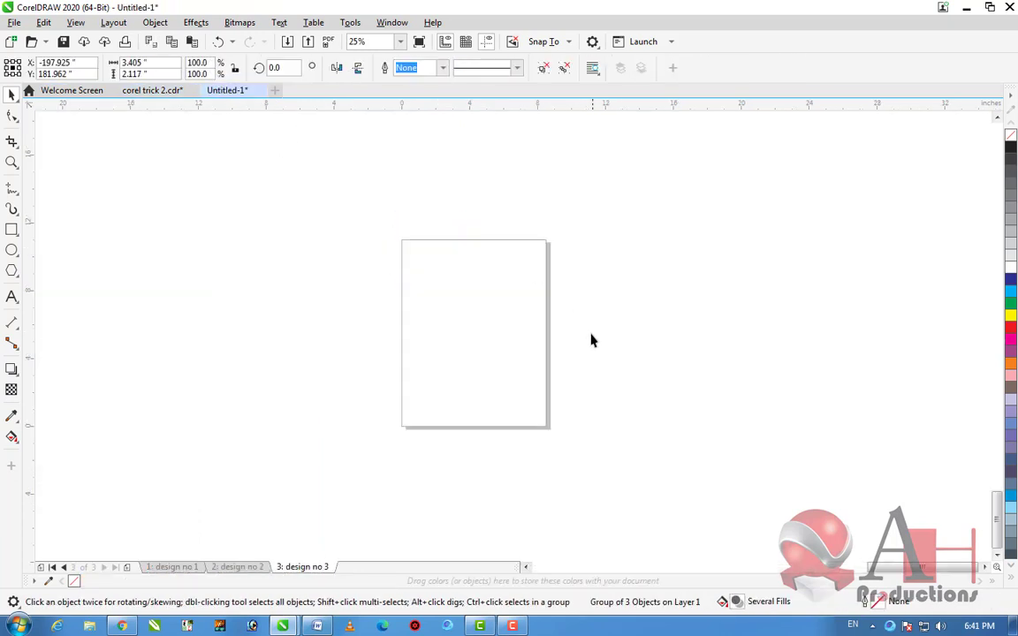
key(ctrl+v)
scroll(433, 305, up, 2)
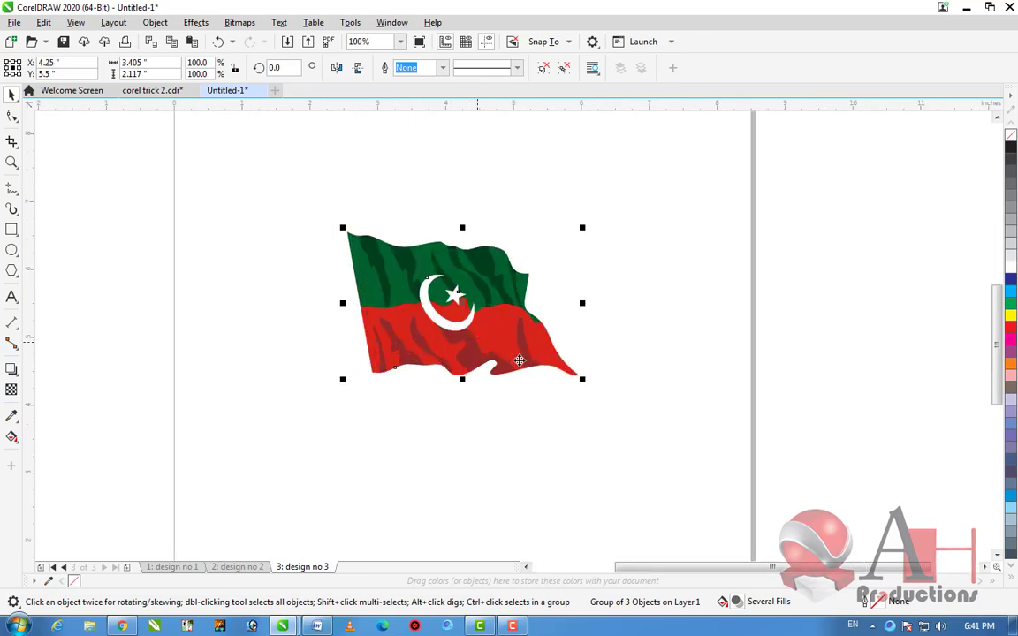
click(655, 403)
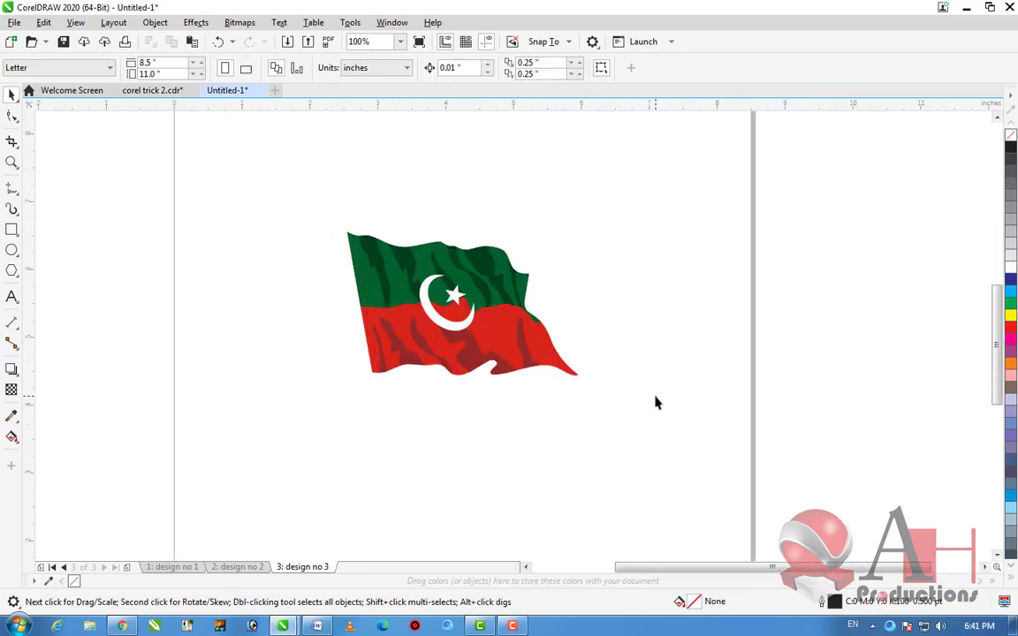
Add a page after design no 3 and rename it "design no 4"
click(127, 566)
right_click(365, 568)
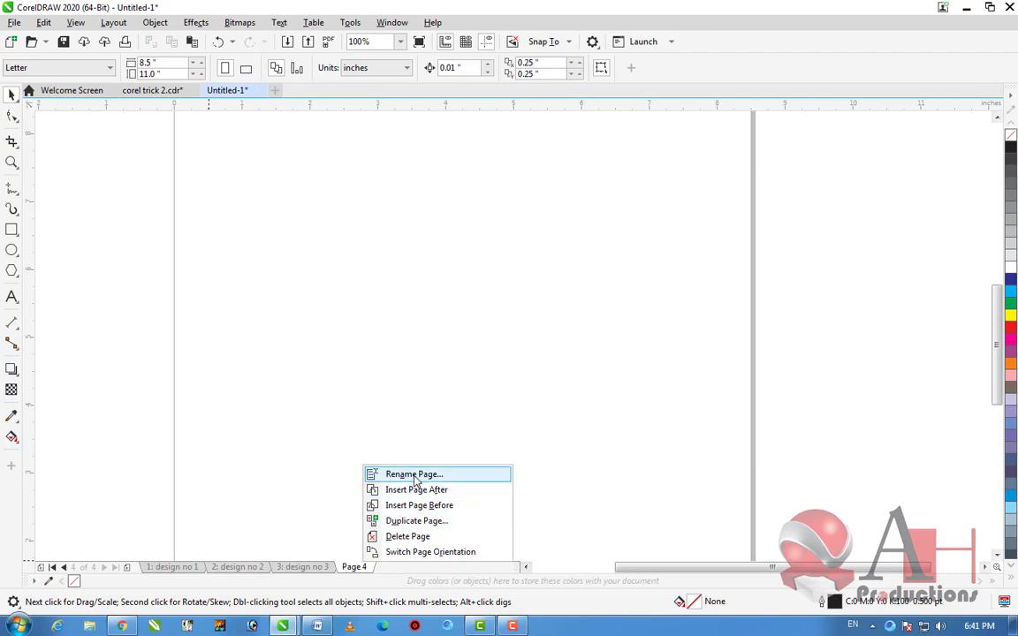
click(411, 473)
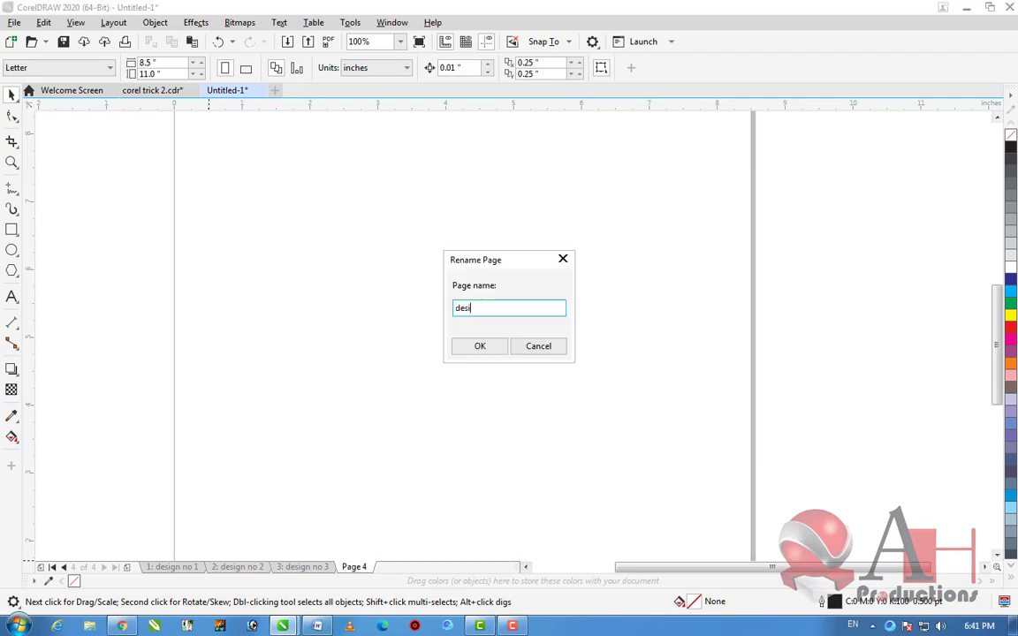
key(Return)
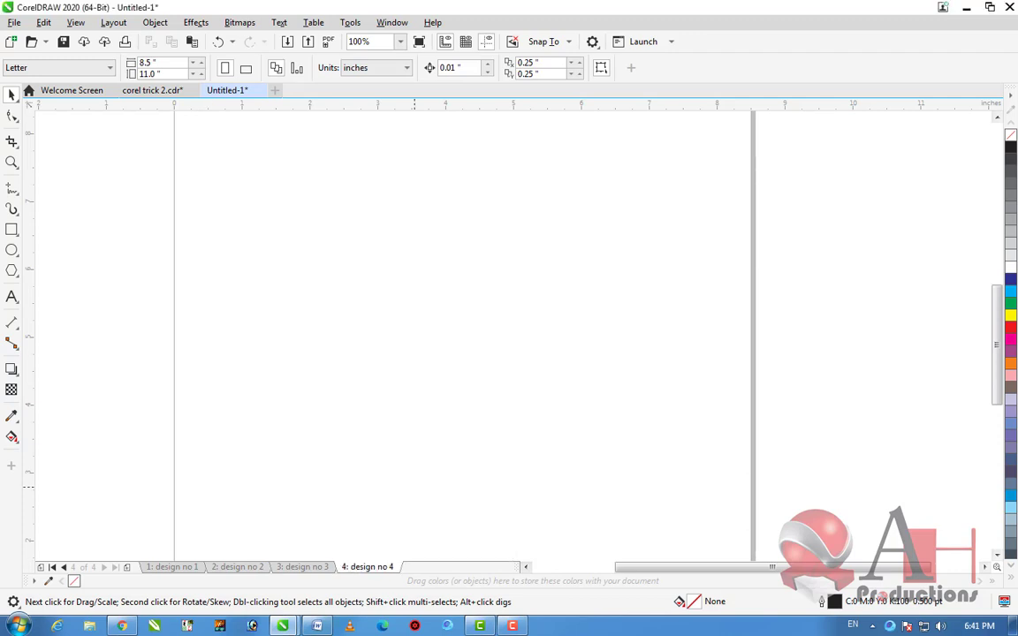
Group the two orange and black AH logos in corel trick 2.cdr and copy the group onto the design no 4 page
click(150, 91)
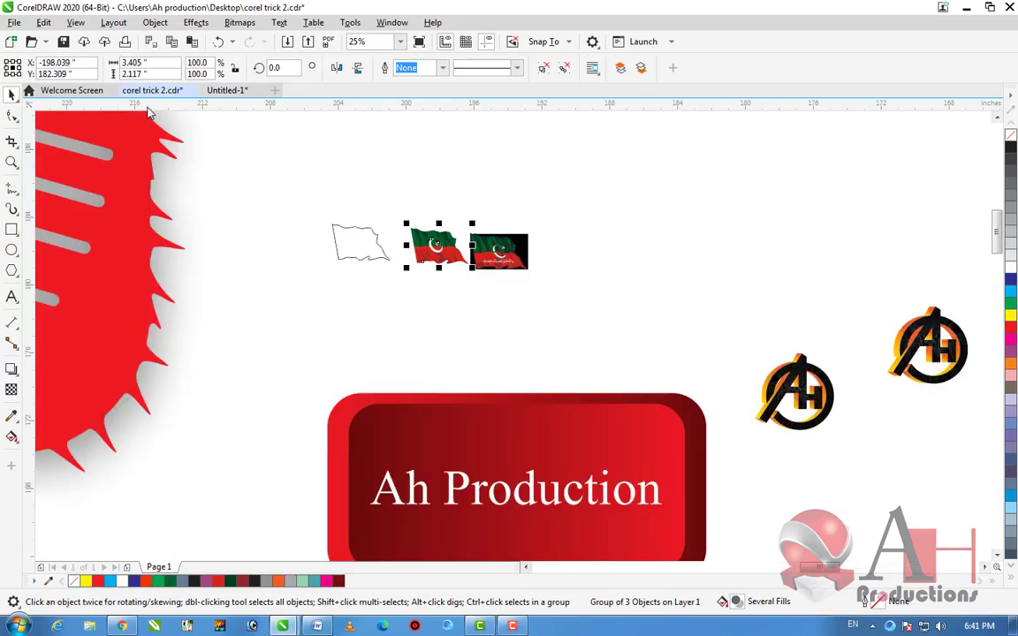
scroll(618, 233, up, 2)
scroll(690, 407, down, 1)
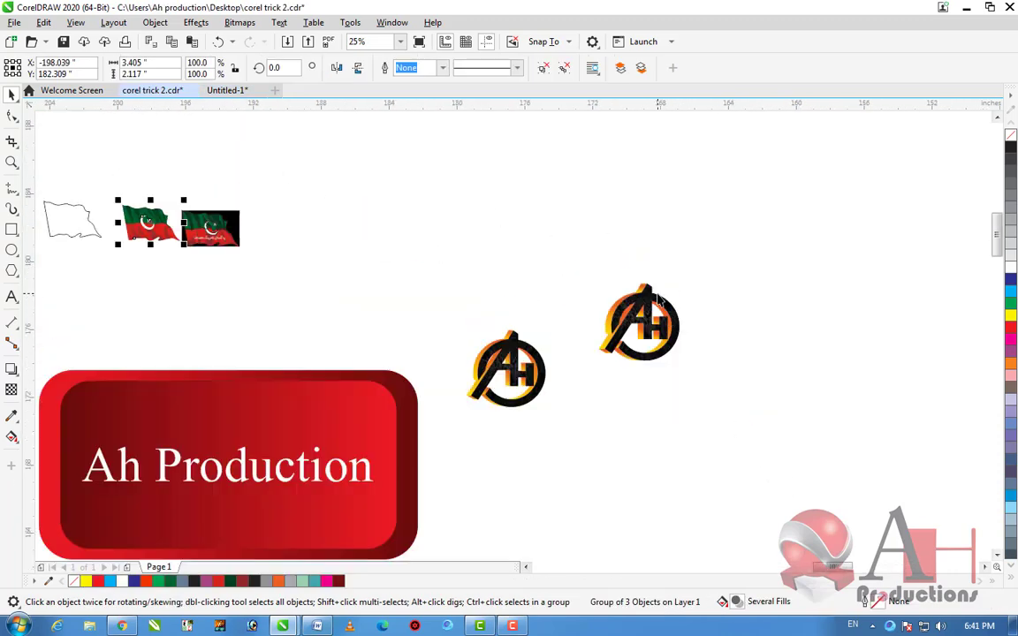
drag(694, 420, 464, 275)
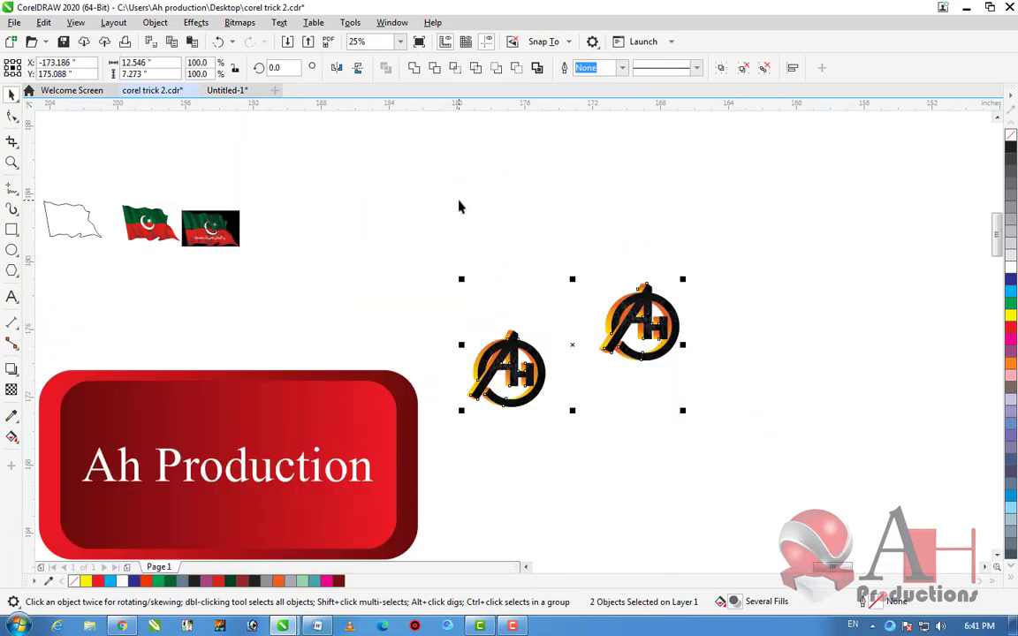
click(228, 91)
key(ctrl+v)
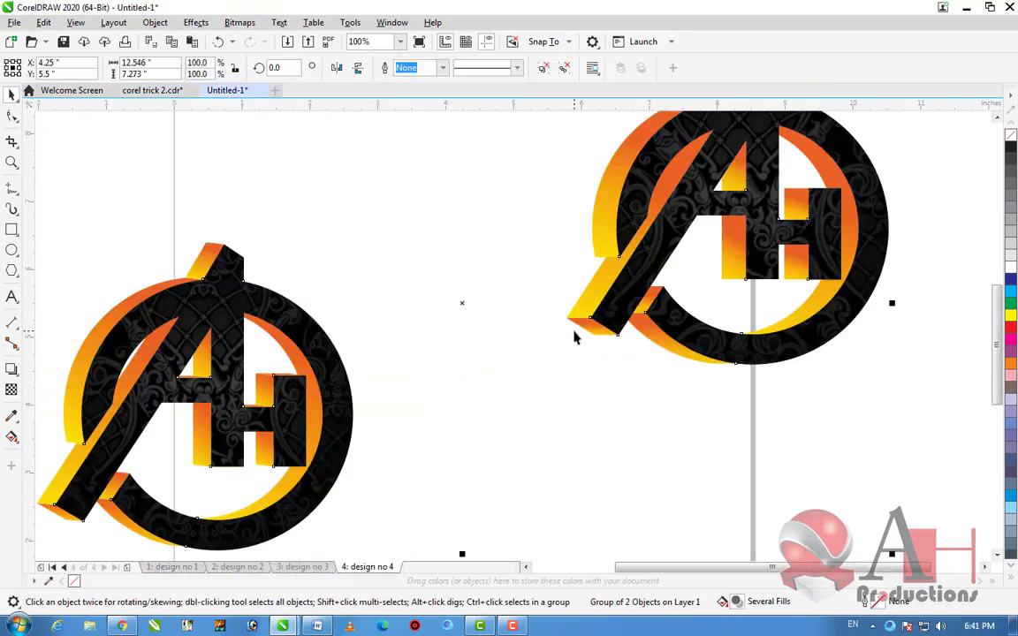
scroll(575, 337, down, 3)
click(524, 334)
scroll(525, 334, up, 2)
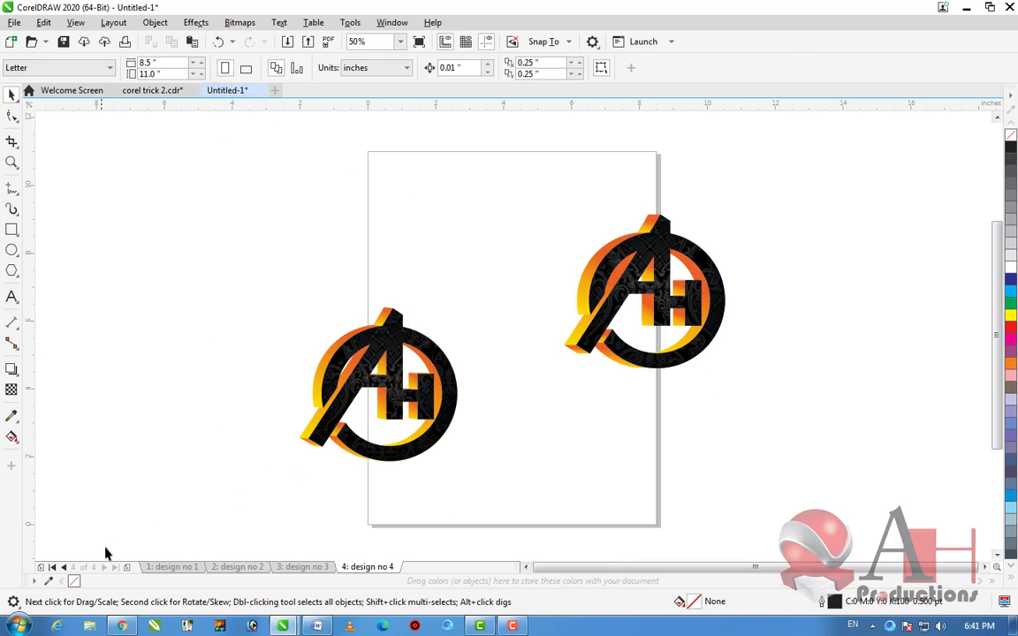
Add a page after design no 4 and rename it "design no 5"
click(126, 568)
right_click(421, 568)
click(415, 432)
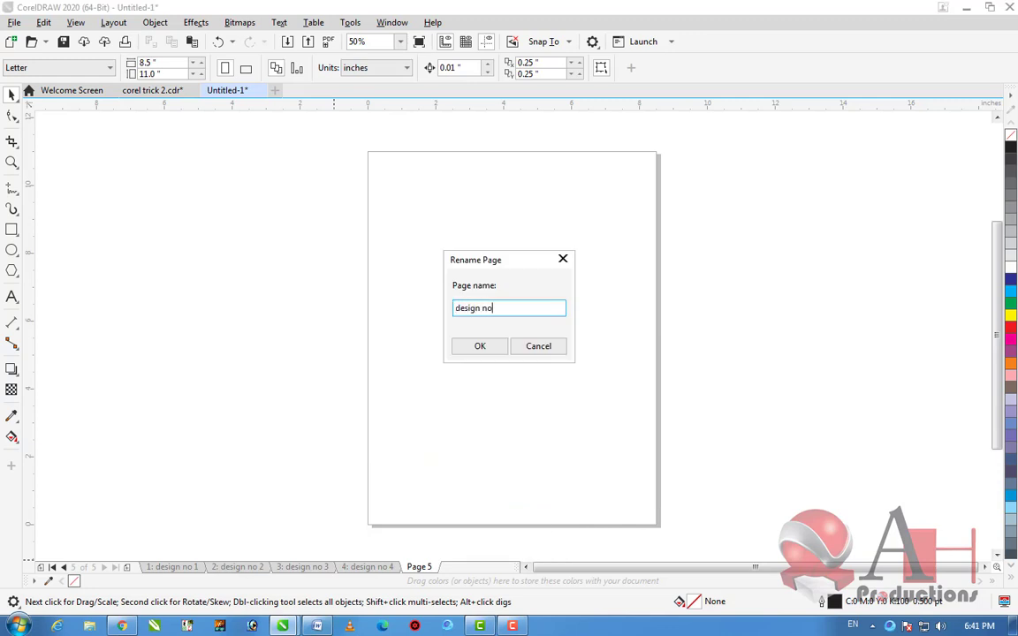
text(design no 5)
click(492, 348)
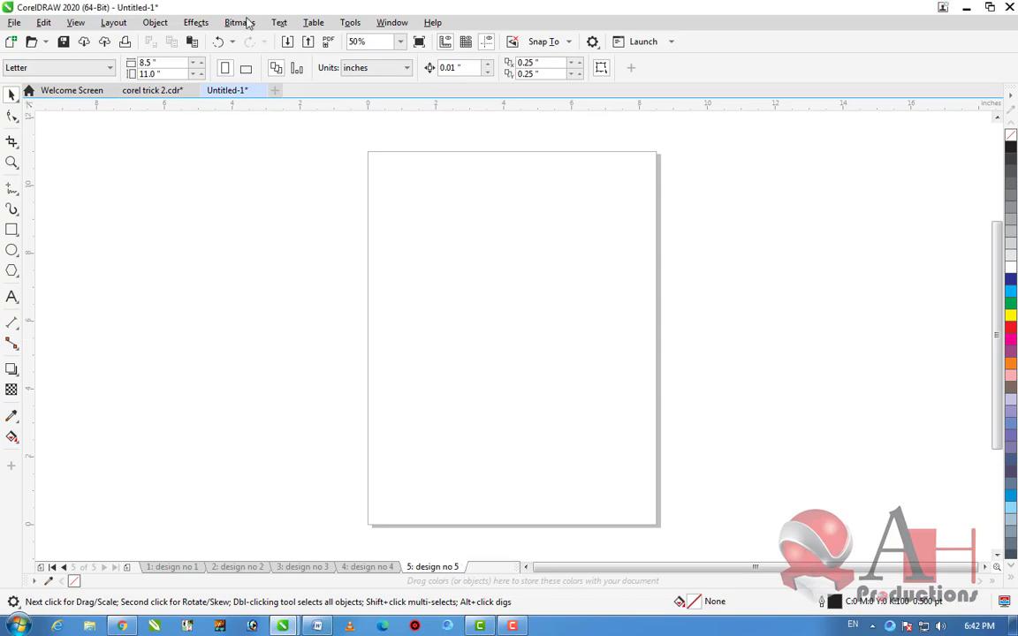
Copy the dark red distorted shape above the film strip in corel trick 2.cdr onto the design no 5 page
click(164, 92)
scroll(655, 415, down, 5)
scroll(655, 357, up, 3)
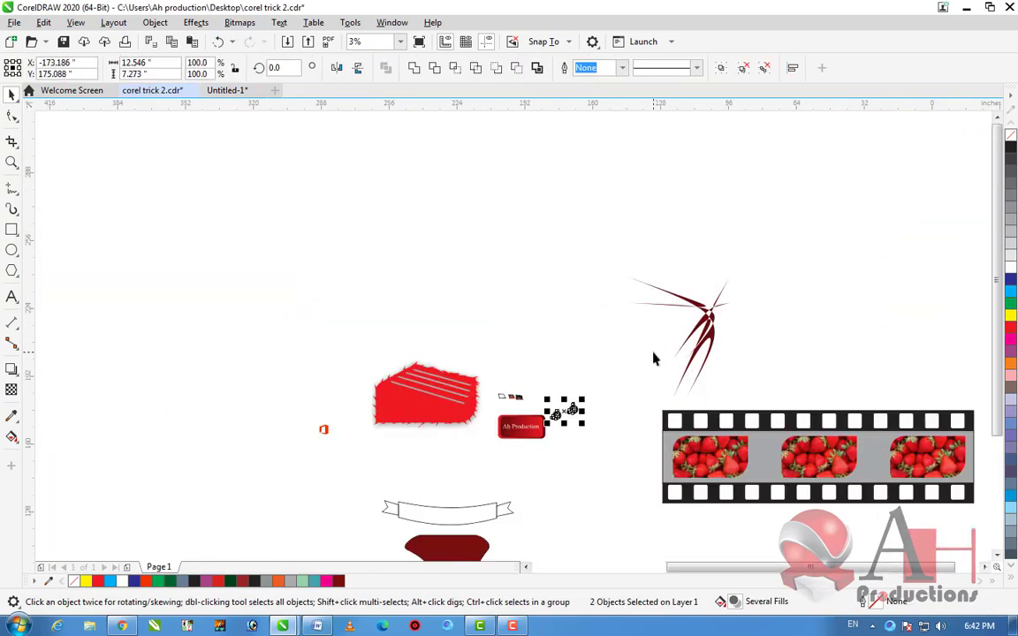
click(767, 332)
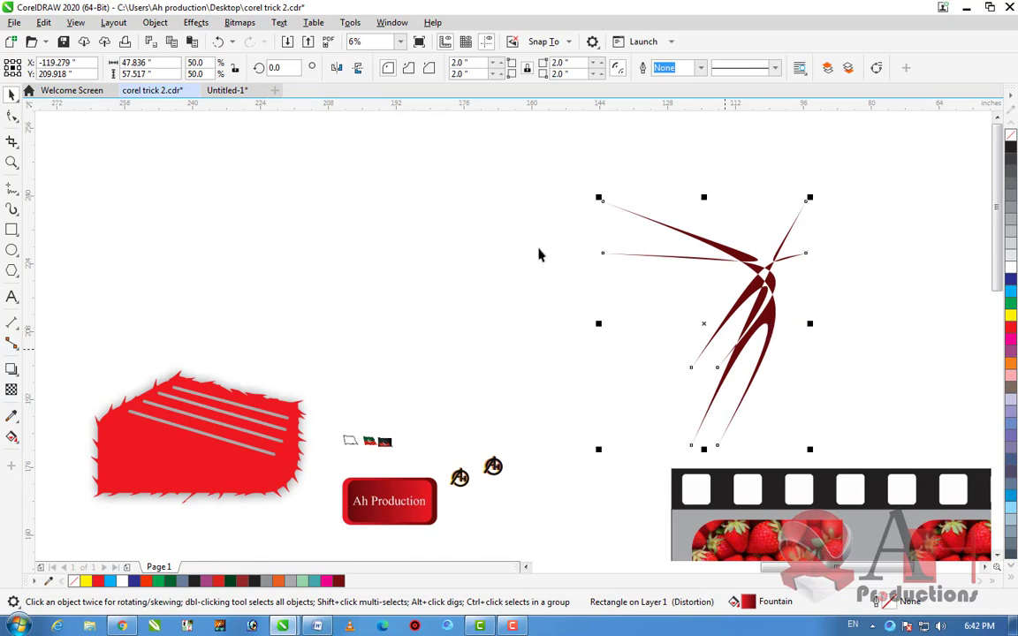
click(227, 90)
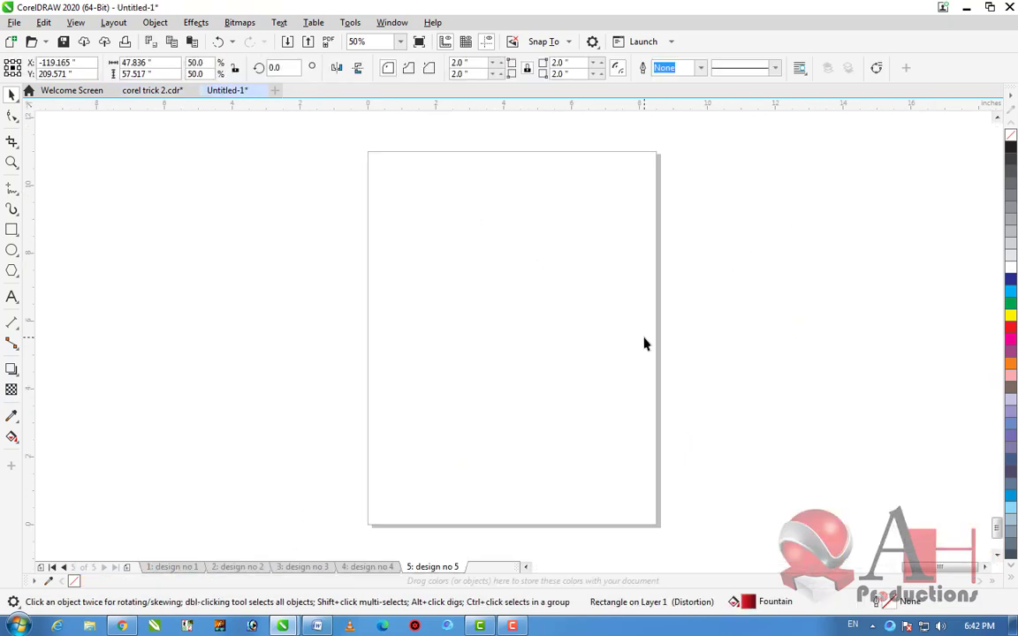
key(ctrl+v)
scroll(707, 207, down, 4)
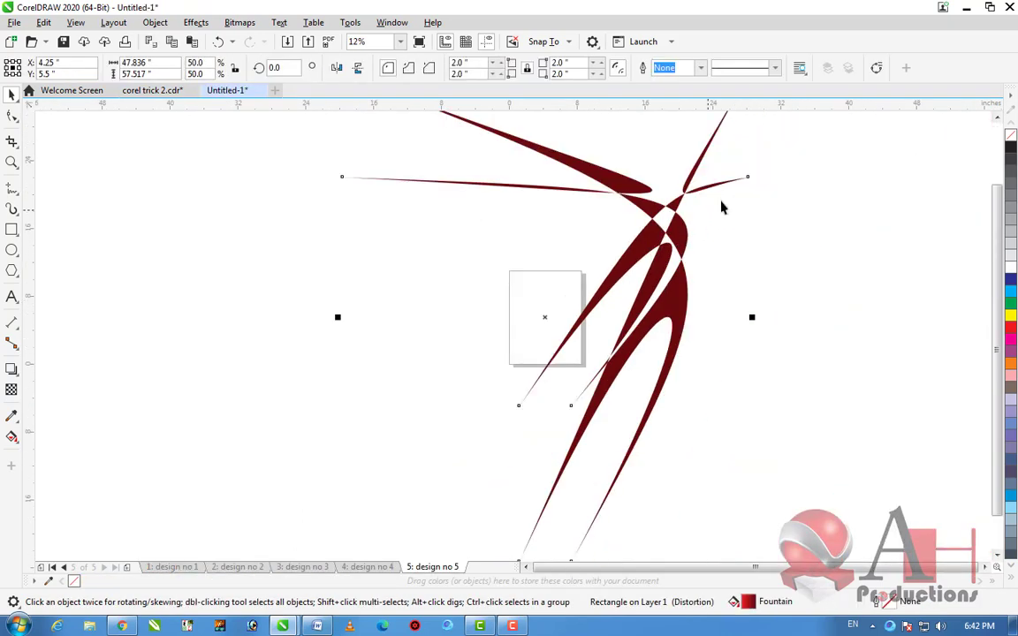
Scale the pasted distorted shape down to about 8.2 by 9.9 inches and position it within the page
drag(689, 187, 602, 293)
scroll(638, 261, up, 2)
drag(549, 348, 634, 250)
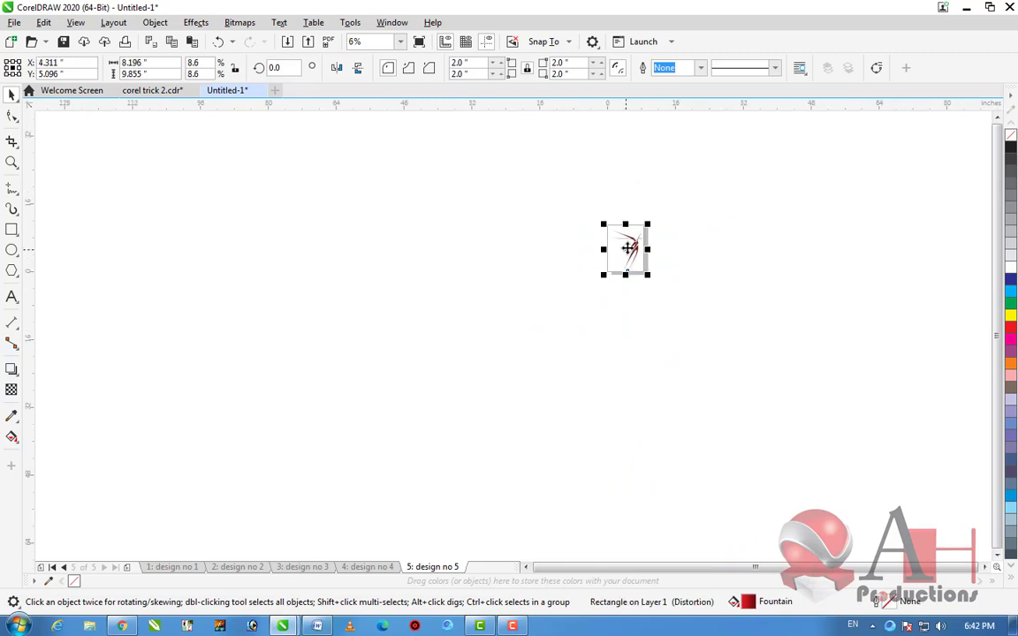
scroll(630, 243, up, 8)
scroll(568, 295, down, 4)
click(513, 308)
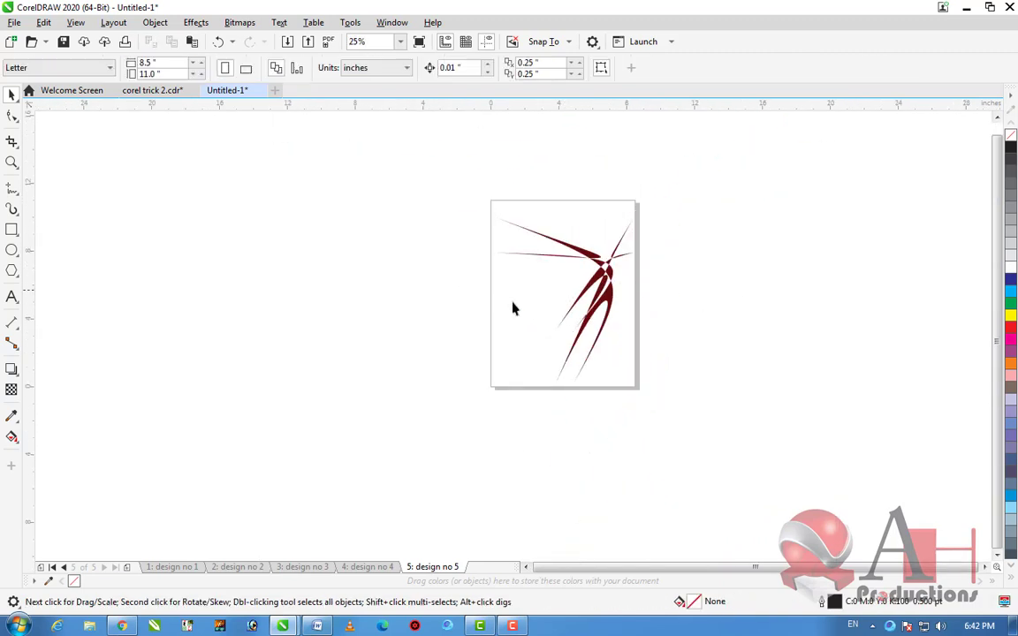
Add a page after design no 5 and rename it "Design no 6"
click(128, 567)
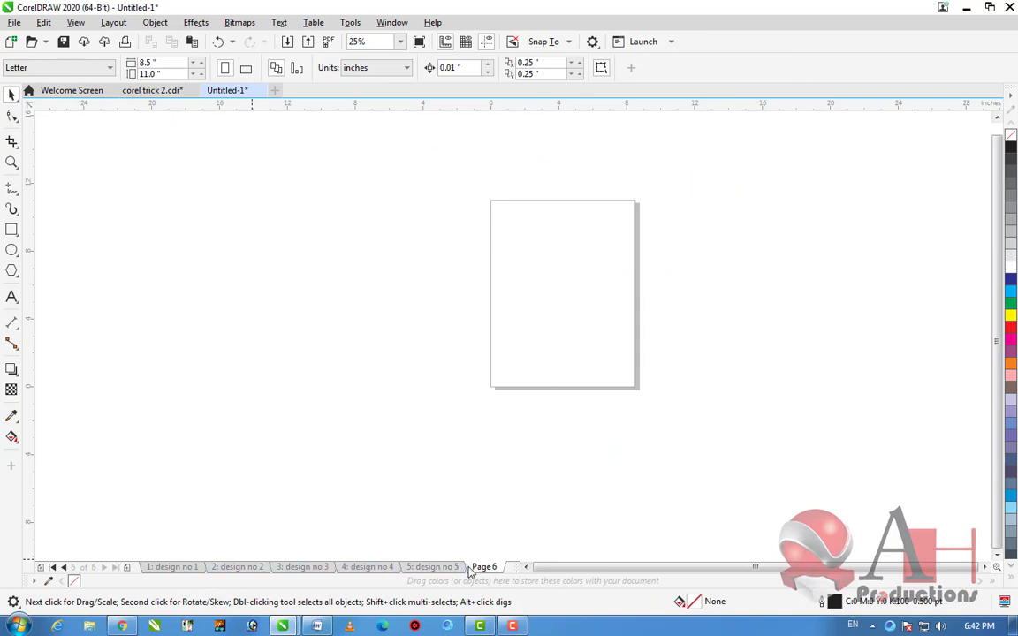
right_click(495, 571)
click(491, 432)
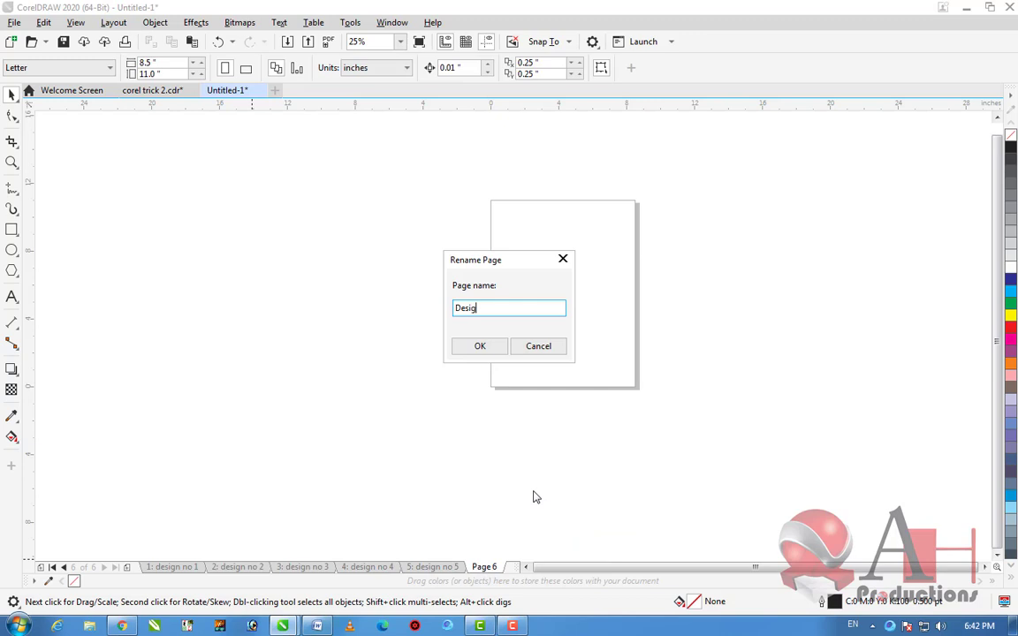
key(Return)
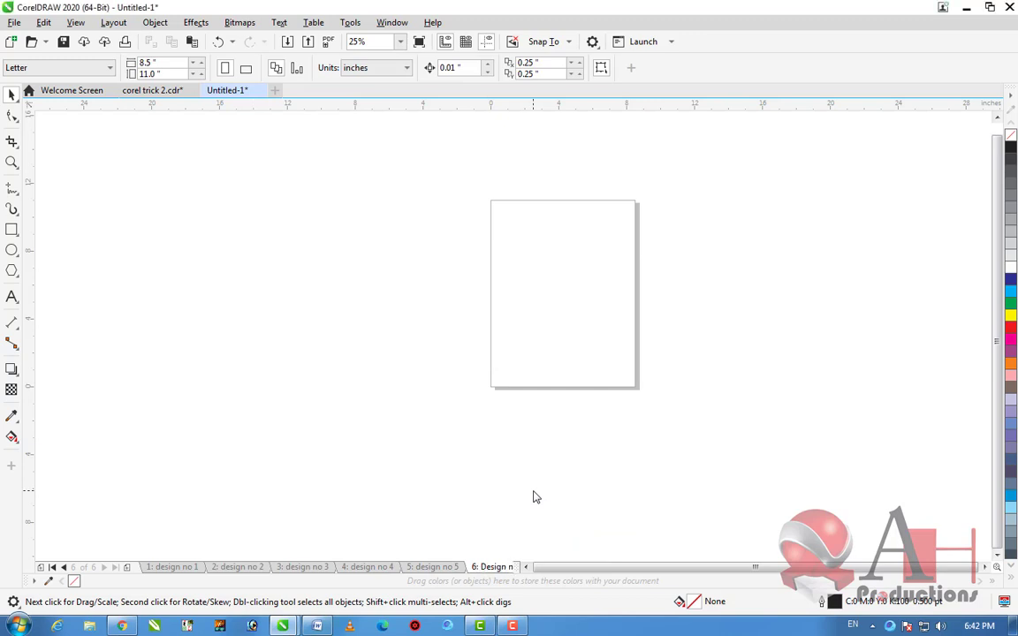
Group the strawberry film strip objects in corel trick 2.cdr and copy the group onto the Design no 6 page, centred on the page
click(152, 90)
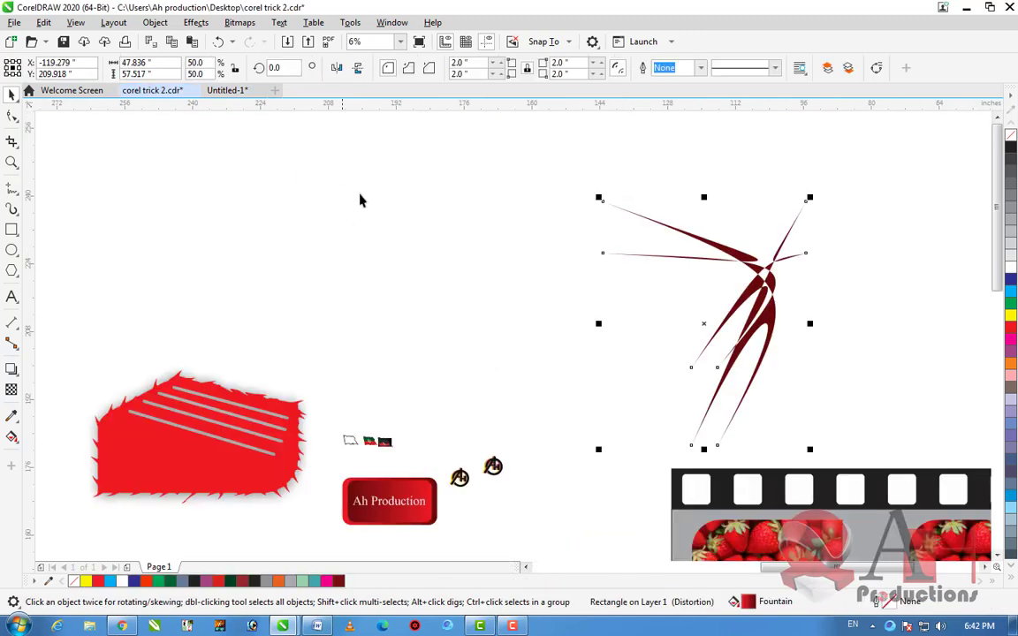
scroll(429, 239, down, 2)
scroll(574, 305, up, 2)
drag(802, 439, 370, 267)
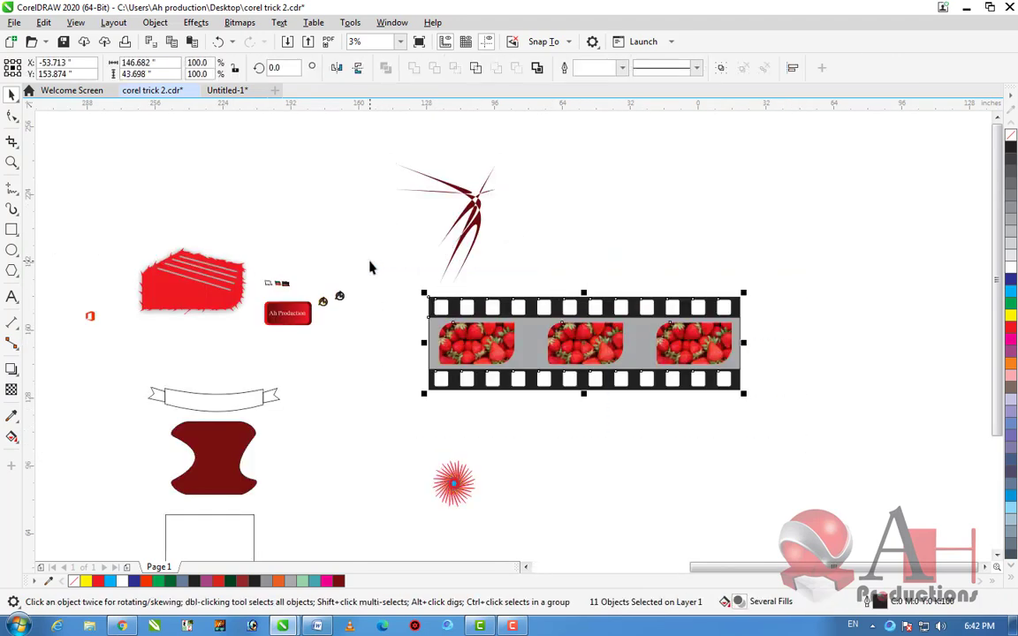
key(ctrl+g)
click(236, 91)
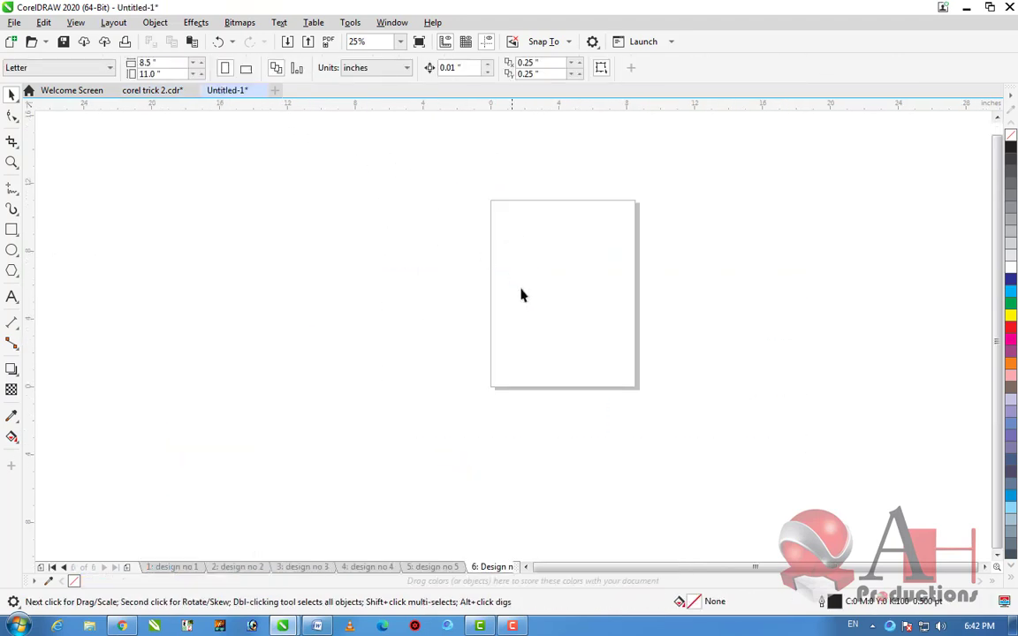
key(ctrl+v)
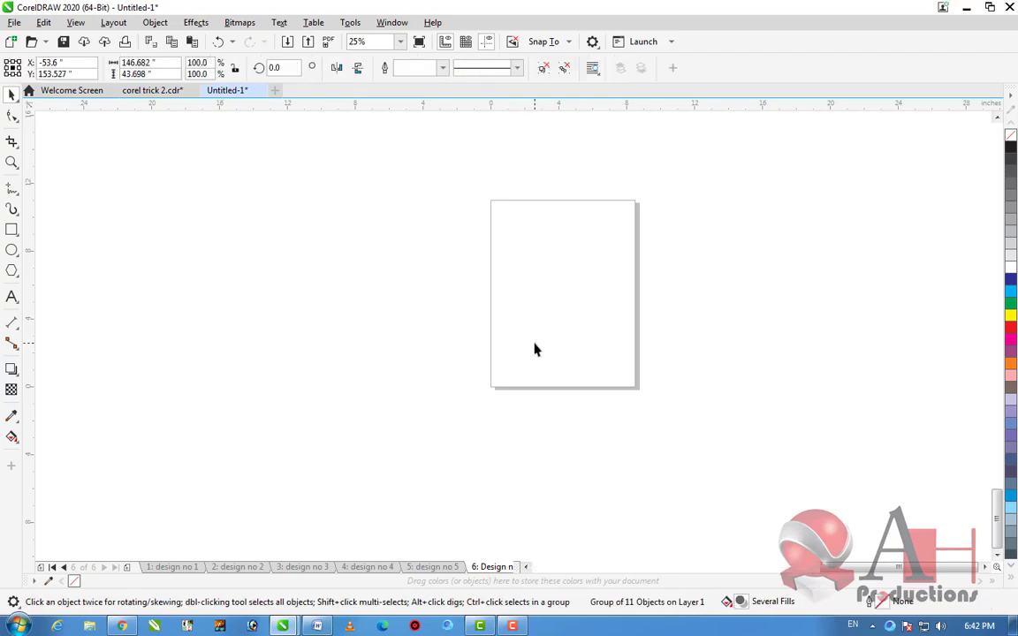
key(F4)
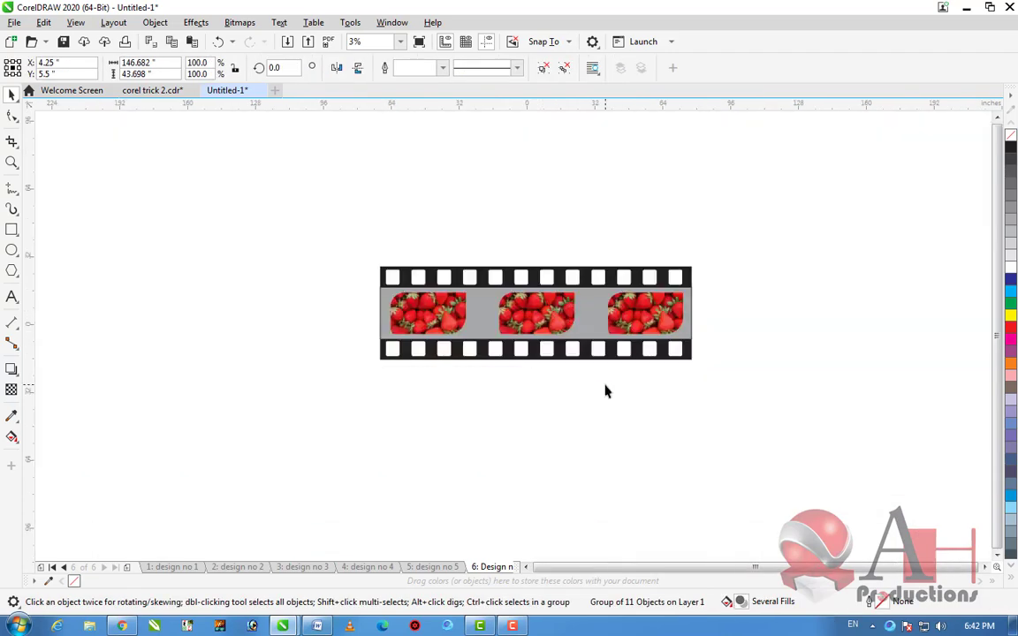
click(605, 389)
Add a page after Design no 6 and rename it "design no 7"
click(128, 568)
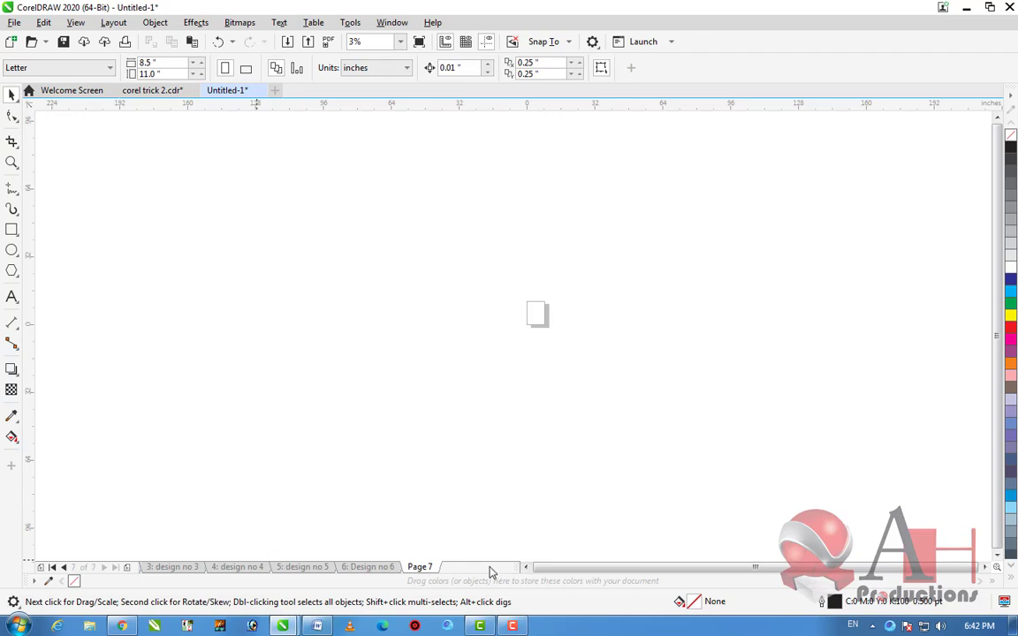
right_click(427, 573)
click(451, 434)
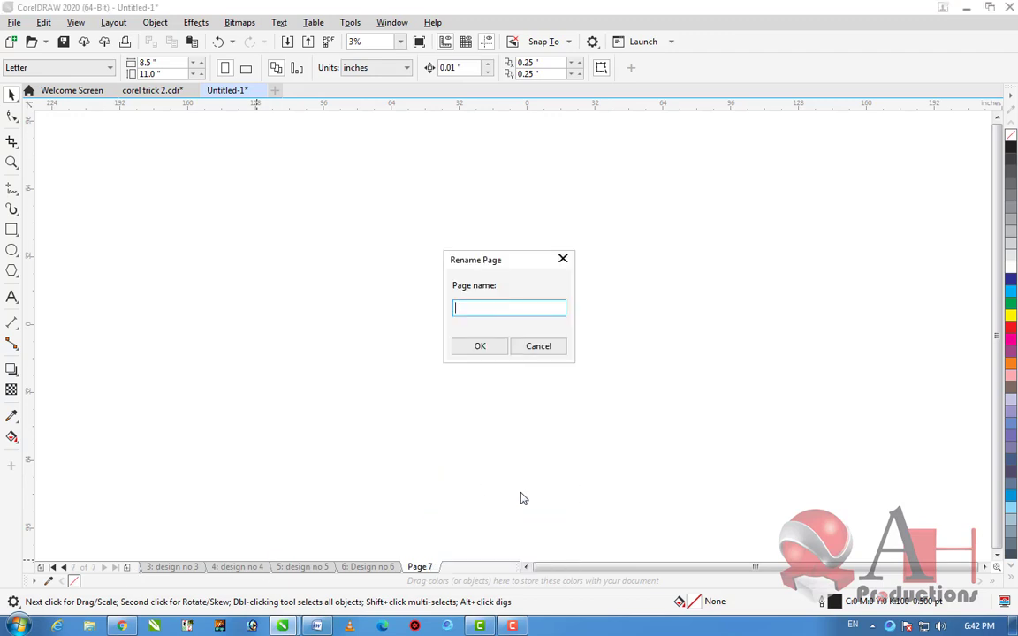
text(design no 7)
key(Return)
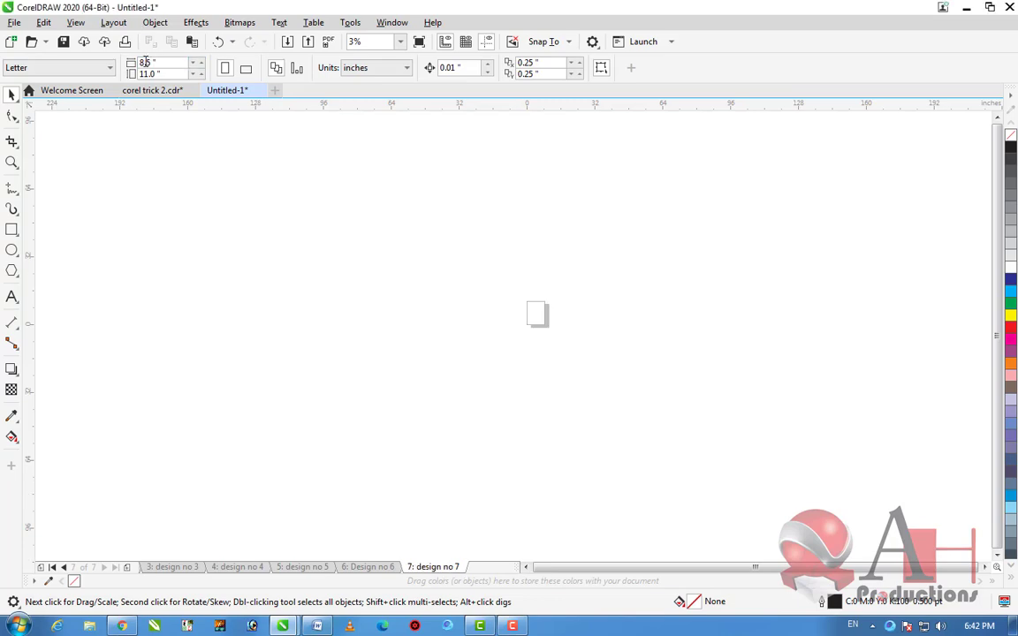
Copy the red starburst with its drop shadow from corel trick 2.cdr onto the design no 7 page and centre it on the page
click(150, 90)
scroll(458, 349, up, 1)
drag(489, 438, 399, 342)
scroll(459, 366, up, 2)
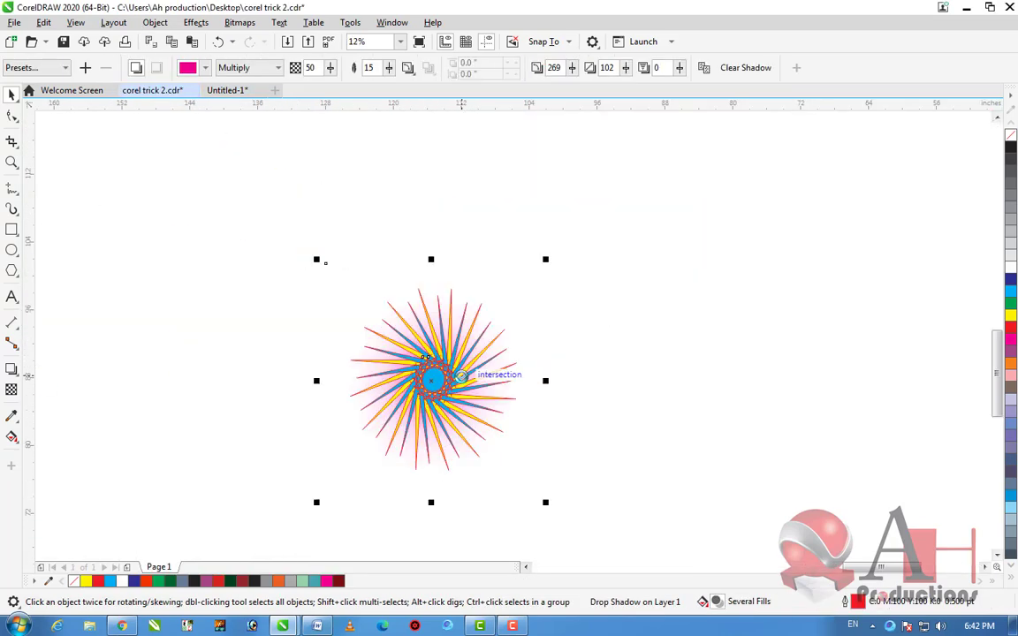
click(234, 91)
key(ctrl+v)
key(p)
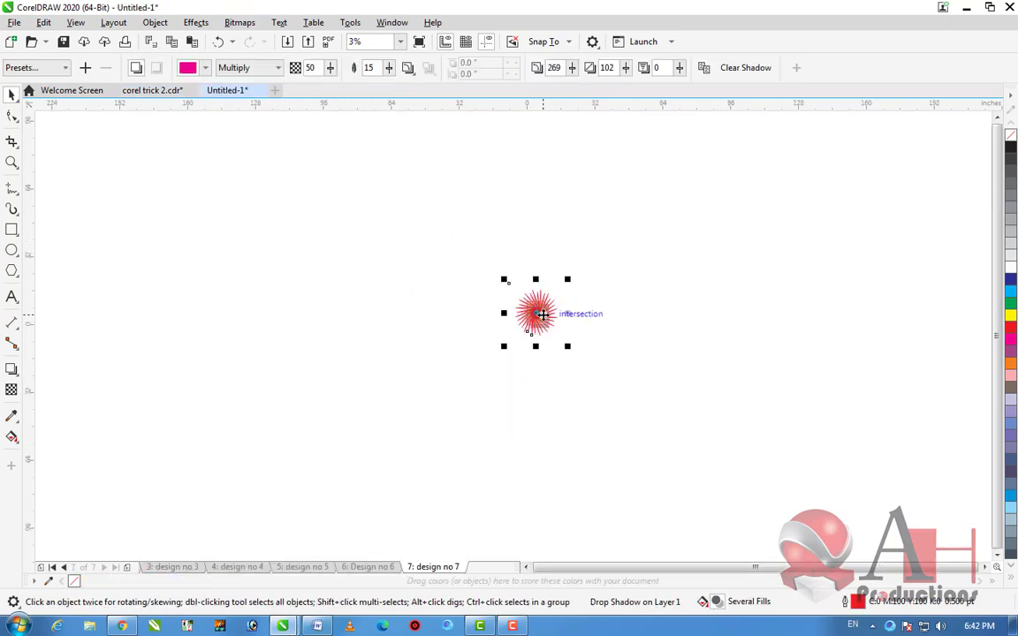
scroll(530, 305, up, 3)
scroll(684, 373, down, 2)
click(684, 373)
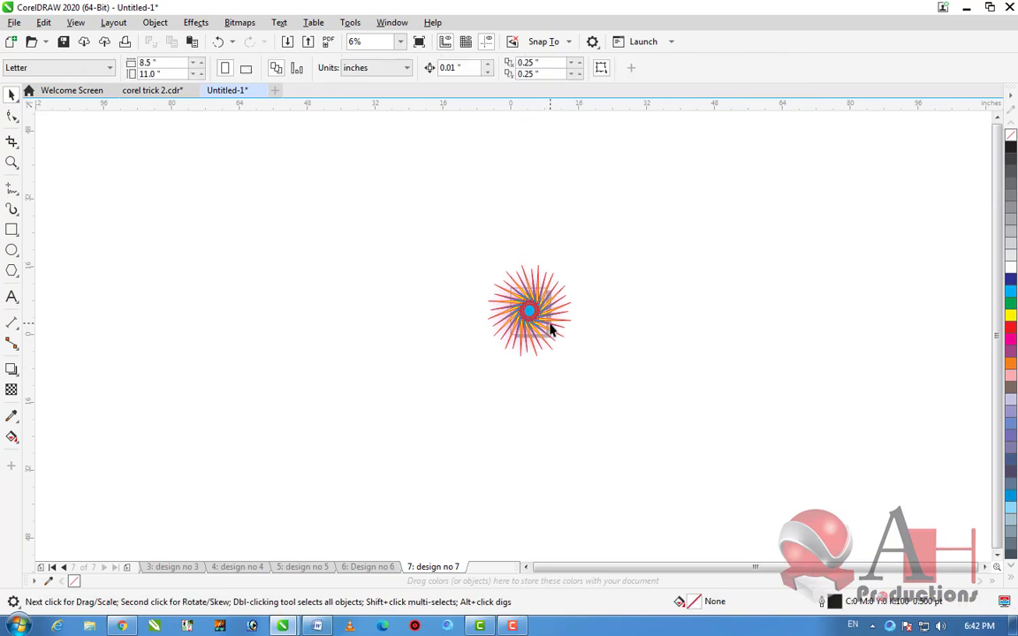
Add a page after design no 7 and rename it "Design no 8"
click(126, 568)
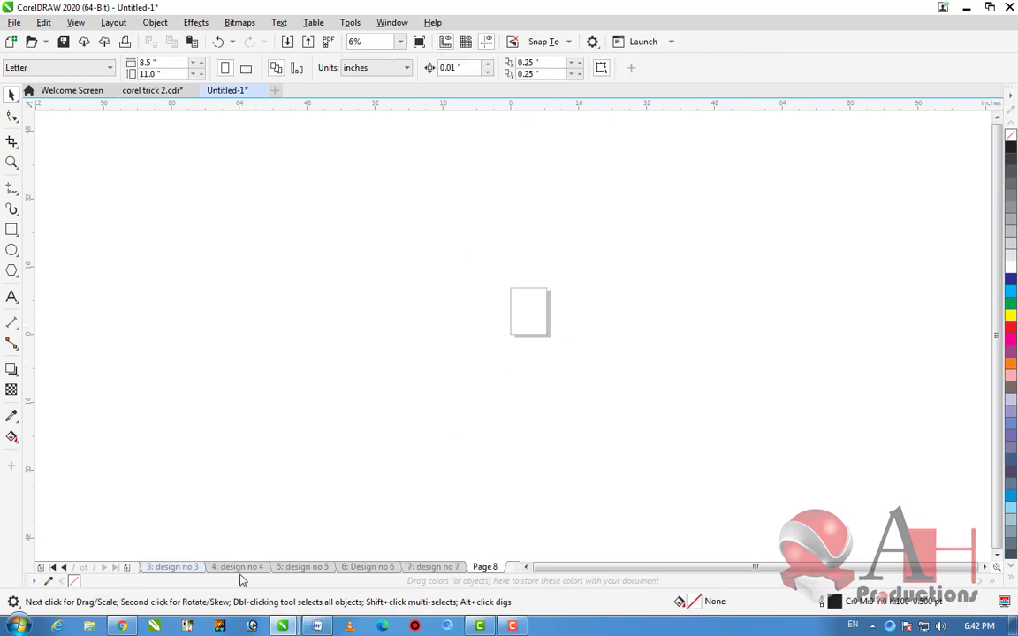
right_click(481, 568)
click(533, 482)
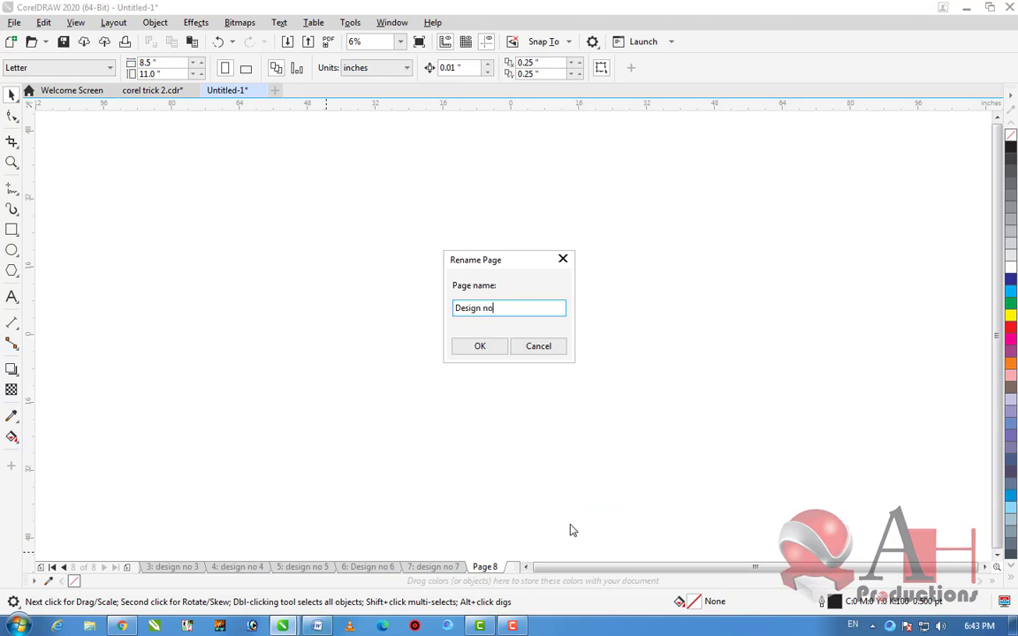
text(Design no 8)
click(480, 345)
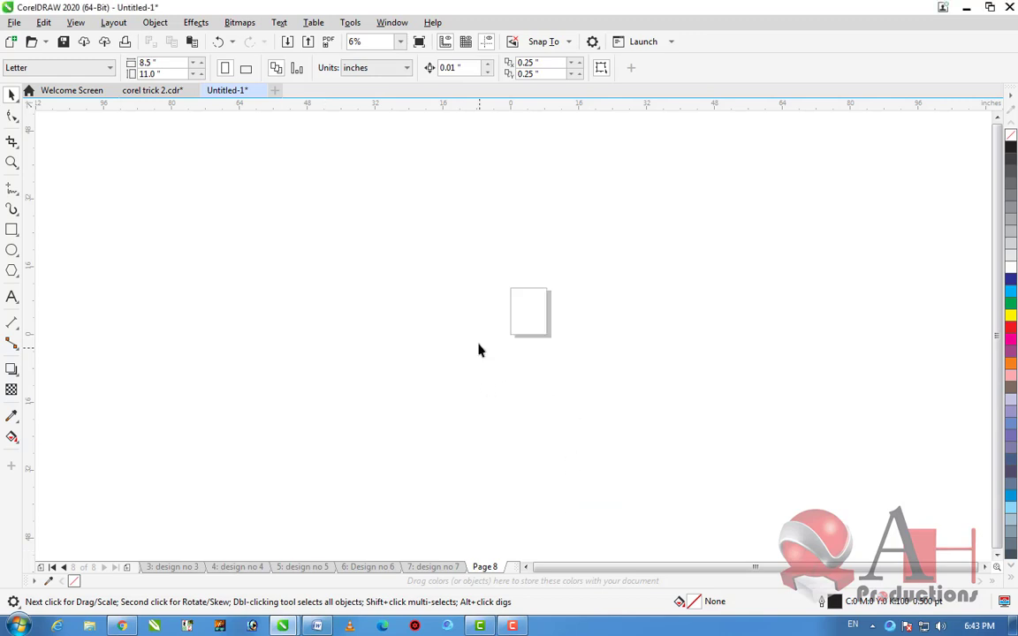
Copy the grouped ribbon banner outline above the dark red shape in corel trick 2.cdr onto the Design no 8 page
click(142, 91)
click(88, 91)
click(129, 91)
scroll(477, 232, down, 5)
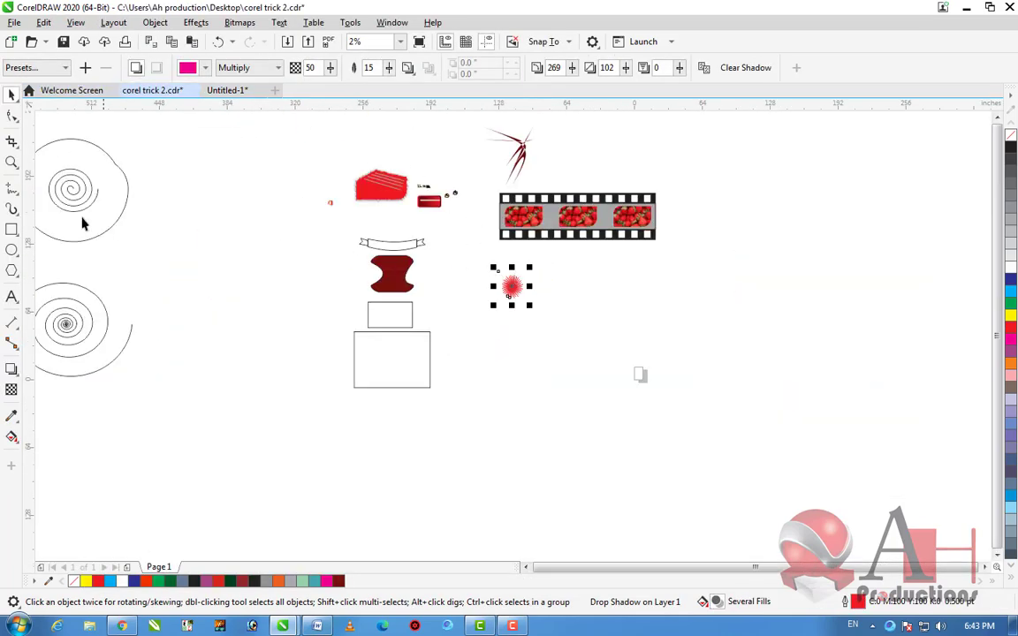
scroll(485, 225, up, 3)
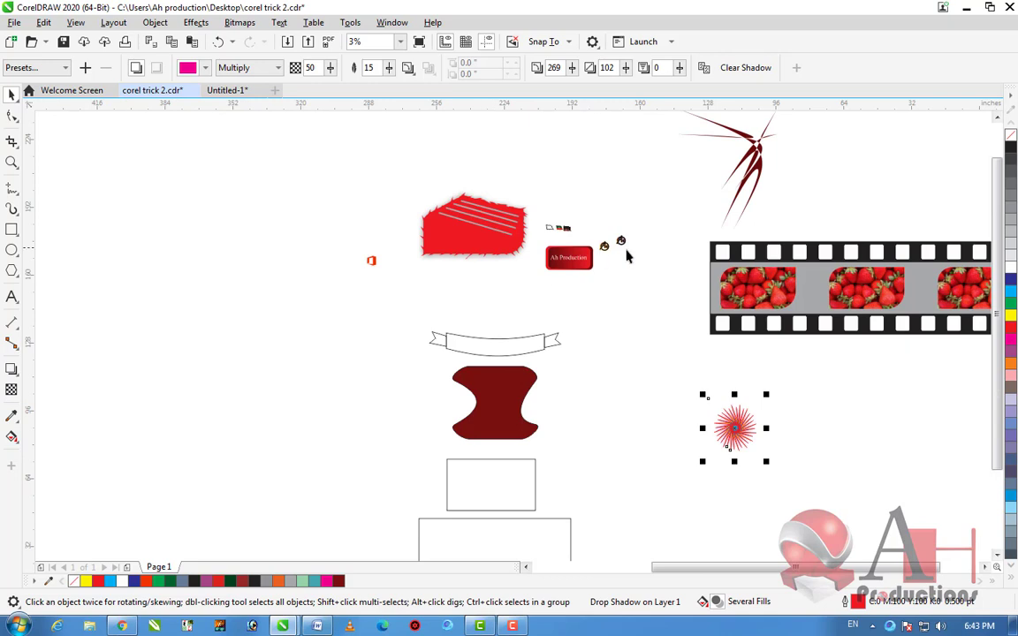
scroll(538, 243, down, 2)
scroll(386, 327, up, 2)
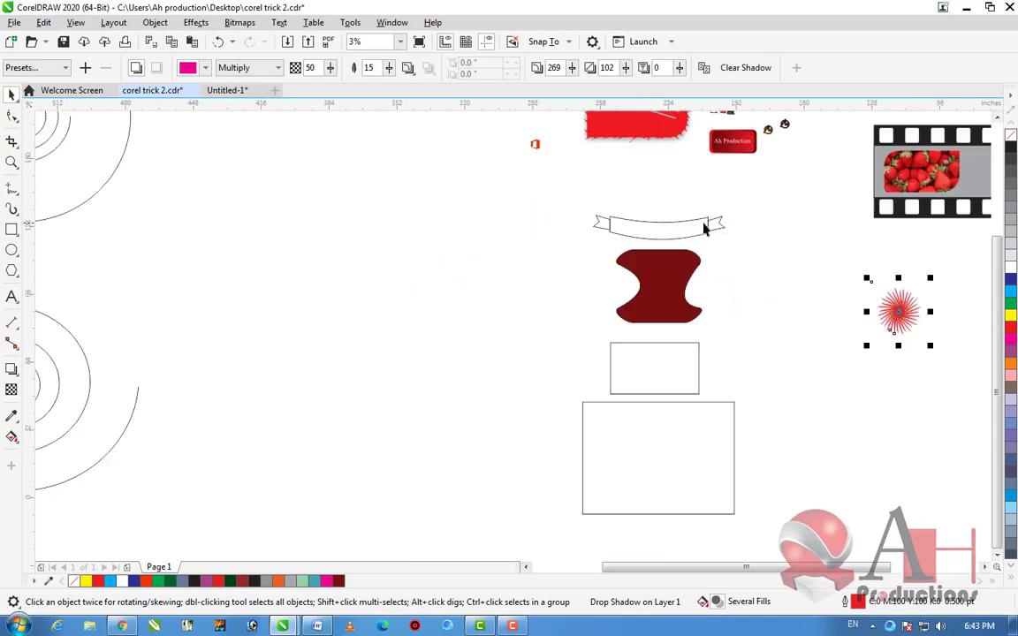
scroll(698, 228, up, 1)
drag(795, 288, 230, 133)
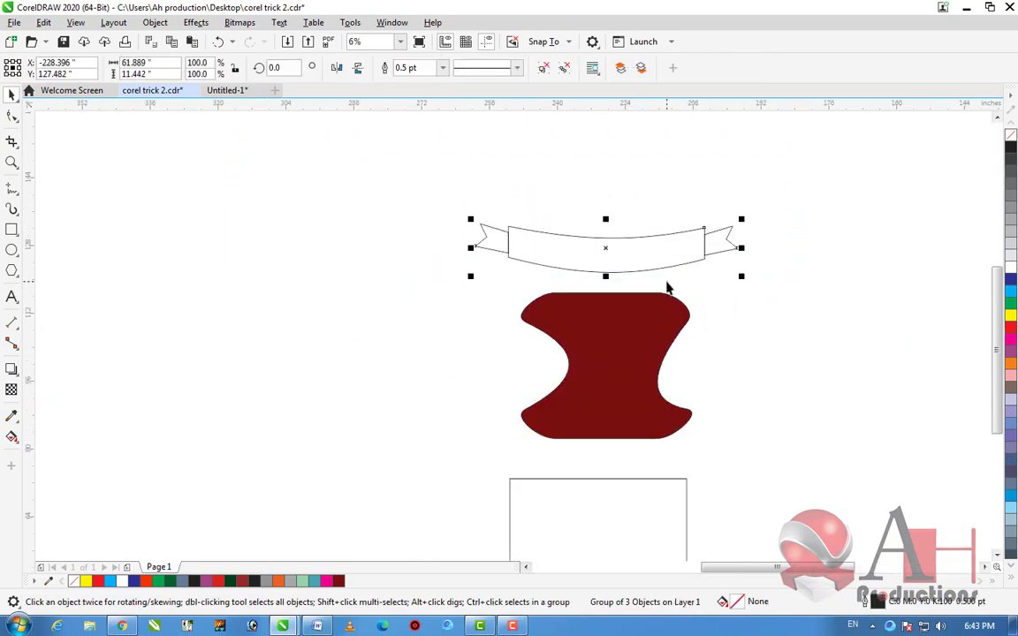
click(242, 90)
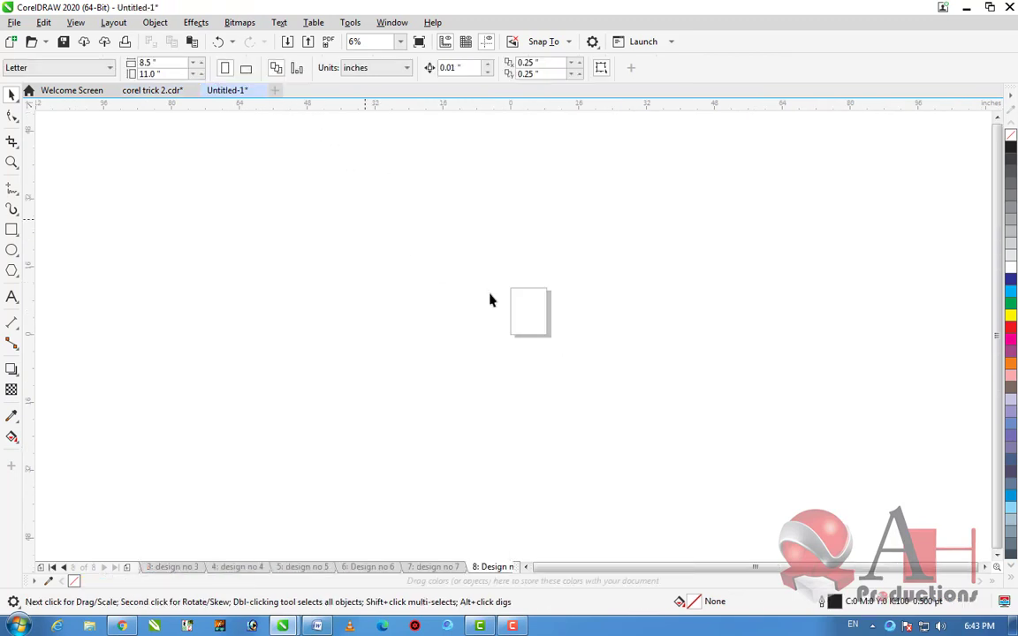
key(ctrl+v)
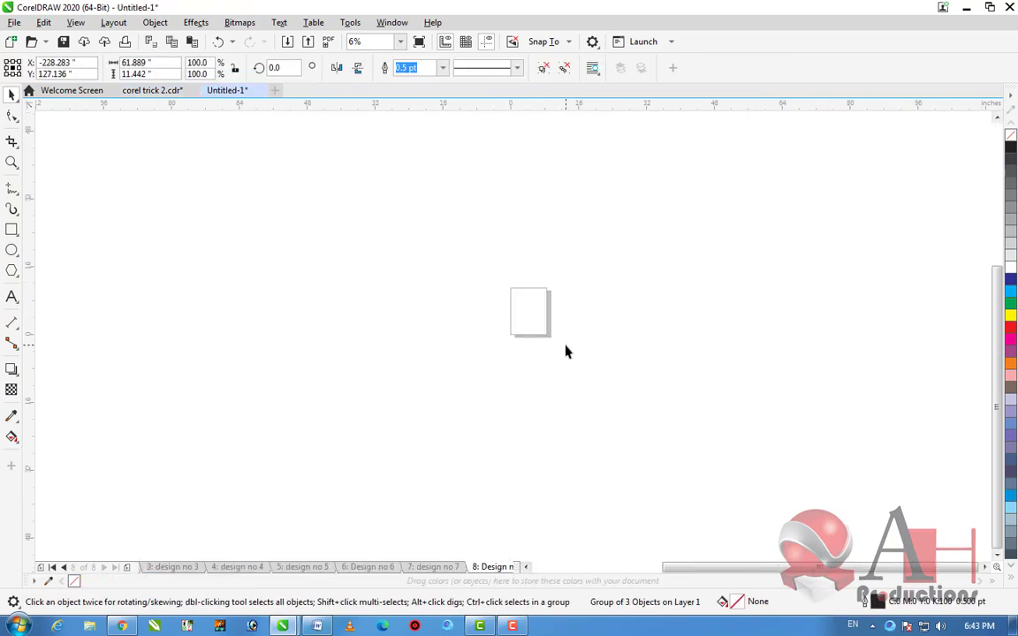
Scale the pasted ribbon banner down to about 20.6 by 3.8 inches and position it just below the page
scroll(563, 350, up, 3)
click(556, 325)
click(621, 346)
scroll(804, 245, down, 1)
drag(891, 209, 693, 222)
drag(630, 265, 638, 340)
click(666, 395)
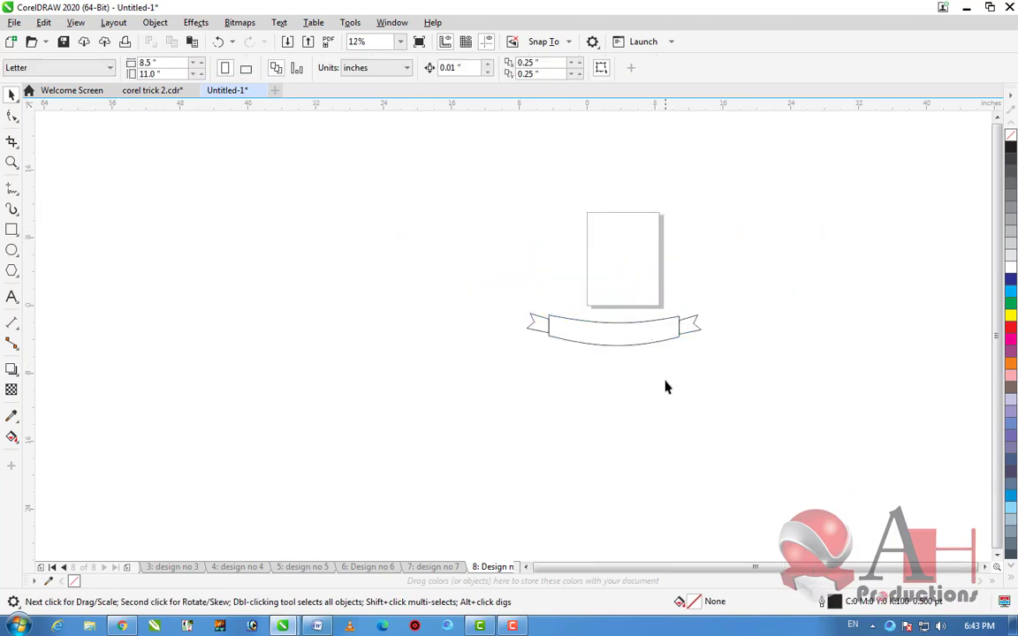
Fill the ribbon banner's curved body and both of its tails with red
scroll(658, 347, up, 1)
click(585, 328)
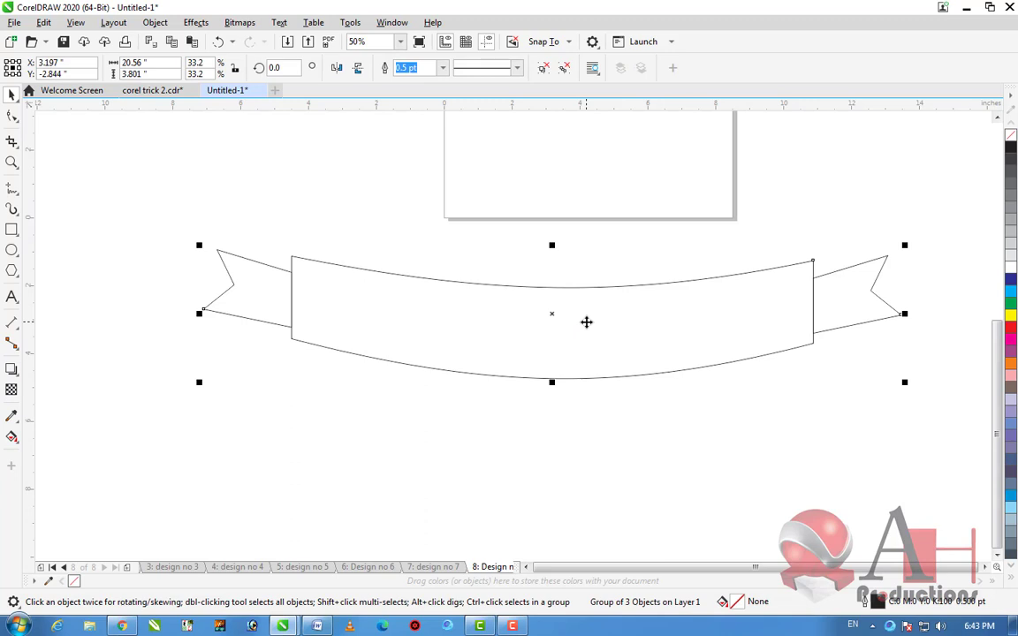
ctrl+click(652, 359)
click(1011, 327)
click(921, 397)
ctrl+click(844, 313)
click(246, 288)
click(852, 334)
click(836, 325)
key(ctrl+r)
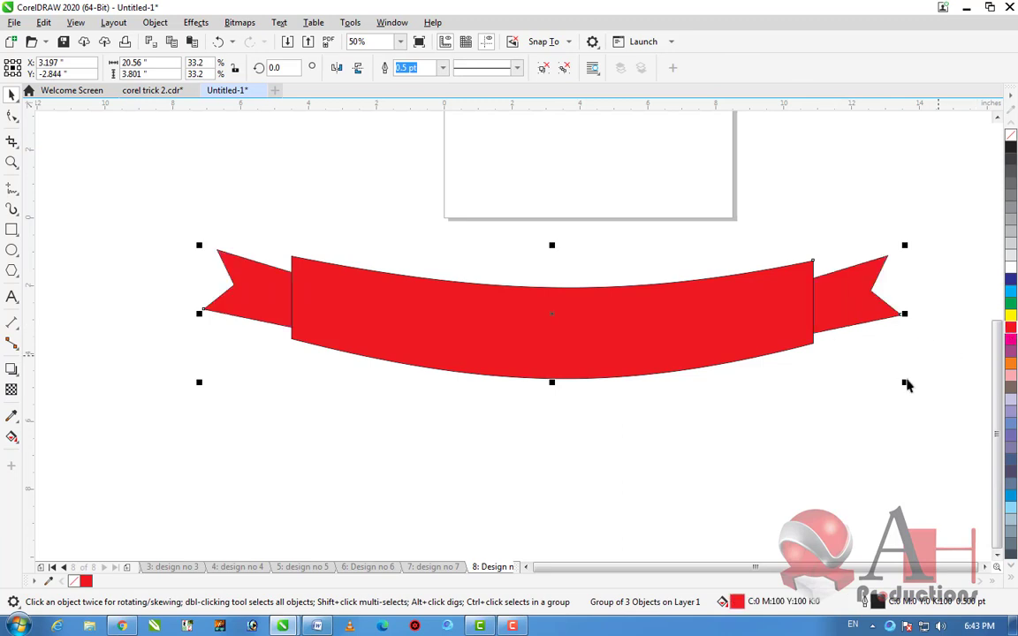
Make a scaled-down copy of the ribbon's right tail, about 2.2 by 1.9 inches
click(915, 378)
scroll(616, 325, down, 1)
scroll(734, 326, up, 1)
click(738, 311)
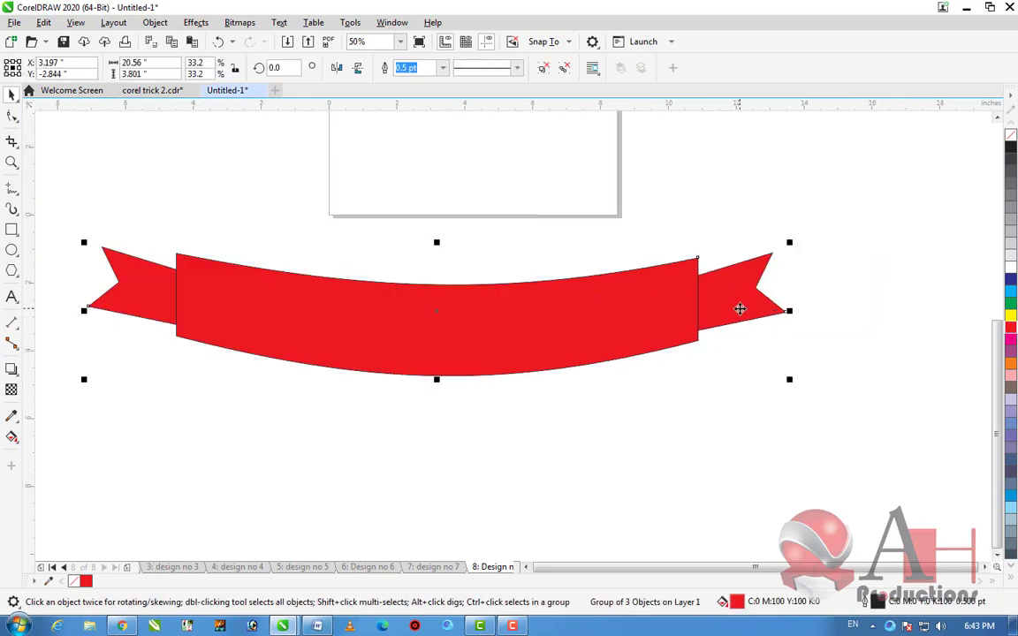
click(765, 366)
ctrl+click(769, 278)
scroll(789, 263, up, 1)
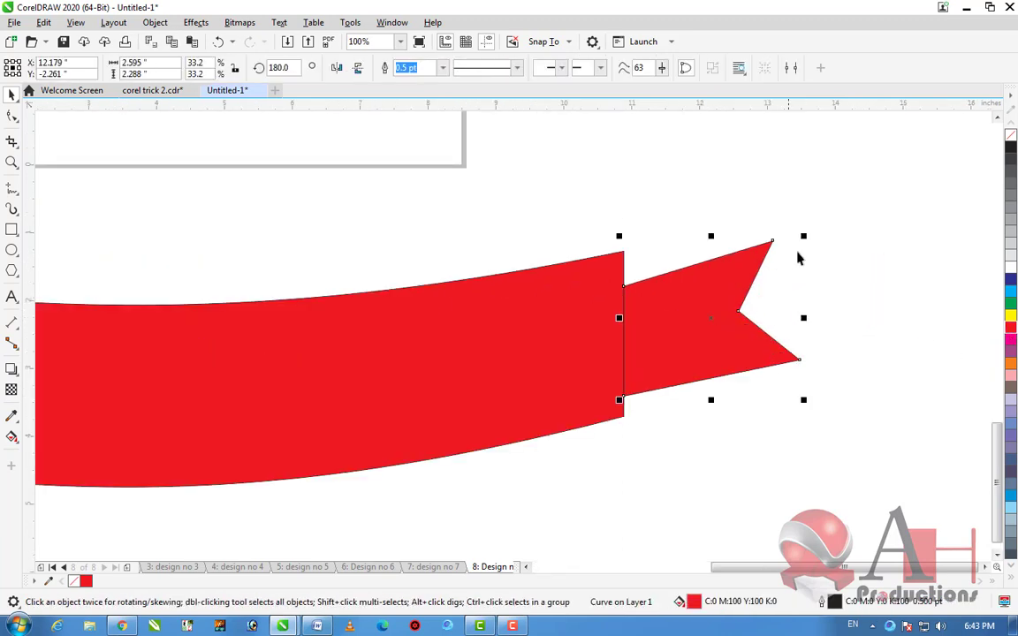
drag(804, 237, 787, 247)
scroll(675, 320, up, 1)
Position the smaller tail copy inside the original right tail so that it overlaps the edge of the banner's body
drag(675, 321, 634, 357)
shift+click(661, 435)
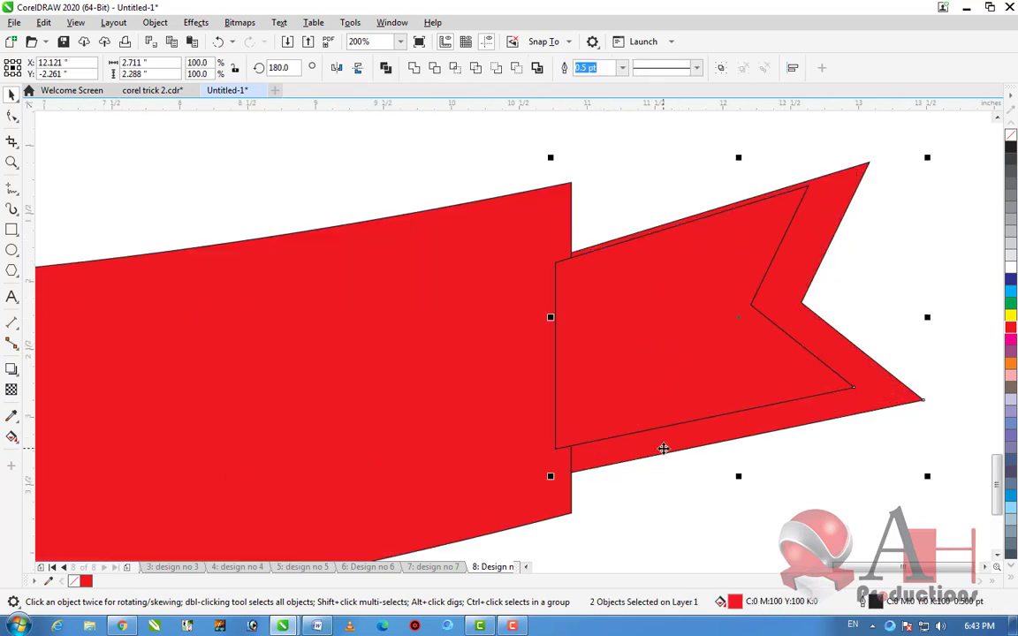
click(636, 405)
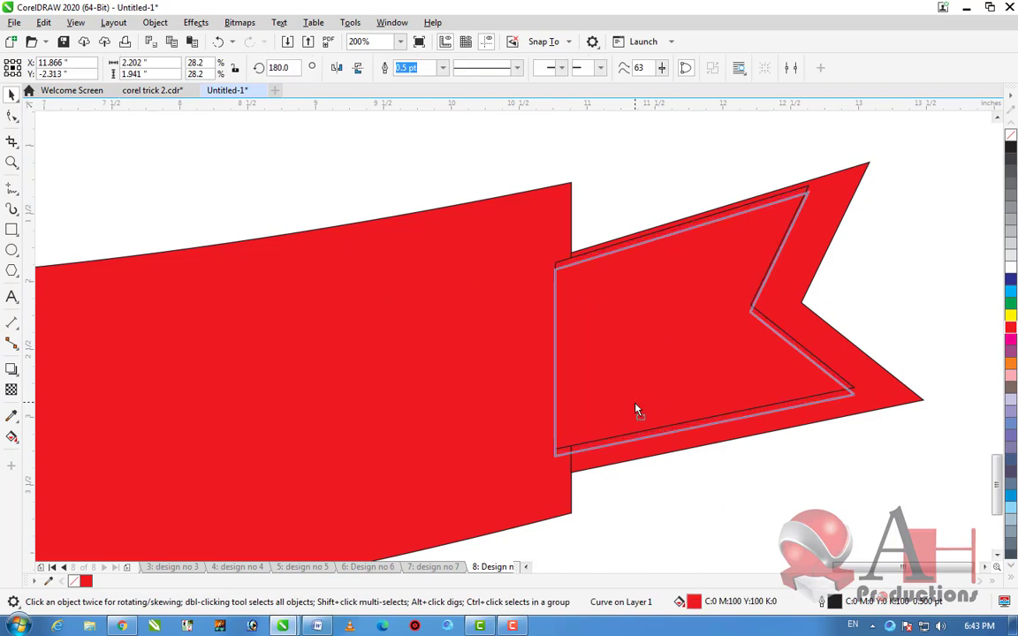
drag(636, 413, 638, 412)
scroll(698, 358, down, 1)
scroll(698, 358, up, 1)
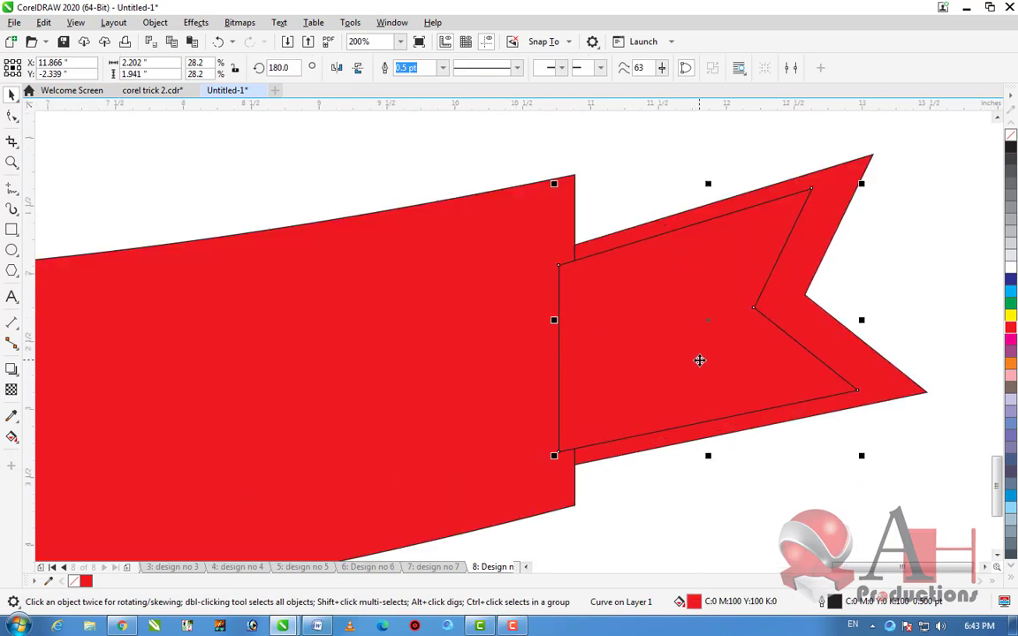
shift+click(518, 367)
click(446, 158)
key(ctrl+z)
Trim the smaller tail copy with the banner's body so it ends at the body's edge
click(477, 211)
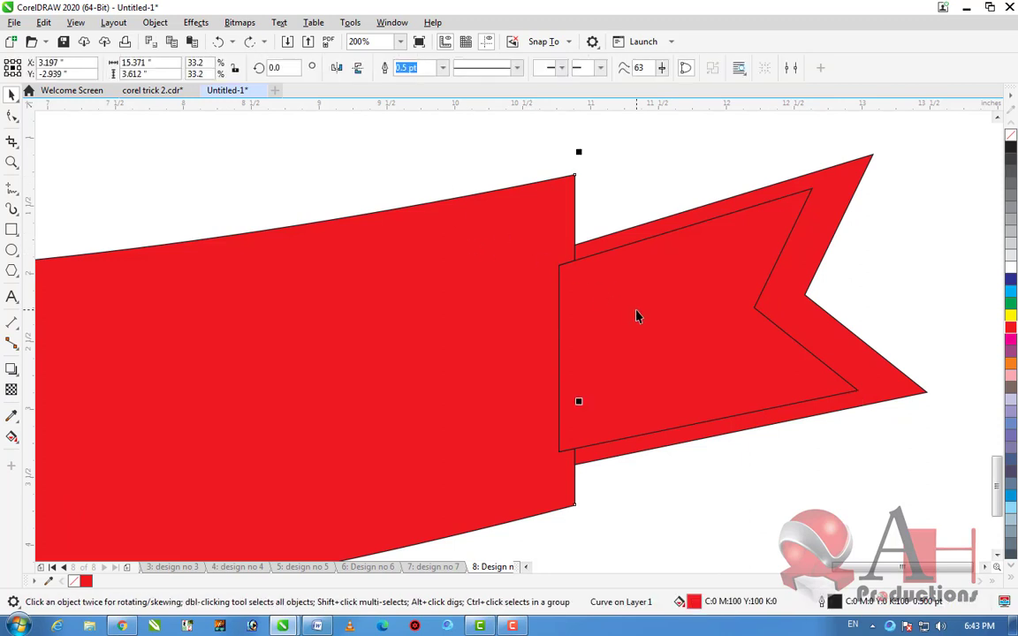
shift+click(636, 313)
click(434, 68)
click(393, 111)
scroll(602, 243, down, 1)
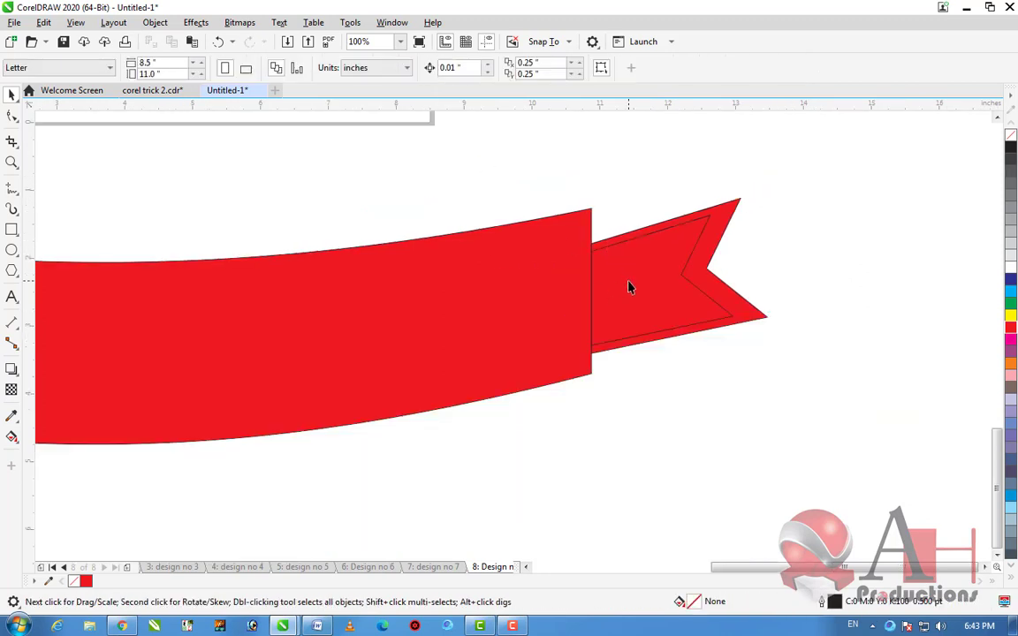
Fill the trimmed inner piece of the right tail with yellow
click(629, 286)
click(1010, 316)
click(866, 345)
scroll(850, 321, down, 2)
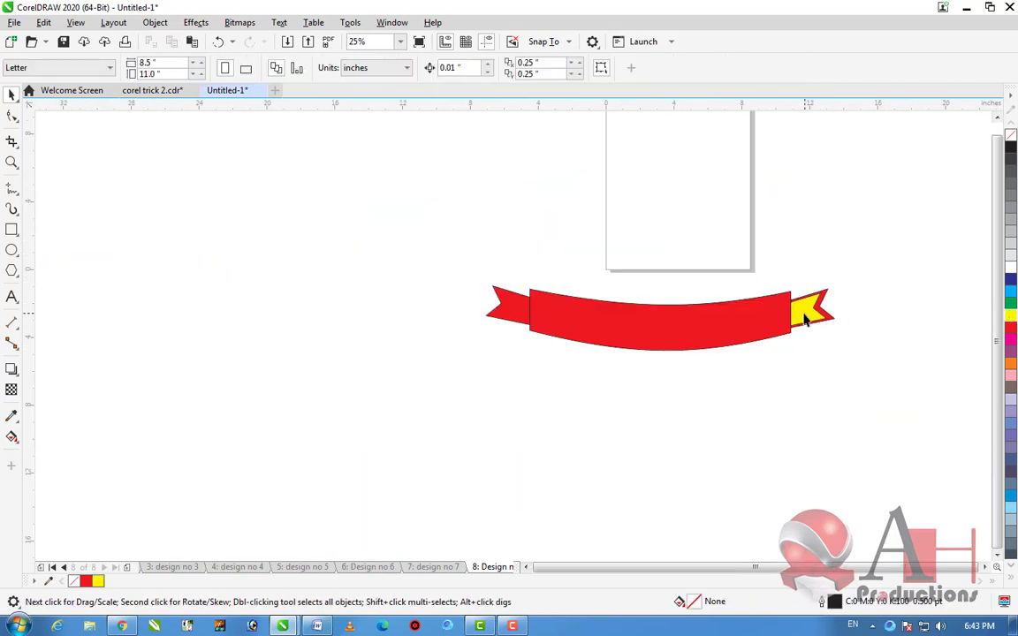
scroll(760, 300, up, 1)
click(811, 283)
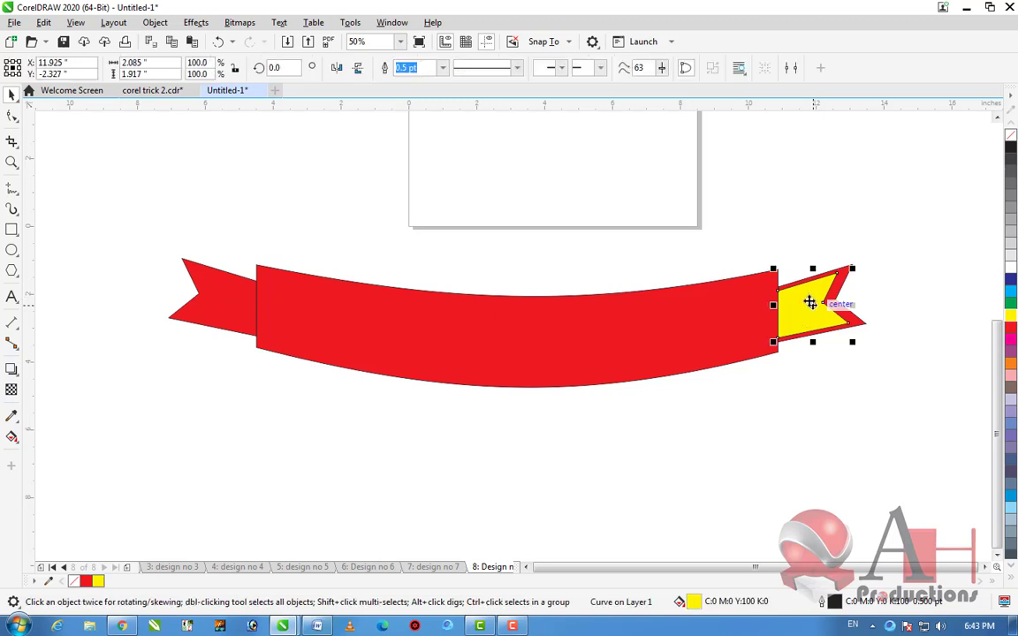
Make a horizontally mirrored copy of the yellow inner piece and align it centrally on the ribbon's left tail
click(336, 68)
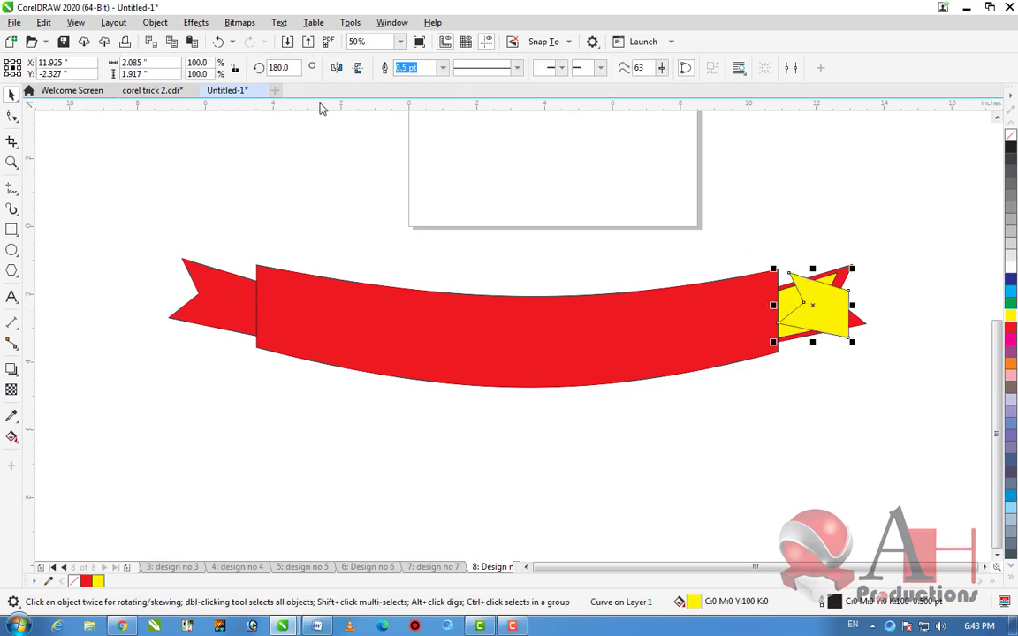
shift+click(226, 298)
key(c)
key(e)
key(z)
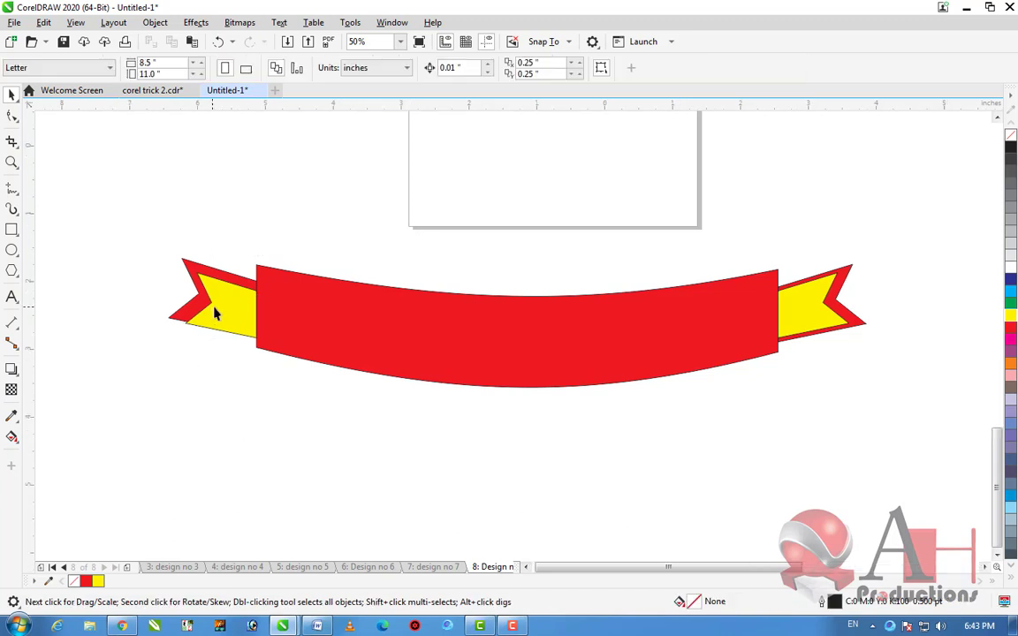
Position the mirrored yellow piece inside the left tail so that it meets the edge of the banner's body
scroll(220, 314, up, 2)
key(space)
click(236, 331)
drag(237, 330, 259, 295)
scroll(258, 295, down, 3)
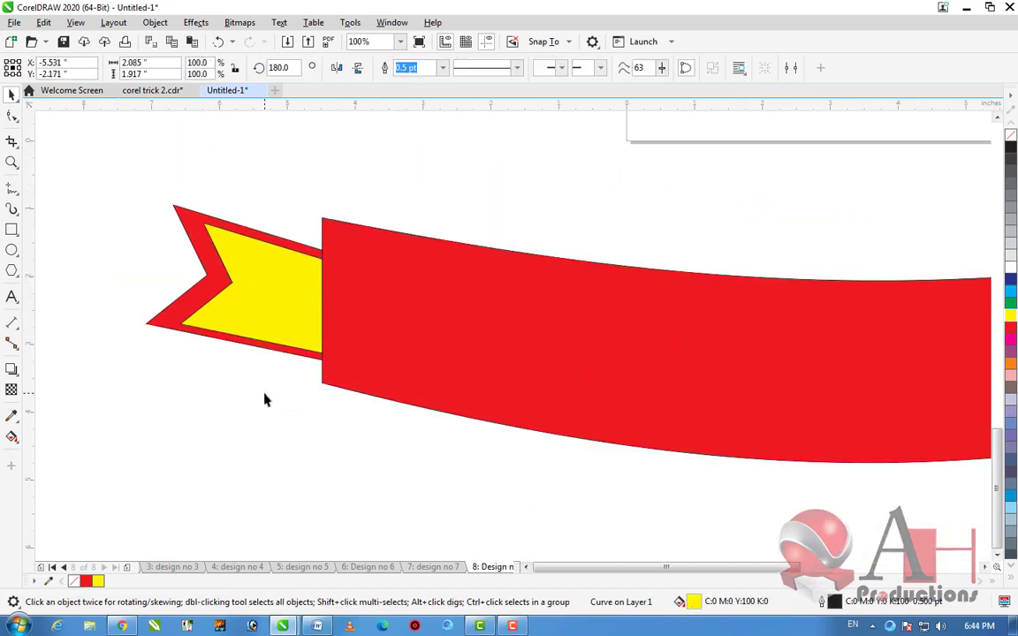
Remove the outlines from all five pieces of the ribbon banner
key(Escape)
drag(666, 374, 177, 256)
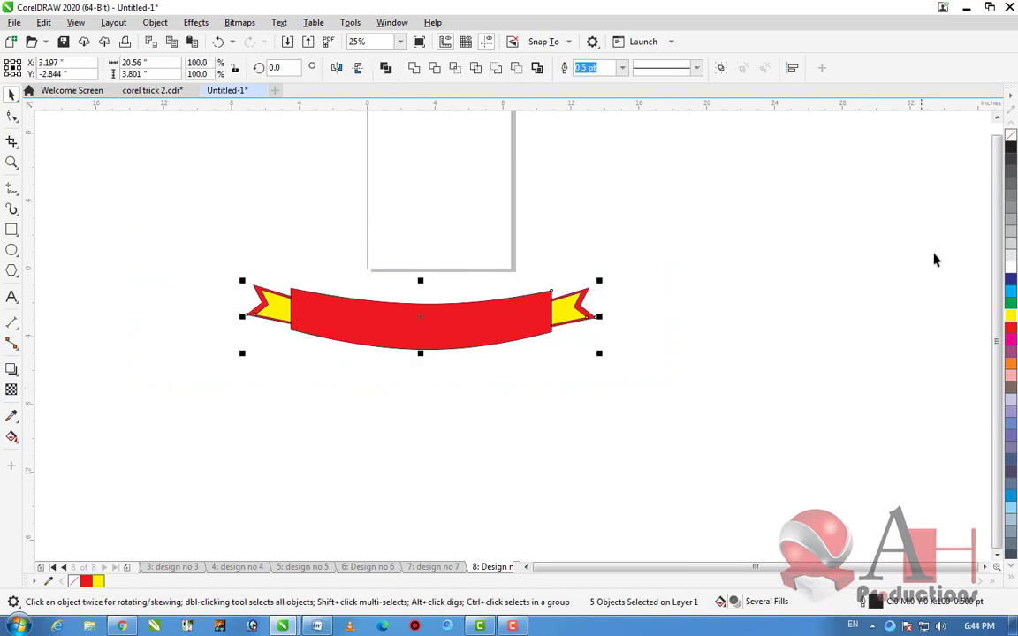
key(Escape)
Make a scaled-down copy of the banner's body, about 14.2 by 3.3 inches, centred within the original
scroll(352, 334, up, 2)
scroll(501, 306, down, 1)
click(501, 306)
drag(792, 224, 797, 221)
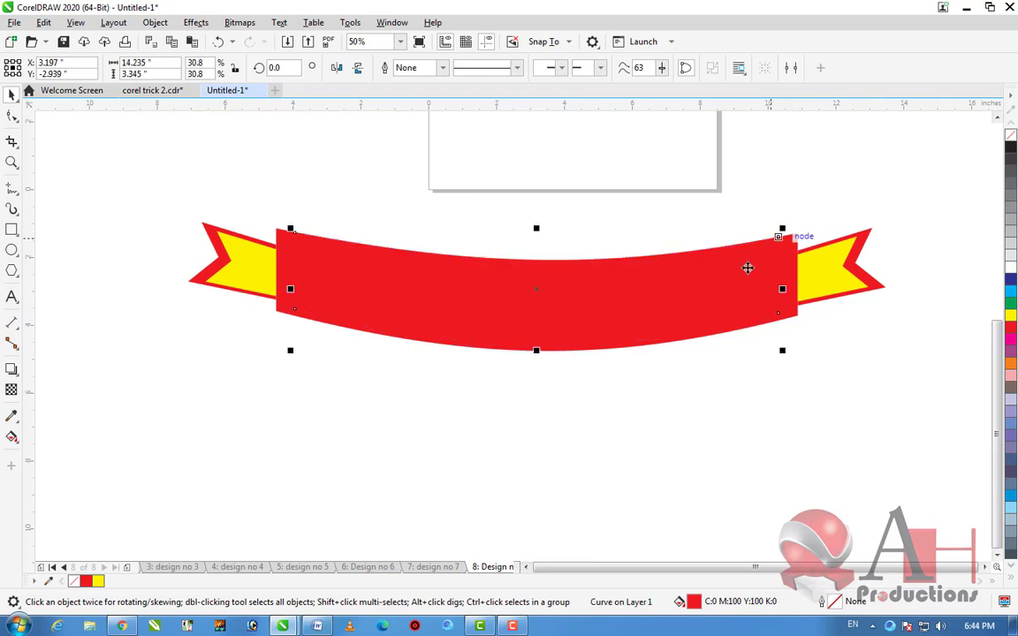
Give the smaller body copy a linear fountain fill from red to dark red (C30 M100 Y100 K42)
key(F11)
click(482, 363)
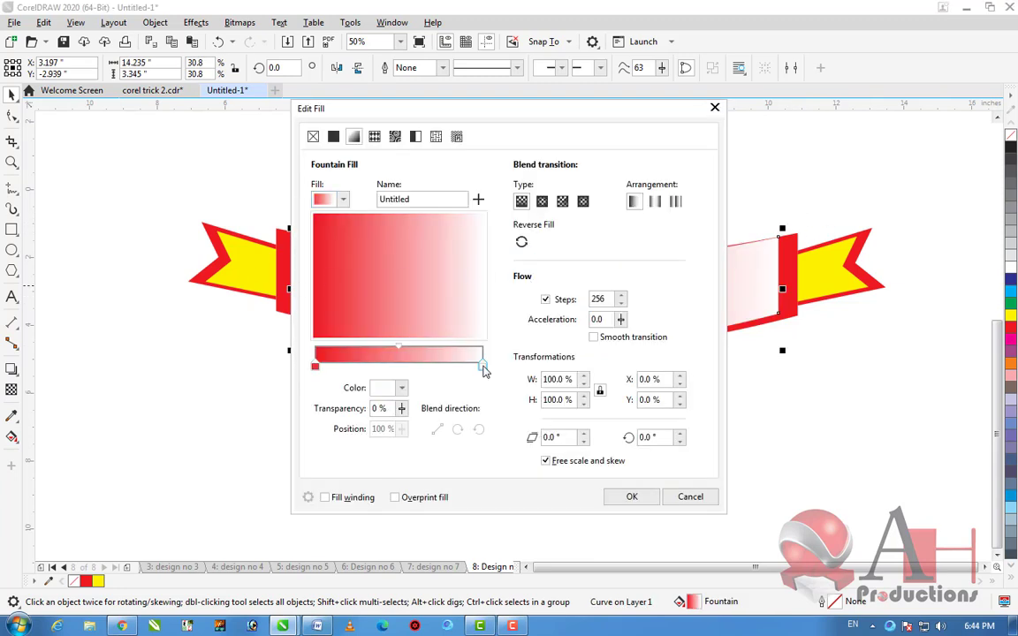
click(402, 387)
drag(461, 255, 467, 260)
click(631, 495)
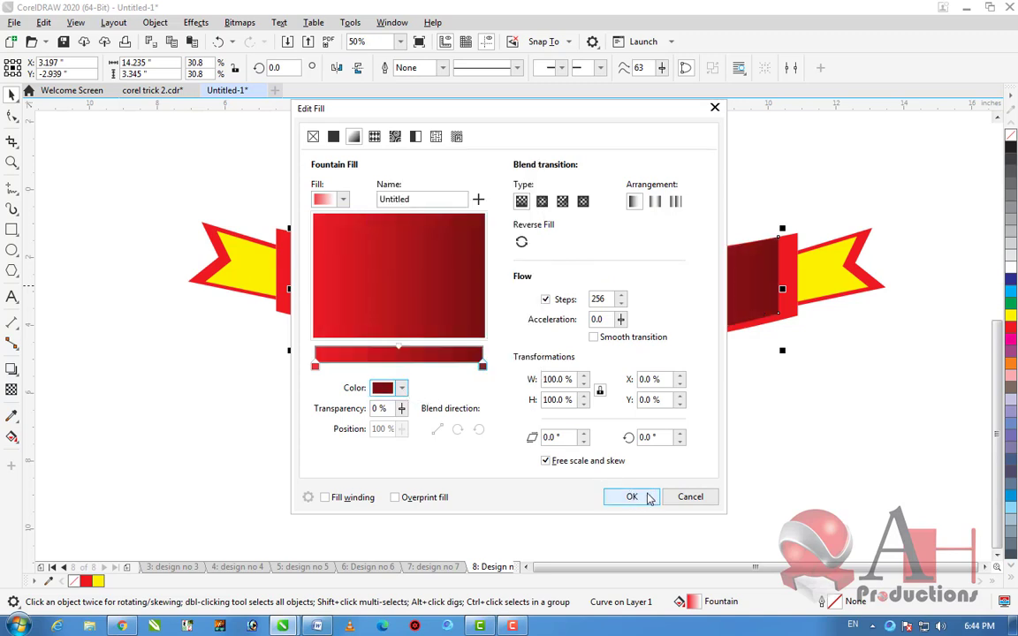
click(647, 496)
Copy the red to dark red fountain fill from the smaller body copy onto the outer banner body
click(791, 297)
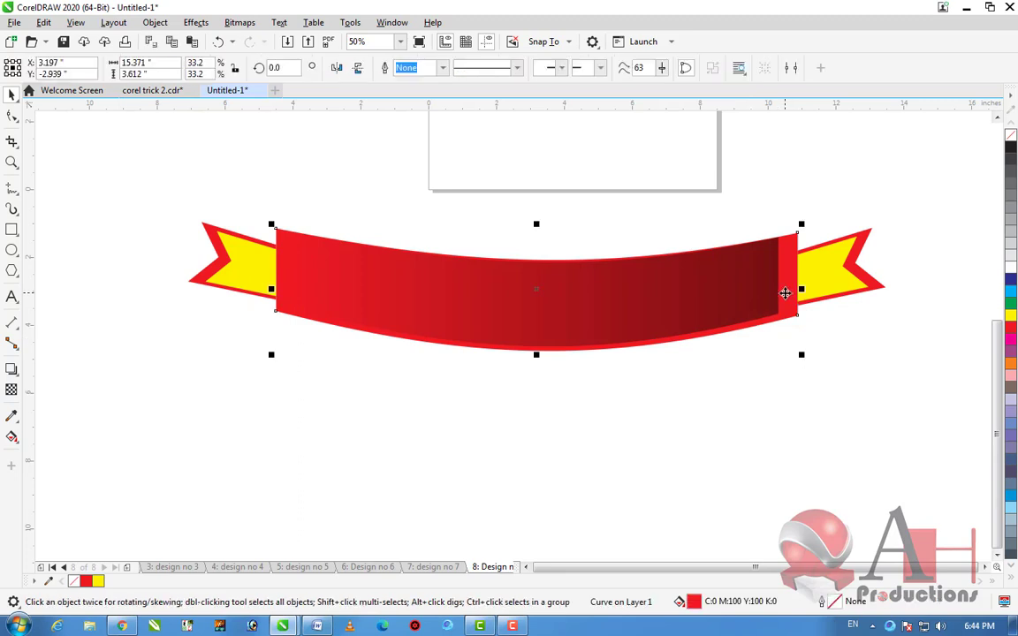
key(ctrl+shift+a)
click(500, 334)
click(411, 302)
click(581, 421)
click(668, 327)
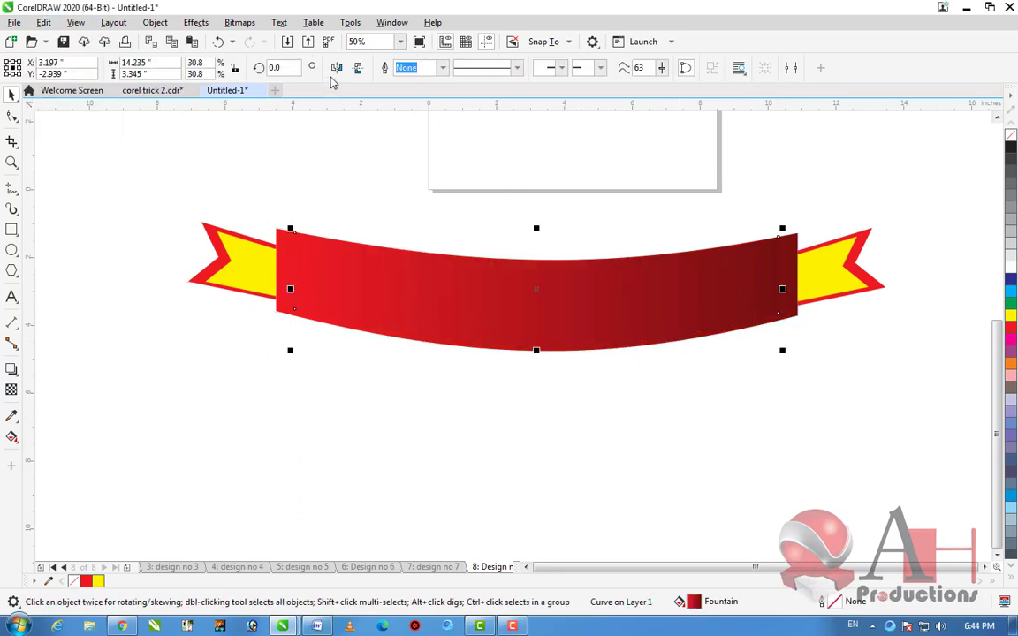
Try to mirror the smaller body copy horizontally and shift it slightly downward, and undo both changes
click(337, 68)
click(640, 483)
scroll(629, 336, up, 1)
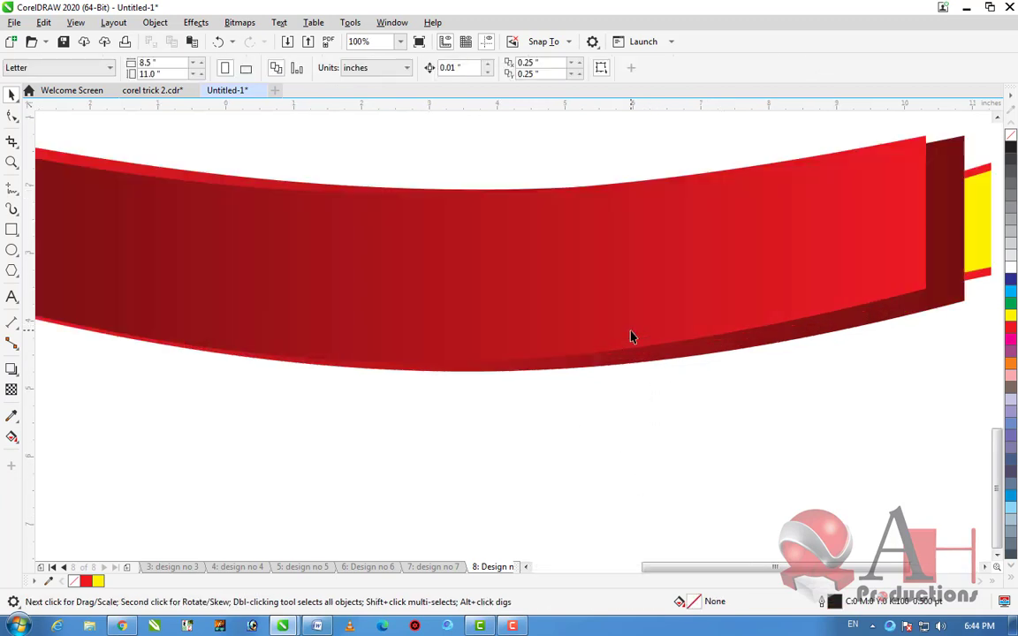
click(629, 336)
drag(881, 249, 882, 257)
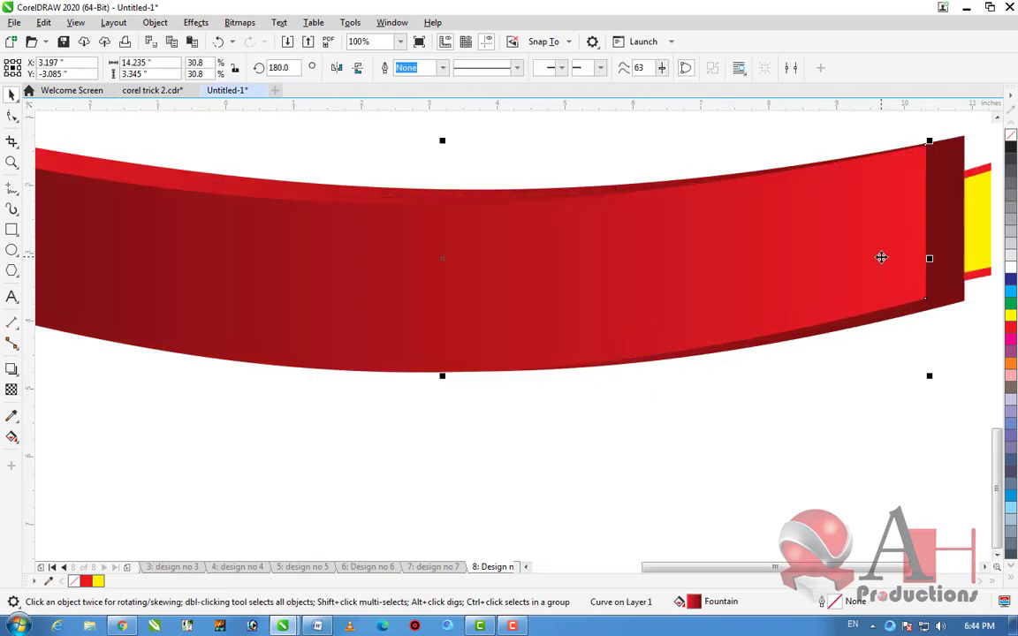
scroll(880, 256, down, 1)
key(ctrl+z)
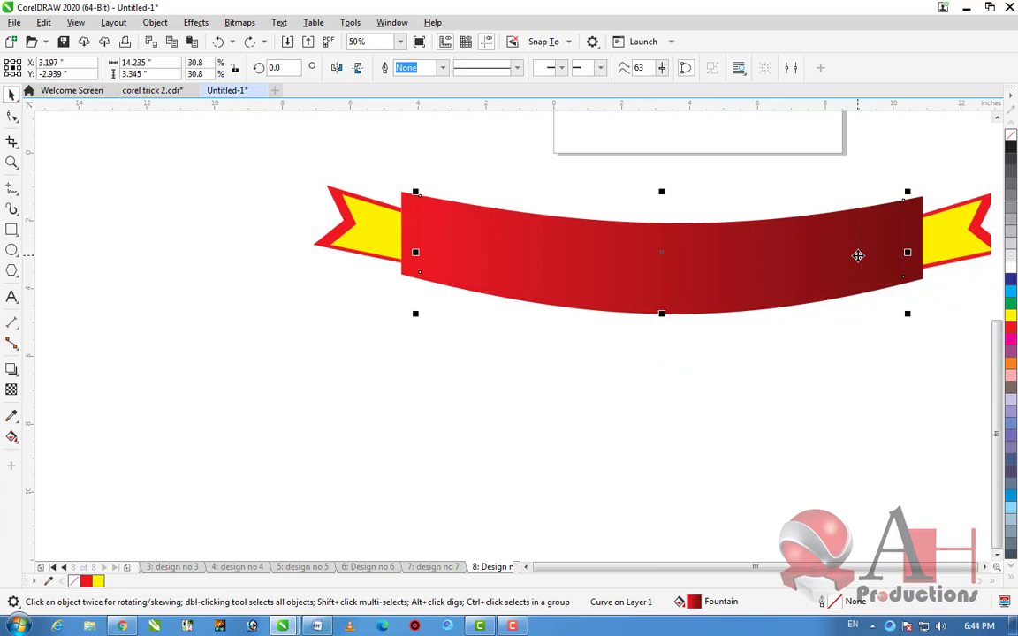
Reverse the smaller body copy's fountain fill so it starts in dark red (C29 M100 Y100 K42) and ends in bright red
key(F11)
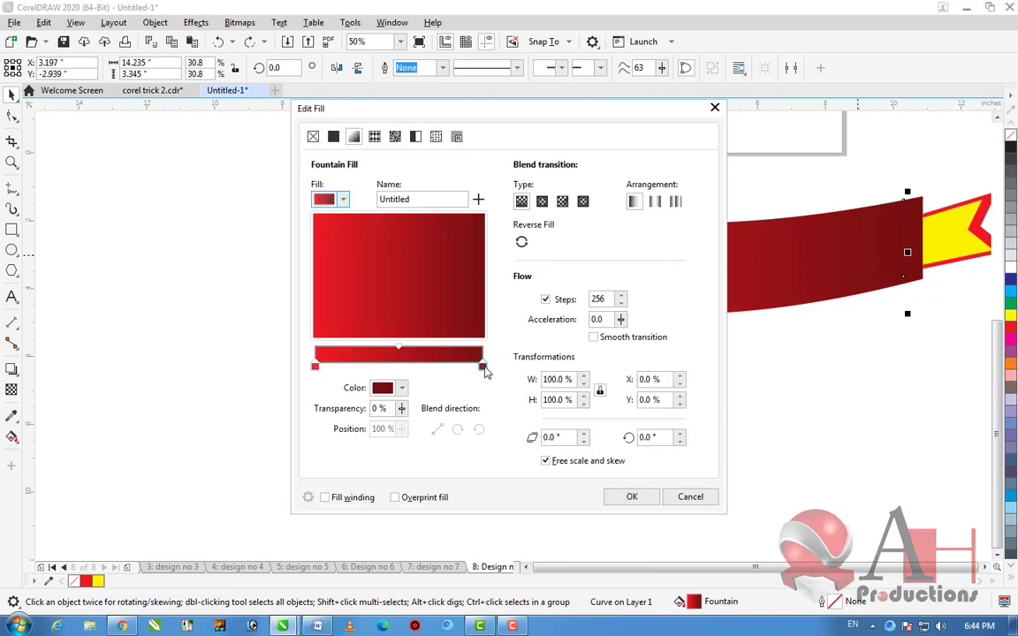
click(401, 388)
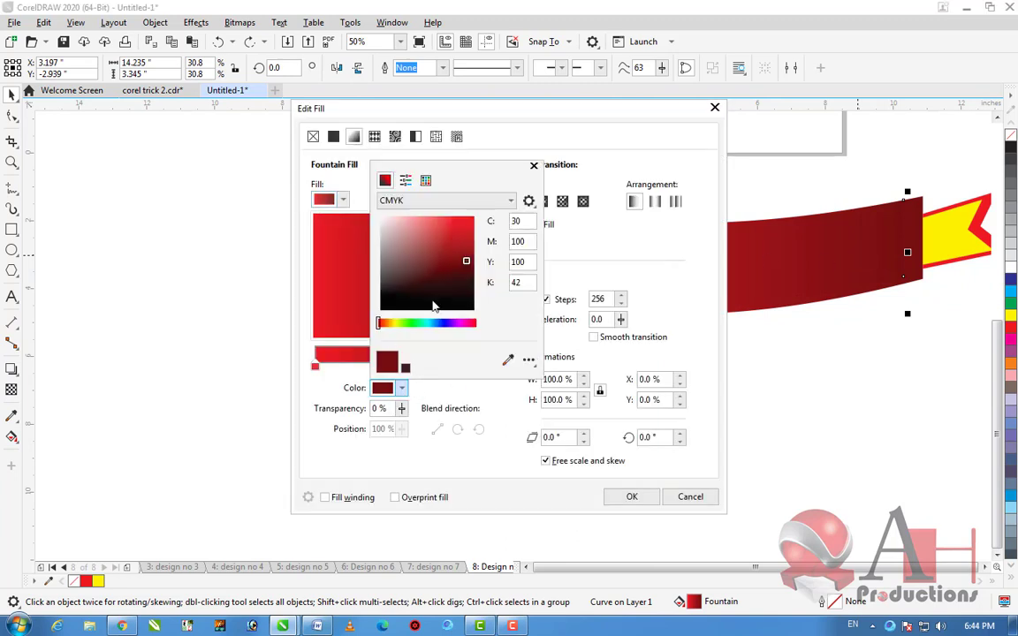
click(473, 218)
click(633, 479)
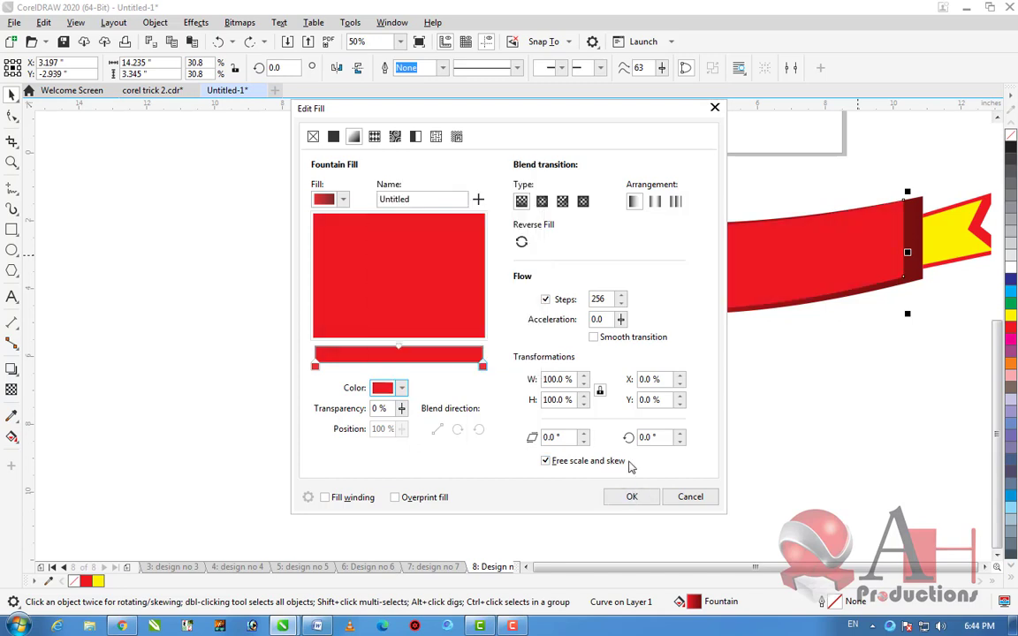
click(401, 388)
click(517, 381)
click(910, 249)
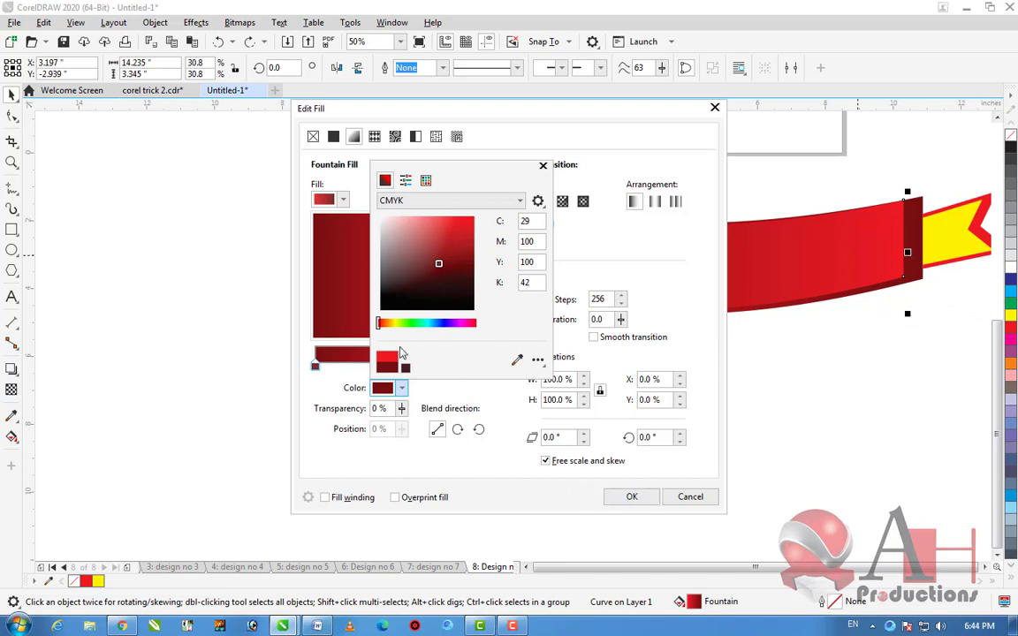
click(631, 495)
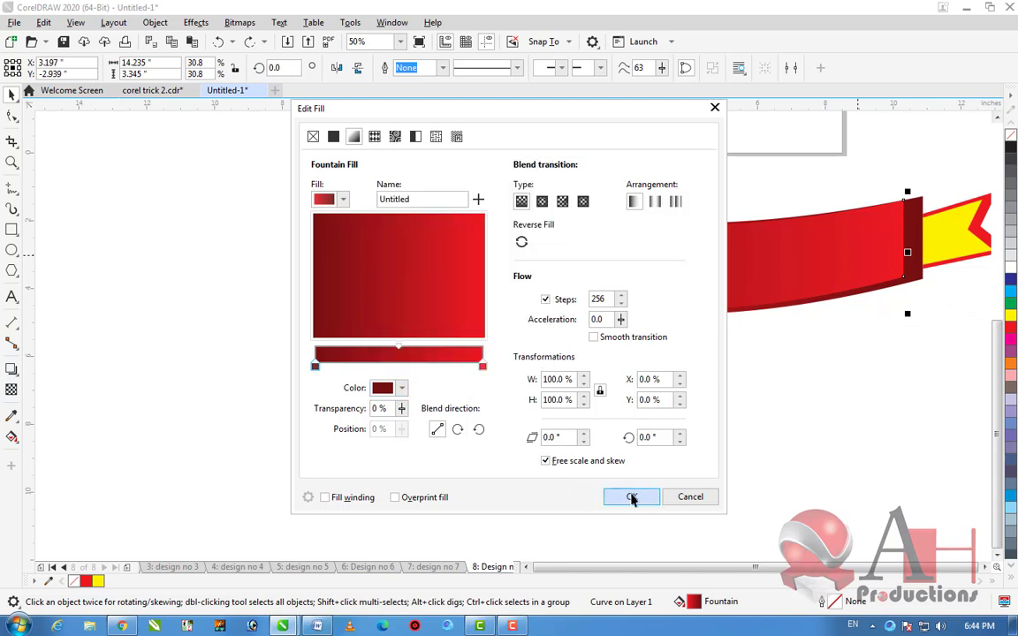
click(631, 495)
Select the whole ribbon banner and move it up from below the page onto the page
scroll(604, 359, down, 2)
scroll(628, 357, up, 2)
scroll(646, 344, up, 1)
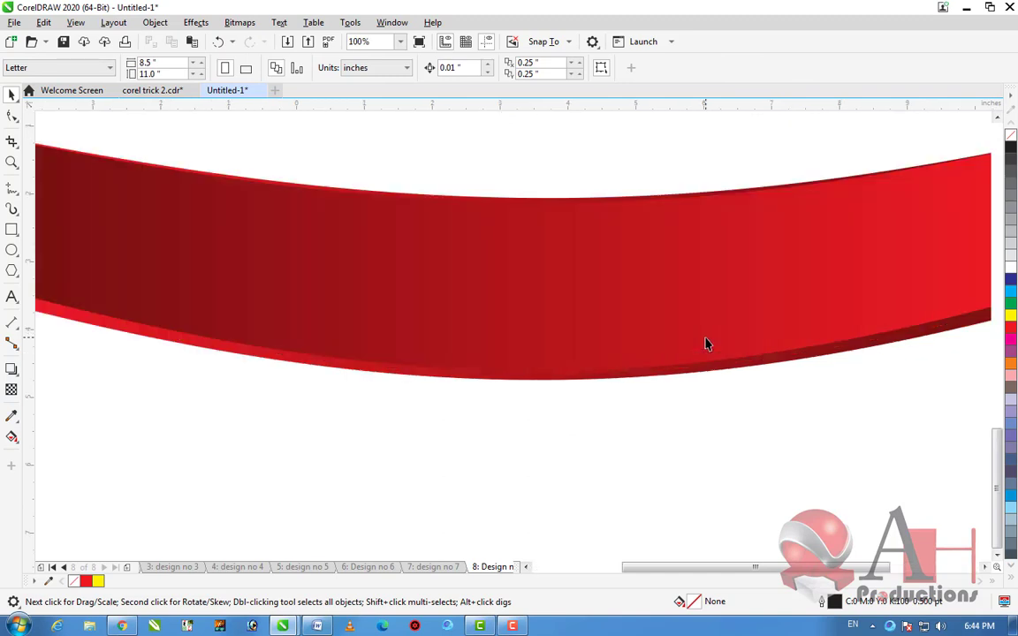
scroll(644, 341, down, 2)
click(692, 346)
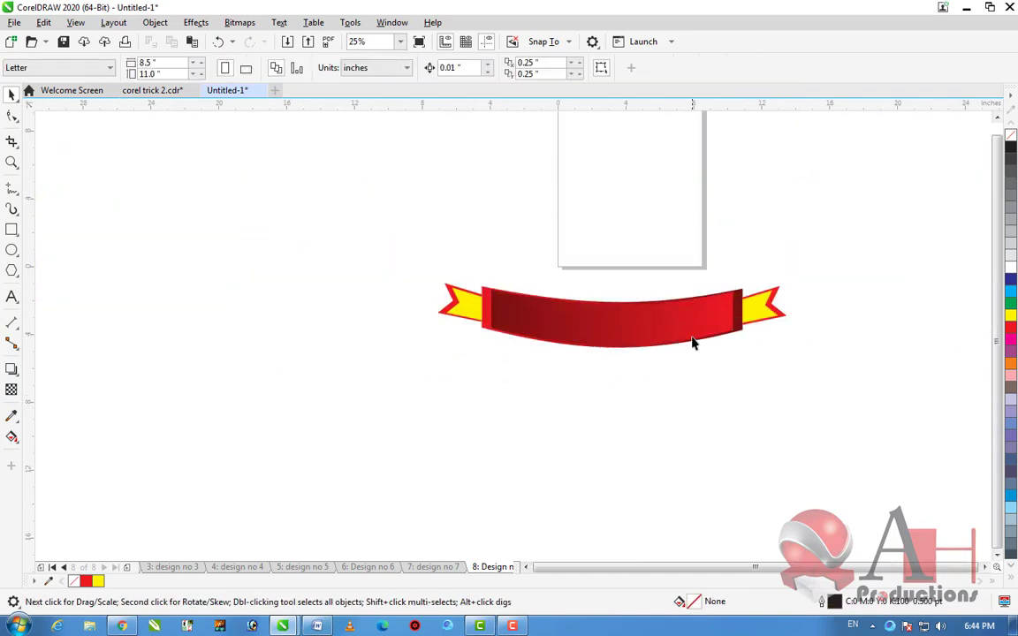
scroll(693, 344, up, 1)
scroll(795, 394, down, 1)
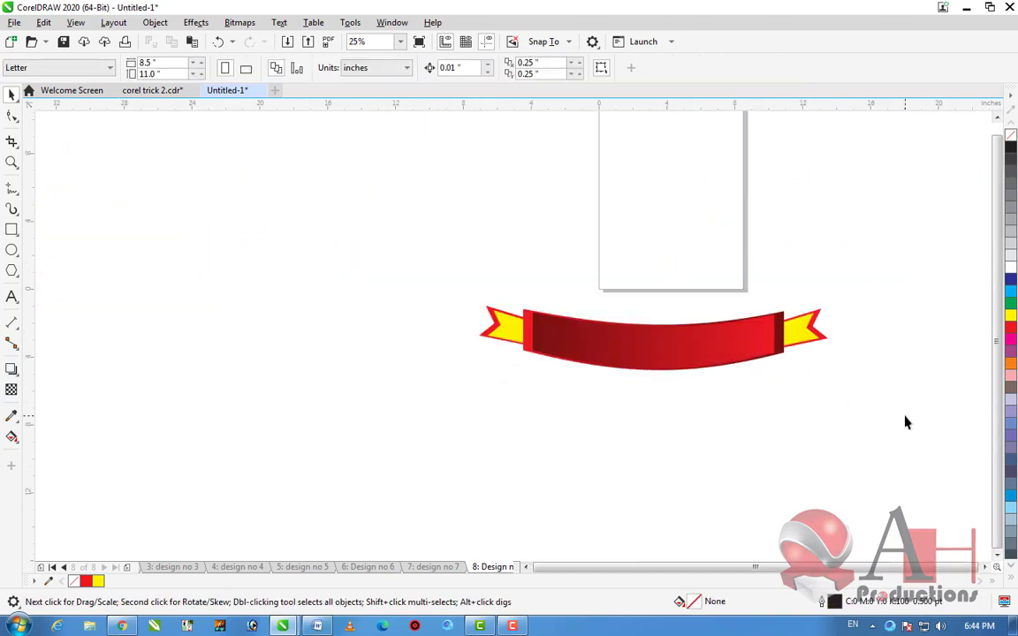
key(ctrl+a)
drag(632, 334, 629, 166)
scroll(619, 263, down, 1)
scroll(653, 225, up, 2)
key(Escape)
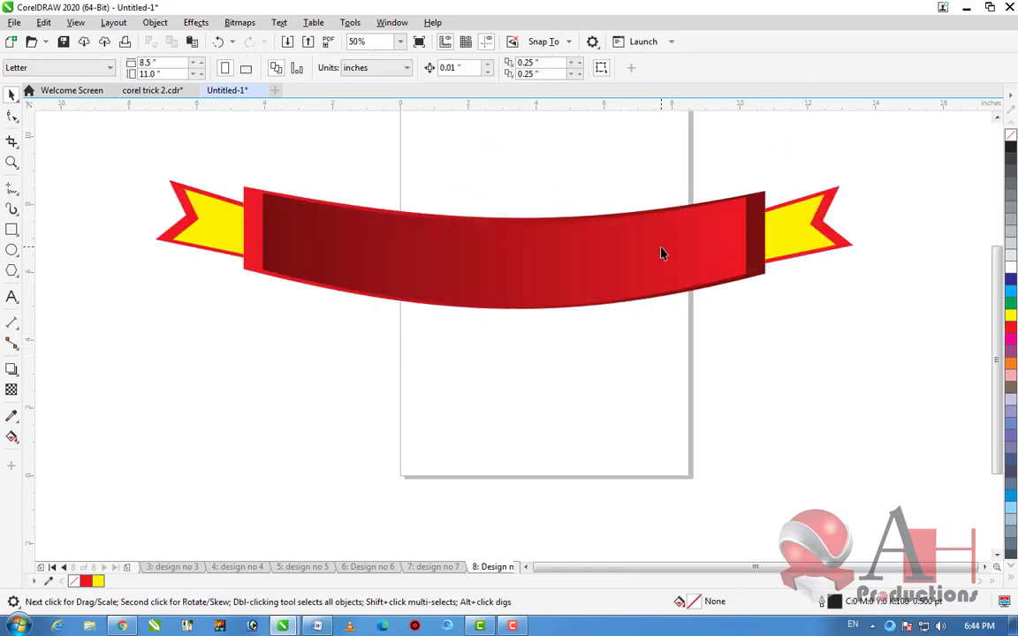
Save the document to the Desktop as a CDR file named "corel filnal trick 2"
key(ctrl+s)
key(Escape)
scroll(711, 339, down, 1)
scroll(749, 300, up, 1)
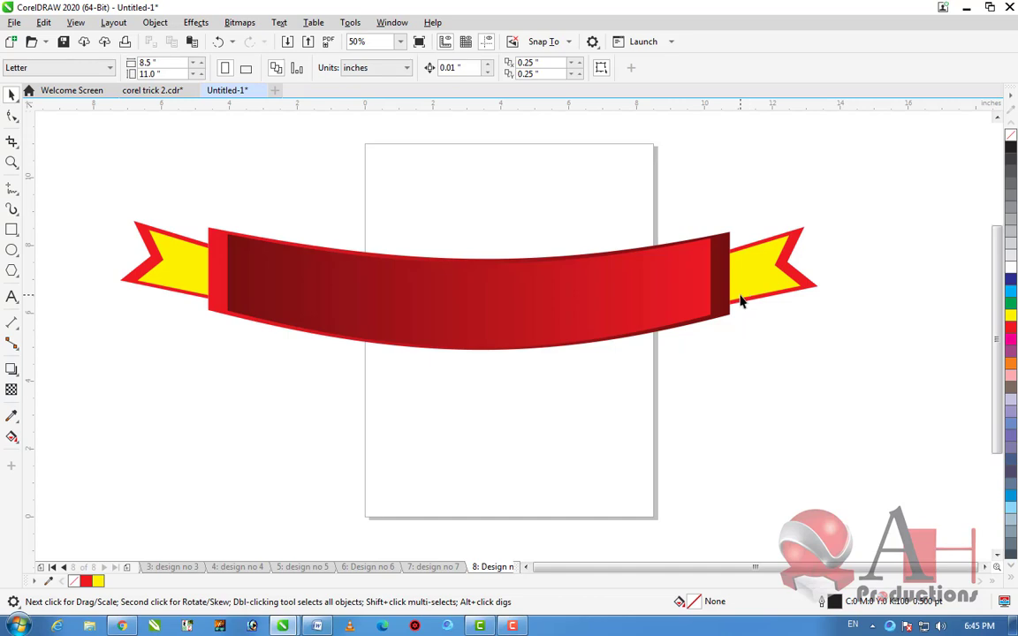
key(ctrl+s)
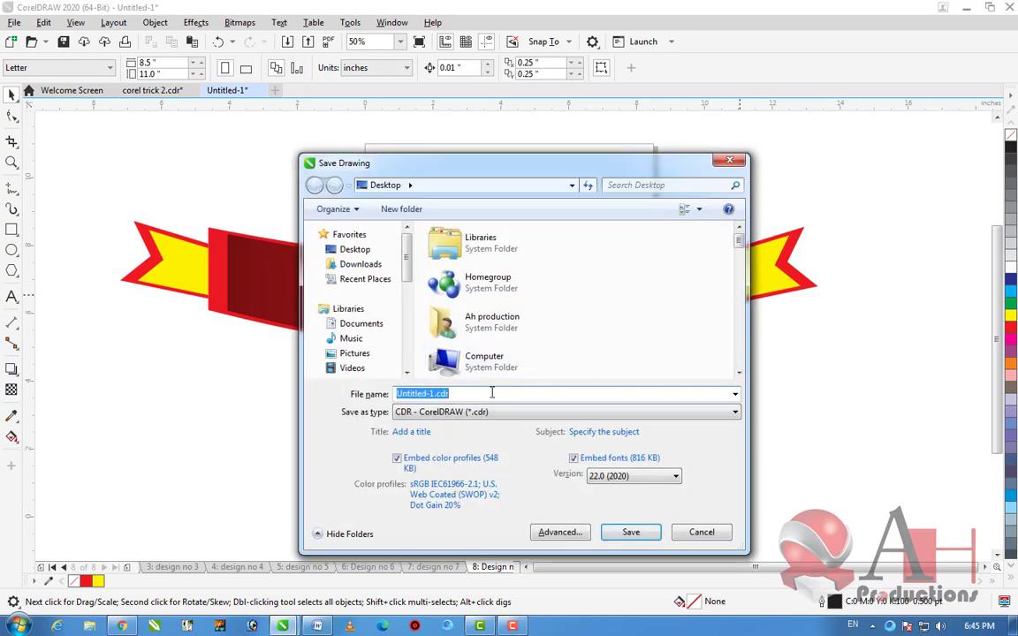
text(cor)
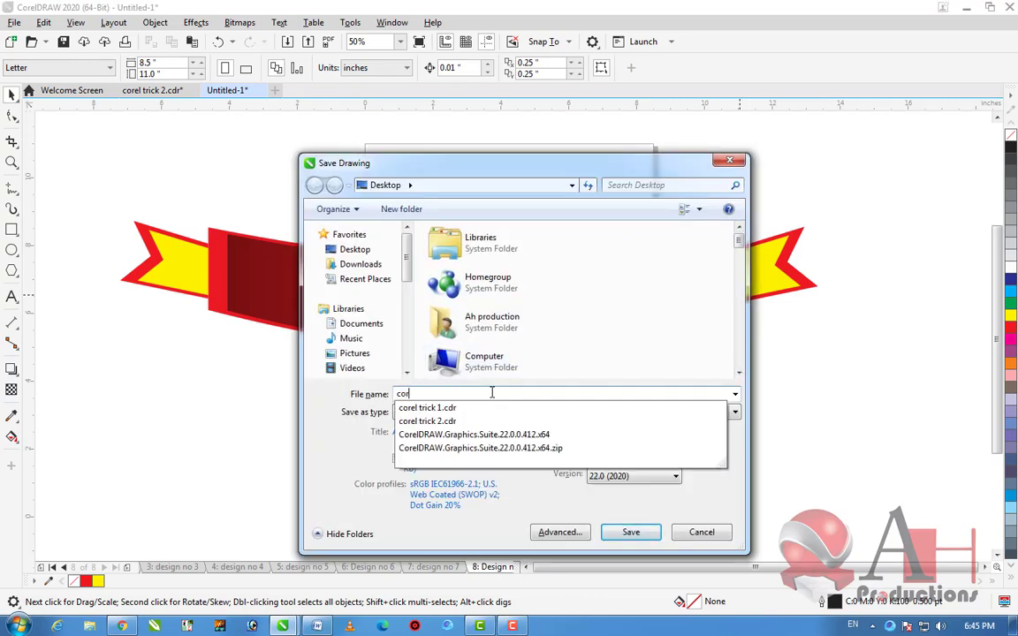
text(el filnal trick 2)
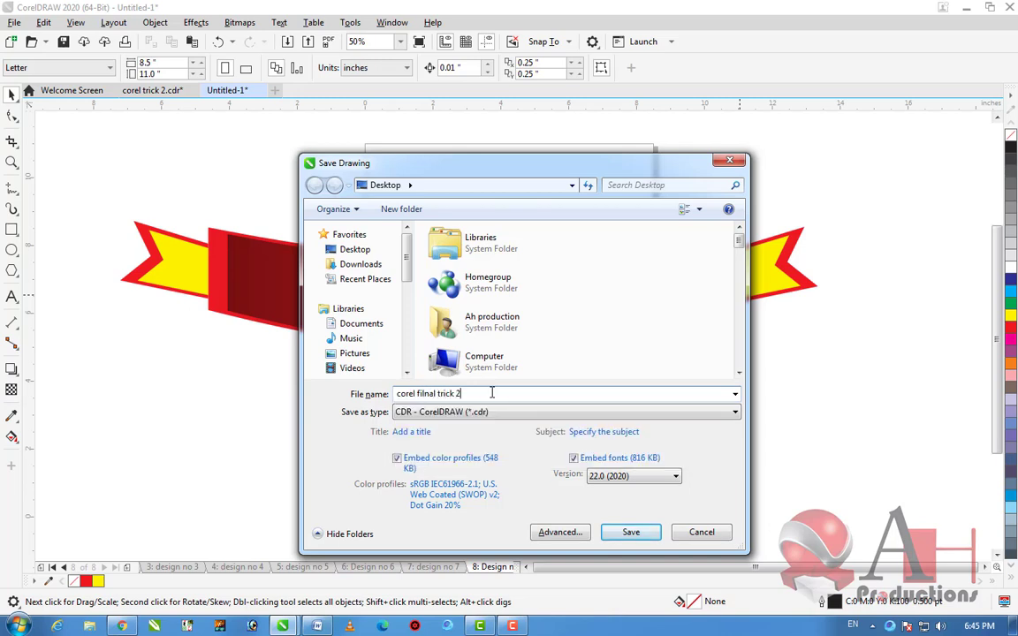
key(Return)
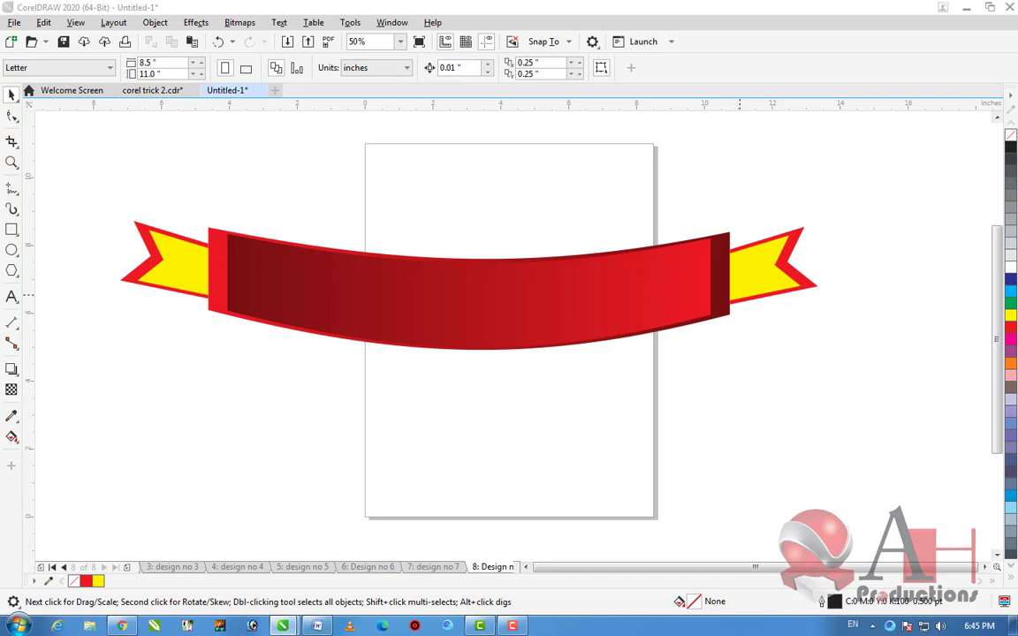
scroll(411, 332, down, 1)
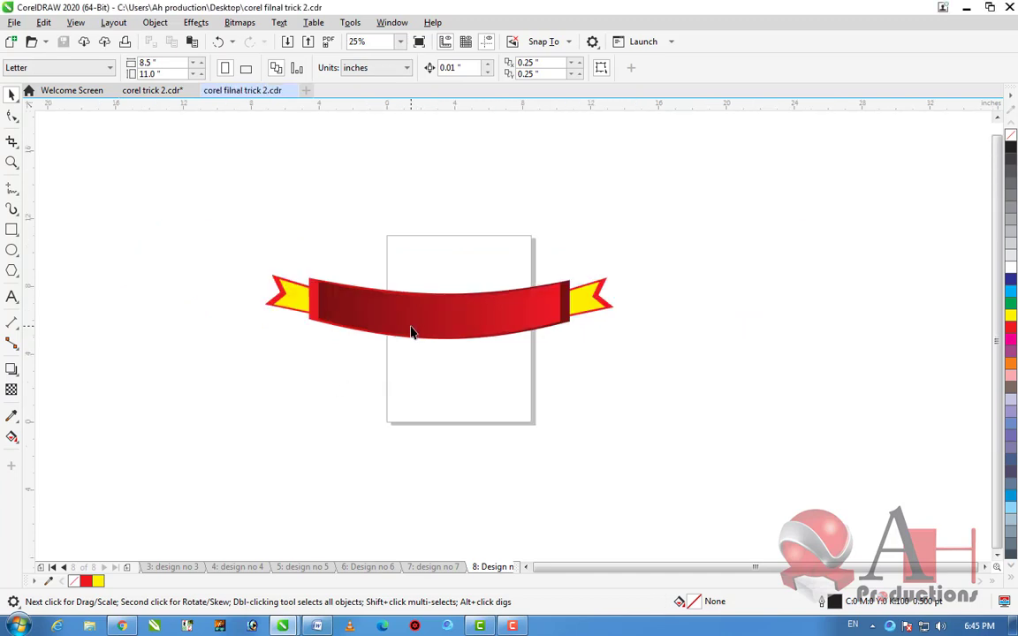
scroll(411, 332, up, 1)
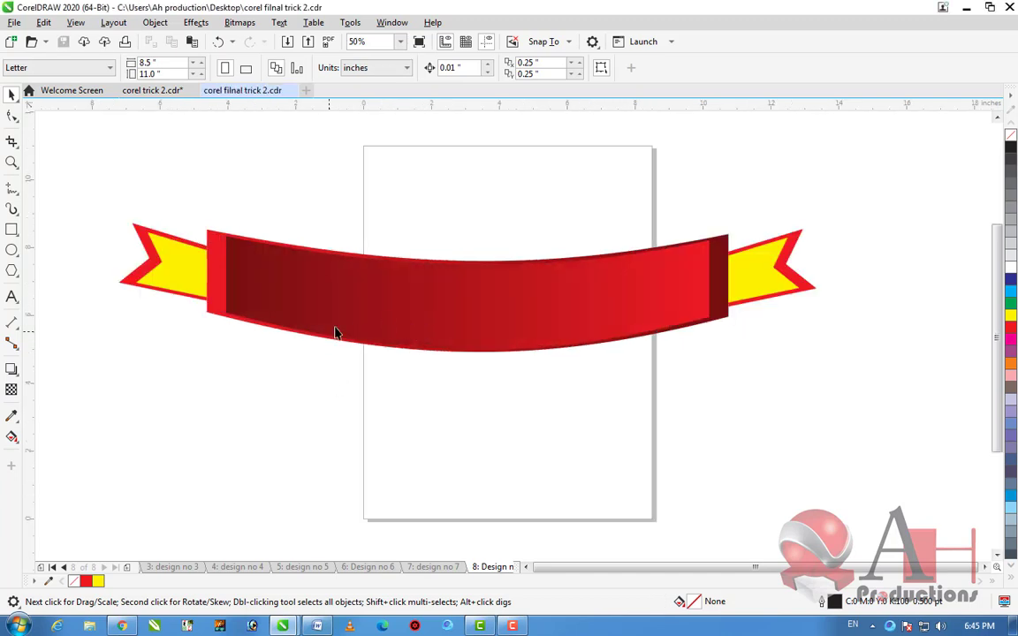